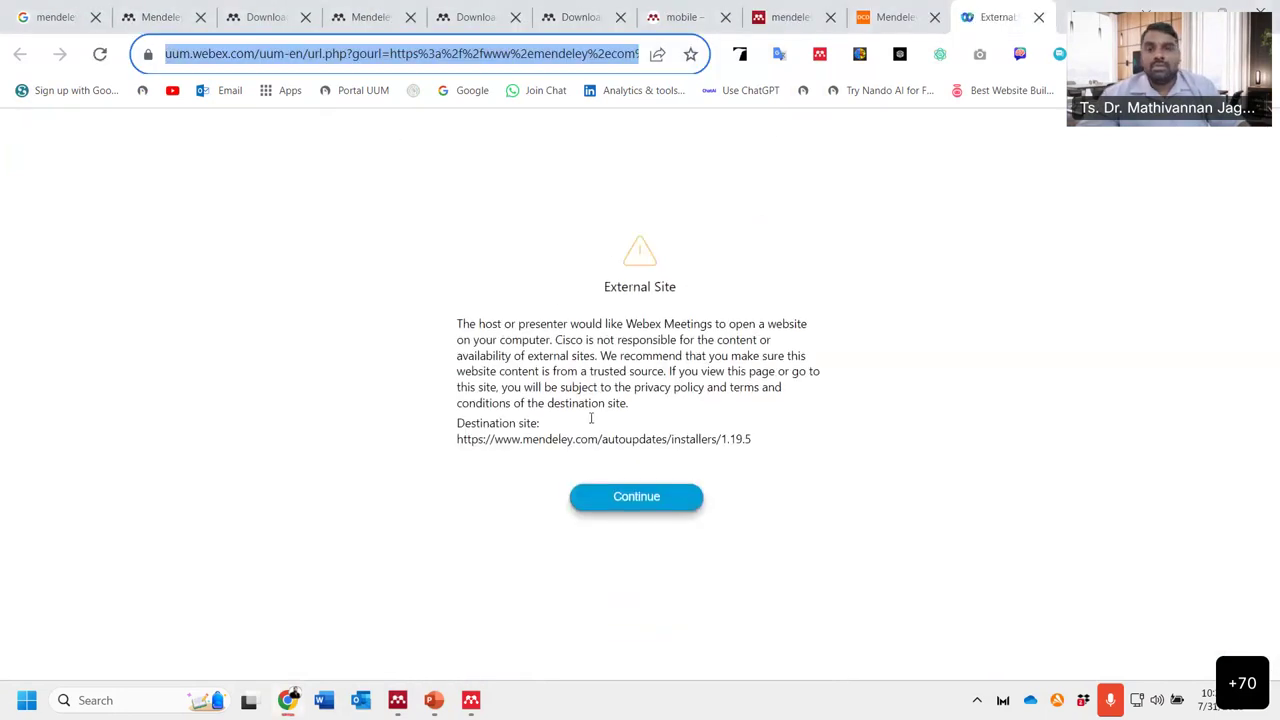
Download the Mendeley Desktop 1.19.5 Windows installer to the Desktop and check the Downloads list.
left_click(653, 505)
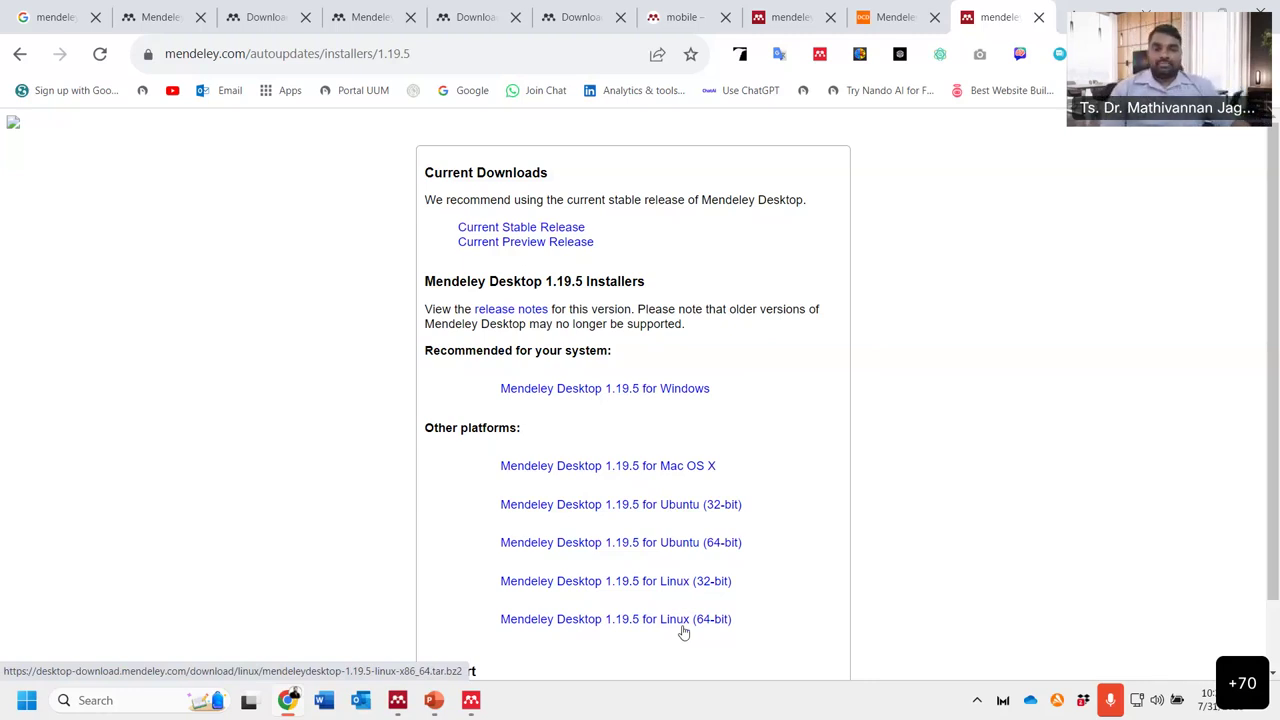
left_click(632, 390)
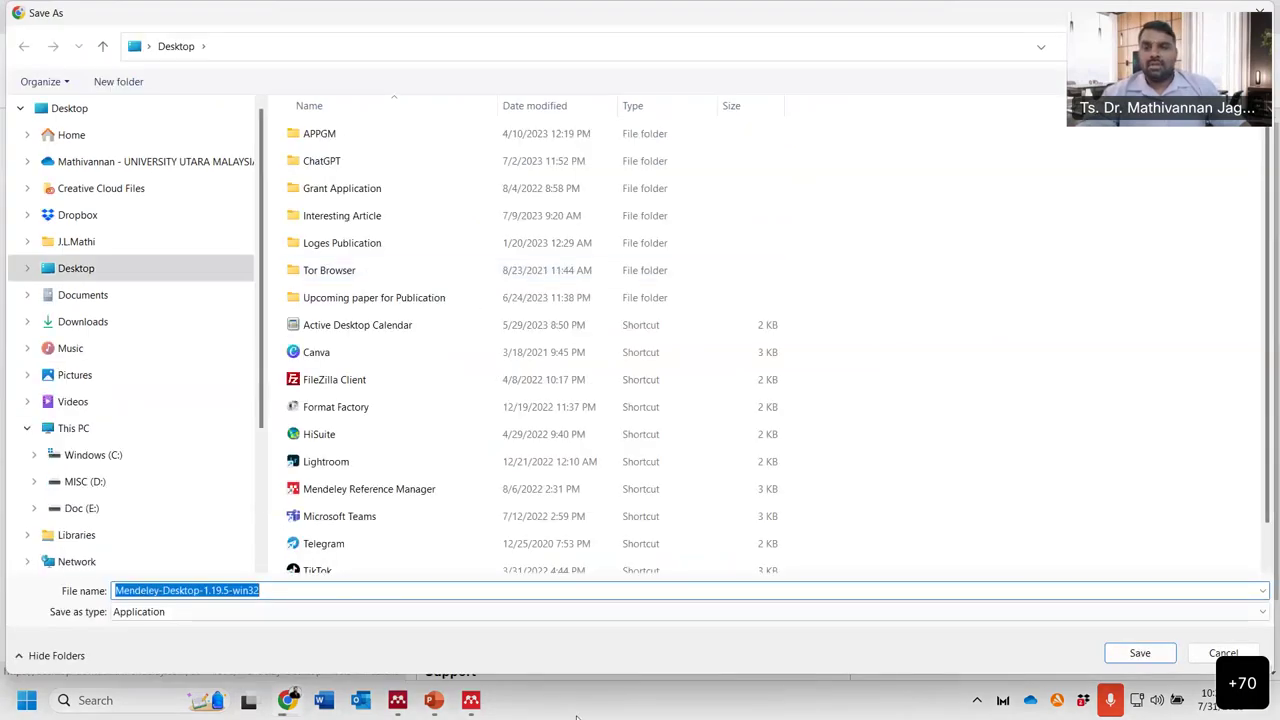
left_click(1161, 660)
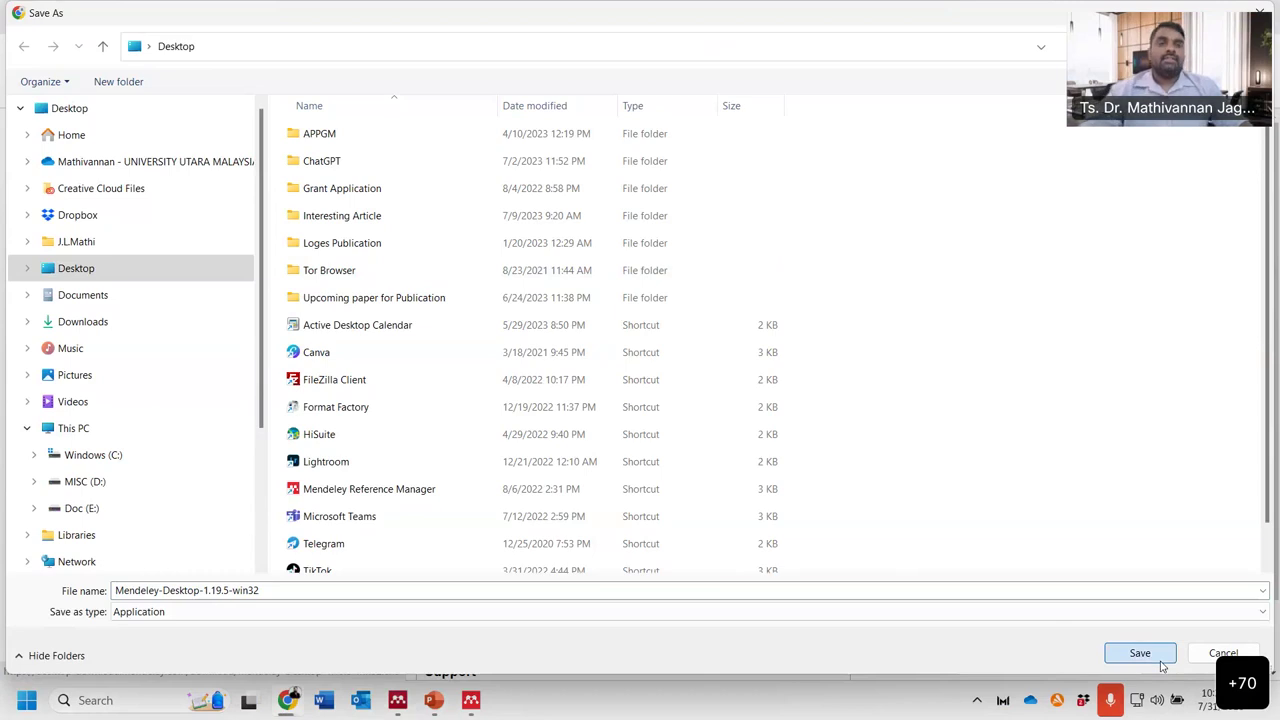
left_click(1160, 660)
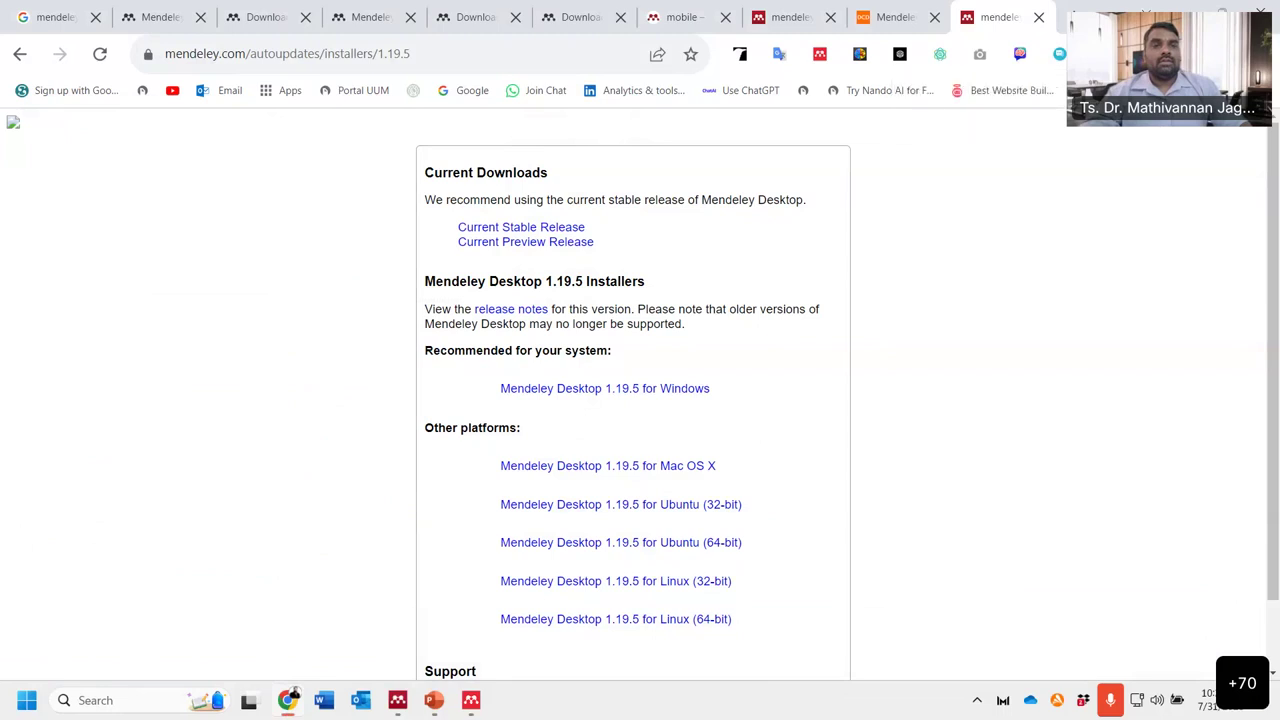
left_click(1140, 53)
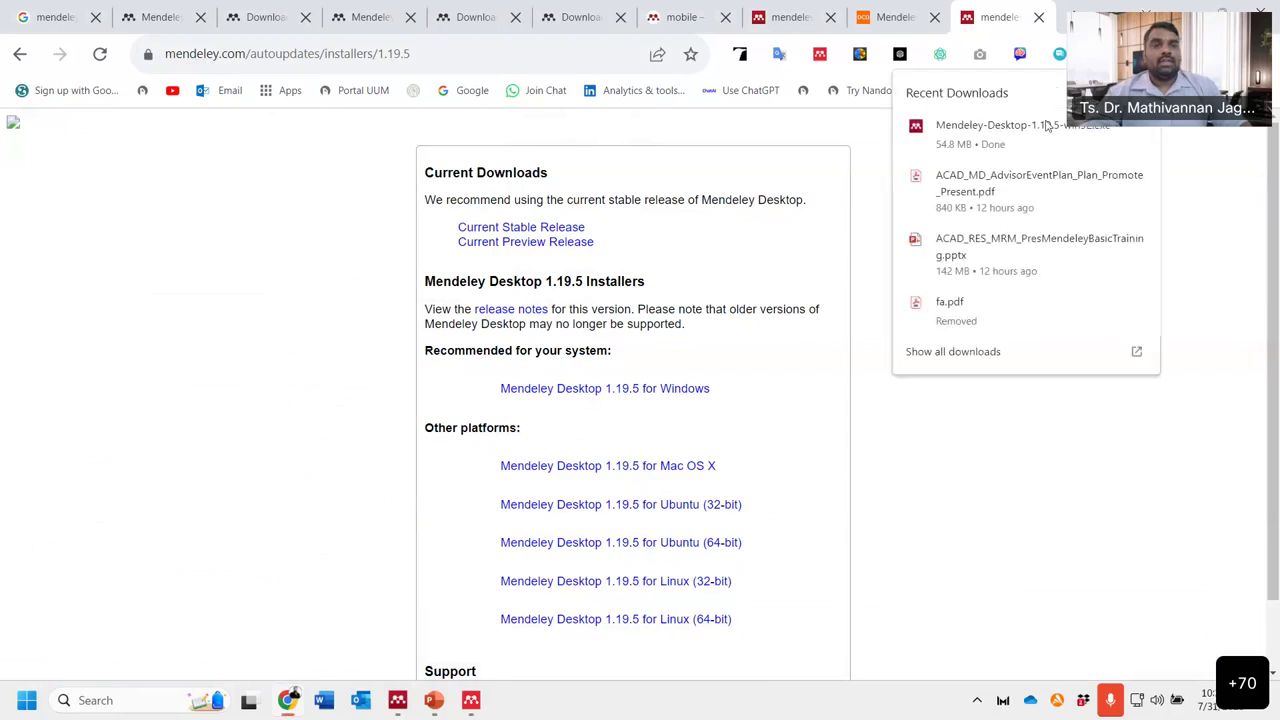
Show the downloaded installer in the maximised Desktop folder and launch its setup.
left_click(1110, 130)
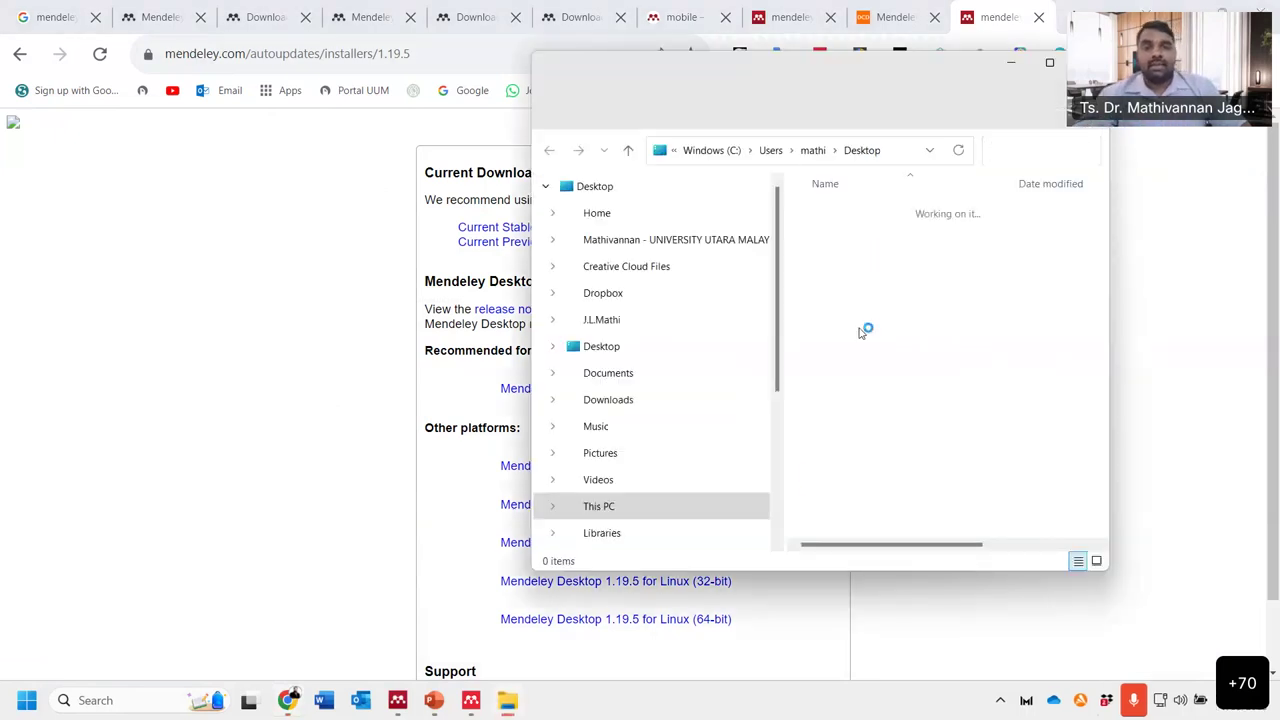
left_click(1049, 62)
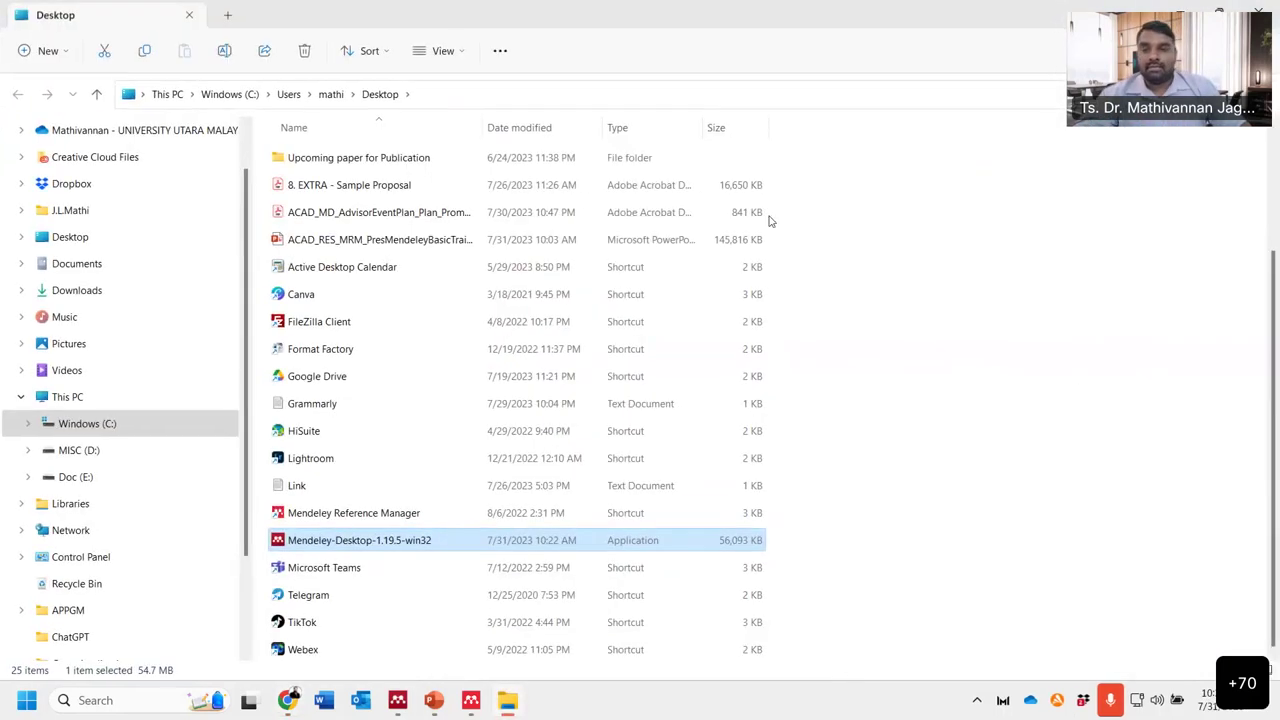
double_click(360, 541)
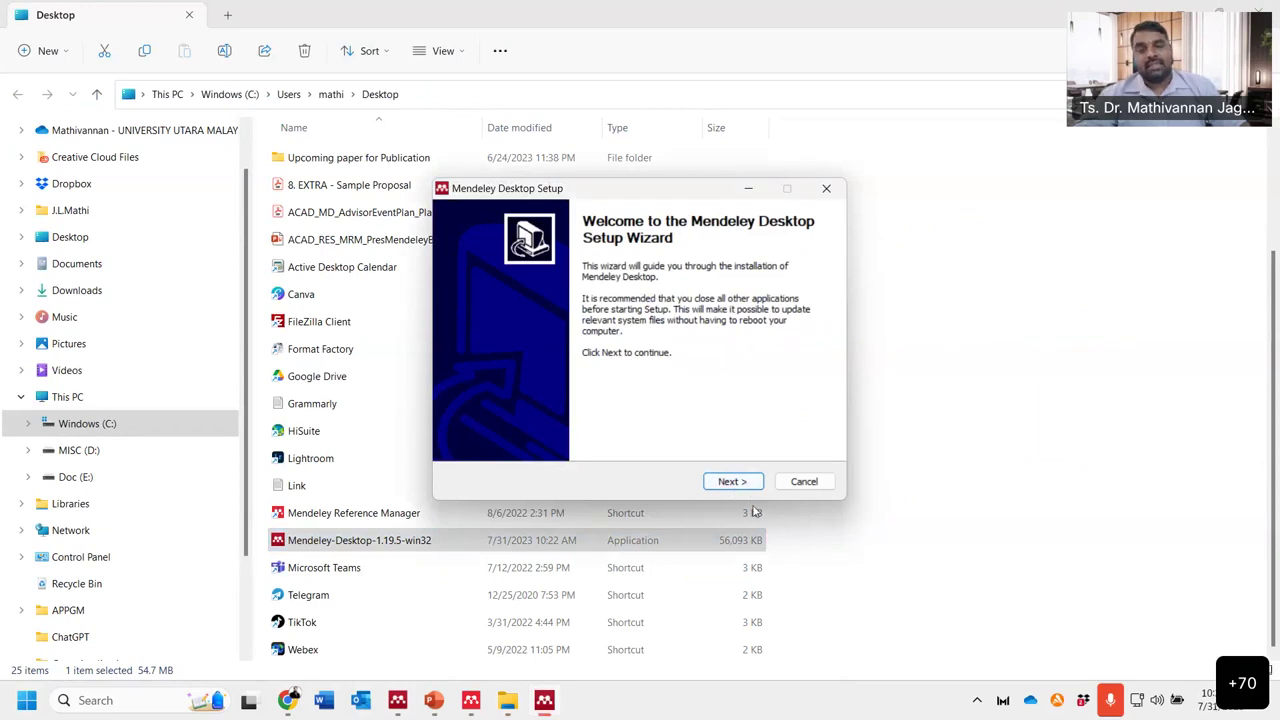
Quit Mendeley Desktop Setup without installing and close the Desktop folder window.
left_click(803, 482)
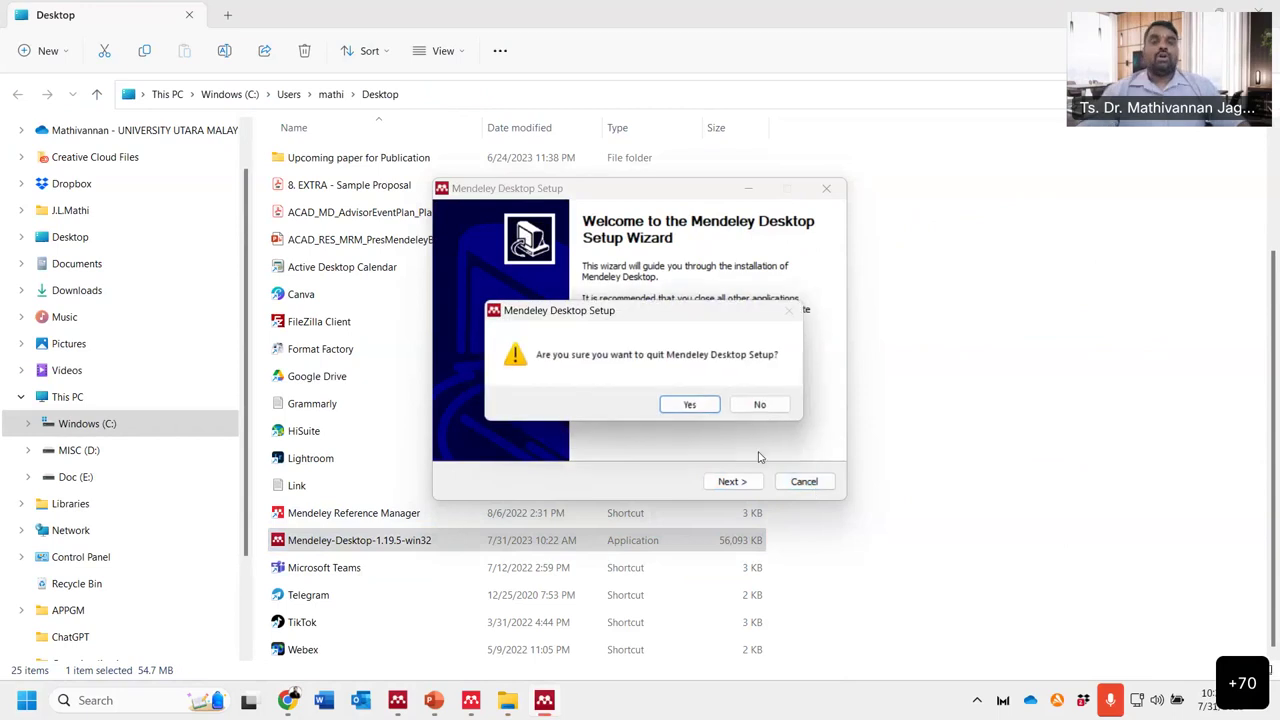
left_click(689, 406)
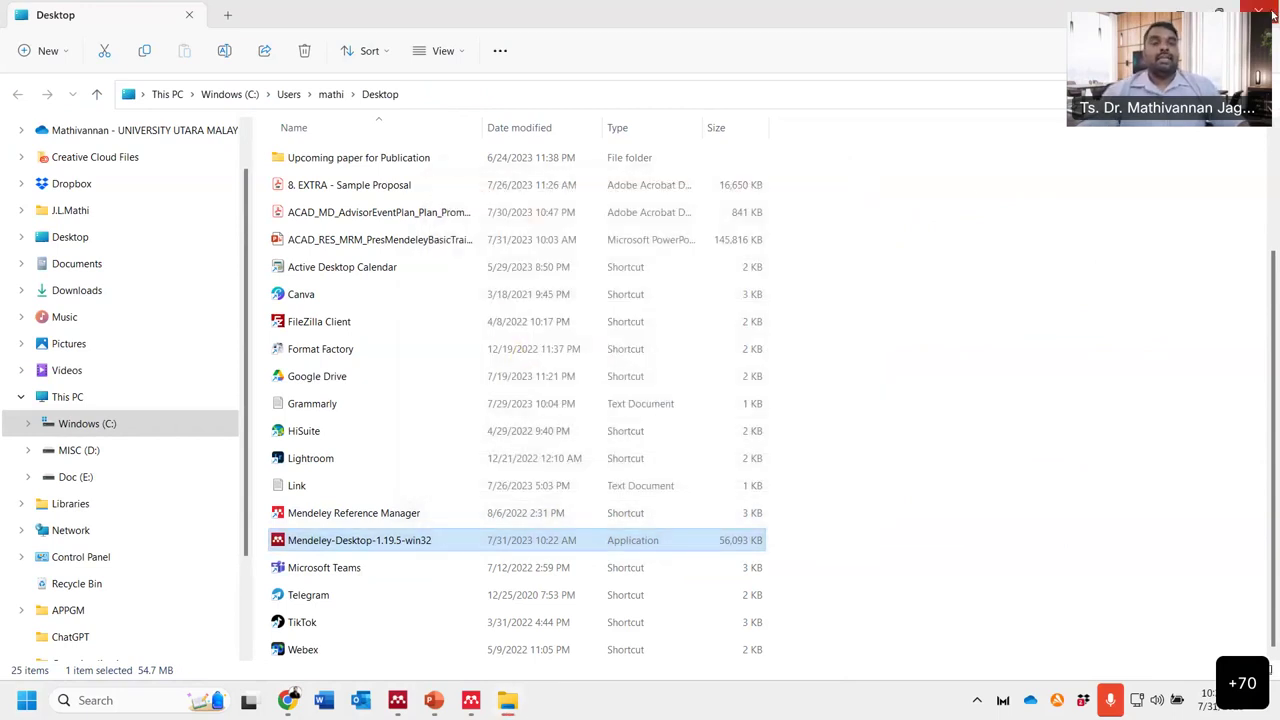
left_click(1270, 13)
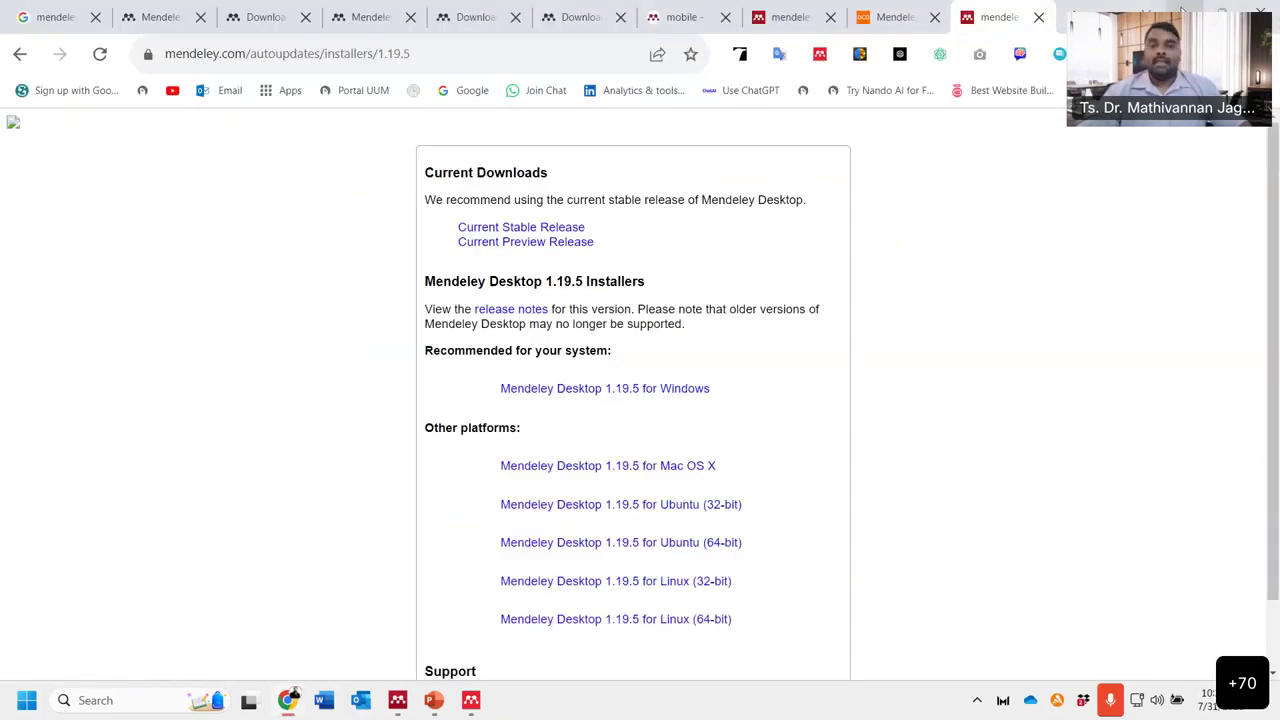
Minimise Google Chrome to reveal the Windows desktop.
left_click(1222, 17)
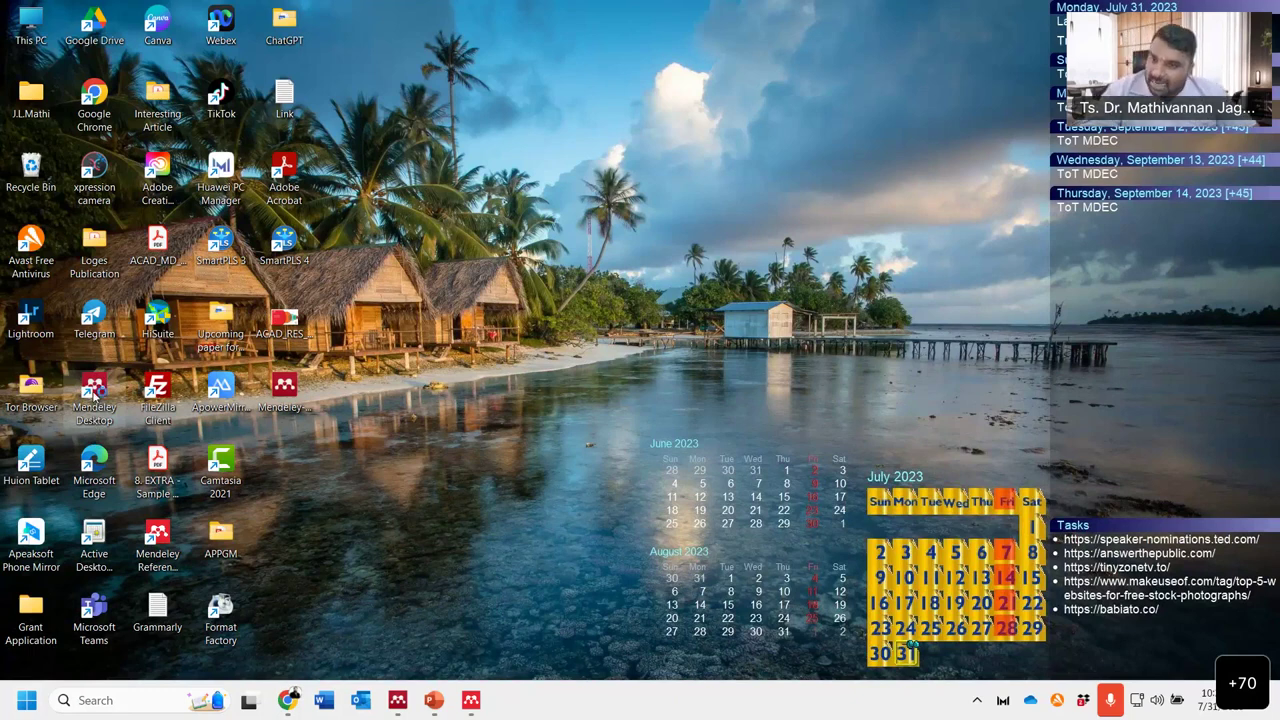
Launch Mendeley Desktop from its desktop shortcut and sign out via File > Sign Out.
double_click(93, 392)
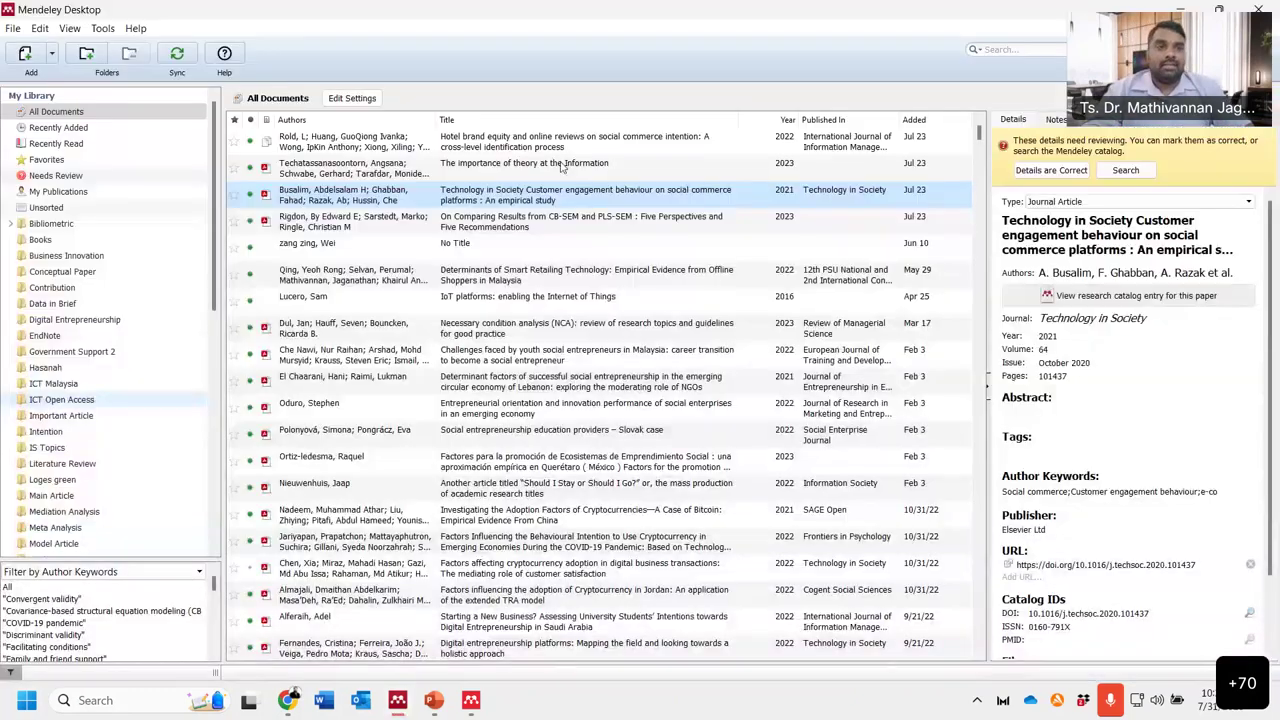
left_click(13, 28)
left_click(88, 273)
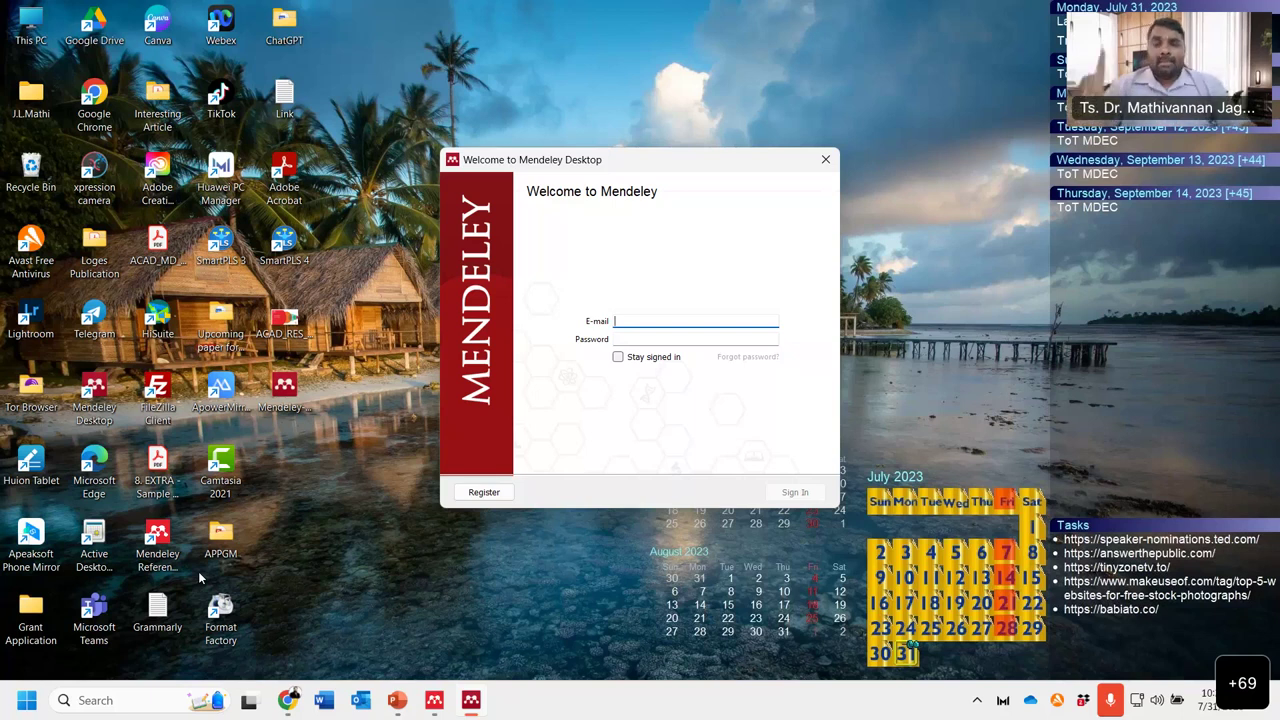
Enter the account e-mail address and password in the Welcome to Mendeley window and sign in.
left_click(648, 318)
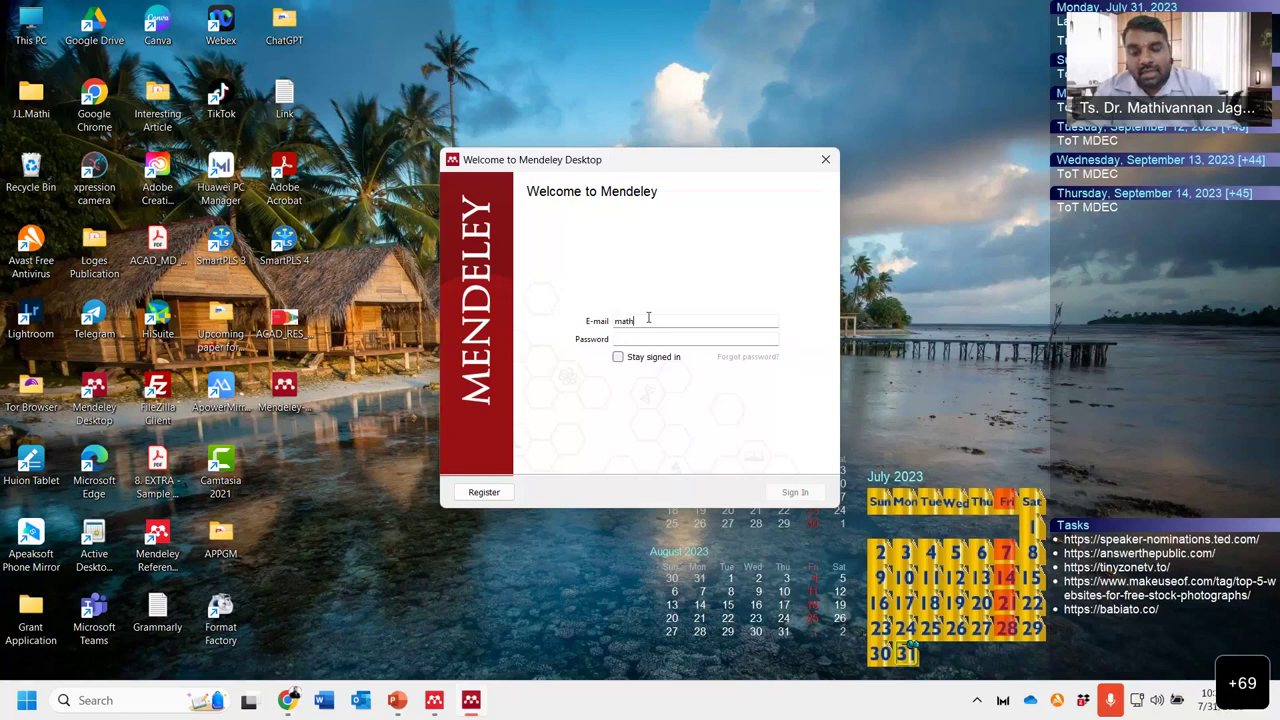
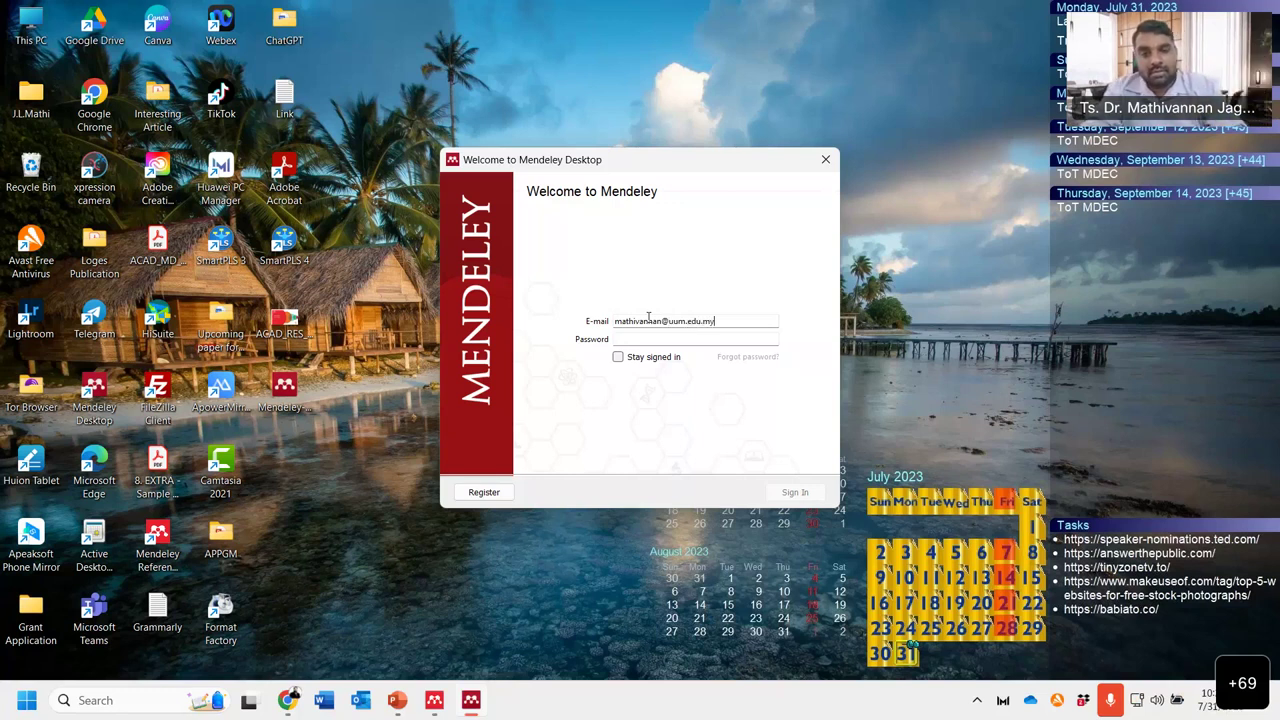
key("Tab")
type("********")
key("Return")
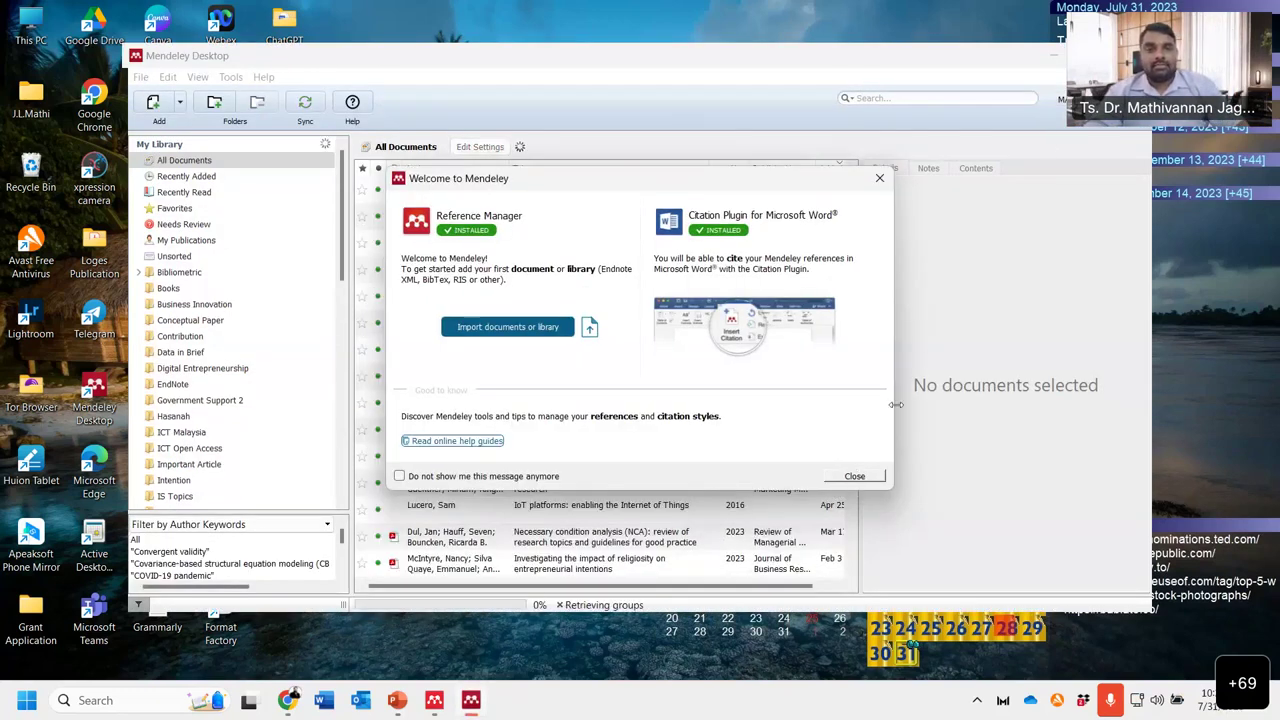
Dismiss the welcome dialog, maximise the Mendeley window and close the add-documents options.
left_click(853, 476)
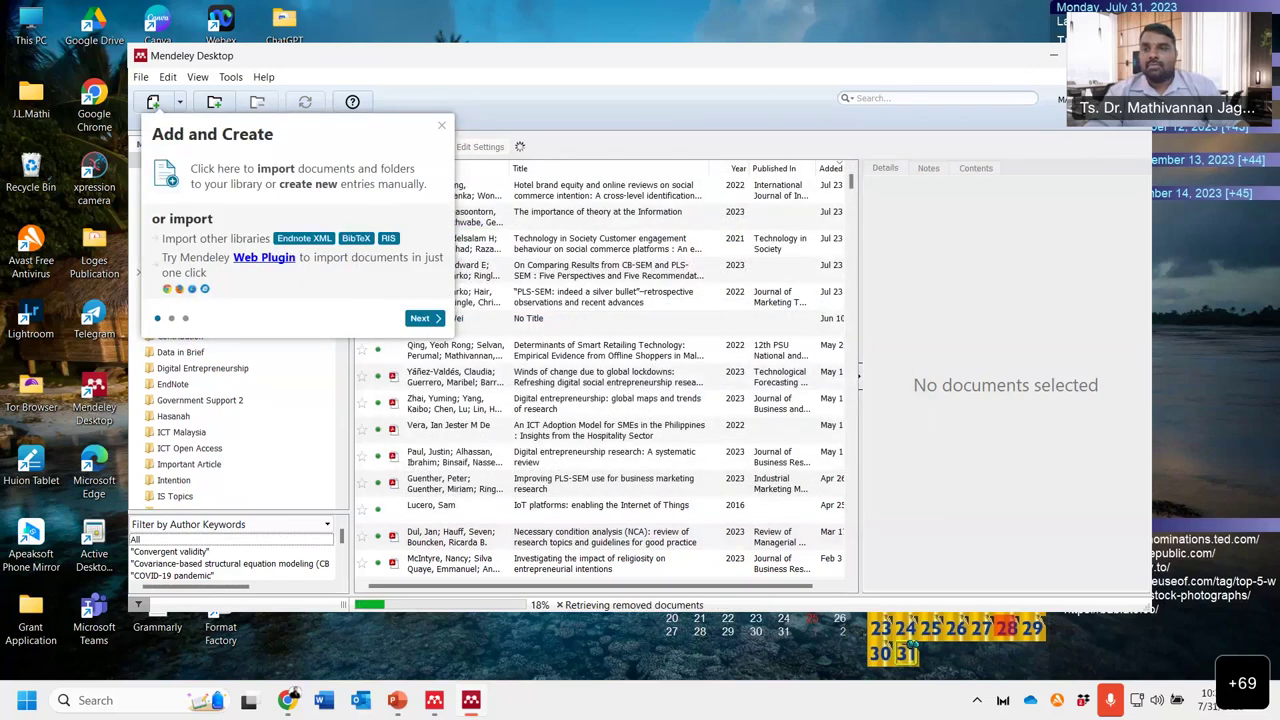
double_click(300, 55)
left_click(313, 77)
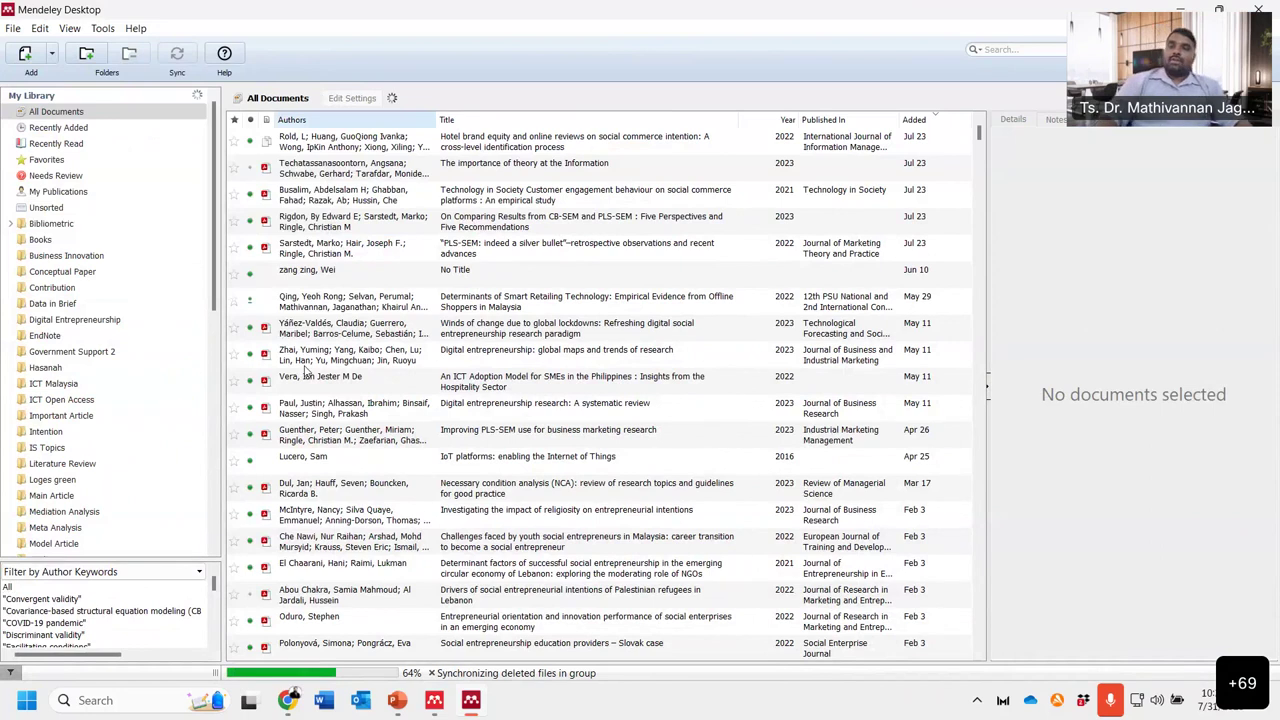
View details of the CB-SEM vs PLS-SEM paper, the mass-produced titles article, and the untitled document.
left_click(430, 226)
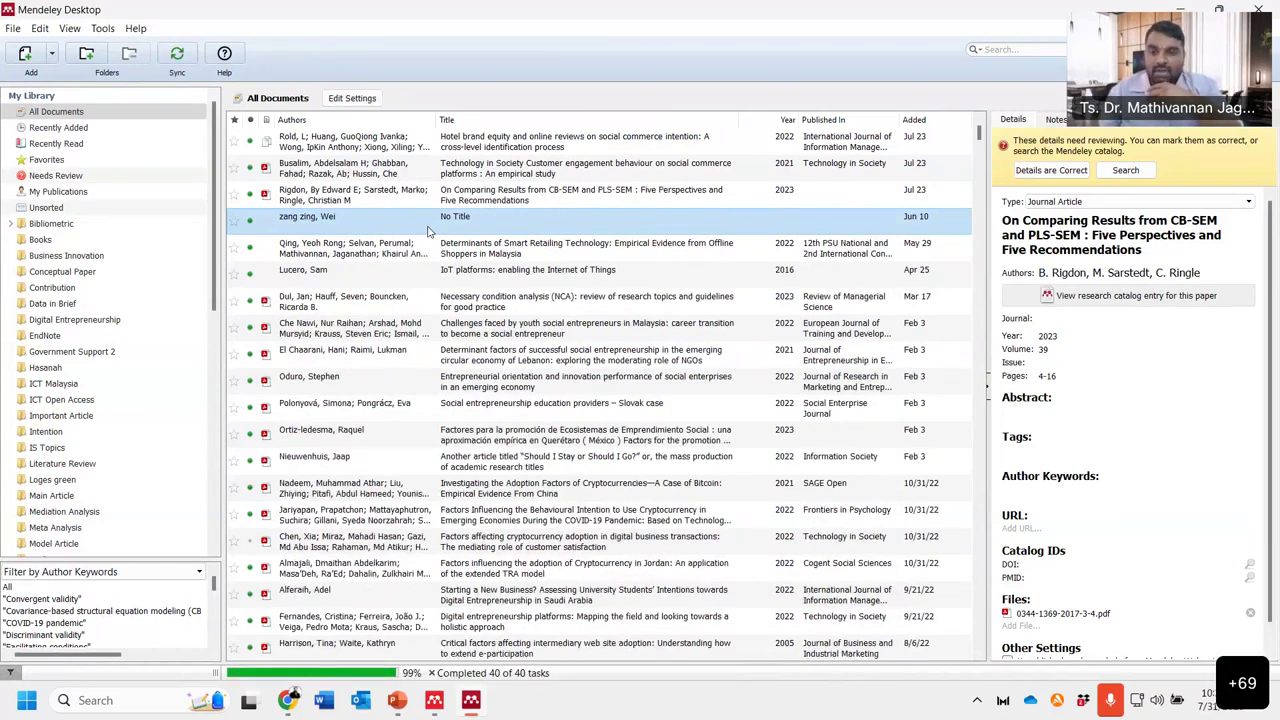
left_click(488, 460)
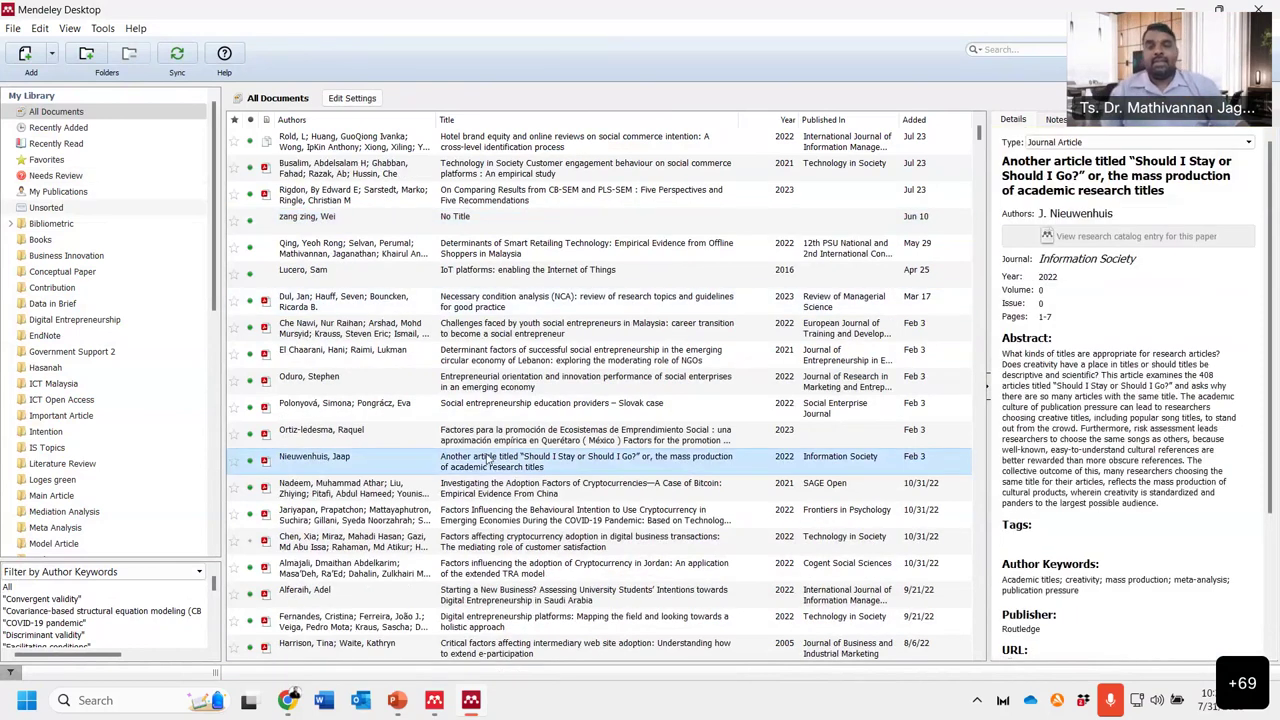
left_click(362, 216)
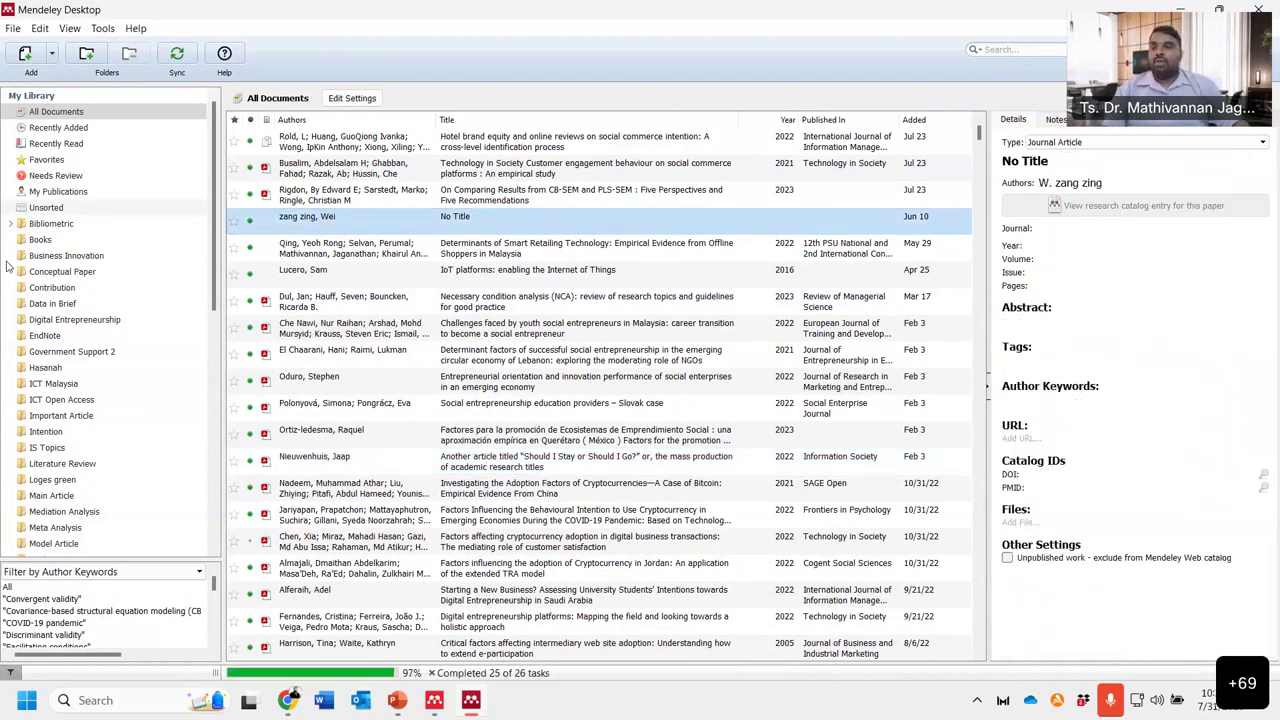
scroll(95, 364, "down", 13)
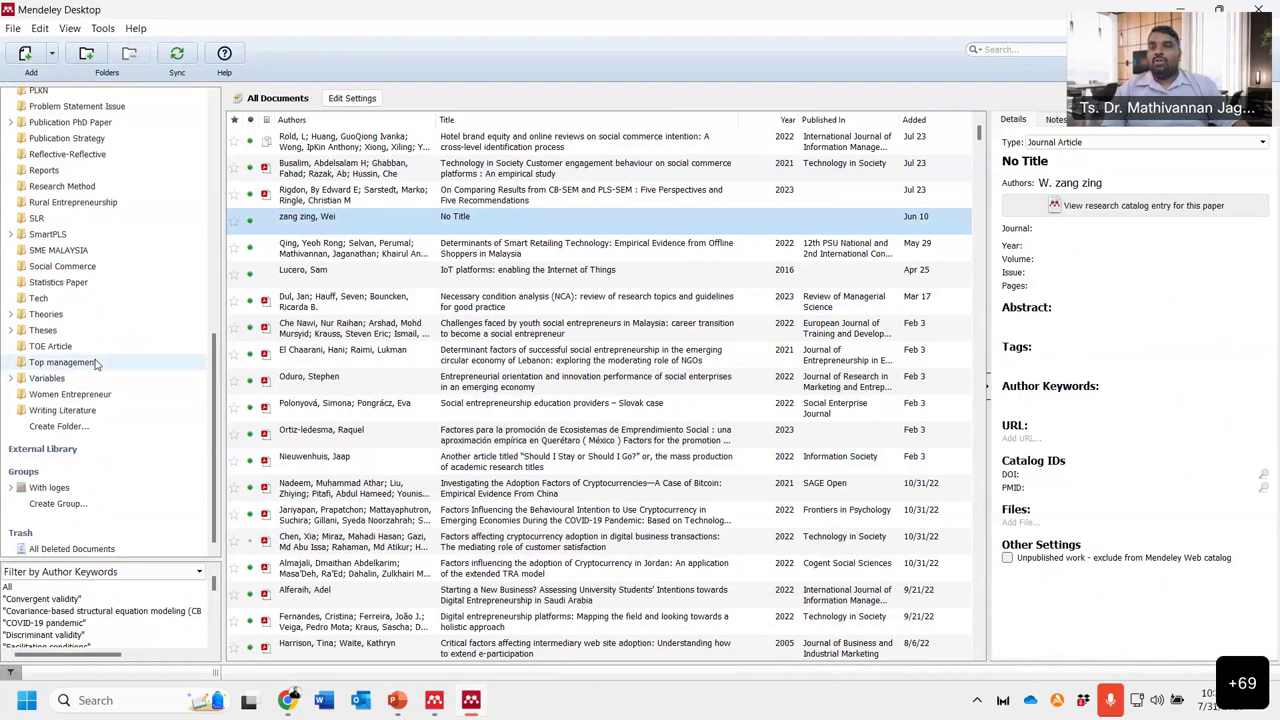
scroll(95, 364, "up", 13)
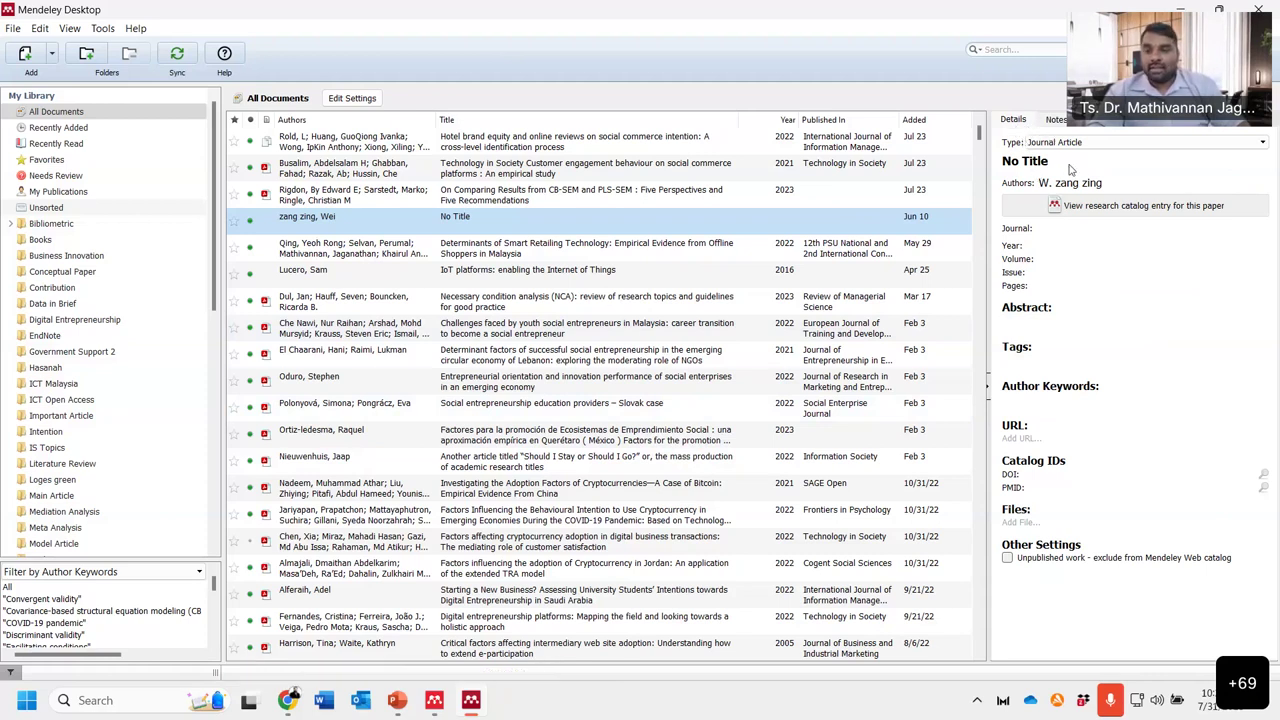
View details of the Lebanon, social commerce, Hotel brand equity and Spanish entrepreneurship ecosystem papers.
left_click(500, 354)
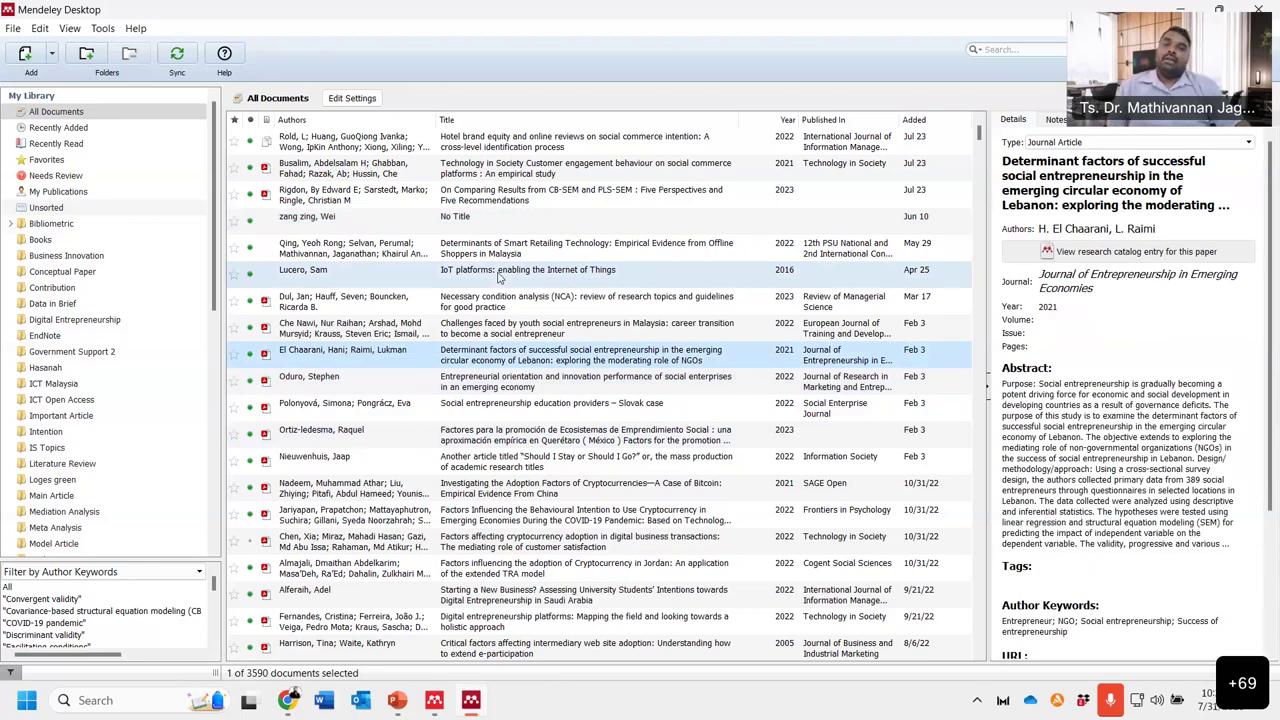
left_click(368, 168)
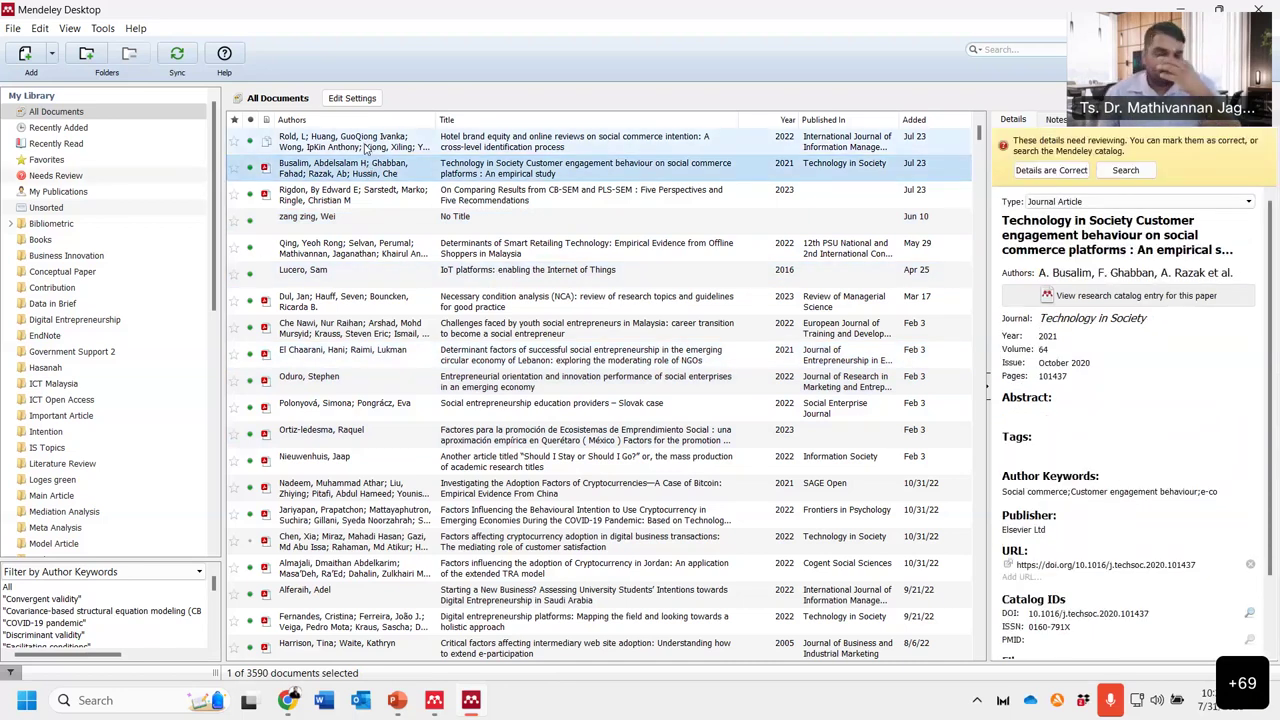
left_click(367, 148)
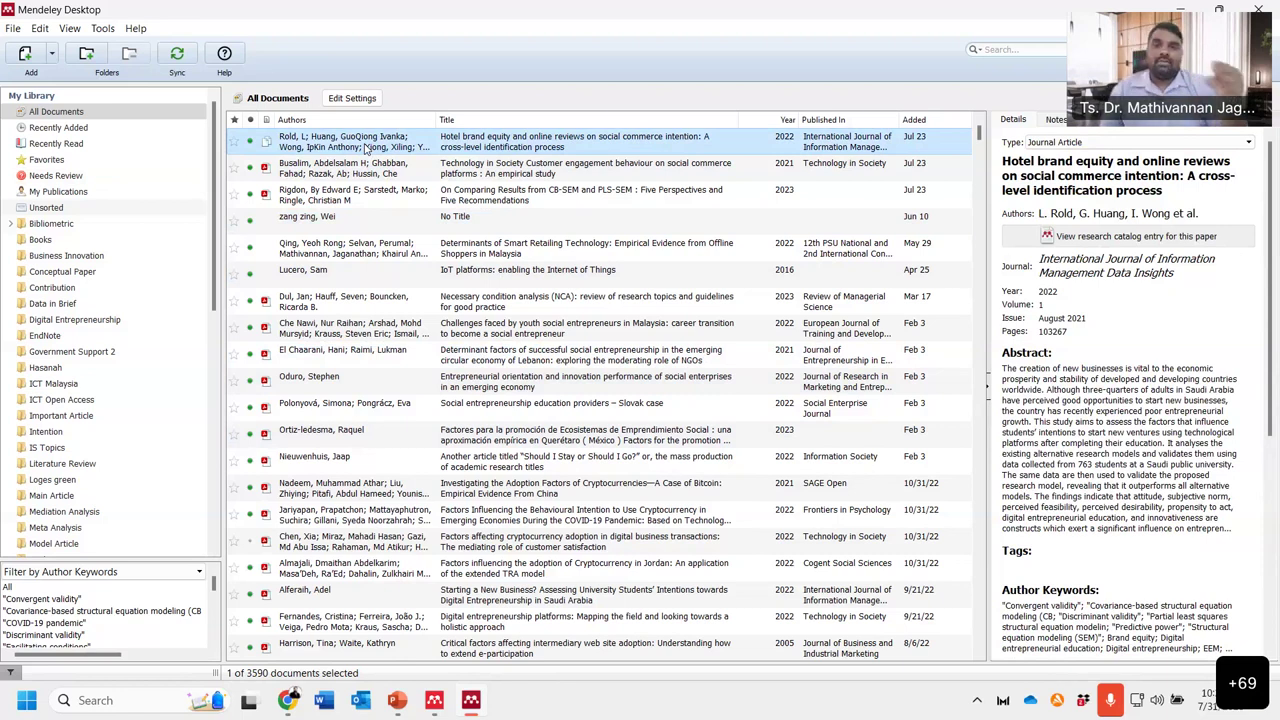
left_click(760, 434)
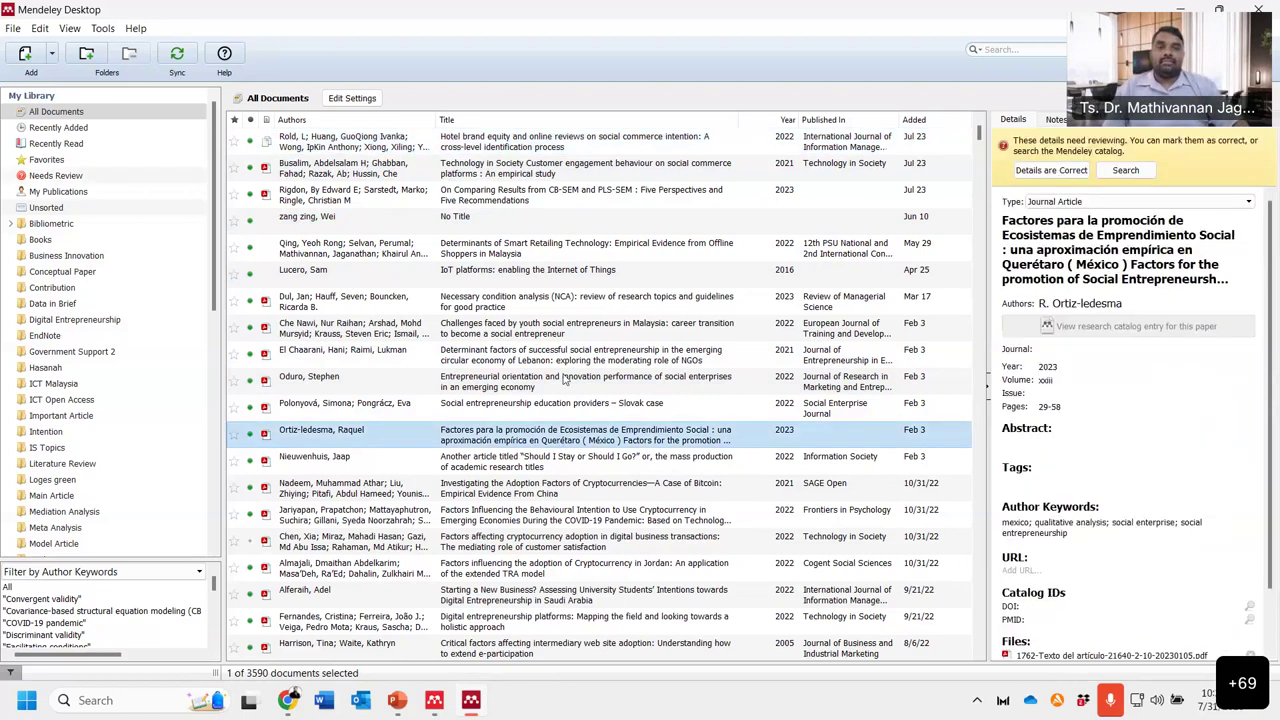
Sort documents by year newest first, view the PNTRS article, and open the entrepreneurial competence PDF.
left_click(914, 120)
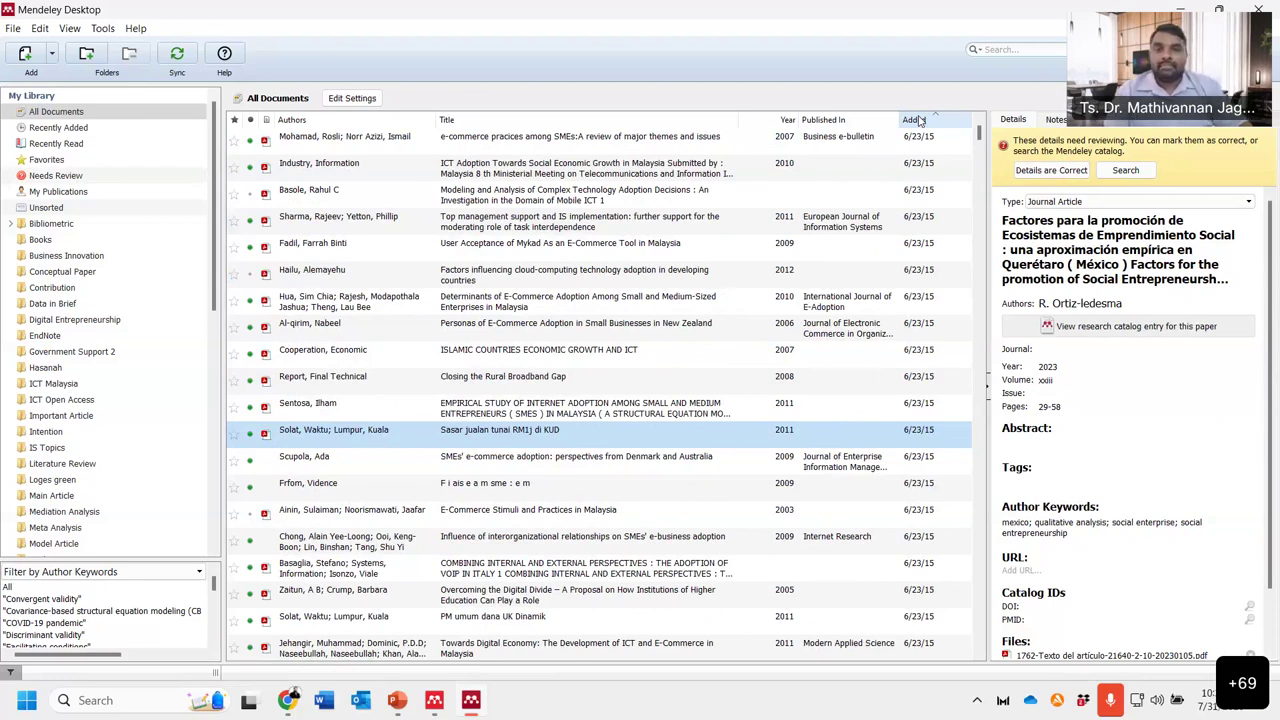
left_click(788, 120)
left_click(788, 120)
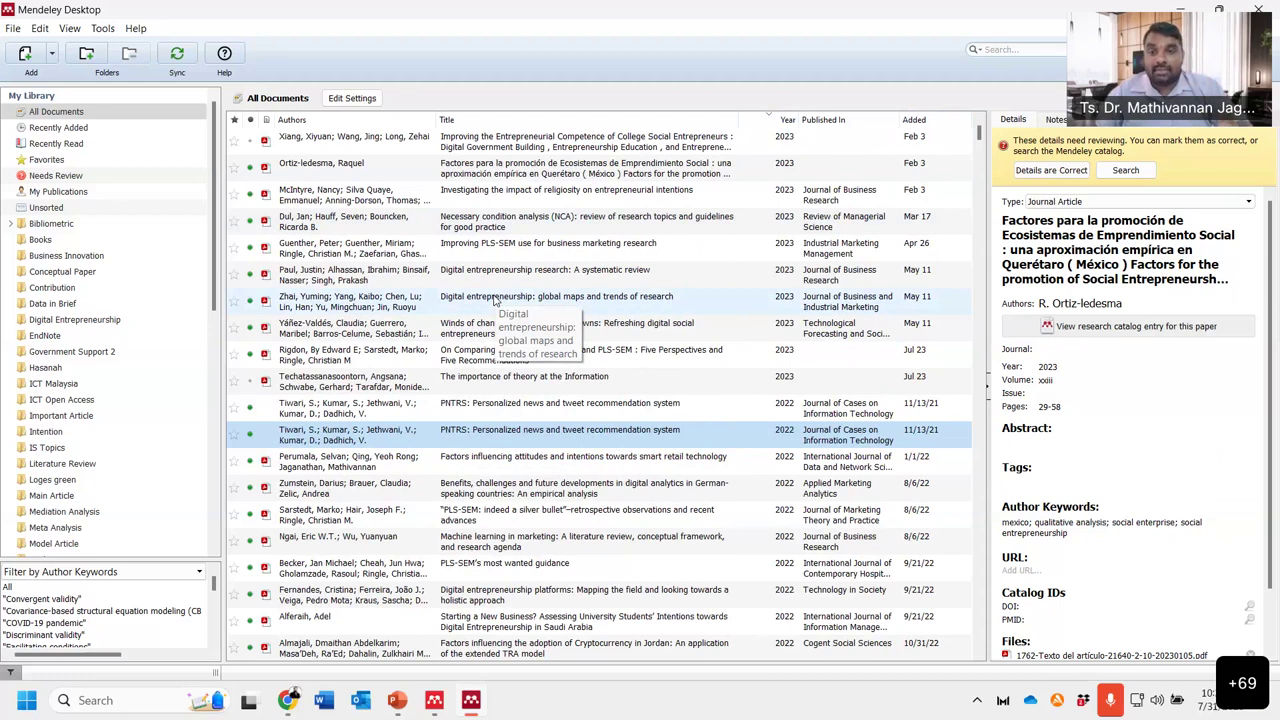
left_click(614, 404)
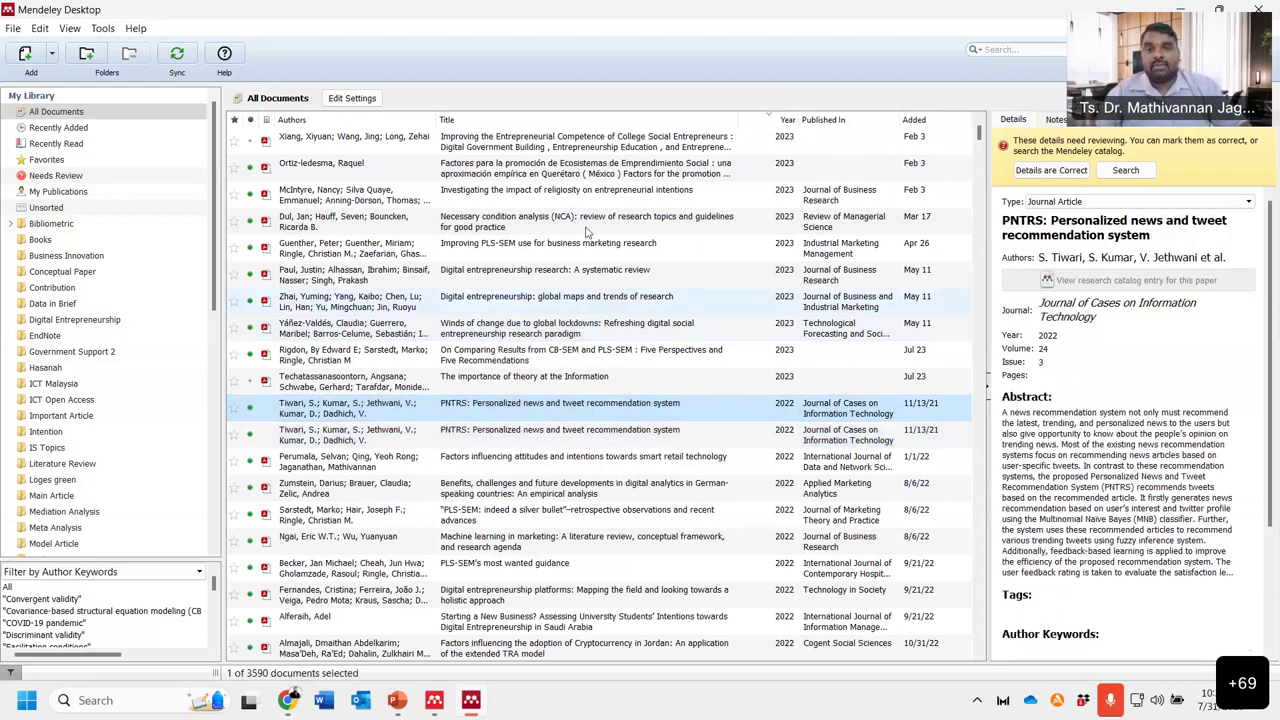
double_click(603, 150)
Scroll the entrepreneurial competence PDF back to page 1, then close its tab.
scroll(603, 148, "up", 5)
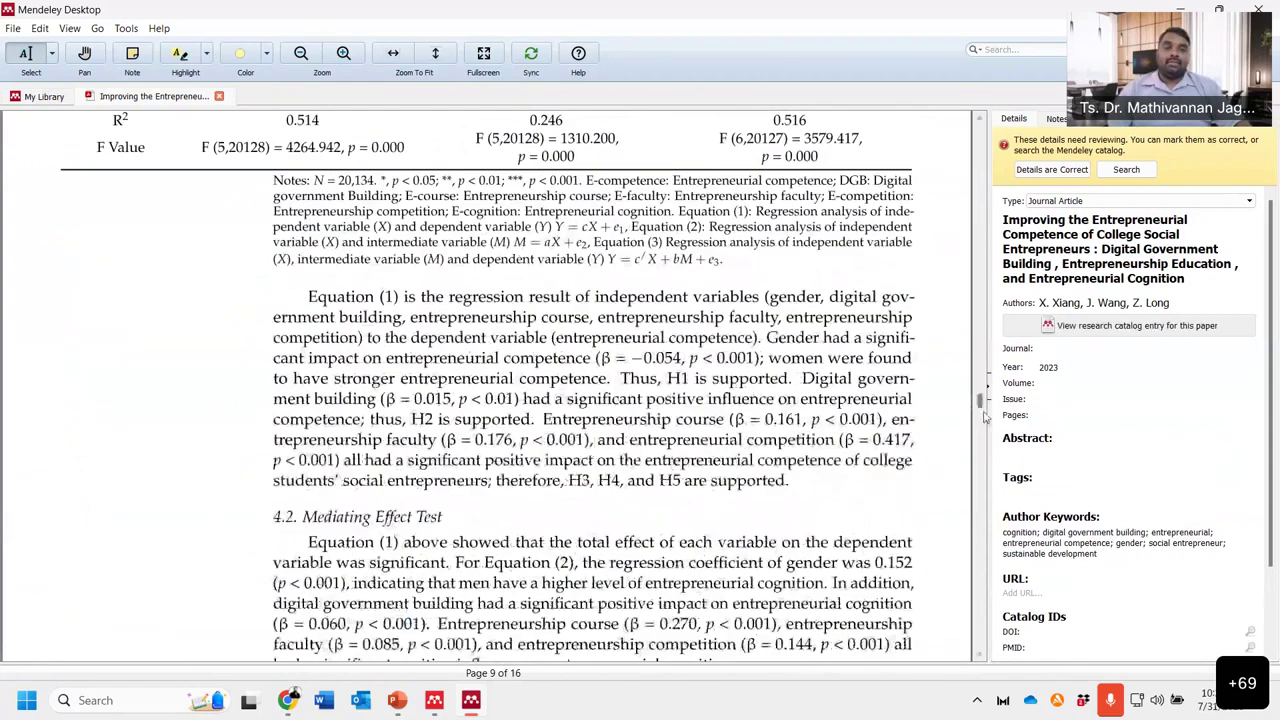
left_click_drag(981, 410, 953, 120)
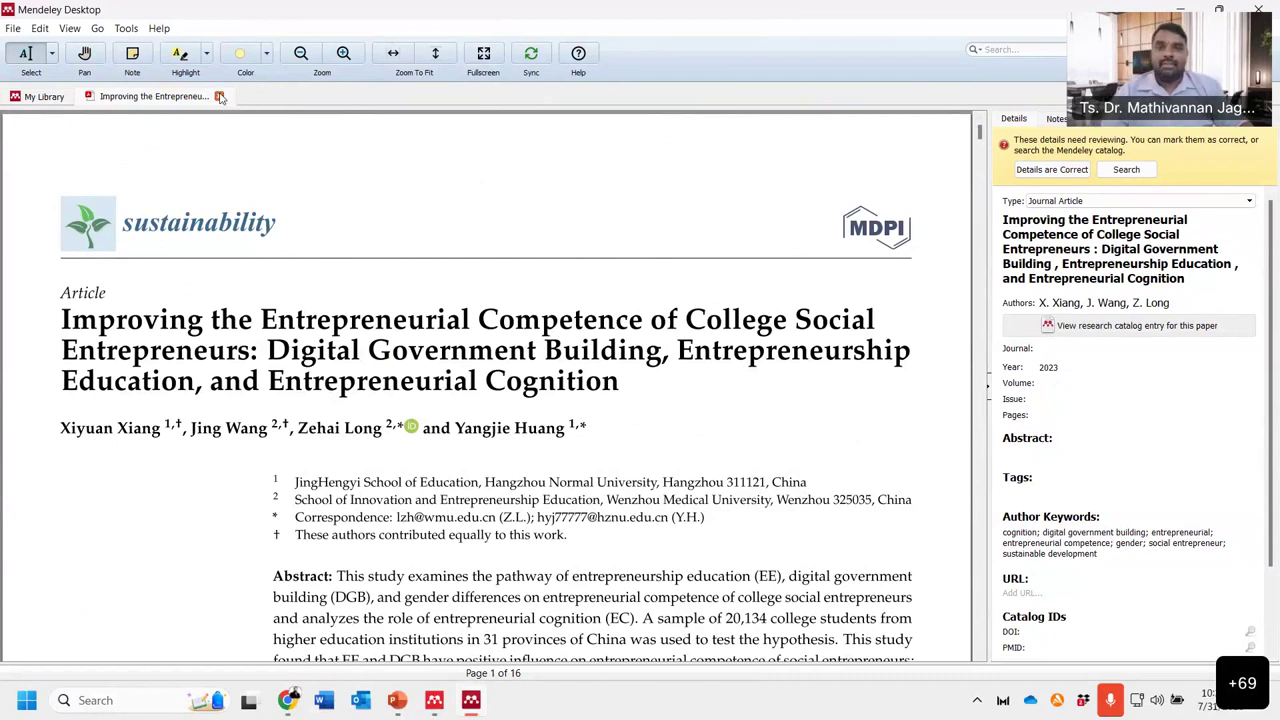
left_click(220, 96)
Open and close the Factores para la promoción PDF, then view the Digital entrepreneurship global maps paper.
left_click(447, 176)
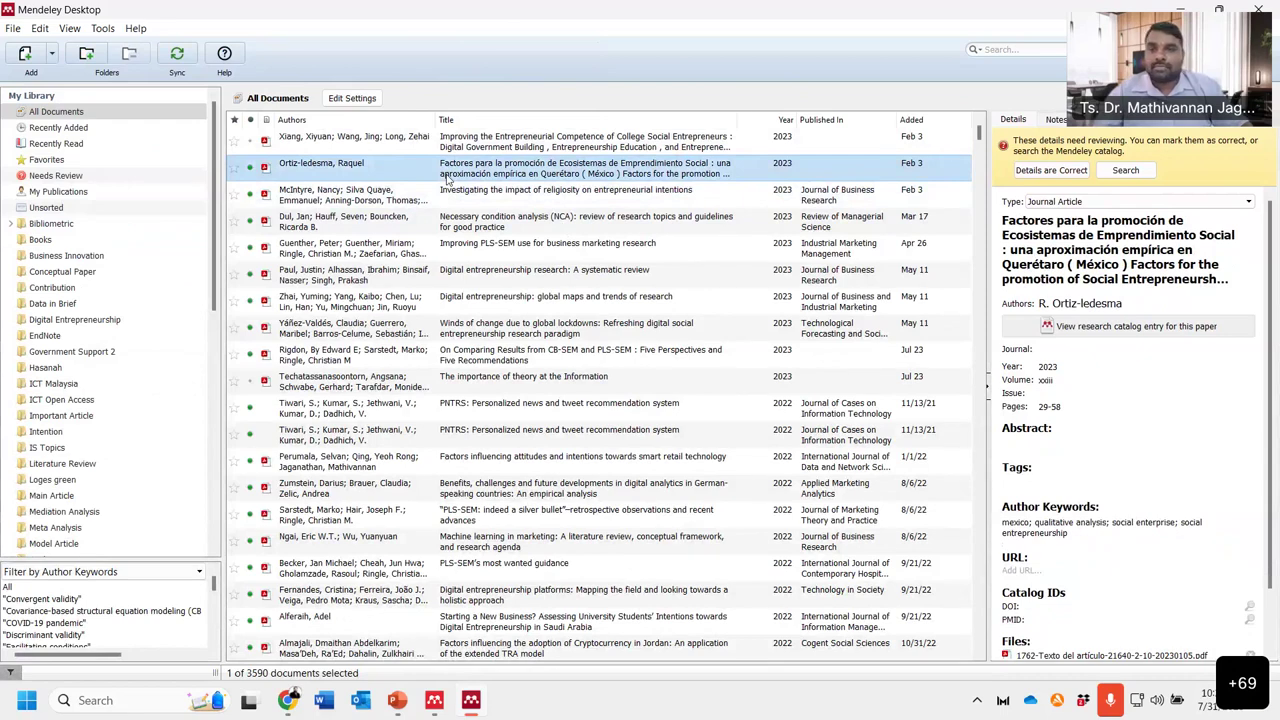
double_click(447, 178)
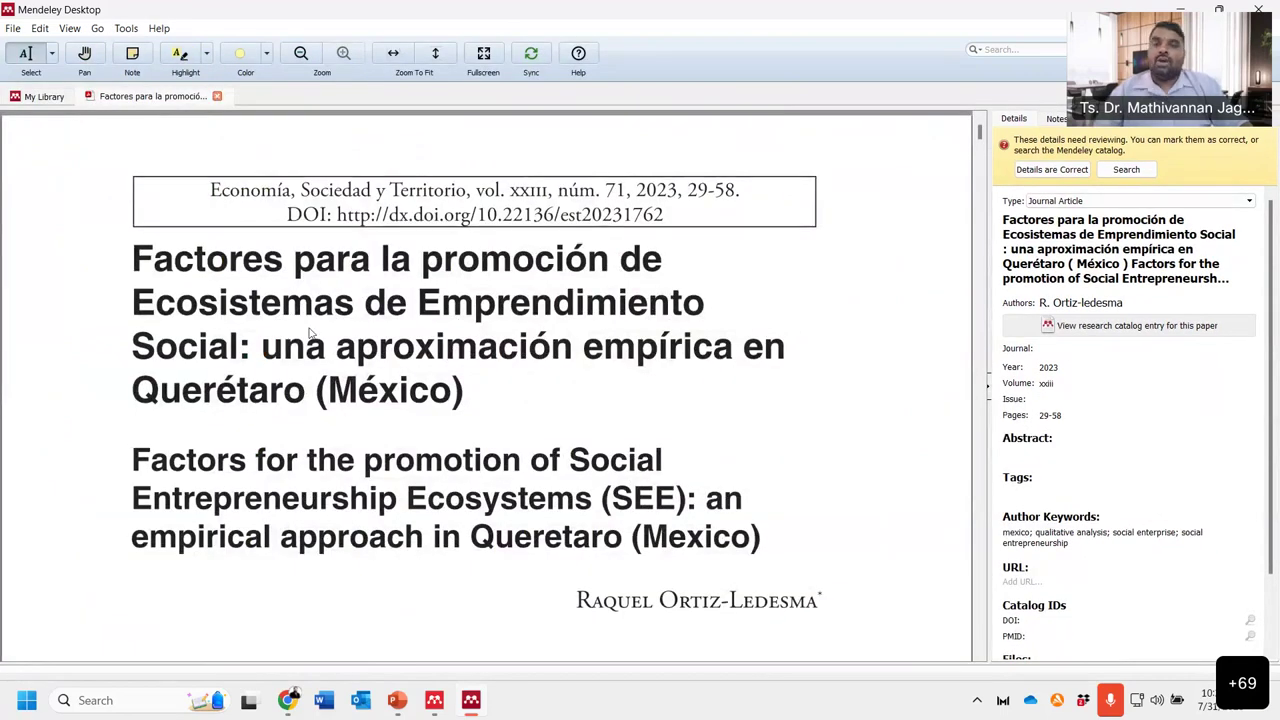
left_click(217, 96)
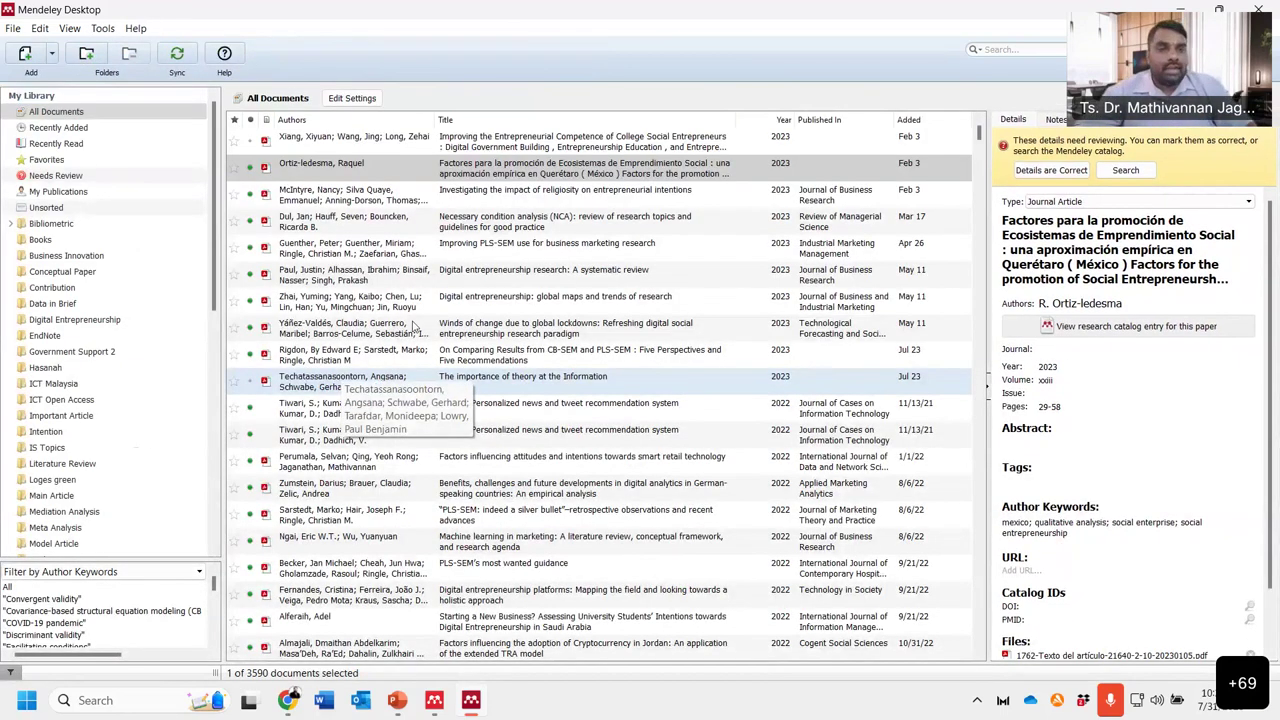
left_click(550, 299)
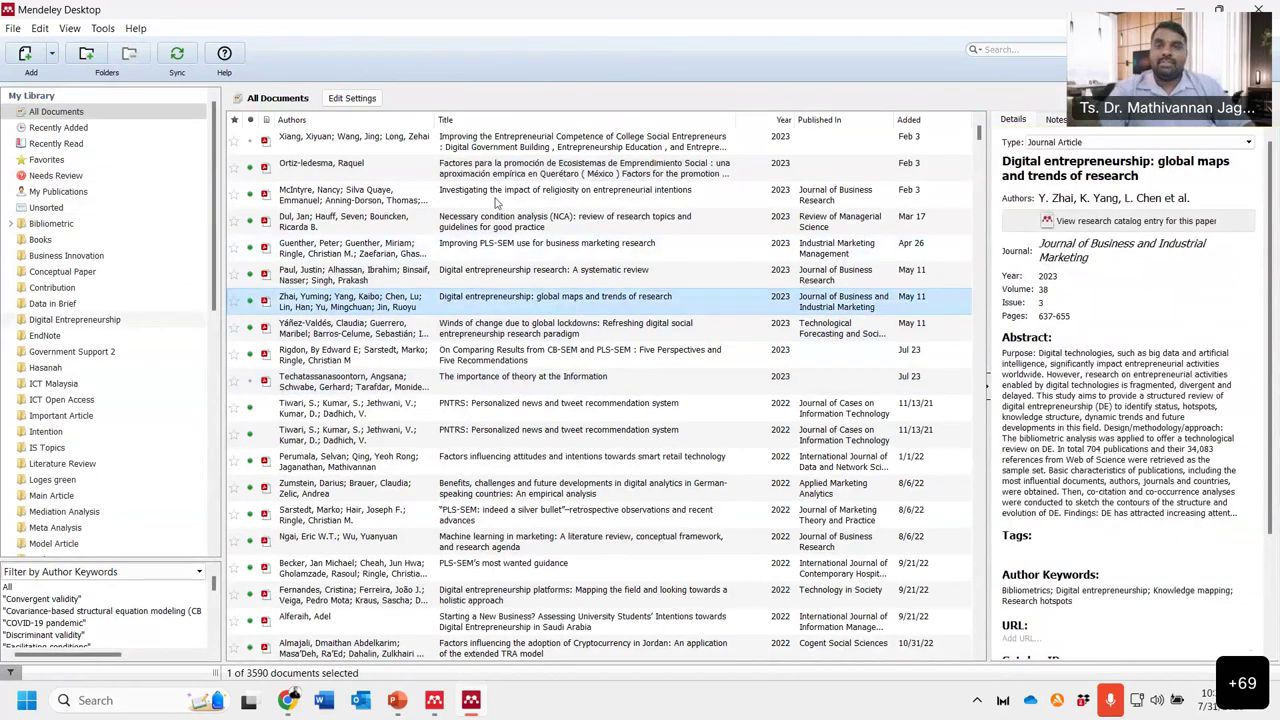
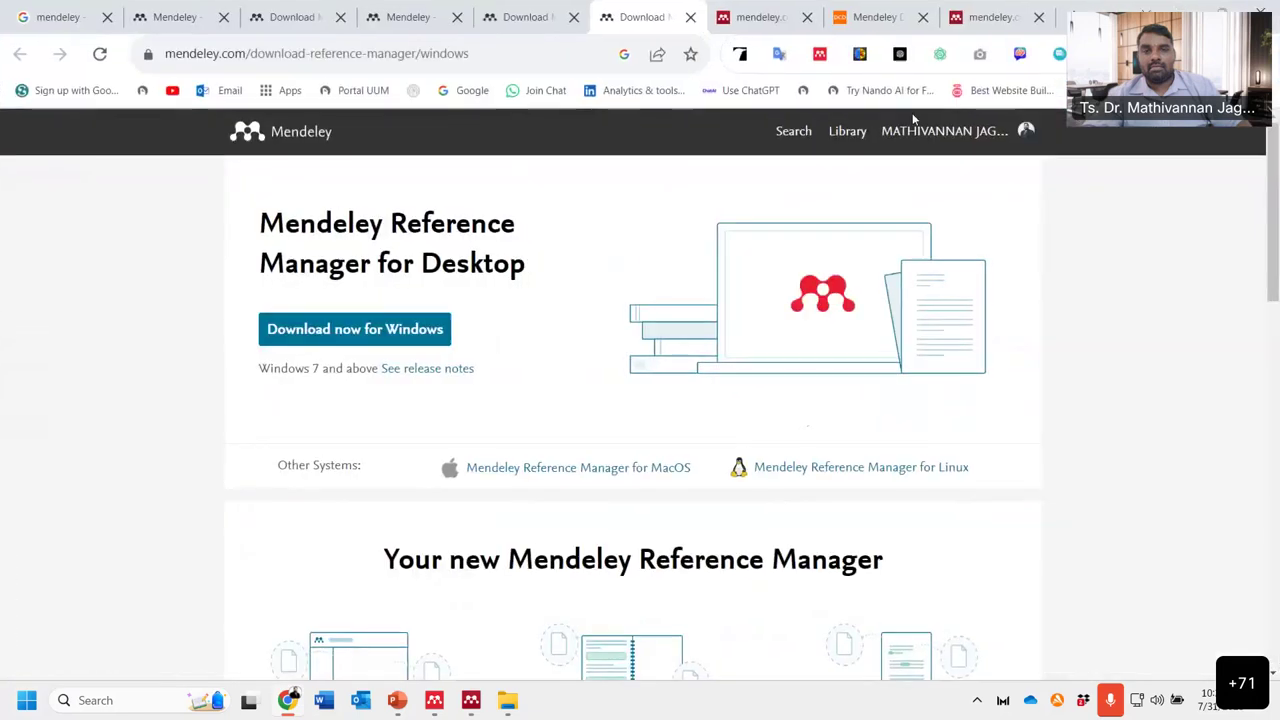
Rearrange the Chrome tabs, return to the Mendeley home page and start Sign In.
left_click(400, 20)
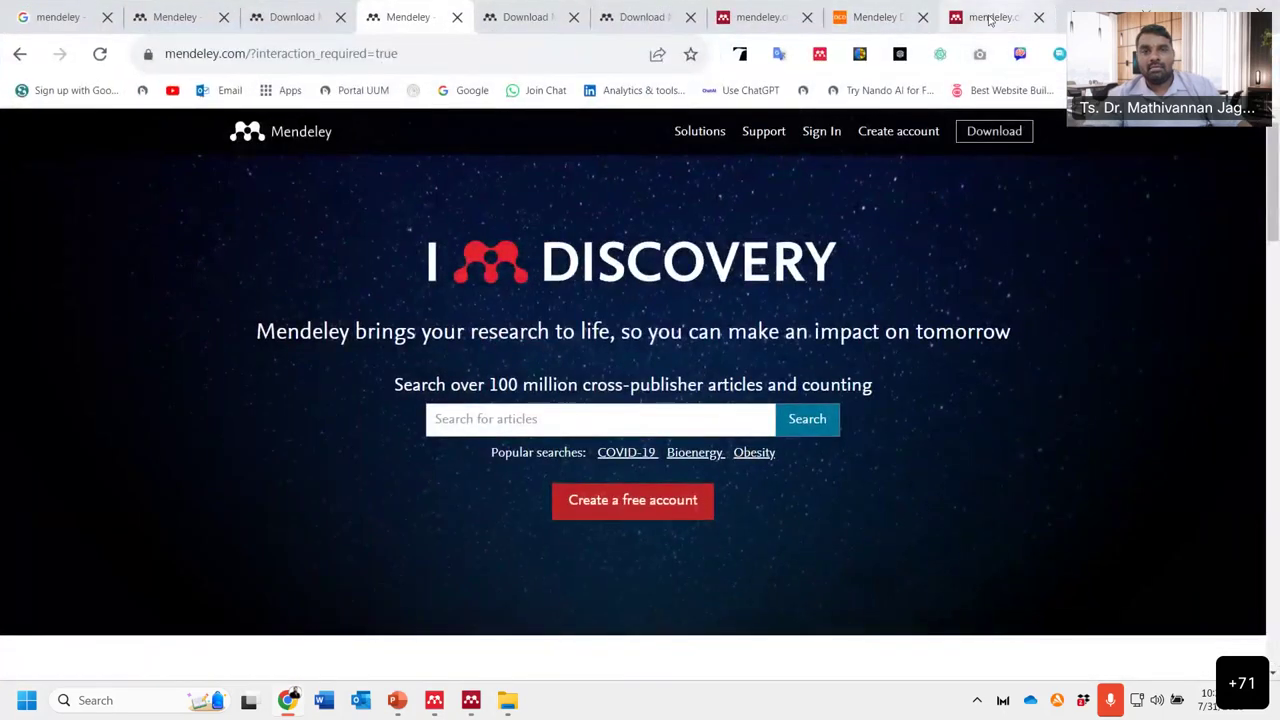
left_click(876, 18)
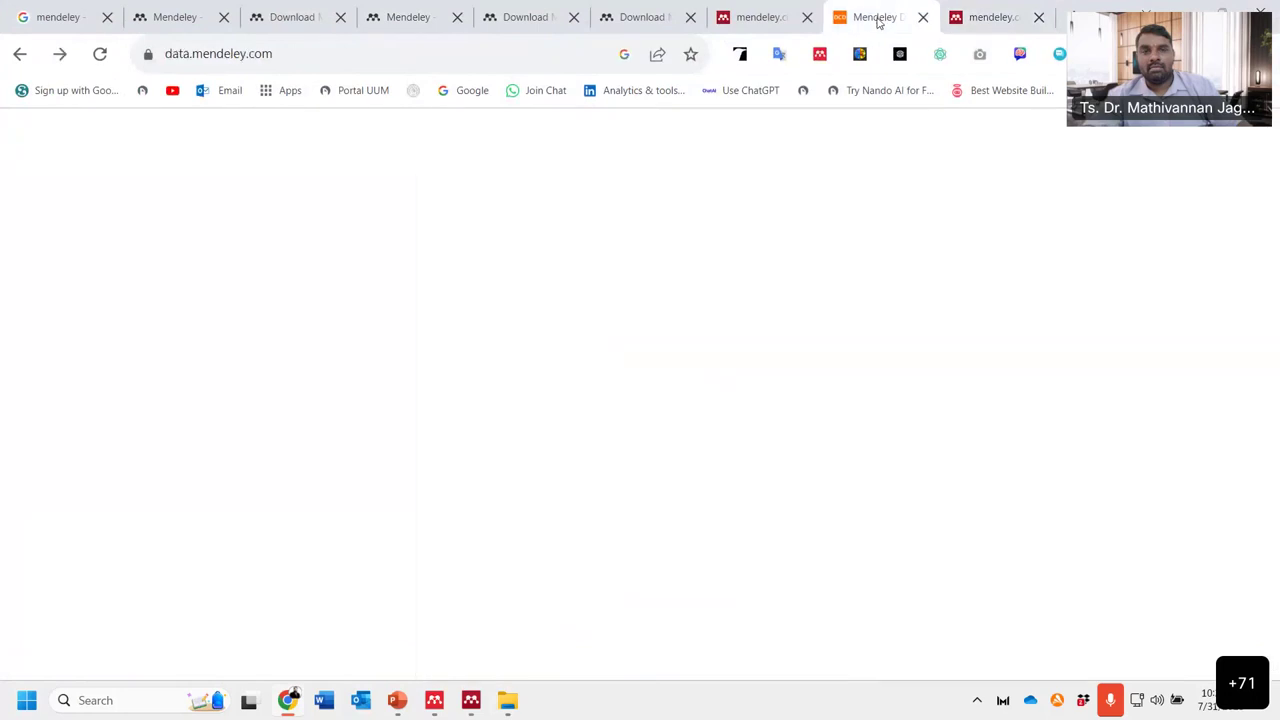
left_click(318, 20)
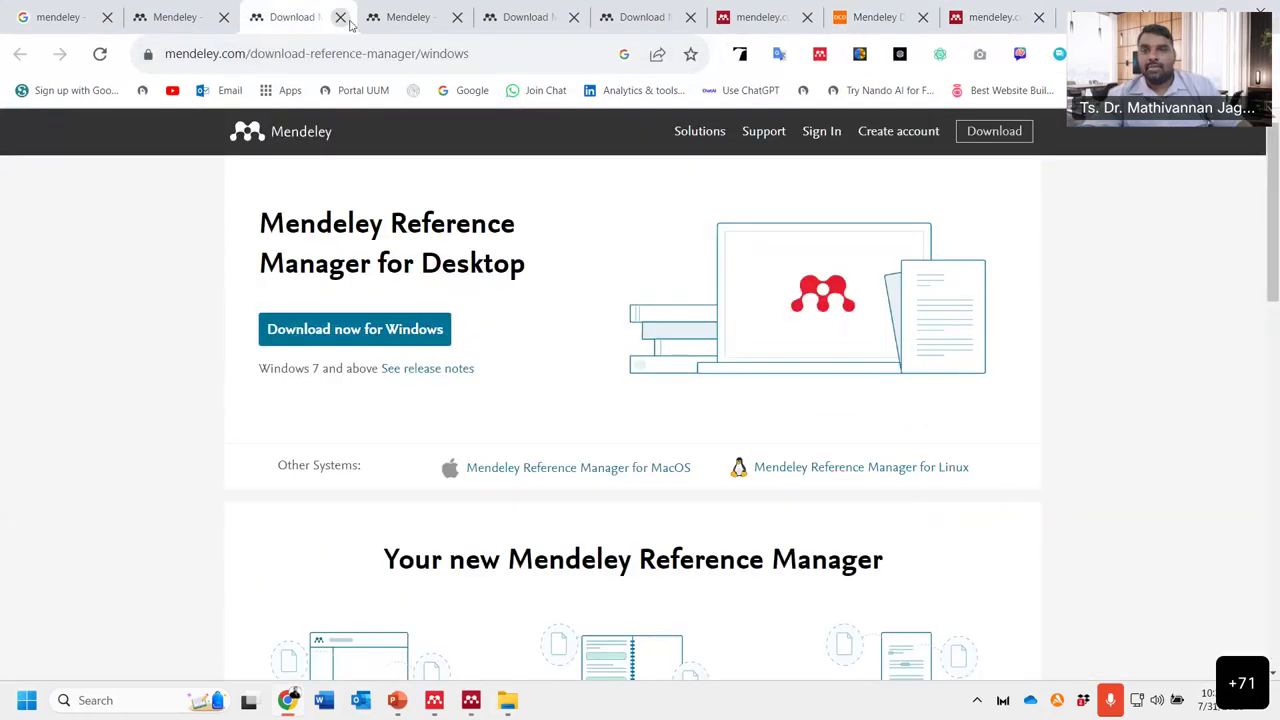
left_click(395, 18)
left_click_drag(188, 17, 1005, 17)
left_click(880, 20)
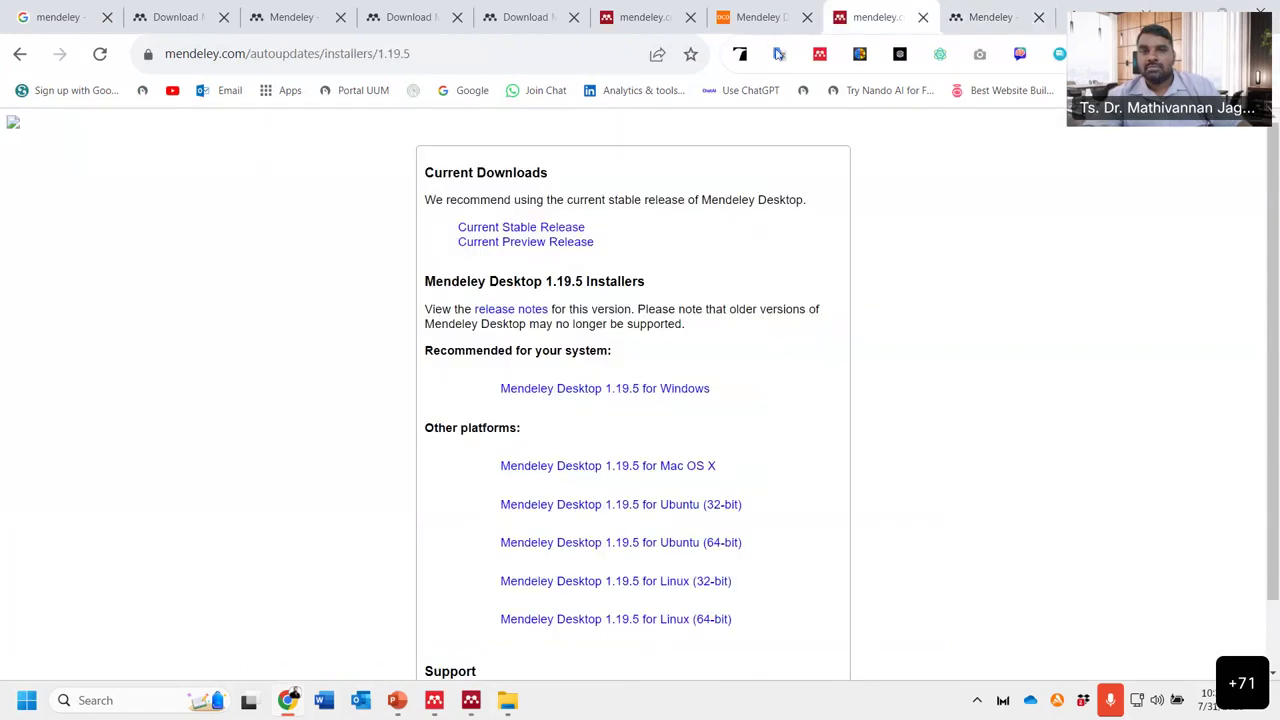
left_click(995, 20)
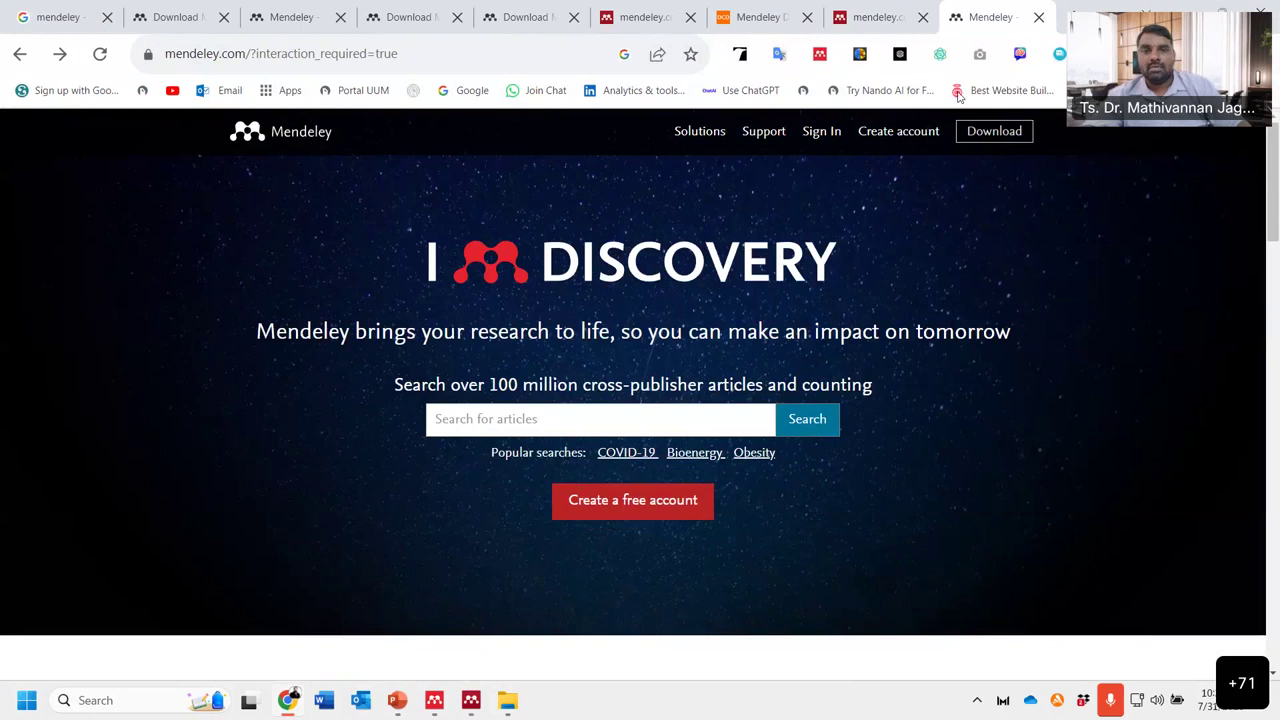
left_click(815, 138)
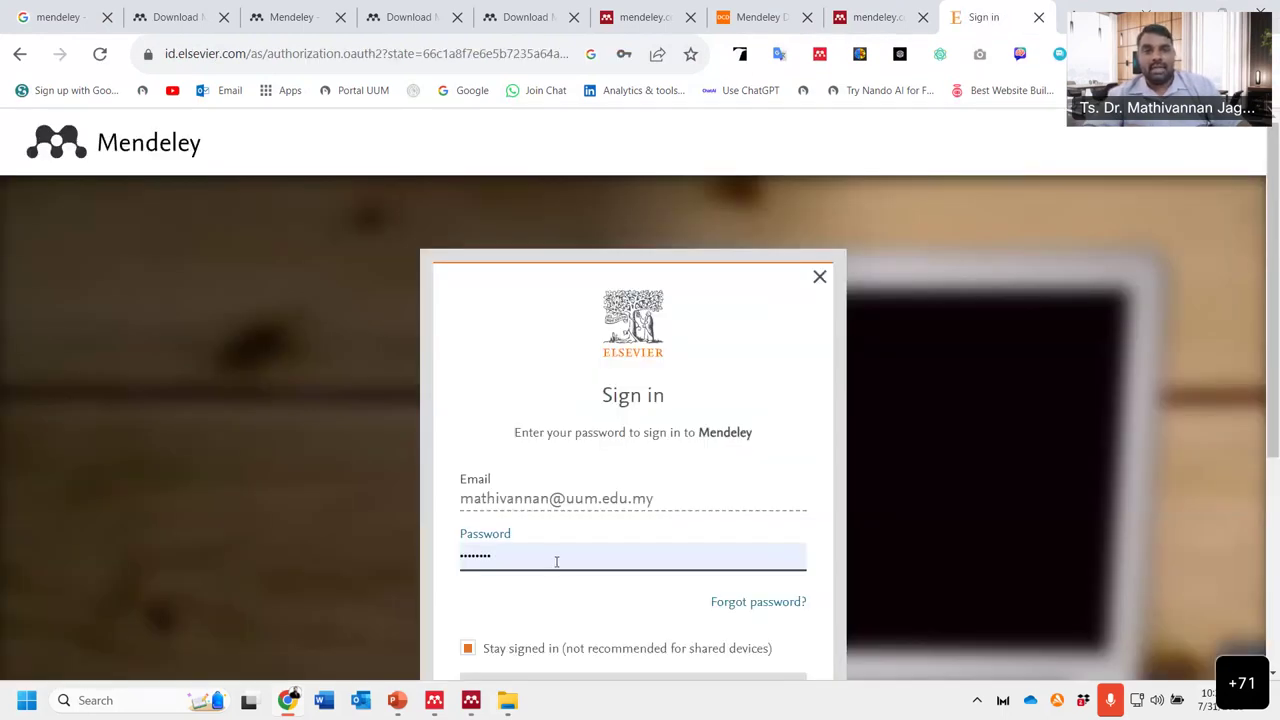
Submit the Elsevier sign-in form and dismiss Chrome's saved-password warning.
left_click(629, 609)
scroll(642, 549, "down", 2)
left_click(645, 530)
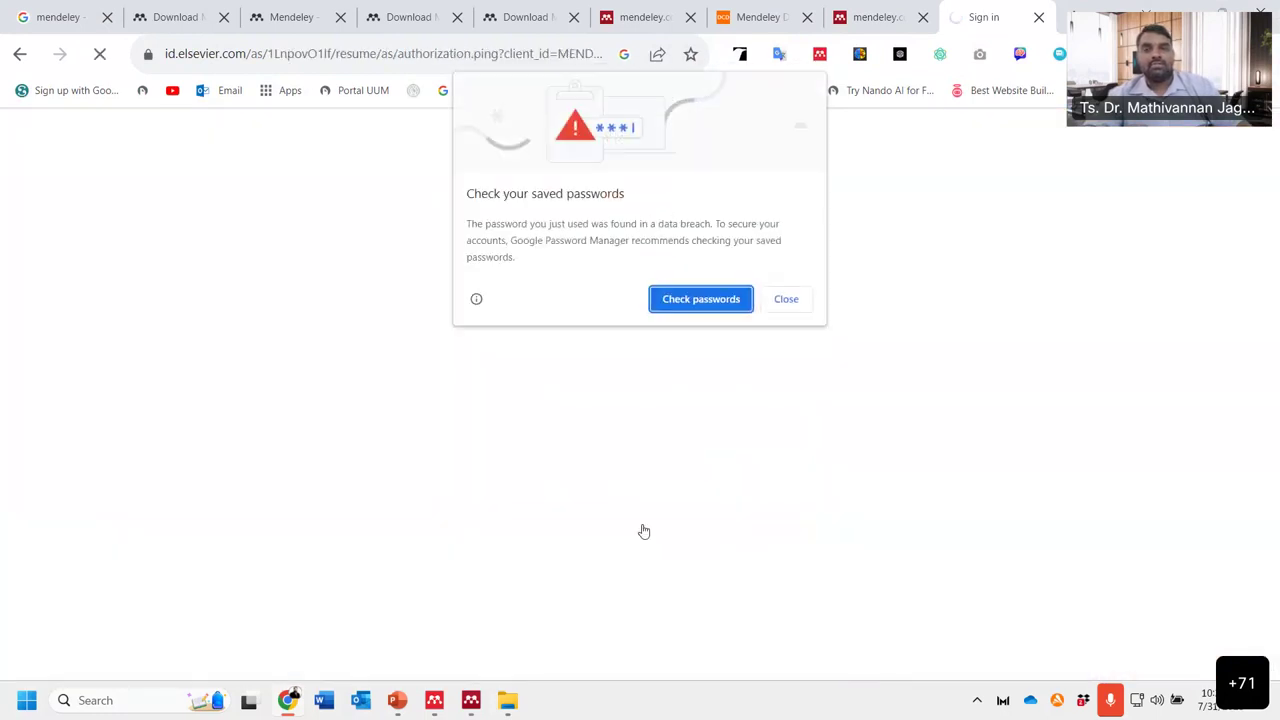
left_click(786, 299)
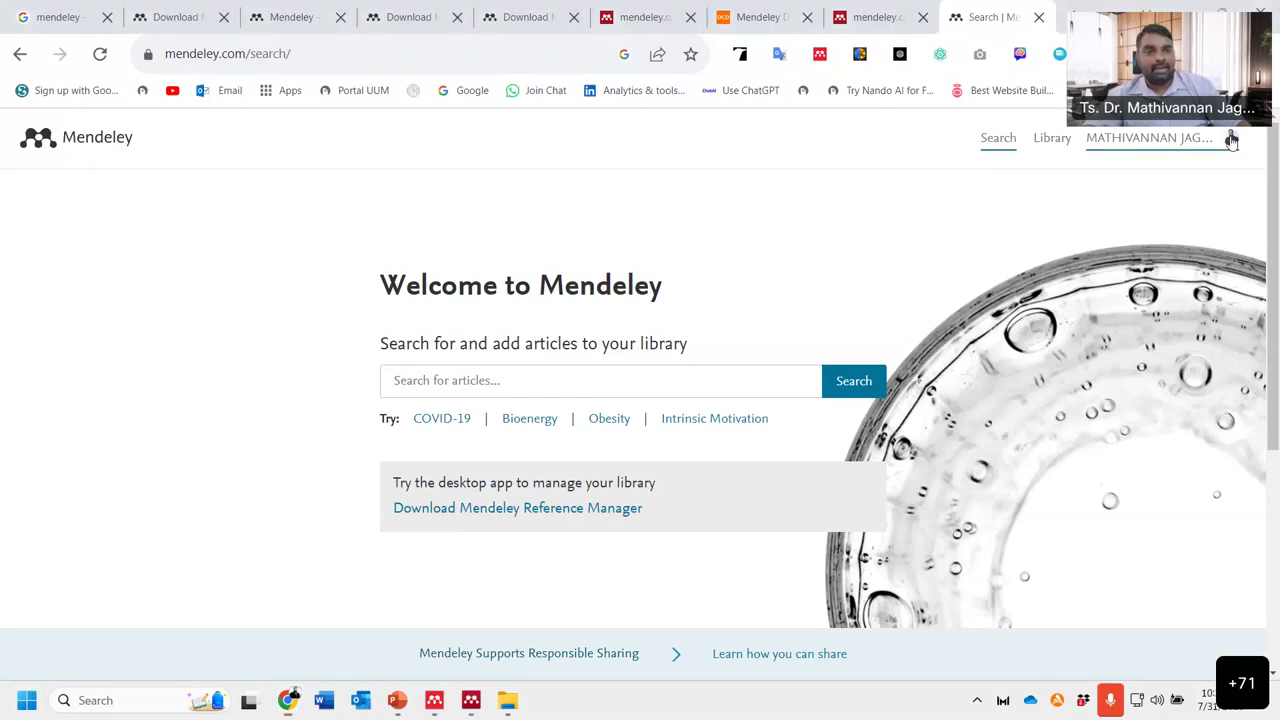
Open account Settings and view the Scopus Profile and Subscription (Advisor Pack Pro) pages.
left_click(1190, 140)
left_click(1143, 176)
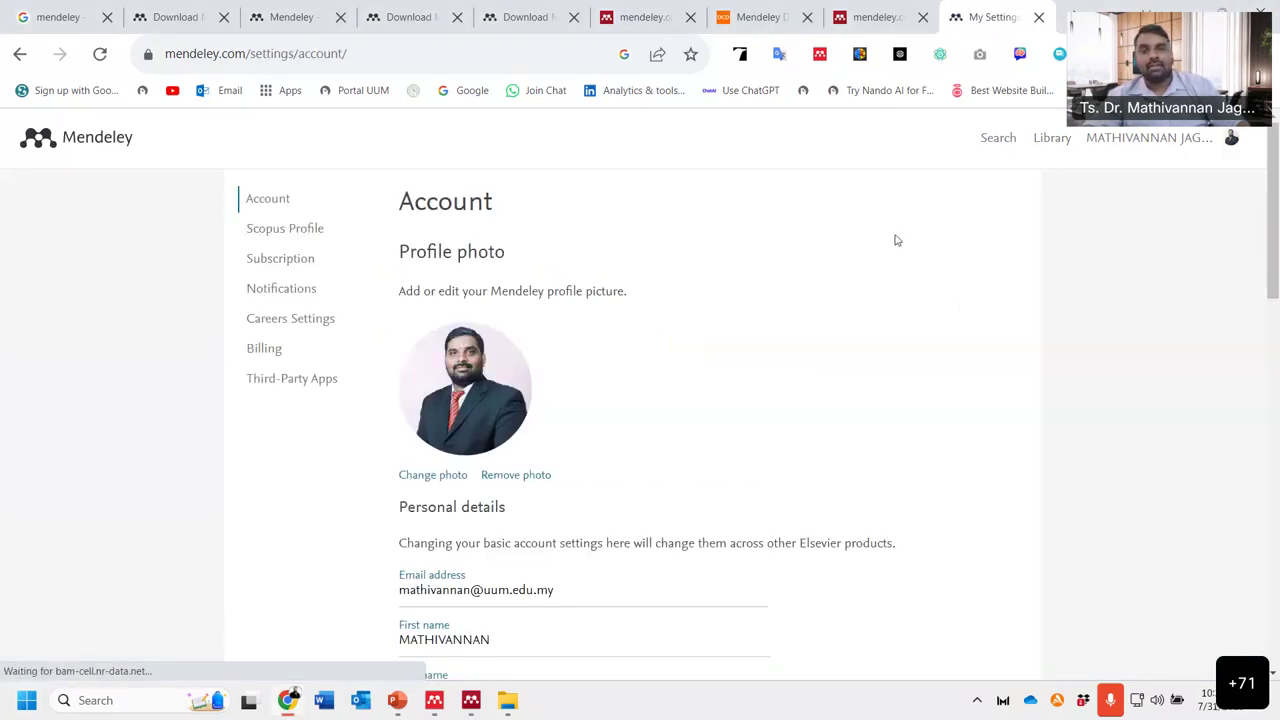
left_click(277, 235)
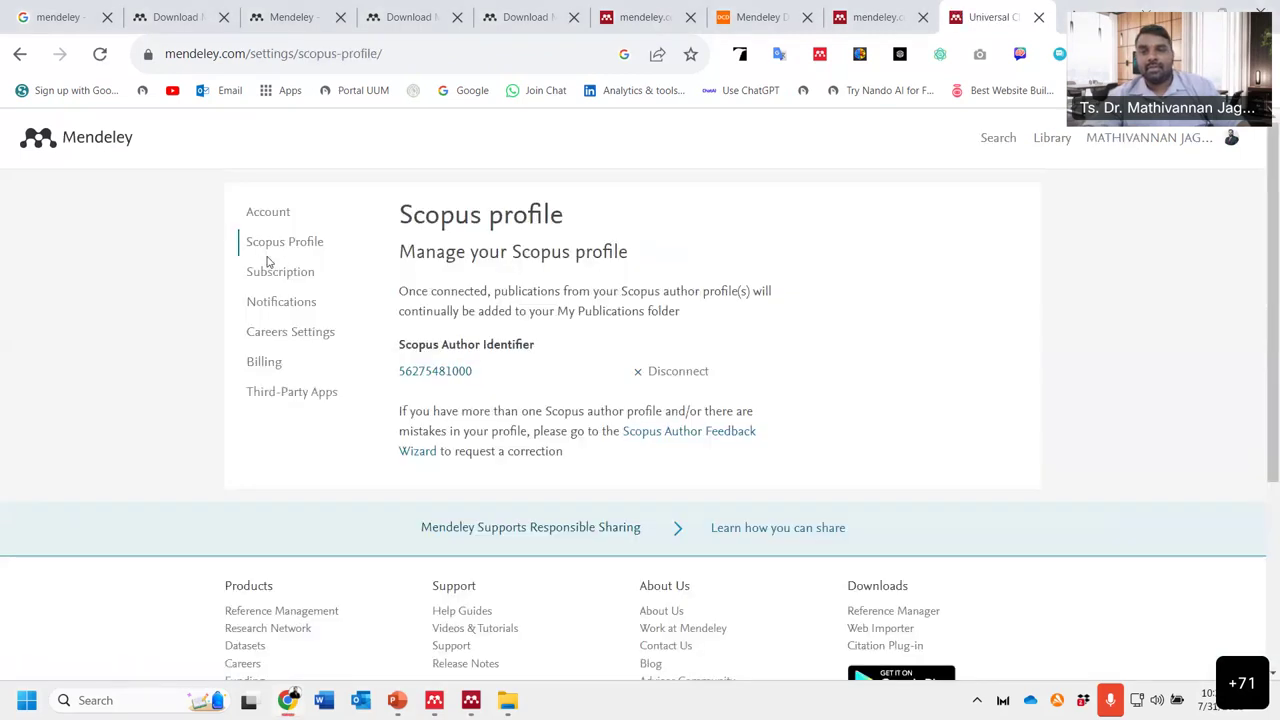
left_click(281, 281)
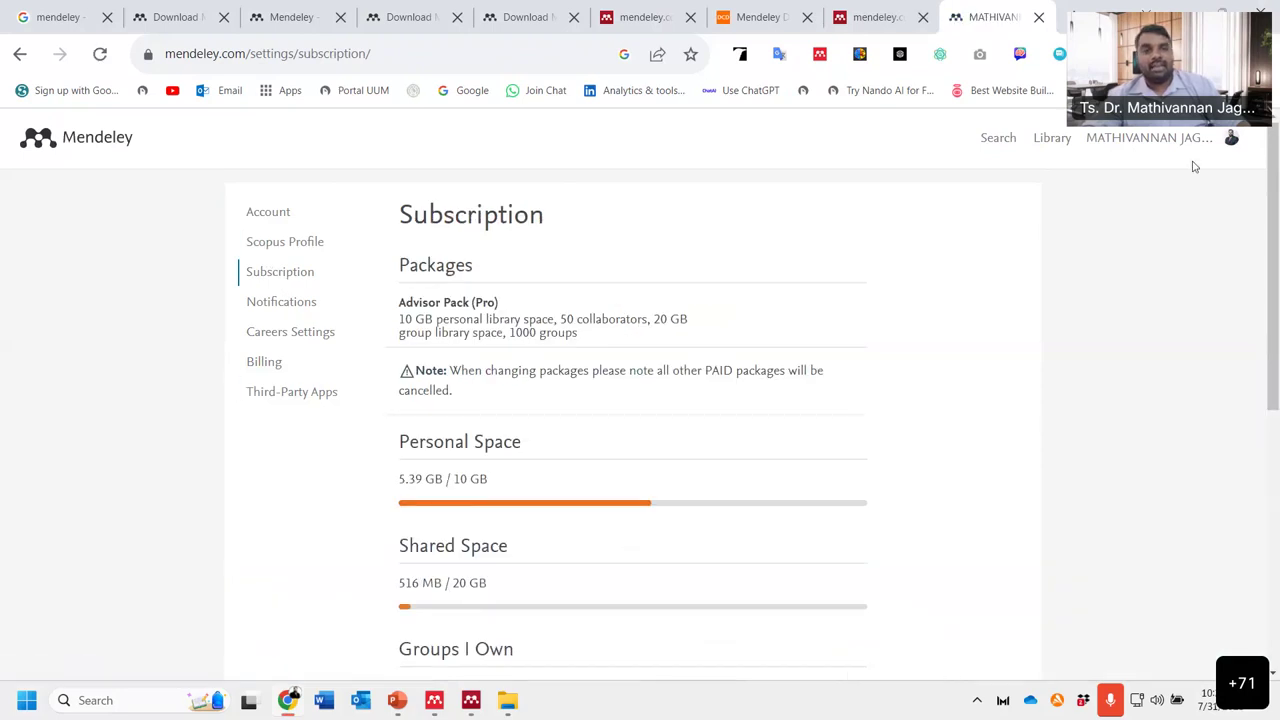
scroll(664, 401, "down", 5)
scroll(662, 402, "up", 2)
scroll(466, 403, "up", 4)
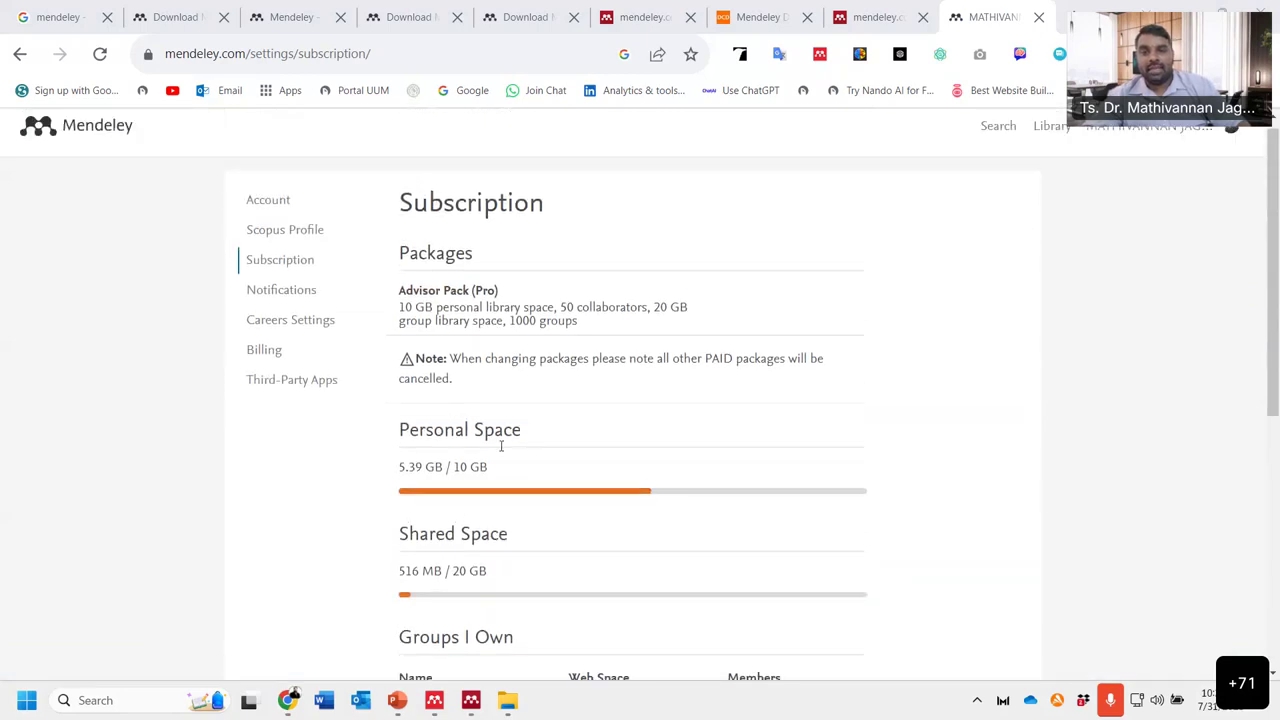
View the Billing page, then go back and scroll through Account settings.
left_click(270, 328)
left_click(264, 211)
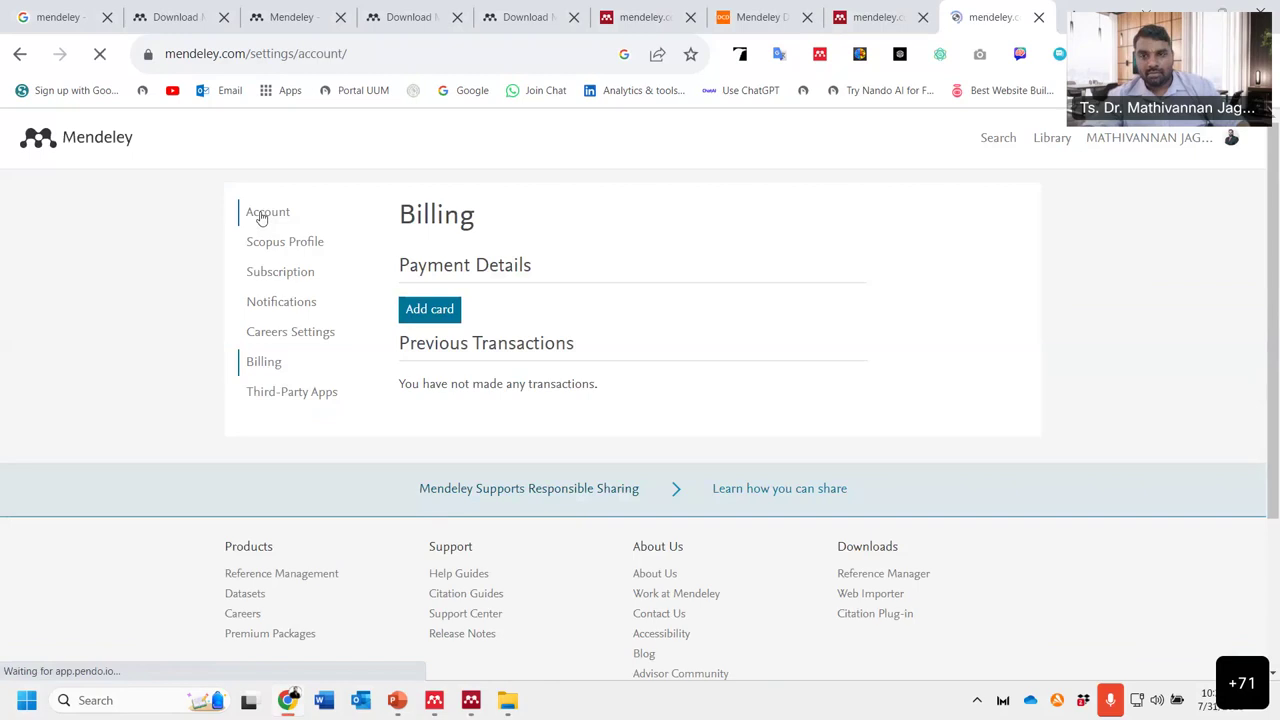
scroll(727, 514, "down", 6)
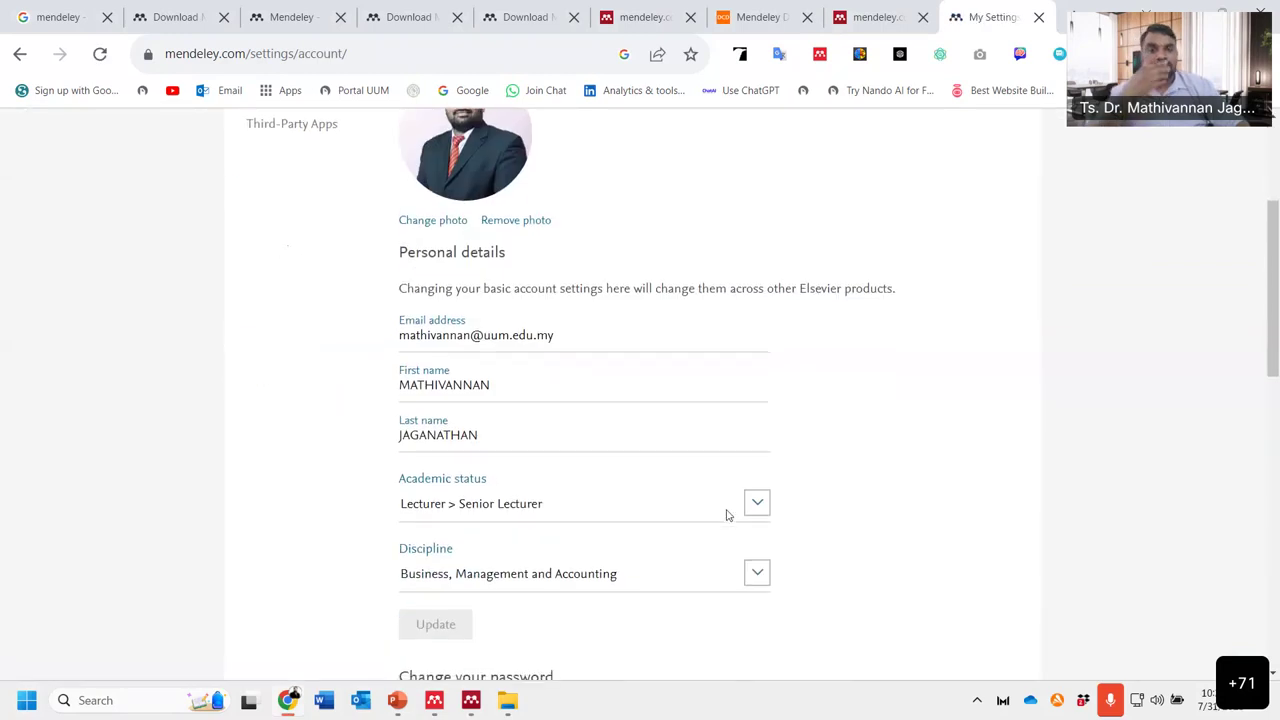
scroll(727, 514, "down", 3)
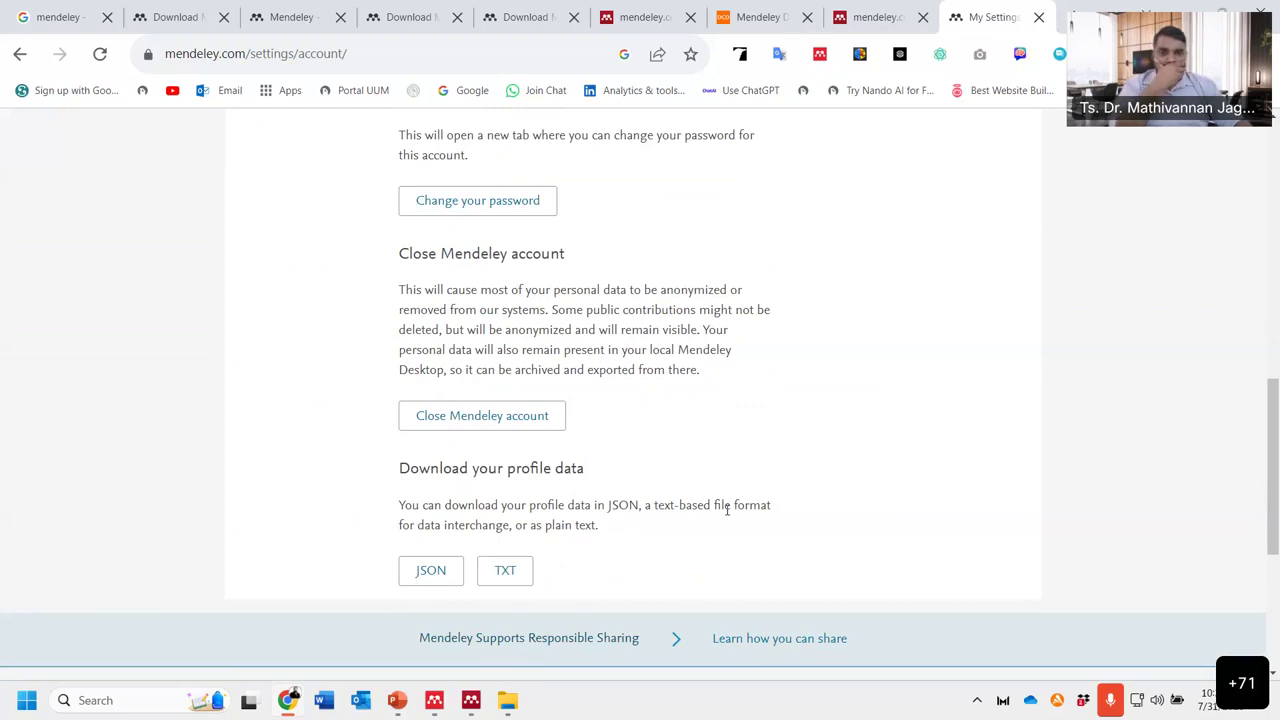
scroll(727, 508, "up", 10)
Open the Plus, Pro and Max storage plans page ($4.99–$14.99/month) and copy its address.
left_click(291, 231)
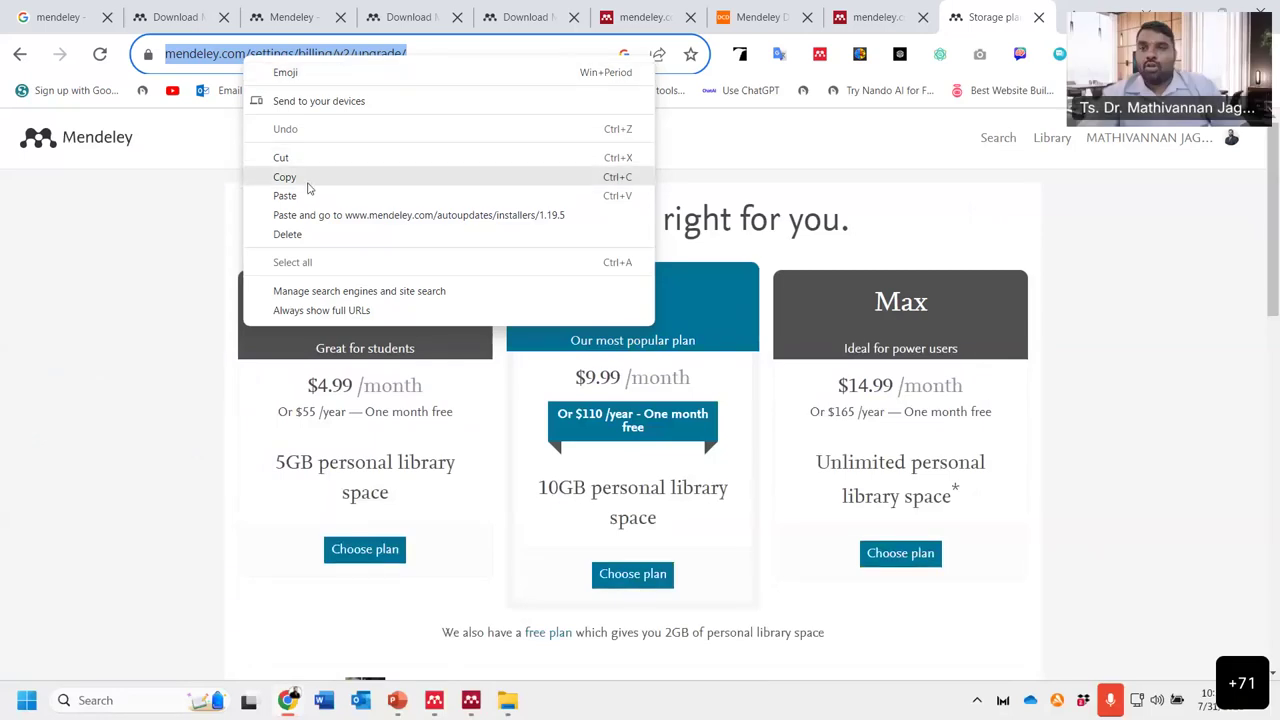
left_click(303, 178)
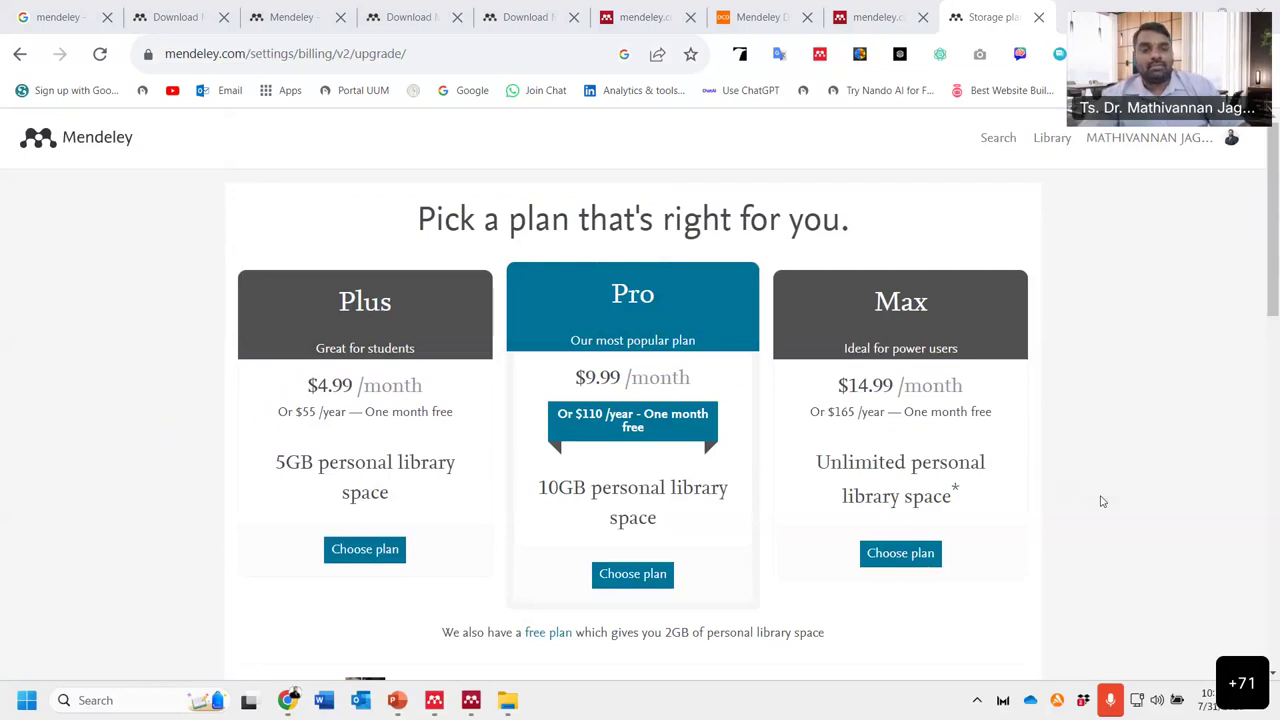
left_click(163, 314)
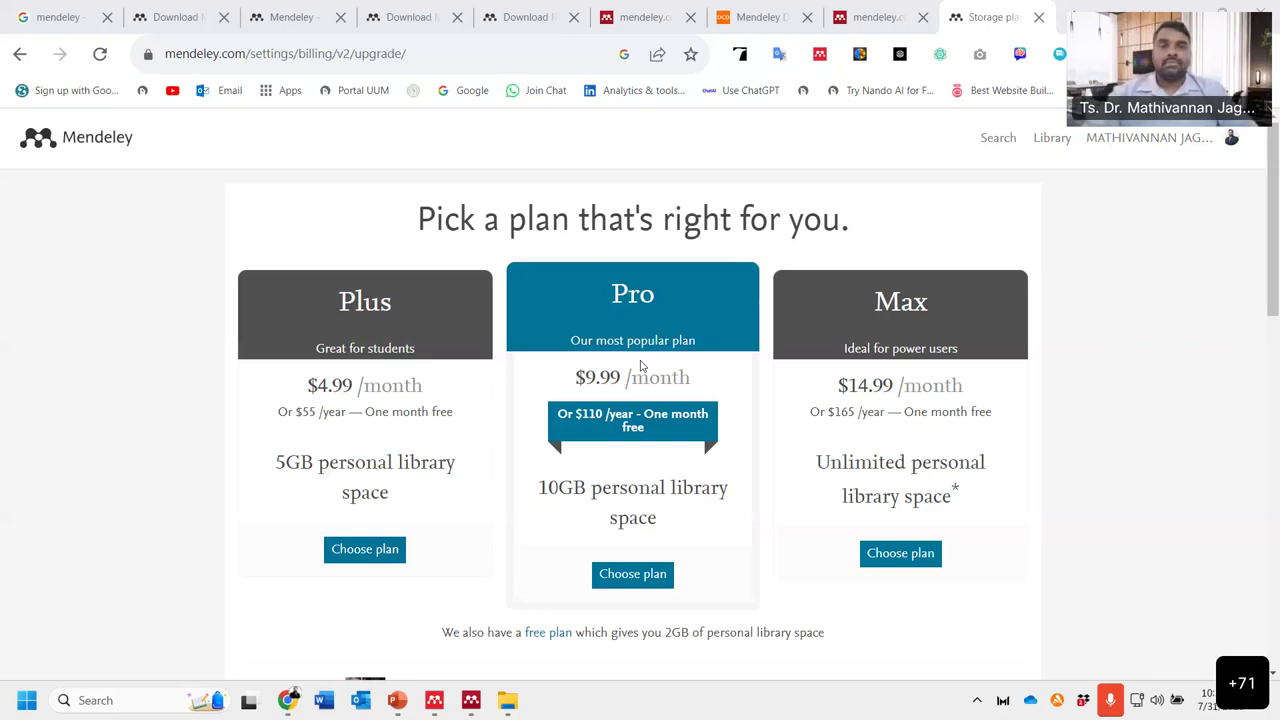
Switch to File Explorer and scroll the Doc (E:) Mendeley folder's 2,100 author subfolders.
key("alt+Tab")
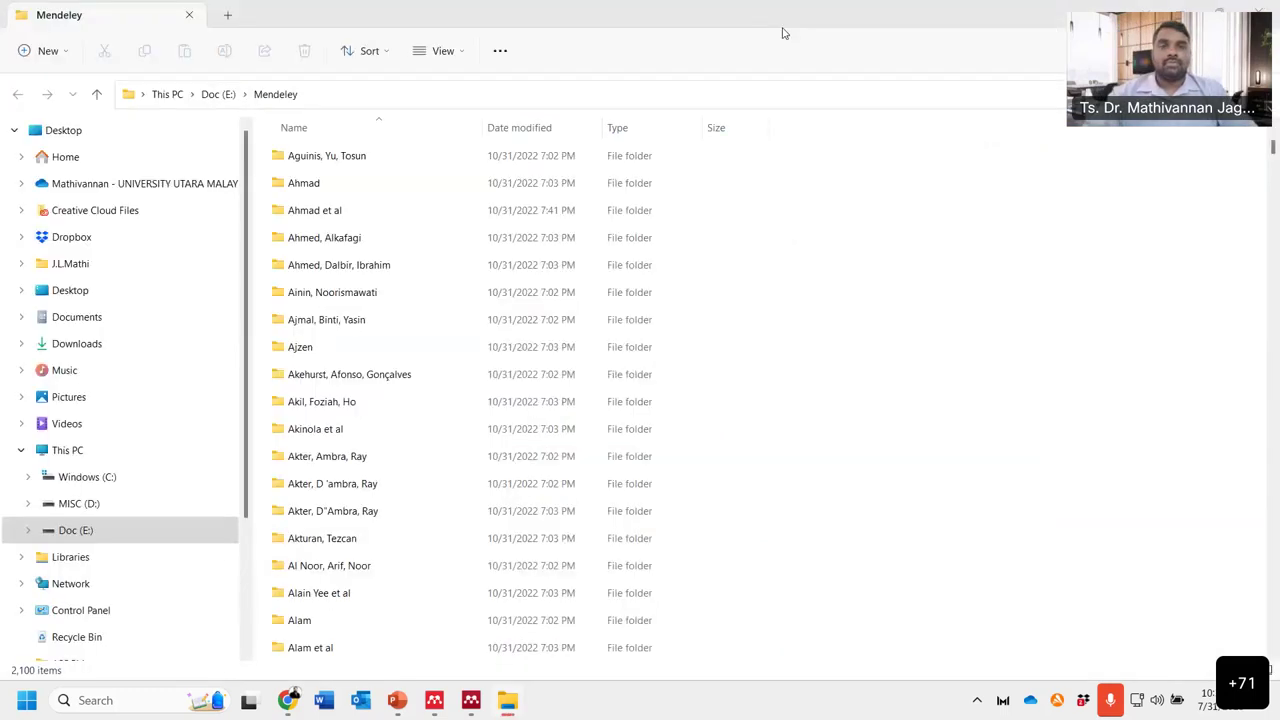
mouse_move(784, 28)
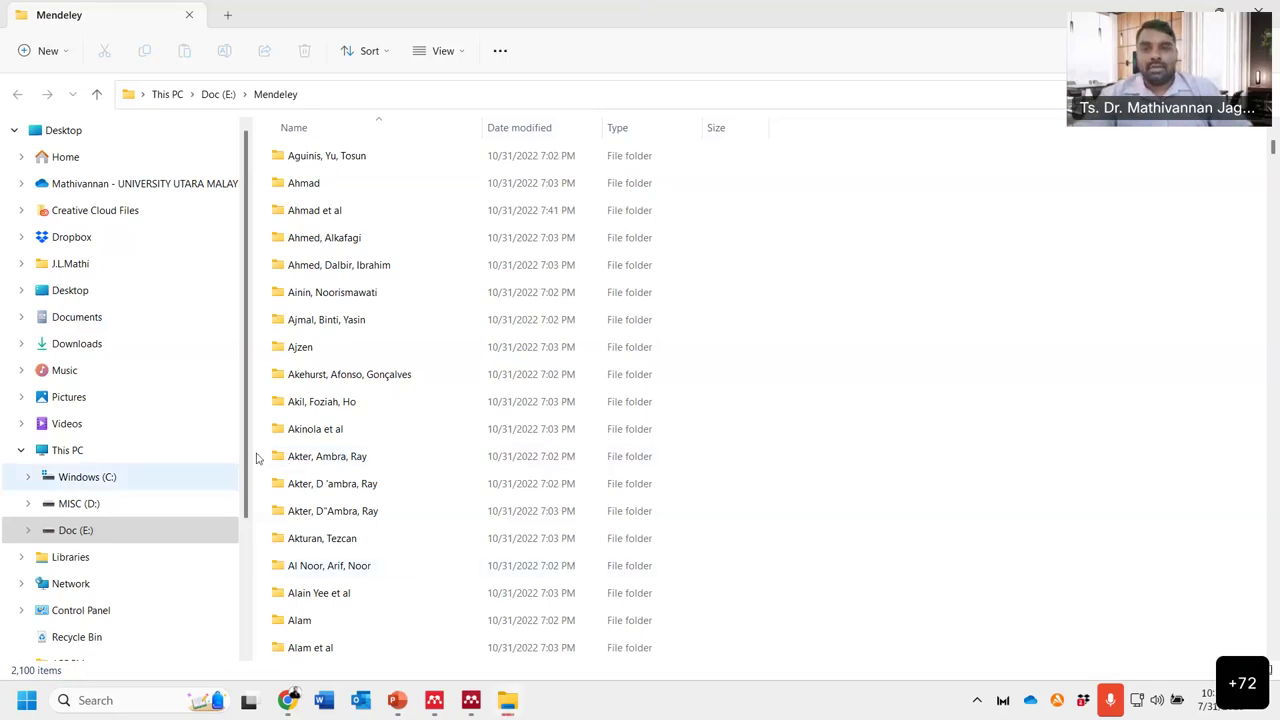
scroll(407, 437, "down", 6)
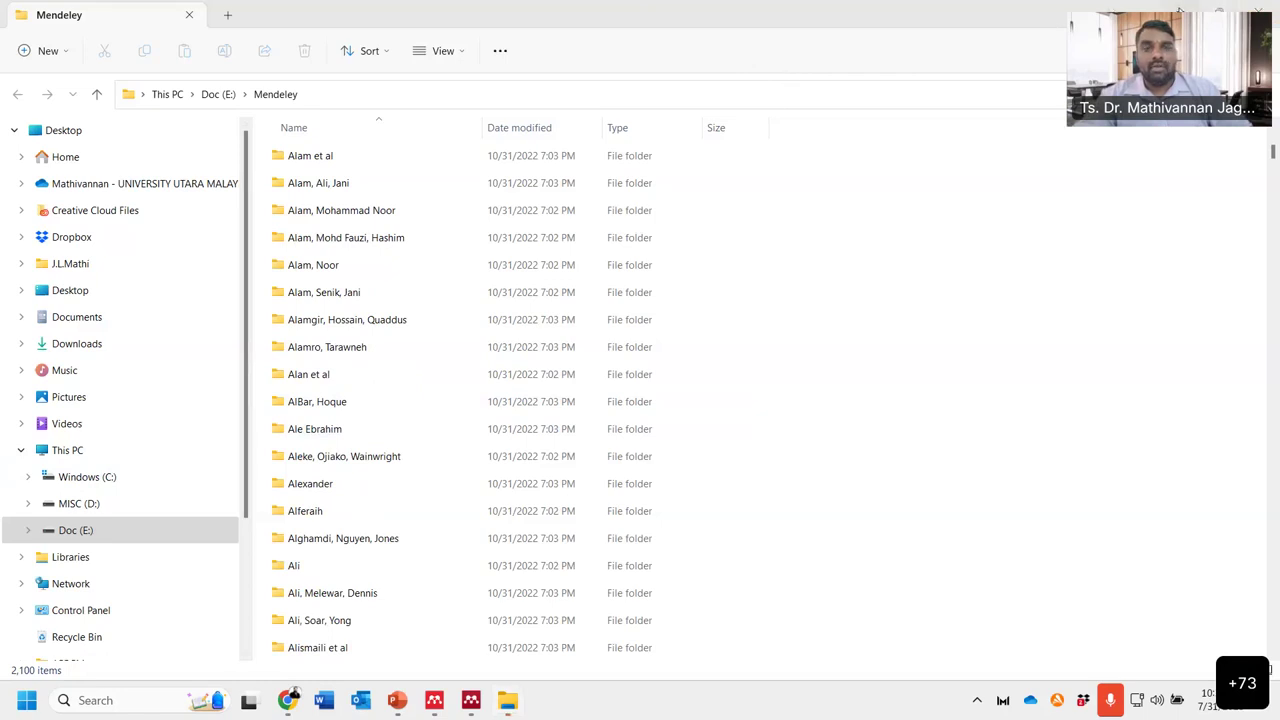
Close File Explorer, the storage plans tab and both Mendeley Desktop installer tabs.
left_click(1182, 12)
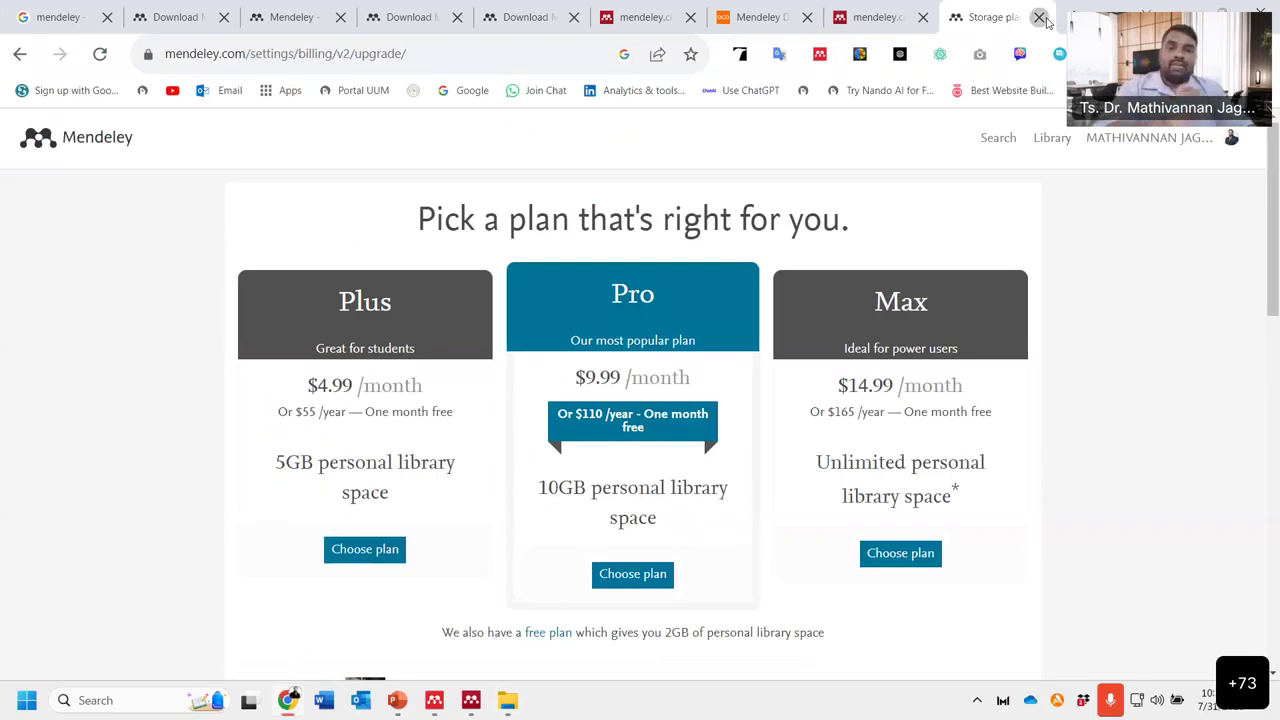
left_click(1040, 18)
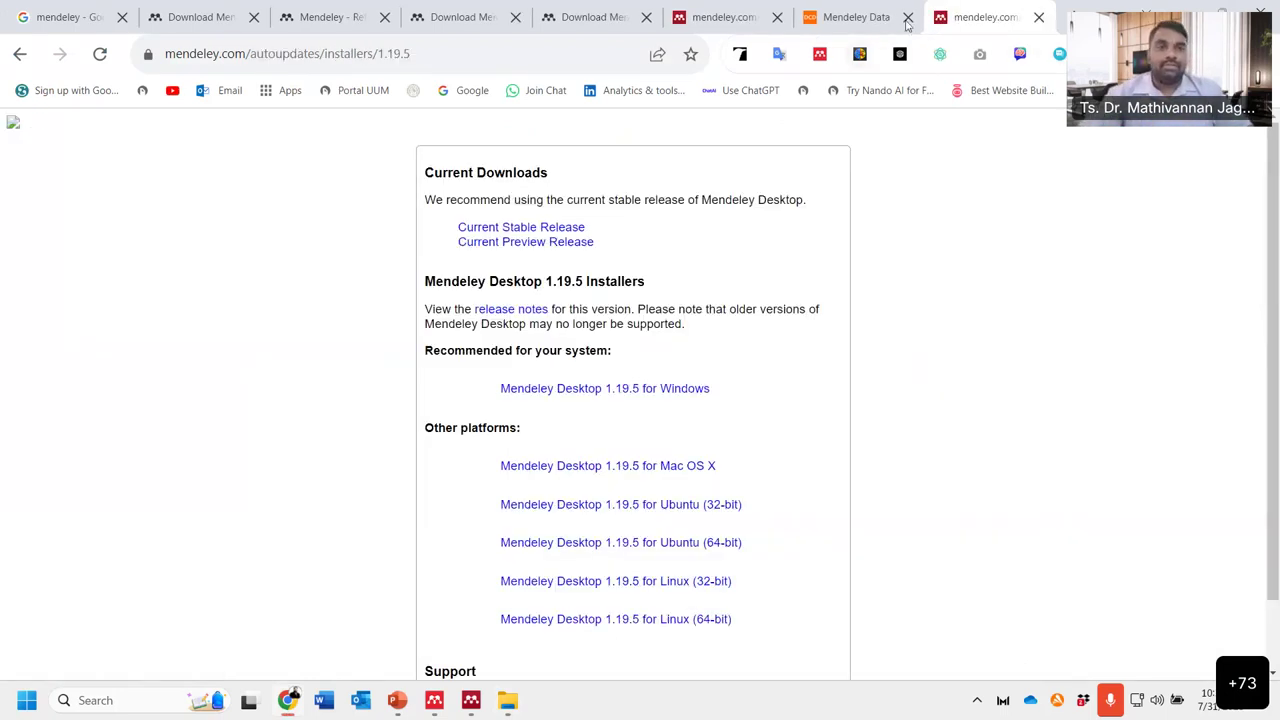
left_click(1040, 18)
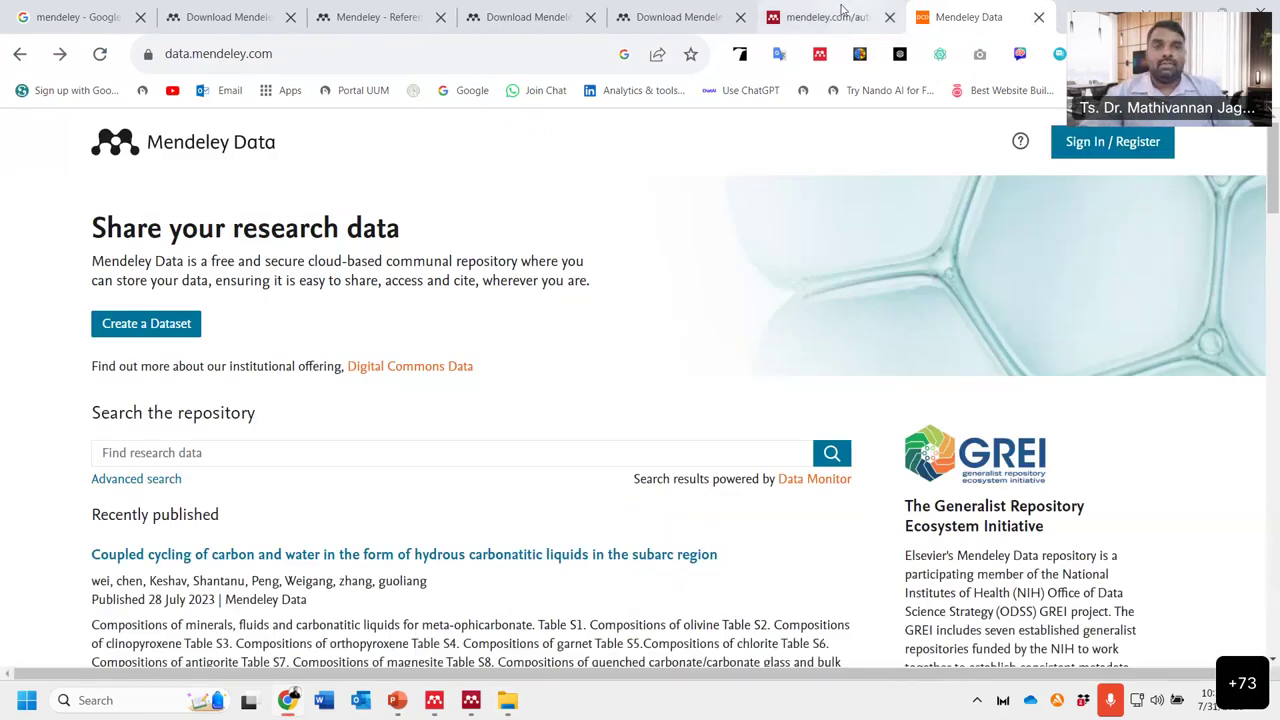
left_click(842, 12)
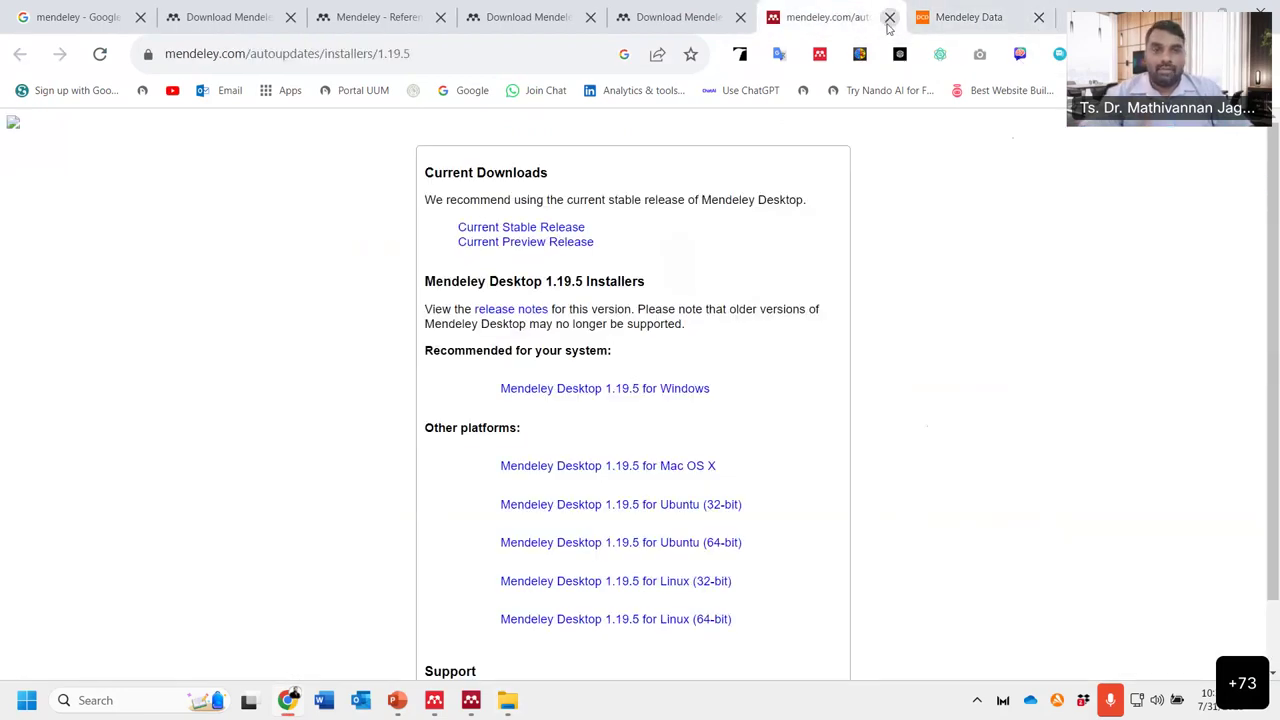
left_click(889, 17)
Close the duplicate Download Mendeley tabs, keeping the Windows desktop download page.
left_click(130, 17)
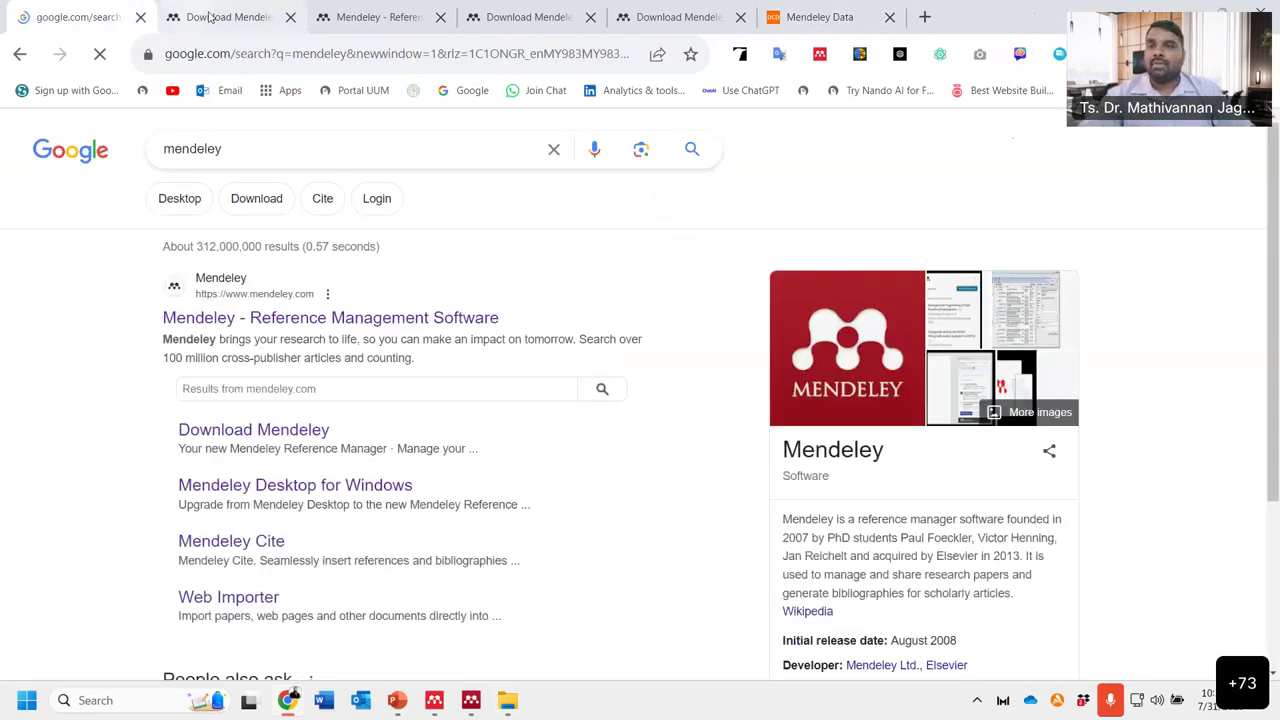
left_click(209, 18)
left_click(289, 20)
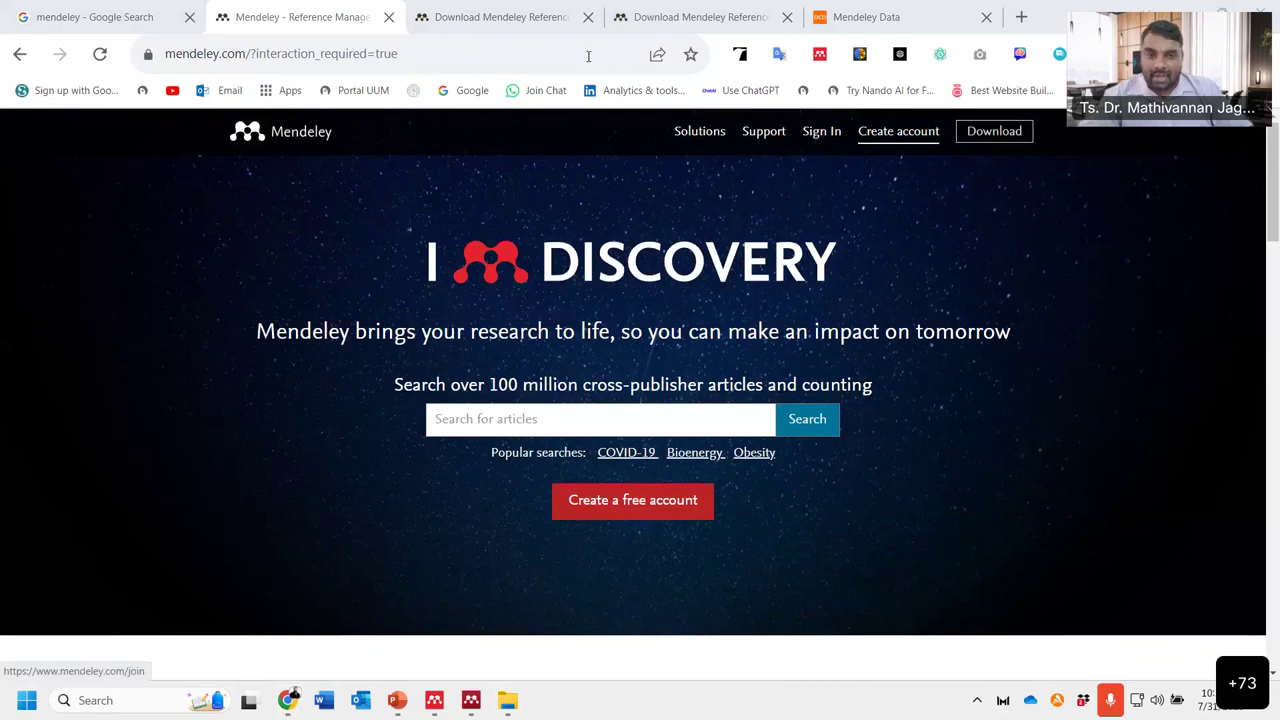
left_click(443, 19)
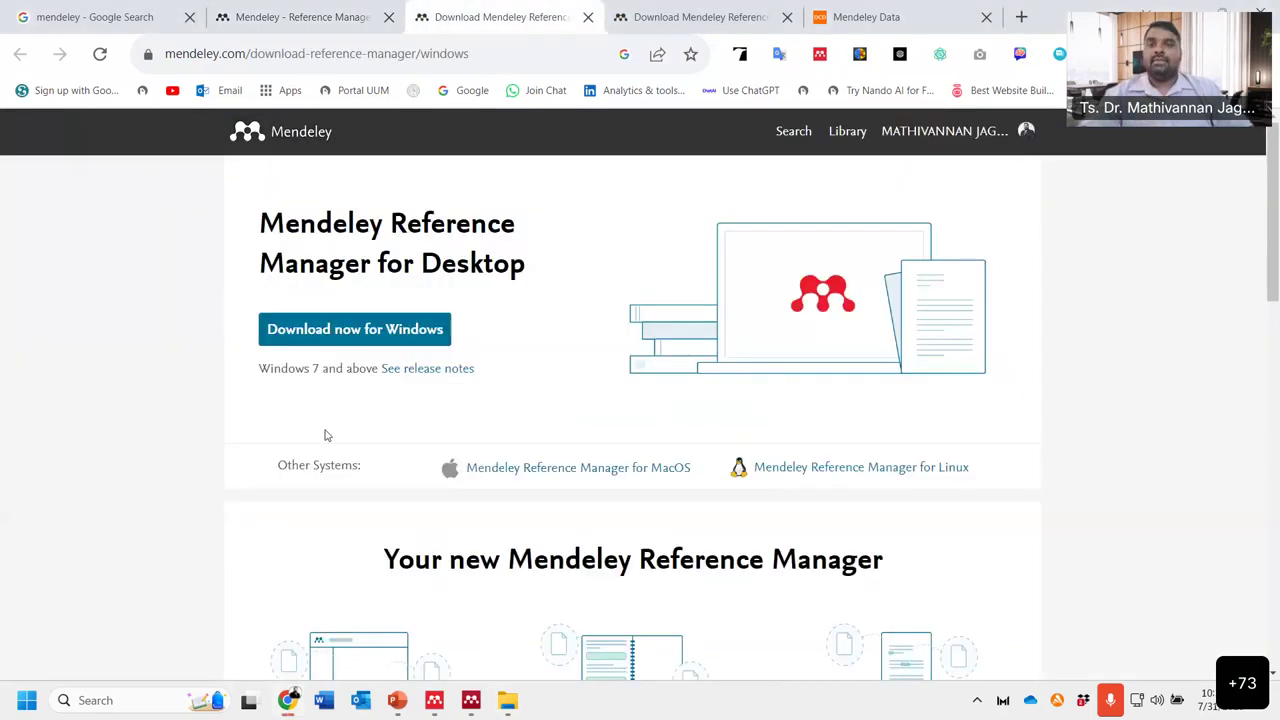
left_click_drag(655, 17, 55, 240)
left_click(711, 243)
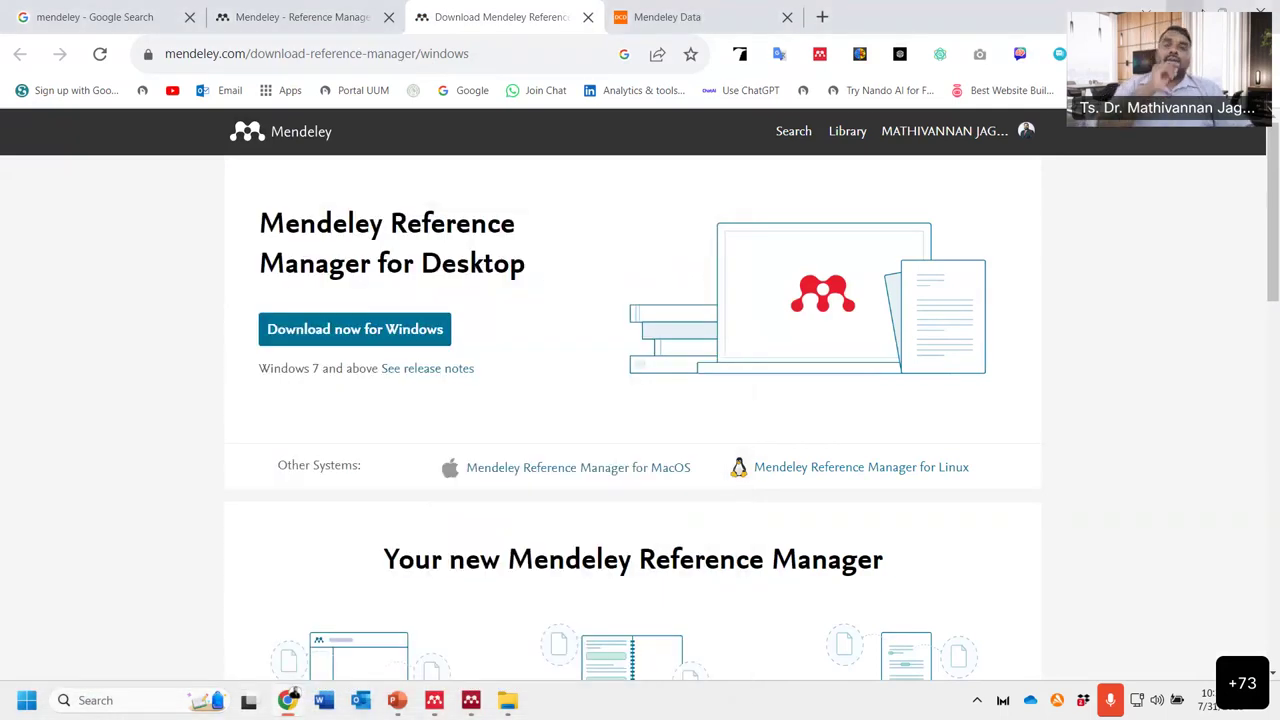
left_click(471, 700)
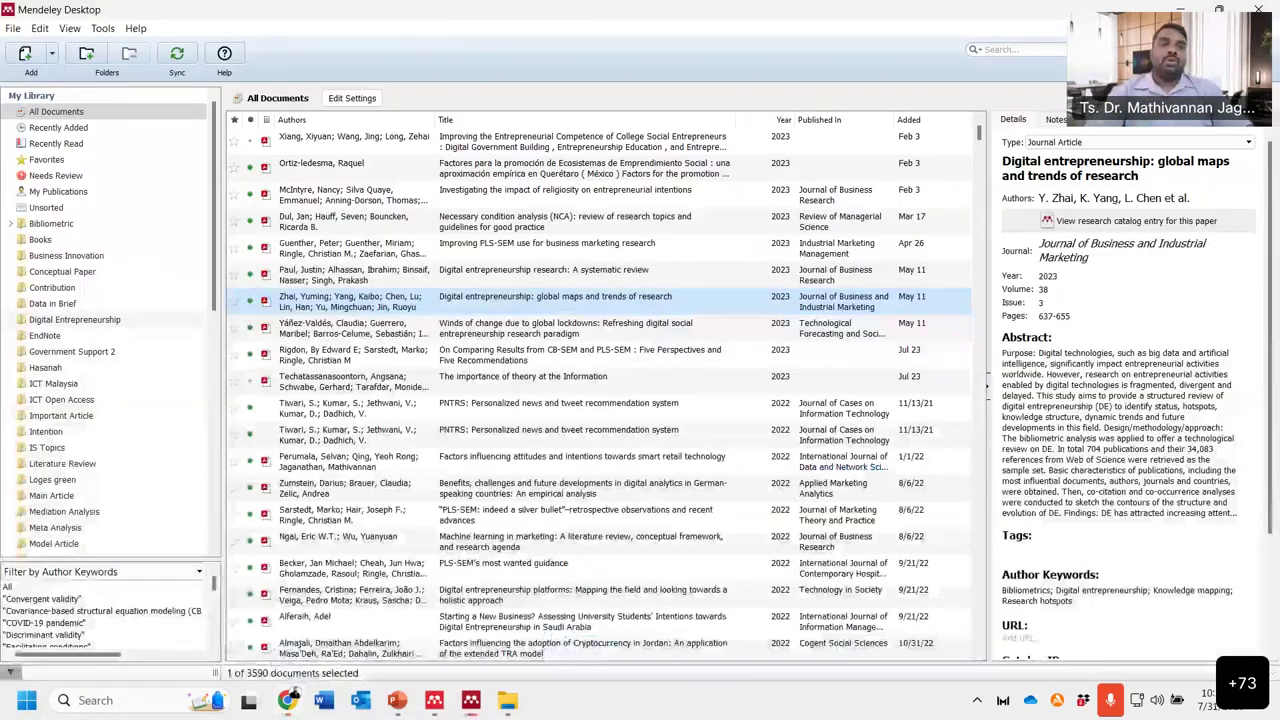
View the PNTRS and Digital entrepreneurship papers' details, then list the Important Article folder's 35 documents.
left_click(311, 440)
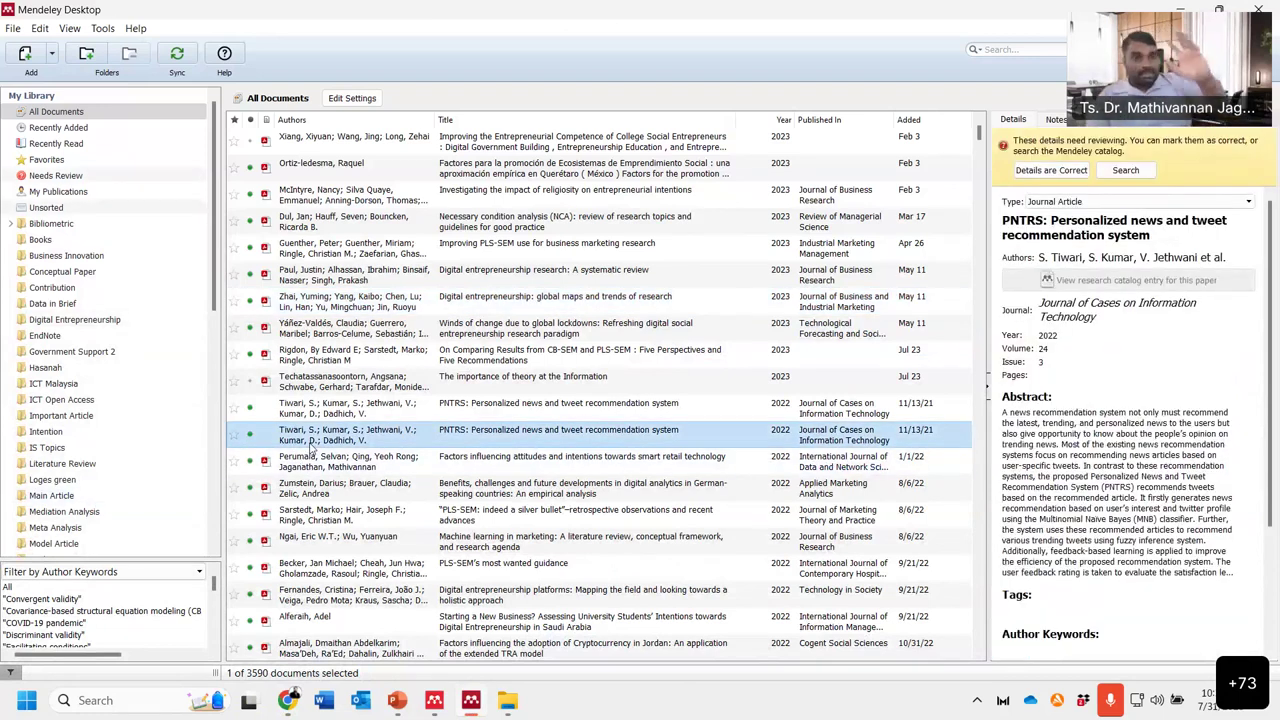
left_click(517, 284)
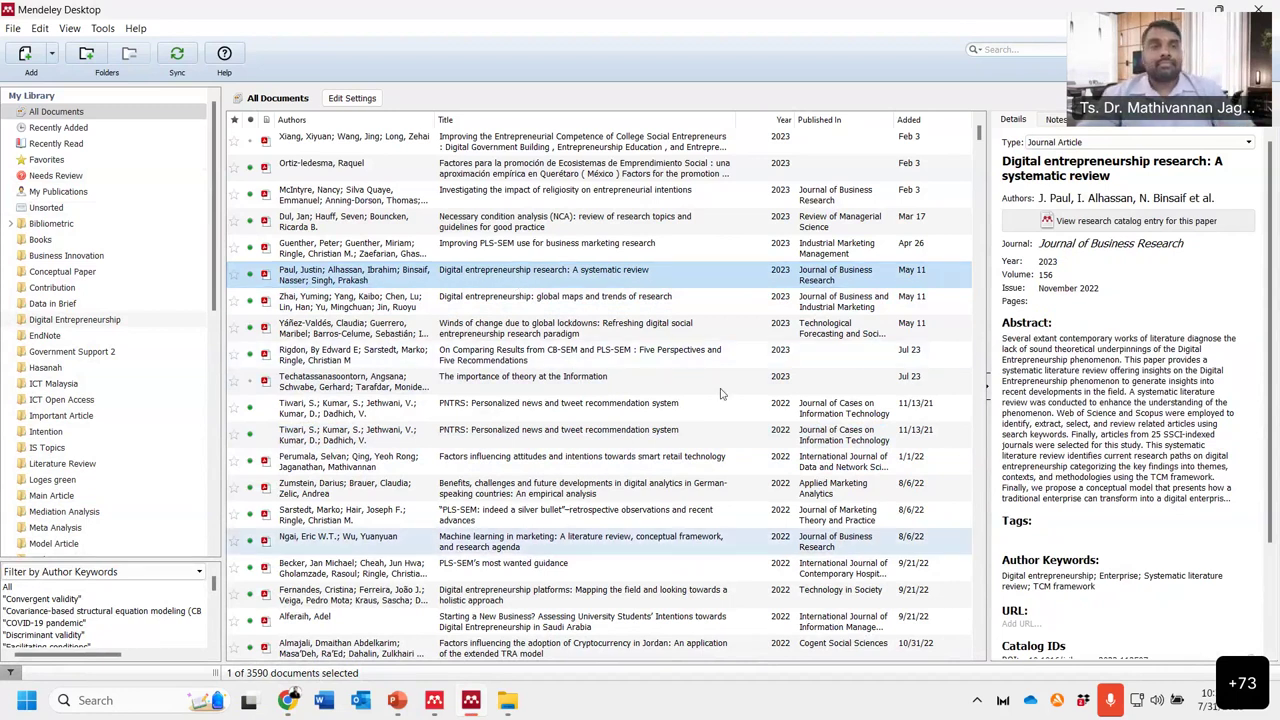
left_click(62, 415)
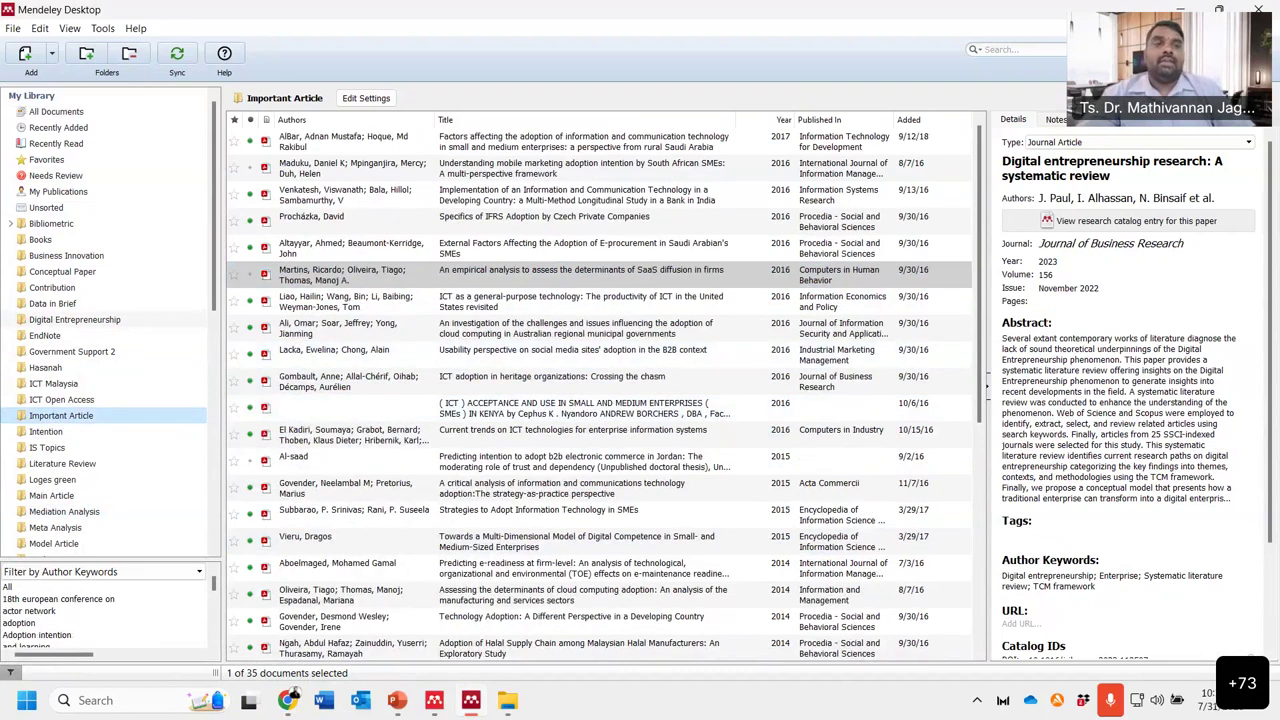
left_click(13, 28)
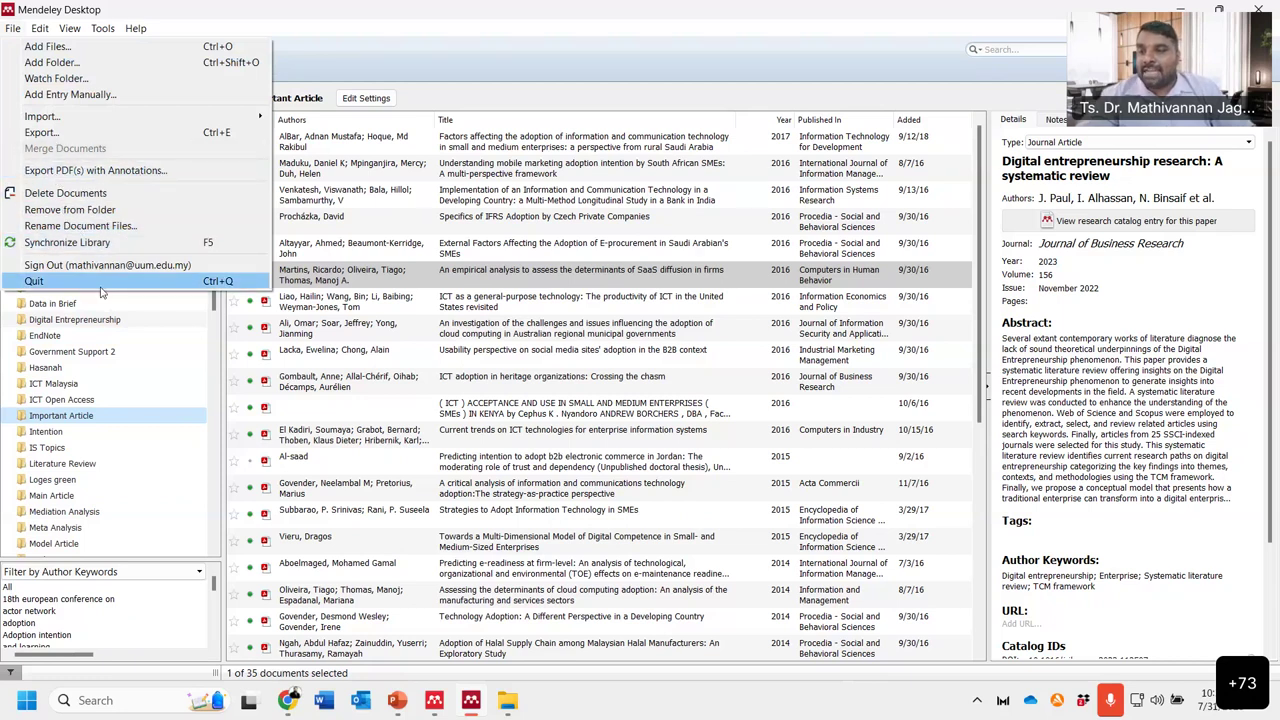
Move back in the PowerPoint deck to slide 3, 'What is Mendeley?', then show the desktop.
left_click(397, 702)
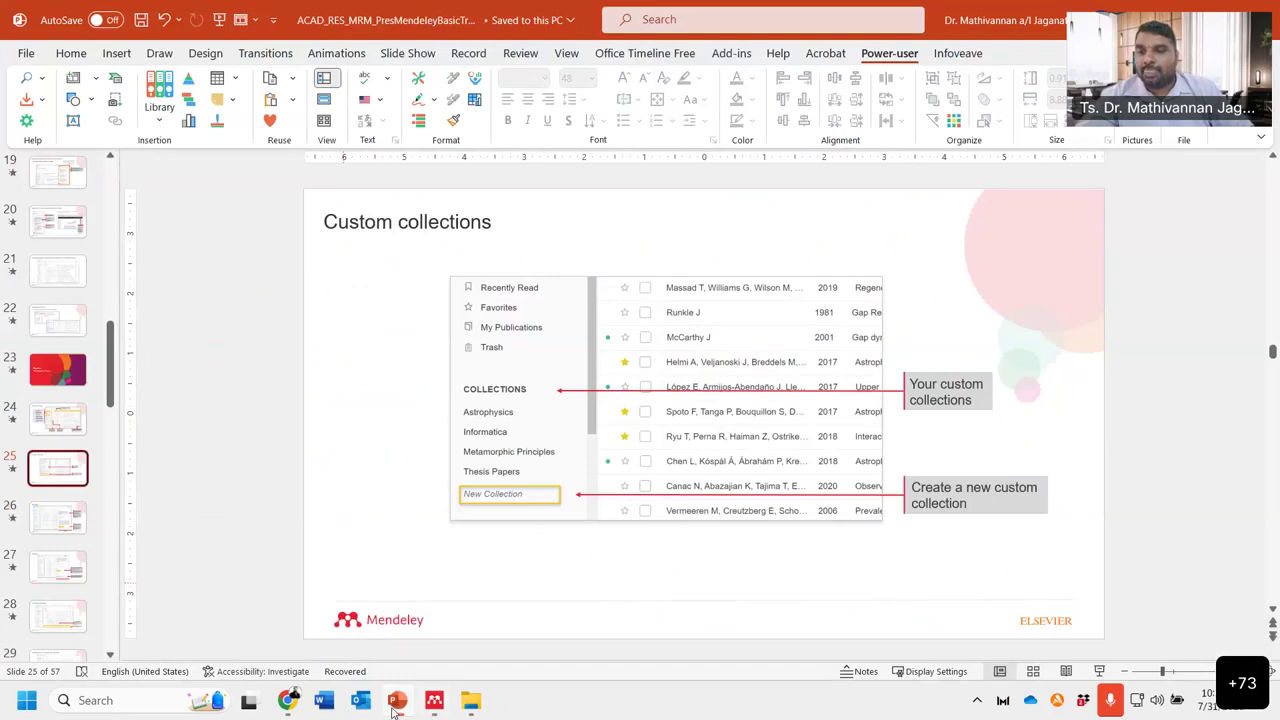
key("Up")
key("Up")
key("Up")
key("Up")
key("Up")
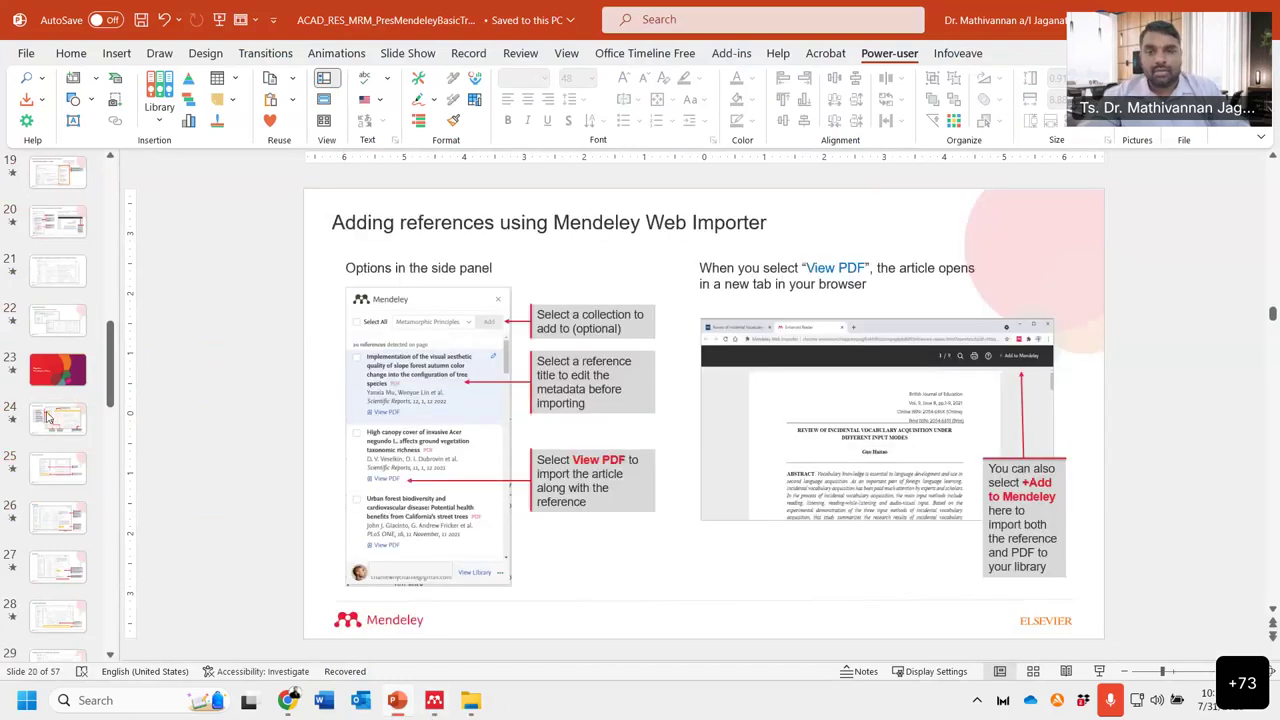
key("Up")
key("Up")
key("Up")
key("Up")
key("Up")
key("Up")
key("Up")
key("Up")
key("Up")
key("Up")
key("Up")
key("Up")
key("Up")
key("Up")
key("Up")
key("Up")
key("Up")
key("Up")
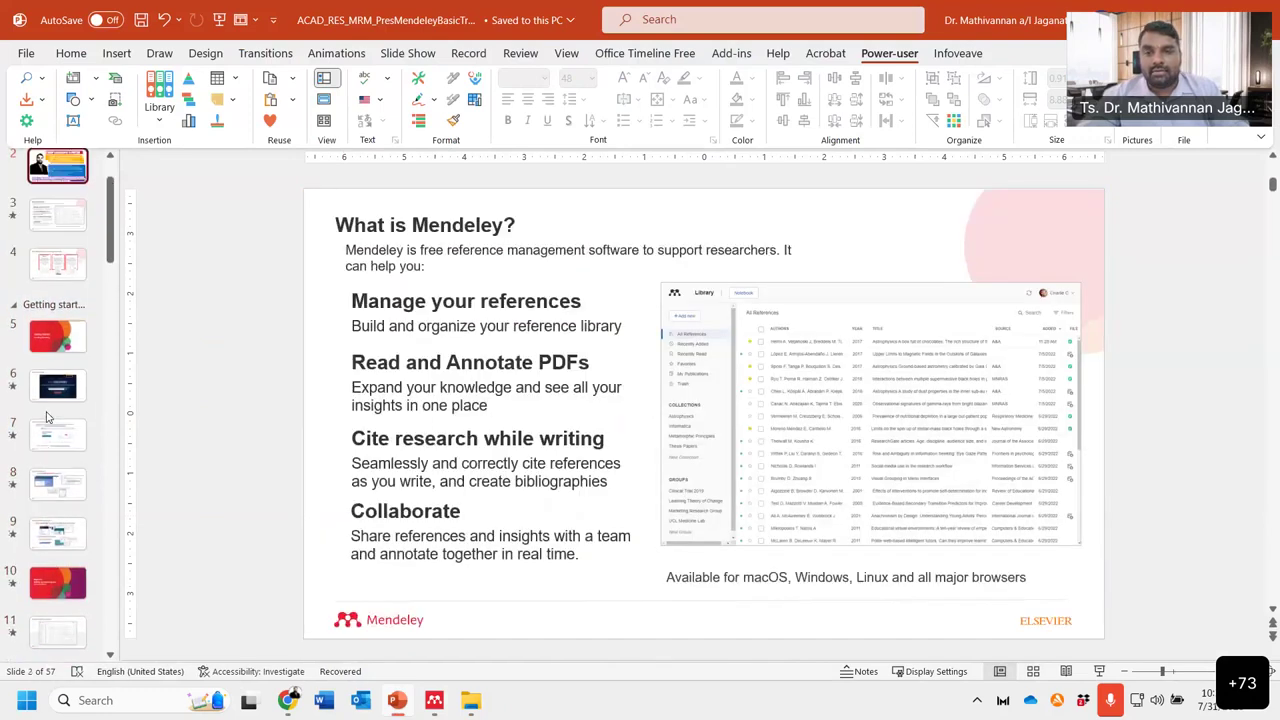
key("Down")
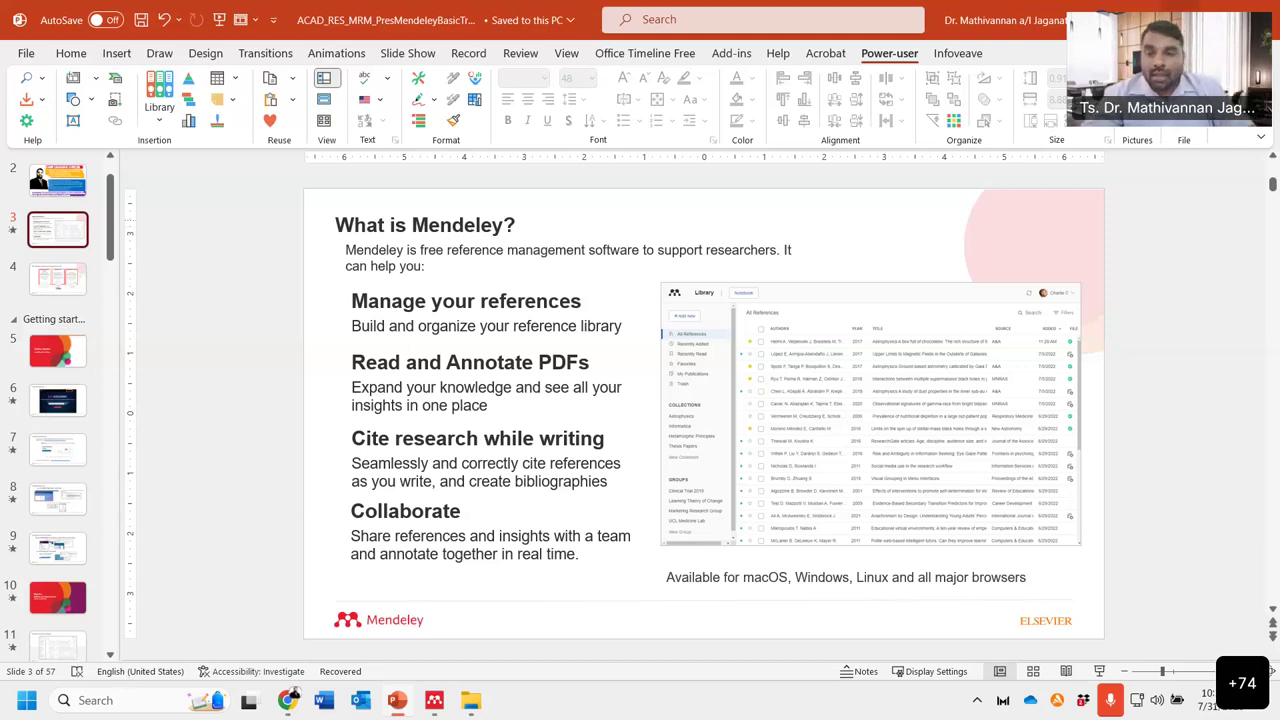
key("super+d")
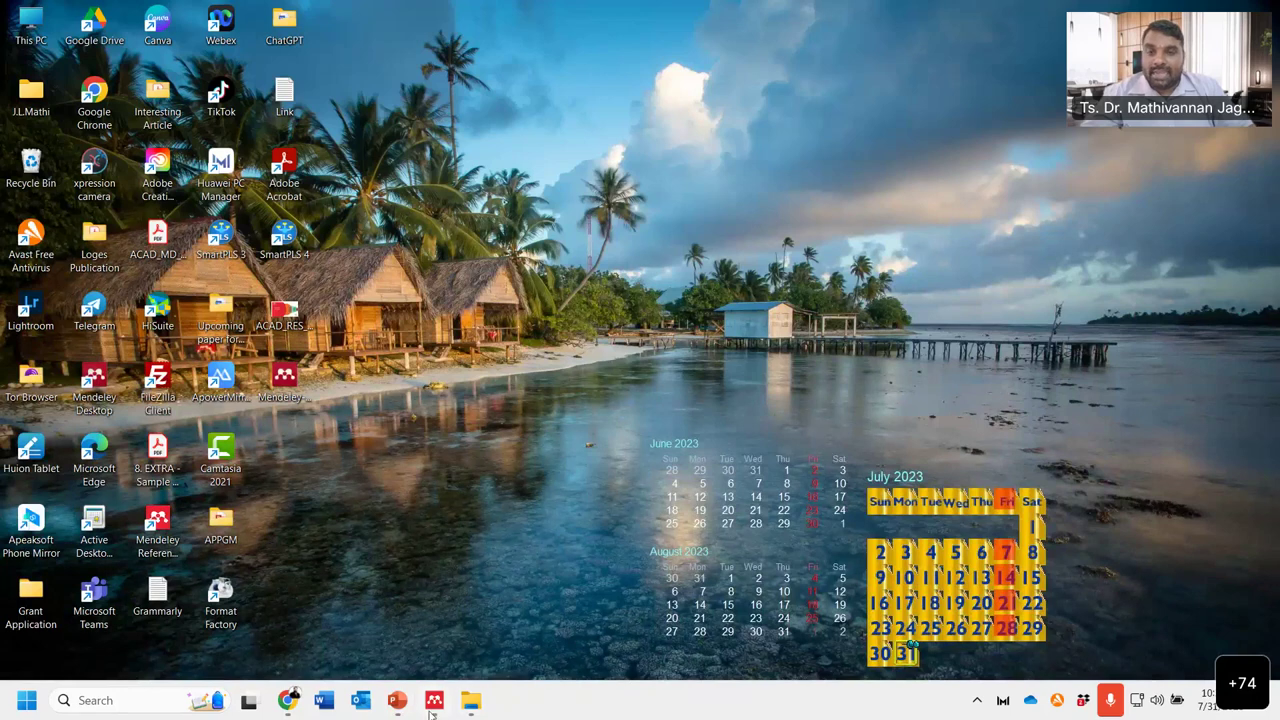
Close the old Mendeley Desktop window and launch Mendeley Reference Manager from its desktop shortcut.
left_click(433, 700)
key("alt+F4")
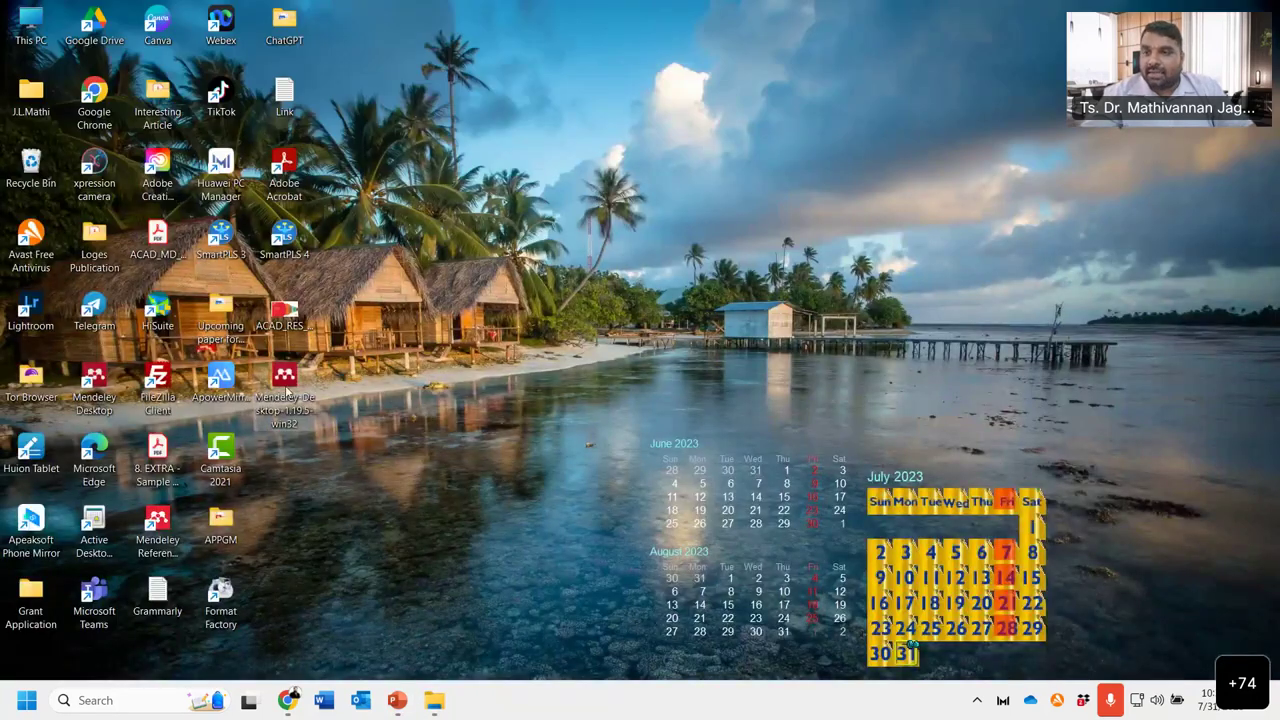
left_click(157, 530)
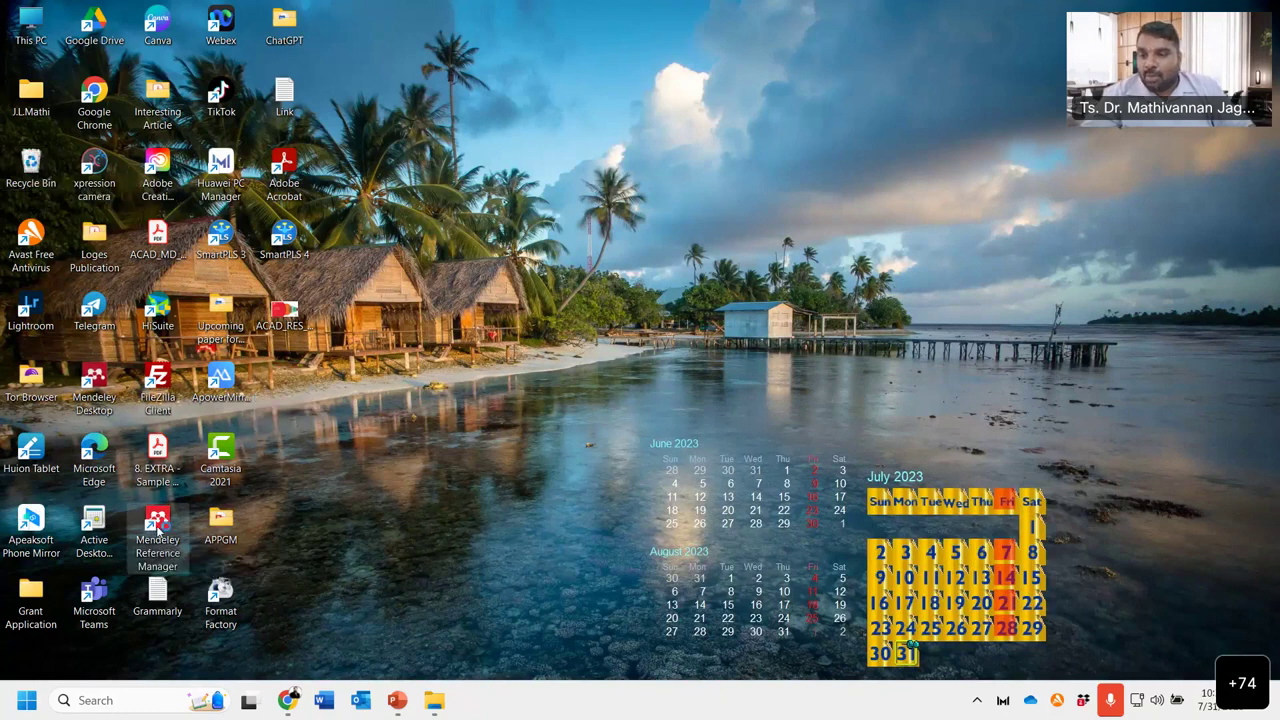
double_click(157, 530)
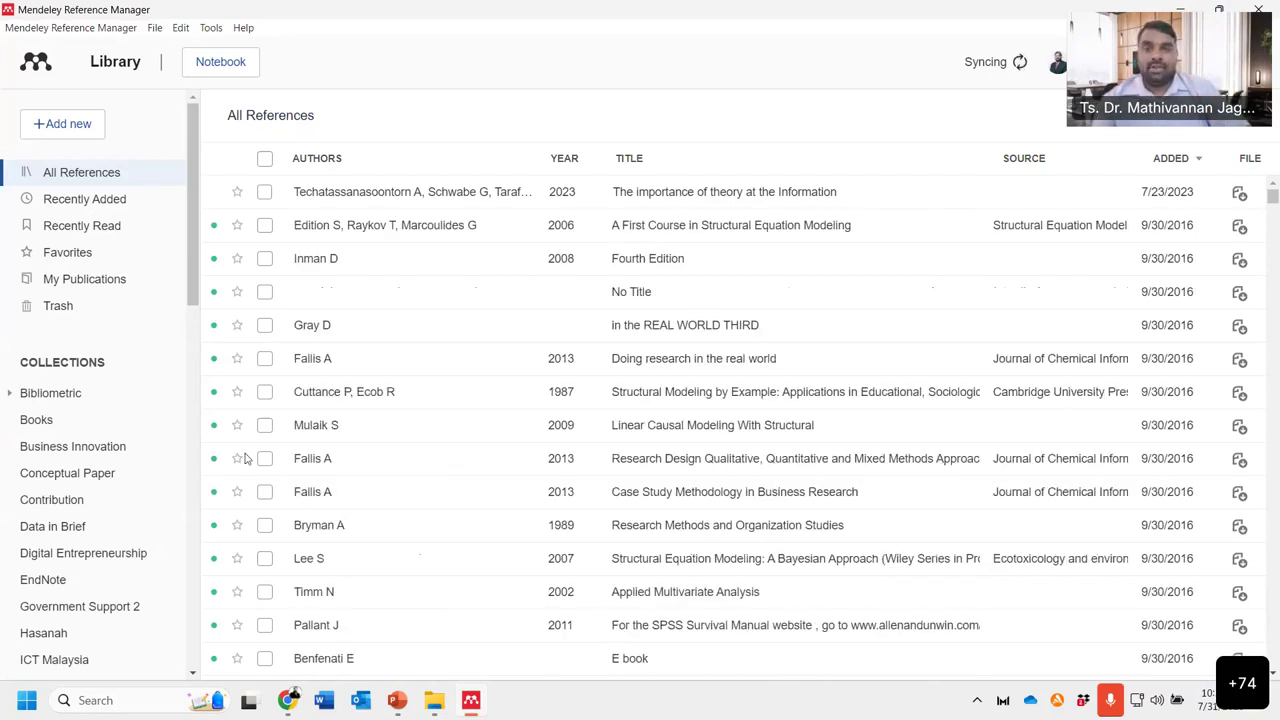
Choose Install Mendeley Cite for Microsoft Word from the Tools menu.
left_click(208, 30)
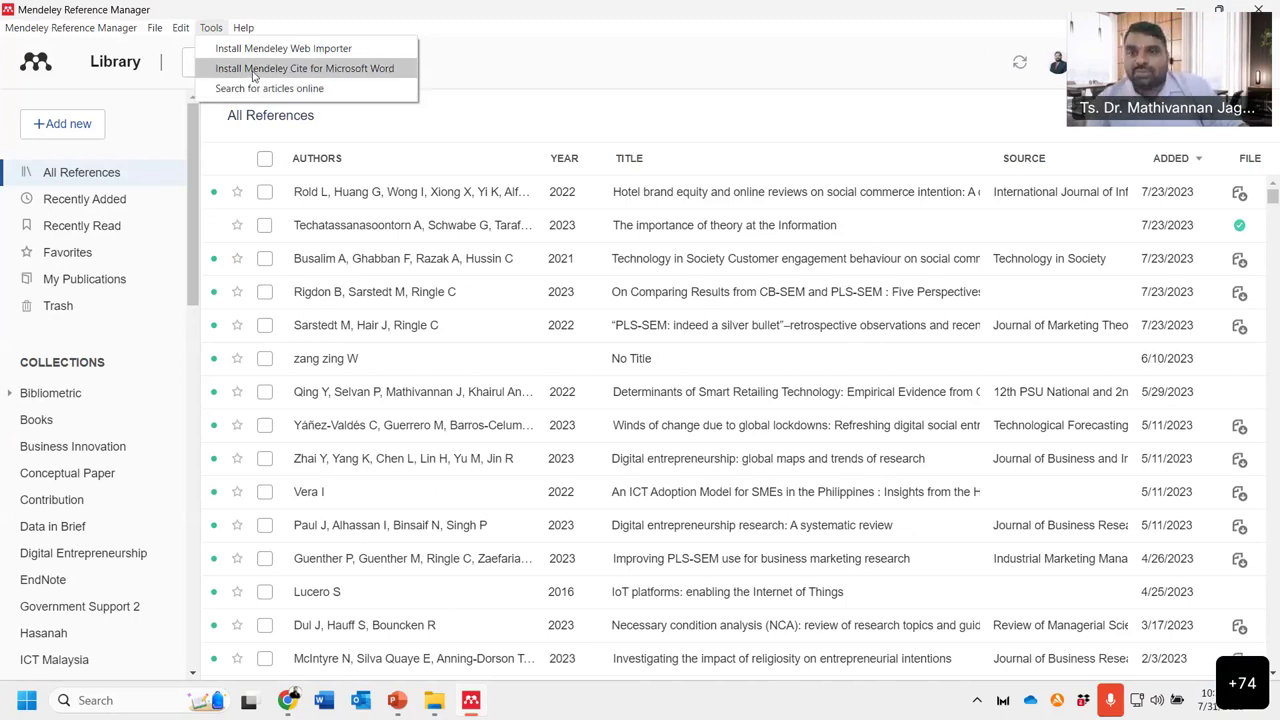
left_click(253, 70)
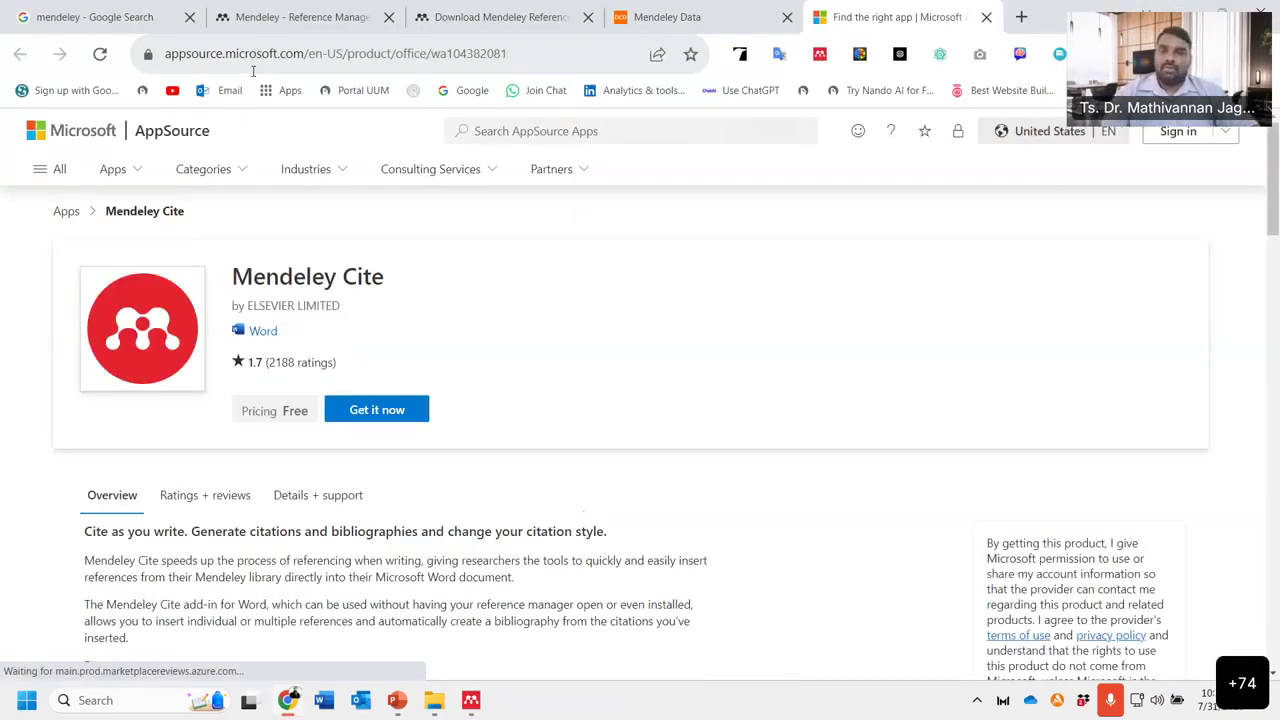
left_click(393, 412)
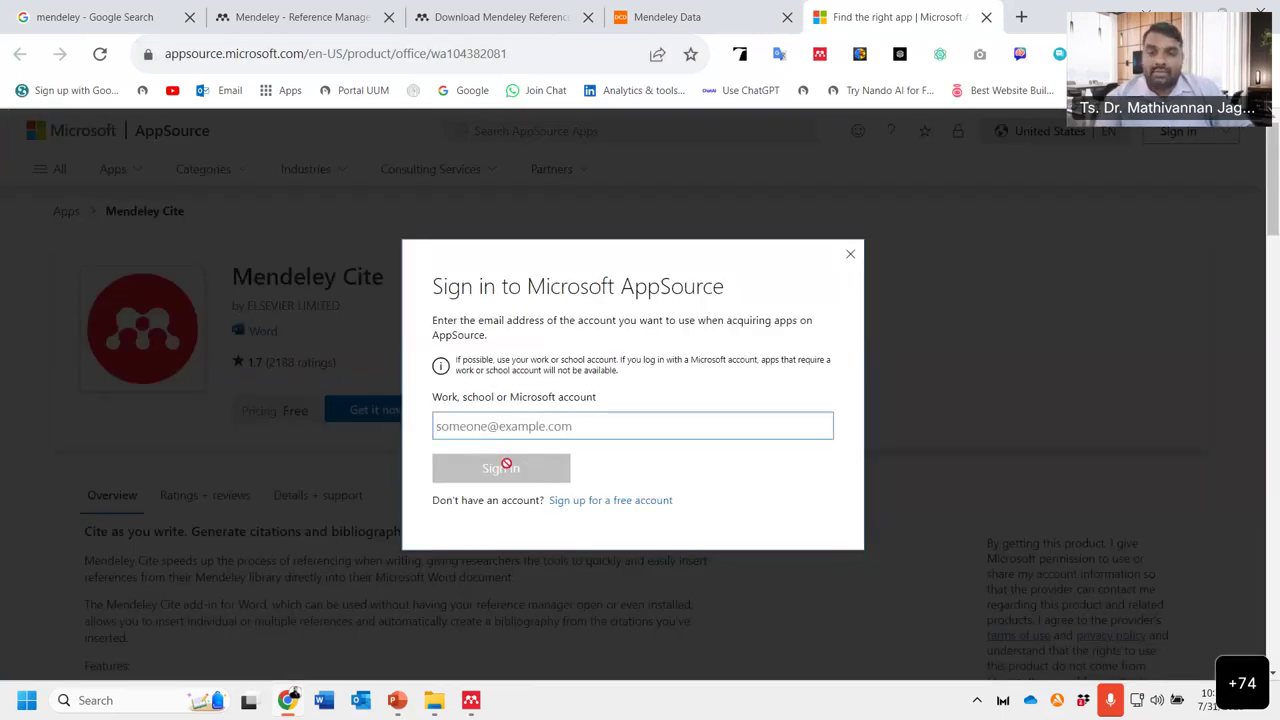
left_click(597, 428)
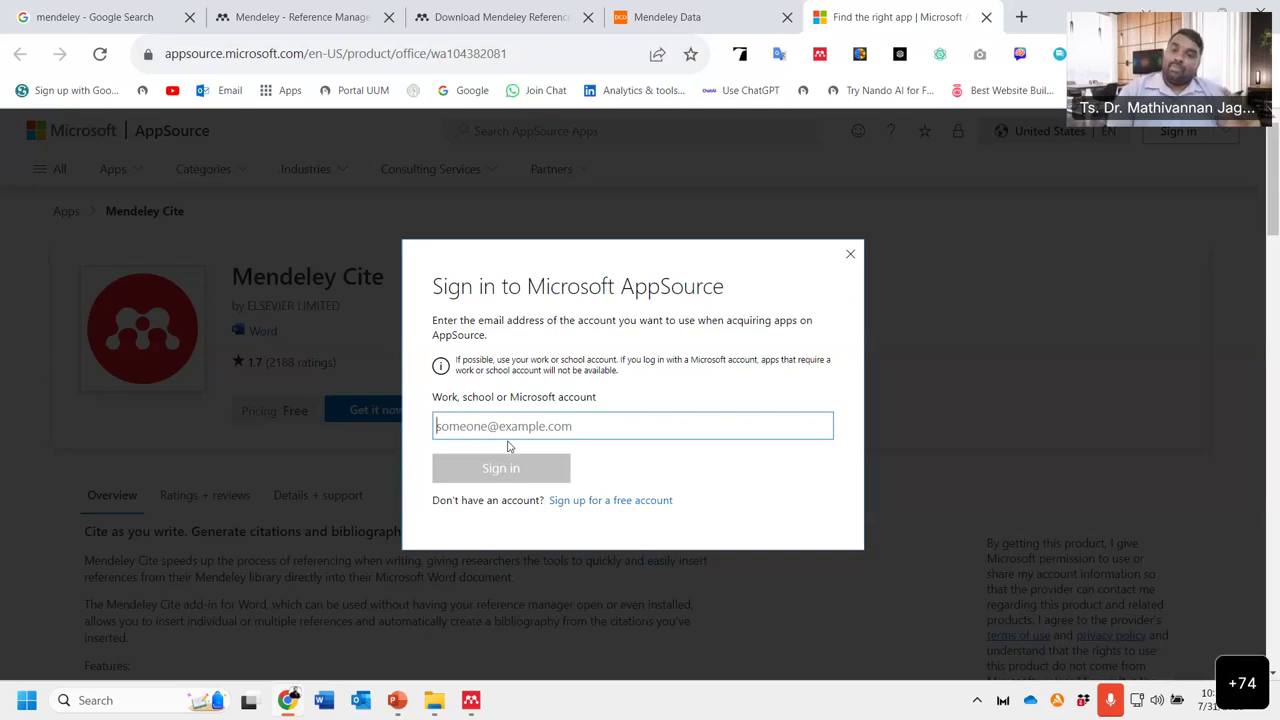
left_click(850, 257)
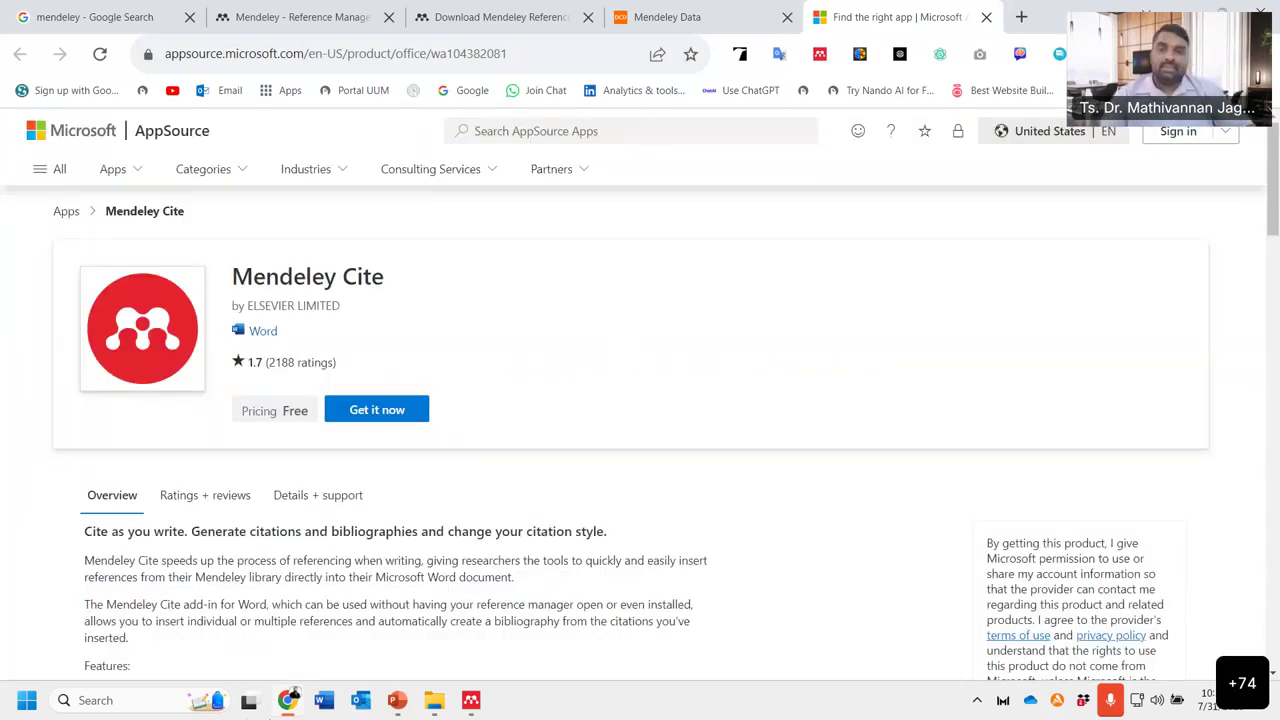
Leave AppSource for Microsoft Word's Home start screen, with the blank document and templates showing.
left_click(333, 706)
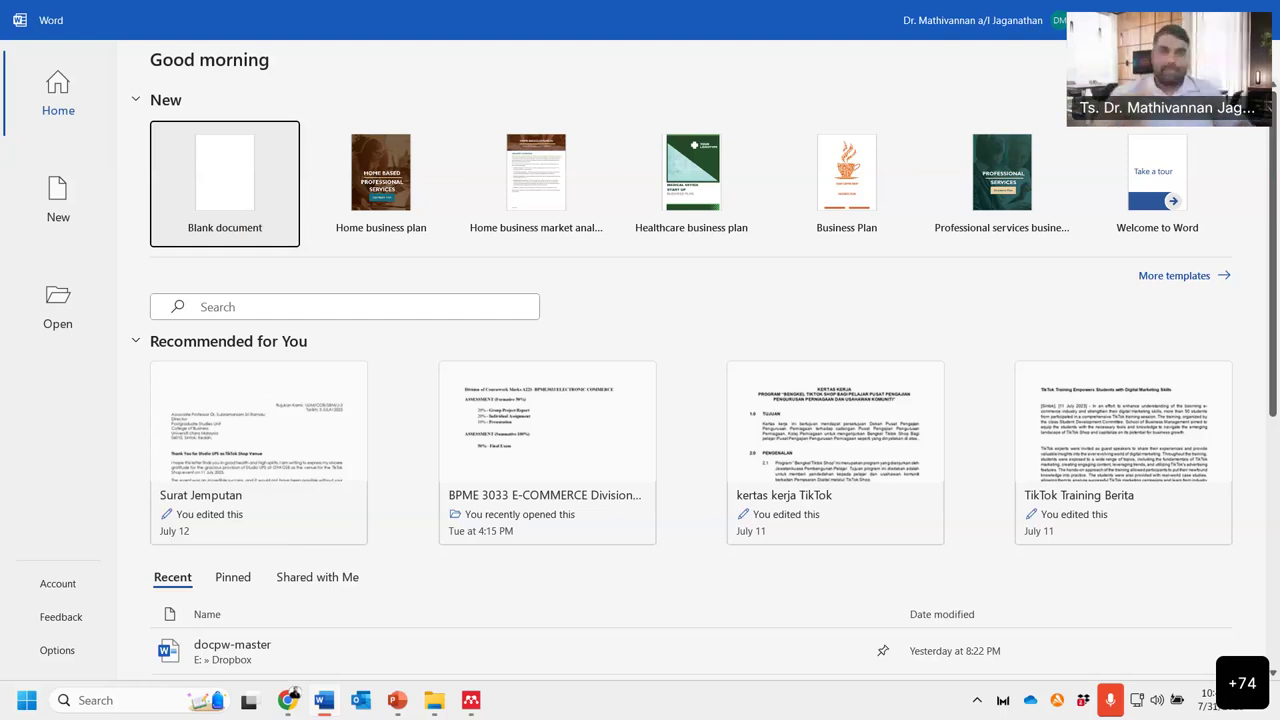
Create blank Document1 and show the Mendeley Cite 'Cite as you write' pane from References.
left_click(226, 212)
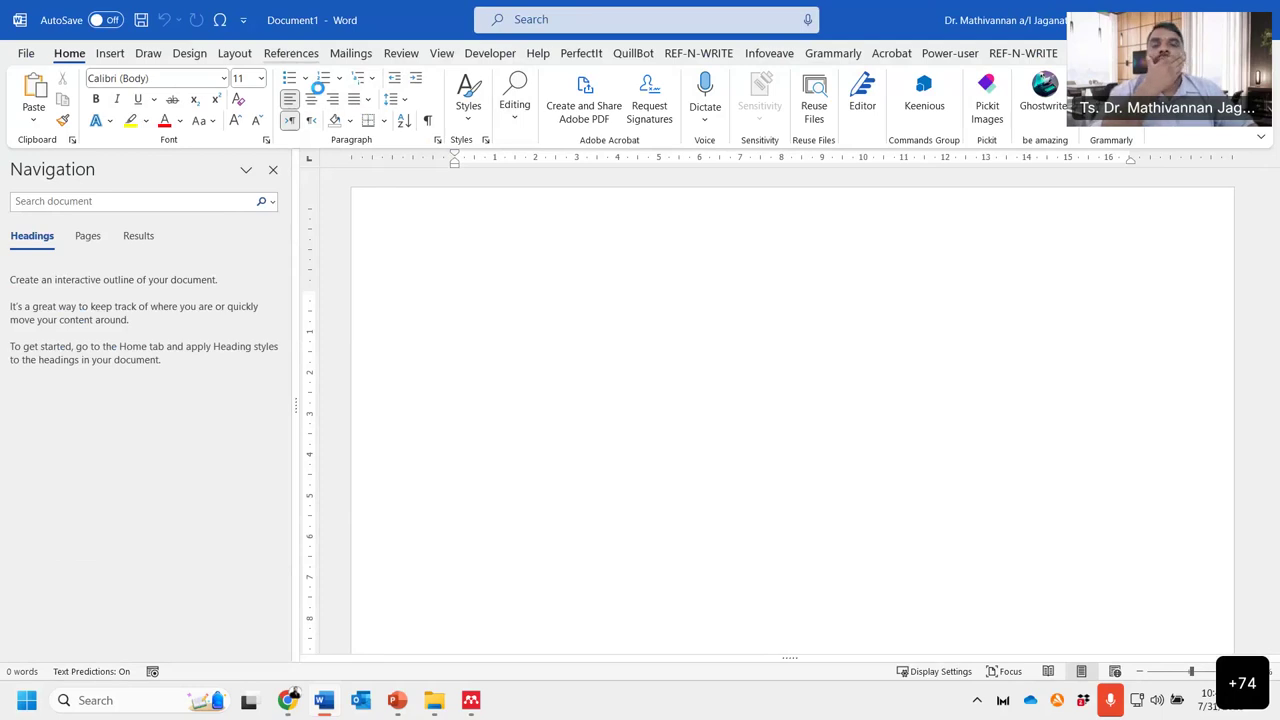
left_click(291, 53)
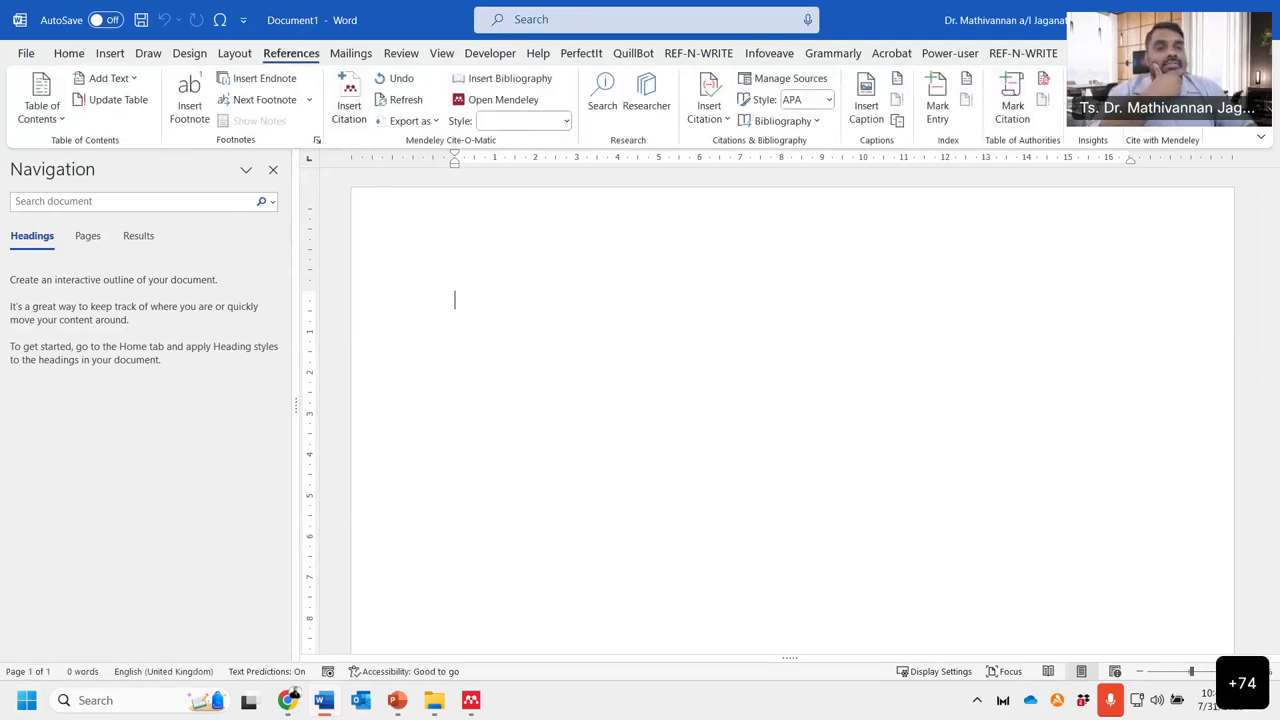
left_click(1162, 100)
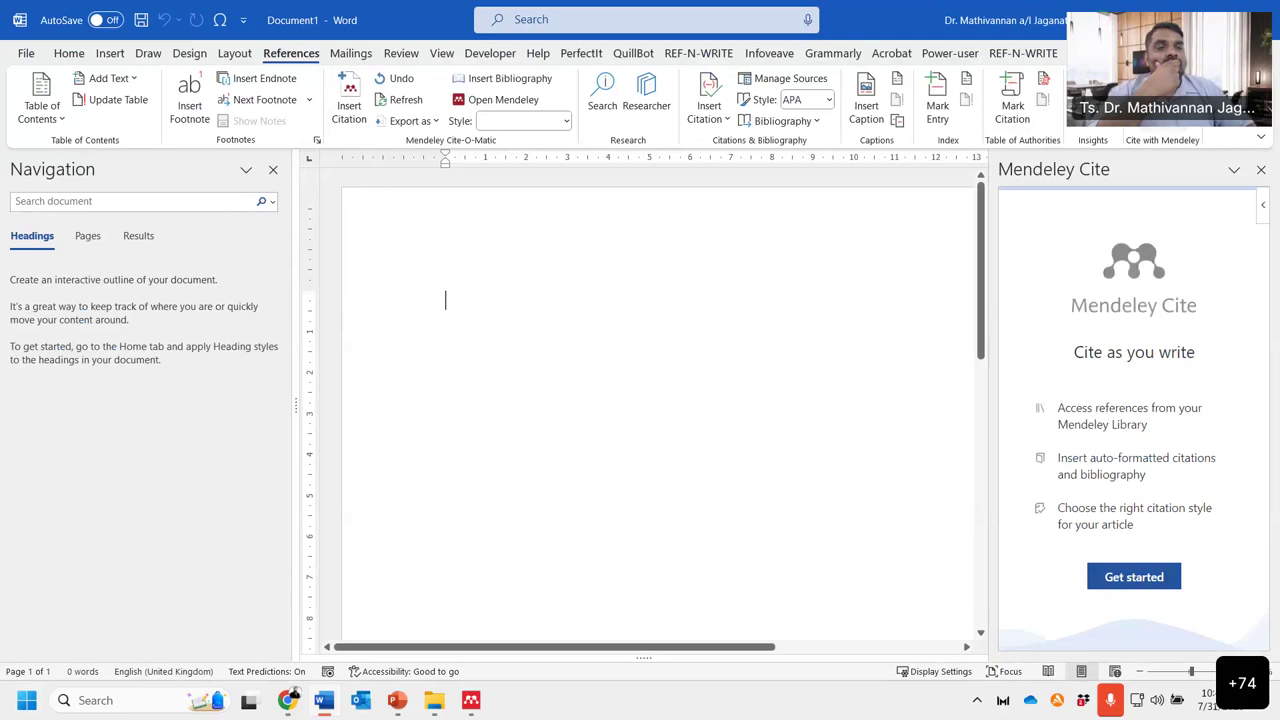
Sign in to Mendeley Cite with the university account and its password.
left_click(1127, 588)
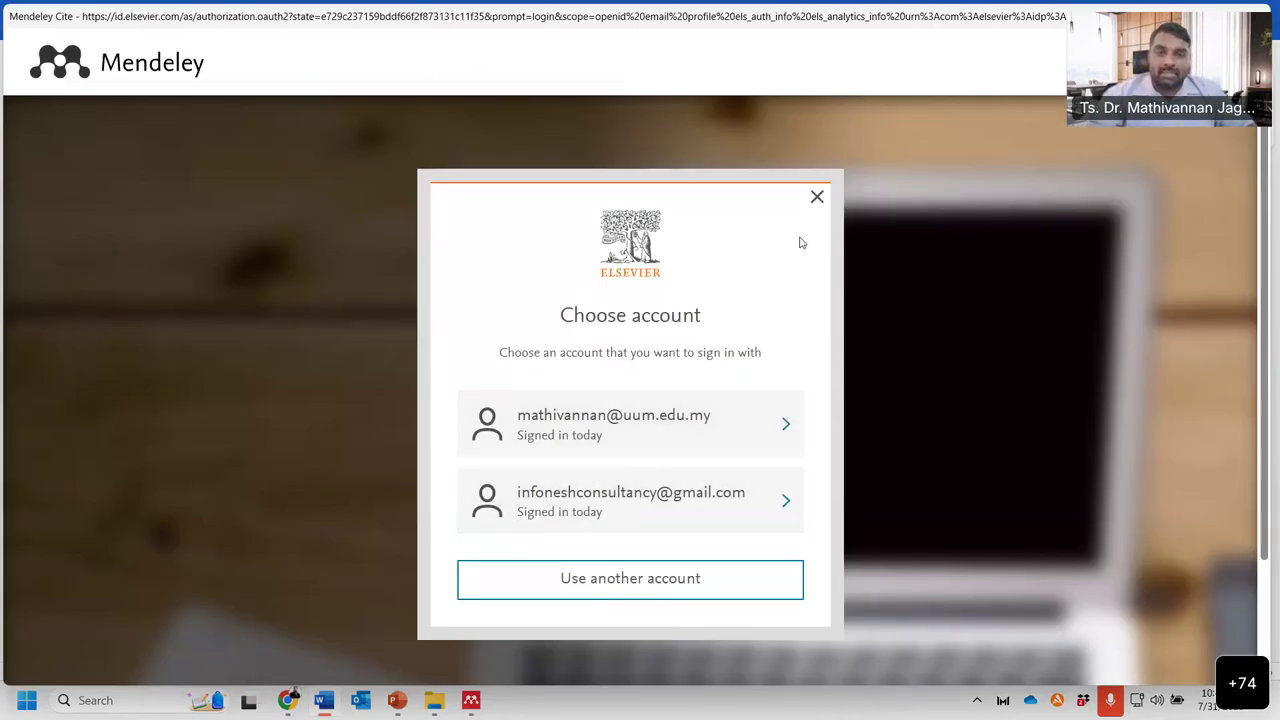
left_click(591, 420)
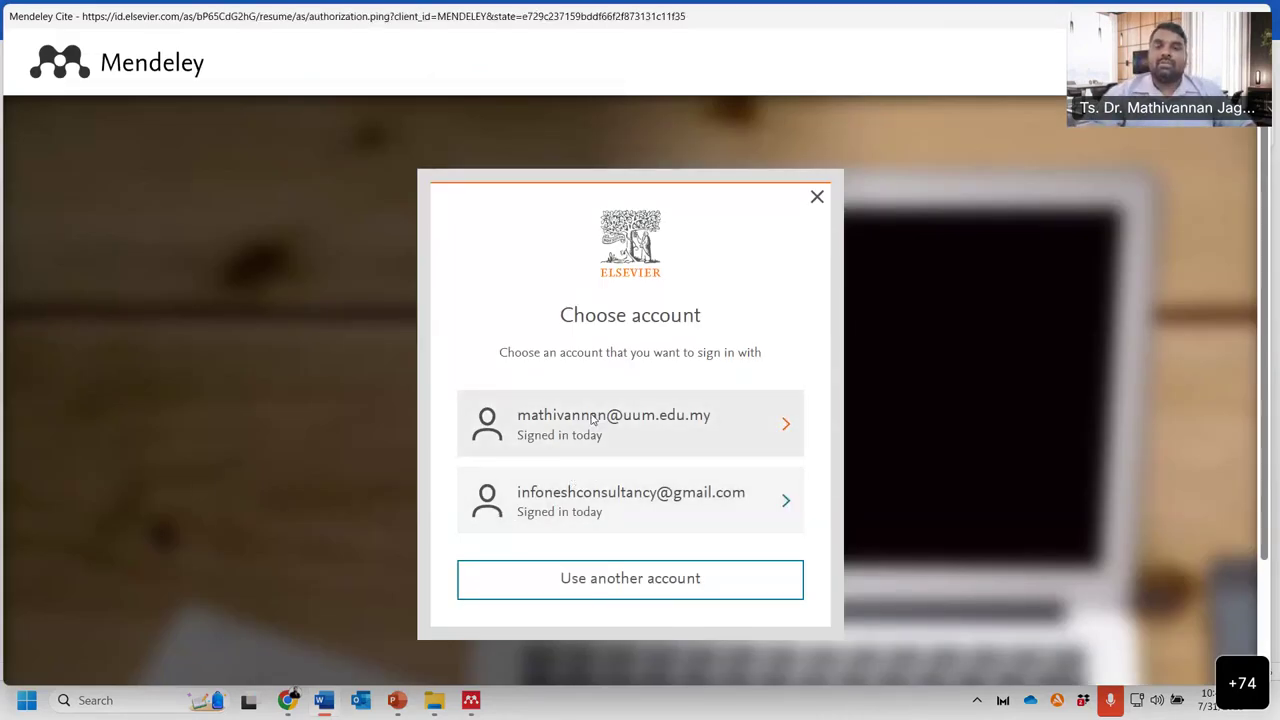
left_click(534, 482)
type("••••••••")
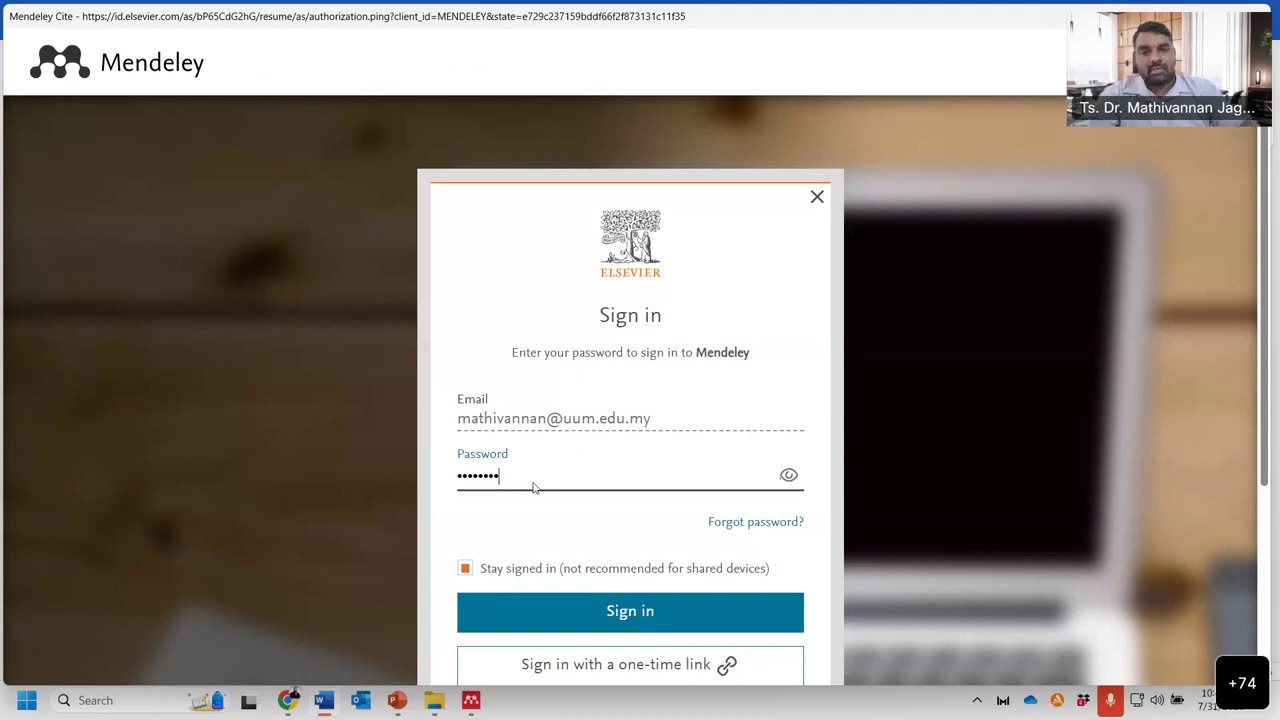
key("Return")
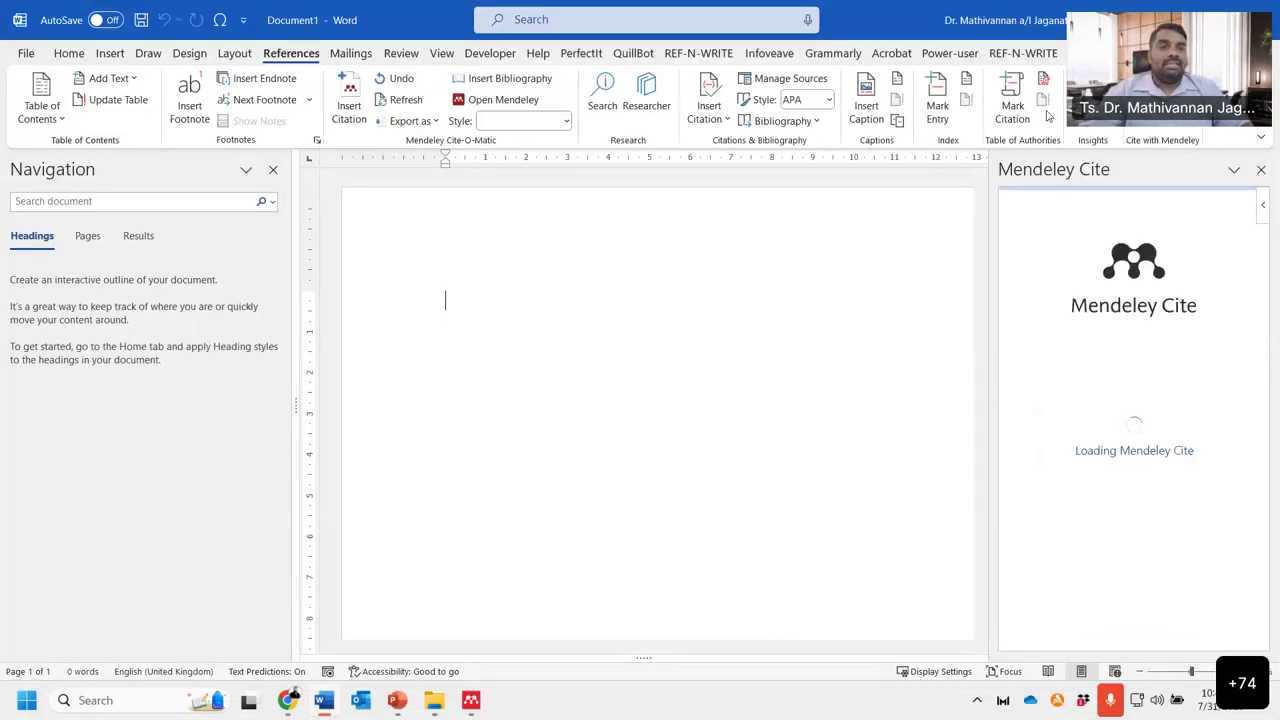
Close the Mendeley Cite v1.59.1 release notes in Word and return to Mendeley Reference Manager.
left_click(470, 702)
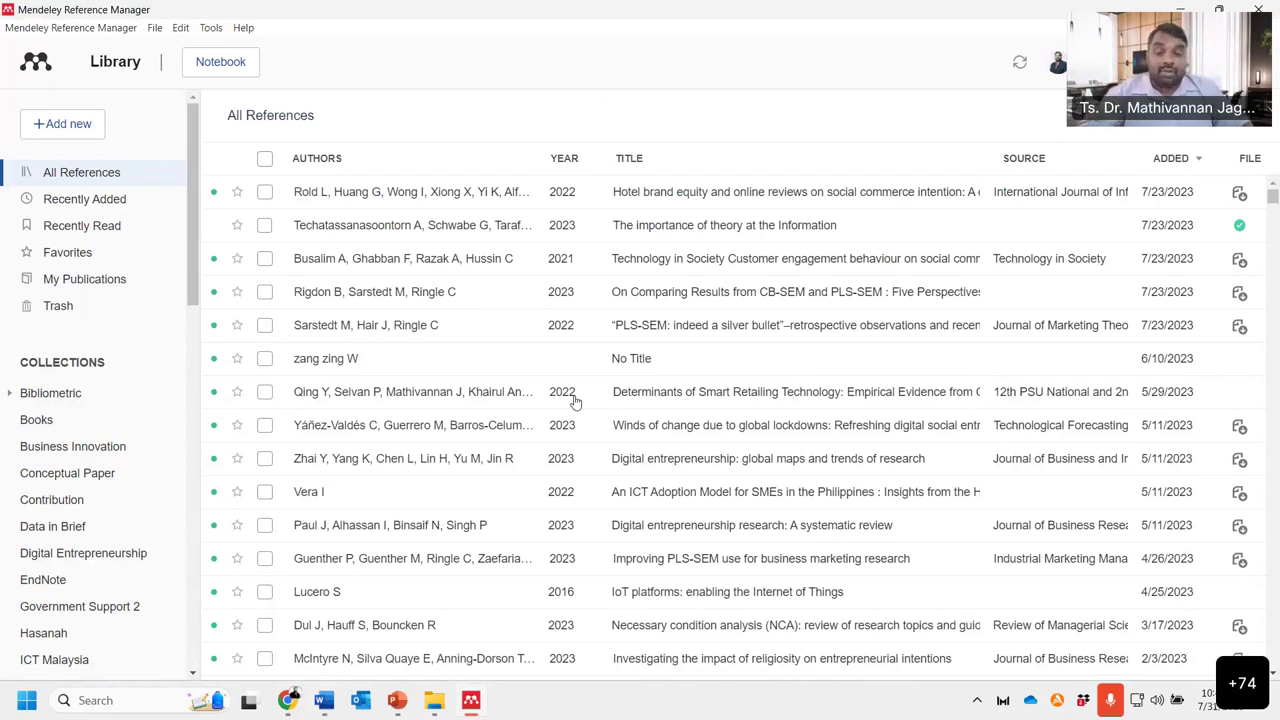
left_click(322, 706)
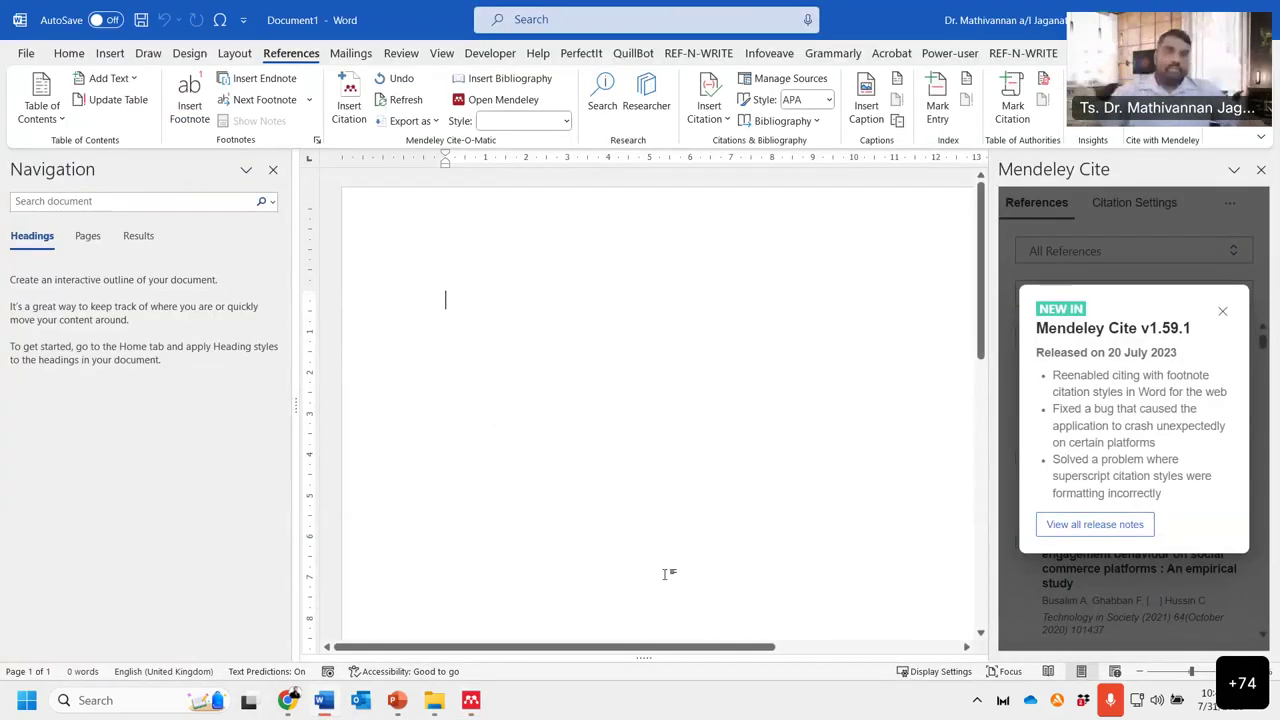
left_click(1222, 311)
left_click(477, 706)
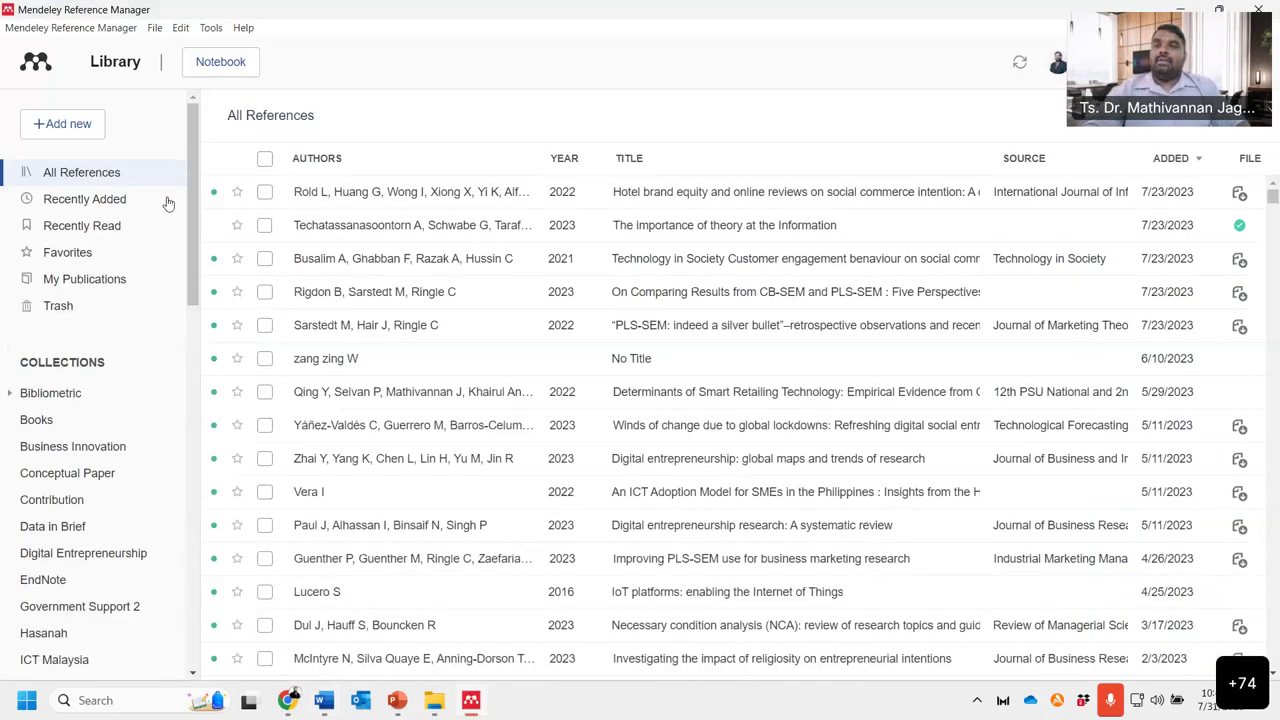
left_click(210, 28)
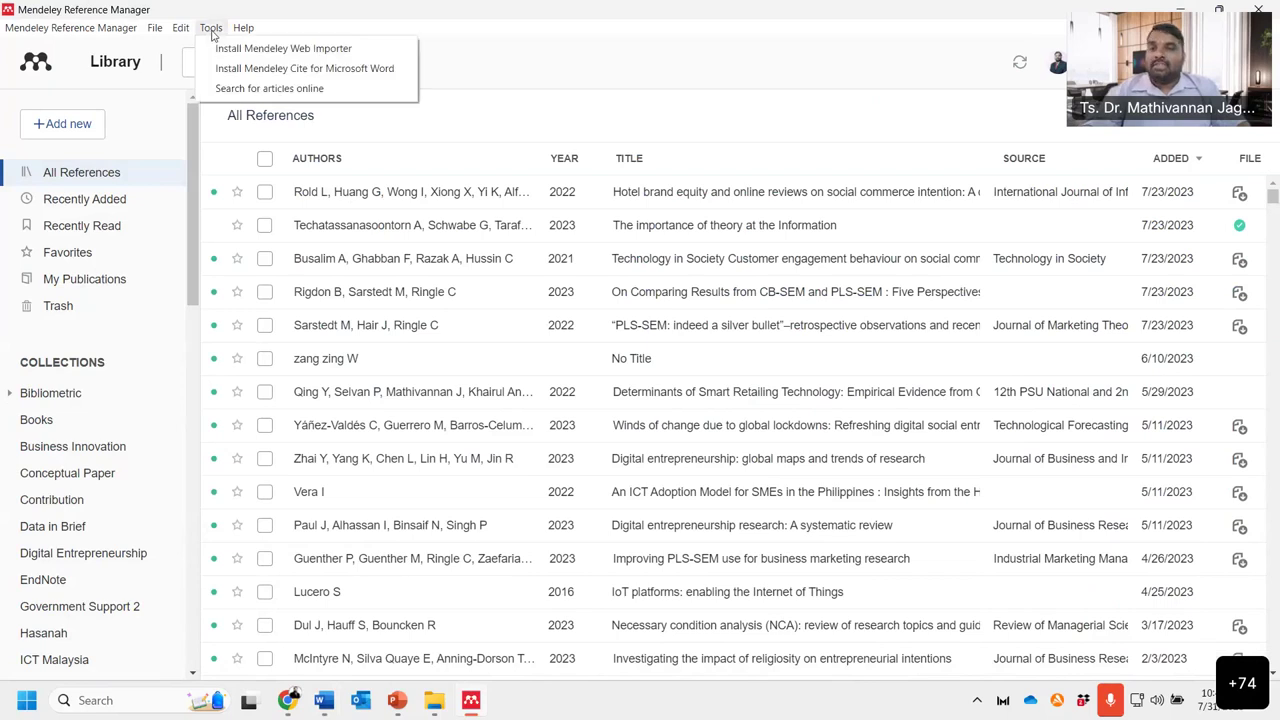
Confirm Mendeley Web Importer is already installed in Chrome, close its store tab, return to Mendeley.
left_click(263, 50)
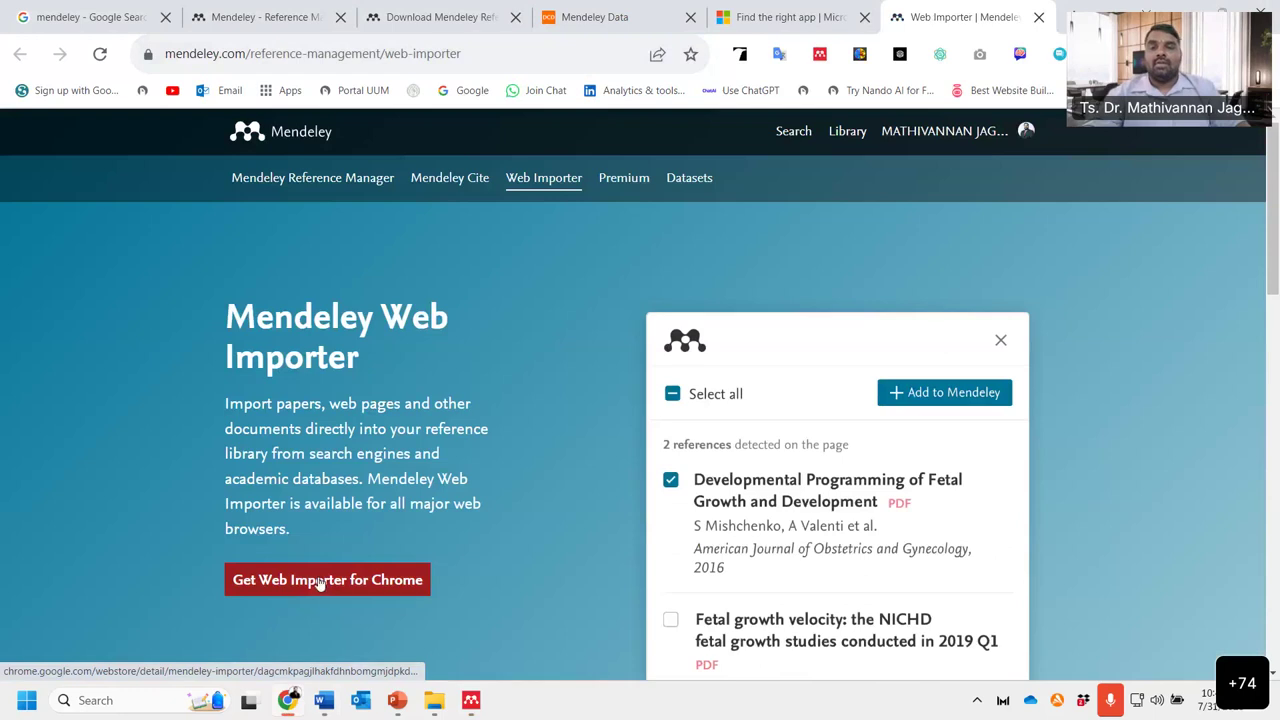
left_click(318, 583)
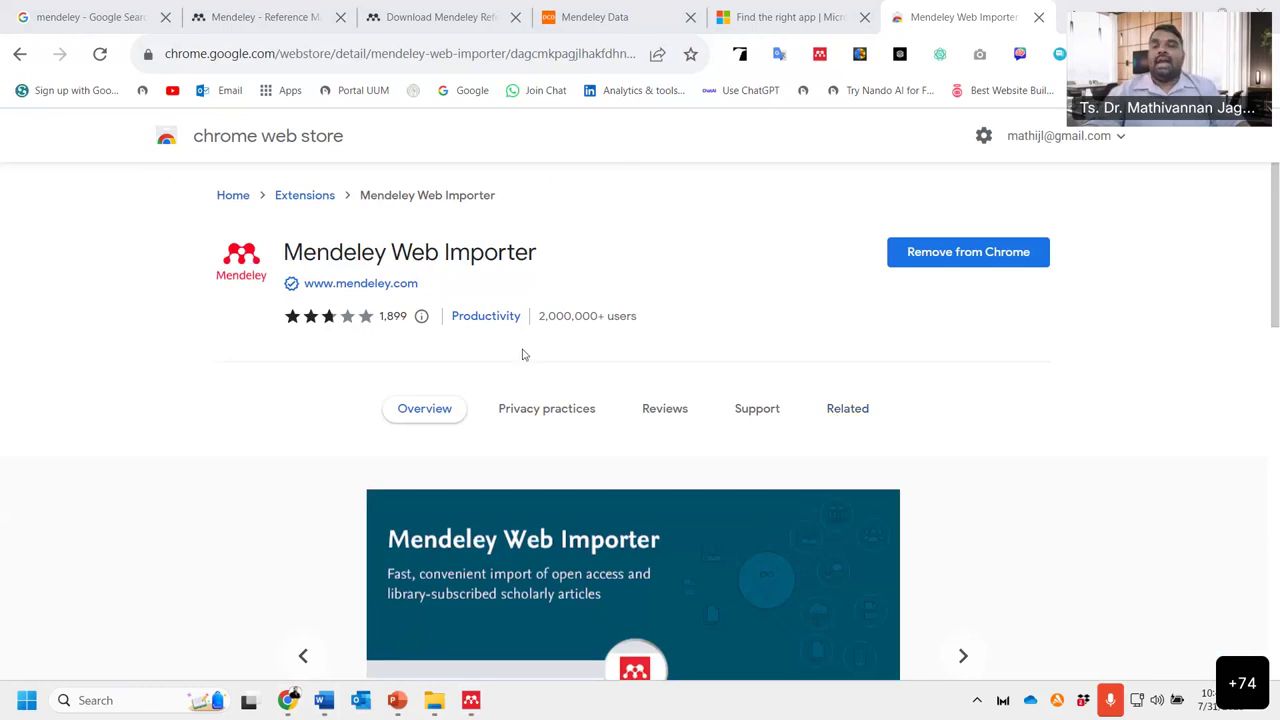
mouse_move(349, 320)
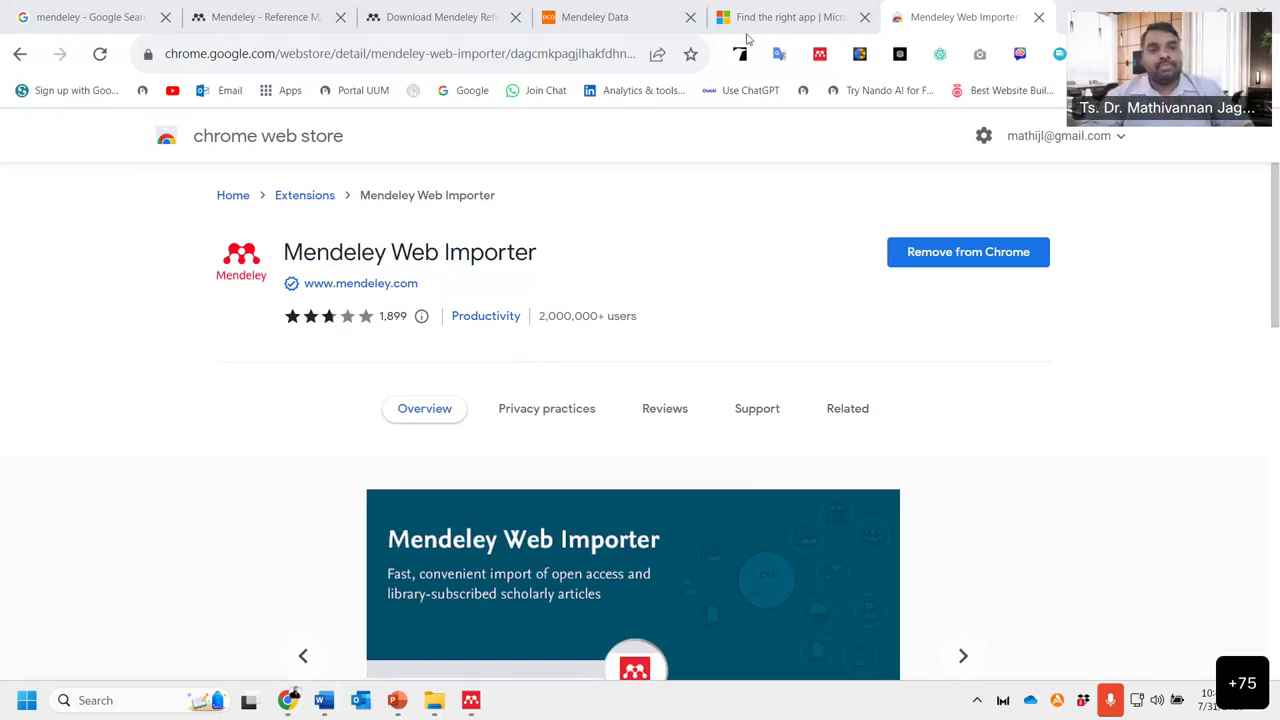
left_click(1040, 19)
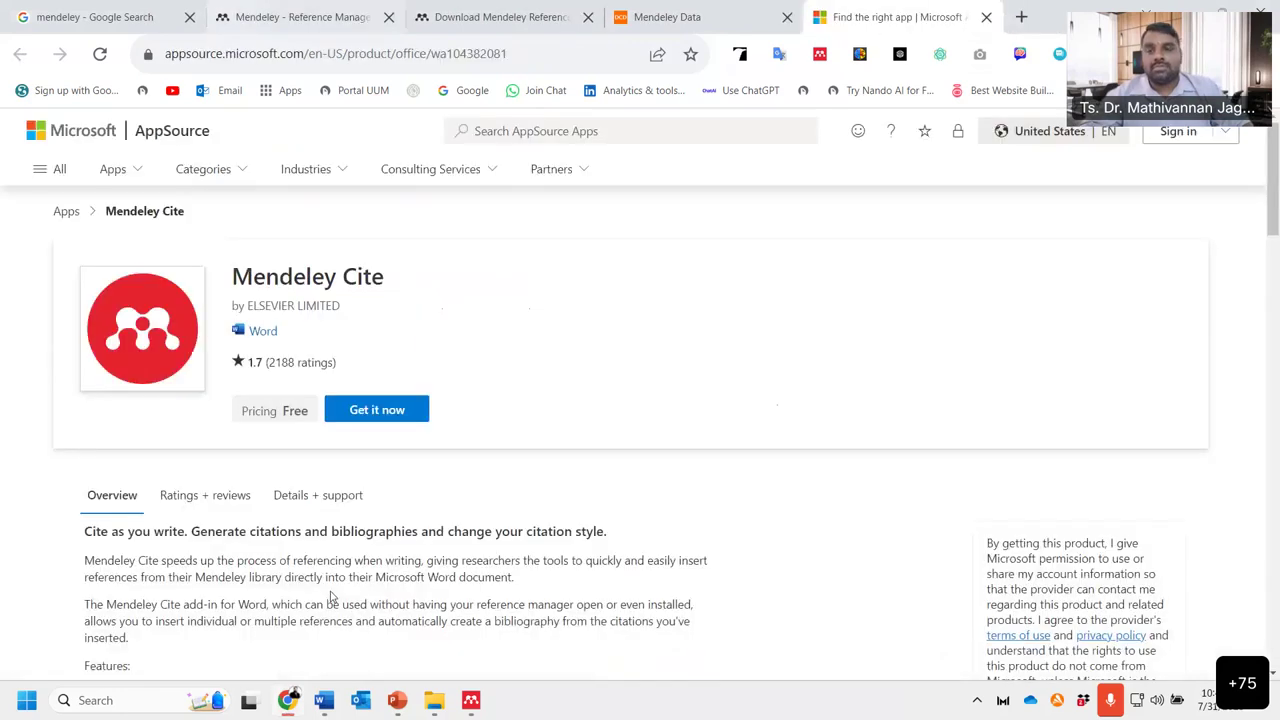
left_click(470, 700)
left_click(211, 27)
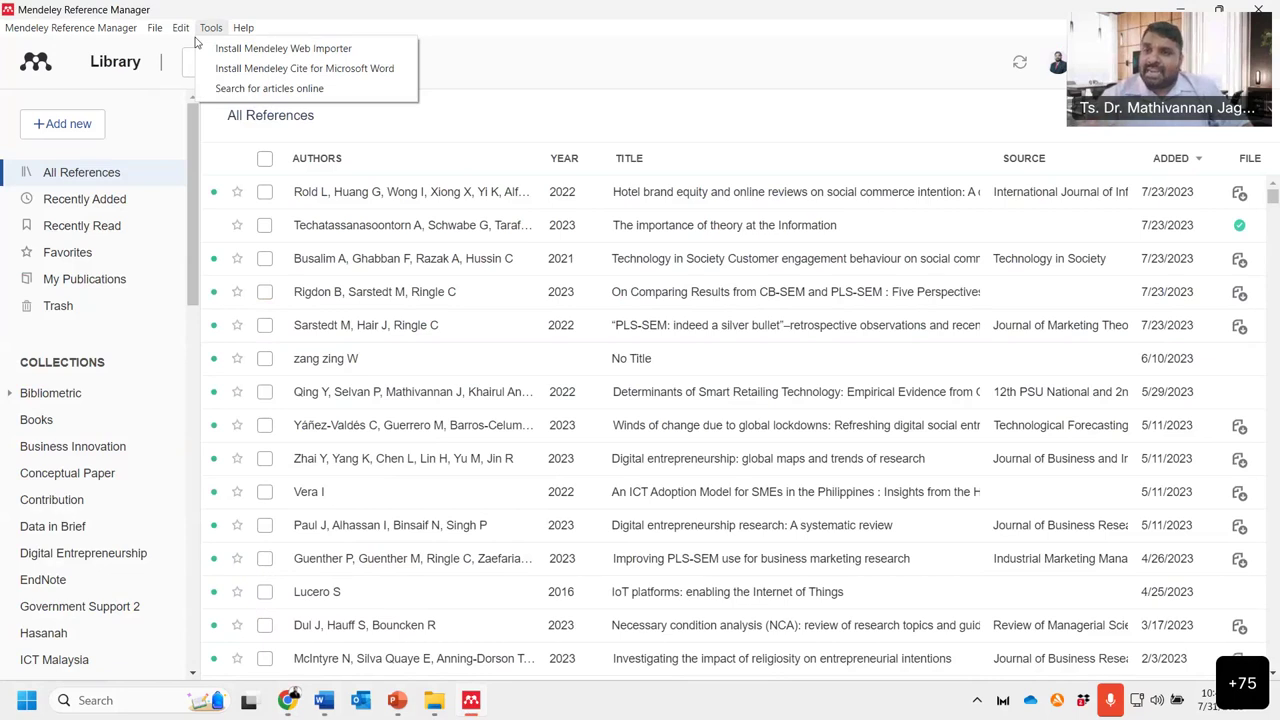
Show the Import library formats under + Add new (BibTeX, EndNote XML, RIS), then close them.
mouse_move(155, 30)
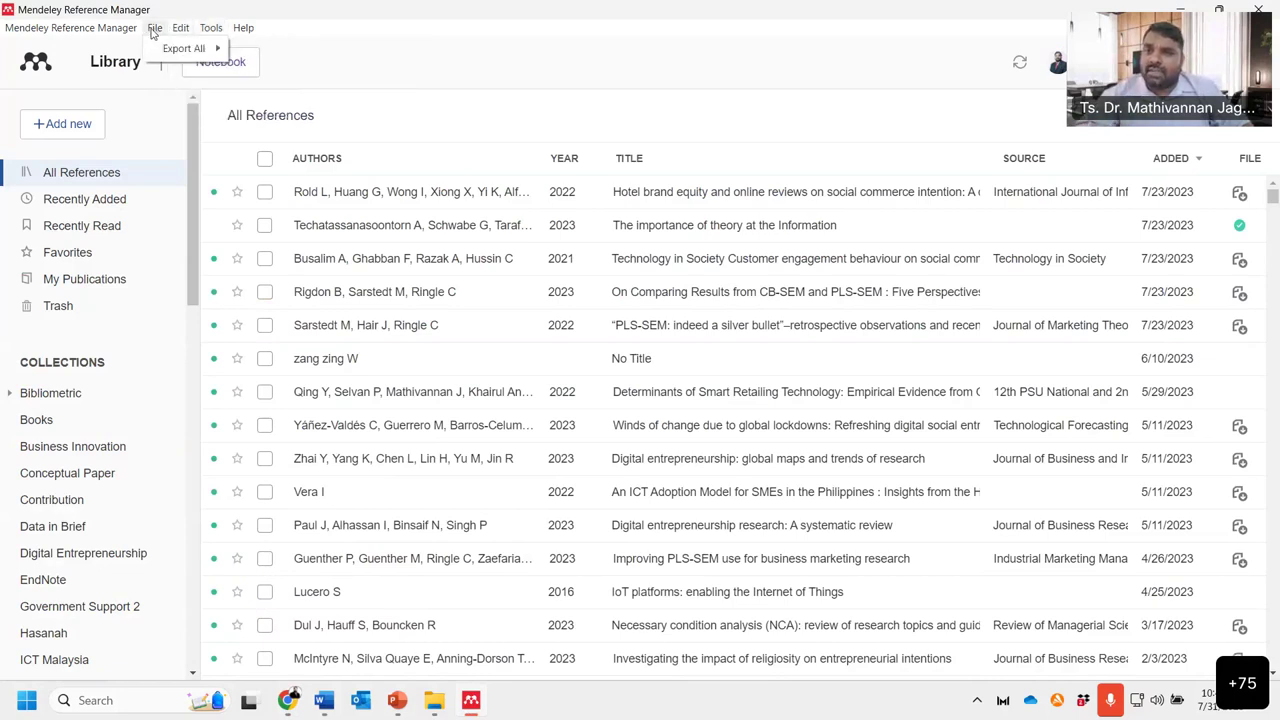
mouse_move(243, 28)
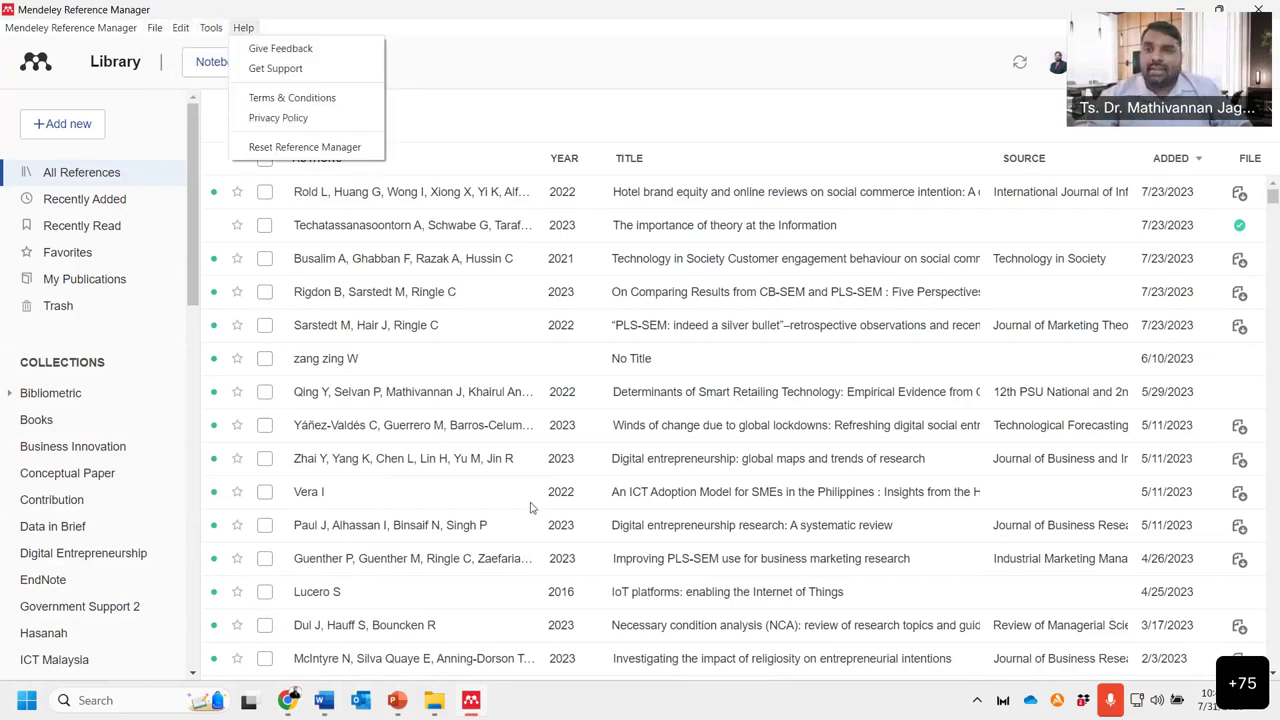
left_click(64, 130)
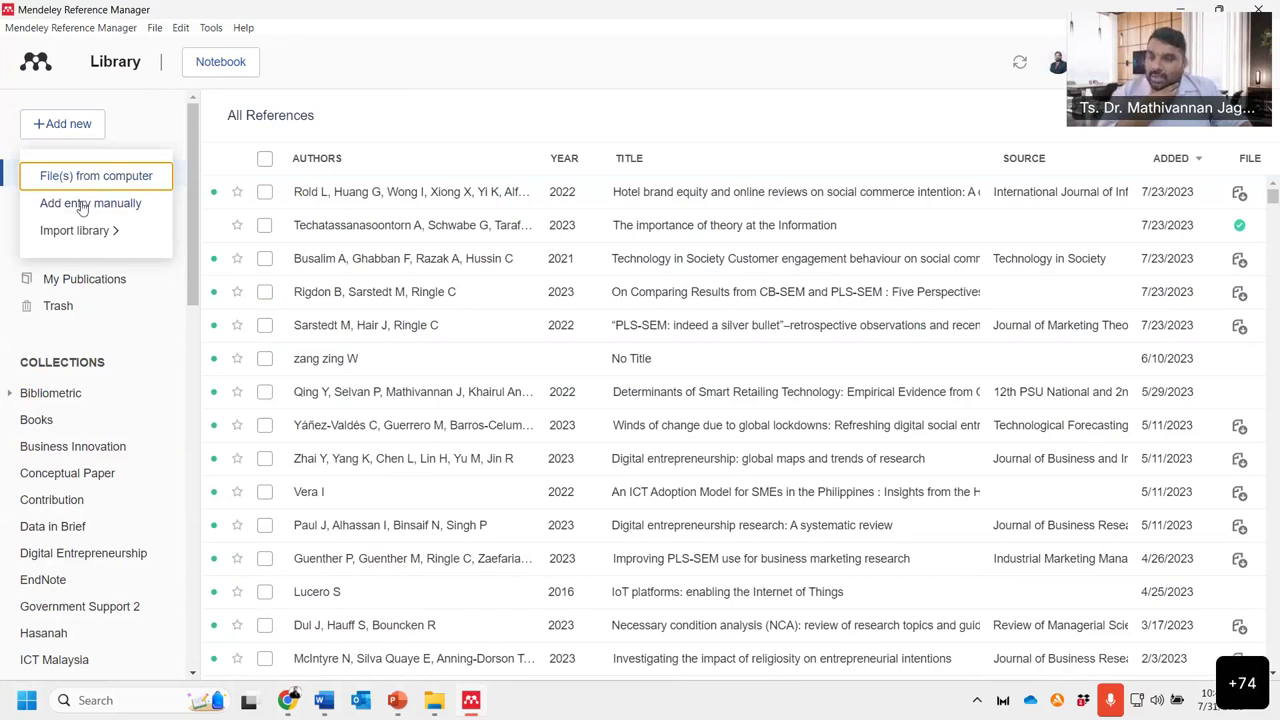
mouse_move(94, 244)
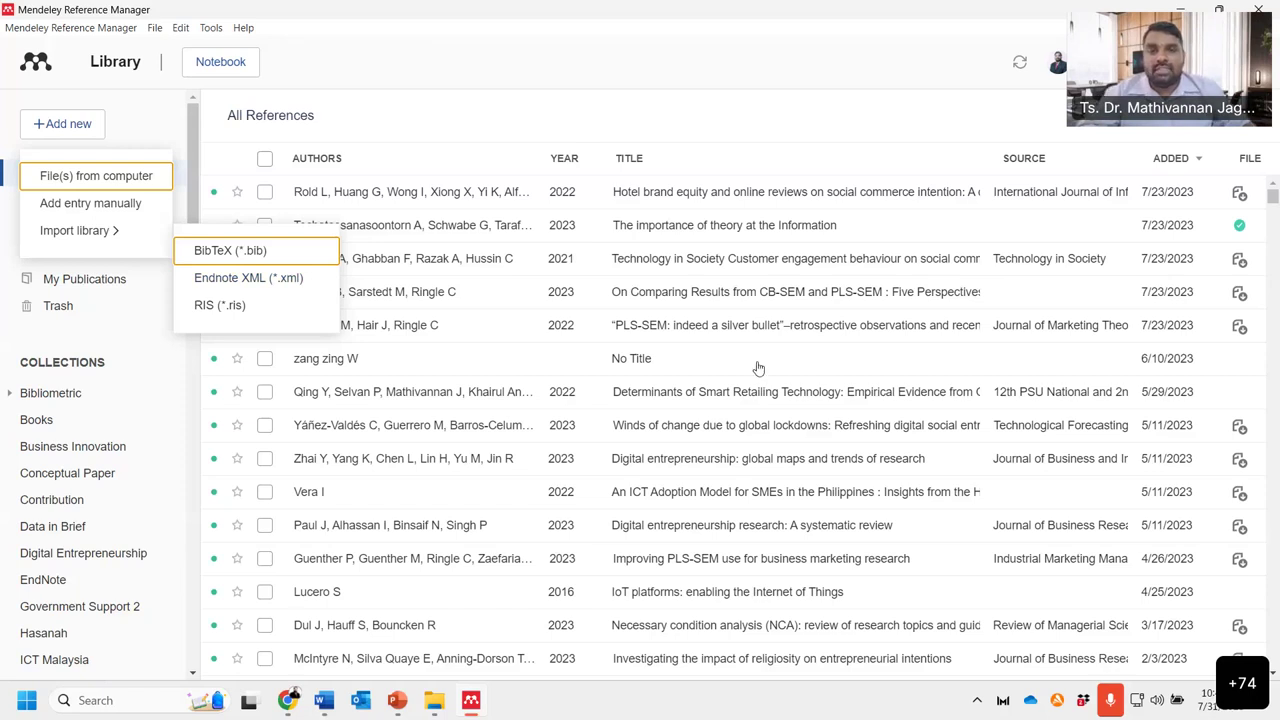
left_click(517, 403)
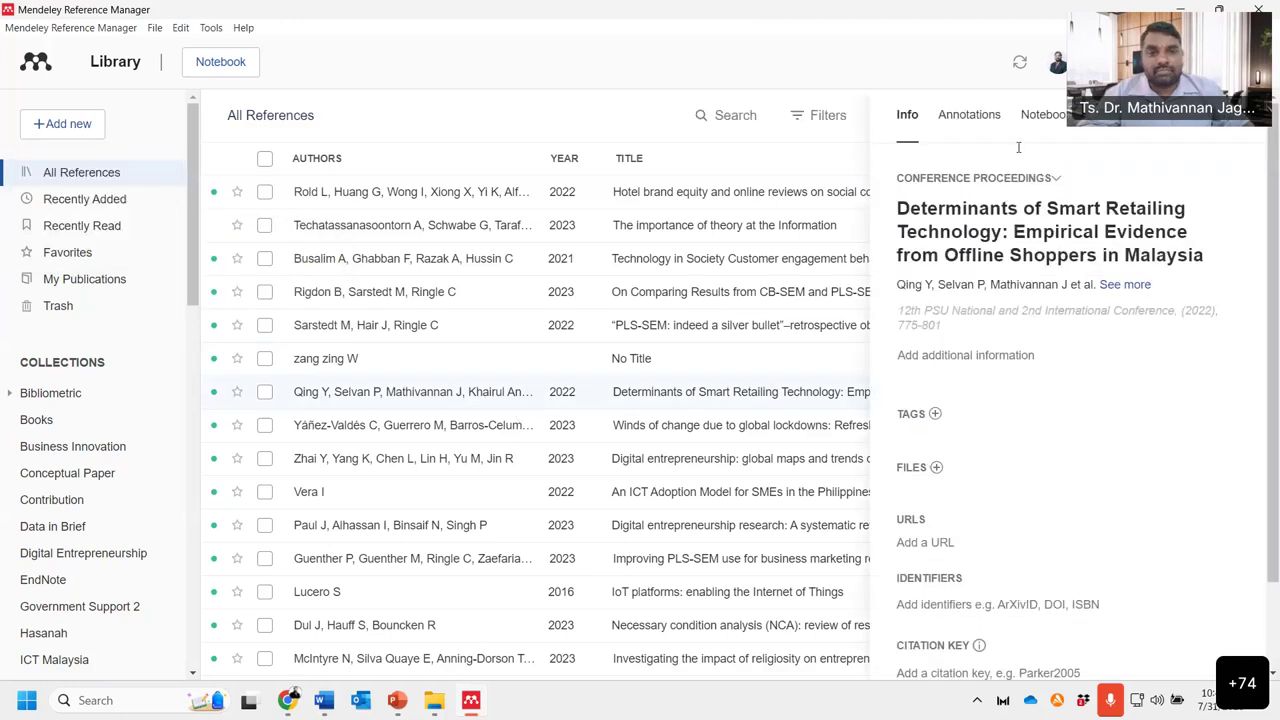
Close the Info panel for the Qing Y smart retailing reference.
left_click(1247, 130)
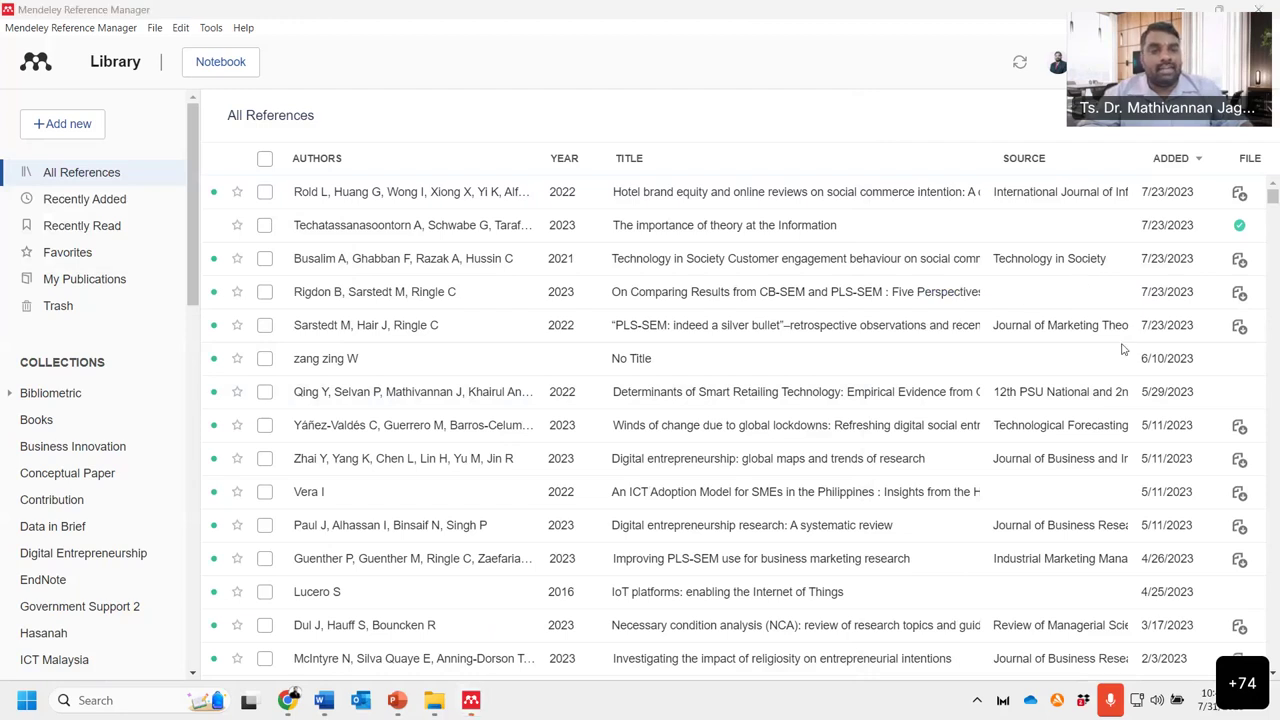
Switch to the ACAD_RES_MRM_PresMendeleyBasicTraining.pptx deck in PowerPoint and save it.
left_click(396, 703)
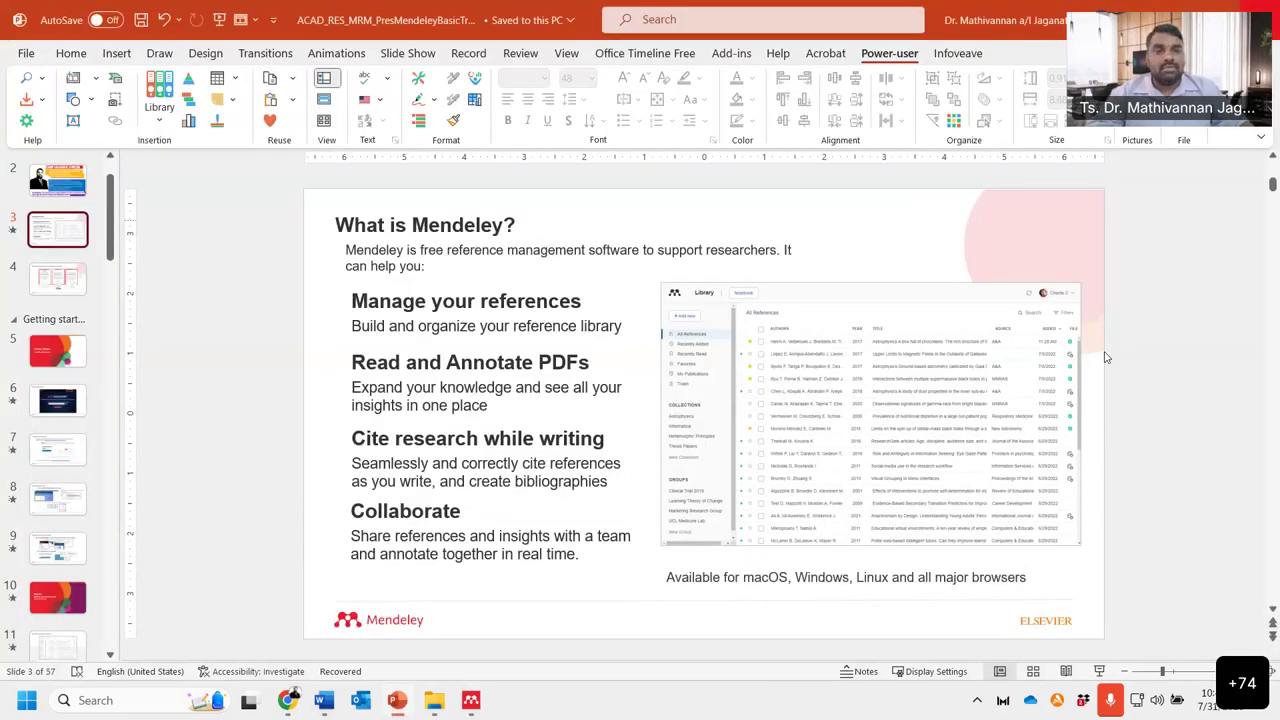
left_click(608, 383)
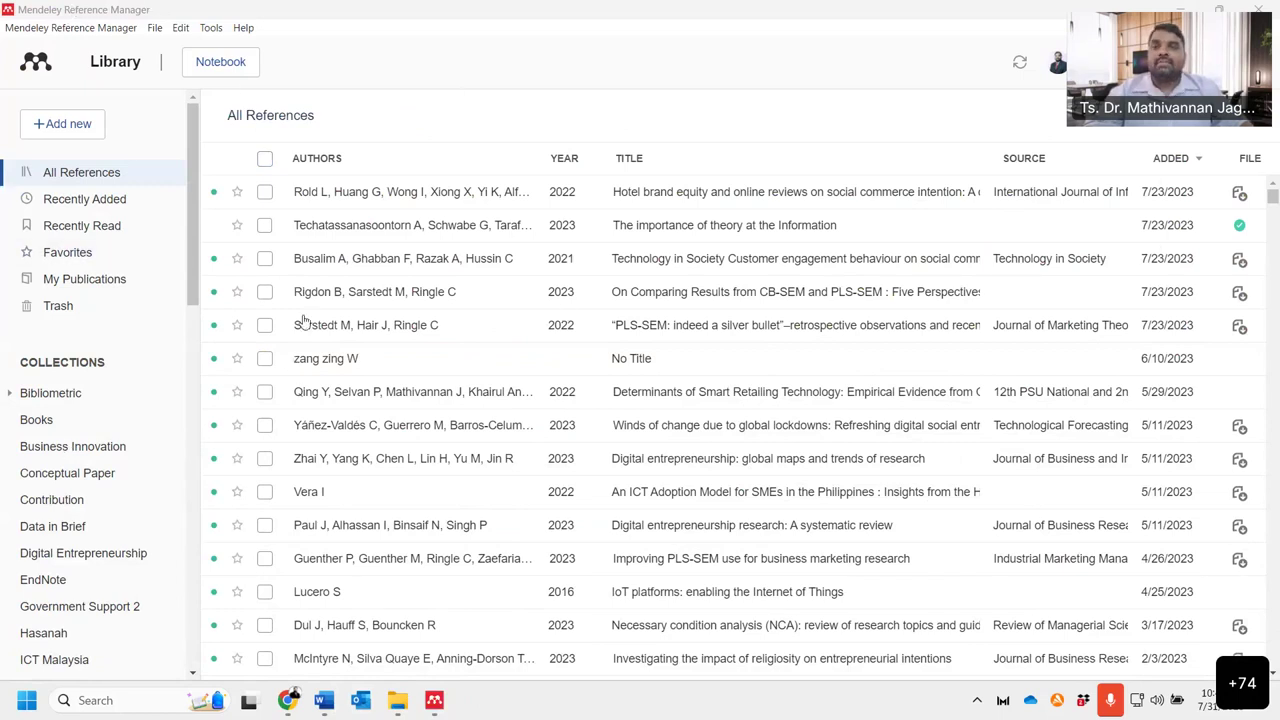
Back in Mendeley Reference Manager's All References library, open and then close the Tools menu.
left_click(214, 29)
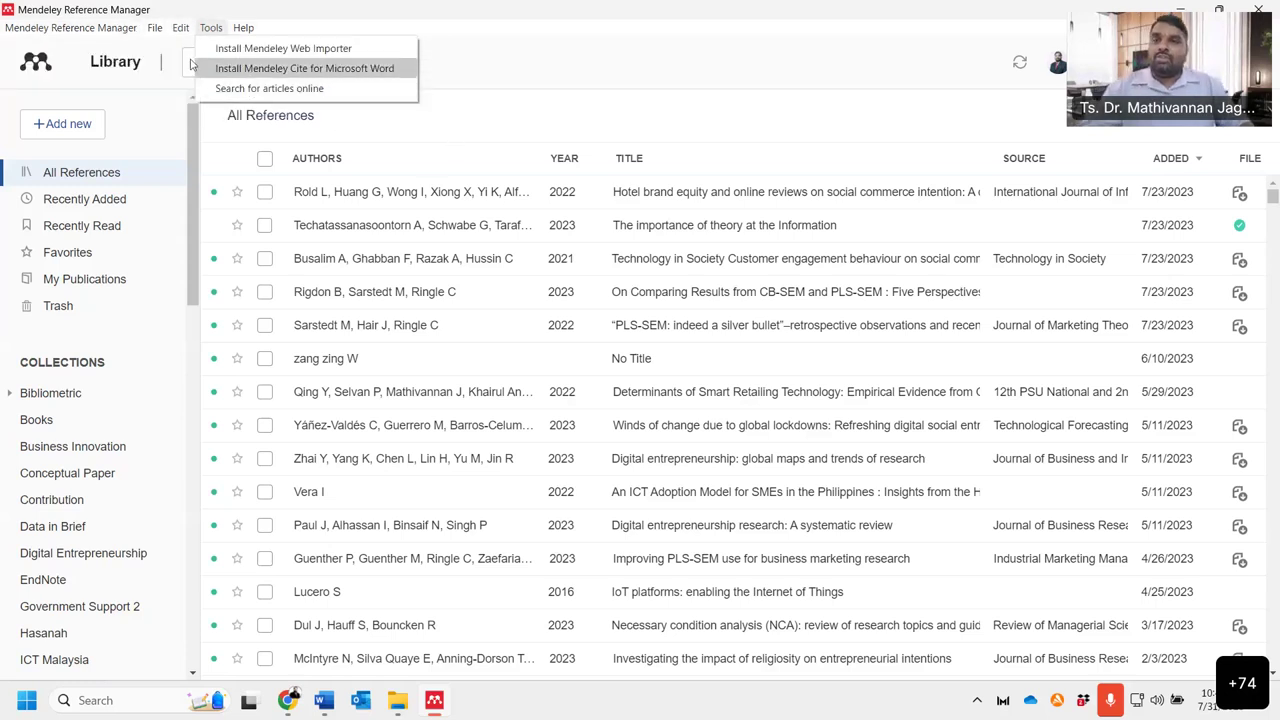
left_click(552, 76)
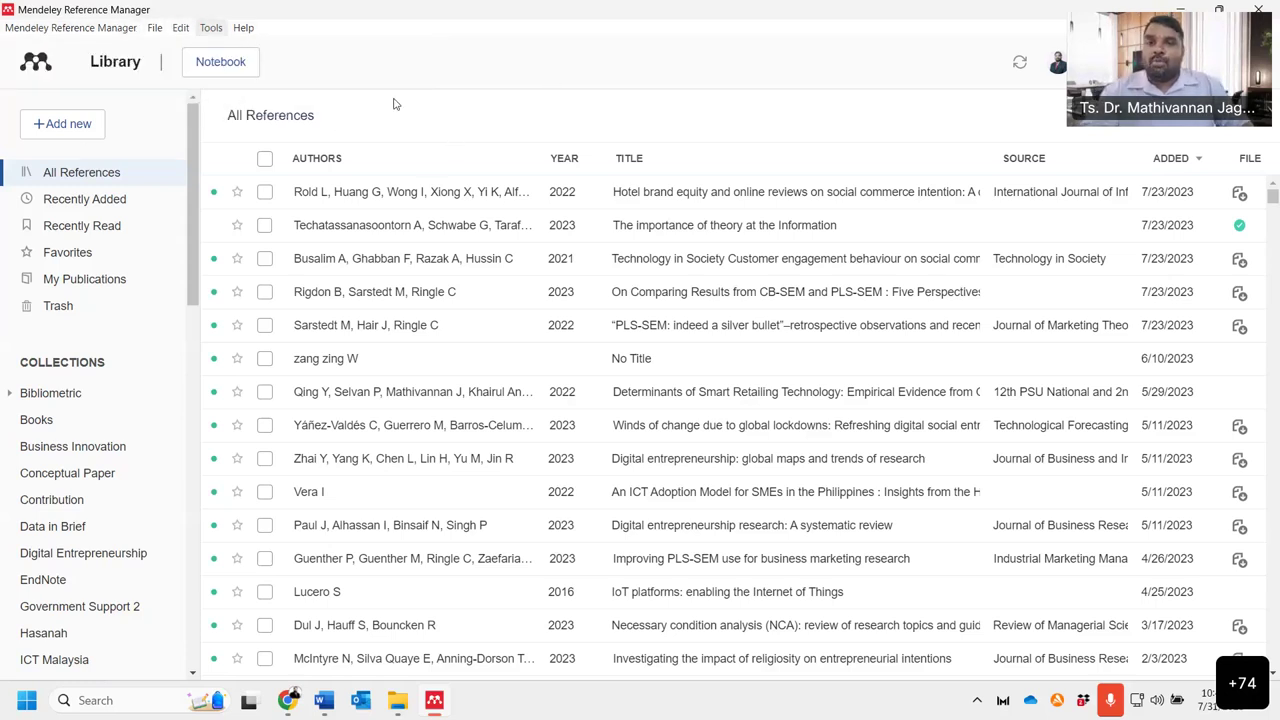
Bring up the empty Add entry manually form with Journal Article type, then switch to Chrome.
left_click(45, 123)
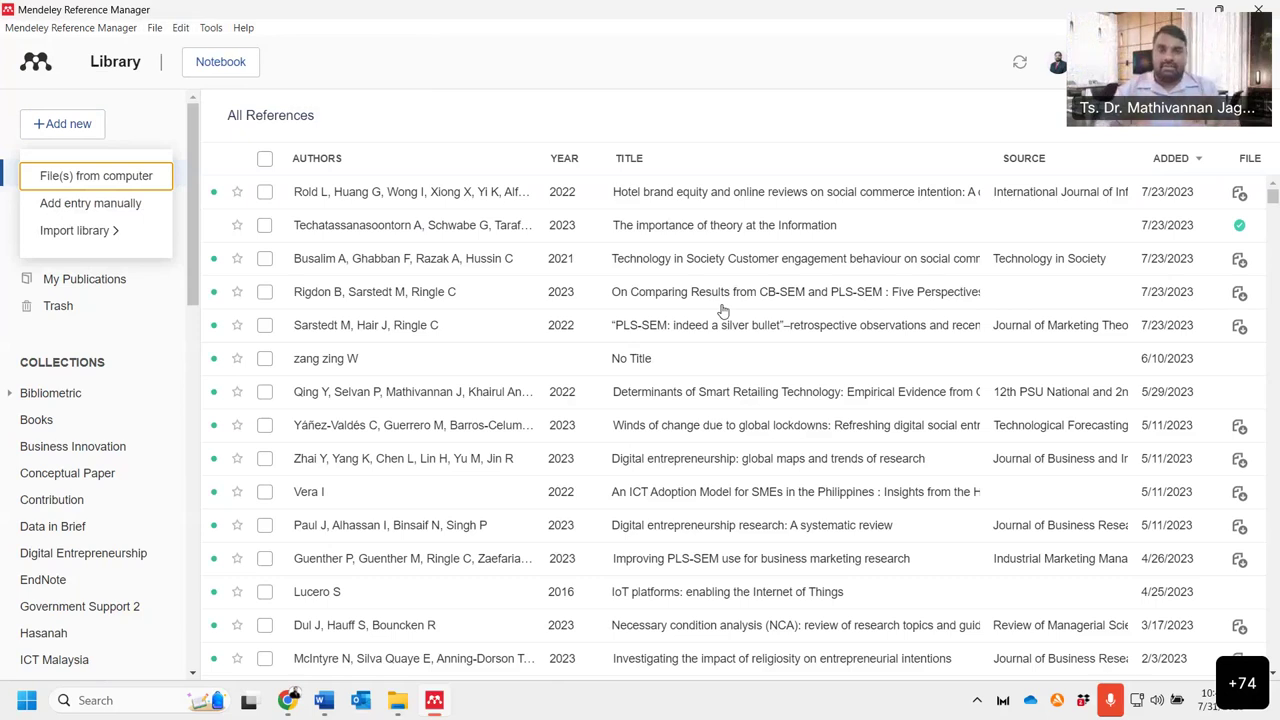
left_click(108, 213)
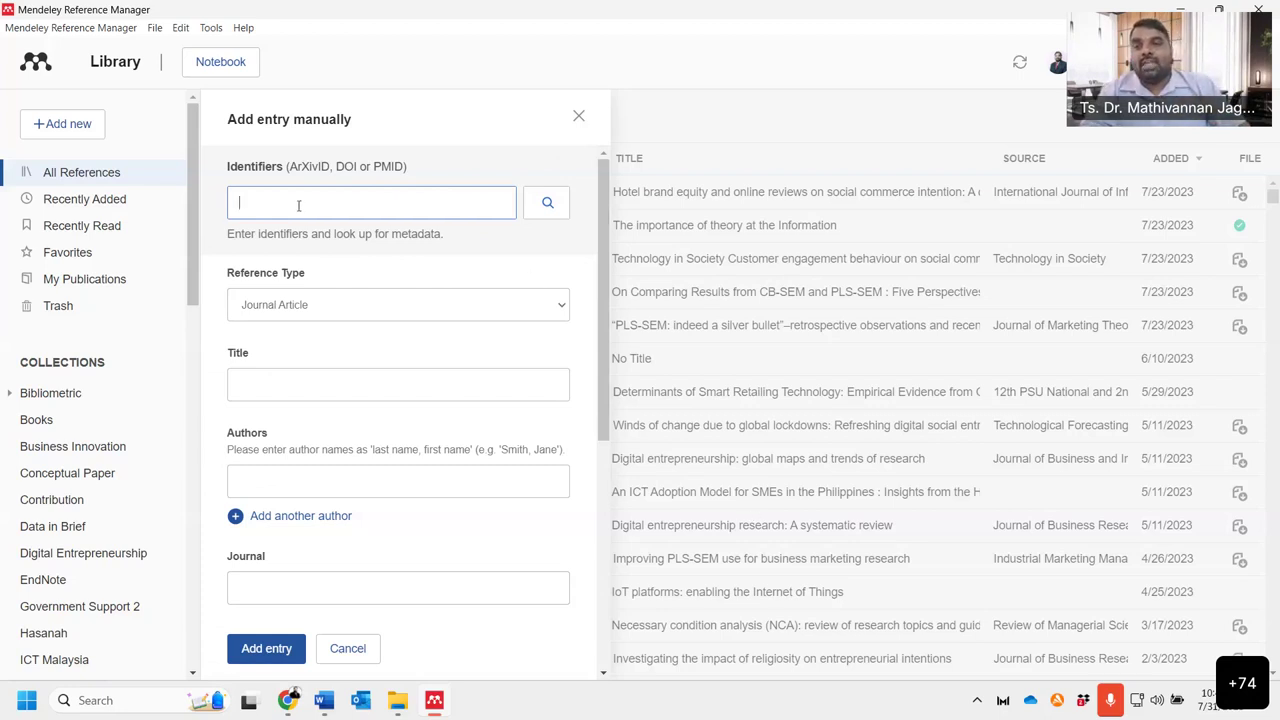
left_click(287, 698)
Load the Scopus website from the browser's address bar.
left_click(336, 54)
type("sc")
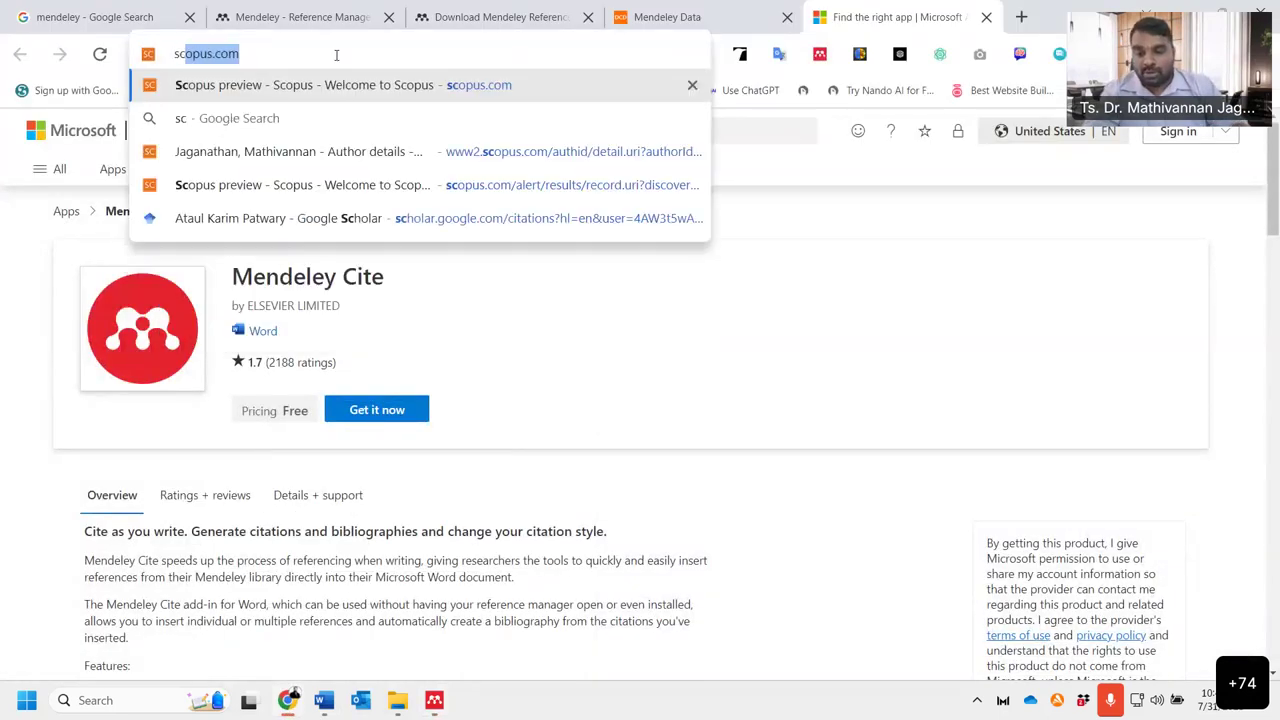
type("opus")
key("Return")
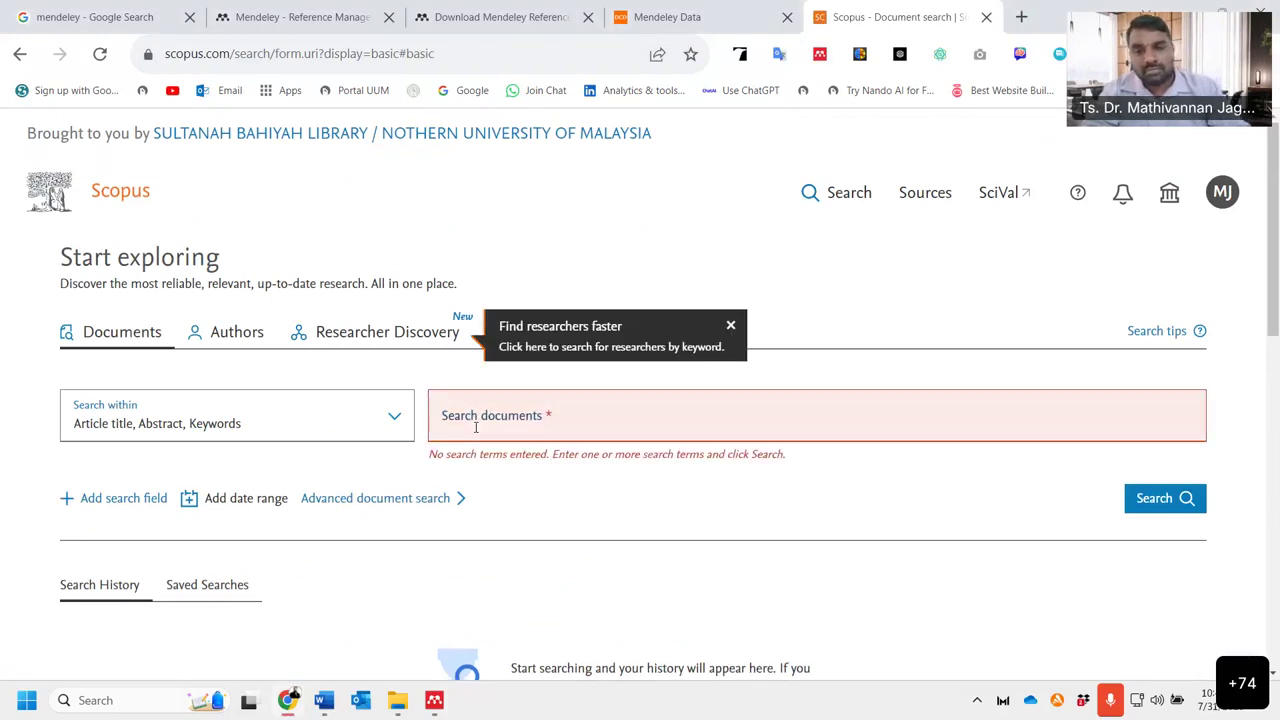
Search Scopus documents for 'artificial intelligence' and expand the first result's abstract.
left_click(476, 427)
type("{artific")
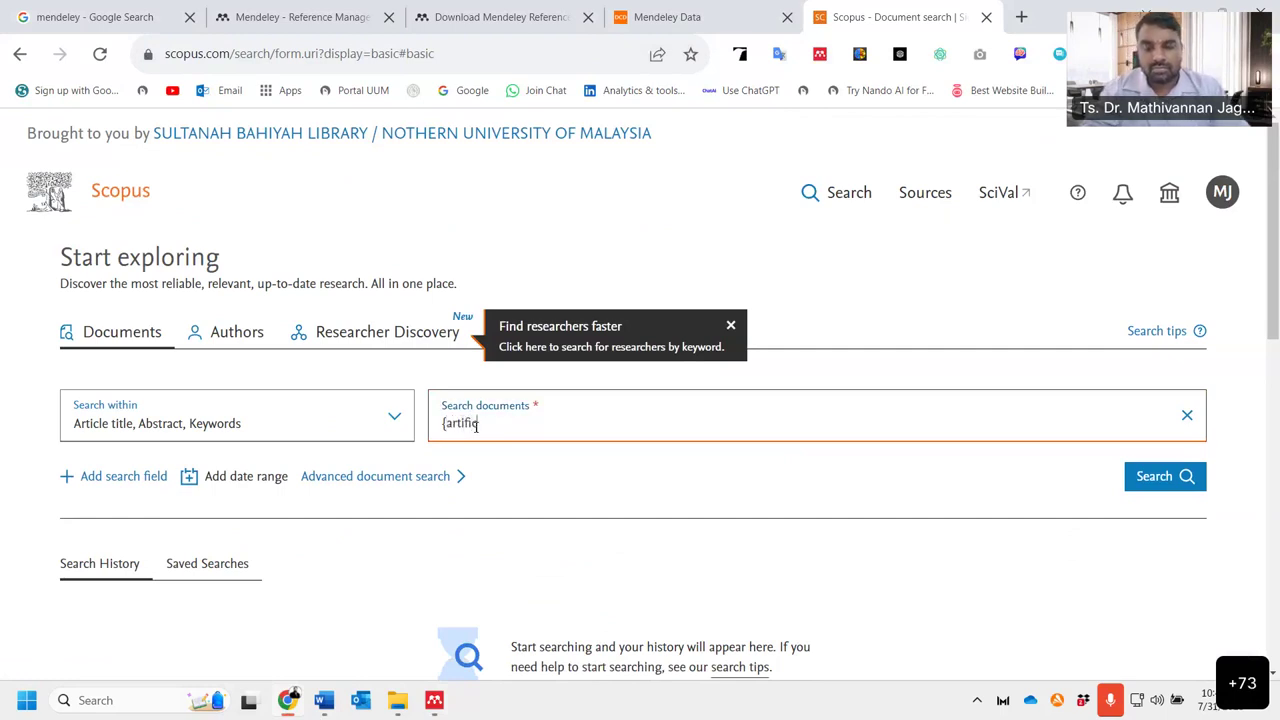
type("ial intell")
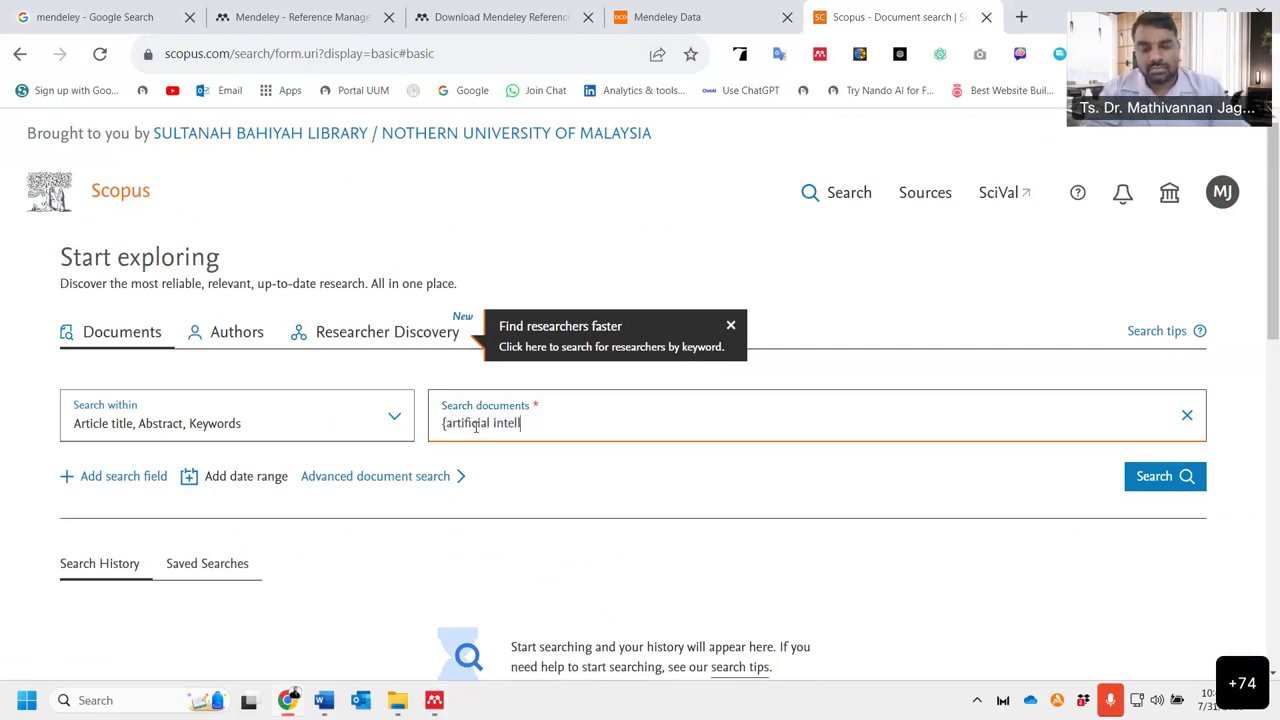
type("igence}")
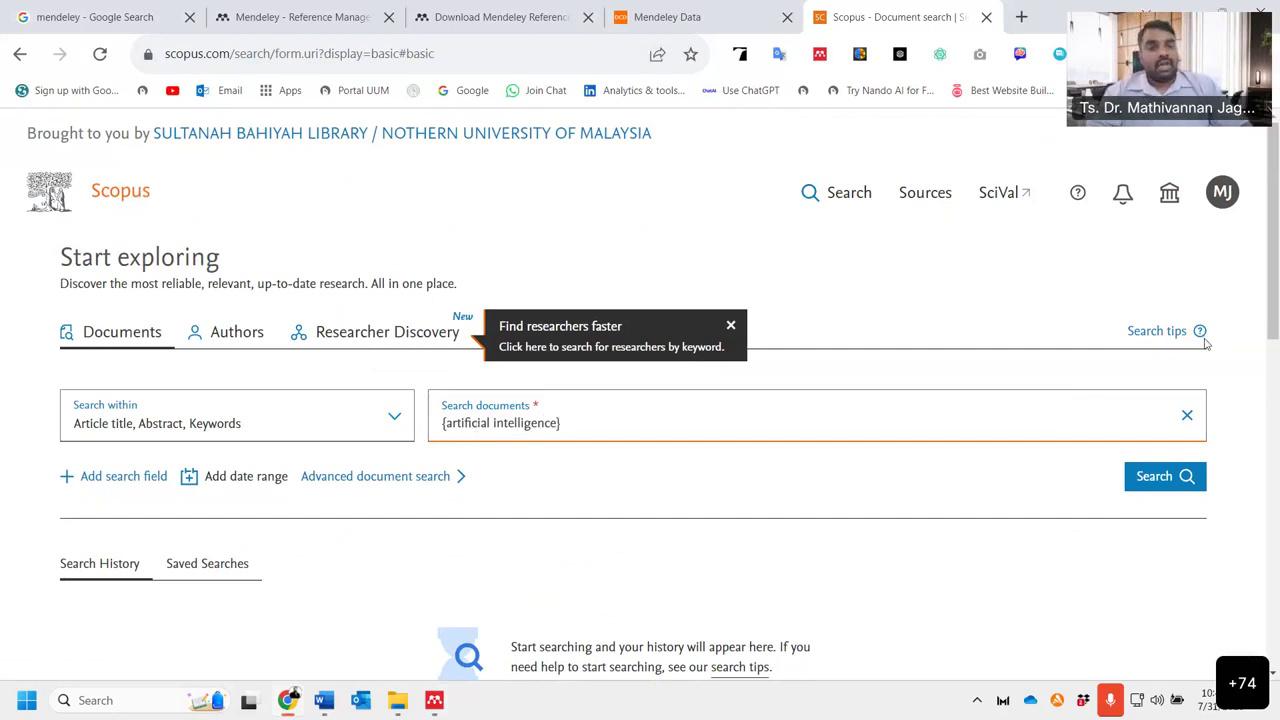
left_click(1157, 476)
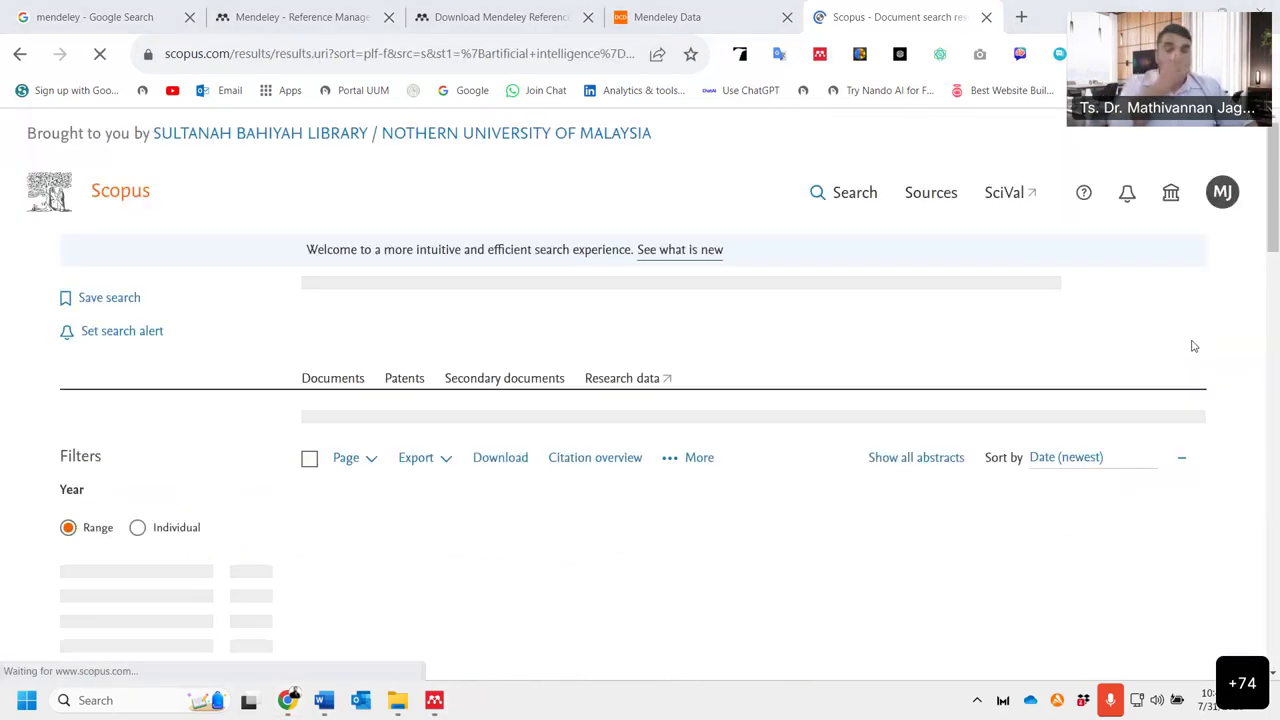
scroll(491, 528, "down", 2)
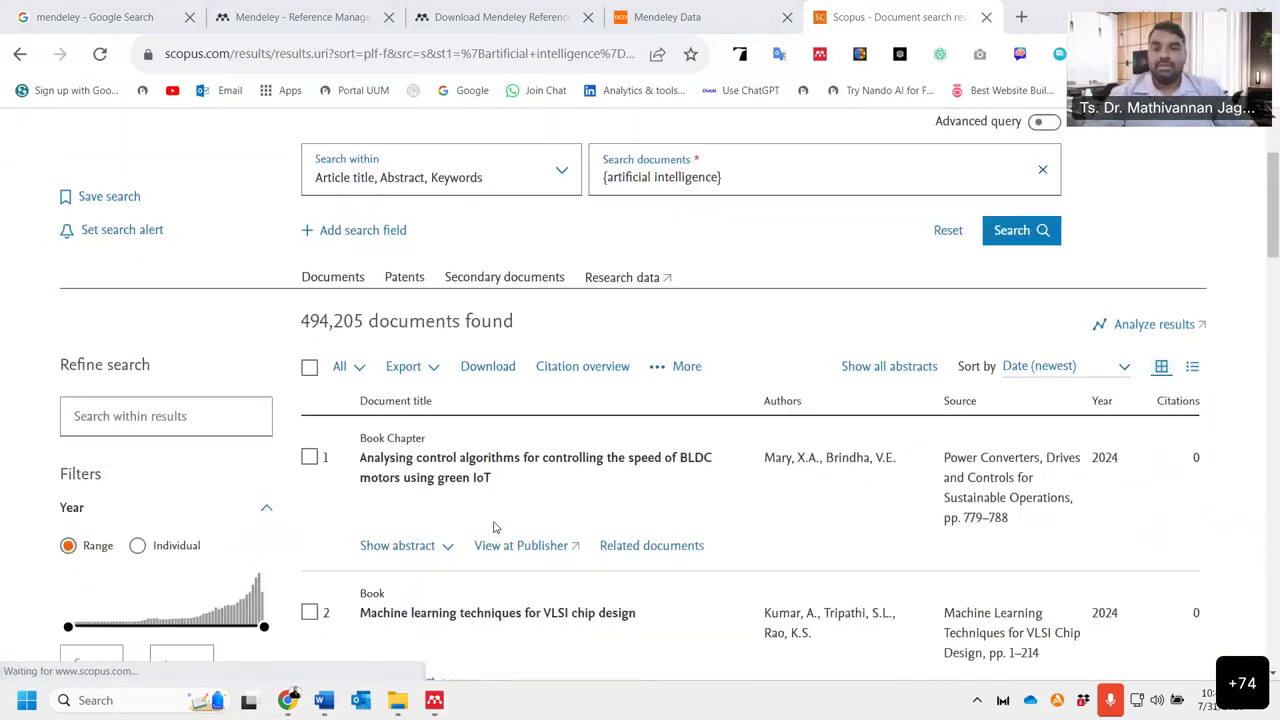
scroll(460, 490, "down", 2)
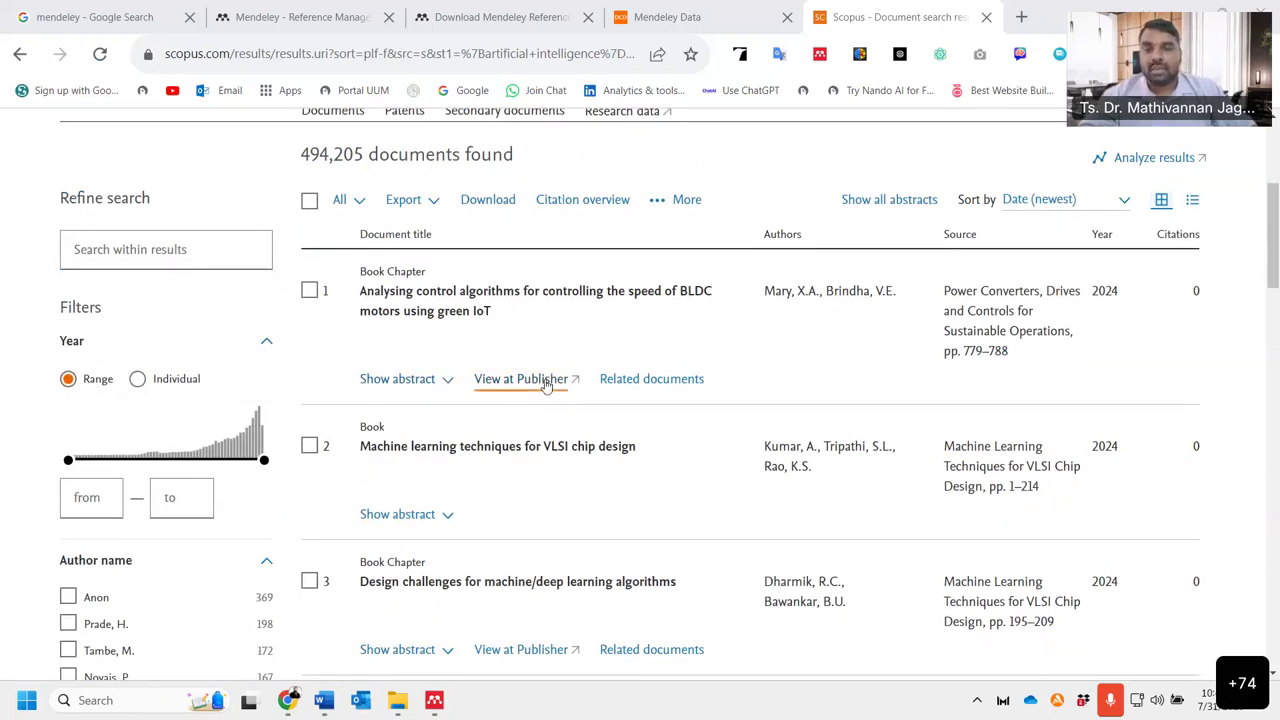
left_click(430, 380)
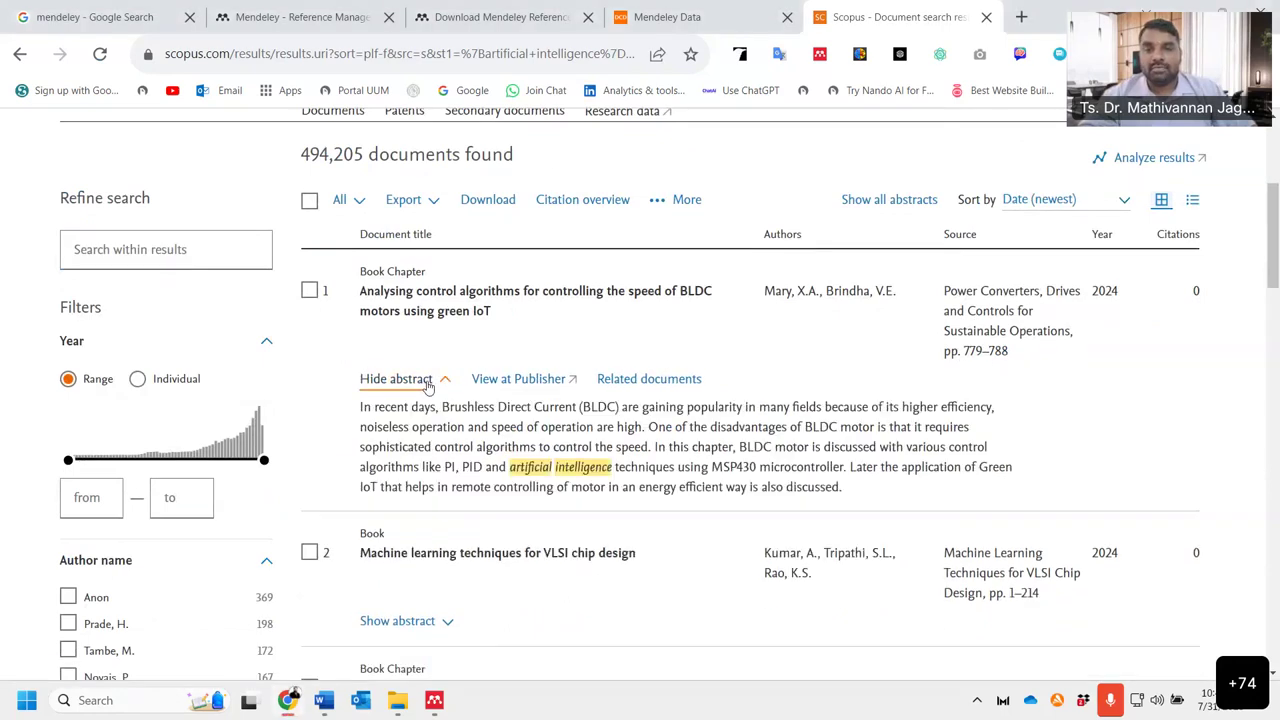
Open the first result on the publisher's site, close the Mendeley tabs and reorder the rest.
left_click(537, 388)
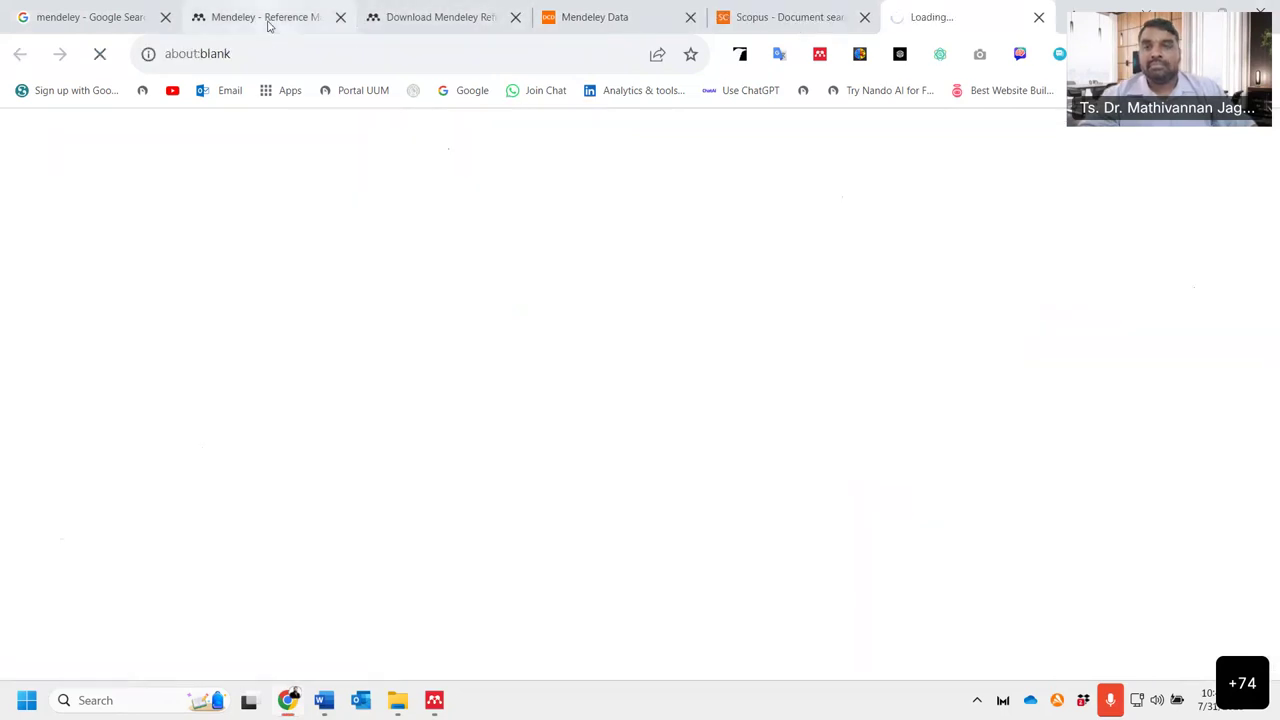
left_click(266, 20)
left_click(340, 18)
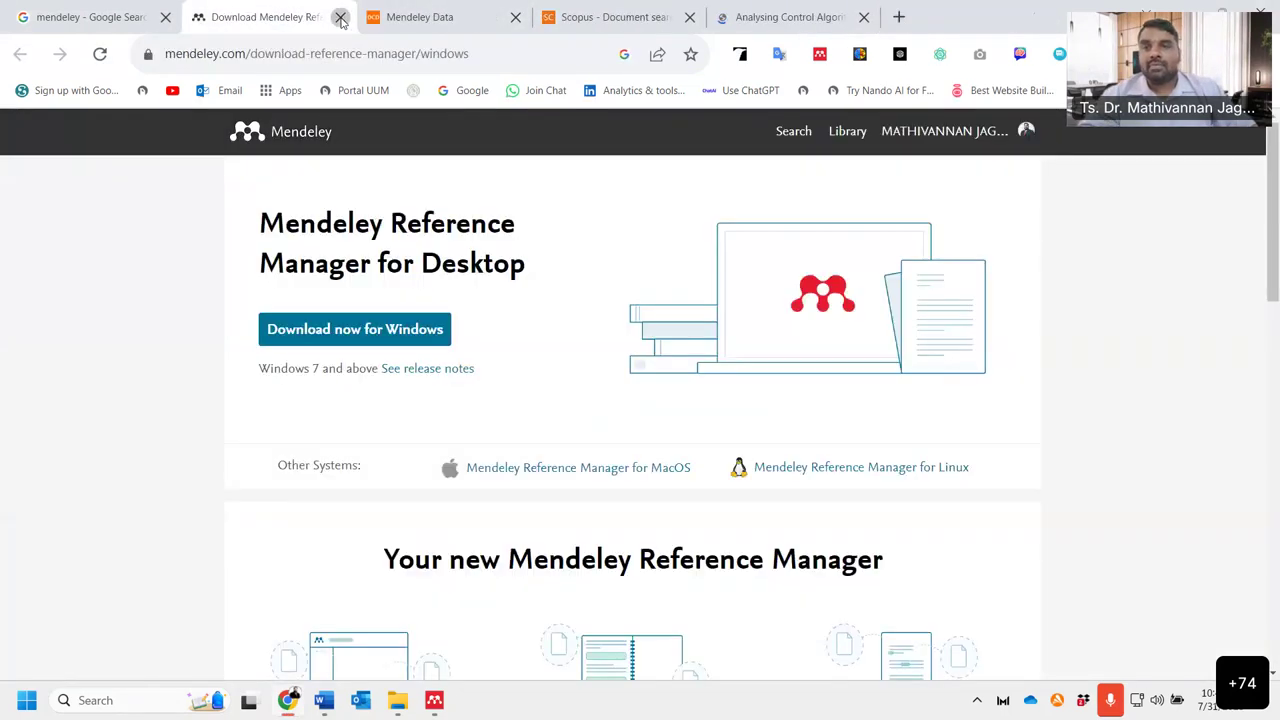
left_click(340, 18)
left_click(463, 24)
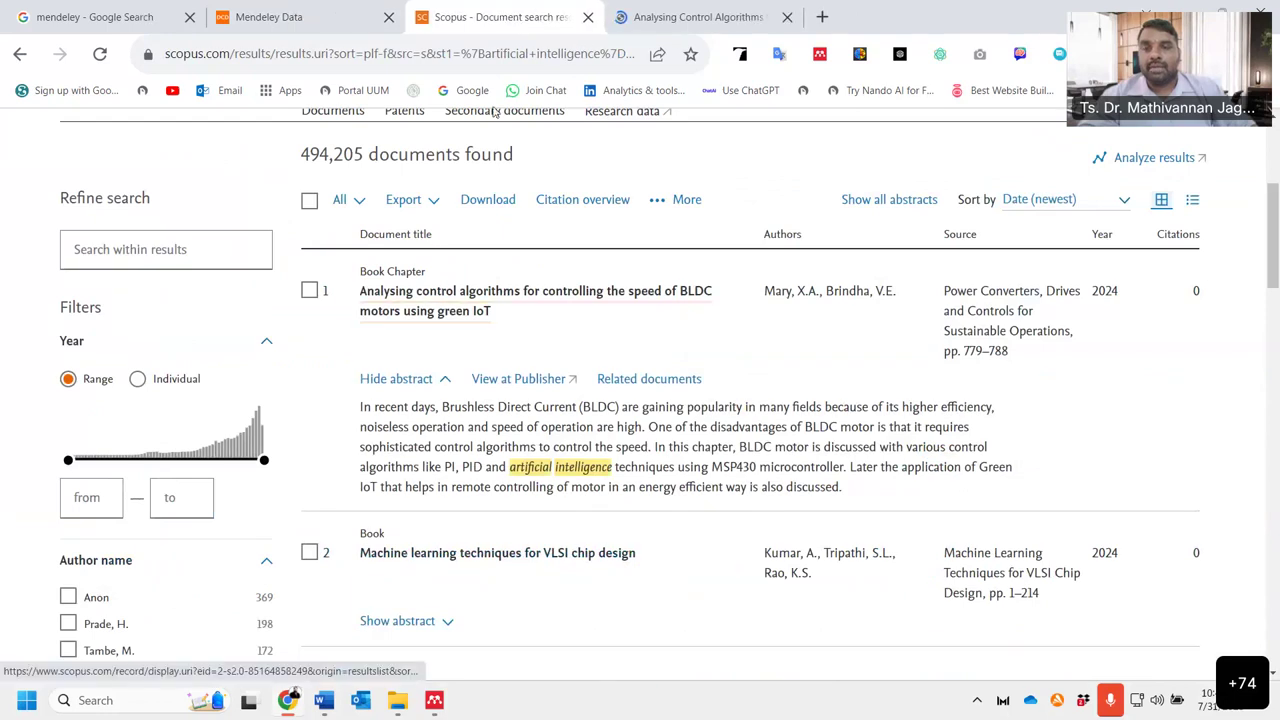
left_click_drag(305, 22, 720, 20)
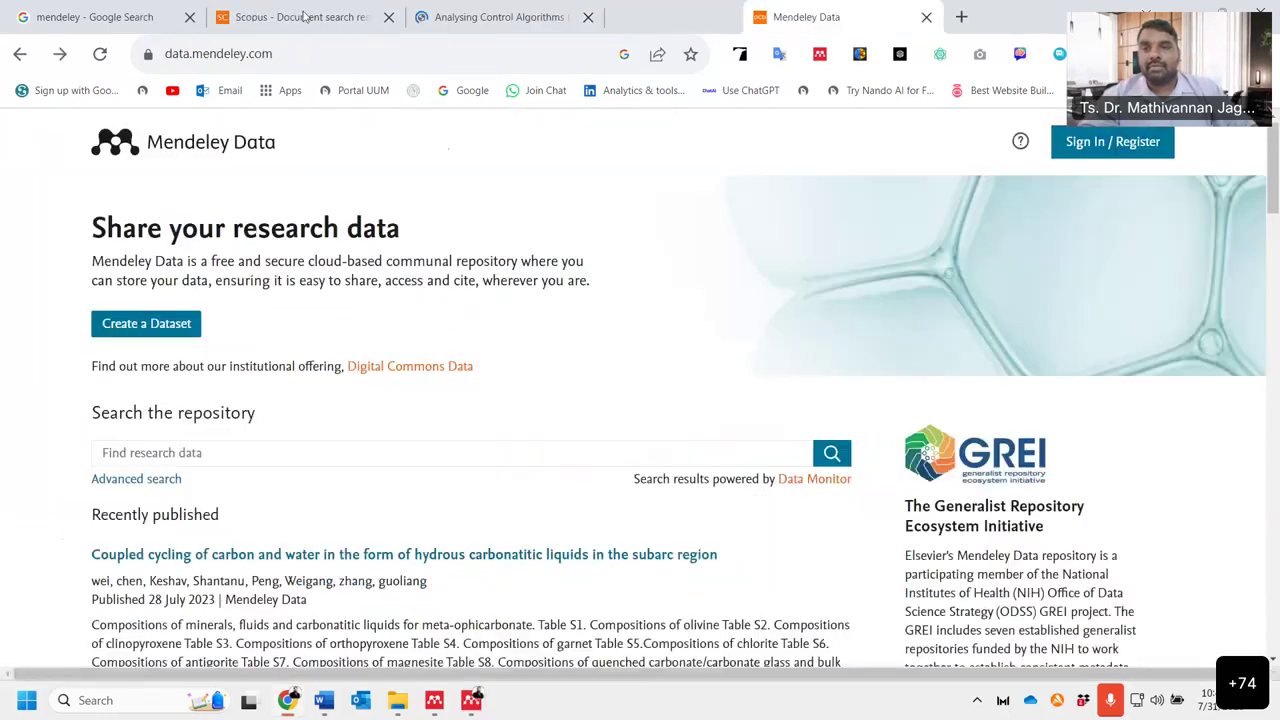
left_click_drag(307, 18, 697, 24)
Copy the DOI link address from the Wiley chapter page, then return to the reference manager.
left_click(300, 17)
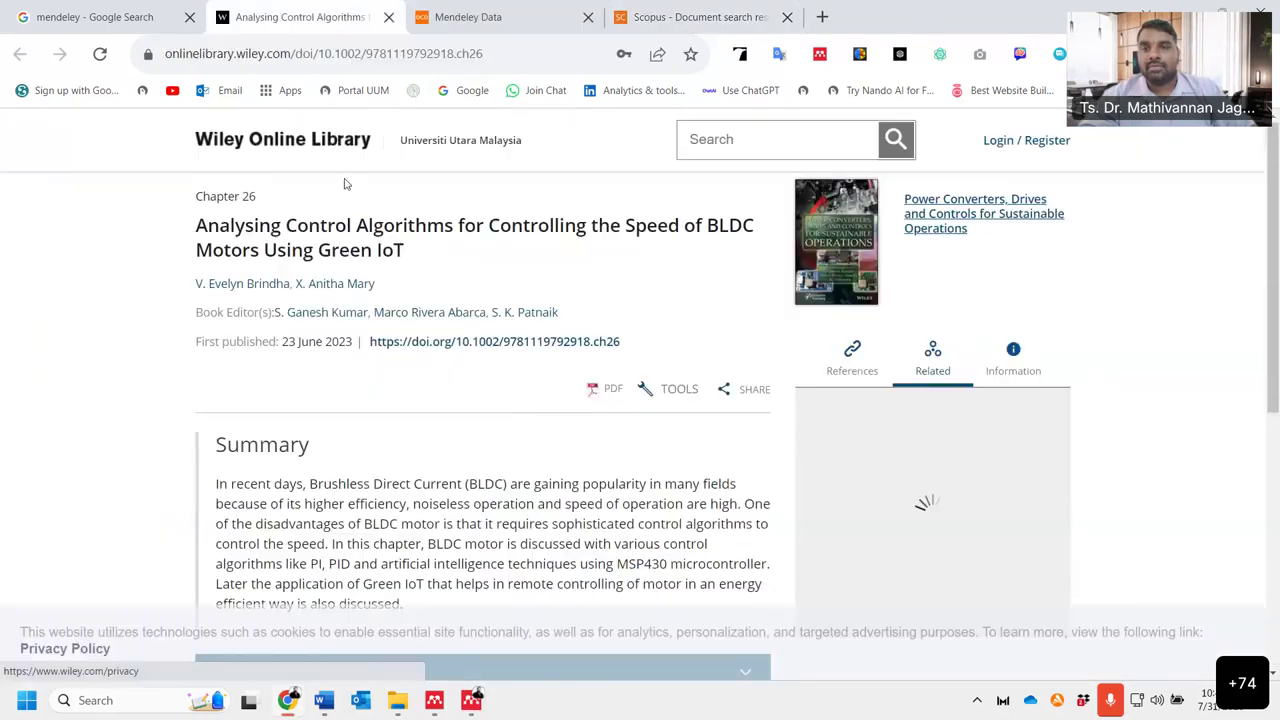
right_click(436, 346)
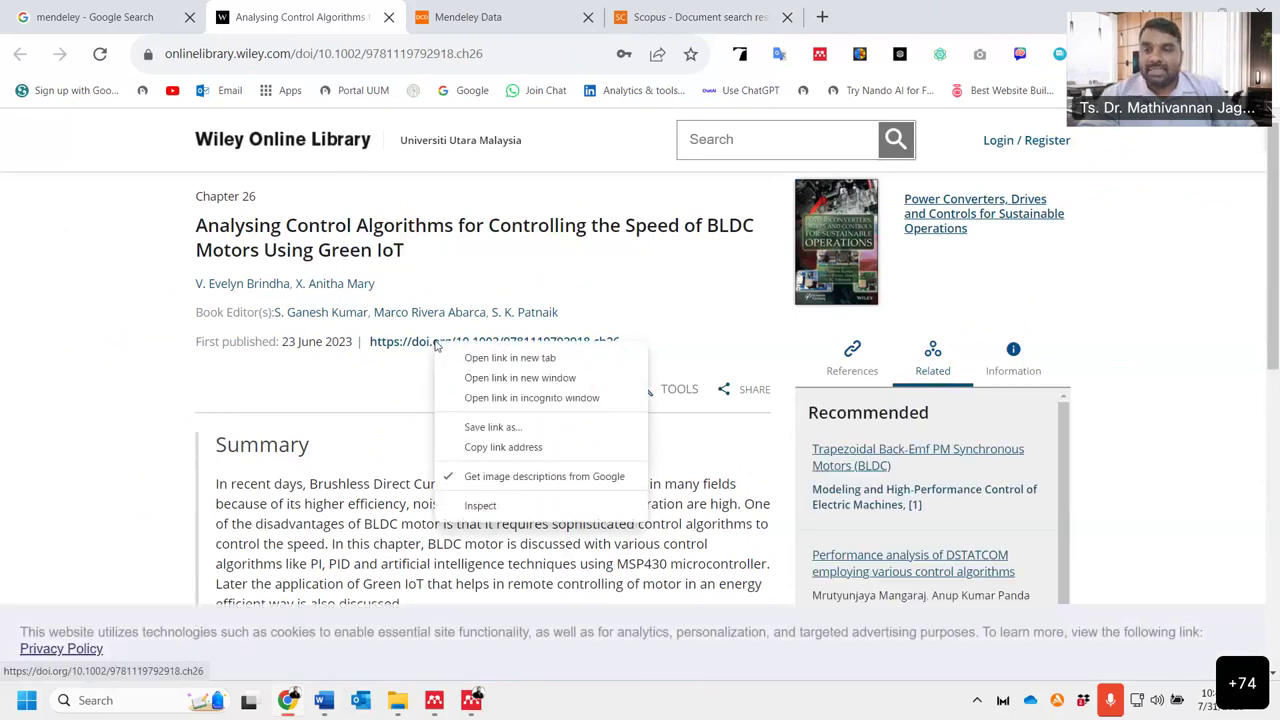
left_click(497, 453)
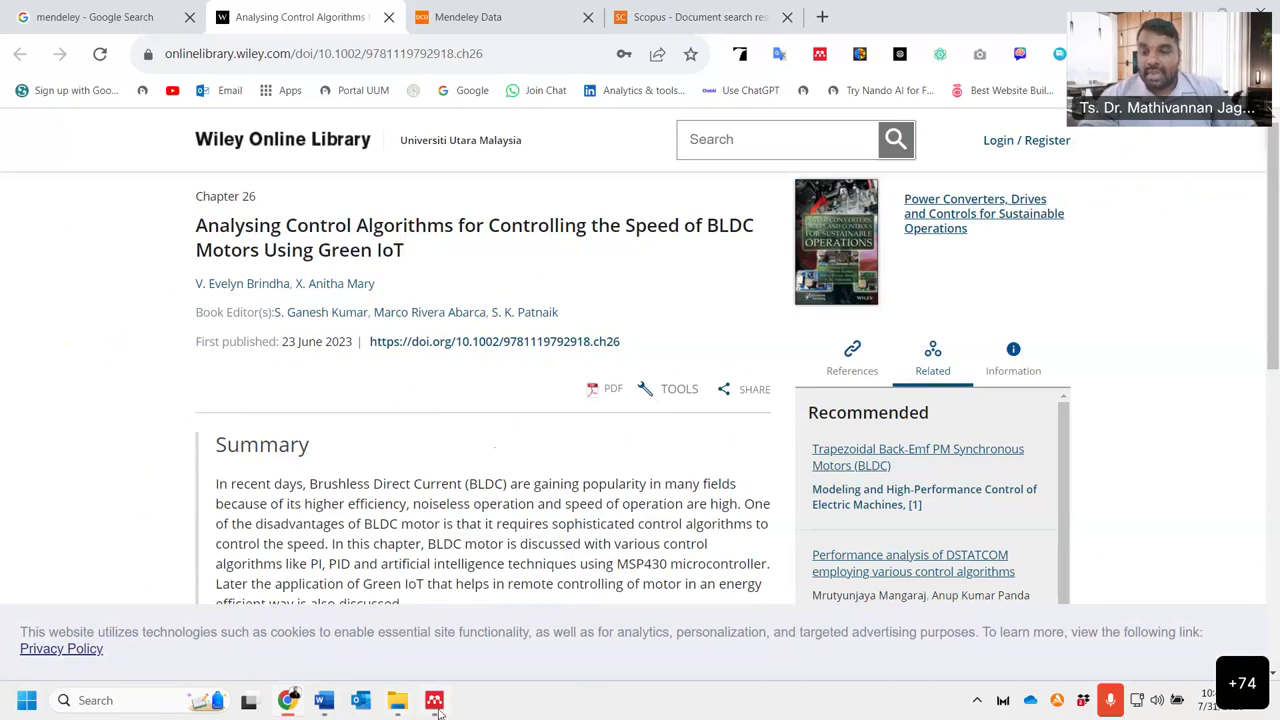
left_click(434, 700)
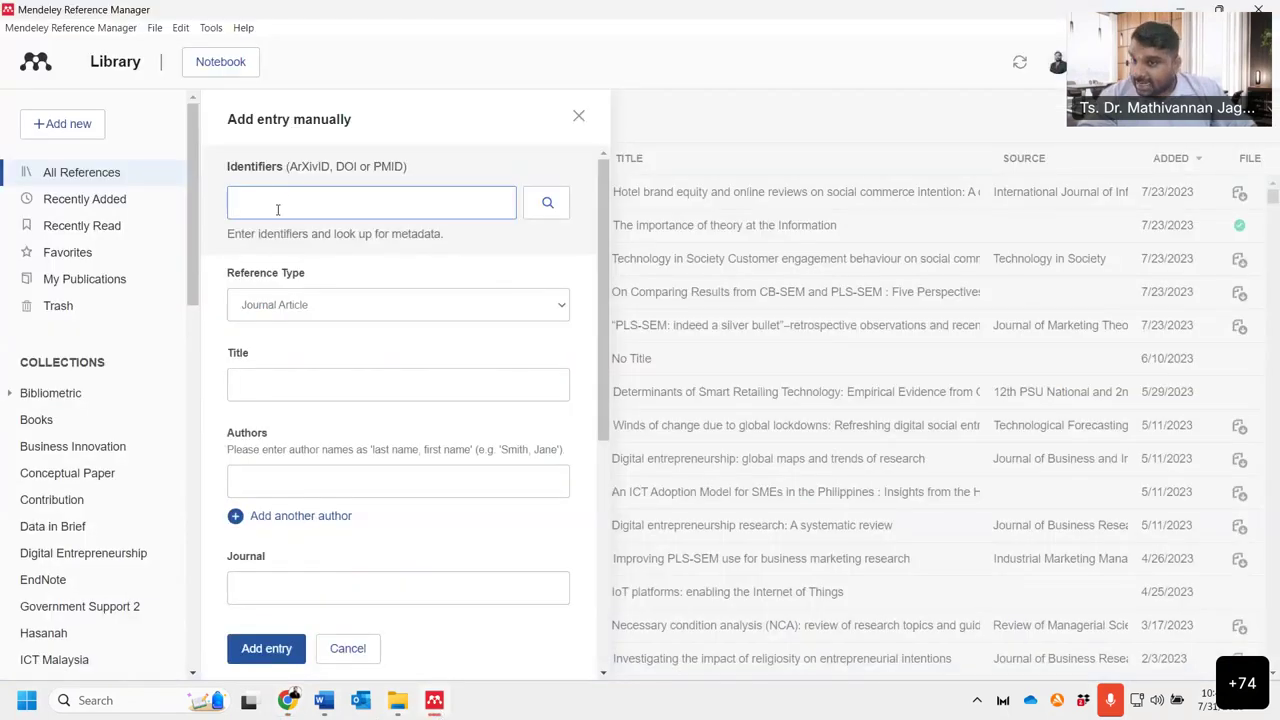
Paste the chapter's DOI into Identifiers, look up its metadata and check the filled title.
key("ctrl+v")
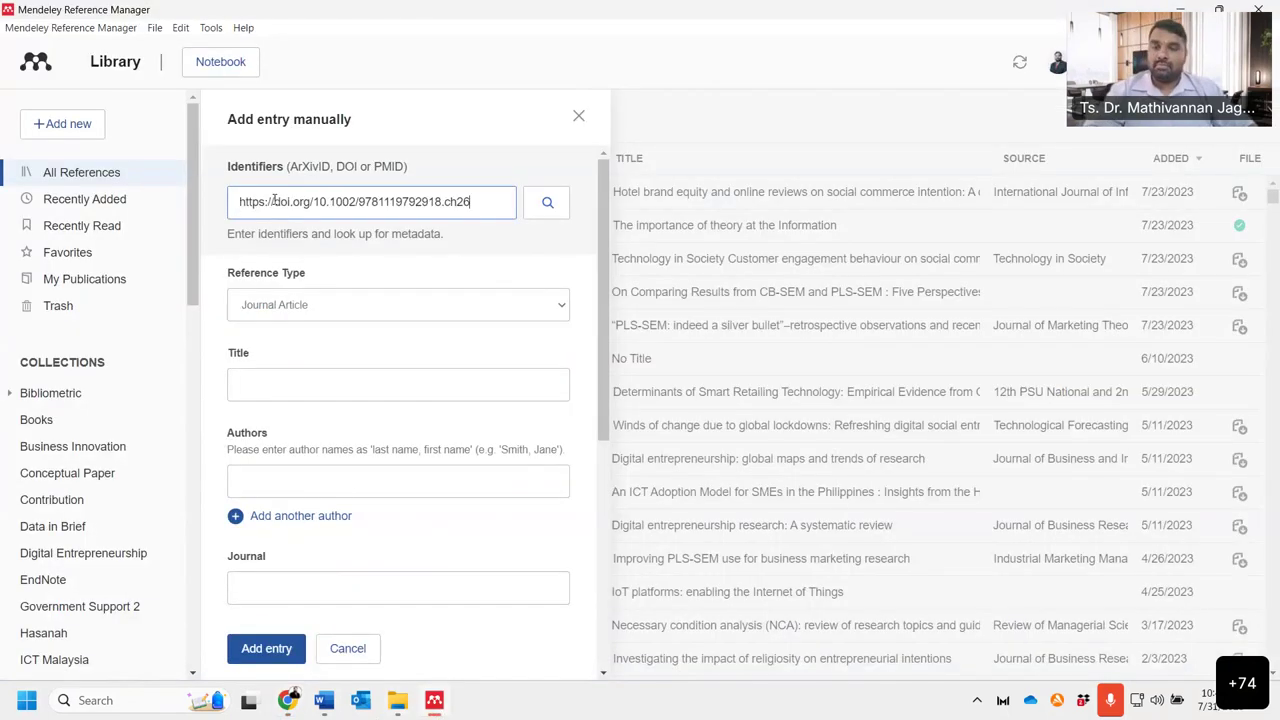
left_click(544, 205)
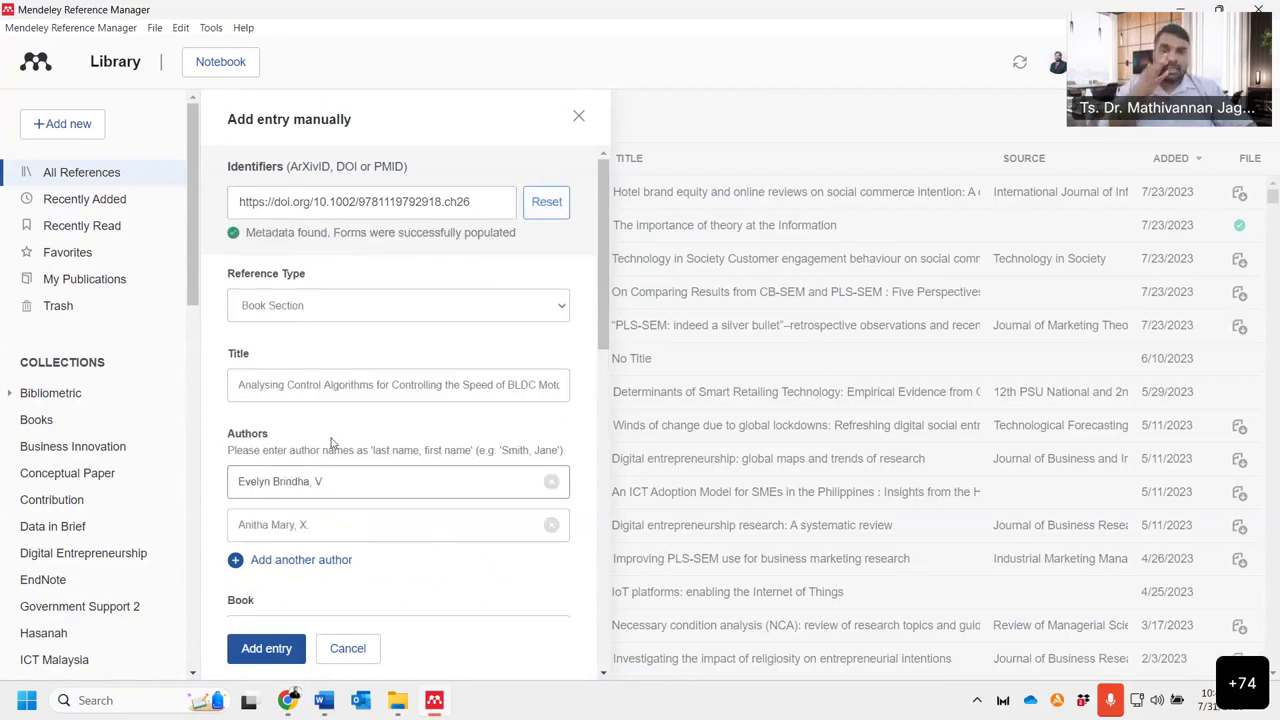
left_click(238, 385)
left_click_drag(238, 385, 586, 391)
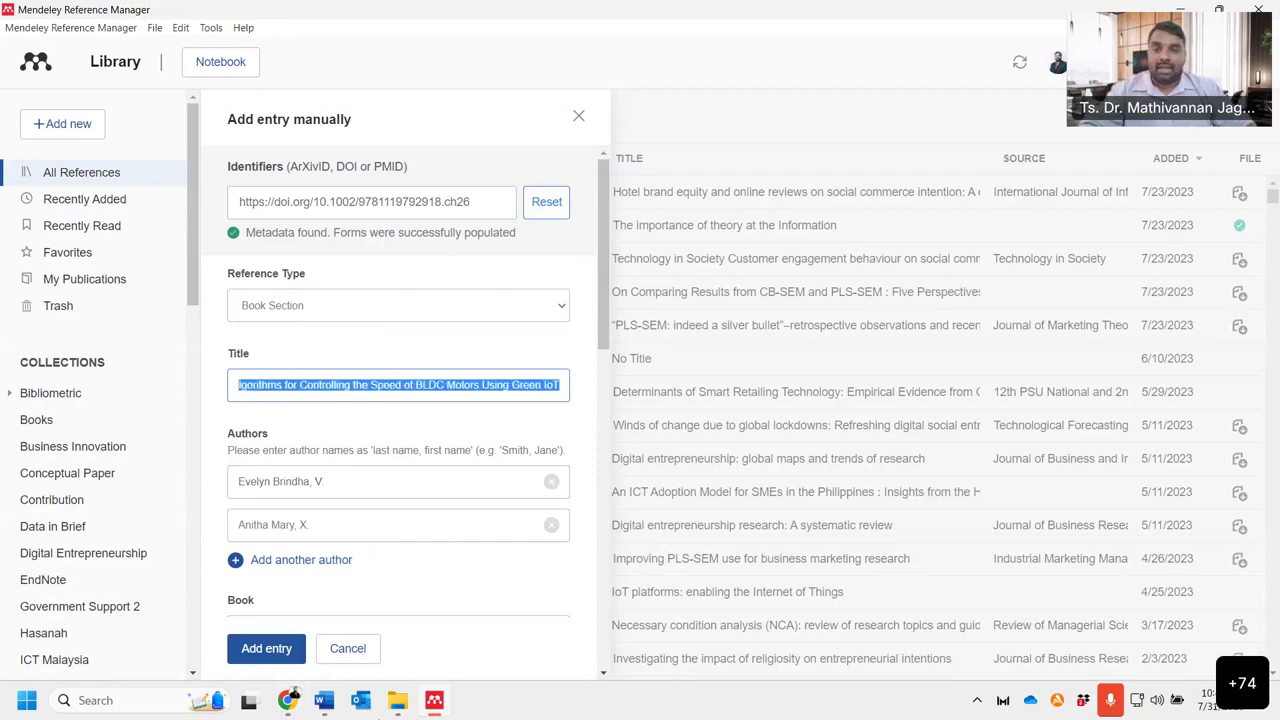
Compare the Book Section details with the Wiley page, review the fields, and add the entry.
left_click(287, 703)
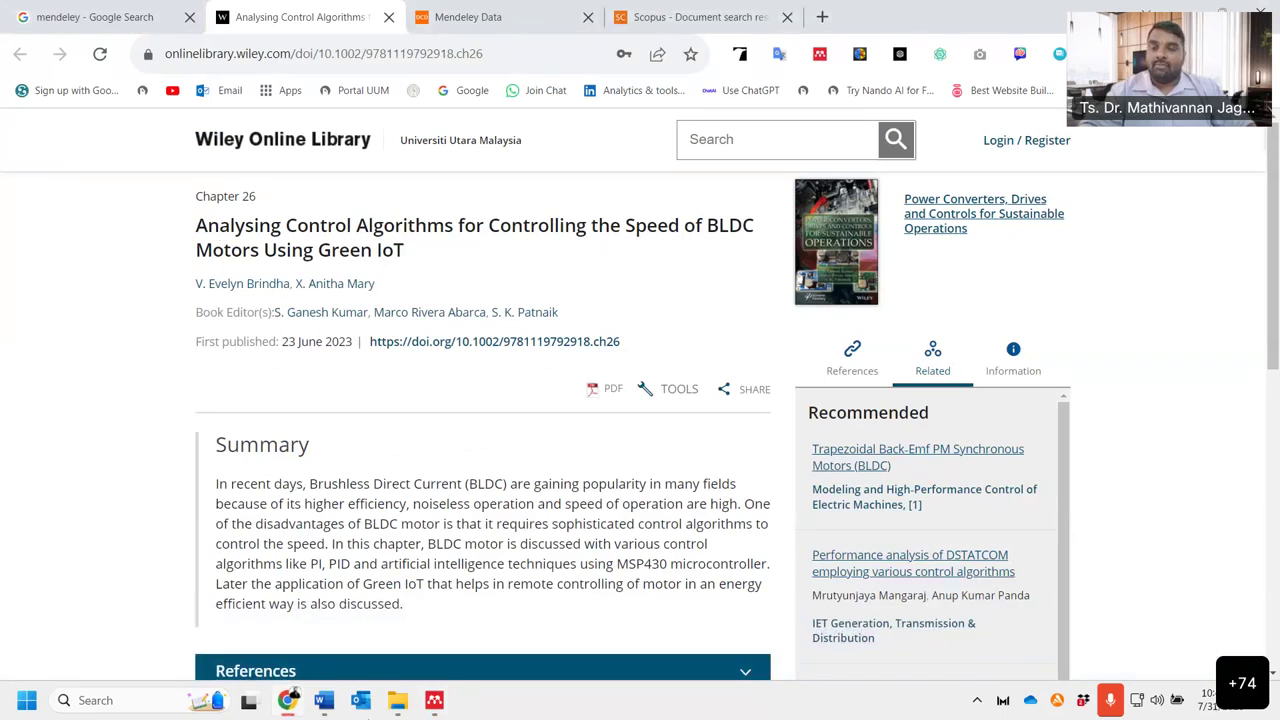
left_click(434, 700)
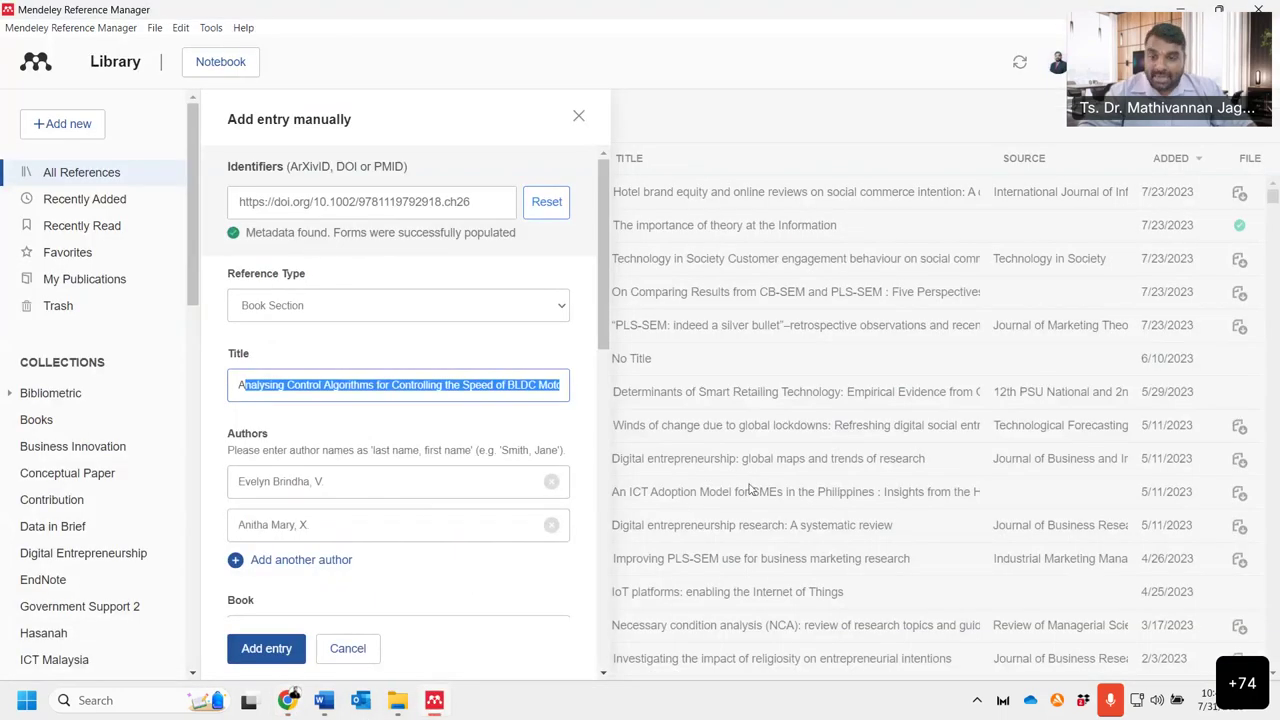
scroll(400, 476, "down", 3)
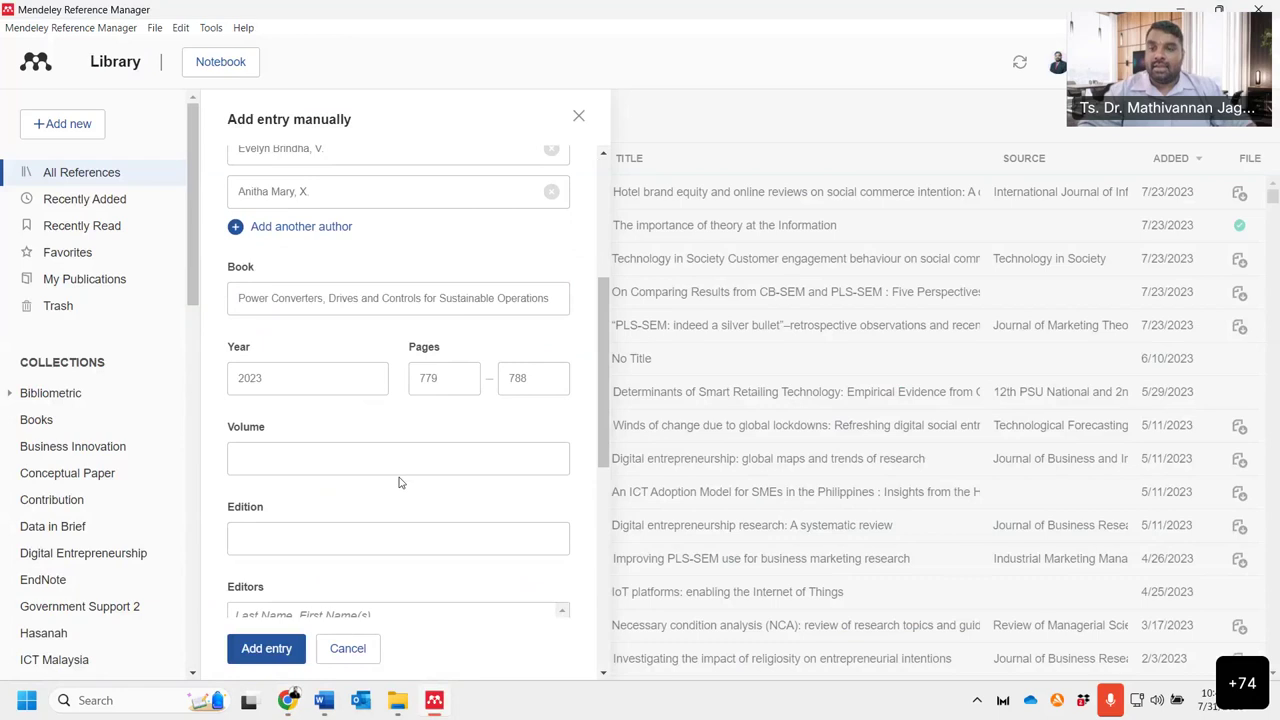
scroll(399, 482, "down", 2)
scroll(399, 483, "down", 3)
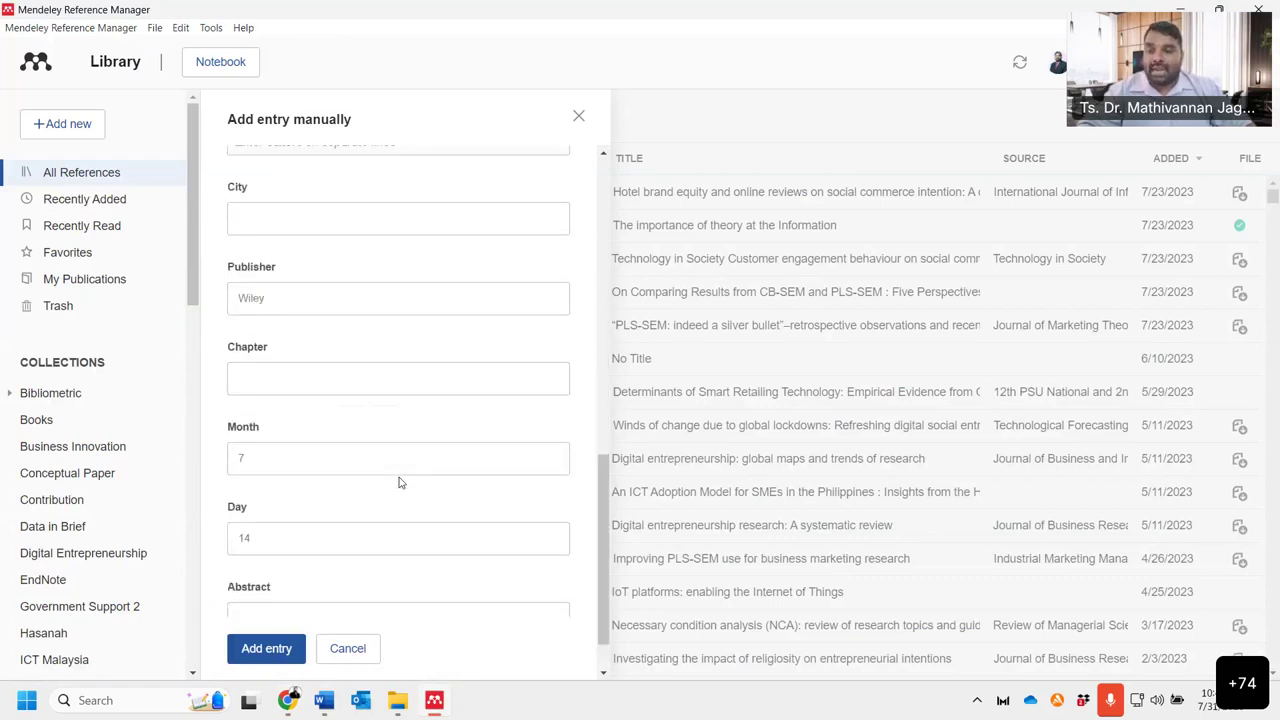
scroll(399, 483, "up", 10)
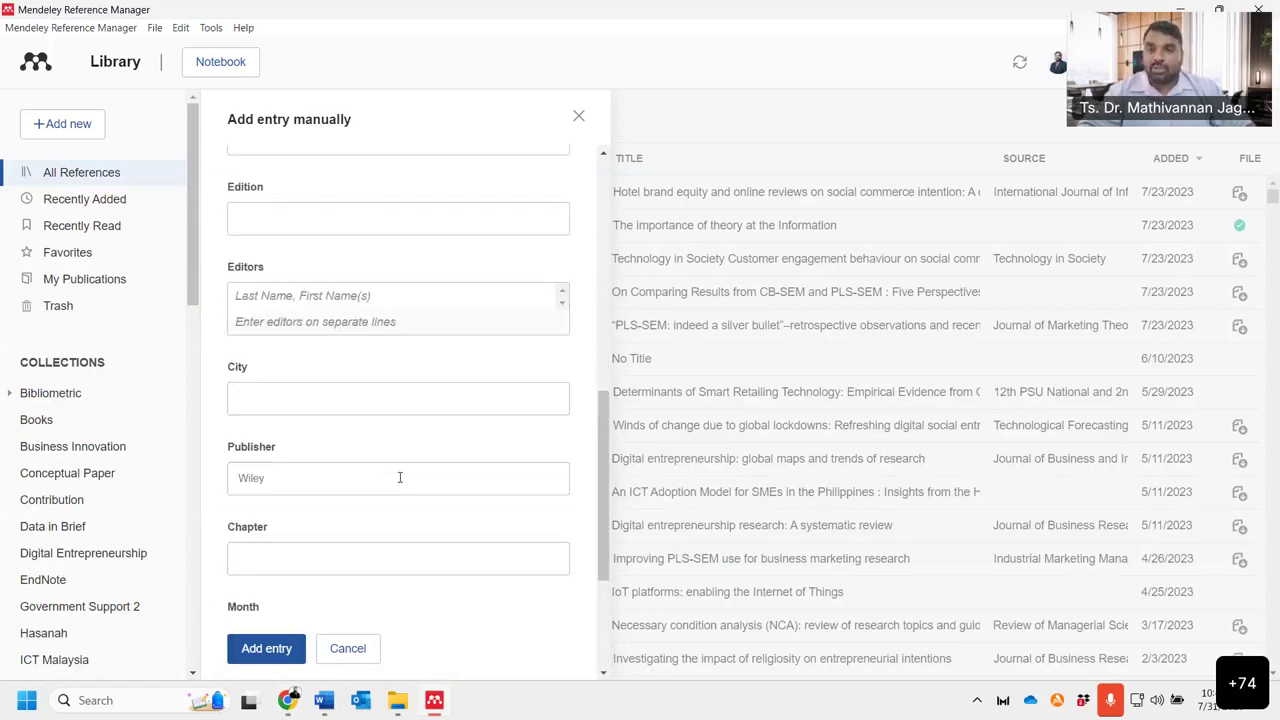
scroll(399, 478, "up", 4)
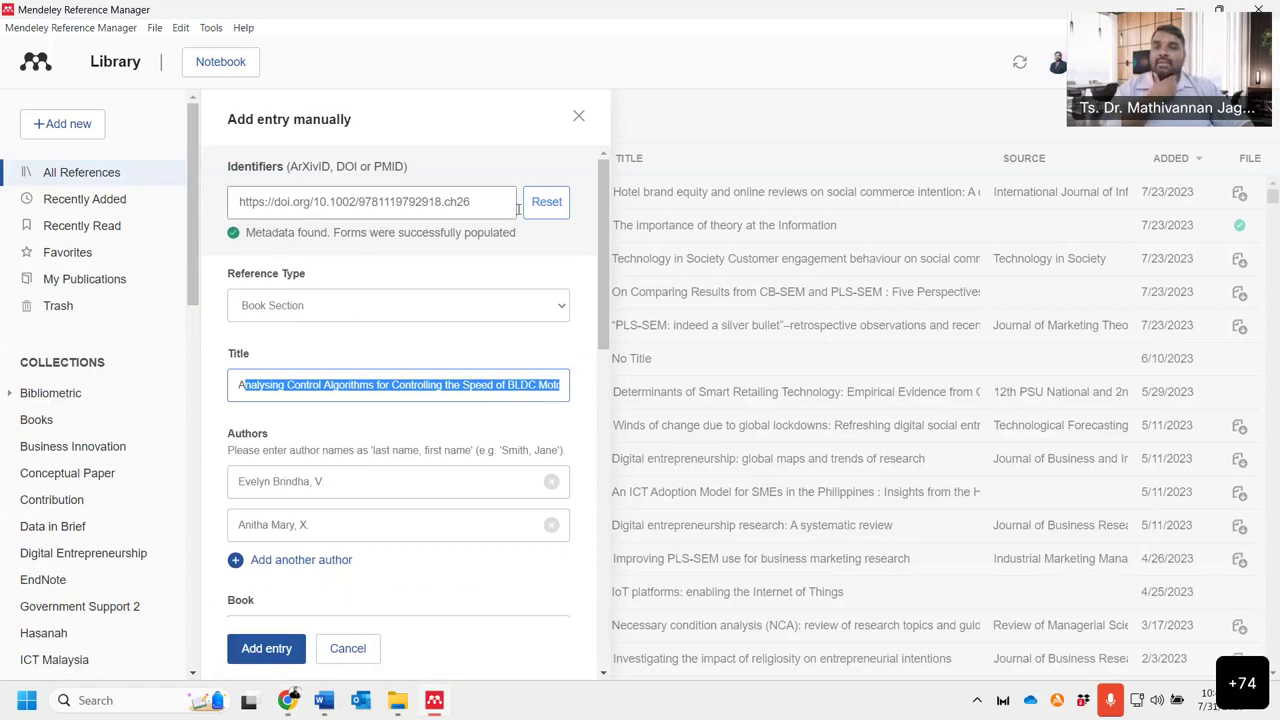
left_click(266, 648)
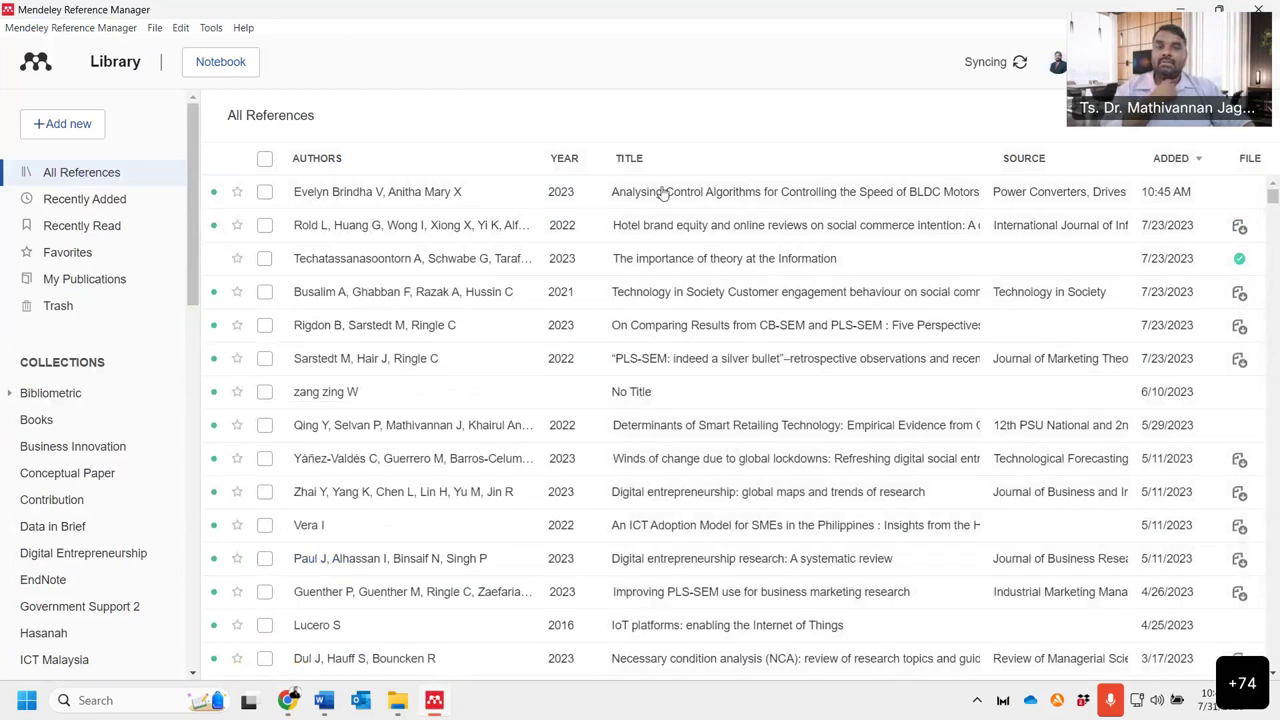
Open the new BLDC chapter's Info panel and start attaching a file via FILES.
left_click(672, 192)
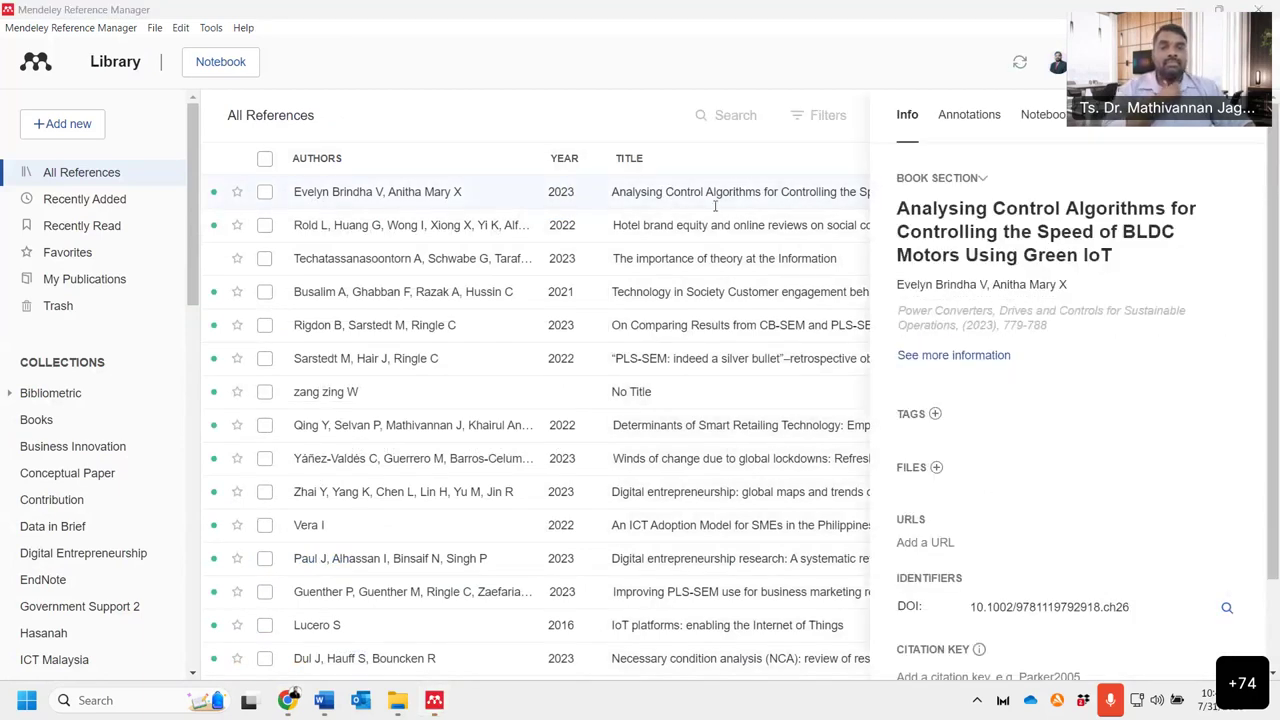
left_click(936, 468)
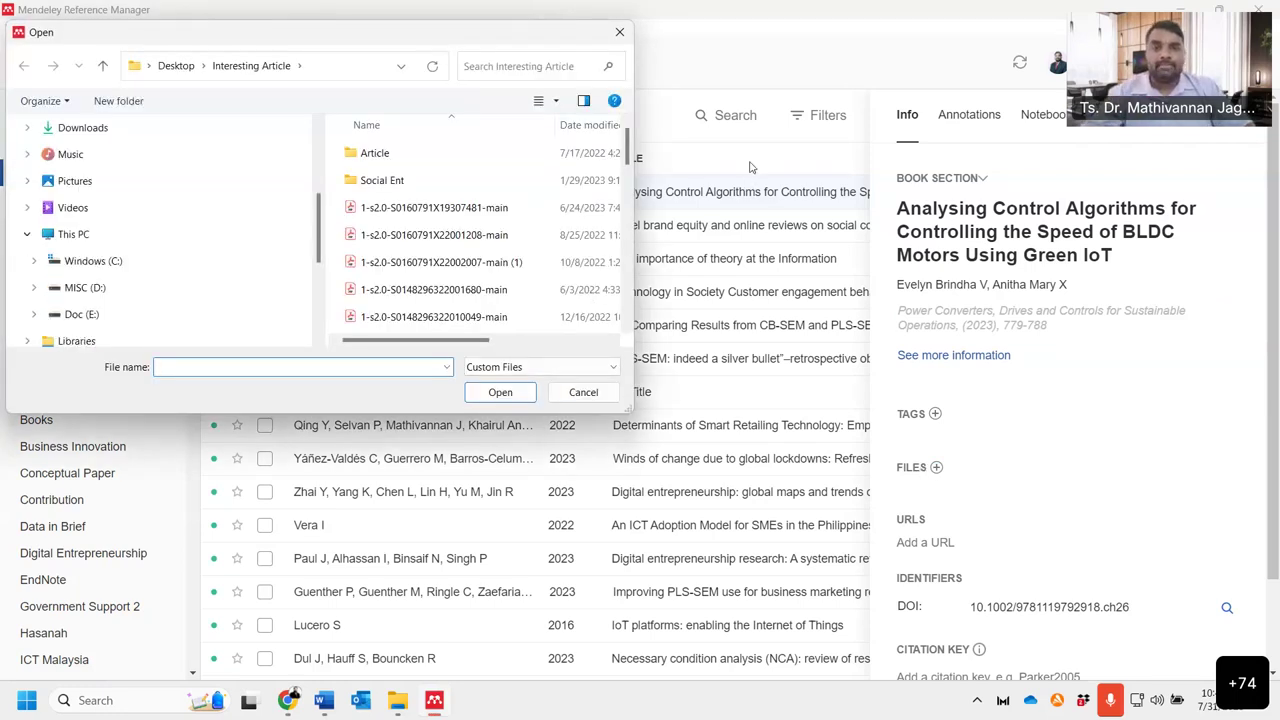
Cancel the Open dialog so no file is attached to the chapter.
left_click(880, 450)
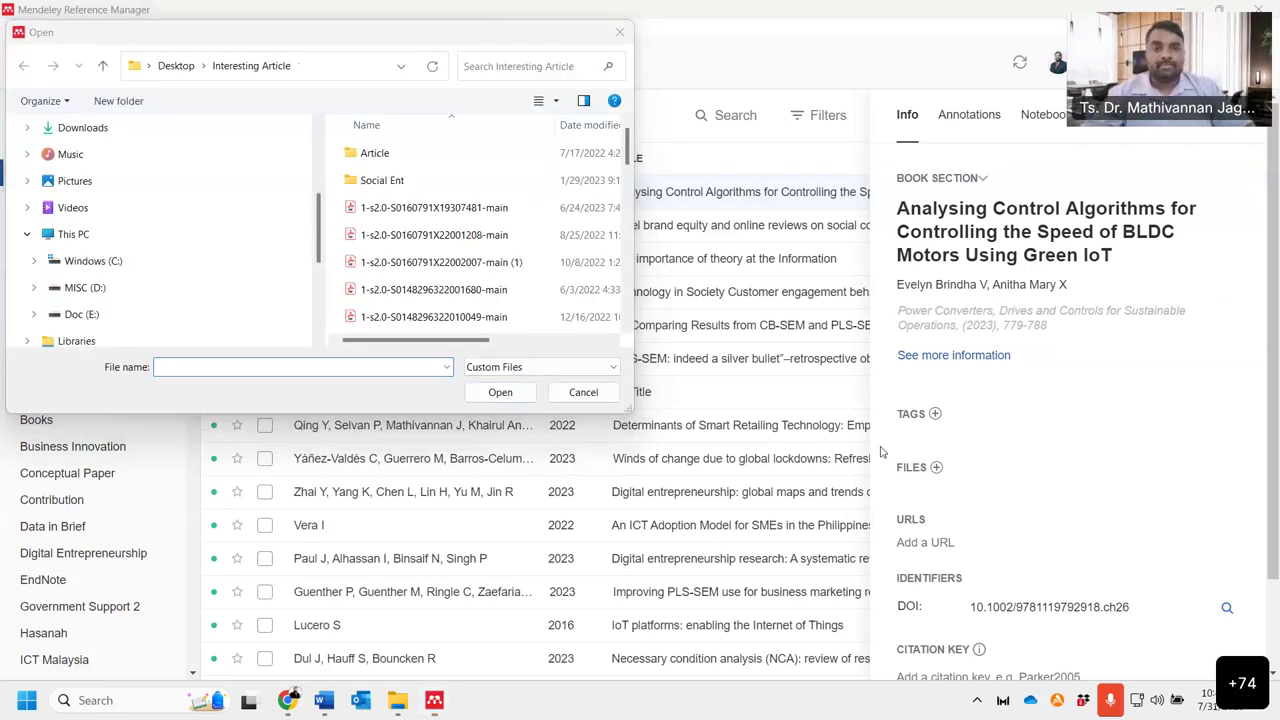
left_click(936, 468)
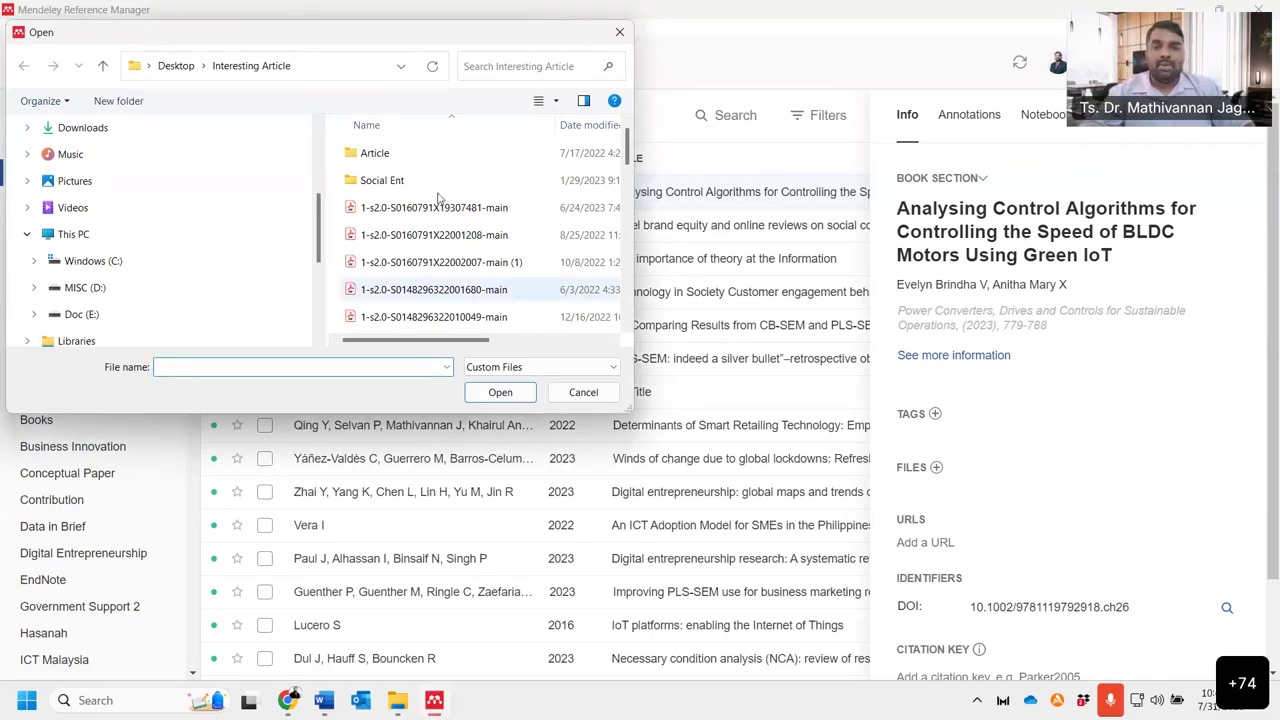
left_click(584, 392)
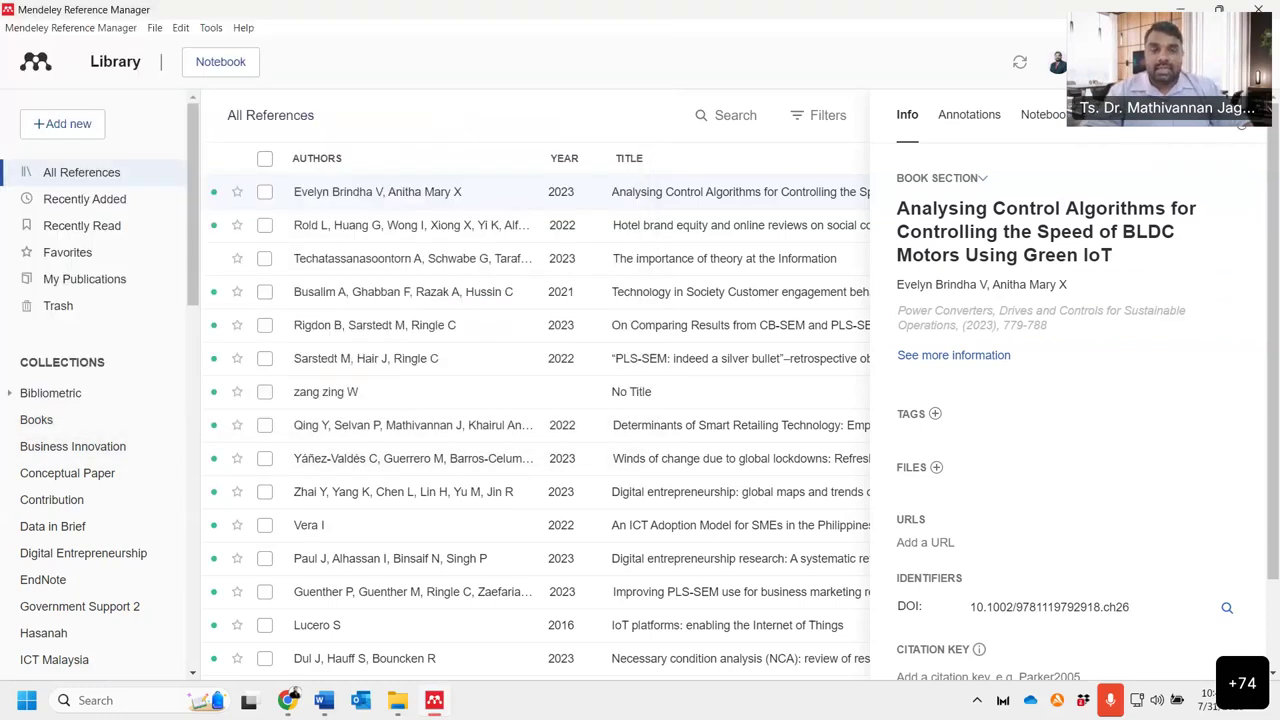
Close the chapter's details panel, then open and dismiss the Add new menu.
left_click(1245, 118)
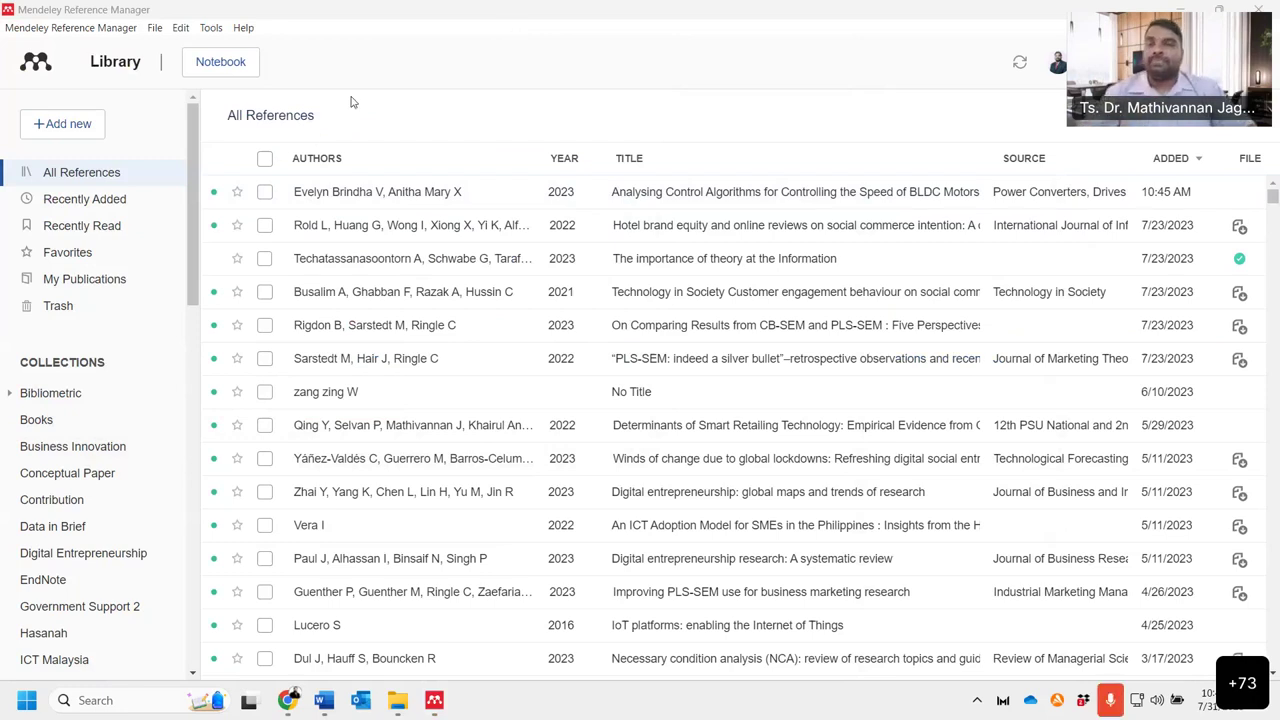
left_click(80, 125)
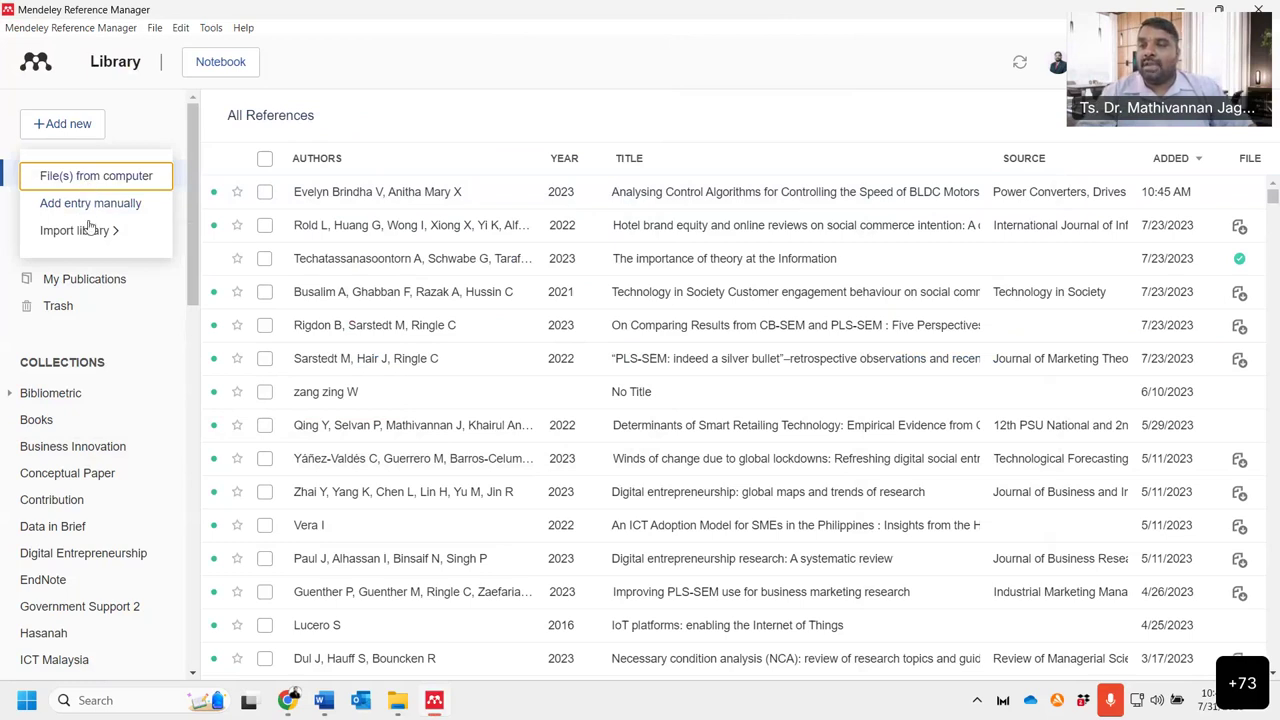
left_click(627, 74)
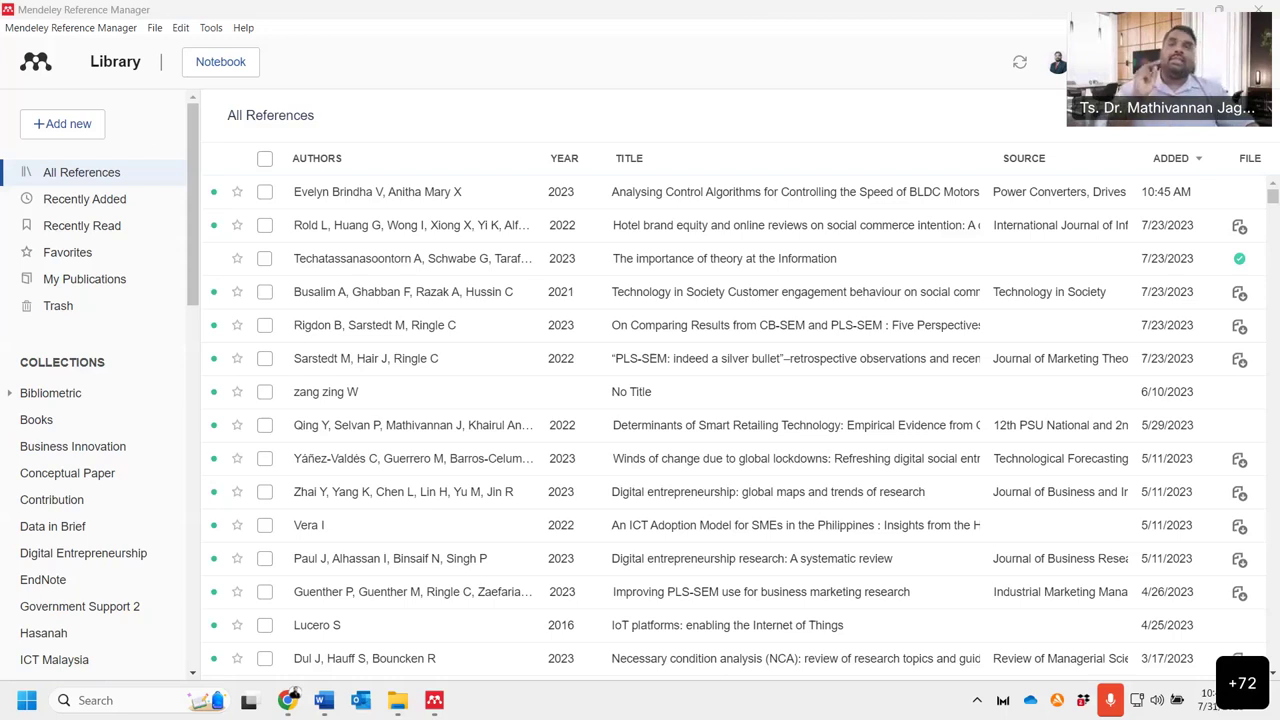
Glance at the Tools menu, then open the Analysing Control Algorithms chapter's Info details.
left_click(211, 28)
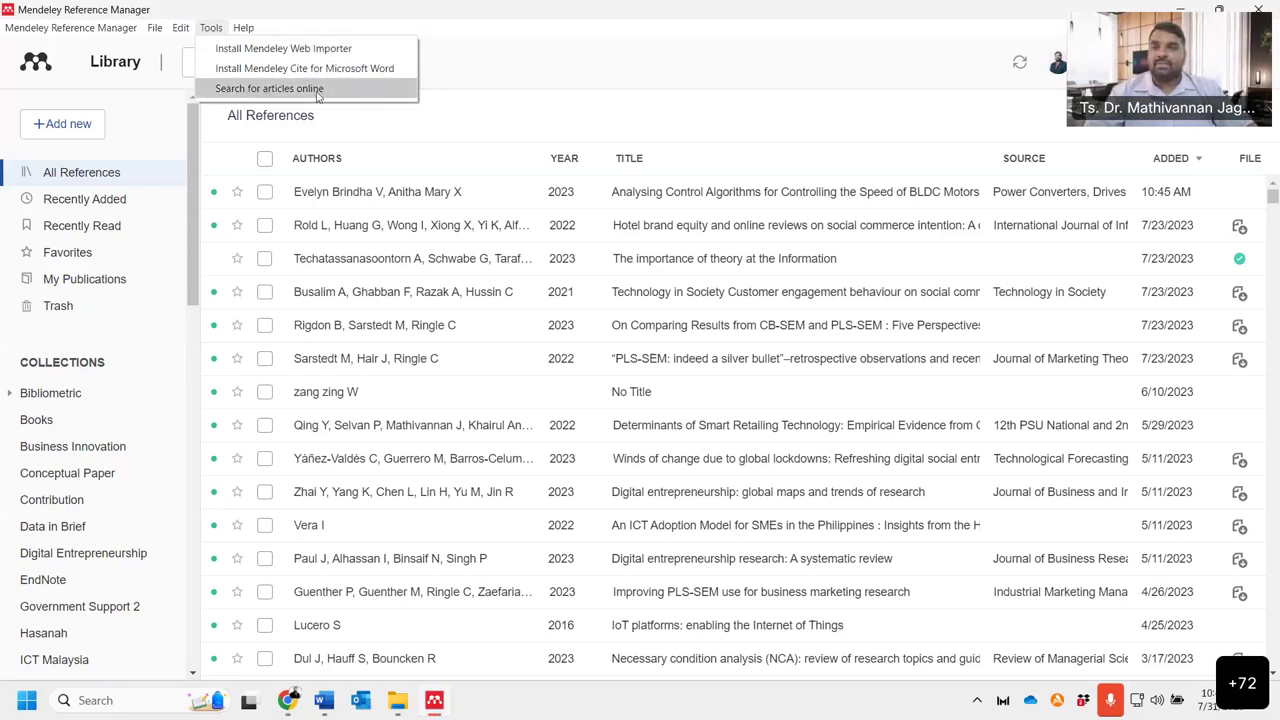
left_click(541, 100)
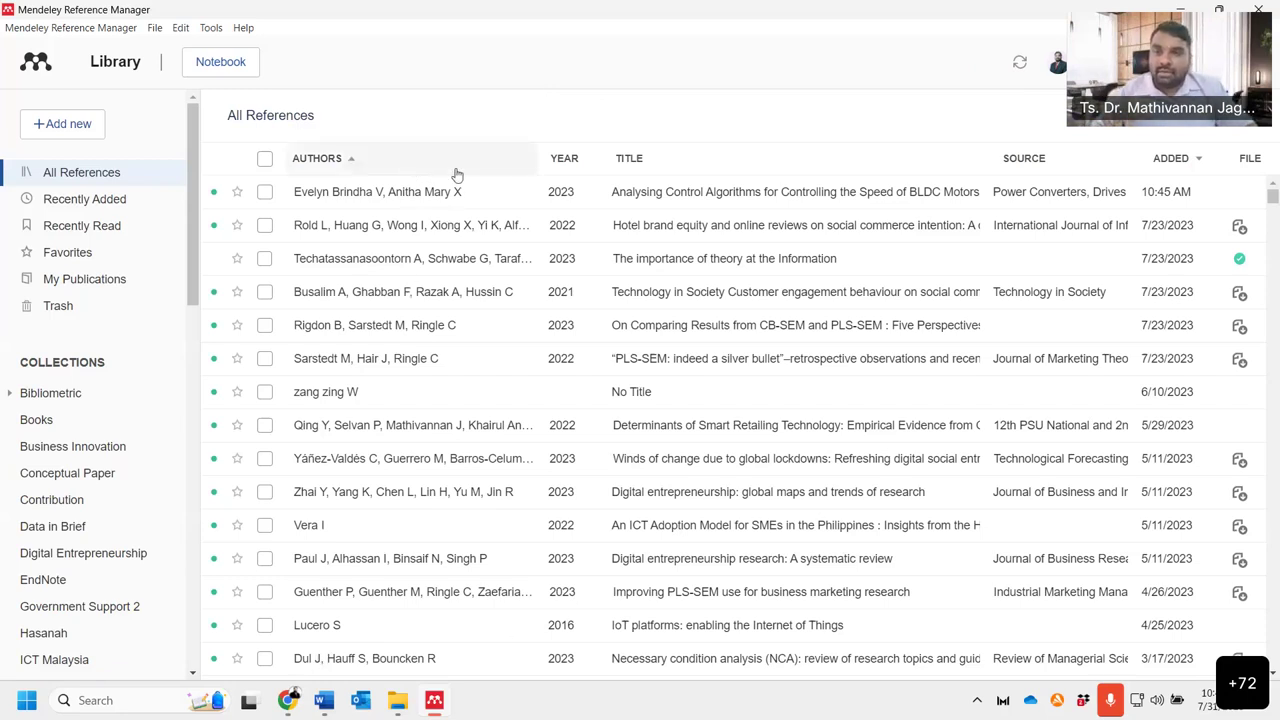
left_click(665, 196)
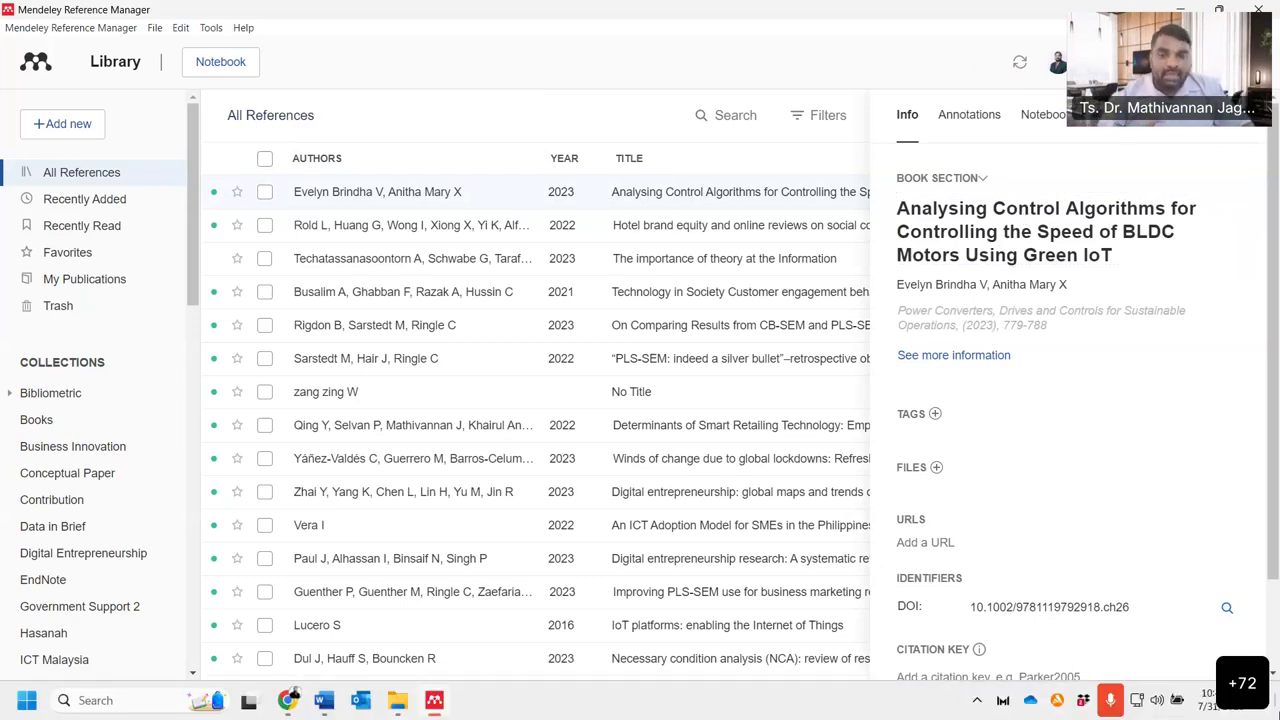
Launch Mendeley Desktop from the desktop and move its sign-in window up and right.
key("super+d")
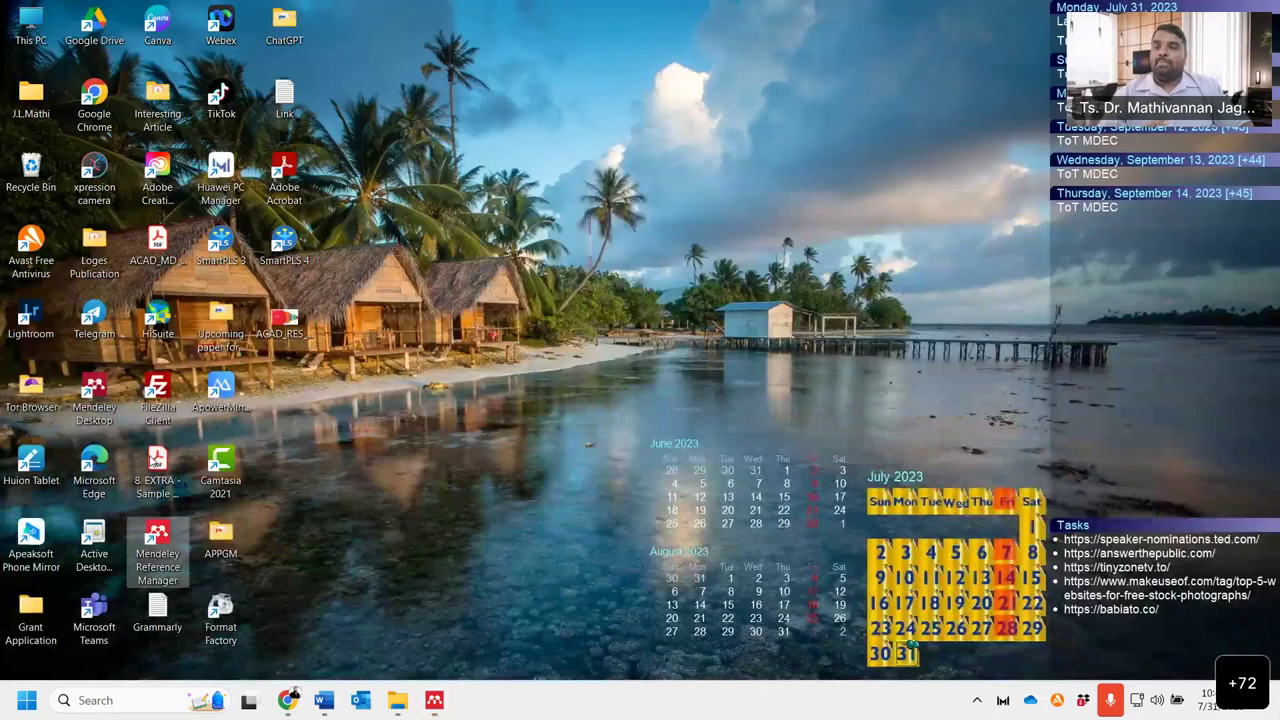
double_click(107, 425)
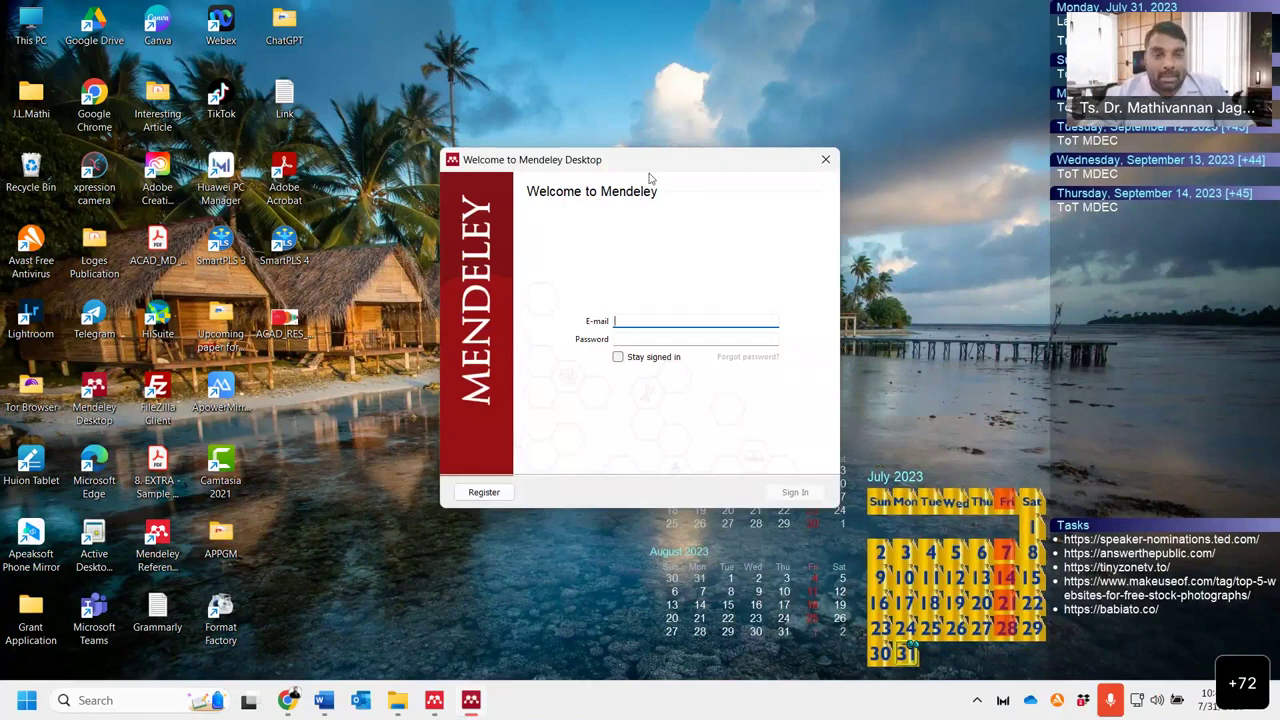
left_click_drag(650, 165, 858, 64)
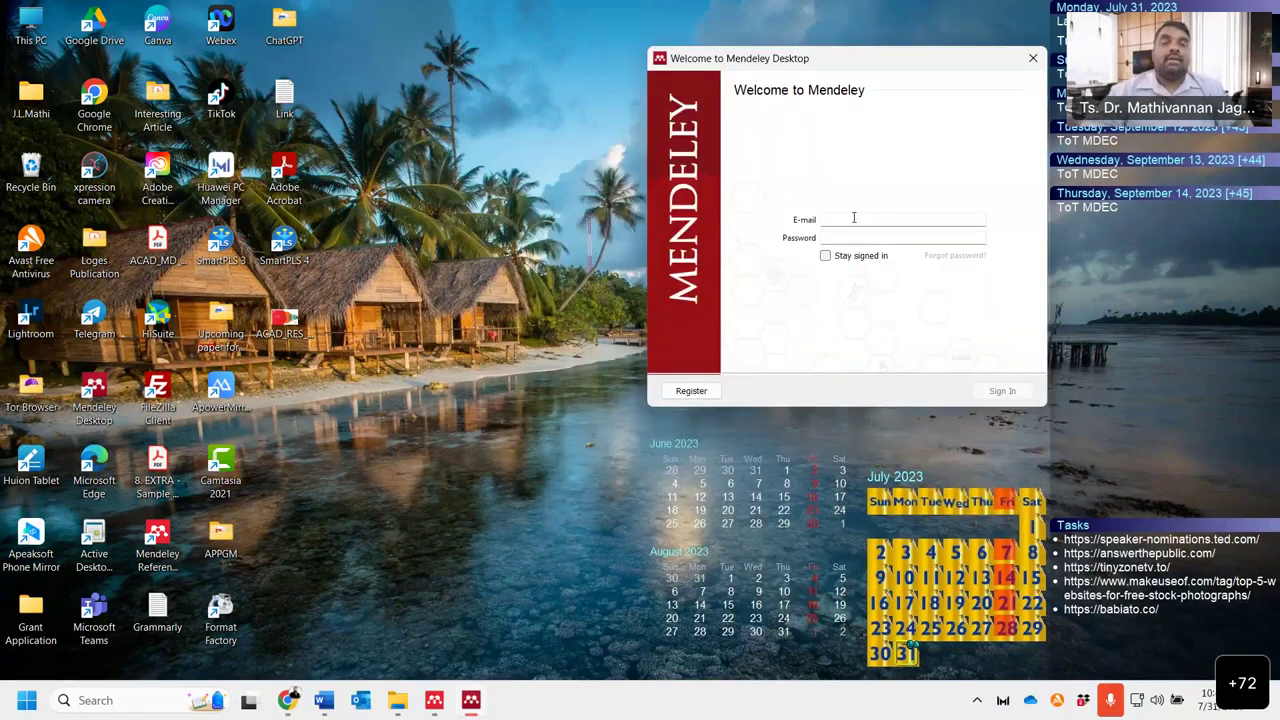
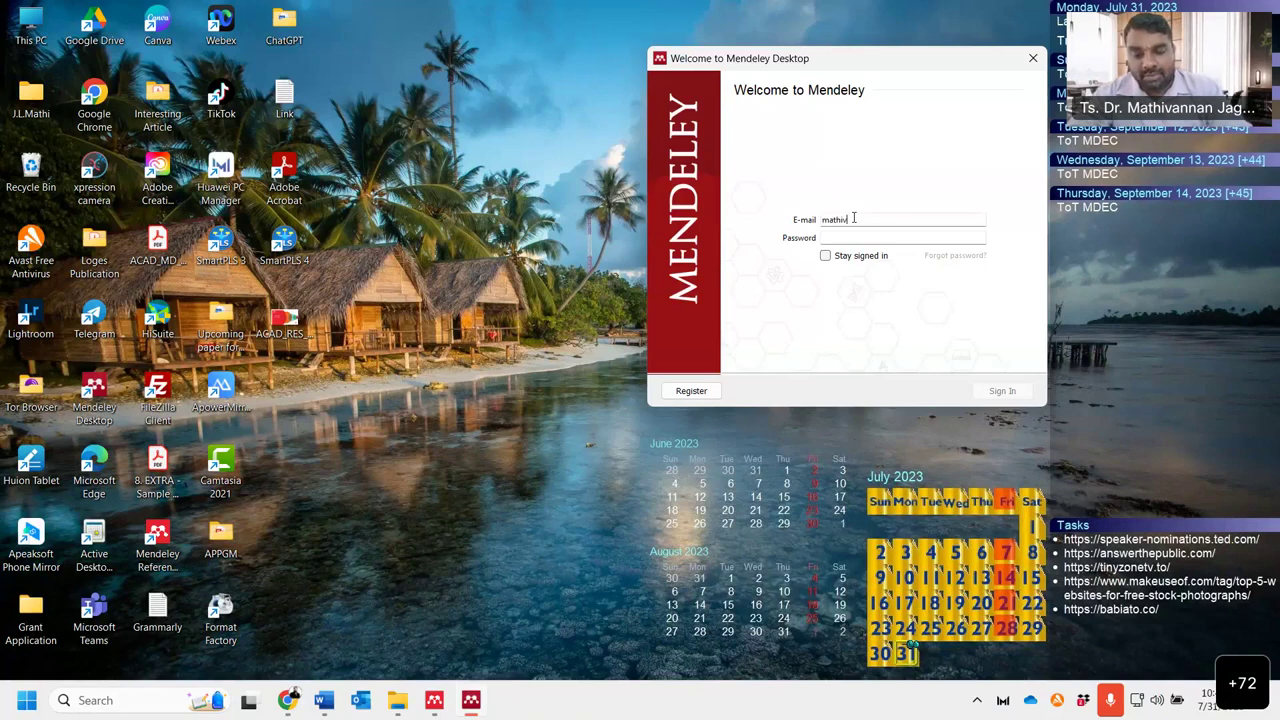
Sign in with the account e-mail and password, ticking Stay signed in.
key("Tab")
type("****")
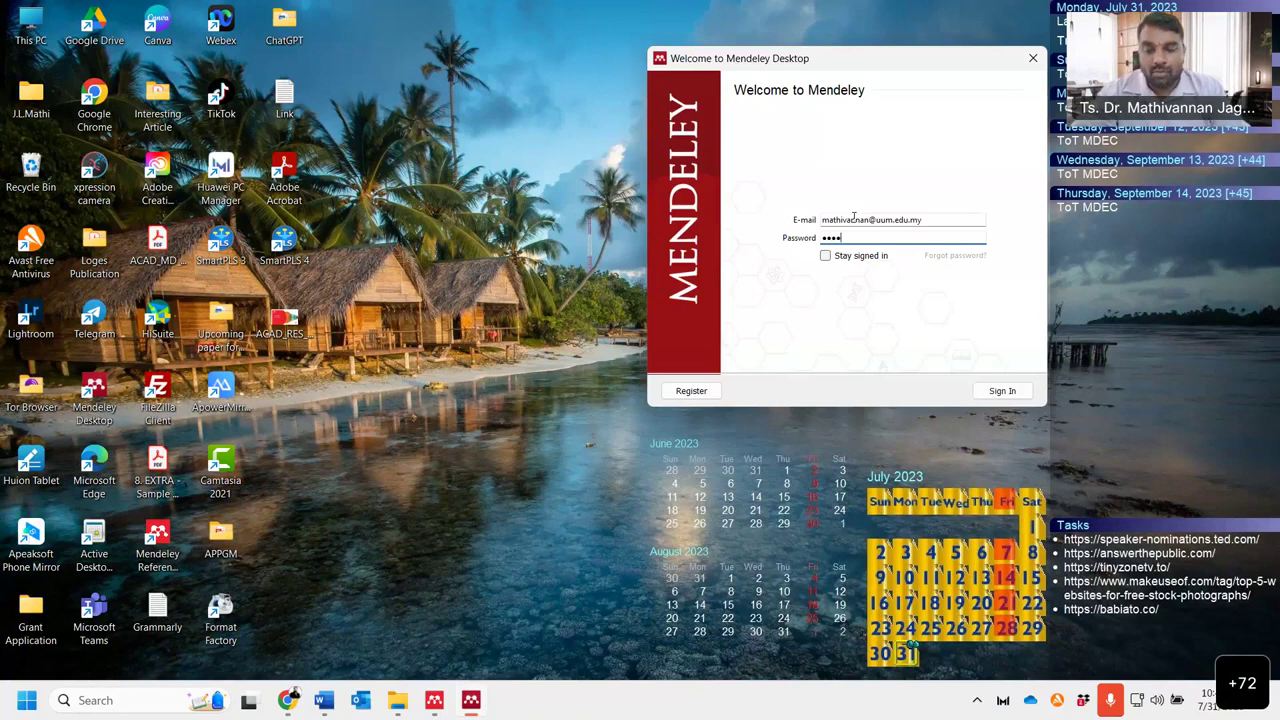
type("****")
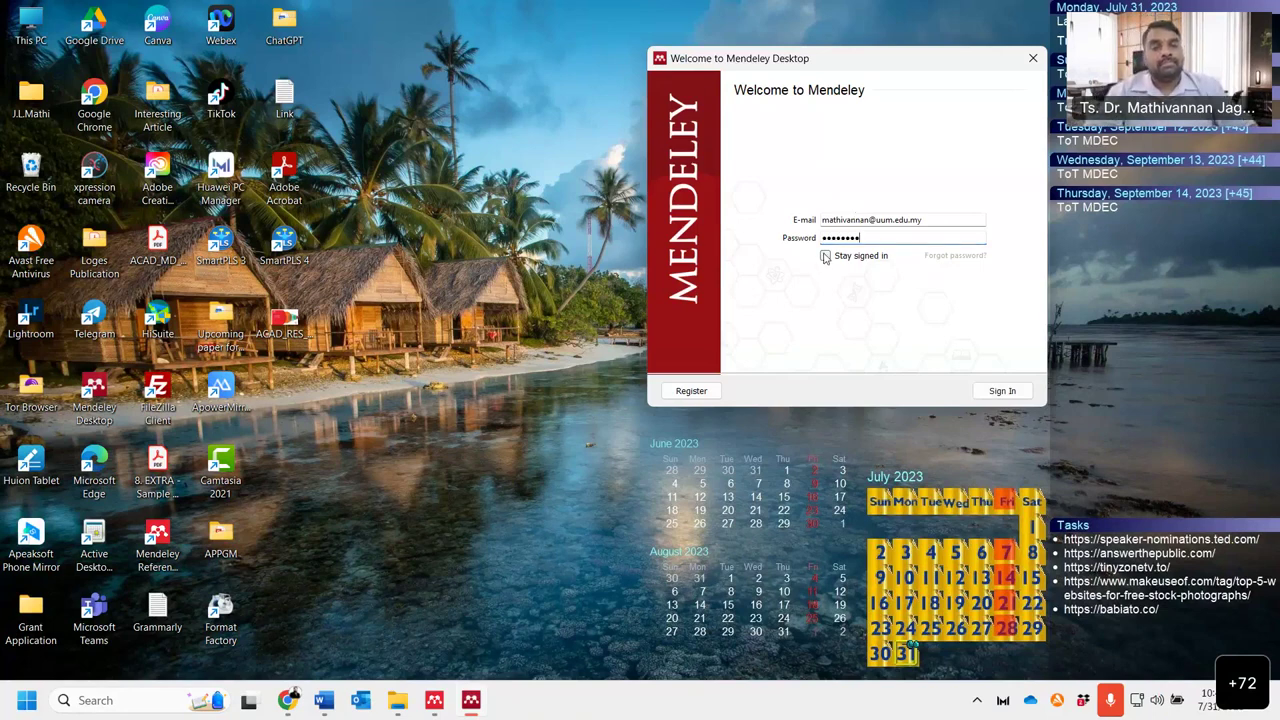
left_click(825, 257)
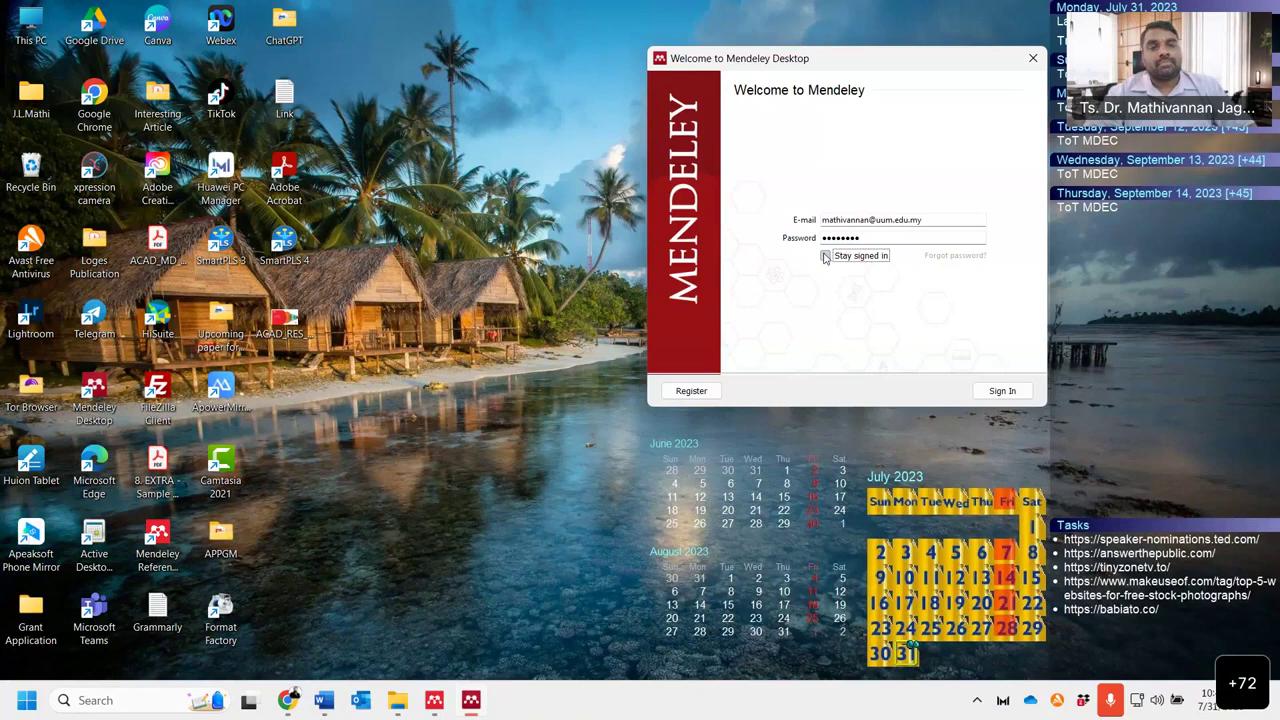
left_click(1004, 390)
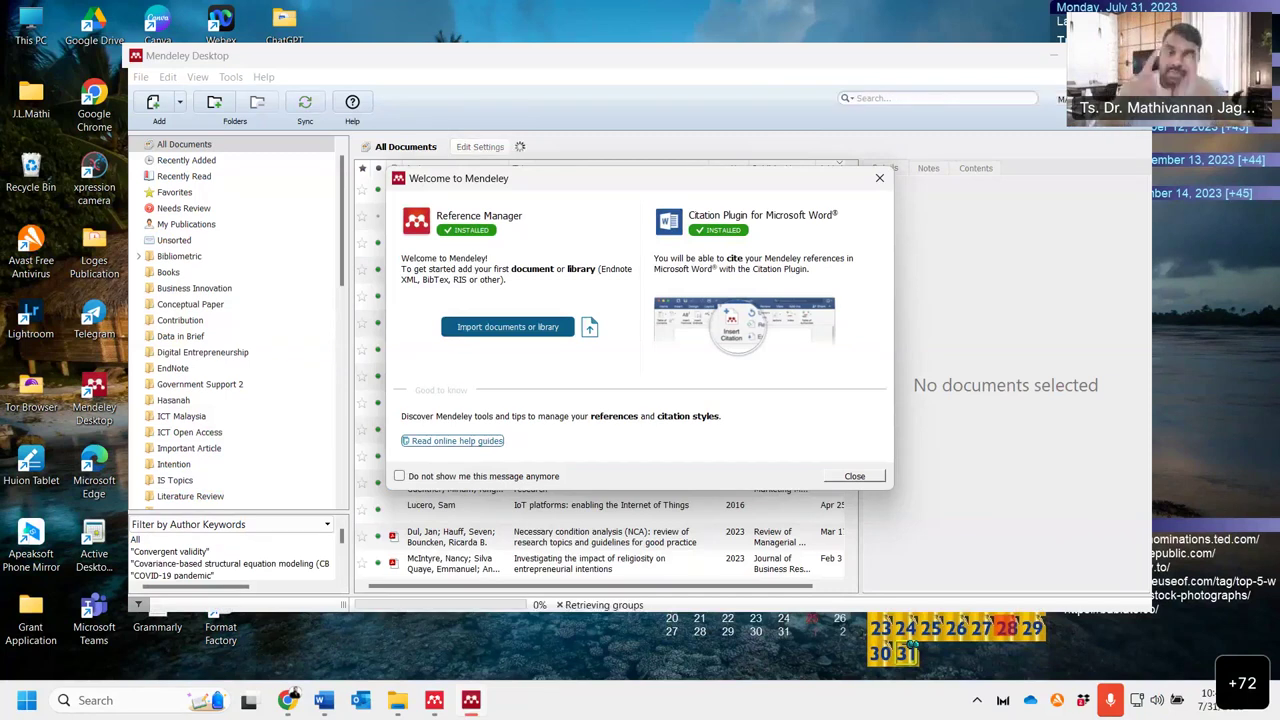
Close the Welcome dialog, maximize the window and view the first document's details.
left_click(879, 178)
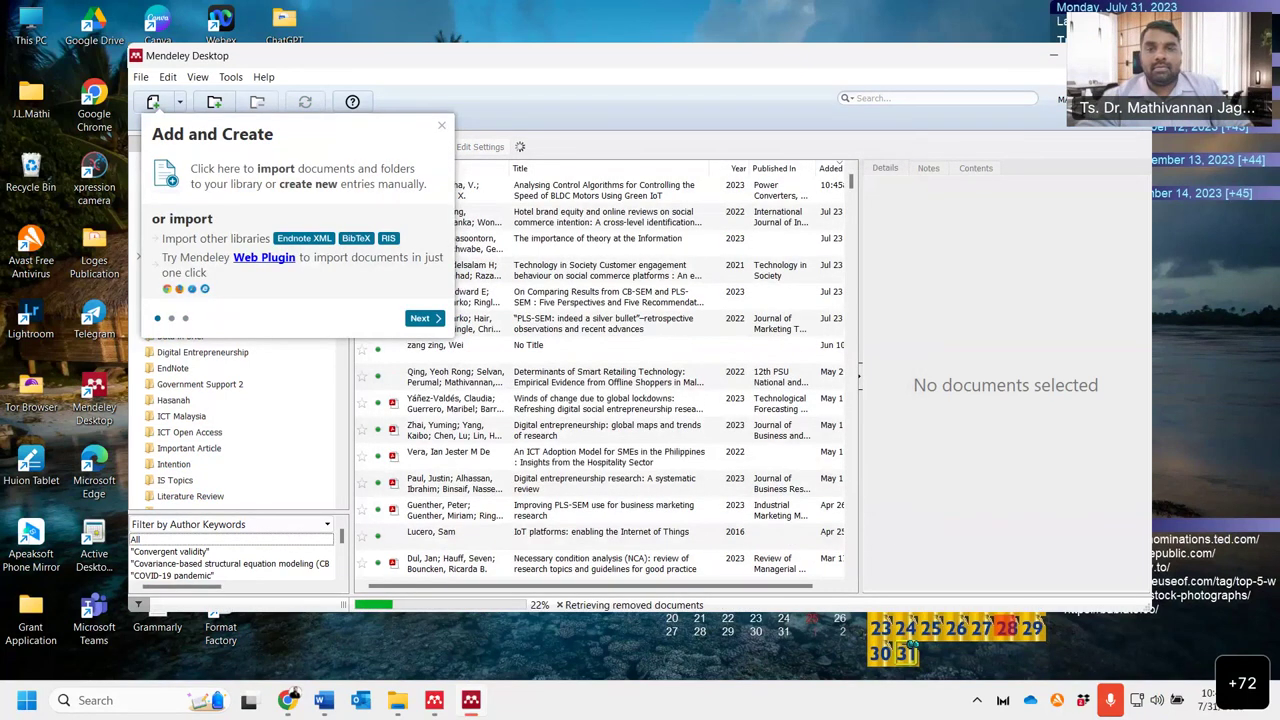
double_click(1009, 55)
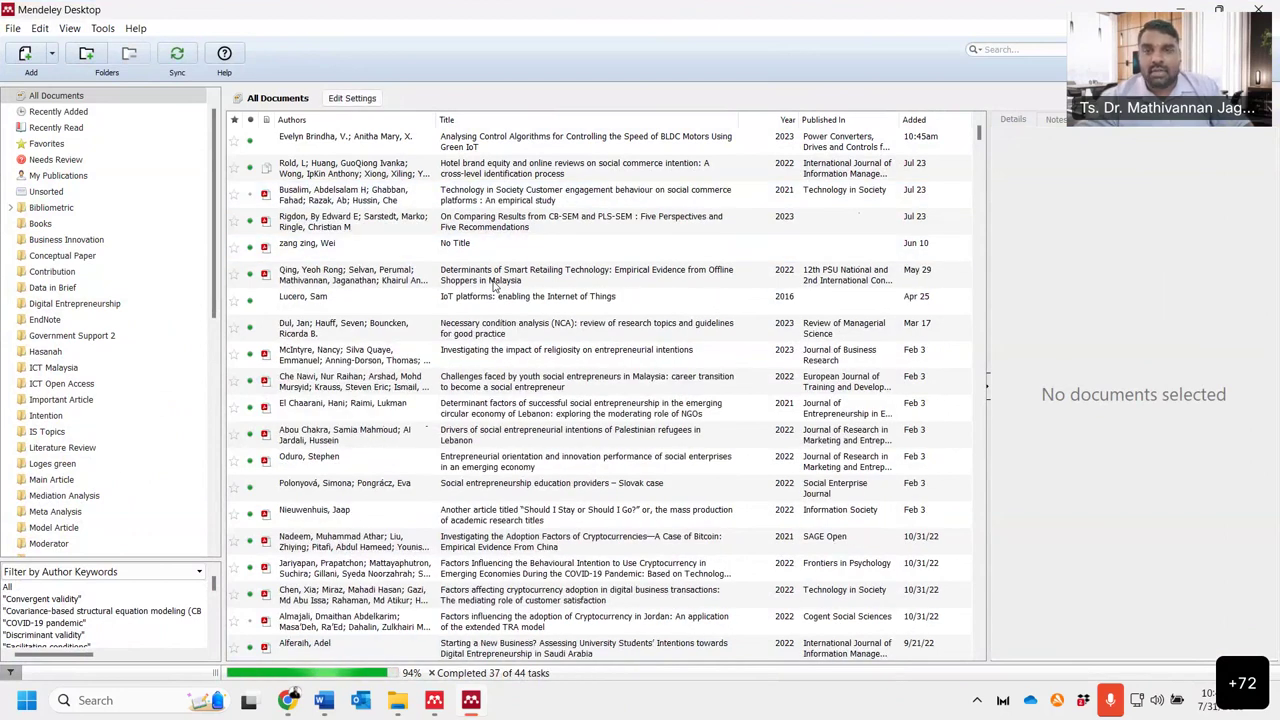
left_click(522, 140)
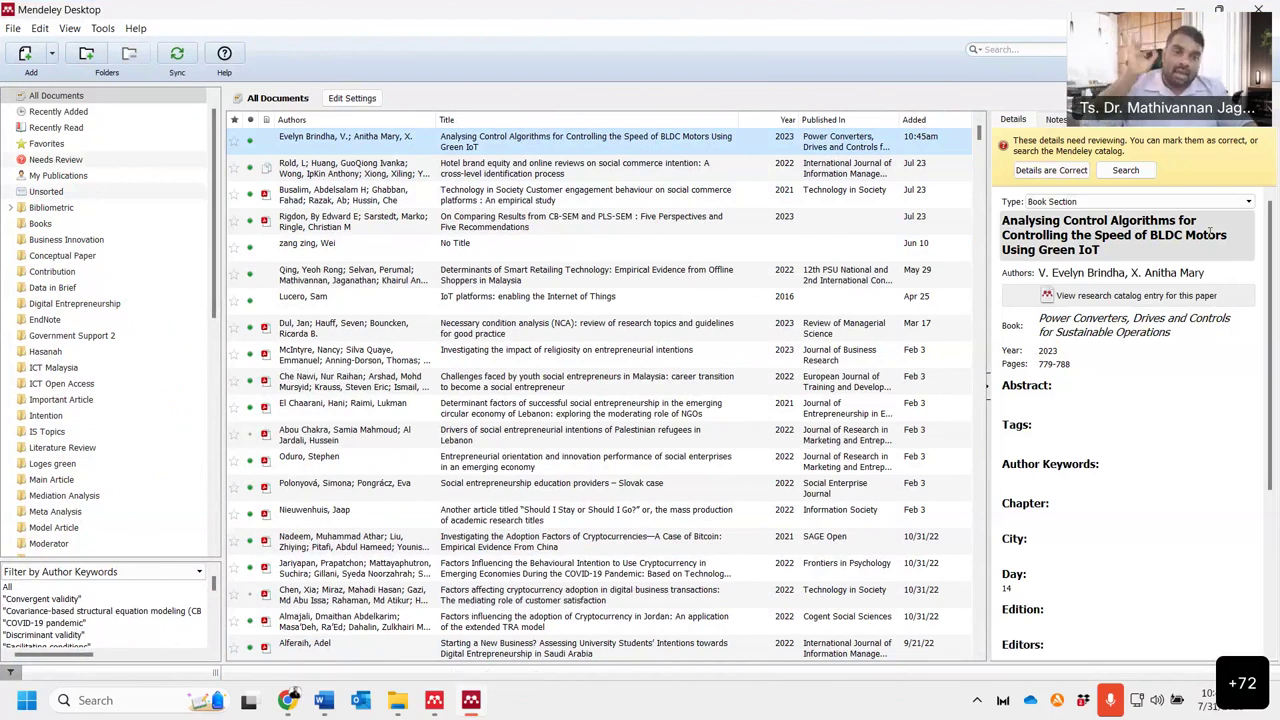
left_click(1051, 170)
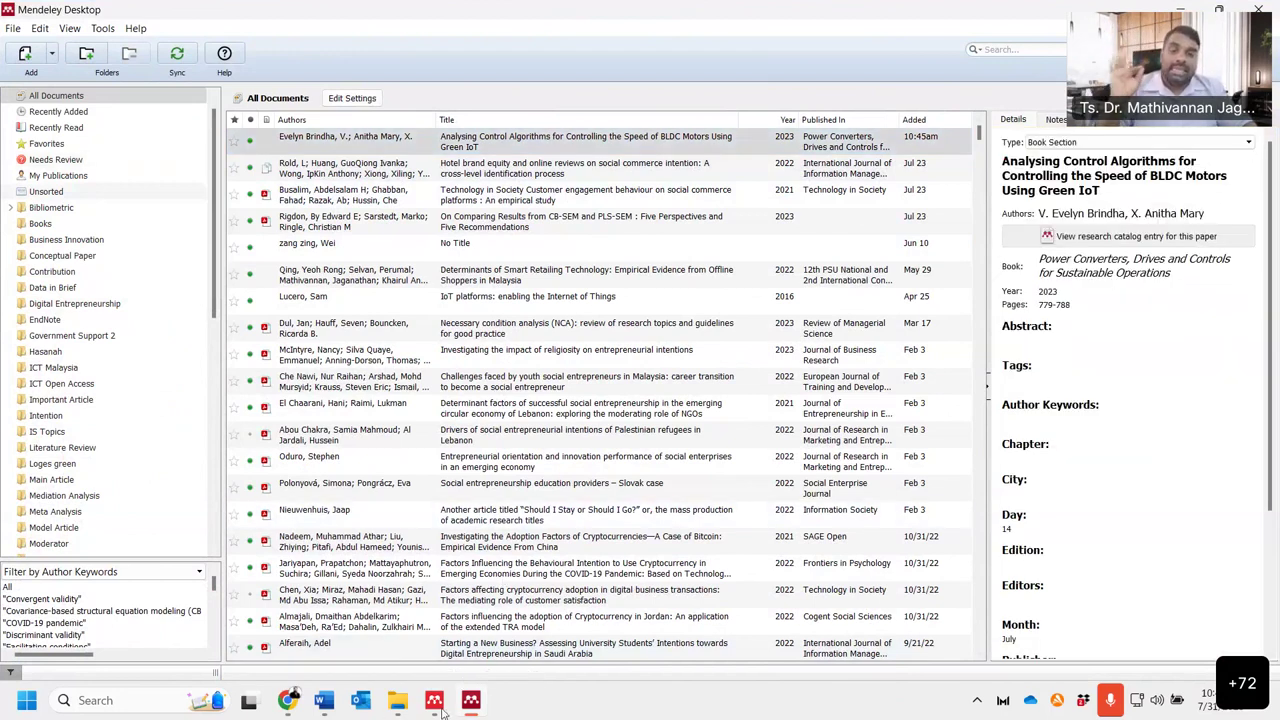
Switch to Mendeley Reference Manager and back to Mendeley Desktop.
mouse_move(437, 712)
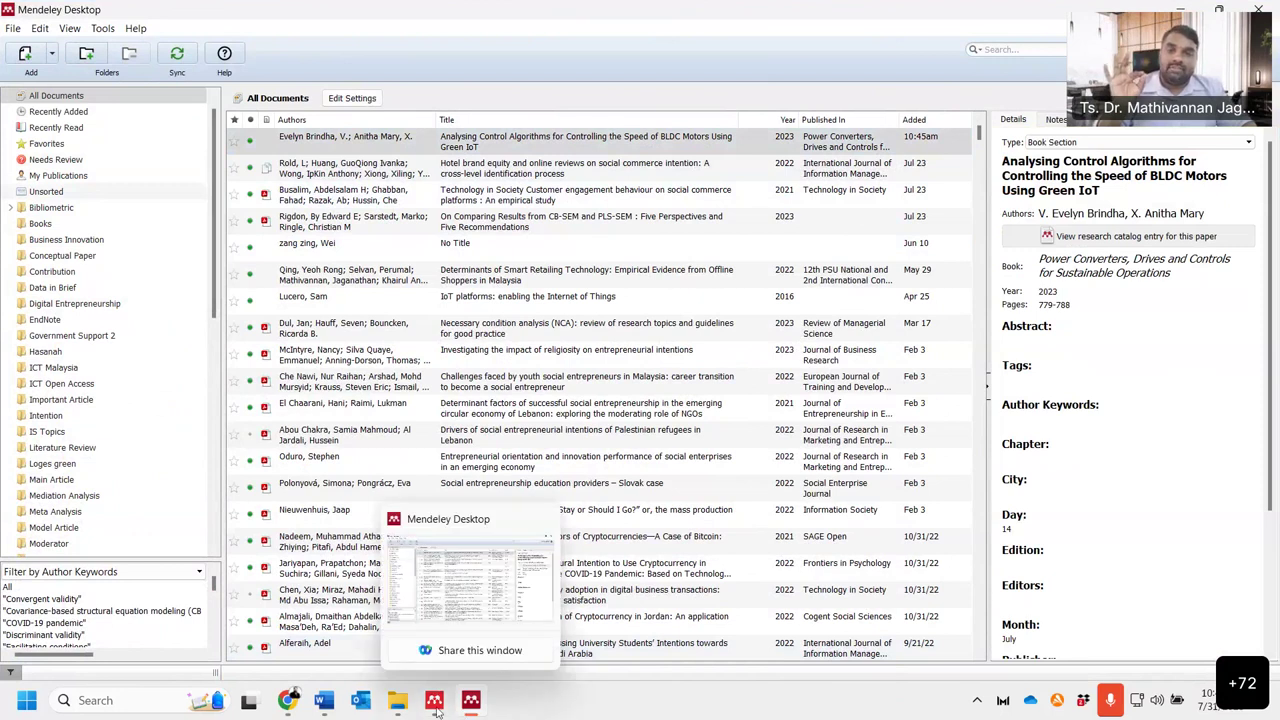
left_click(437, 712)
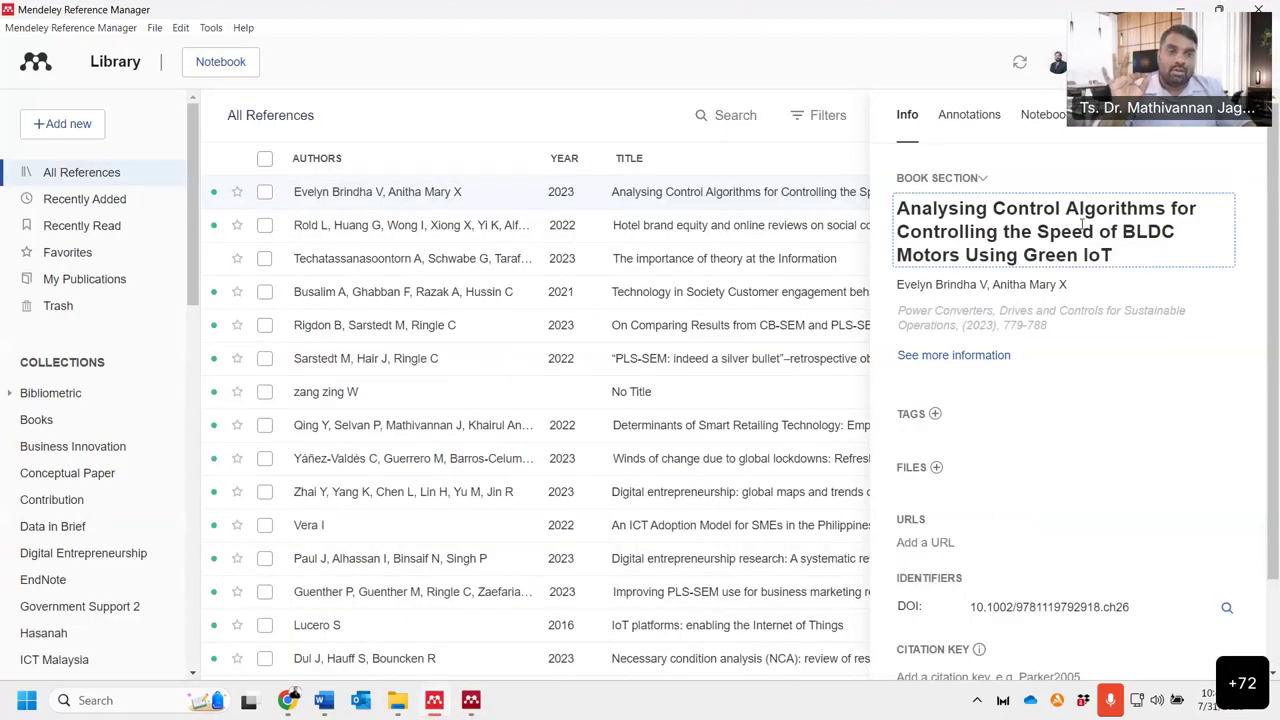
left_click(482, 703)
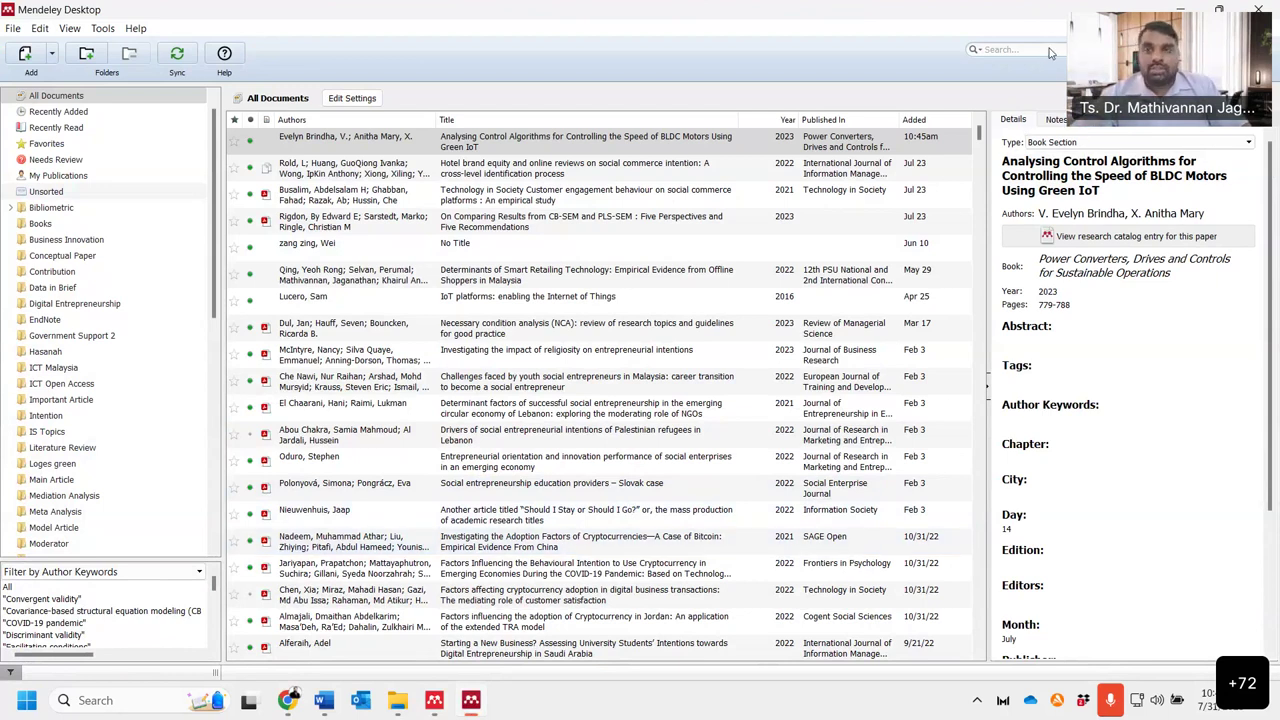
Browse the File and Edit menus in Mendeley Desktop, then dismiss them.
left_click(13, 29)
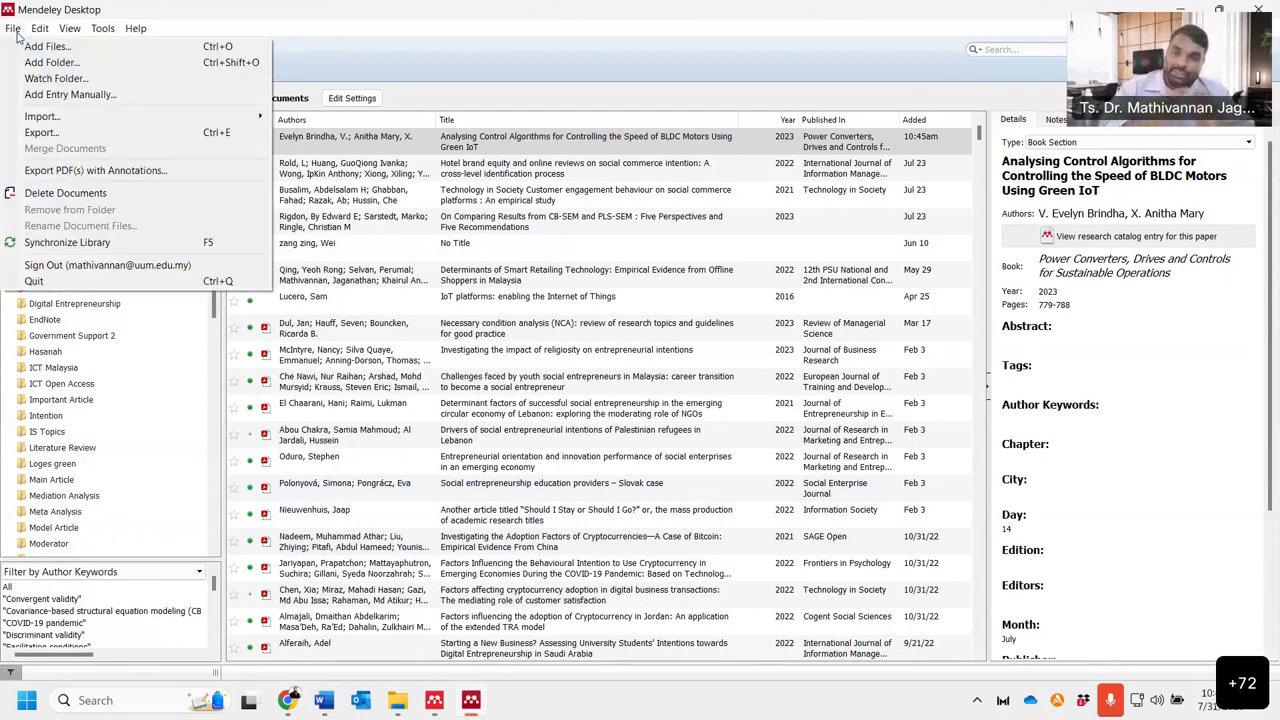
mouse_move(40, 28)
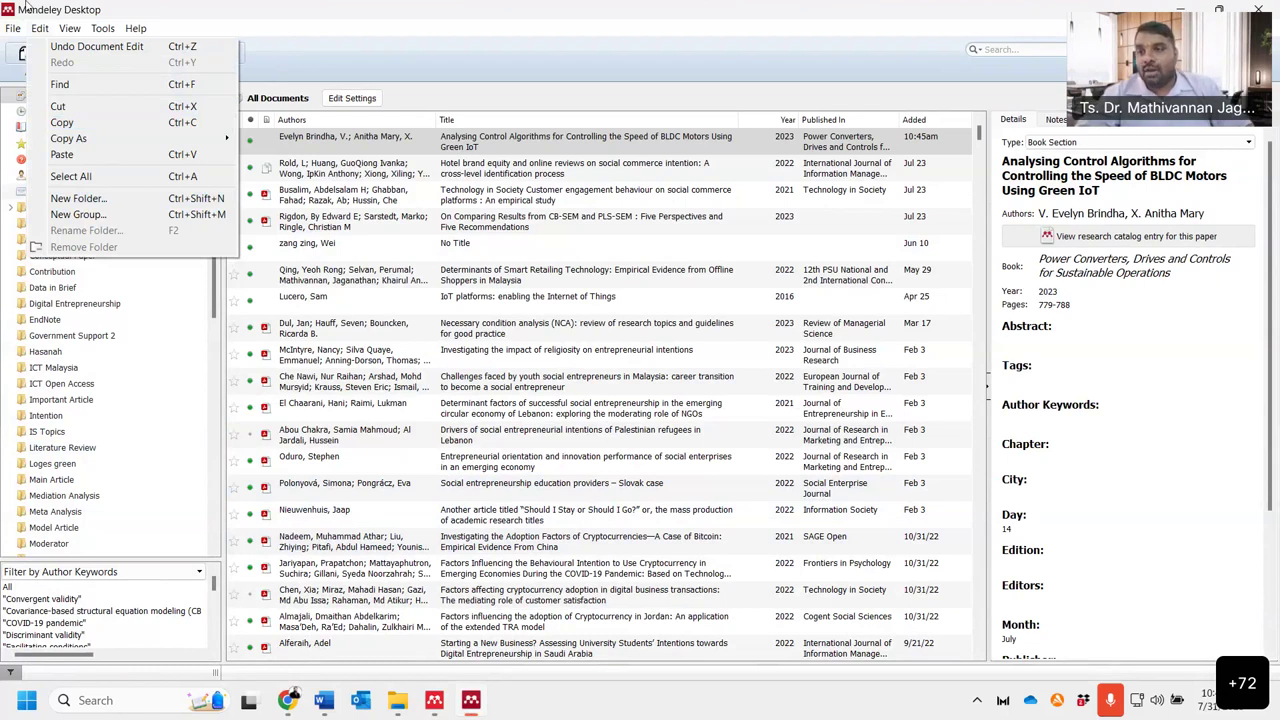
left_click(85, 273)
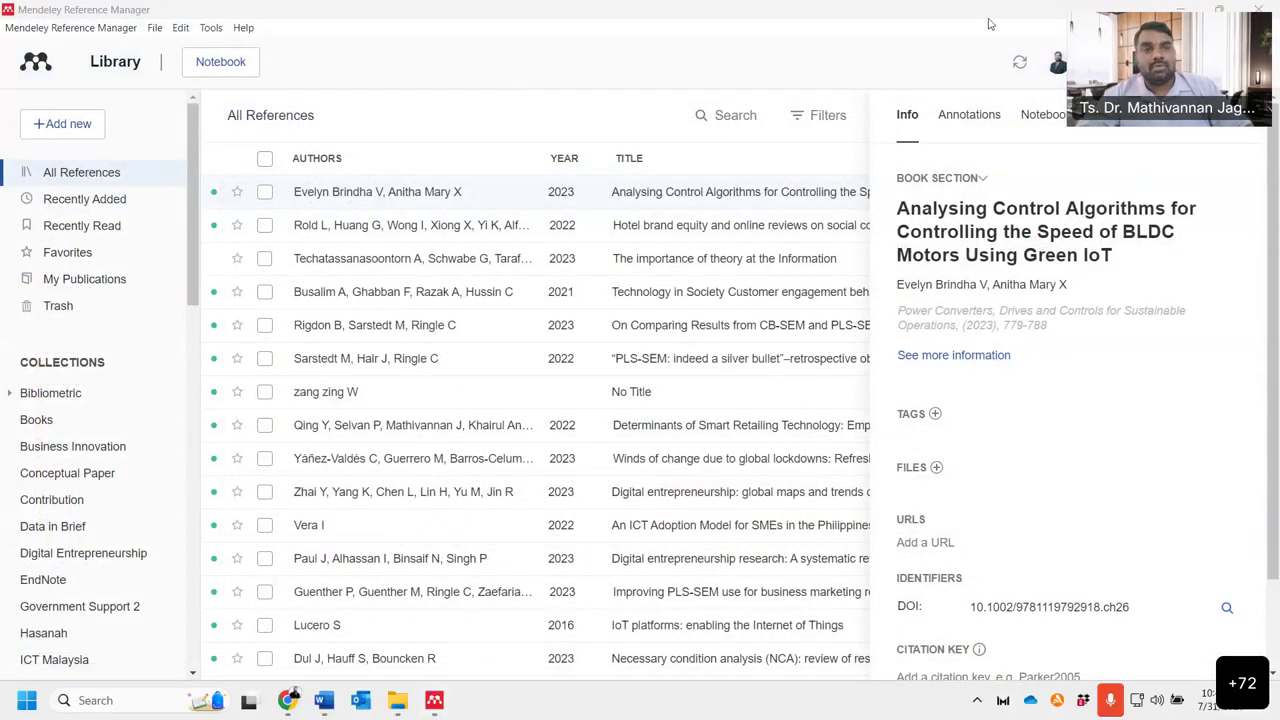
left_click(1058, 62)
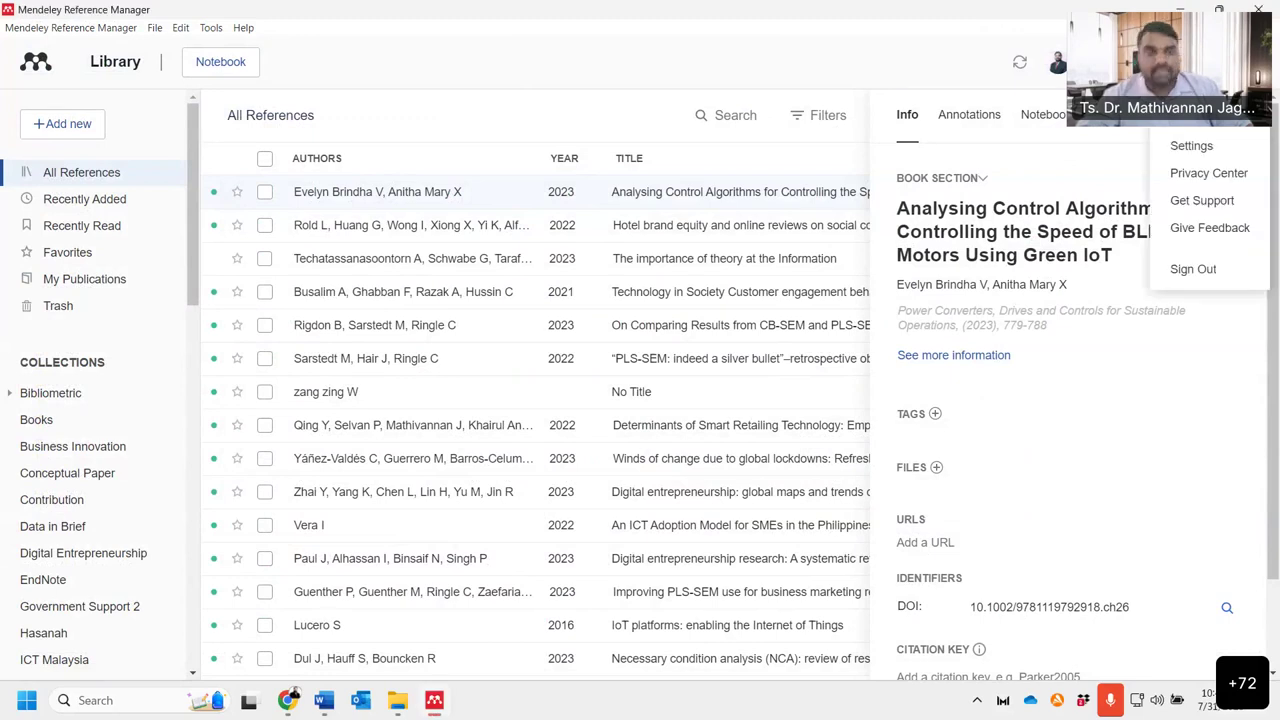
left_click(211, 28)
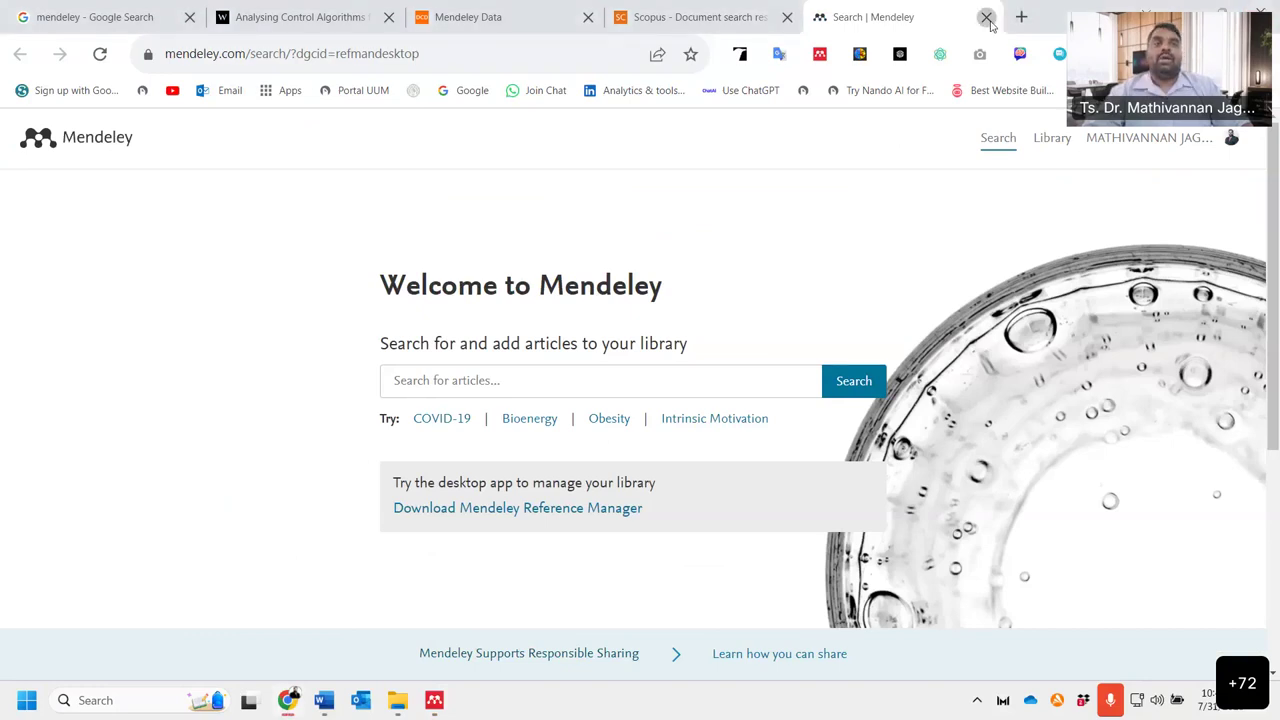
left_click(987, 18)
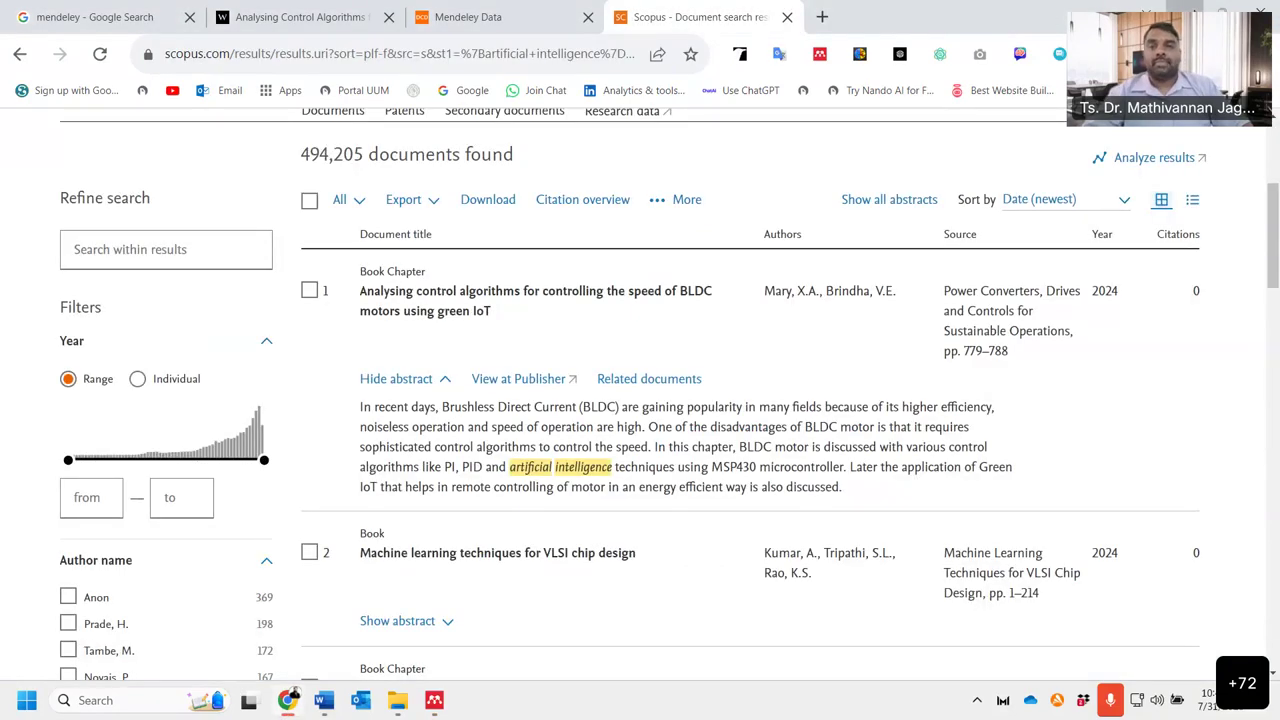
left_click(436, 702)
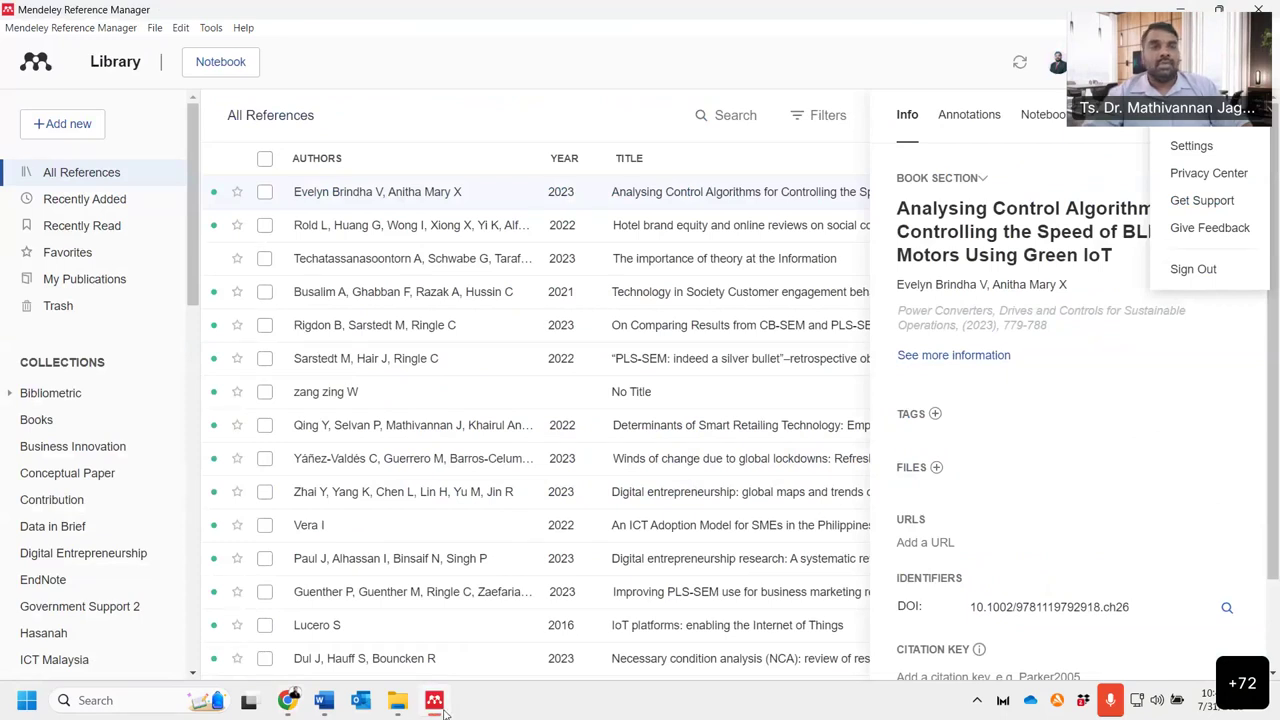
Sign out of Reference Manager and launch Mendeley Desktop from its desktop shortcut.
left_click(1182, 274)
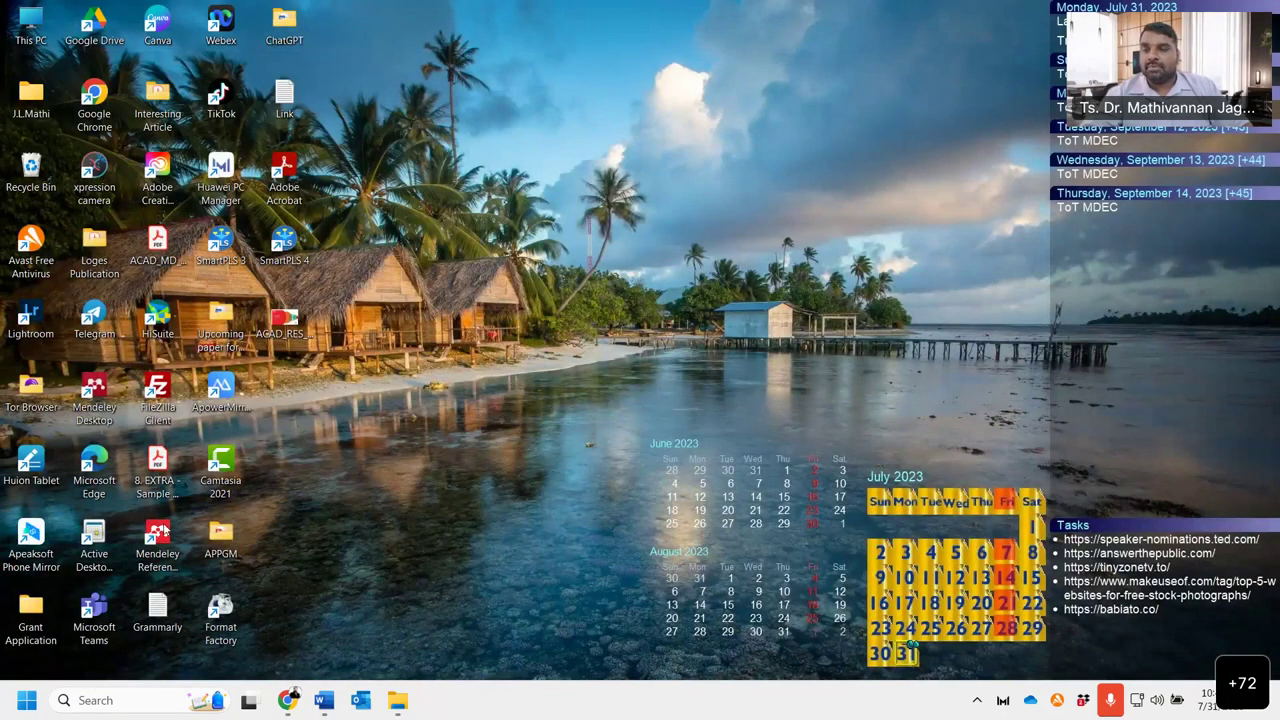
left_click(88, 401)
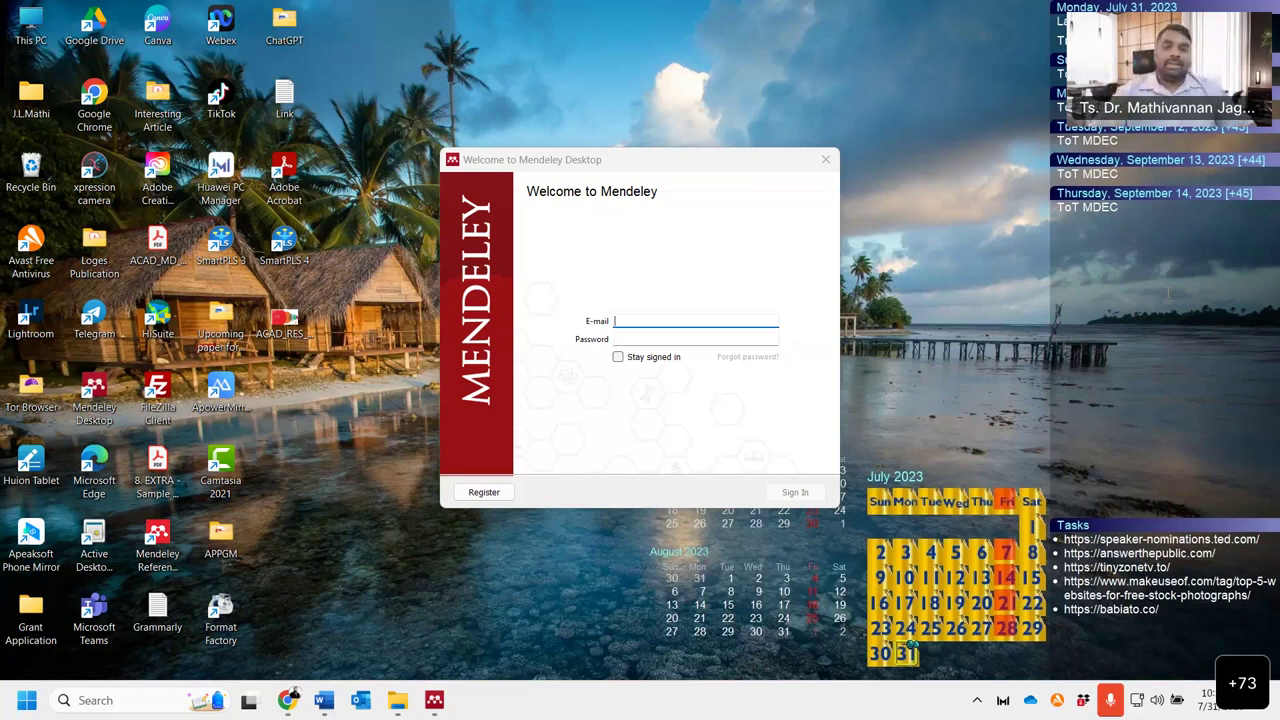
Sign in to Mendeley Desktop with the other account's e-mail address and password.
left_click(649, 318)
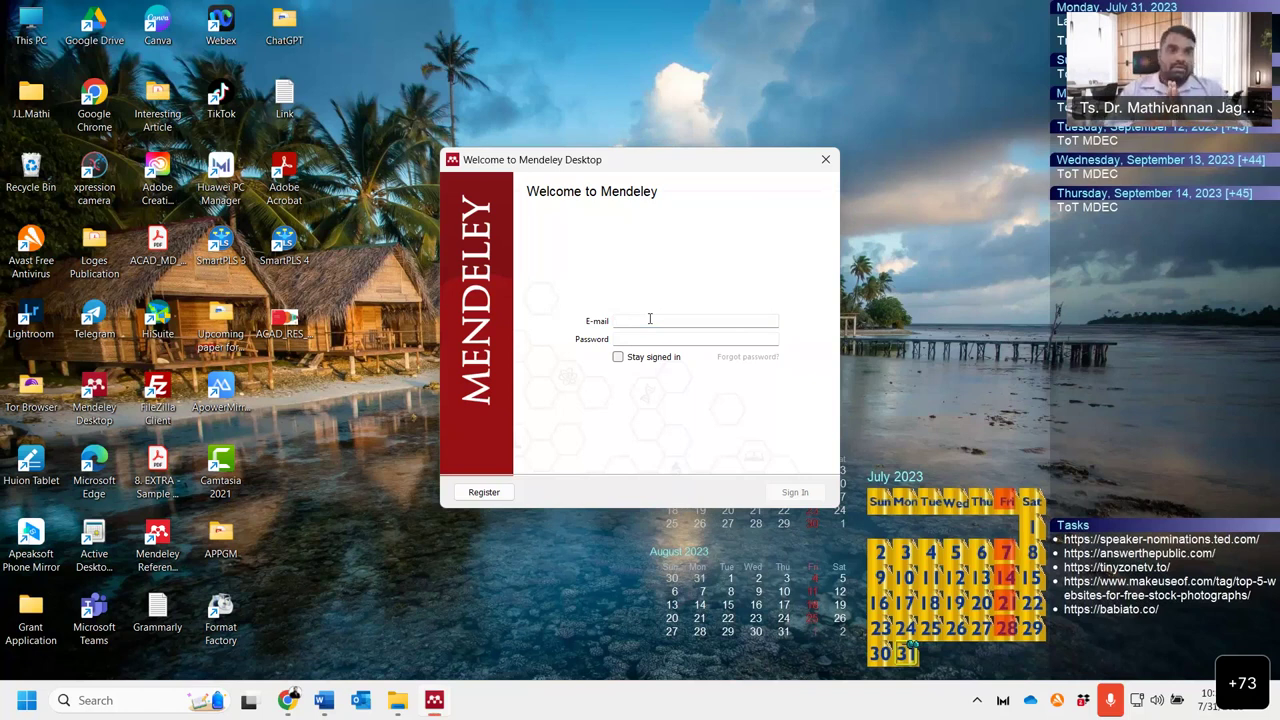
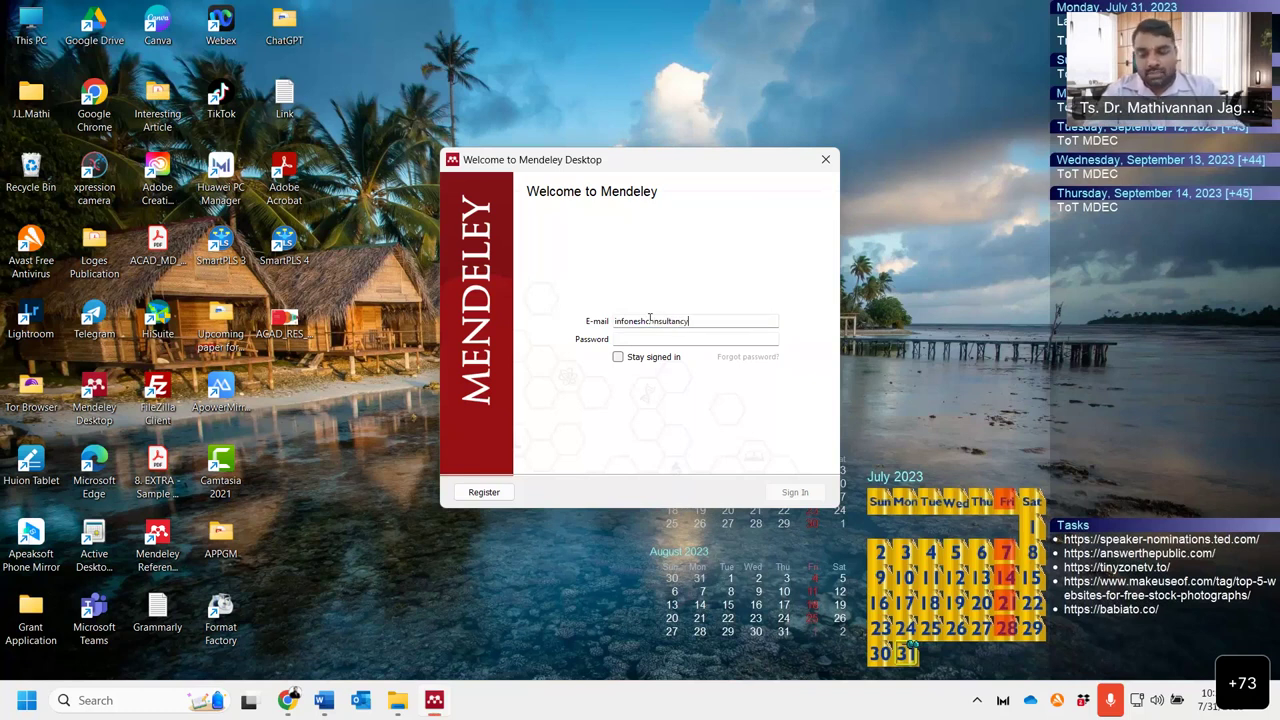
key("Tab")
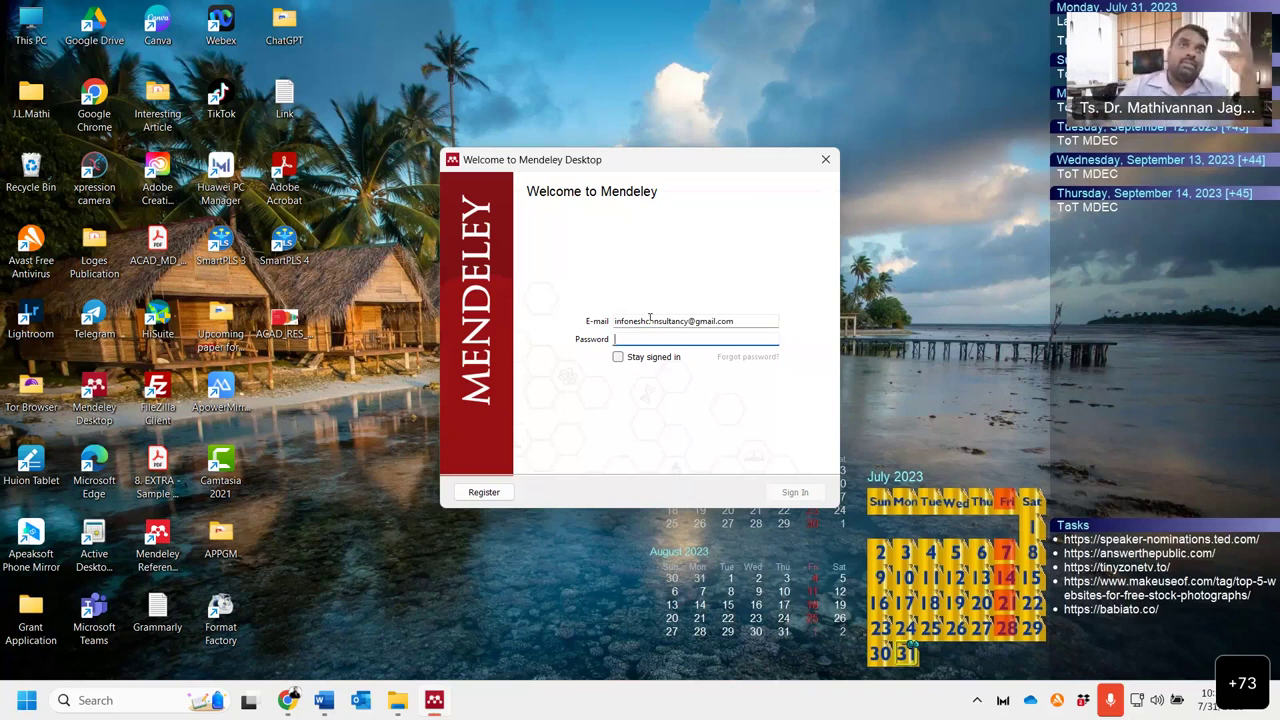
type("a")
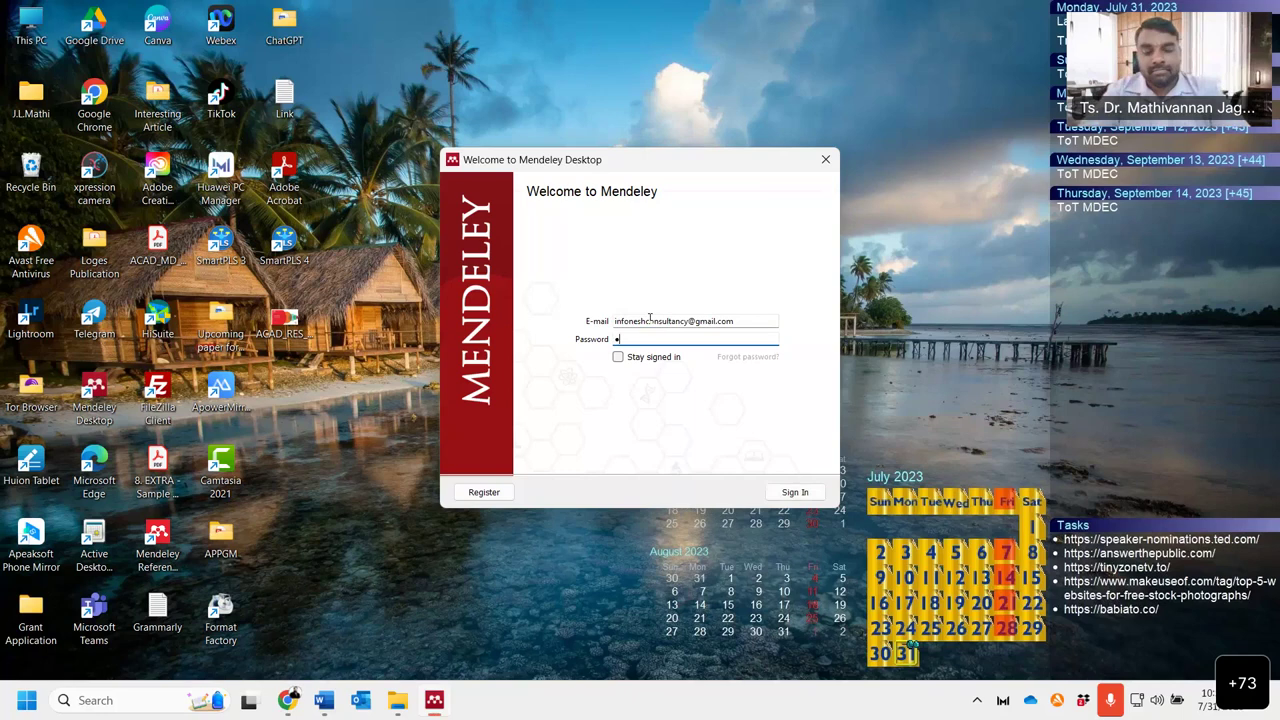
type("*******")
key("Return")
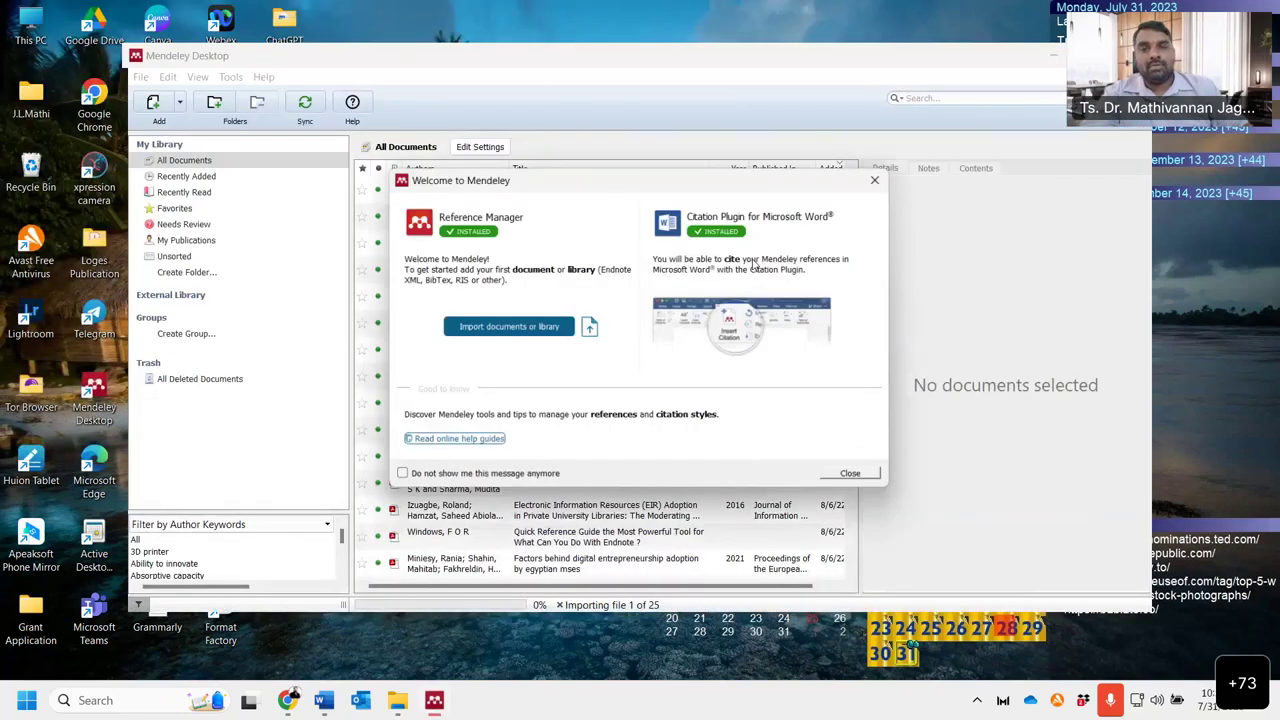
Dismiss the welcome message and step through the introductory tour tips.
left_click(850, 473)
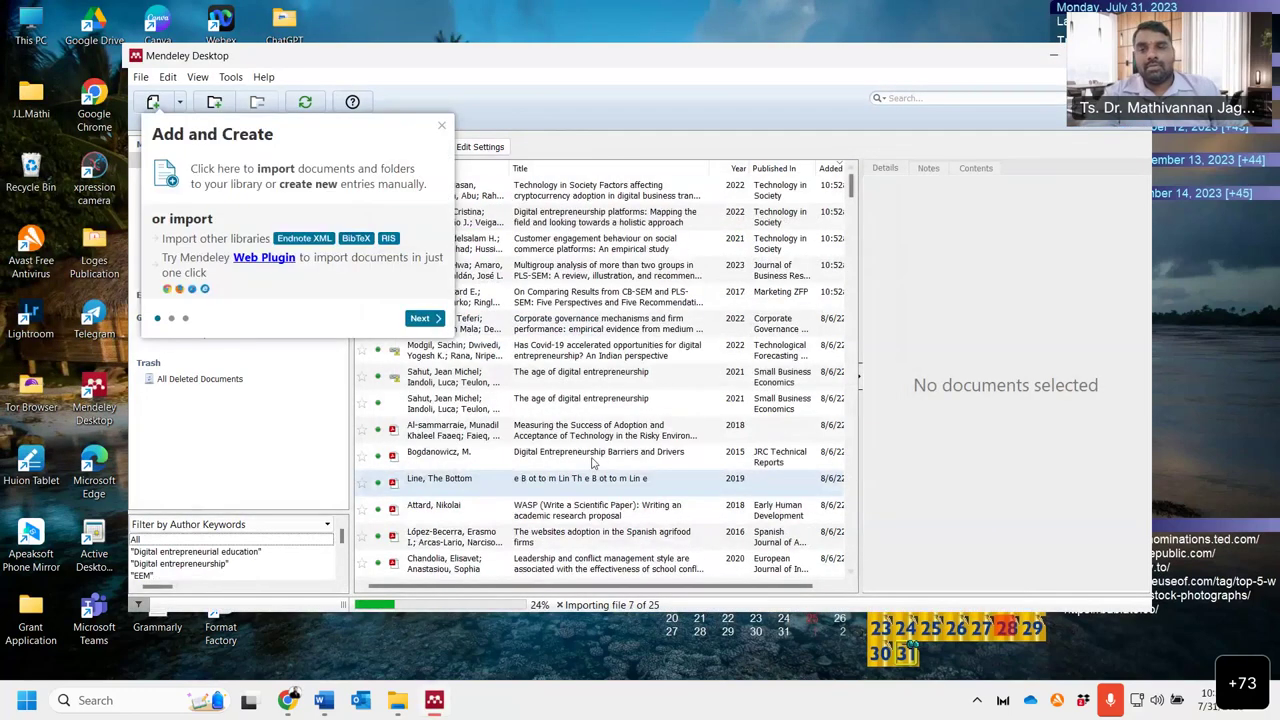
left_click(425, 317)
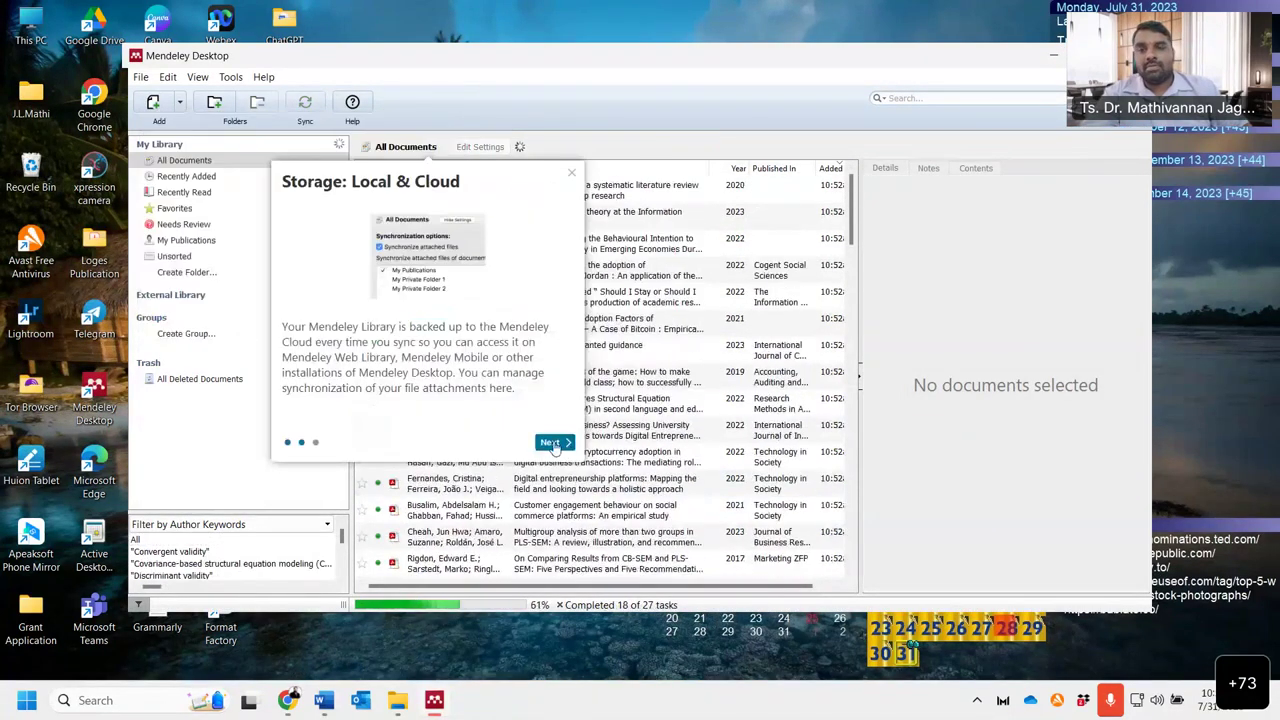
left_click(554, 443)
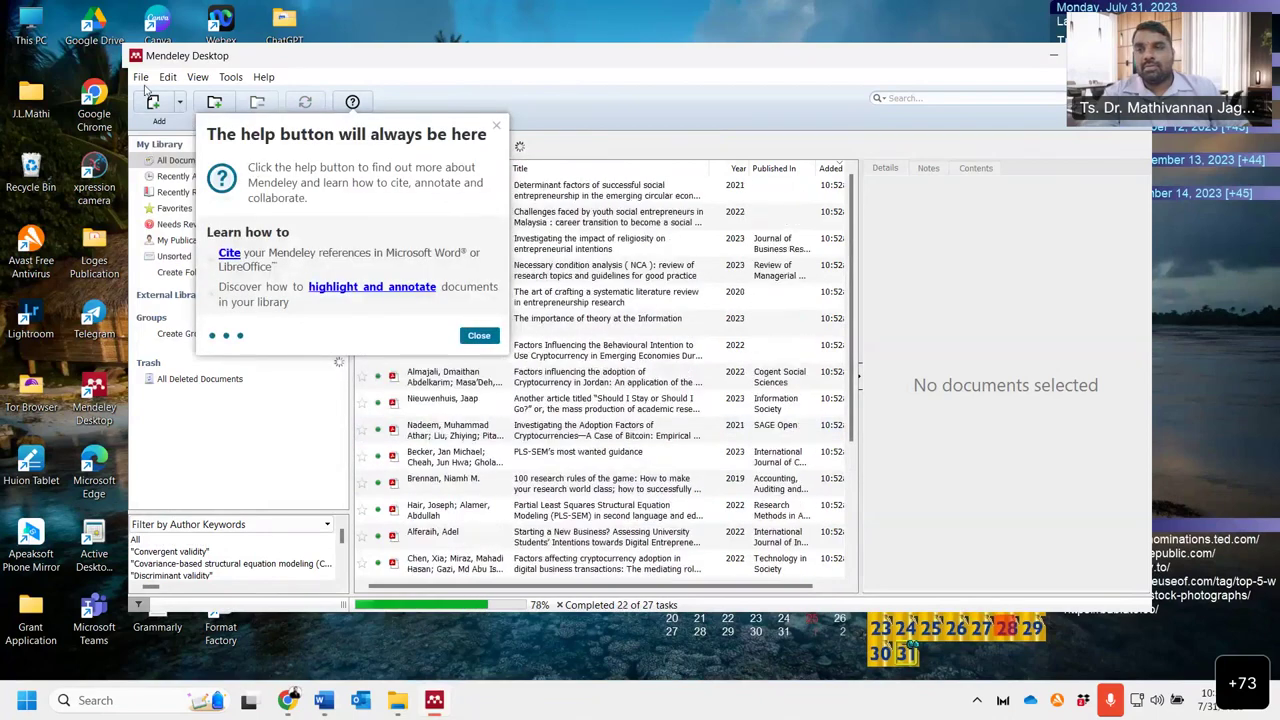
left_click(141, 77)
left_click(167, 77)
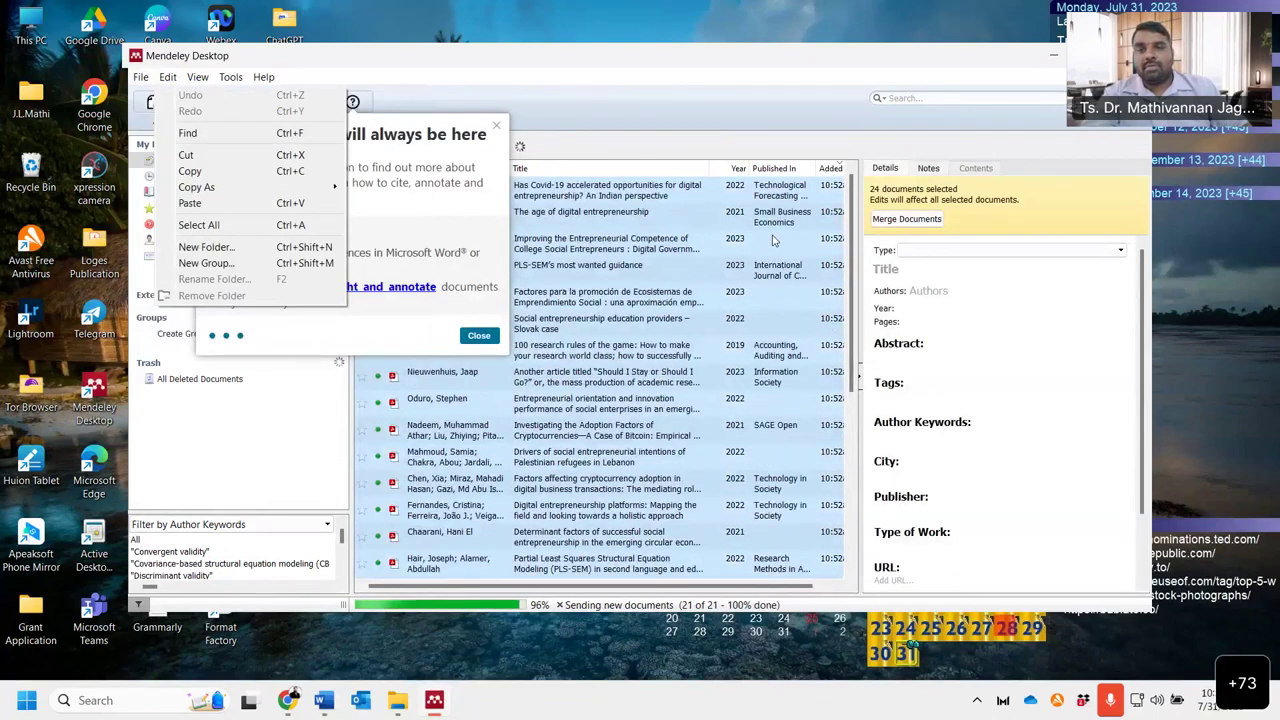
key("Escape")
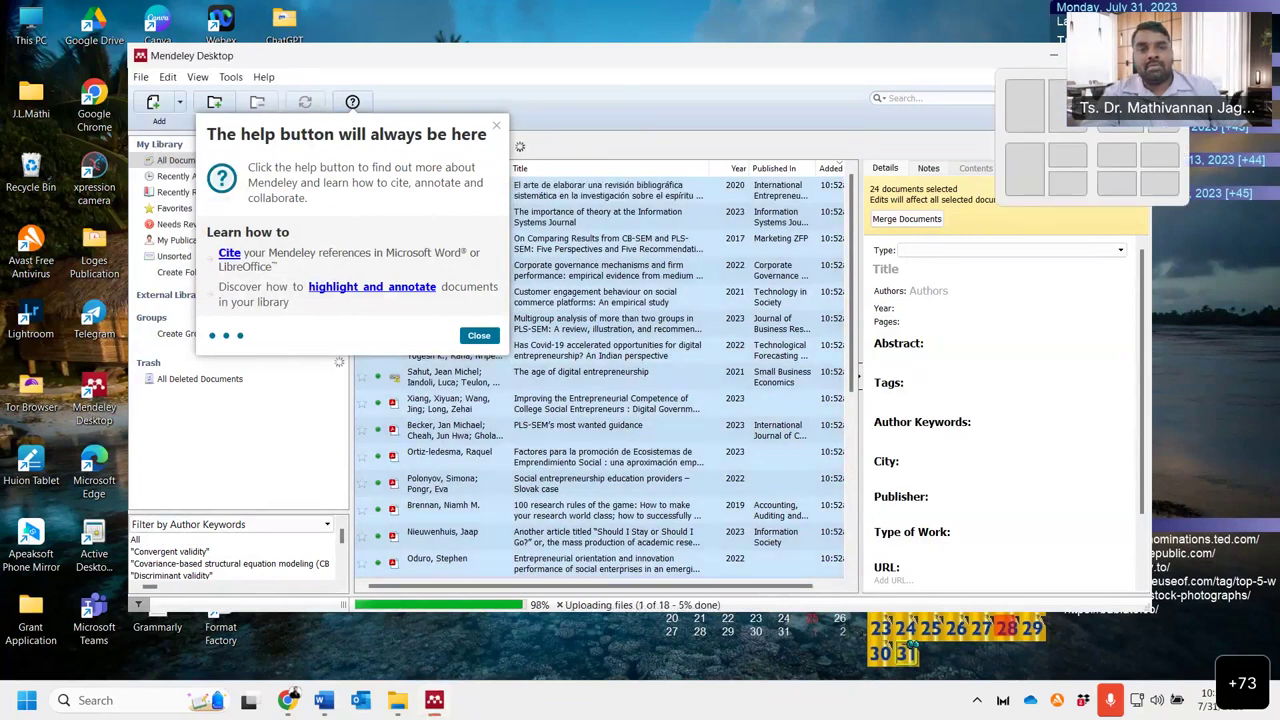
Maximize the library window, dismiss the help tip, and close the Snagit editor.
key("super+Up")
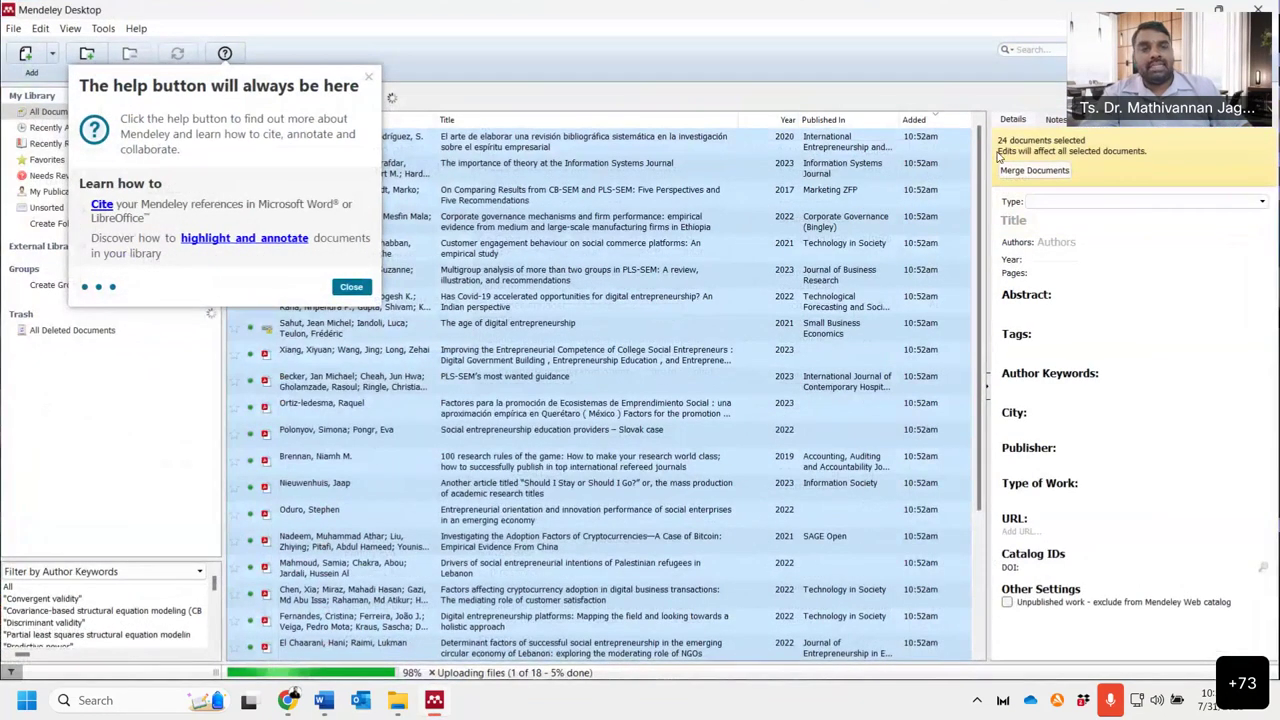
left_click(368, 78)
left_click(513, 432)
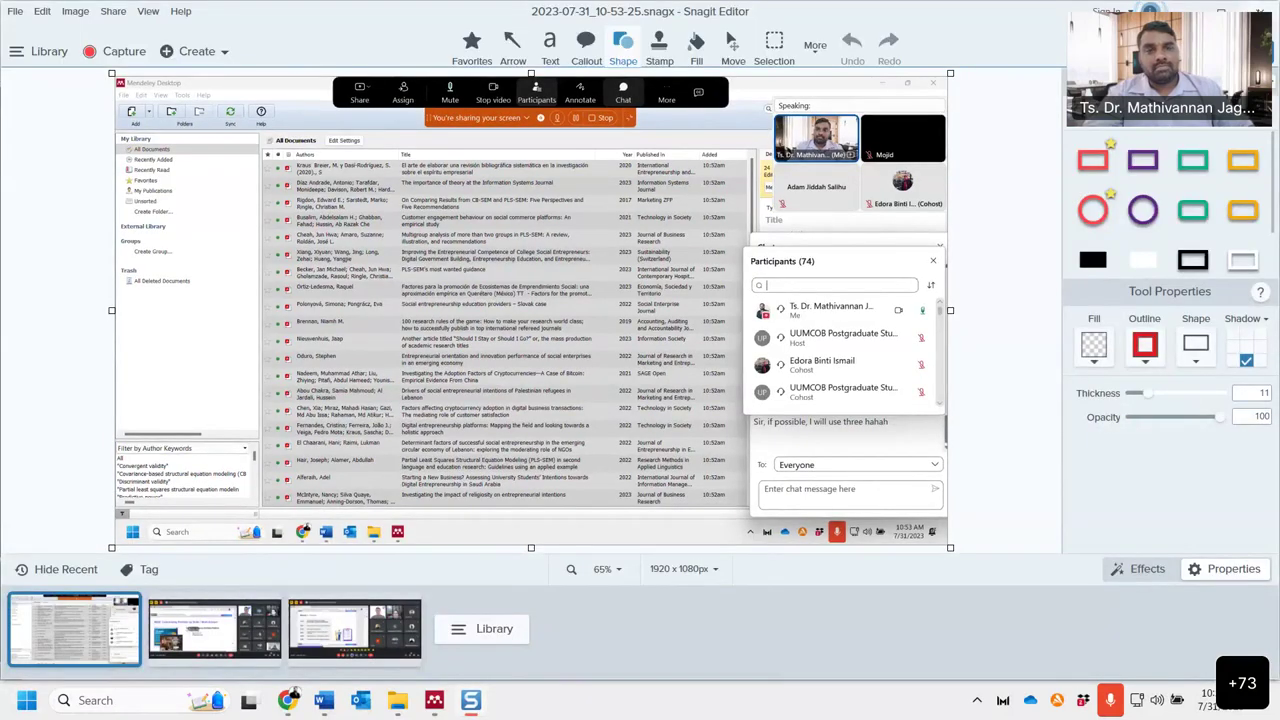
key("alt+F4")
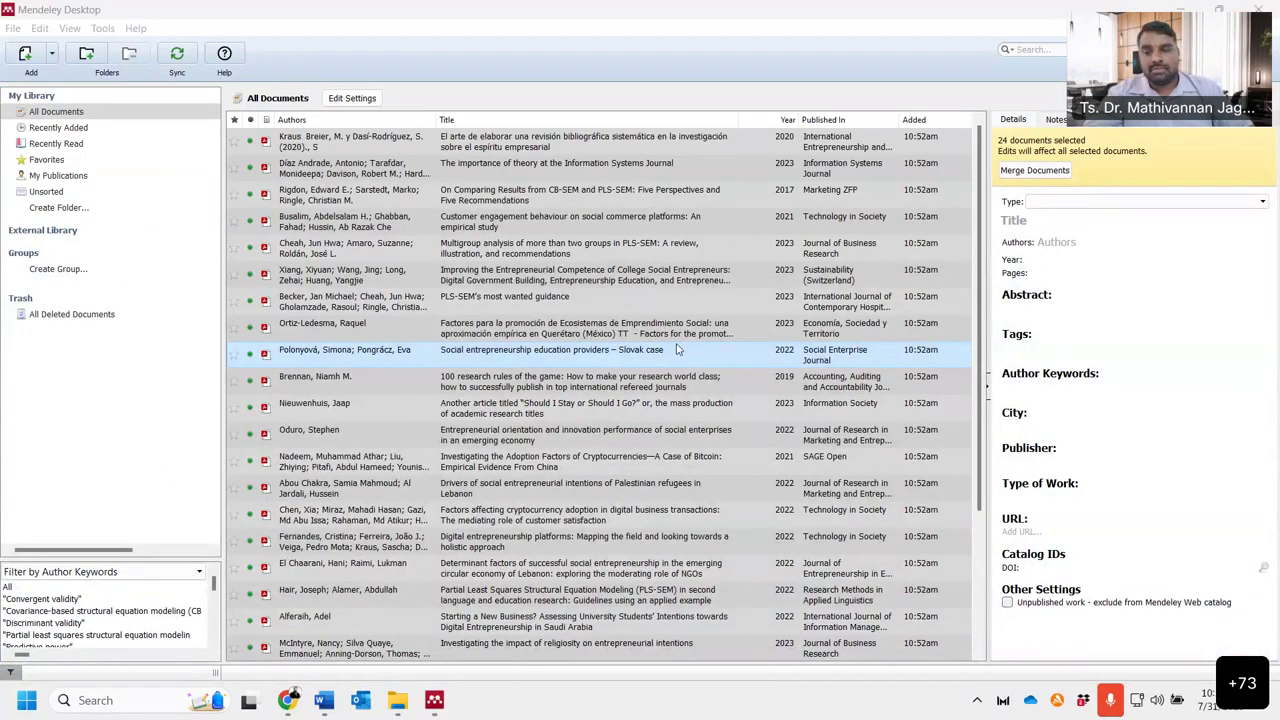
Select all 27 documents in All Documents and delete them.
left_click(676, 349)
key("ctrl+a")
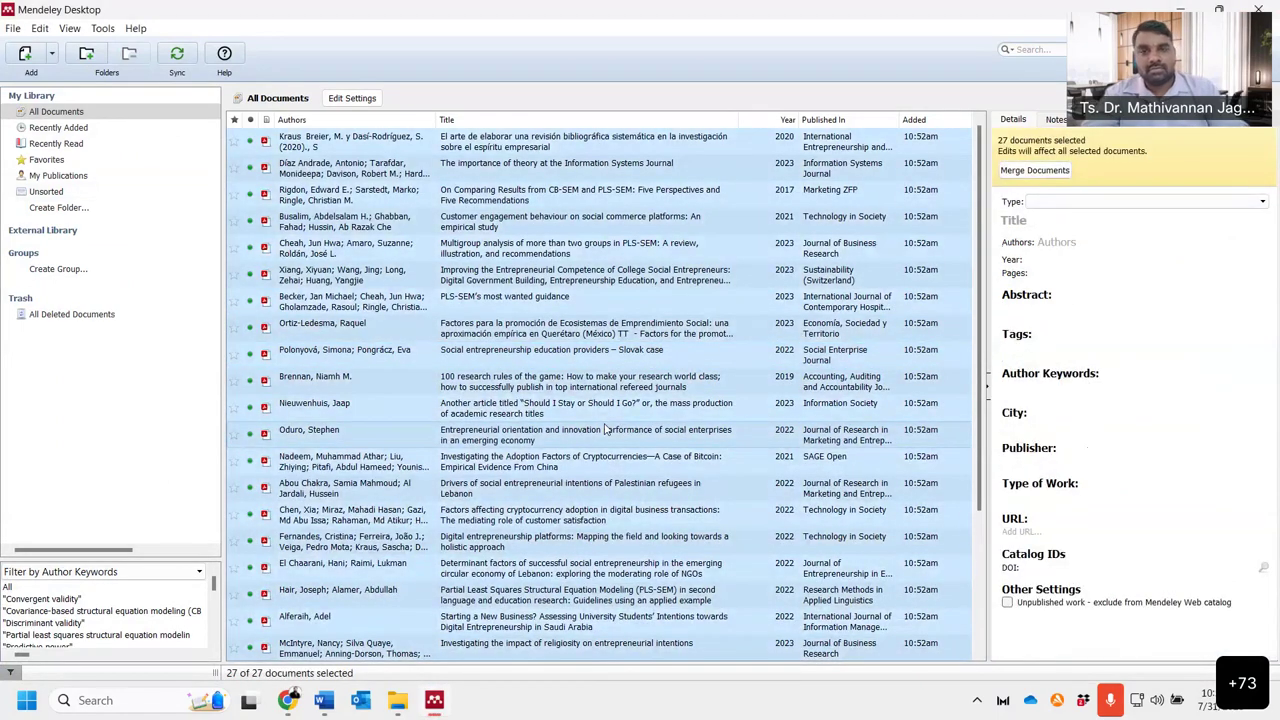
key("Delete")
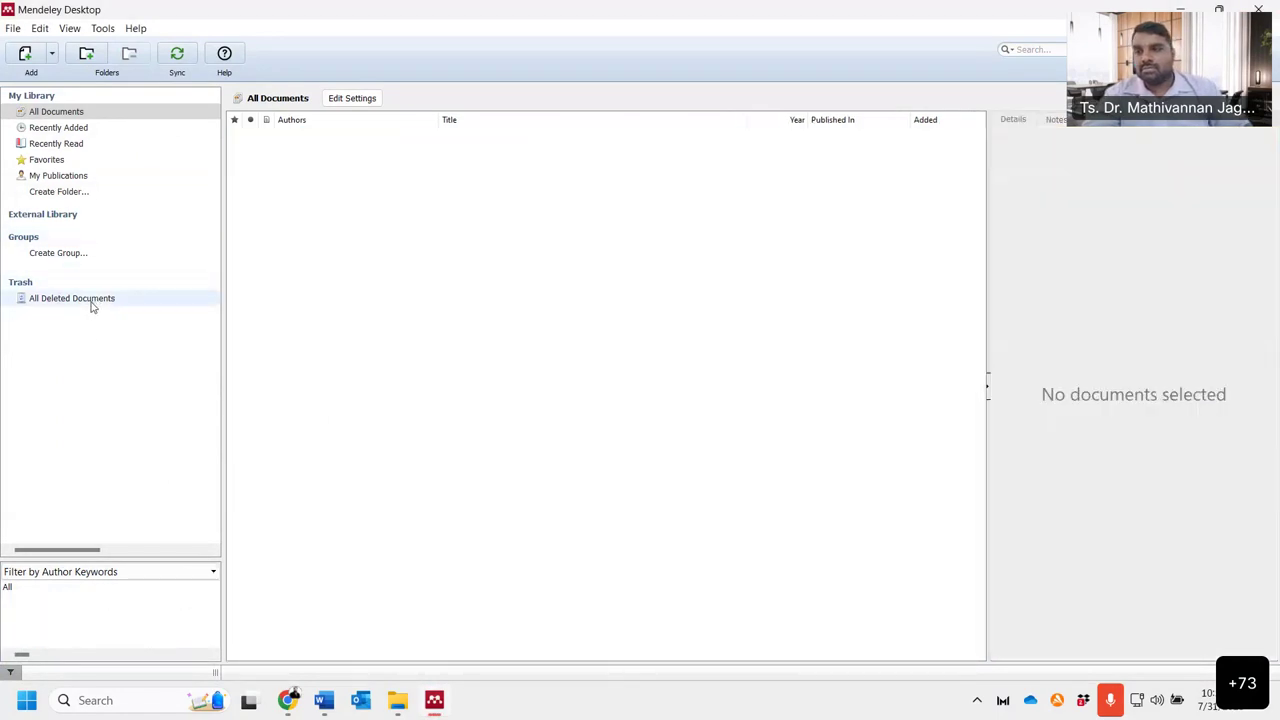
Permanently delete all 92 documents in the All Deleted Documents trash.
left_click(91, 300)
key("ctrl+a")
key("Delete")
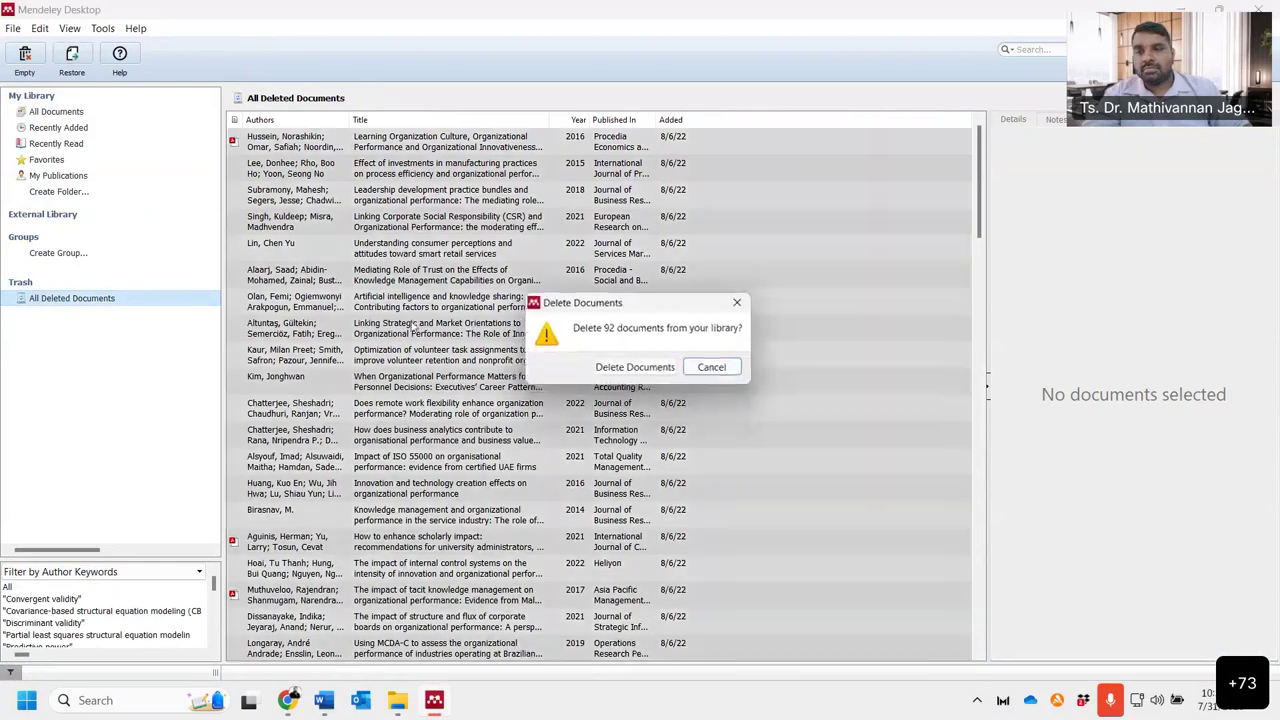
left_click(663, 370)
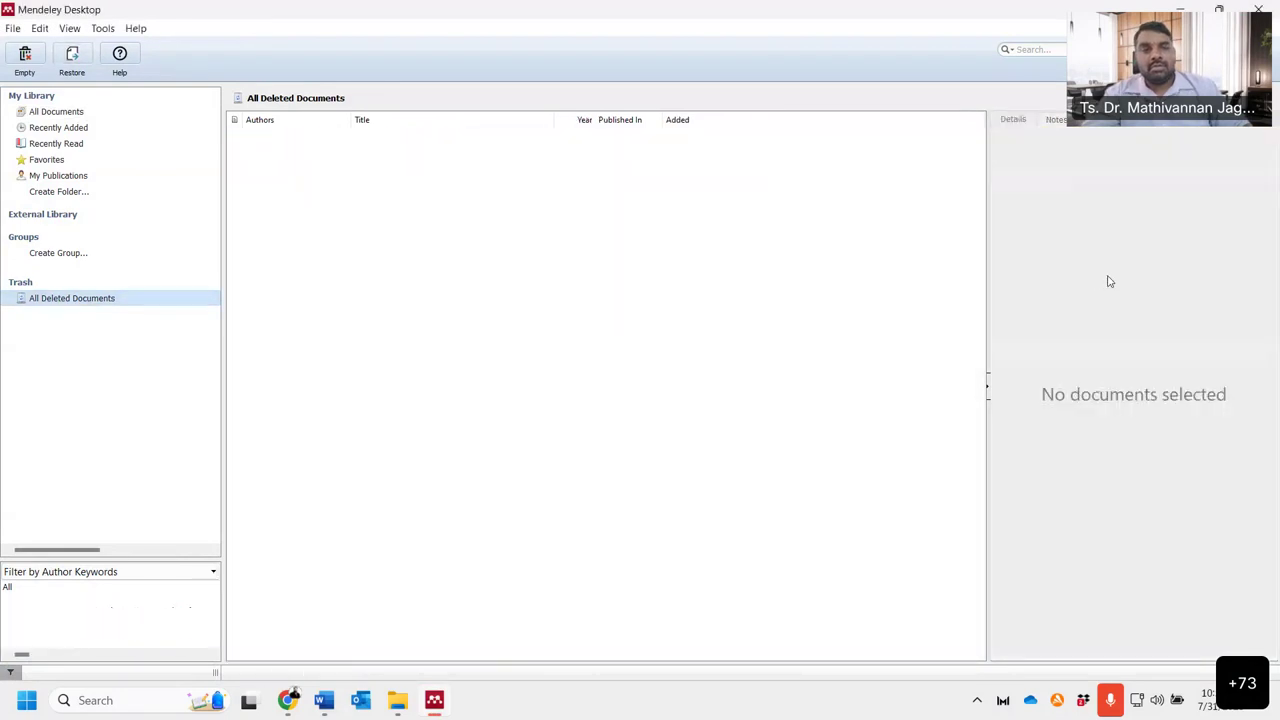
left_click(100, 30)
mouse_move(13, 28)
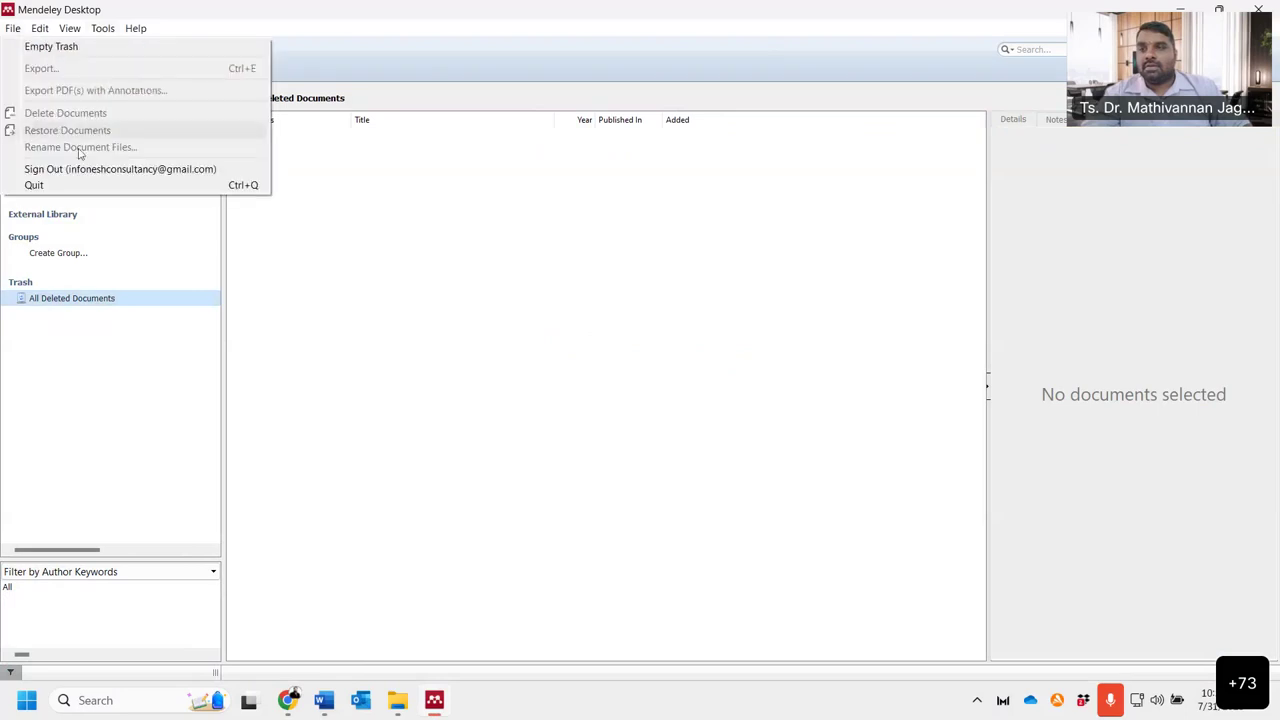
left_click(423, 318)
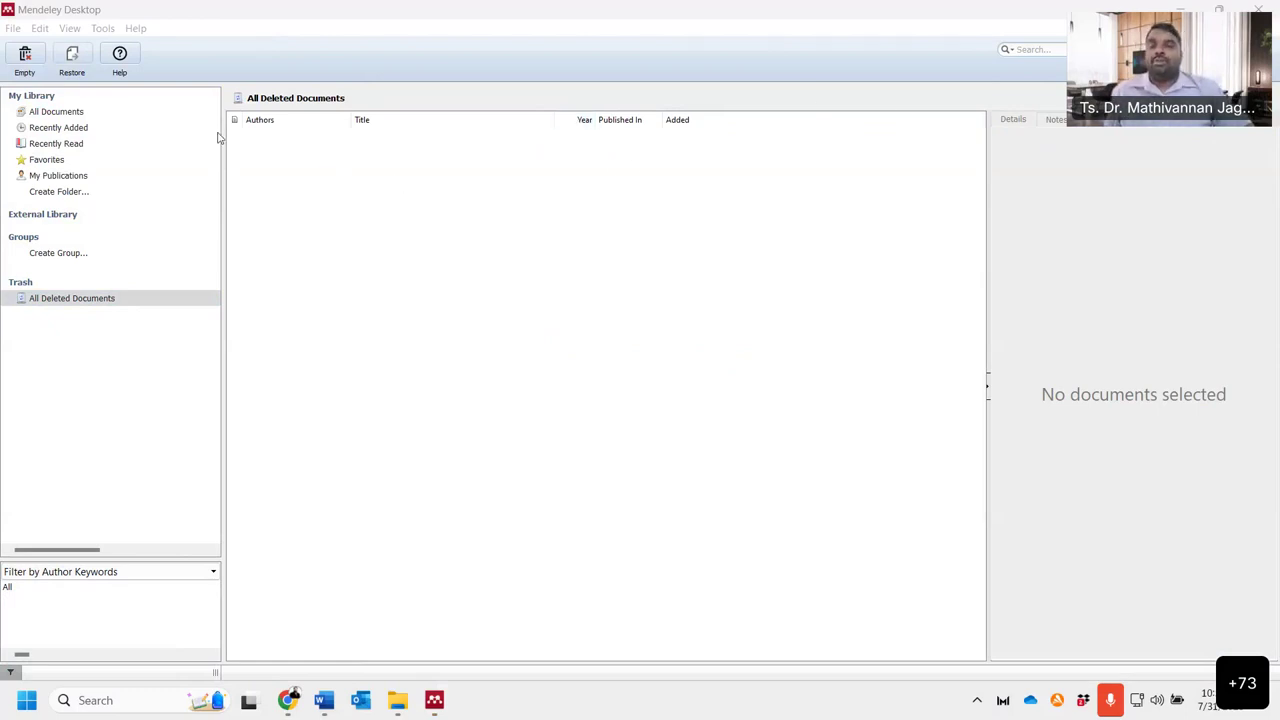
Close the open Word document with Don't Save.
left_click(103, 28)
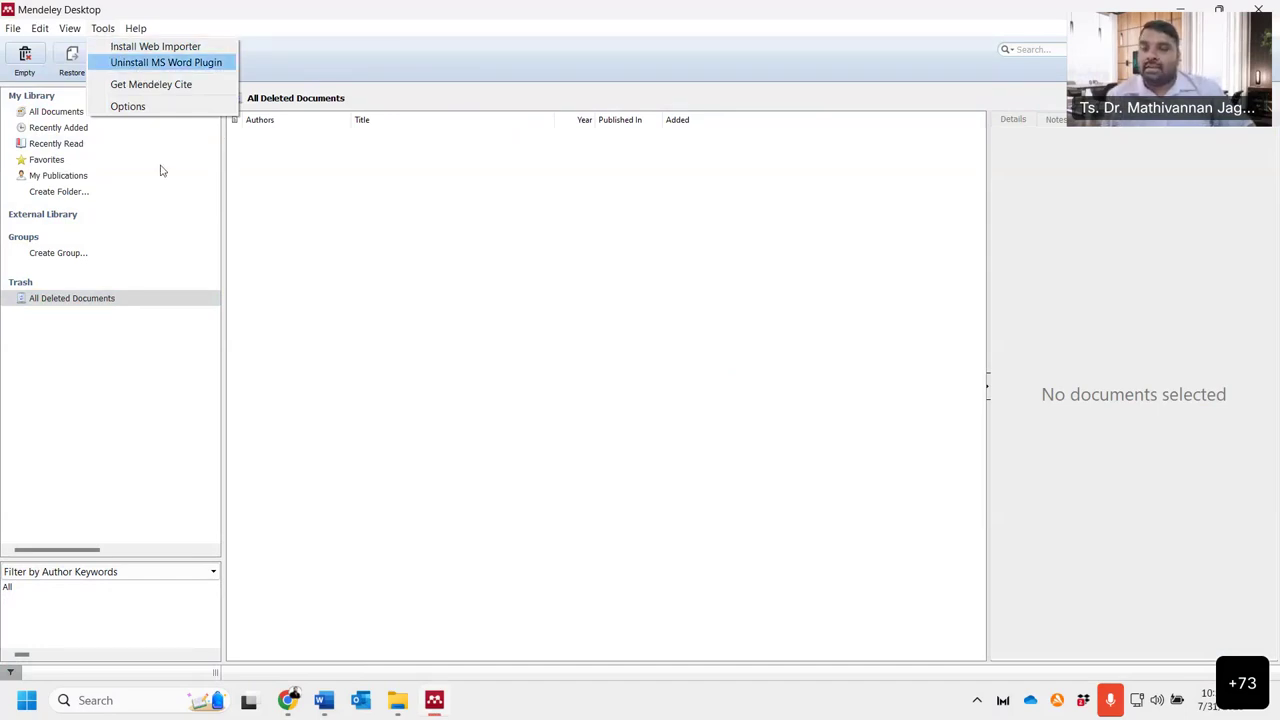
left_click(351, 701)
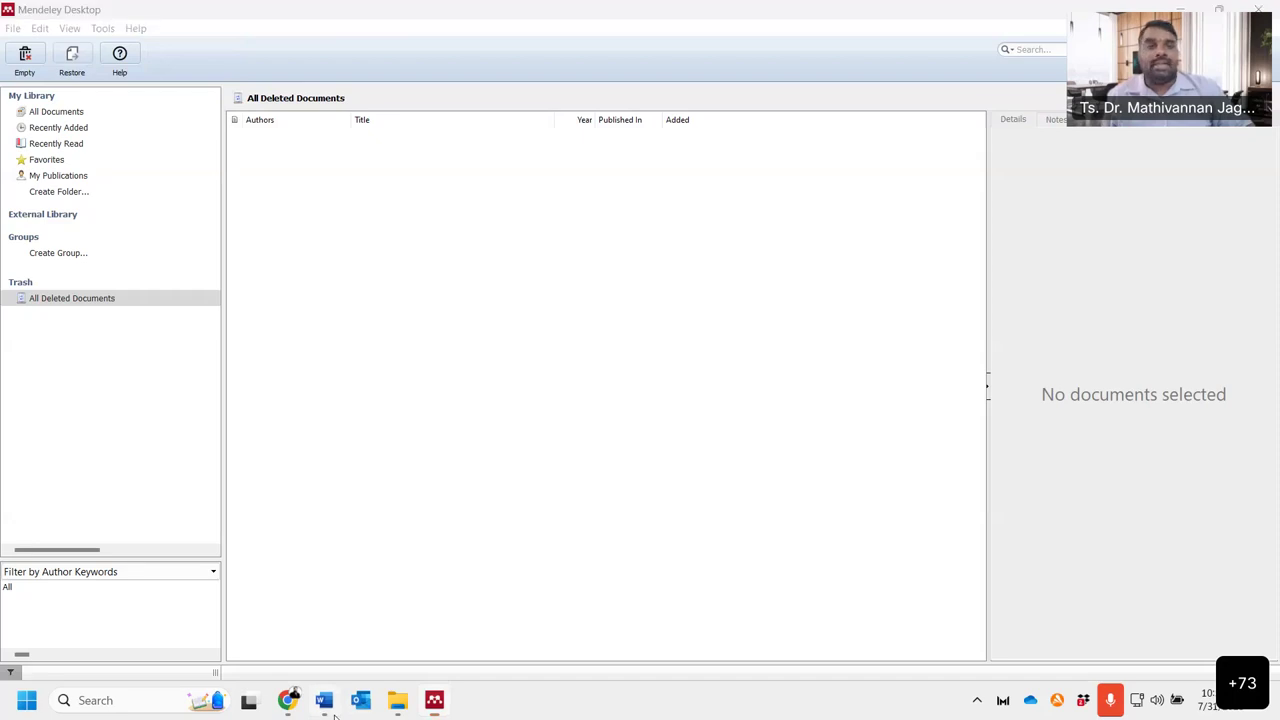
left_click(323, 700)
key("alt+F4")
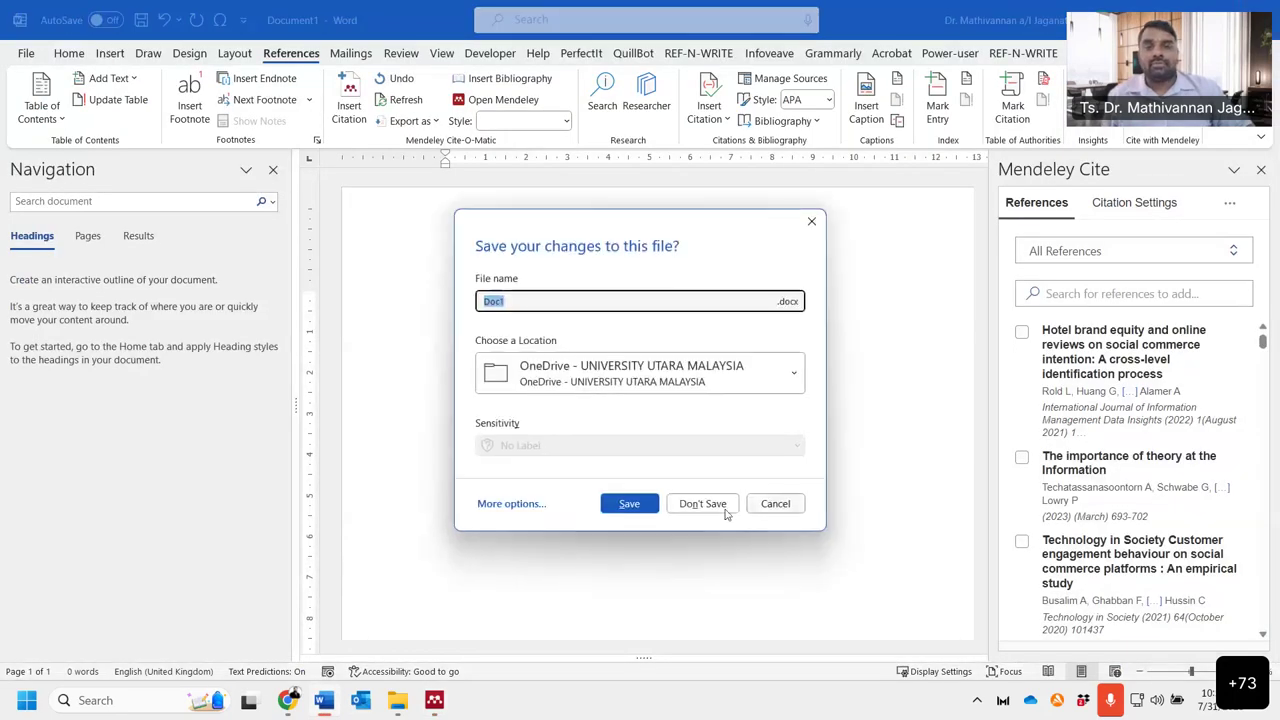
left_click(716, 508)
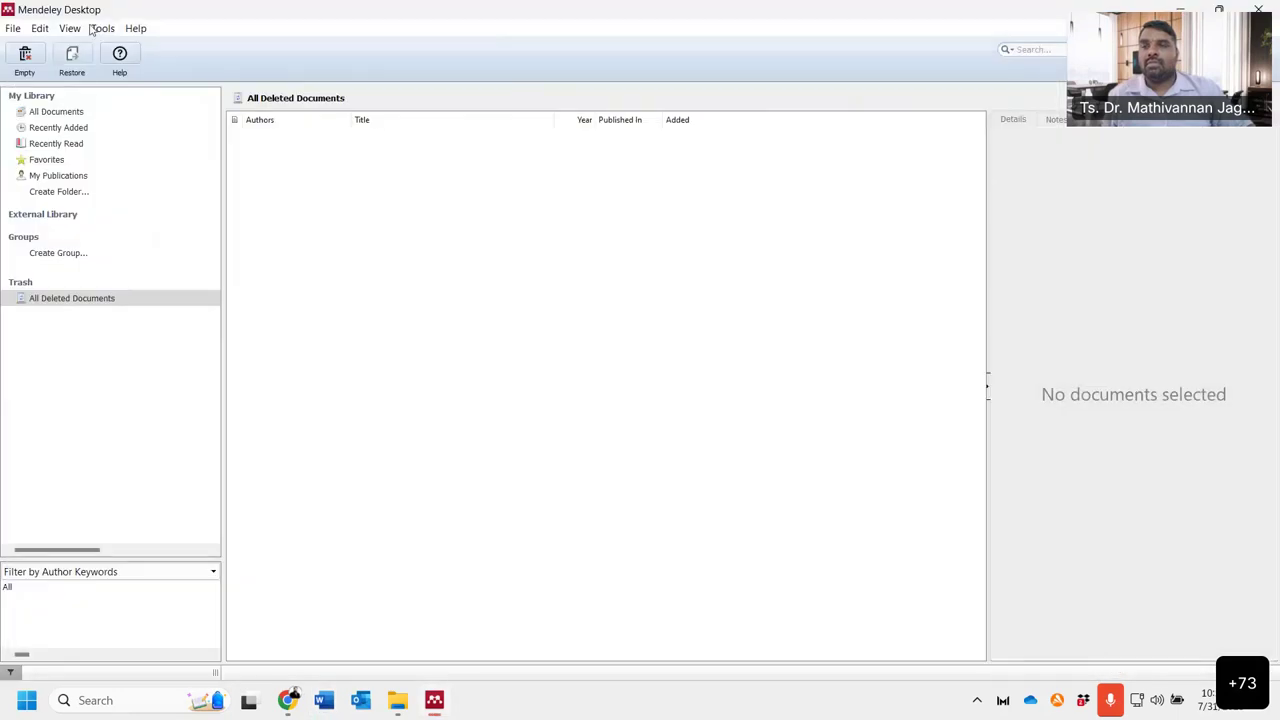
Run Tools > Uninstall MS Word Plugin in Mendeley and acknowledge the confirmation.
left_click(102, 28)
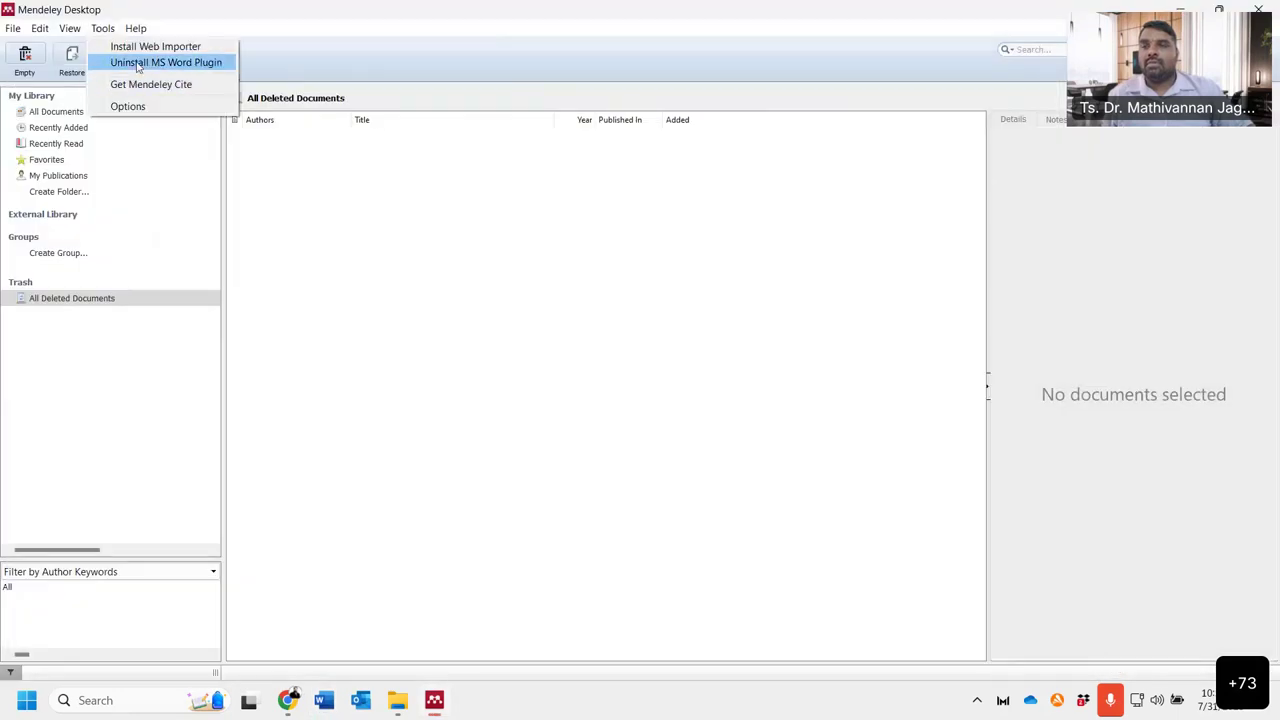
left_click(138, 63)
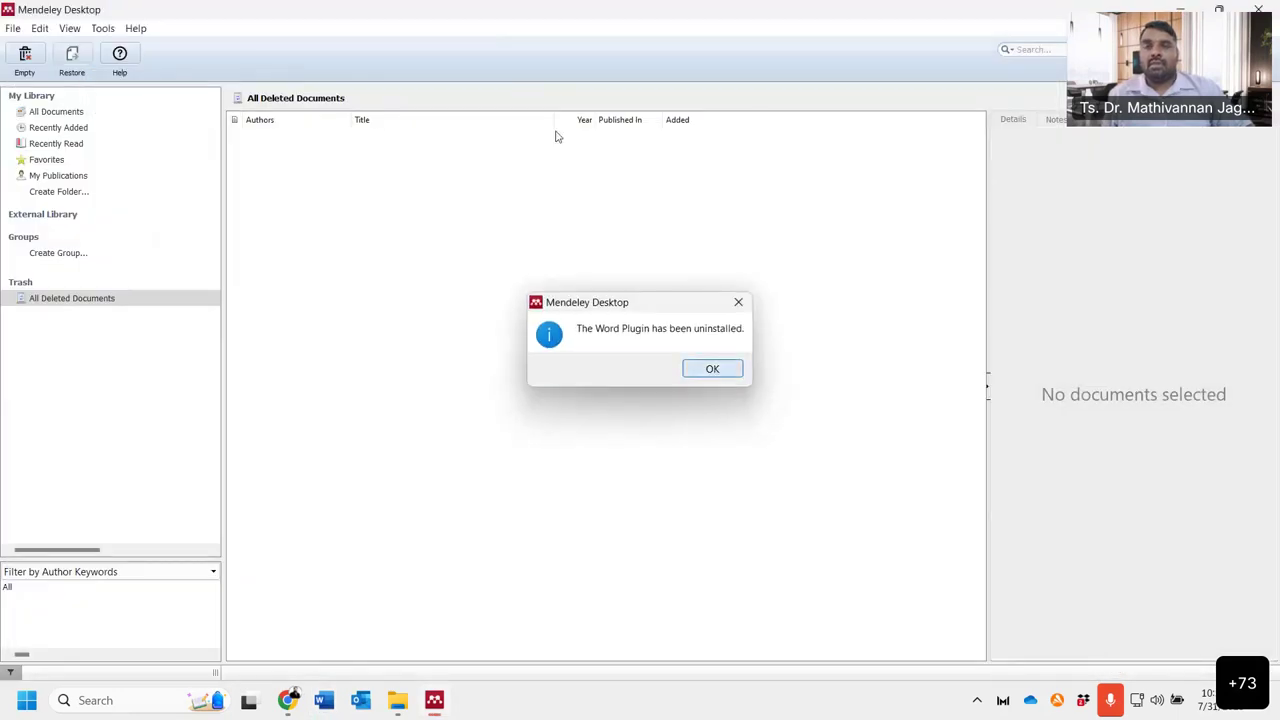
key("Return")
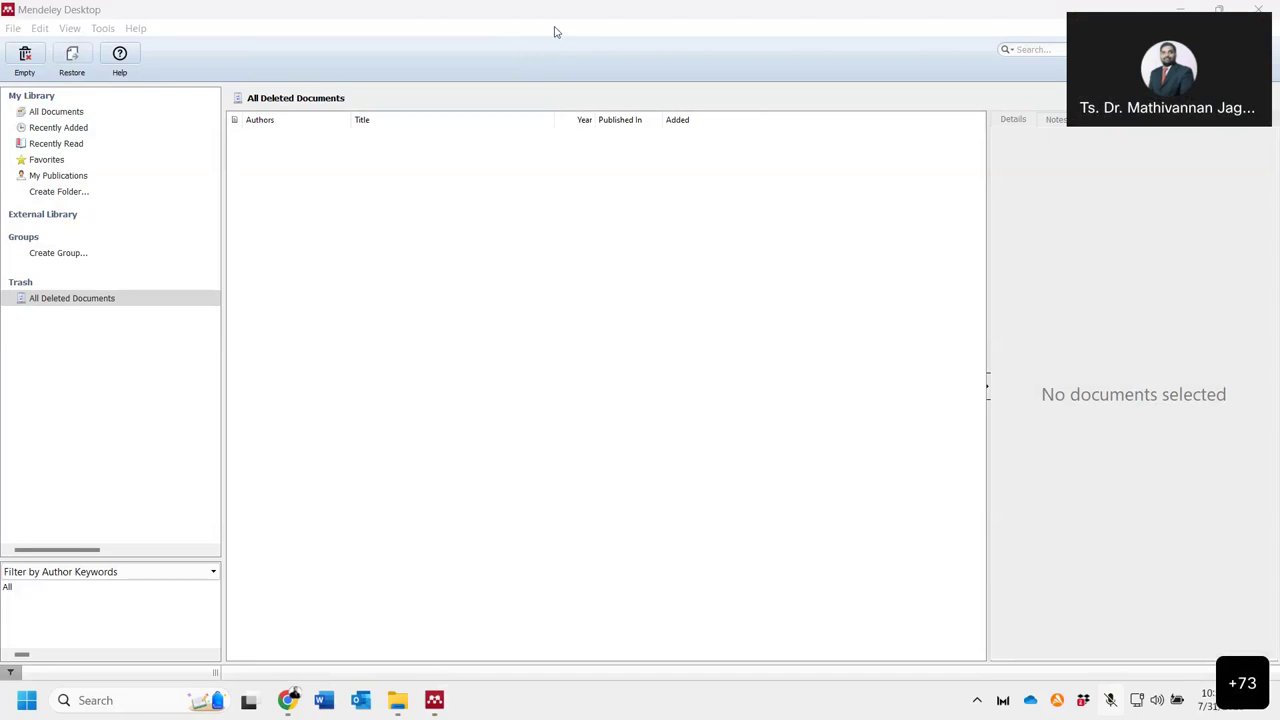
key("super+alt+k")
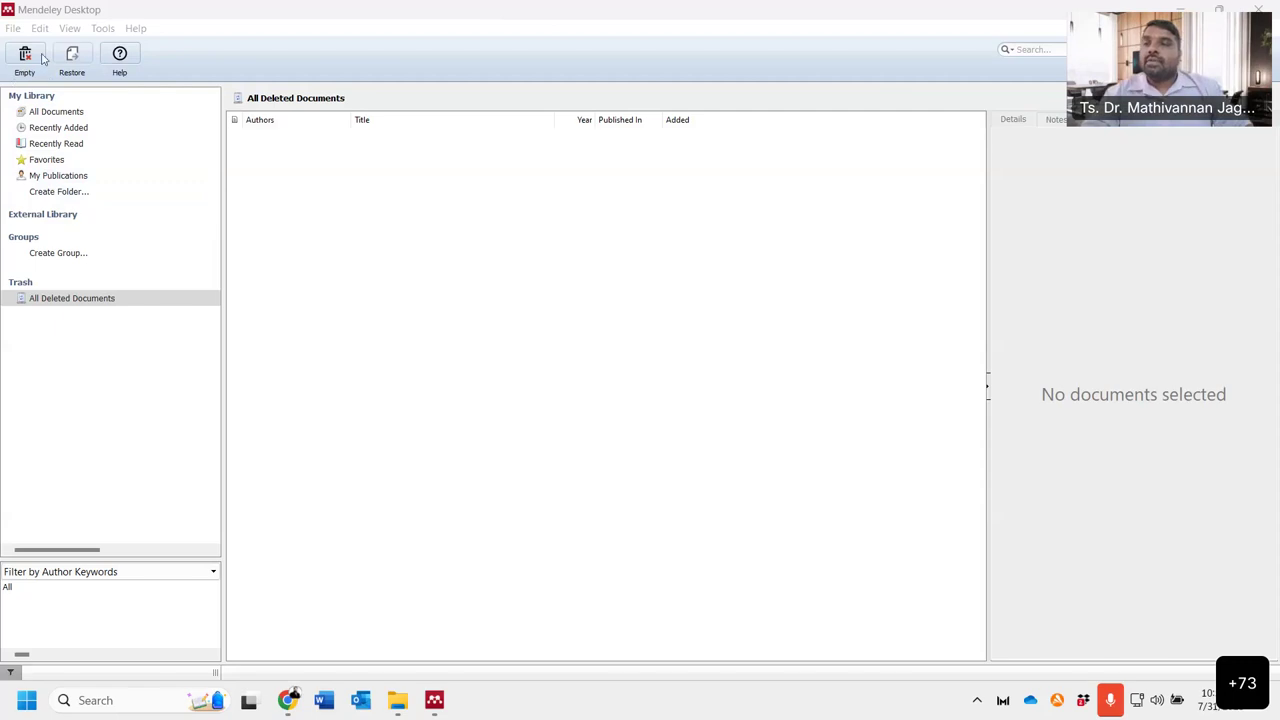
left_click(107, 32)
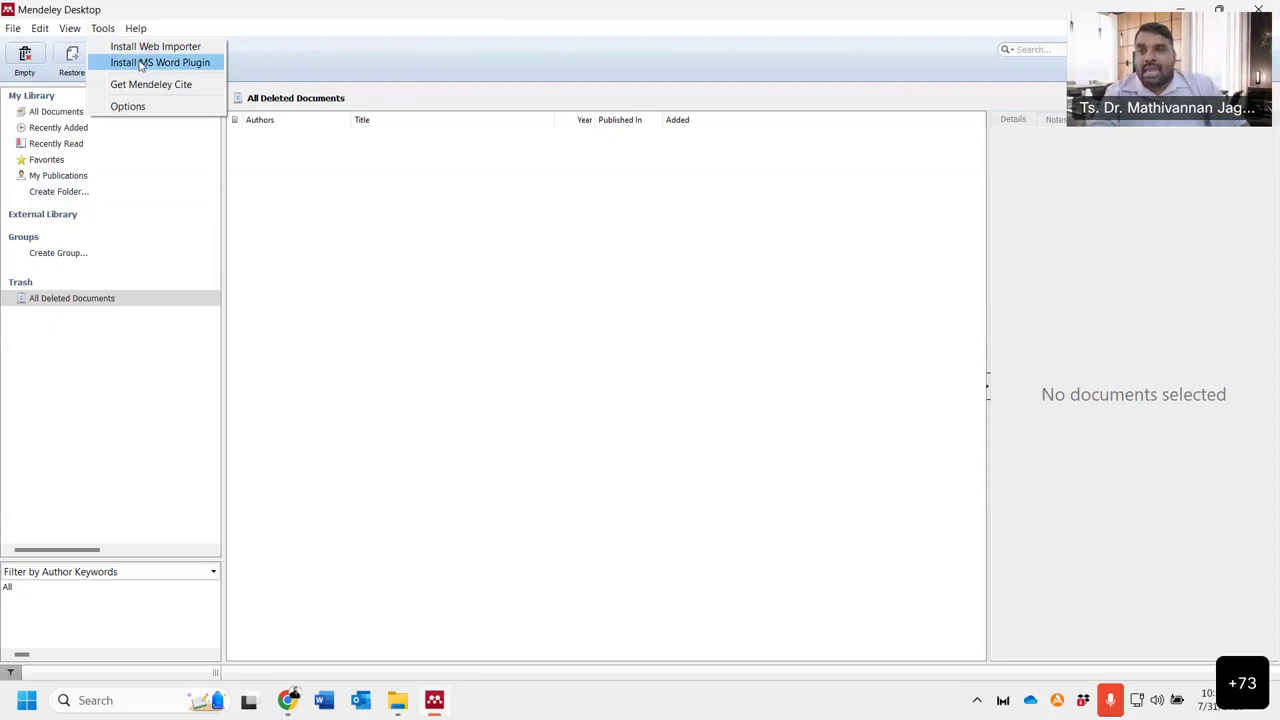
Open a blank Word document, confirm References has no Mendeley group, then close it.
left_click(157, 140)
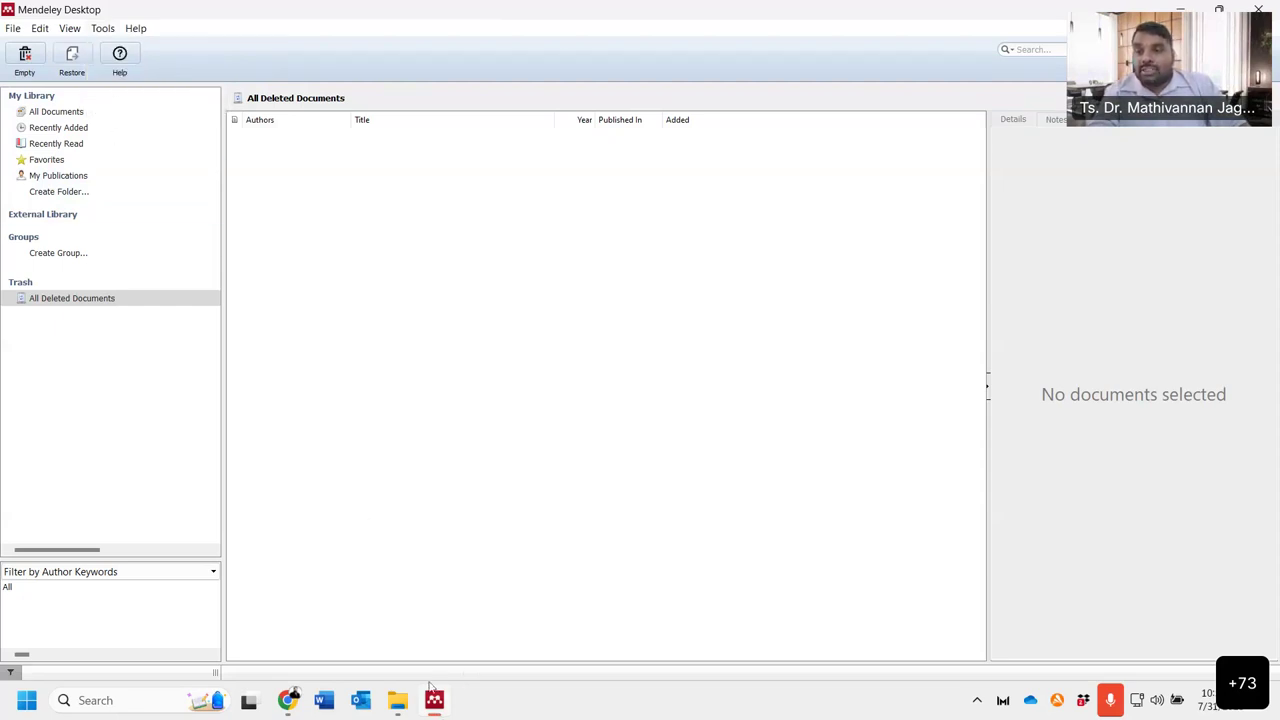
left_click(323, 701)
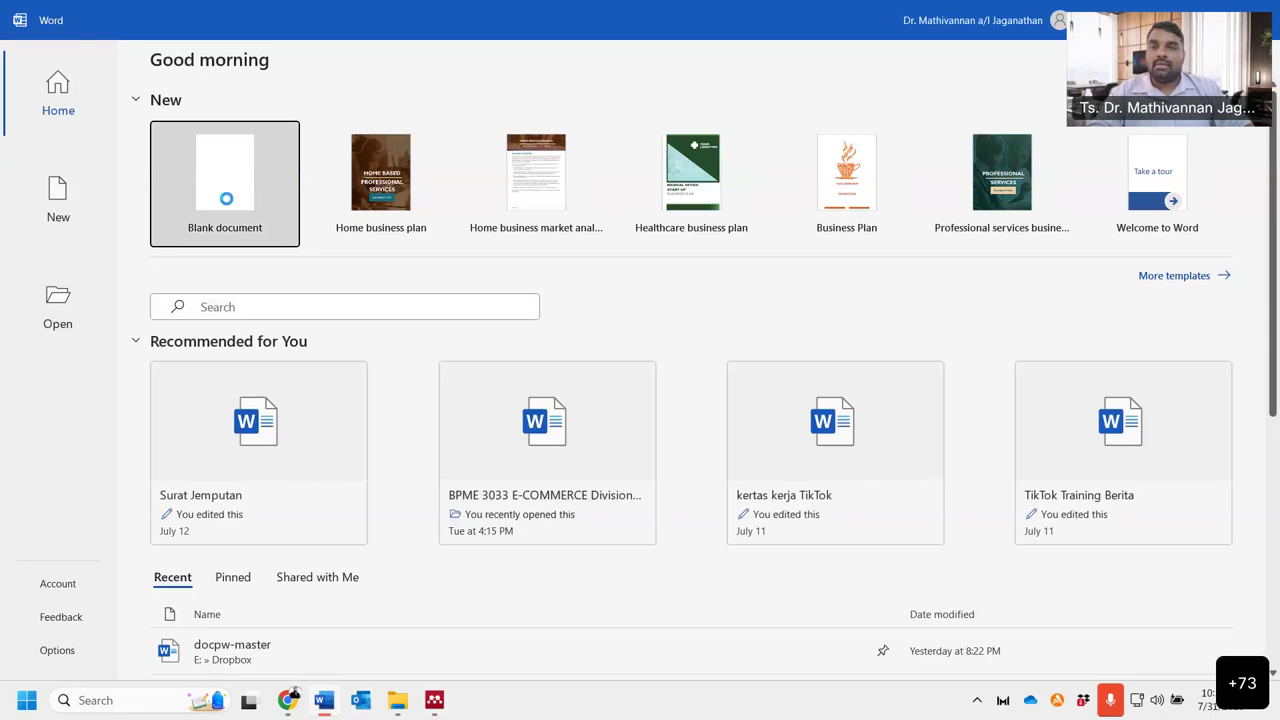
left_click(226, 199)
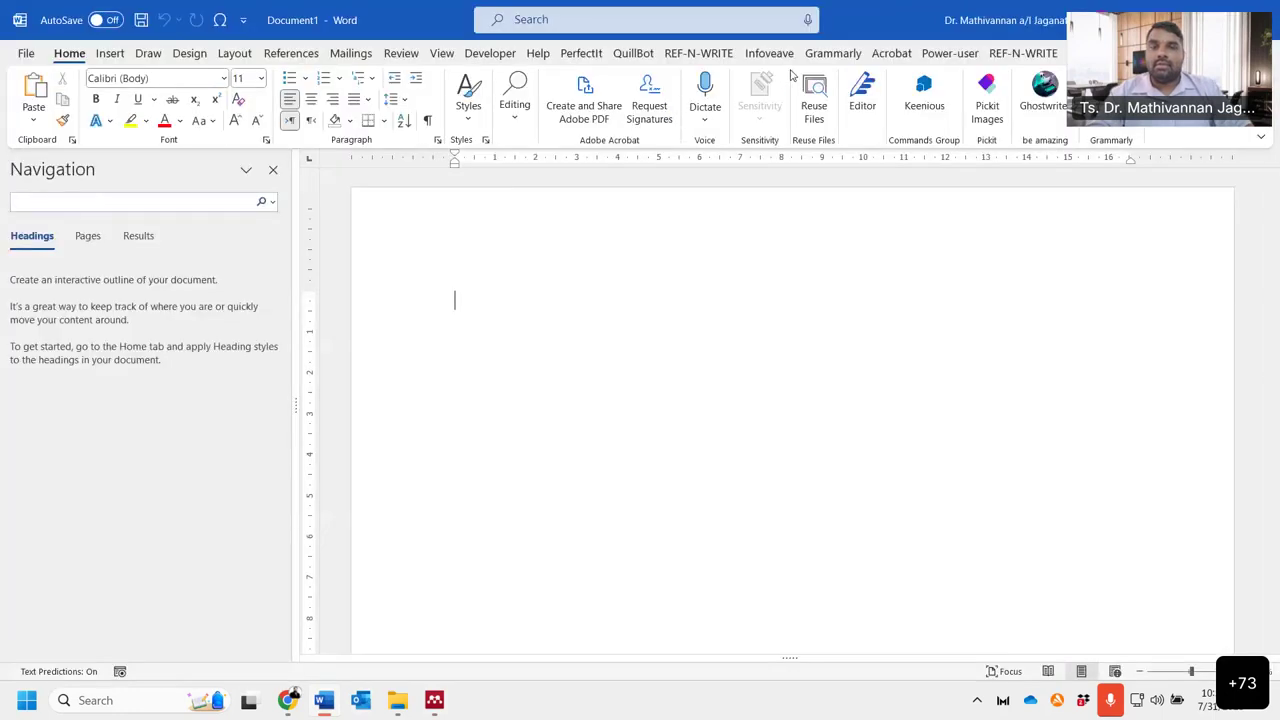
left_click(306, 60)
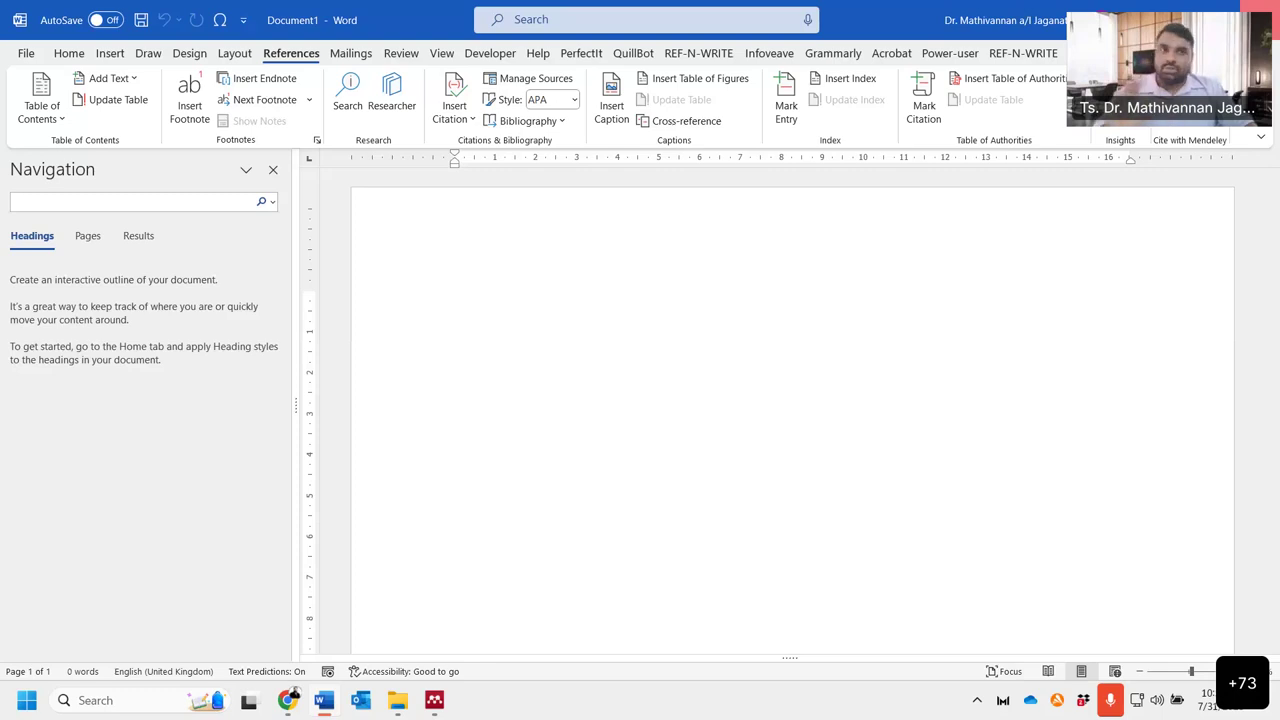
key("ctrl+w")
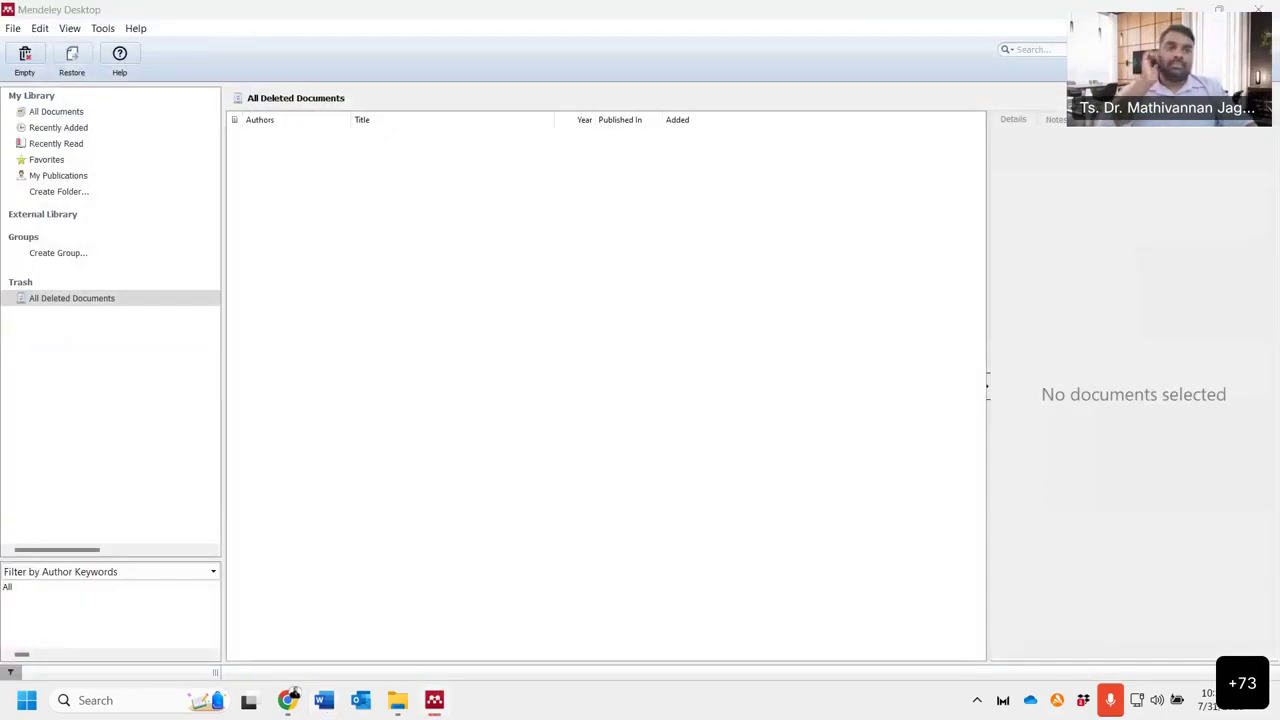
Run Tools > Install MS Word Plugin, confirm Plugin Installed, and relaunch Word.
left_click(104, 30)
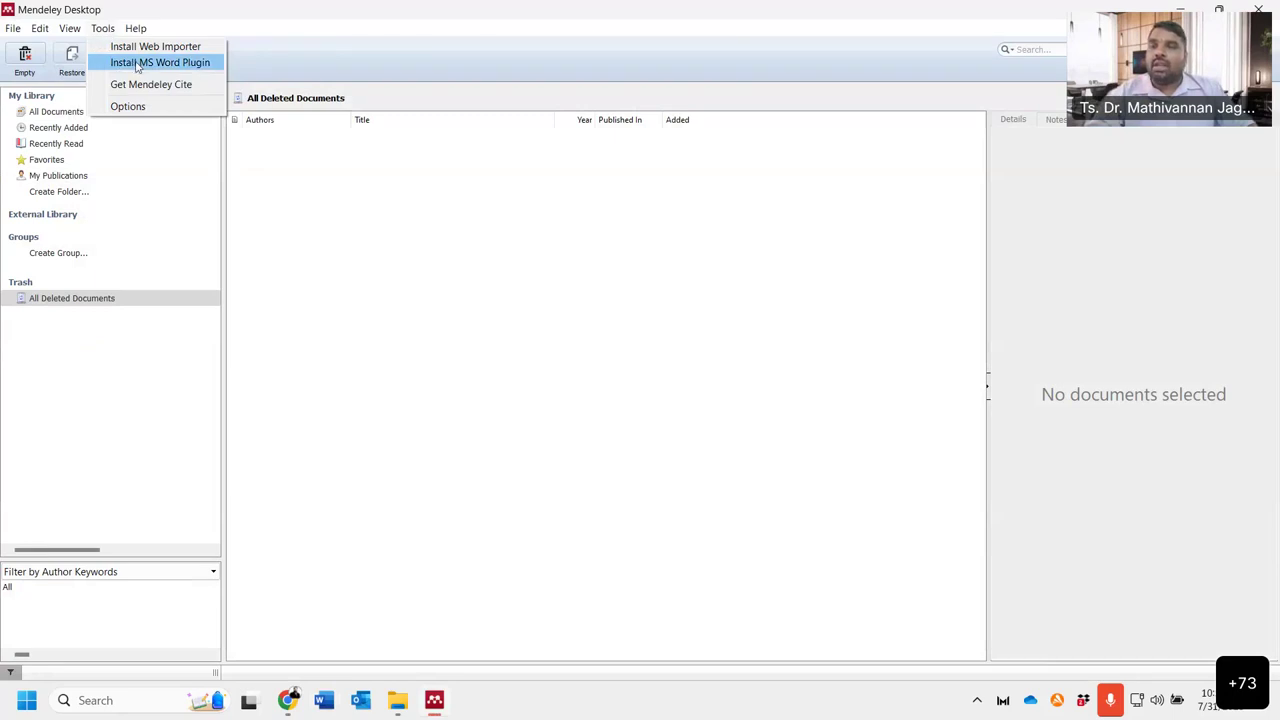
left_click(138, 63)
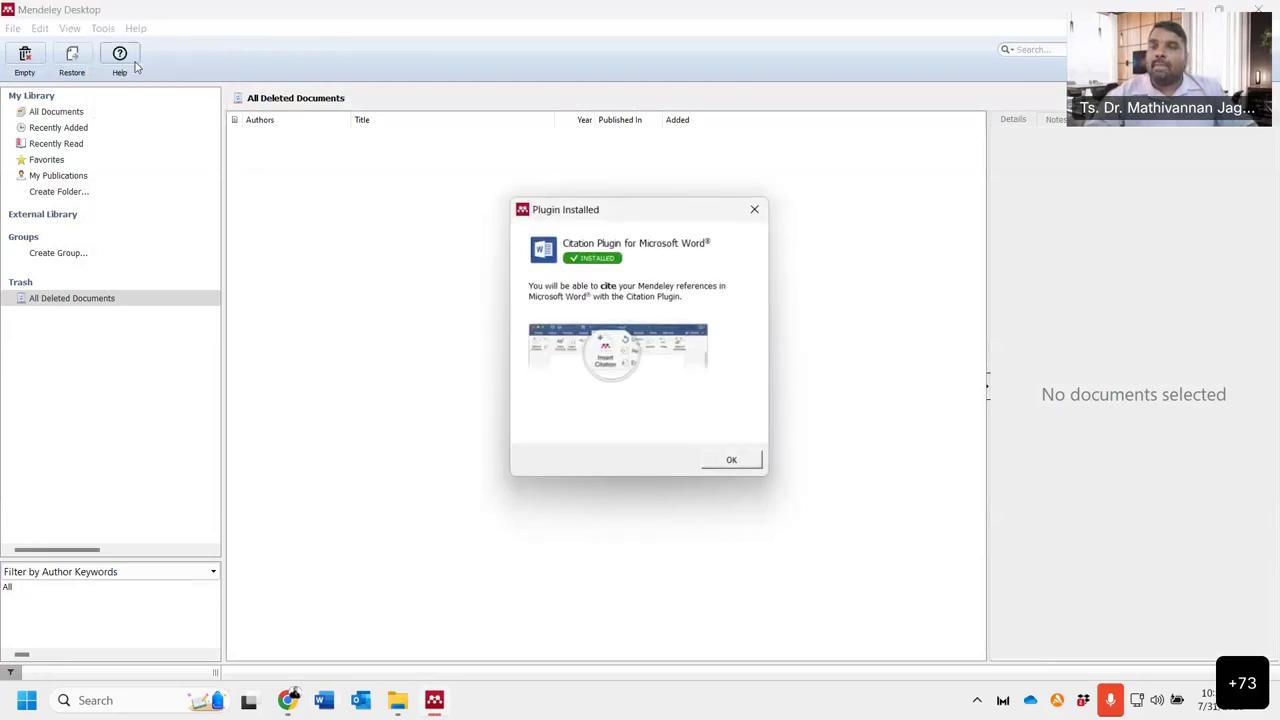
left_click(733, 462)
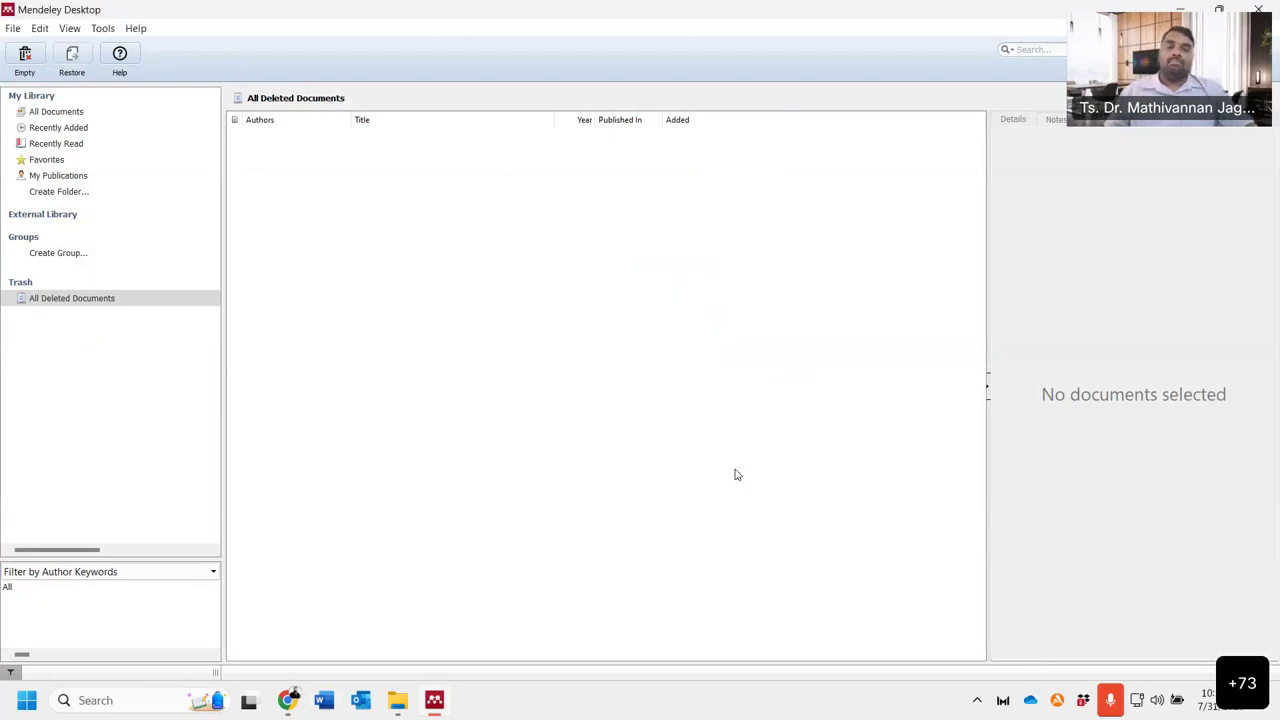
left_click(324, 701)
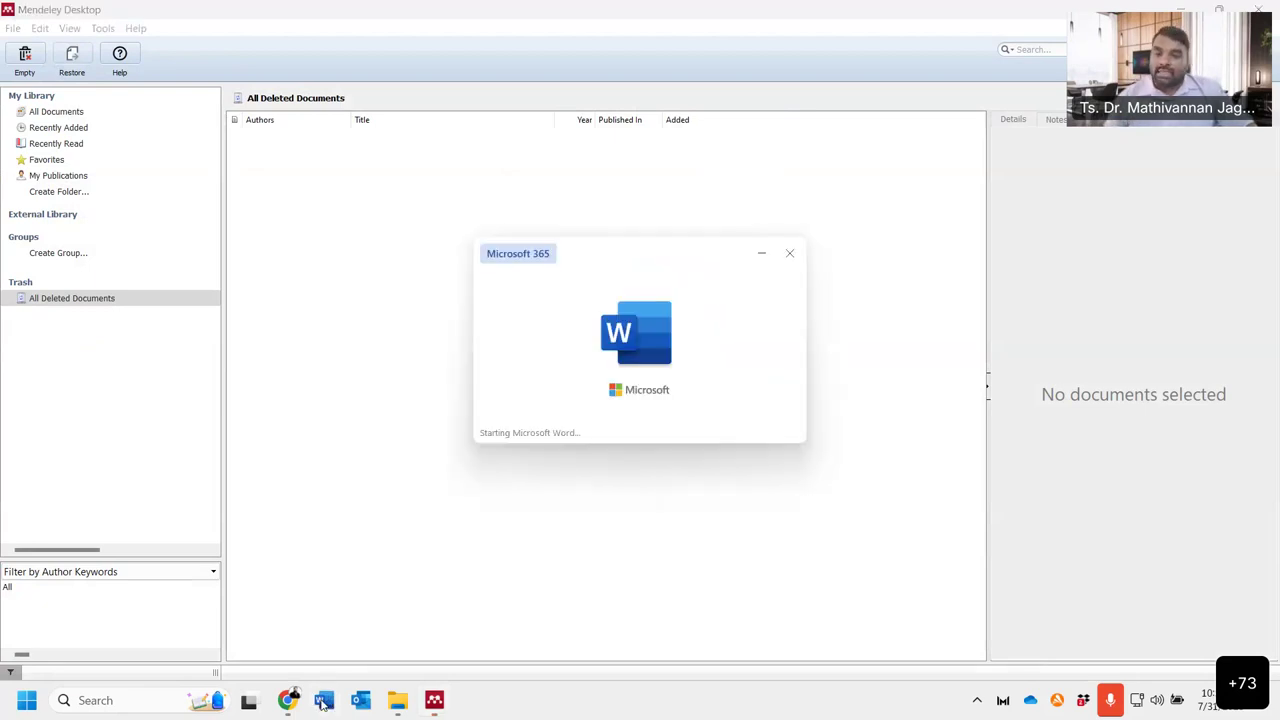
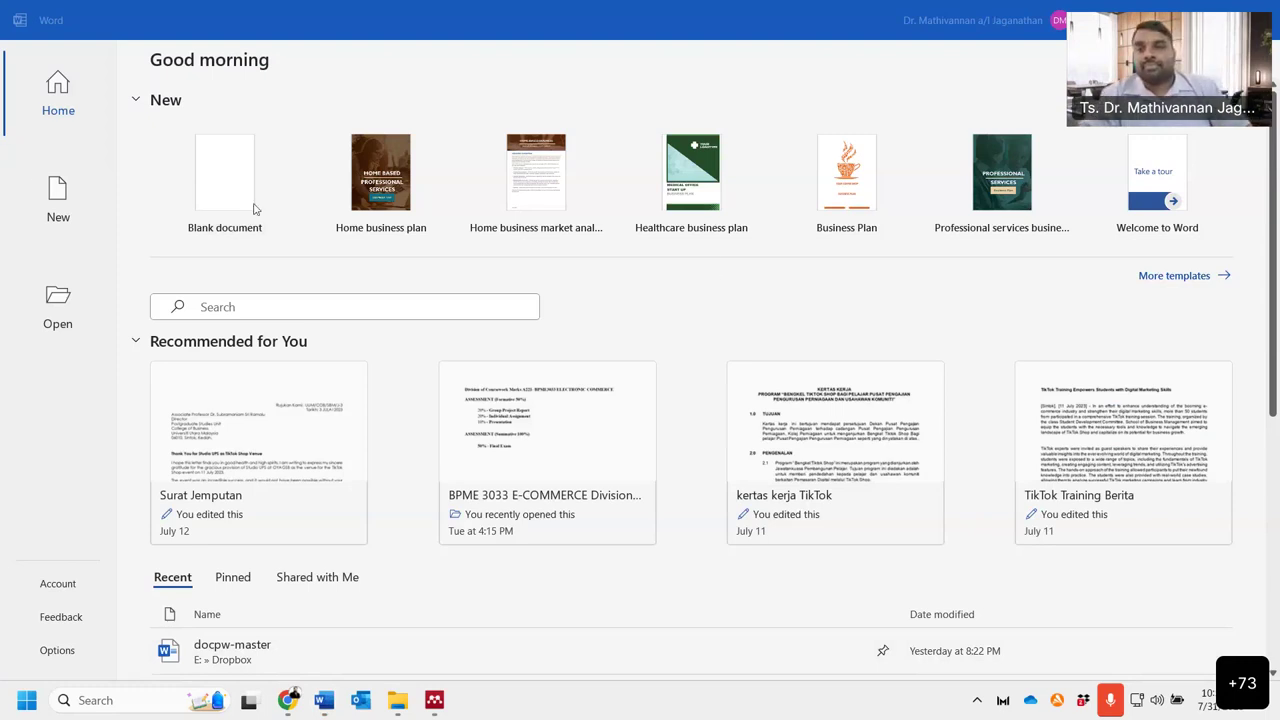
Create a blank Word document and look at its References tab.
left_click(234, 172)
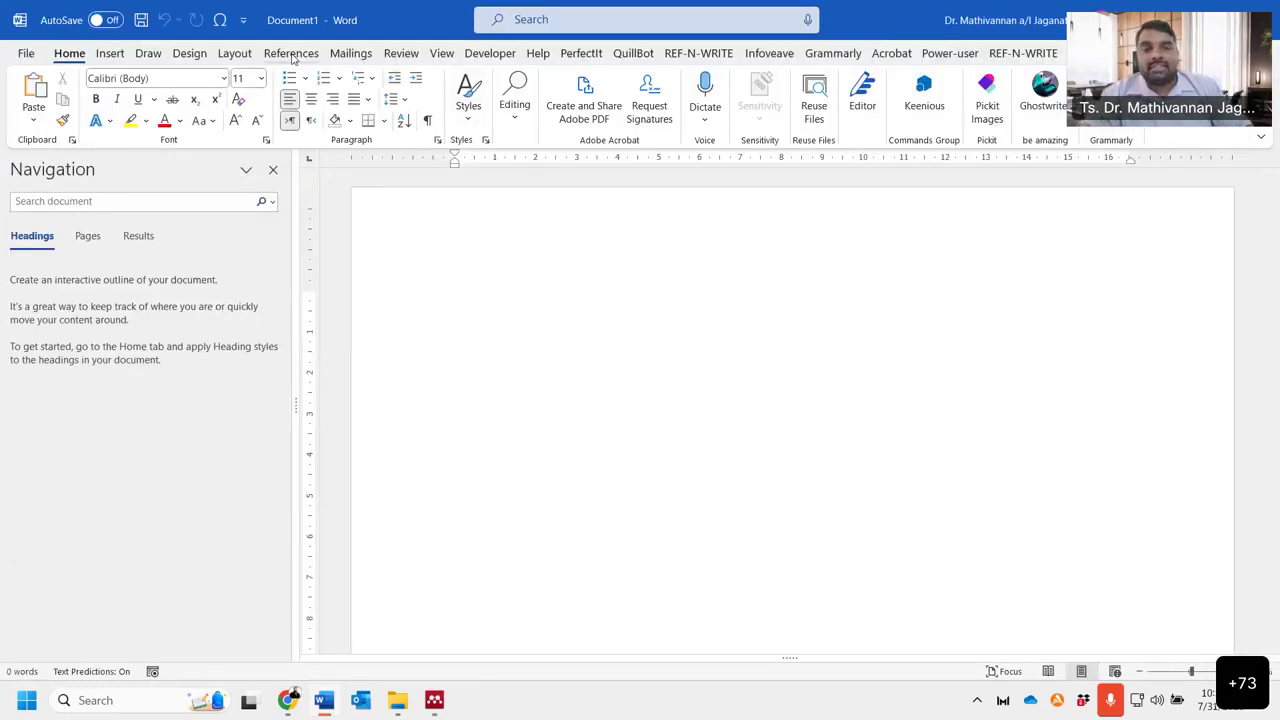
left_click(291, 54)
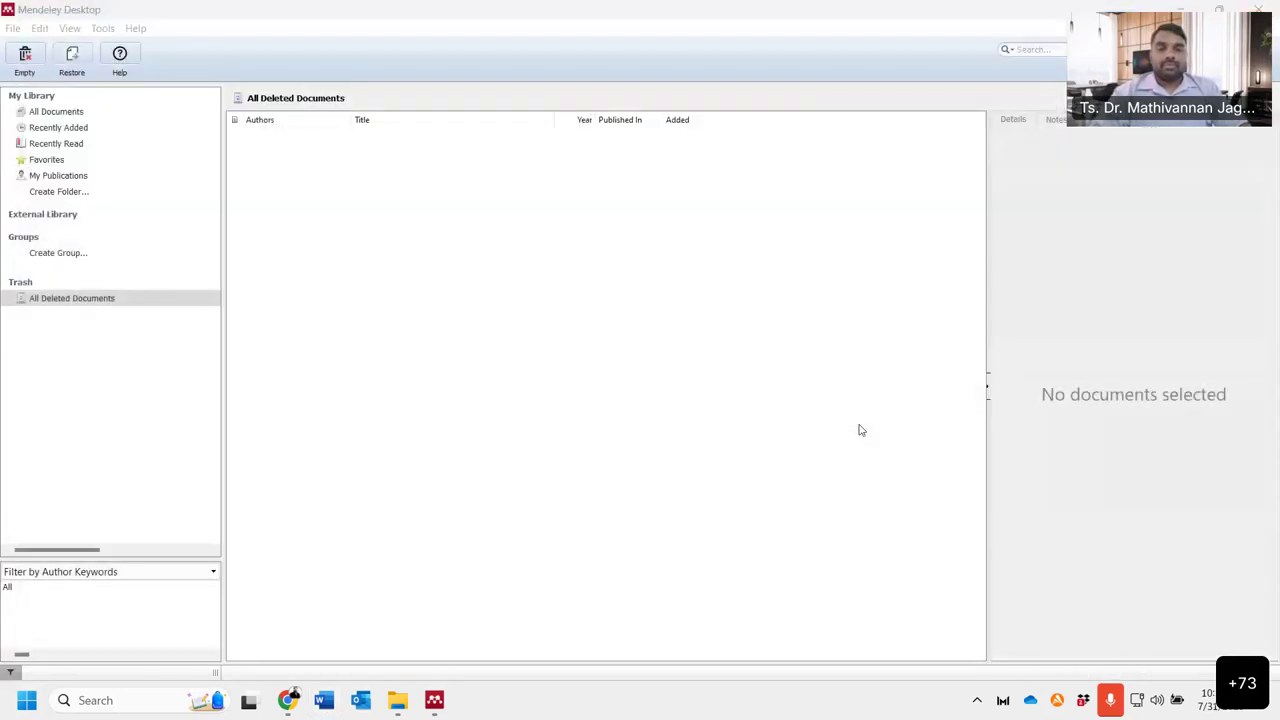
In Mendeley, select All Documents and choose Add Files from the Add menu.
left_click(548, 271)
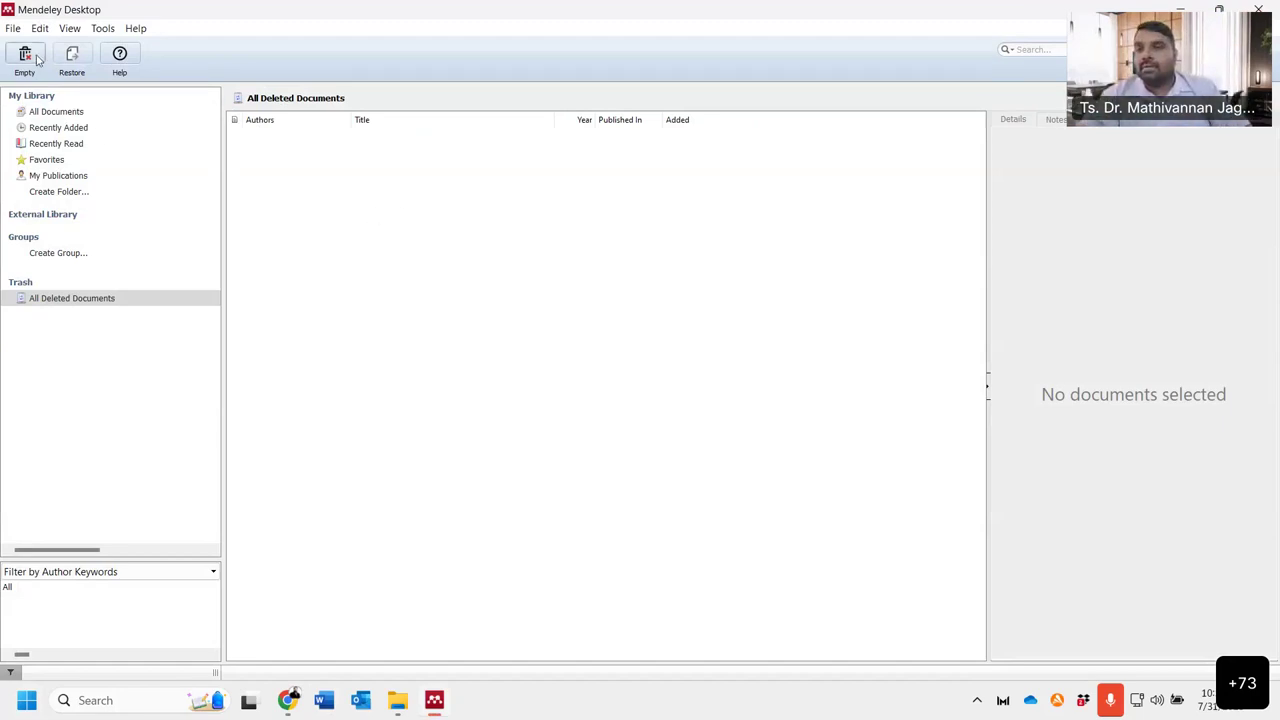
left_click(64, 30)
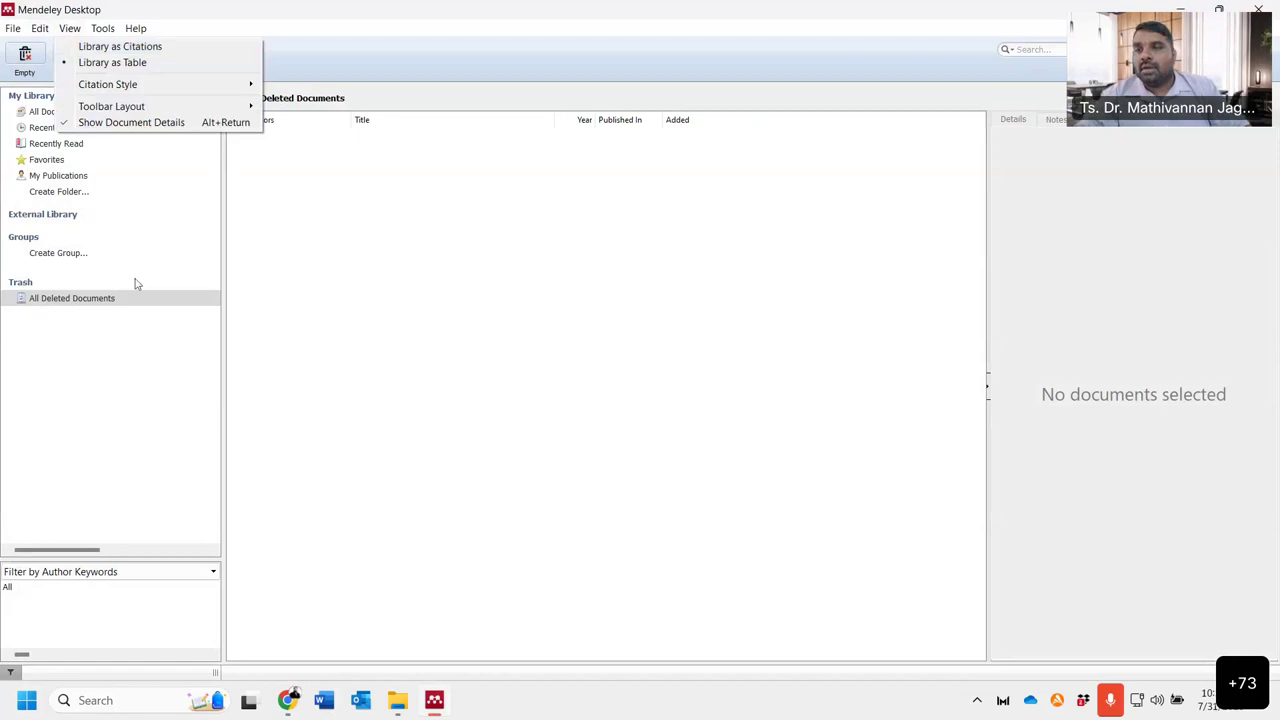
left_click(55, 208)
left_click(50, 111)
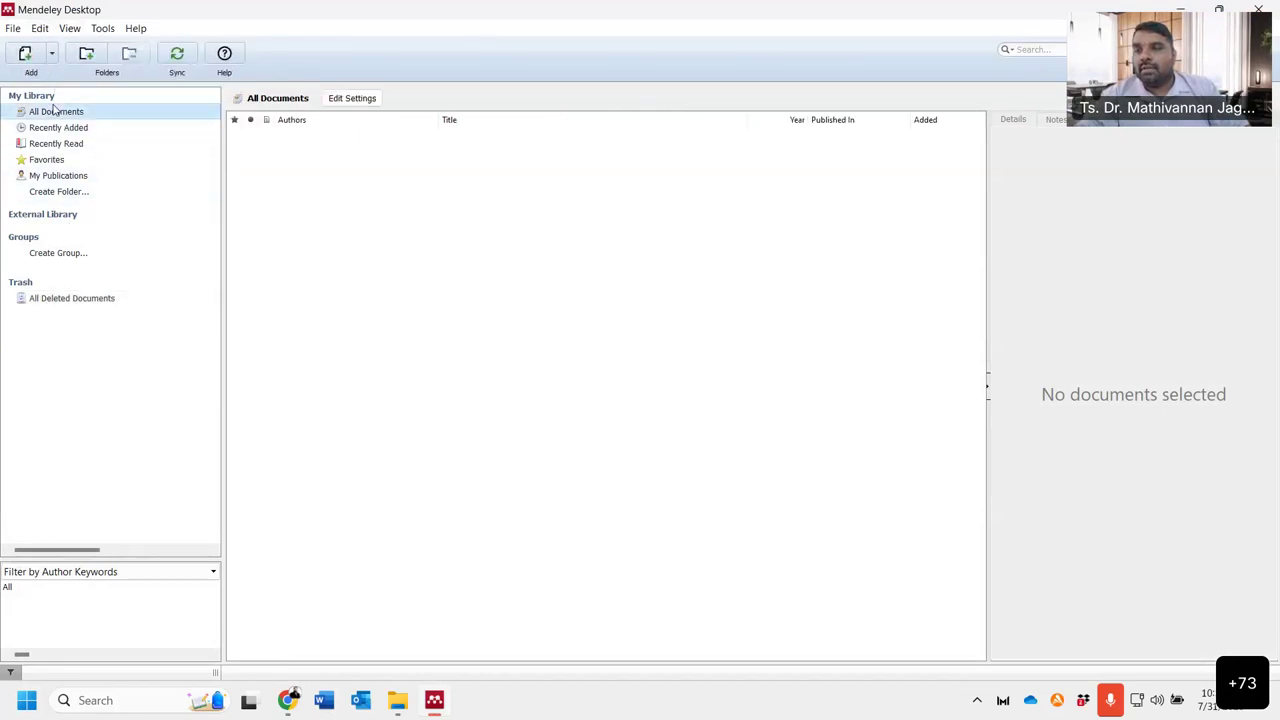
left_click(52, 54)
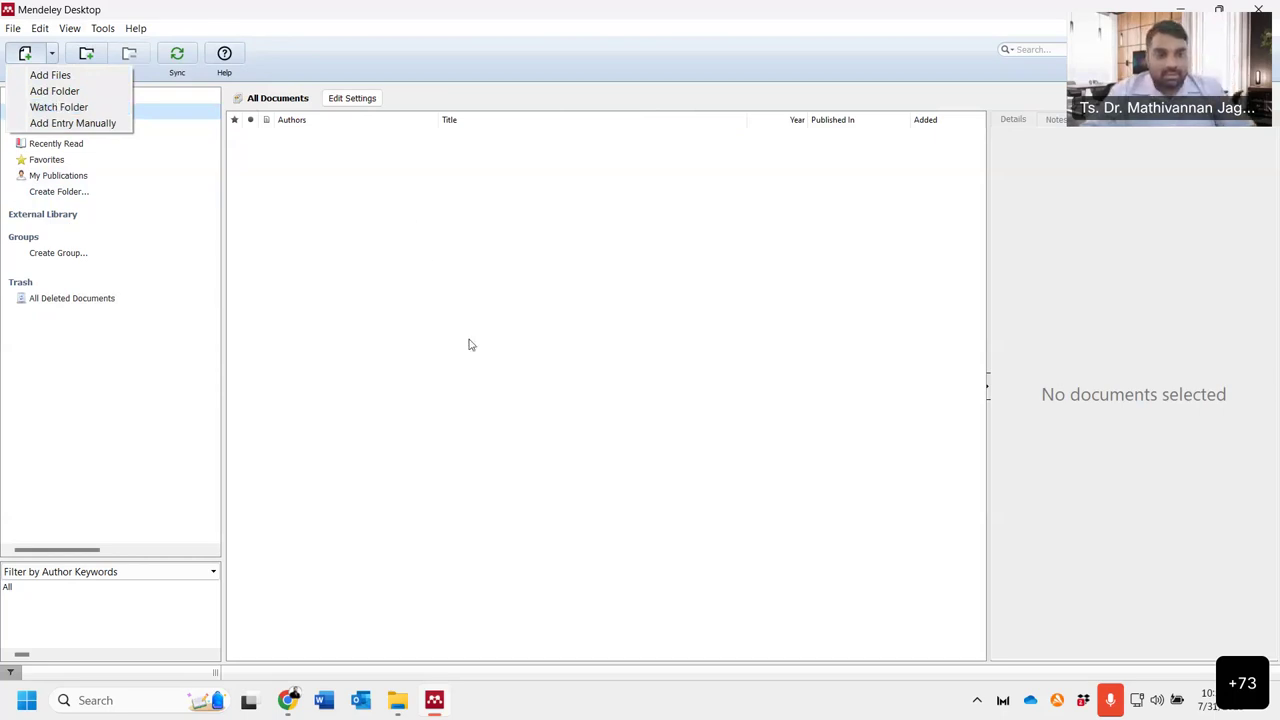
left_click(1265, 267)
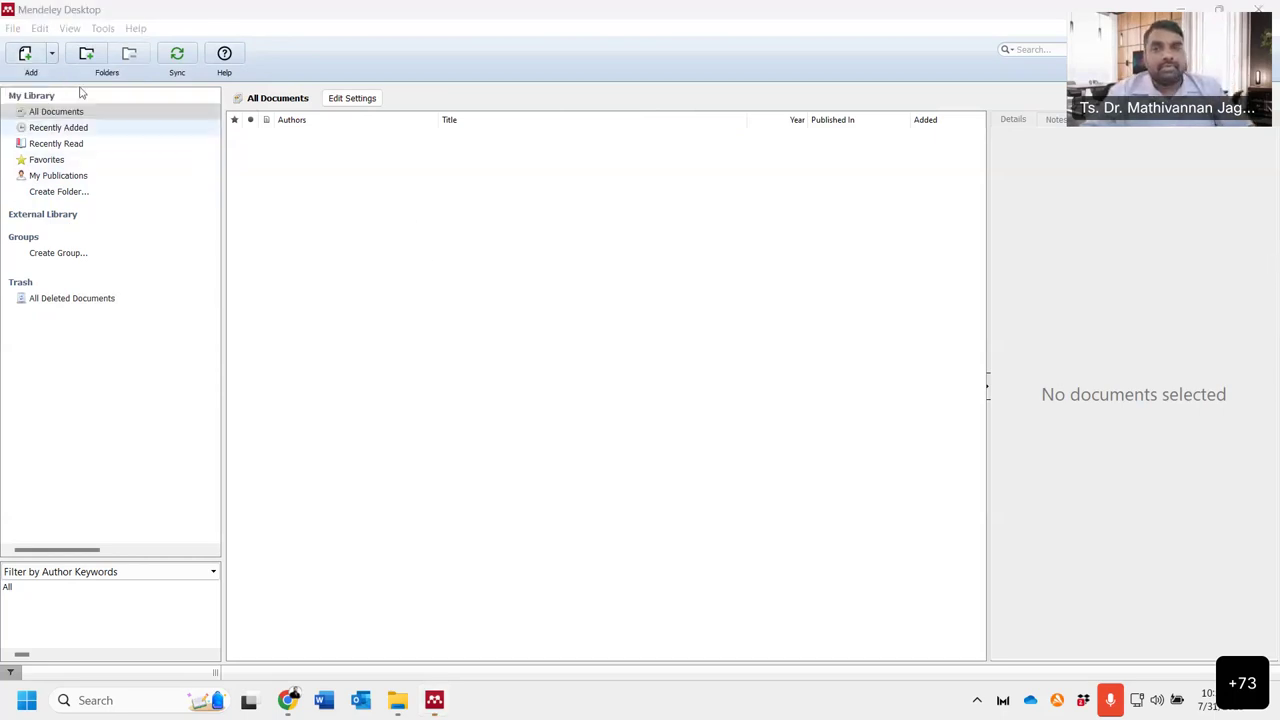
left_click(52, 54)
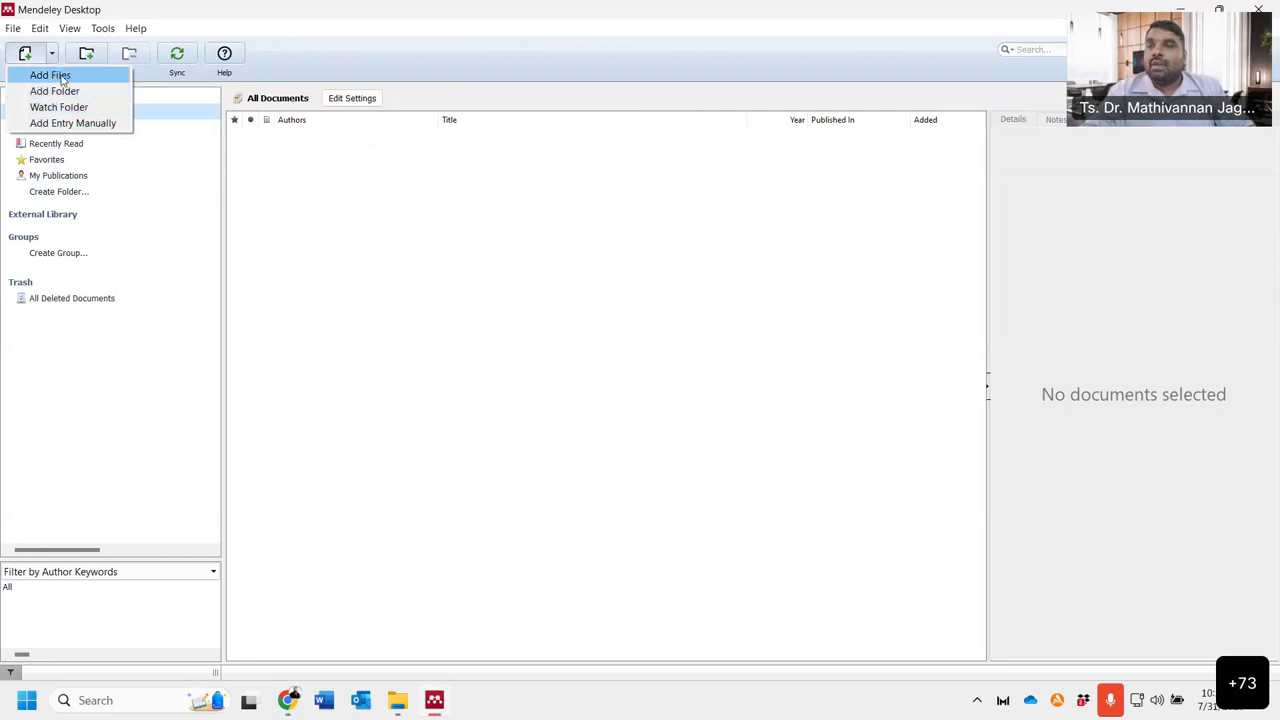
left_click(65, 80)
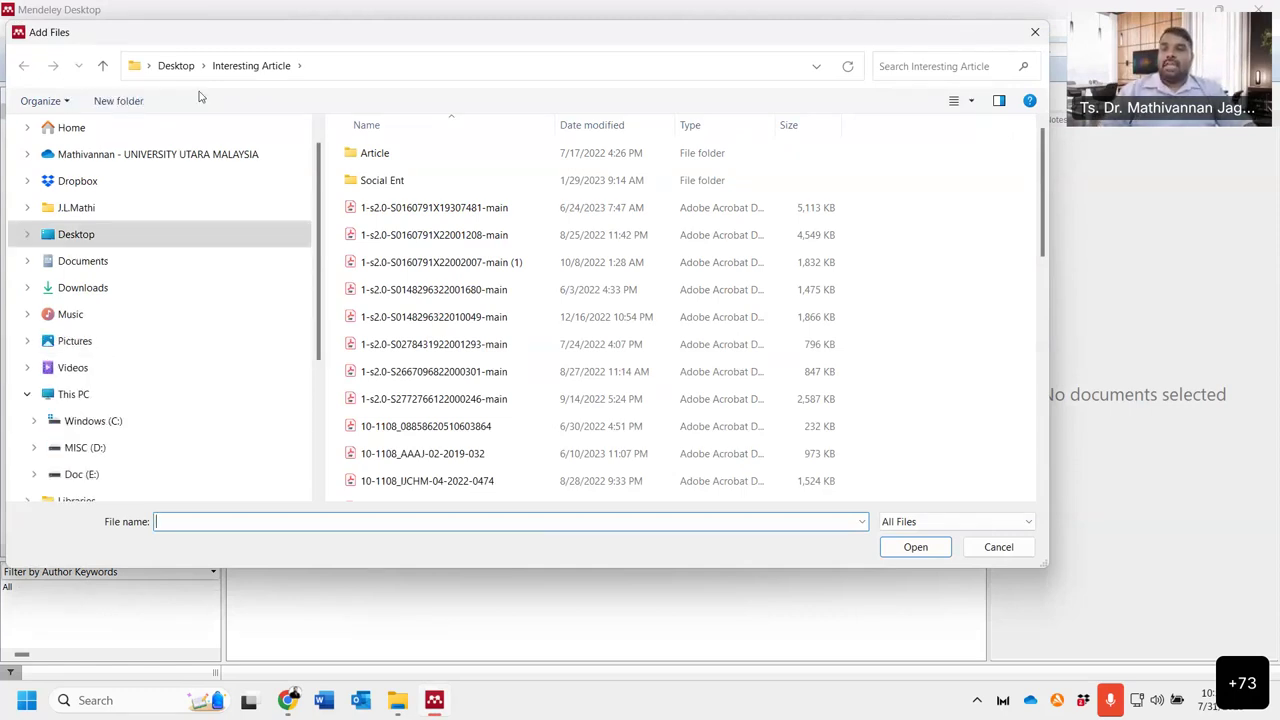
Select the first three PDFs in Interesting Article and import them.
scroll(800, 250, "down", 3)
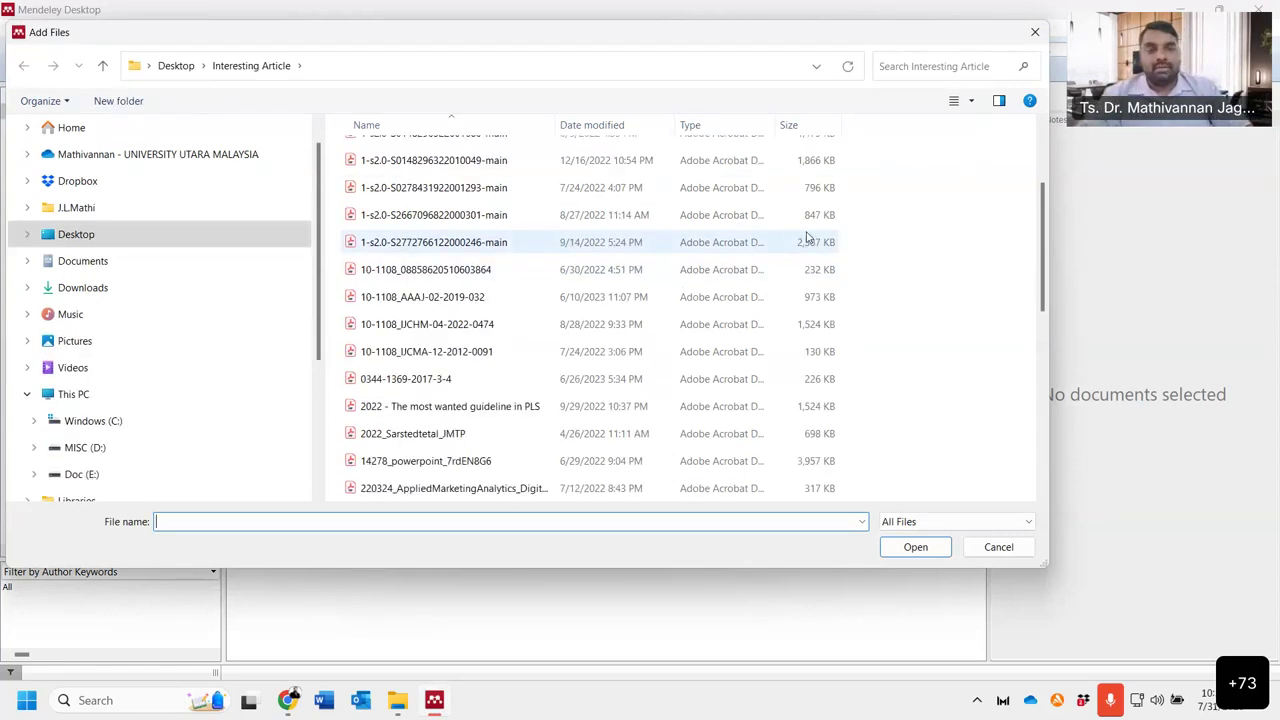
scroll(618, 290, "up", 3)
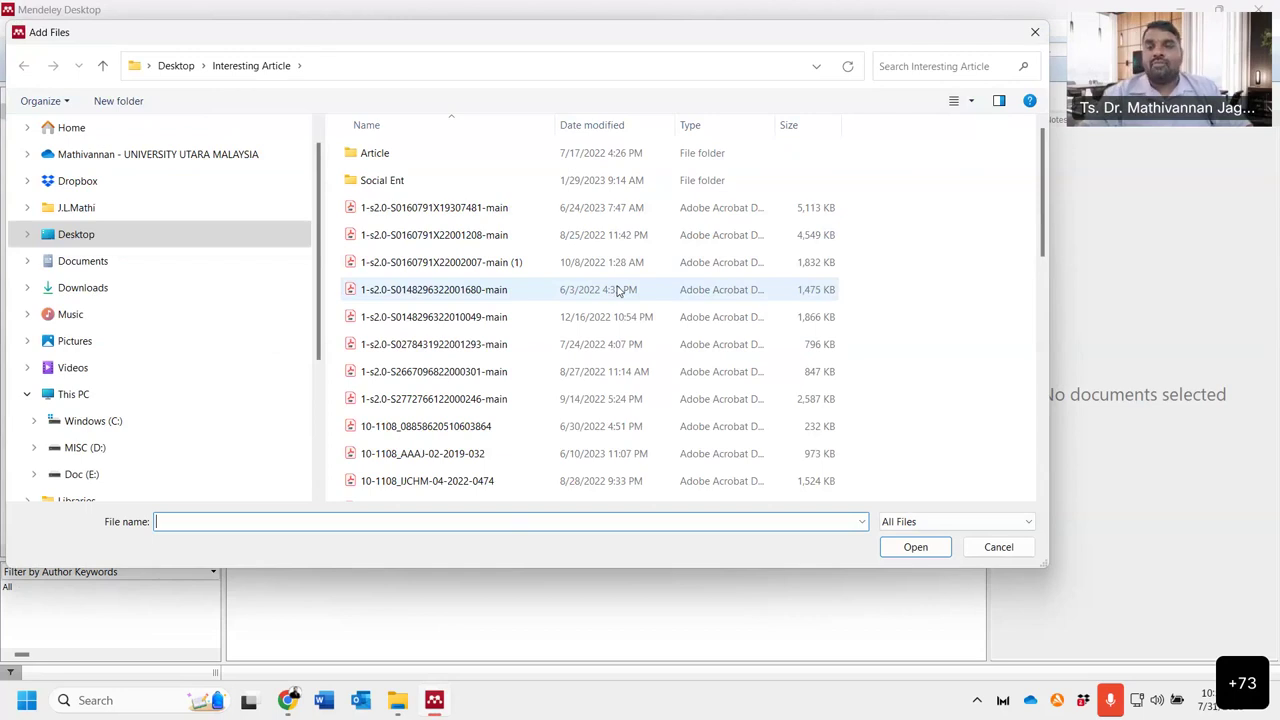
left_click(422, 210)
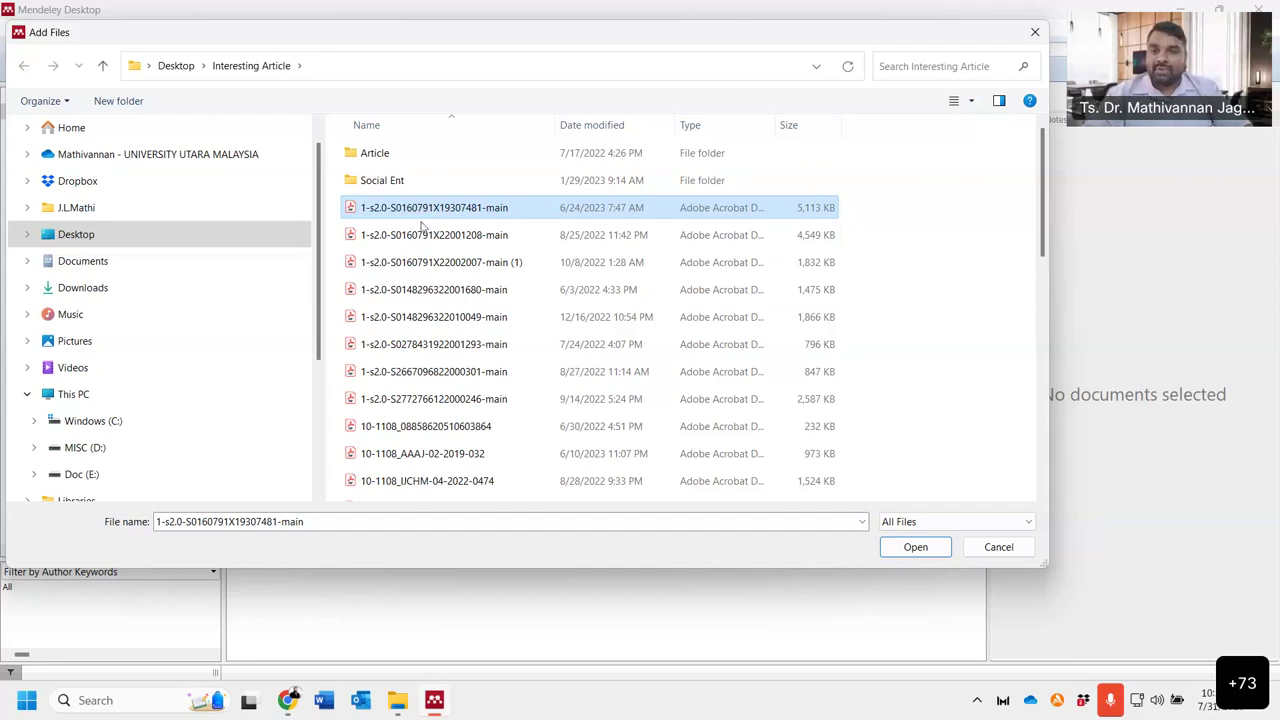
left_click(424, 263, "shift")
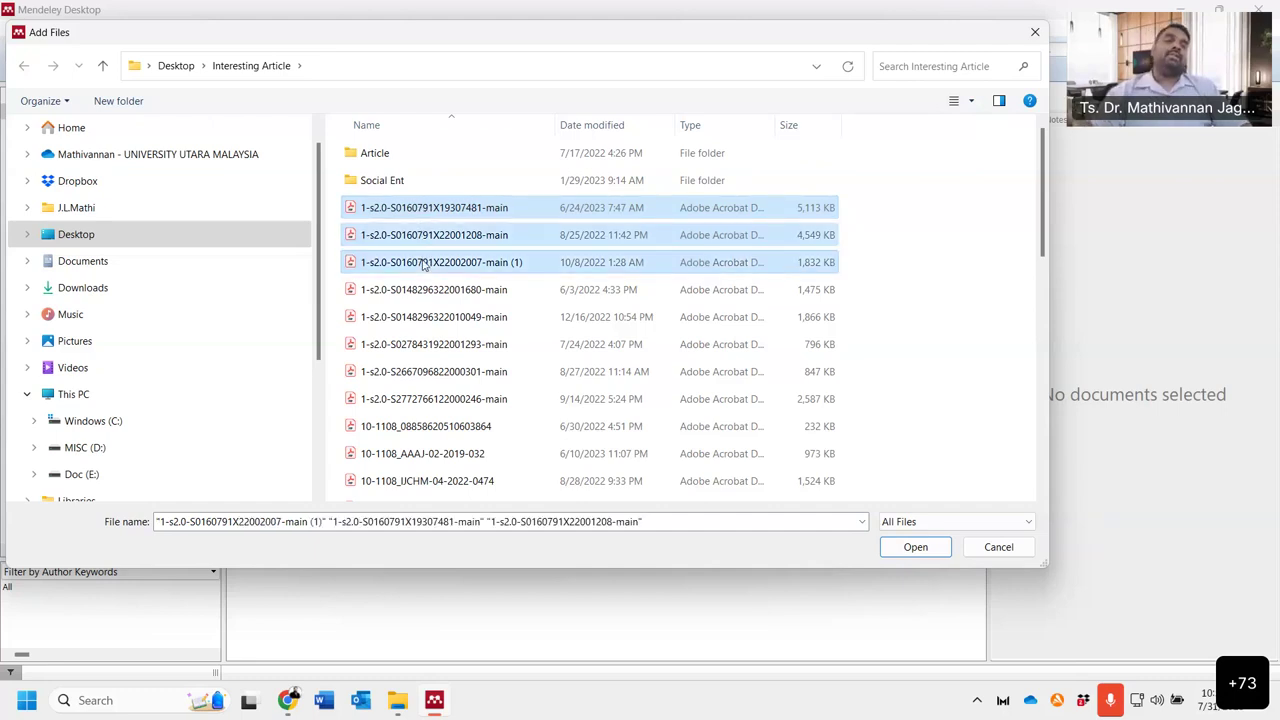
left_click(928, 549)
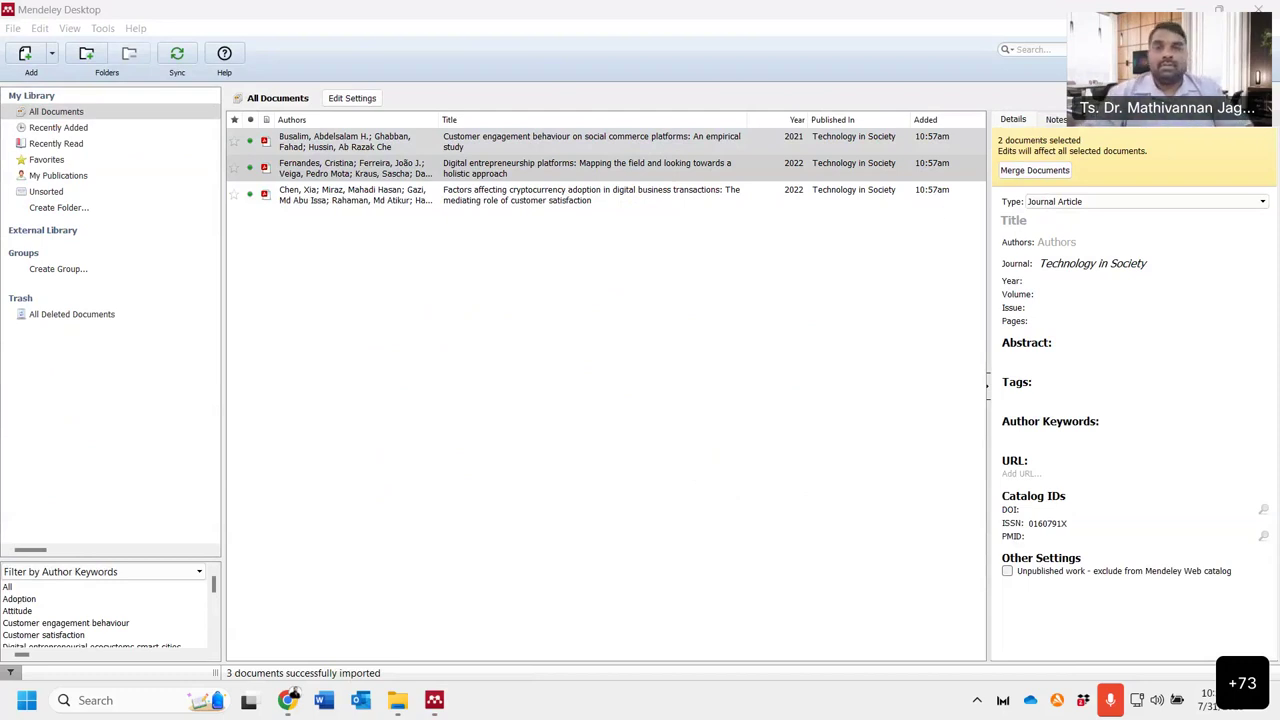
Merge the two duplicate entries, then check the merged article's details.
left_click(1058, 171)
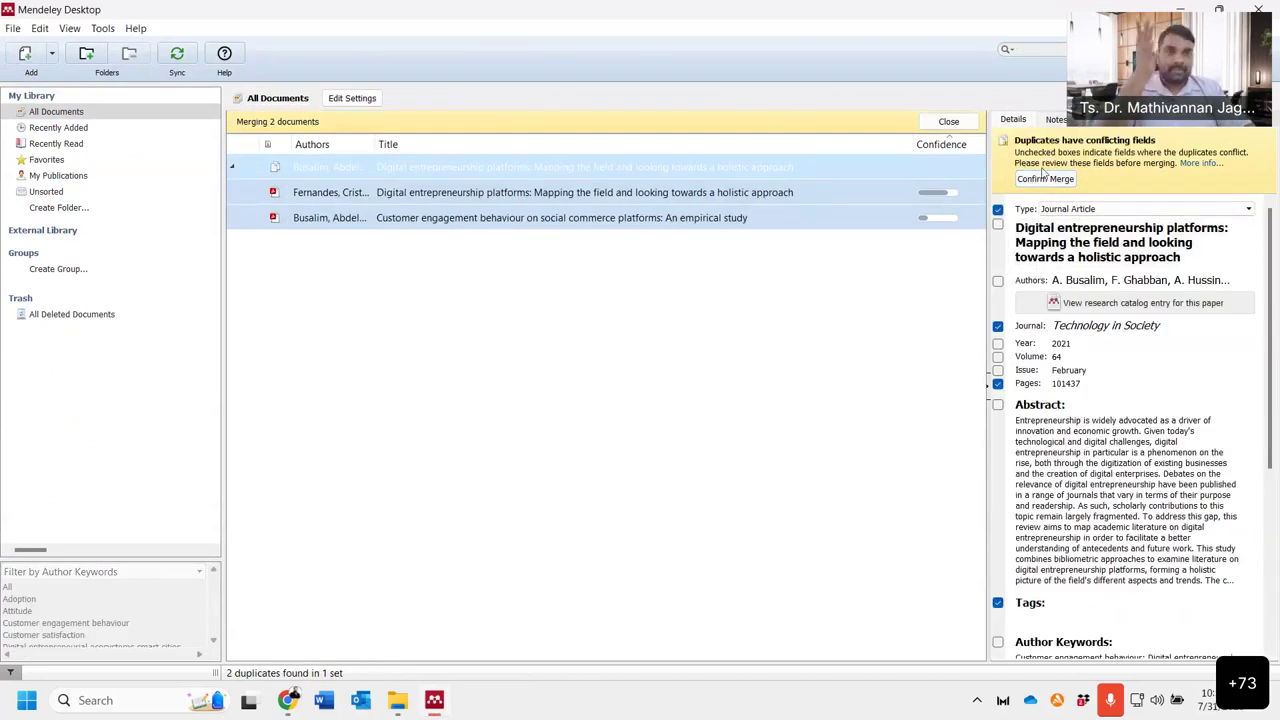
left_click(1045, 178)
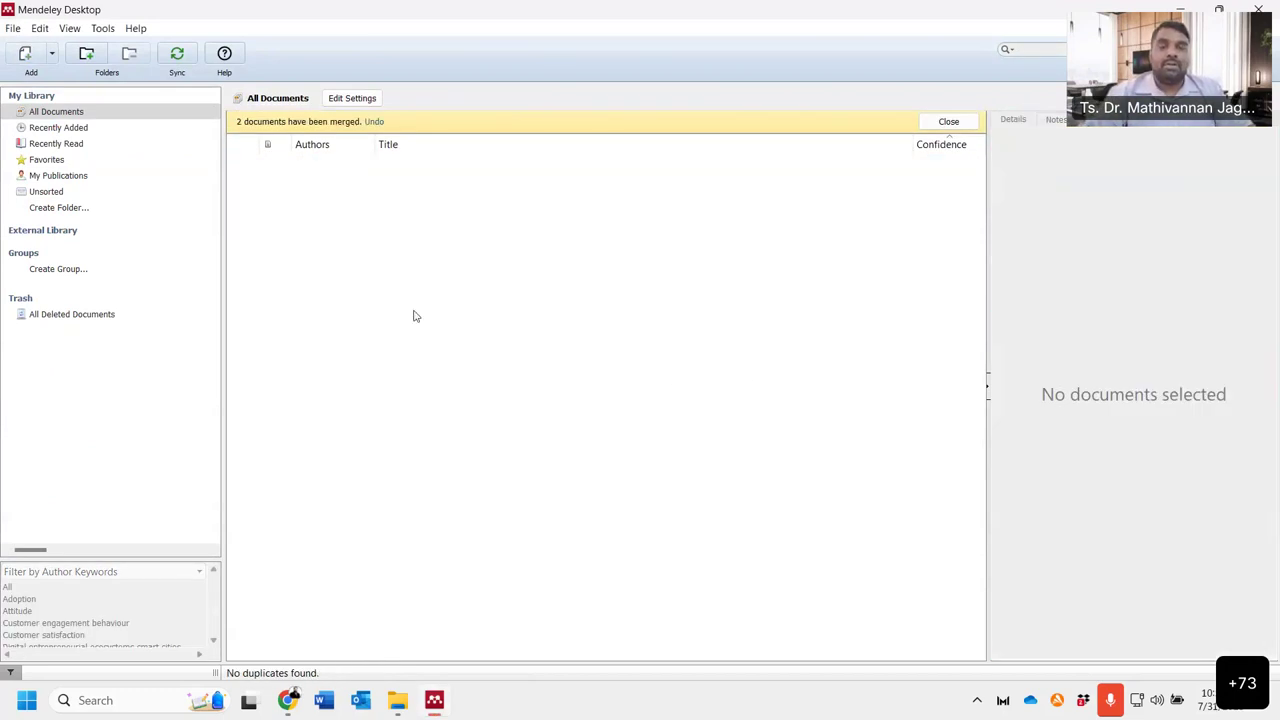
left_click(60, 112)
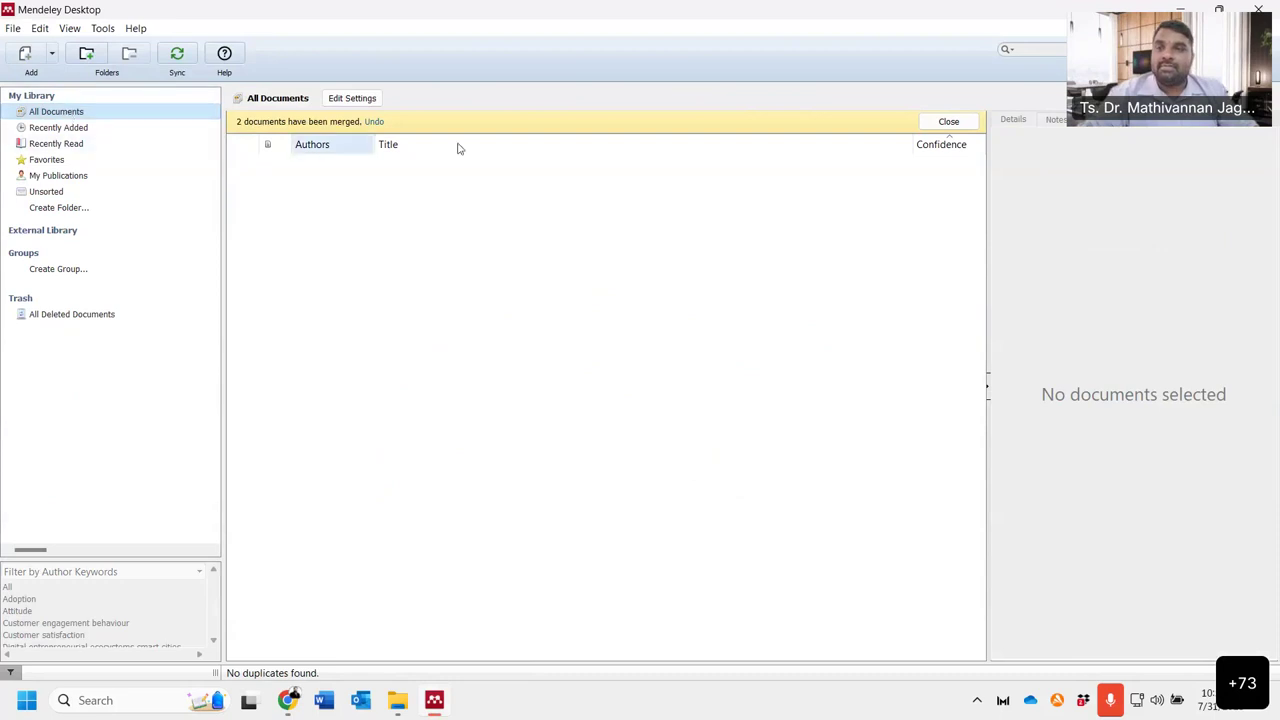
left_click(949, 122)
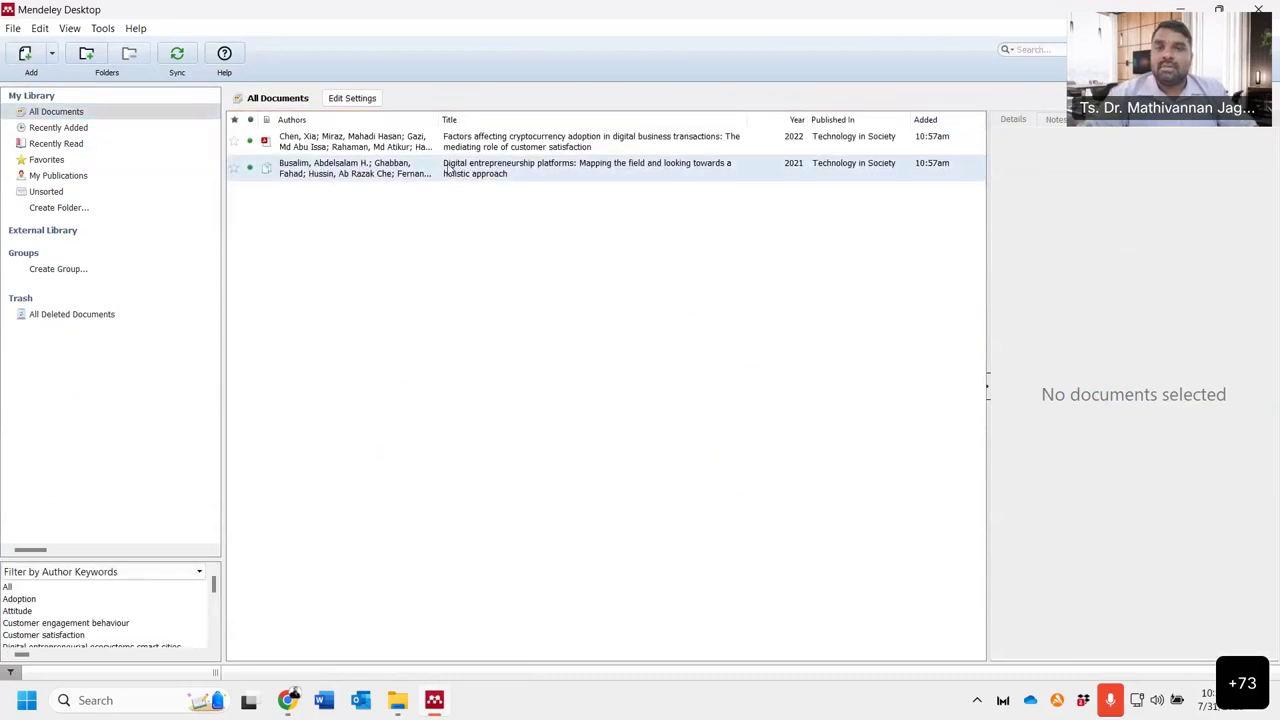
left_click(447, 169)
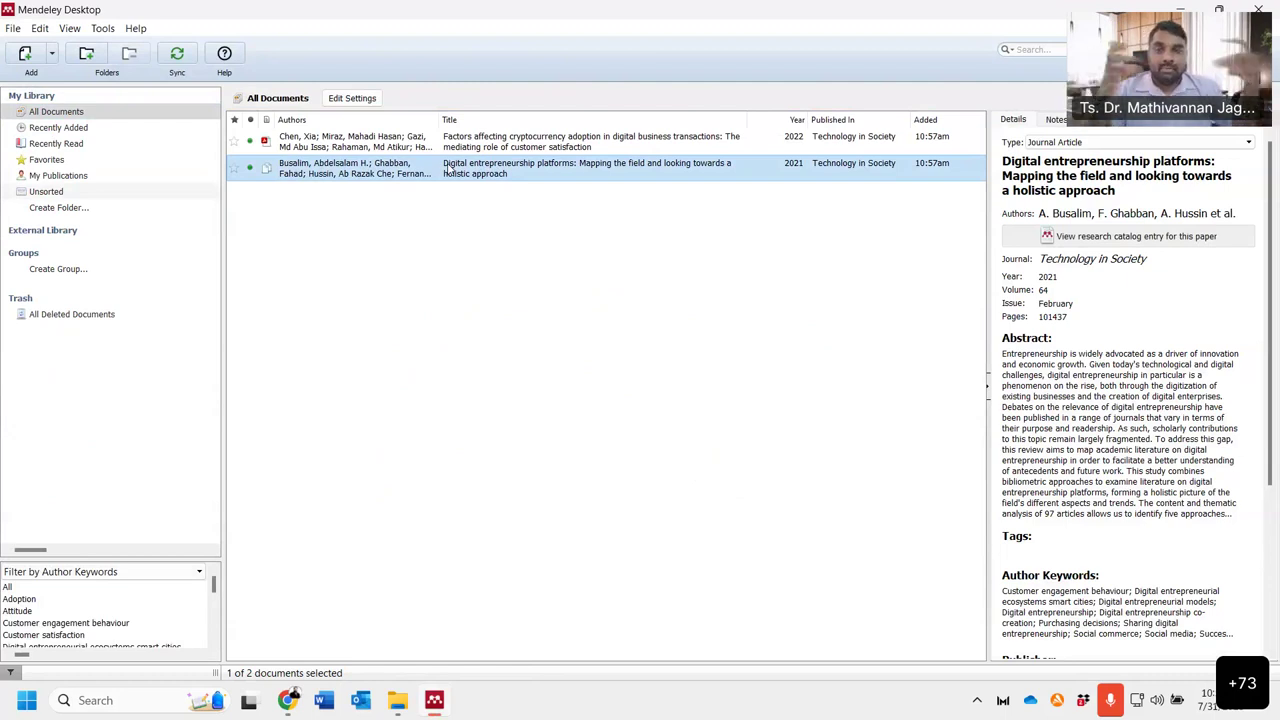
left_click(45, 113)
left_click(56, 57)
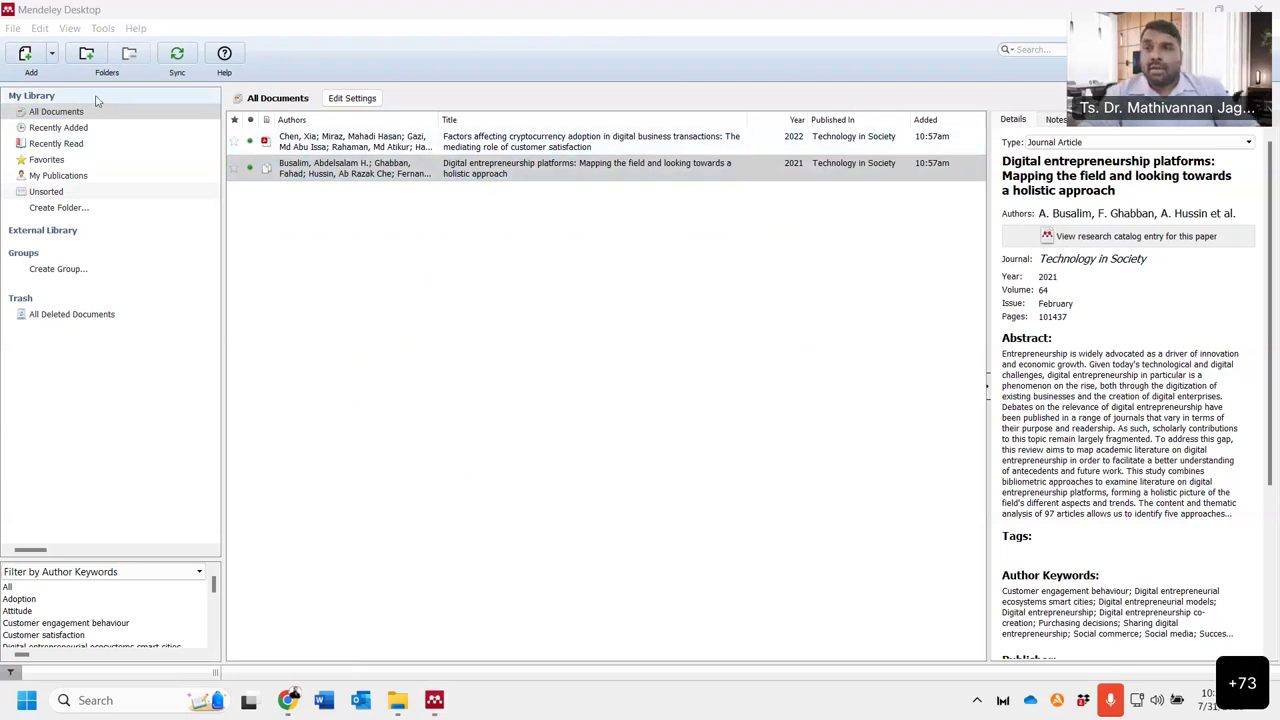
Choose Add Folder and browse the folder tree, expanding Documents.
left_click(52, 56)
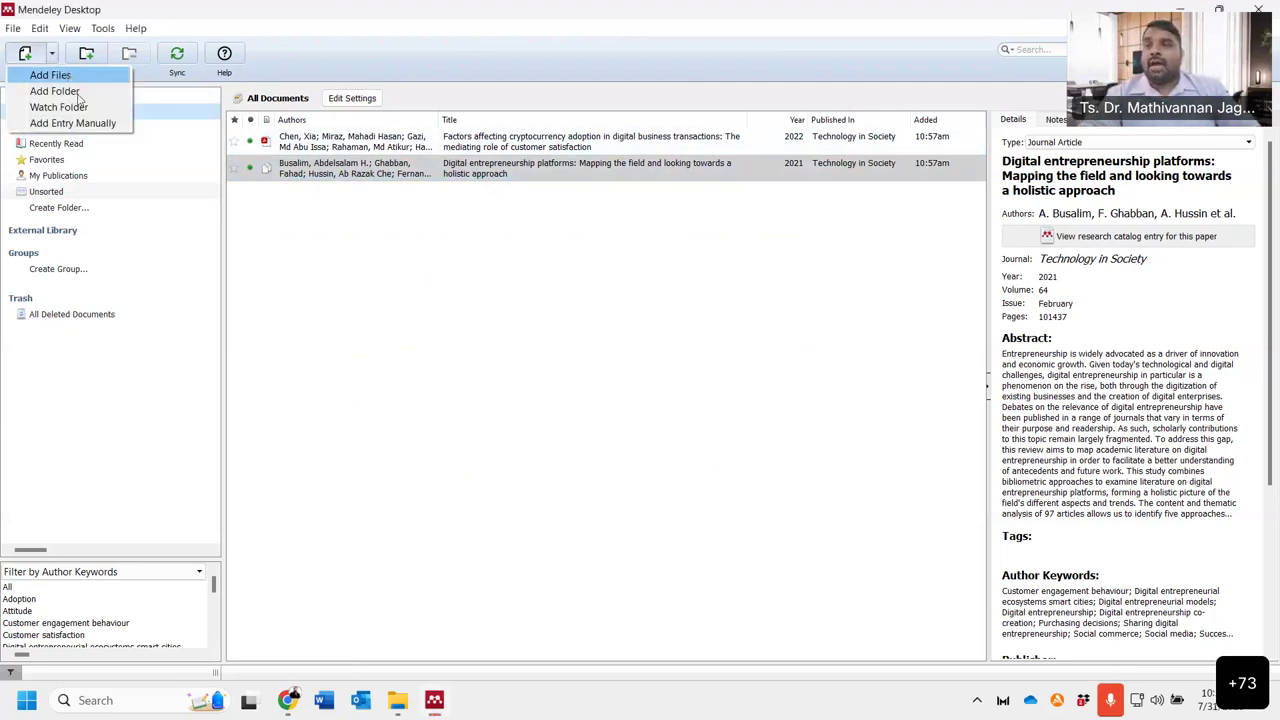
left_click(56, 91)
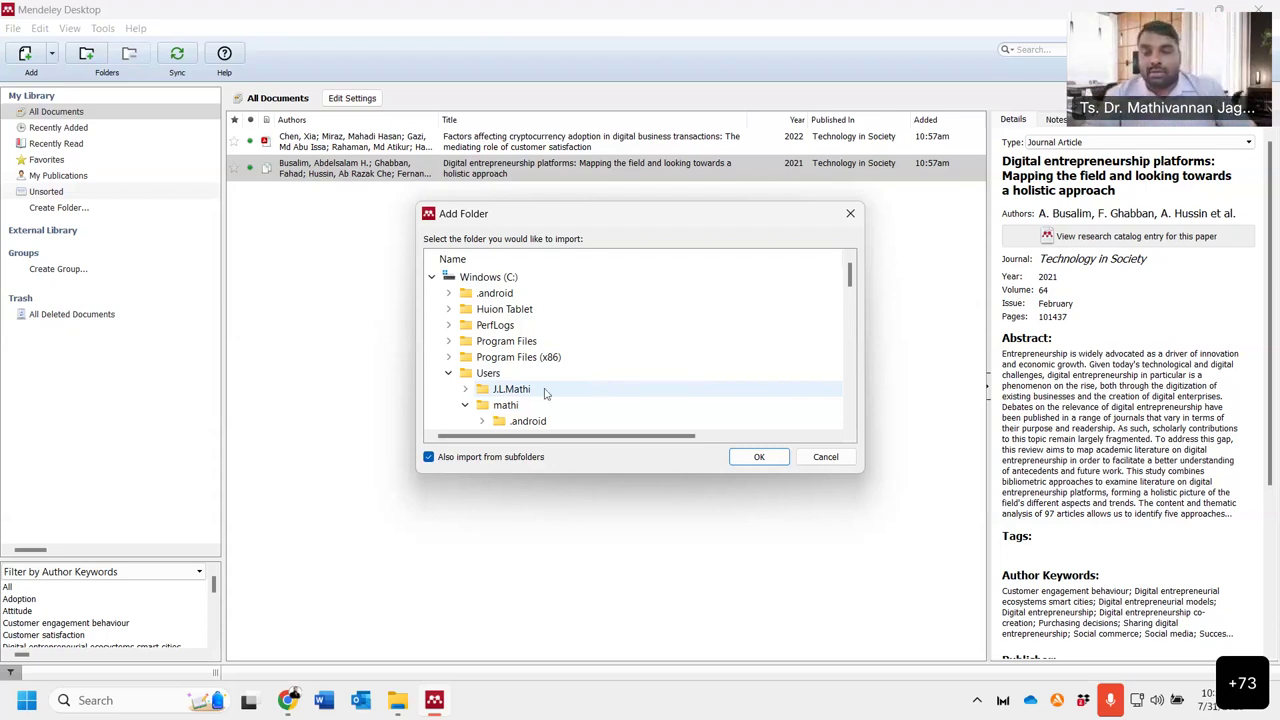
scroll(548, 385, "down", 2)
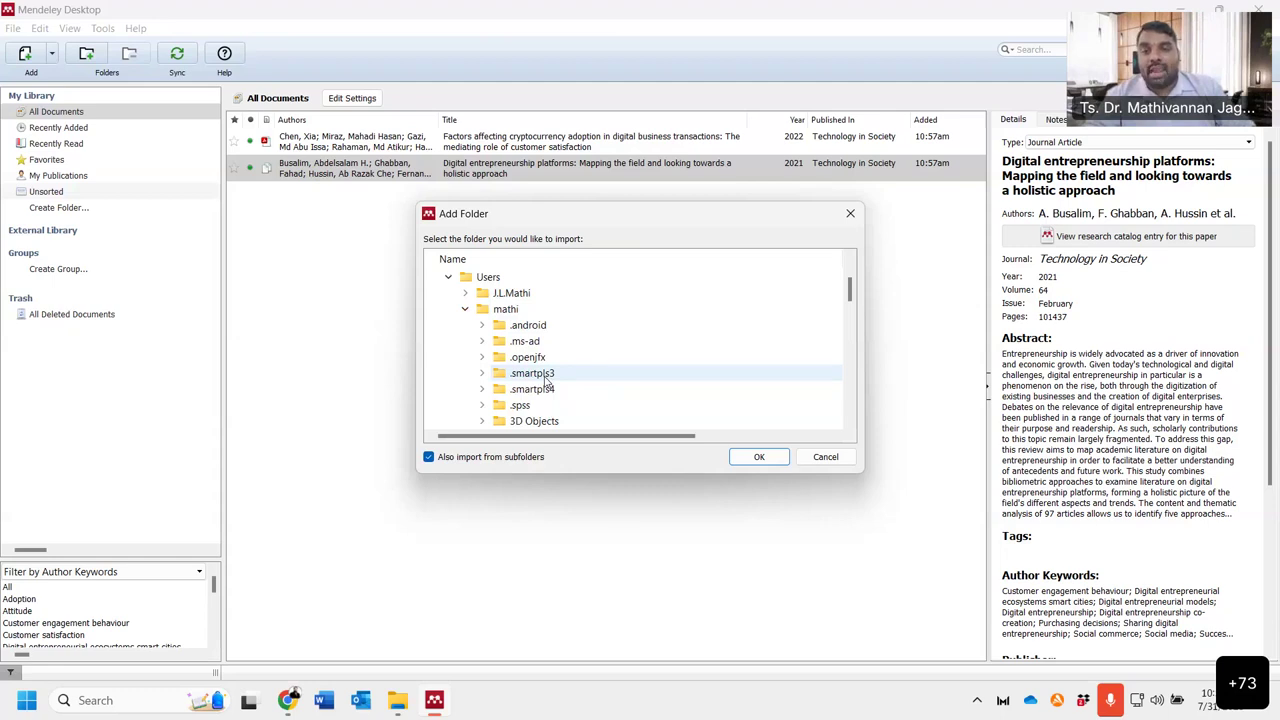
scroll(548, 385, "down", 15)
scroll(548, 385, "up", 10)
scroll(548, 382, "up", 5)
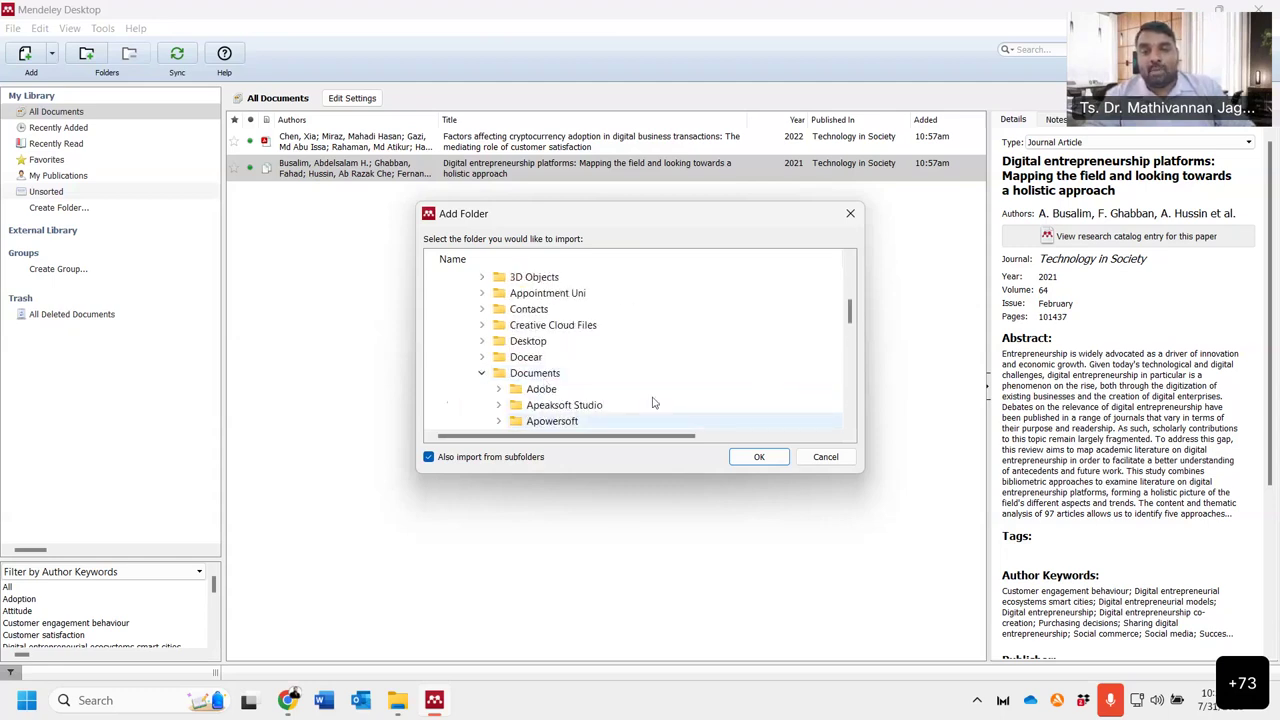
scroll(640, 380, "up", 6)
scroll(600, 357, "down", 3)
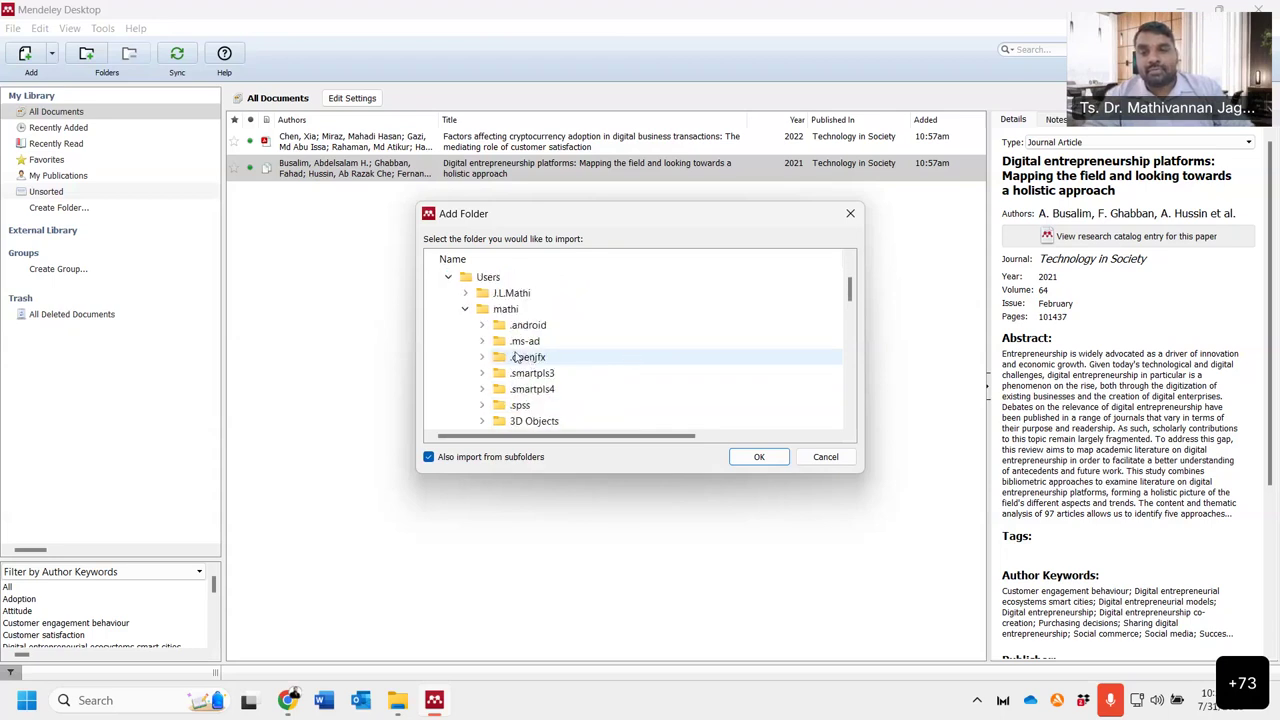
left_click(465, 293)
left_click(465, 293)
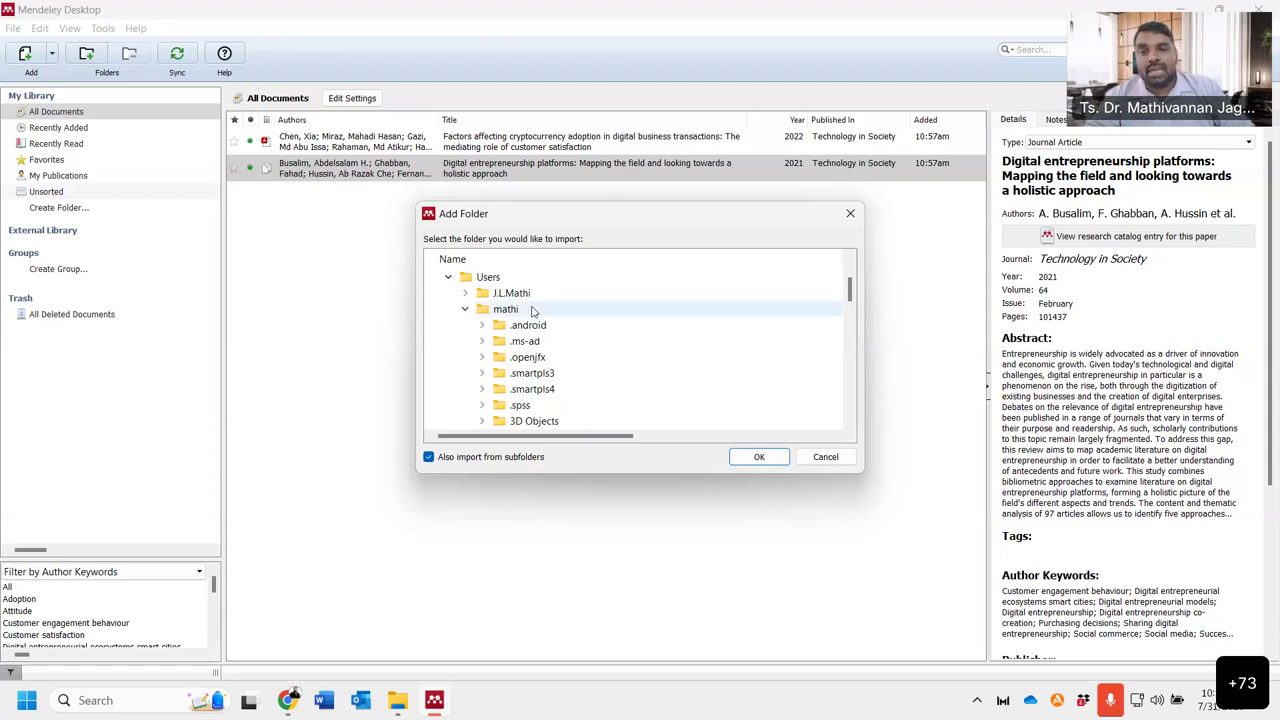
scroll(535, 310, "up", 2)
scroll(643, 376, "down", 3)
scroll(643, 378, "down", 2)
double_click(645, 377)
Select Desktop > Interesting Article > Social Ent and import it with subfolders.
scroll(645, 377, "down", 2)
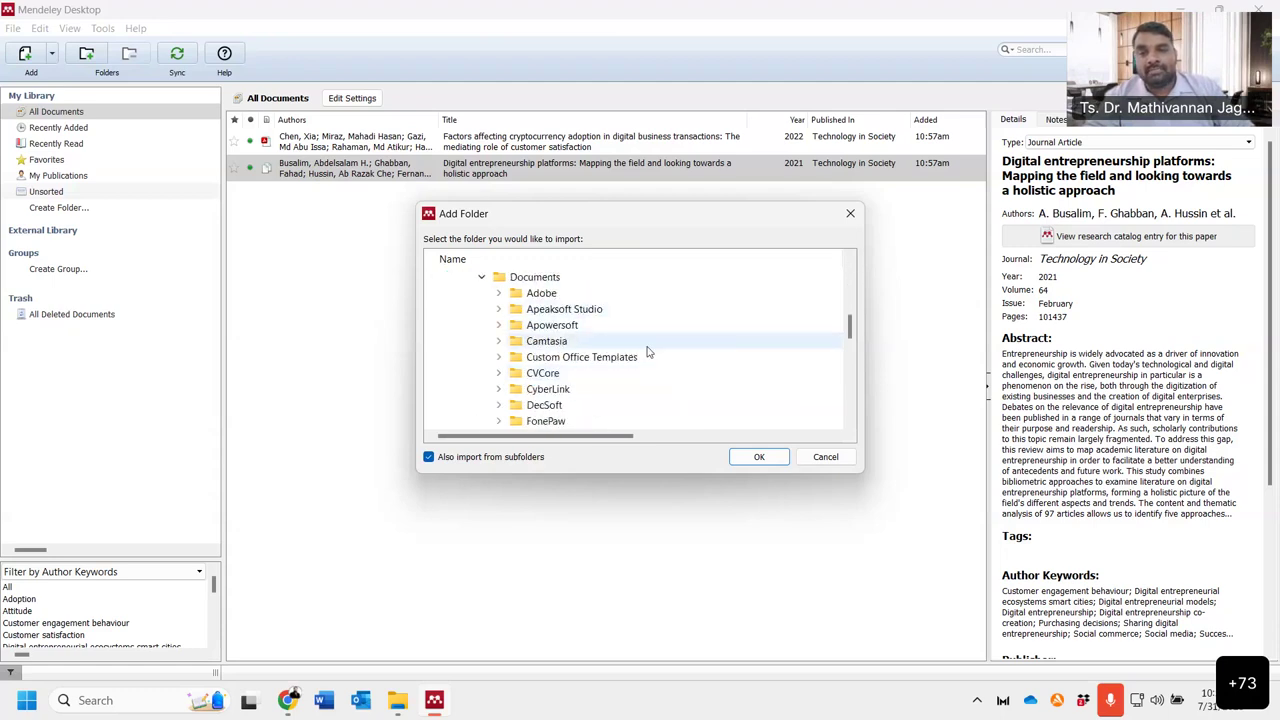
scroll(771, 403, "down", 10)
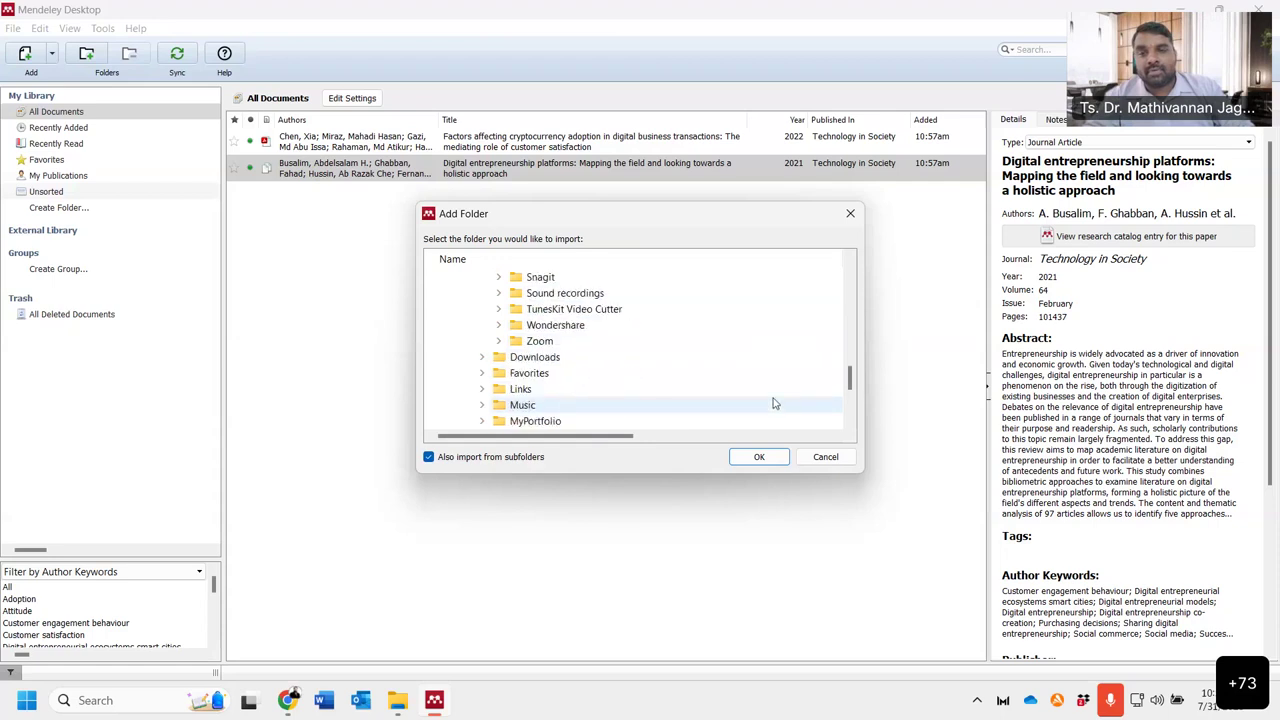
scroll(773, 403, "down", 2)
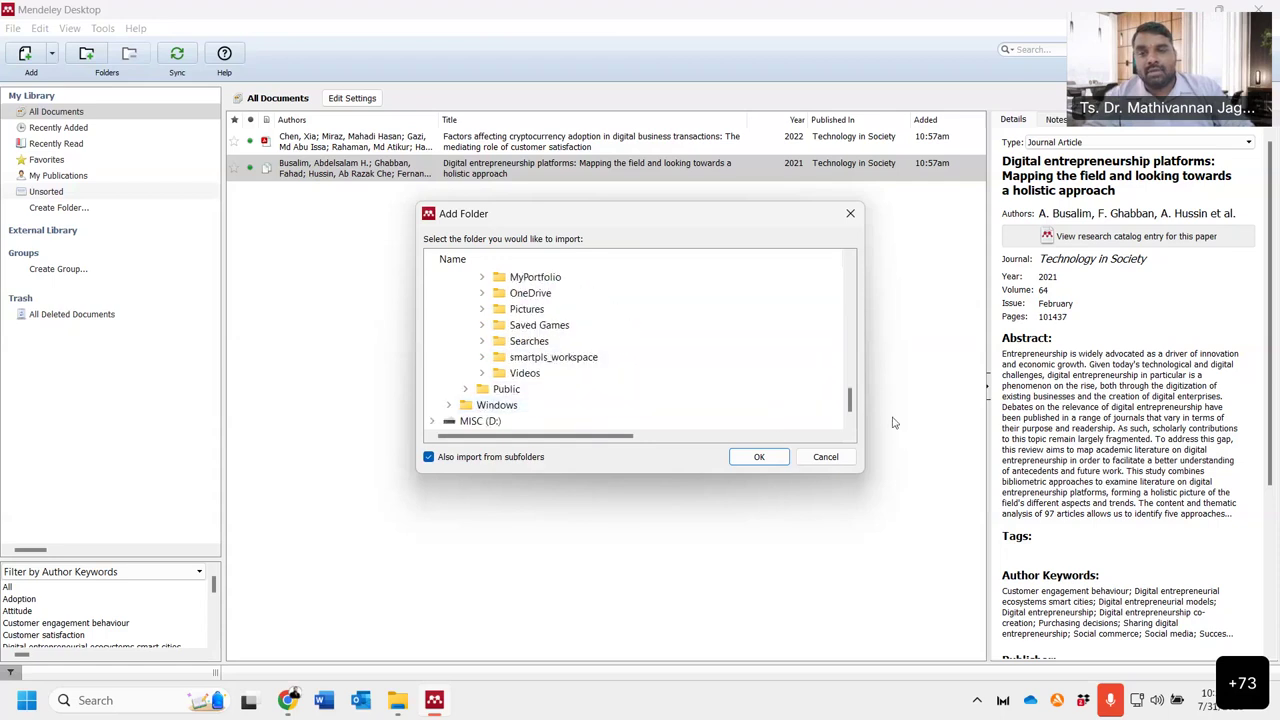
scroll(677, 391, "up", 6)
scroll(677, 393, "up", 6)
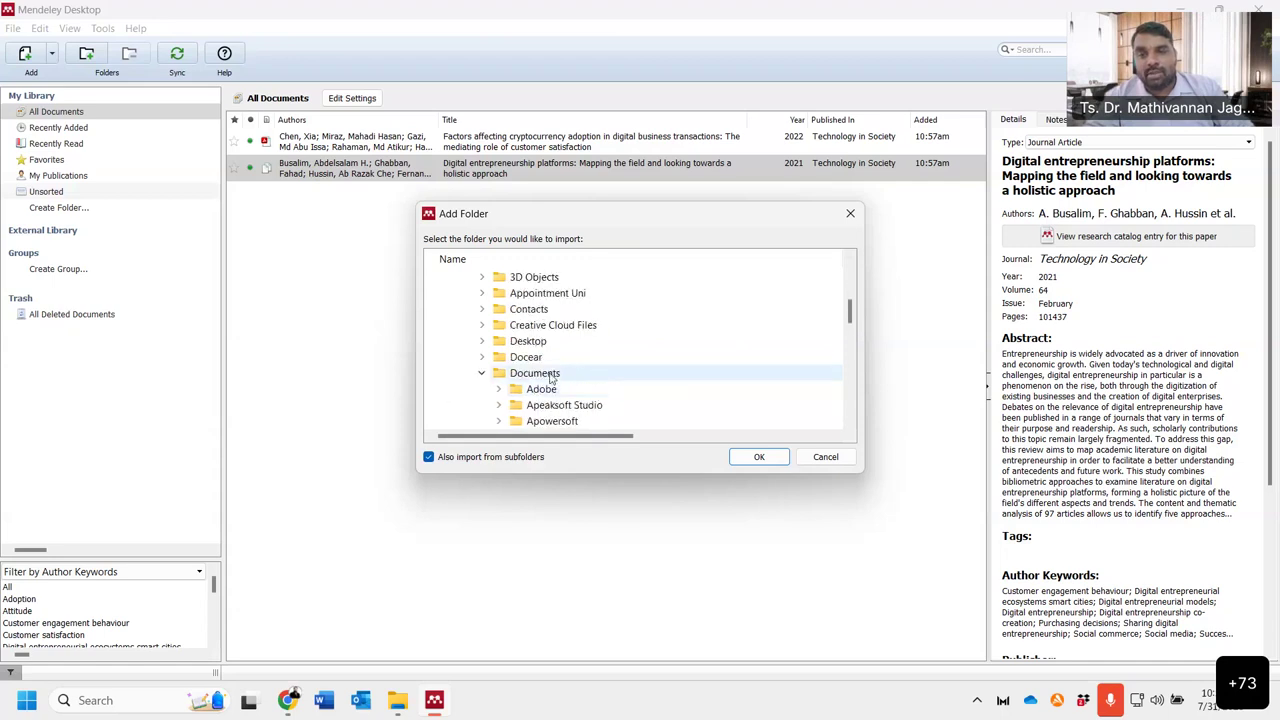
scroll(549, 377, "up", 5)
left_click(464, 343)
left_click(463, 343)
left_click(464, 360)
left_click(464, 362)
scroll(566, 385, "down", 2)
scroll(595, 390, "down", 1)
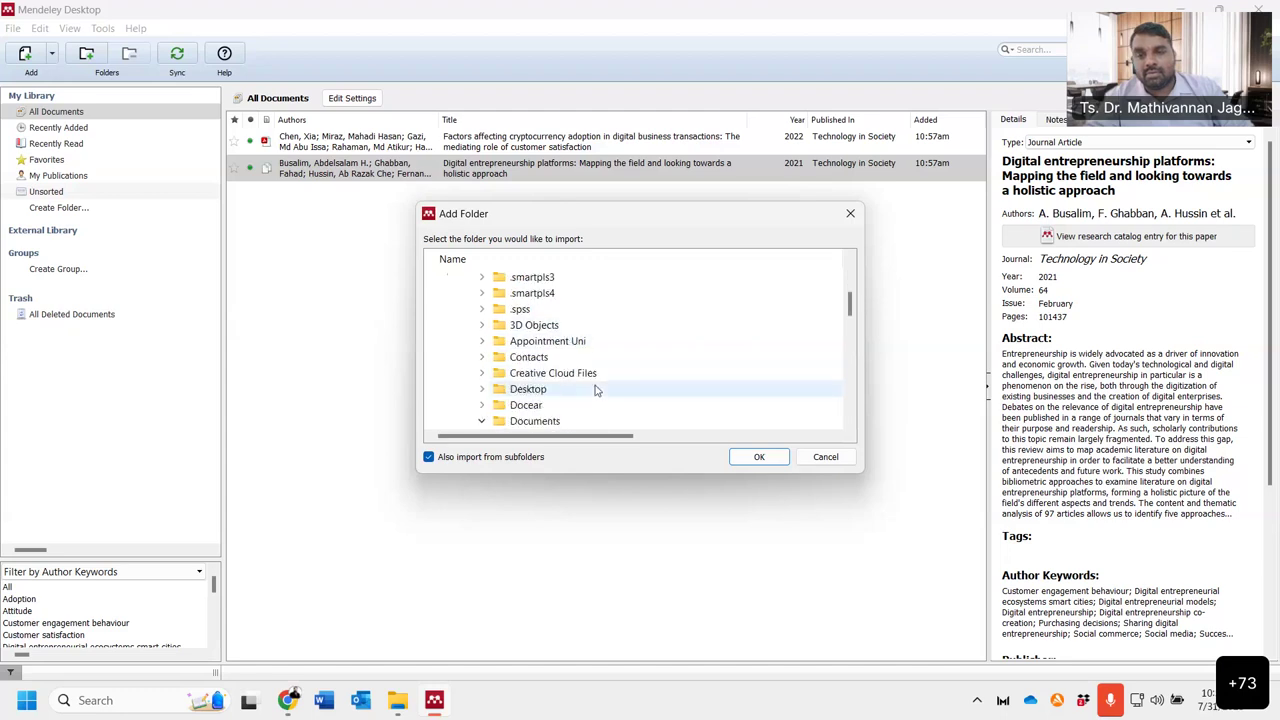
double_click(598, 390)
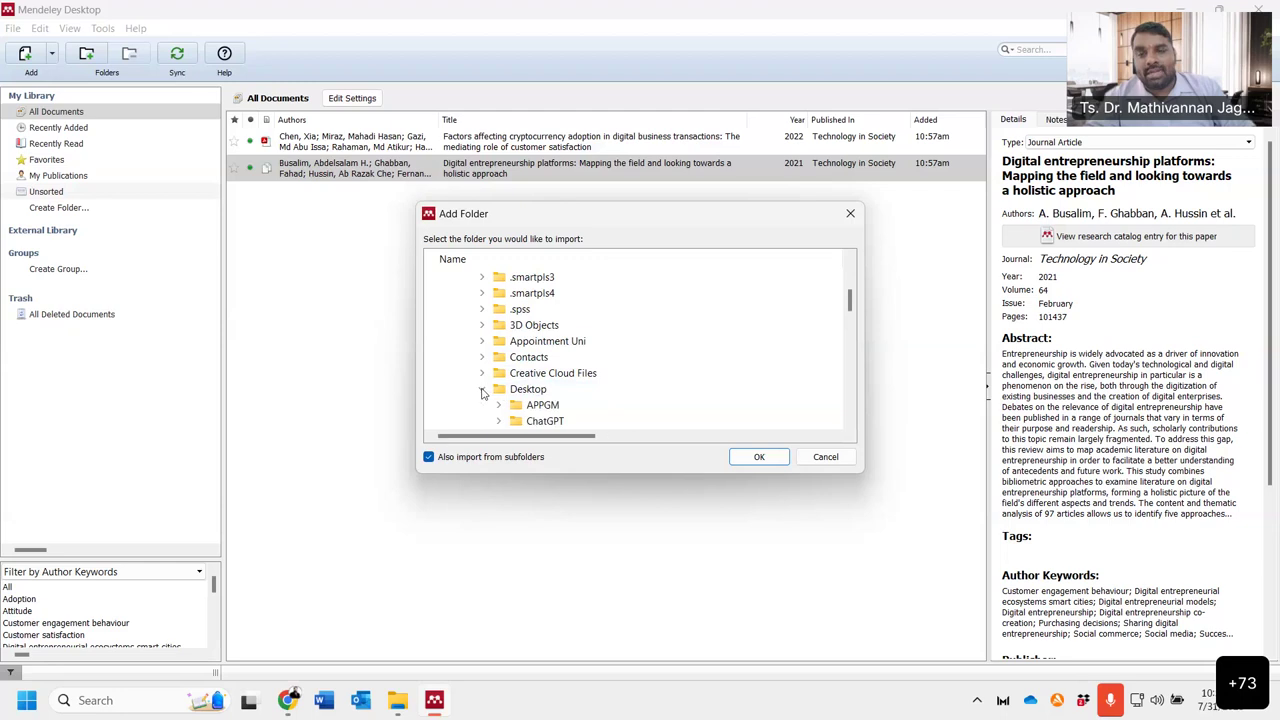
scroll(641, 392, "down", 2)
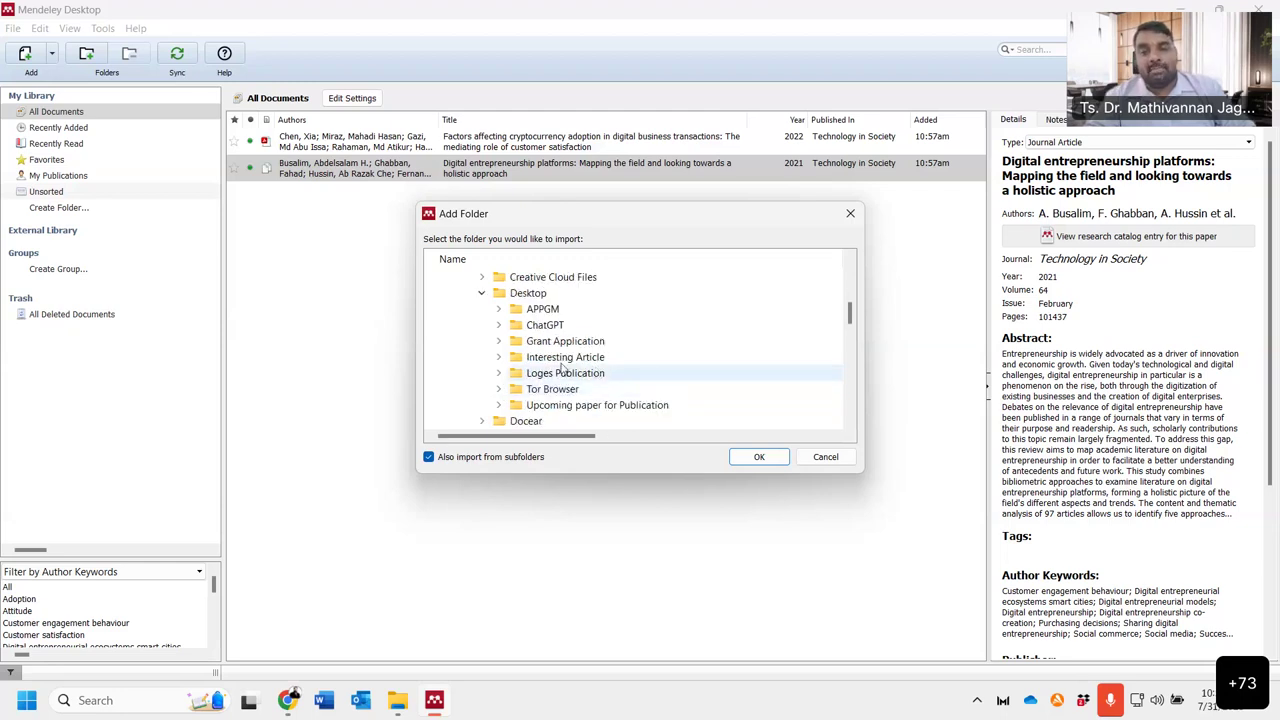
left_click(498, 357)
scroll(540, 370, "down", 1)
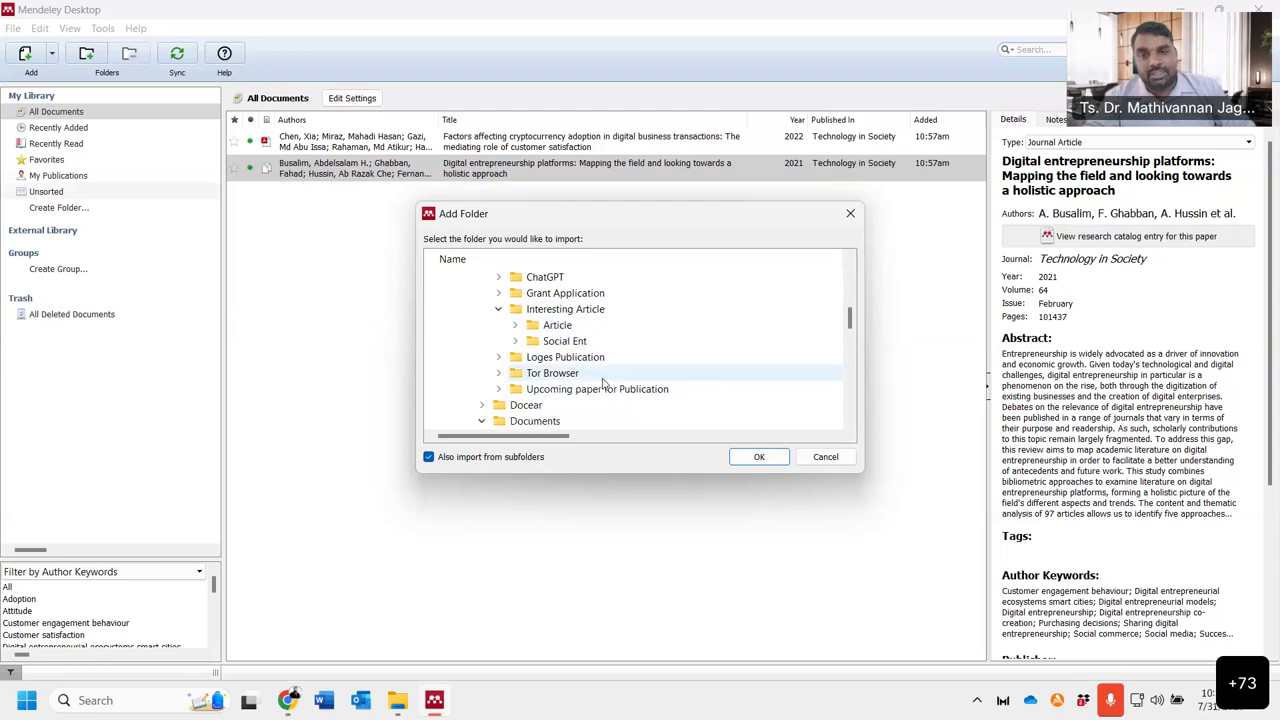
left_click(563, 345)
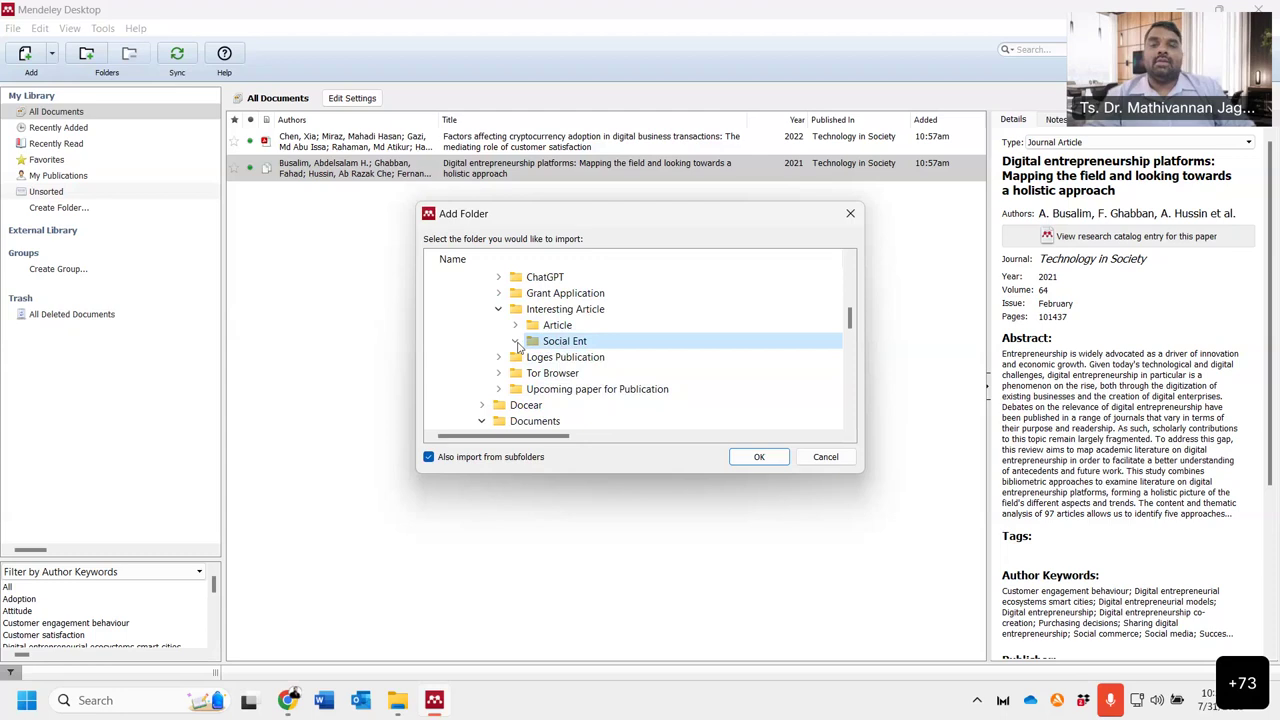
left_click(517, 342)
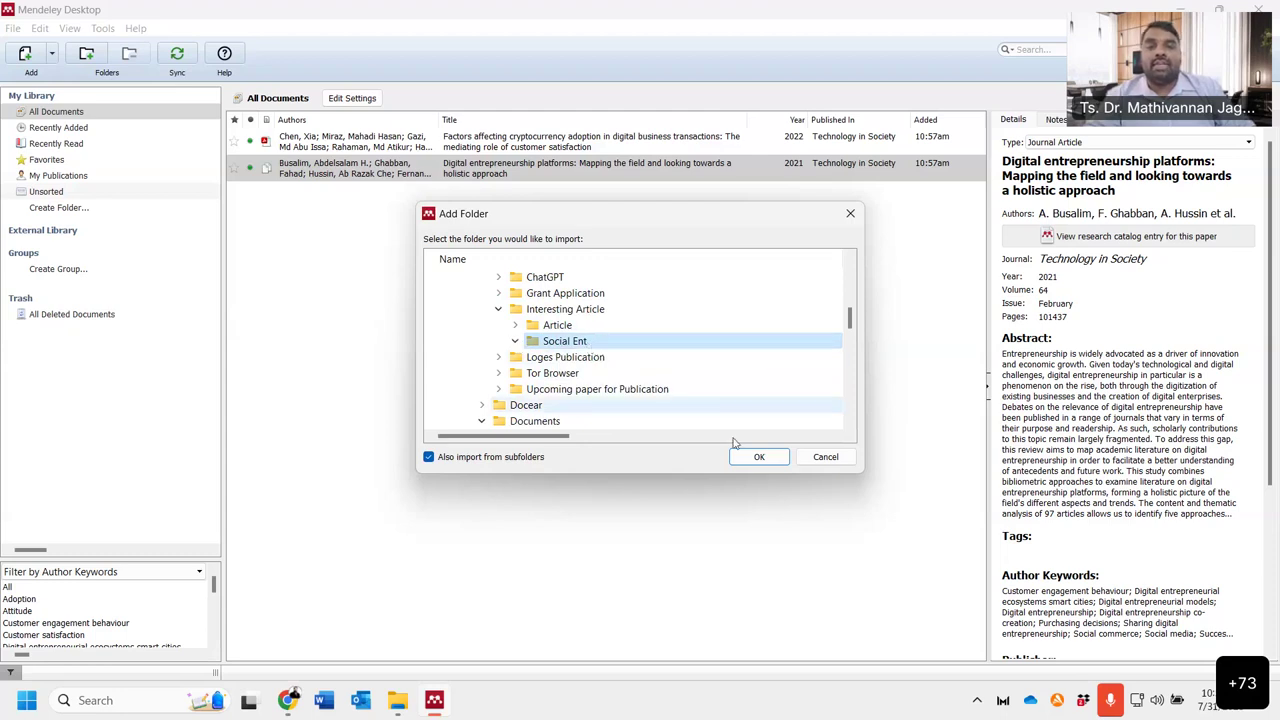
left_click(759, 457)
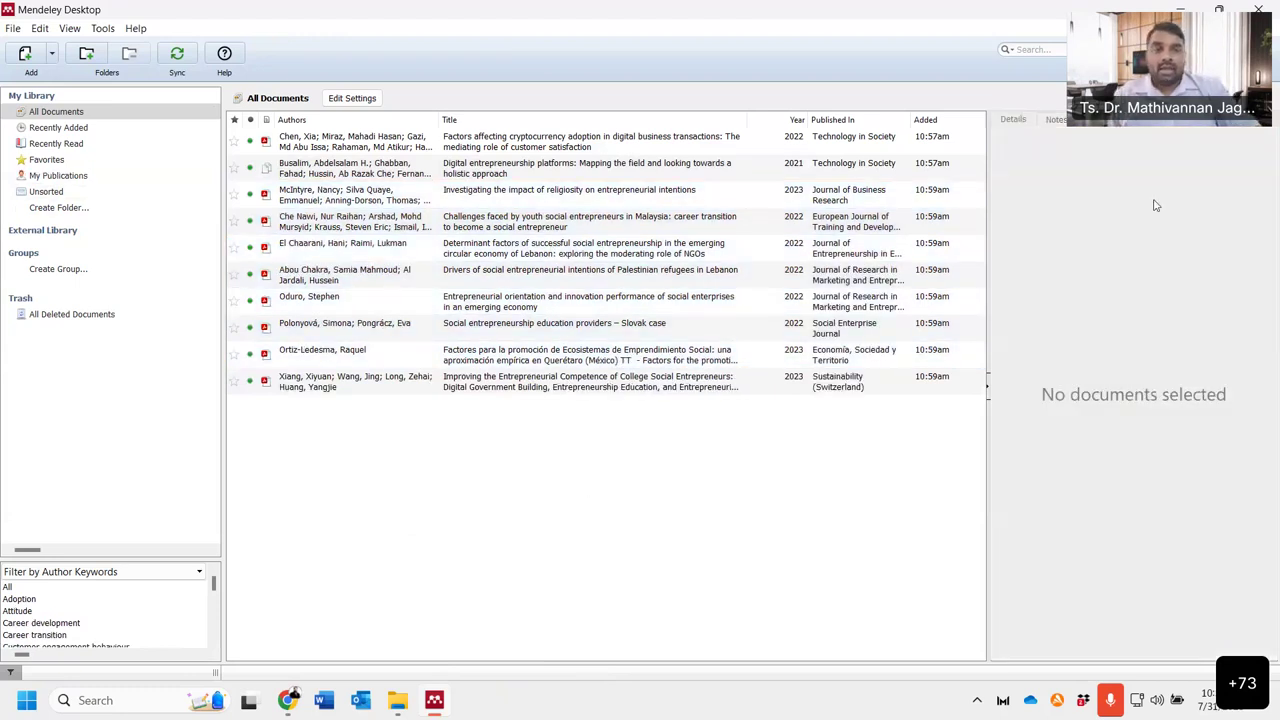
left_click(1221, 7)
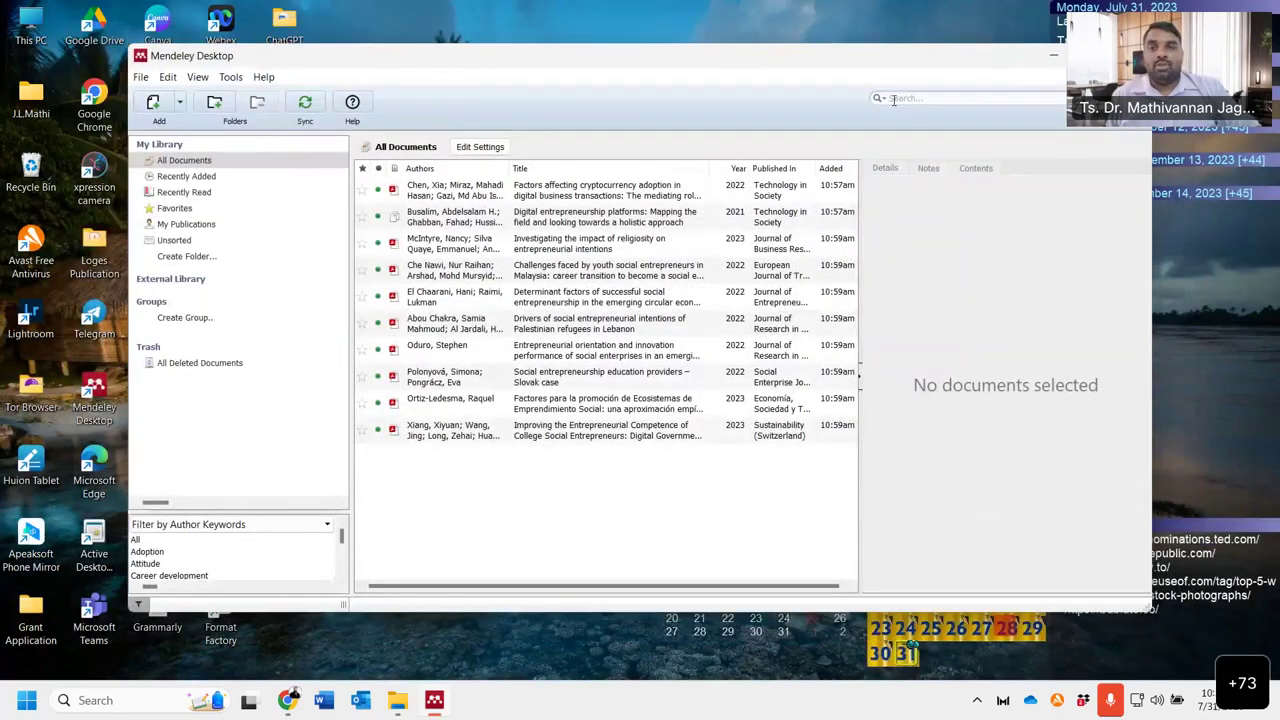
left_click_drag(897, 62, 1173, 71)
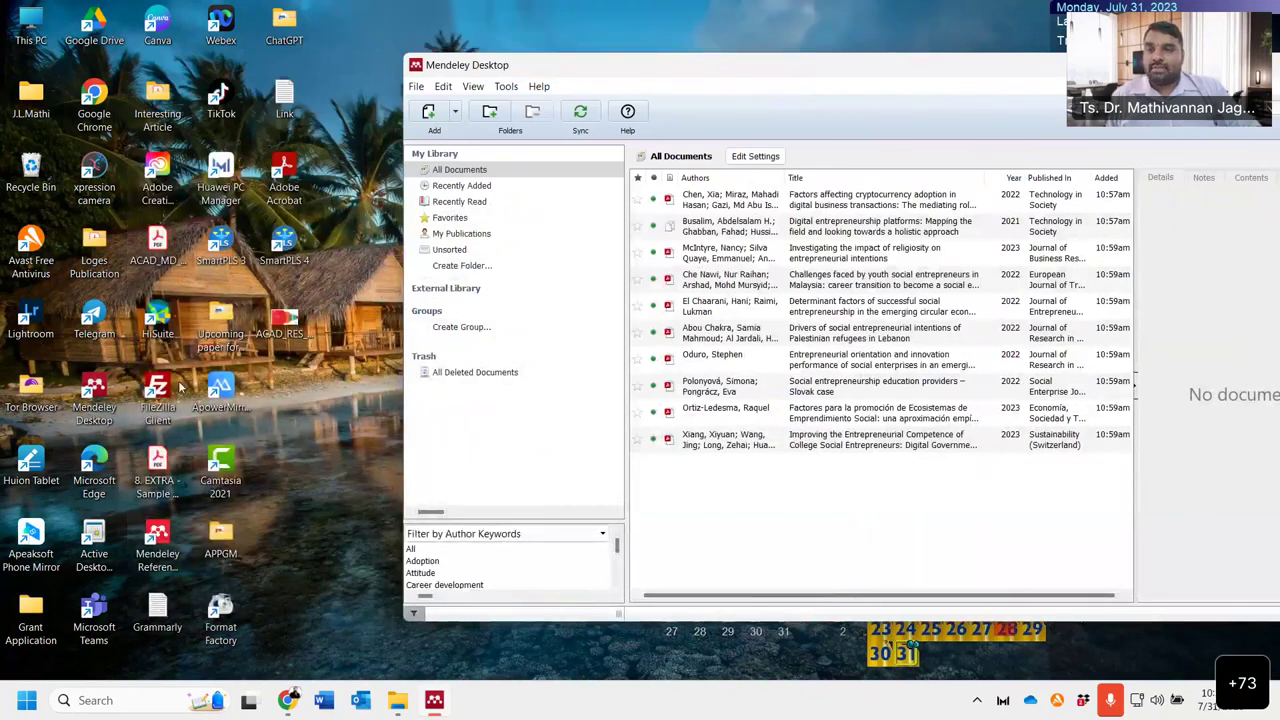
double_click(222, 340)
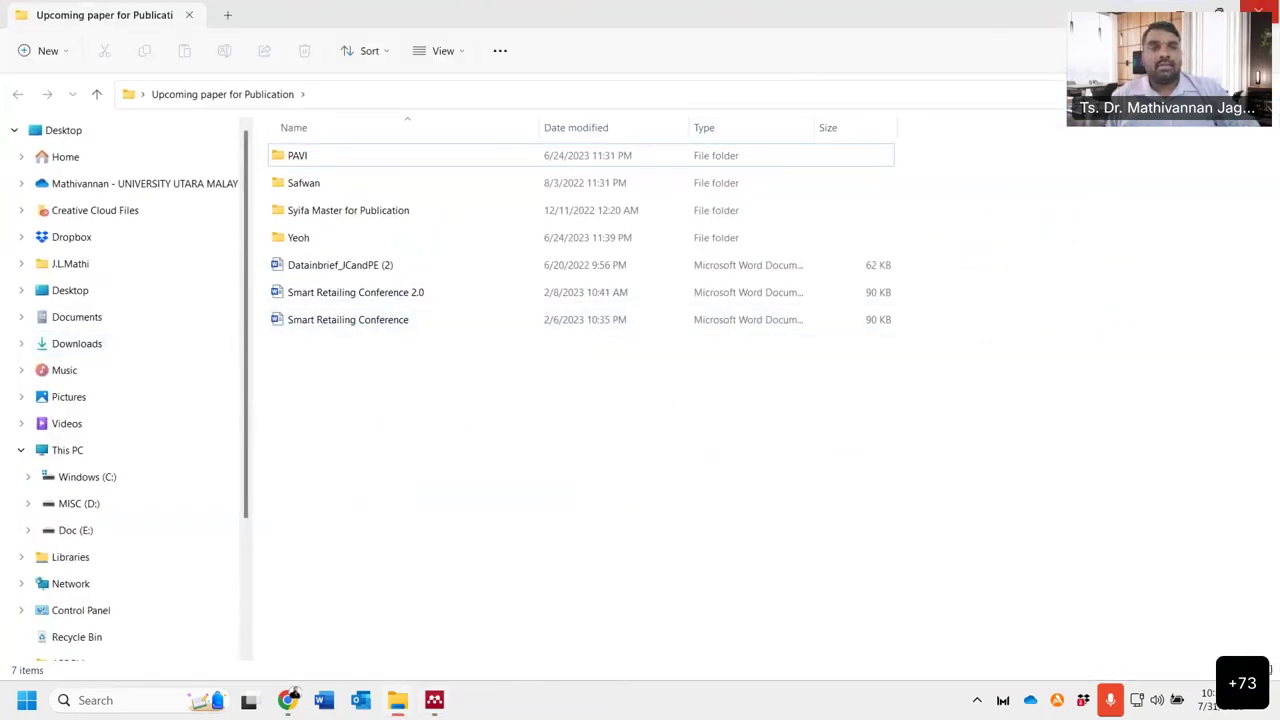
left_click(1258, 12)
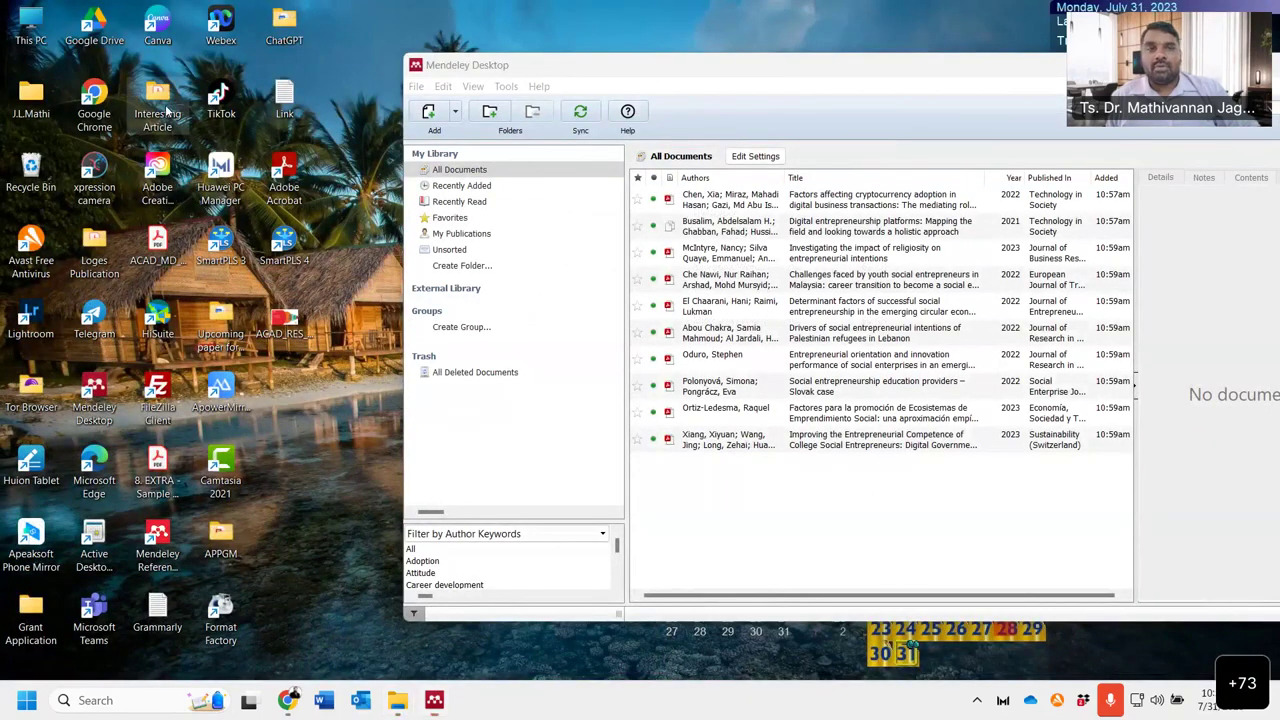
double_click(167, 113)
double_click(906, 94)
left_click(240, 438)
left_click_drag(240, 438, 768, 535)
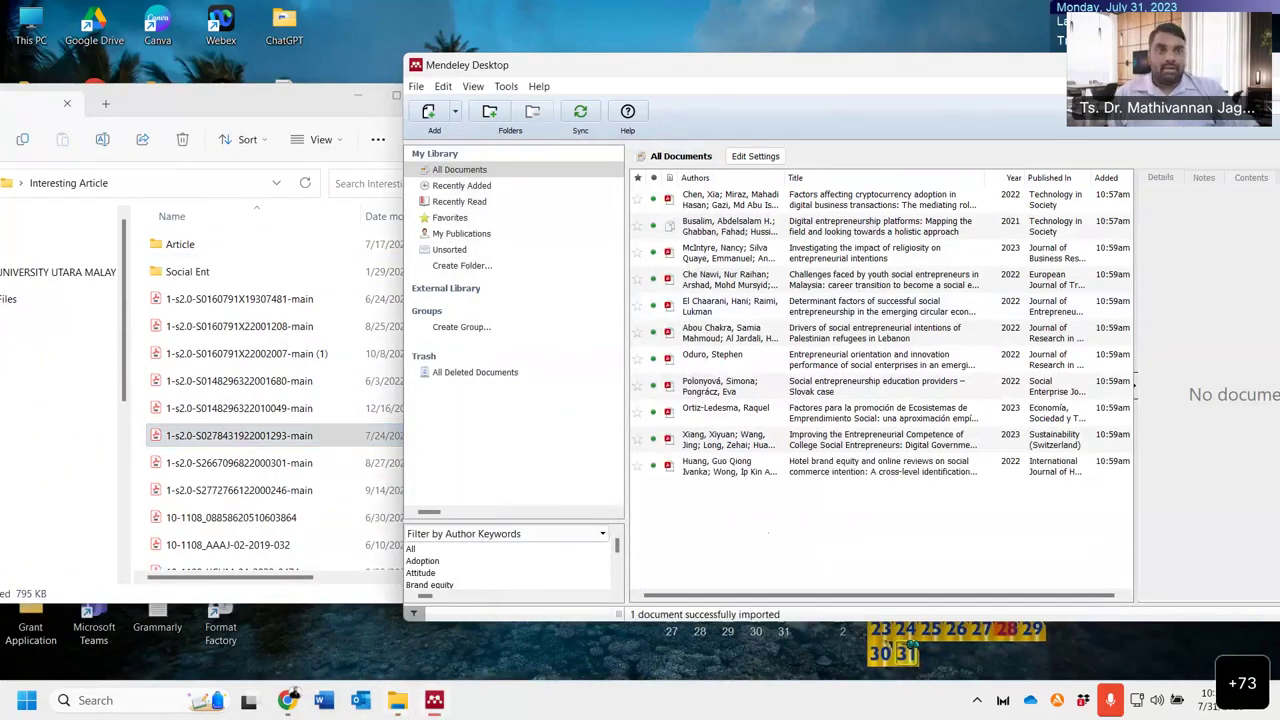
key("super+Up")
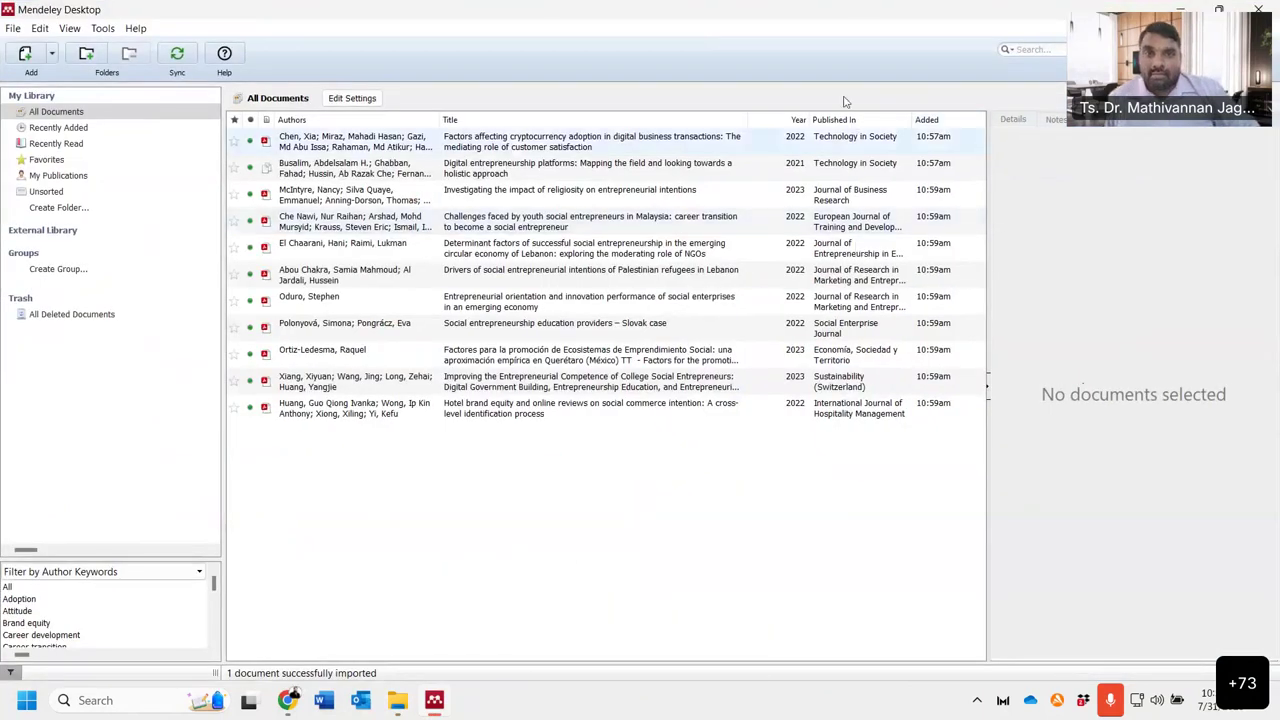
Discard a blank manually added entry without saving, then minimise Mendeley.
left_click(52, 53)
left_click(90, 124)
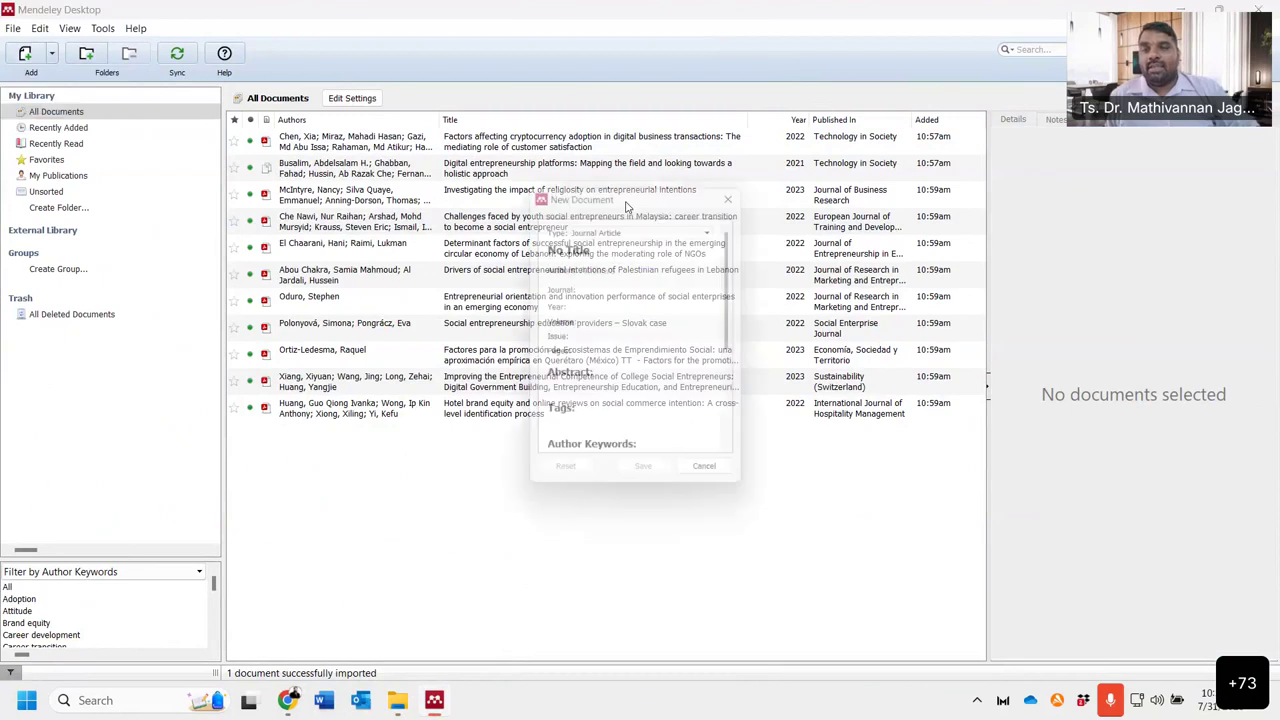
left_click(677, 250)
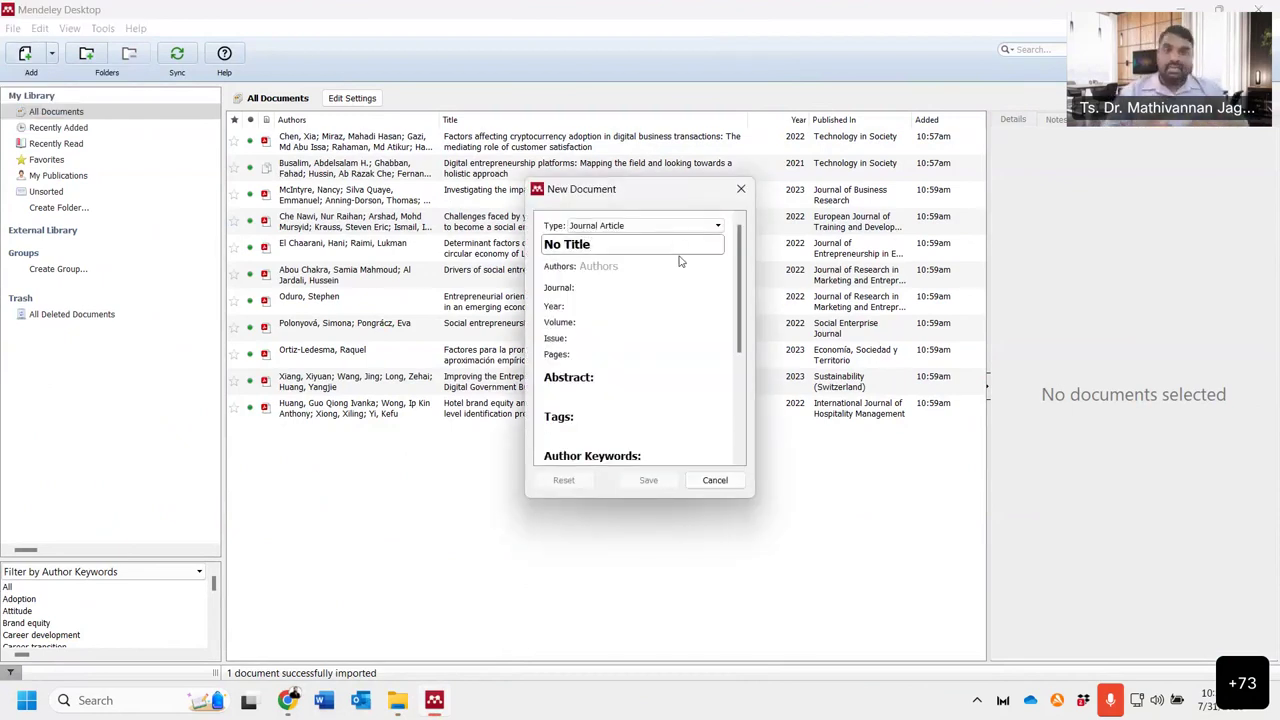
left_click(747, 198)
left_click(52, 54)
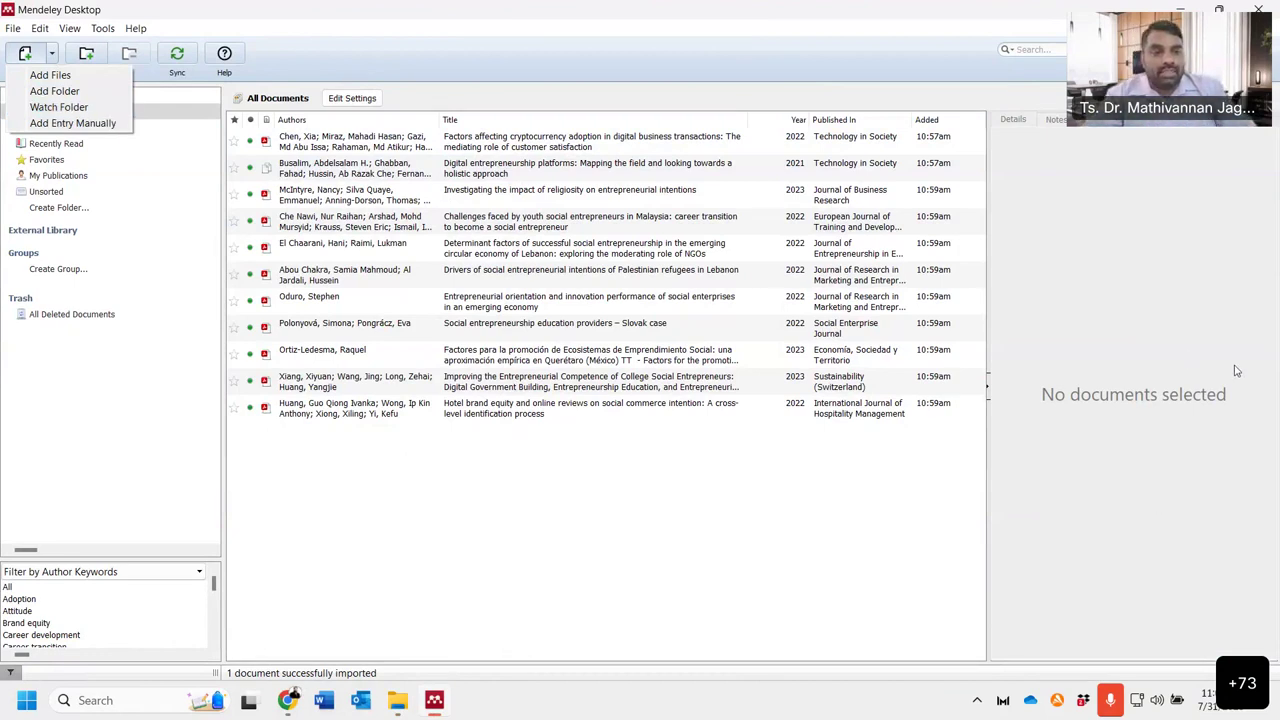
left_click(1256, 330)
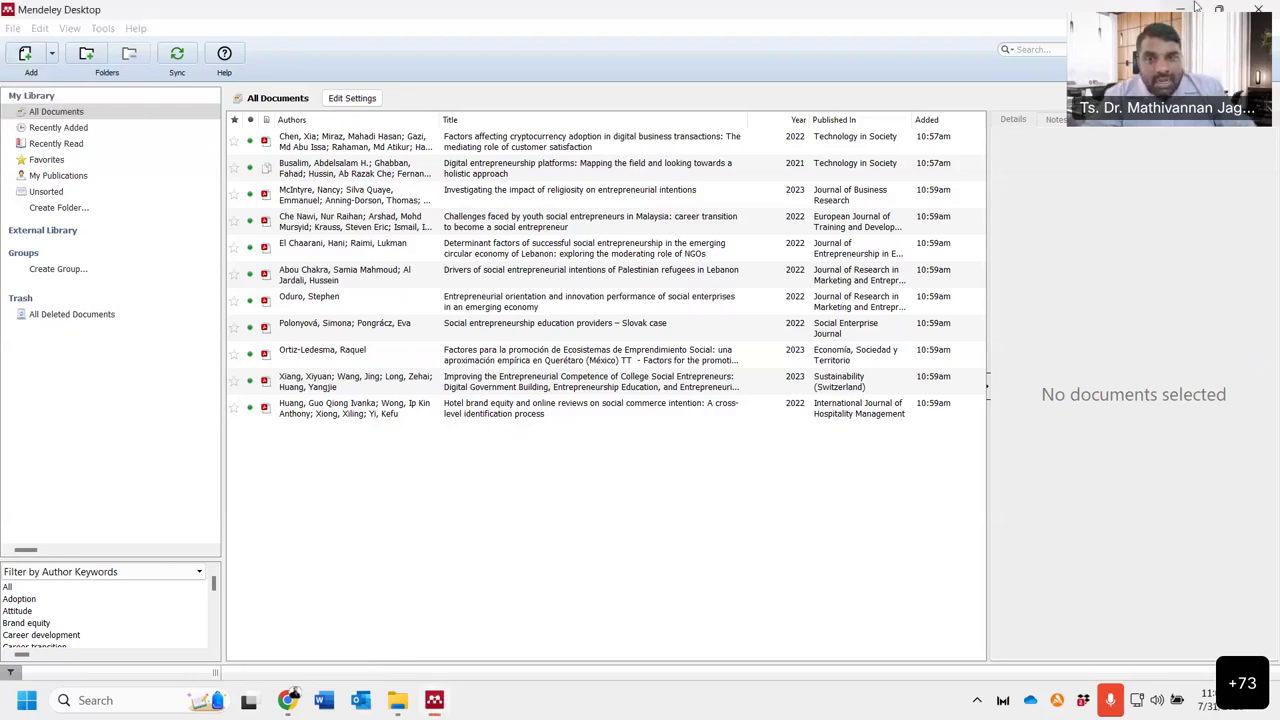
left_click(1196, 7)
Create a new desktop folder named 'Latest Article'.
left_click(435, 95)
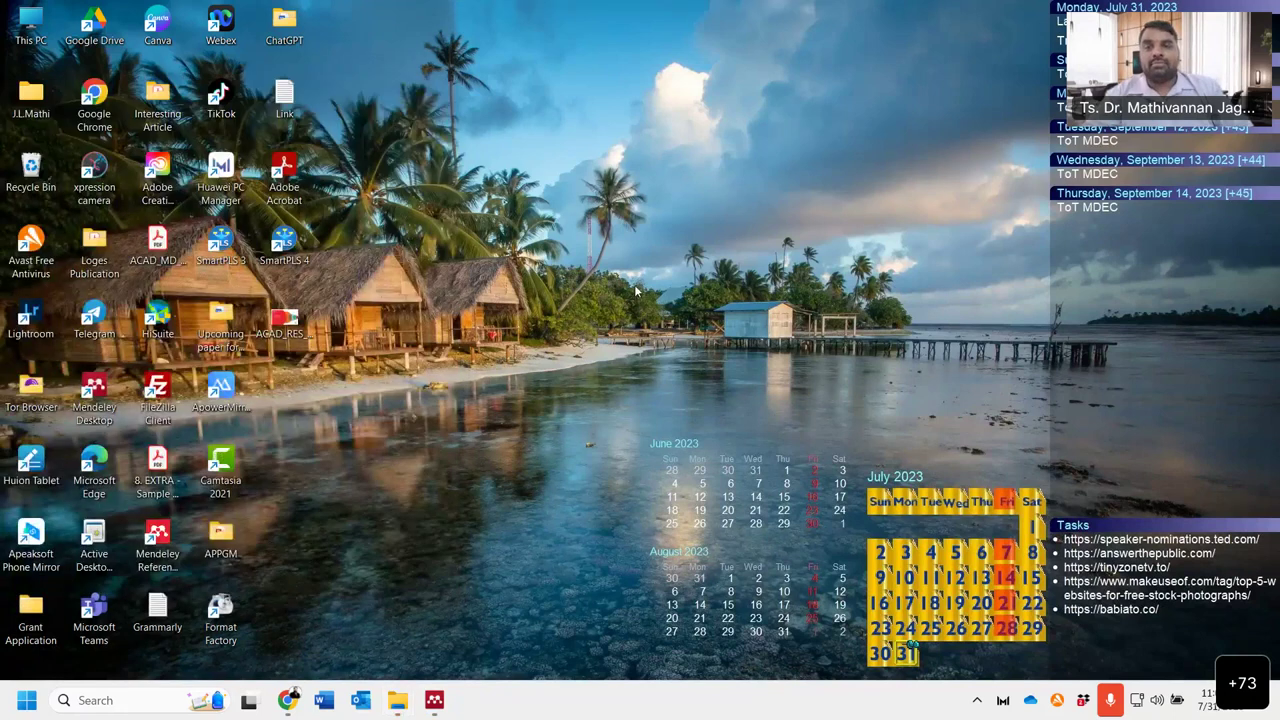
right_click(636, 290)
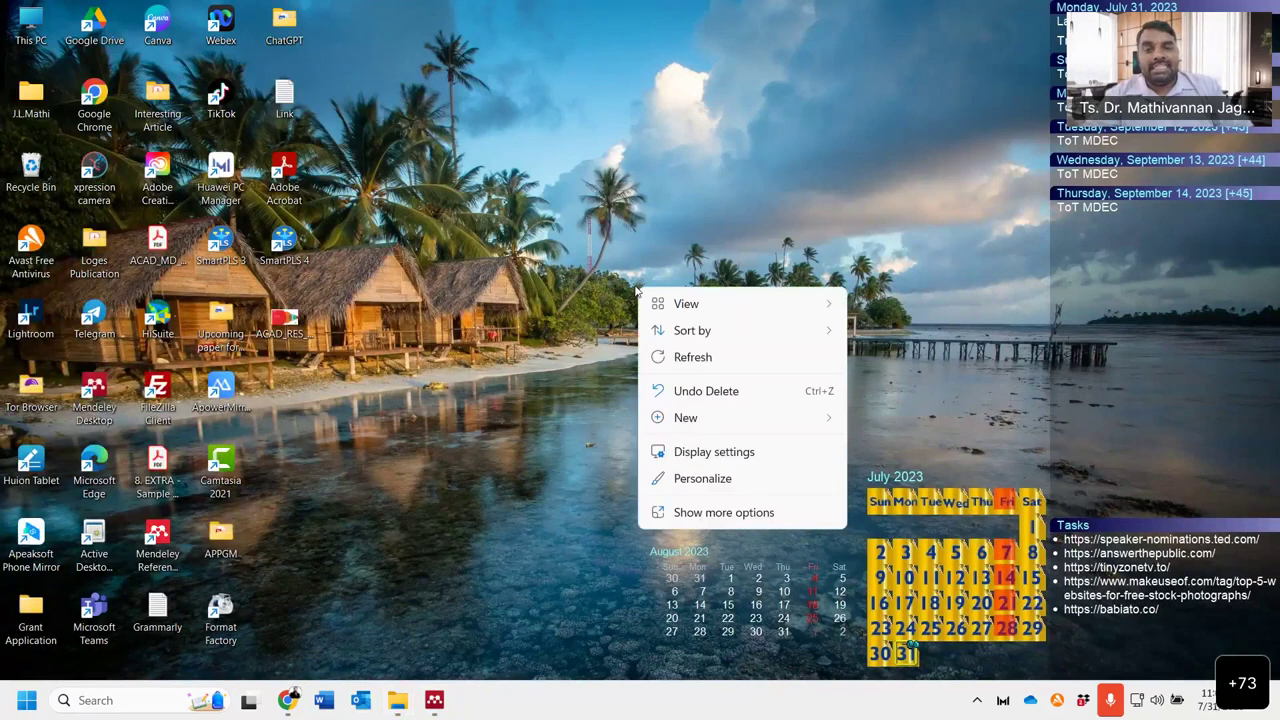
mouse_move(750, 420)
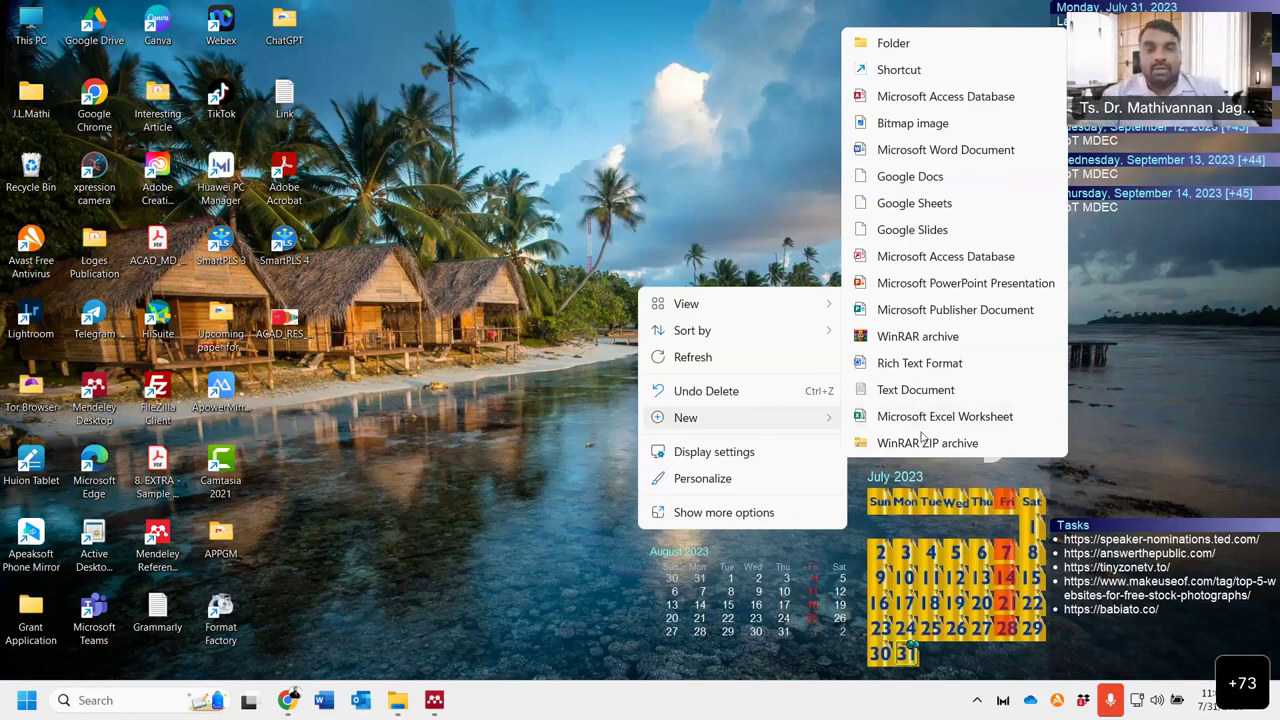
left_click(903, 43)
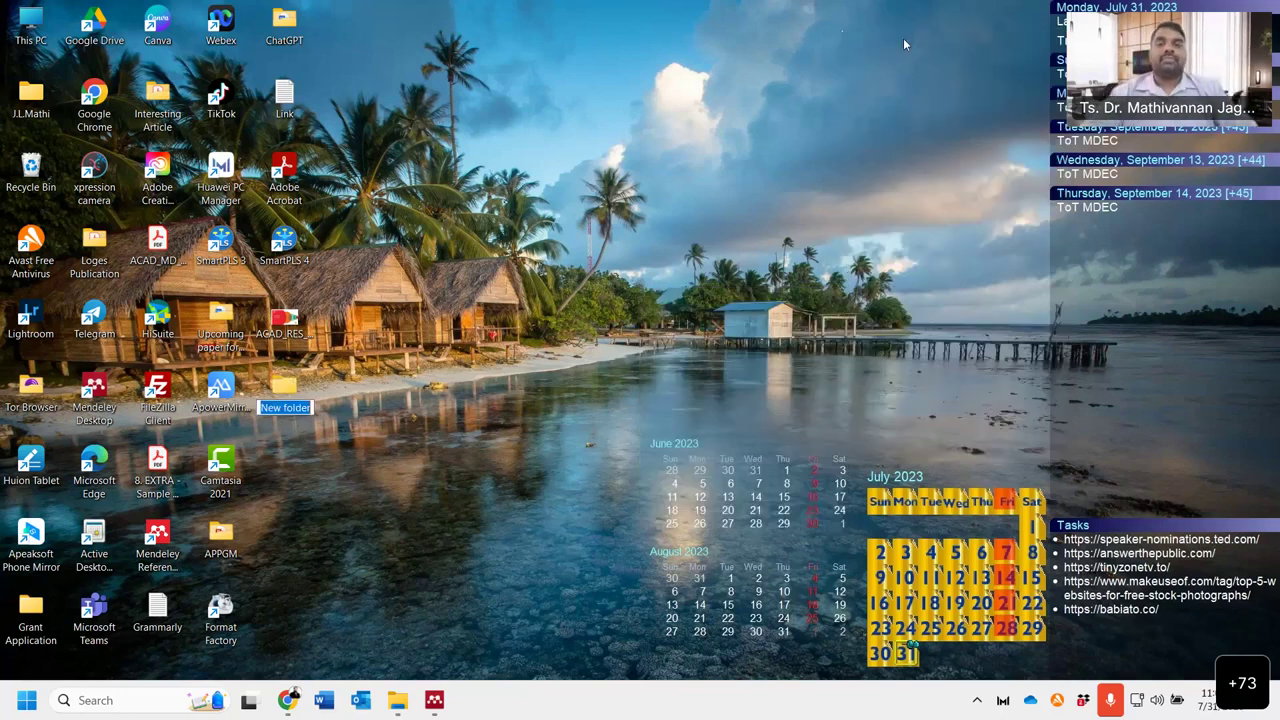
type("Late")
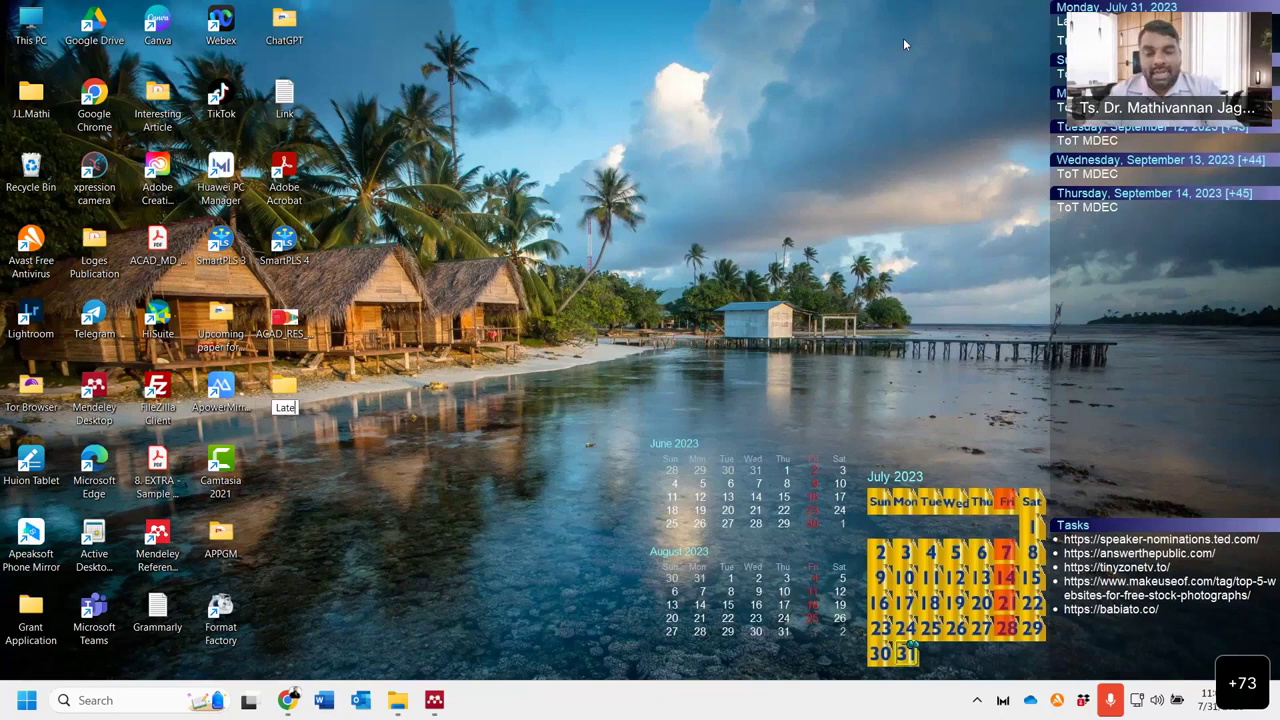
type("st Article")
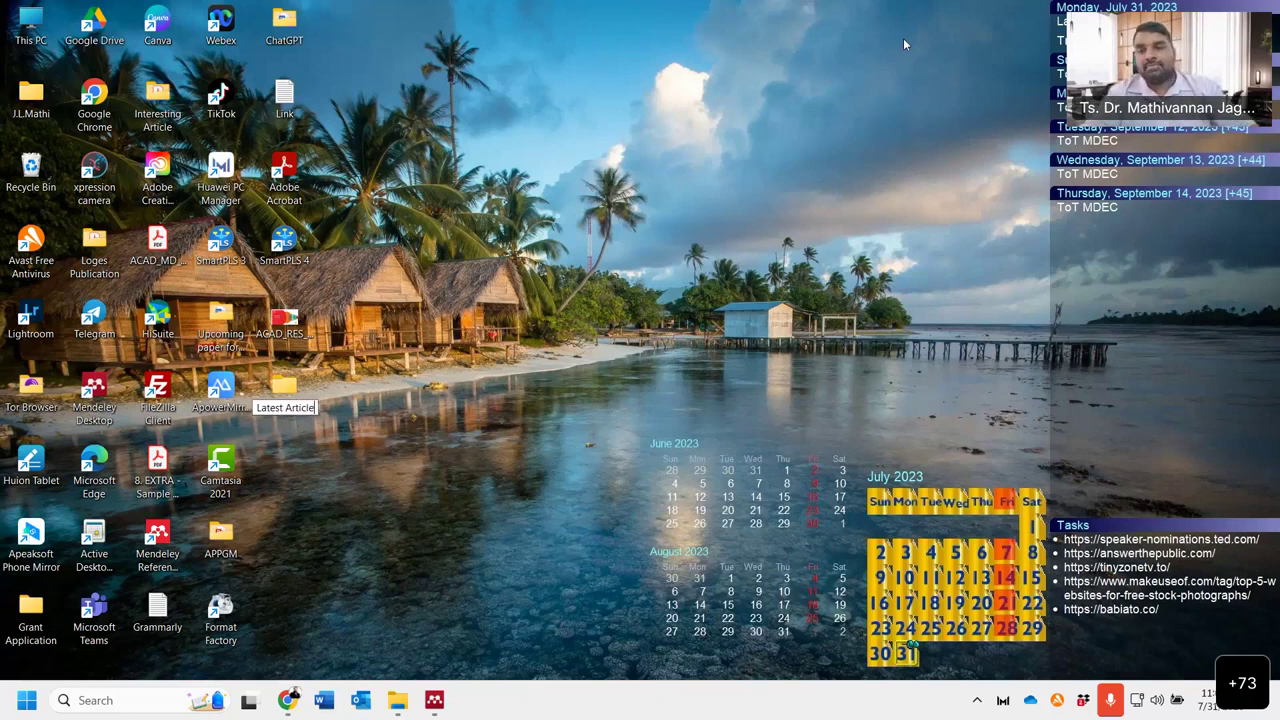
key("Return")
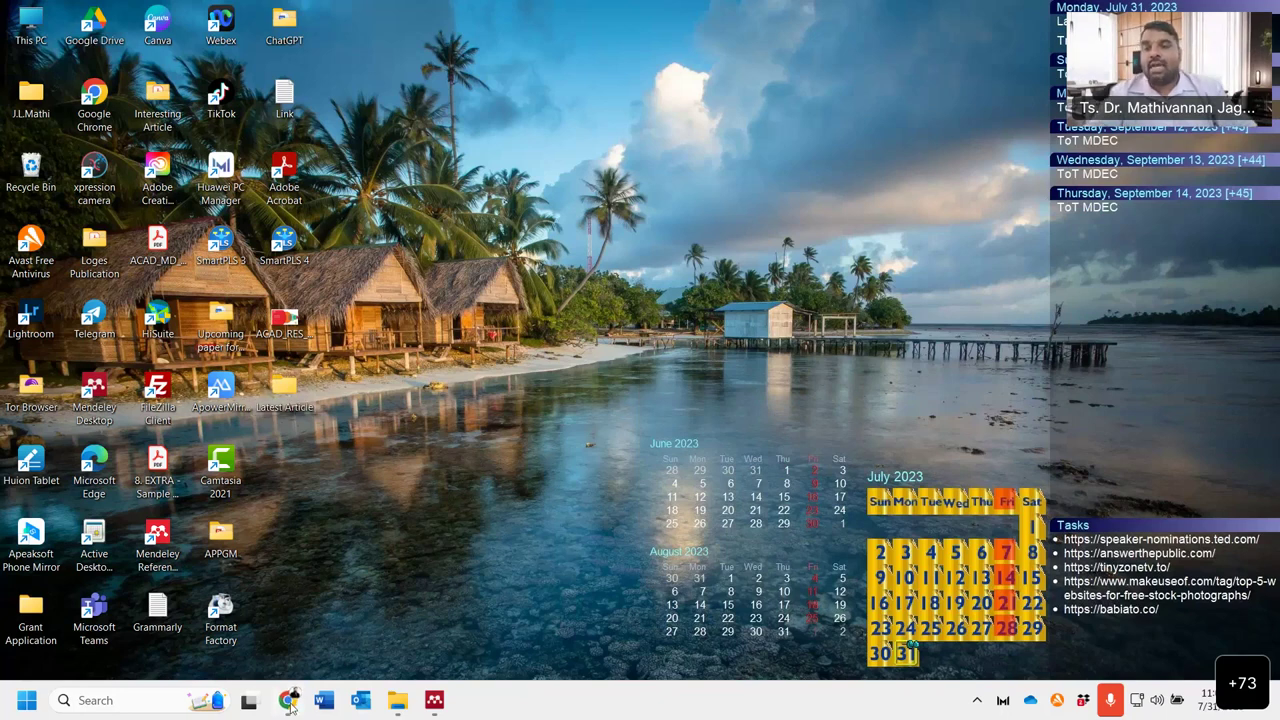
Limit the Scopus artificial intelligence results to Social Sciences subject area and Article type.
left_click(288, 702)
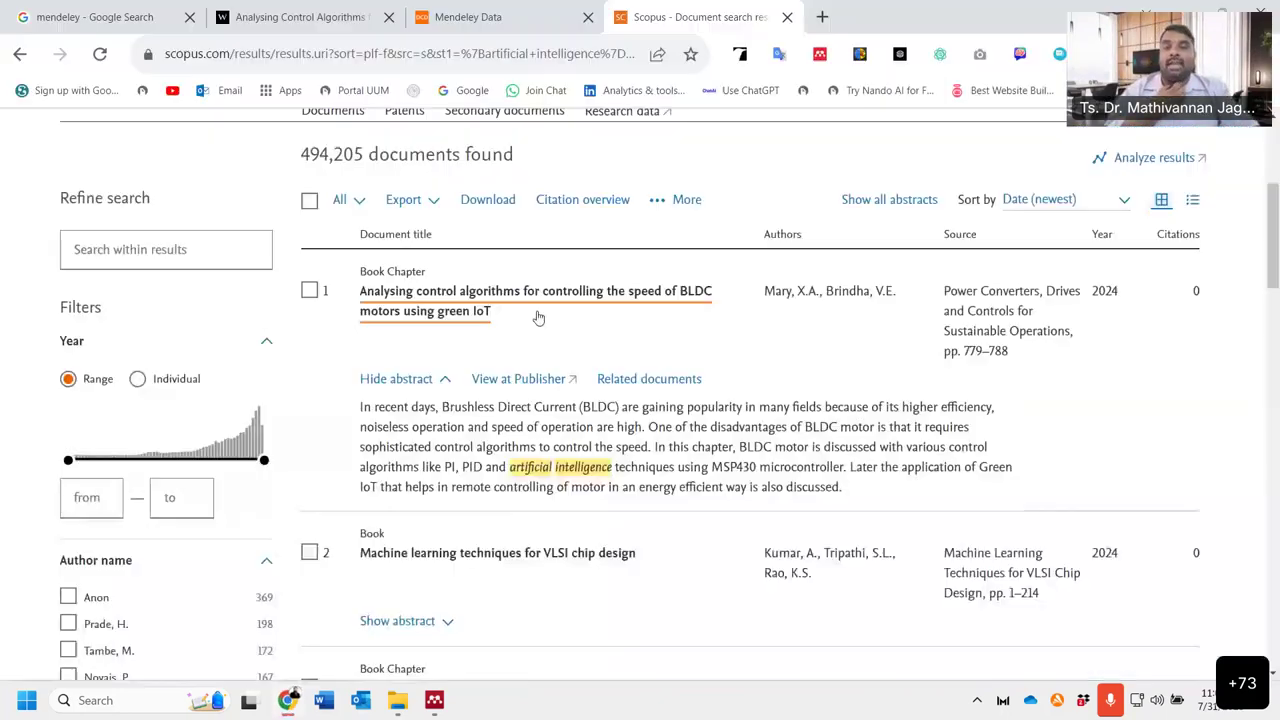
scroll(322, 409, "down", 1)
scroll(322, 409, "up", 3)
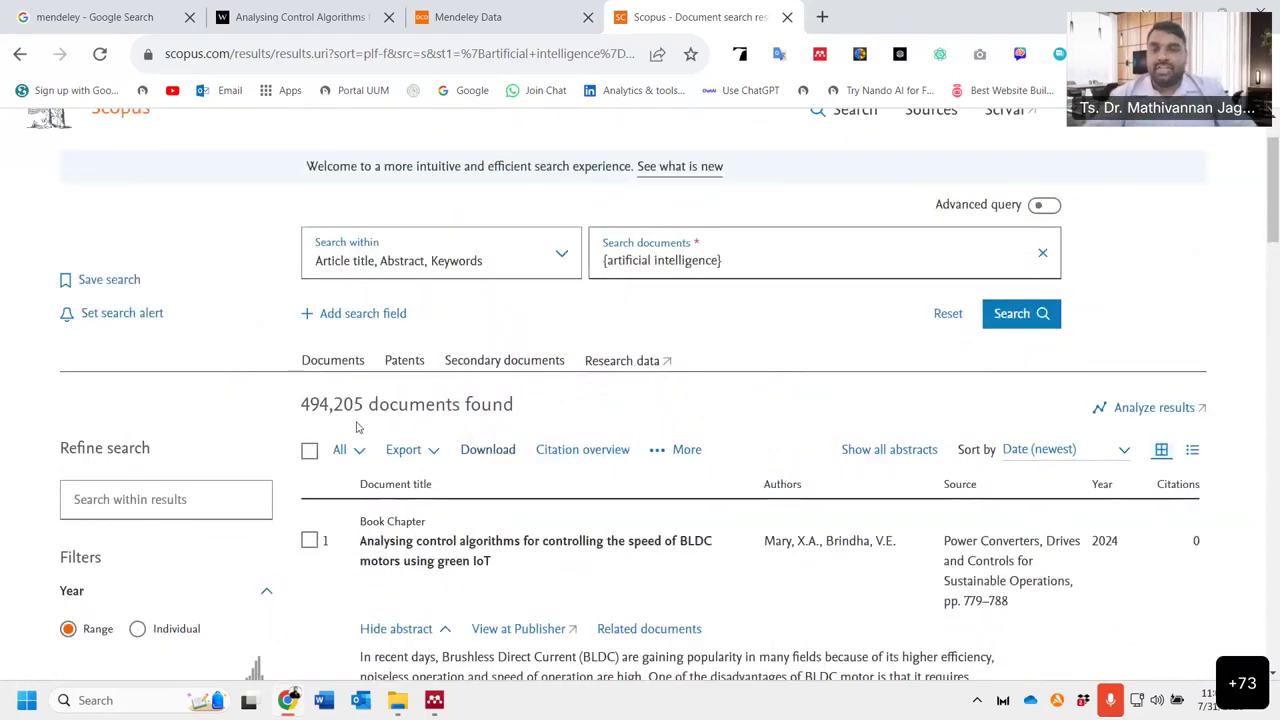
scroll(360, 420, "down", 9)
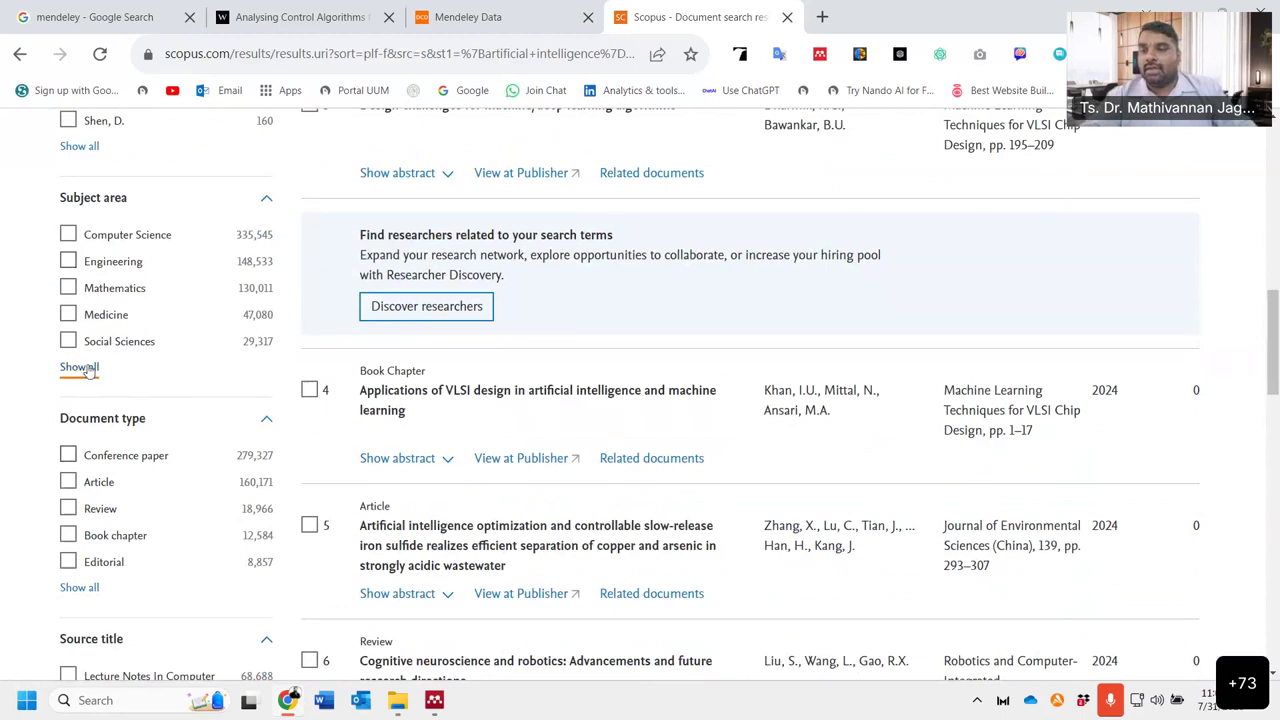
left_click(84, 367)
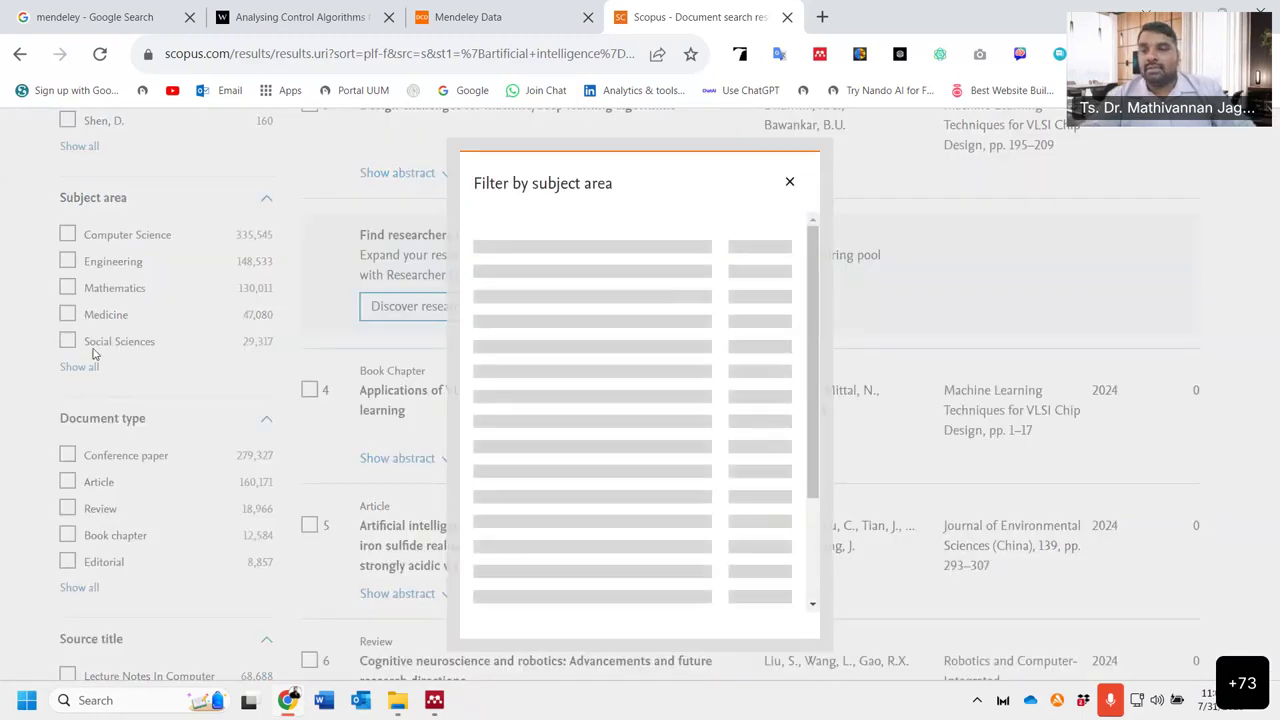
left_click(789, 182)
left_click(68, 341)
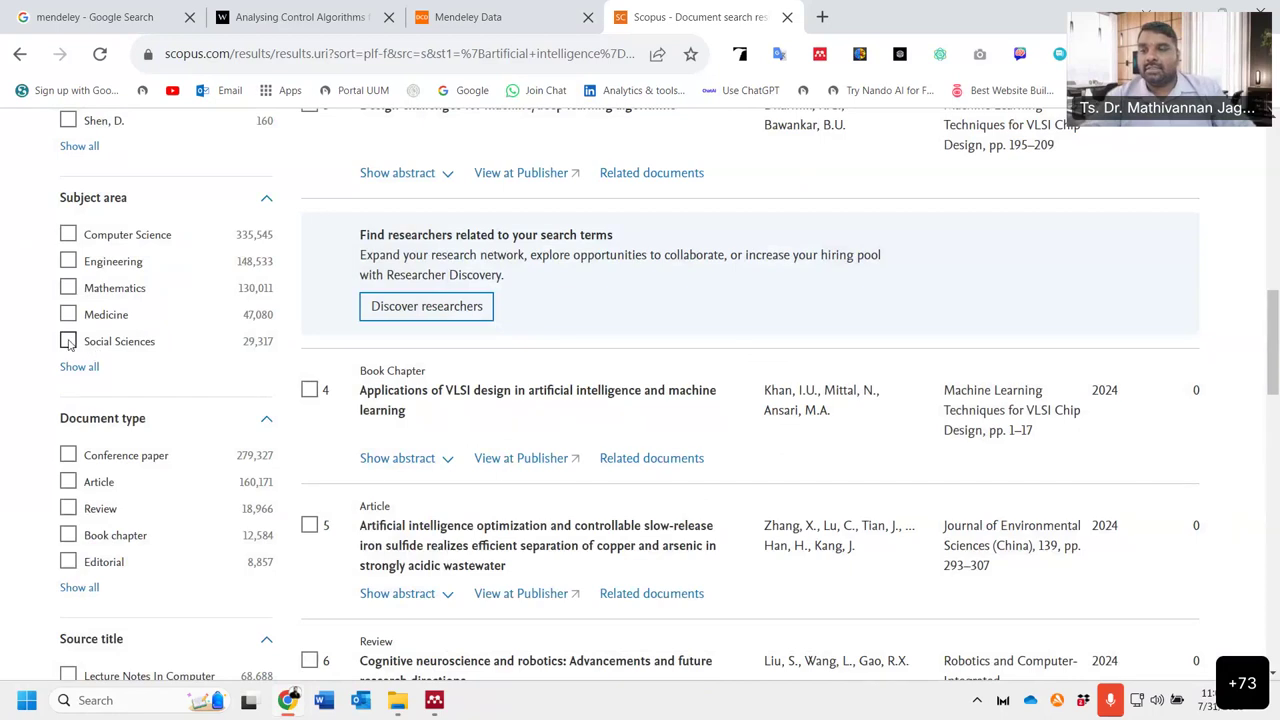
left_click(68, 482)
scroll(157, 485, "down", 3)
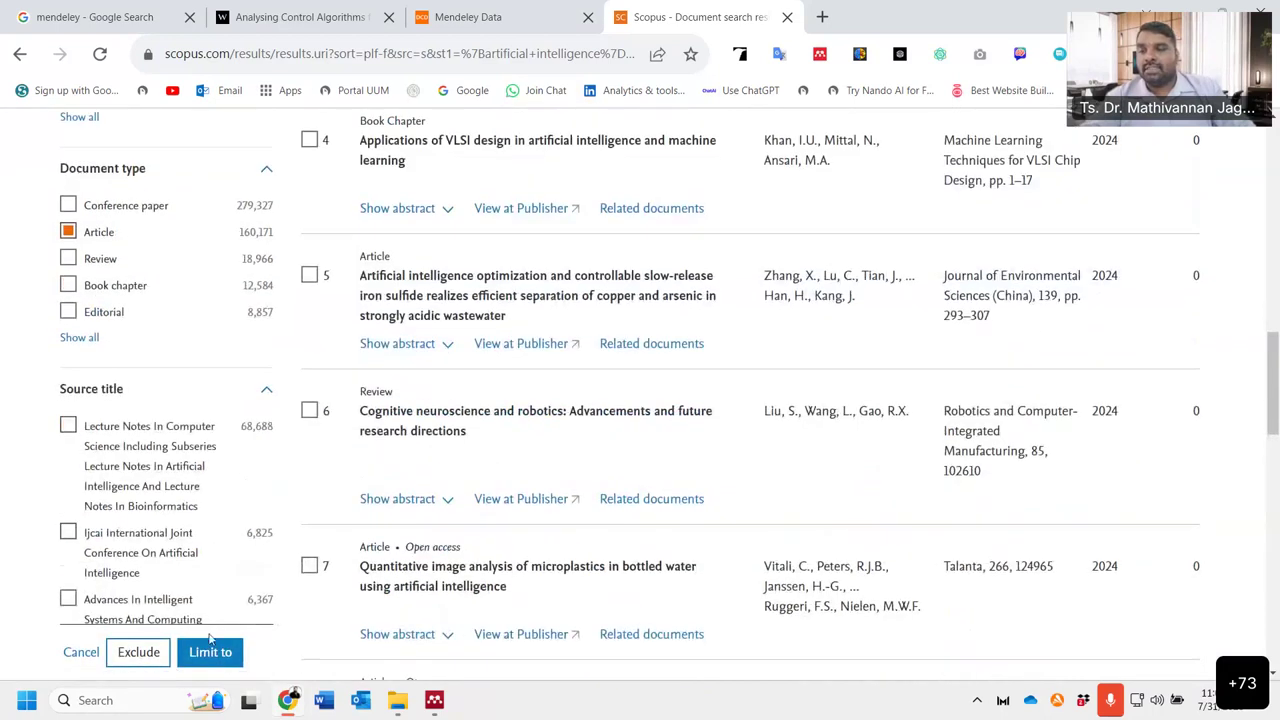
left_click(222, 658)
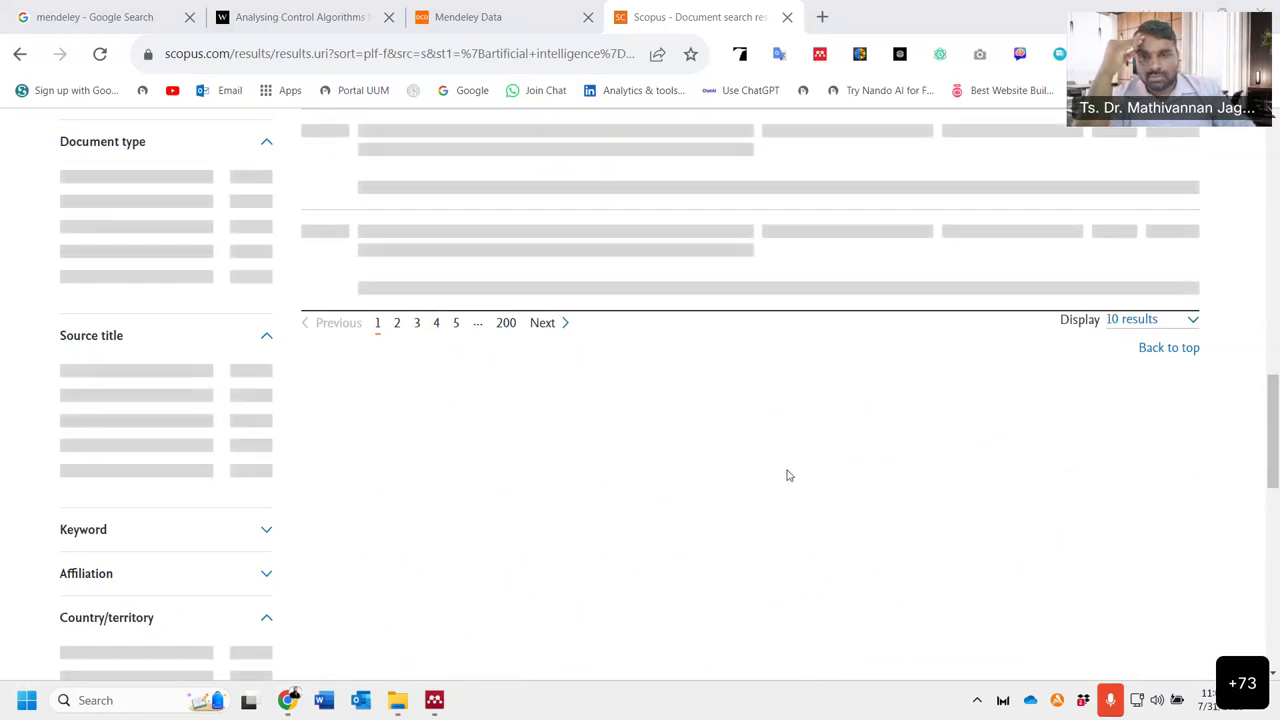
scroll(806, 330, "up", 10)
Scroll through the Scopus artificial intelligence search results.
scroll(806, 324, "up", 2)
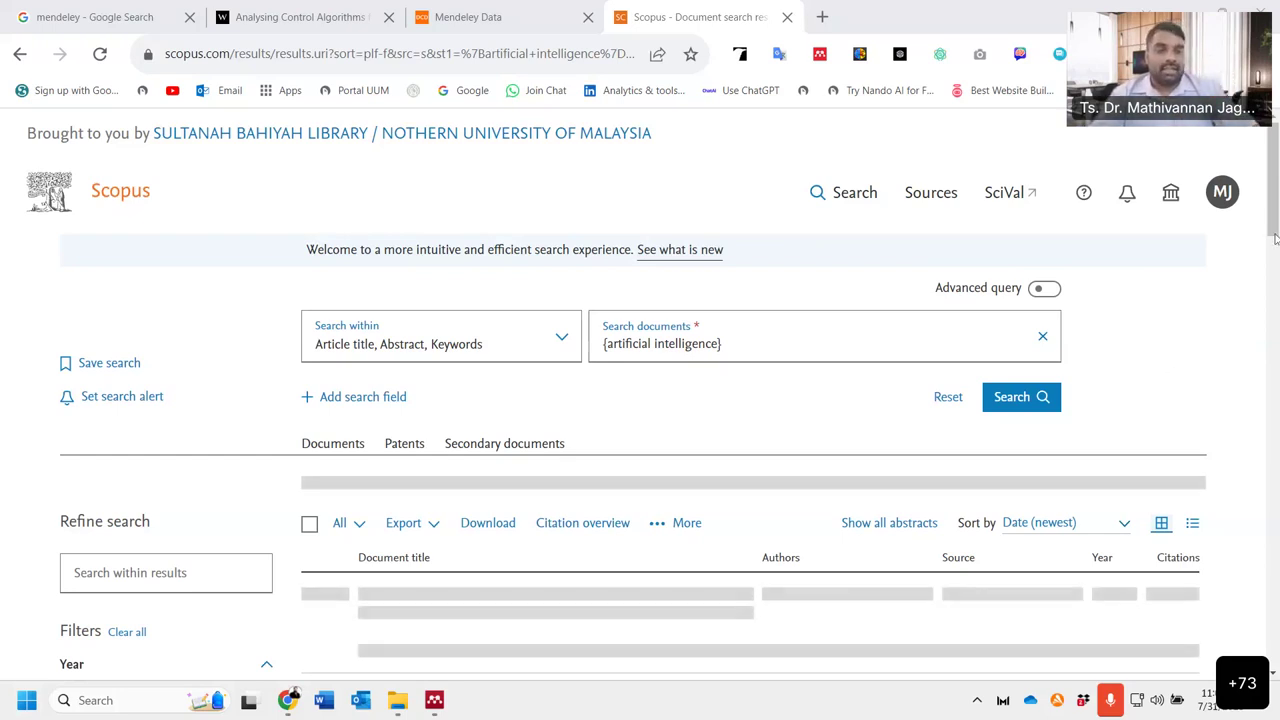
scroll(140, 243, "down", 3)
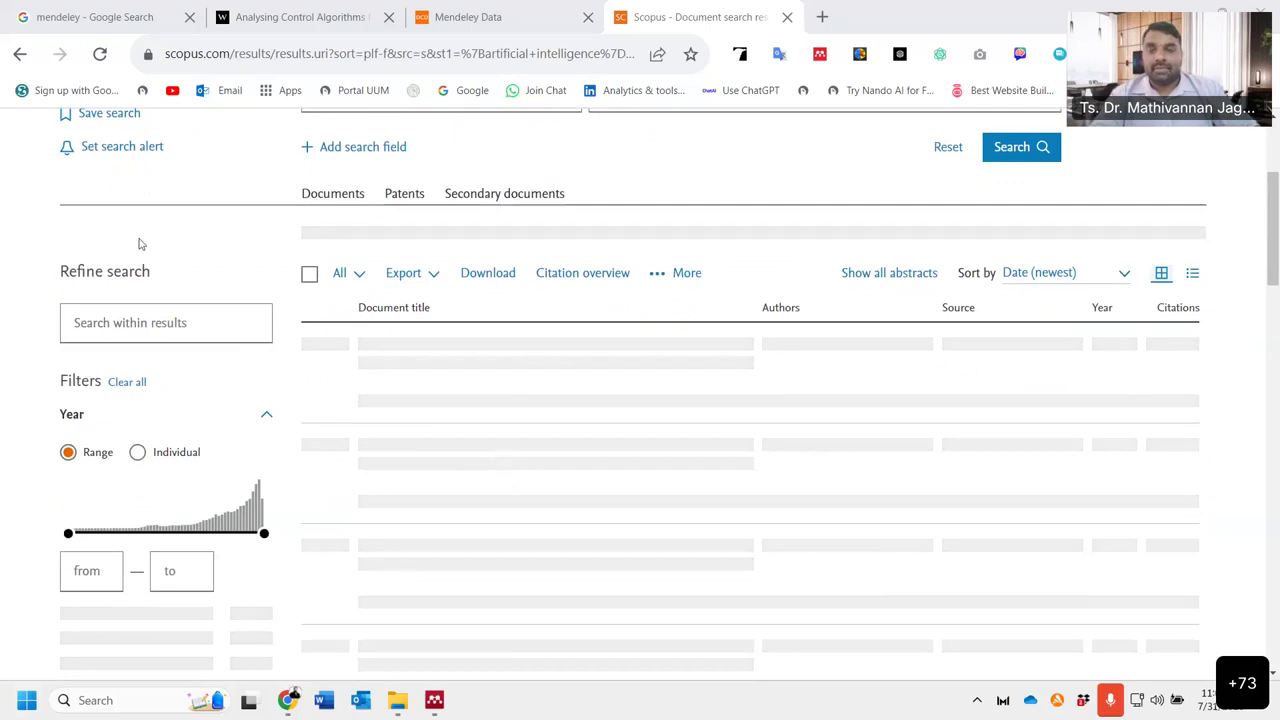
scroll(80, 200, "down", 10)
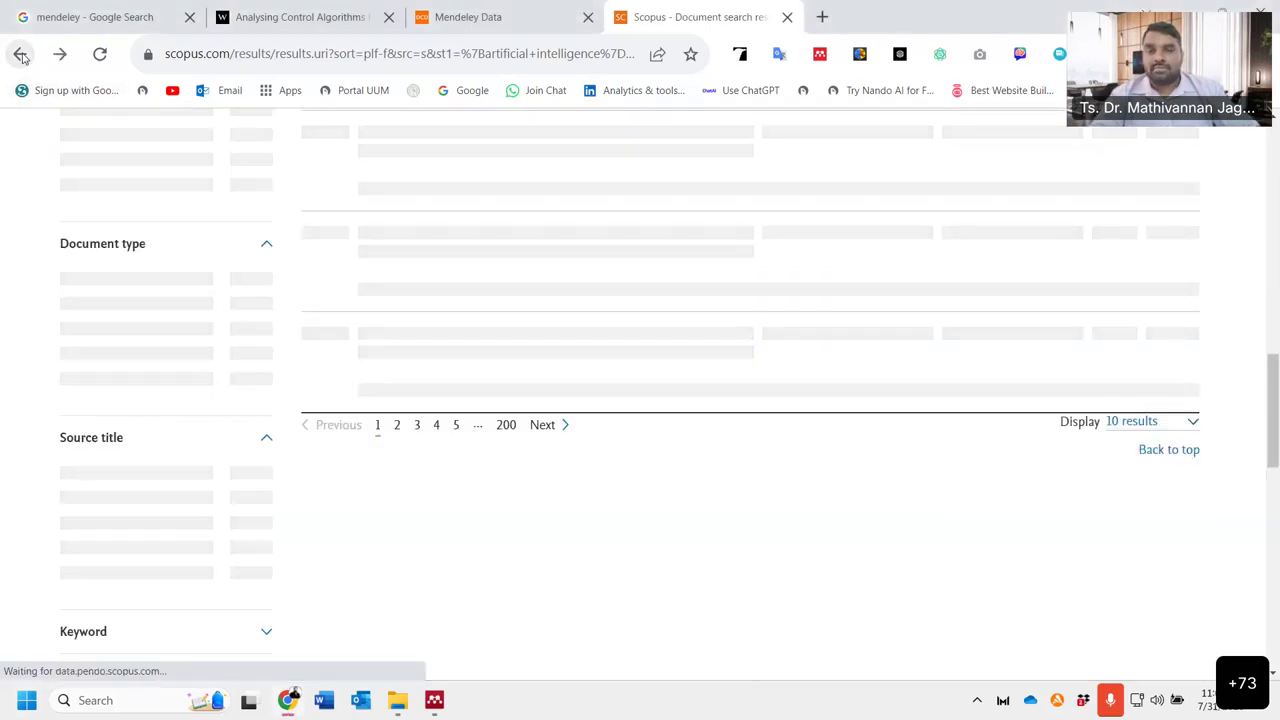
scroll(394, 289, "up", 4)
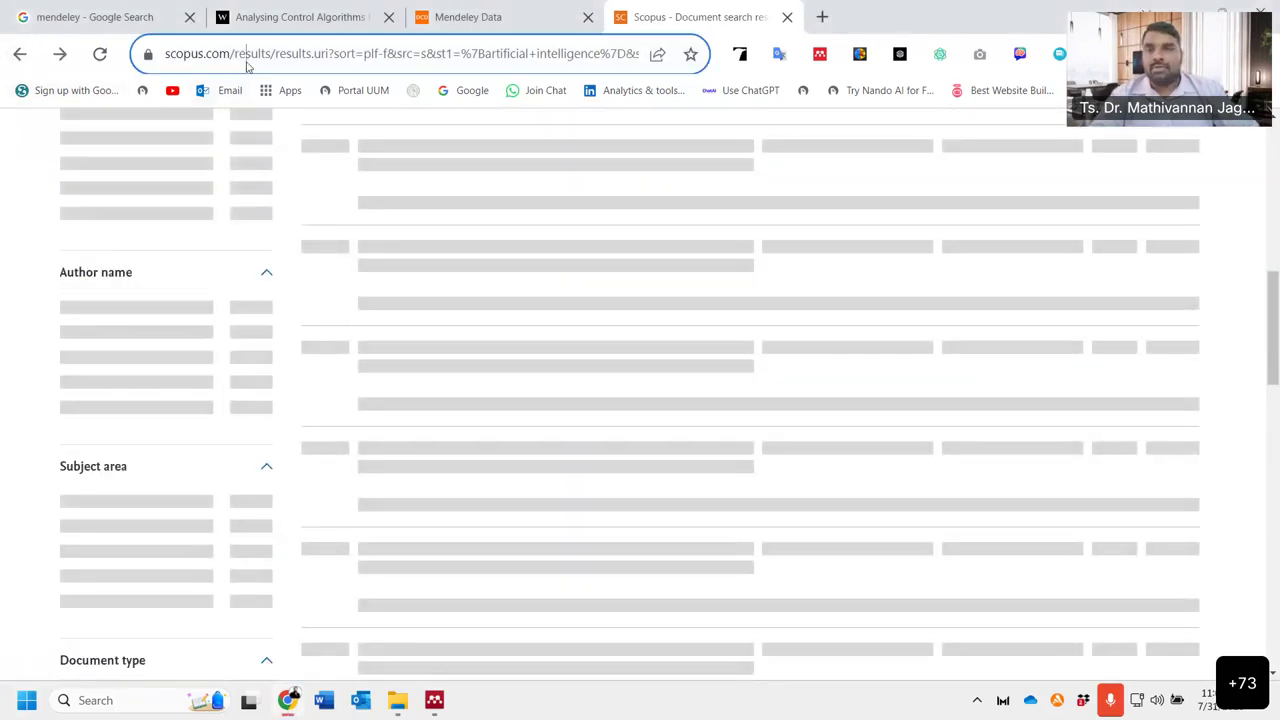
Reload the Scopus home page by entering scopus in the address bar.
left_click(248, 64)
scroll(666, 369, "up", 7)
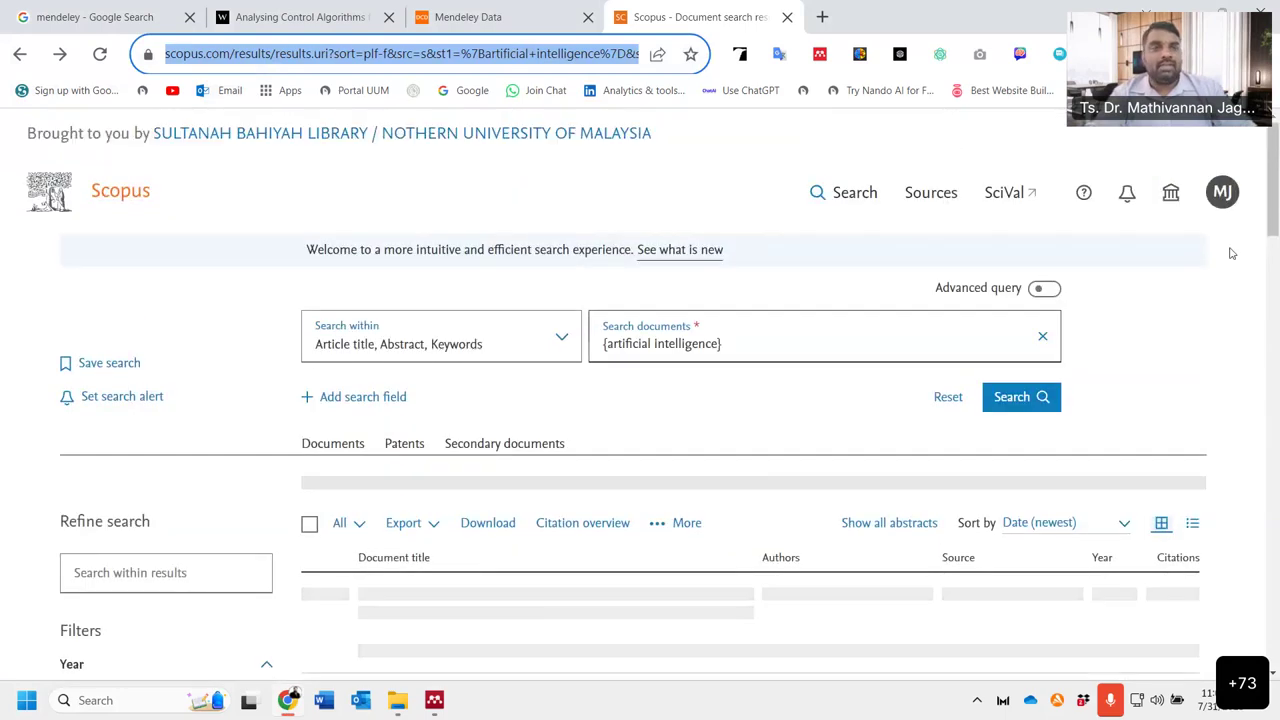
left_click(1222, 192)
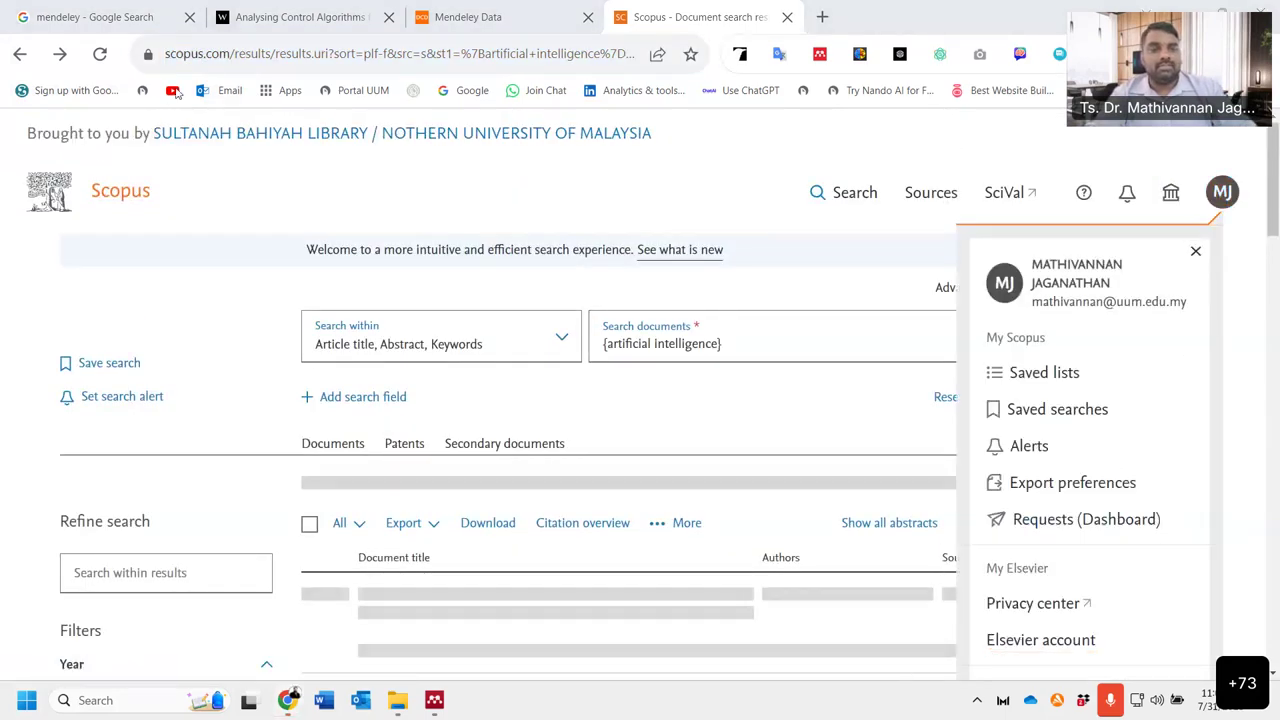
left_click(212, 58)
type("scopus")
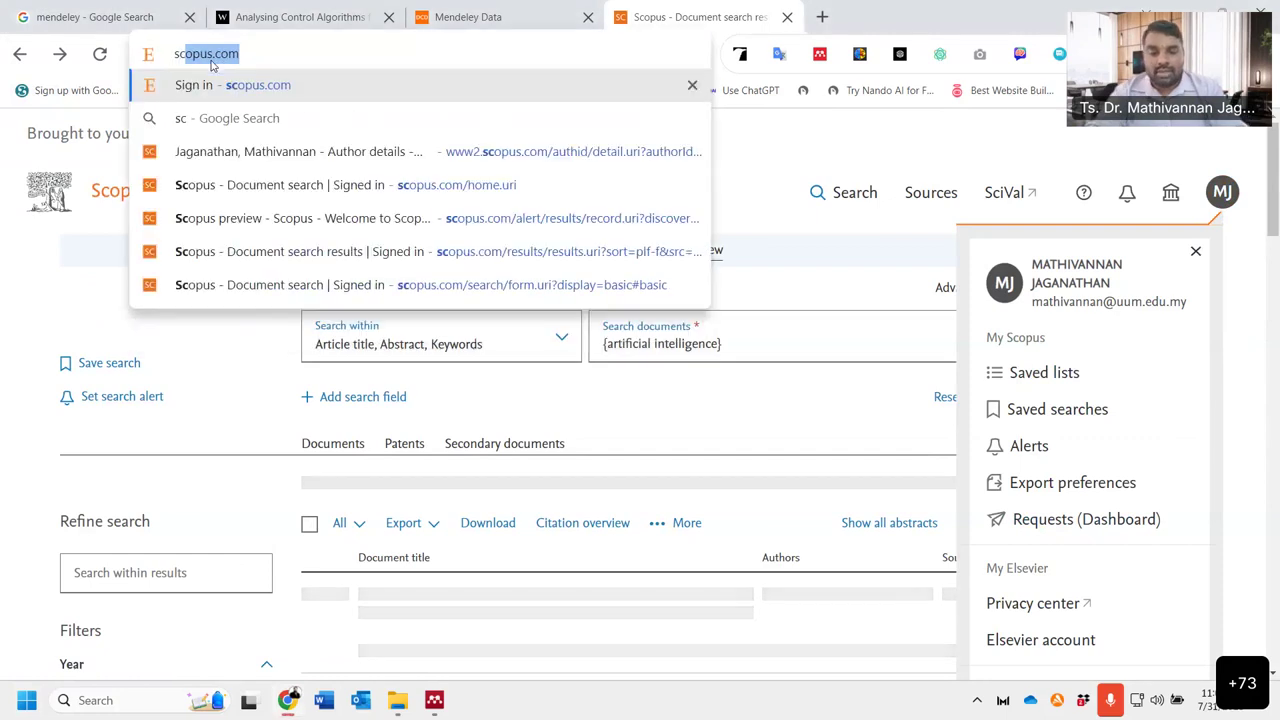
key("Return")
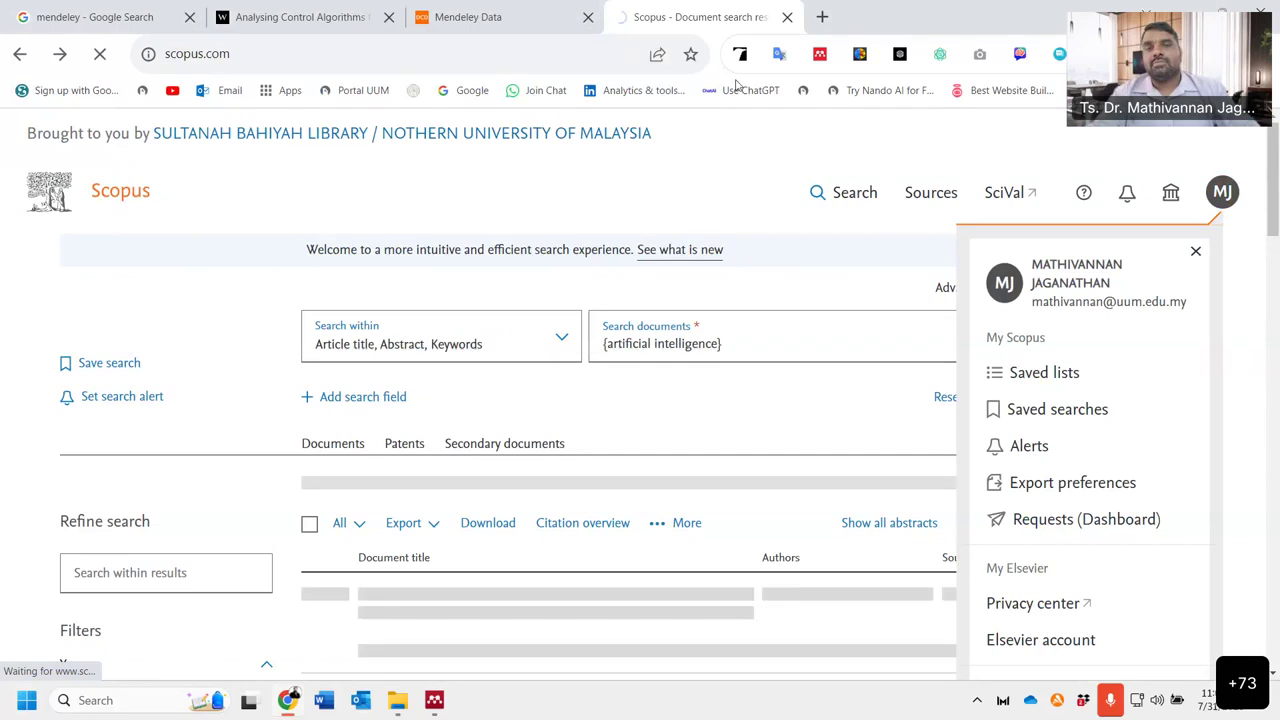
Detach the Wiley book-chapter tab into its own window and close it.
left_click(145, 17)
left_click(278, 16)
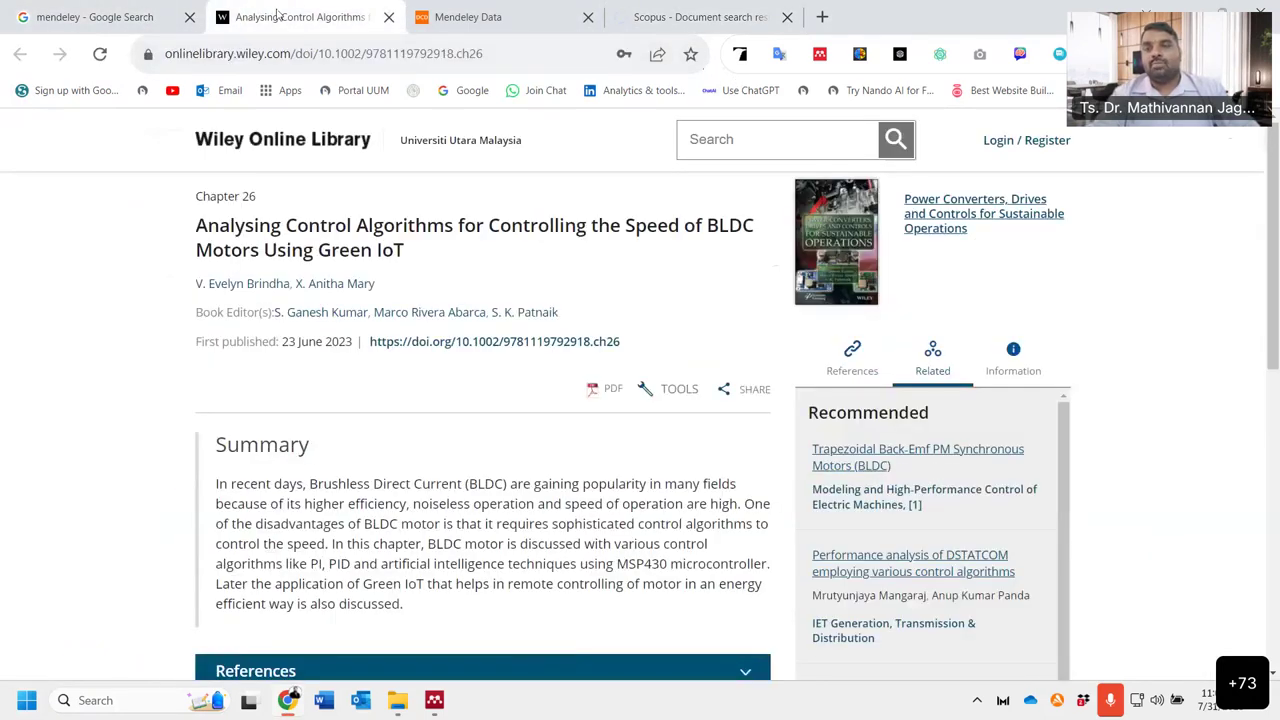
left_click_drag(278, 16, 154, 291)
left_click(705, 274)
Replace the old mendeley Google query with a search for google scholar.
left_click(97, 12)
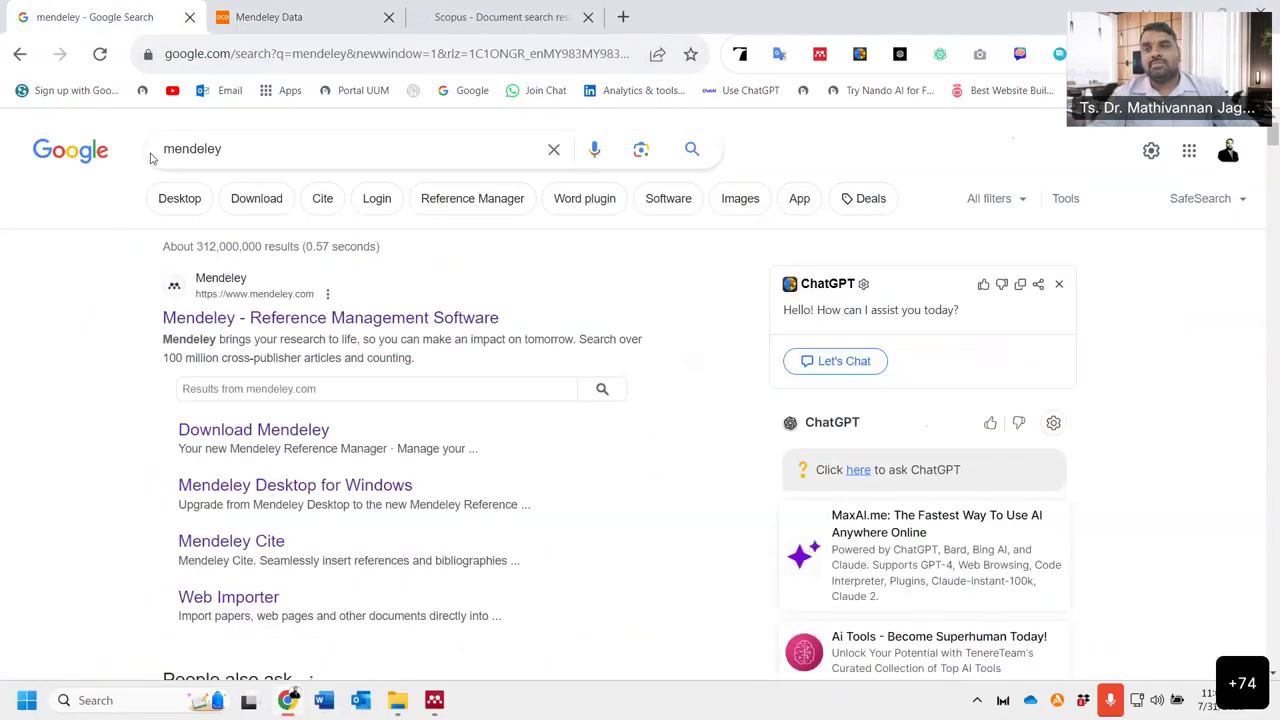
left_click(150, 158)
key("ctrl+a")
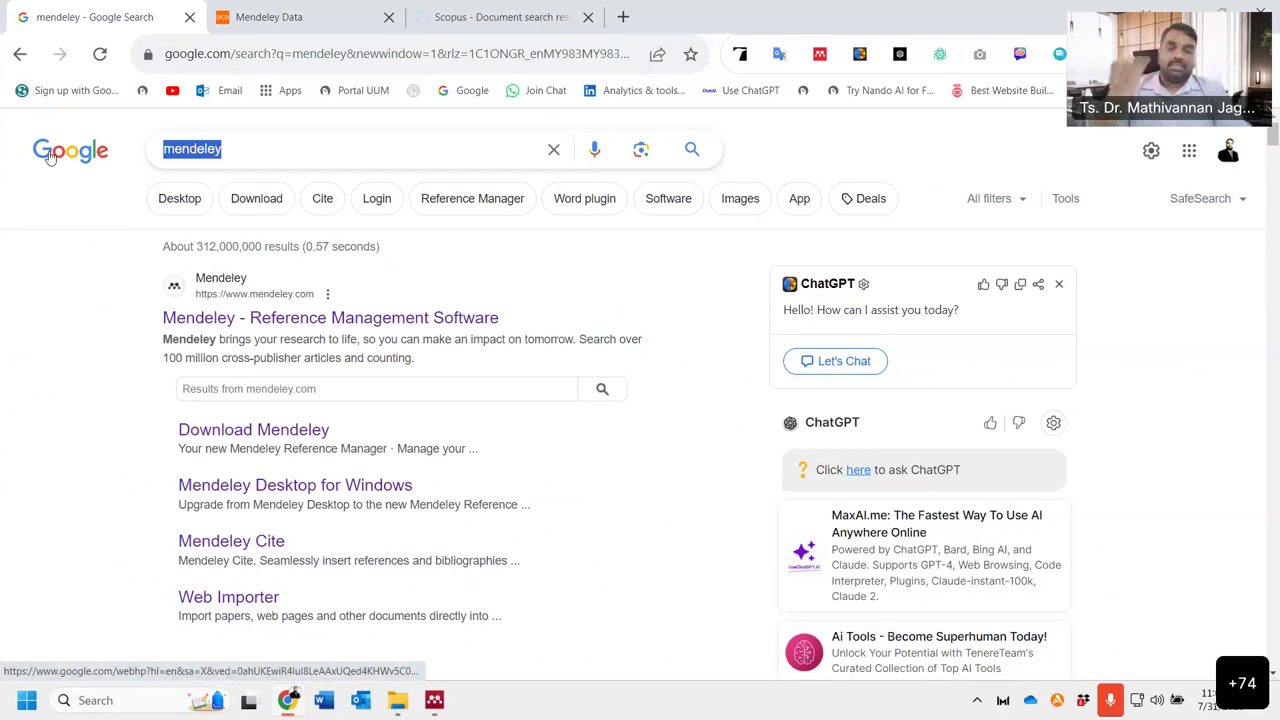
key("BackSpace")
type("\"ar")
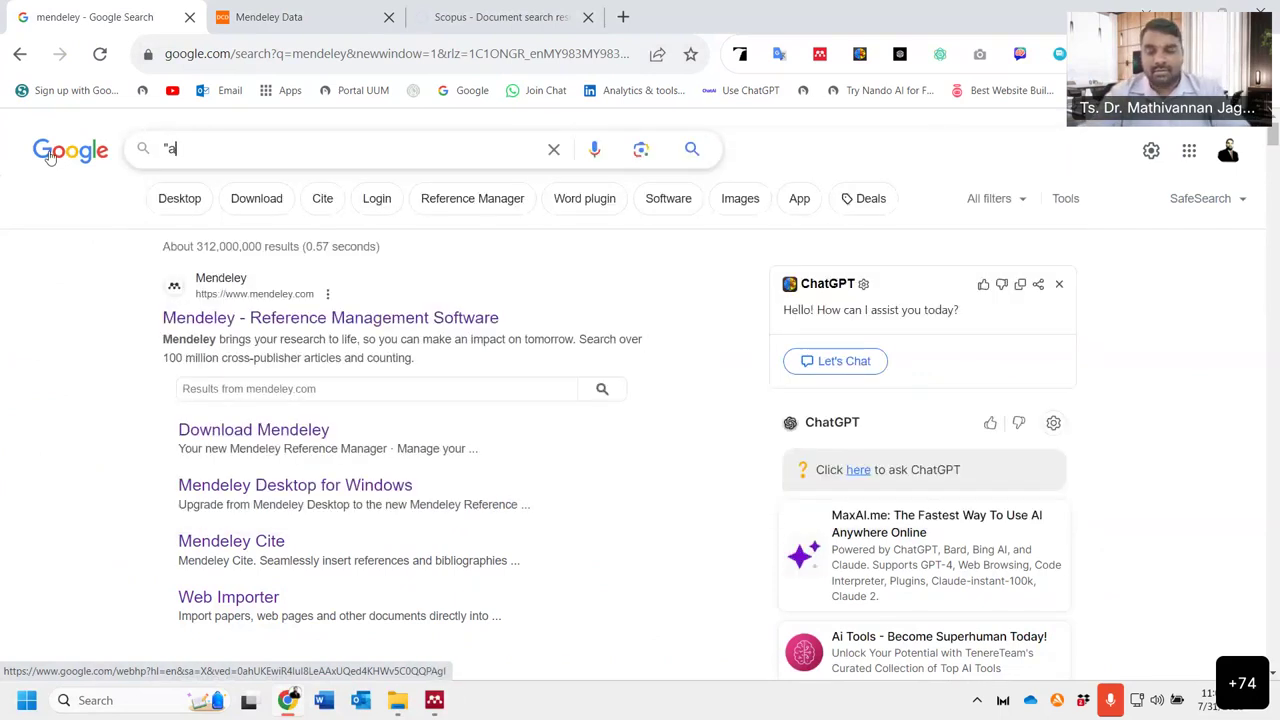
key("BackSpace")
key("BackSpace")
key("BackSpace")
type("go")
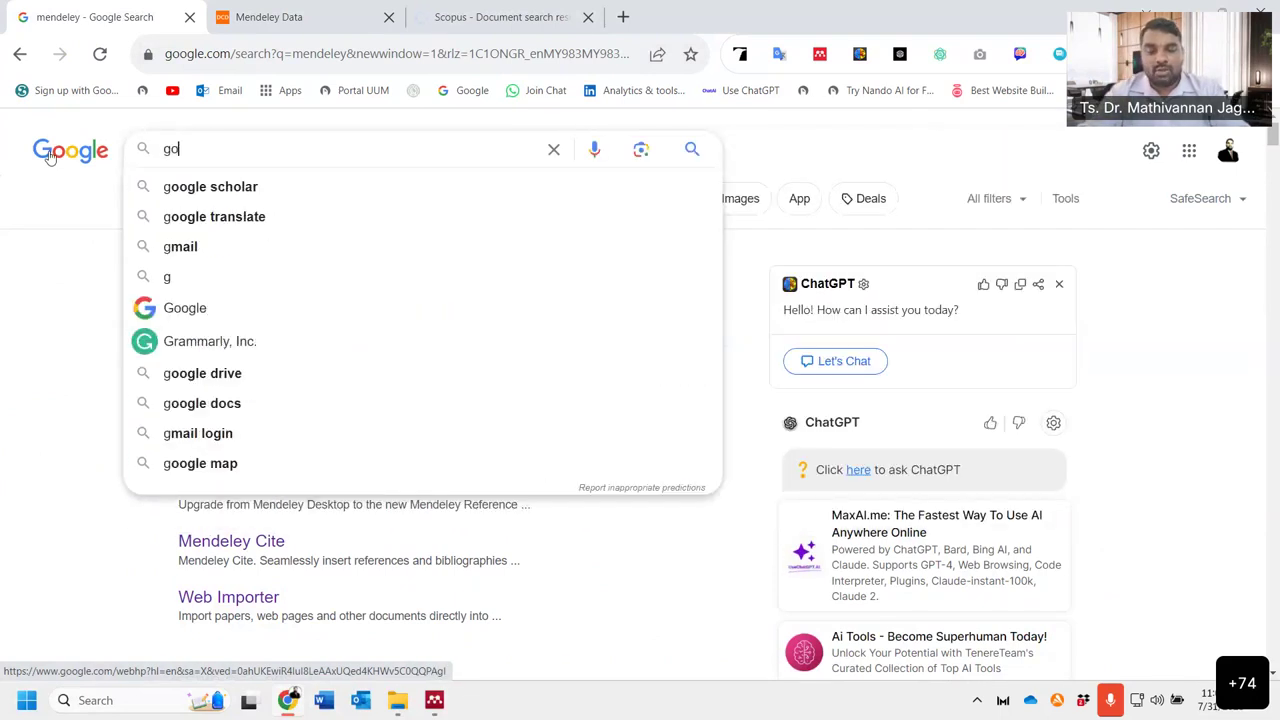
type("ogle scholar")
key("Return")
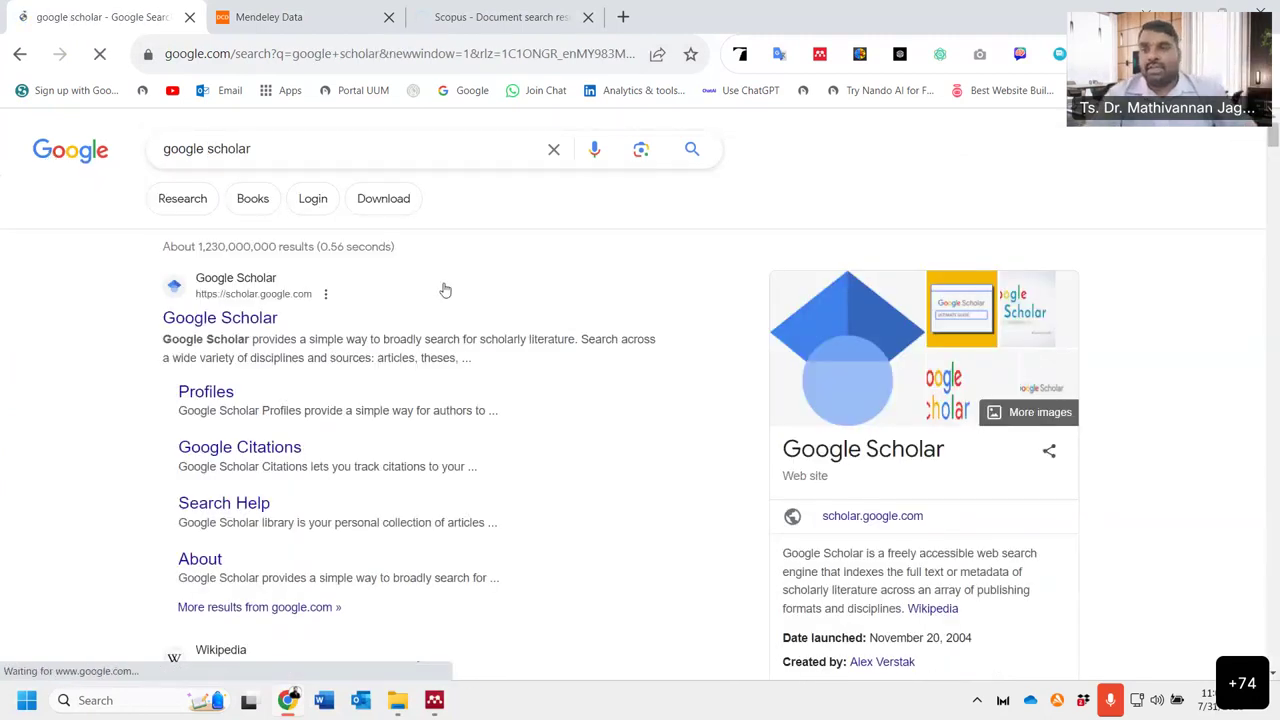
Open Google Scholar in a new tab and close the Google results tab.
left_click(240, 318)
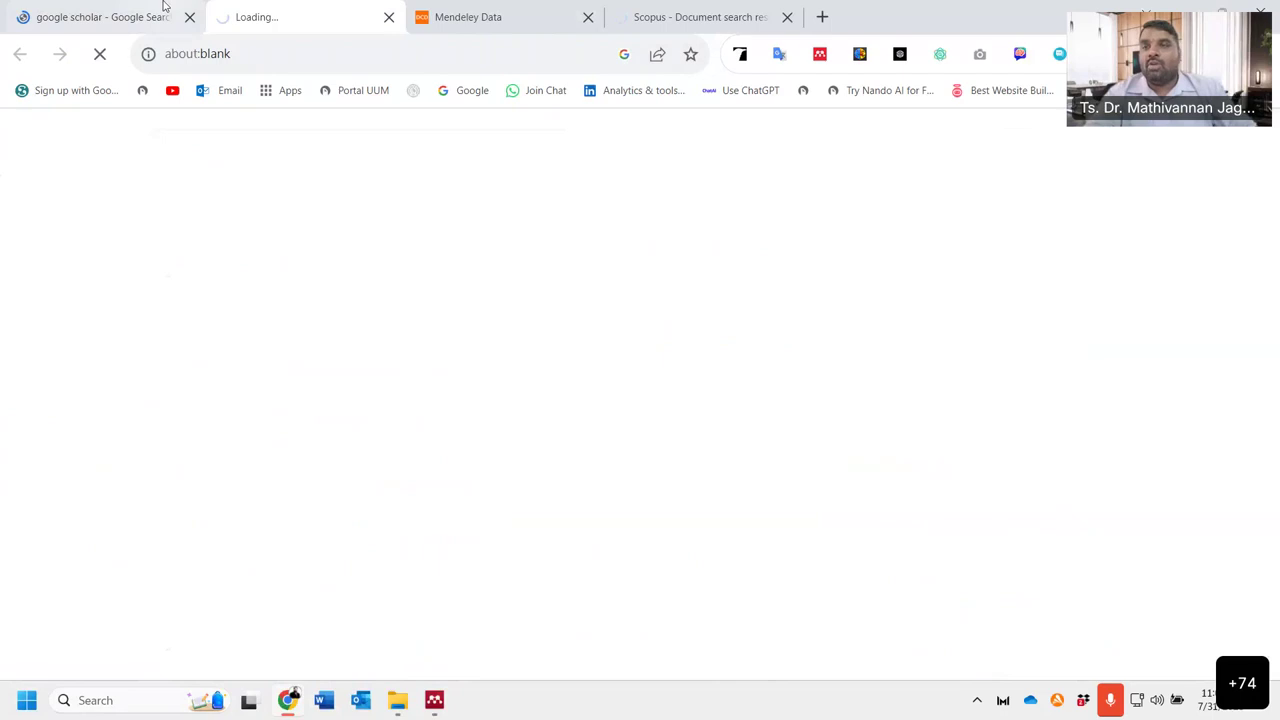
left_click(165, 17)
key("ctrl+Tab")
left_click(150, 17)
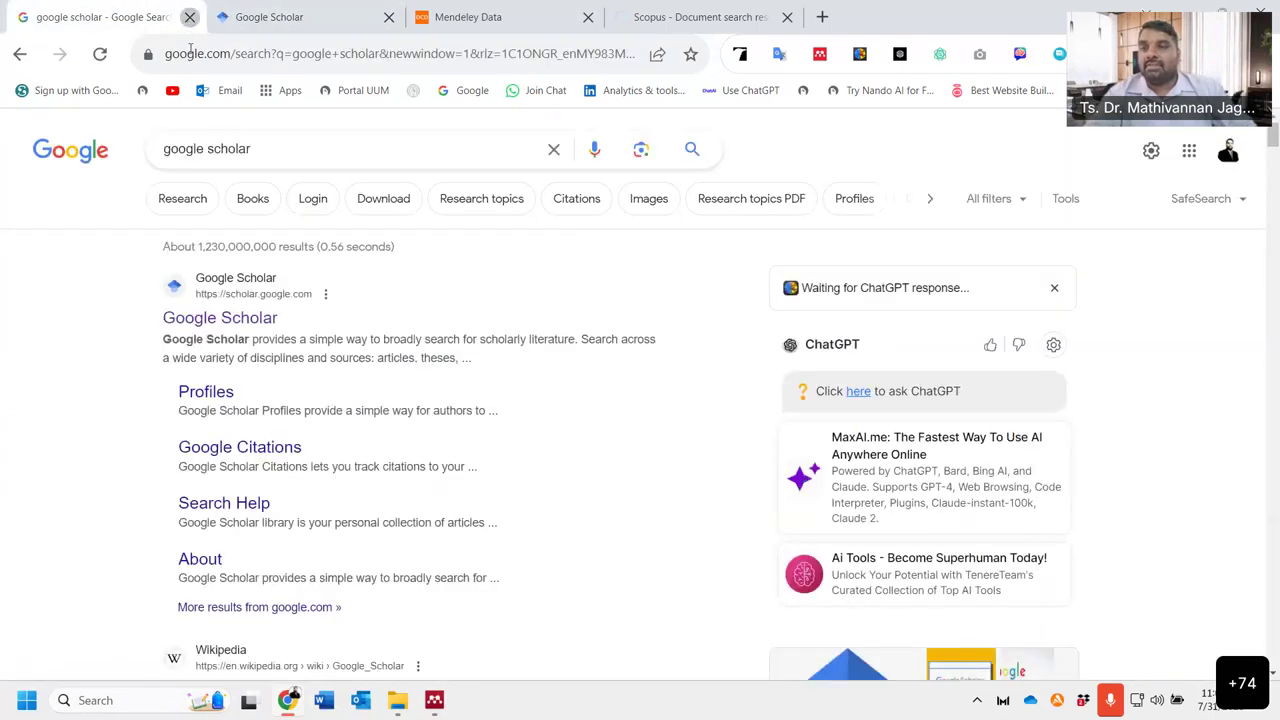
left_click(190, 17)
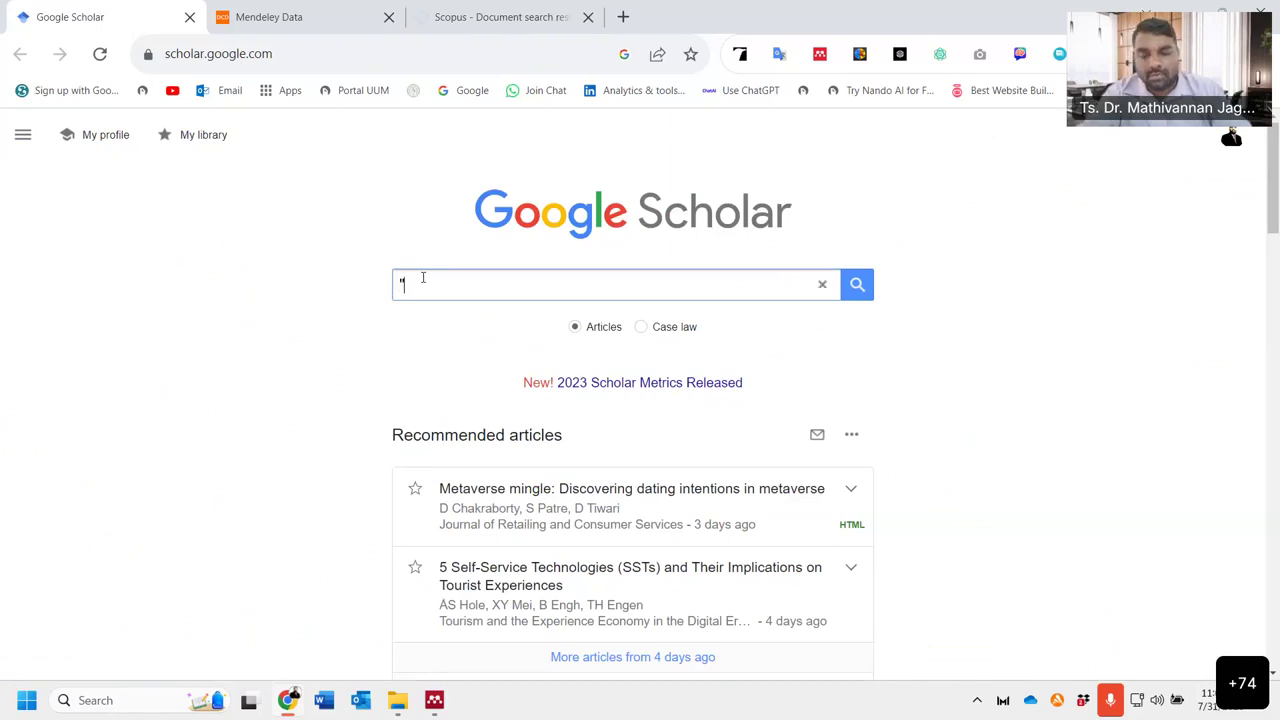
Search Google Scholar for "artificial intelligence".
left_click(423, 278)
type("\"artifici")
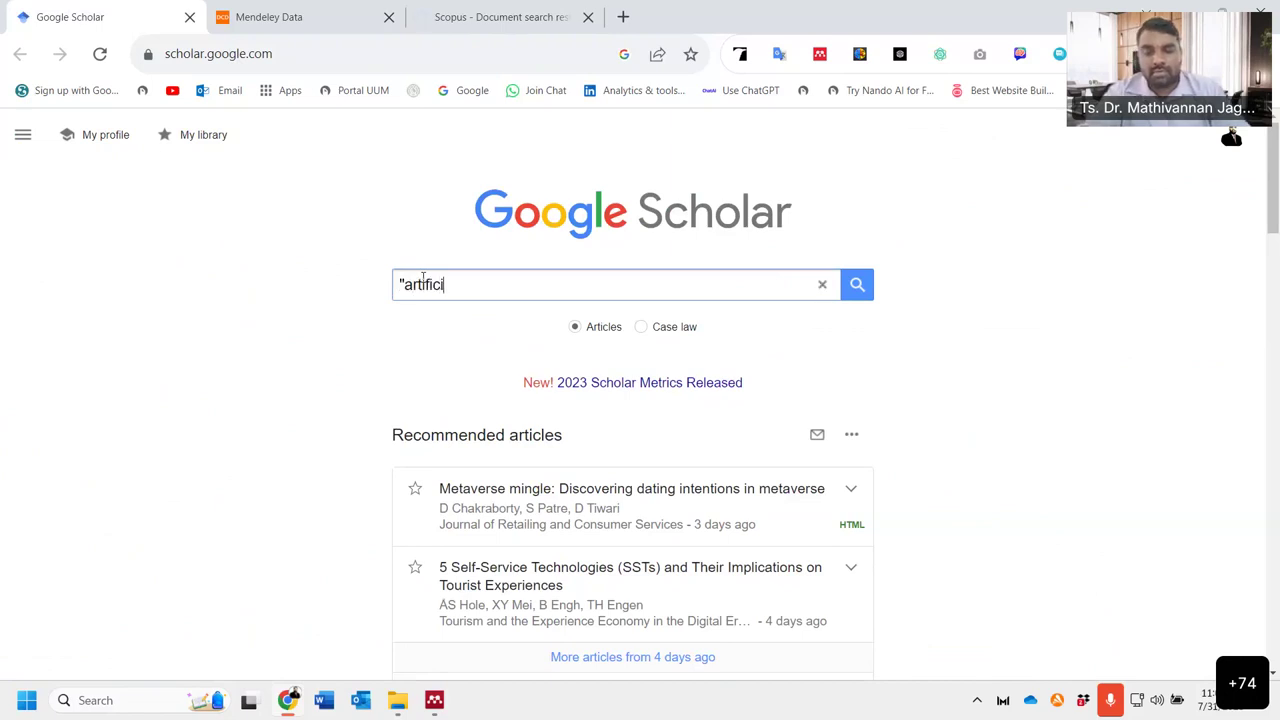
type("al intel")
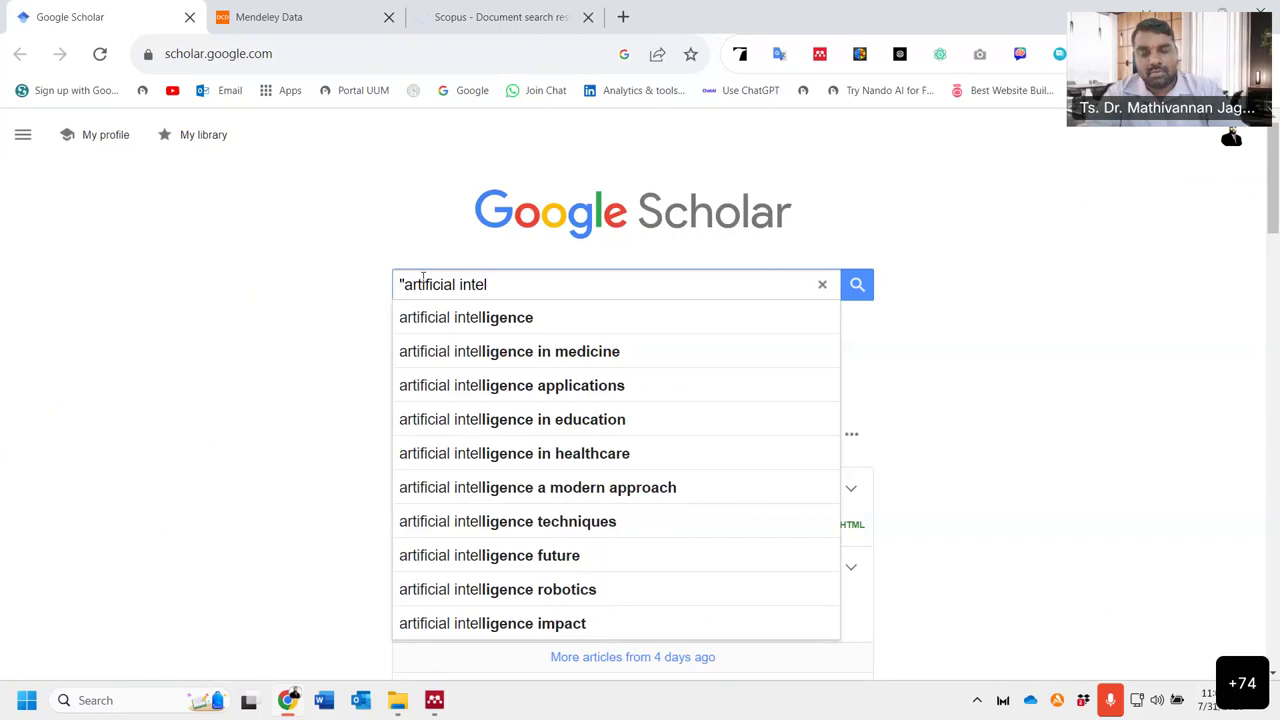
type("lige")
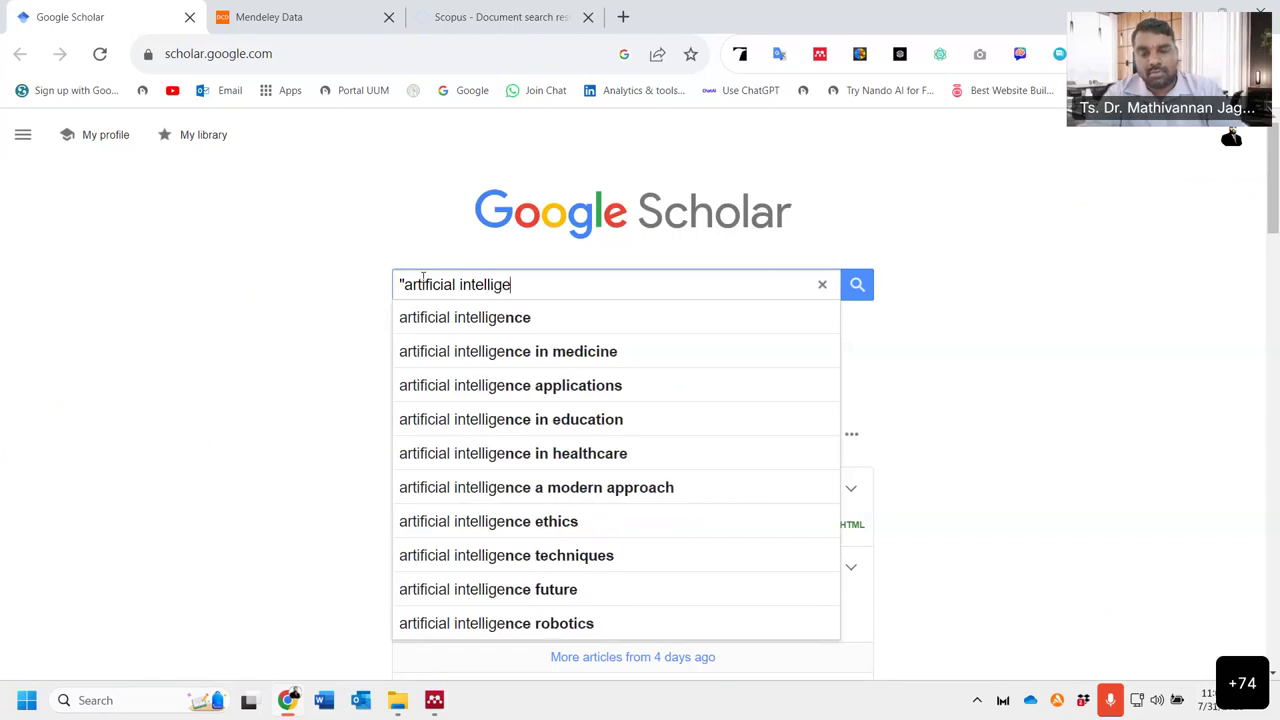
type("nce\"")
key("Return")
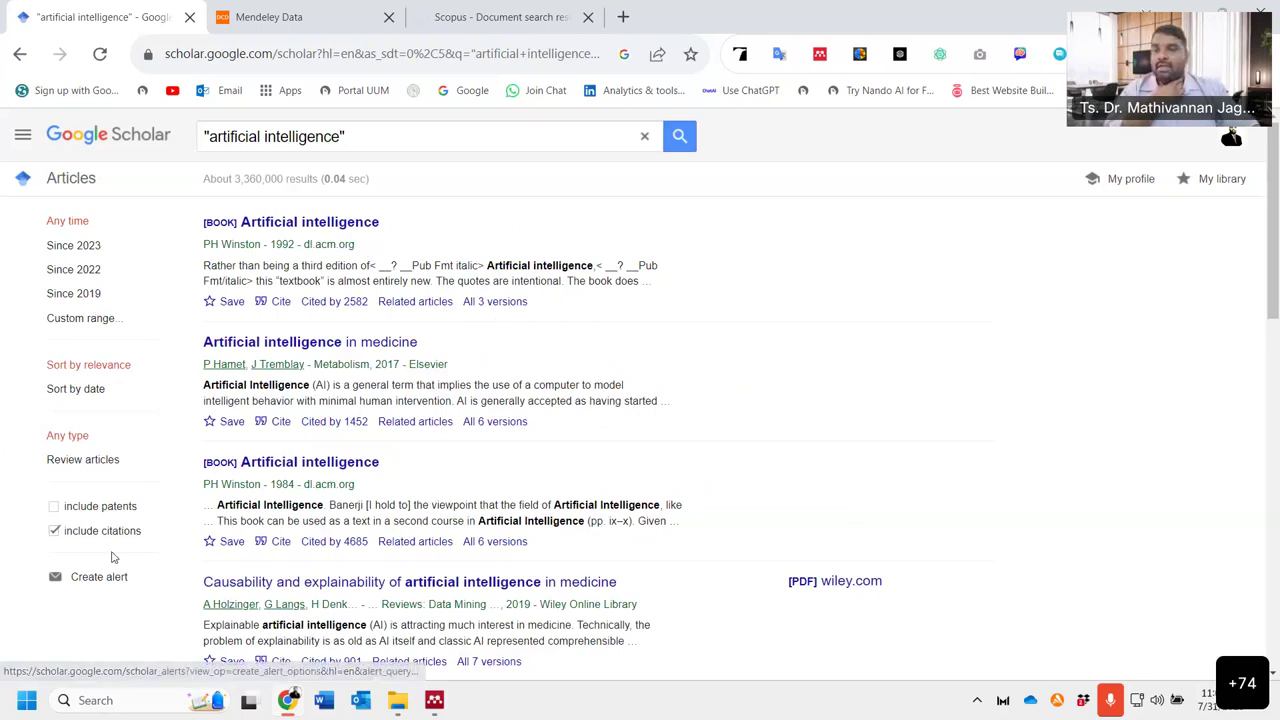
scroll(113, 558, "down", 2)
scroll(429, 477, "up", 2)
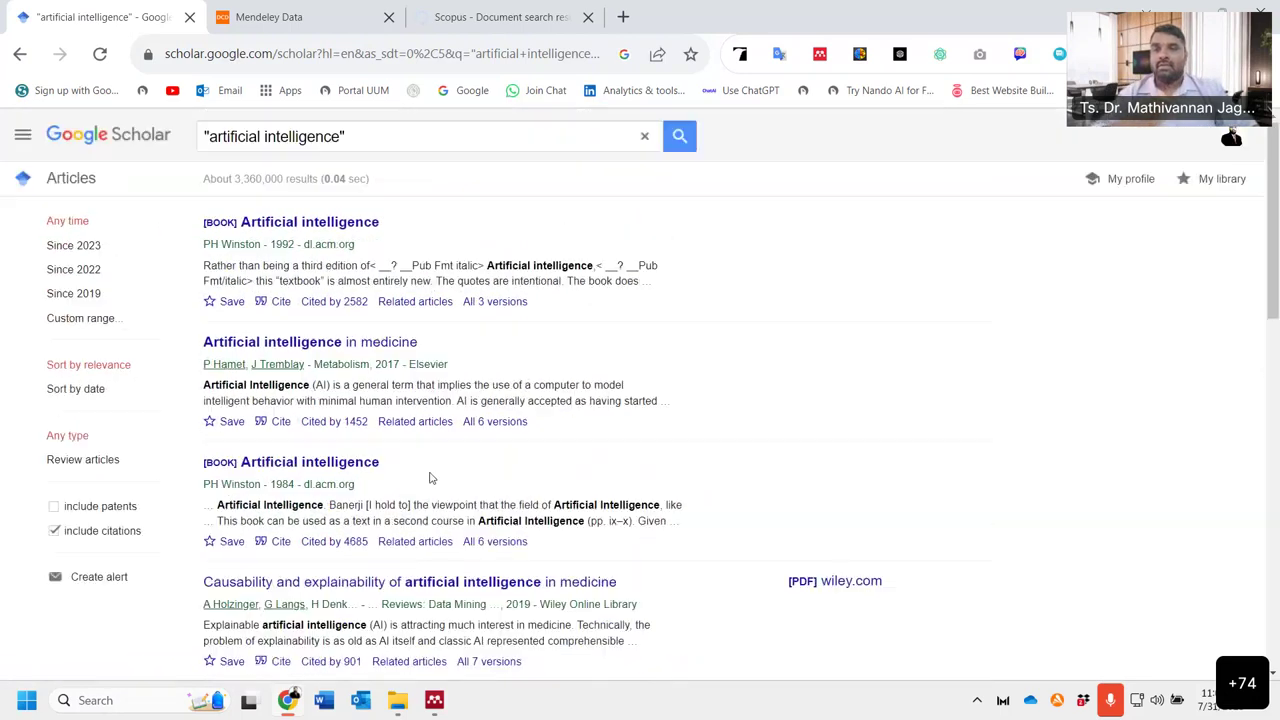
Open Artificial intelligence in medicine in a new tab and the Causability paper's Wiley PDF.
right_click(303, 347)
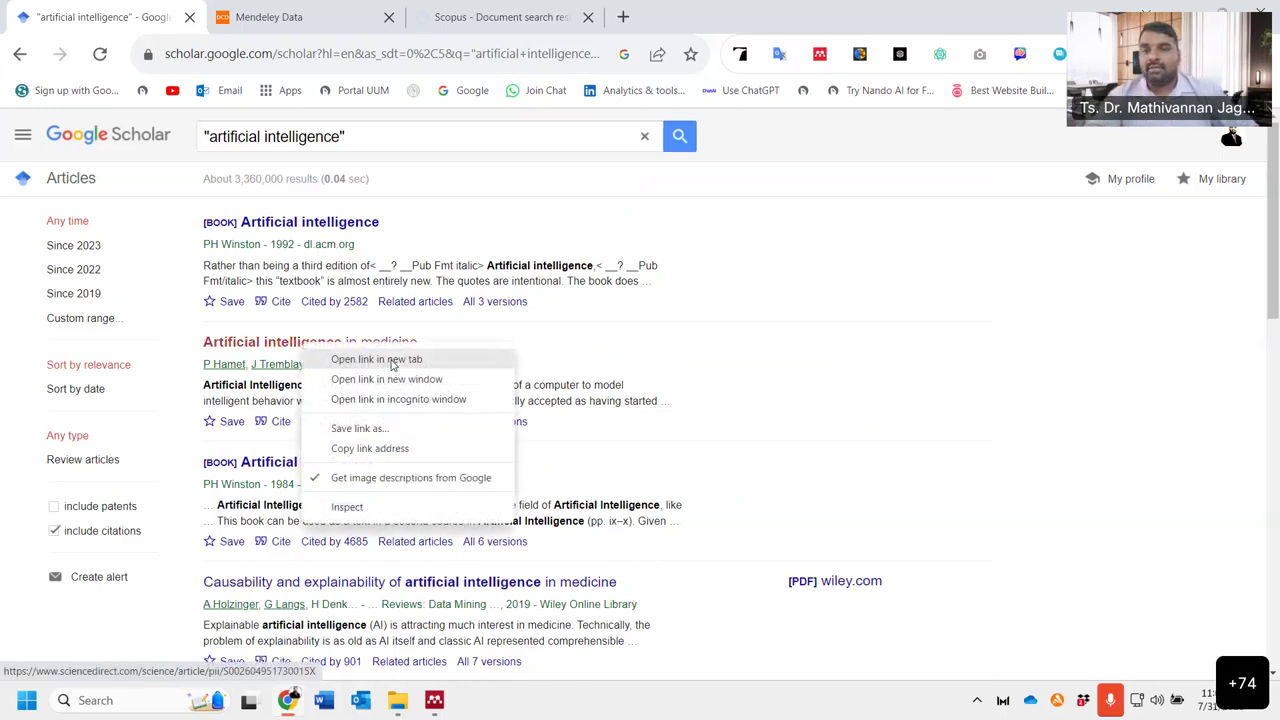
left_click(392, 365)
scroll(837, 400, "down", 3)
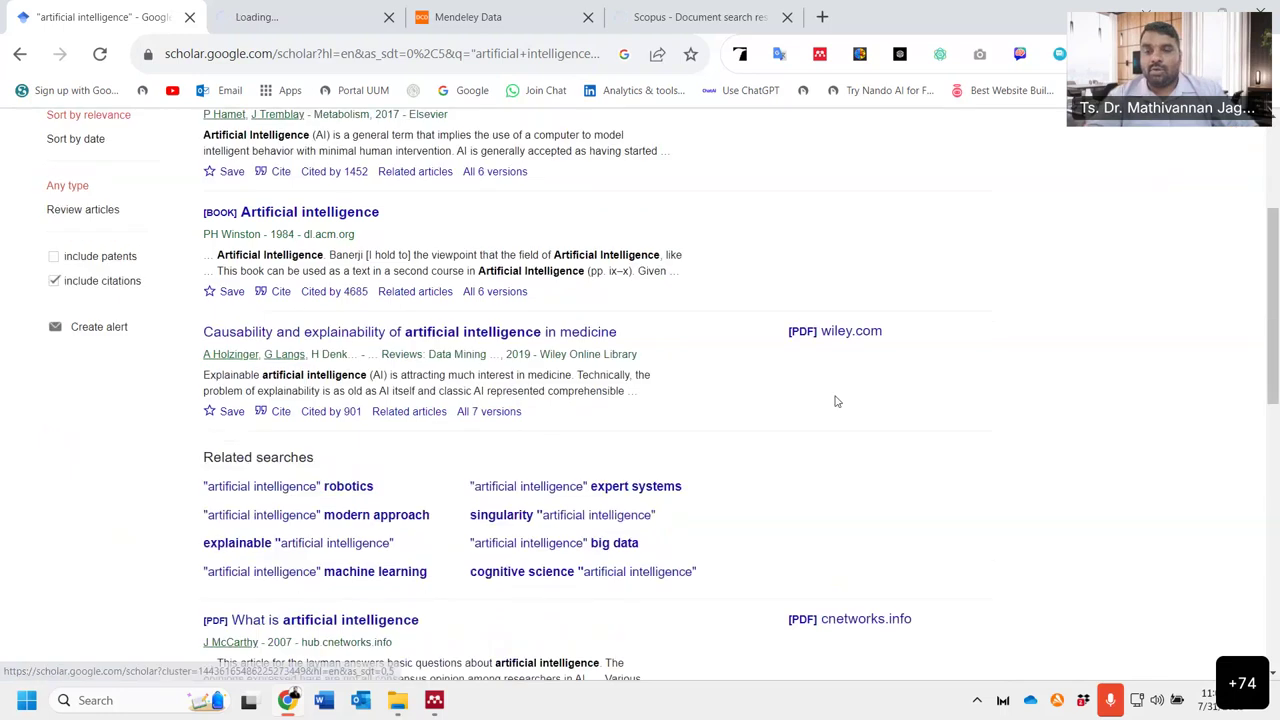
left_click(813, 340)
scroll(860, 510, "down", 3)
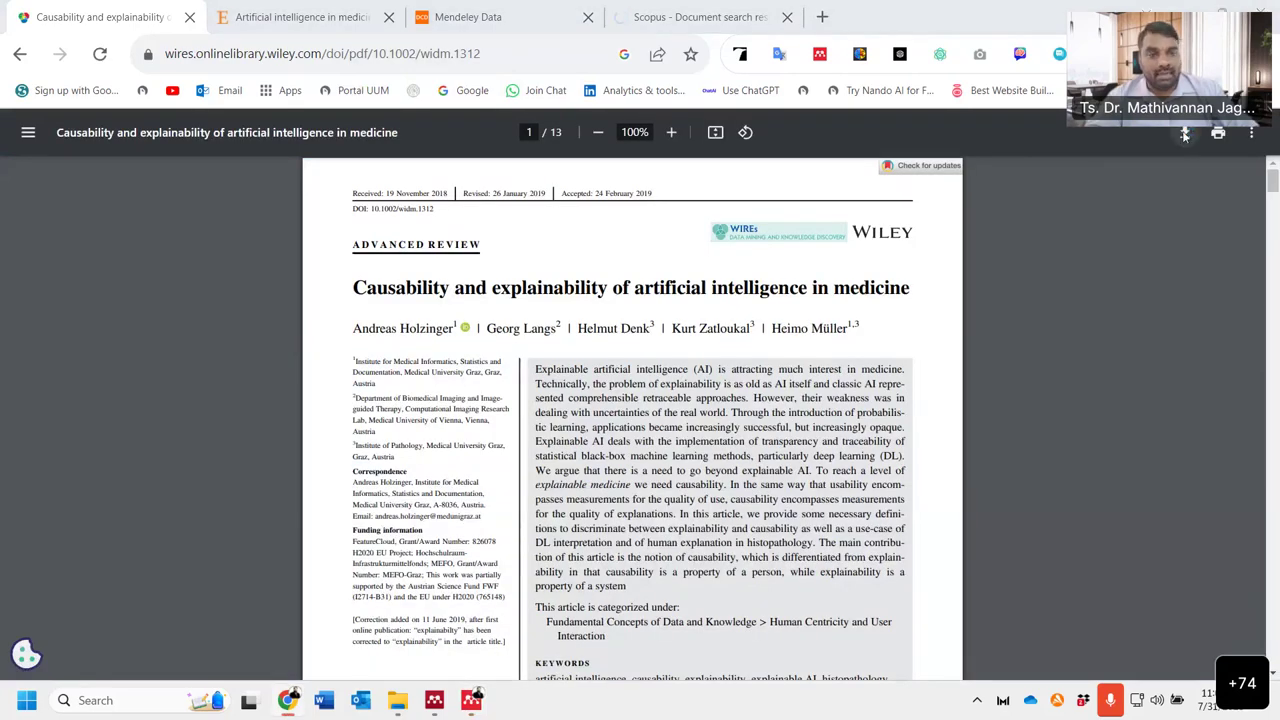
Download the Causability PDF into Desktop > Latest Article, then show the Windows desktop.
left_click(1184, 134)
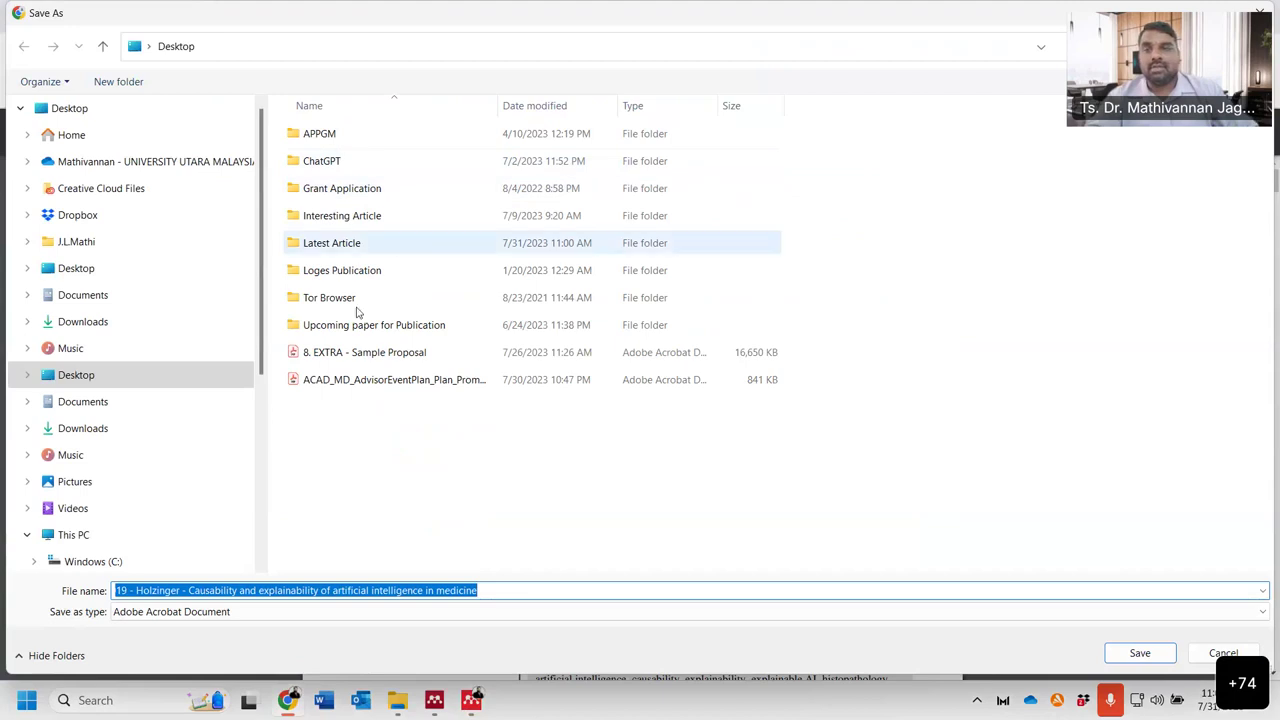
left_click(70, 107)
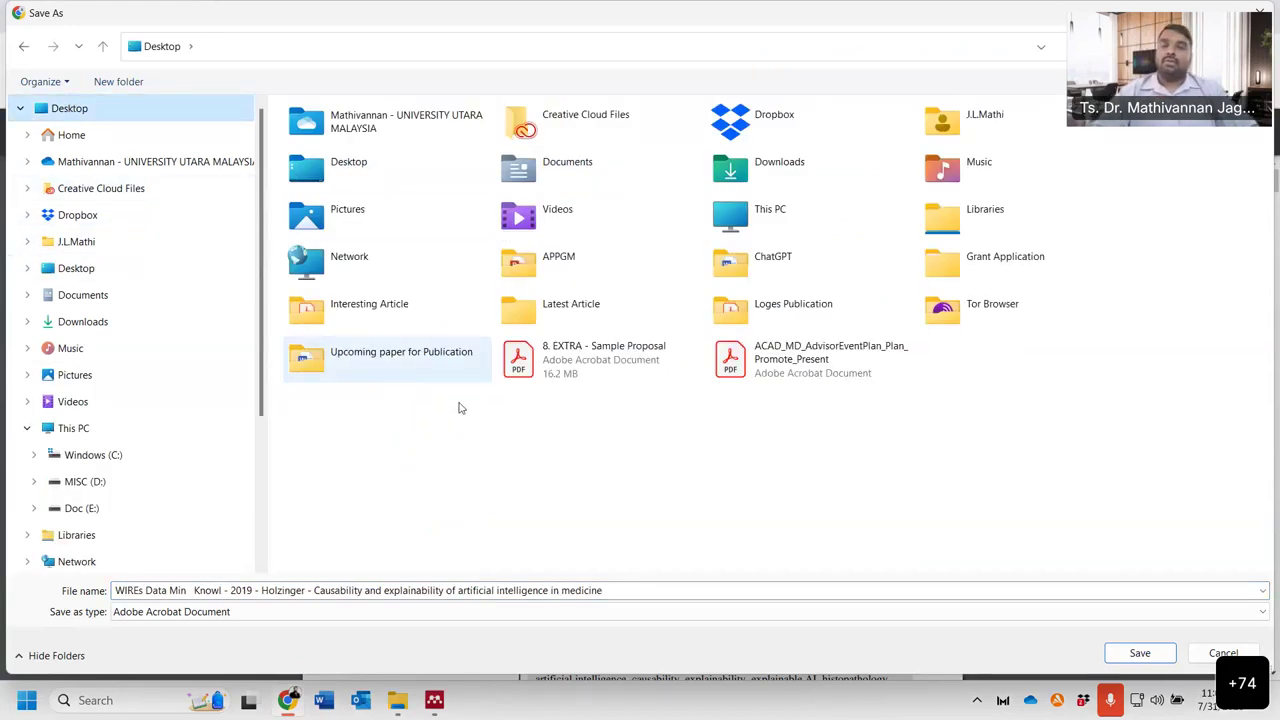
left_click(561, 311)
double_click(561, 311)
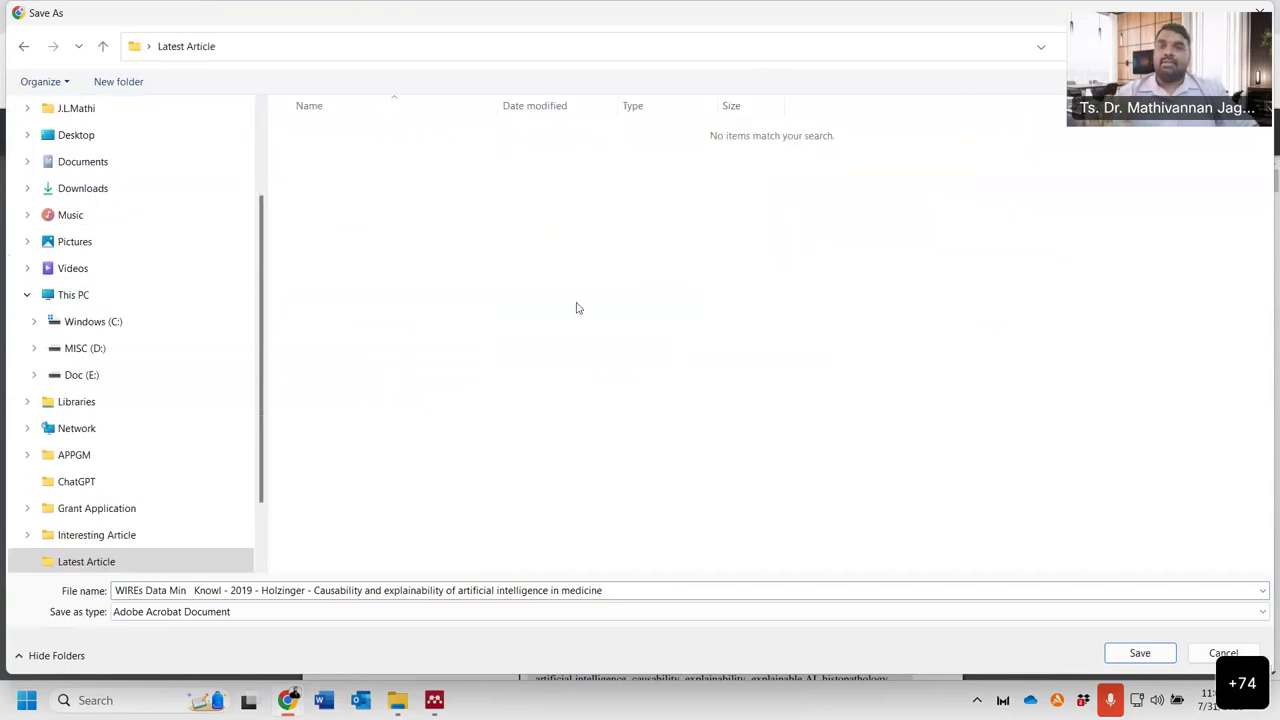
left_click(1140, 653)
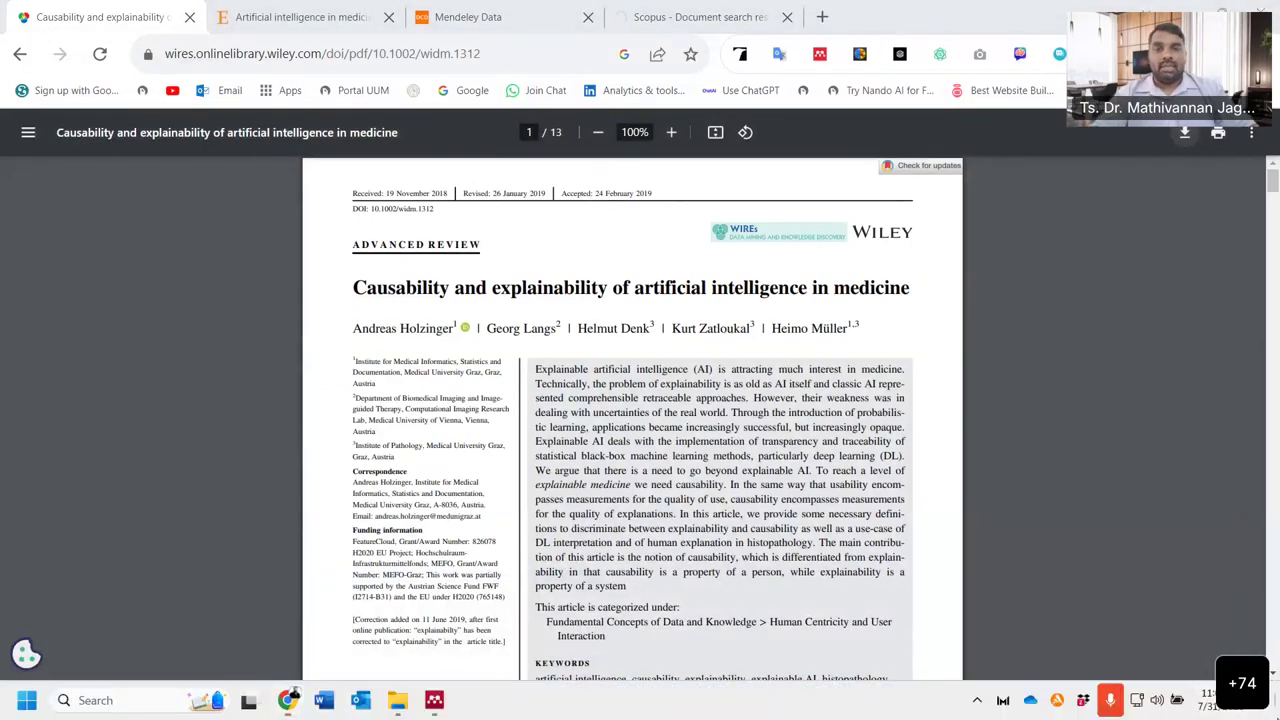
left_click(1274, 712)
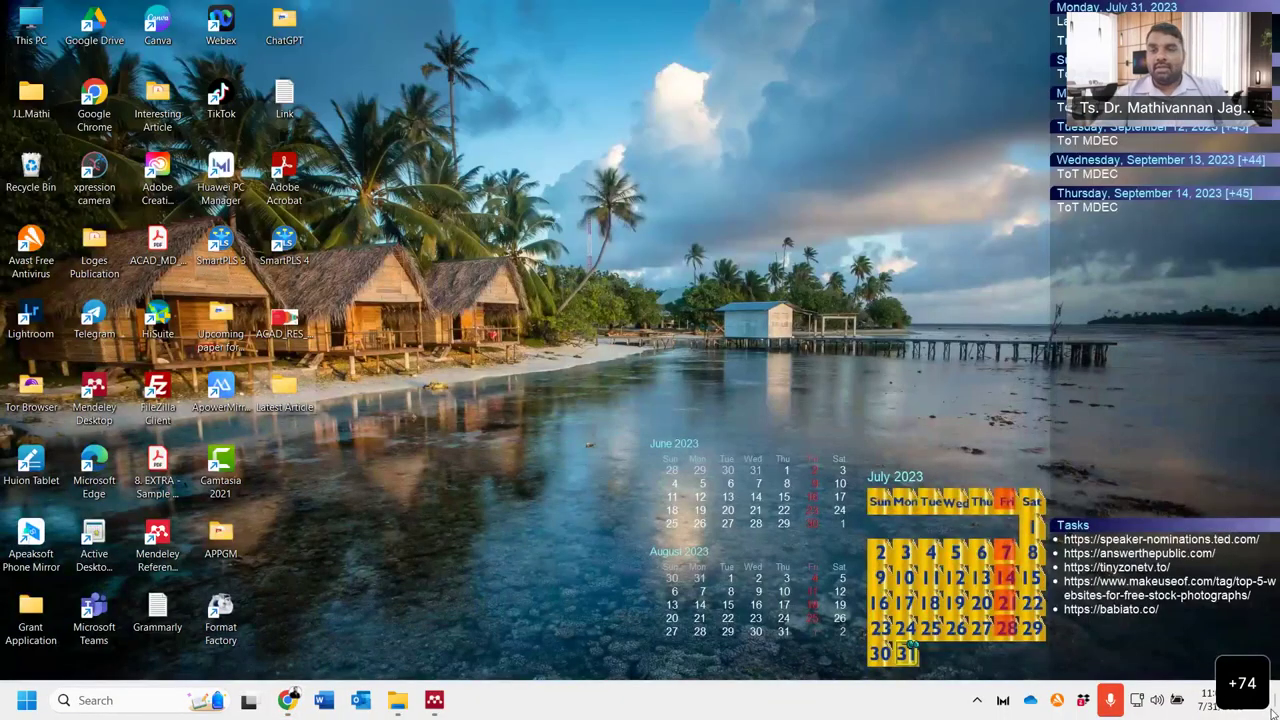
Open the Latest Article folder, minimise the browser and close the Loges Publication window.
double_click(280, 386)
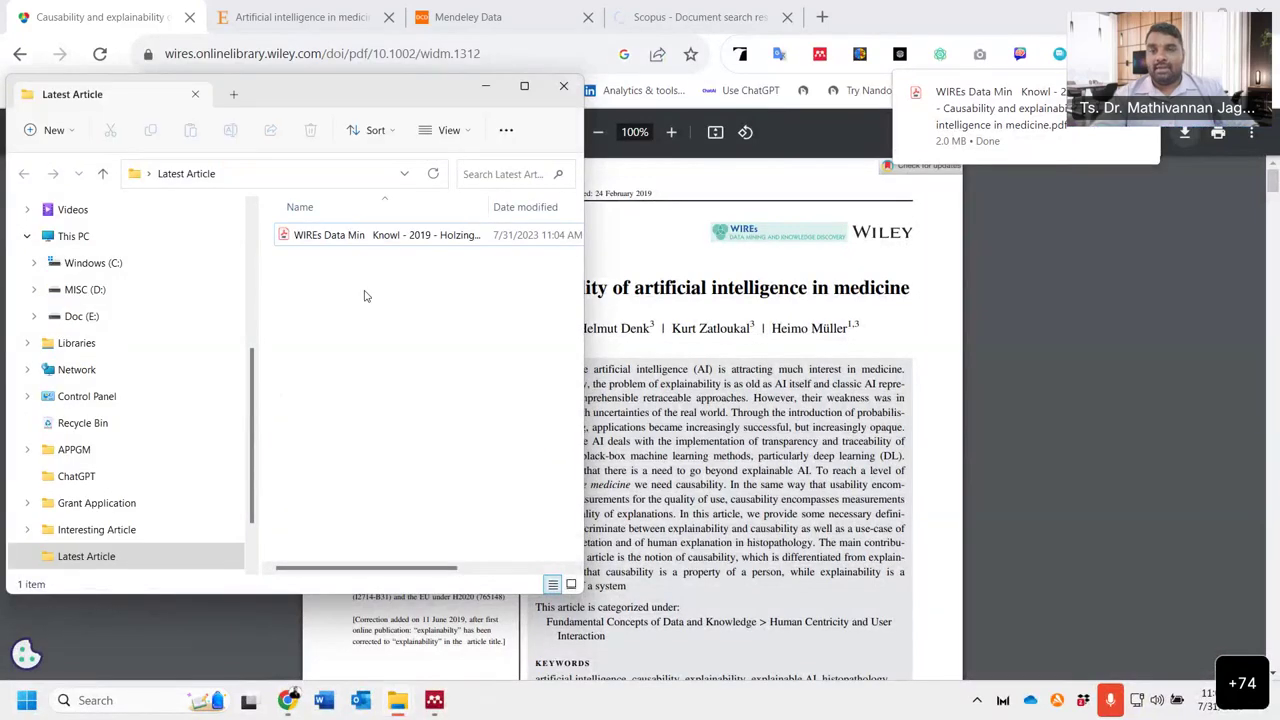
left_click(1196, 8)
left_click(1196, 8)
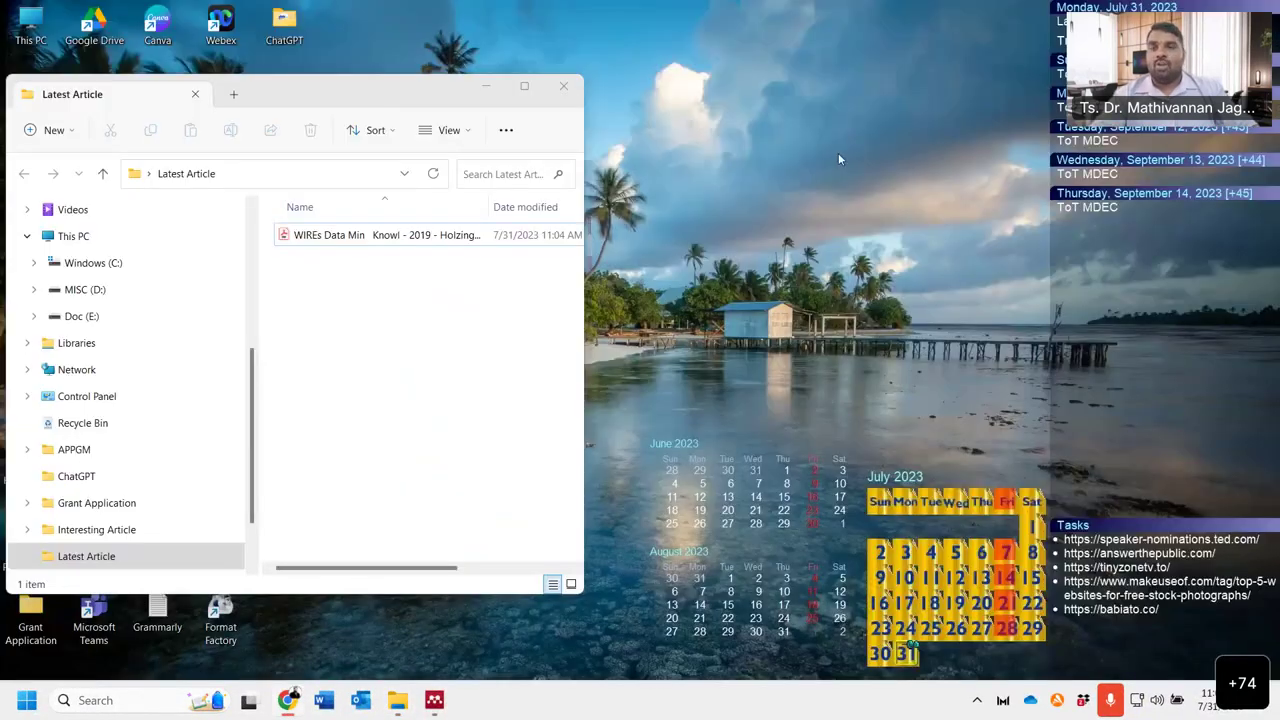
left_click_drag(300, 94, 858, 158)
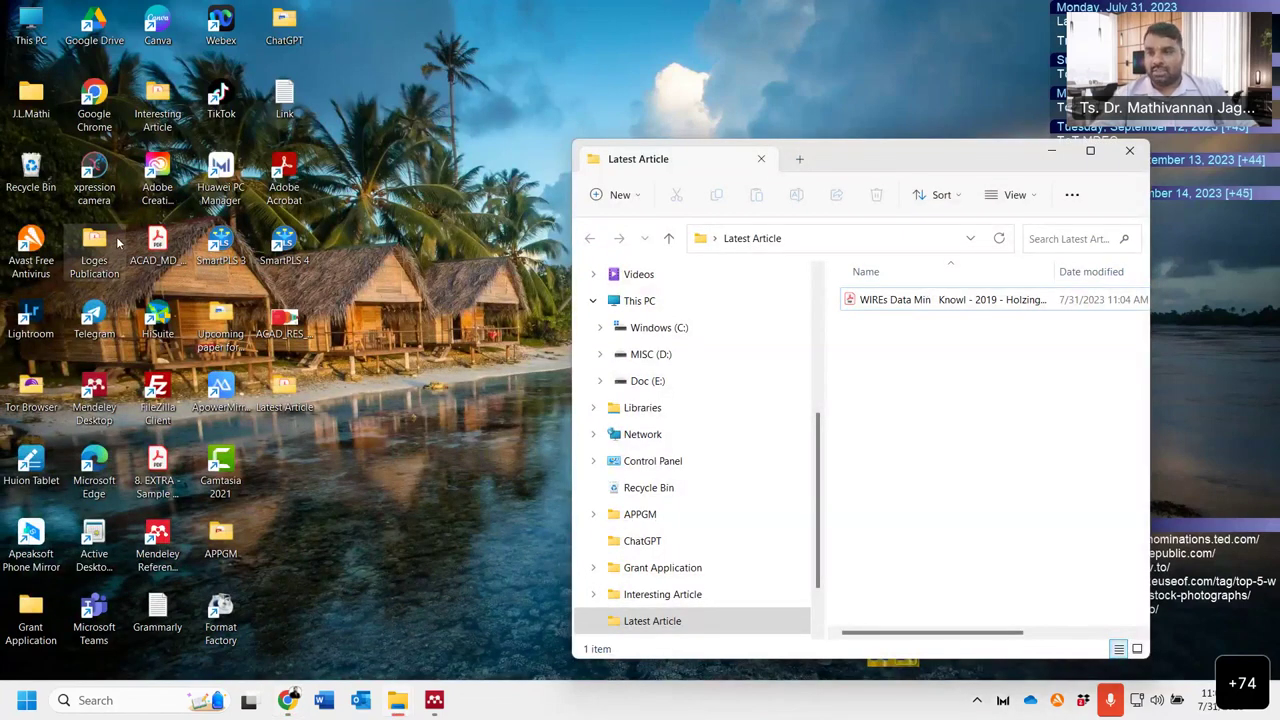
left_click(100, 270)
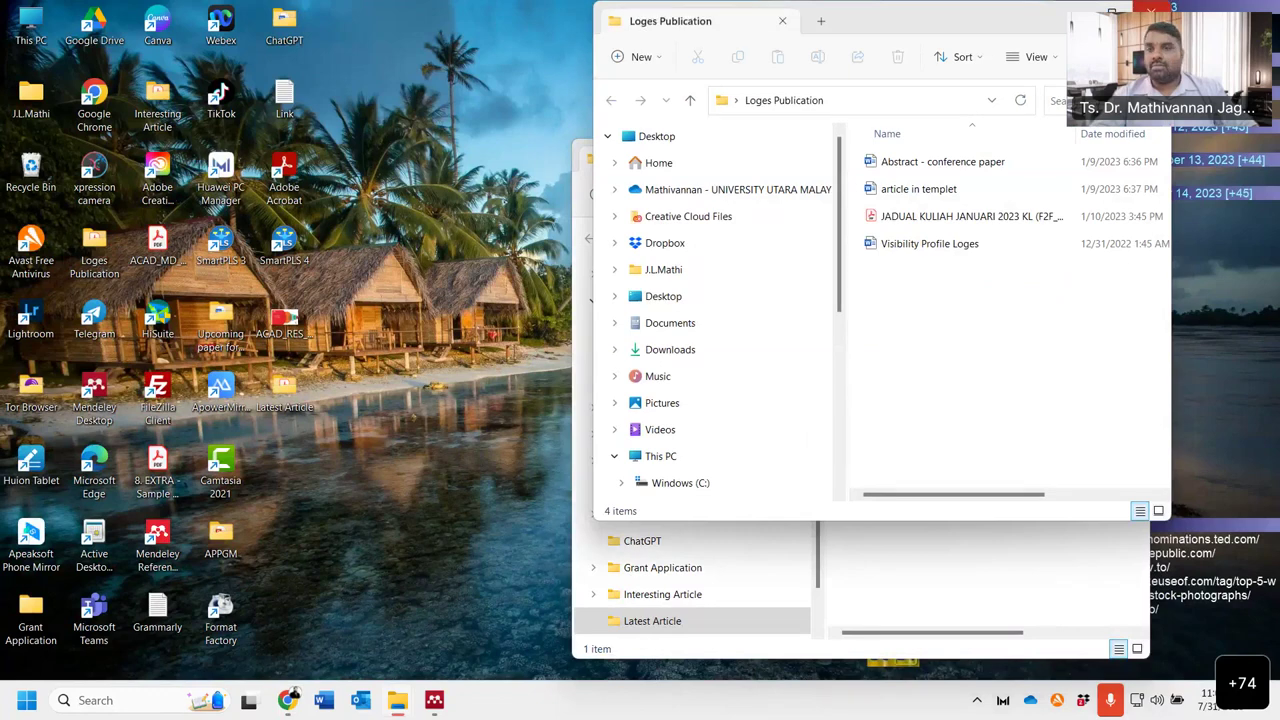
key("ctrl+w")
Select four PDFs in the Interesting Article folder and copy them.
double_click(150, 115)
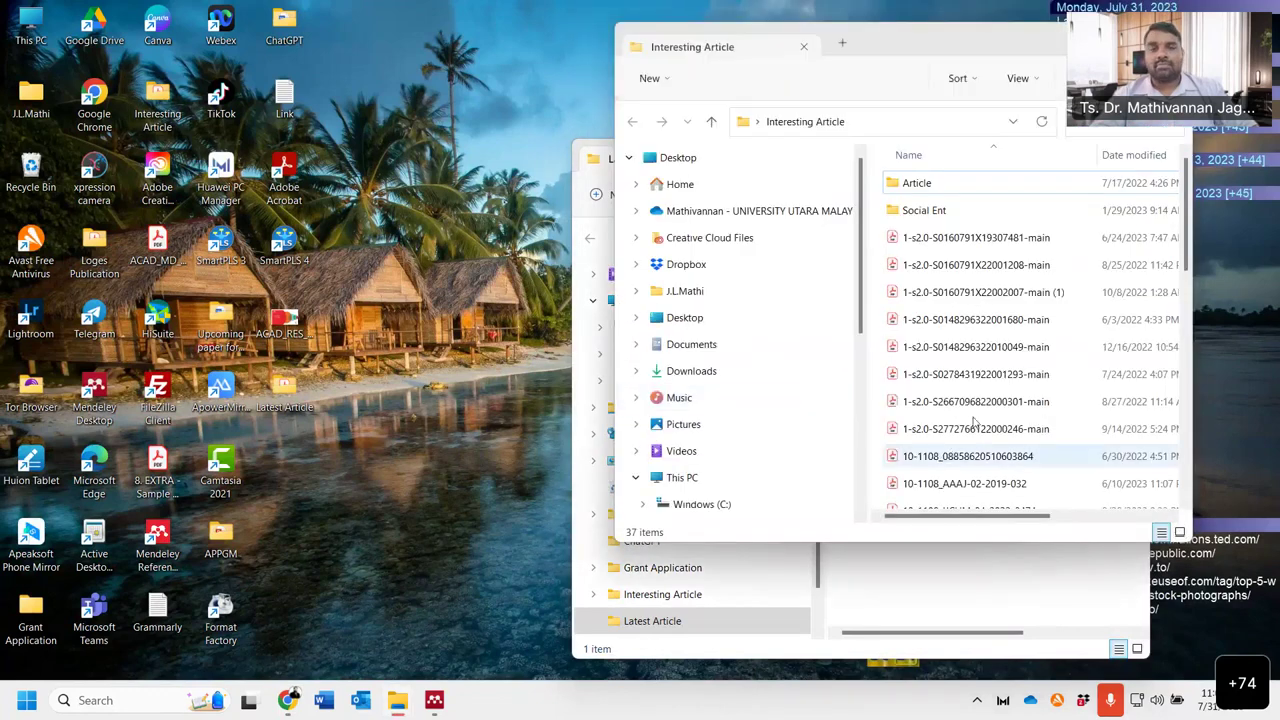
key("ctrl+a")
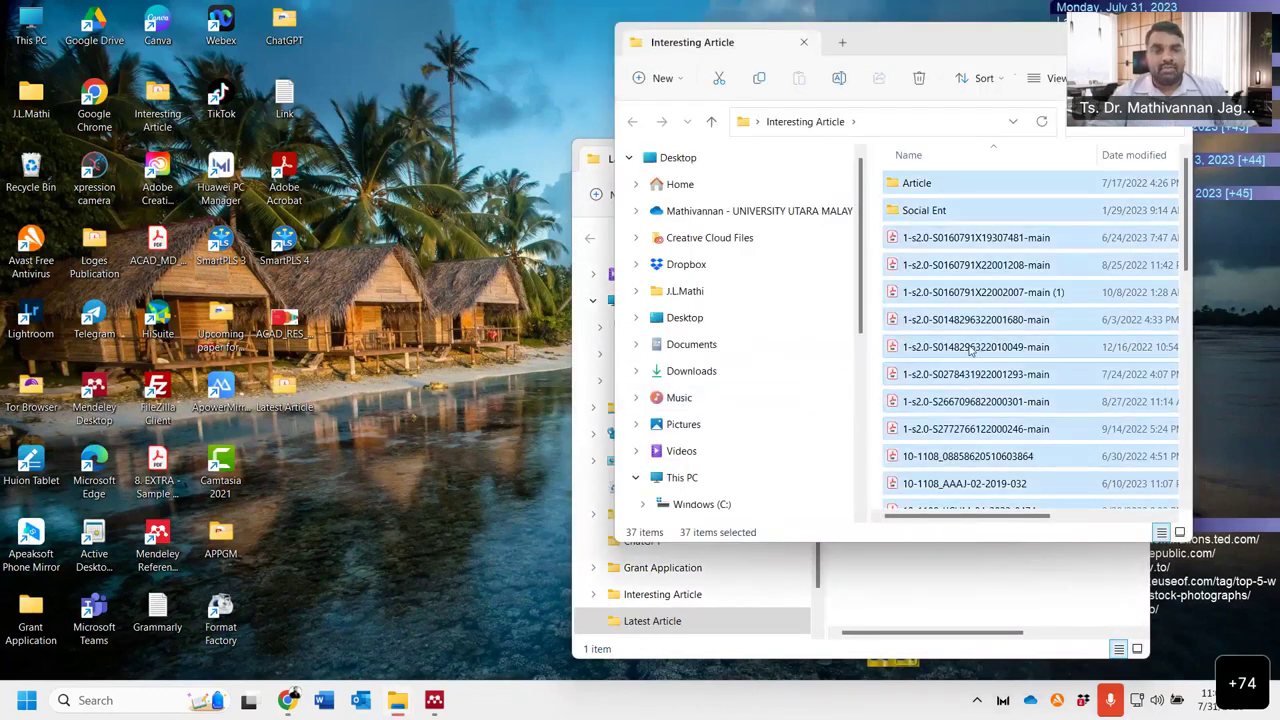
left_click(970, 347)
left_click(943, 428, "ctrl")
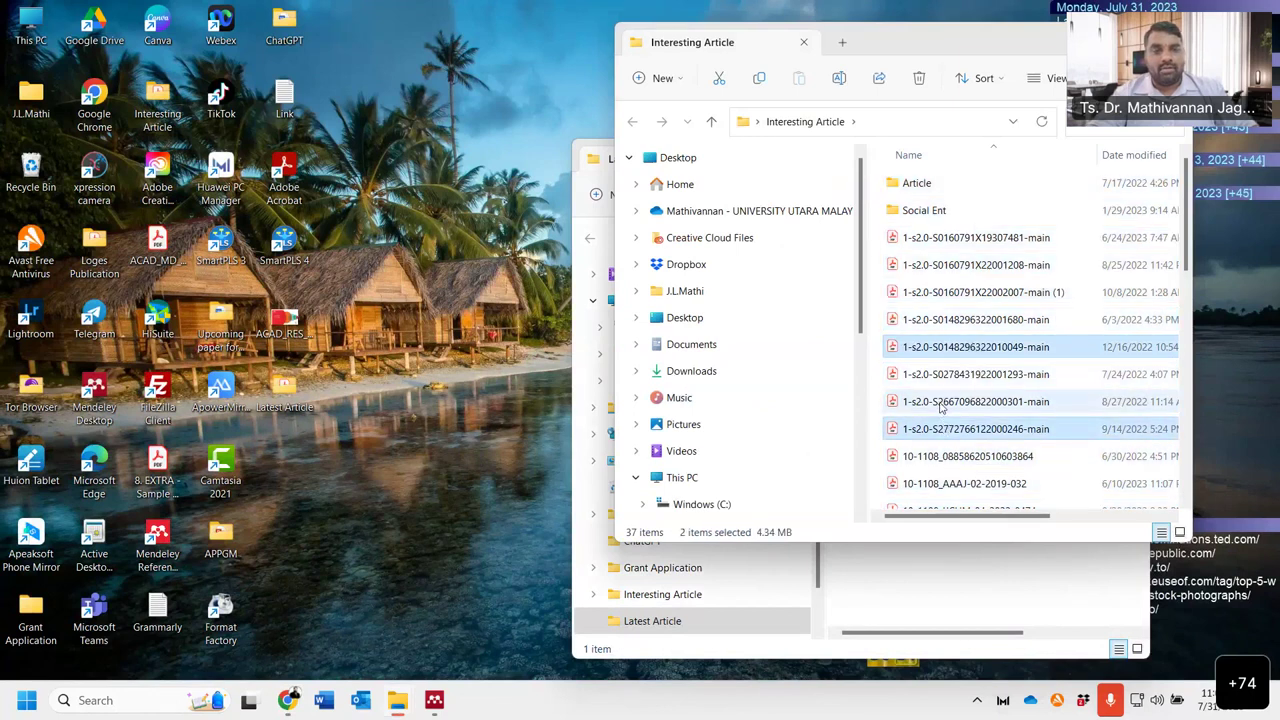
left_click(940, 405, "ctrl")
left_click(940, 374, "ctrl")
right_click(940, 376)
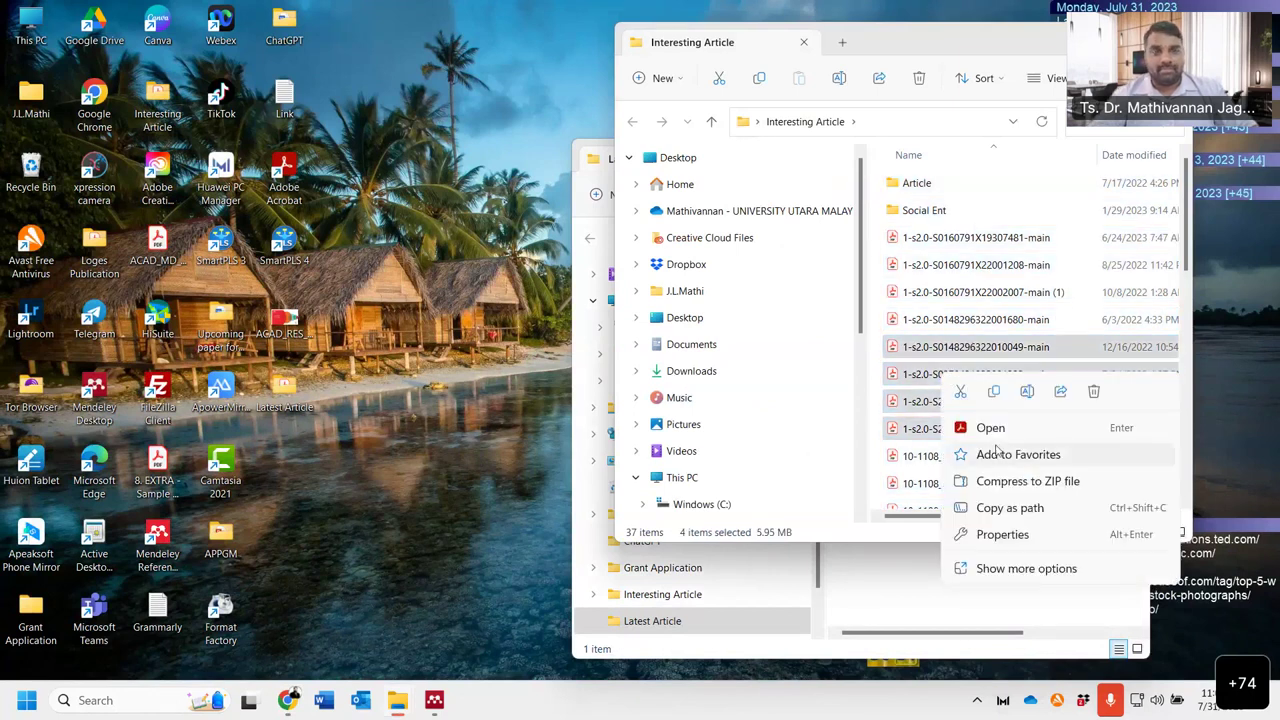
left_click(994, 392)
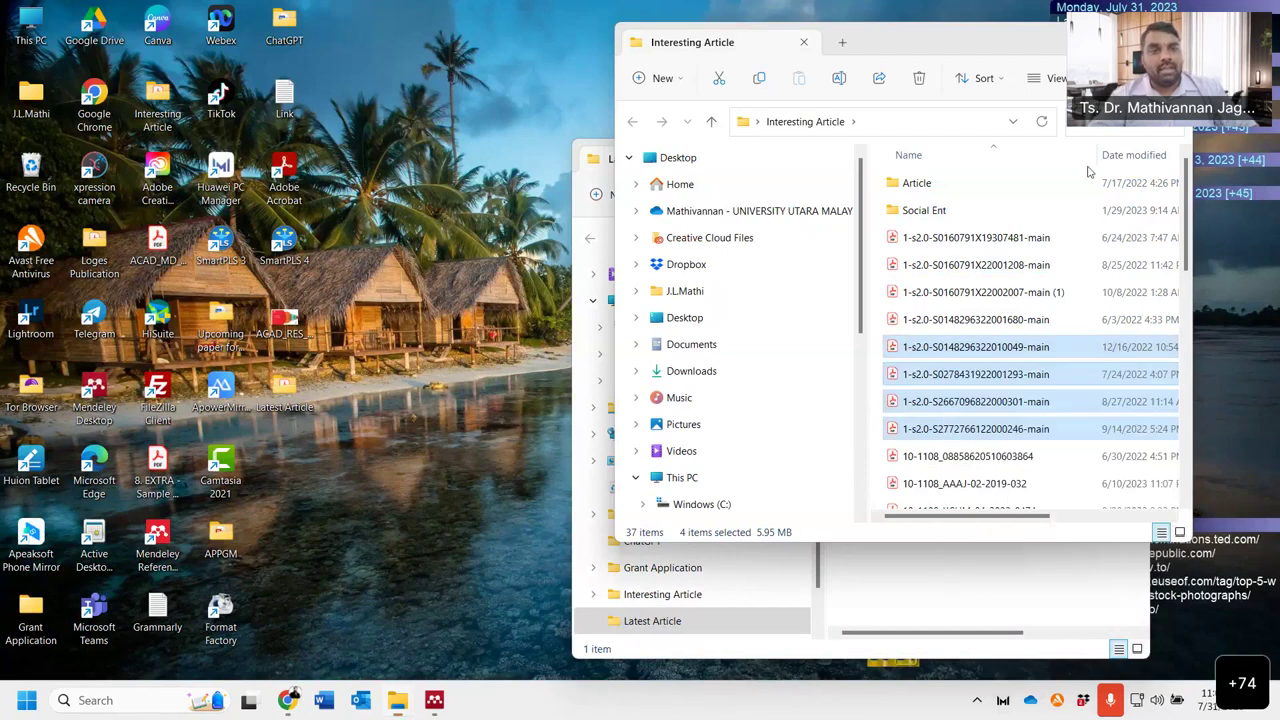
left_click(1162, 42)
Paste the four PDFs into Latest Article, maximise its window, and return to Mendeley Desktop.
right_click(950, 454)
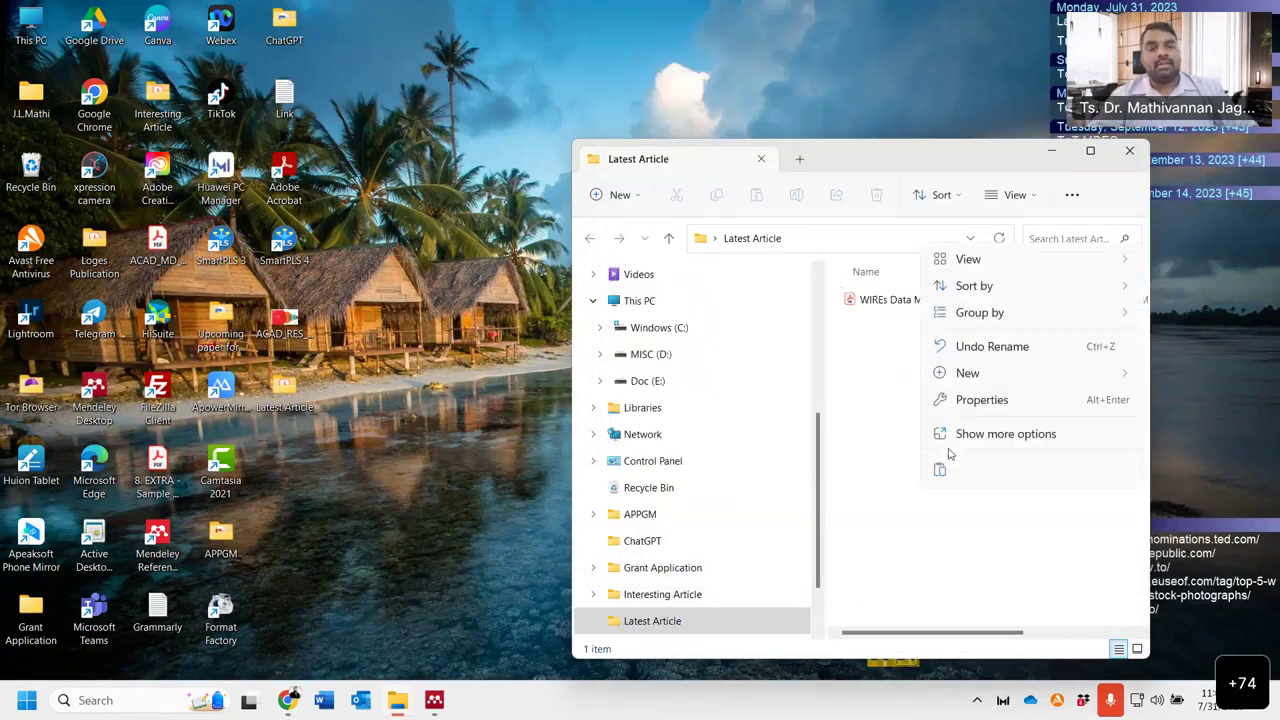
left_click(941, 469)
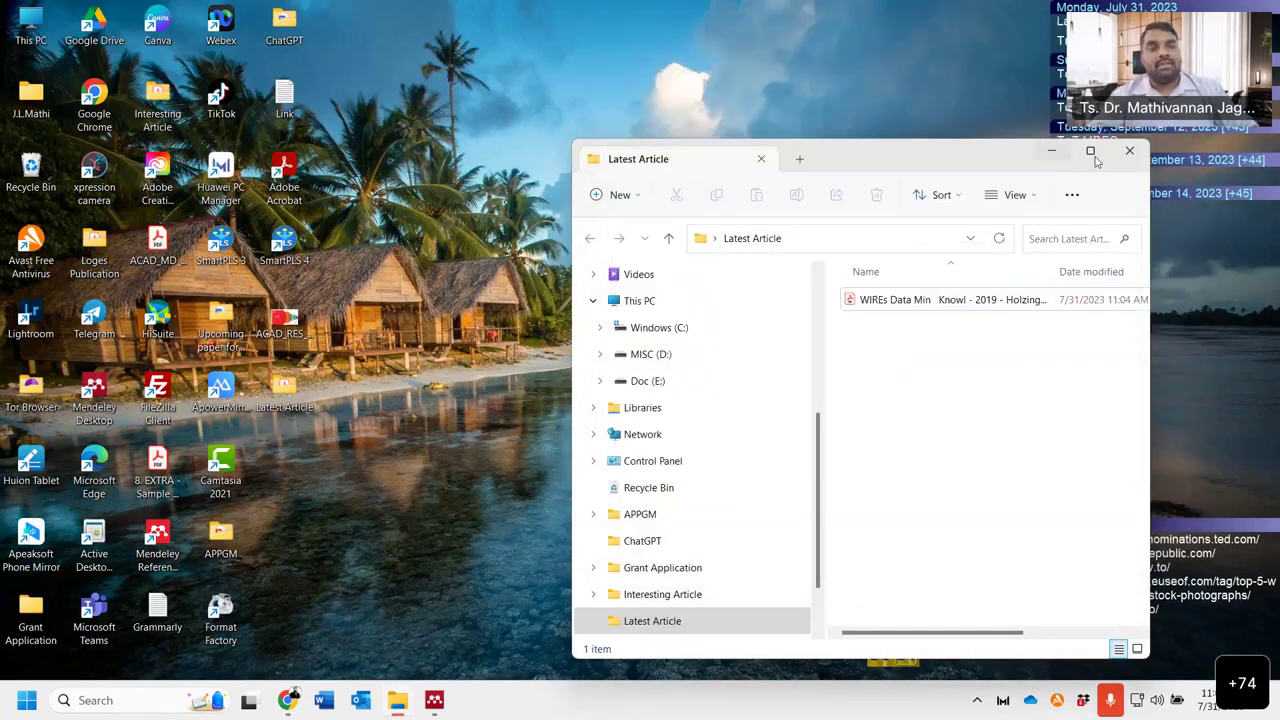
left_click(1092, 155)
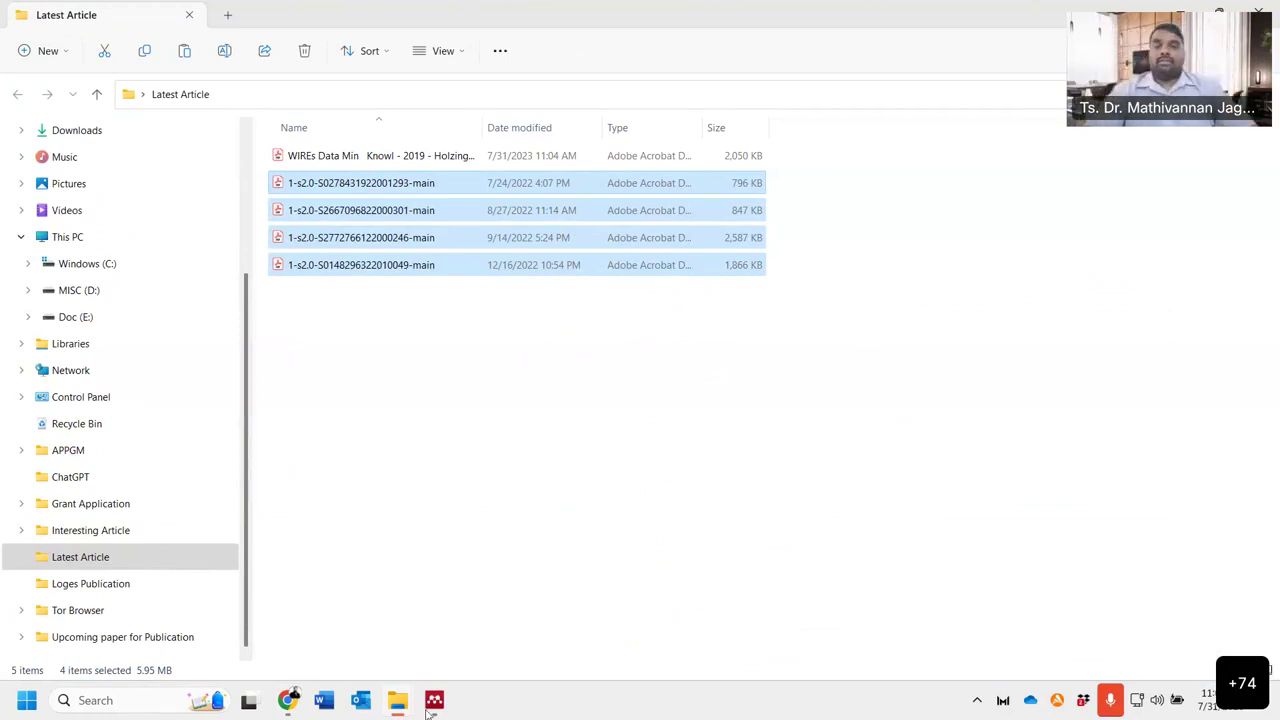
mouse_move(443, 713)
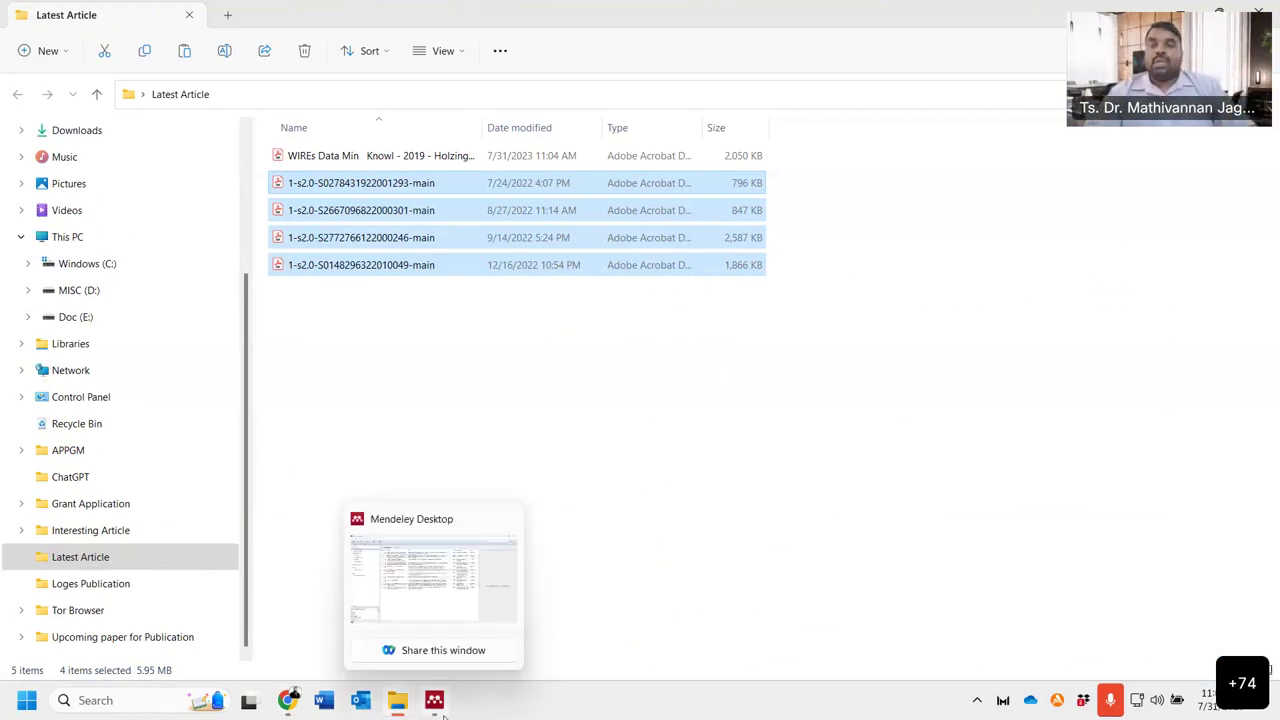
left_click(443, 712)
Add Desktop > Latest Article as a Mendeley watched folder and apply it.
left_click(53, 55)
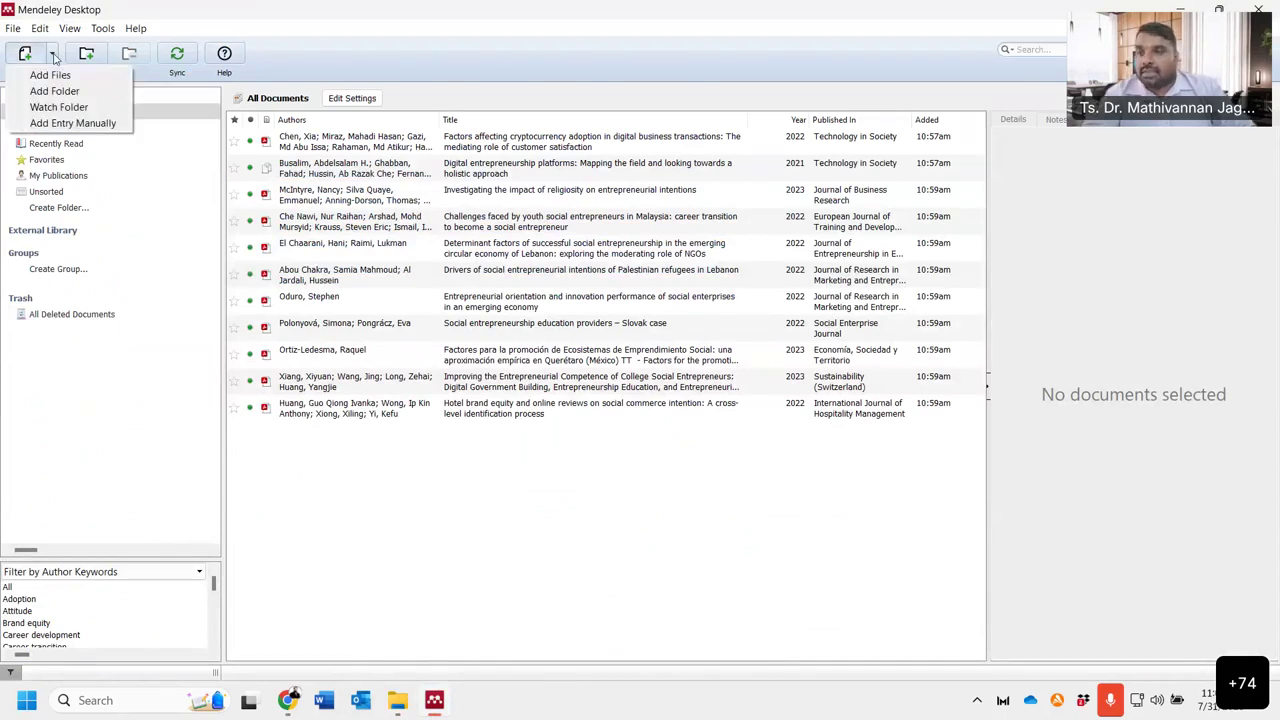
left_click(82, 116)
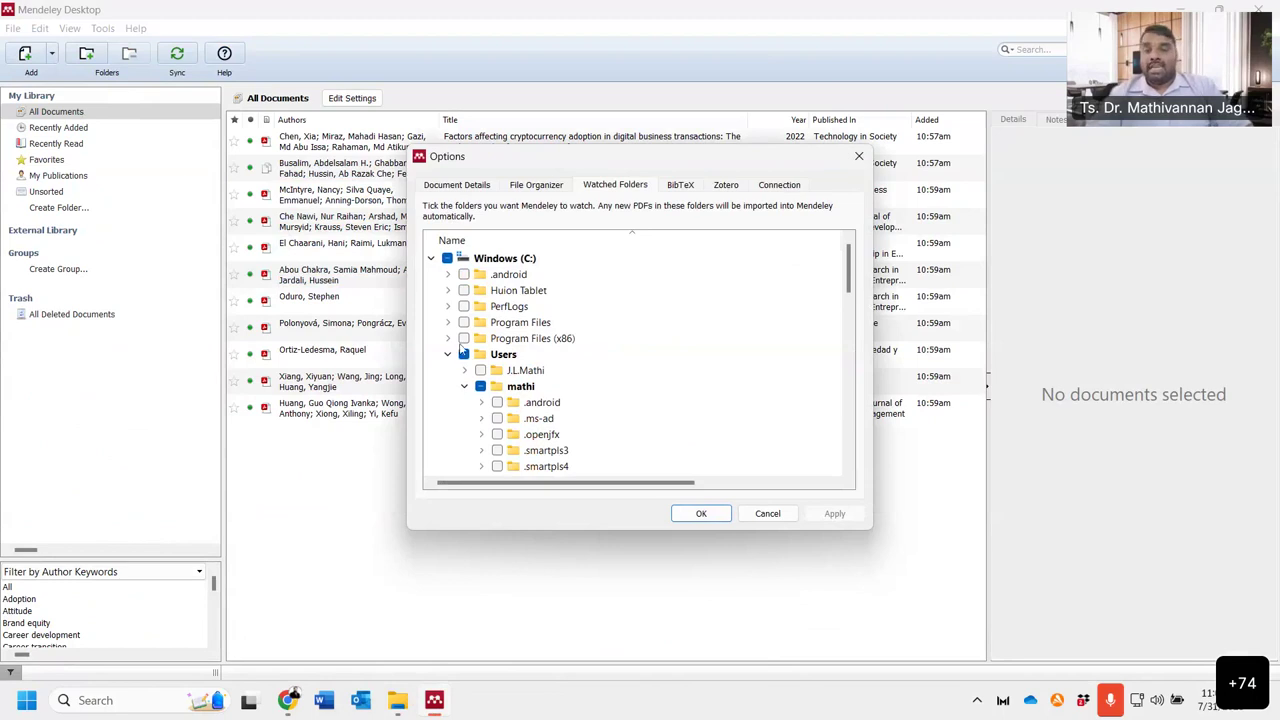
scroll(580, 371, "down", 4)
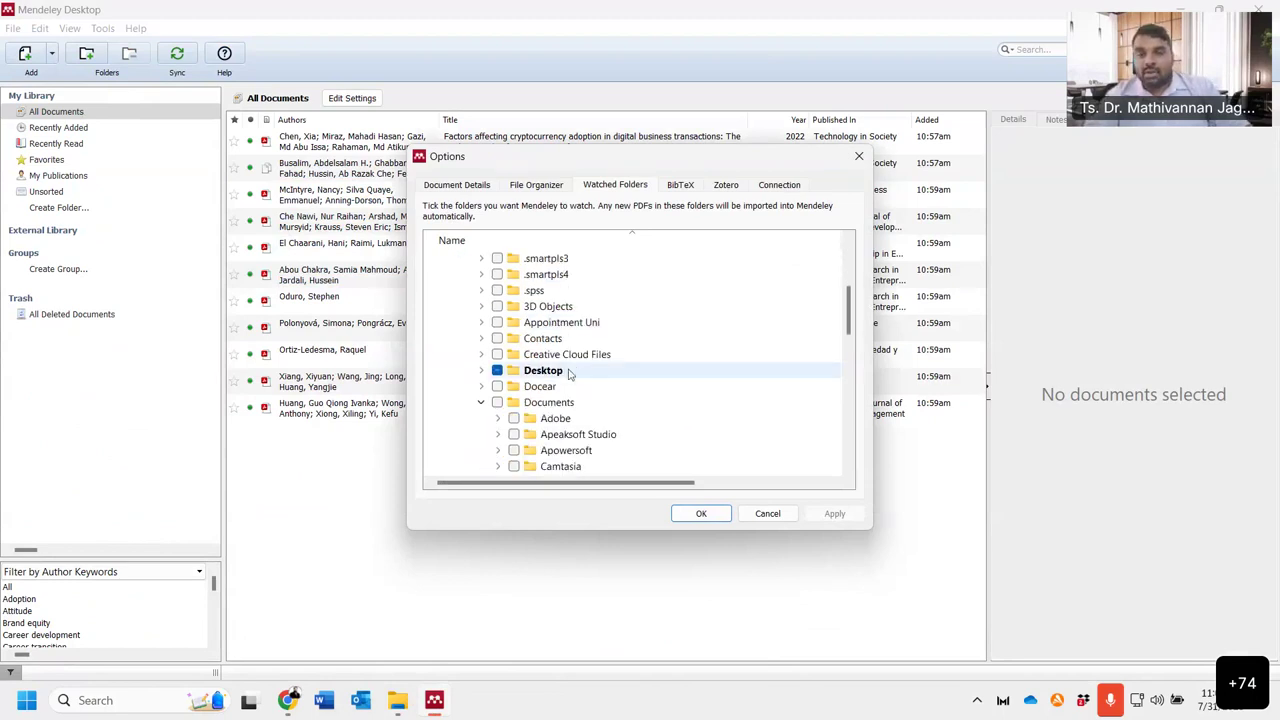
left_click(481, 371)
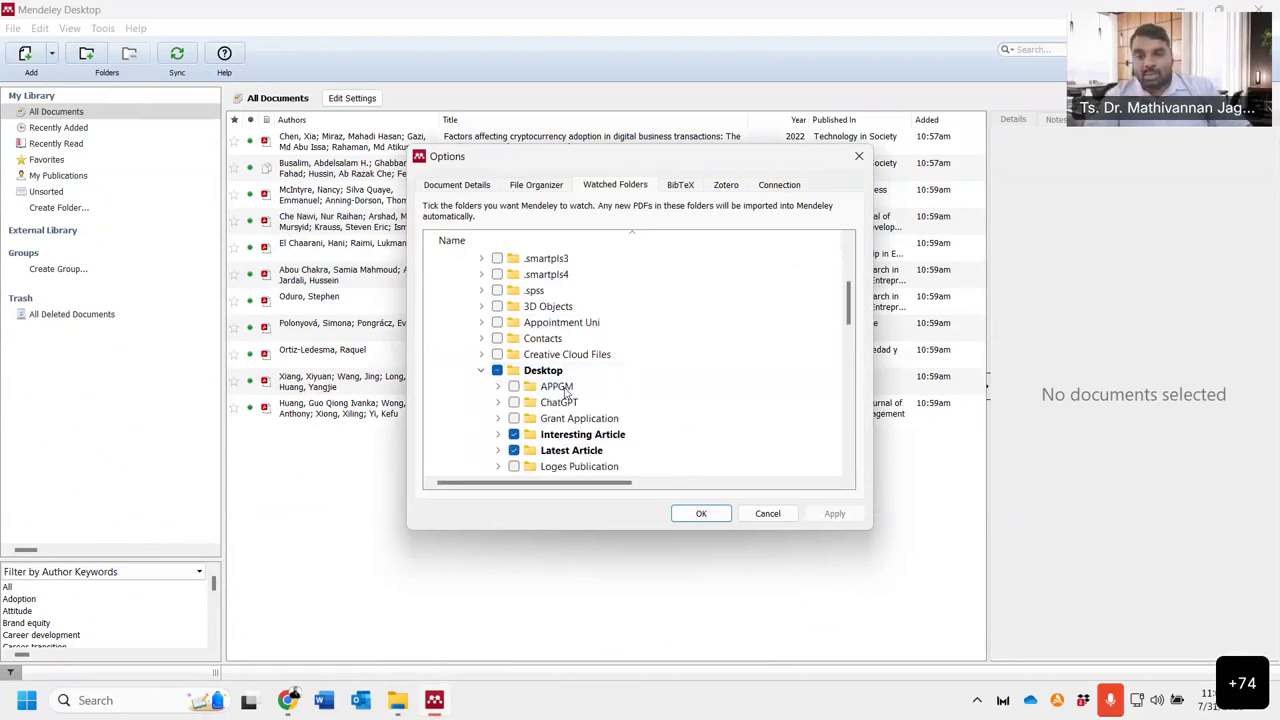
scroll(565, 392, "down", 2)
left_click(513, 355)
left_click(513, 355)
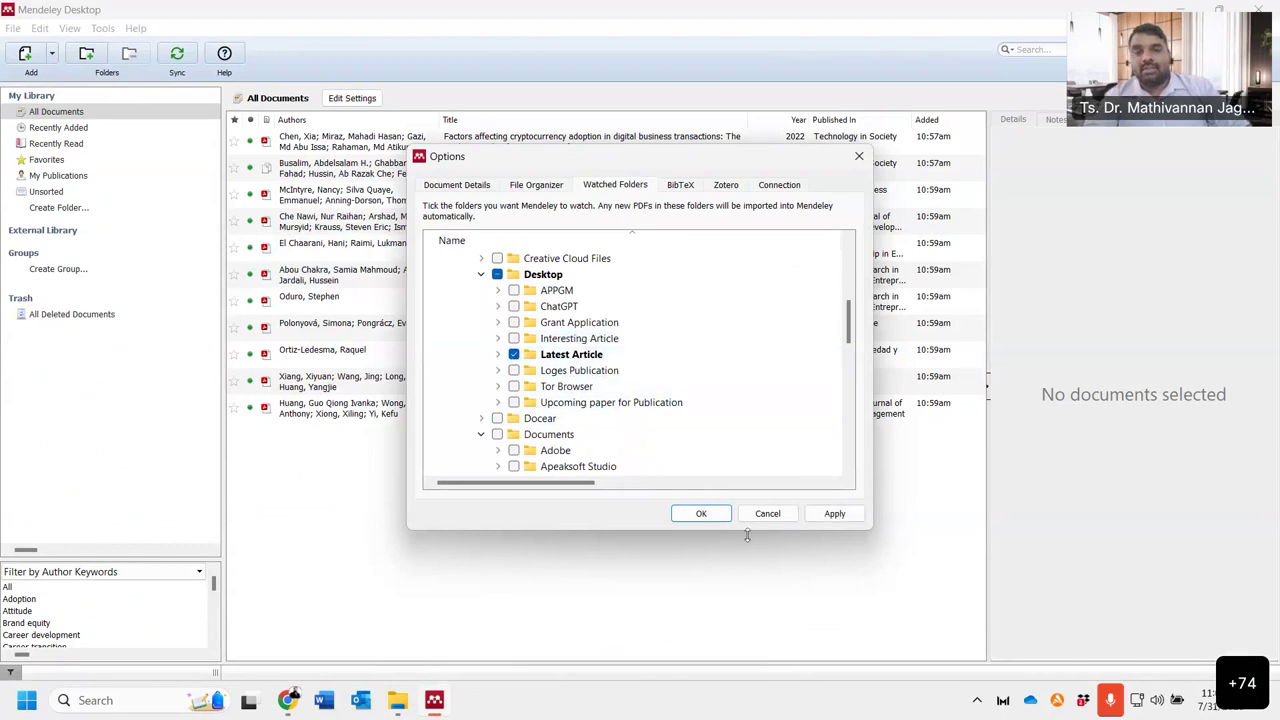
left_click(834, 516)
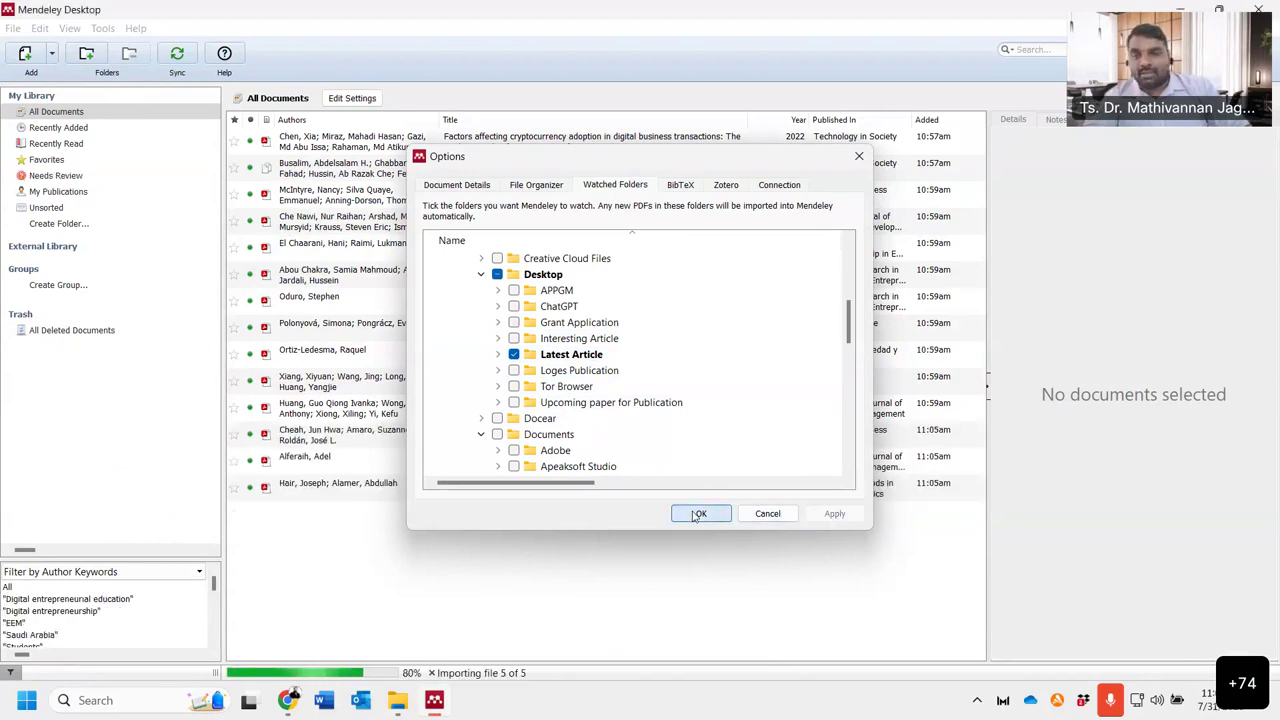
left_click(698, 514)
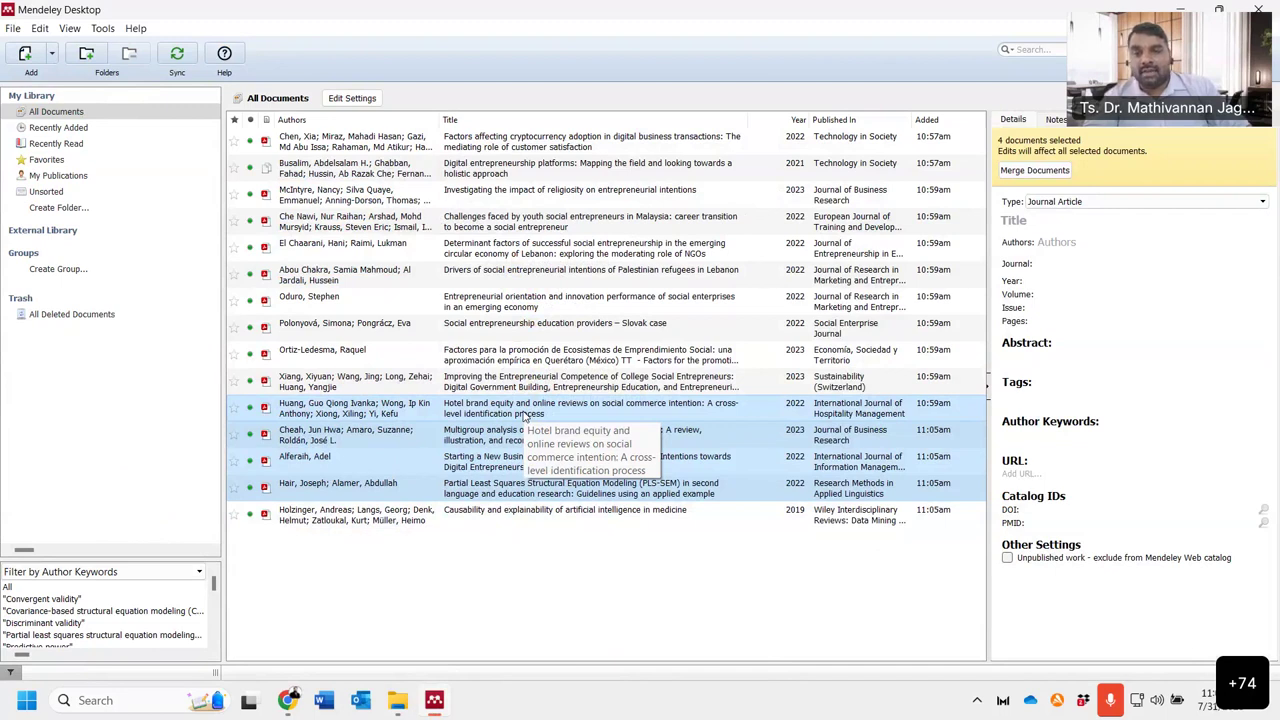
Check the imported Hotel brand equity PDF, then bring back the Latest Article Explorer window.
double_click(524, 416)
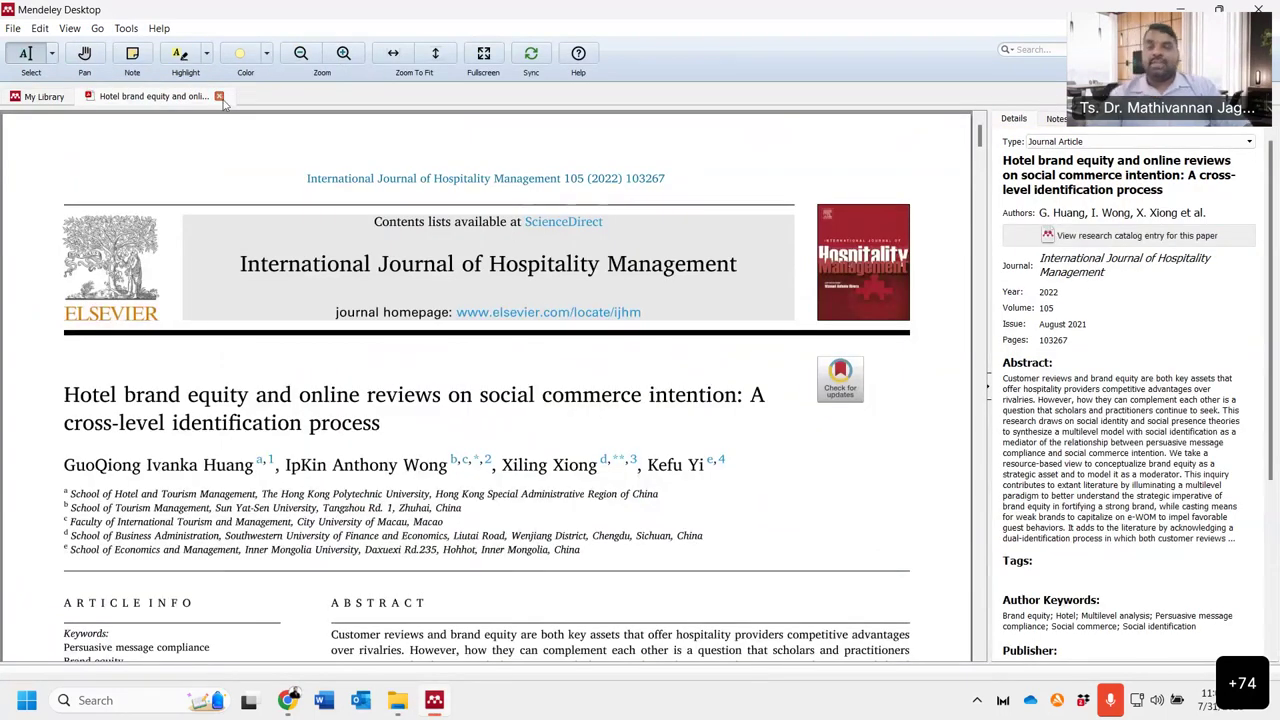
left_click(220, 97)
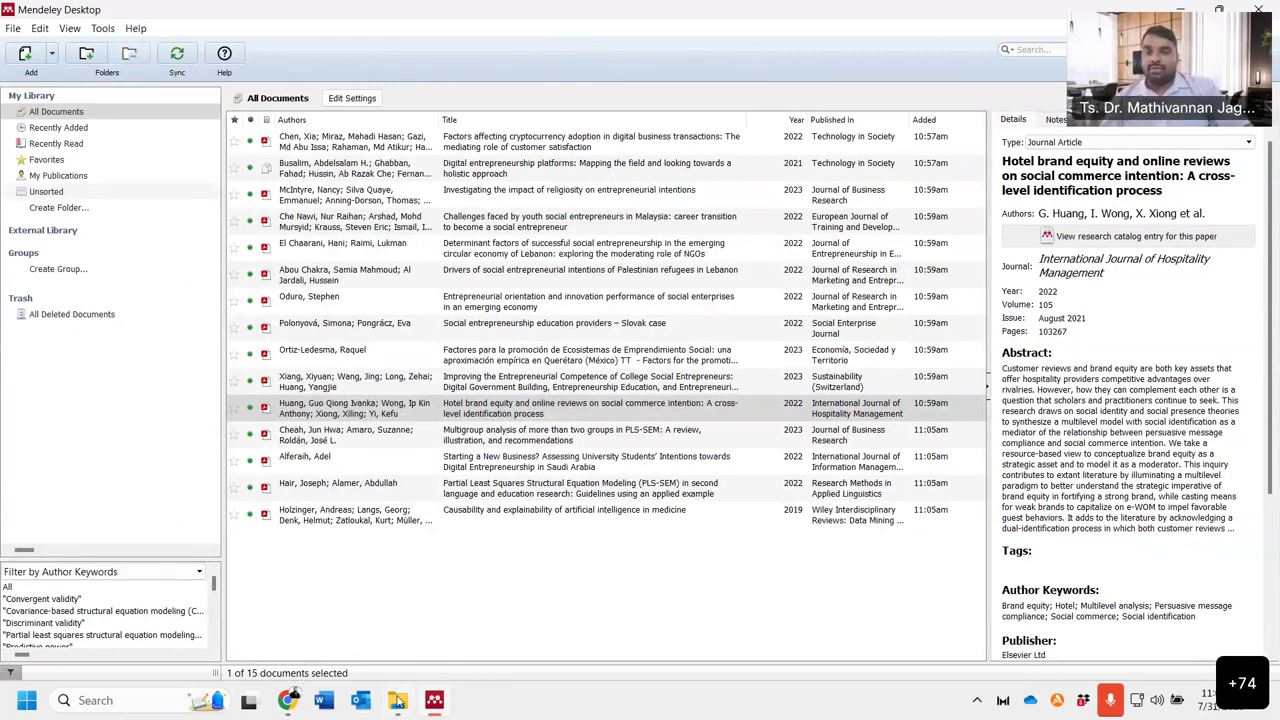
left_click(397, 700)
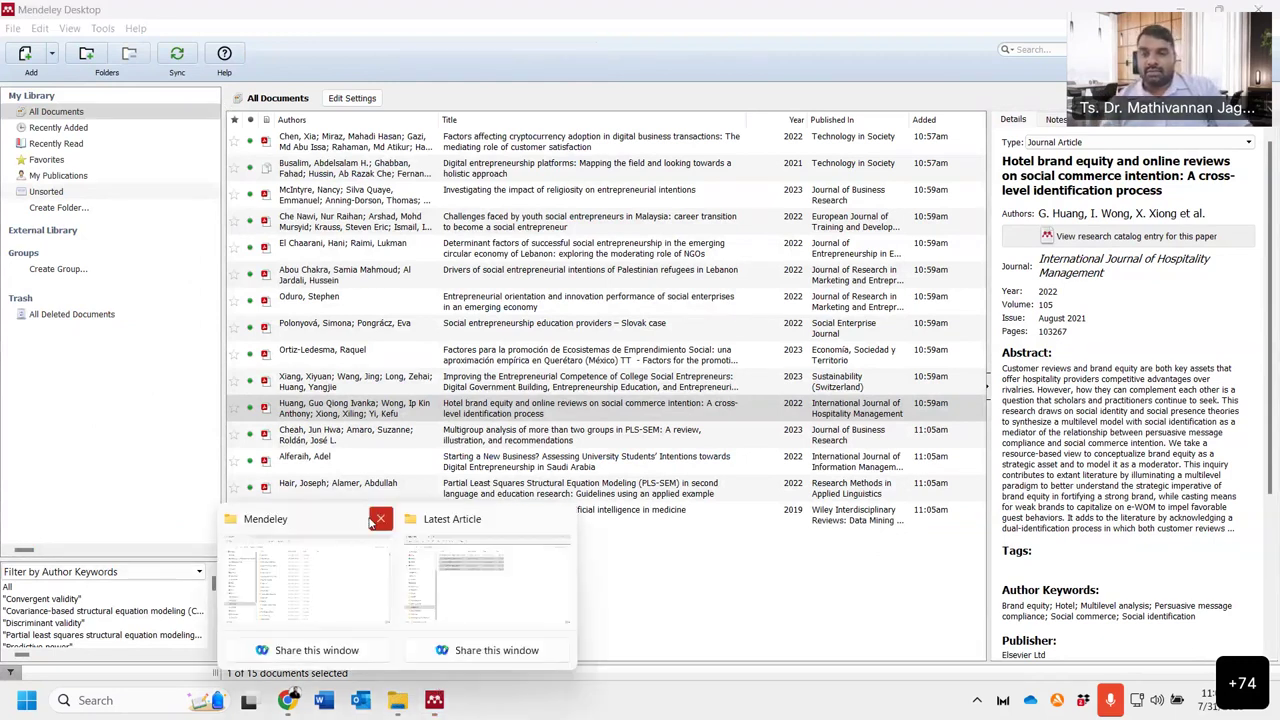
left_click(485, 580)
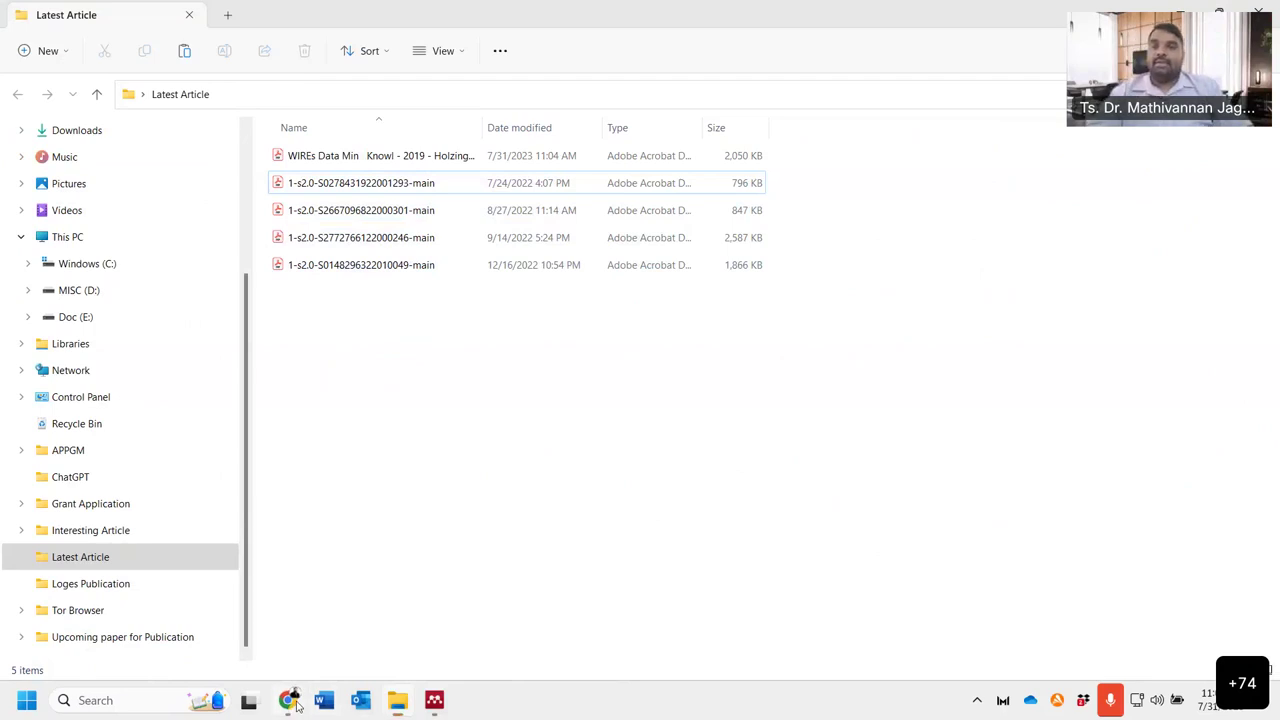
Filter the Google Scholar results to review articles since 2023.
left_click(288, 700)
left_click(20, 54)
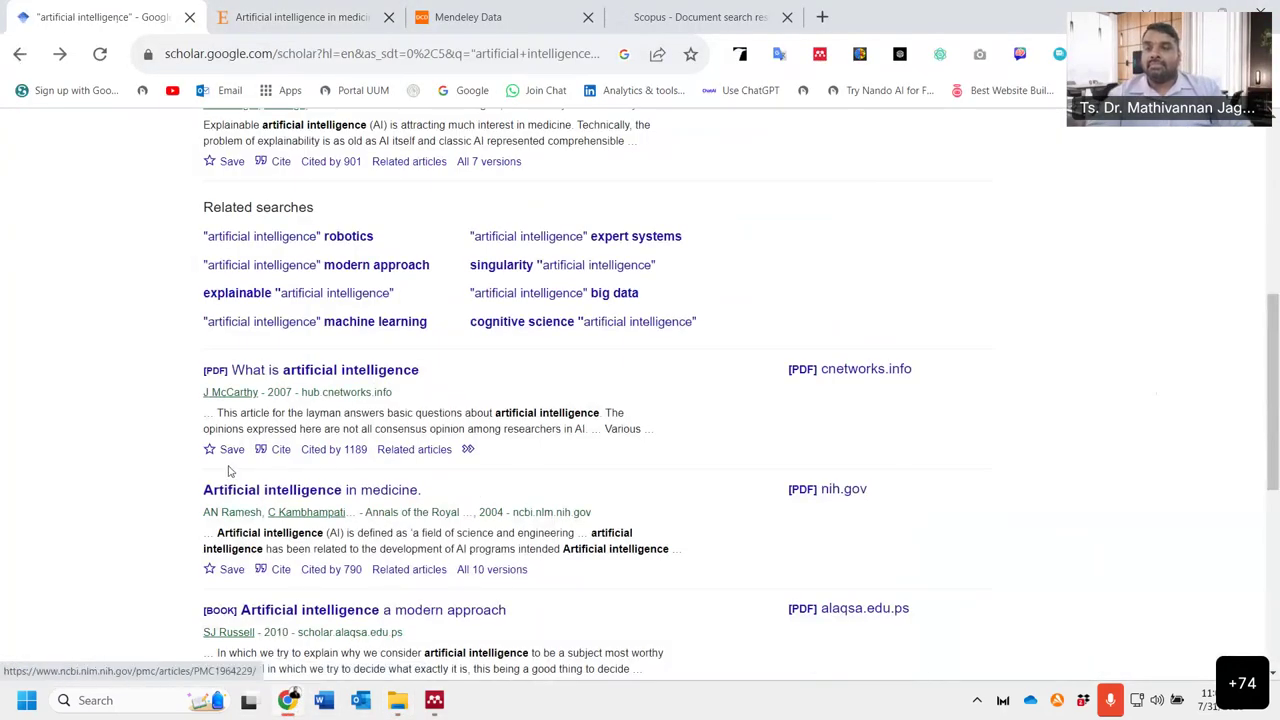
scroll(773, 518, "down", 5)
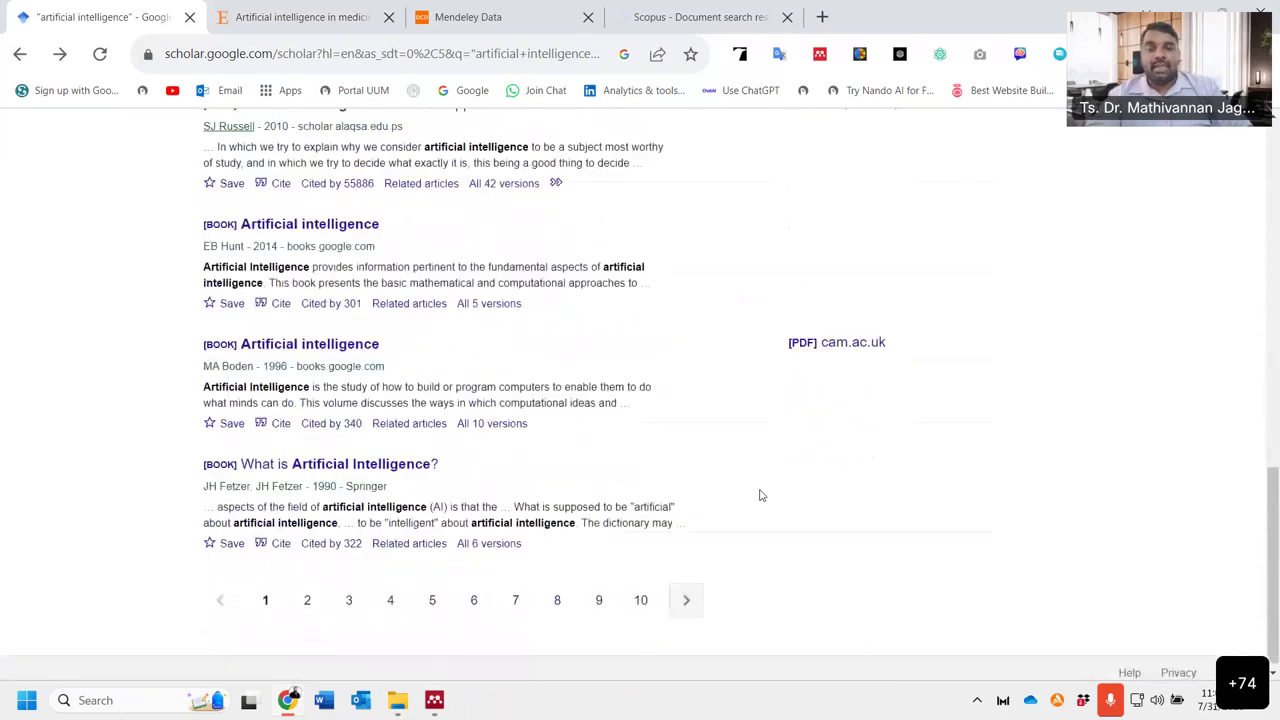
scroll(605, 490, "up", 3)
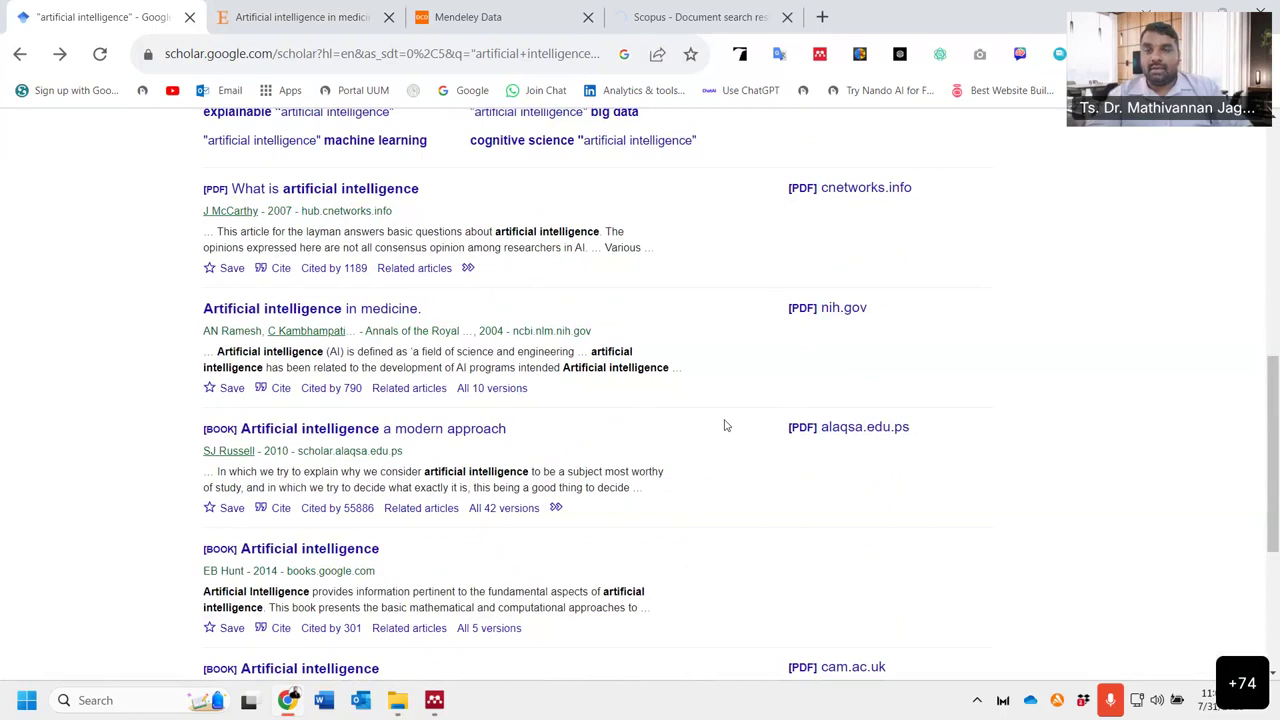
scroll(700, 460, "up", 6)
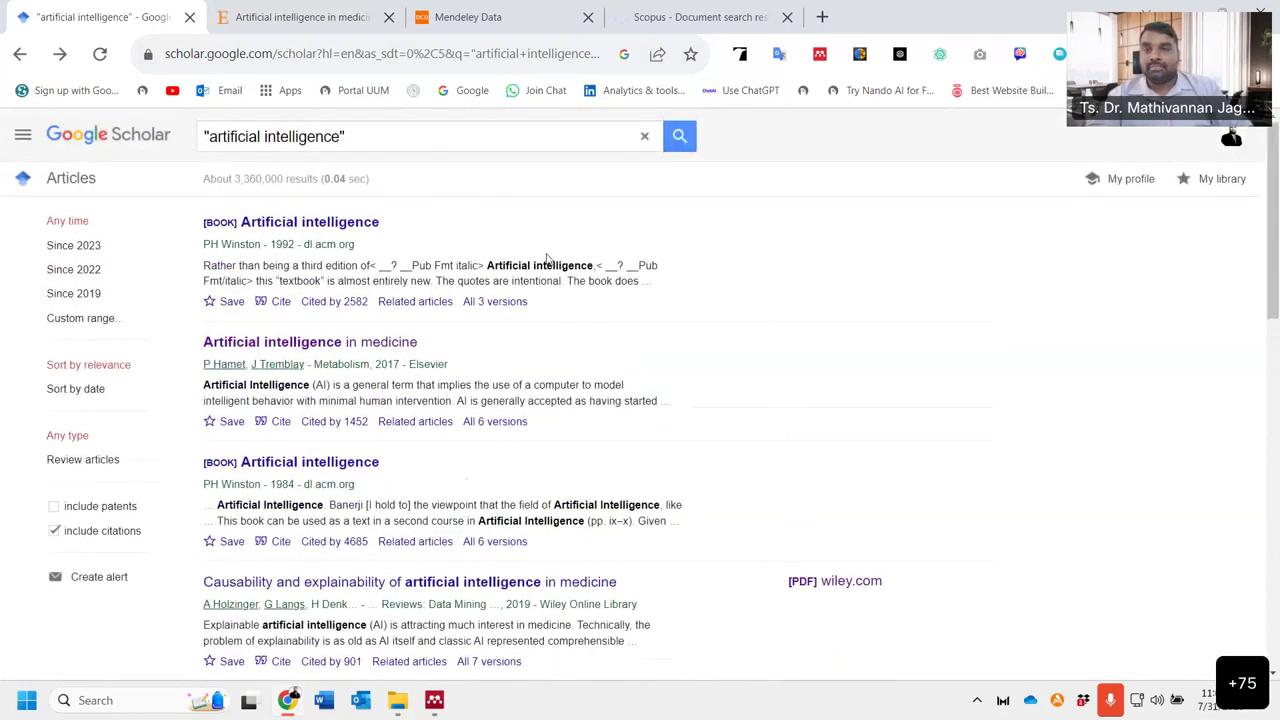
left_click(77, 250)
left_click(84, 462)
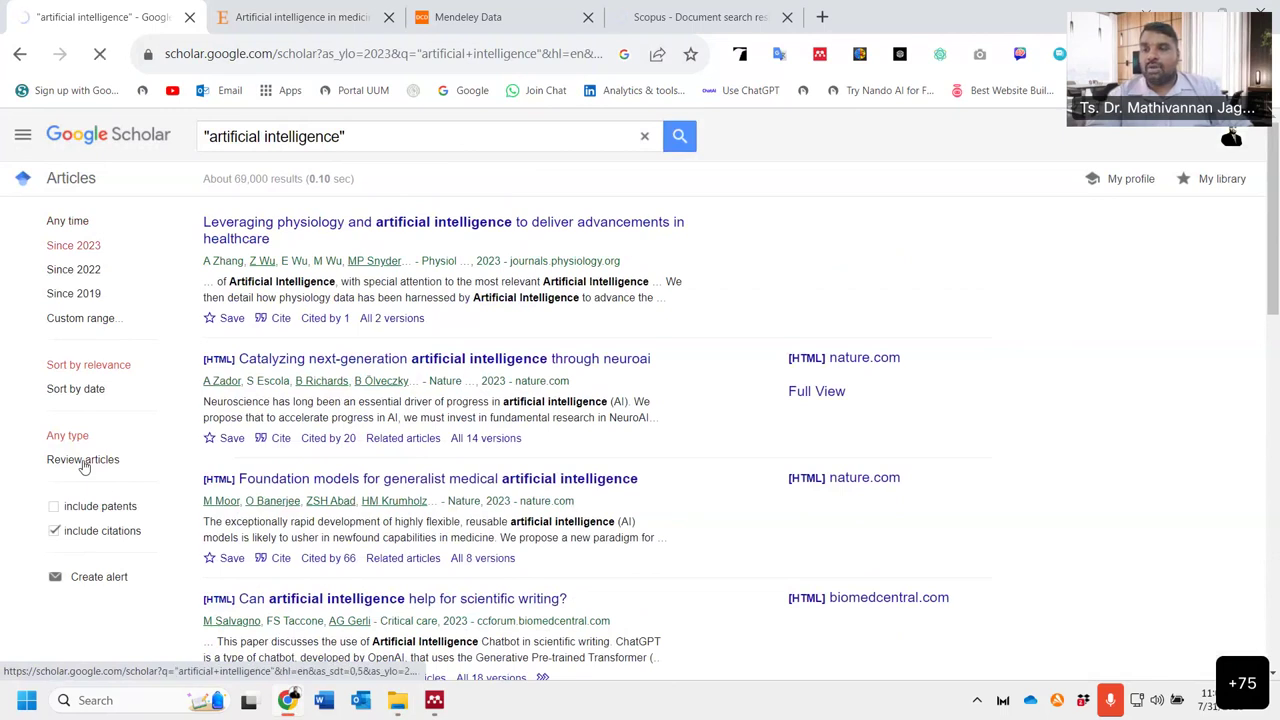
Clear the review-article and year filters to restore the full Scholar results.
scroll(678, 395, "down", 5)
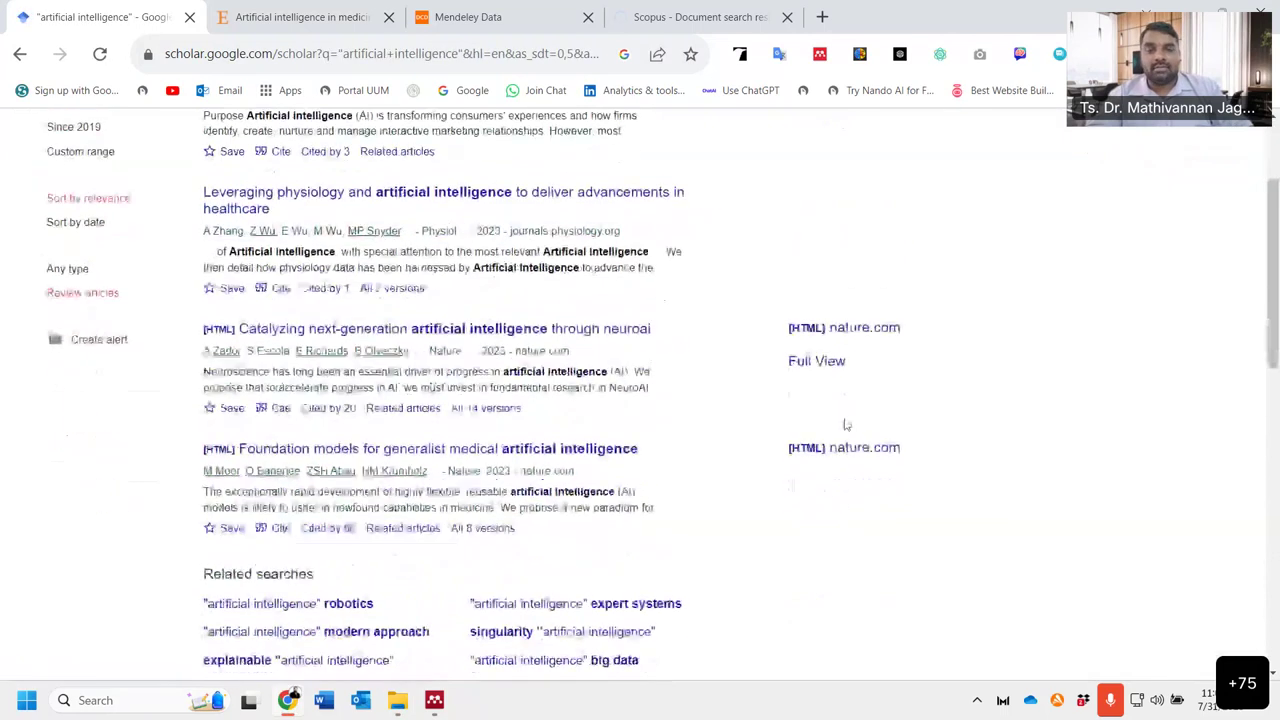
scroll(130, 456, "up", 5)
left_click(60, 462)
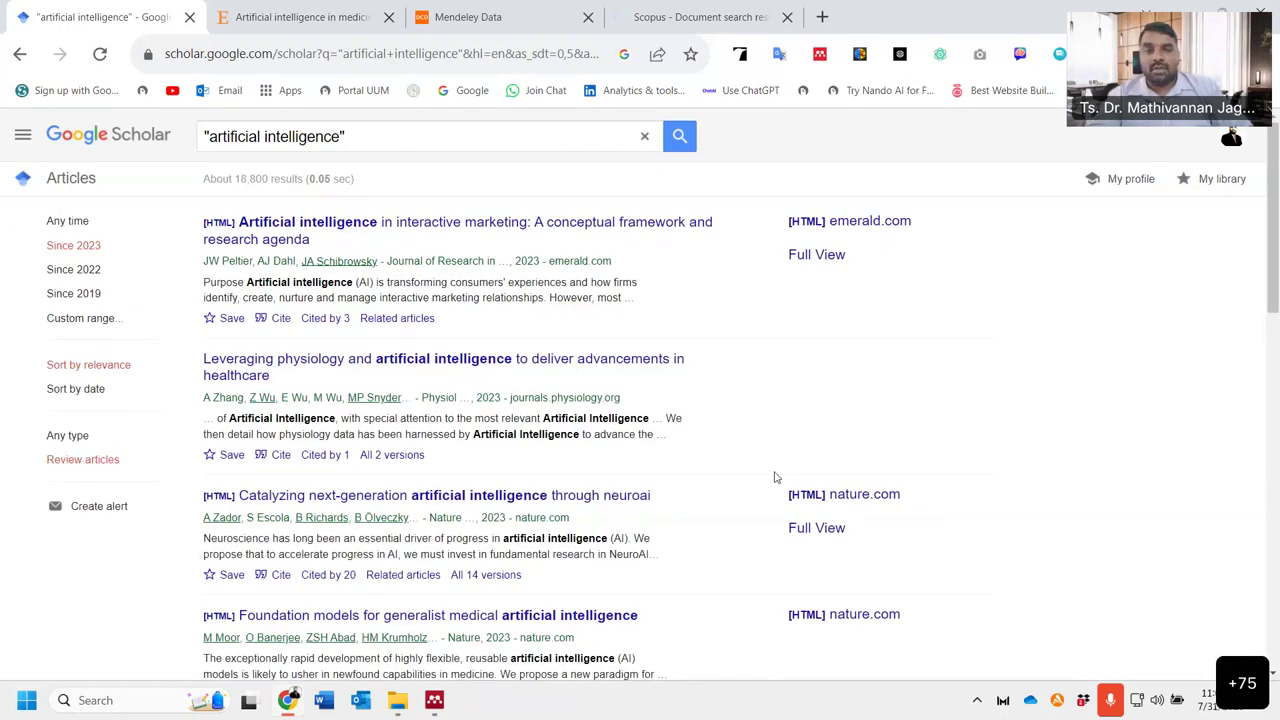
scroll(777, 477, "down", 2)
scroll(115, 283, "up", 1)
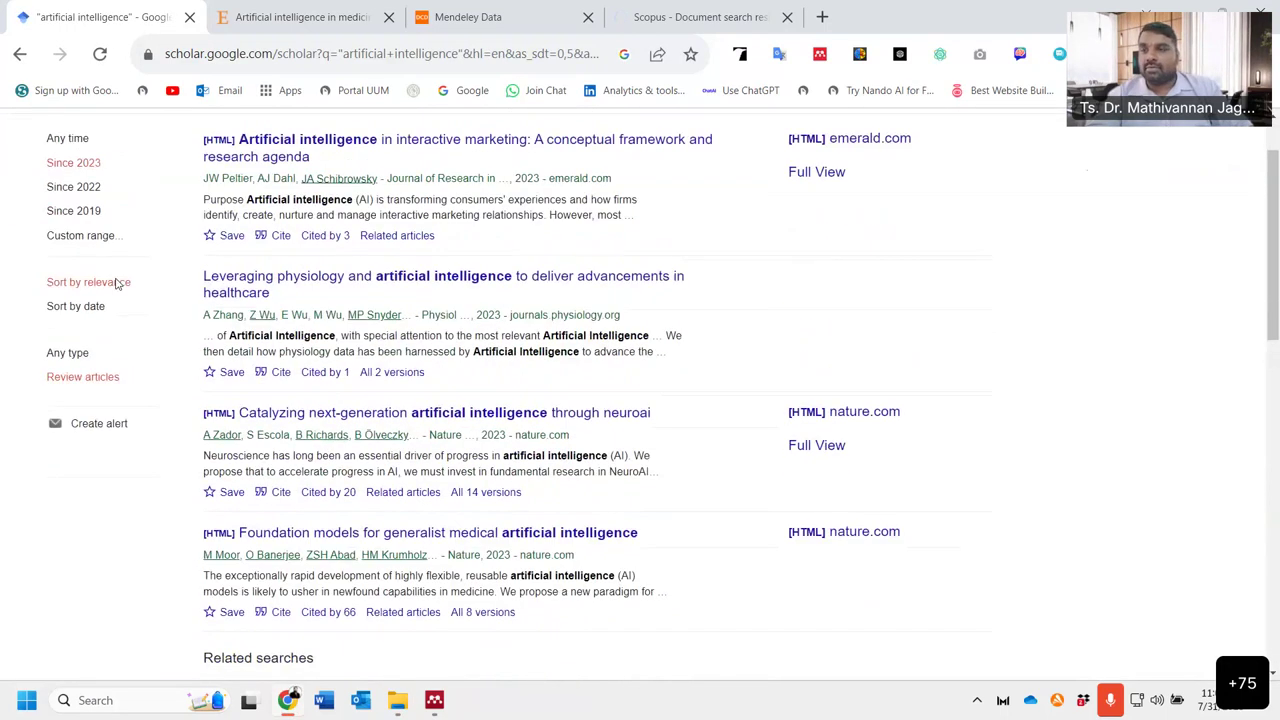
scroll(110, 278, "up", 1)
left_click(72, 222)
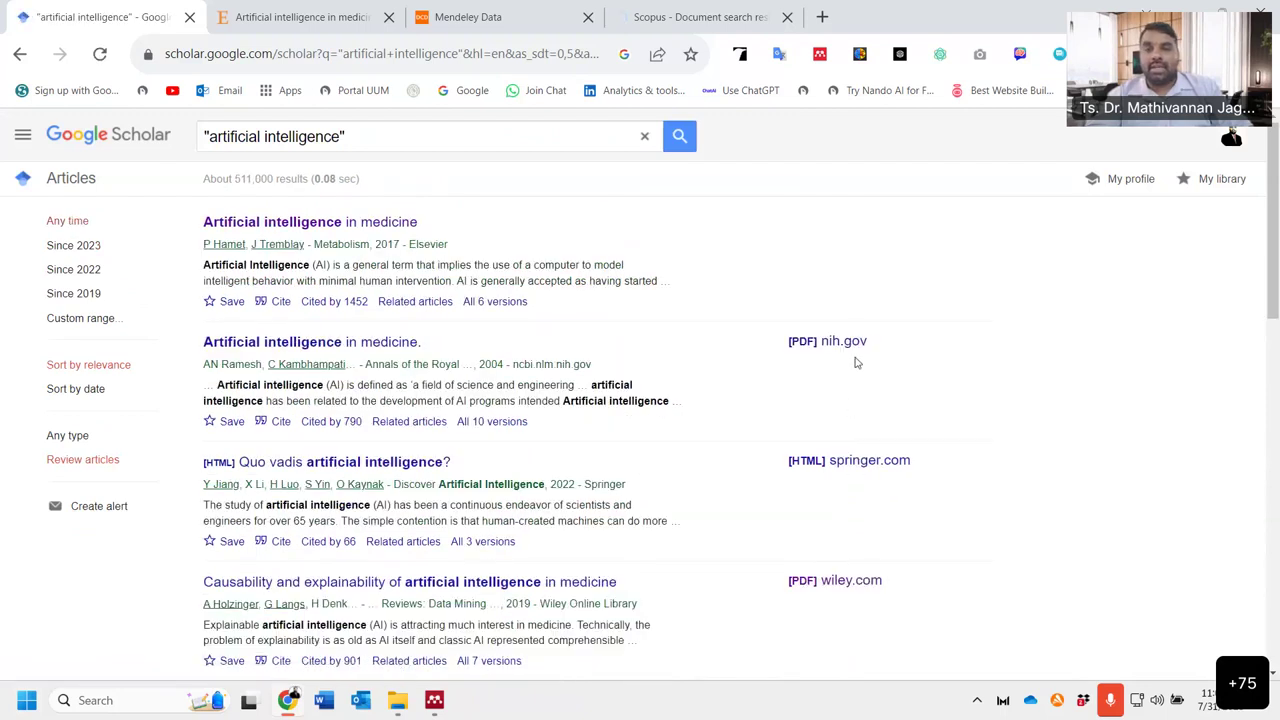
scroll(672, 480, "down", 2)
scroll(720, 420, "down", 2)
scroll(790, 352, "up", 4)
Save the nih.gov PDF of Artificial intelligence in medicine into Latest Article.
left_click(806, 345)
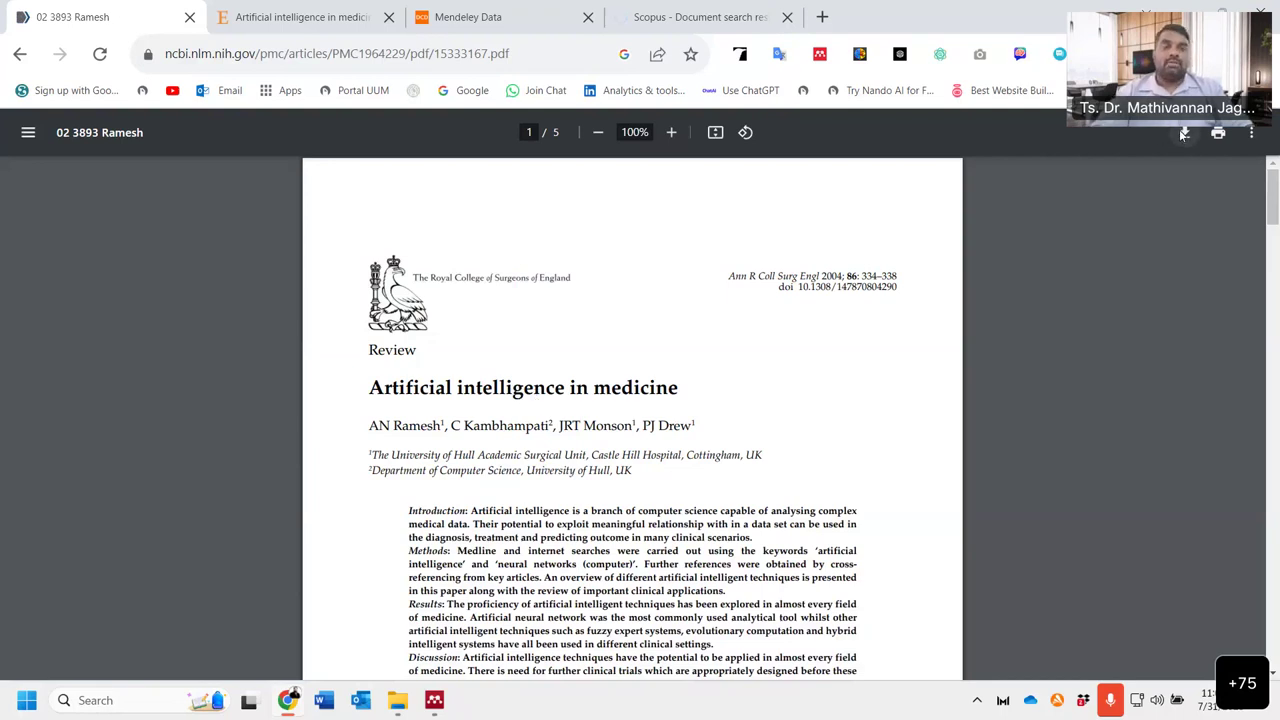
left_click(1183, 134)
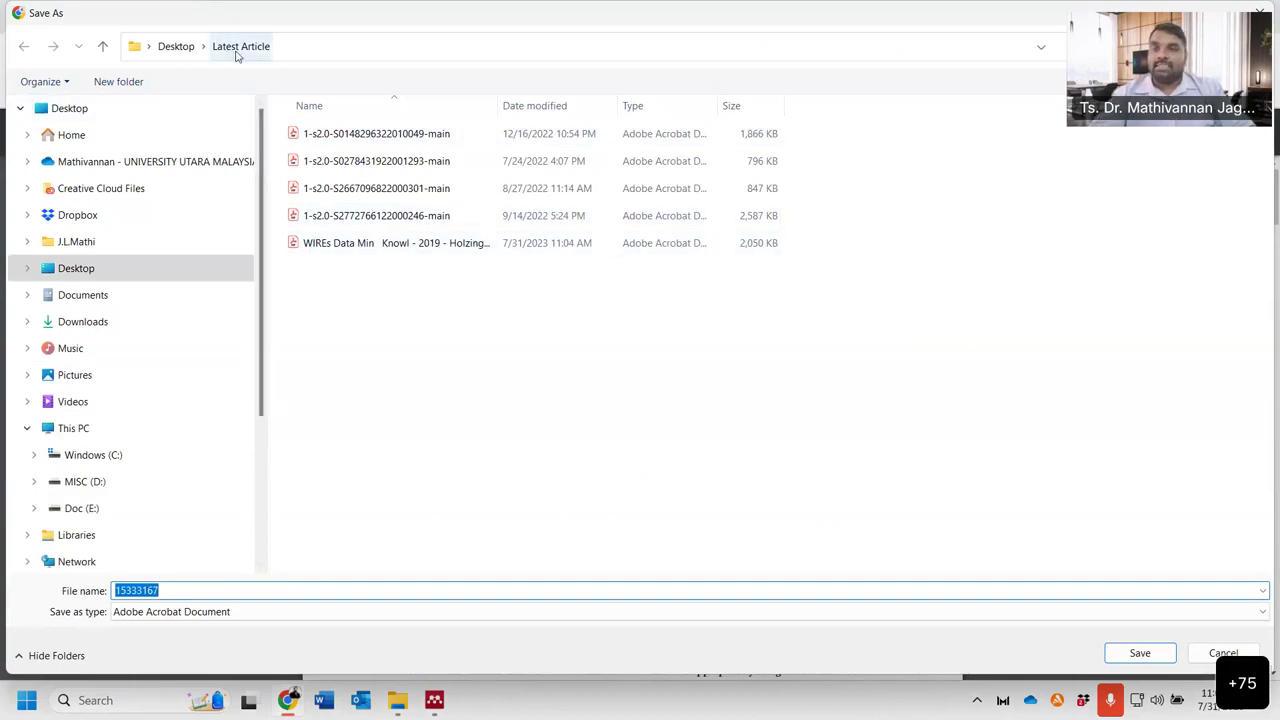
left_click(1145, 654)
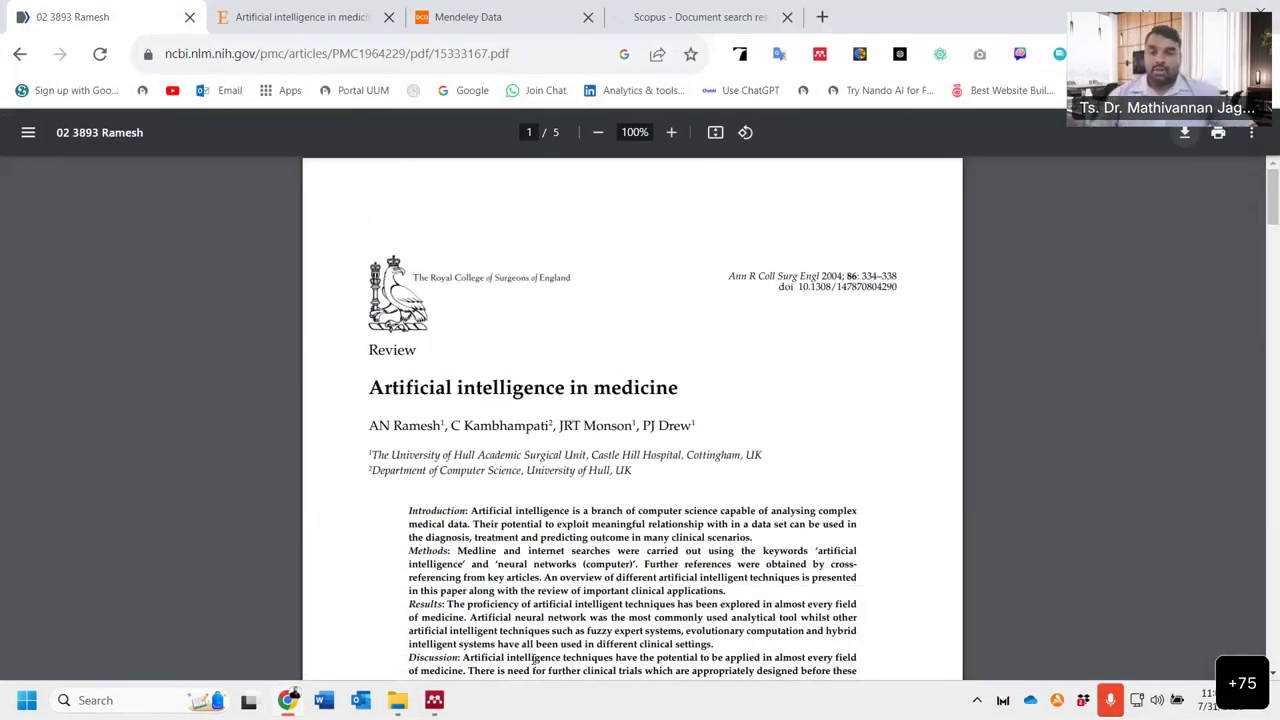
Sort the Mendeley library by the Added column, newest first.
left_click(438, 702)
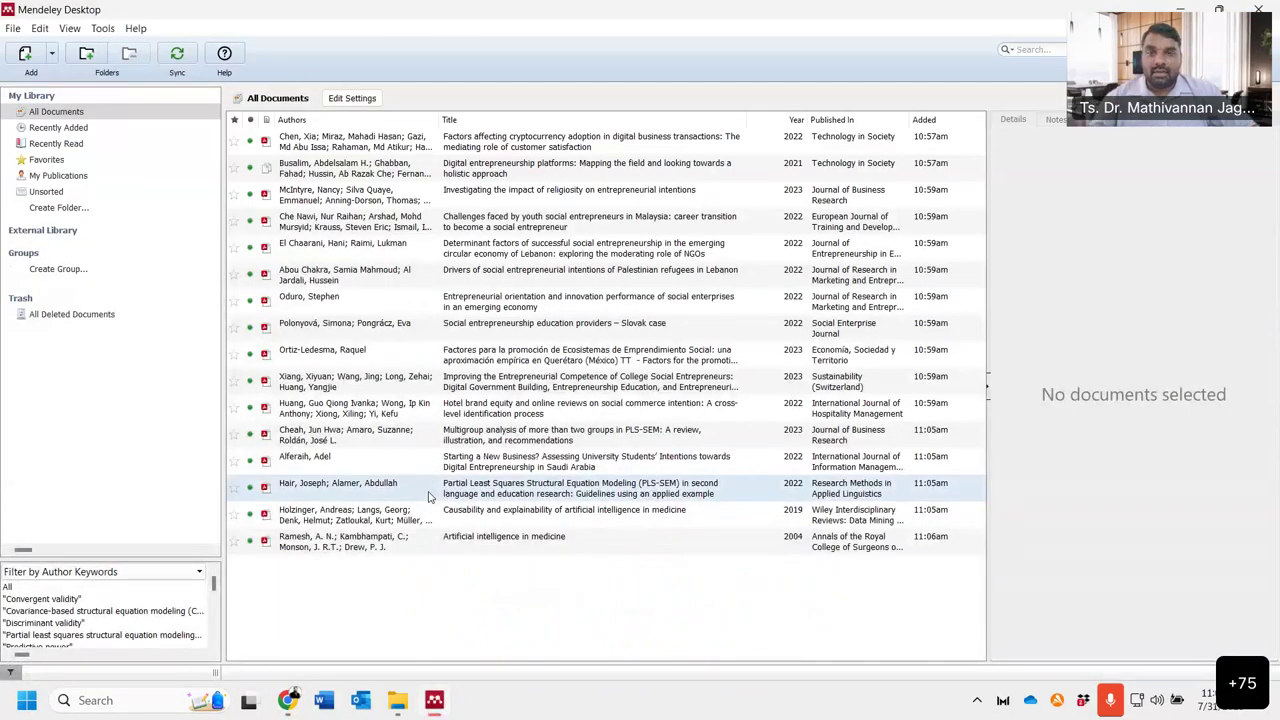
left_click(920, 121)
left_click(920, 121)
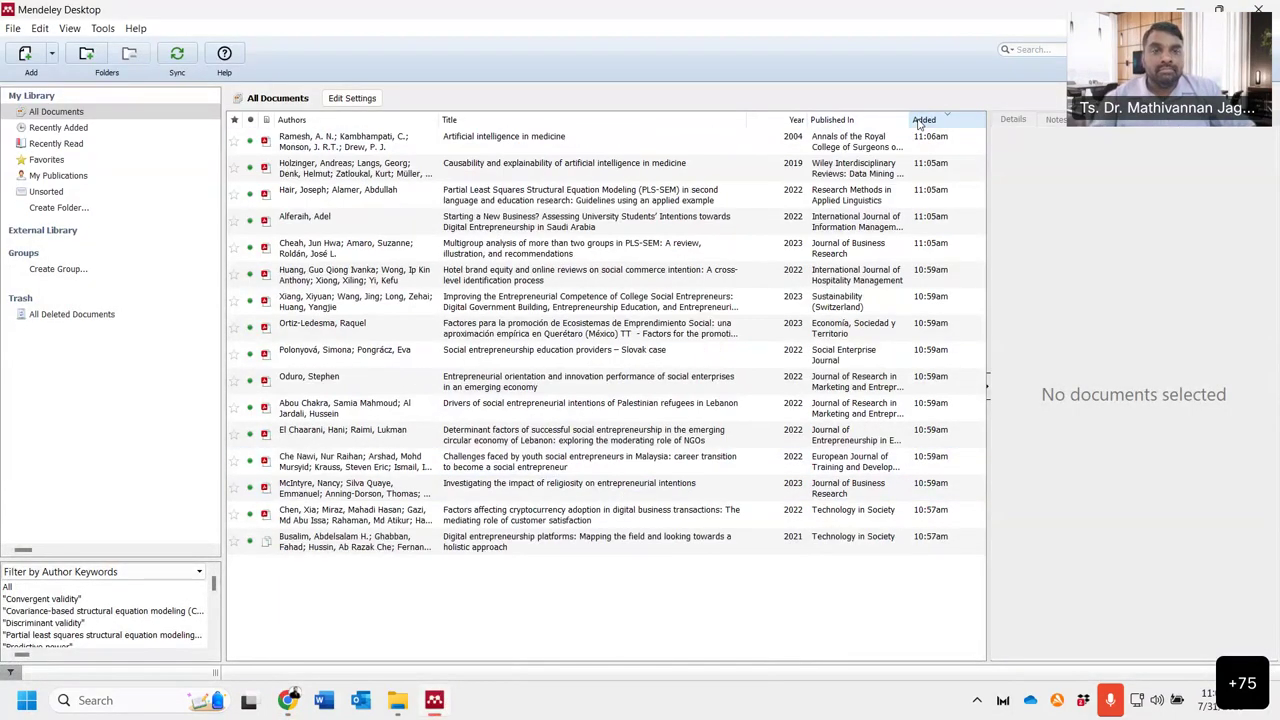
Preview the Artificial intelligence in medicine PDF, then Sync the library with the online account.
double_click(351, 146)
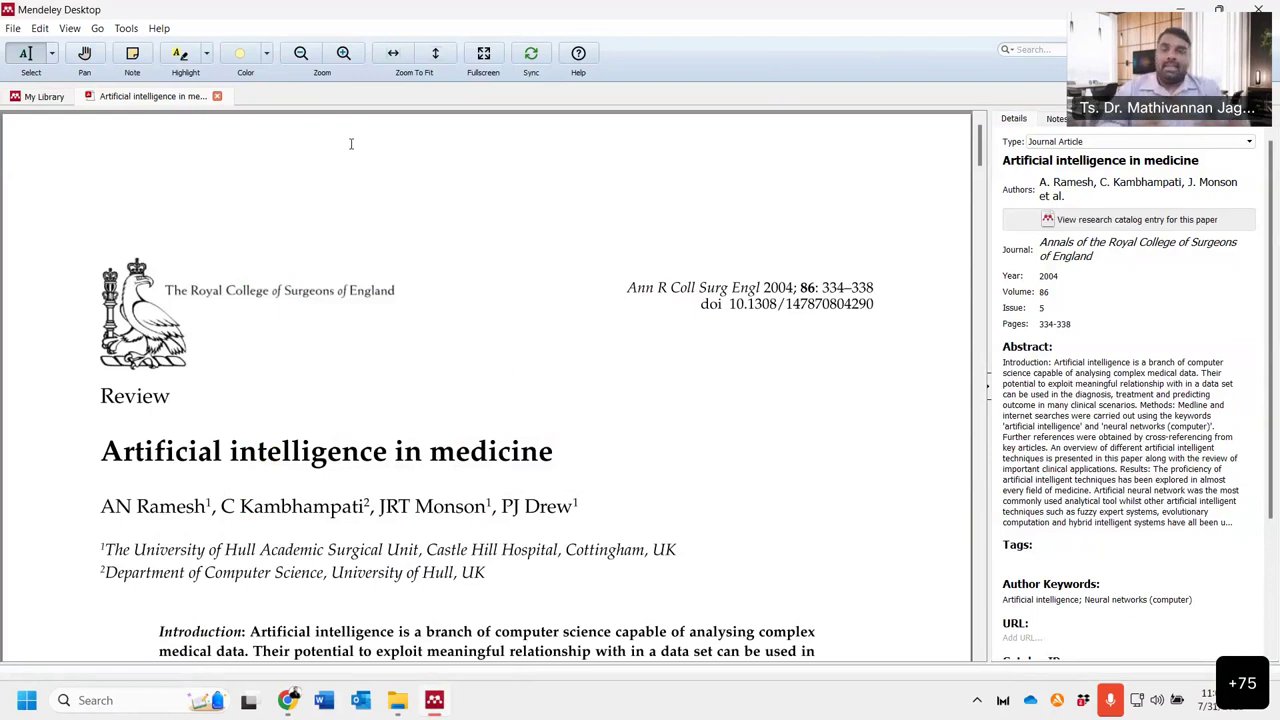
left_click(219, 96)
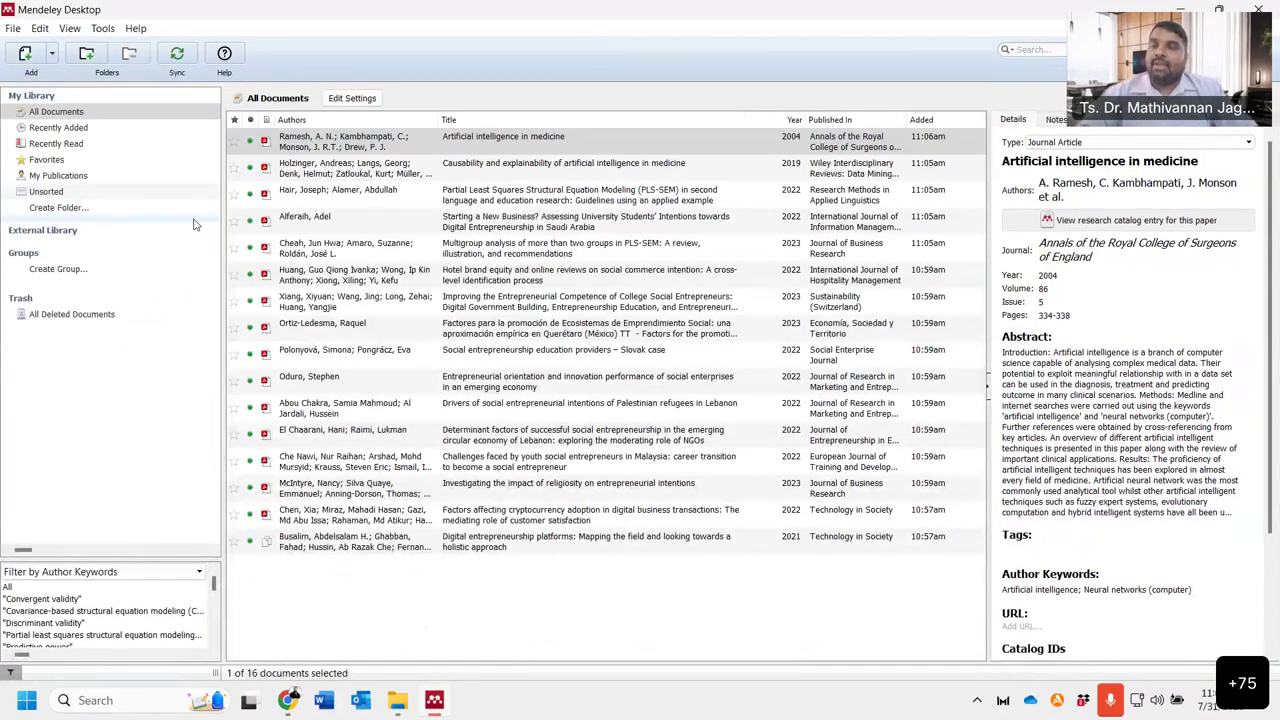
left_click(48, 70)
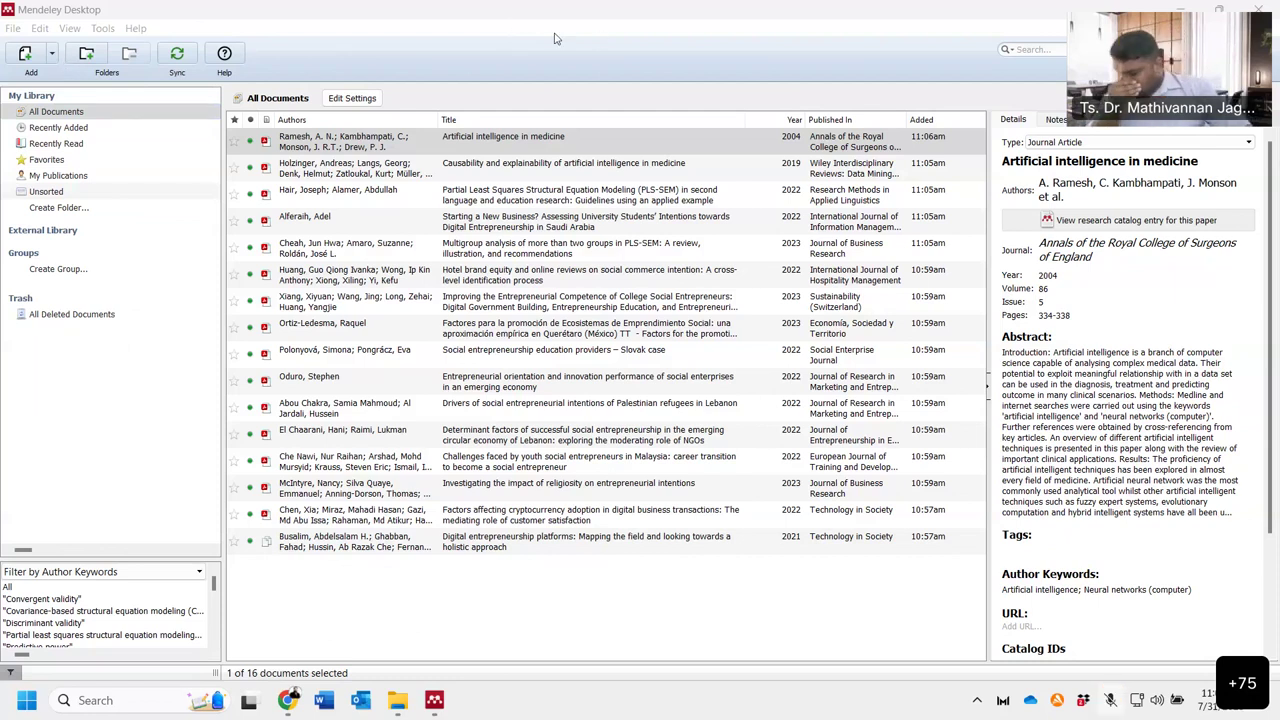
left_click(52, 54)
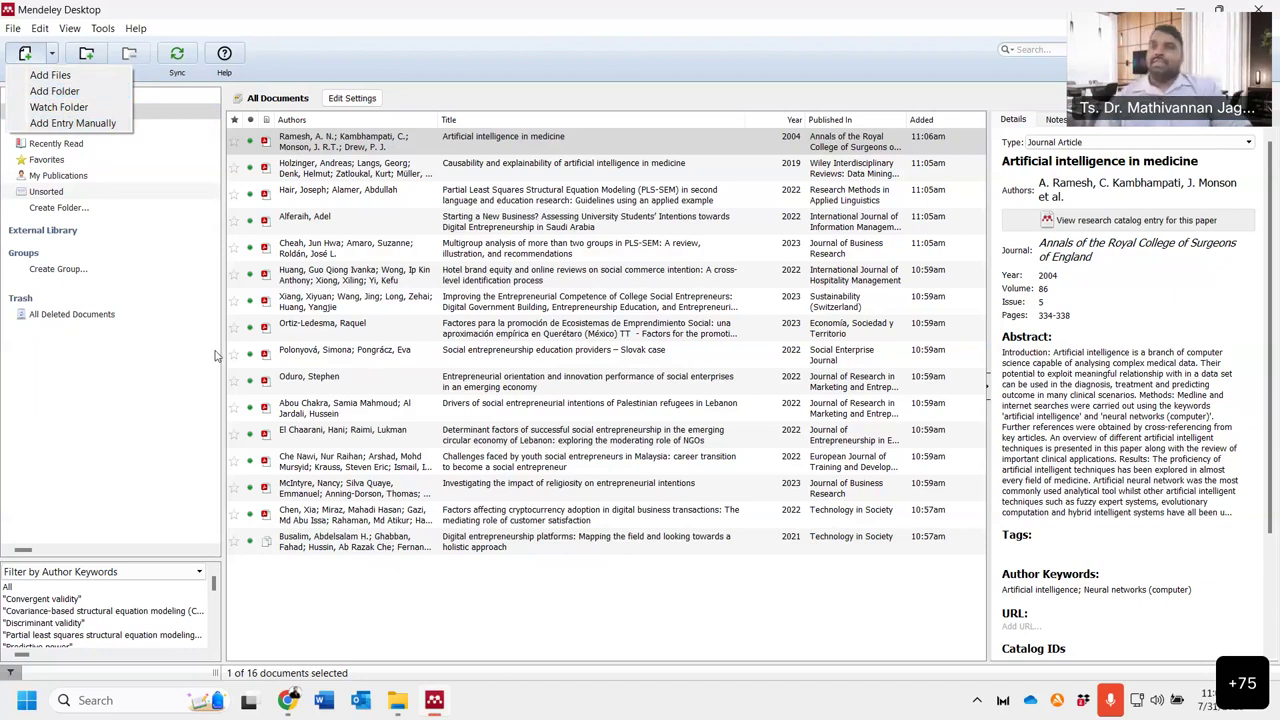
left_click(178, 57)
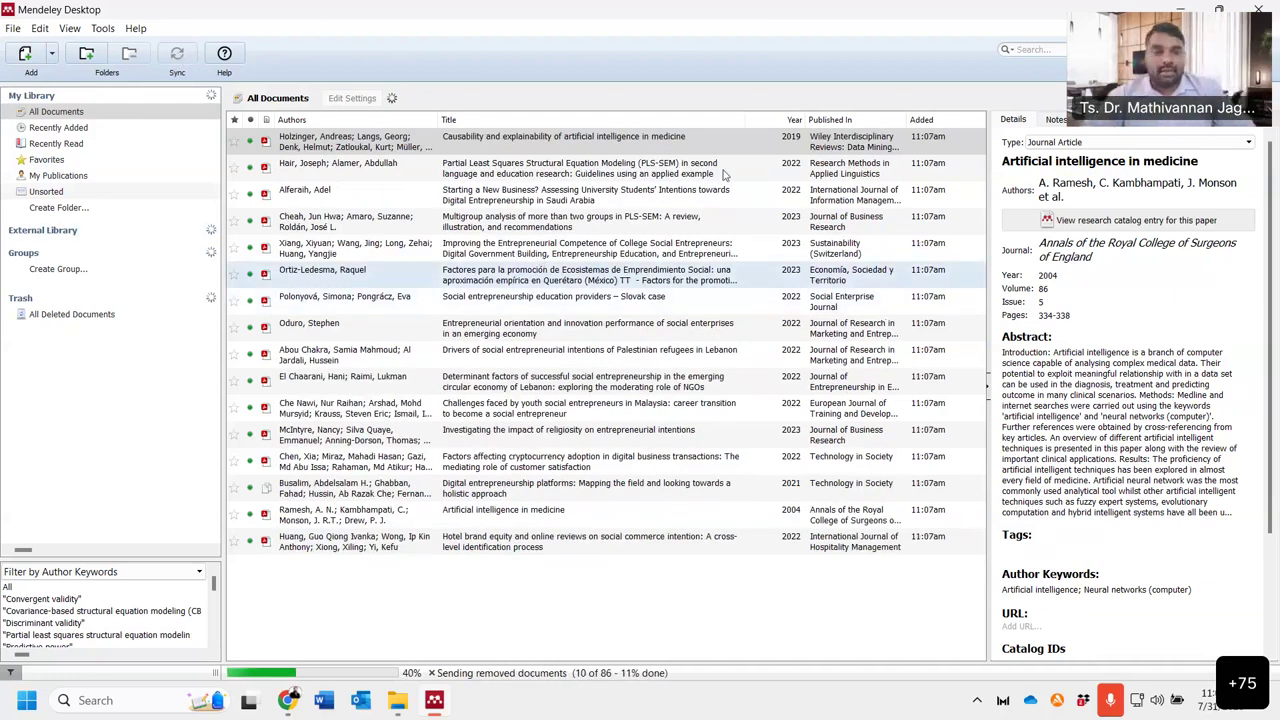
Load mendeley.com in Chrome and sign out from the account menu.
left_click(287, 703)
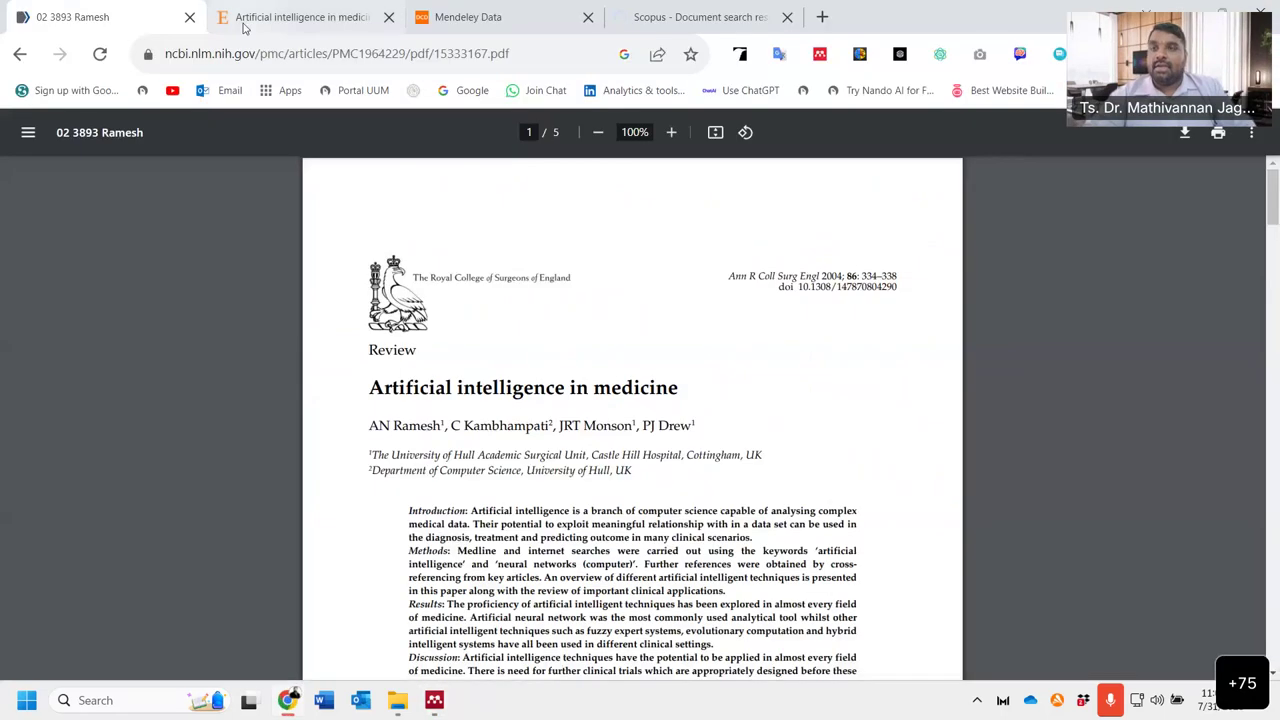
left_click(238, 62)
type("m")
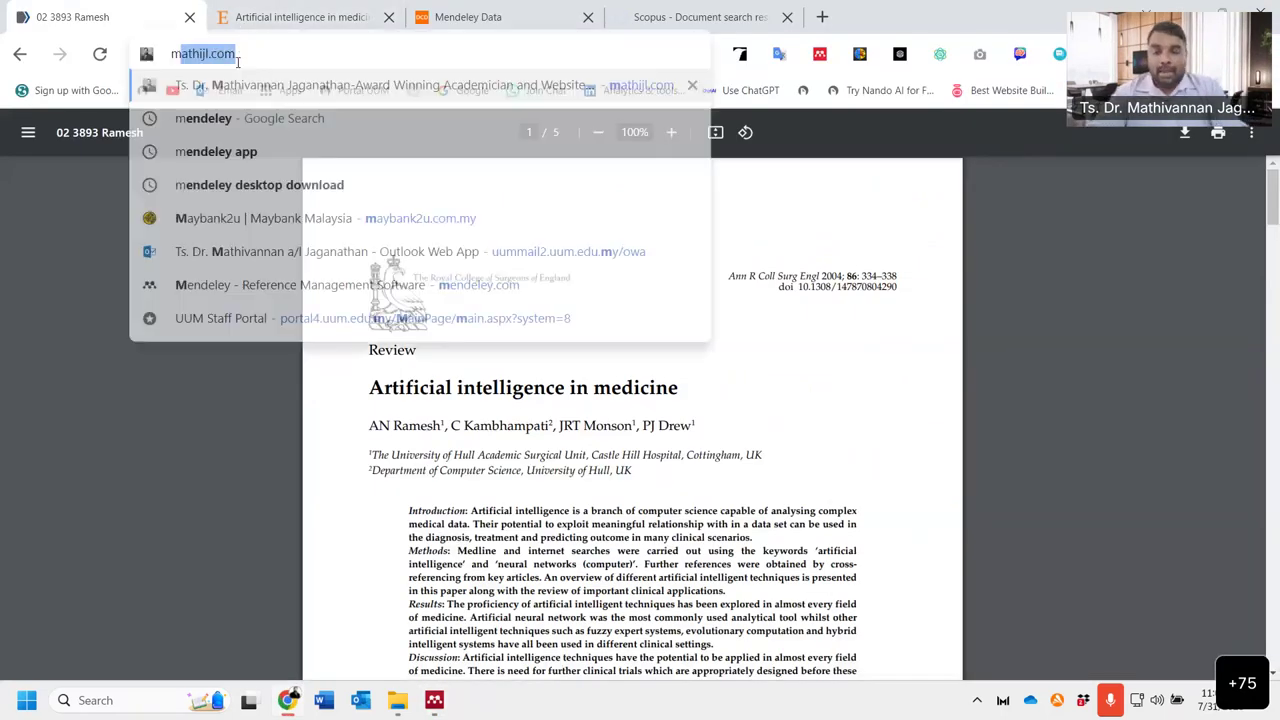
type("endeley")
key("Return")
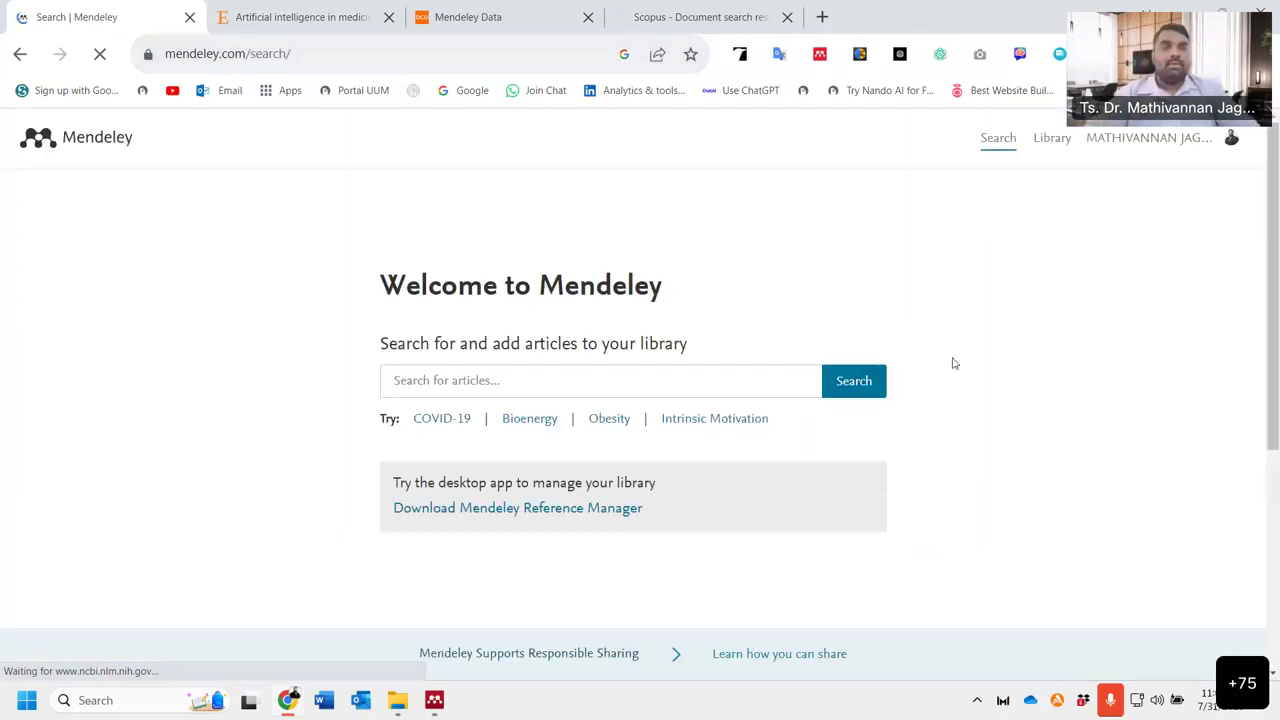
left_click(1228, 142)
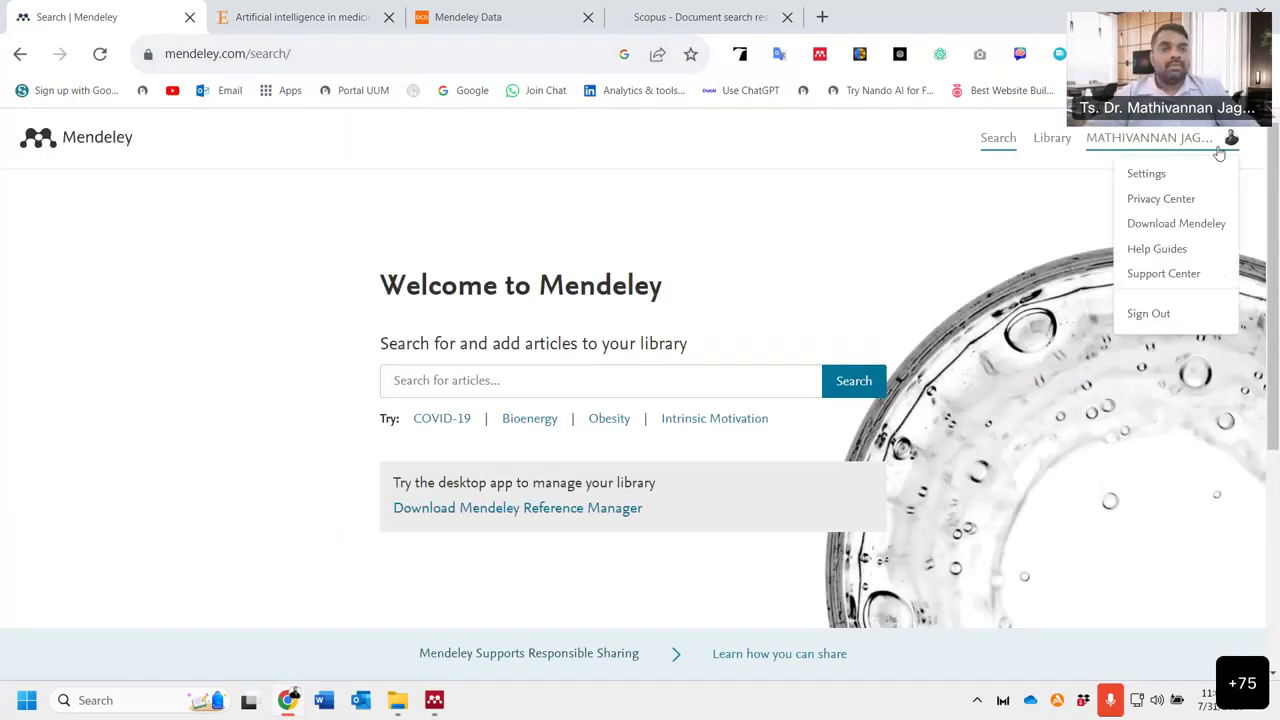
left_click(1150, 312)
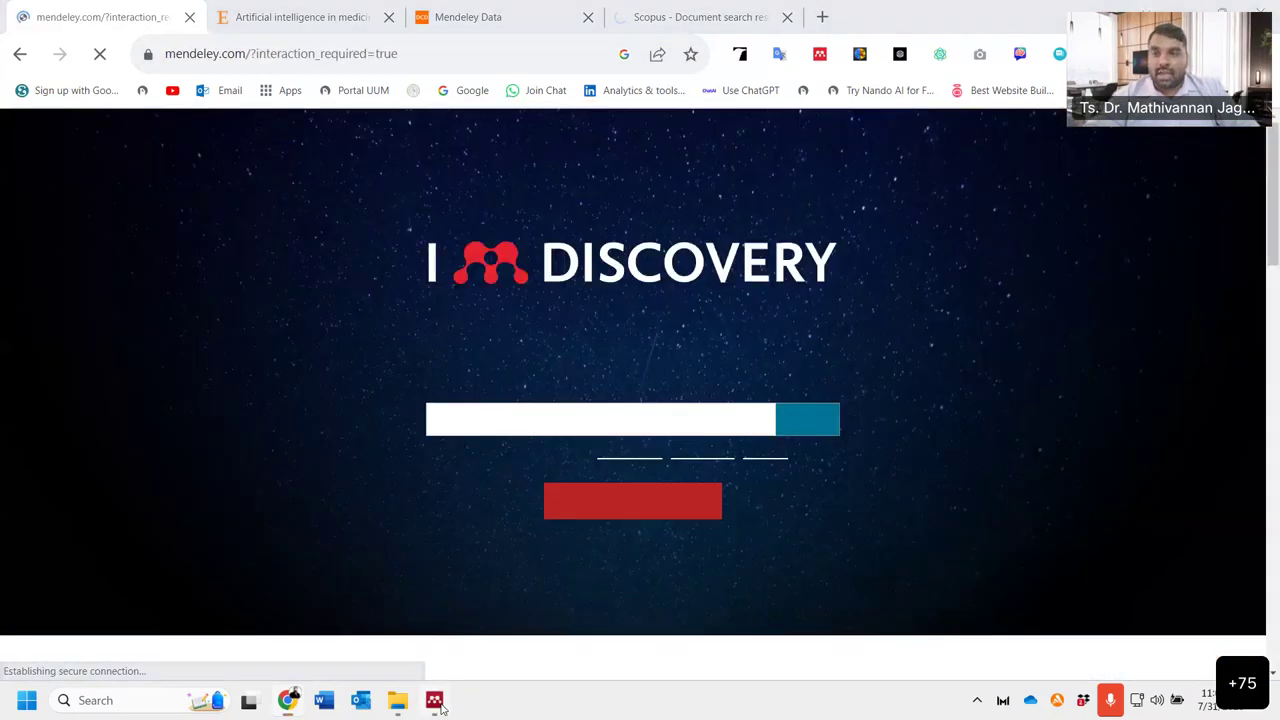
Briefly check Mendeley Desktop's File menu, then open the Mendeley sign-in page.
left_click(434, 700)
left_click(13, 28)
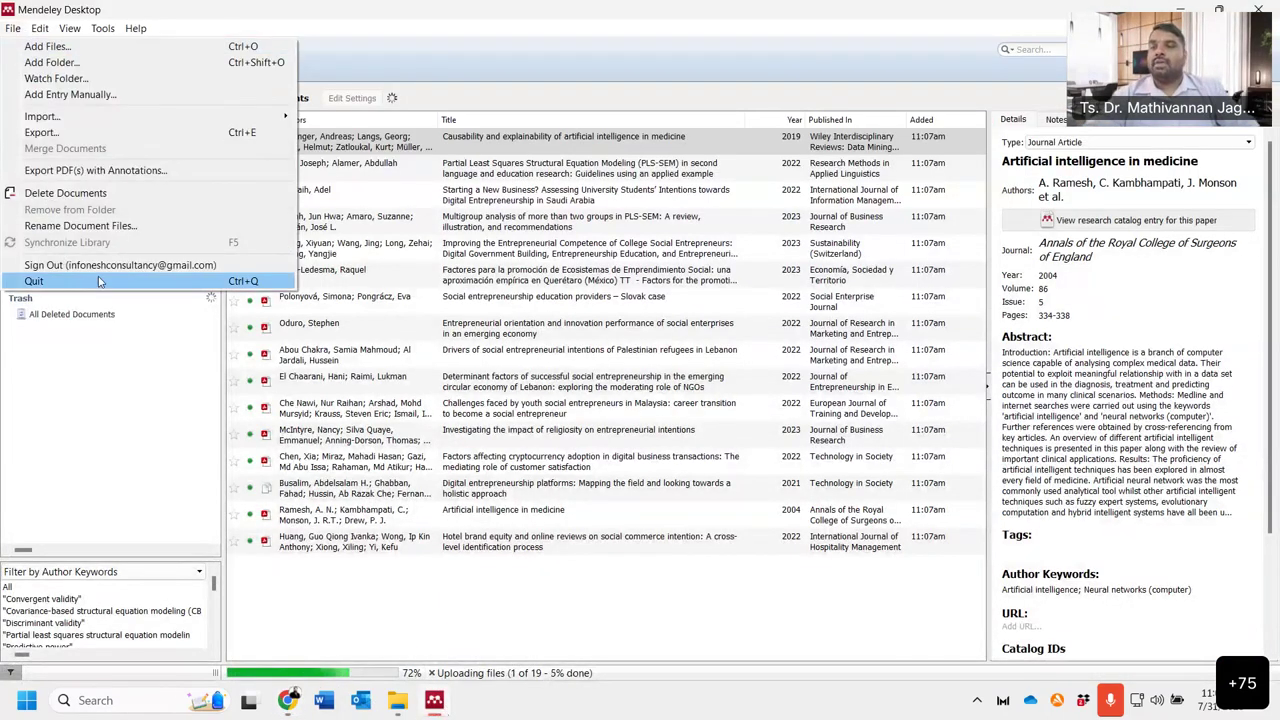
left_click(446, 706)
left_click(446, 706)
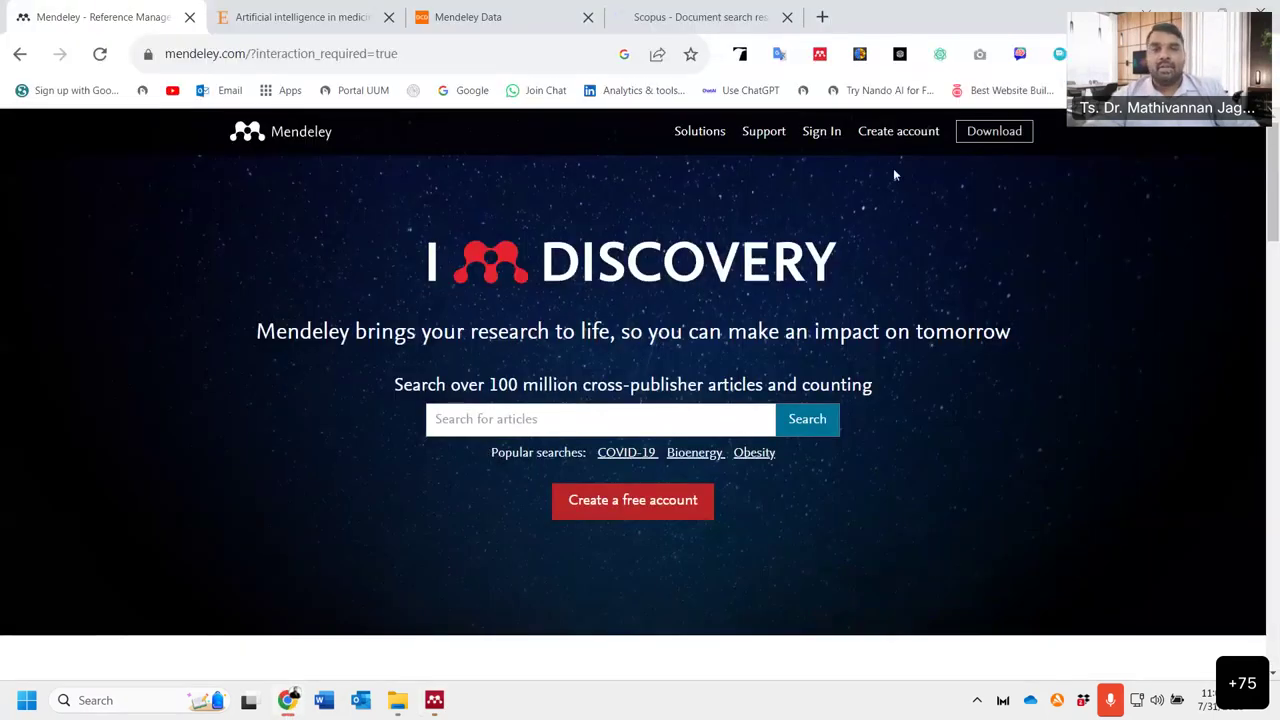
left_click(826, 138)
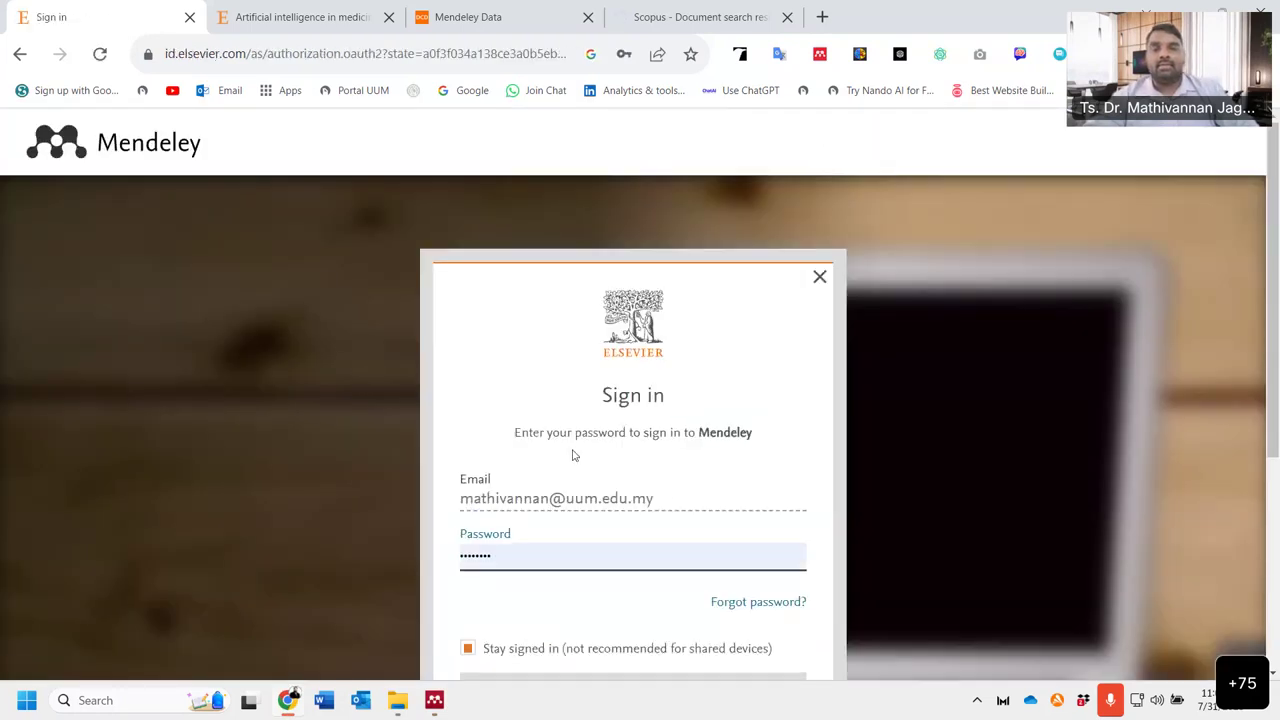
Try signing in with a different saved account's e-mail via Try another account.
scroll(640, 528, "down", 3)
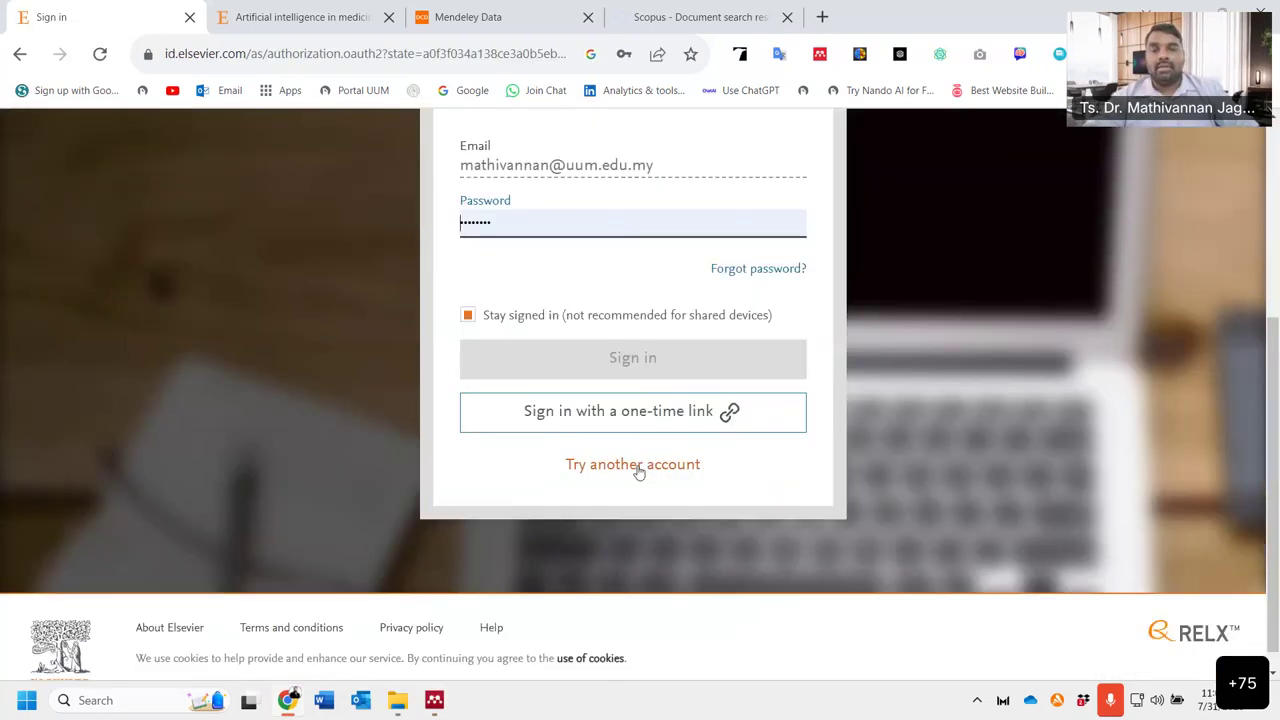
left_click(638, 468)
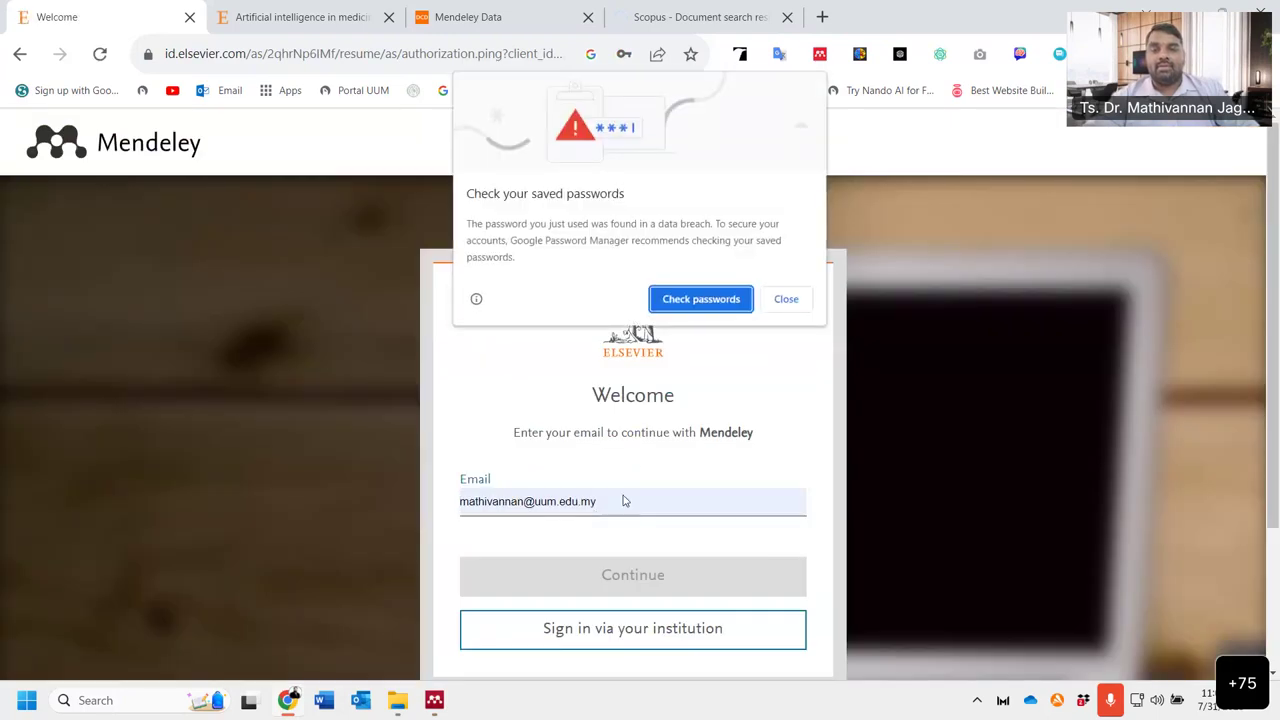
left_click(786, 299)
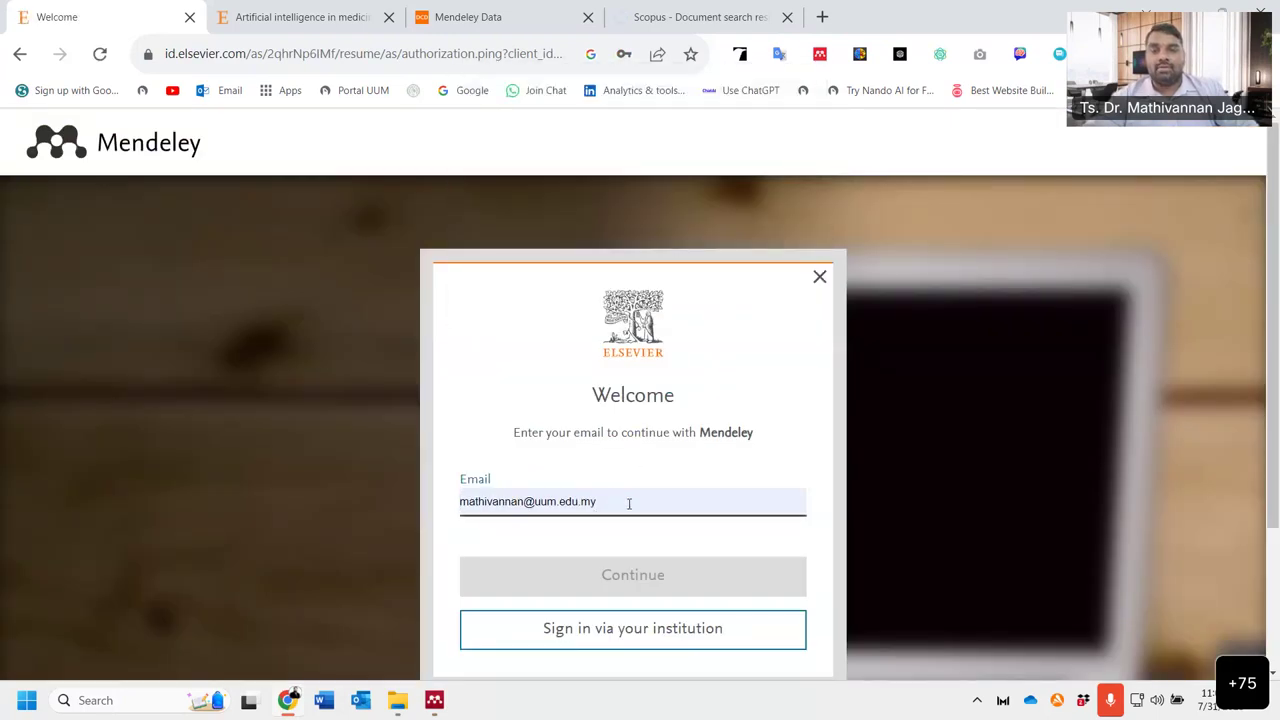
left_click(629, 503)
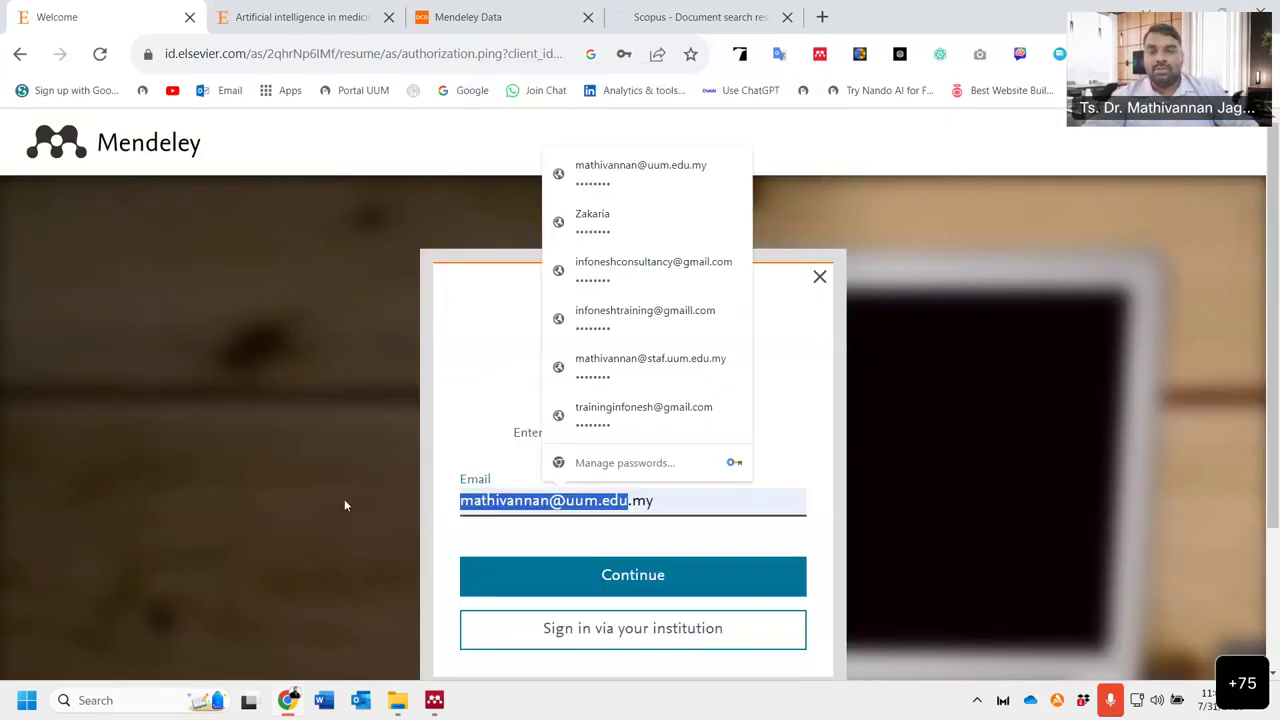
left_click(632, 281)
left_click(597, 580)
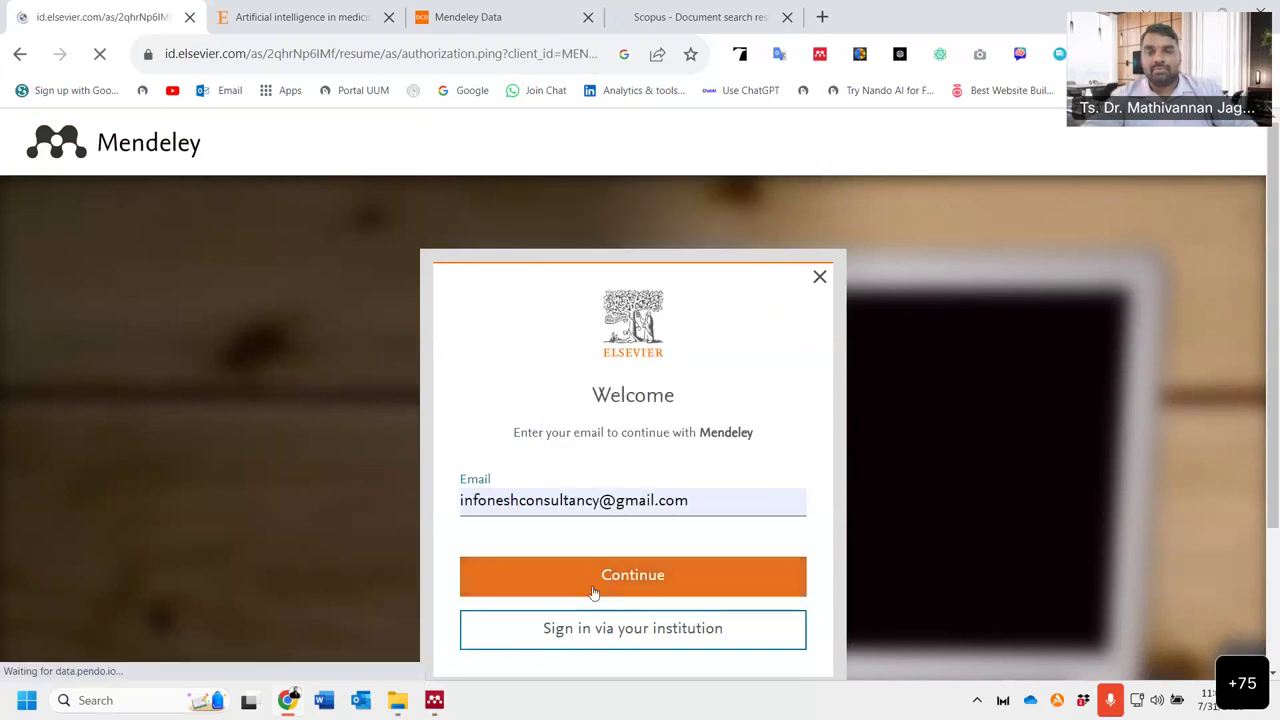
scroll(603, 548, "down", 1)
left_click(650, 527)
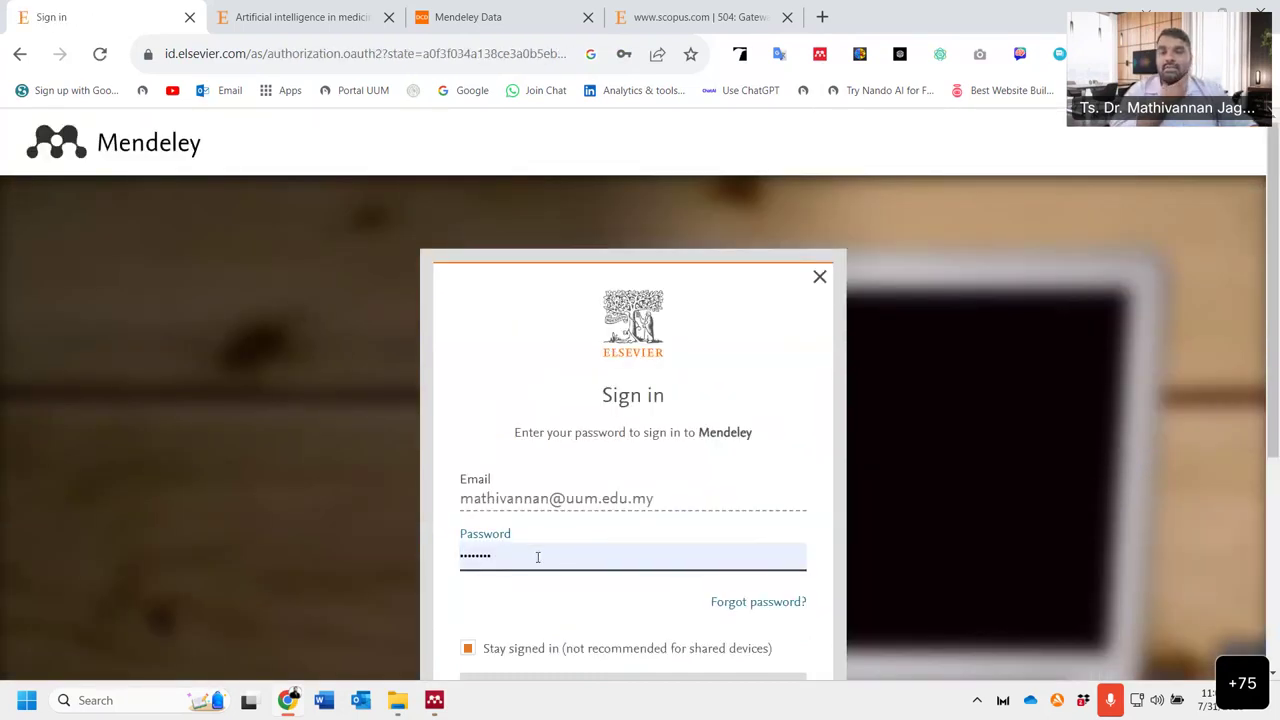
left_click(548, 558)
scroll(622, 664, "down", 2)
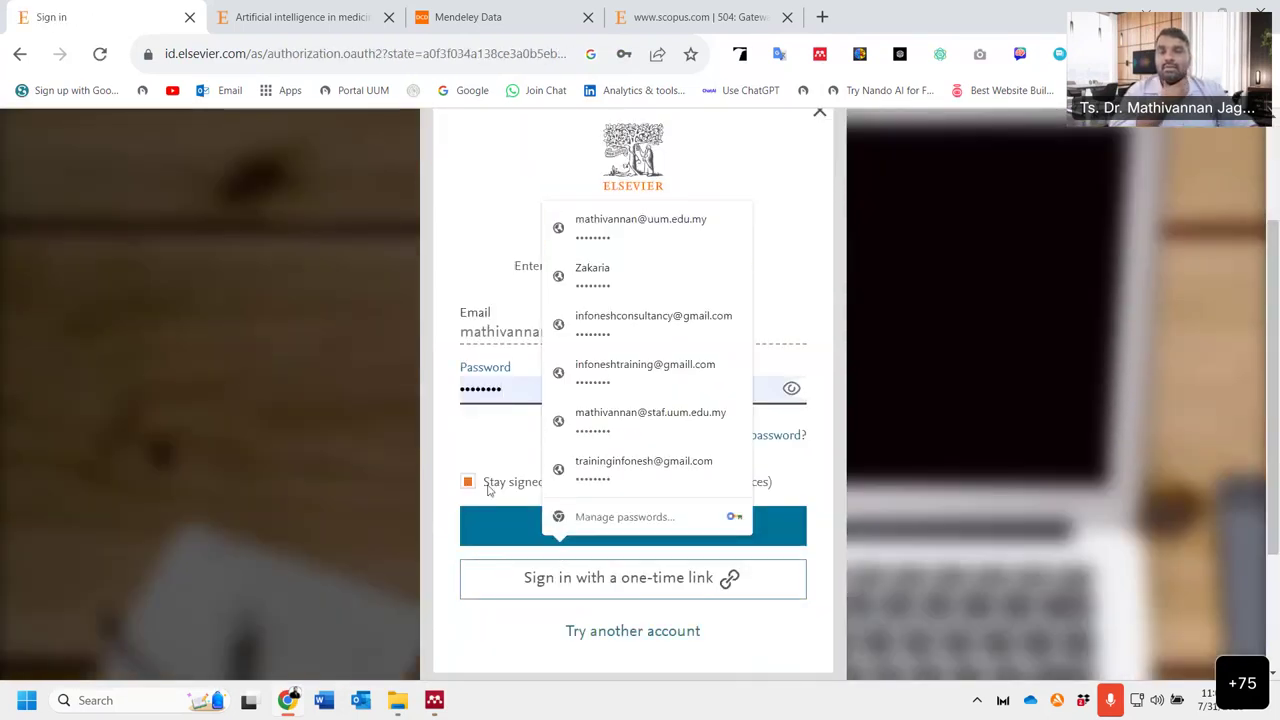
Retry with another account, typing the account e-mail and password, and sign in.
left_click(636, 632)
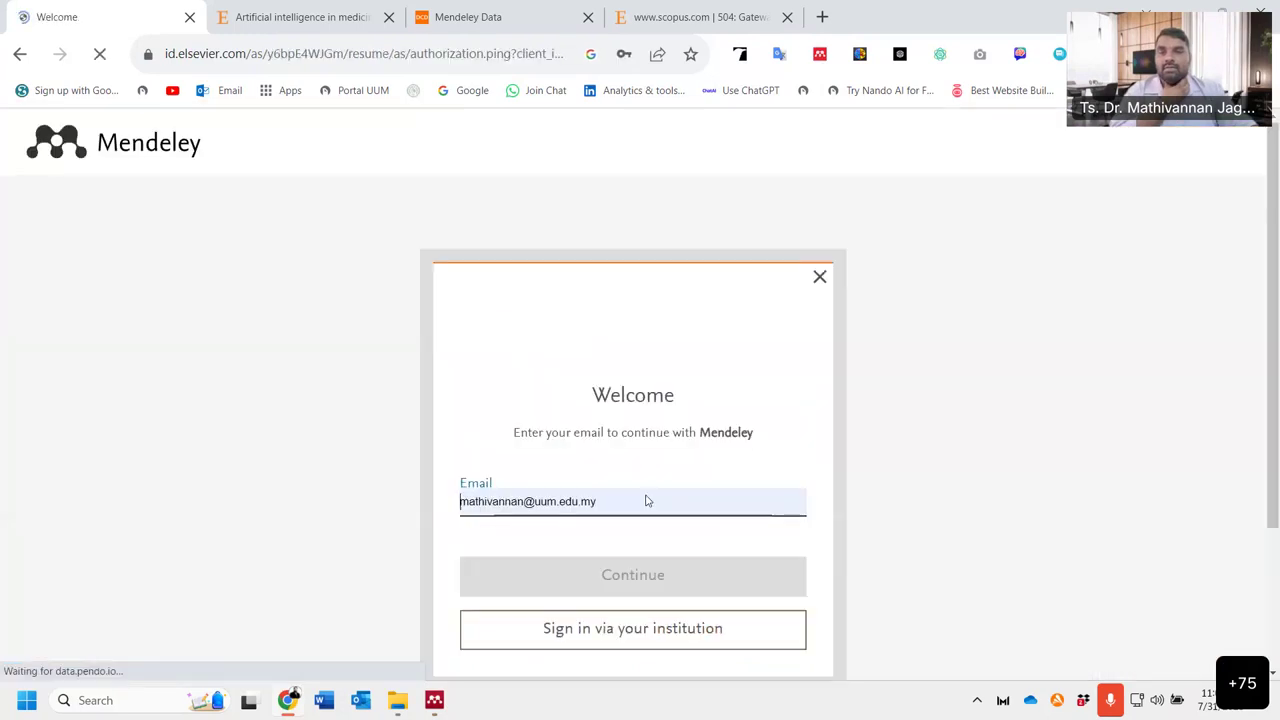
left_click(785, 309)
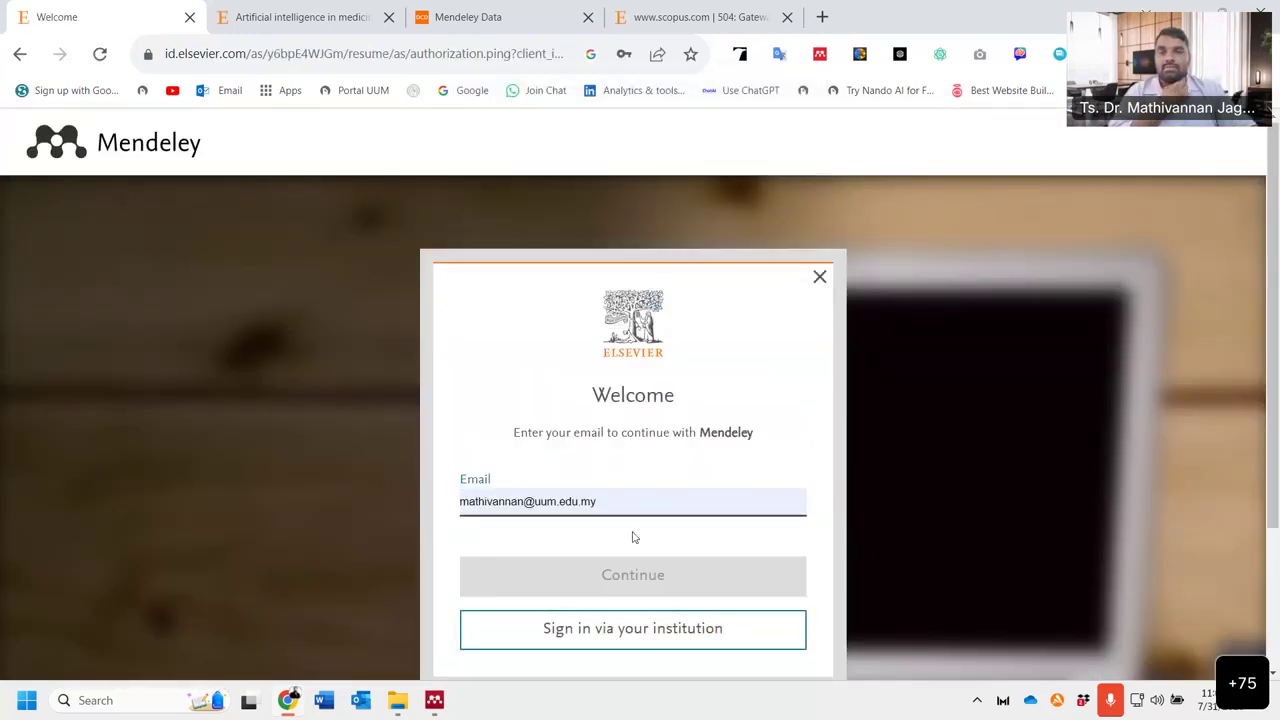
left_click_drag(622, 508, 331, 494)
key("ctrl+a")
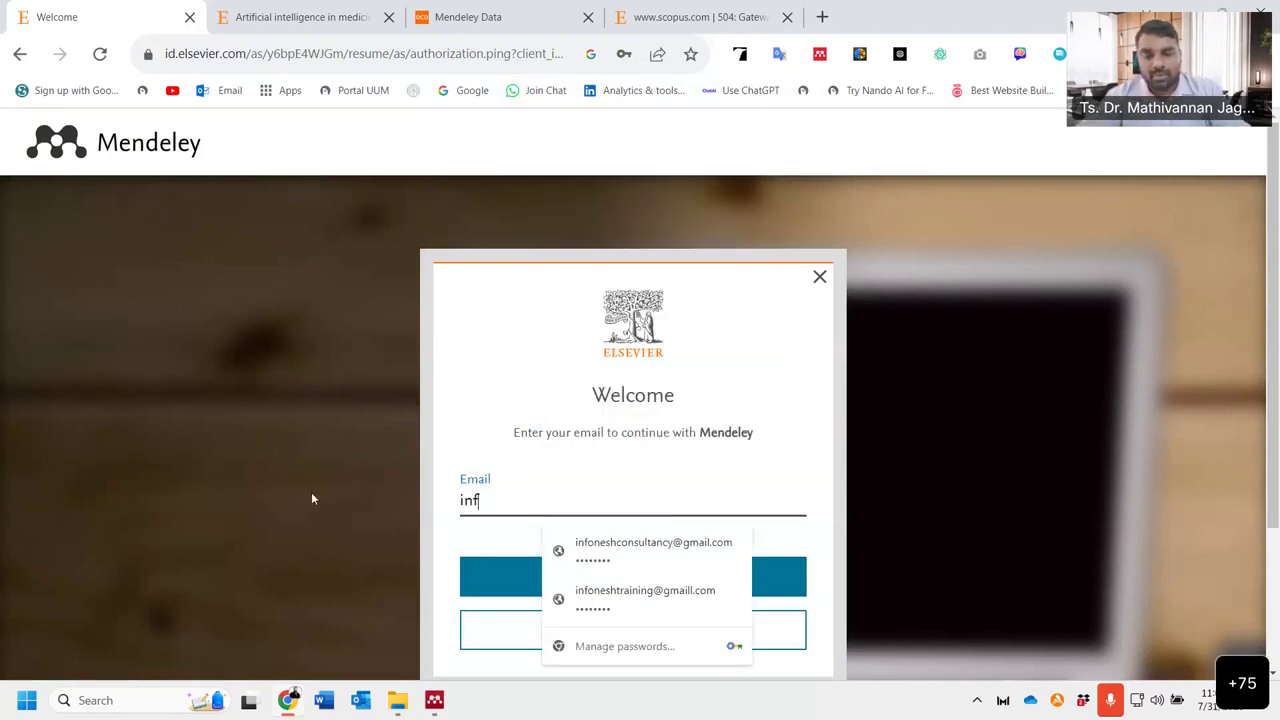
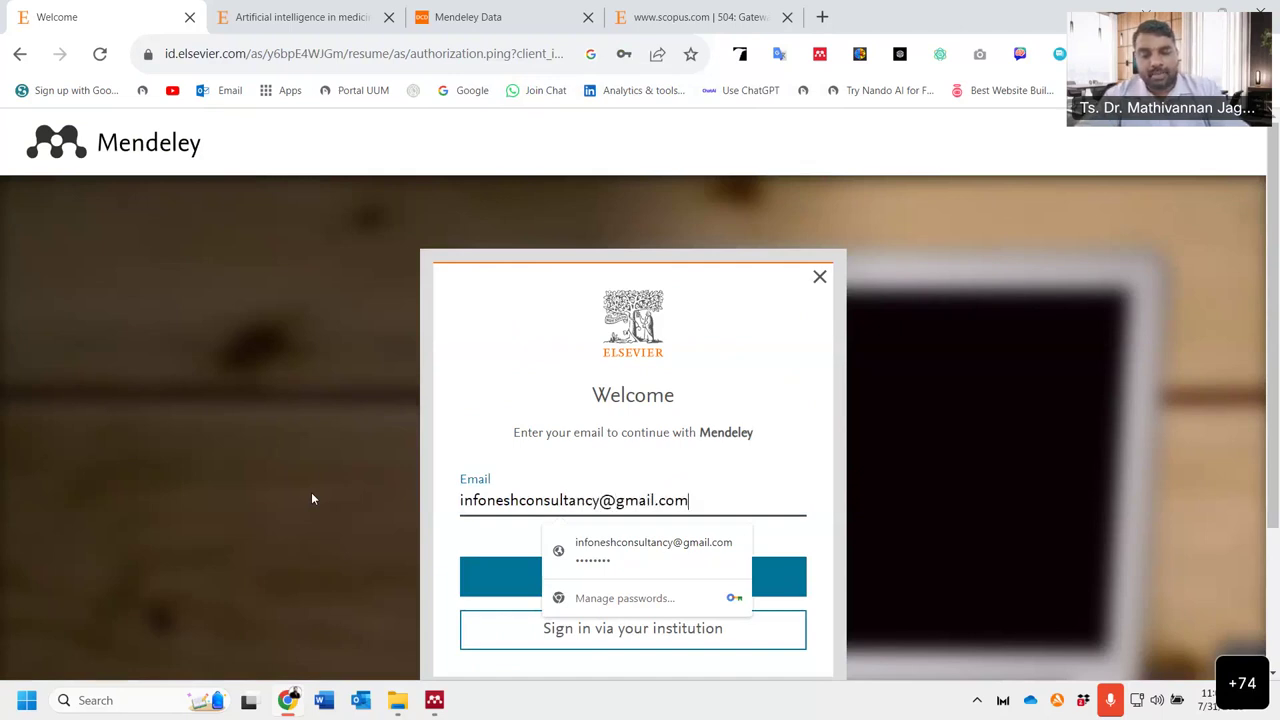
left_click(593, 568)
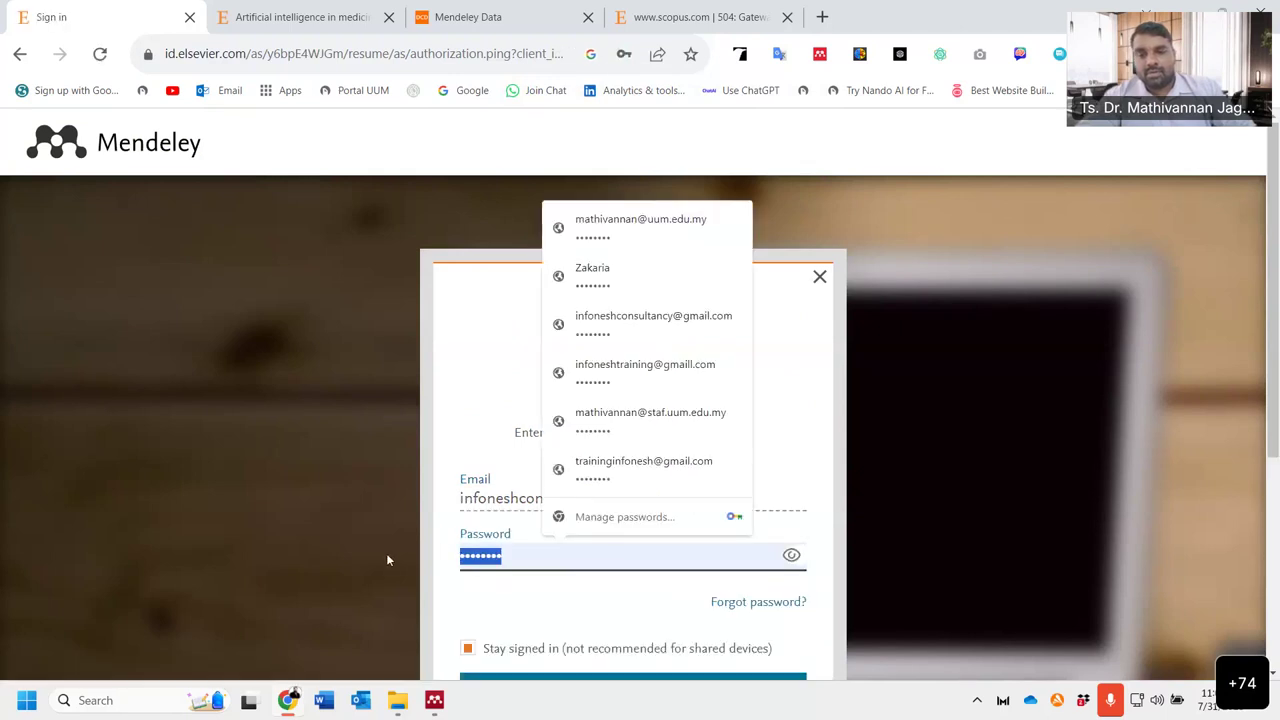
type("••••••••")
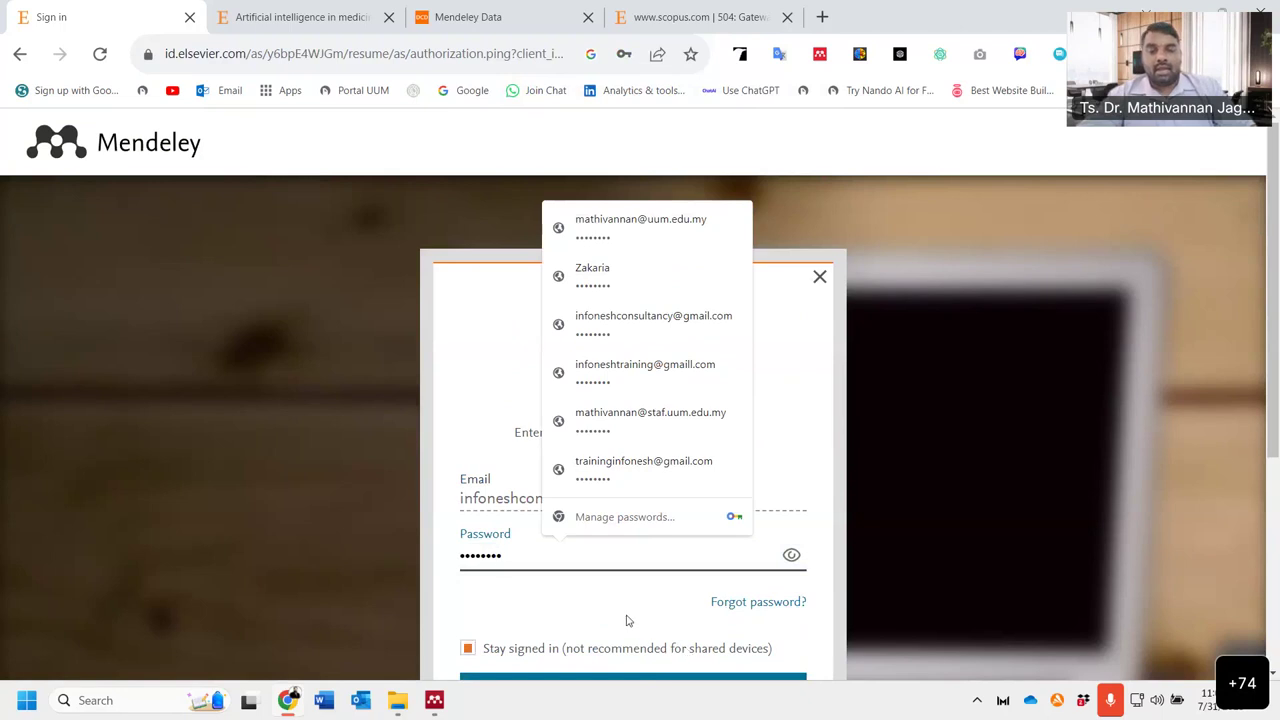
scroll(626, 618, "down", 2)
left_click(665, 541)
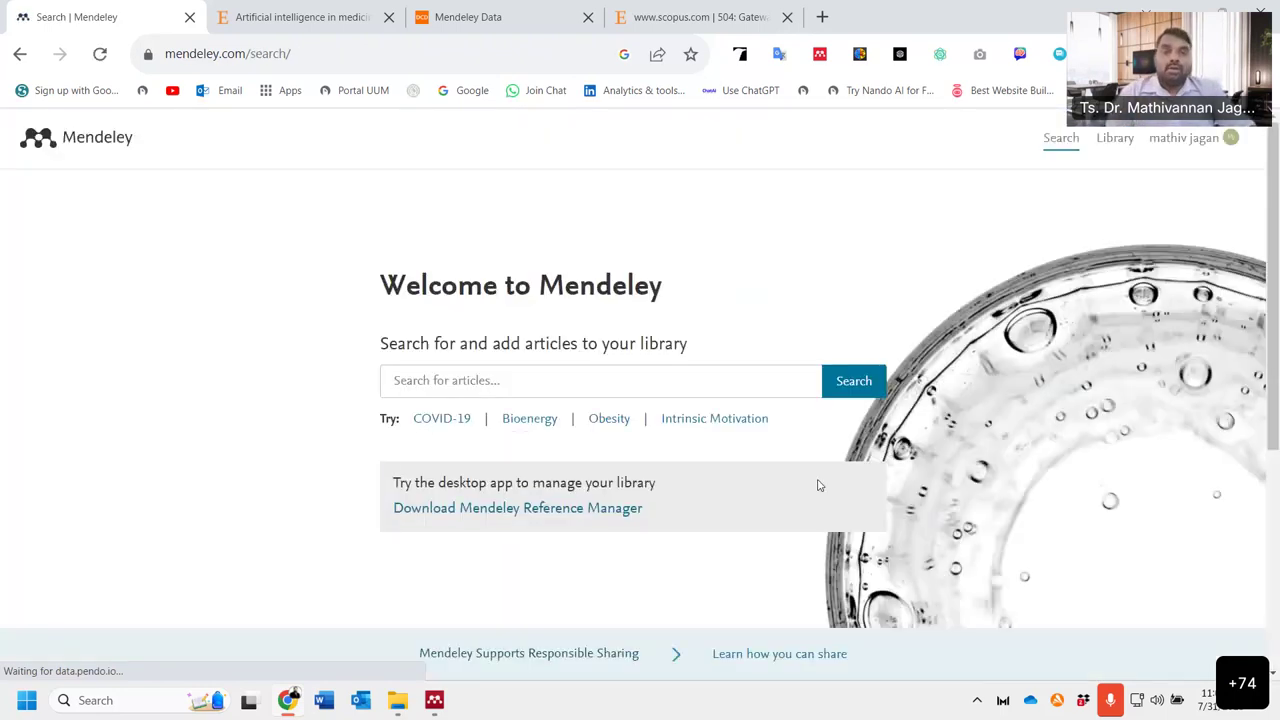
Select the Slovak case social entrepreneurship paper, then switch to Mendeley Web's welcome page.
left_click(436, 702)
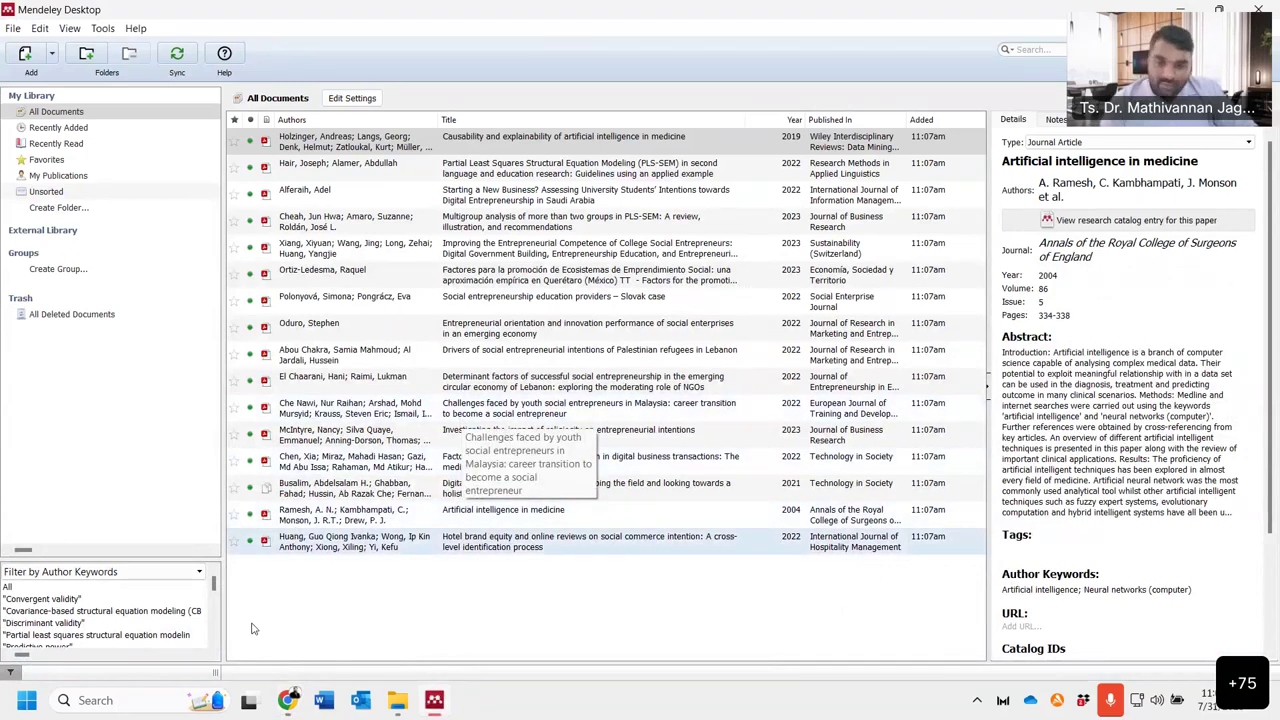
left_click_drag(283, 703, 434, 702)
left_click(428, 300)
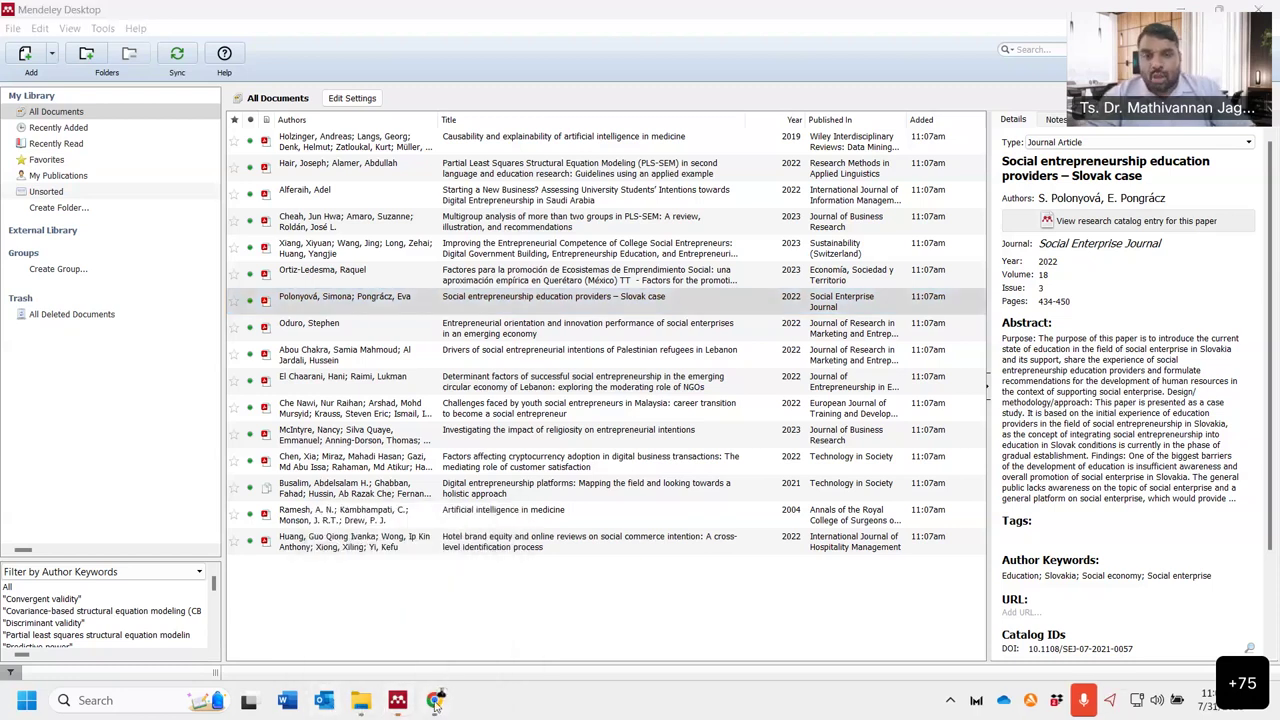
key("alt+Tab")
left_click(1196, 142)
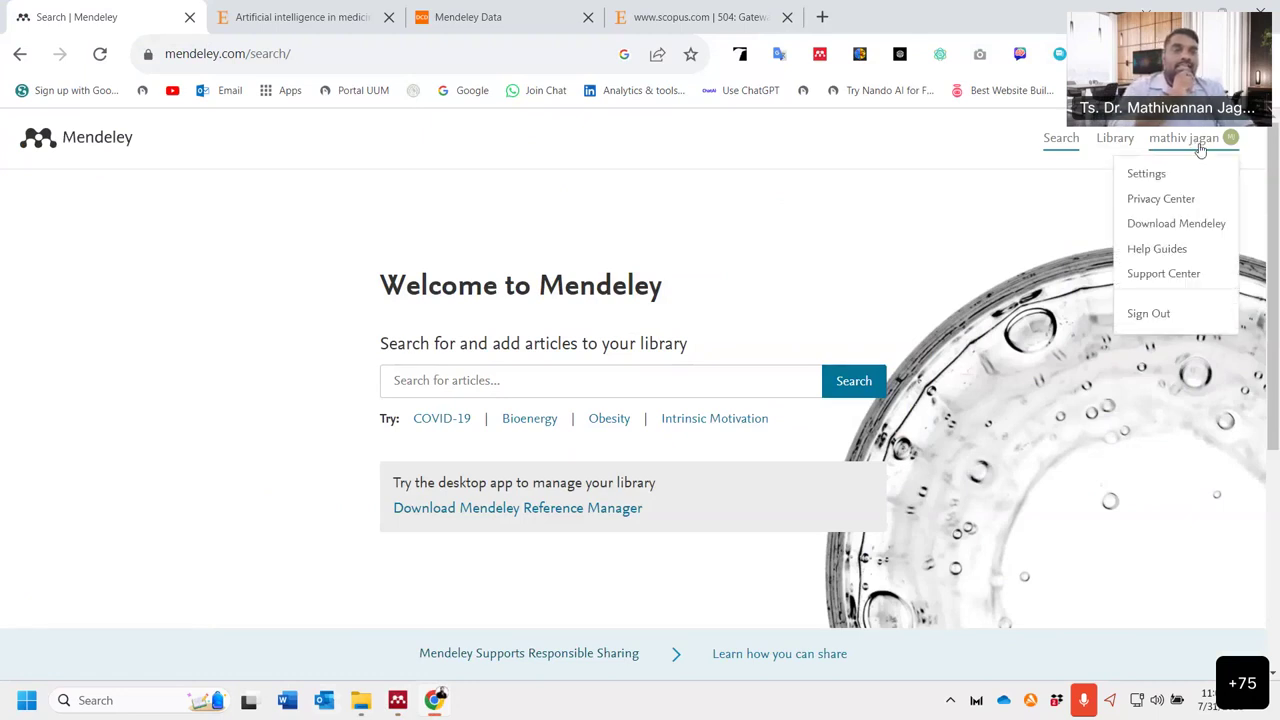
left_click(846, 167)
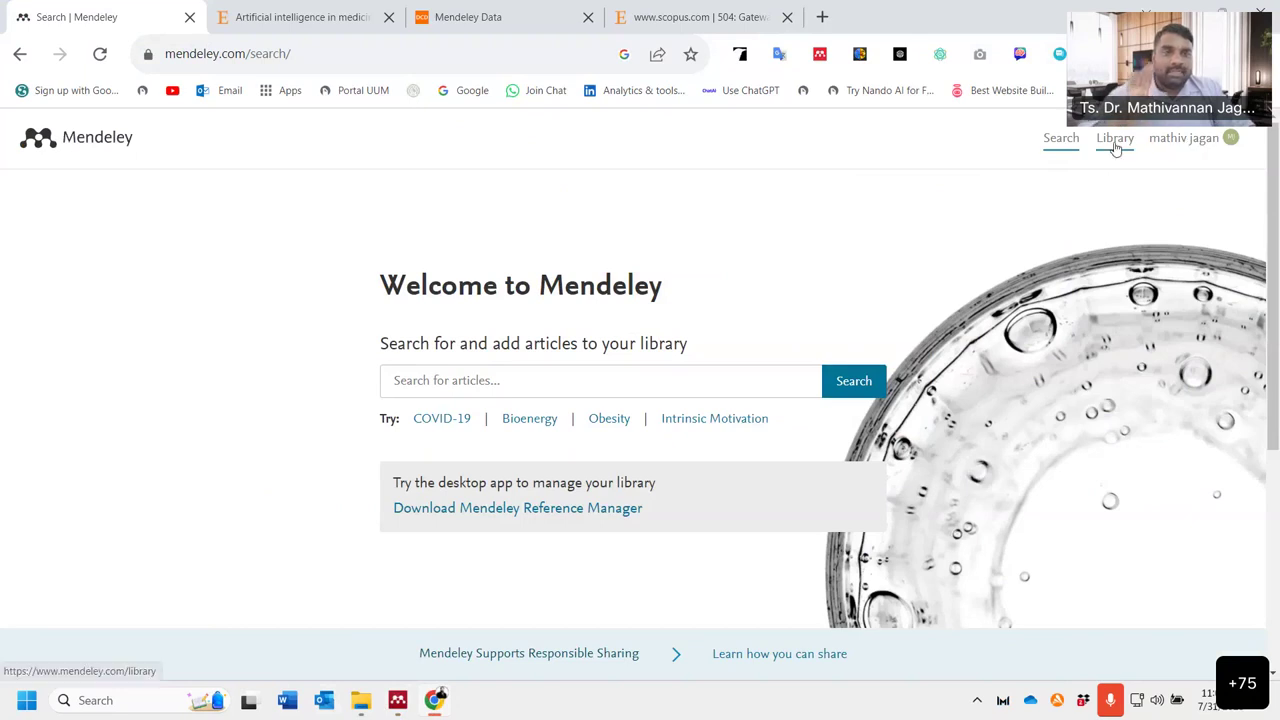
Open the online reference library in Mendeley Web and dismiss the Windows search panel.
left_click(1115, 143)
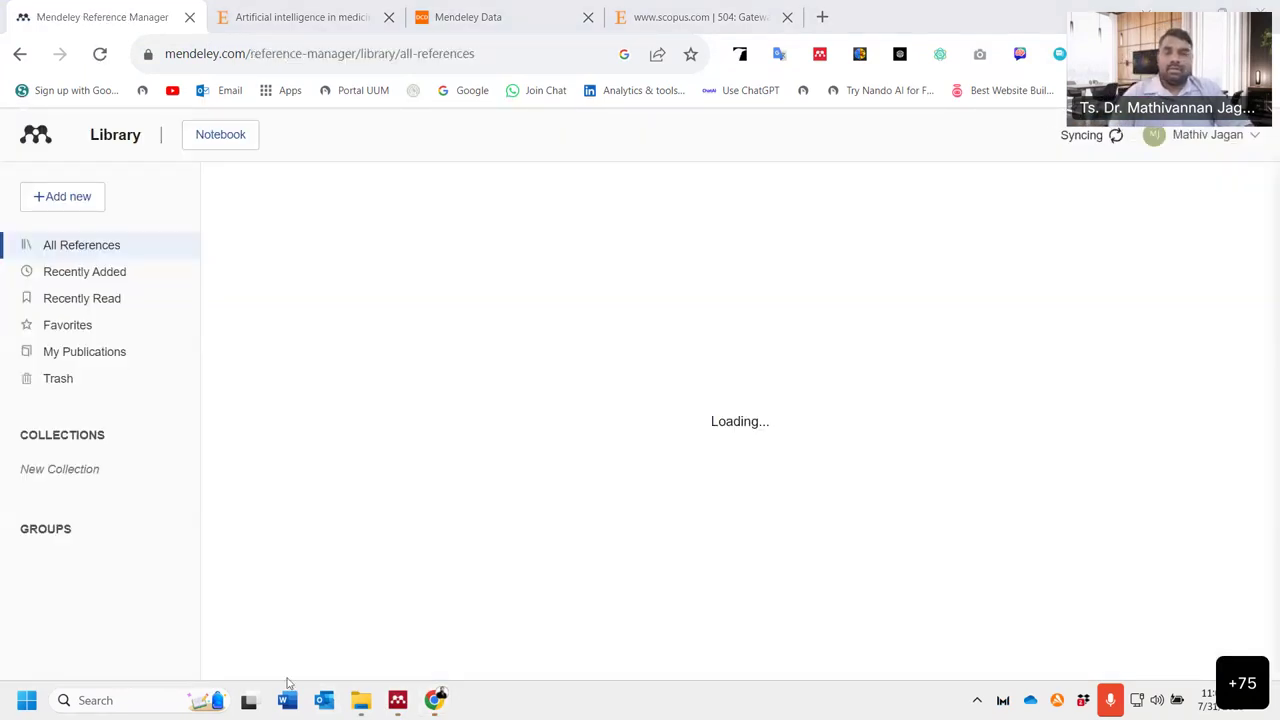
left_click(137, 705)
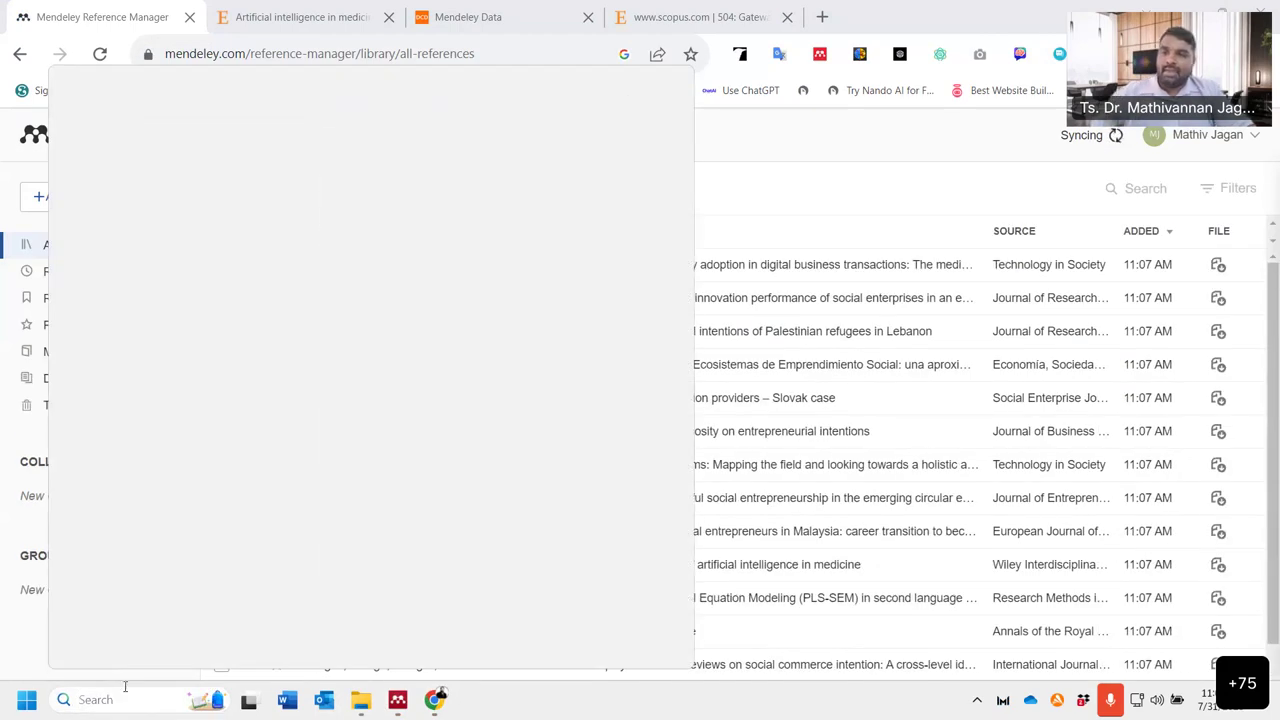
left_click(863, 167)
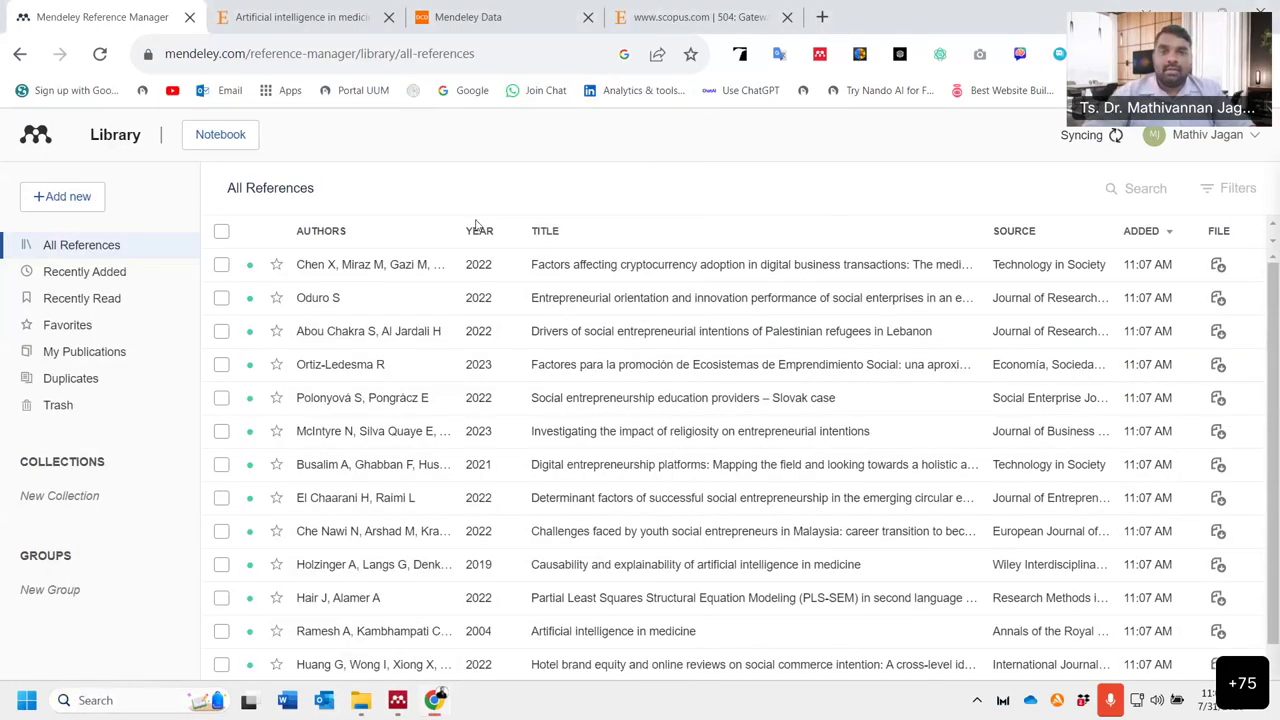
scroll(557, 400, "down", 1)
scroll(320, 265, "up", 1)
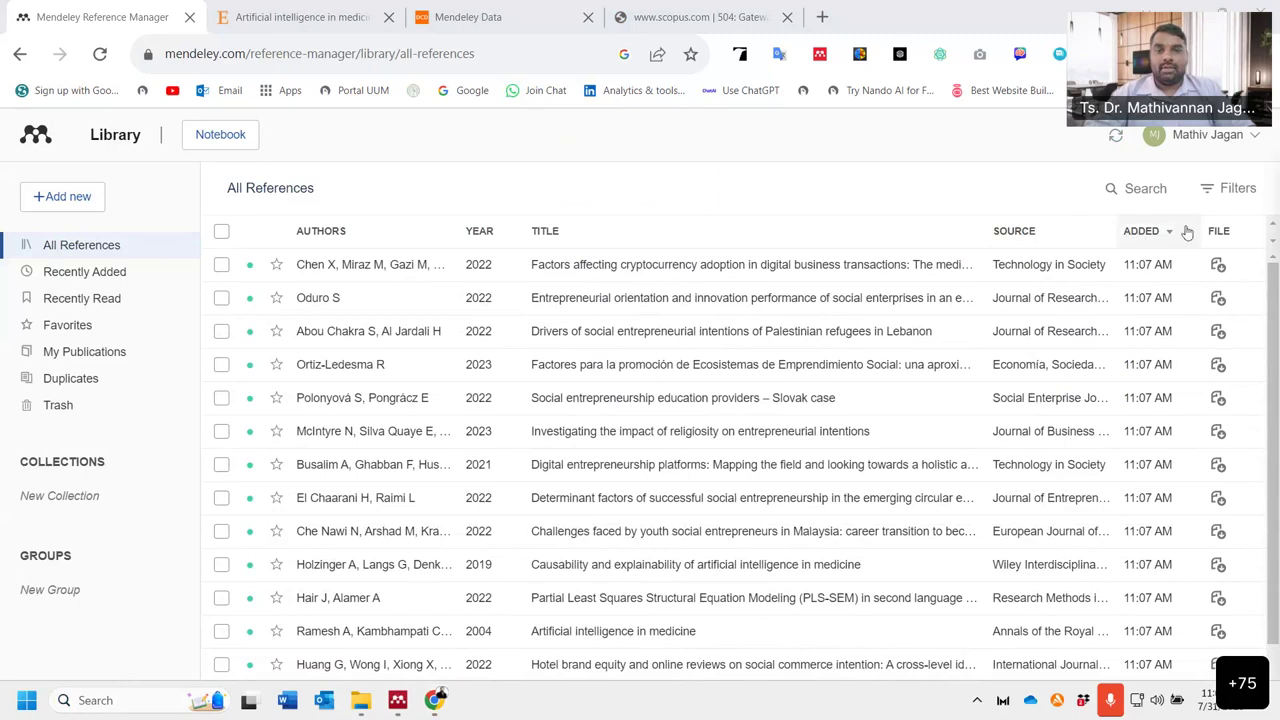
Sync the web library, then sort both desktop and web libraries by date added, oldest first.
left_click(1118, 137)
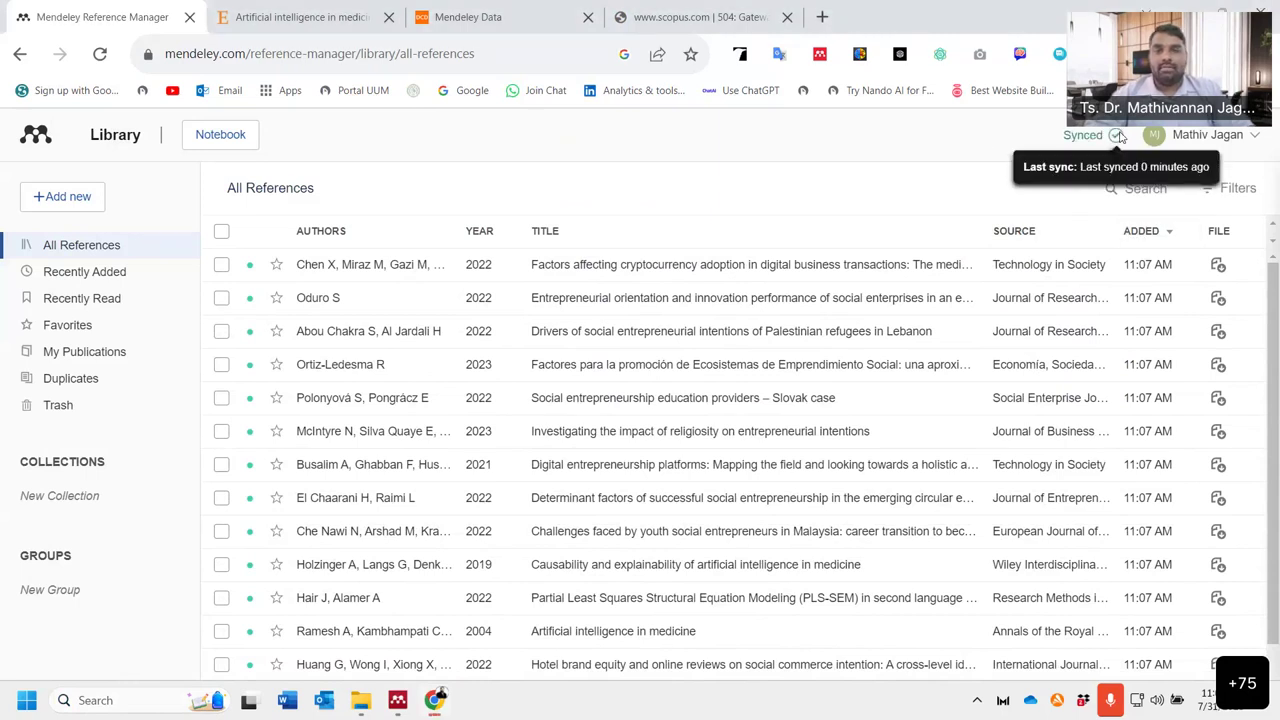
left_click(397, 700)
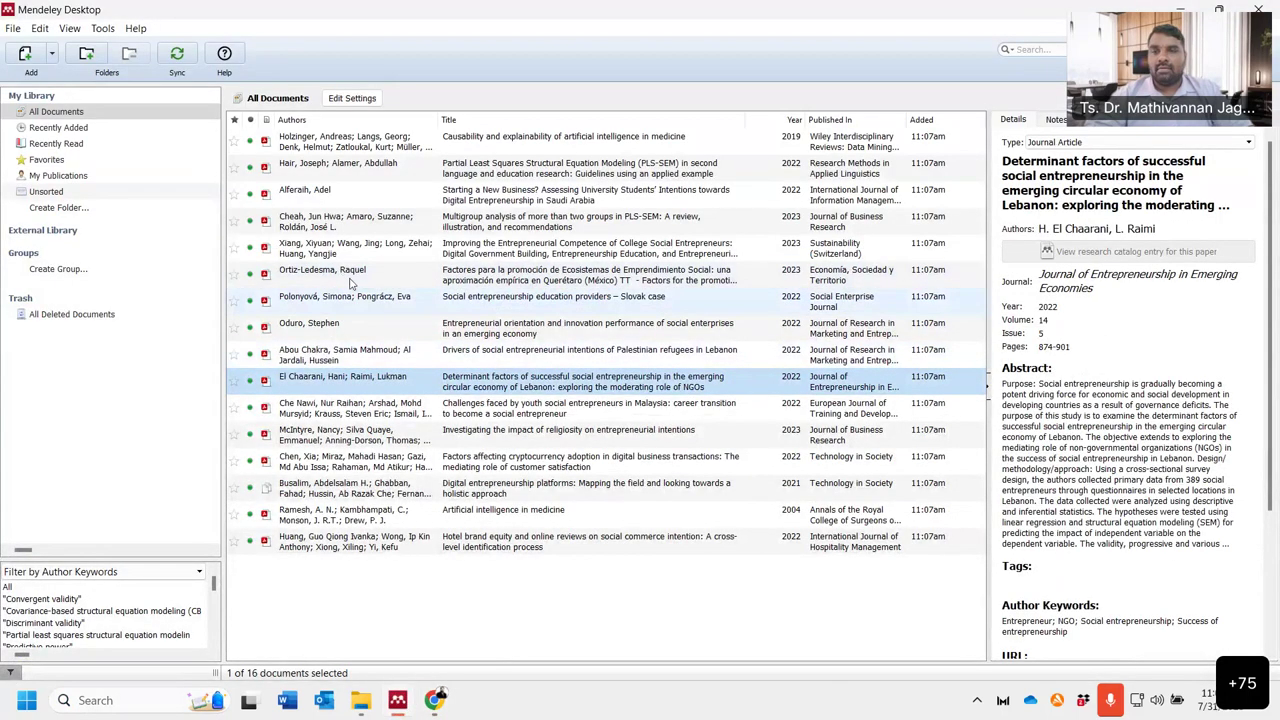
left_click(389, 590)
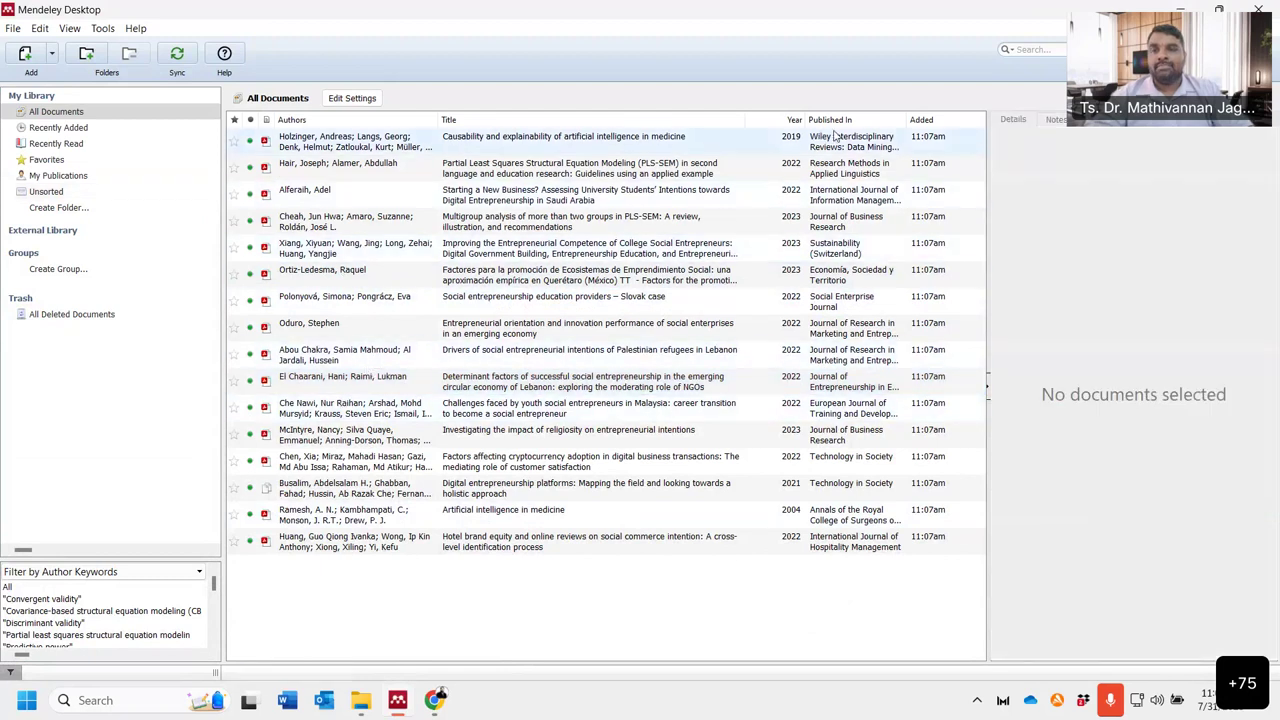
left_click(923, 121)
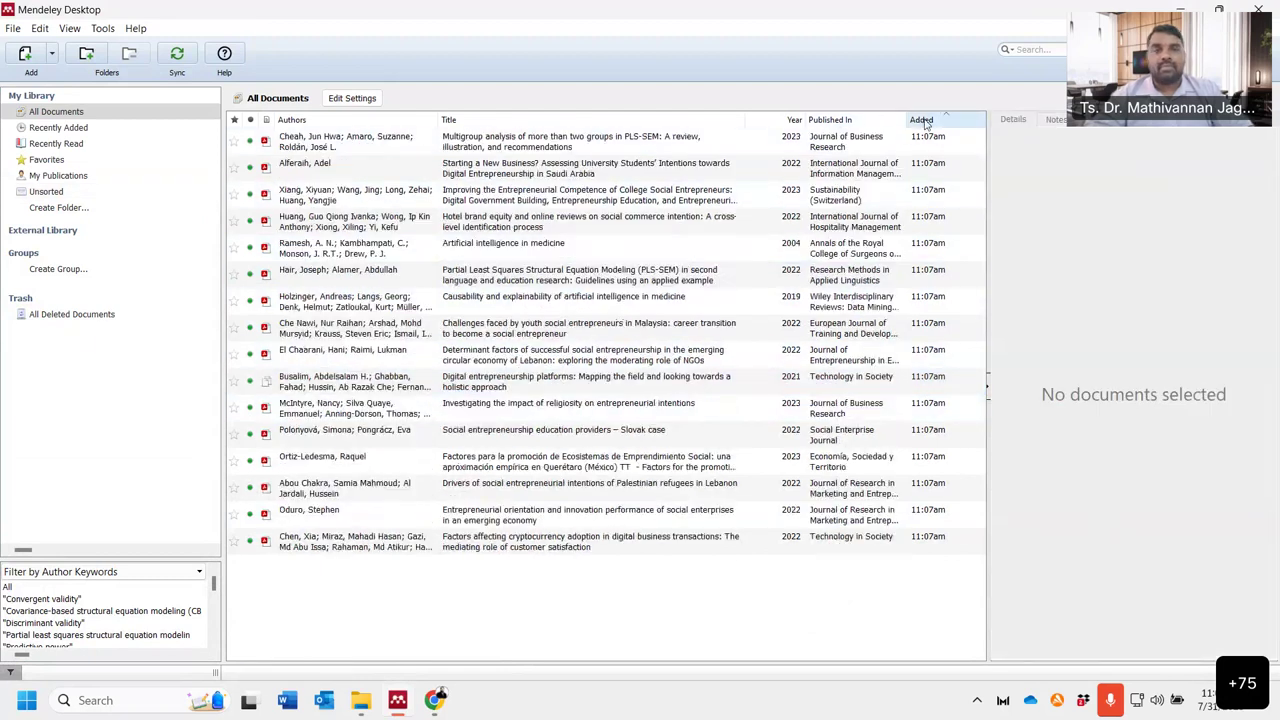
left_click(436, 705)
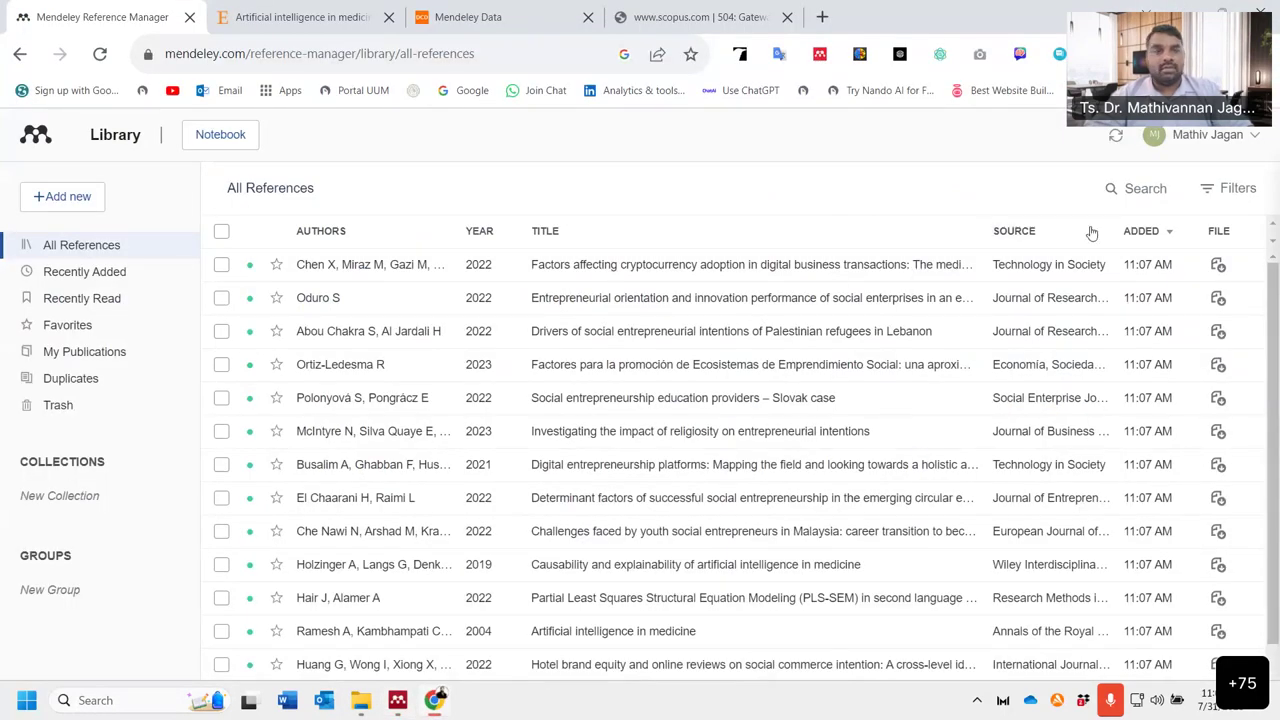
left_click(1150, 232)
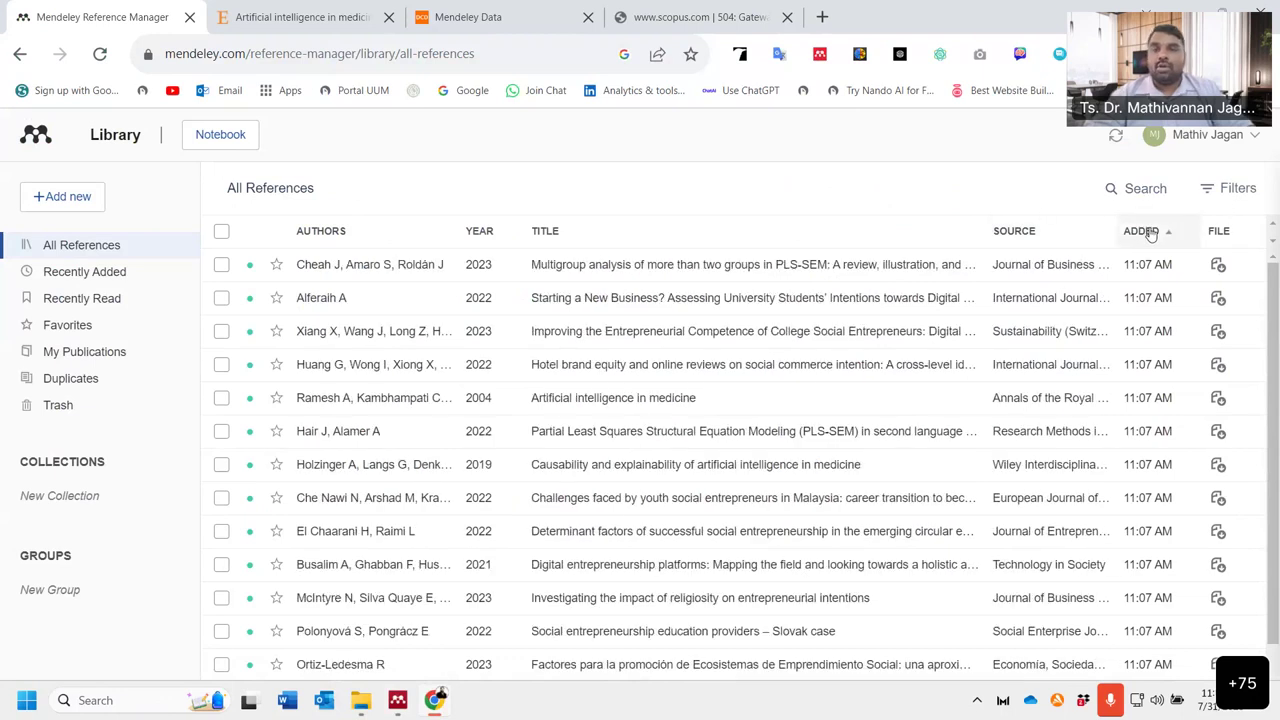
Open the 2023 PLS-SEM multigroup analysis paper's PDF in the web reader and in Mendeley Desktop.
left_click(615, 268)
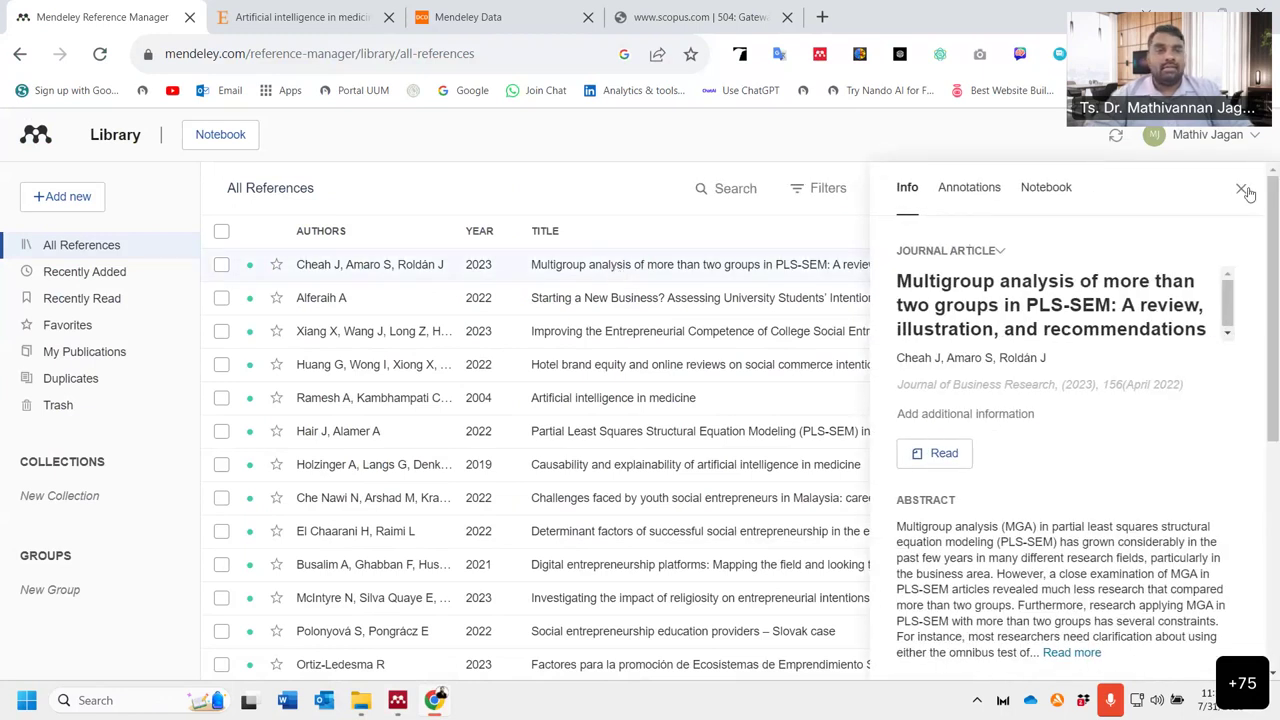
left_click(1241, 188)
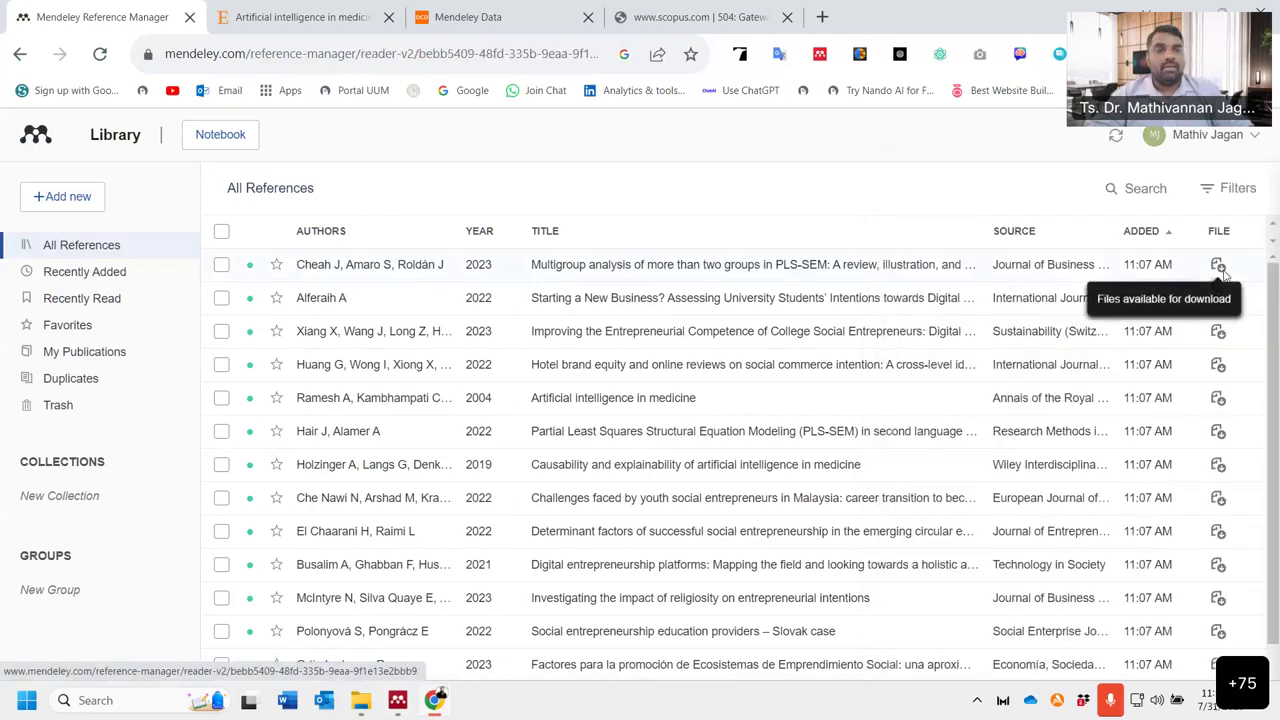
left_click(1226, 276)
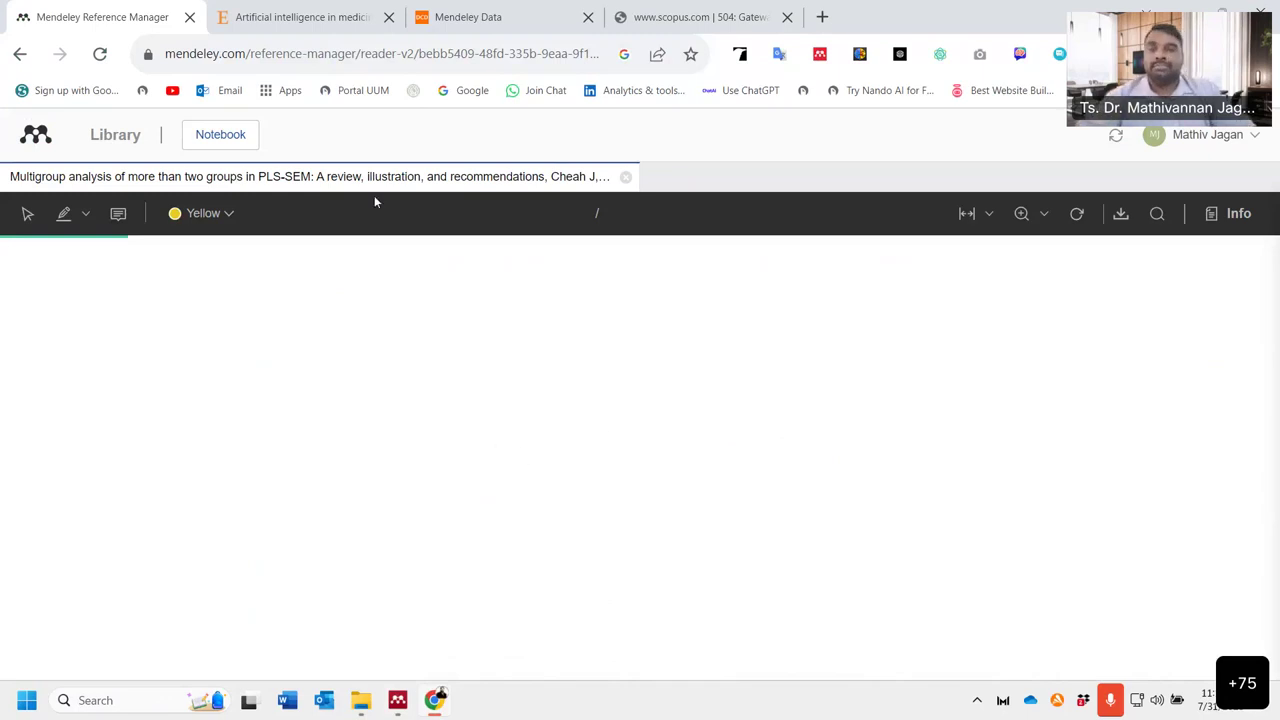
scroll(603, 460, "down", 3)
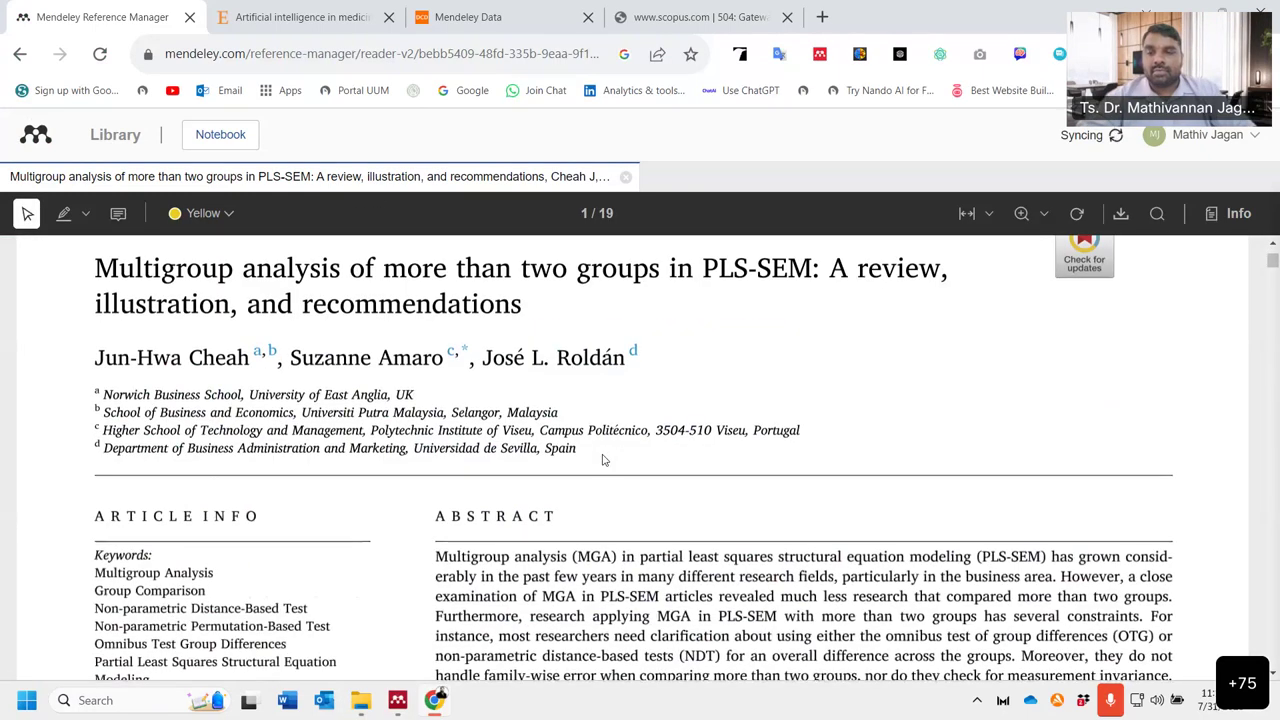
left_click(405, 694)
double_click(349, 138)
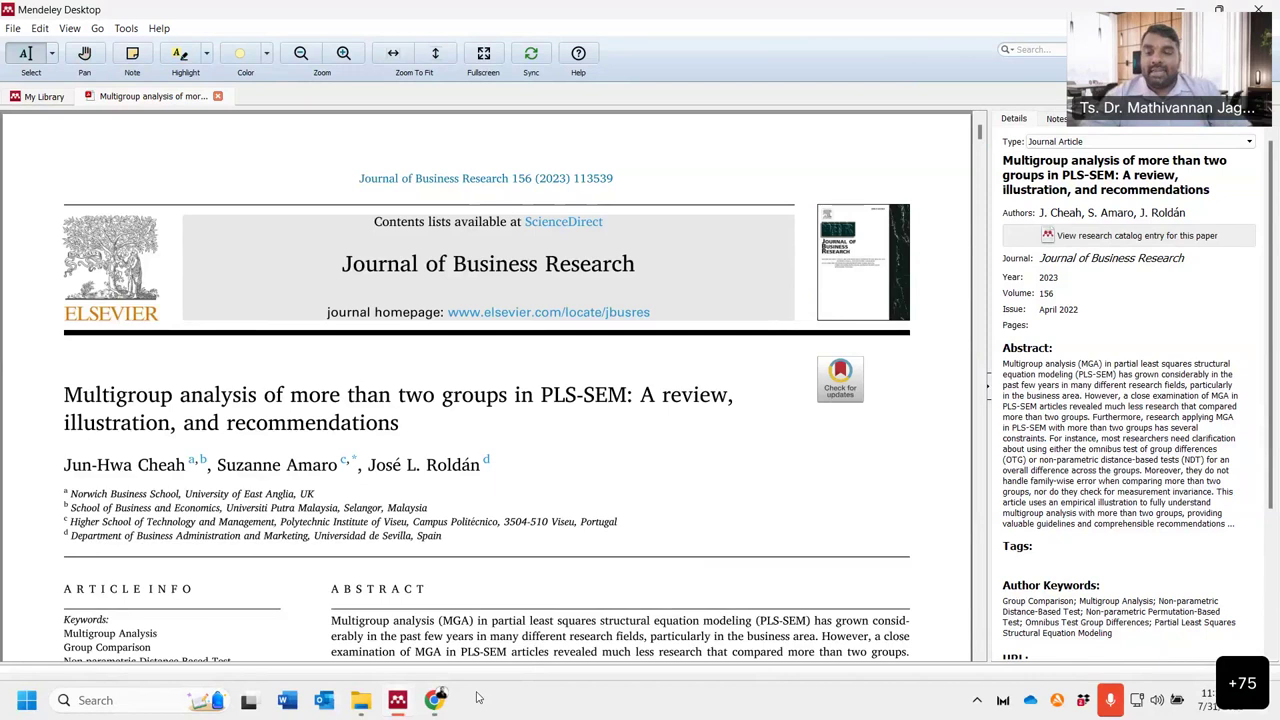
Return the web view to All References and close the desktop PDF tab, back to All Documents.
left_click(434, 700)
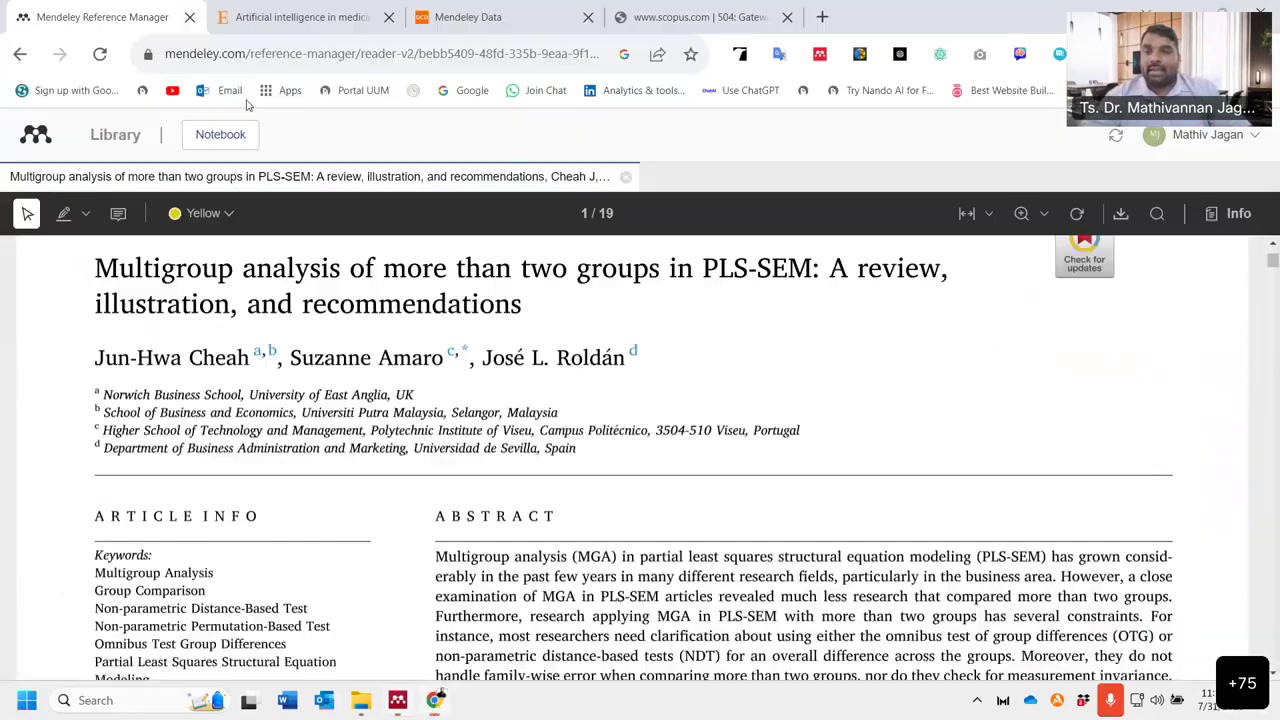
left_click(21, 56)
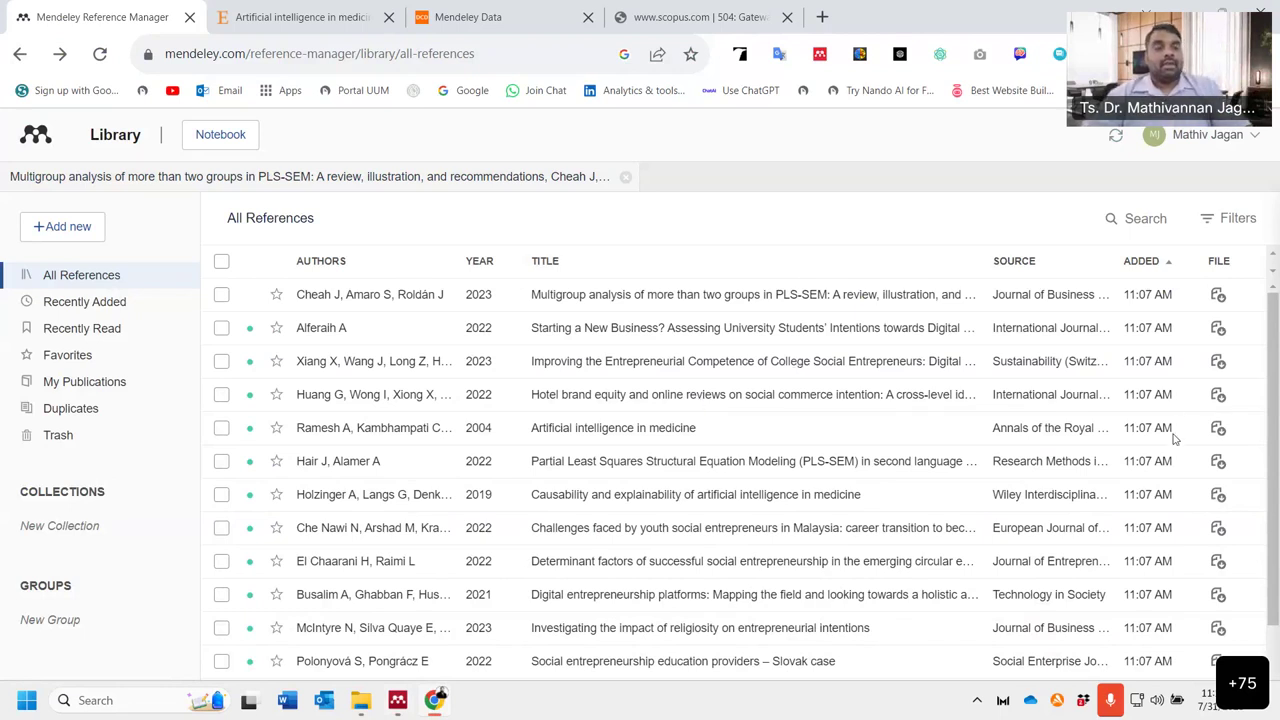
left_click(395, 702)
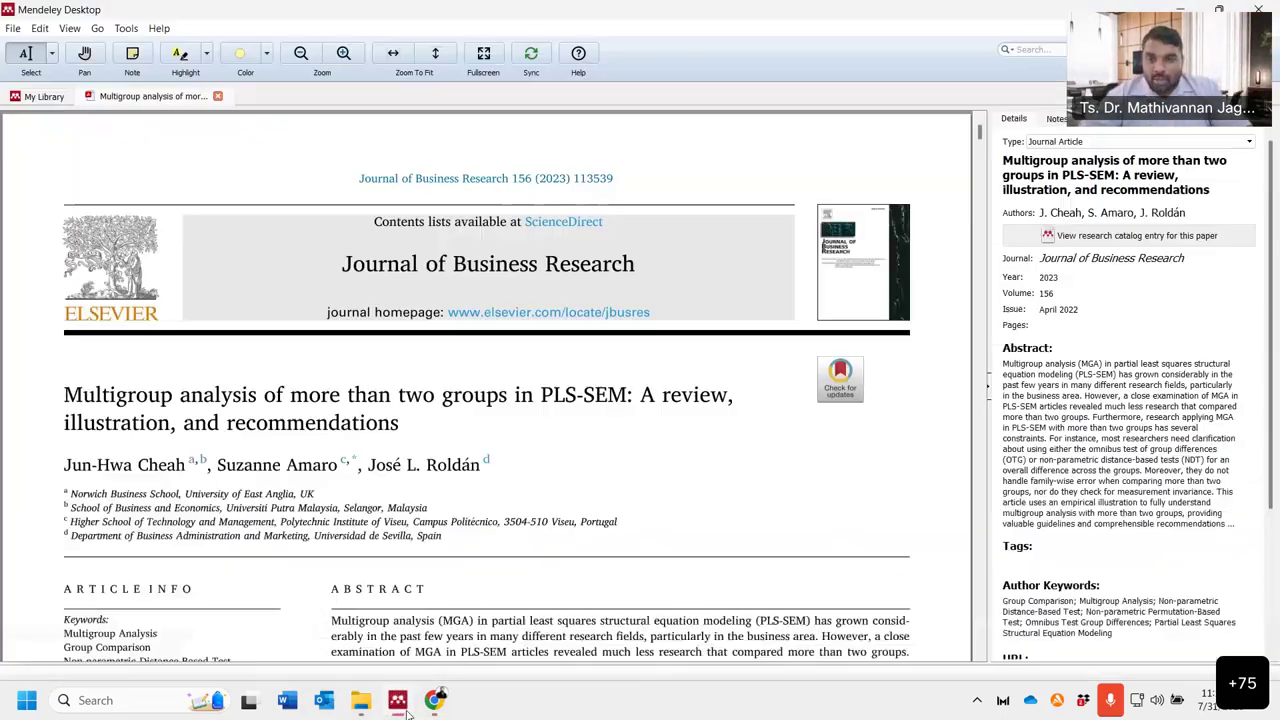
left_click(217, 96)
left_click(52, 55)
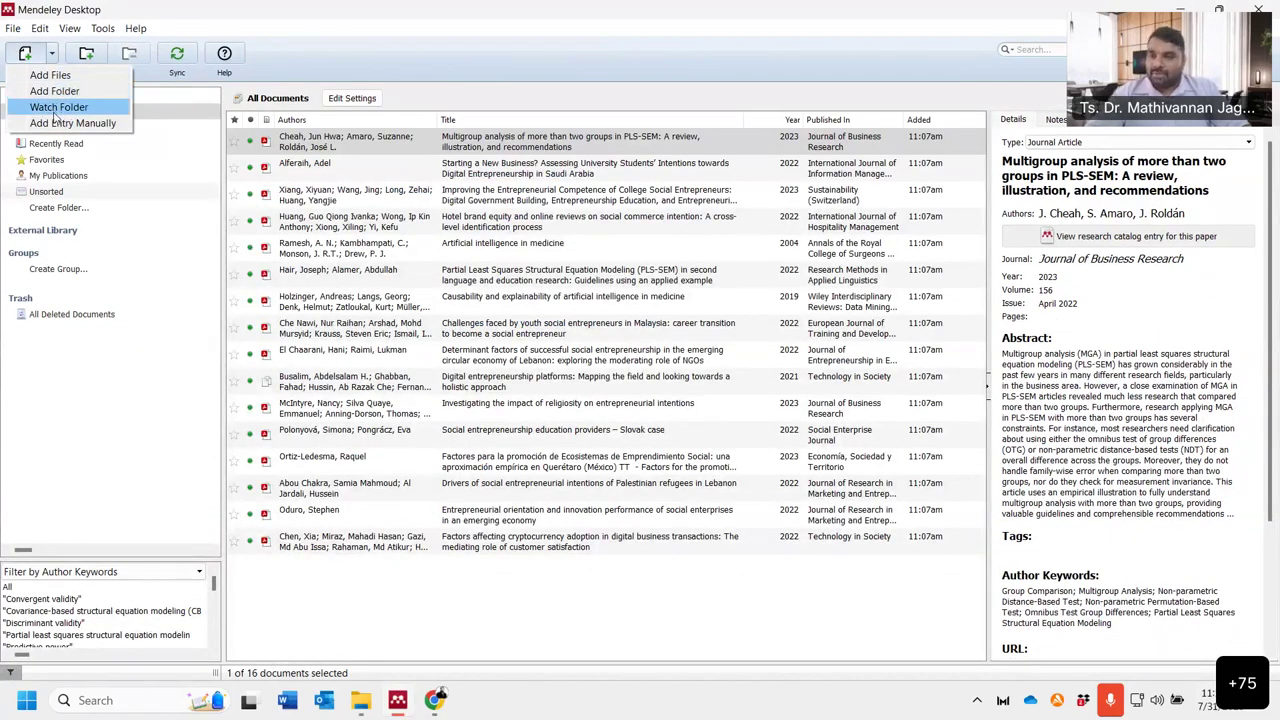
left_click(103, 473)
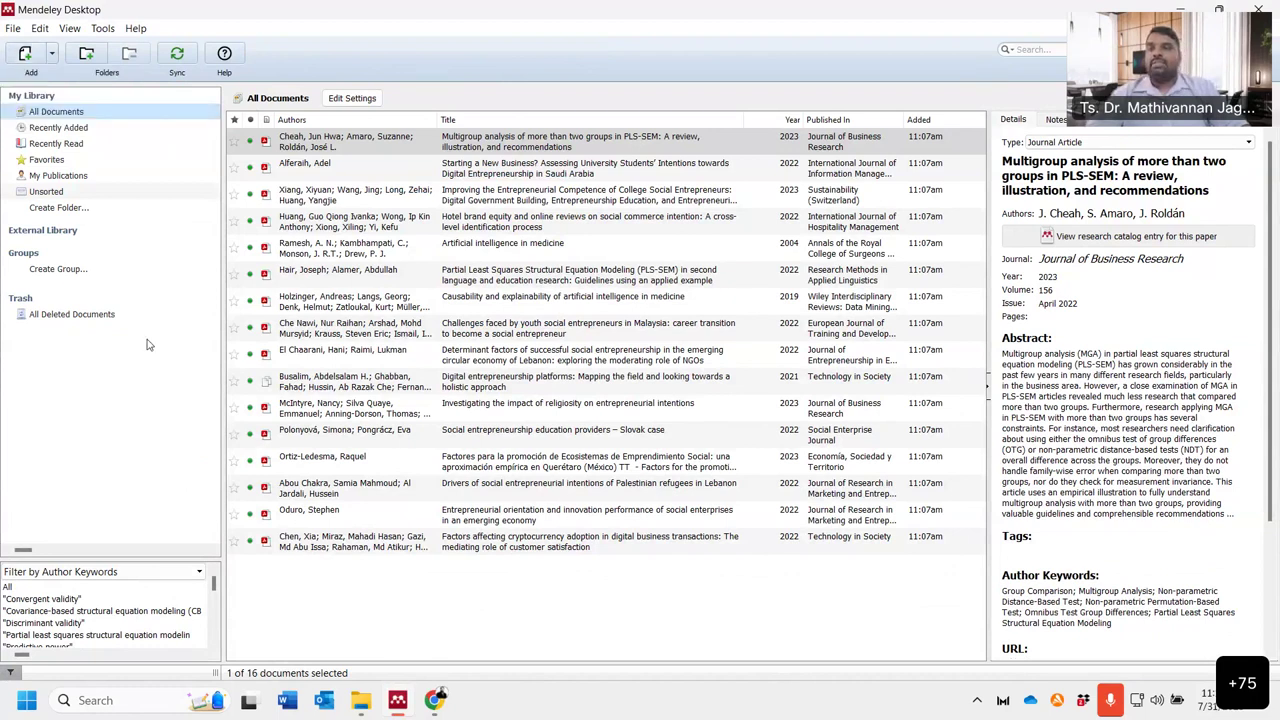
Add top-level library folders named Bibliometric, SLR and Meta Analysis in Mendeley Desktop.
left_click(60, 208)
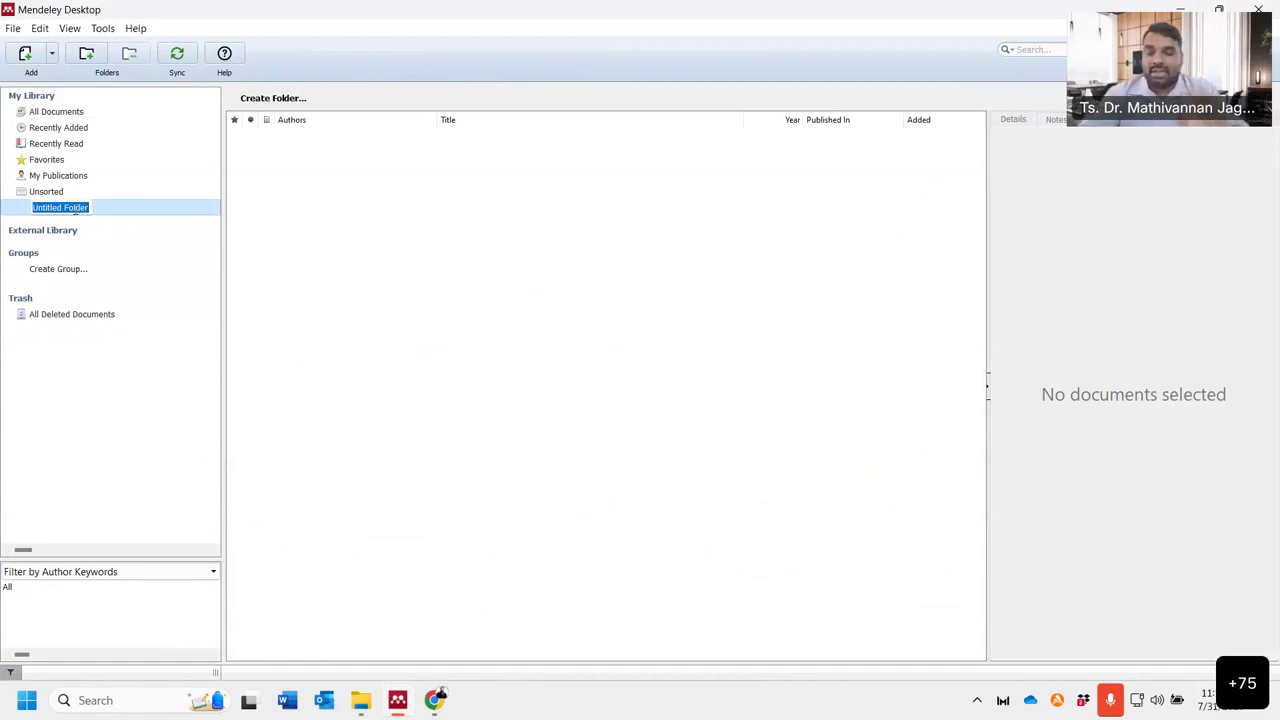
type("Thesis")
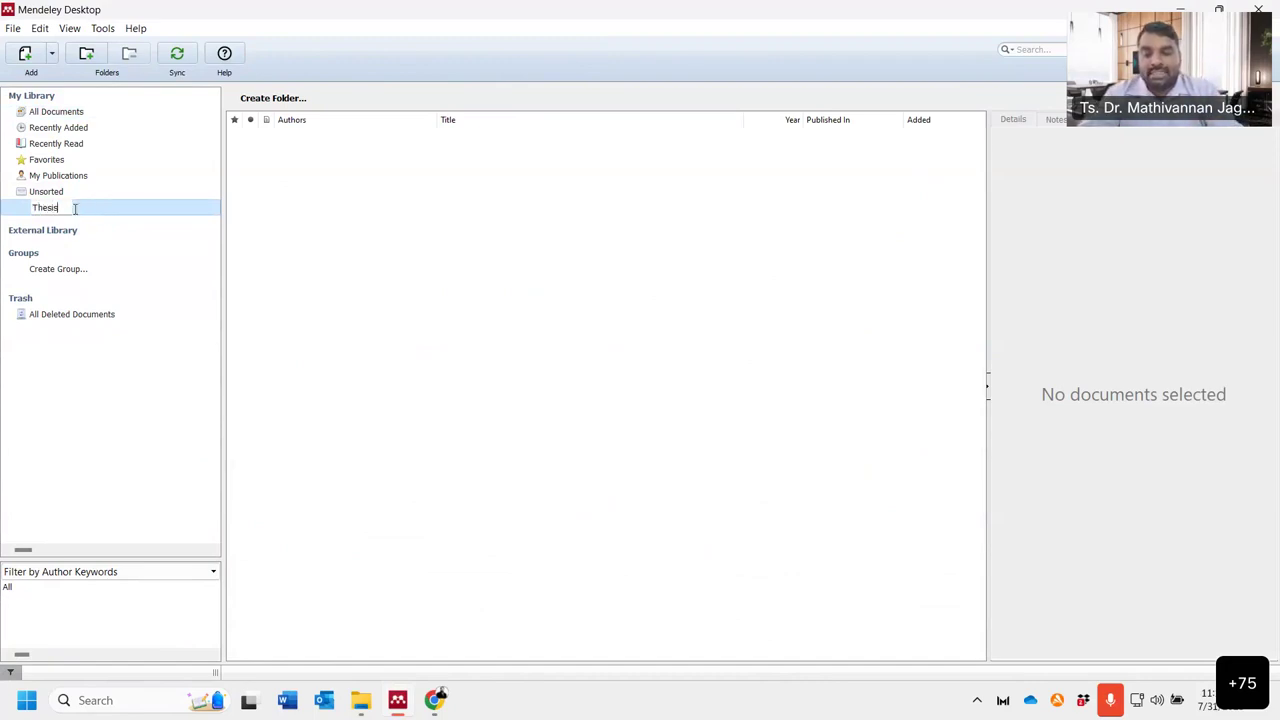
key("BackSpace")
key("BackSpace")
key("BackSpace")
key("BackSpace")
key("BackSpace")
key("BackSpace")
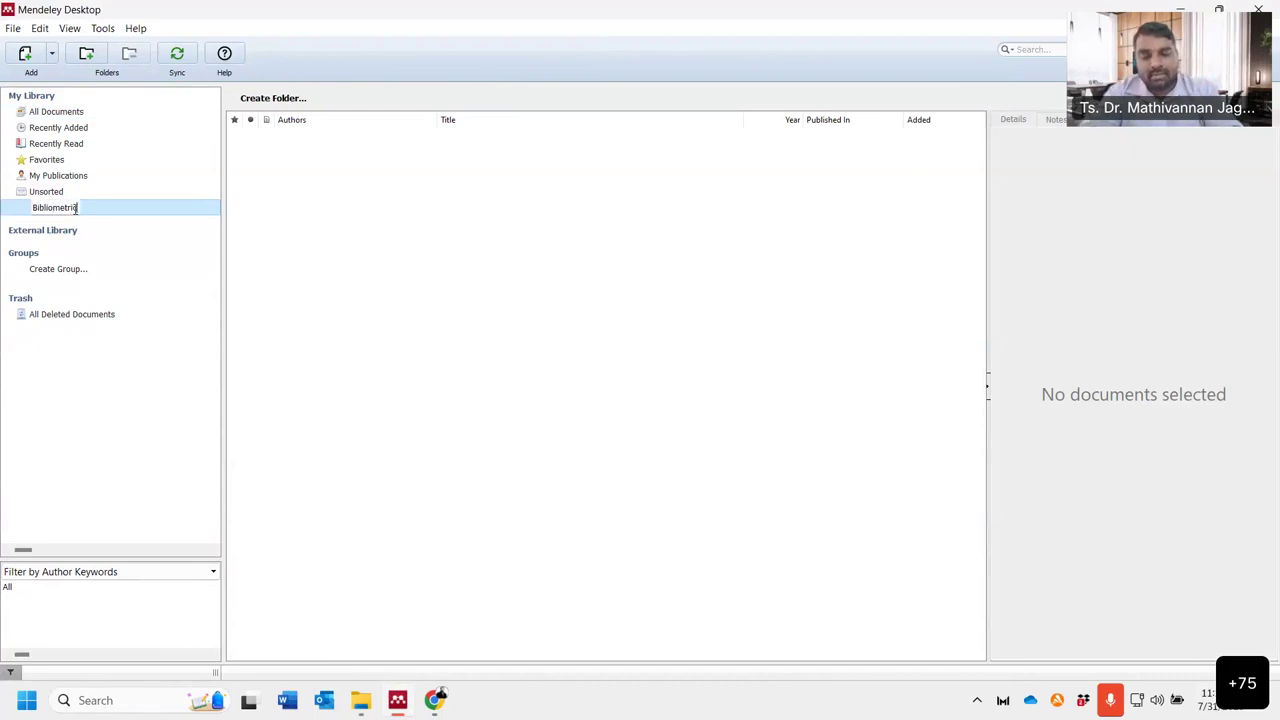
key("Return")
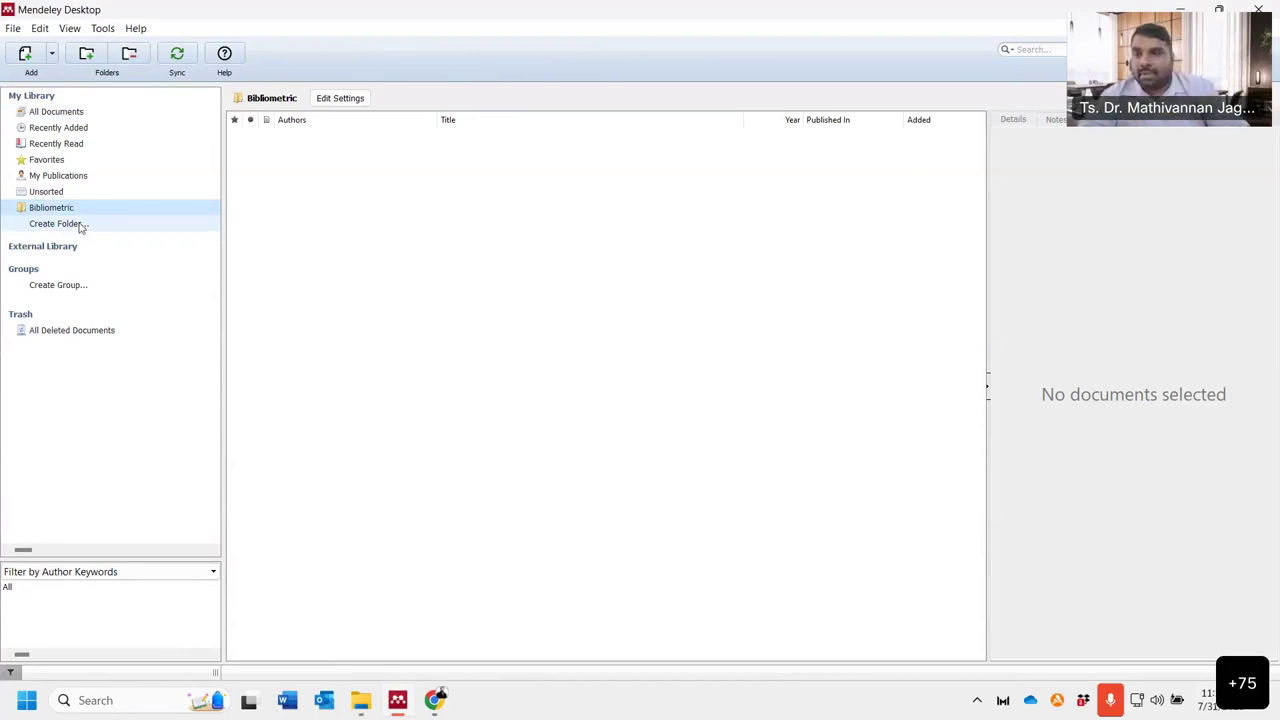
left_click(82, 225)
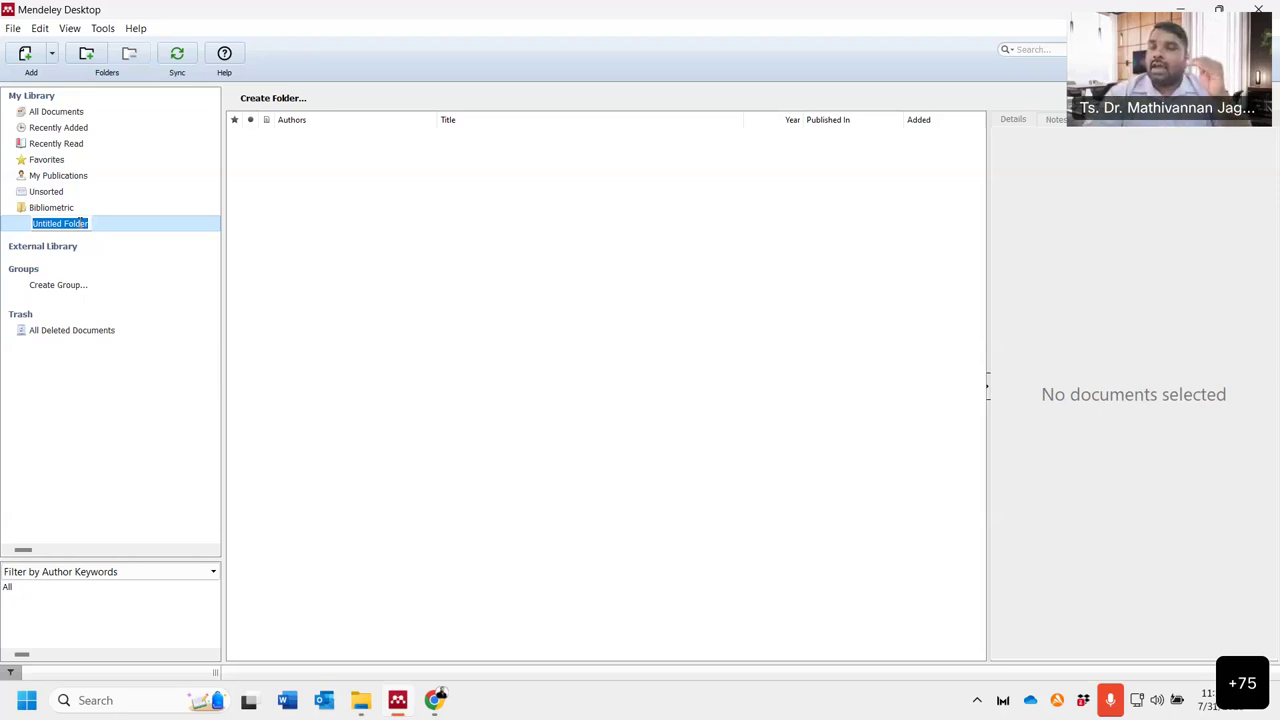
type("S")
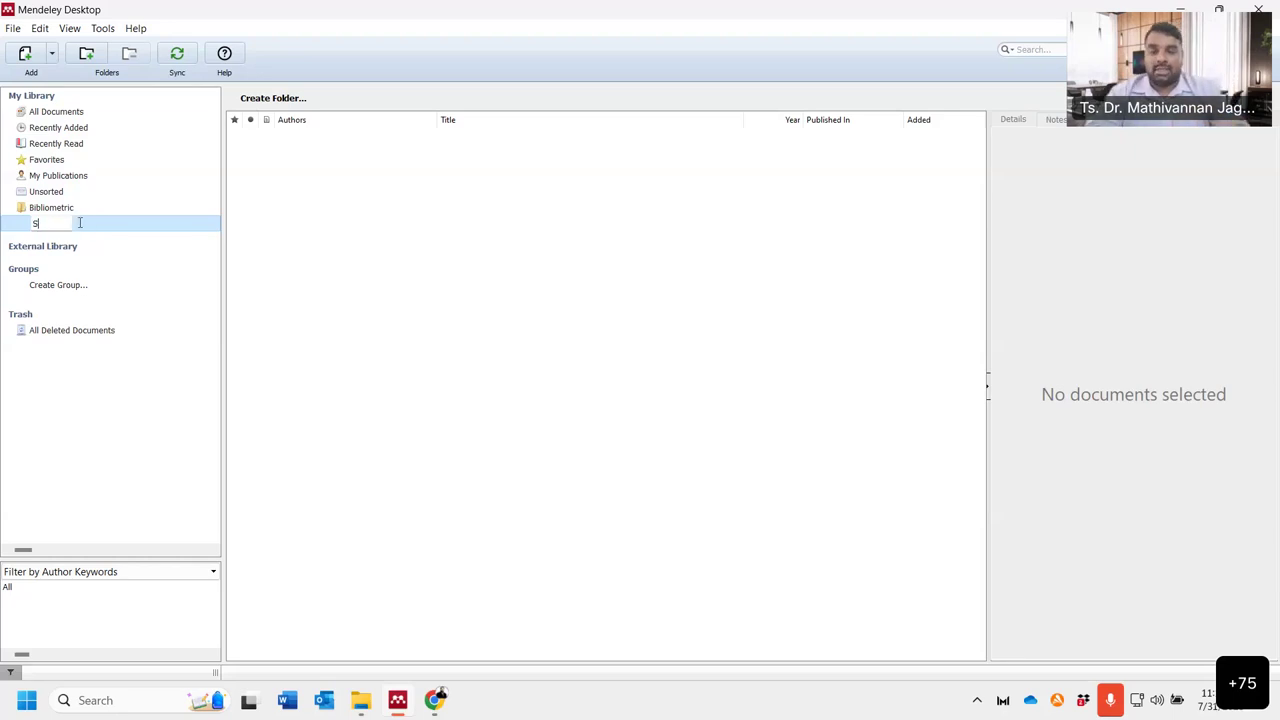
key("Return")
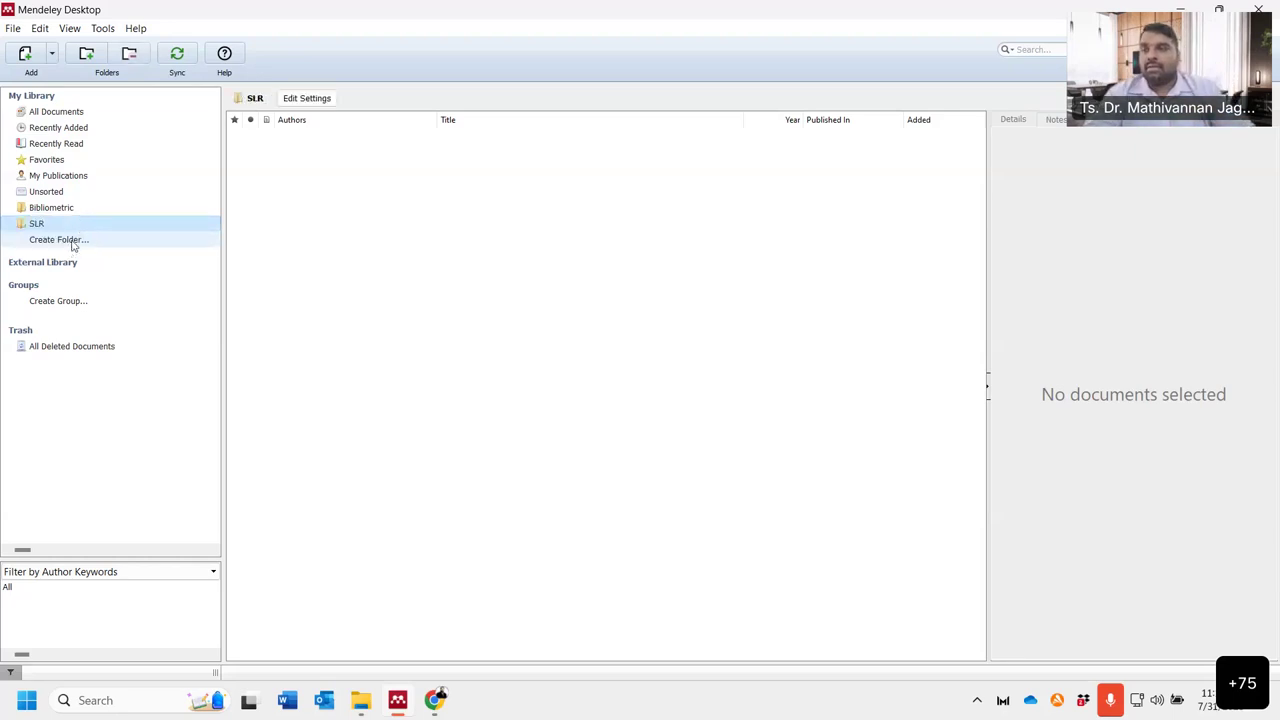
left_click(74, 240)
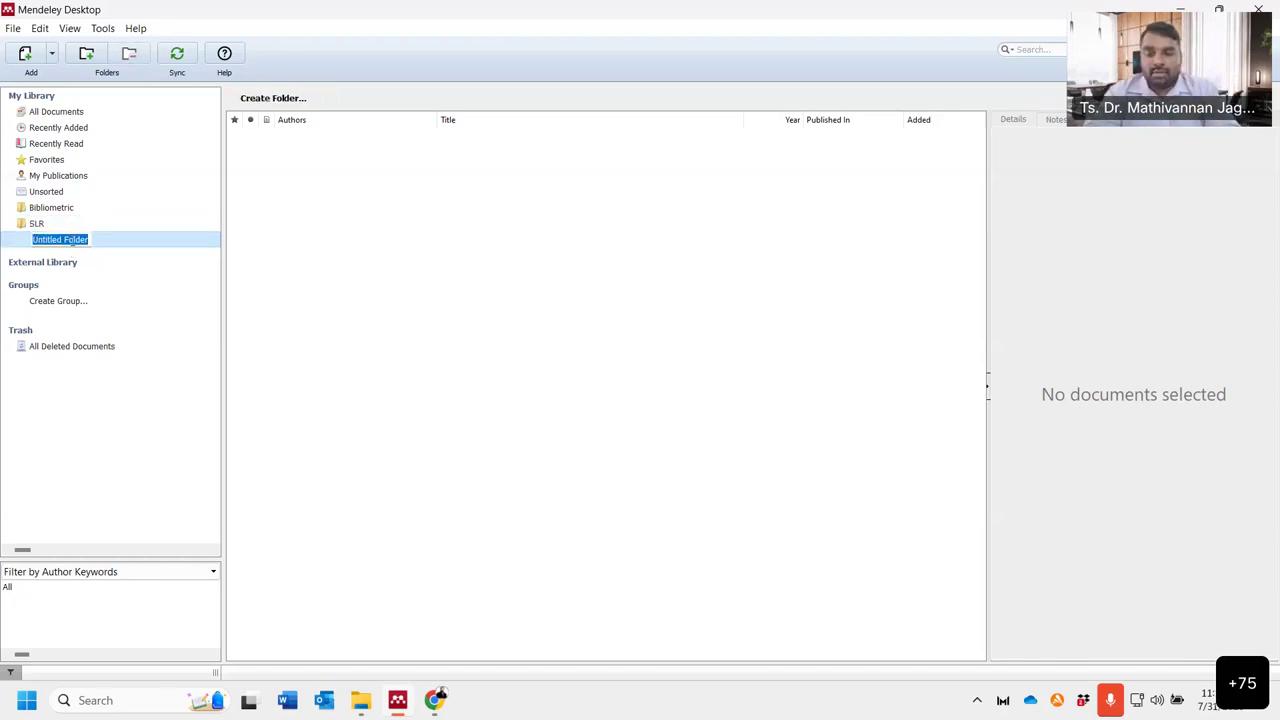
type("L")
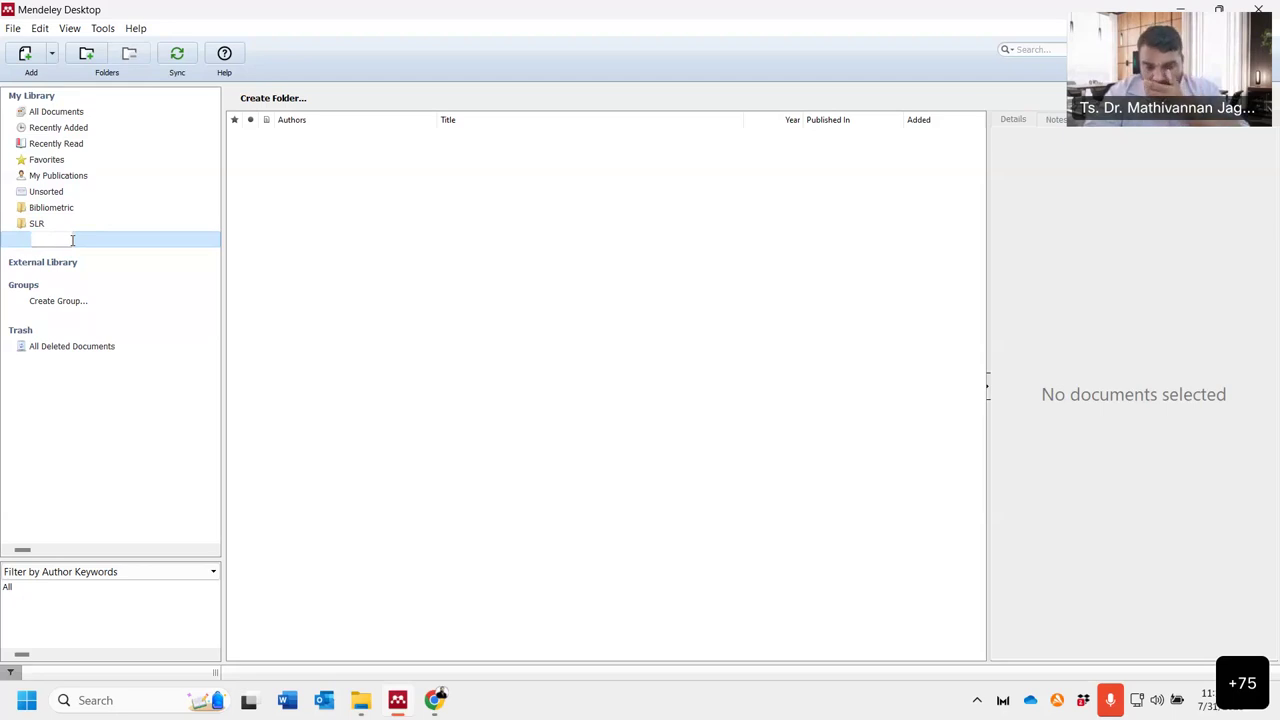
left_click(72, 240)
type("Meta Analysis")
key("Return")
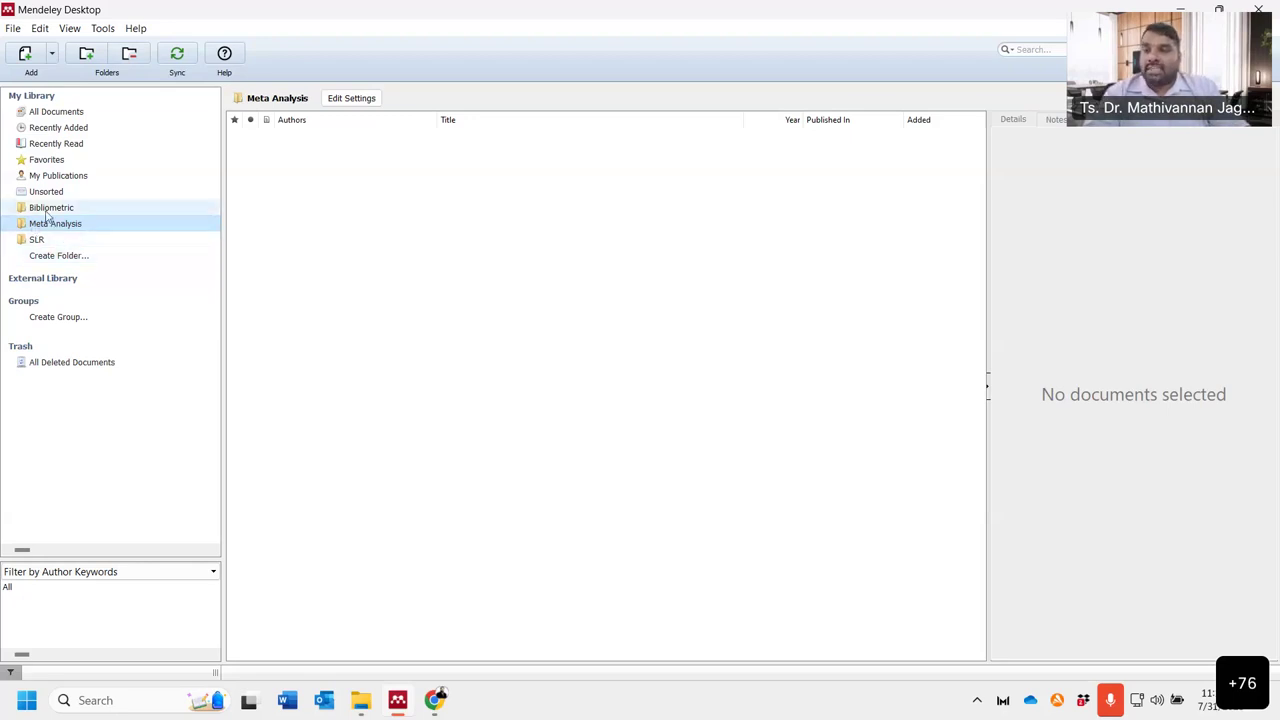
Create Malaysia and USA subfolders under Bibliometric, then return to All Documents.
left_click(65, 210)
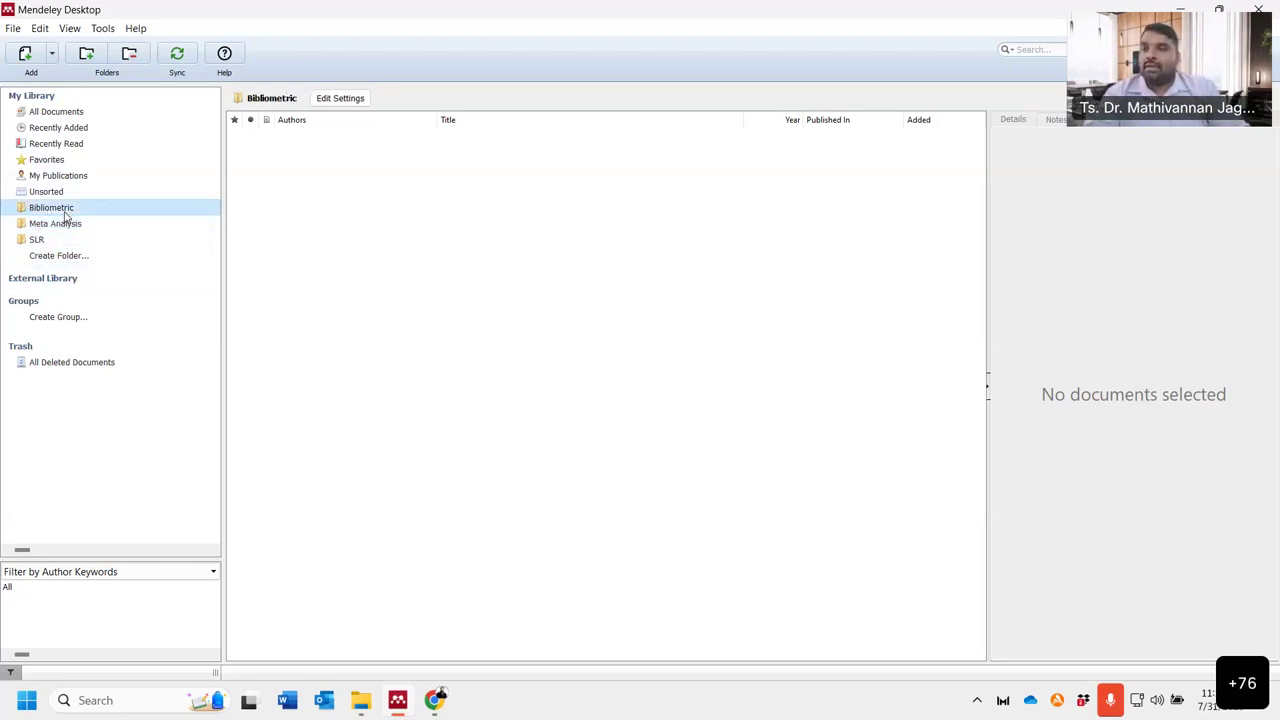
right_click(65, 214)
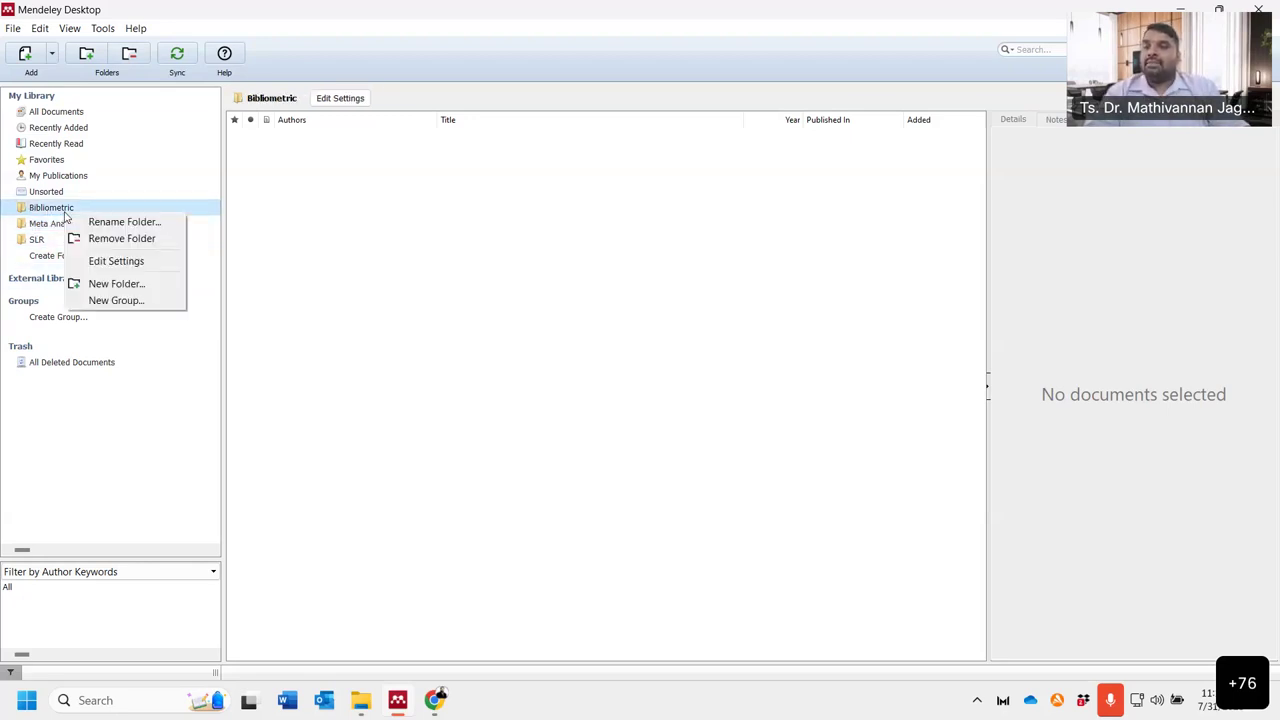
left_click(150, 287)
type("Malaysia")
key("Return")
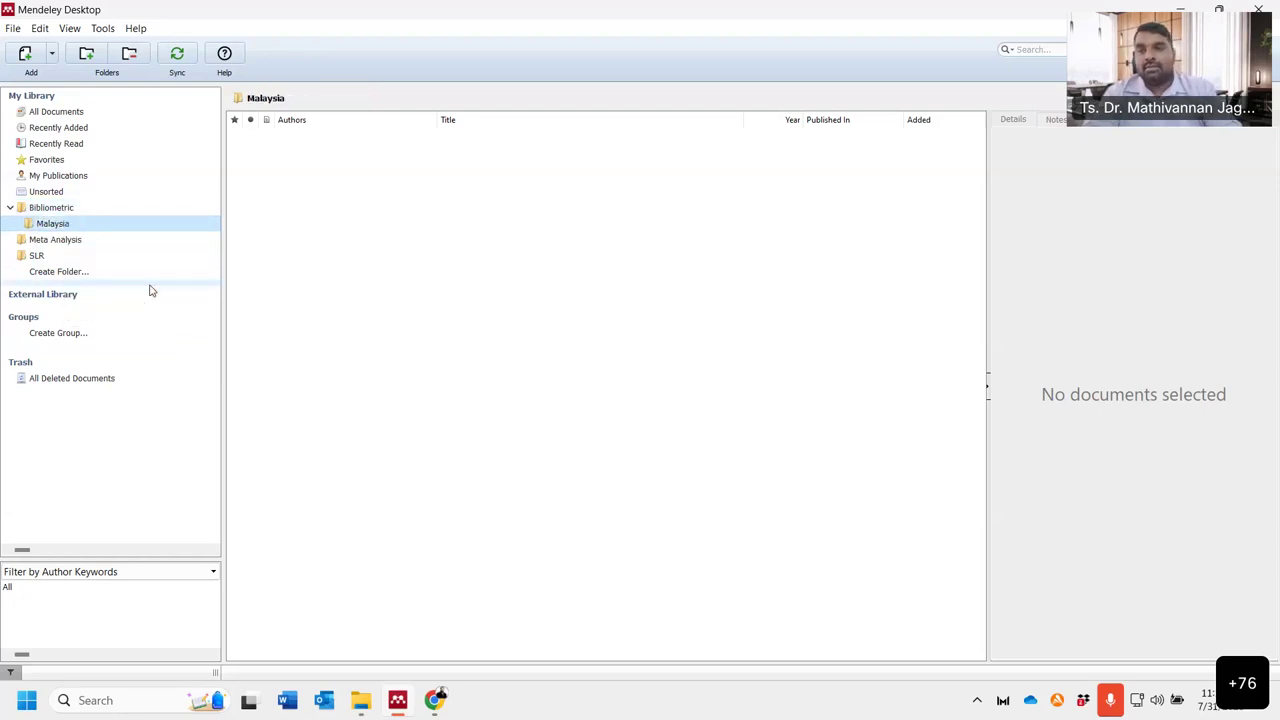
right_click(65, 207)
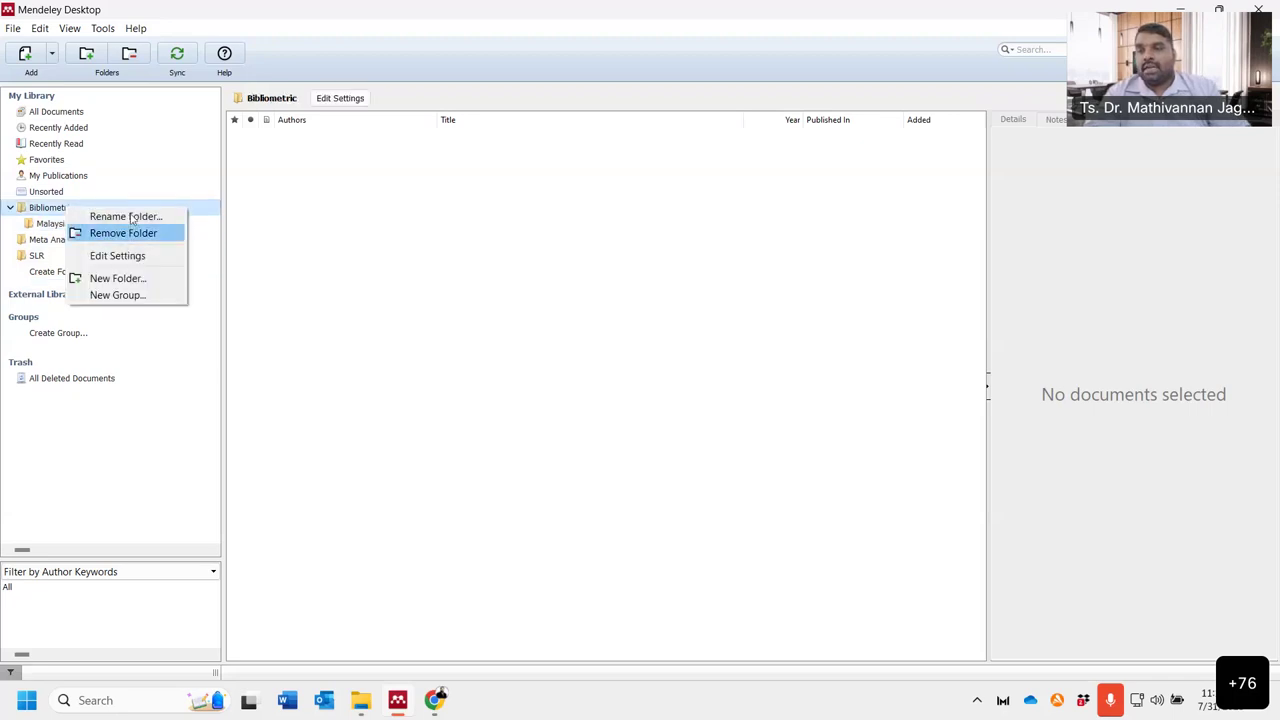
left_click(117, 278)
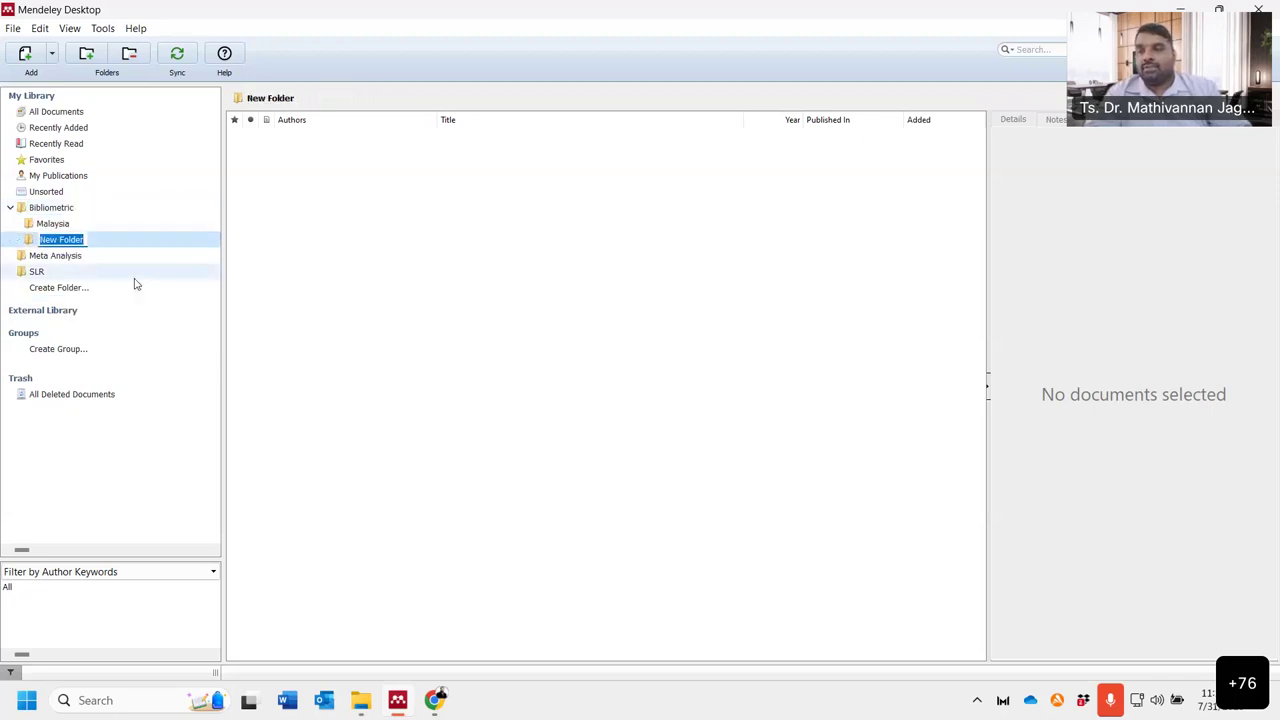
type("USa")
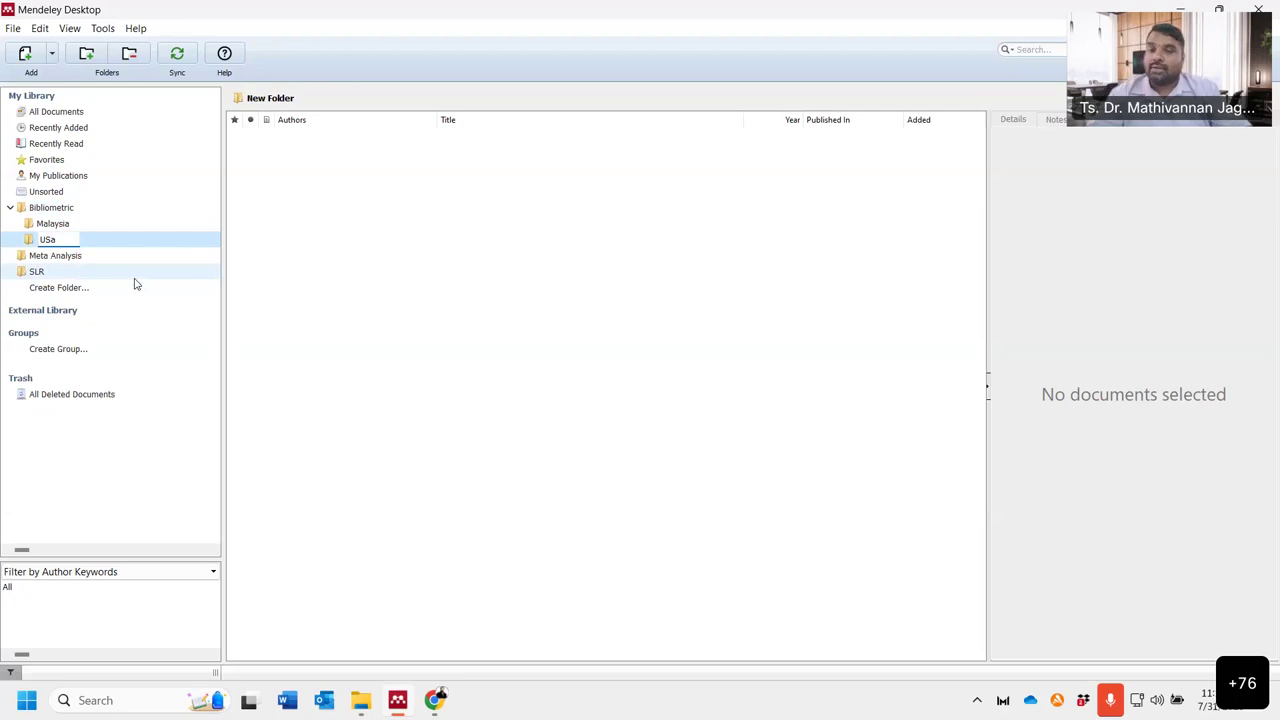
key("Return")
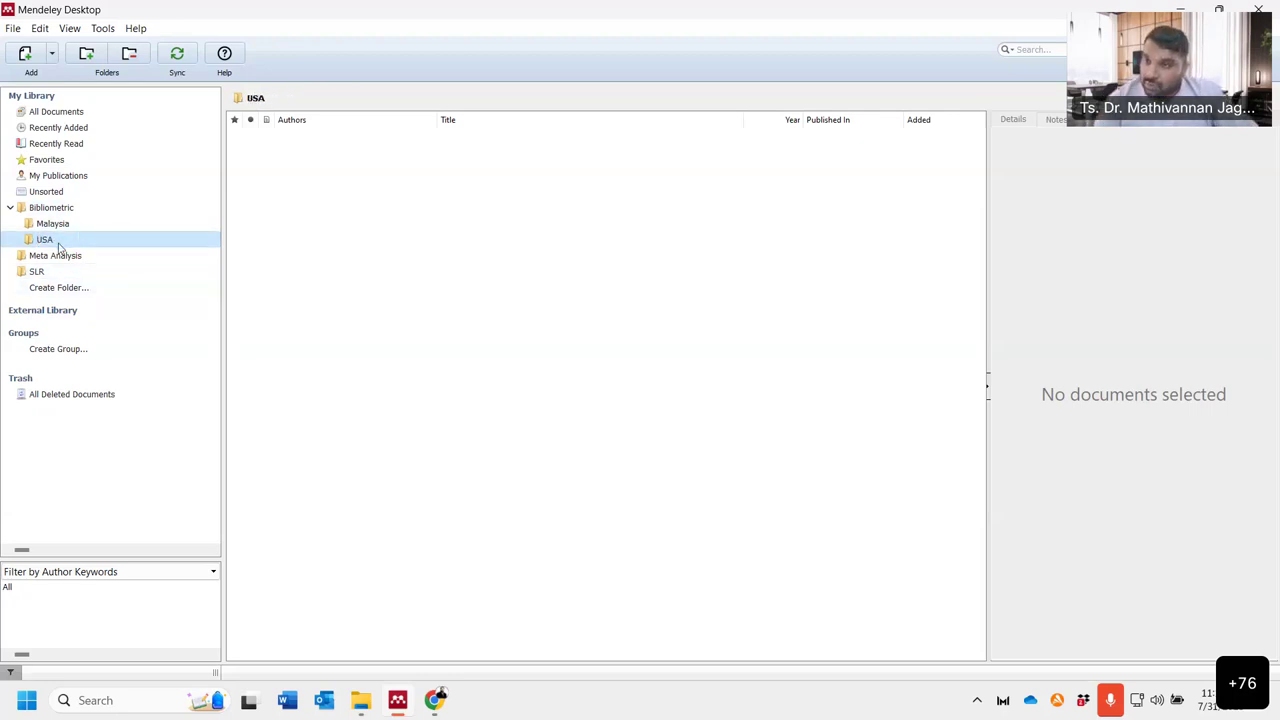
left_click(72, 116)
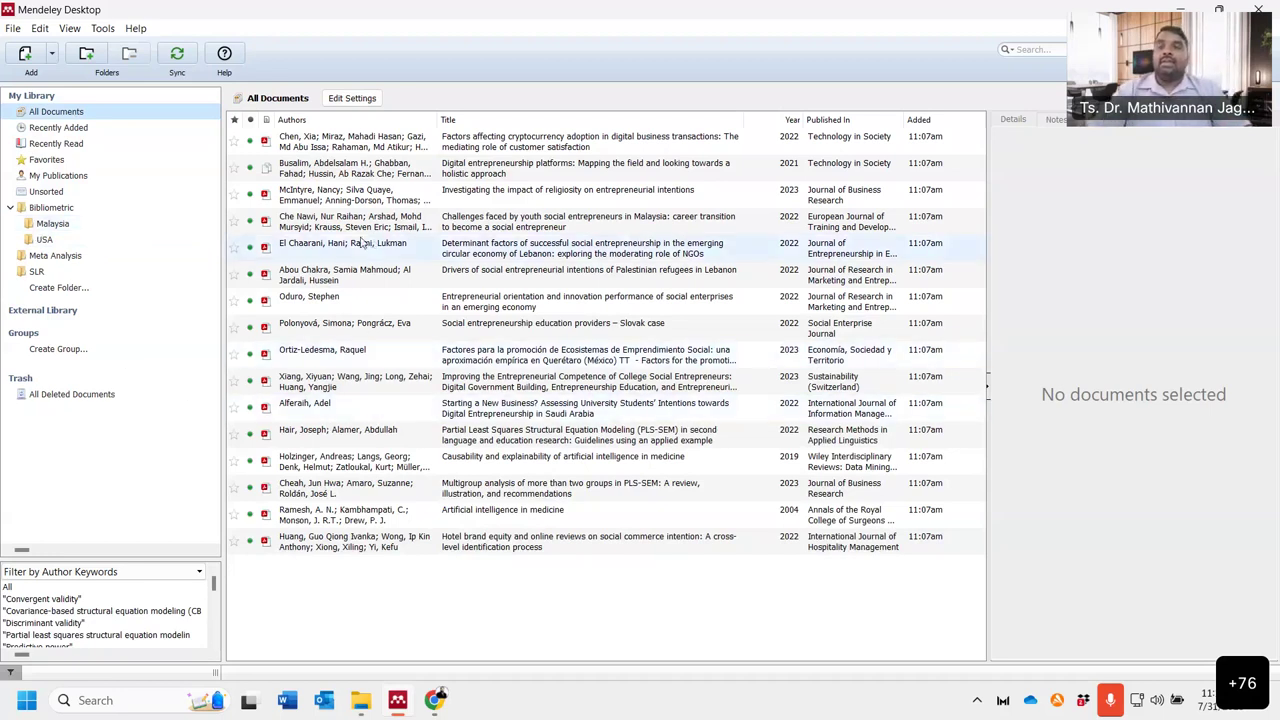
Drag the Chen and Busalim papers into Meta Analysis, then check Meta Analysis and Bibliometric.
left_click(338, 172)
left_click(345, 145, "shift")
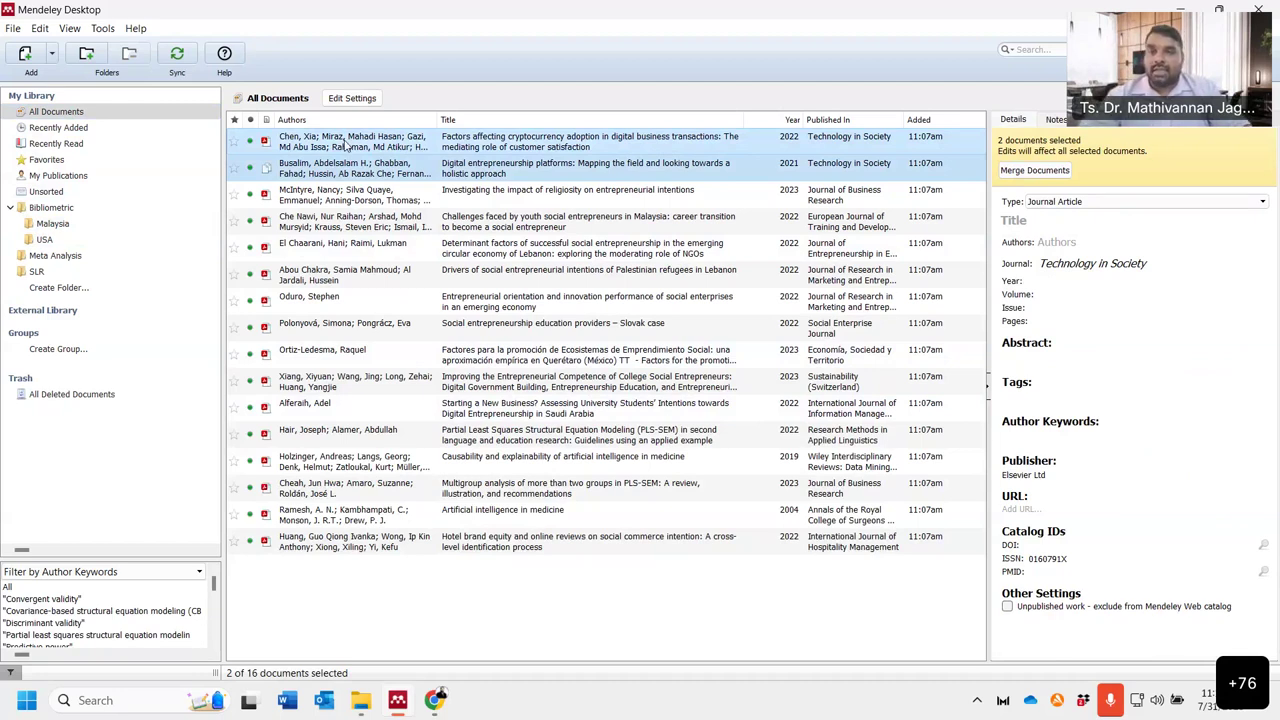
left_click_drag(345, 145, 66, 261)
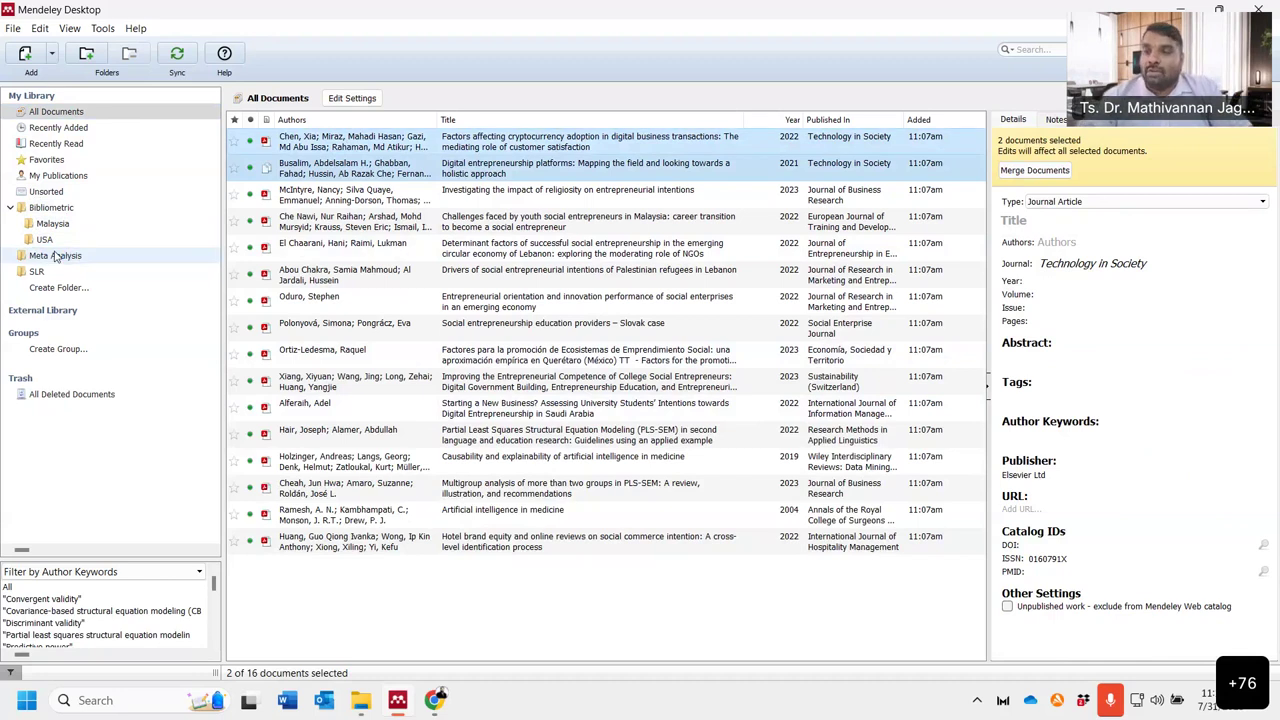
left_click(56, 256)
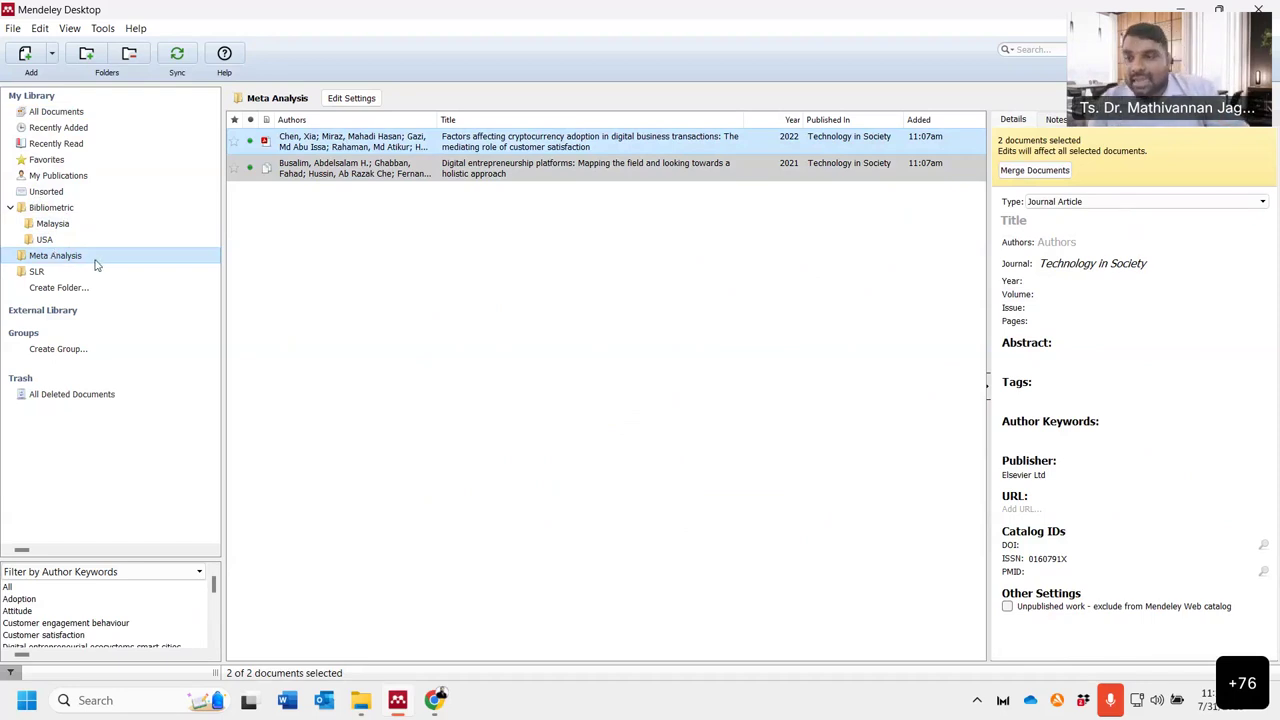
left_click(44, 209)
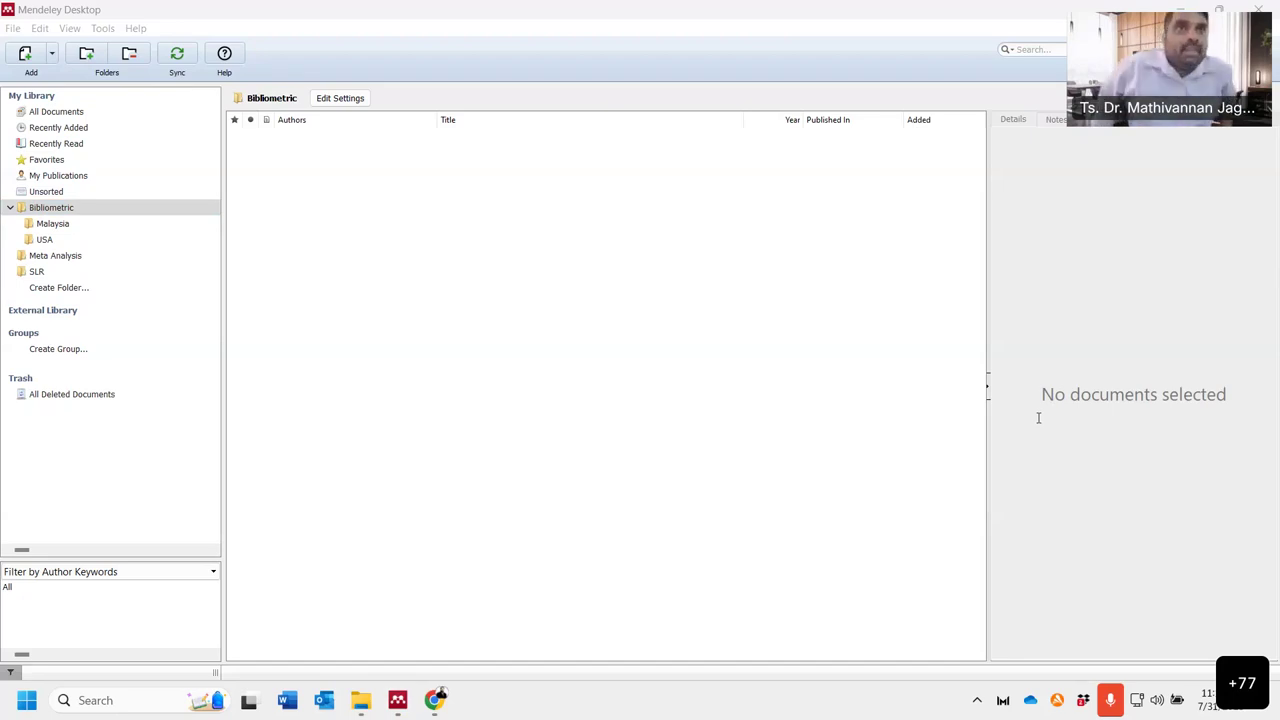
left_click(362, 702)
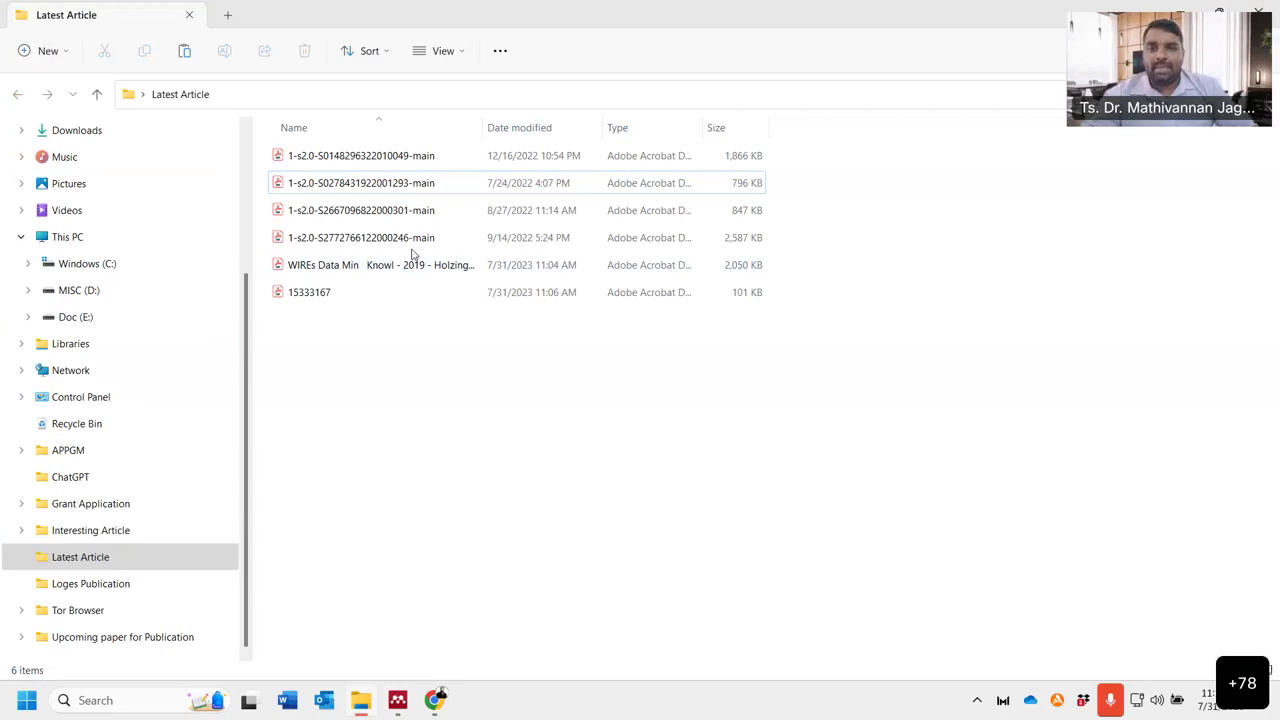
left_click(600, 211)
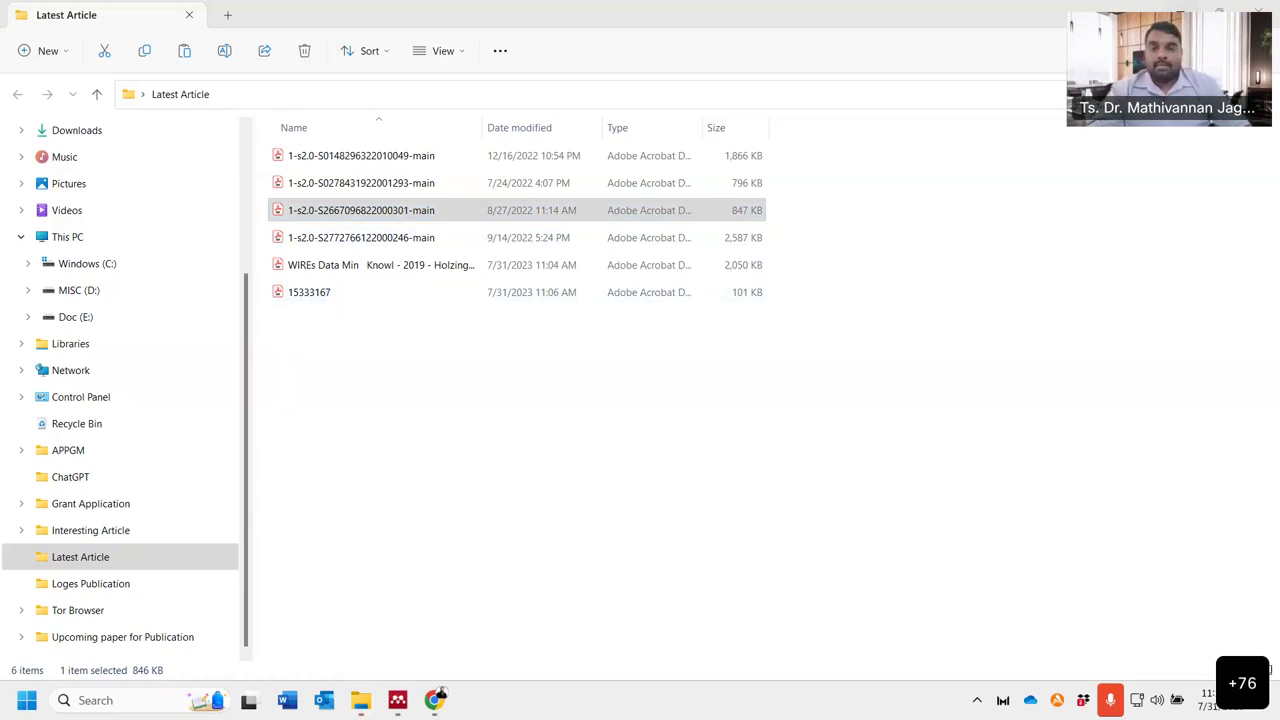
key("alt+Tab")
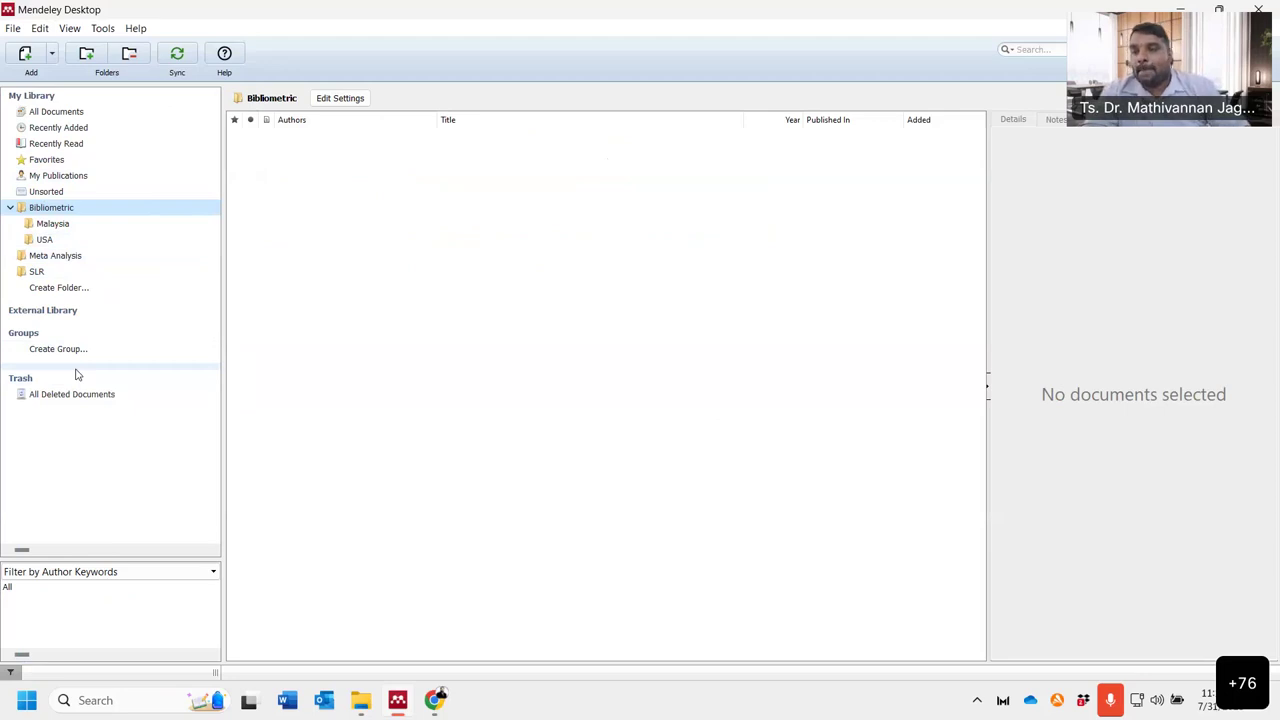
Show All Documents, select the digital entrepreneurship platforms paper, and snap the window to a screen quarter.
left_click(58, 112)
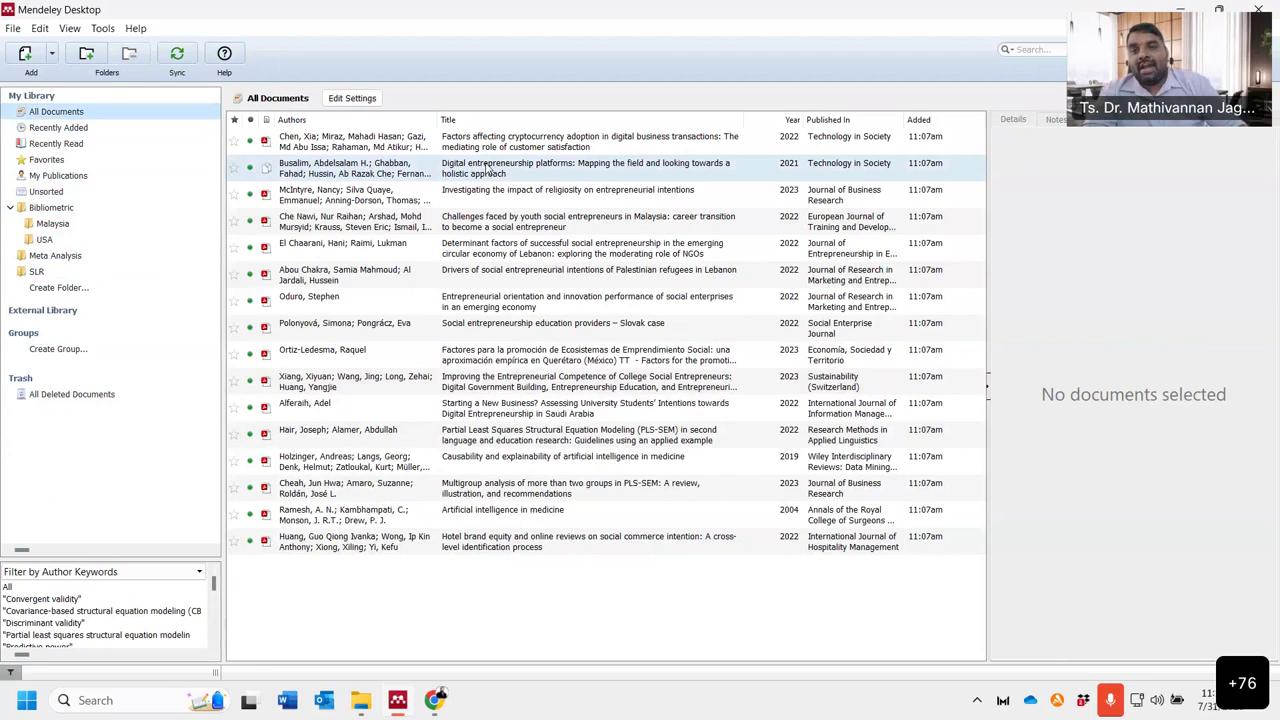
left_click(490, 170)
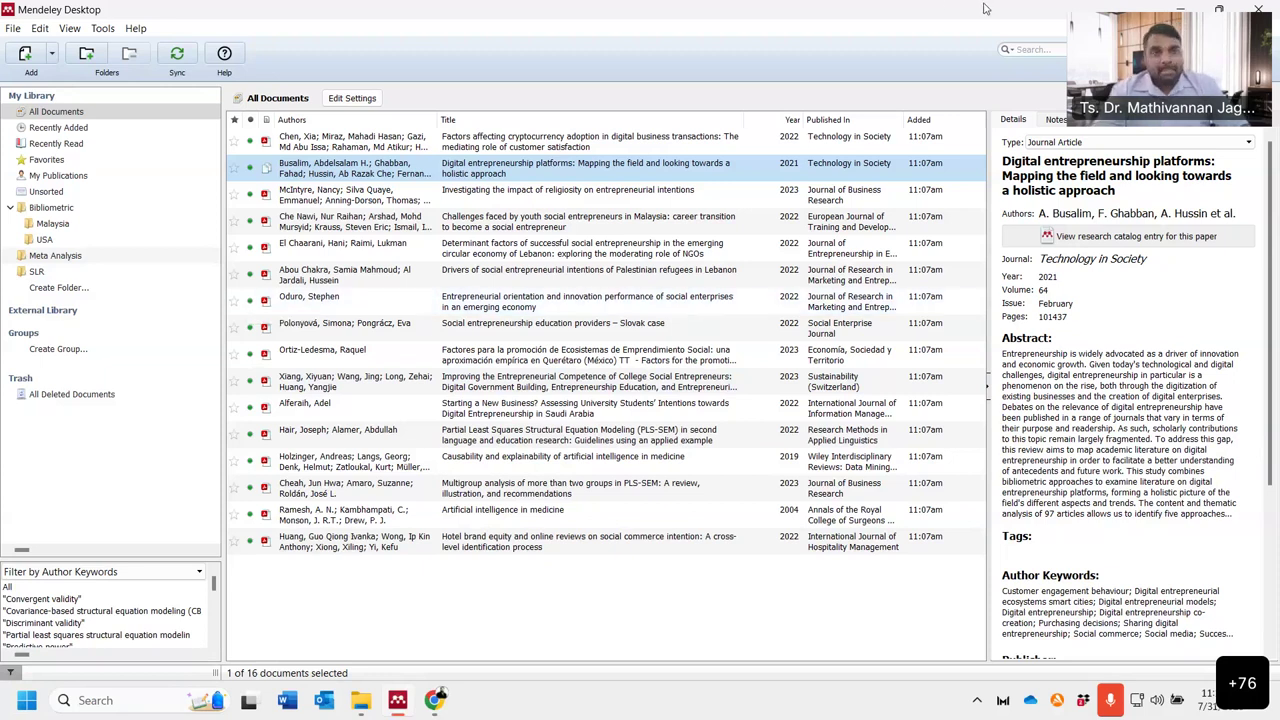
left_click_drag(984, 8, 1077, 32)
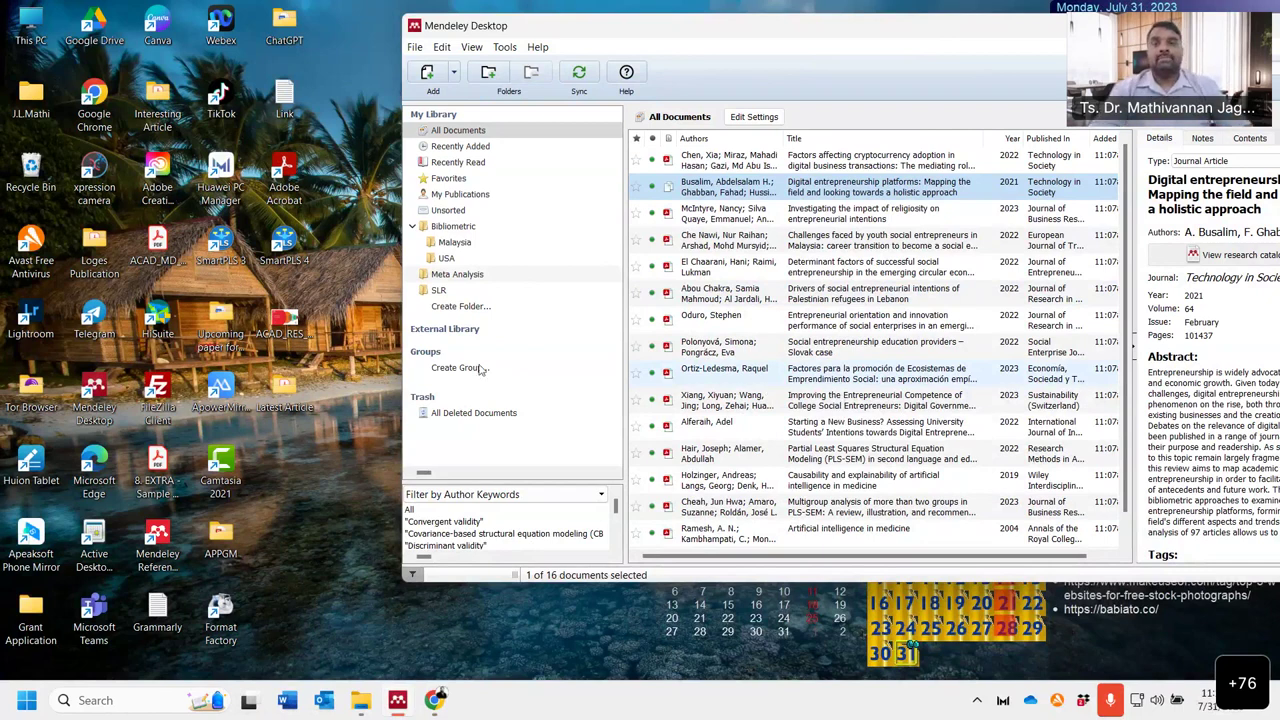
Drag the desktop's Interesting Article folder into the library, maximise the window and inspect new entries.
left_click(163, 117)
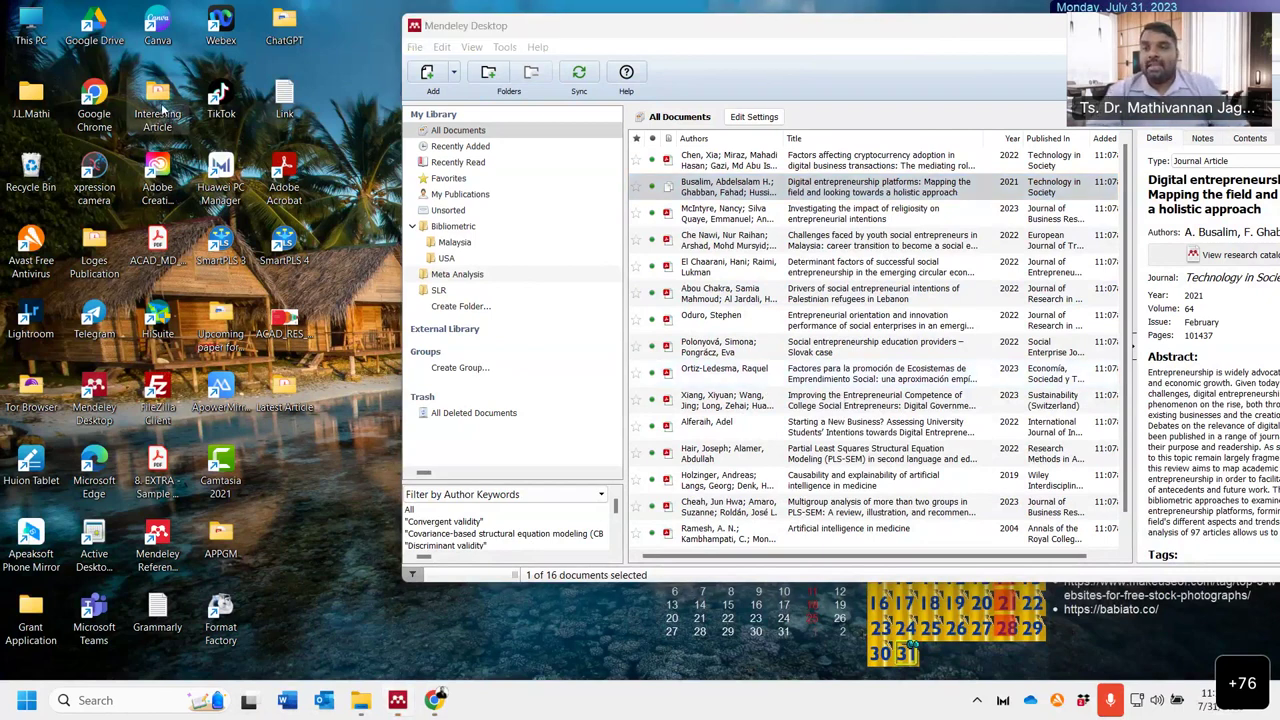
left_click_drag(163, 117, 838, 293)
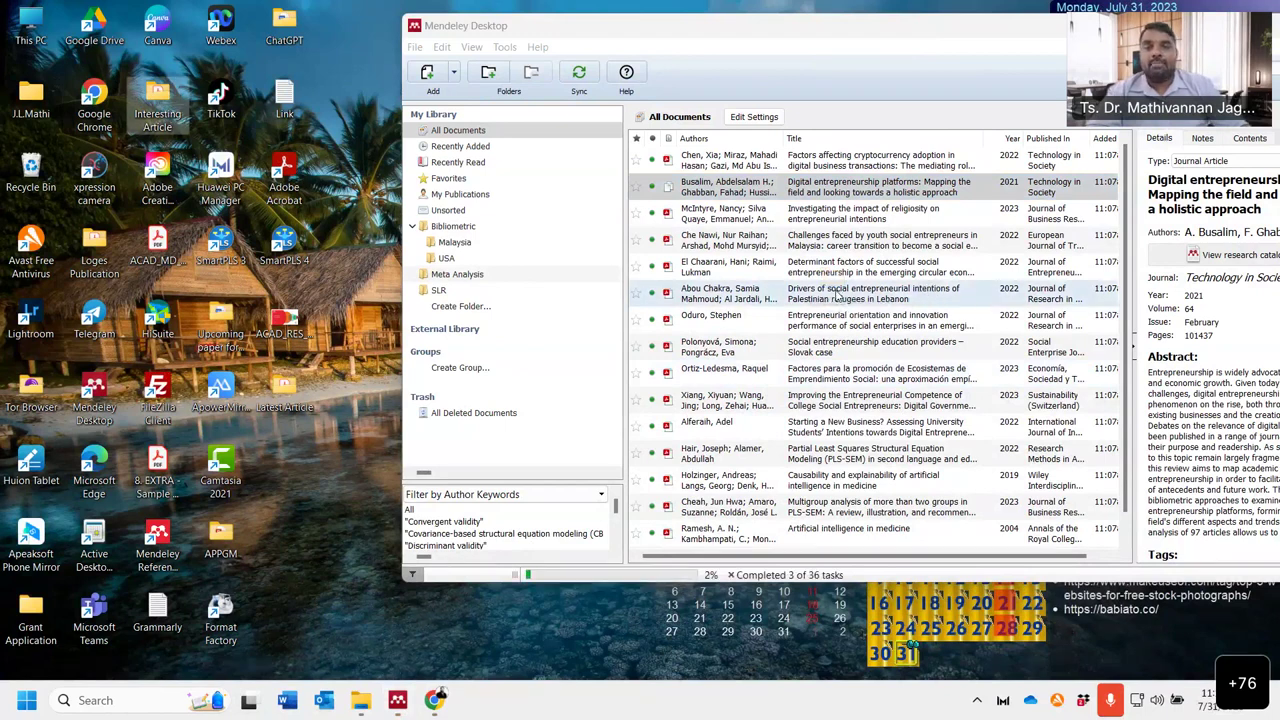
left_click(1232, 22)
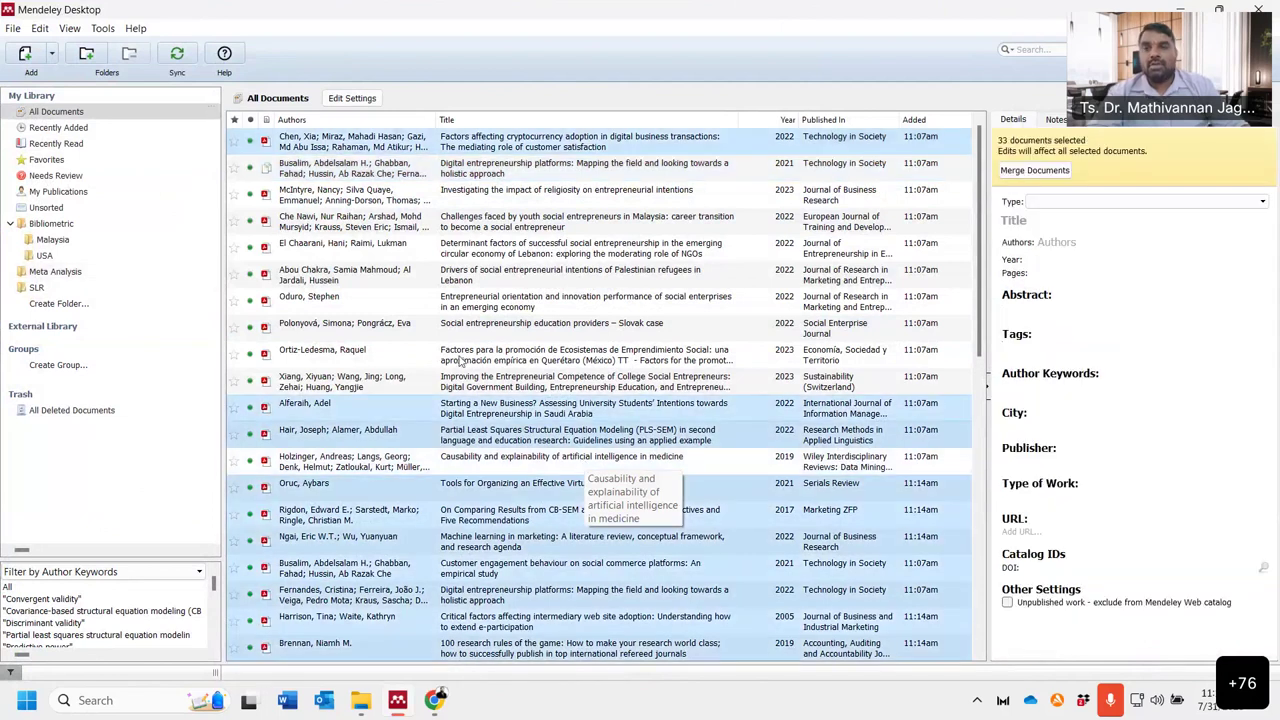
left_click(560, 355)
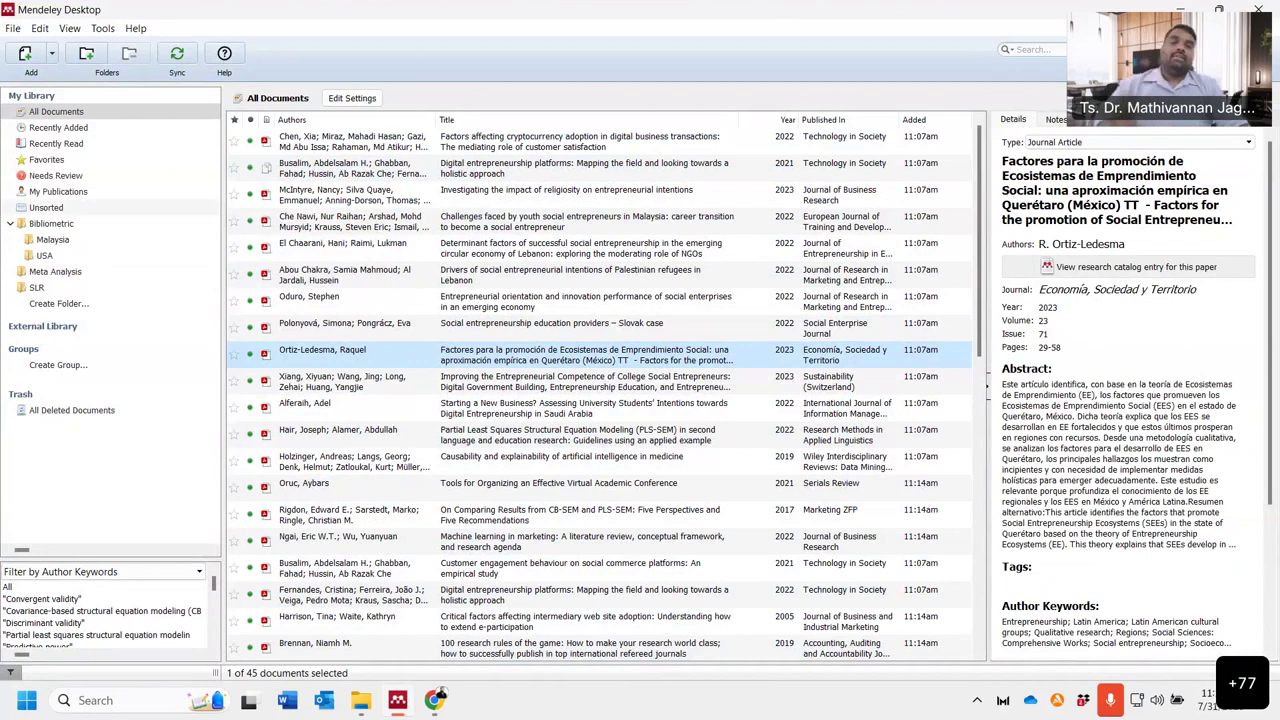
left_click(632, 306)
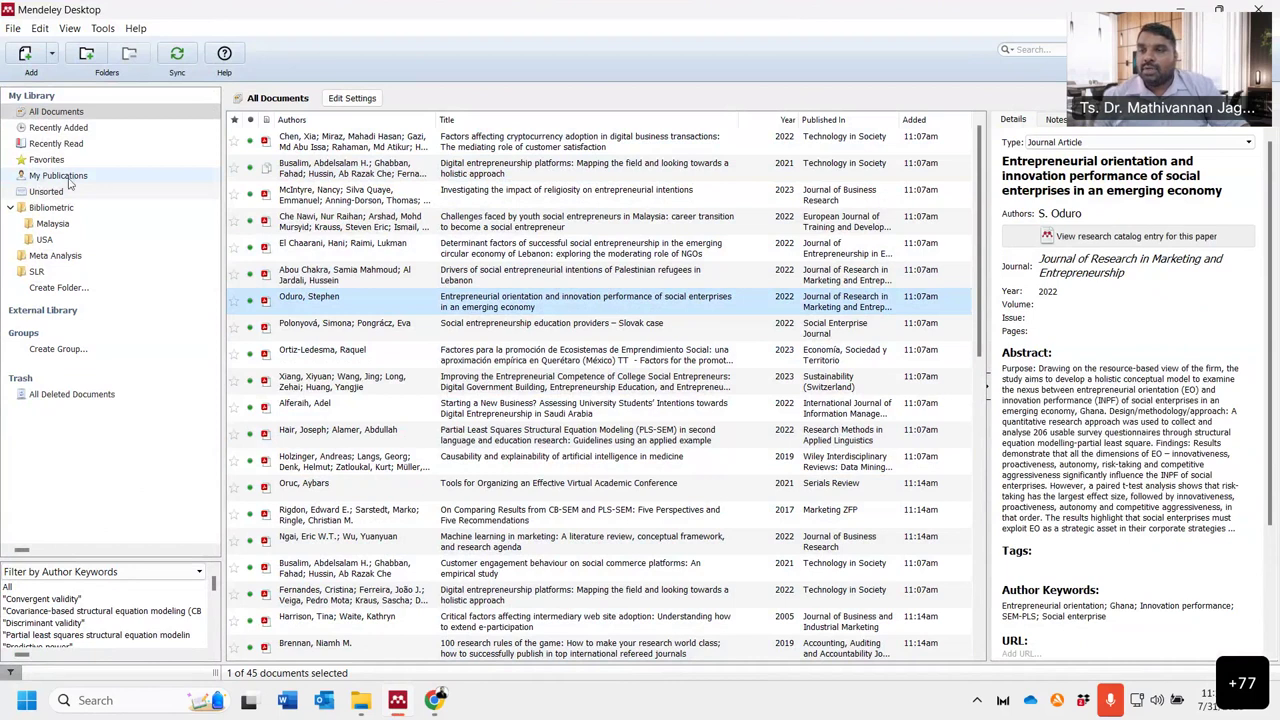
Sign out via the File menu and sign in to another account with its e-mail and password.
left_click(14, 28)
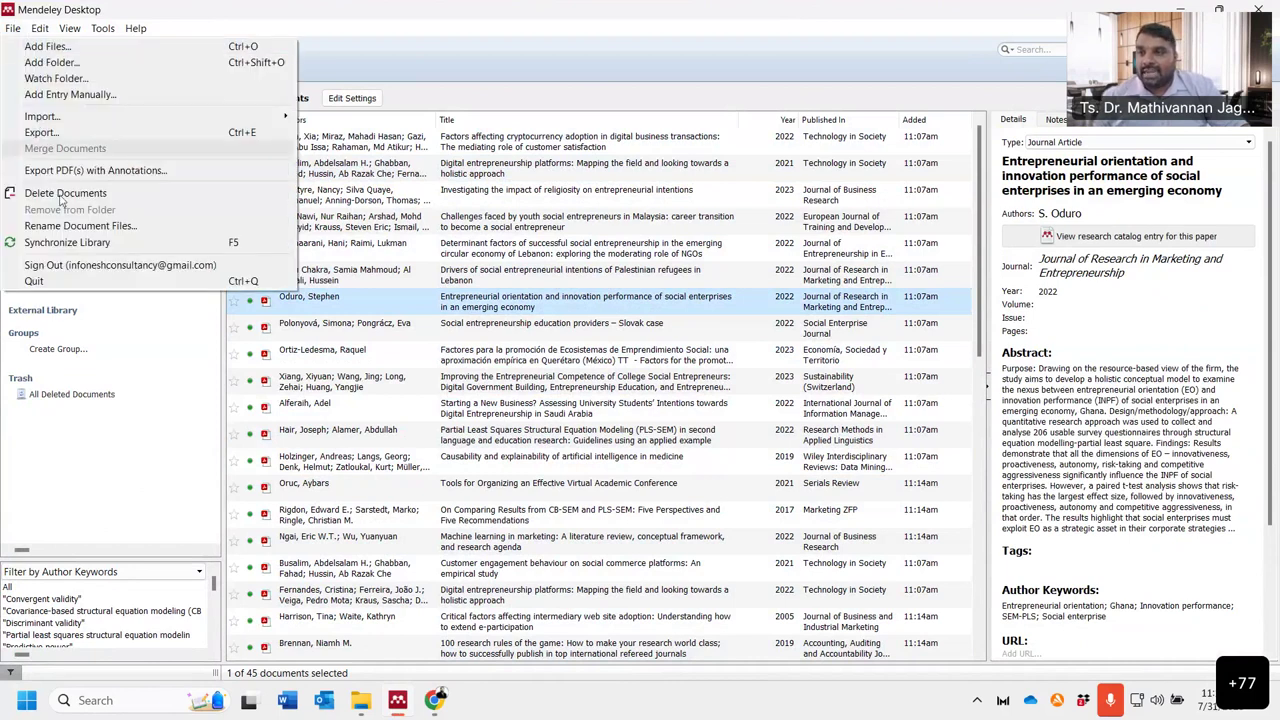
left_click(78, 265)
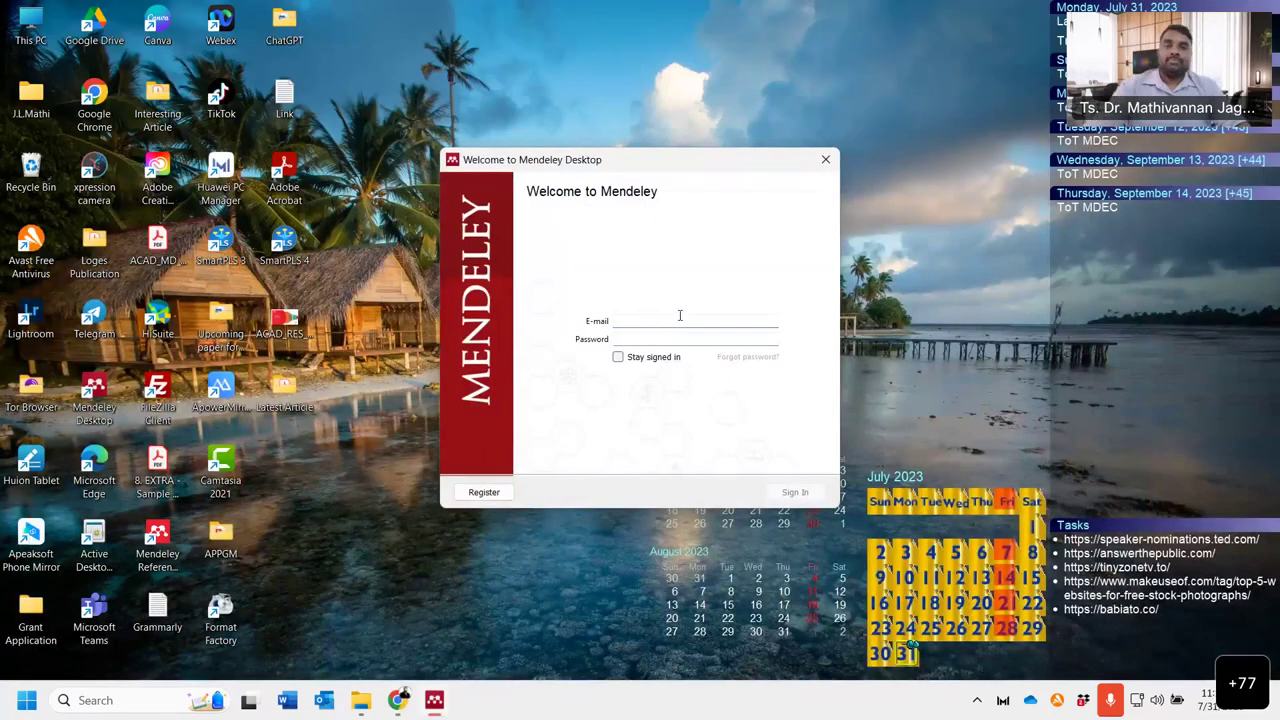
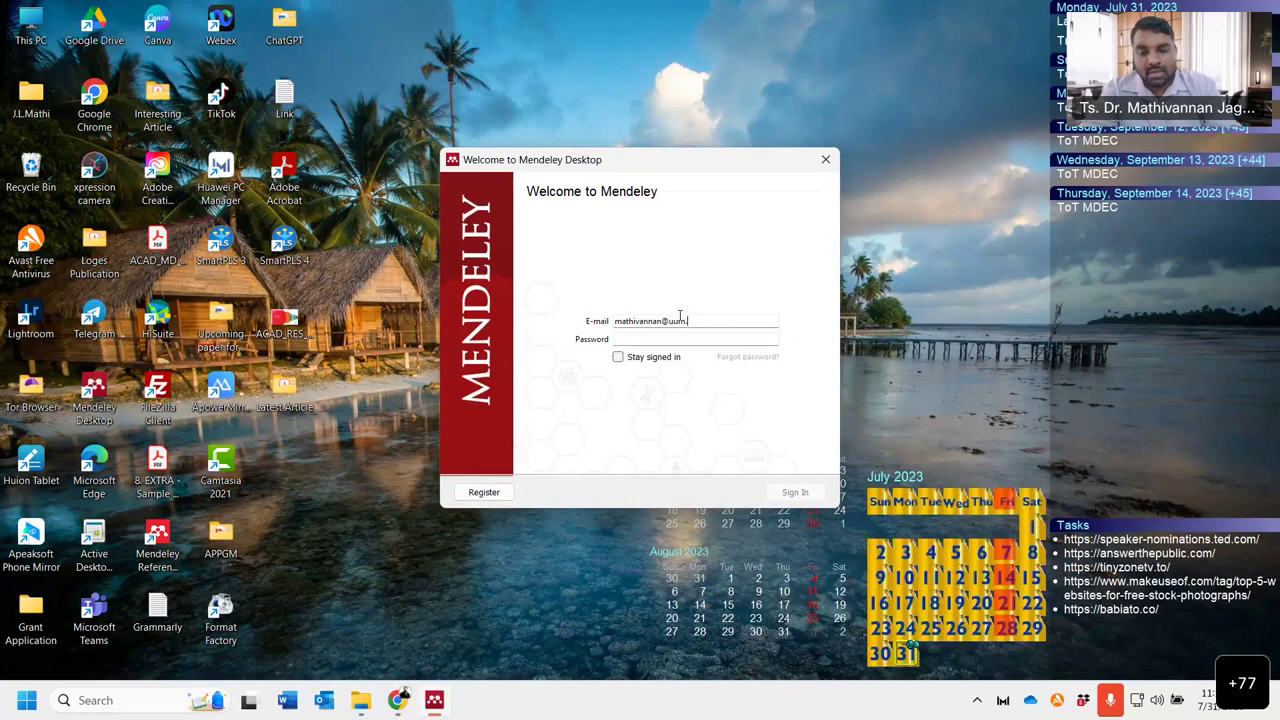
key("Tab")
type("********")
key("Return")
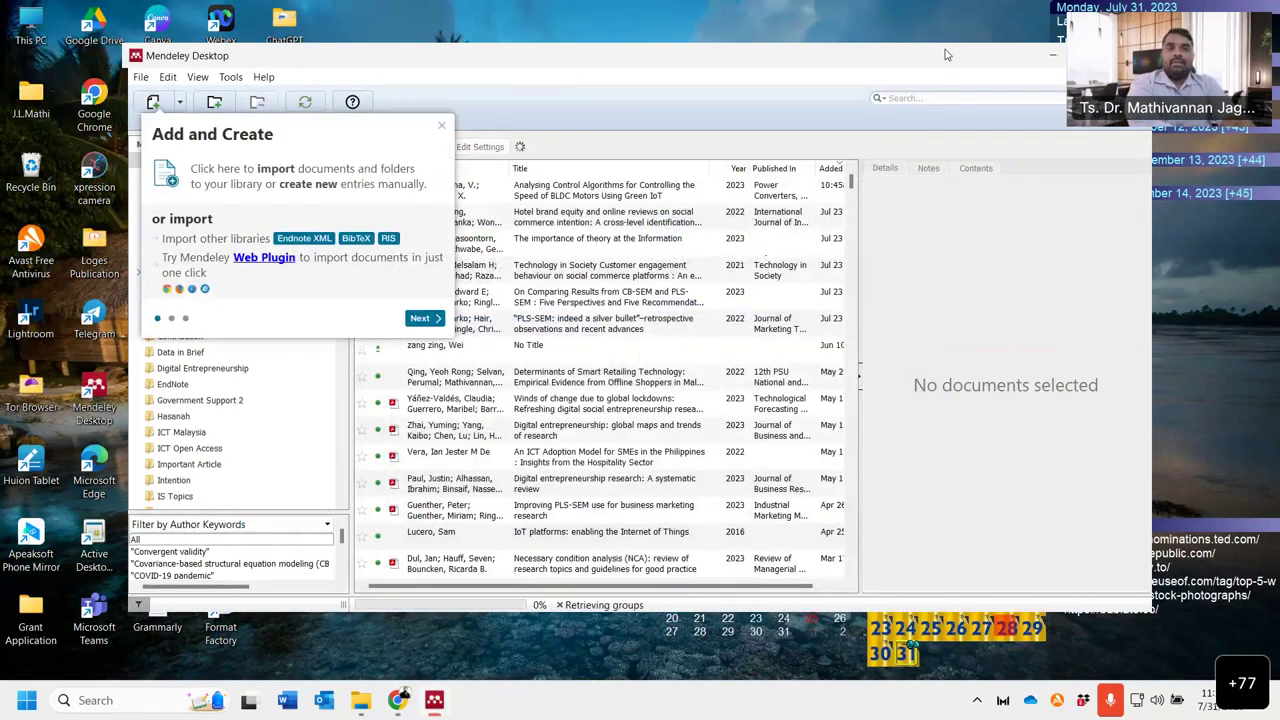
left_click(440, 128)
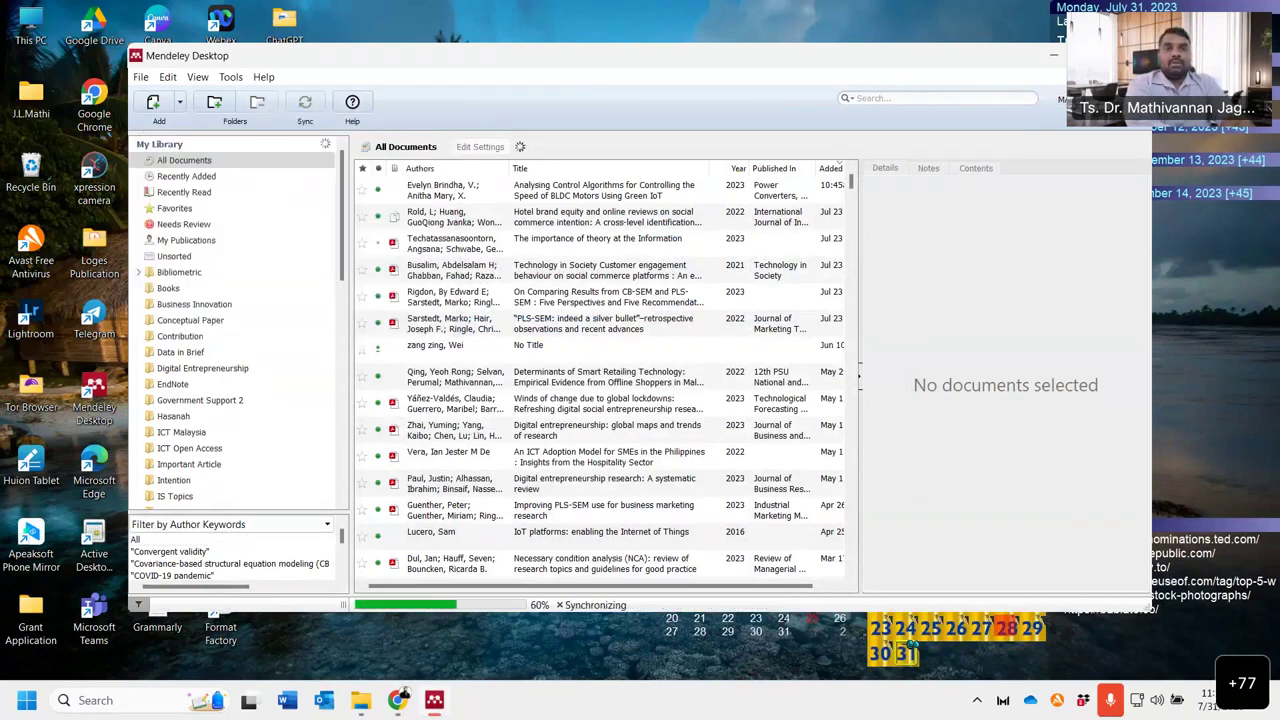
double_click(963, 55)
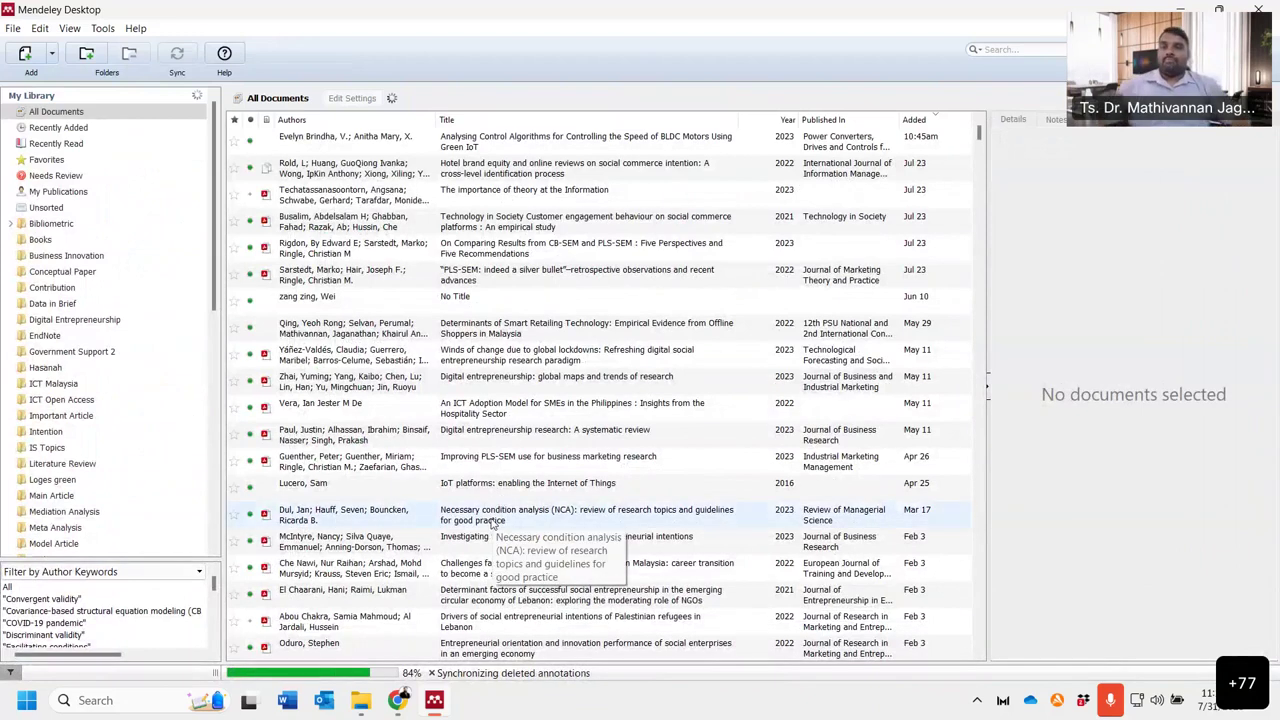
left_click(400, 328)
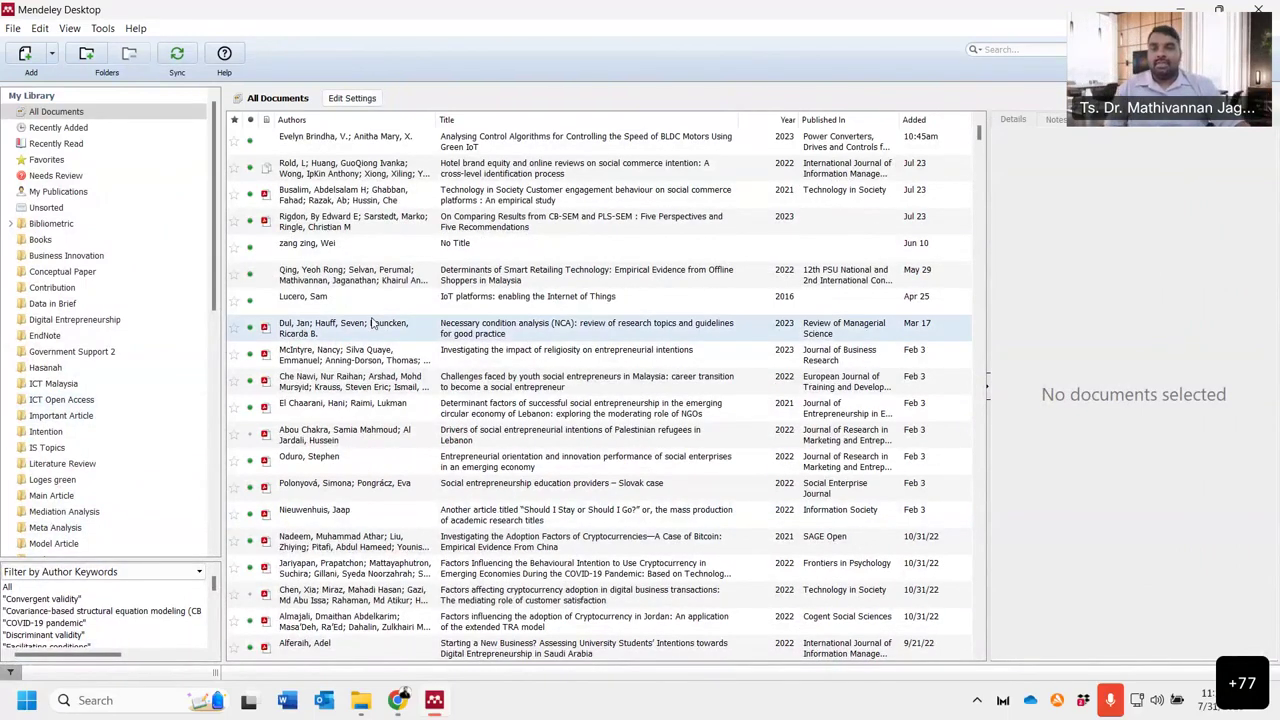
left_click(425, 434)
left_click(520, 152)
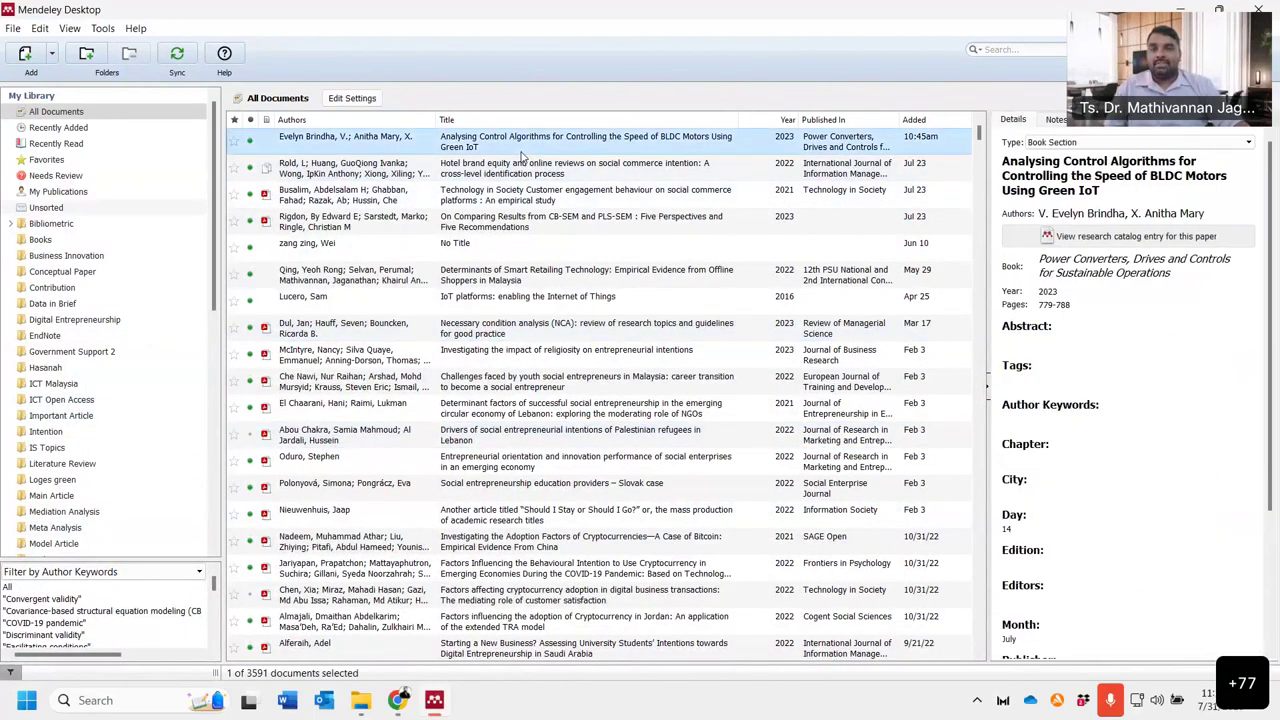
left_click(497, 352)
left_click(500, 434)
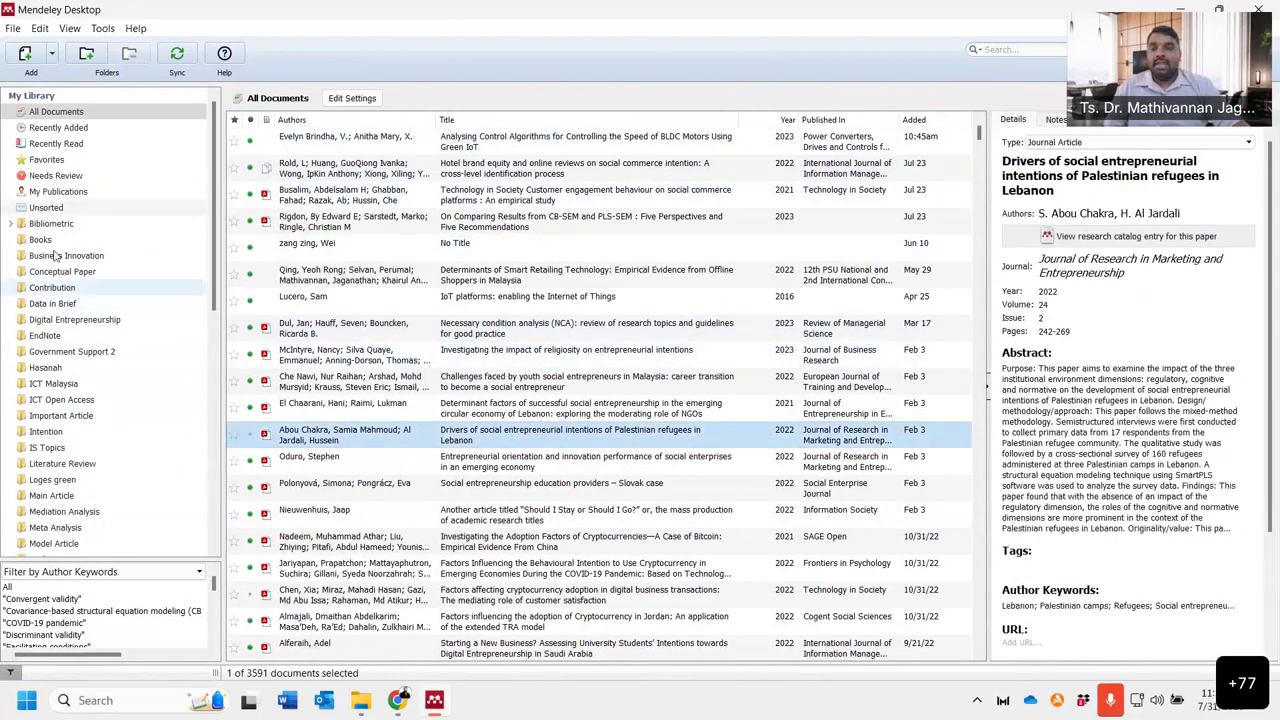
left_click(60, 256)
scroll(70, 420, "down", 5)
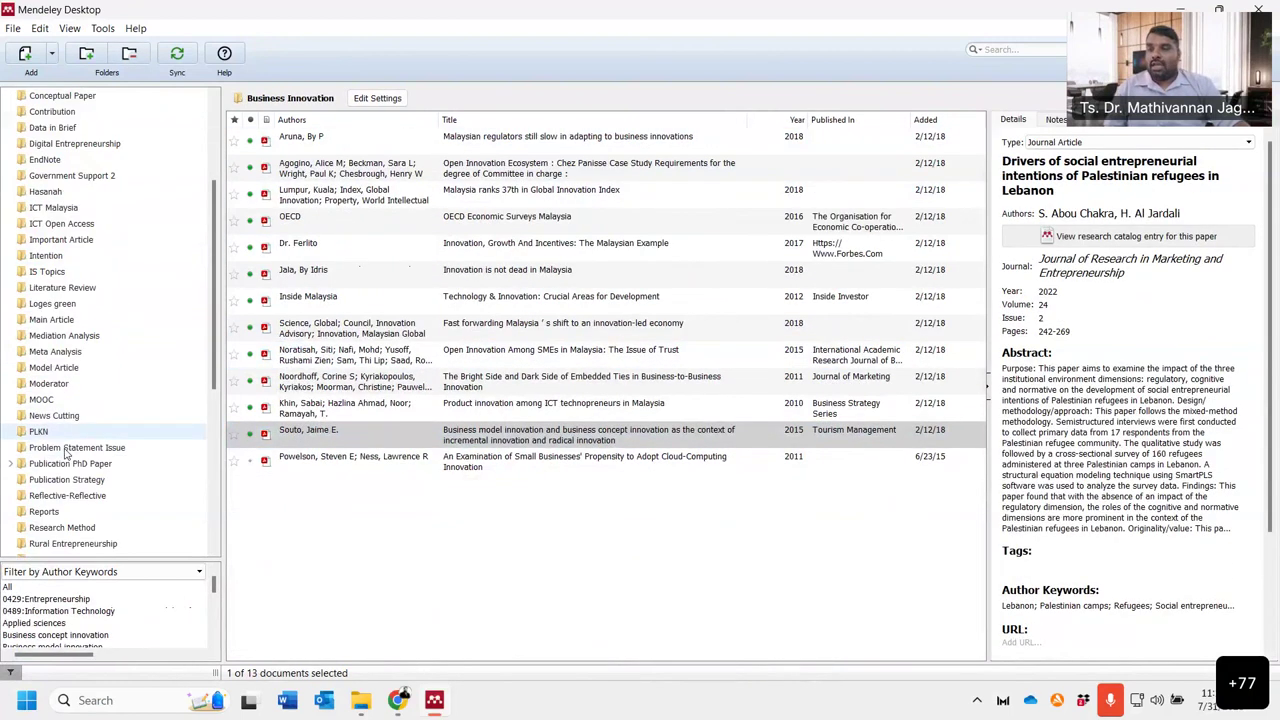
scroll(78, 417, "up", 5)
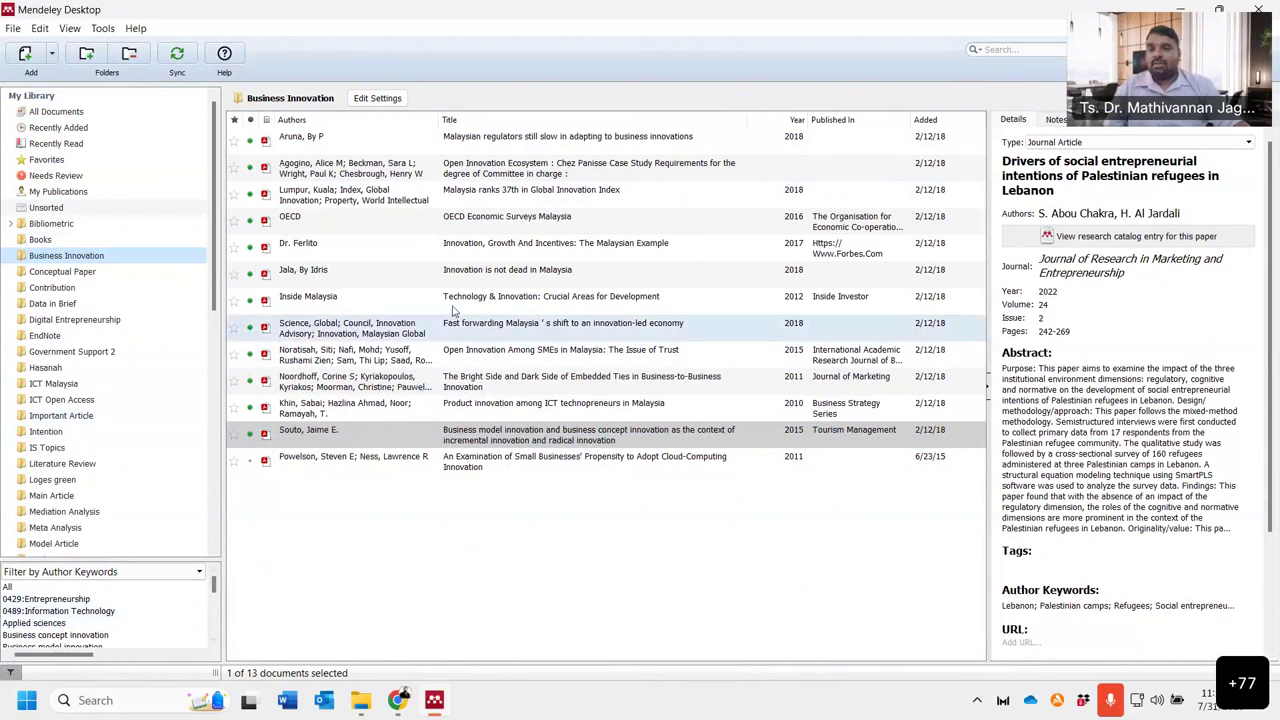
left_click(450, 297)
left_click(84, 113)
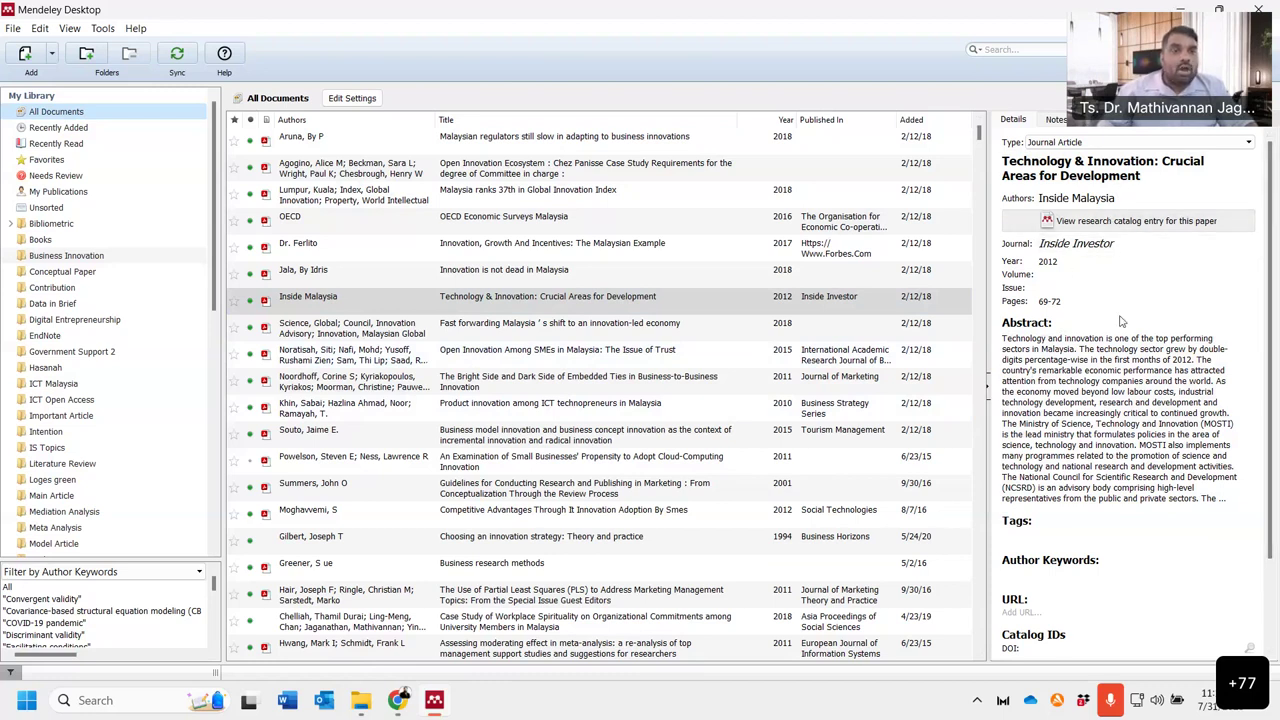
left_click(482, 276)
left_click(452, 405)
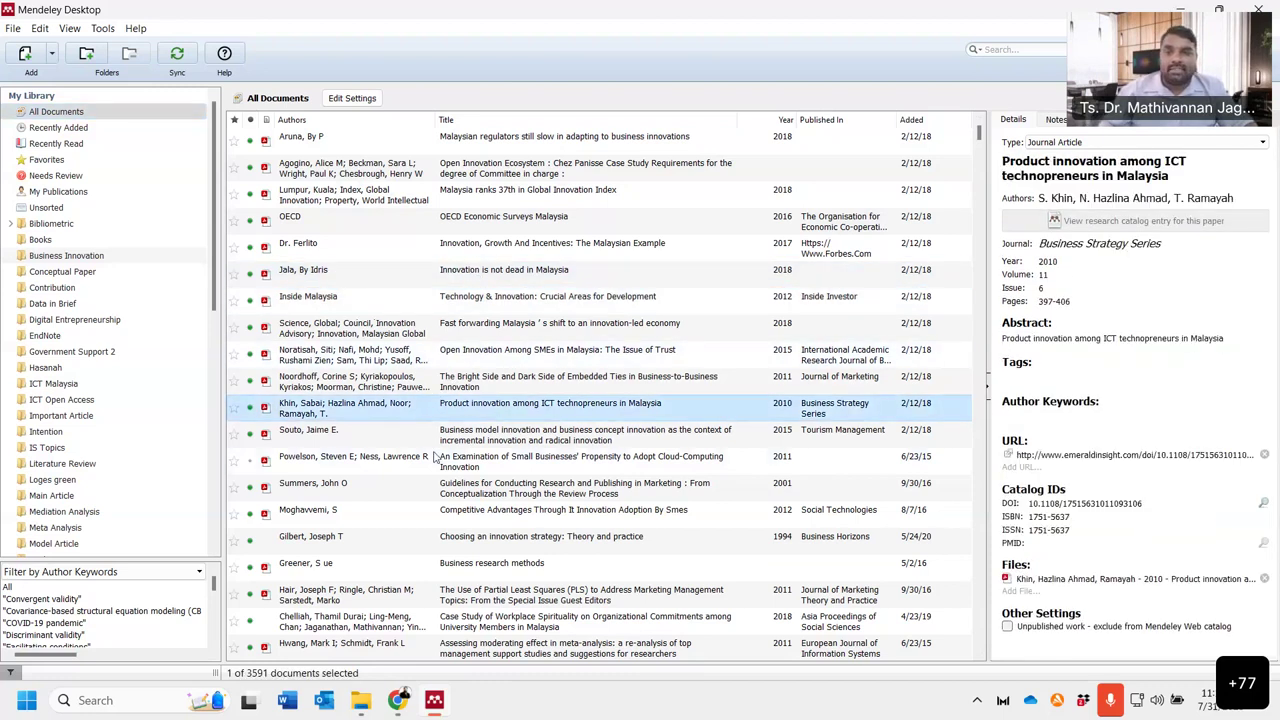
left_click(434, 456)
left_click(440, 434)
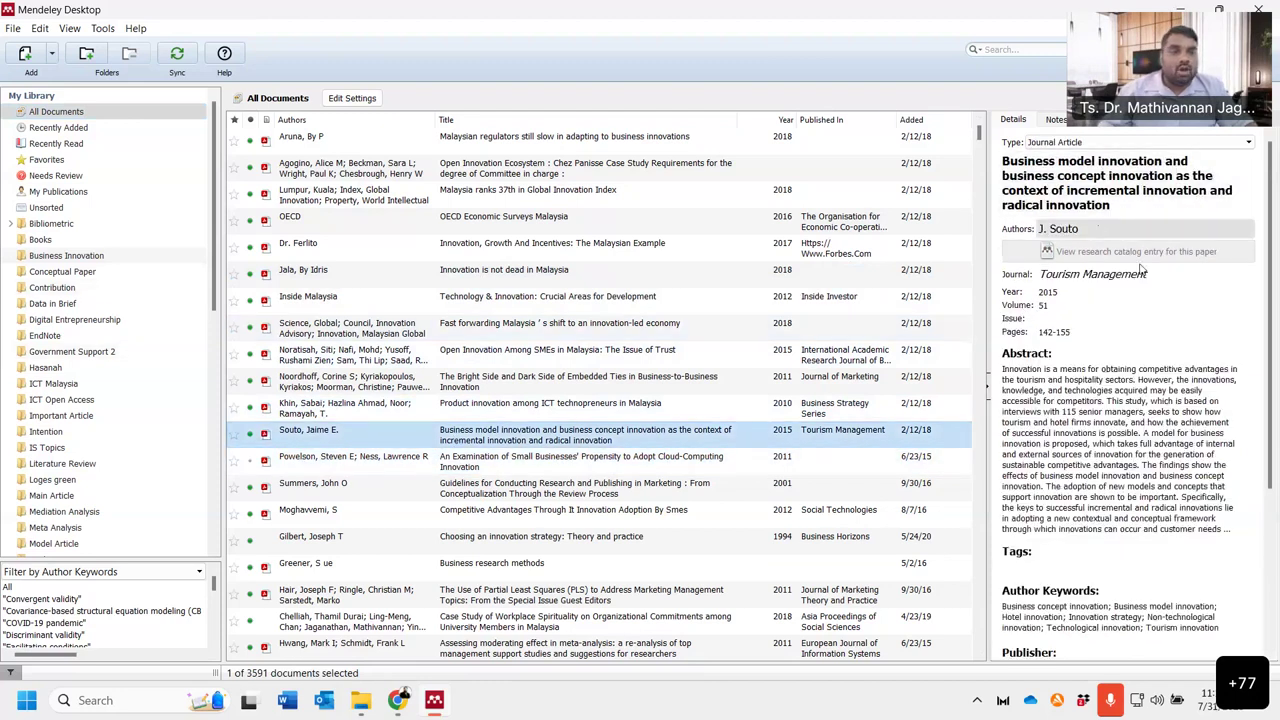
left_click(1088, 143)
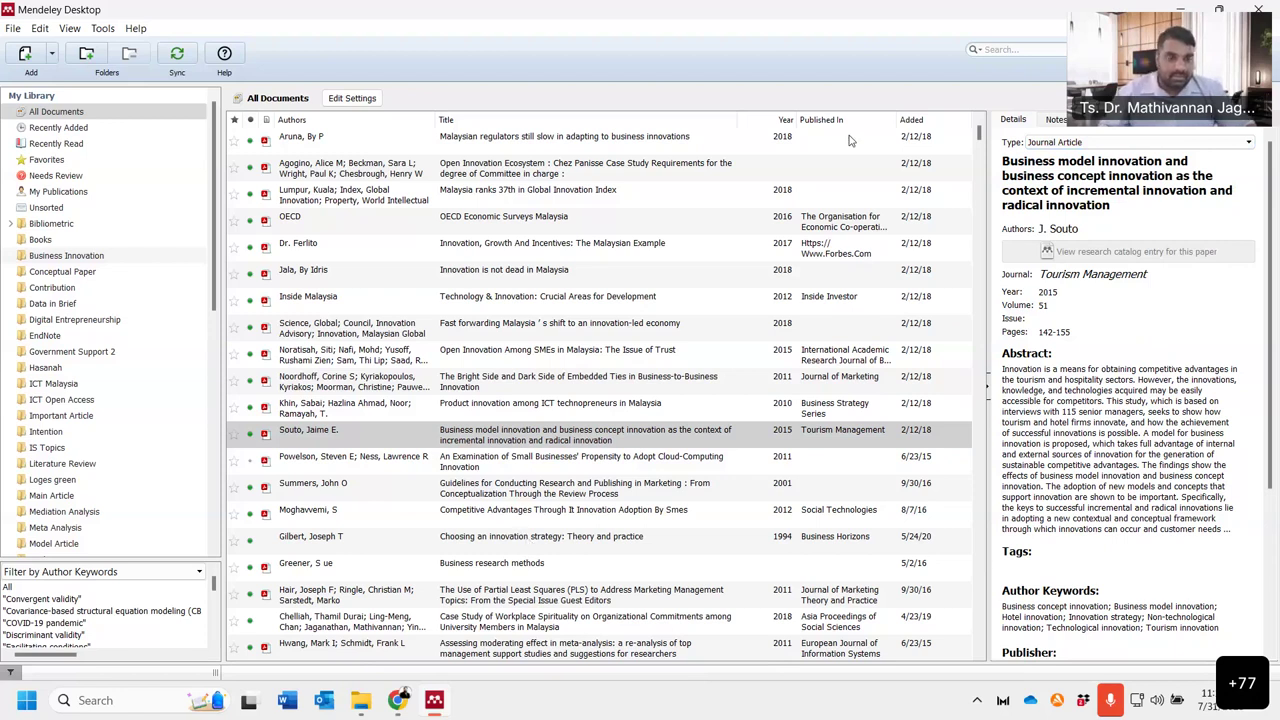
Open the Malaysian regulators article from Needs Review in the PDF reader.
left_click(57, 176)
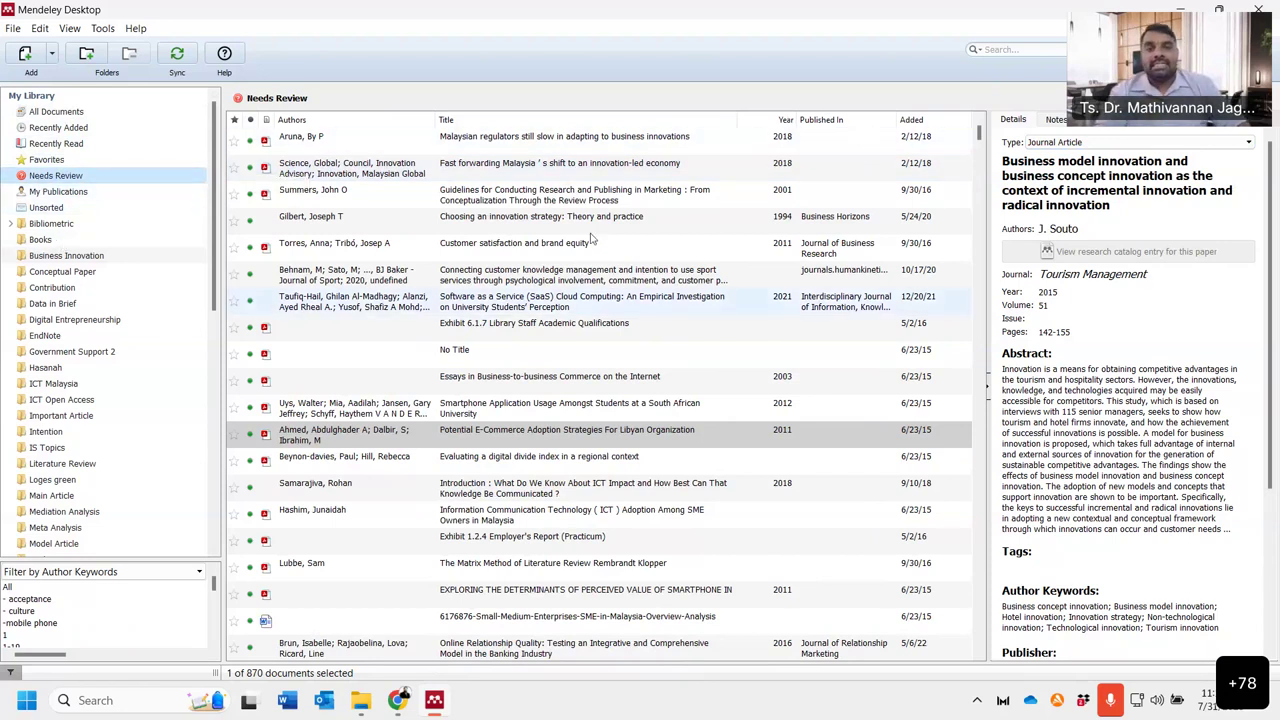
left_click(503, 147)
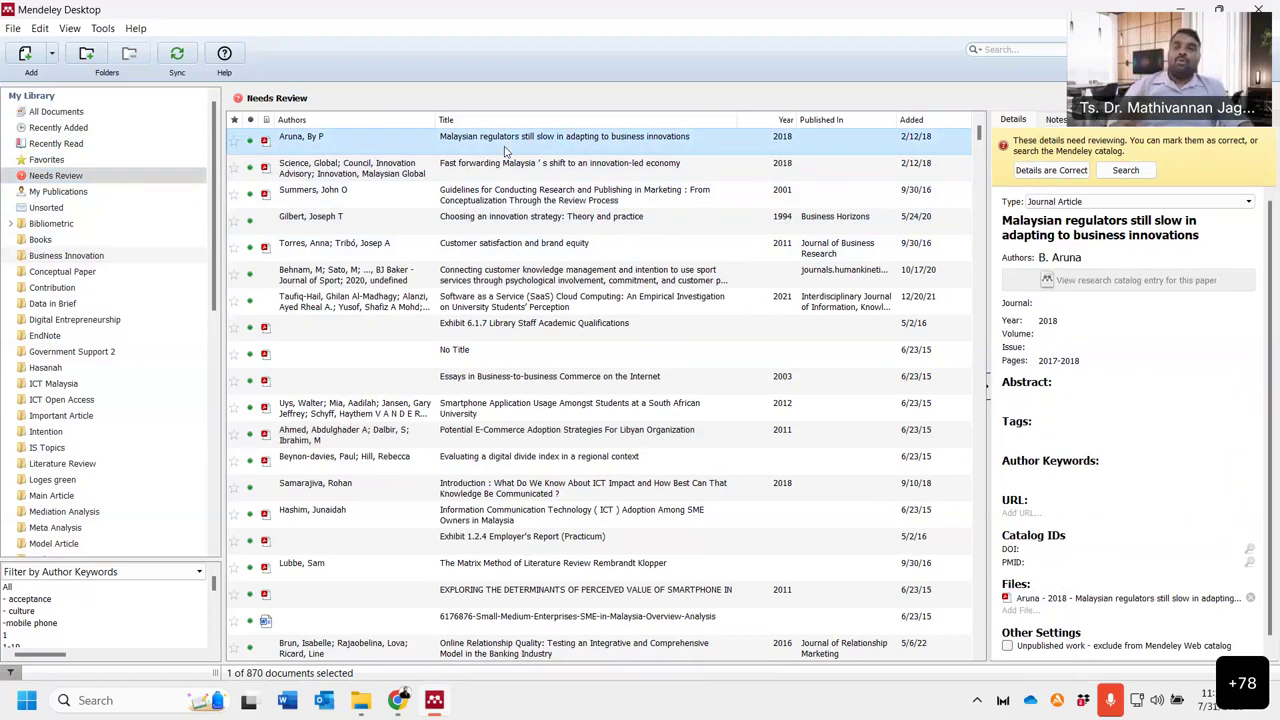
double_click(506, 146)
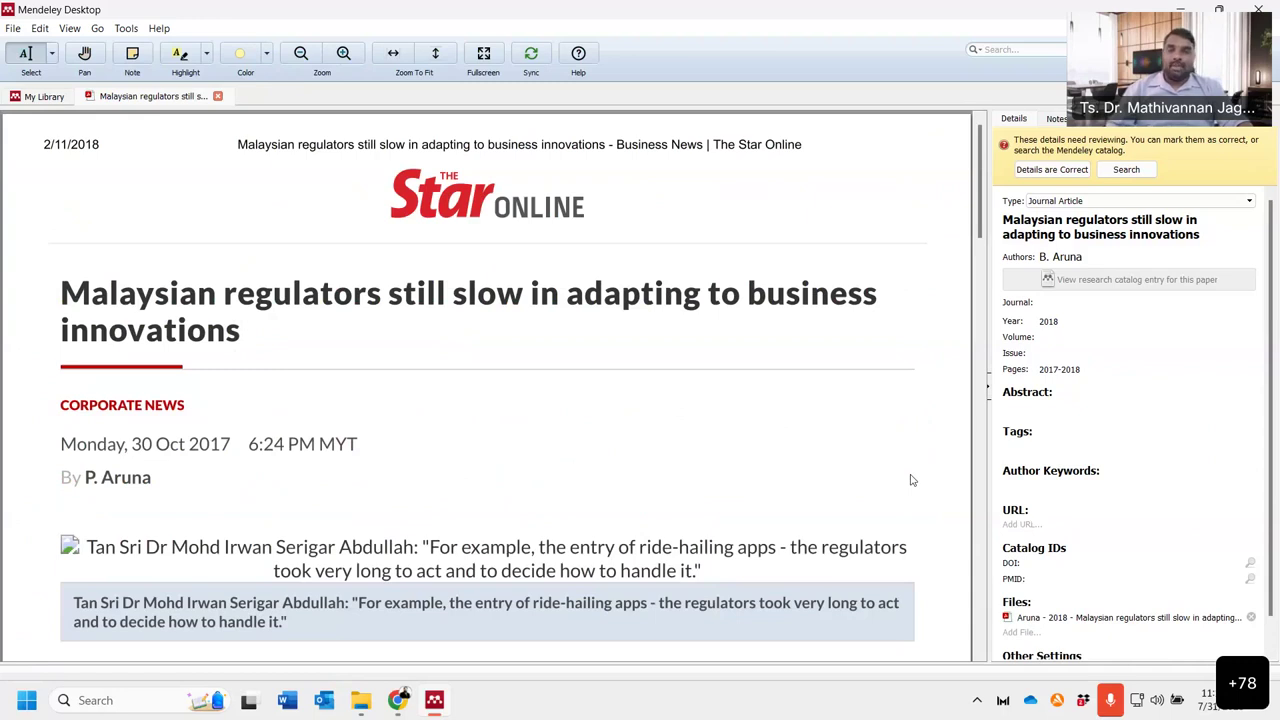
Change the article's document type to Newspaper Article.
left_click(1081, 204)
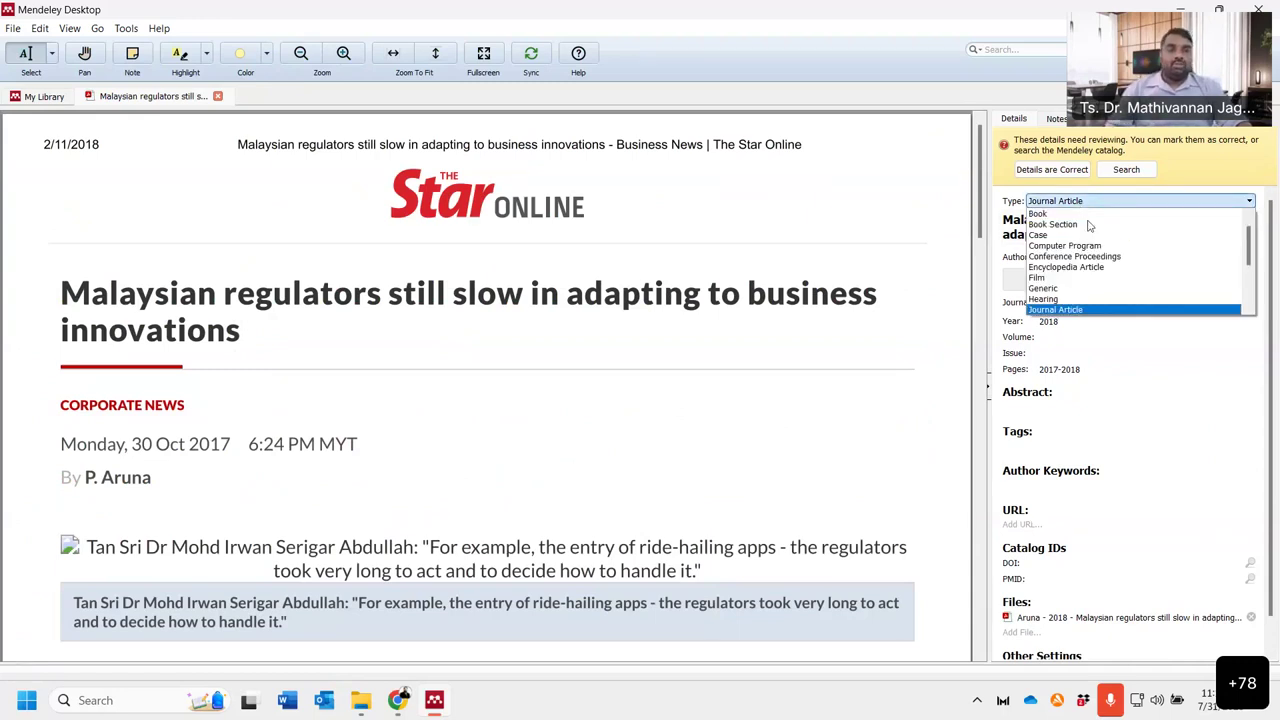
scroll(1094, 274, "down", 2)
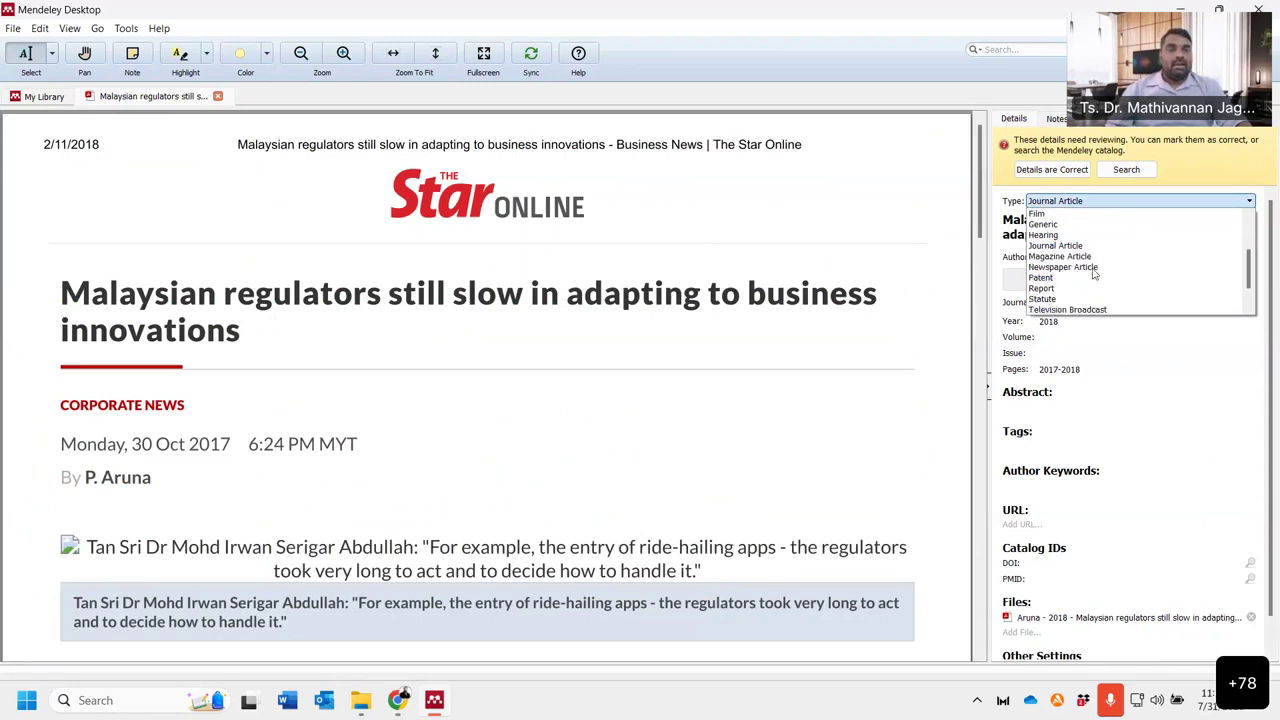
scroll(1095, 290, "down", 1)
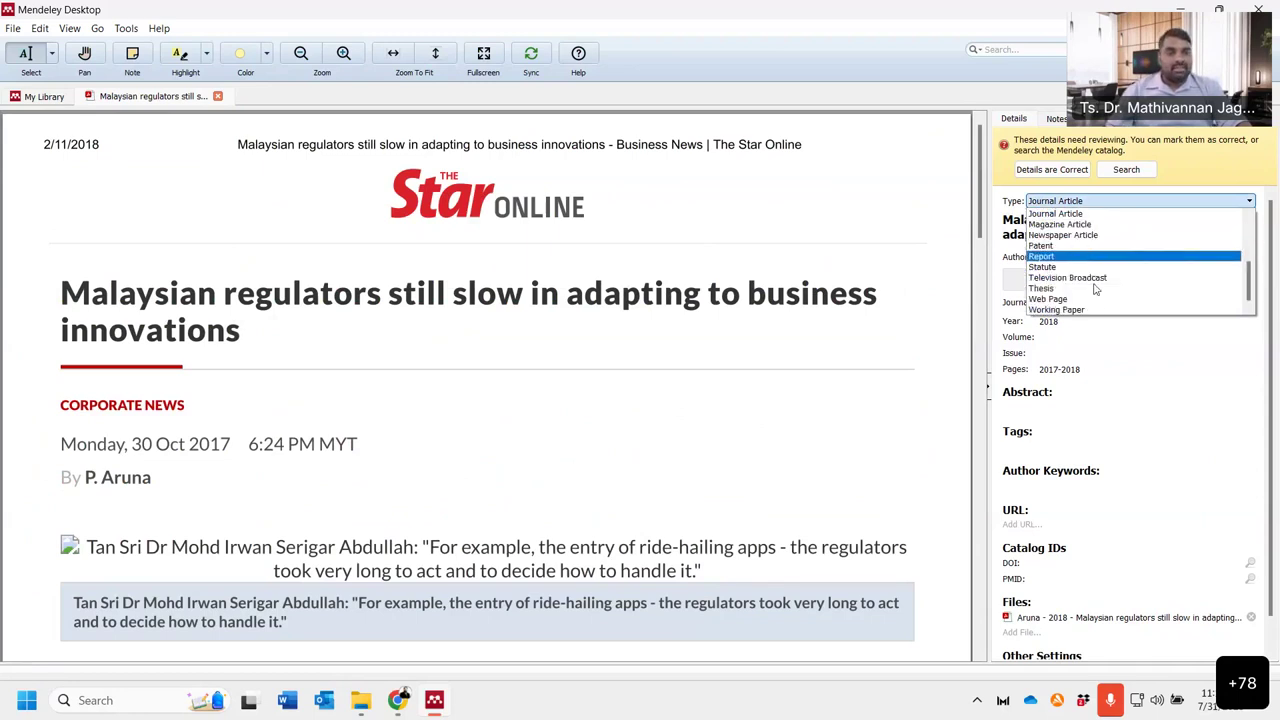
scroll(1095, 298, "up", 2)
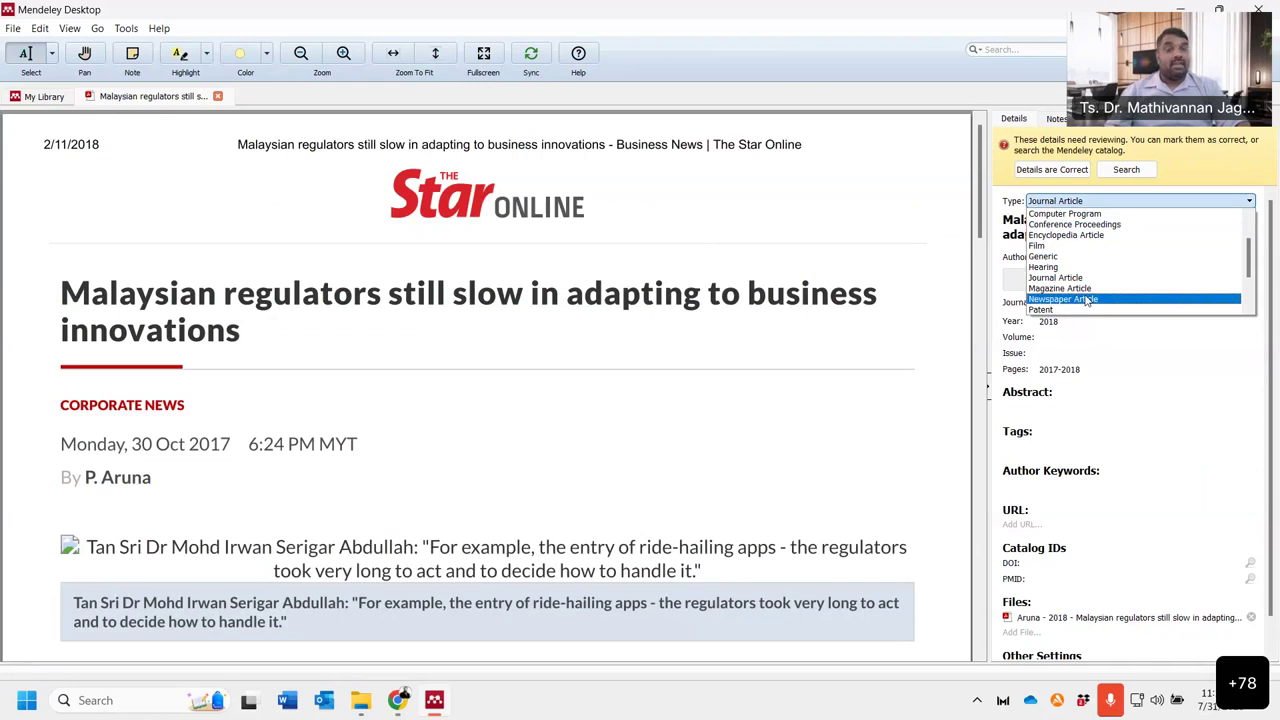
scroll(1080, 297, "down", 3)
scroll(1085, 293, "down", 1)
scroll(1099, 292, "up", 3)
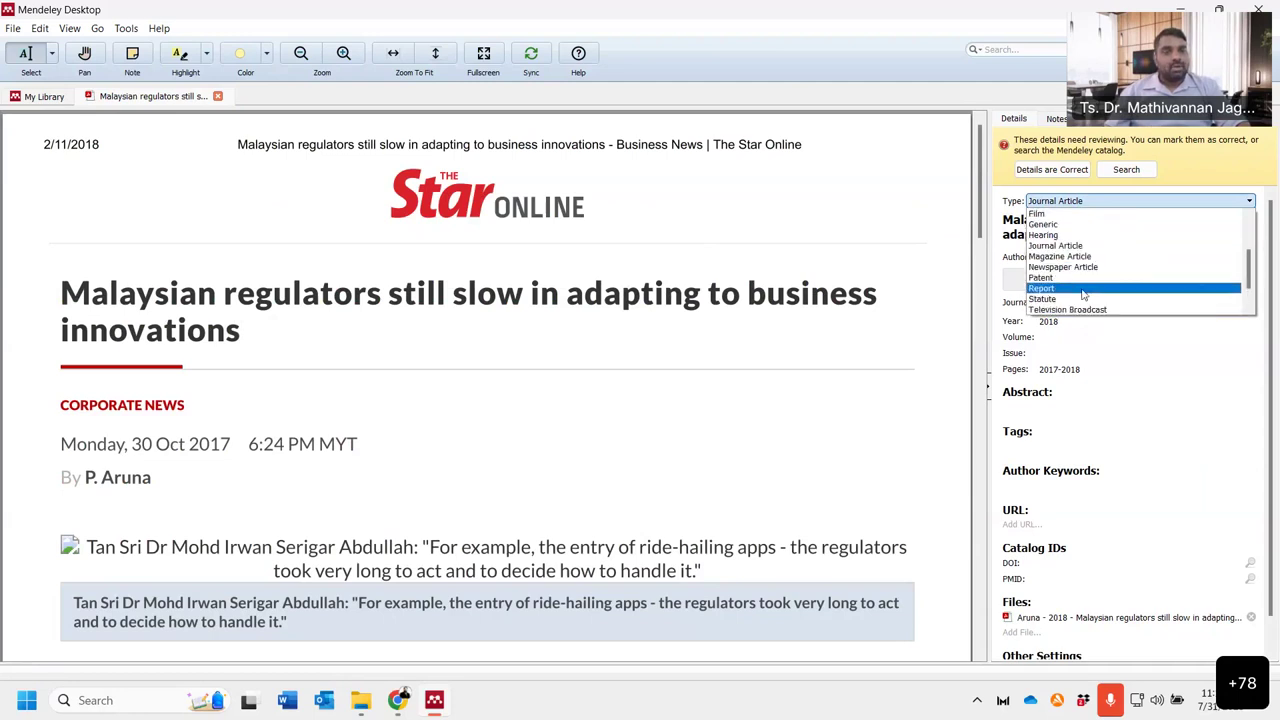
left_click(1068, 268)
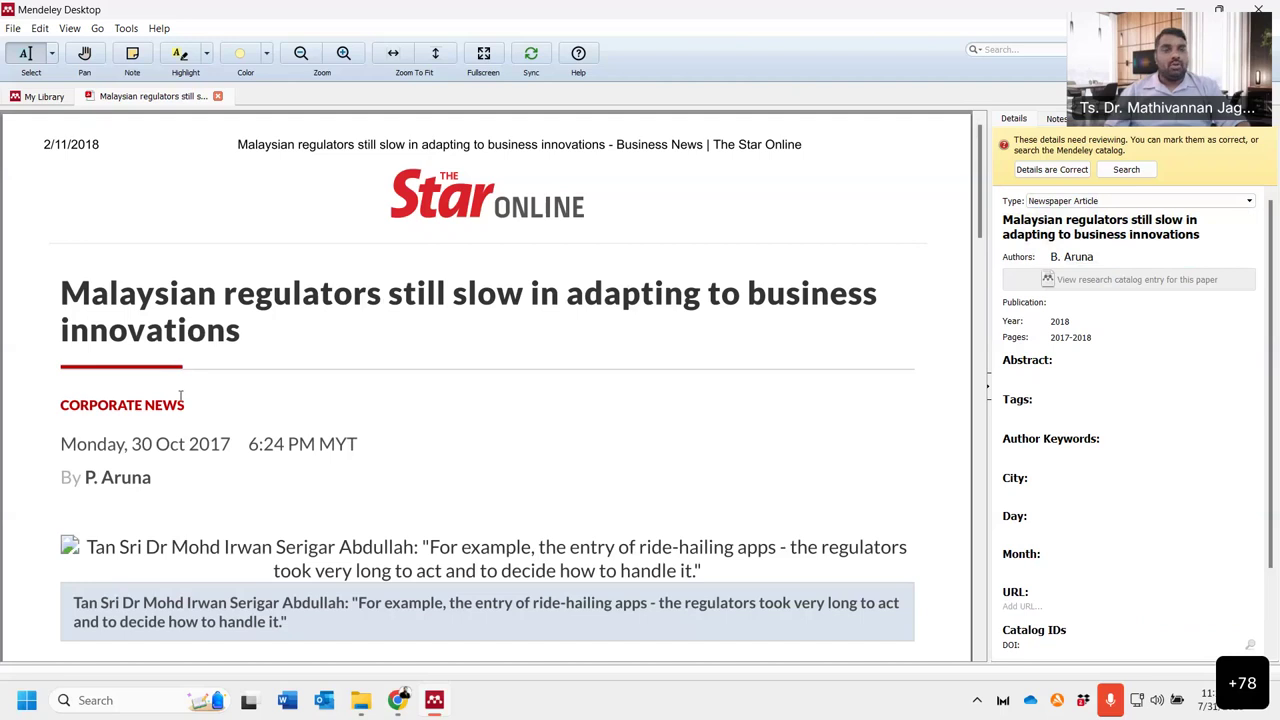
Correct the article's author name by removing the stray text.
scroll(187, 380, "down", 1)
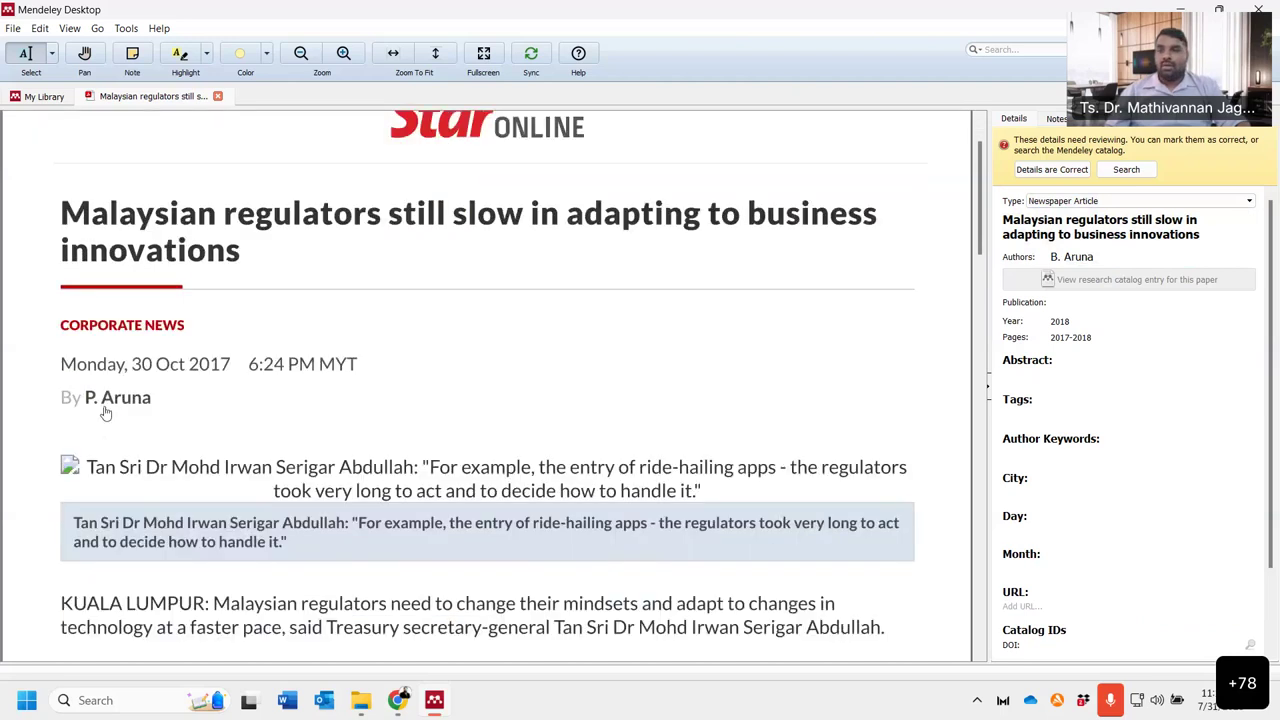
left_click(1050, 252)
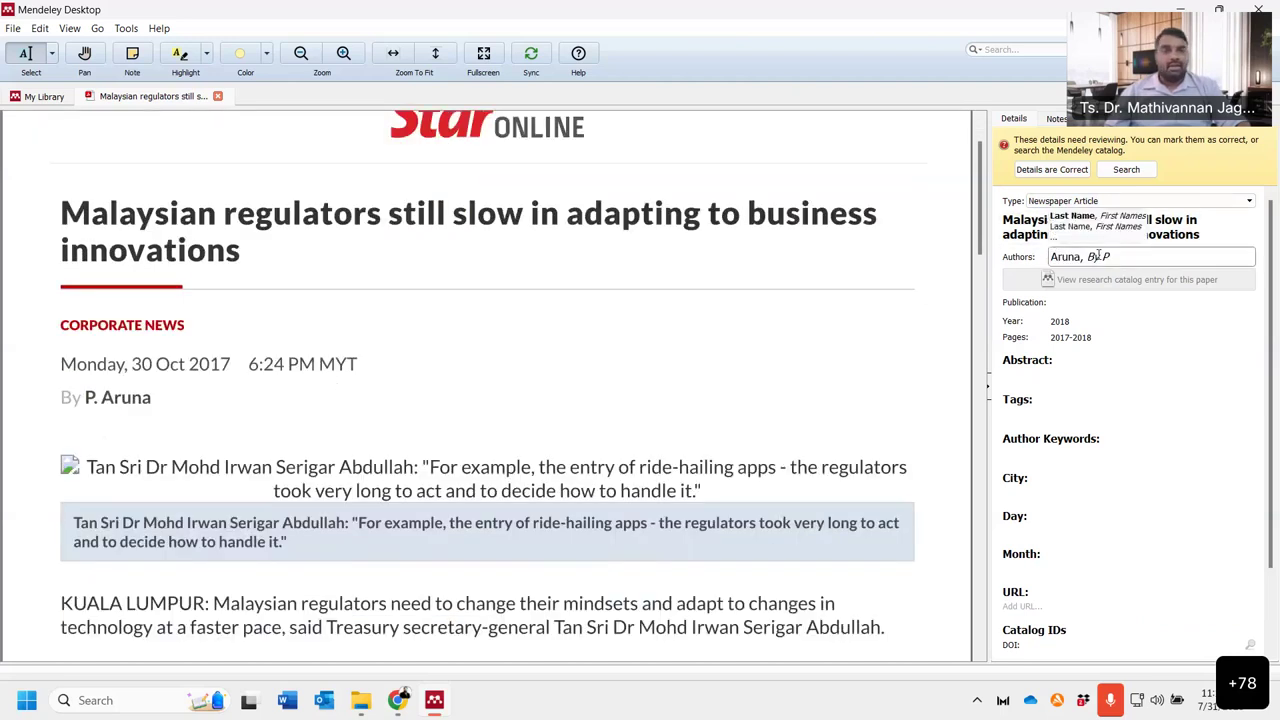
left_click_drag(1101, 257, 1143, 258)
key("Left")
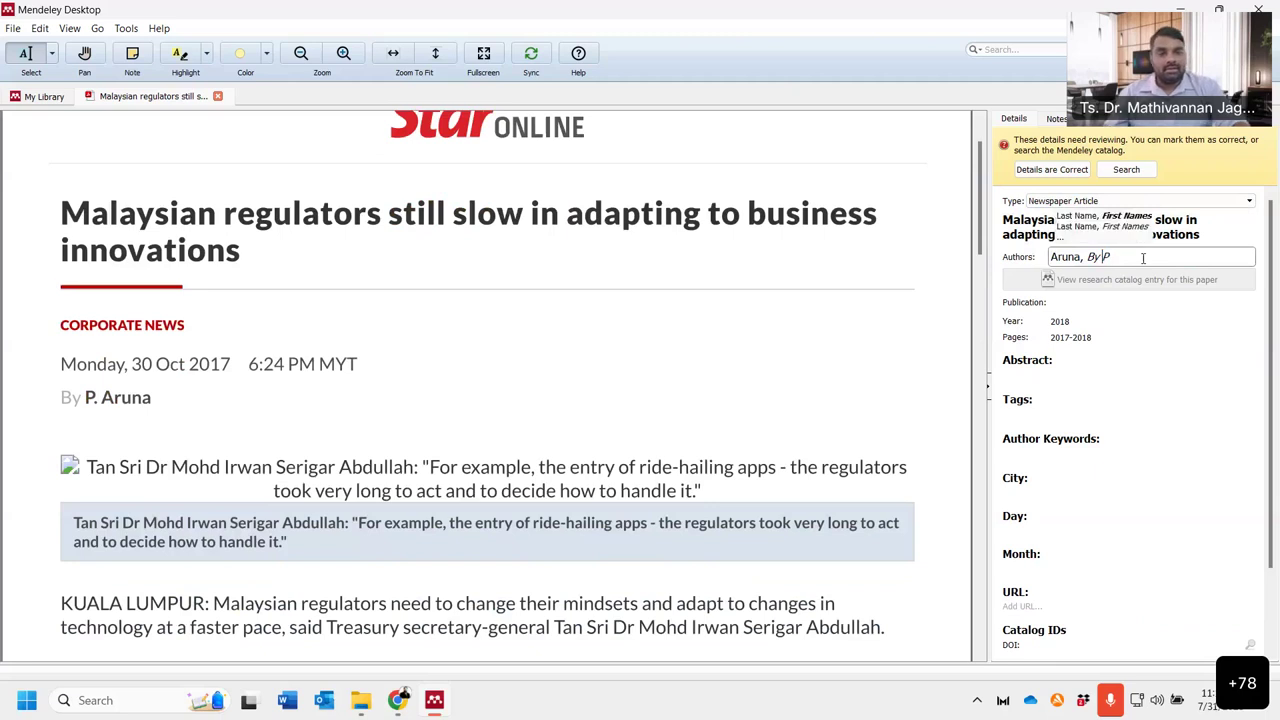
key("BackSpace")
key("BackSpace")
key("BackSpace")
key("BackSpace")
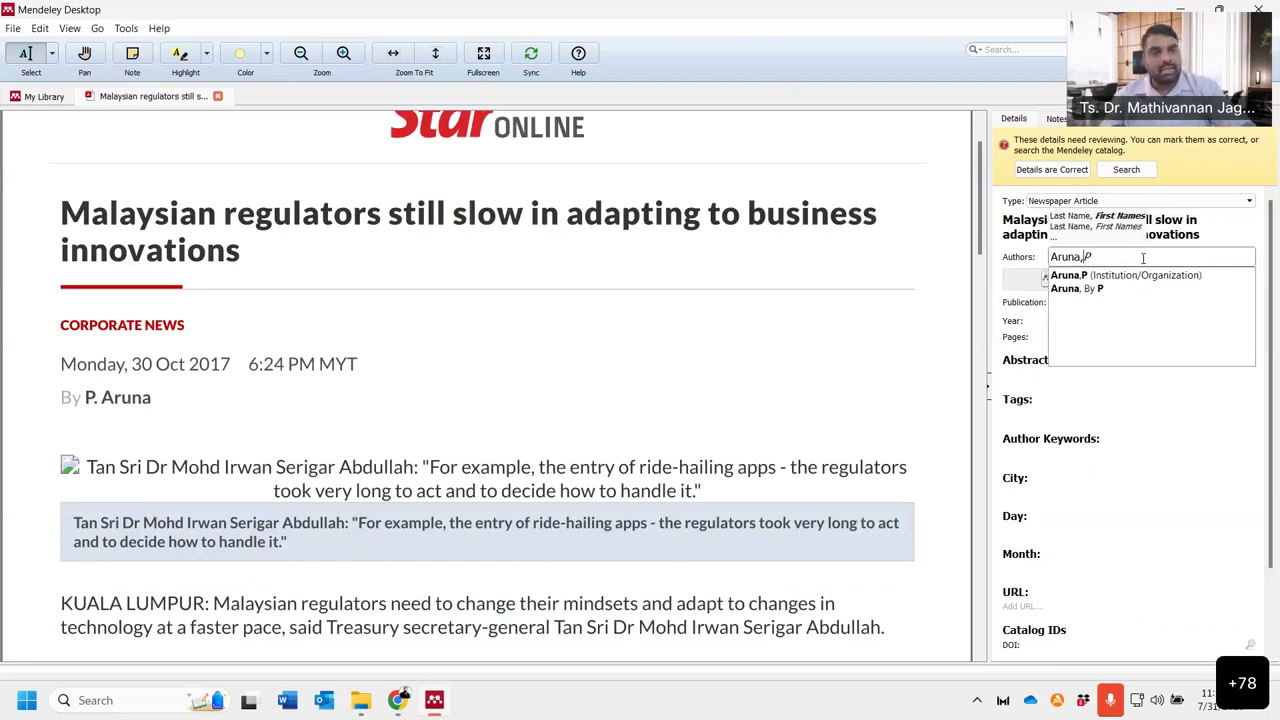
key("Return")
Set the publication to Star Online, keep year 2018, and clear the wrong page range.
left_click(1077, 303)
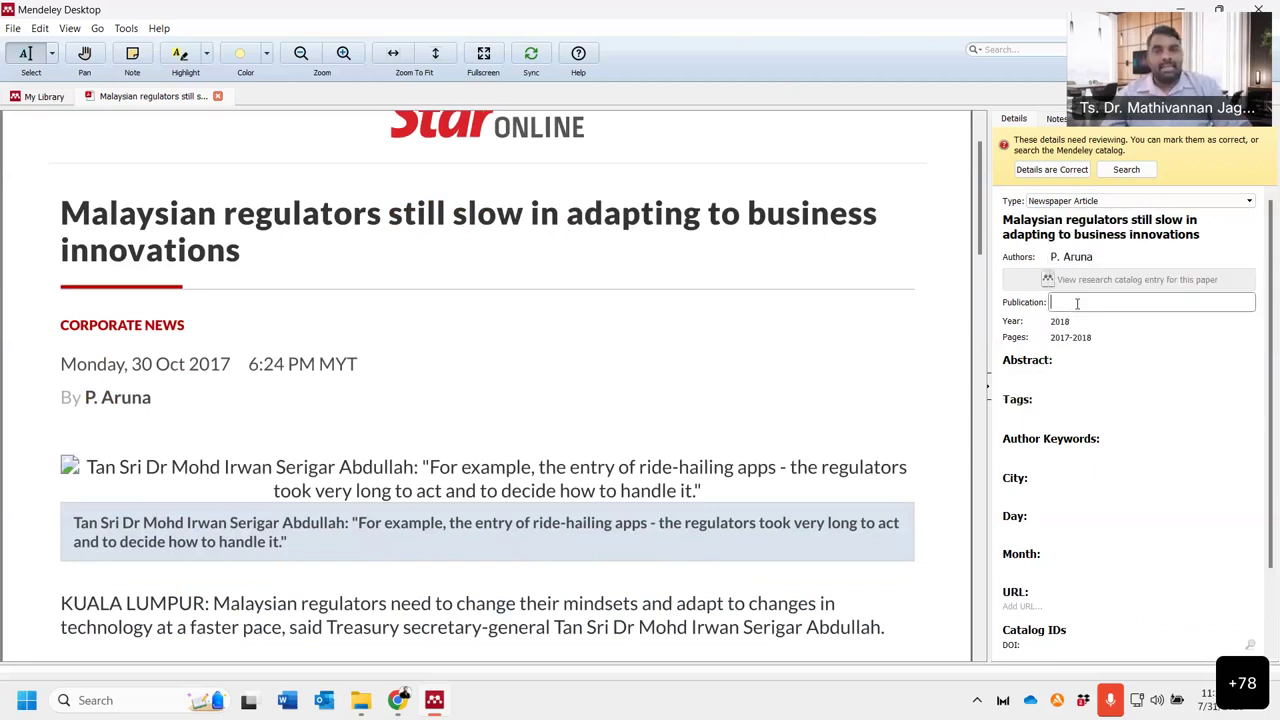
type("Star Online")
left_click(1105, 321)
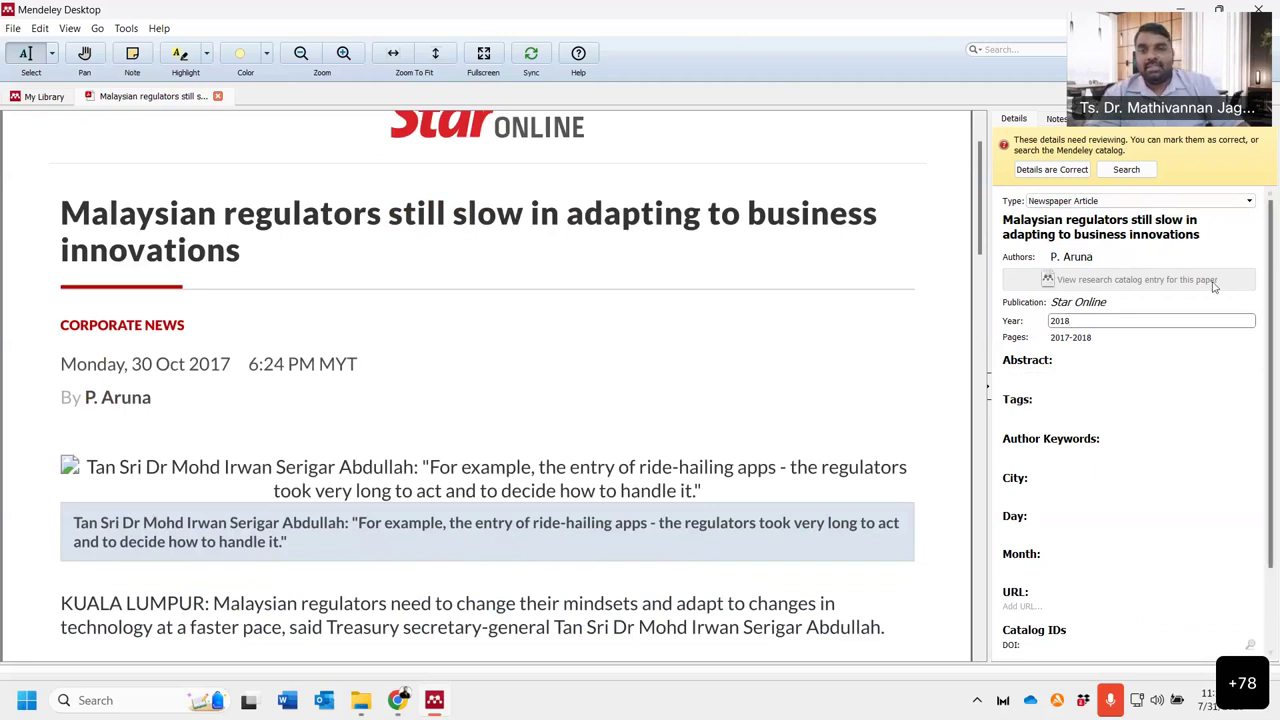
key("Tab")
key("BackSpace")
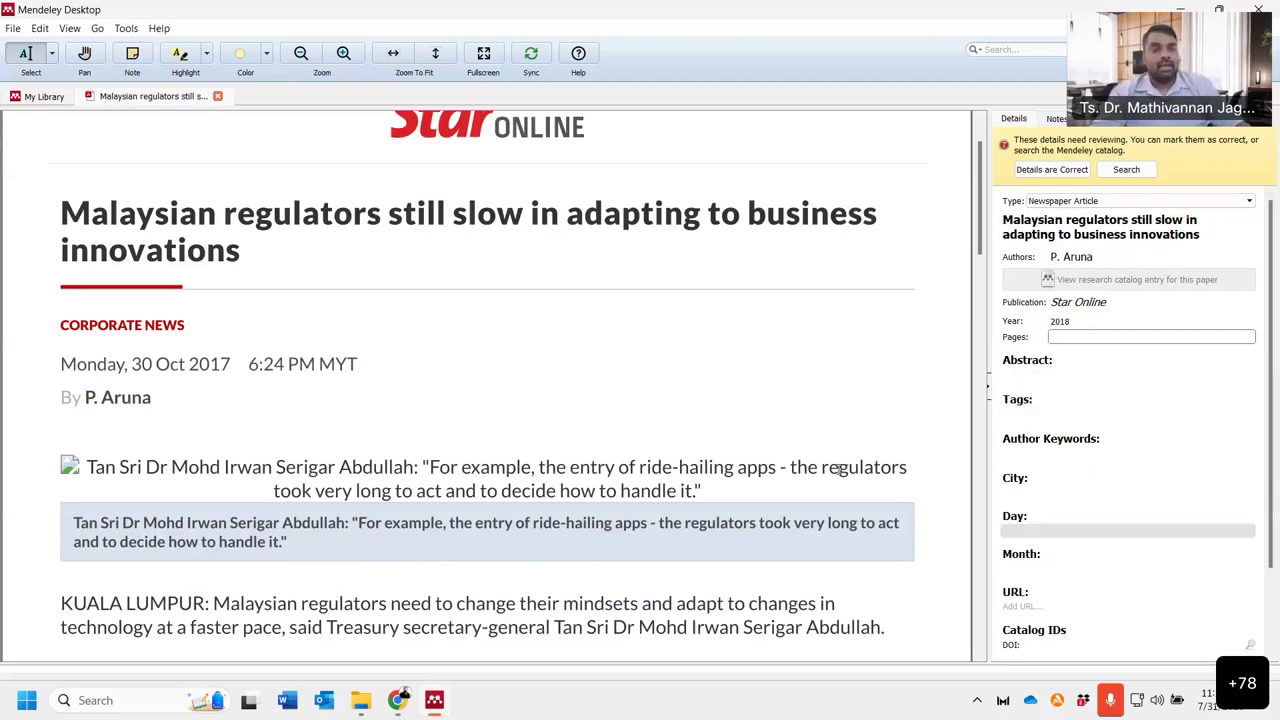
left_click(1050, 495)
Enter the publication month October and day 30.
scroll(1050, 495, "down", 2)
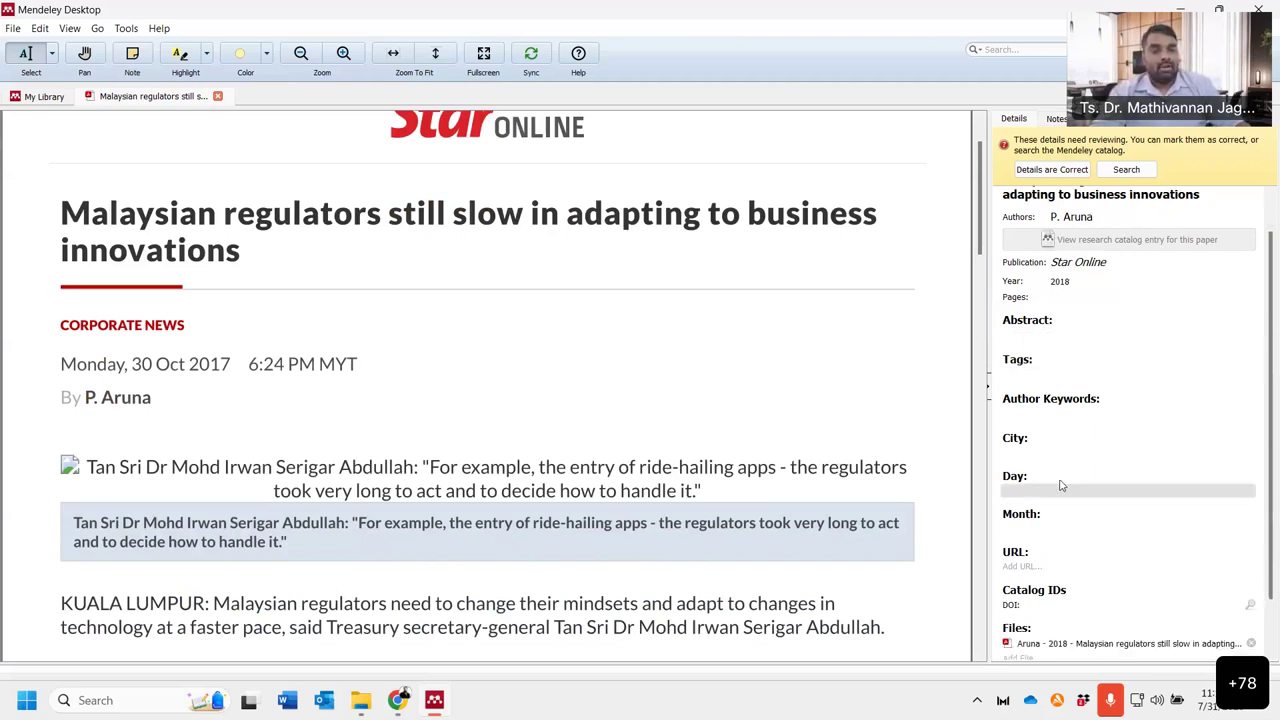
left_click(1032, 507)
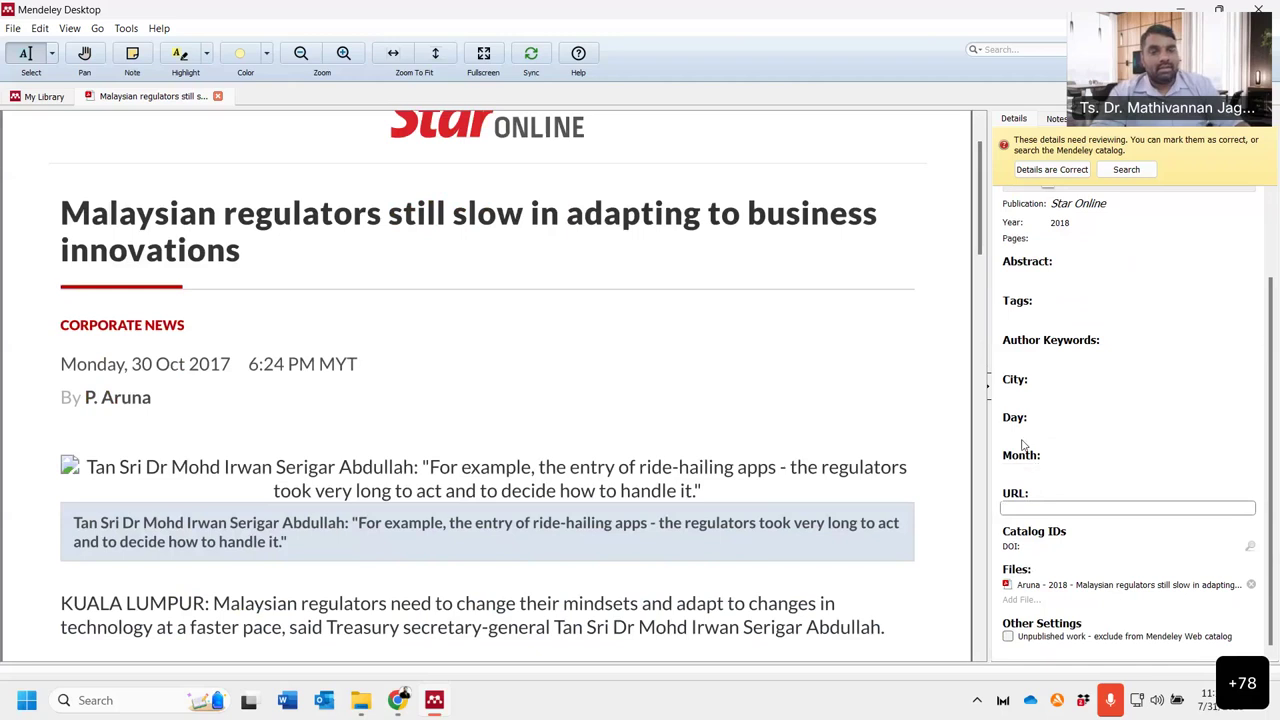
left_click(1030, 468)
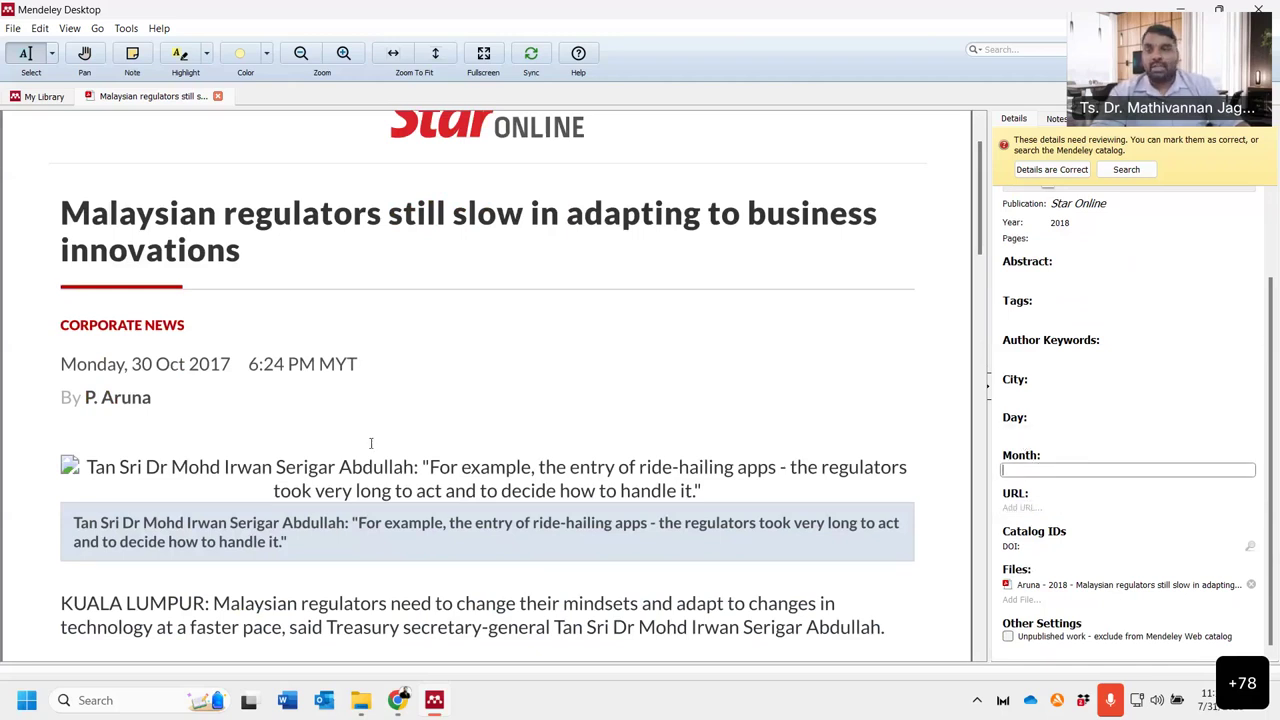
type("0ctober")
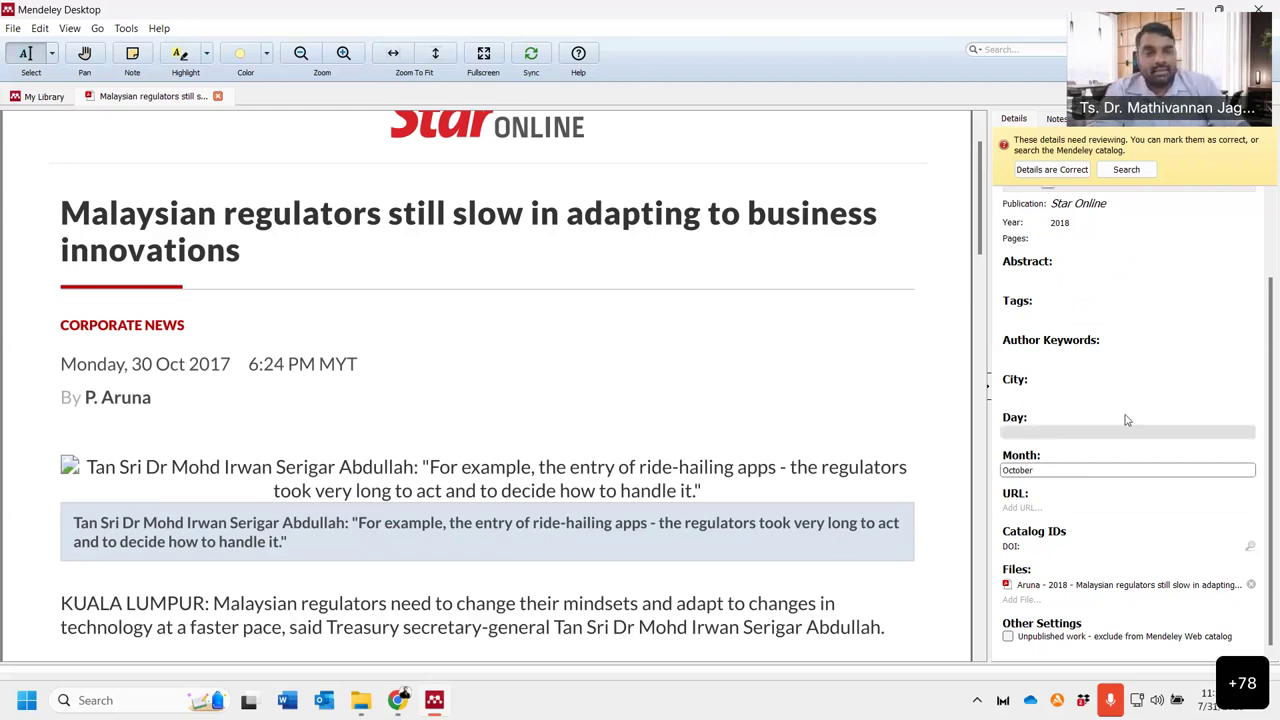
left_click(1048, 433)
type("30")
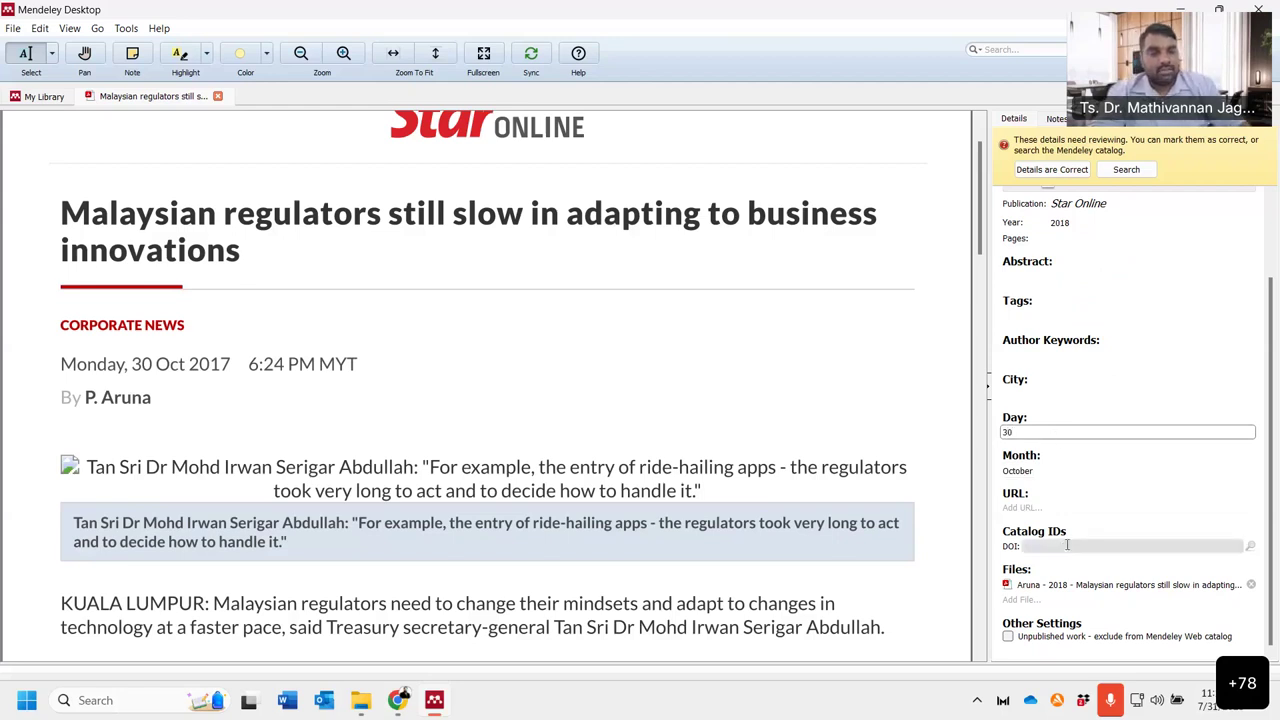
Mark the details as correct, close the PDF view, and return to All Documents.
left_click(1058, 170)
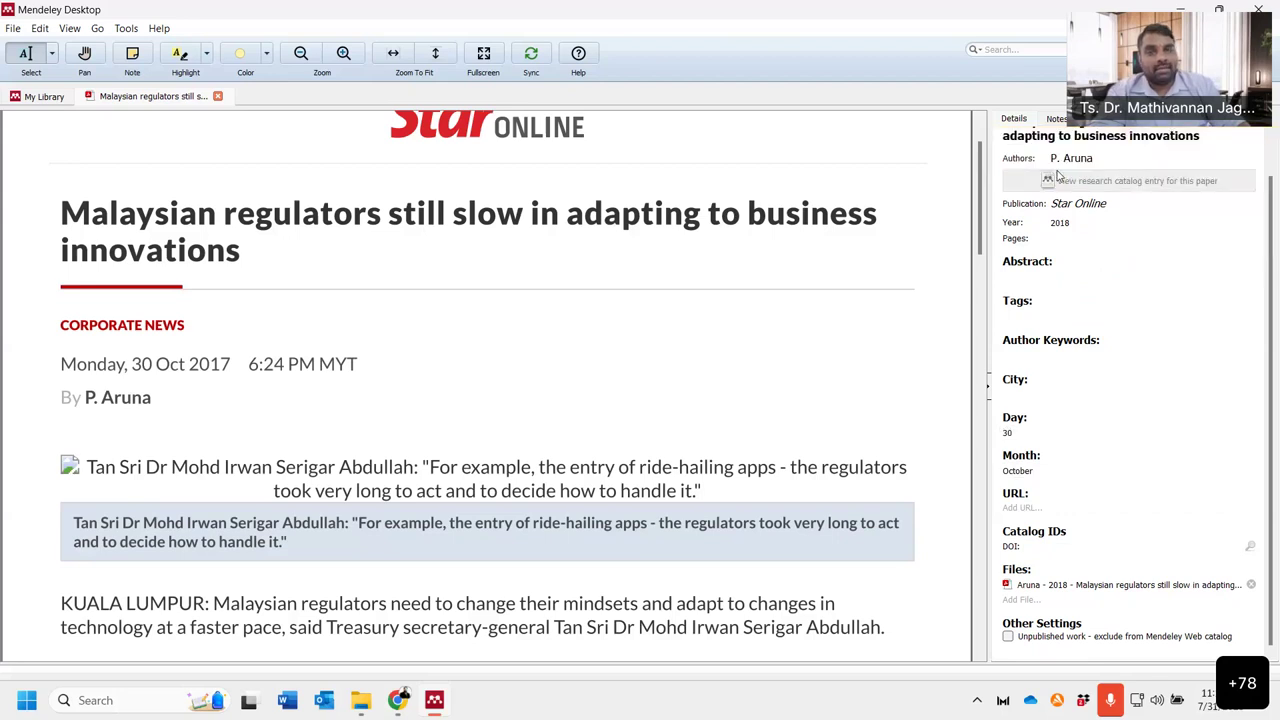
left_click(218, 97)
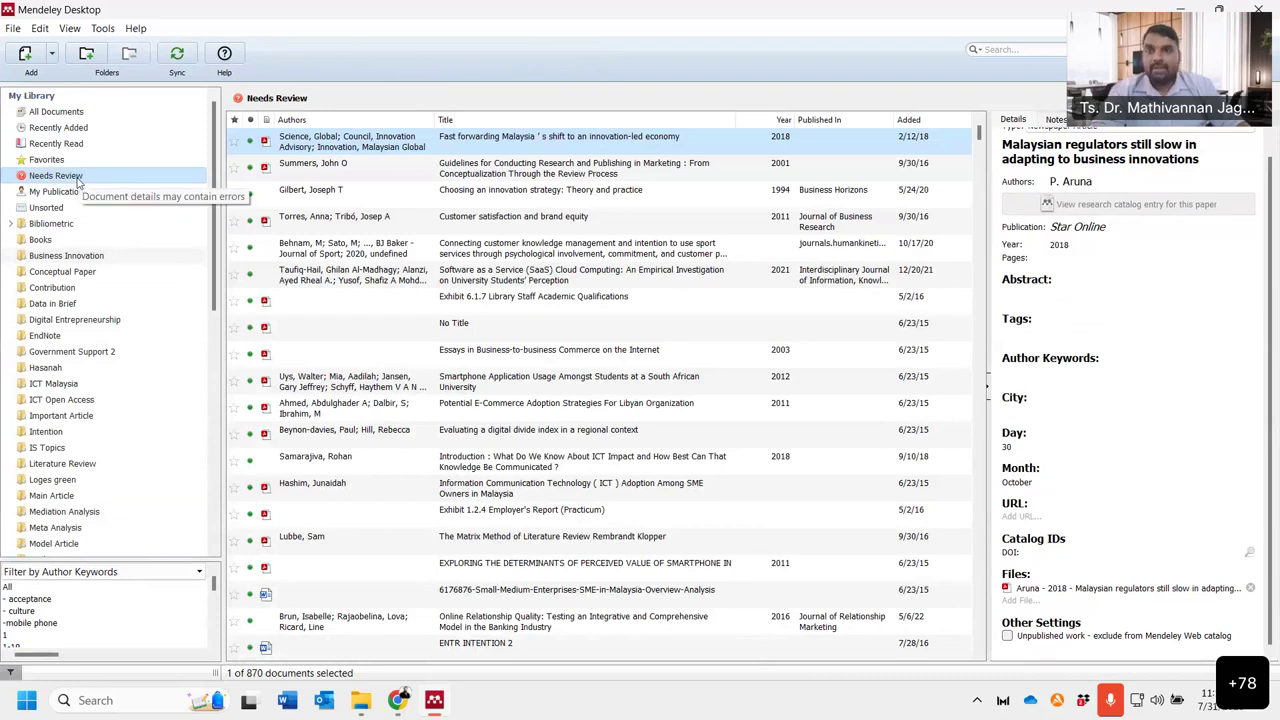
left_click(57, 114)
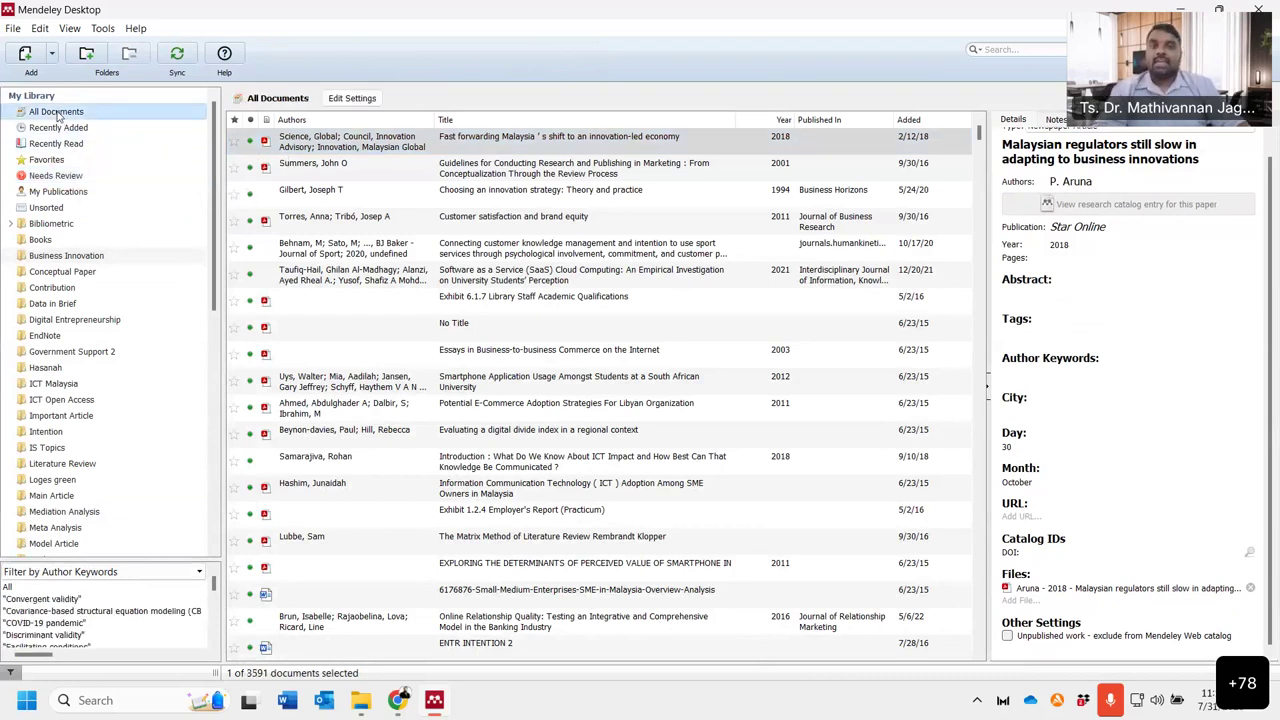
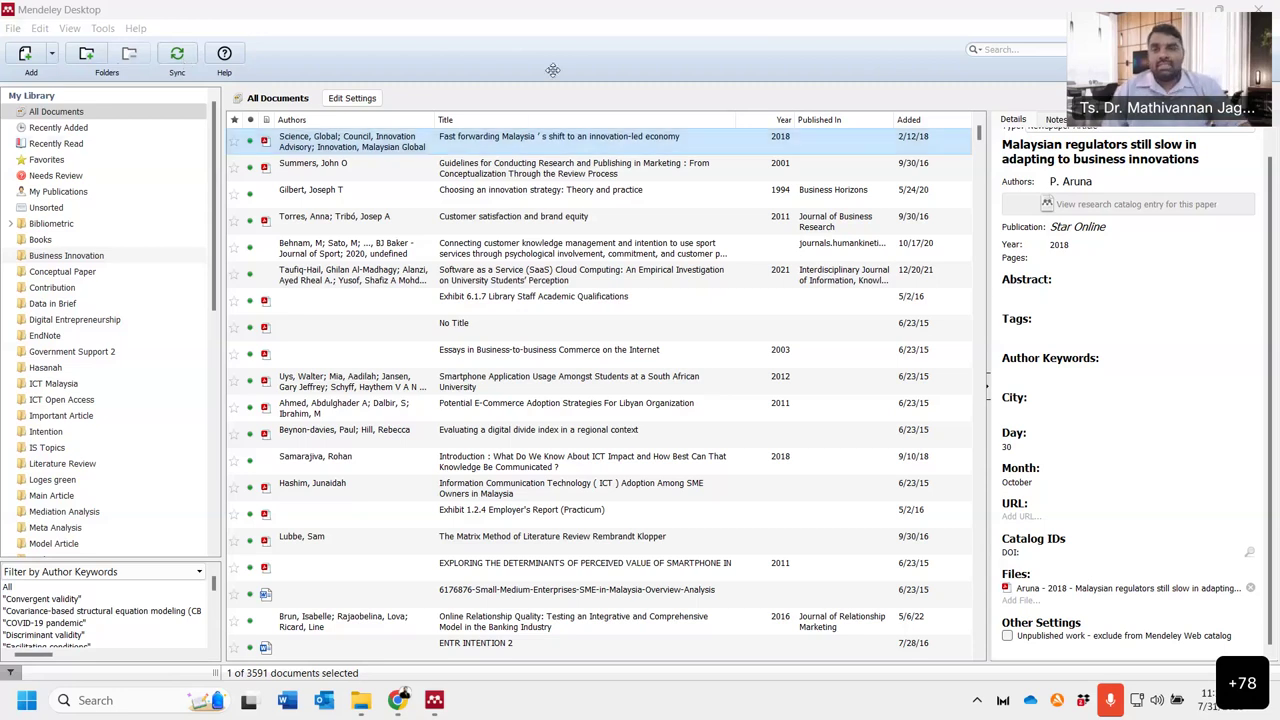
Review the brand equity, marketing research, customer knowledge, Exhibit 6.1.7 and innovation strategy entries, then switch to Chrome.
left_click(410, 221)
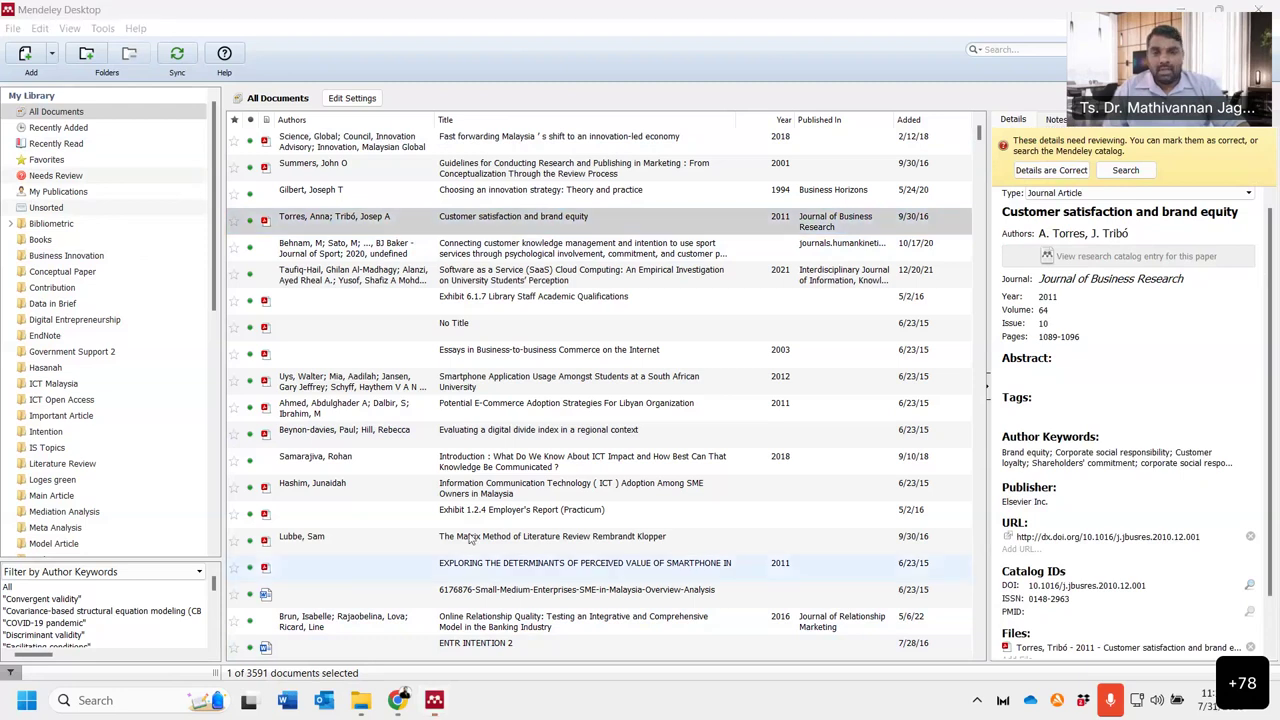
left_click(503, 173)
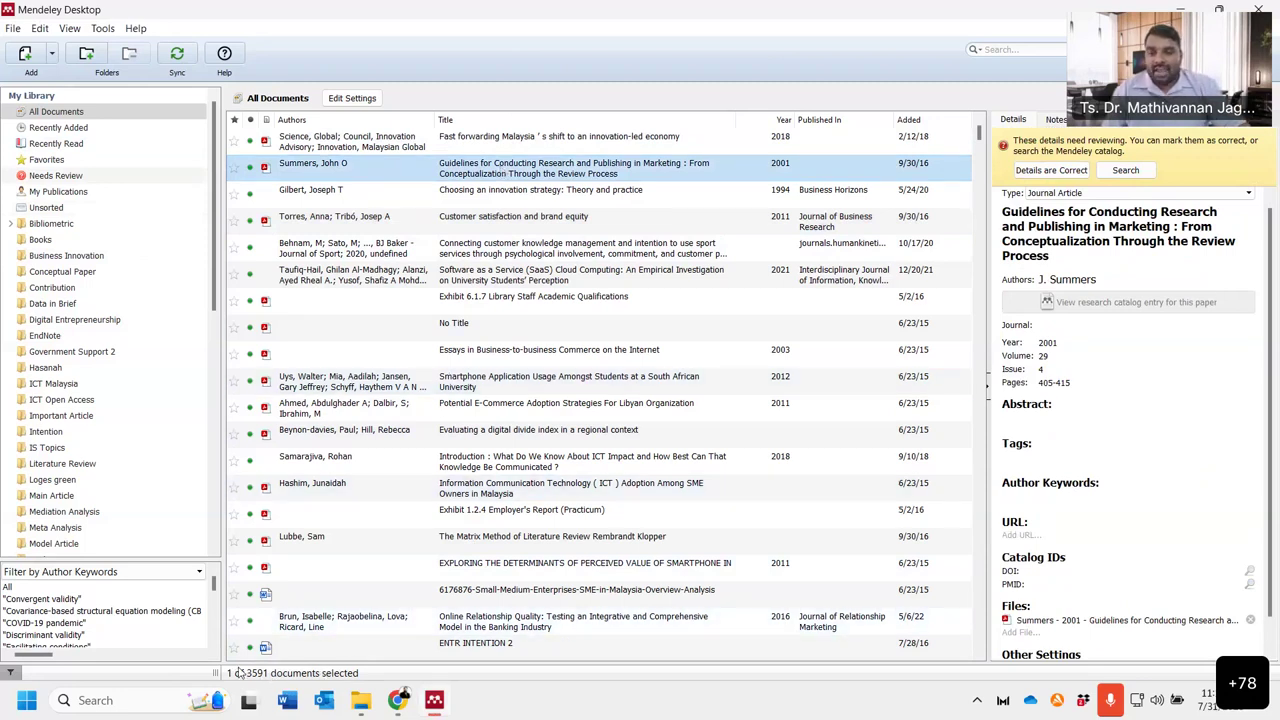
left_click(472, 250)
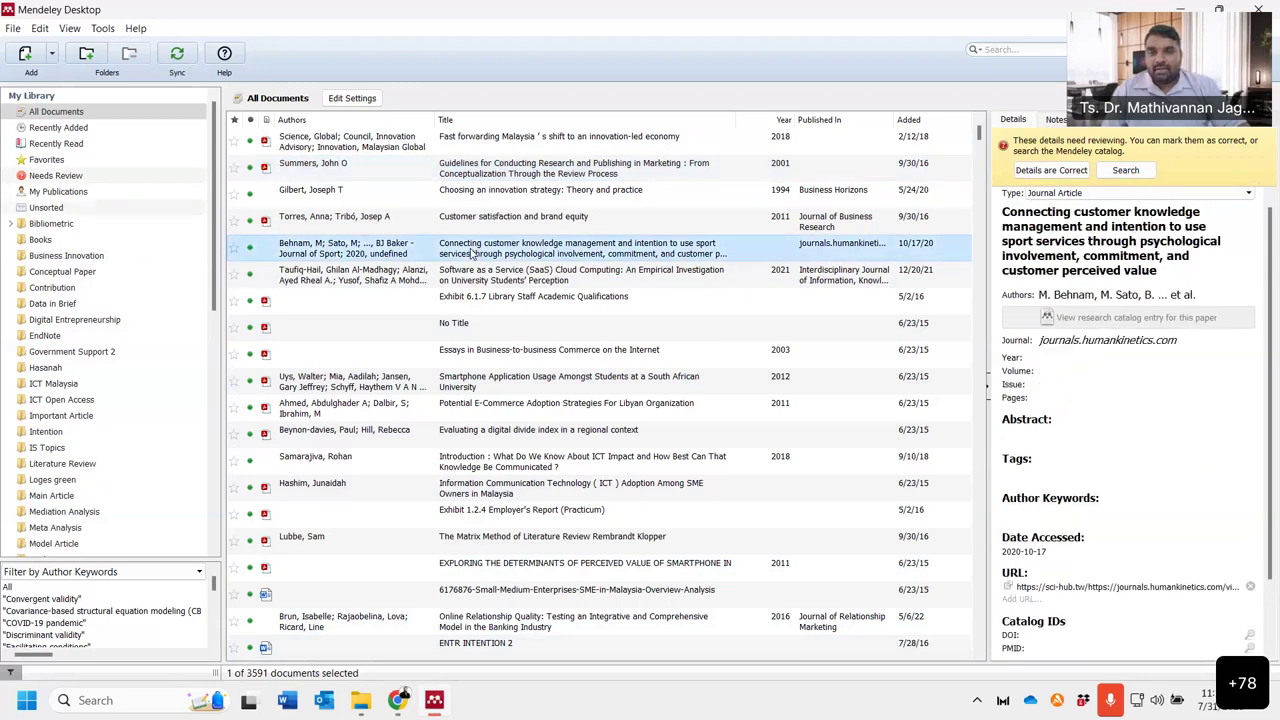
left_click(430, 295)
left_click(555, 192)
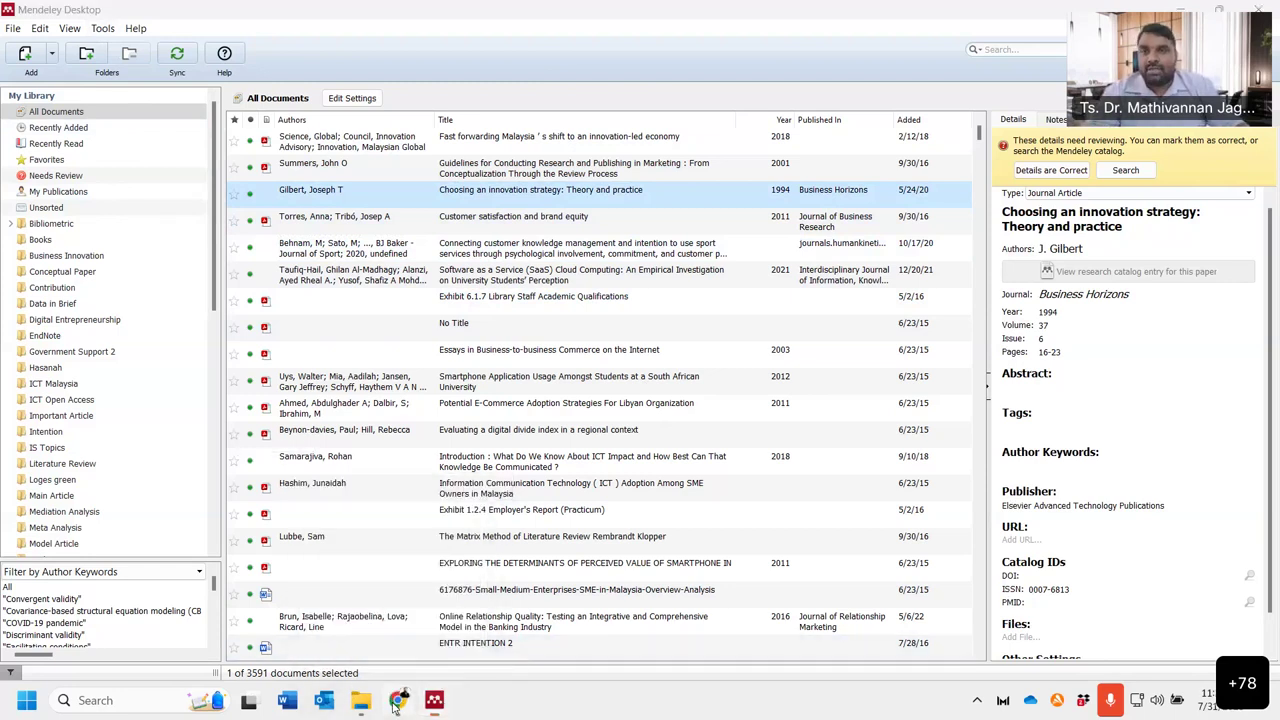
left_click(397, 700)
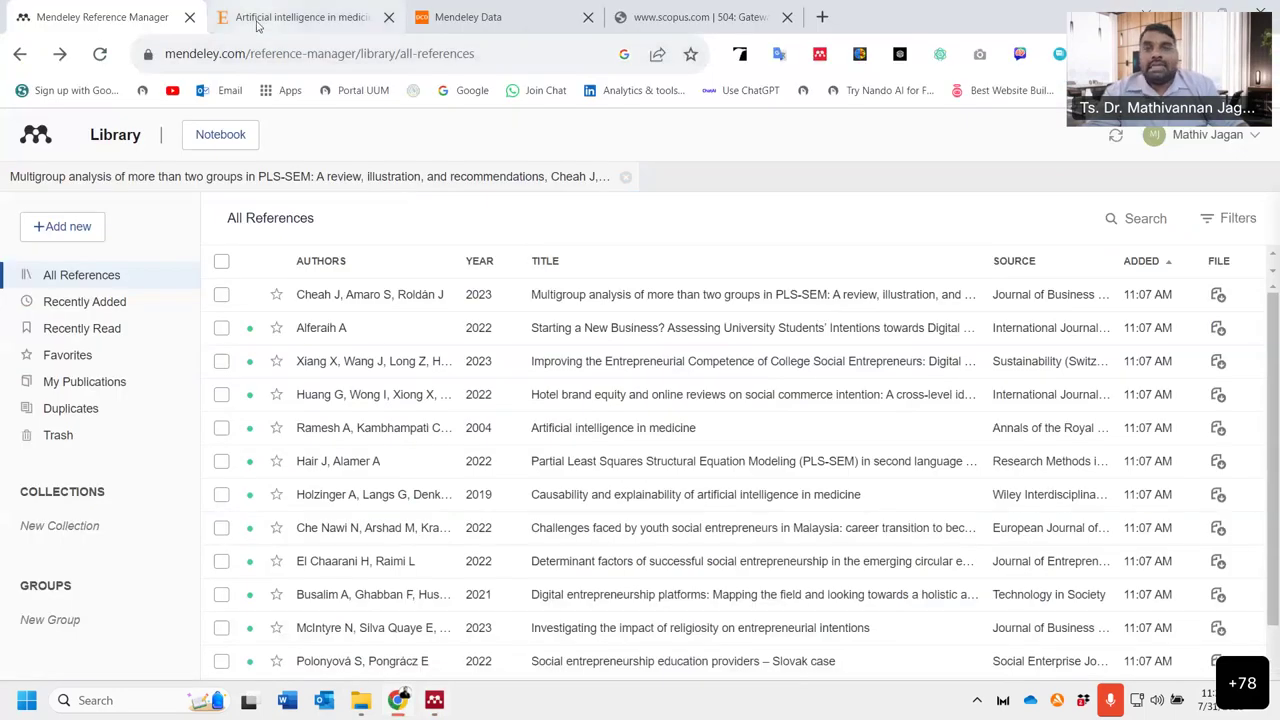
In the ScienceDirect article tab, go to scopus.com to reach the Scopus document search.
left_click(300, 17)
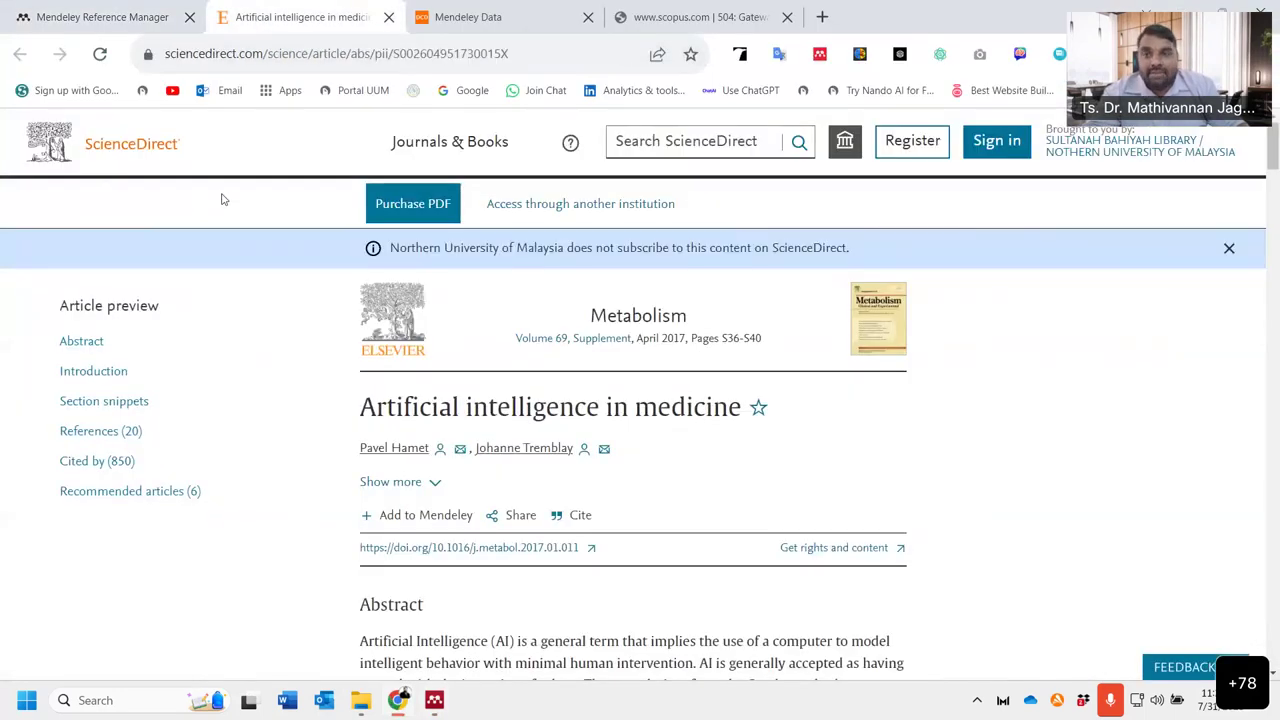
left_click(222, 56)
type("scopsy")
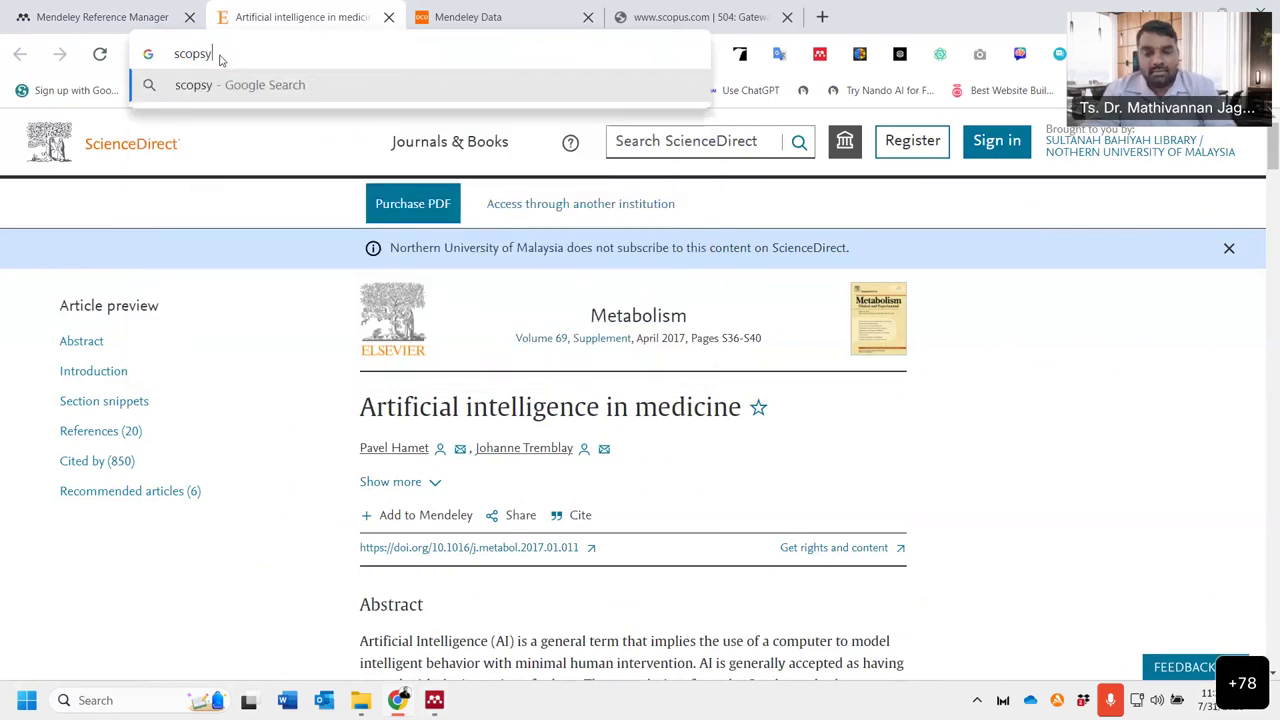
key("BackSpace")
key("BackSpace")
key("BackSpace")
key("BackSpace")
key("BackSpace")
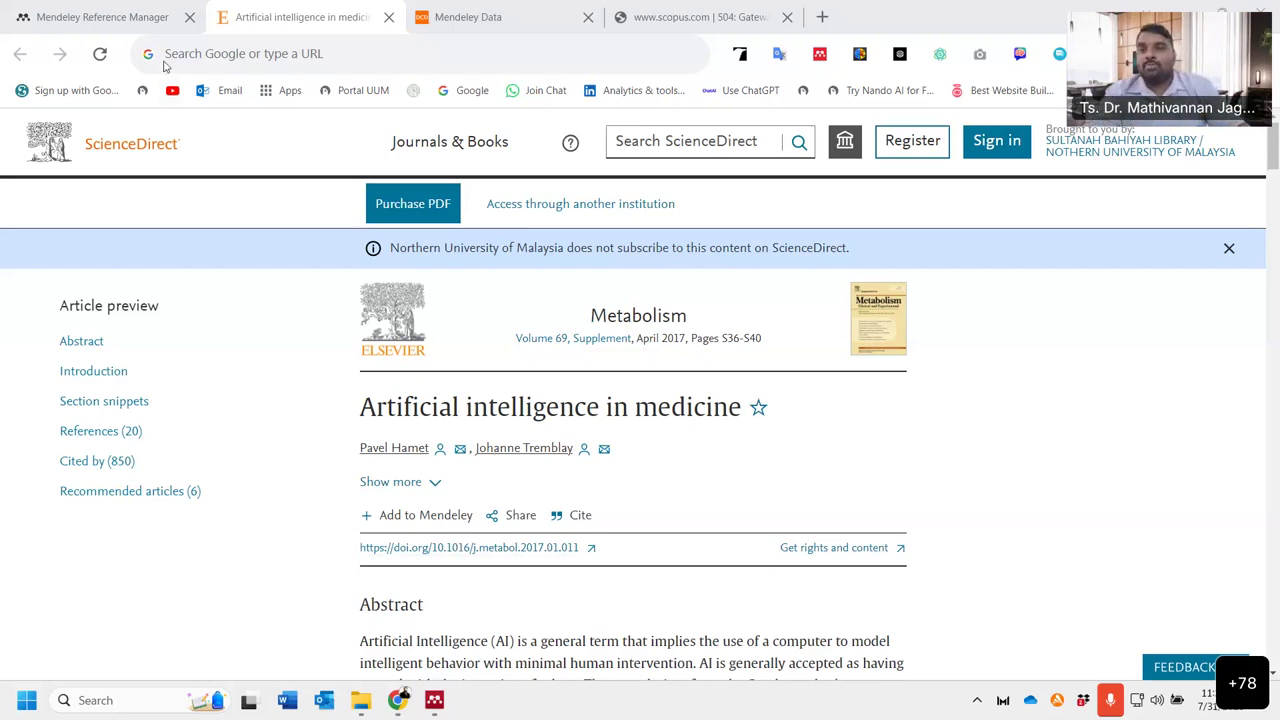
left_click(172, 56)
type("scopus")
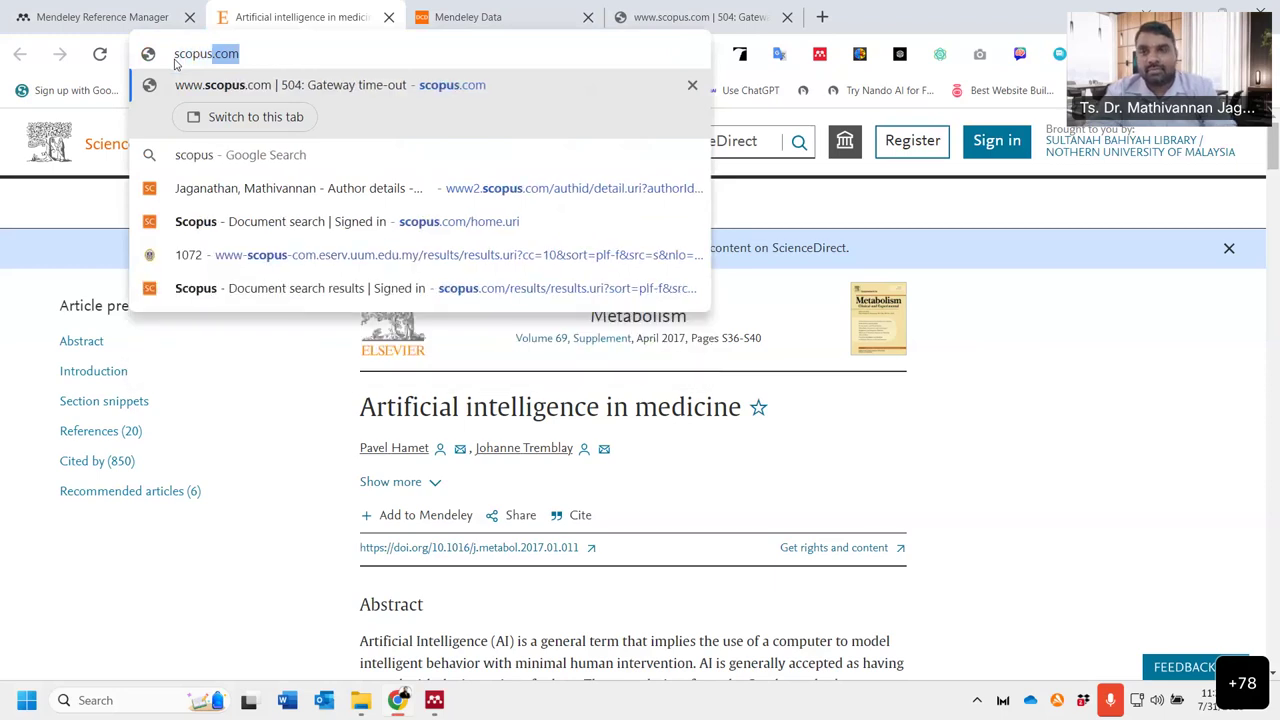
key("Return")
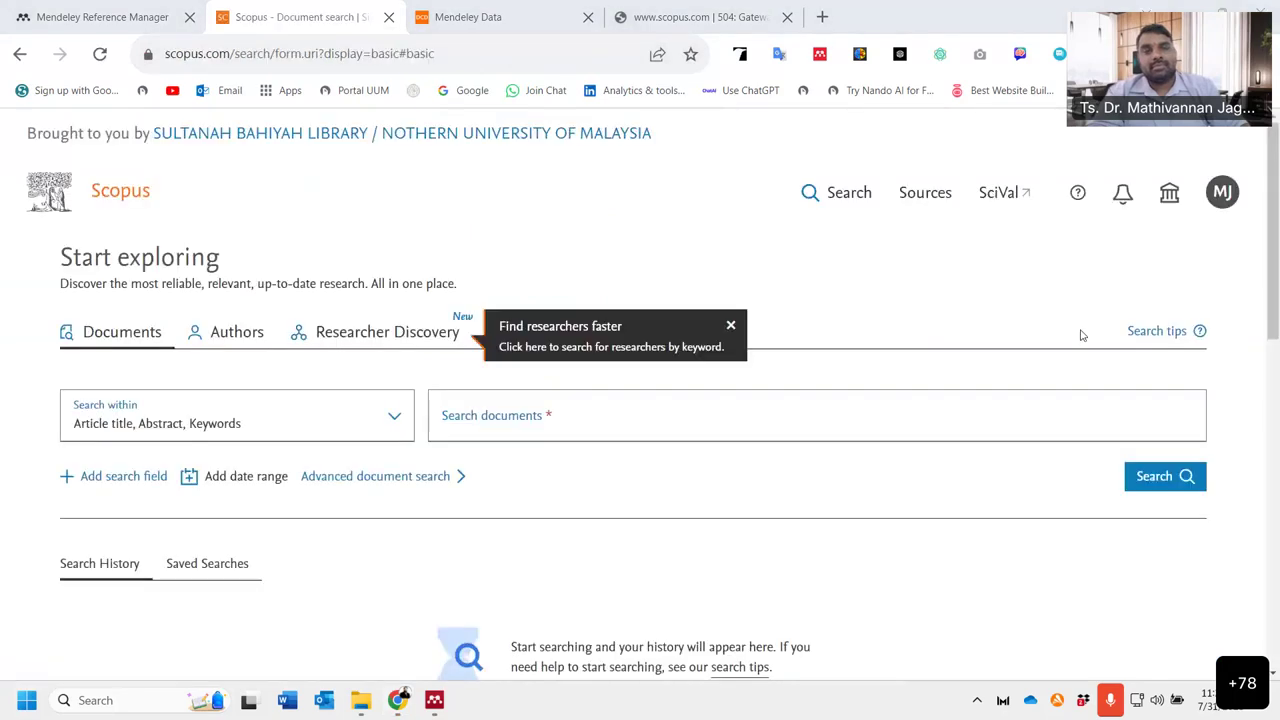
Run a Scopus document search for {digital entrepreneurship}, returning 533 results.
left_click(483, 430)
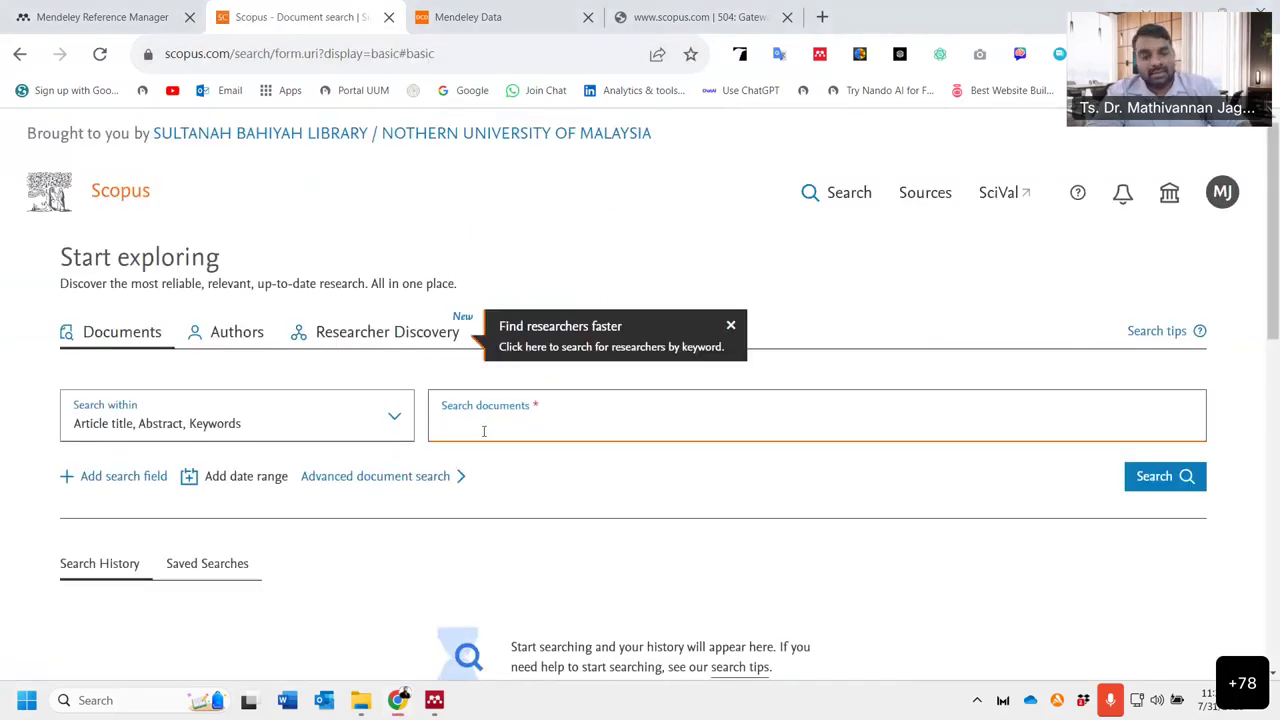
type("\"")
key("BackSpace")
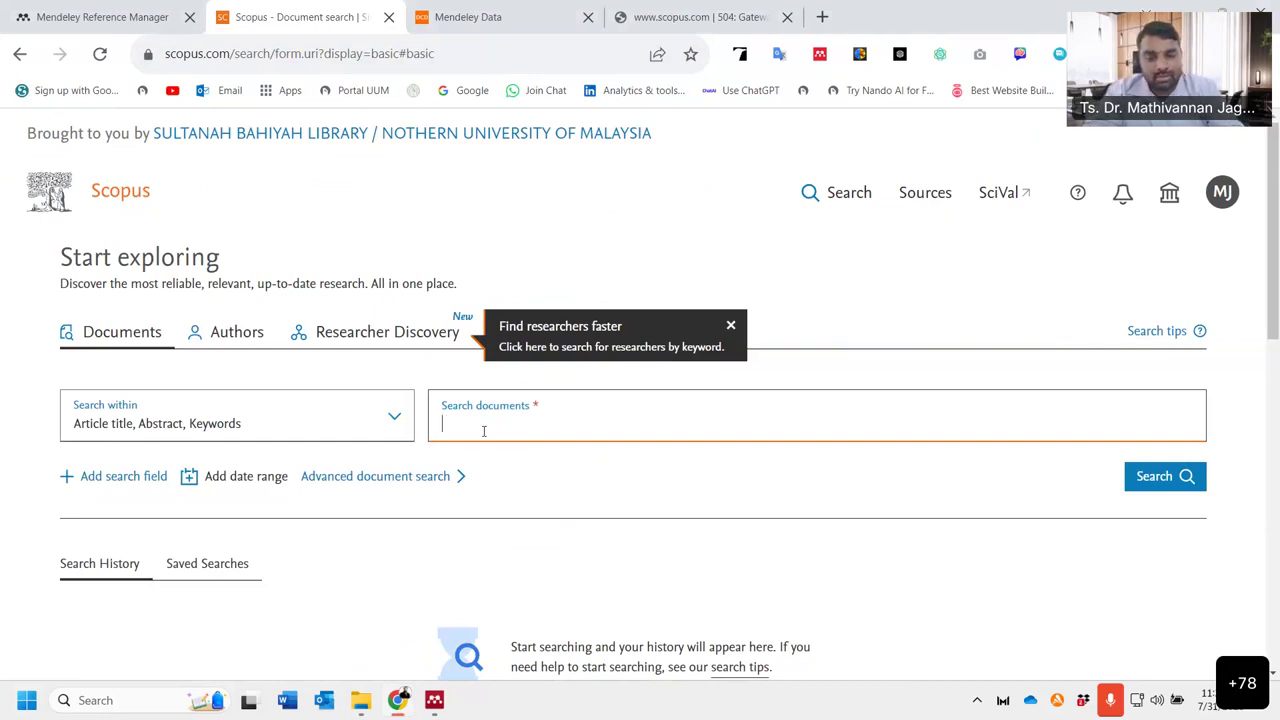
type("\"")
key("BackSpace")
type("{digital")
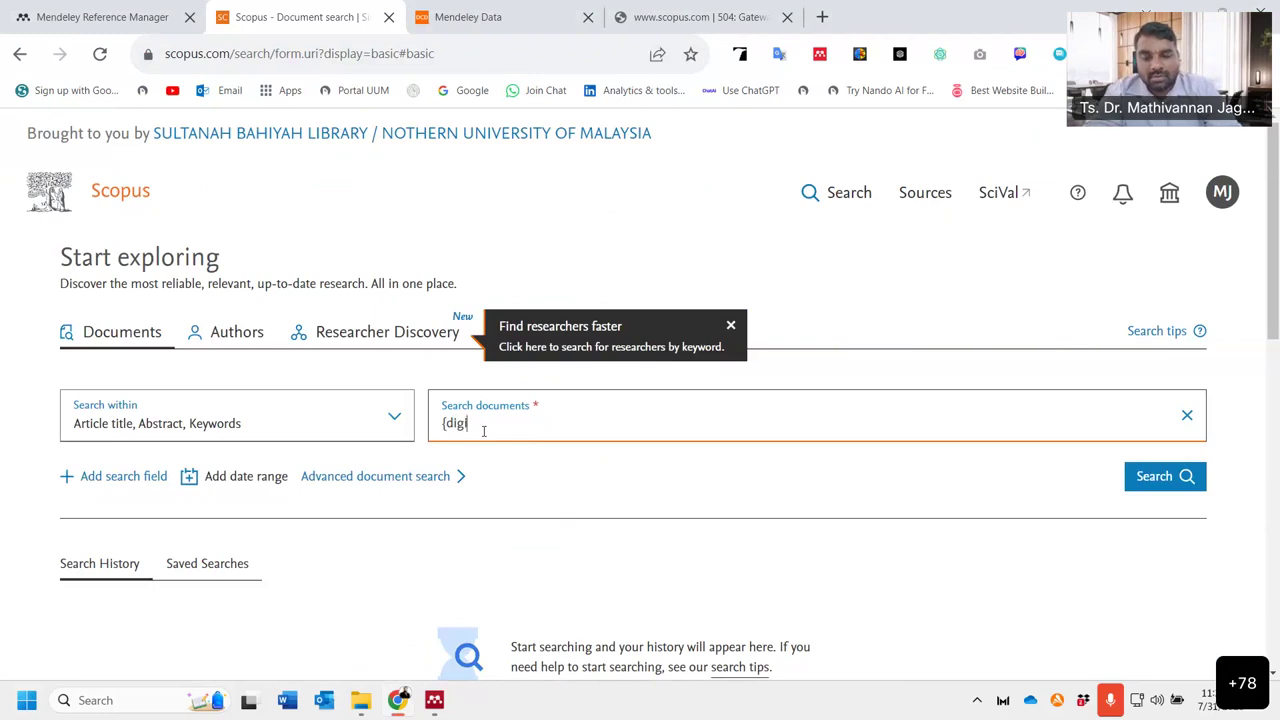
type(" m")
key("BackSpace")
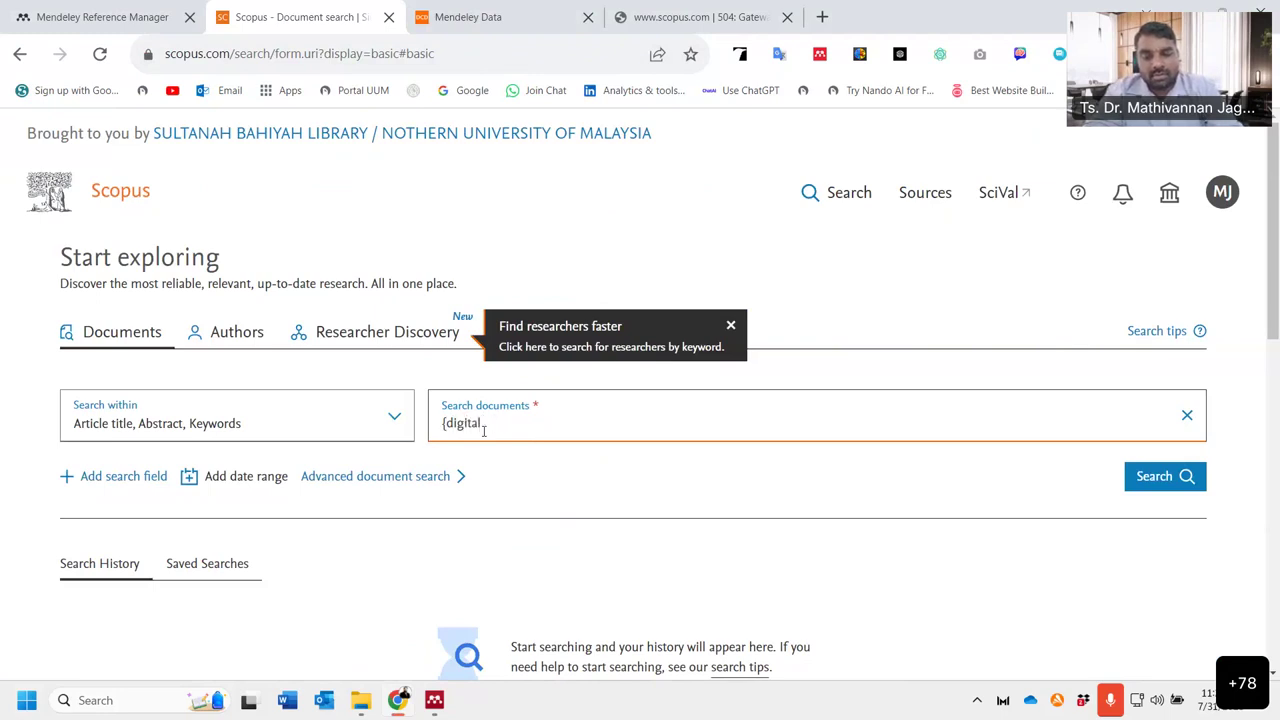
type("entrepreneursh")
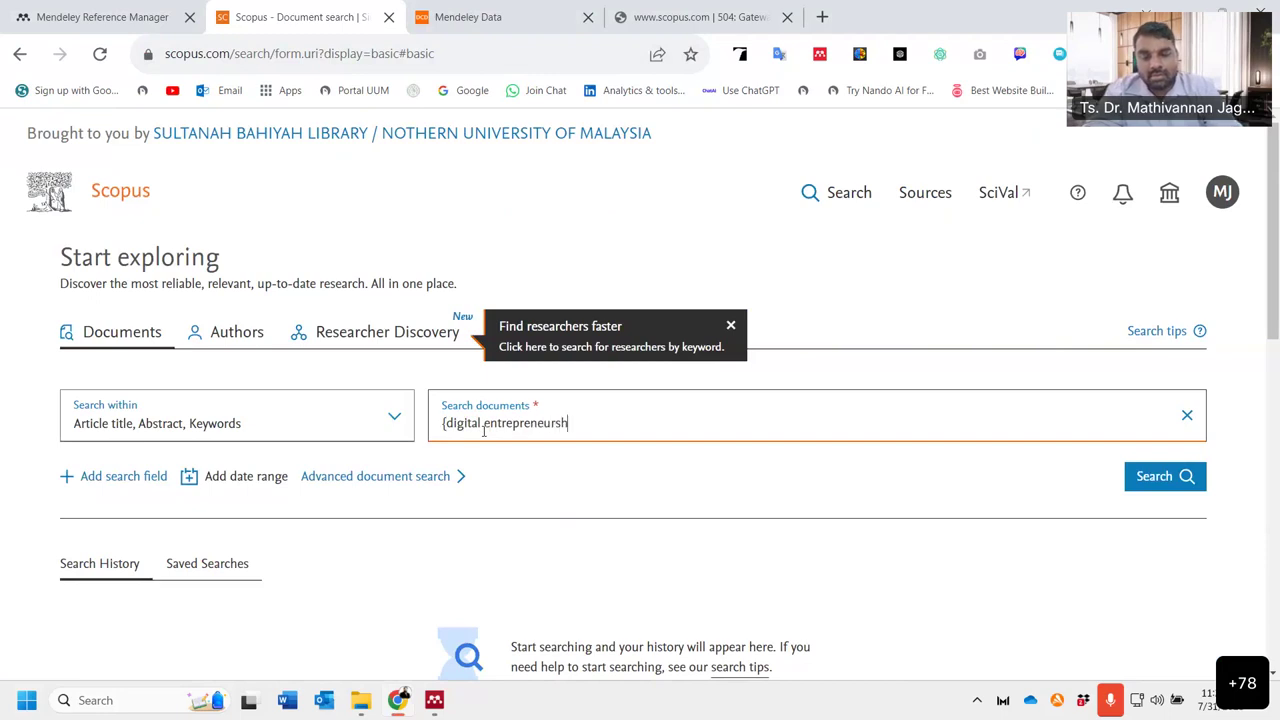
type("ip}")
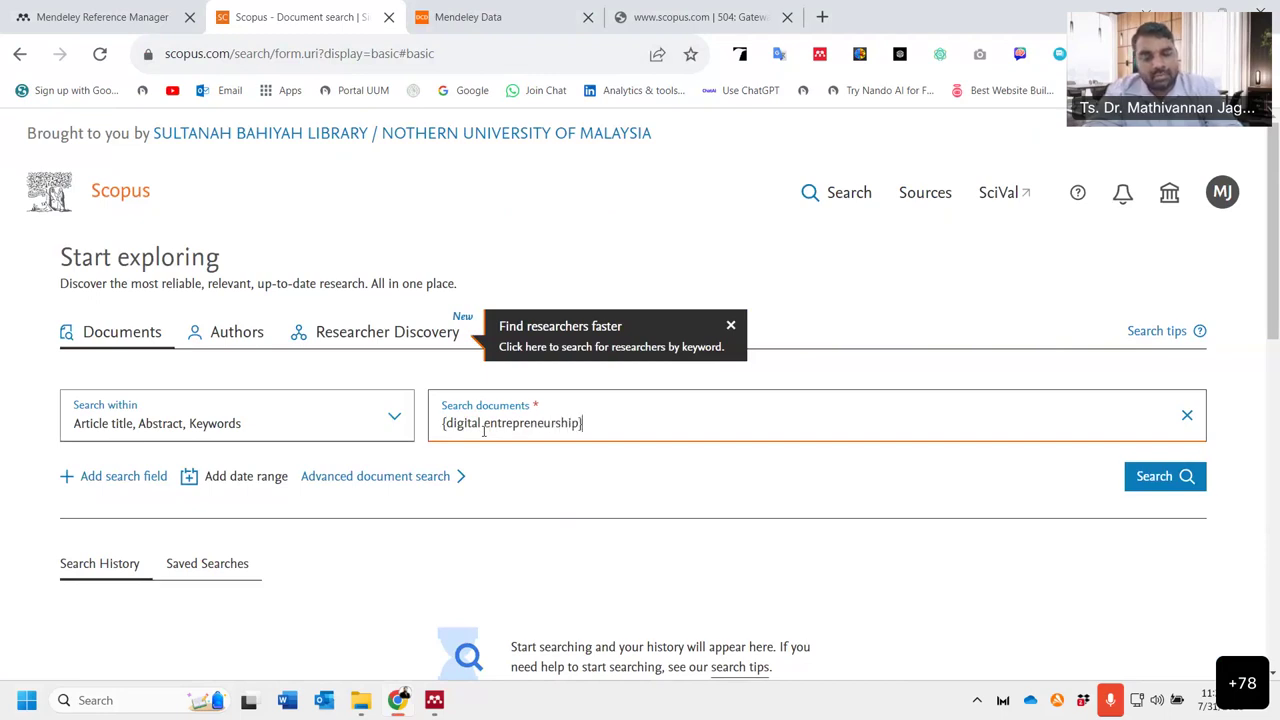
left_click(1160, 478)
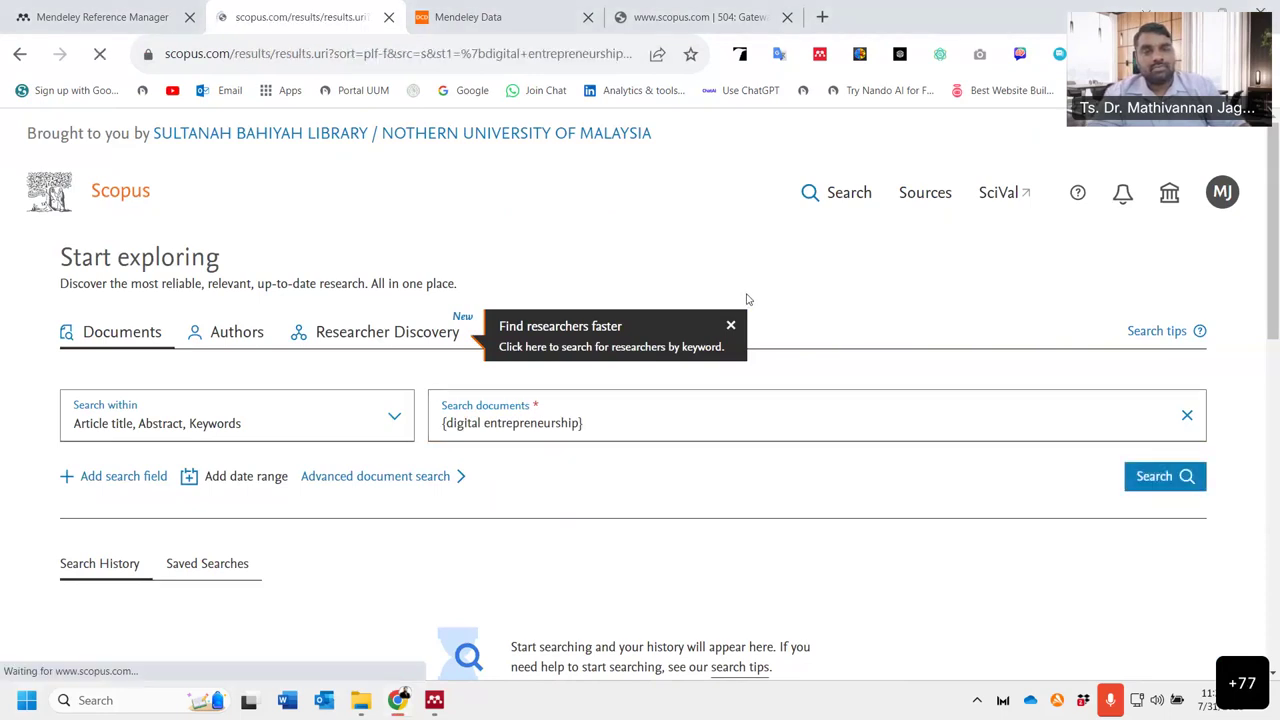
scroll(1235, 304, "down", 2)
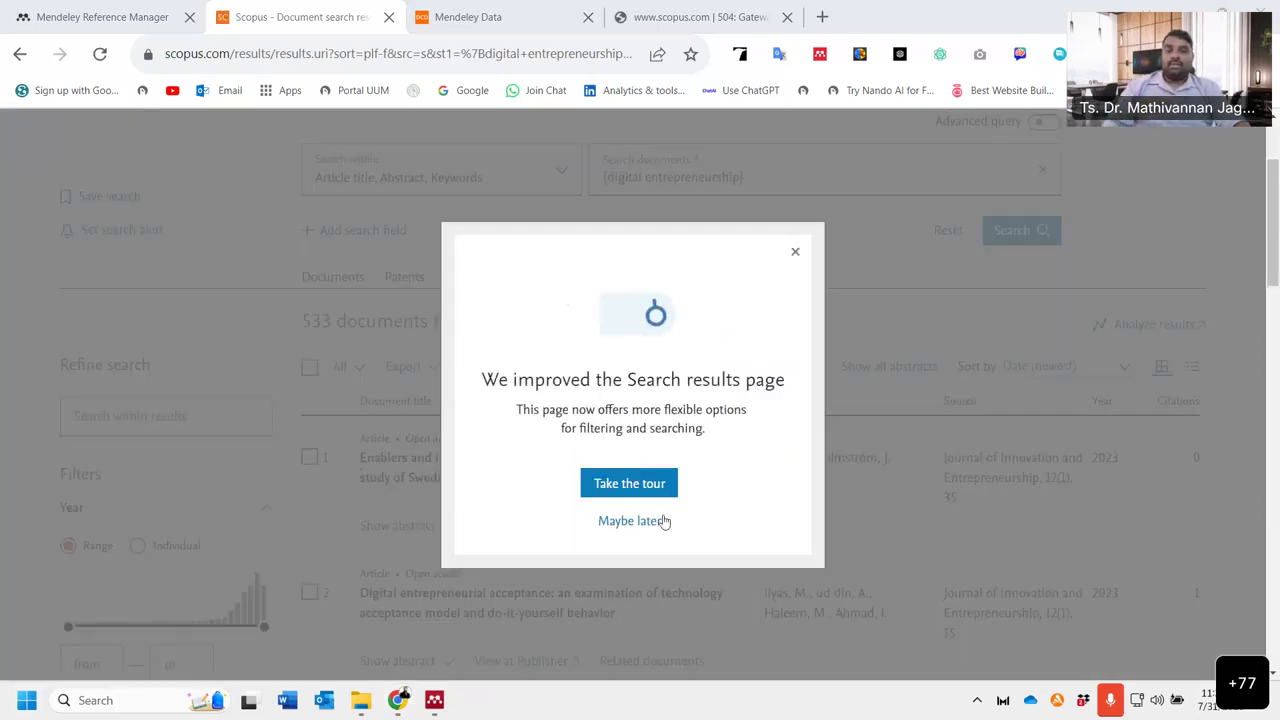
Dismiss the results tour popup and open the Digital entrepreneurial acceptance record.
left_click(630, 521)
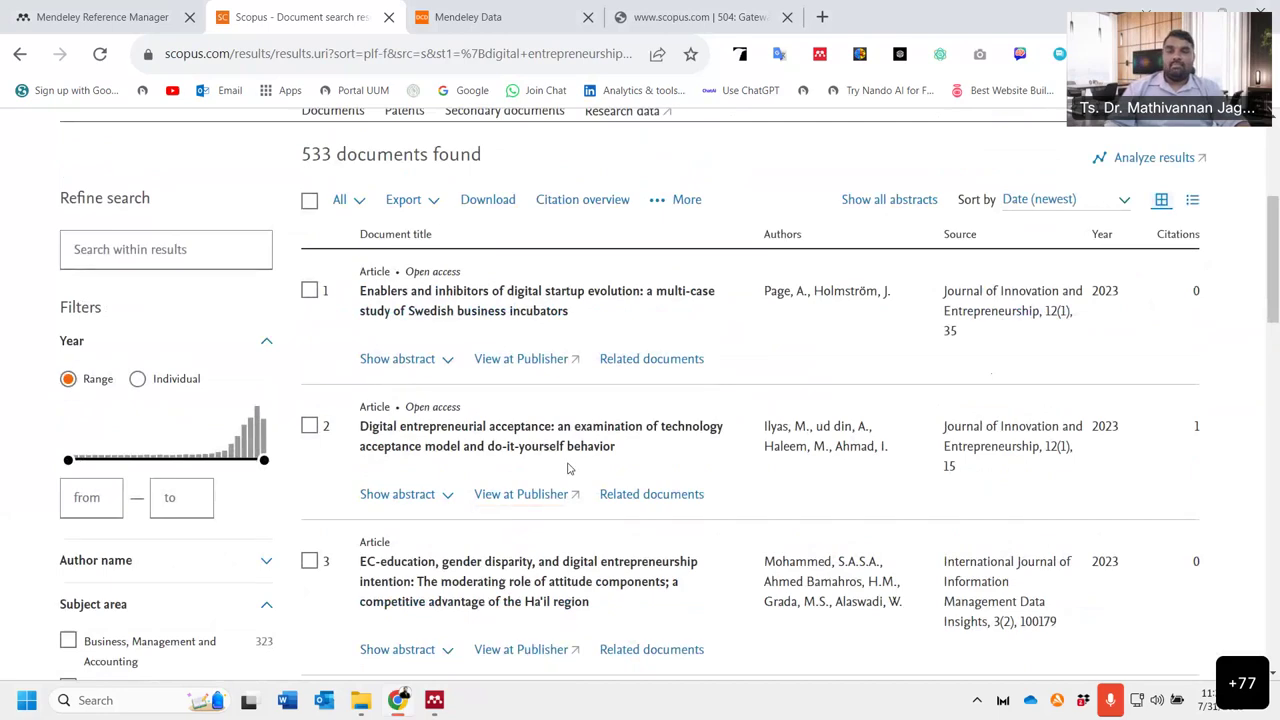
scroll(566, 465, "down", 2)
scroll(569, 469, "down", 3)
scroll(569, 469, "up", 5)
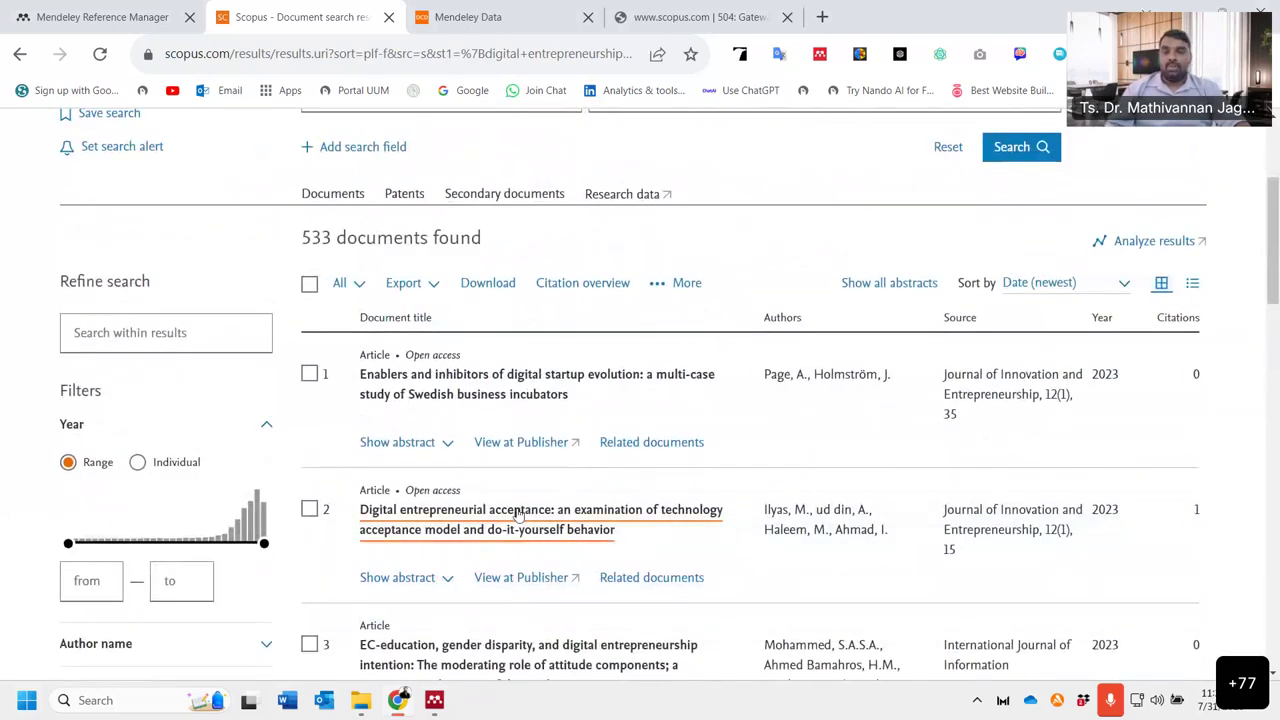
scroll(520, 474, "down", 3)
scroll(460, 435, "up", 2)
left_click(452, 445)
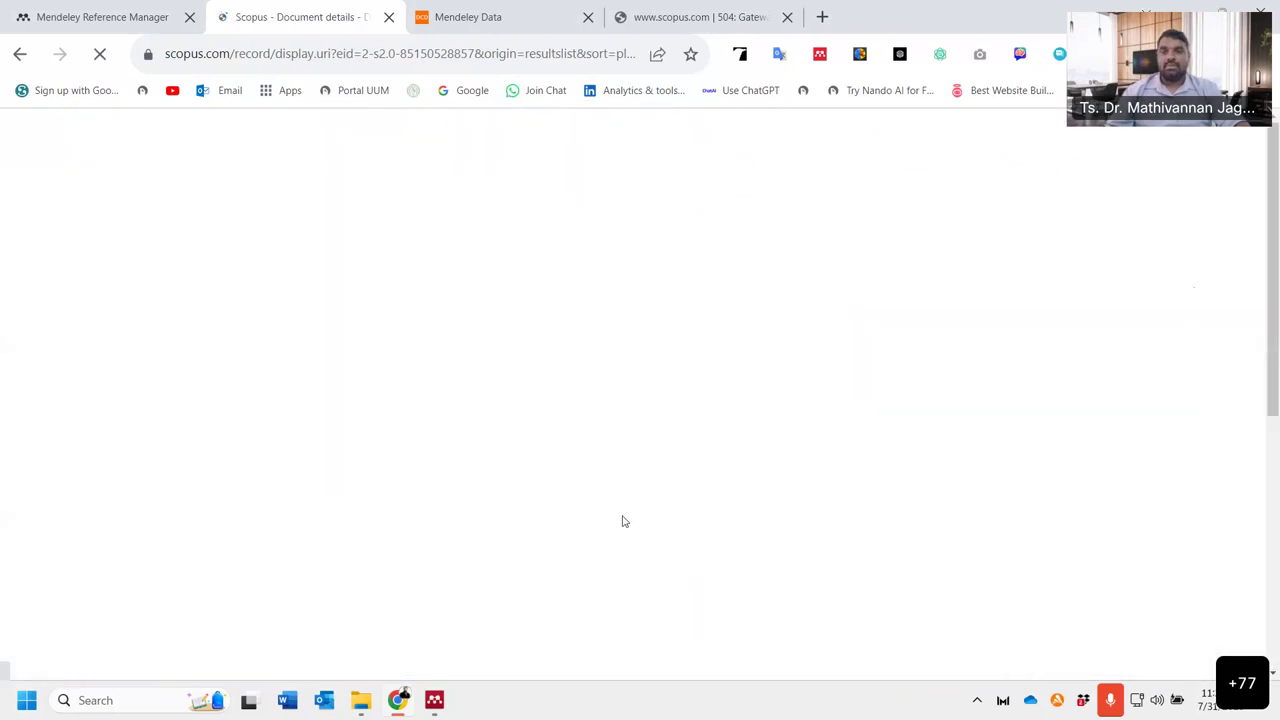
Open the paper's 19-page full-text PDF on Springer from the record page.
scroll(416, 447, "down", 1)
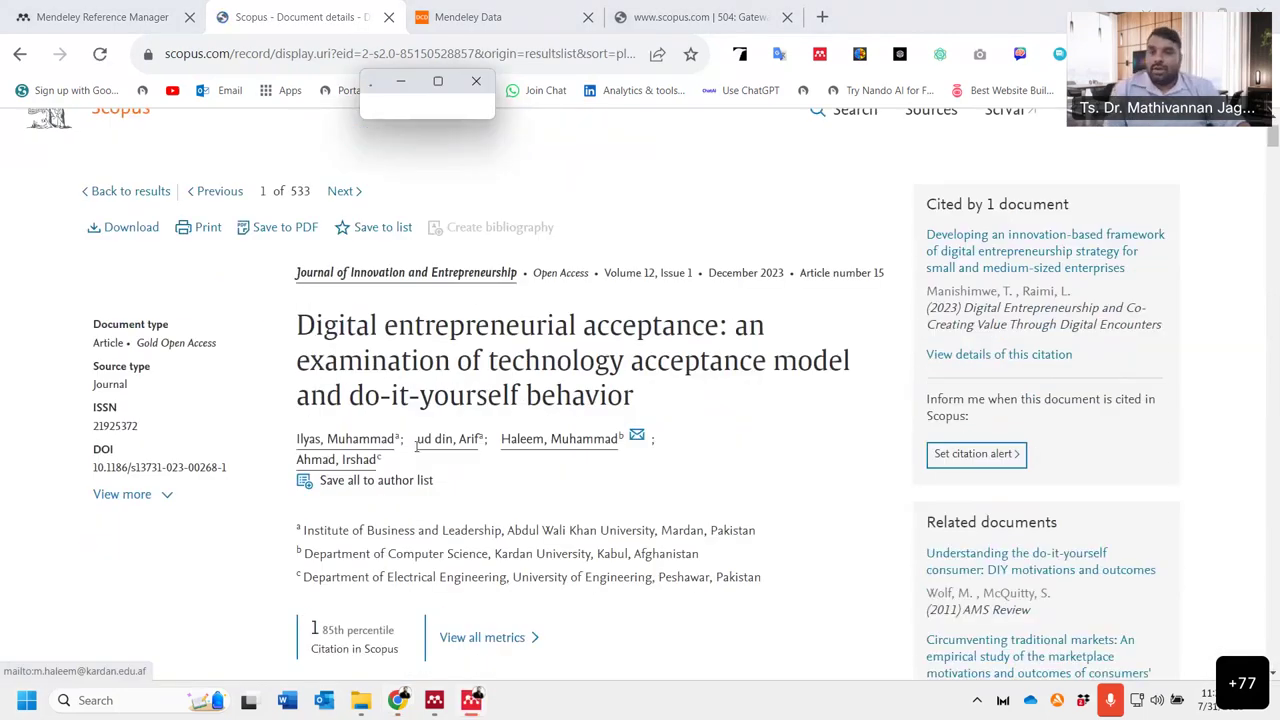
scroll(416, 447, "down", 3)
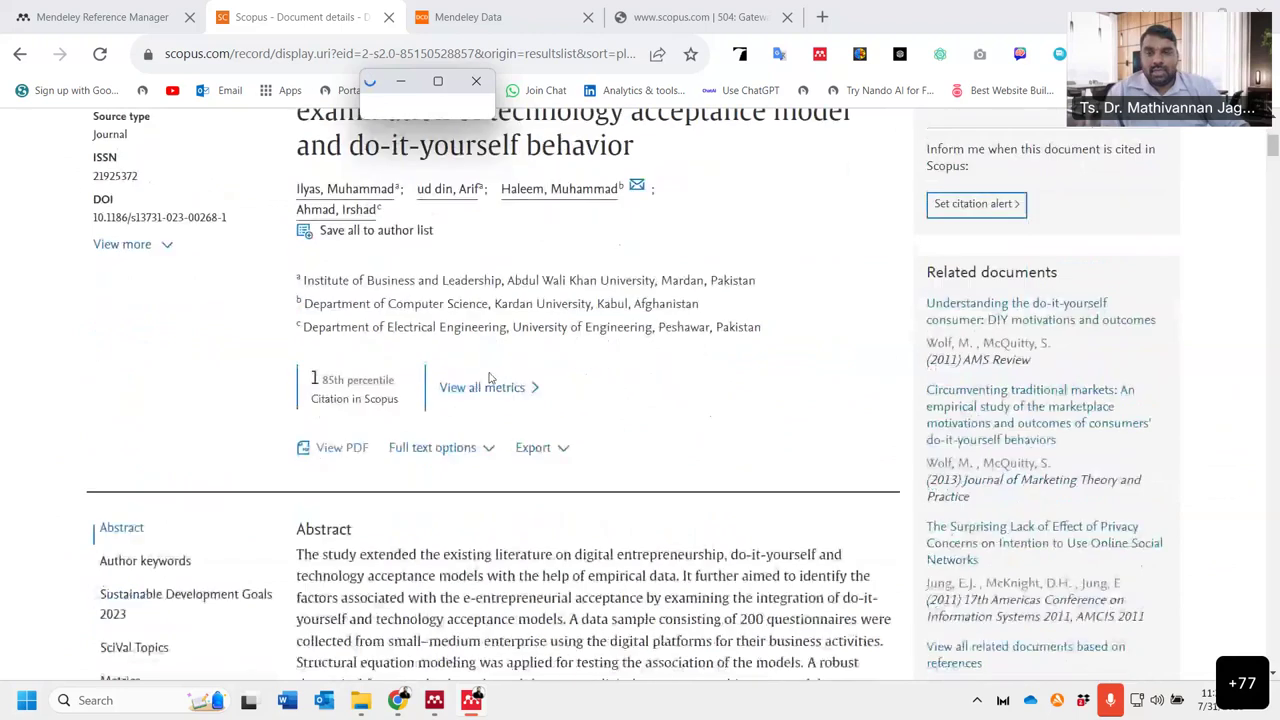
left_click(342, 449)
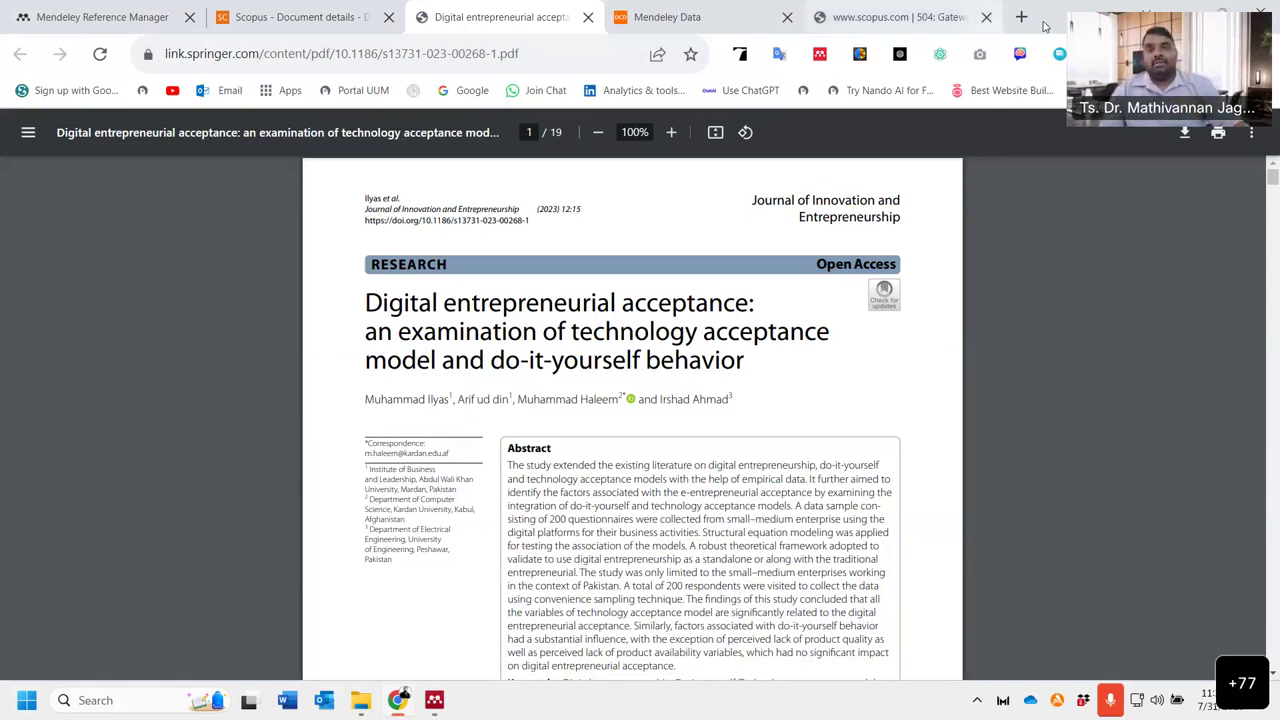
left_click_drag(768, 243, 754, 239)
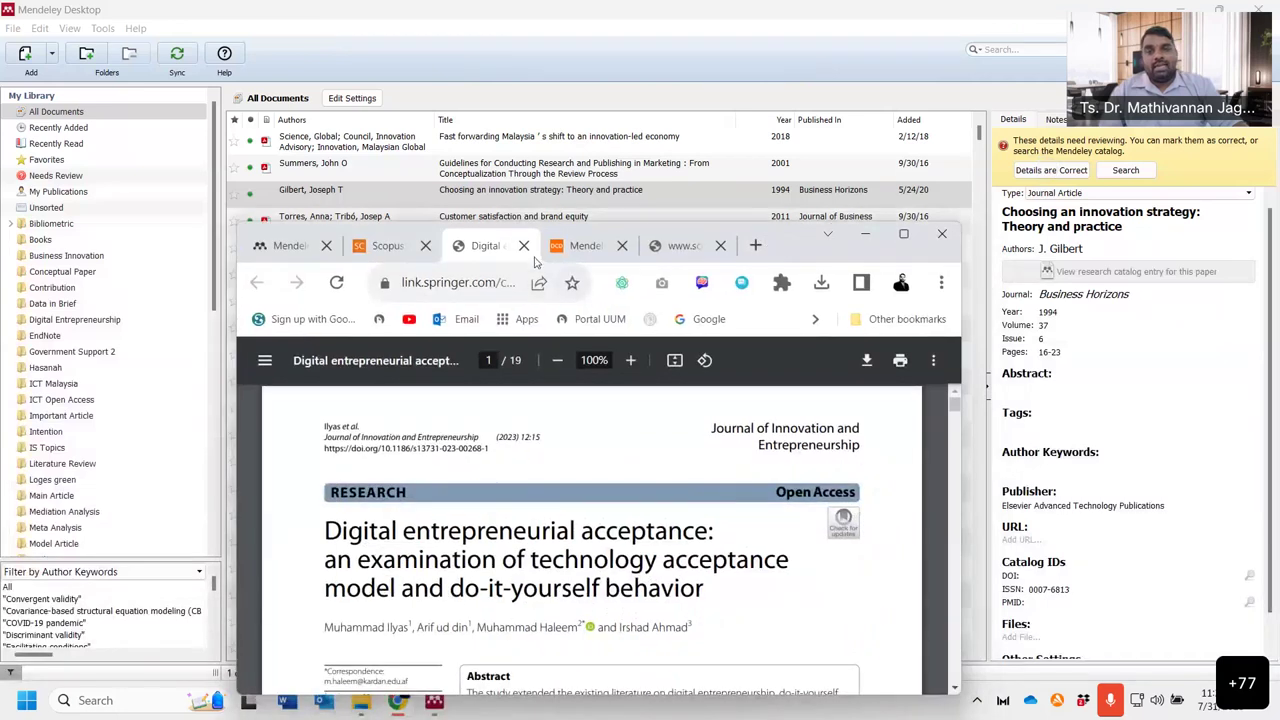
left_click(523, 246)
left_click(903, 234)
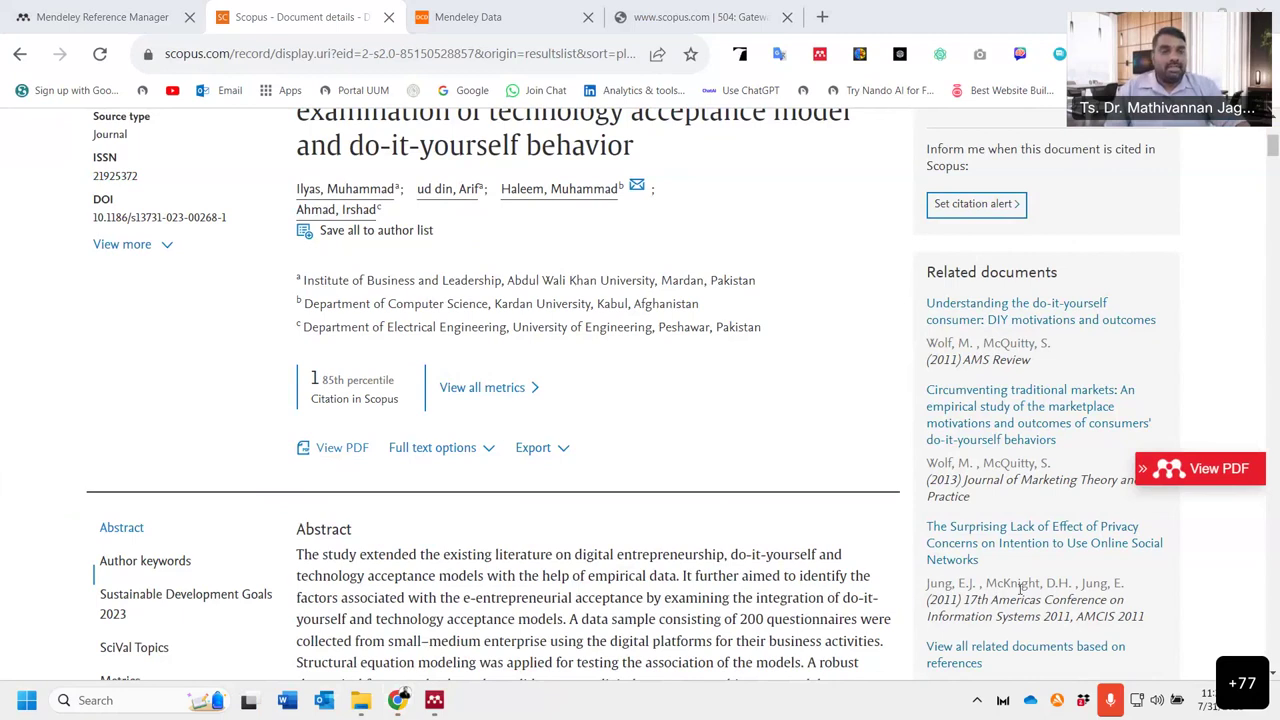
left_click(1205, 475)
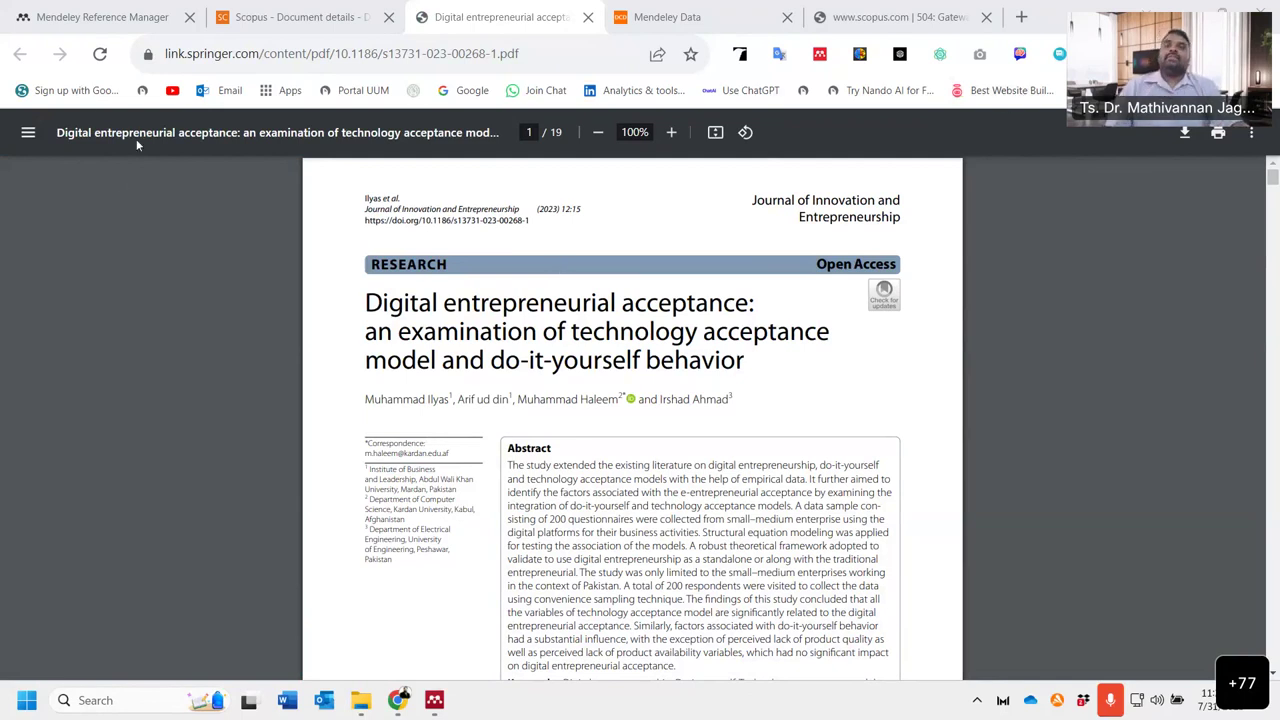
Google 'sciencedirect' and open the ScienceDirect site in a new tab.
left_click(213, 56)
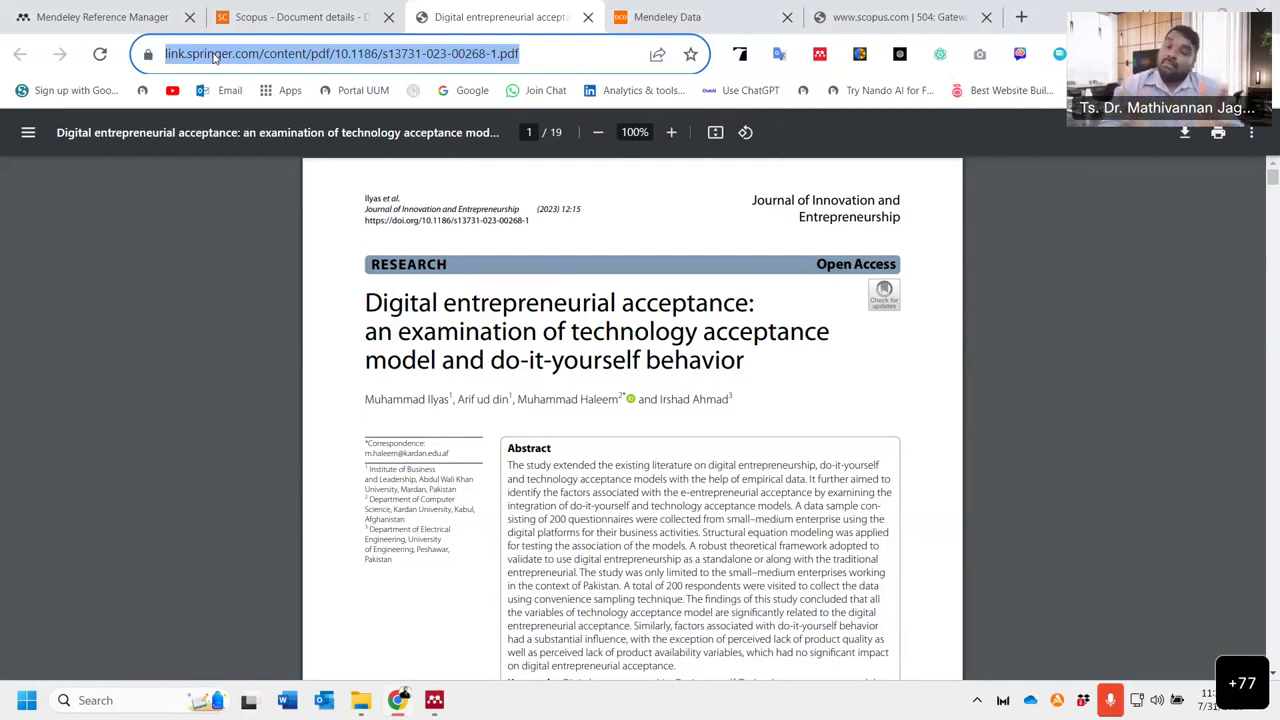
type("sc")
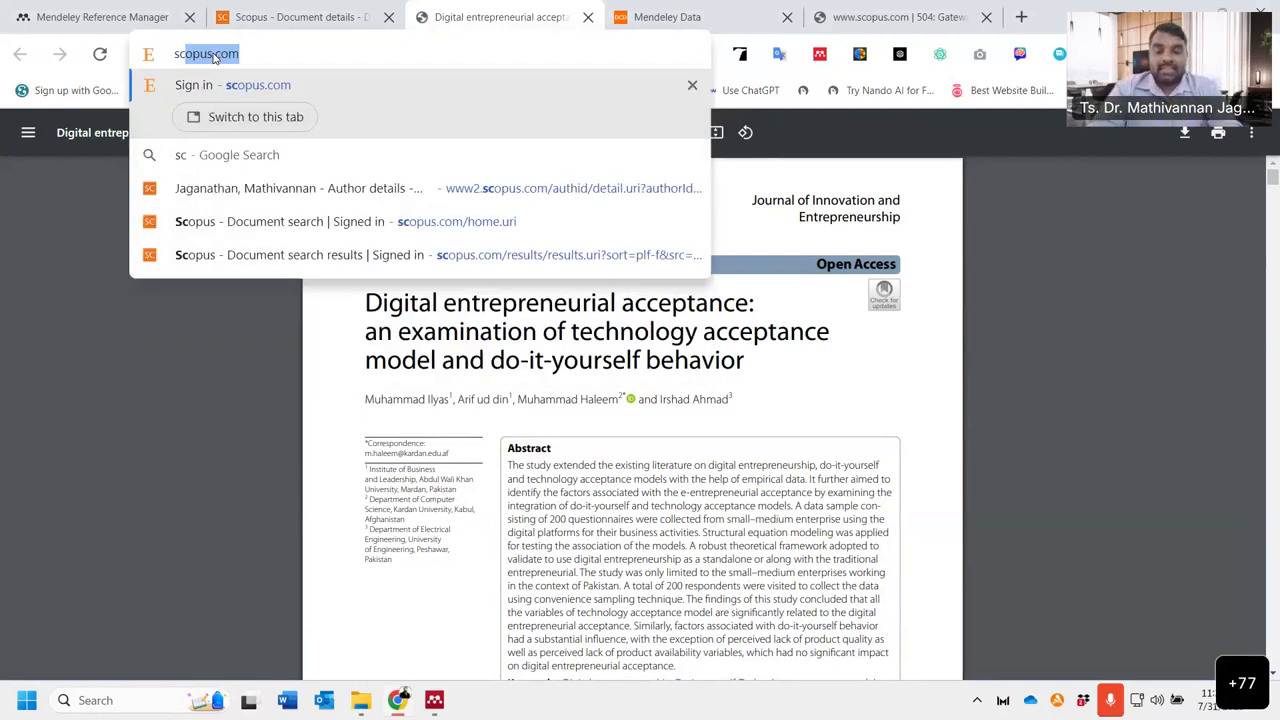
type("ience")
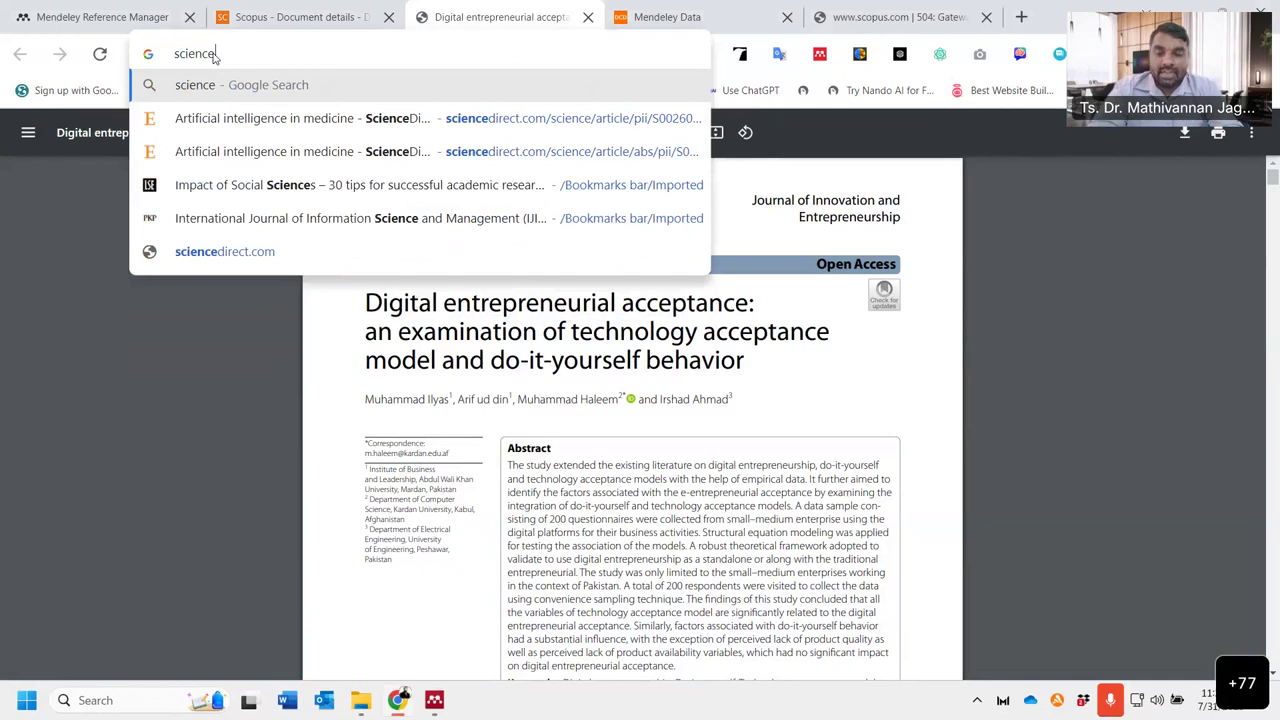
type("direc")
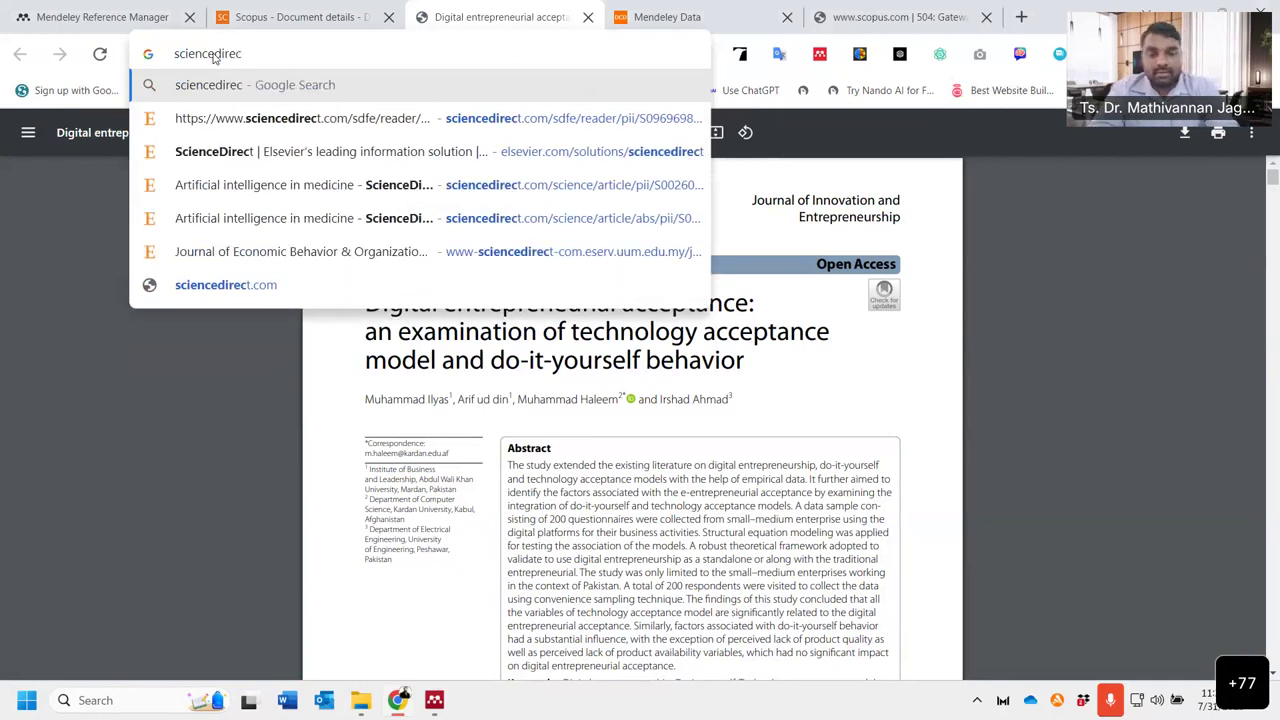
type("t")
key("Return")
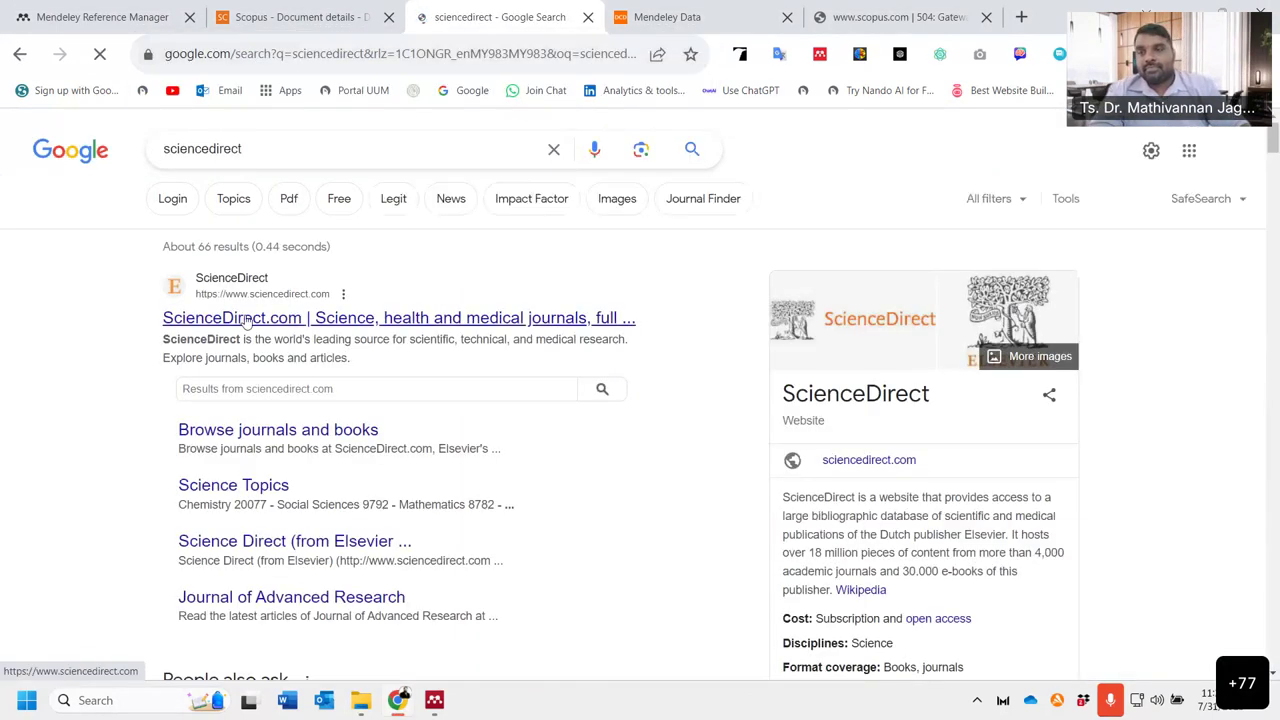
left_click(246, 318)
Move the Google search tab into its own window and close that window.
left_click(283, 20)
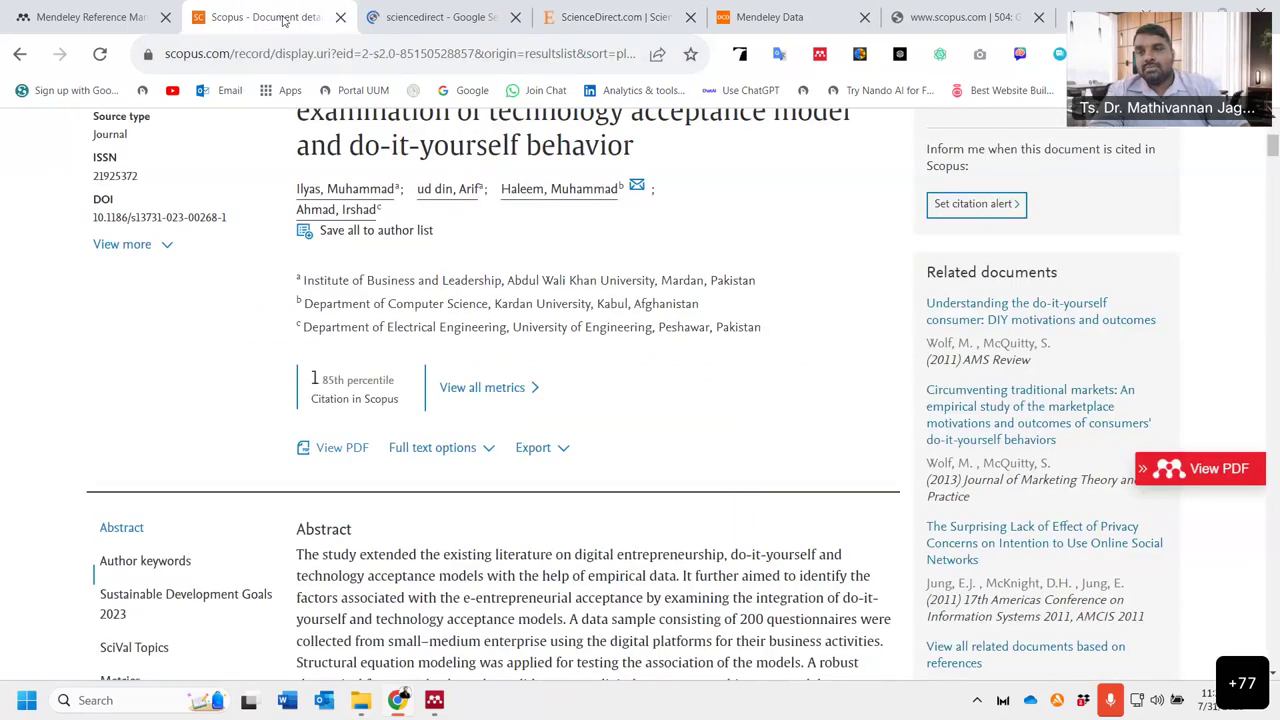
left_click(95, 20)
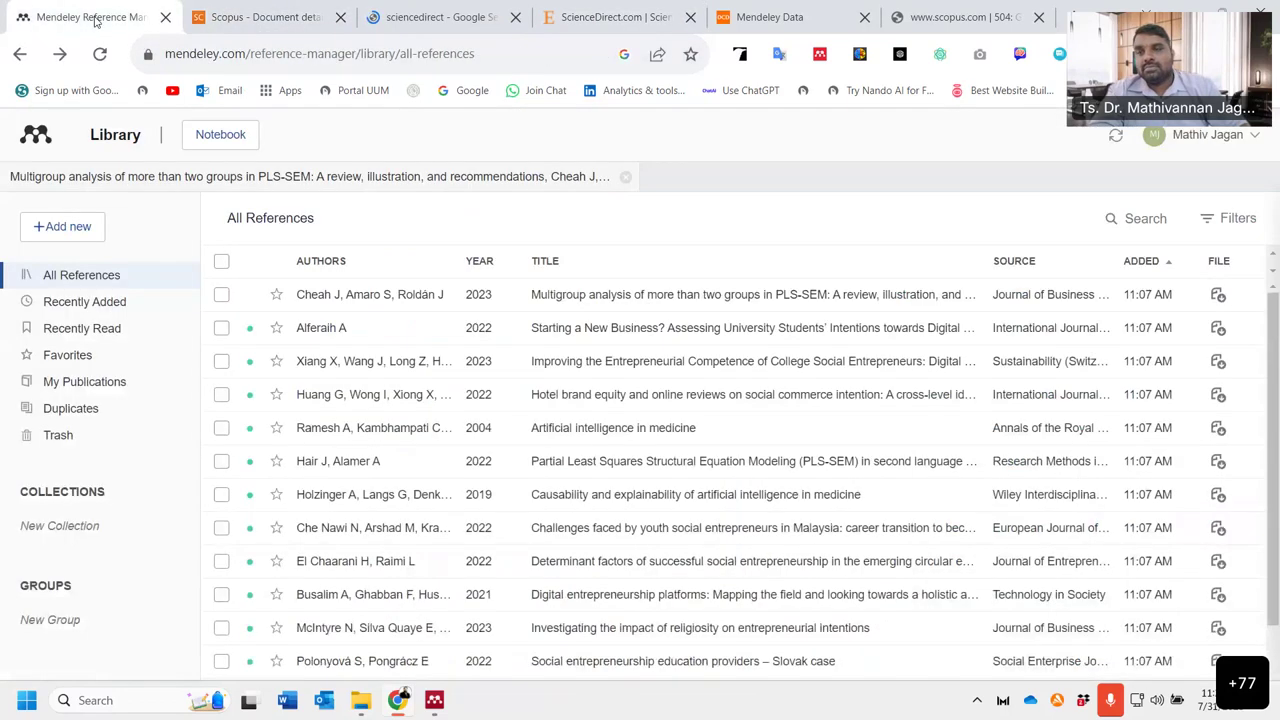
left_click(320, 17)
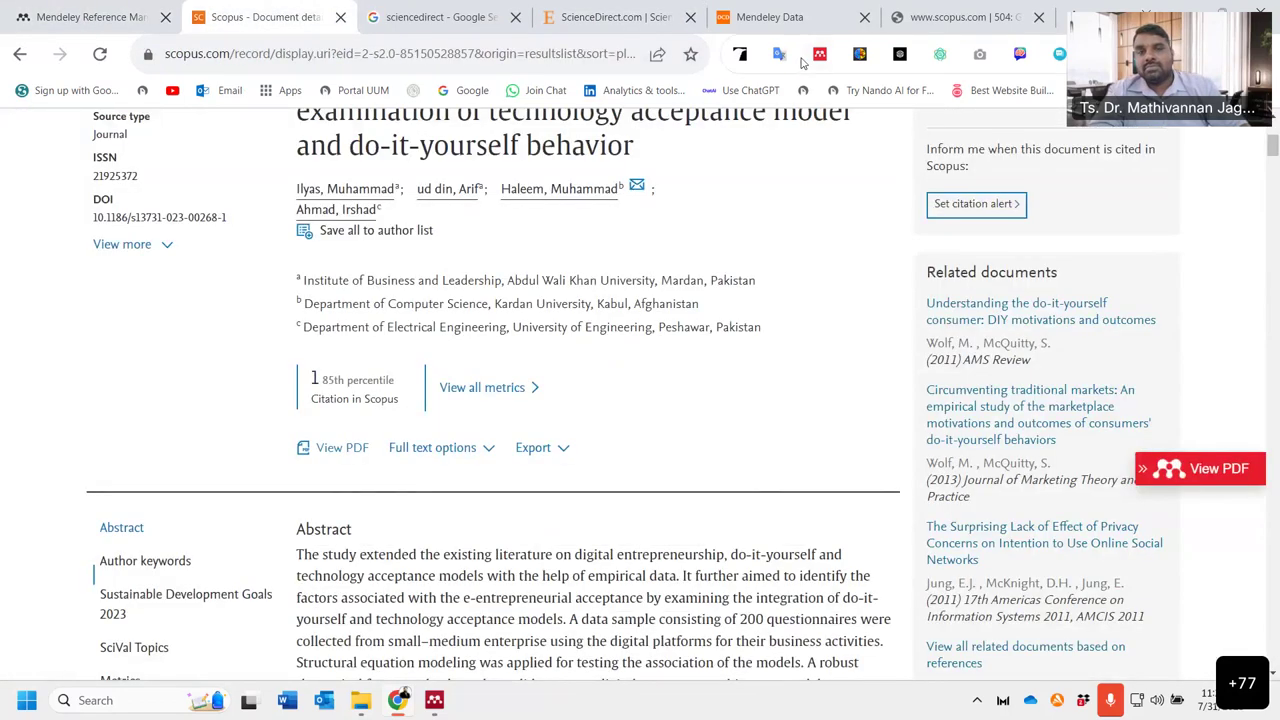
left_click(427, 20)
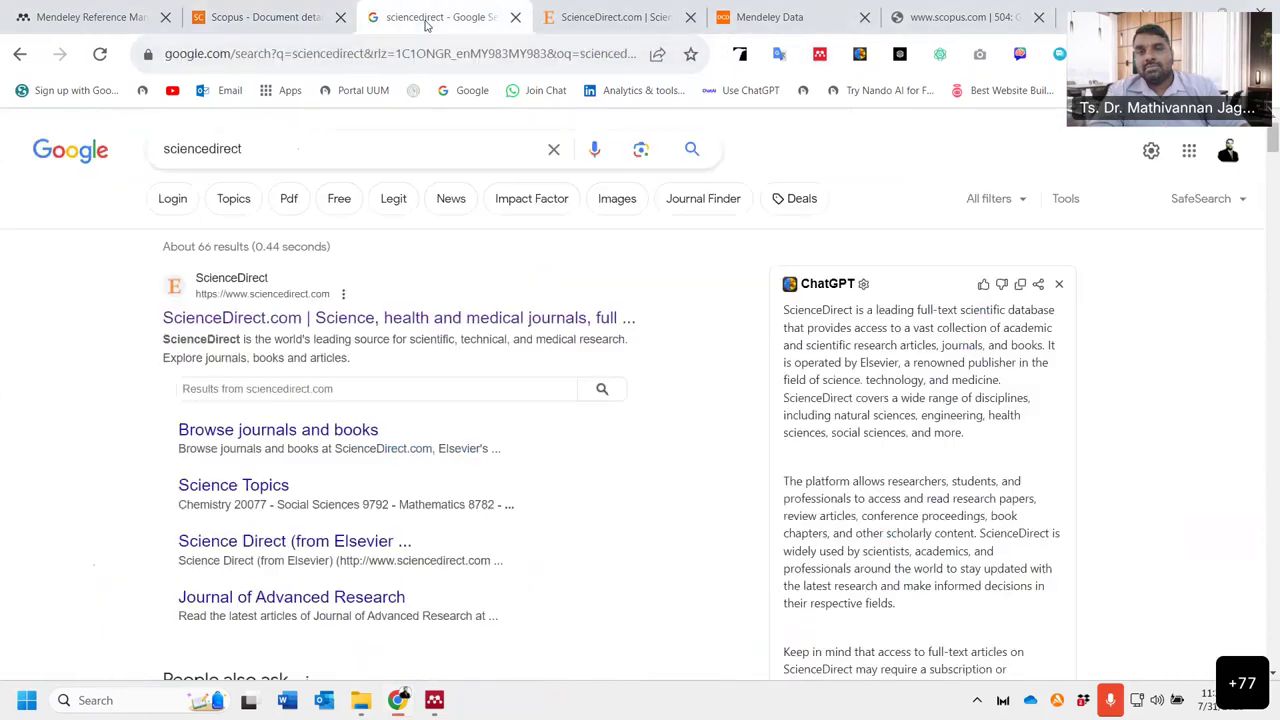
left_click_drag(409, 38, 605, 250)
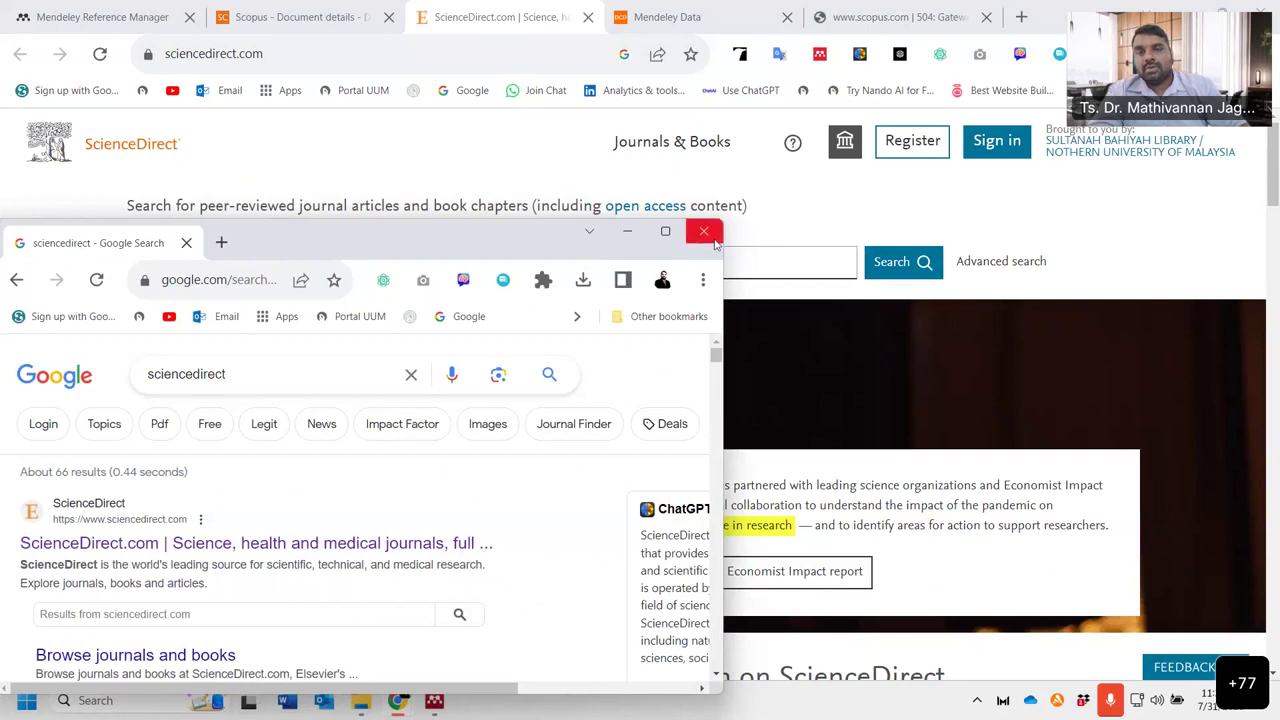
left_click(704, 231)
left_click(182, 263)
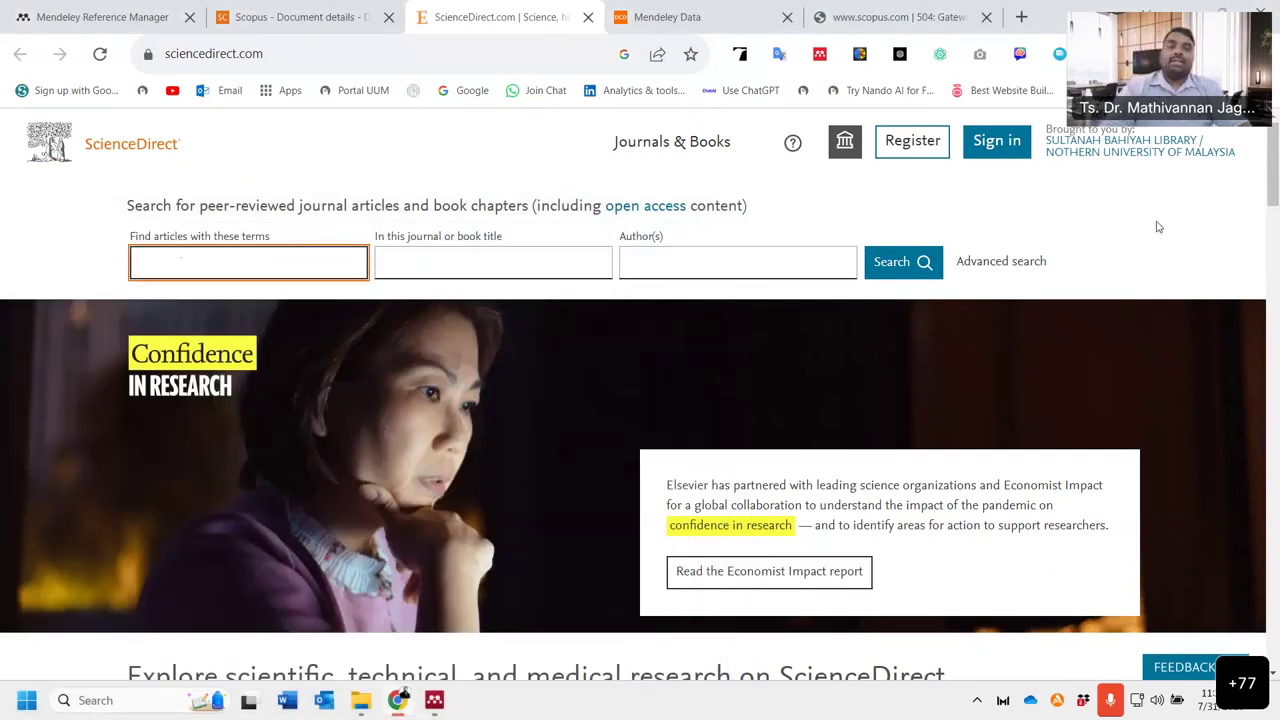
Search ScienceDirect for "difital entreprenurship", then correct it to the suggested 'digital entrepreneurship'.
left_click(215, 268)
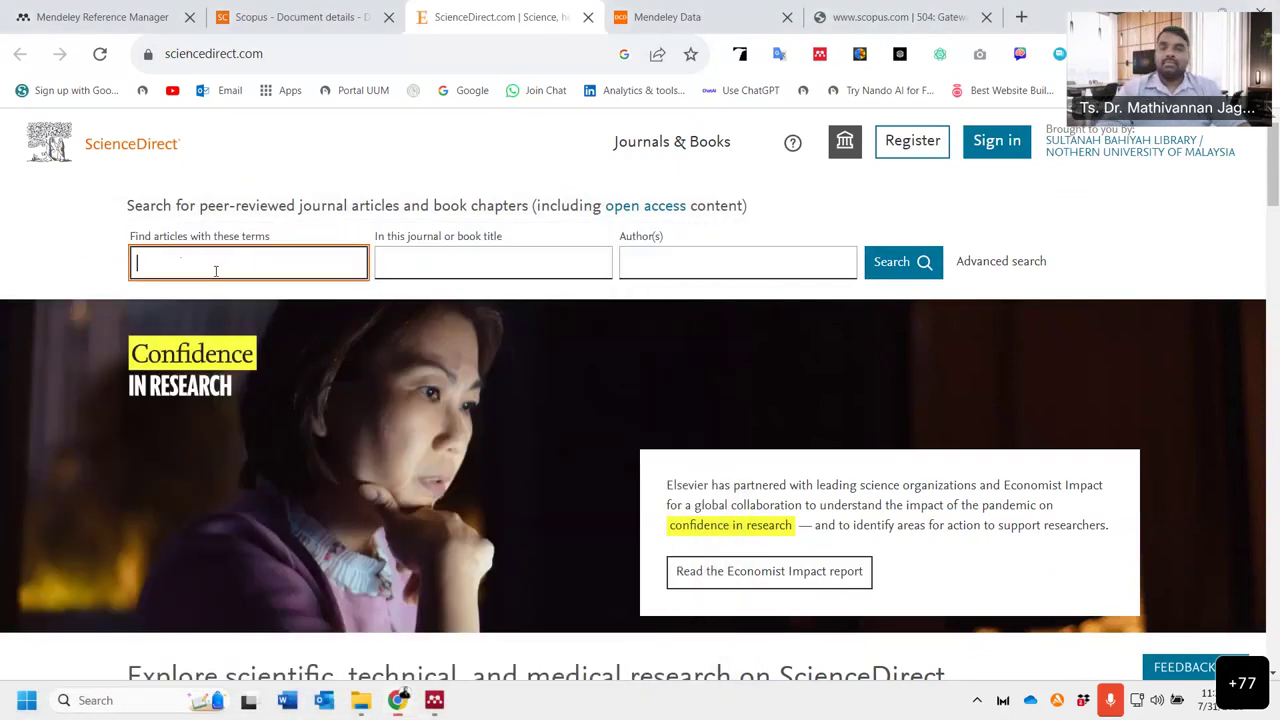
type("\"")
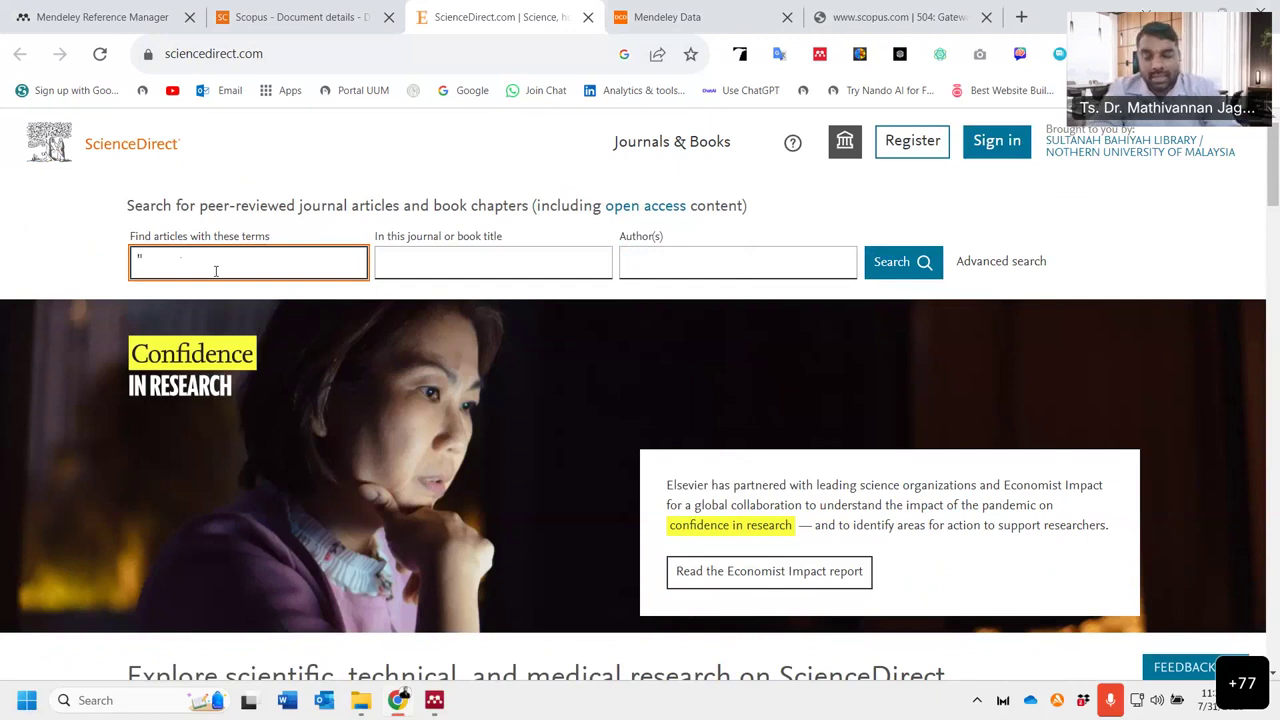
type("dif")
type("ital entrep")
type("renurship")
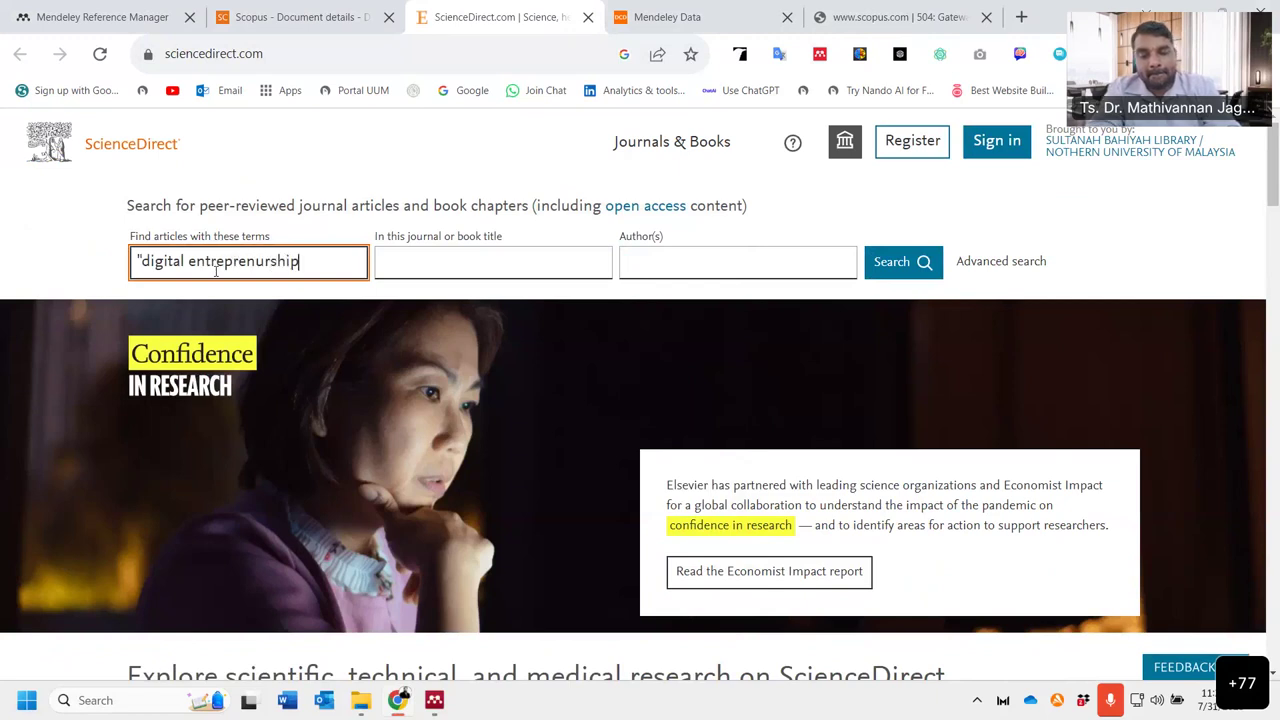
type("\"")
key("Return")
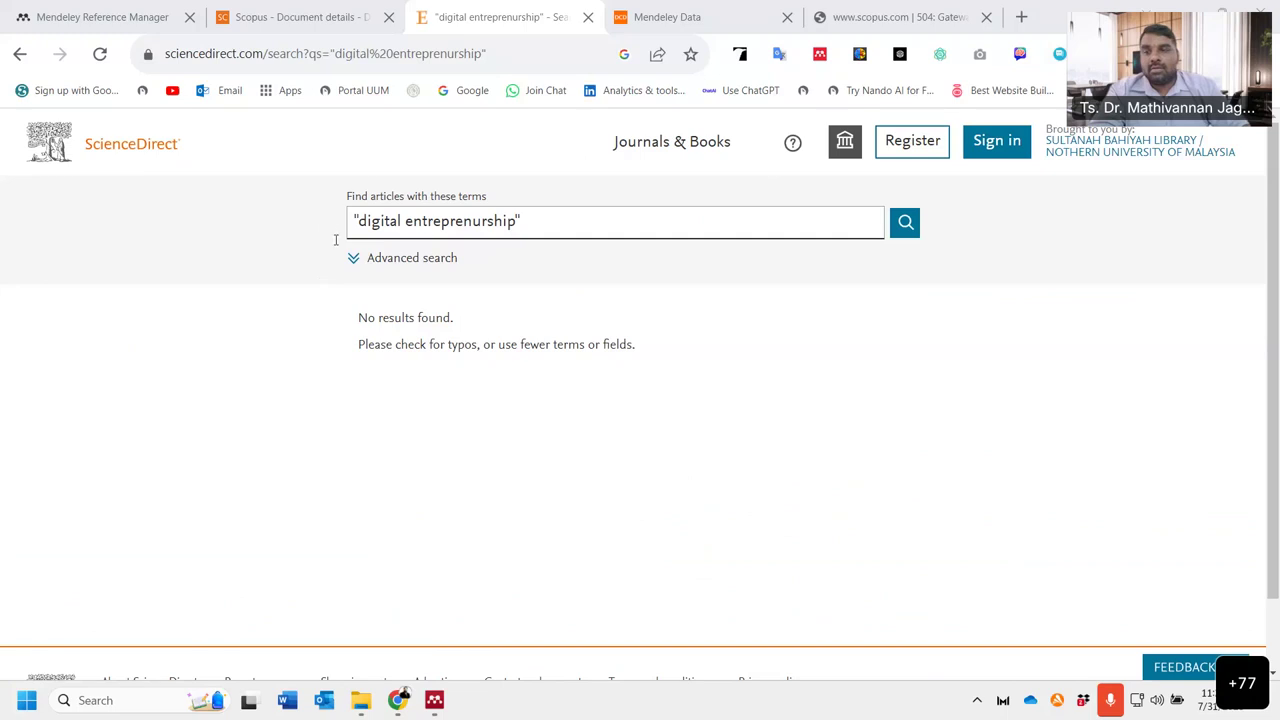
left_click(474, 222)
type("e")
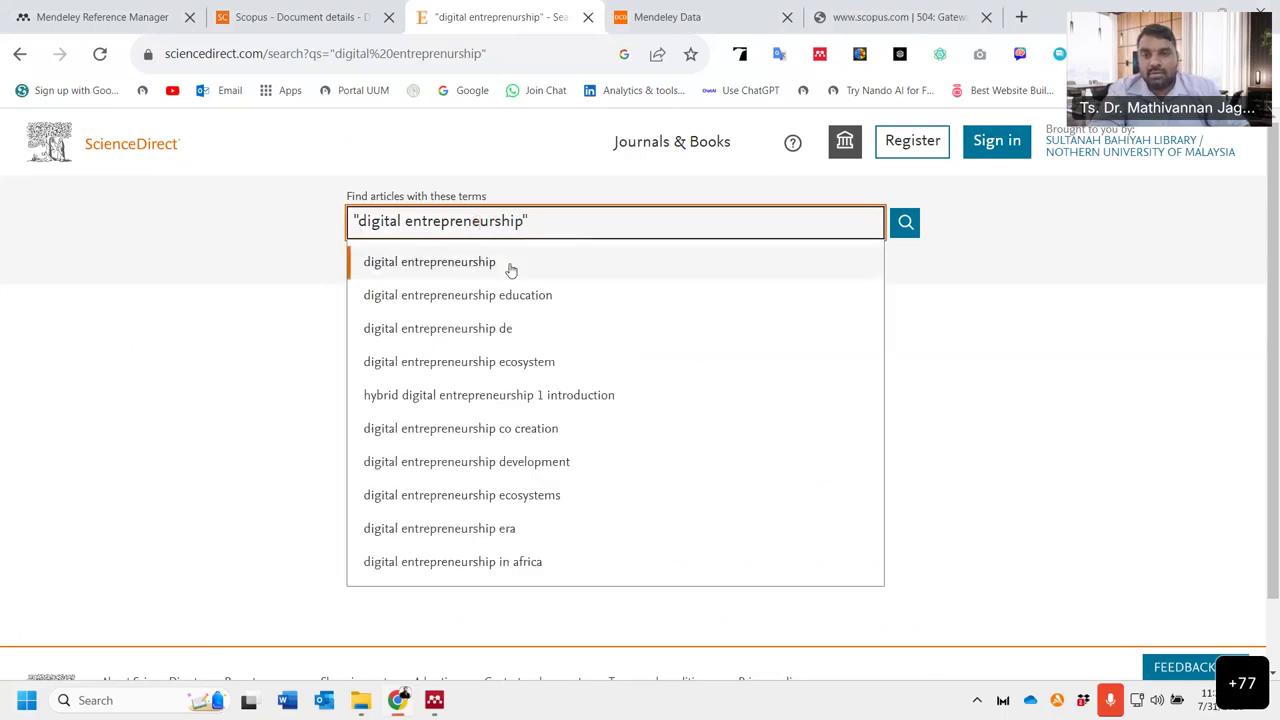
left_click(509, 269)
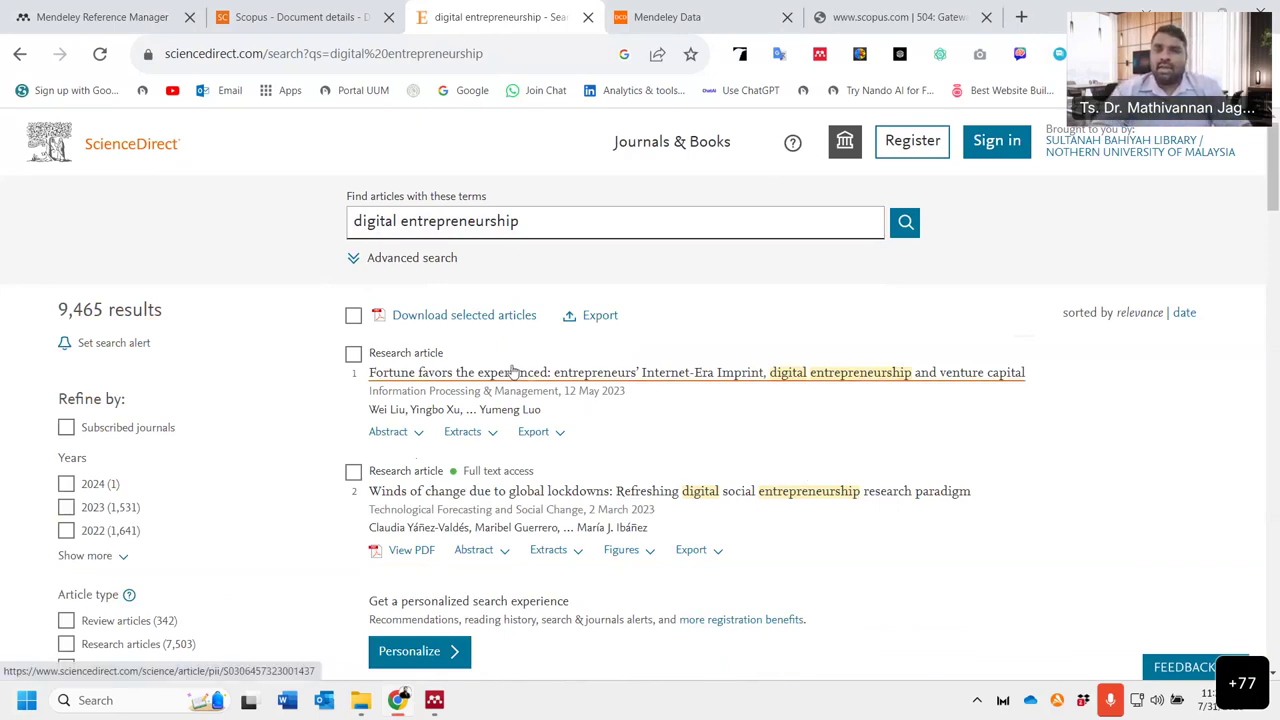
Tick results 2 to 8, from Winds of change to Digital entrepreneurship platforms, then return to the top.
scroll(3, 460, "down", 2)
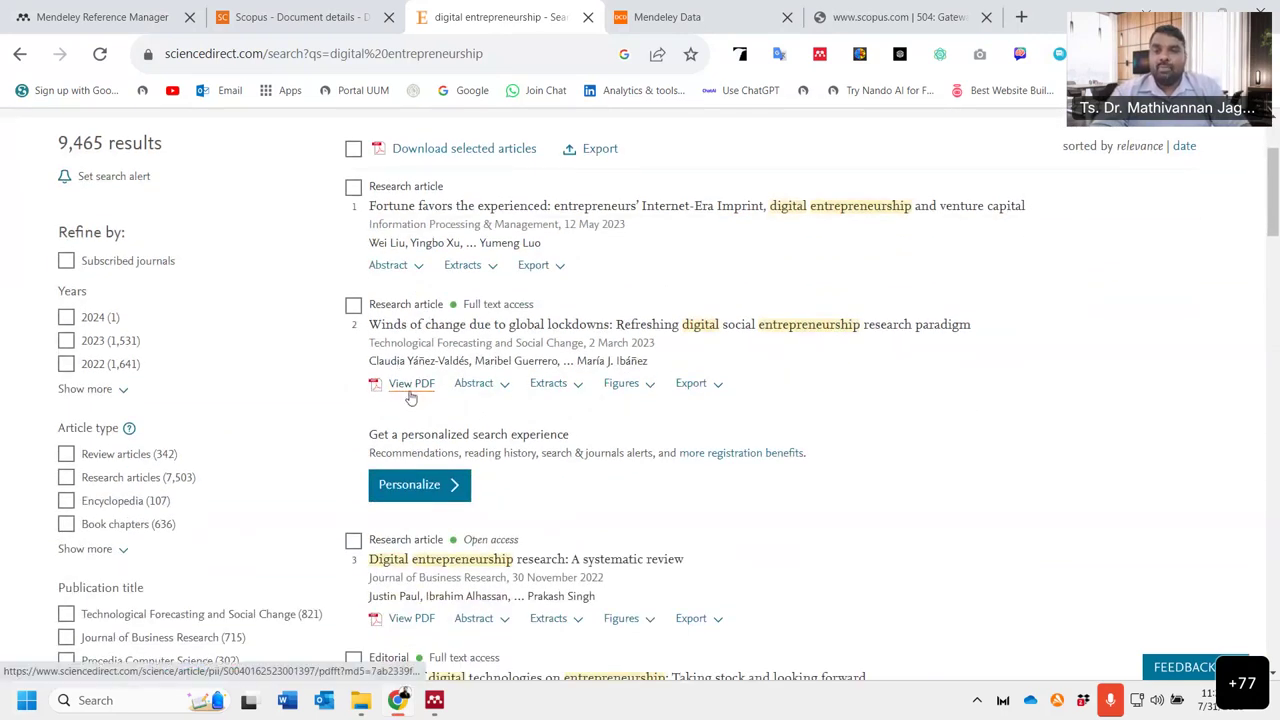
left_click(353, 304)
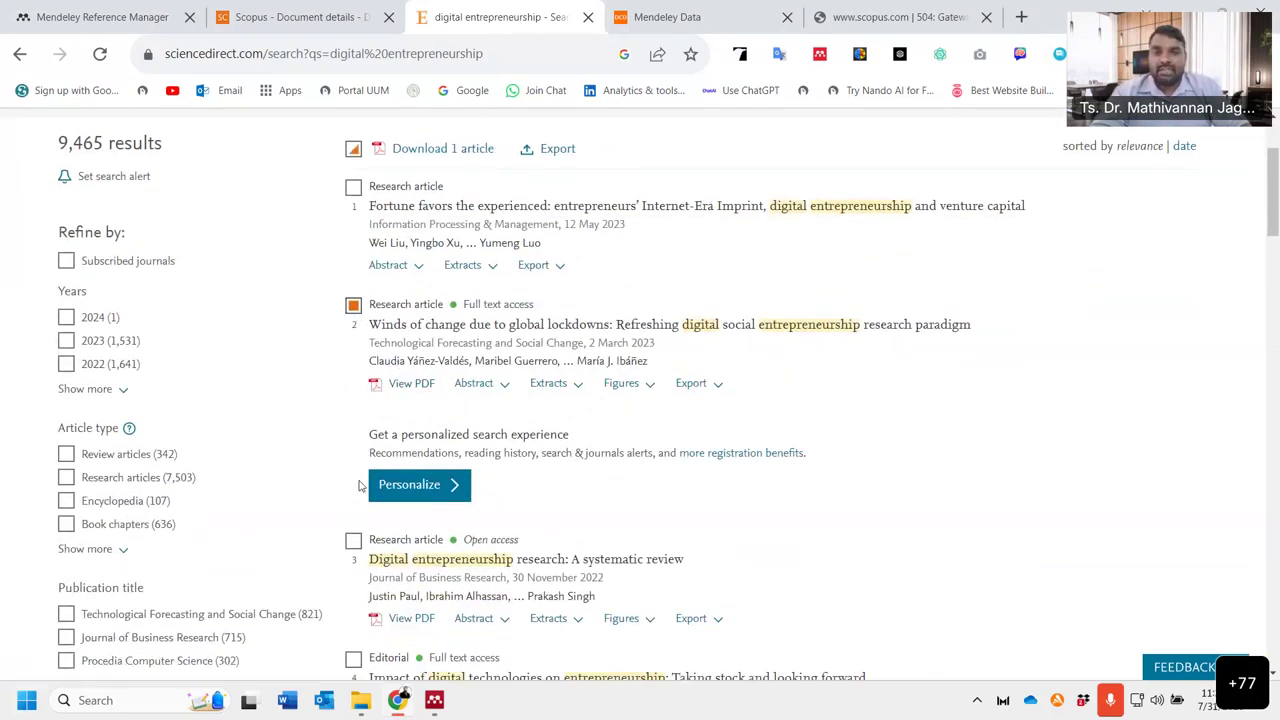
scroll(352, 313, "down", 2)
left_click(353, 373)
scroll(397, 425, "down", 2)
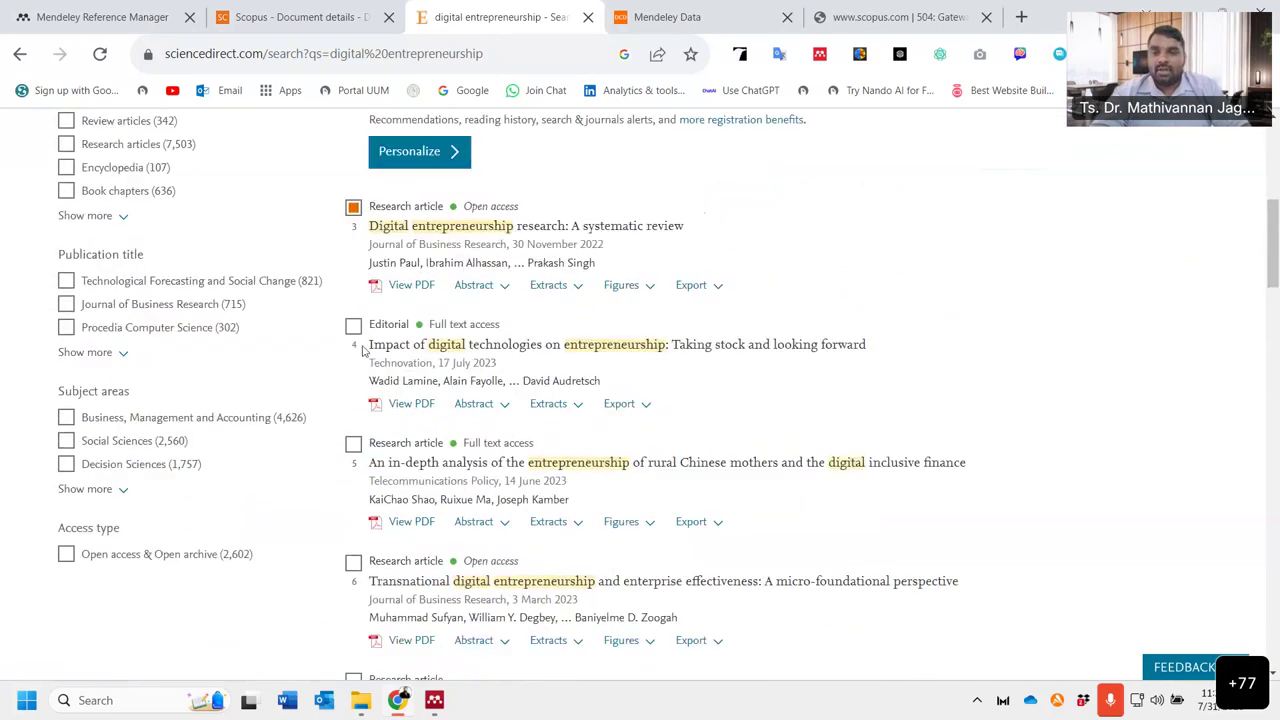
left_click(353, 325)
left_click(353, 445)
scroll(352, 452, "down", 1)
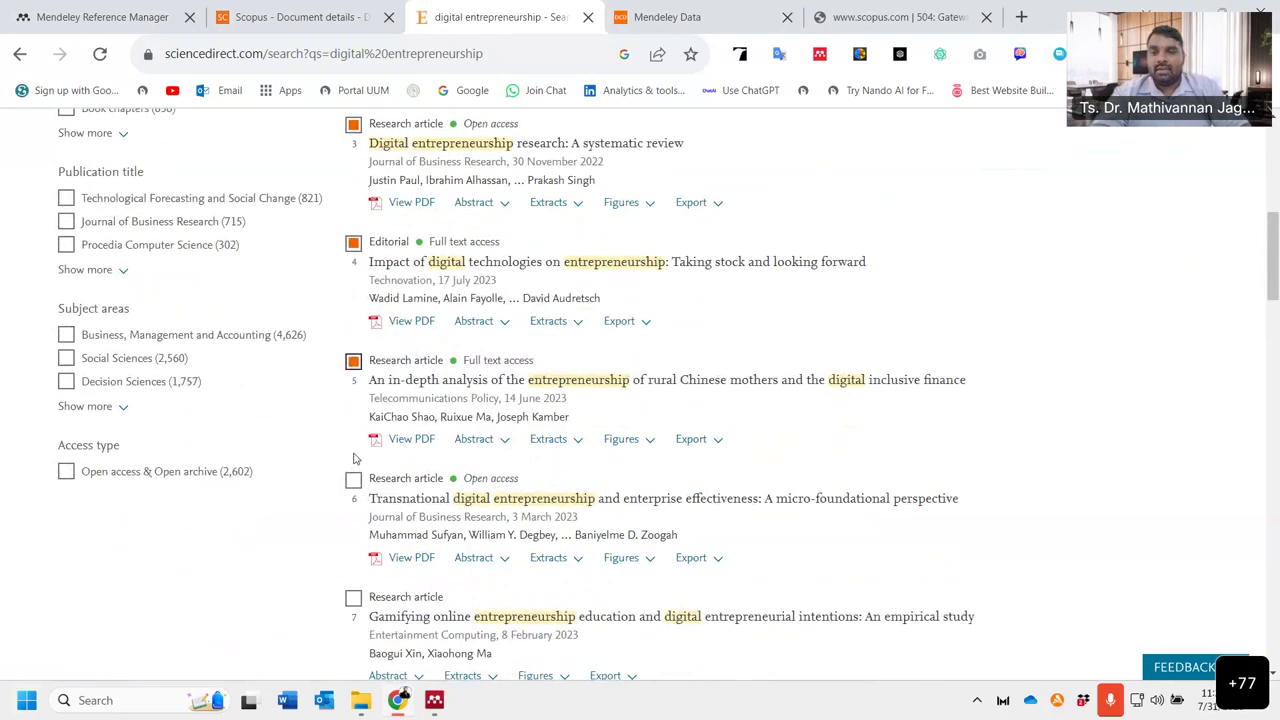
left_click(353, 479)
scroll(354, 495, "down", 1)
scroll(352, 545, "down", 2)
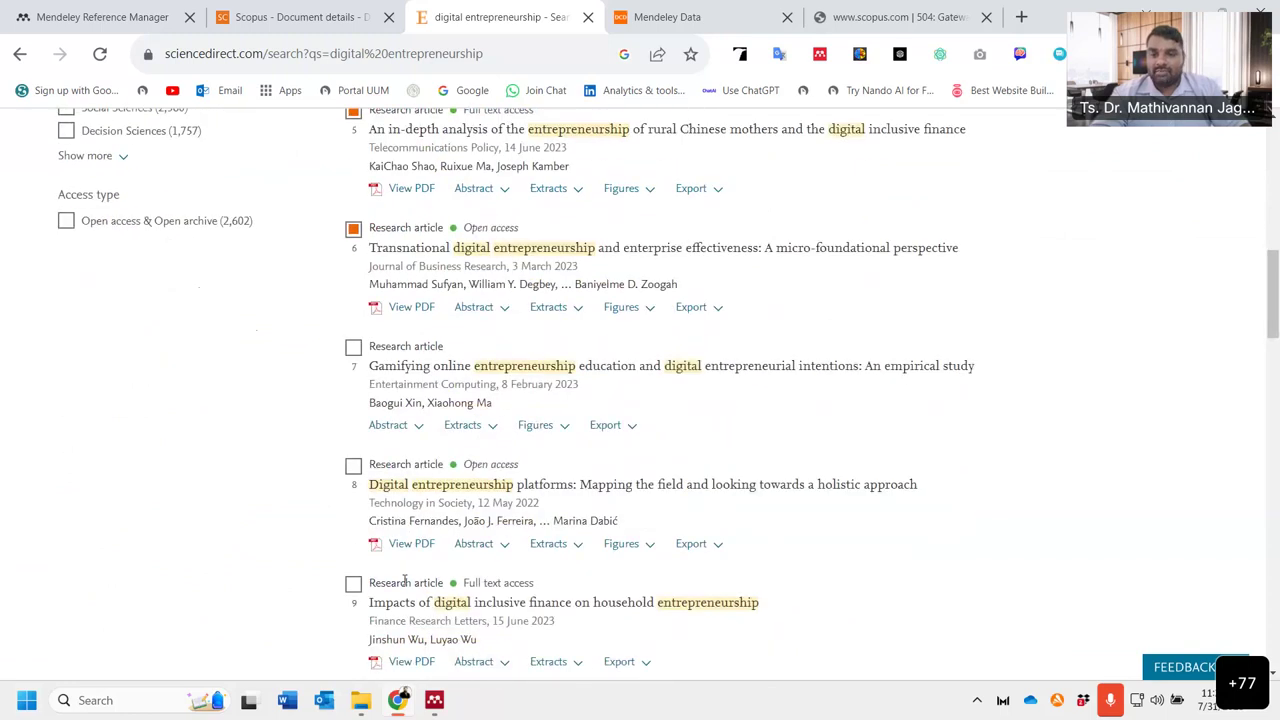
left_click(355, 468)
scroll(249, 526, "down", 2)
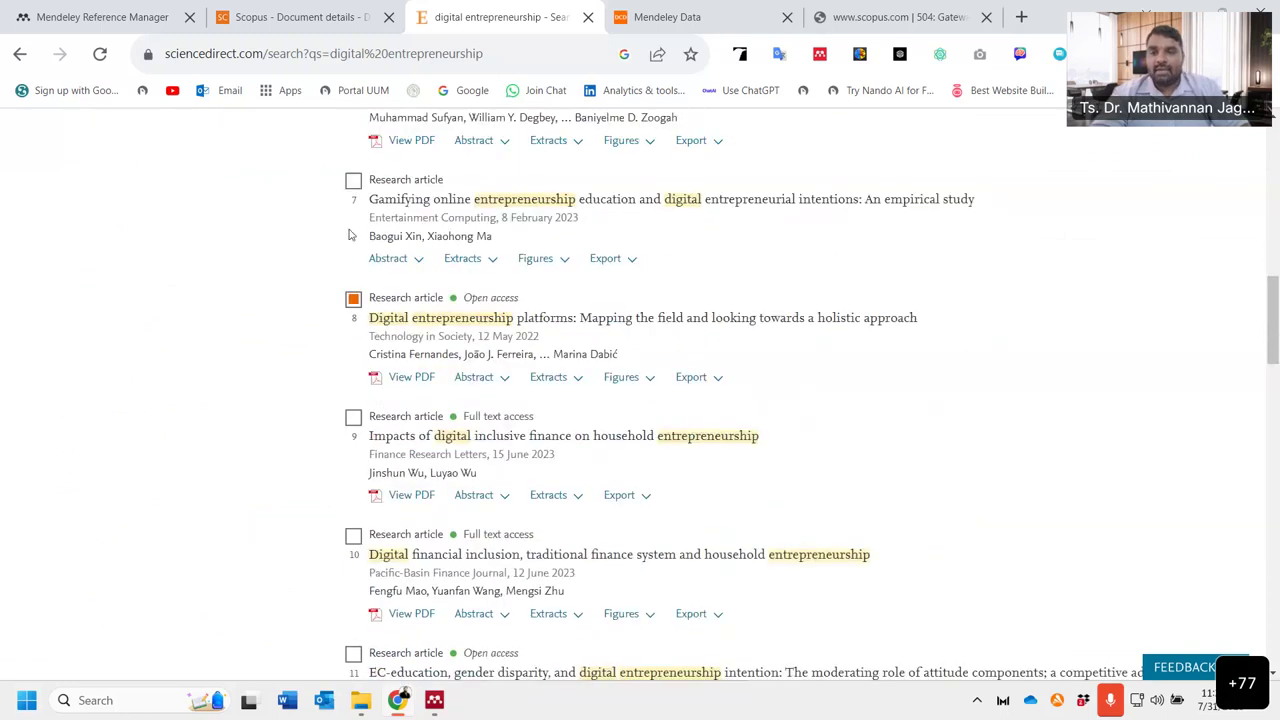
left_click(353, 180)
scroll(986, 372, "up", 10)
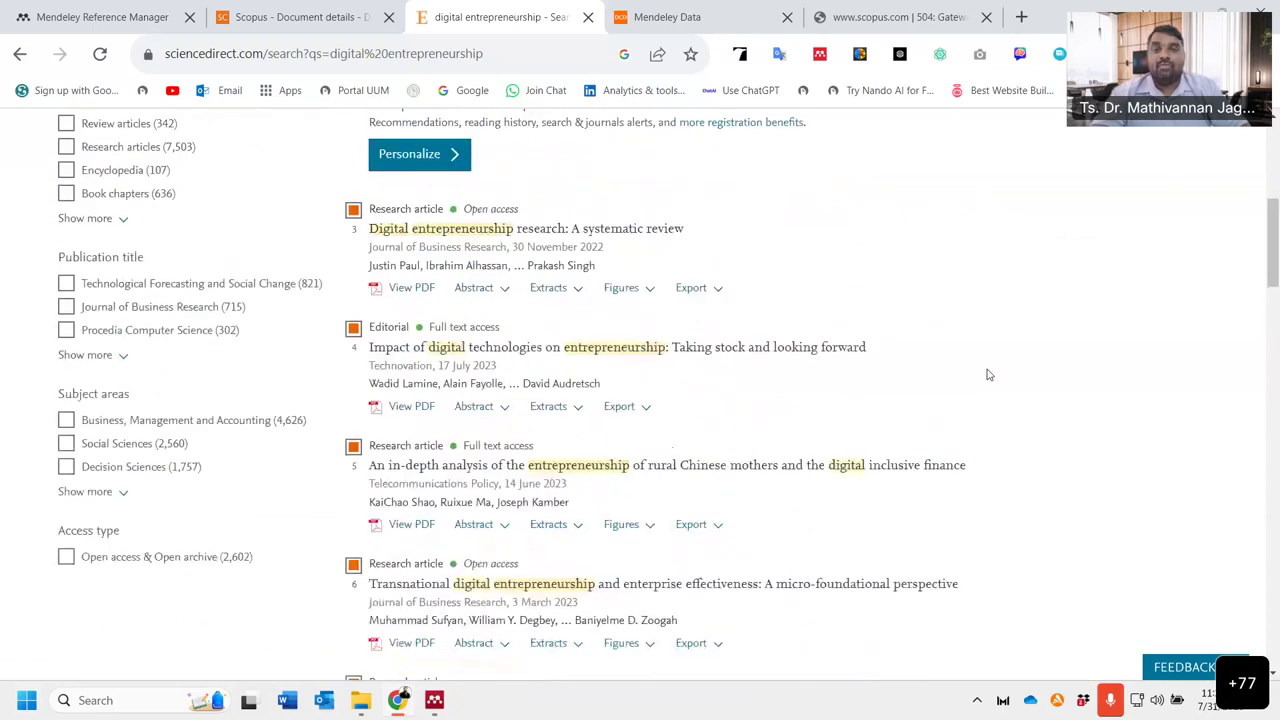
scroll(986, 374, "up", 2)
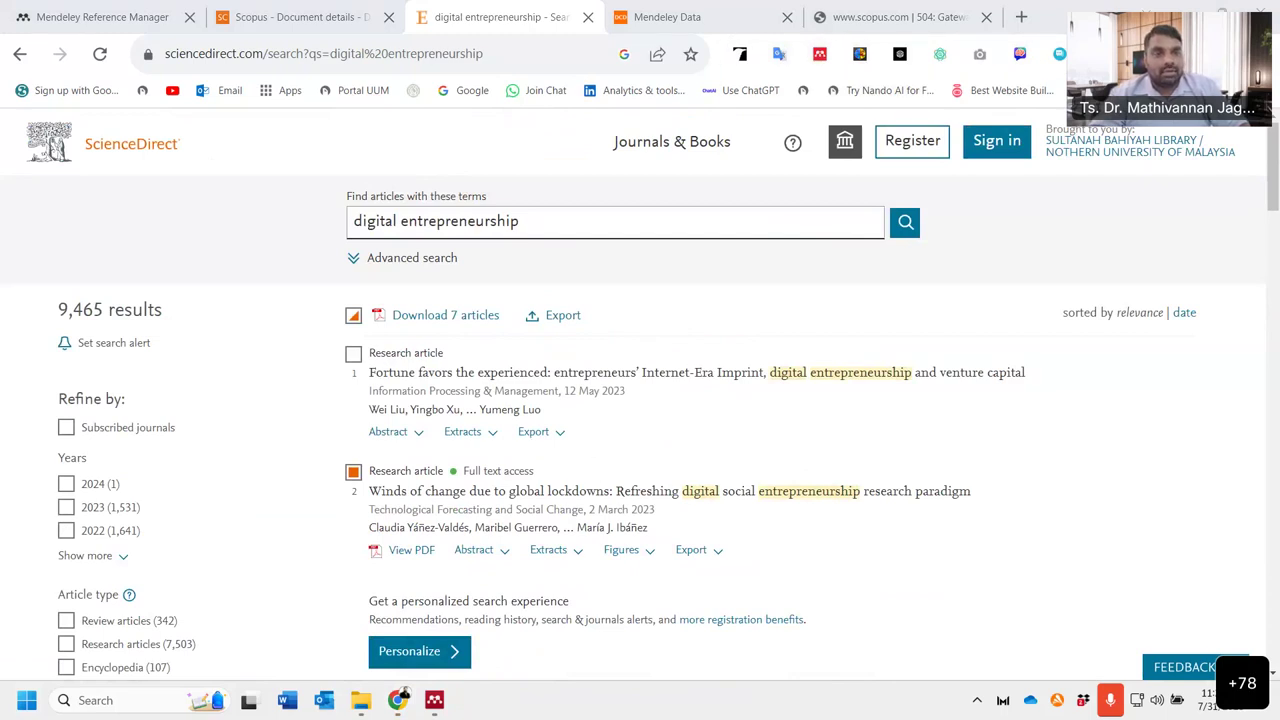
Unpin and re-pin Mendeley Web Importer in the Chrome Extensions menu.
left_click(1100, 53)
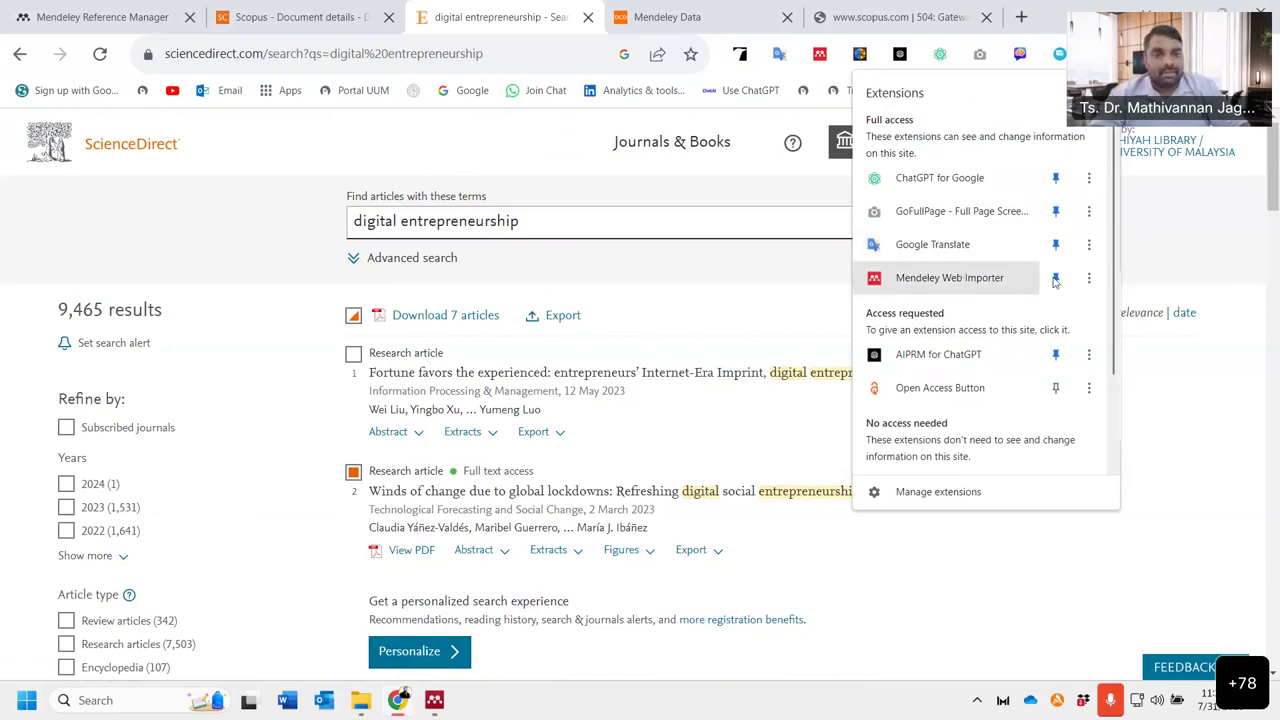
left_click(1055, 278)
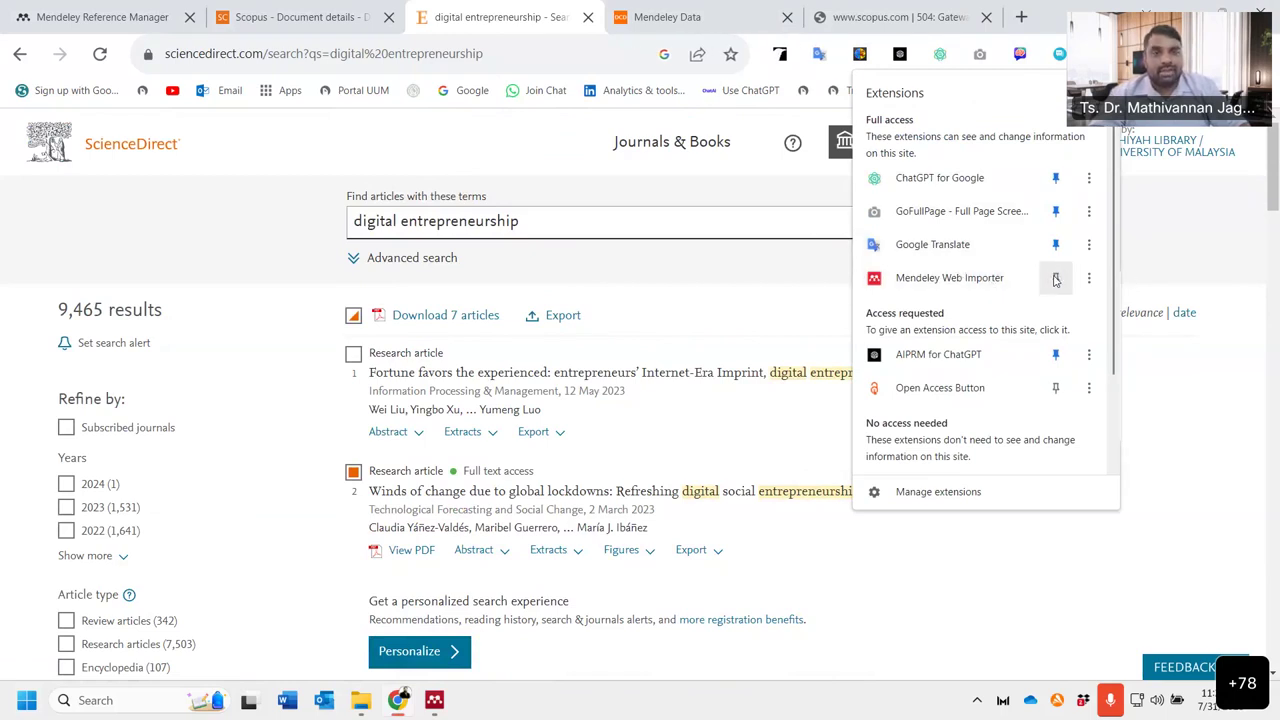
left_click(1057, 278)
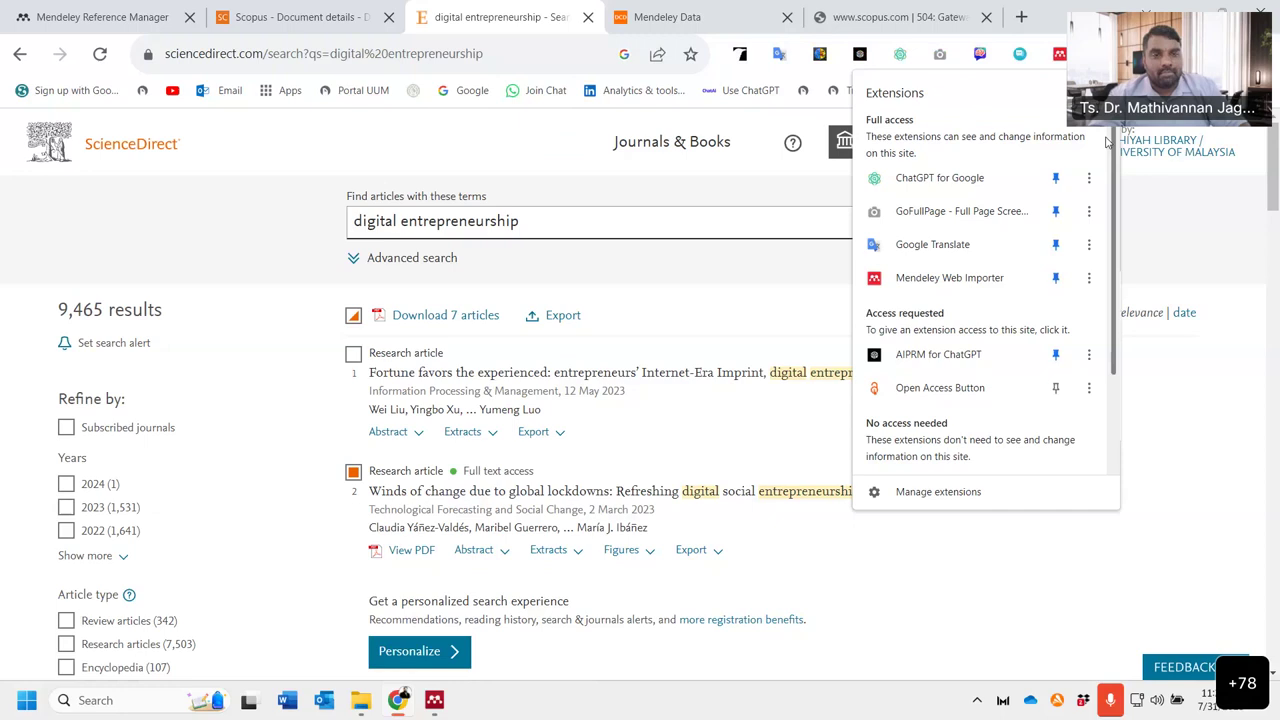
left_click(780, 127)
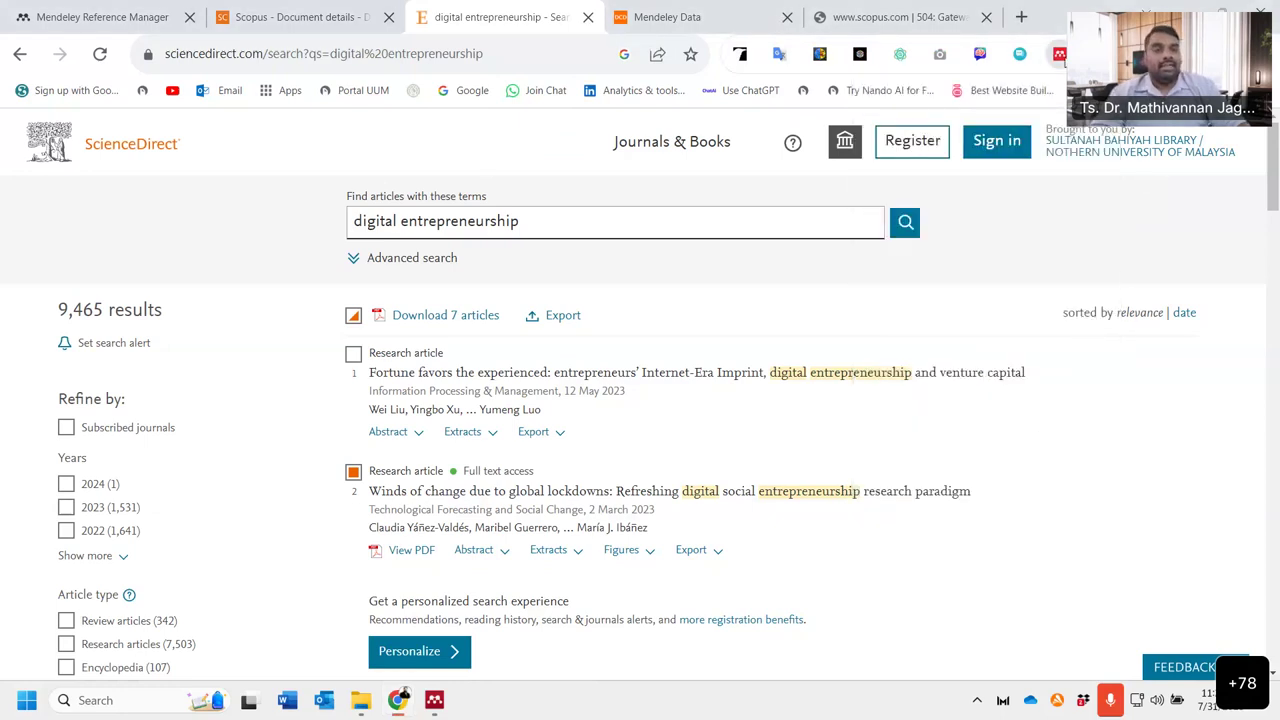
Try Mendeley Web Importer, then reload the results page so no articles stay marked.
left_click(1059, 54)
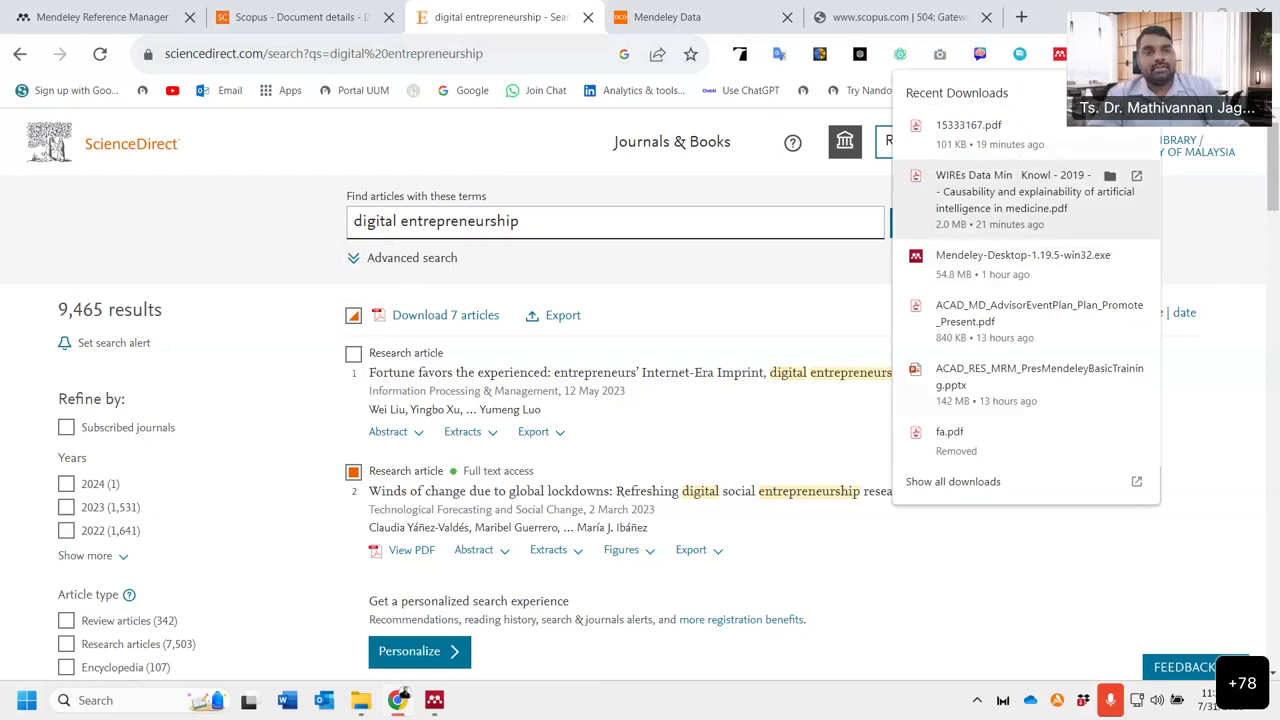
left_click(1100, 53)
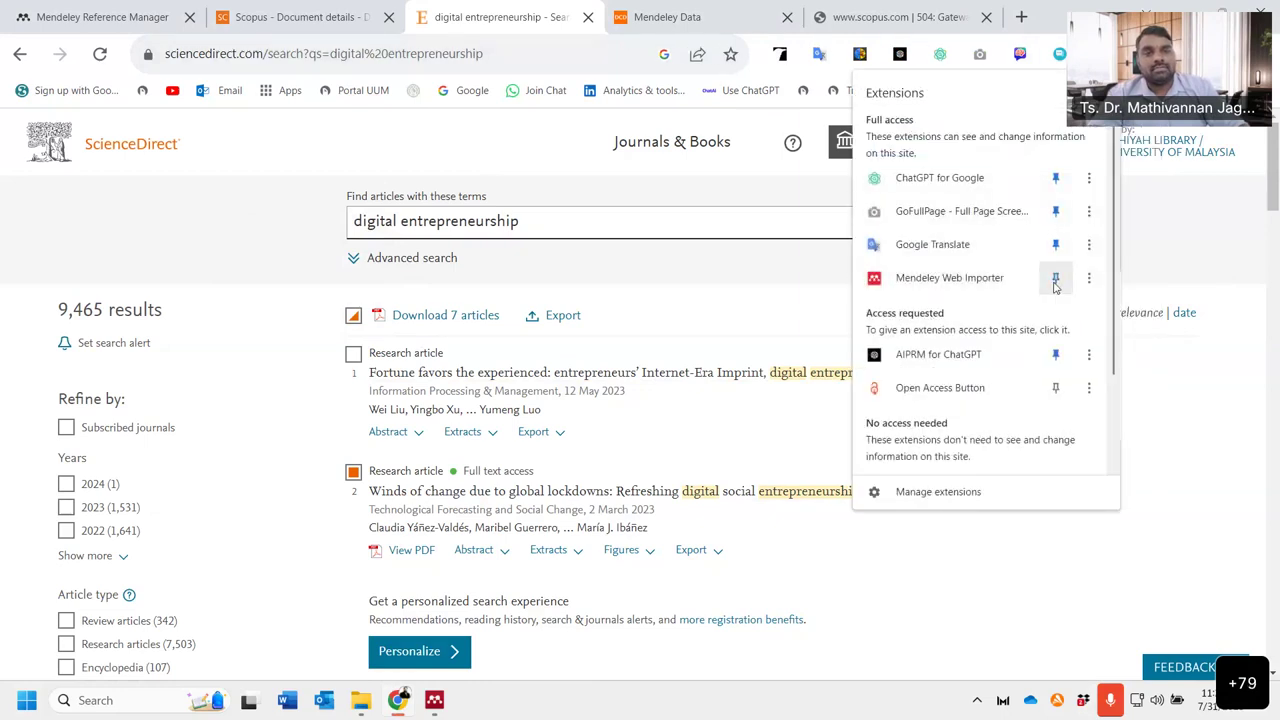
left_click(966, 288)
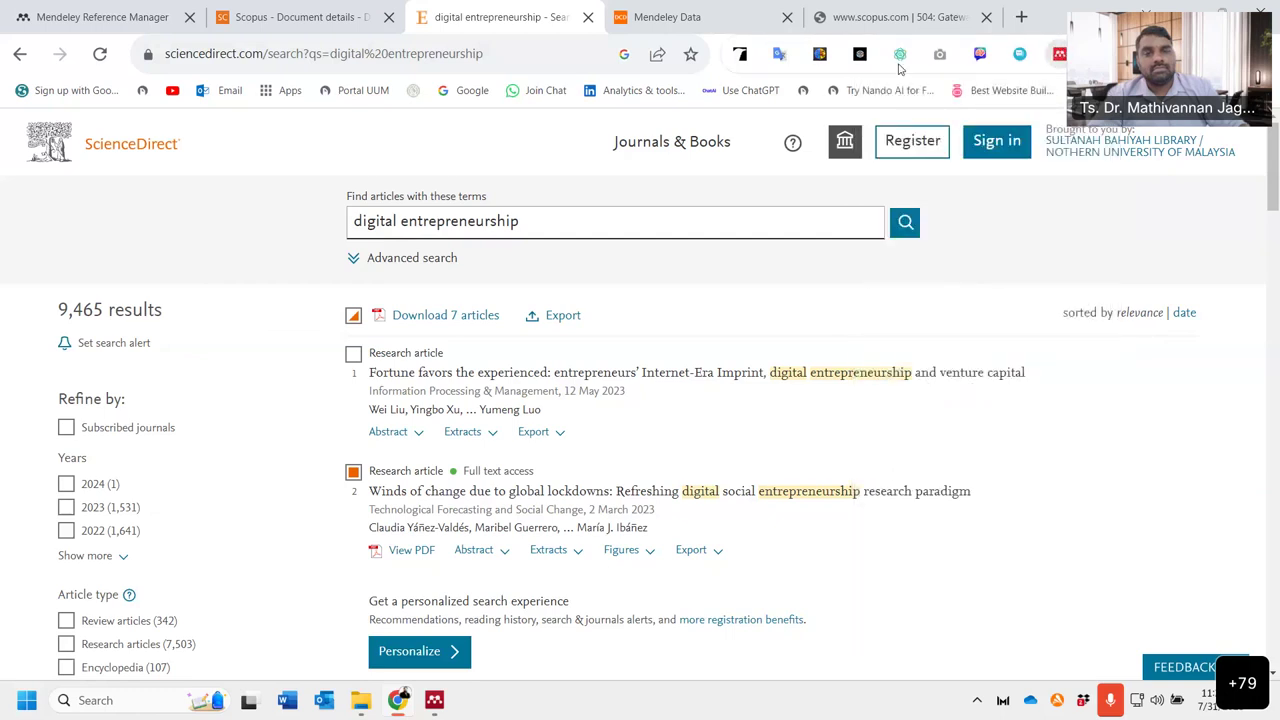
left_click(272, 54)
key("Return")
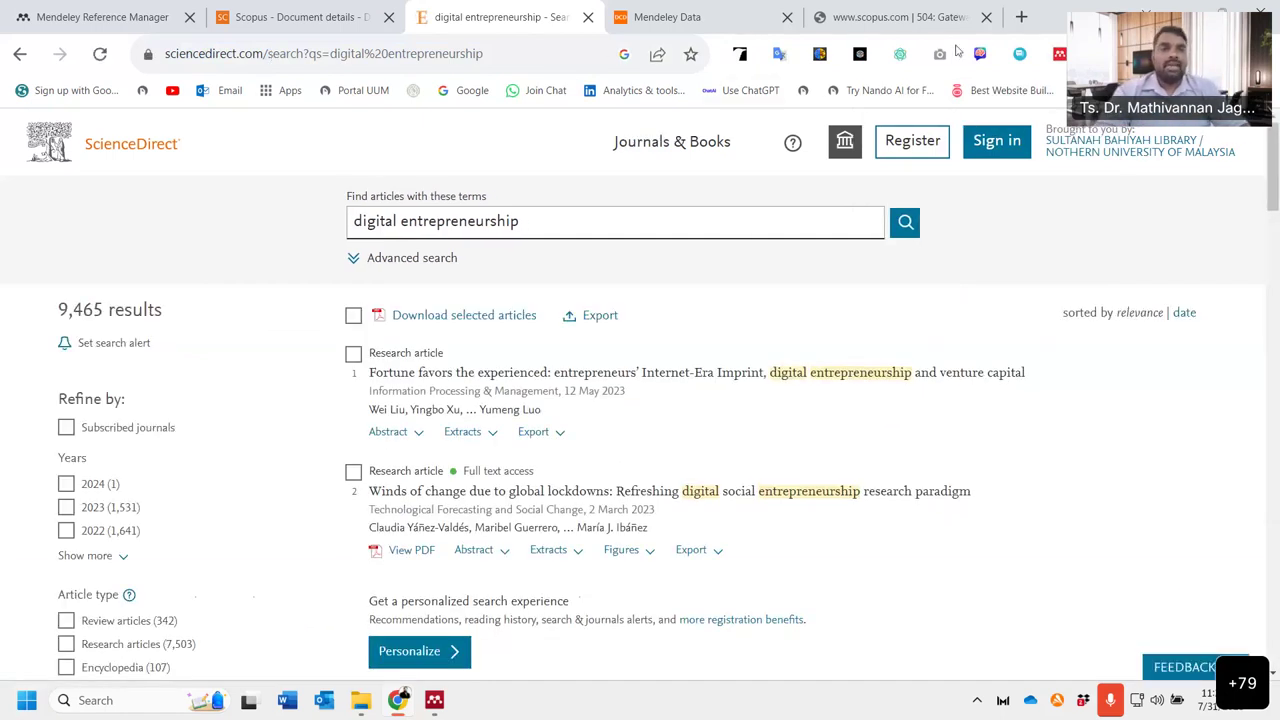
In Web Importer, tick the systematic review, digital technologies and other chosen articles, then add them to Mendeley.
left_click(1060, 55)
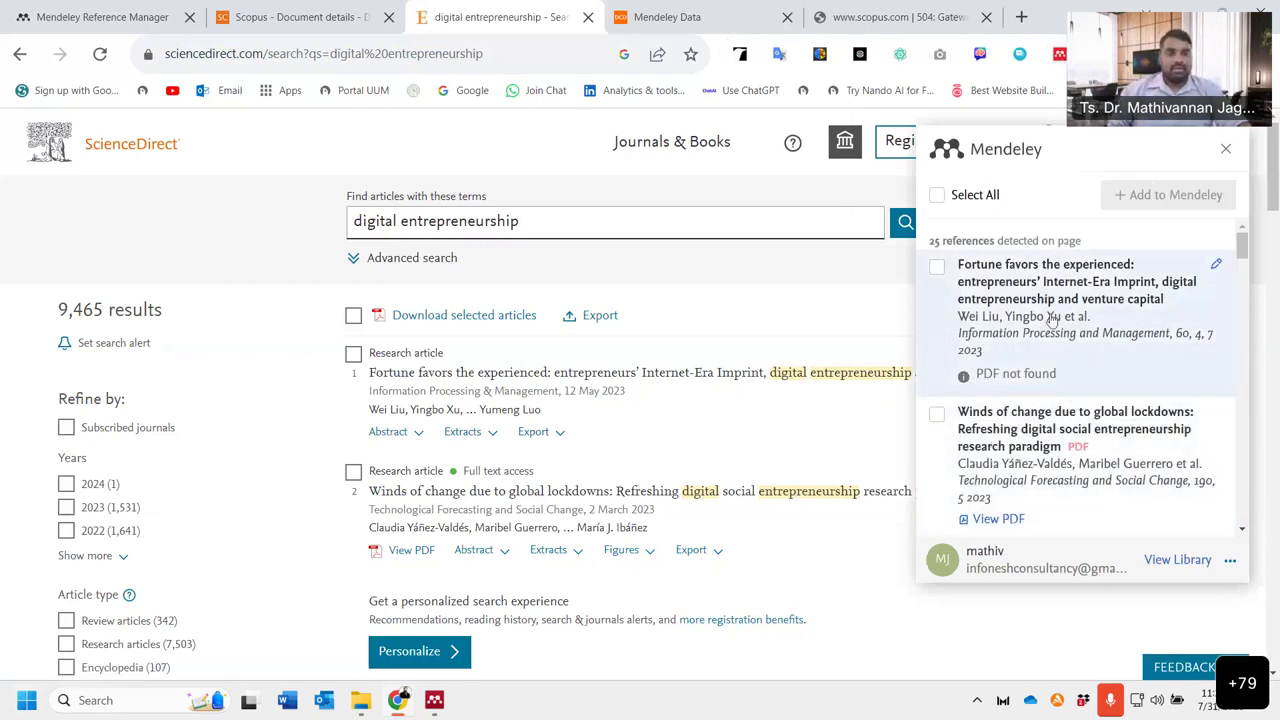
scroll(1051, 317, "down", 2)
scroll(1000, 365, "up", 1)
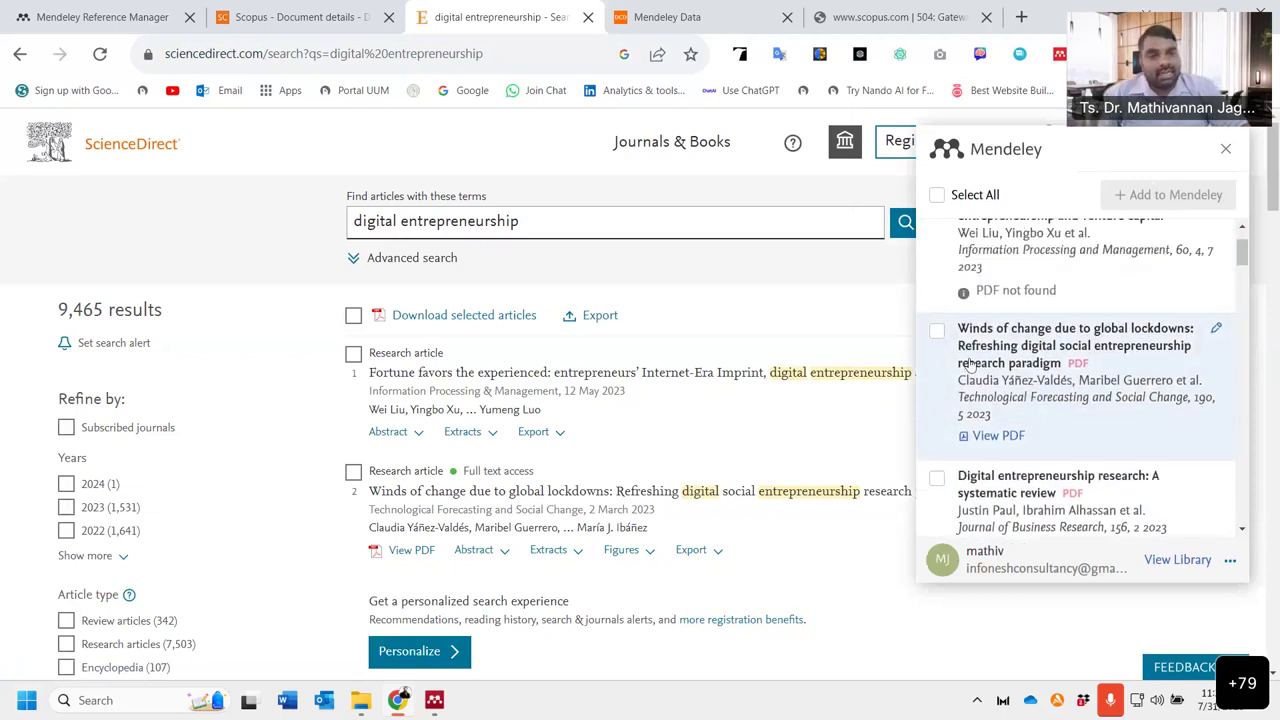
left_click(936, 330)
scroll(936, 405, "down", 1)
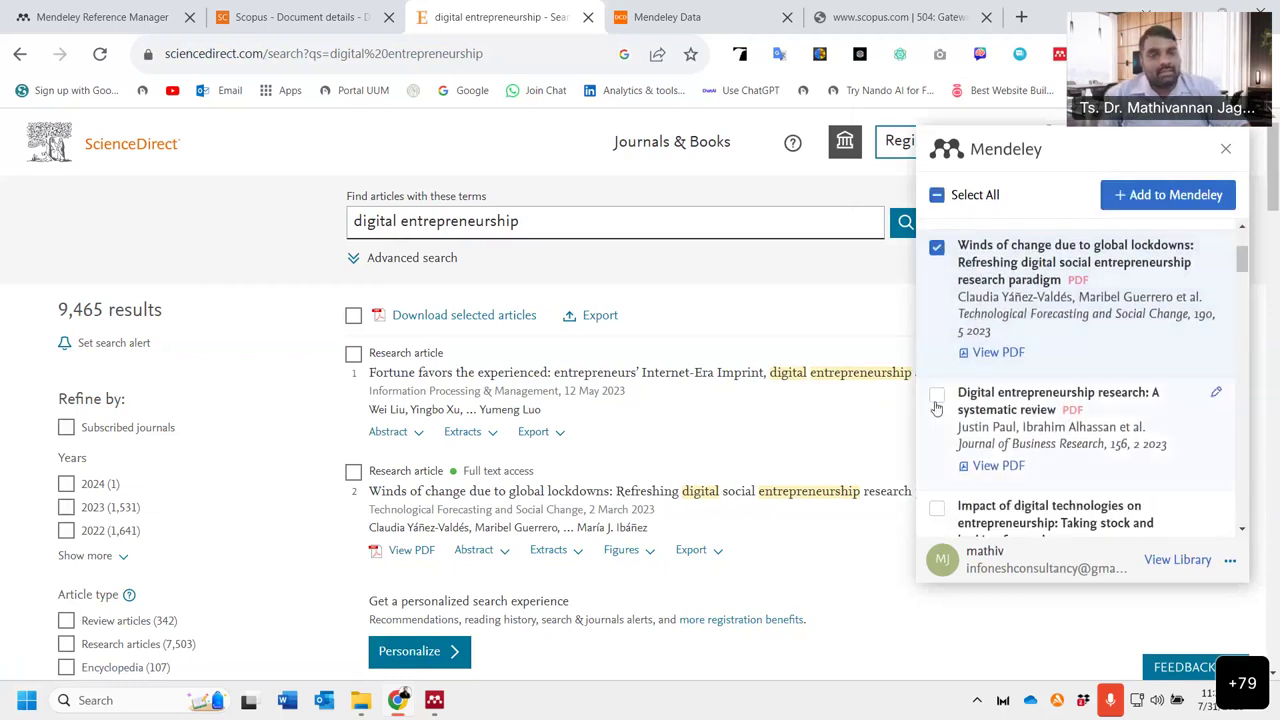
left_click(936, 396)
scroll(1020, 400, "down", 2)
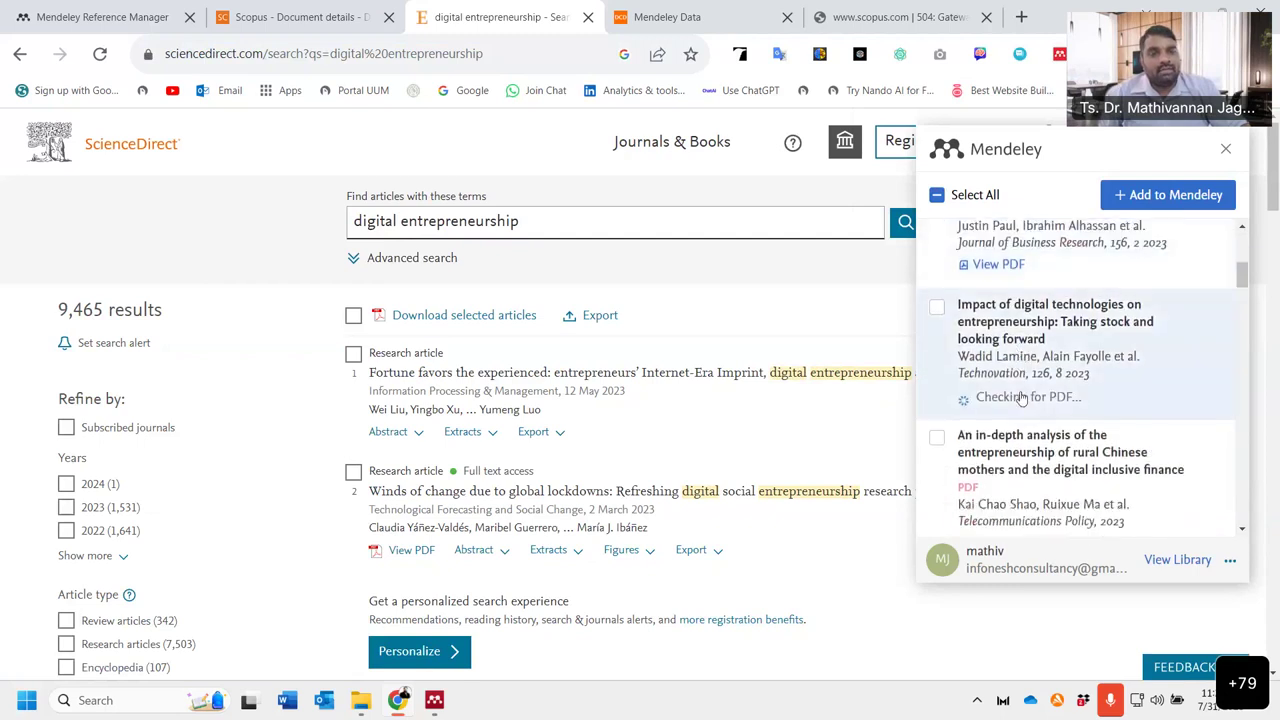
left_click(938, 262)
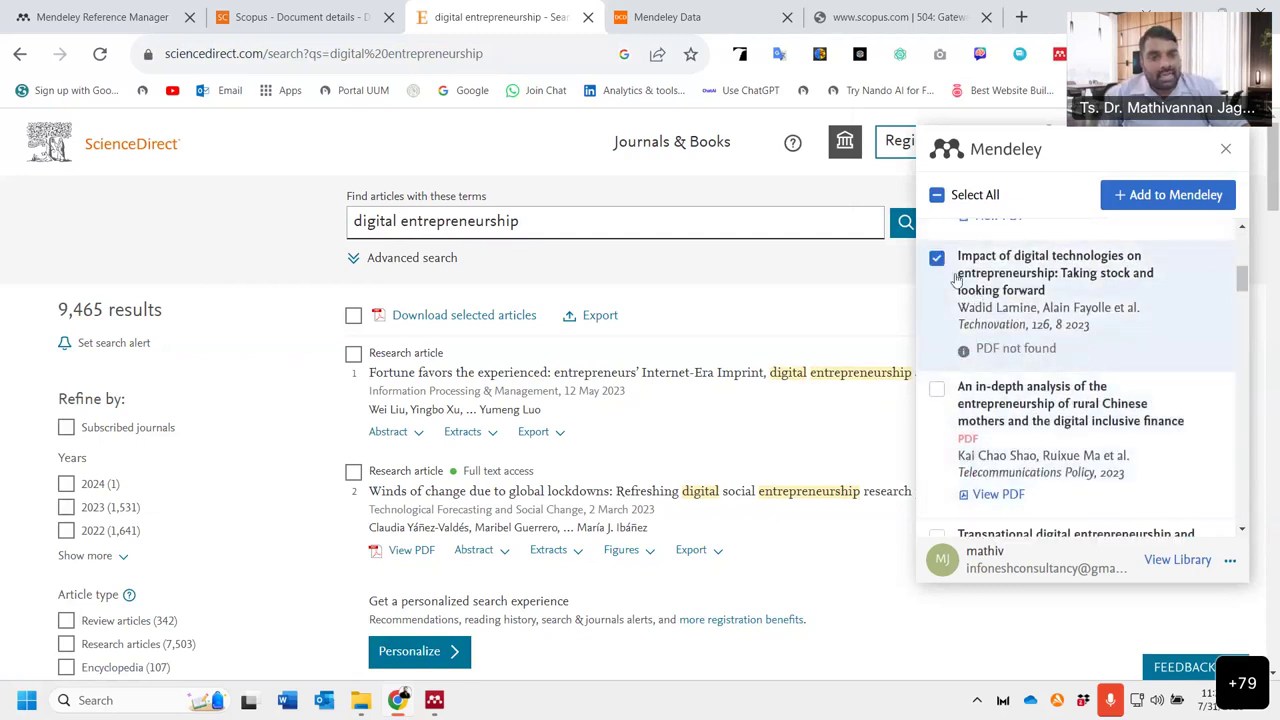
scroll(1211, 380, "down", 1)
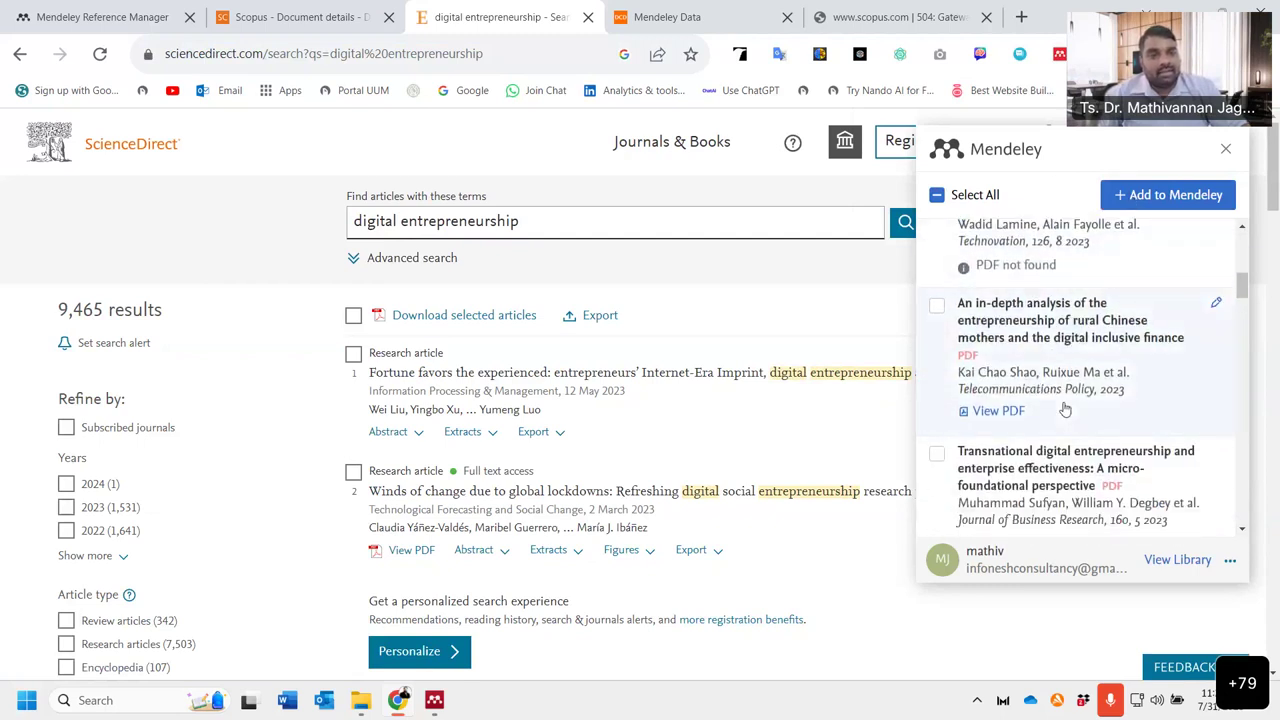
left_click(938, 462)
left_click(937, 305)
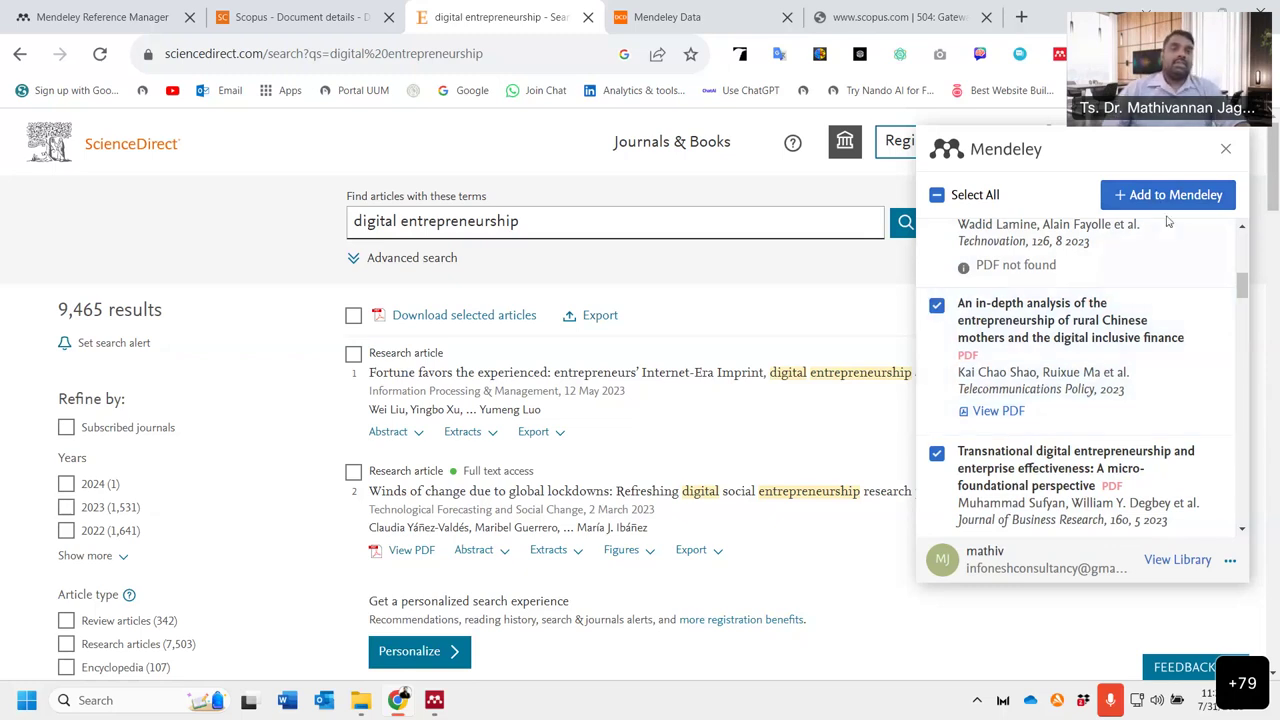
scroll(1055, 328, "up", 2)
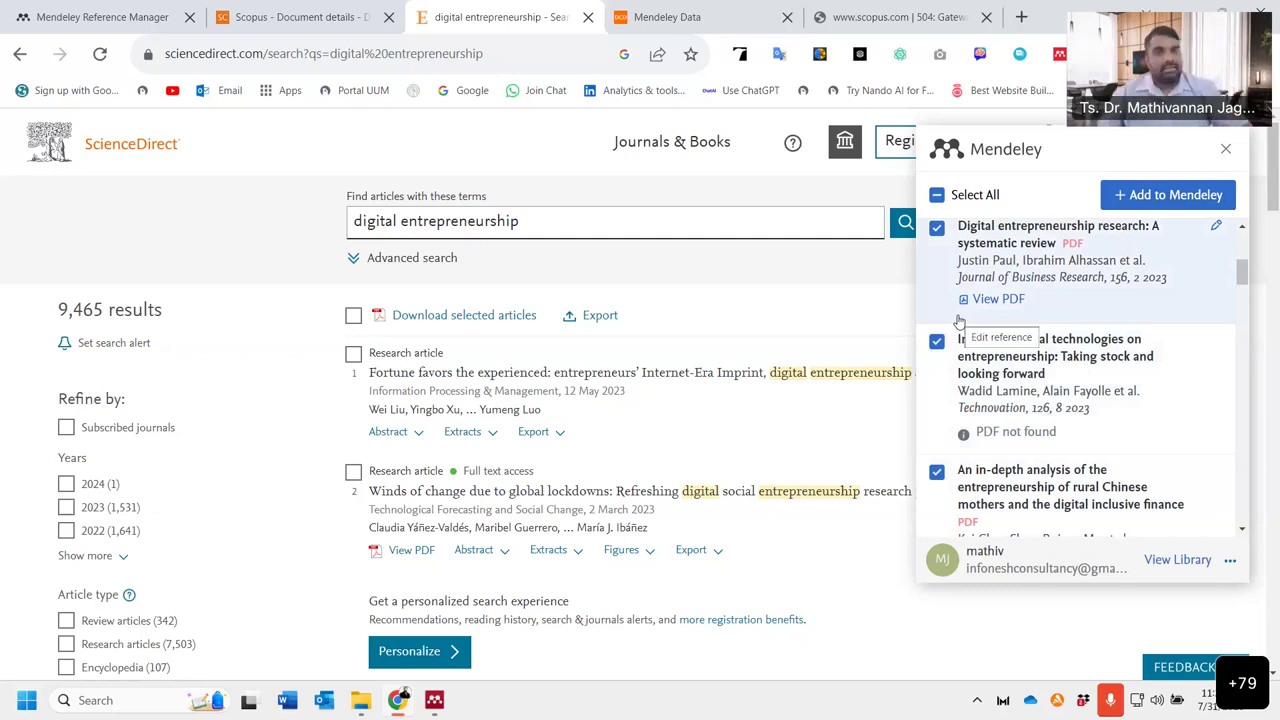
left_click(1160, 195)
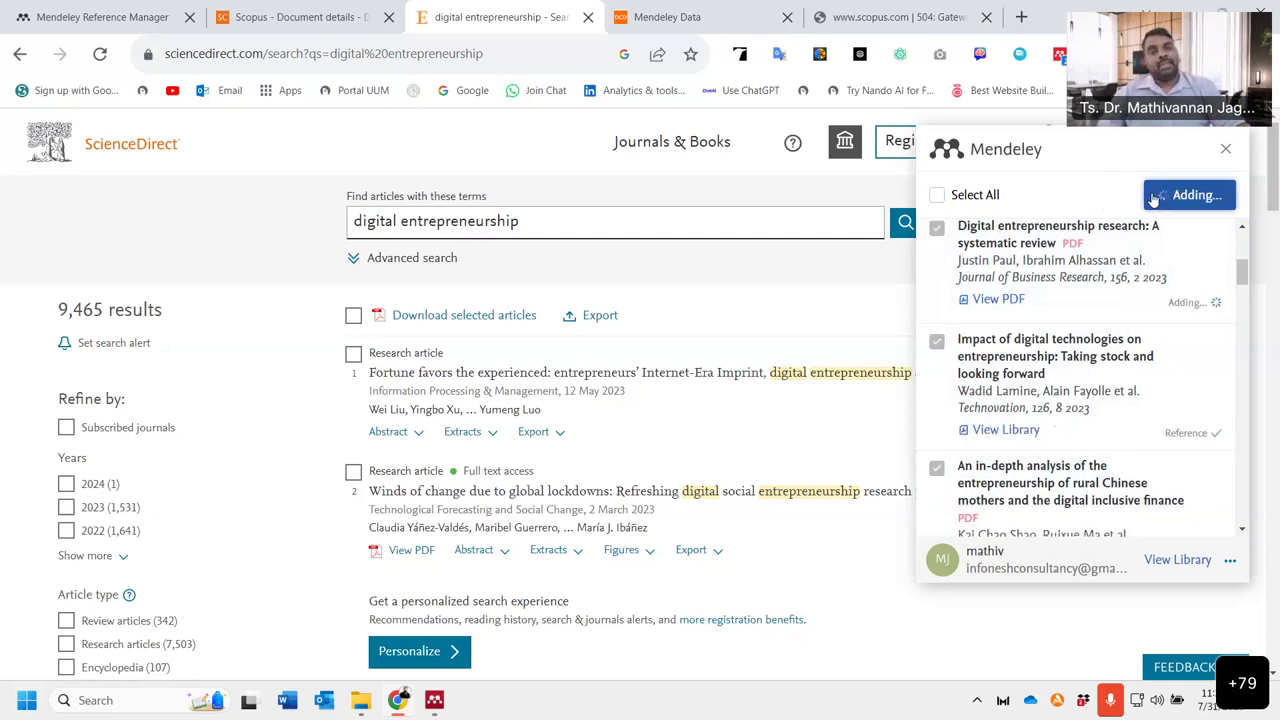
Return to Mendeley Desktop's All Documents (3,591 documents) and close the File menu without signing out.
left_click(436, 702)
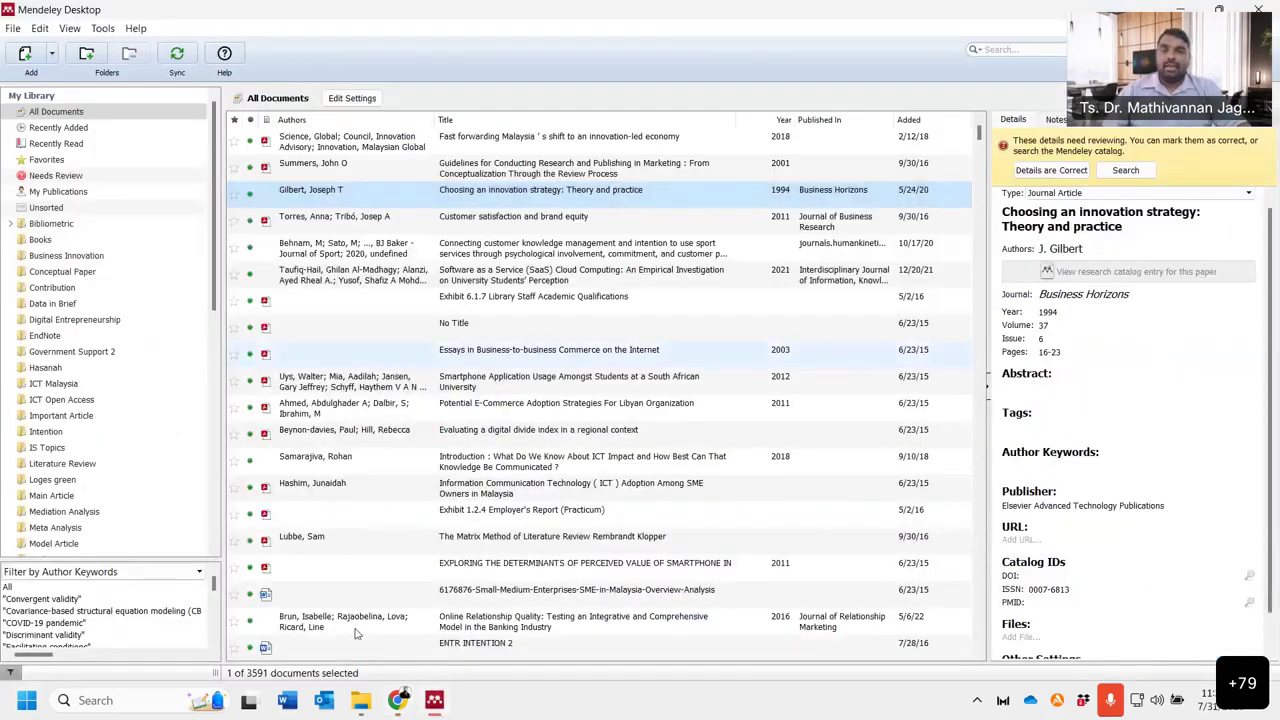
left_click(12, 29)
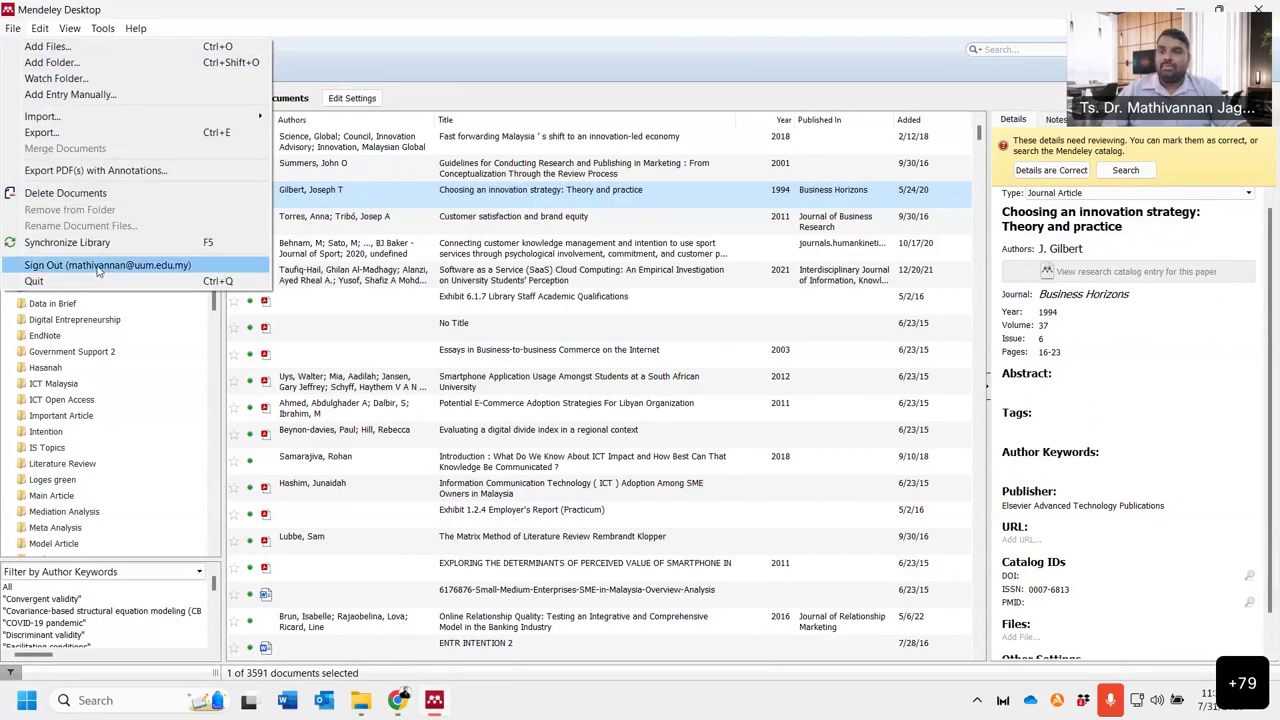
left_click(433, 712)
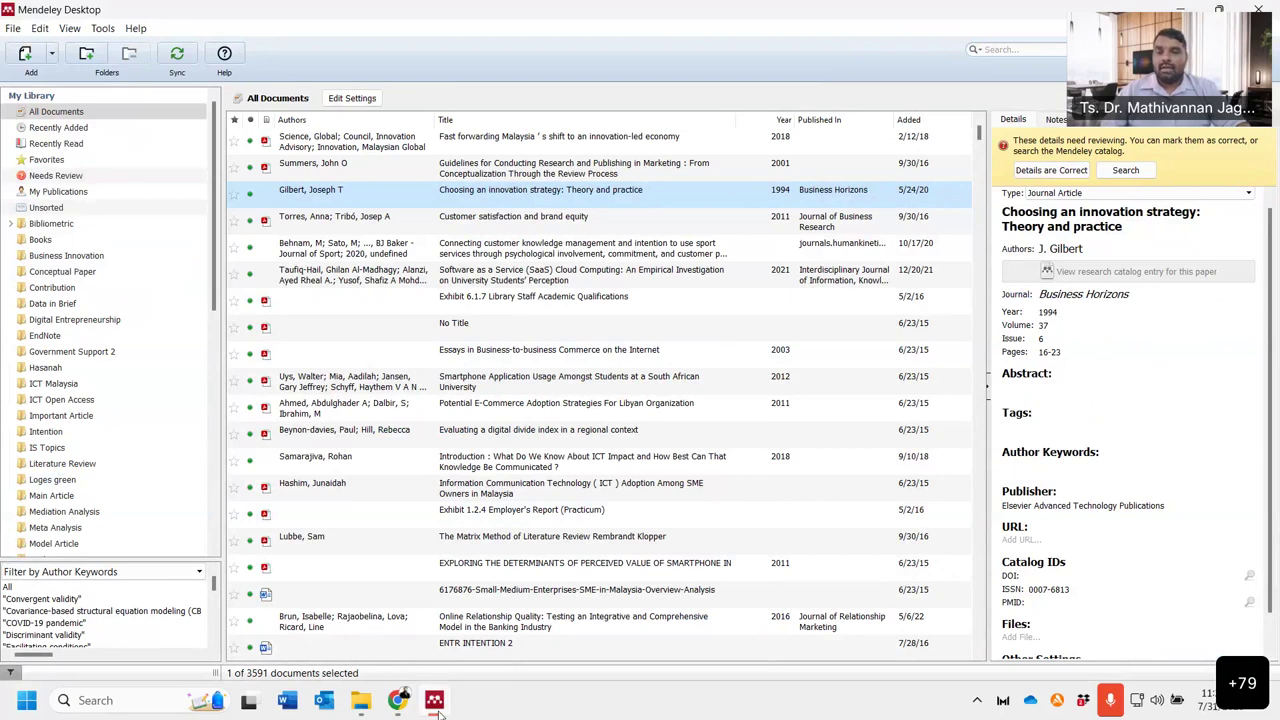
Sign the Web Importer out and back into the same saved account, revealing the 25 detected references.
left_click(435, 712)
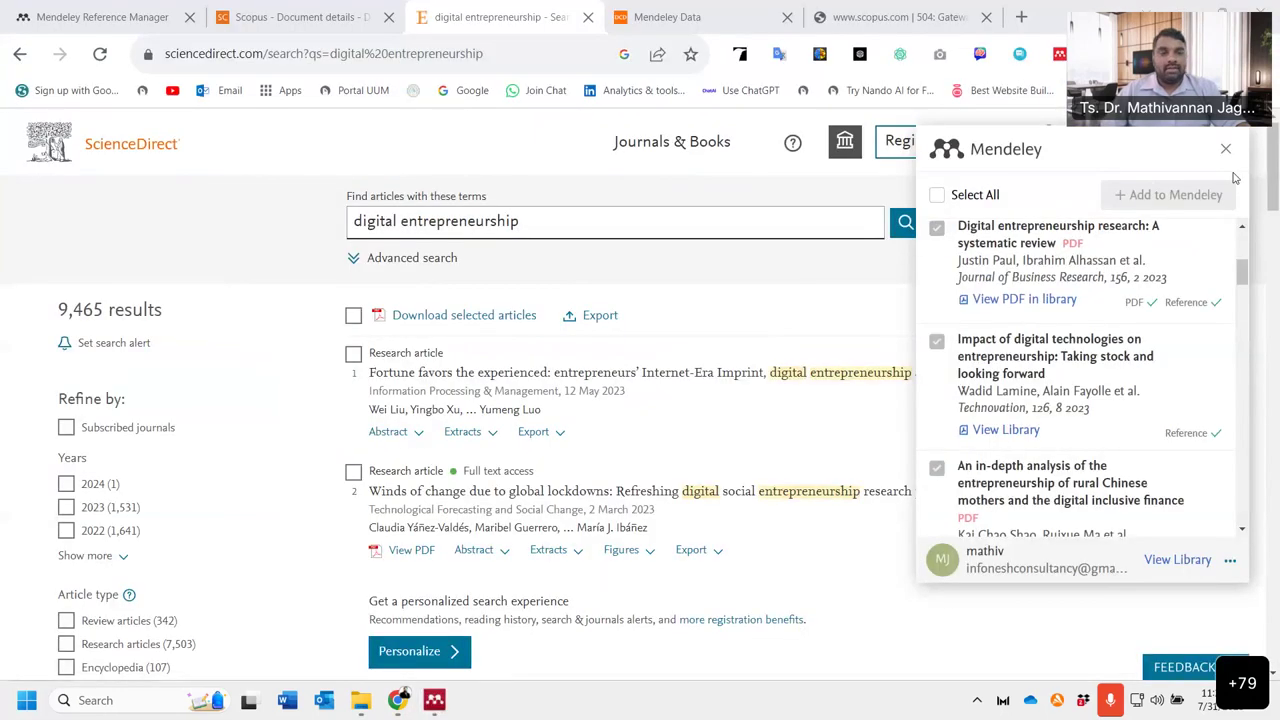
left_click(1231, 563)
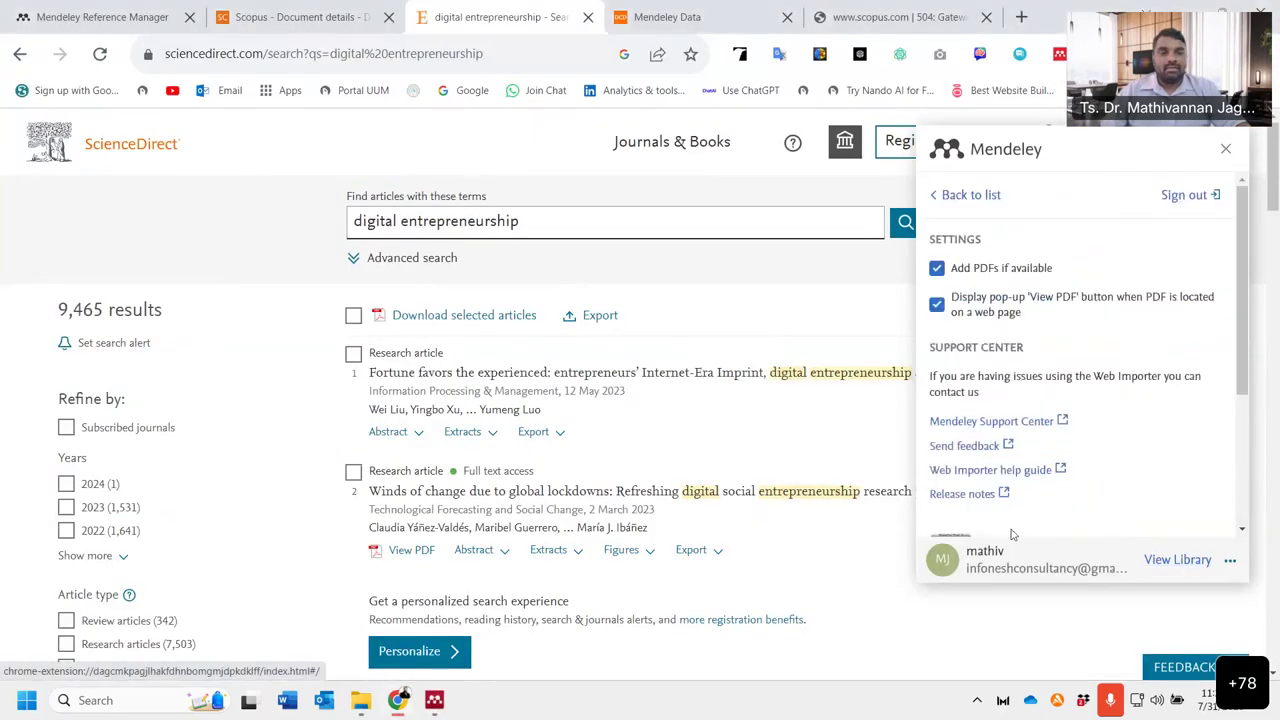
left_click(1183, 196)
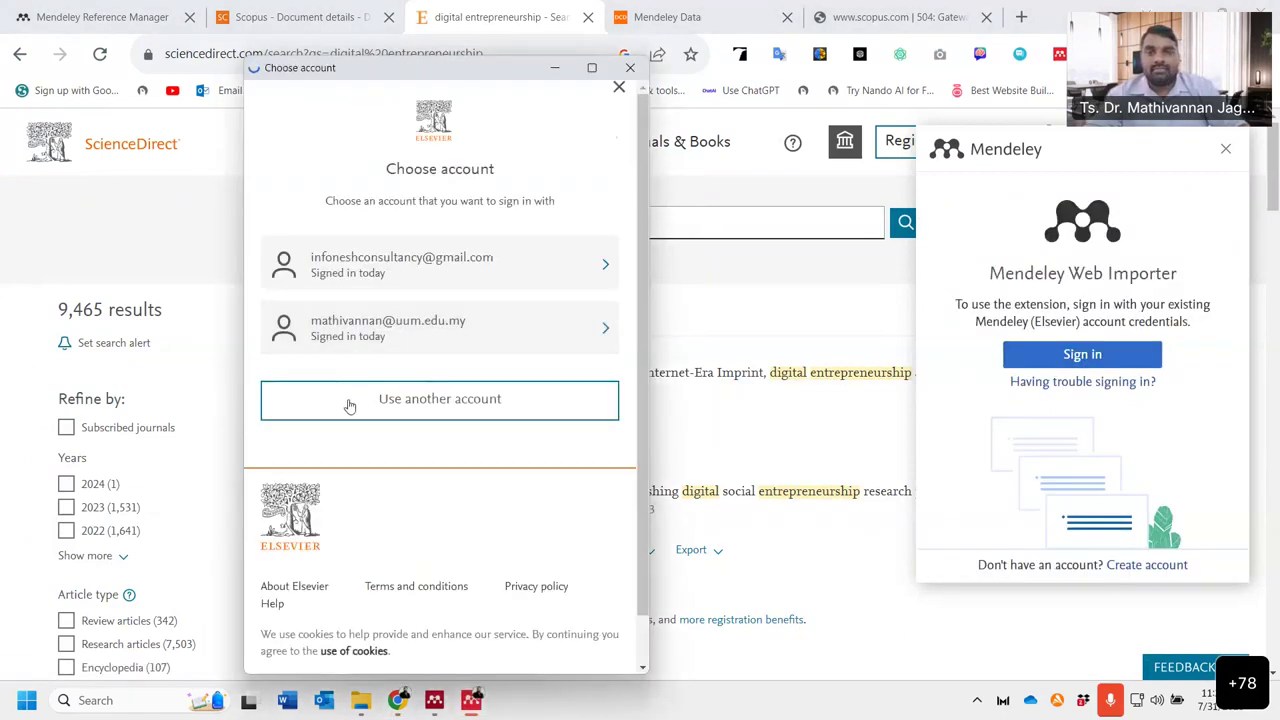
left_click(388, 281)
left_click(358, 314)
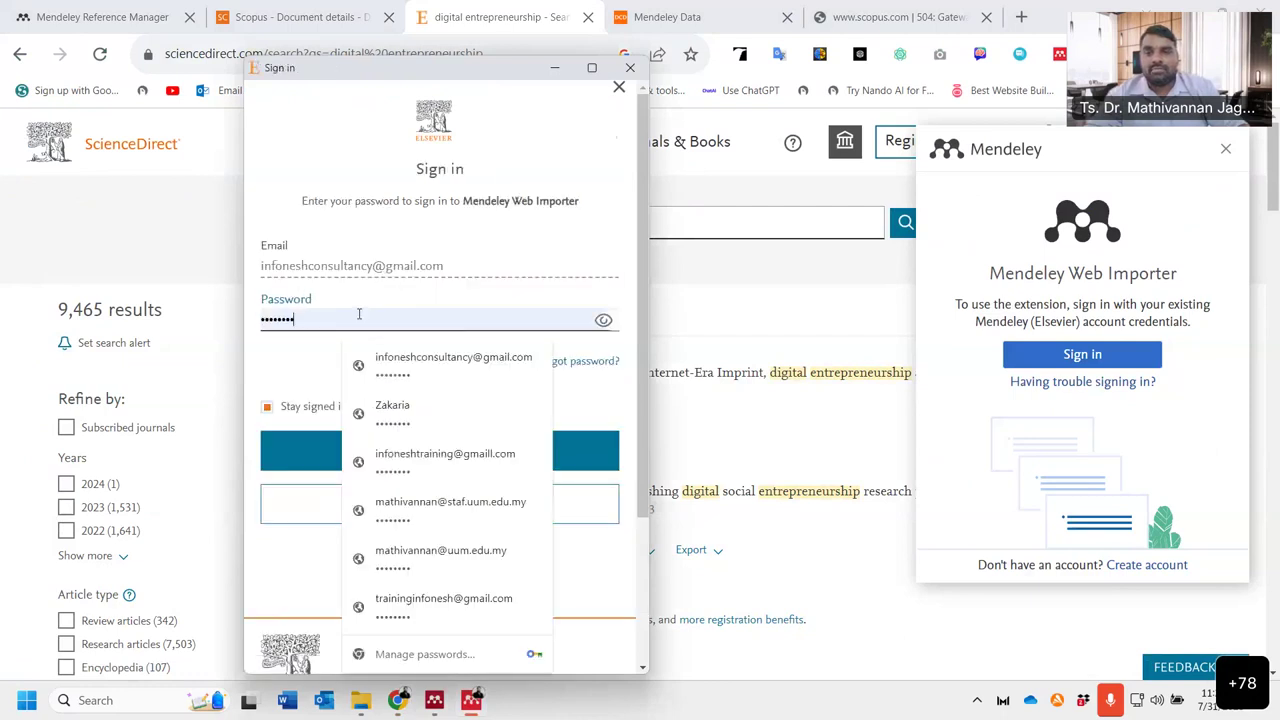
left_click(315, 456)
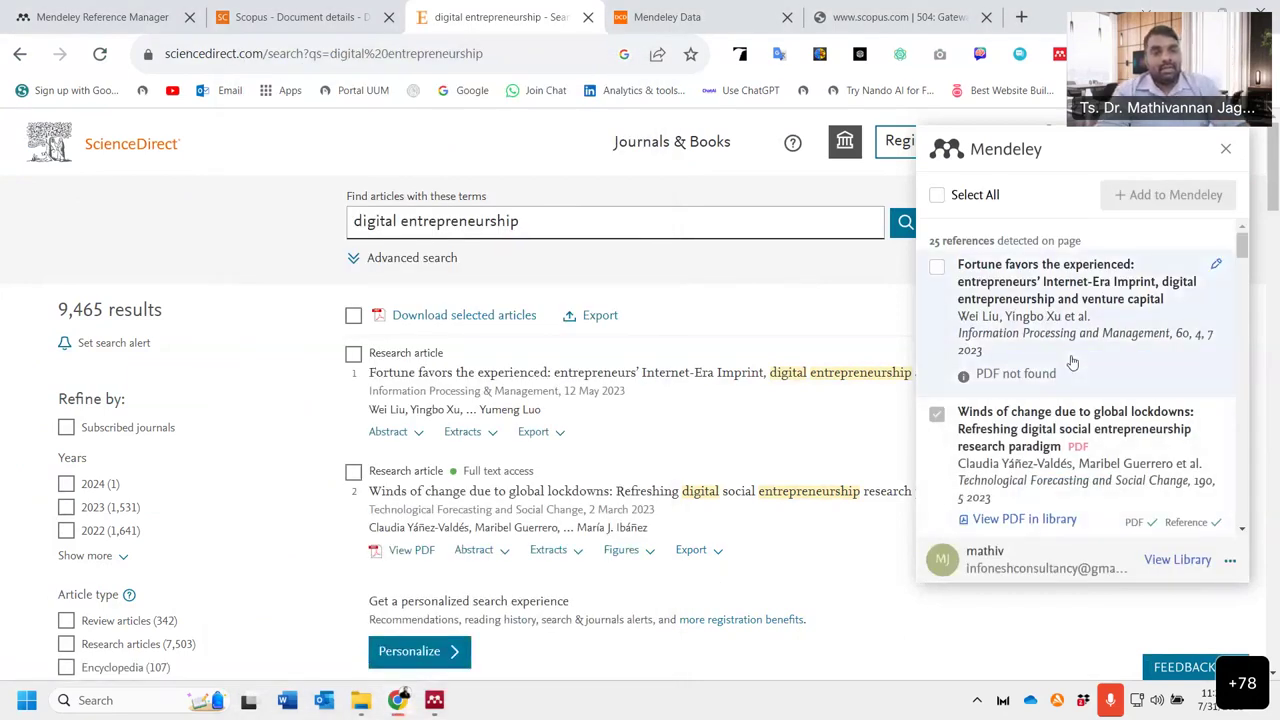
Reopen the importer panel and reload the ScienceDirect search results page.
left_click(1226, 152)
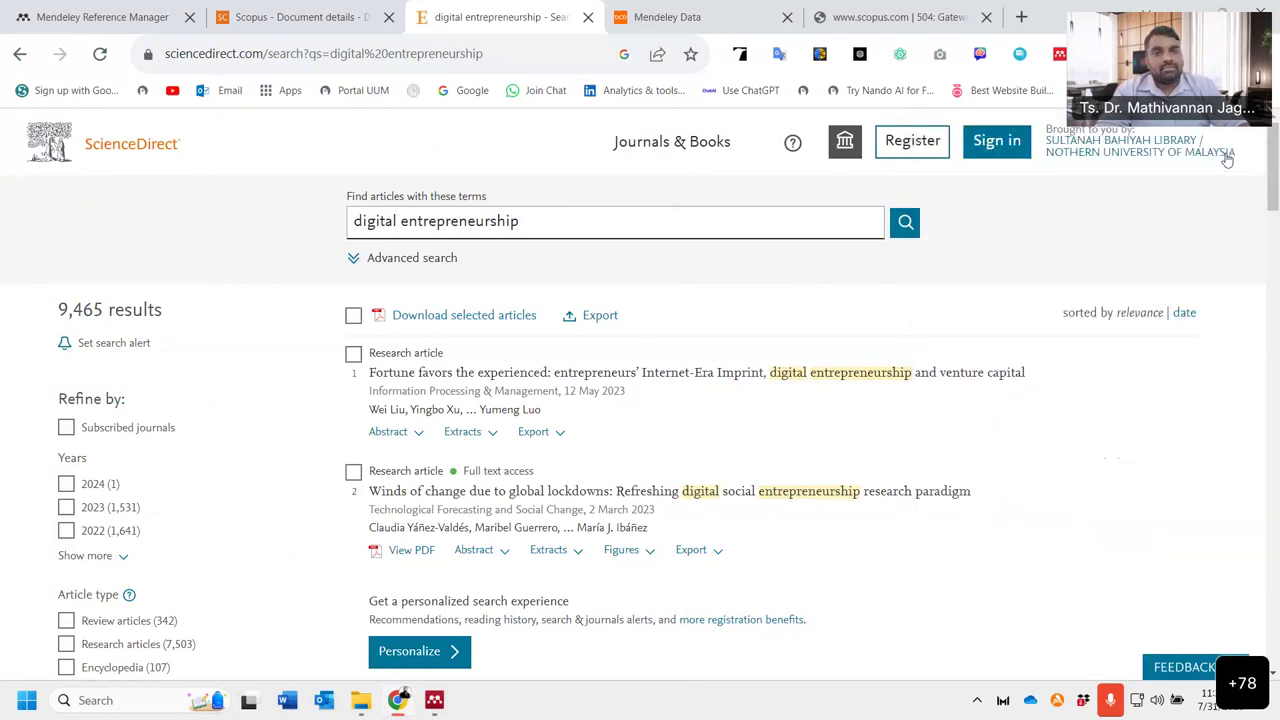
left_click(1059, 54)
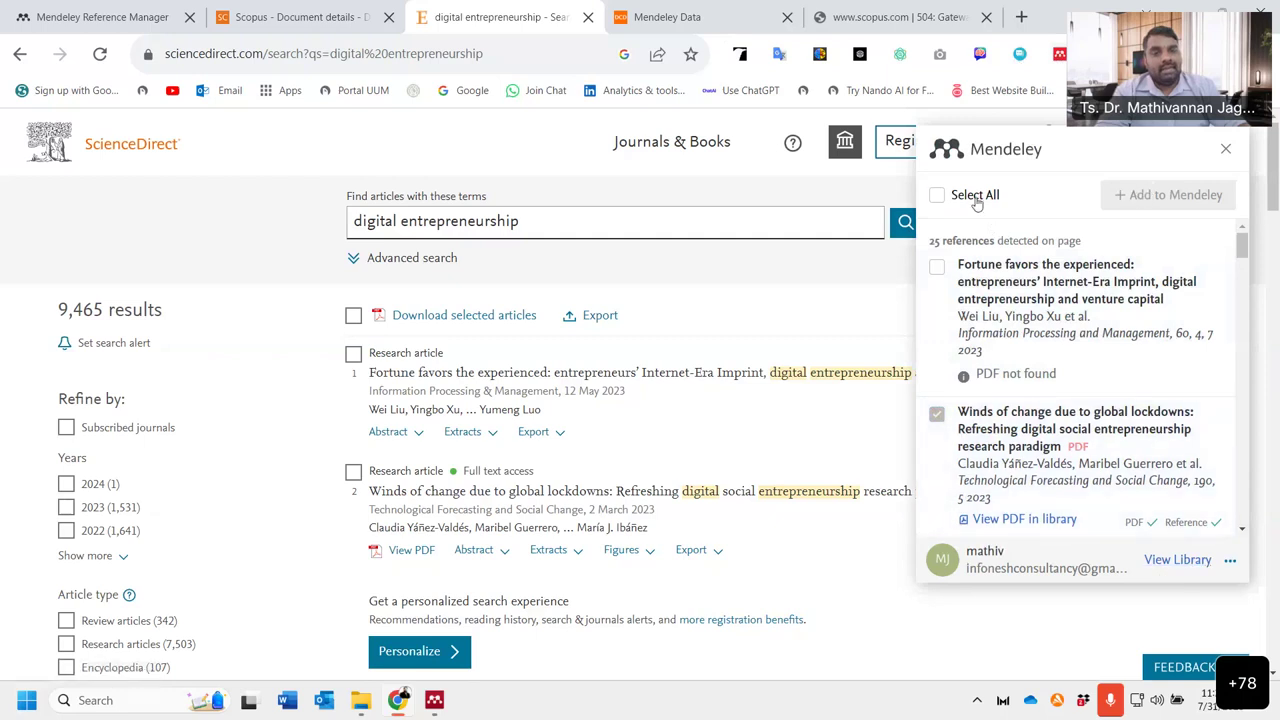
left_click(937, 195)
left_click(975, 195)
left_click(486, 55)
key("Return")
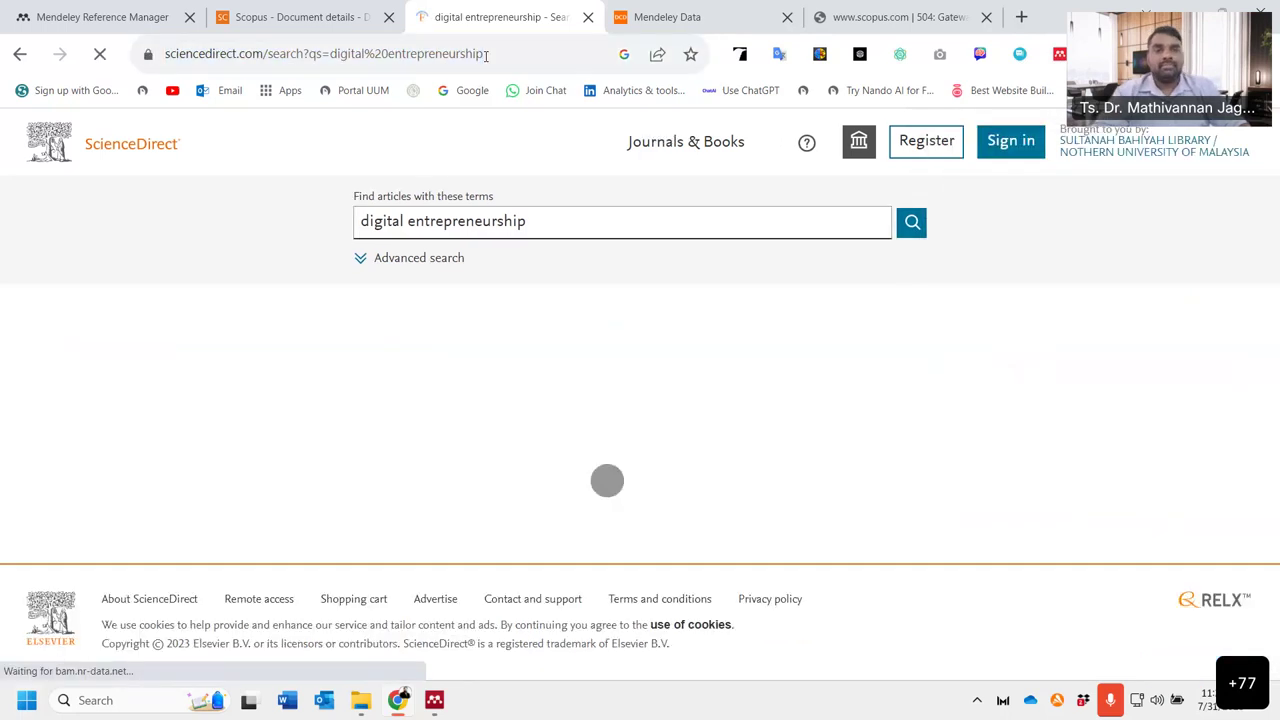
Add the first reference, Winds of change and the systematic review to Mendeley, then show importer settings.
left_click(1061, 58)
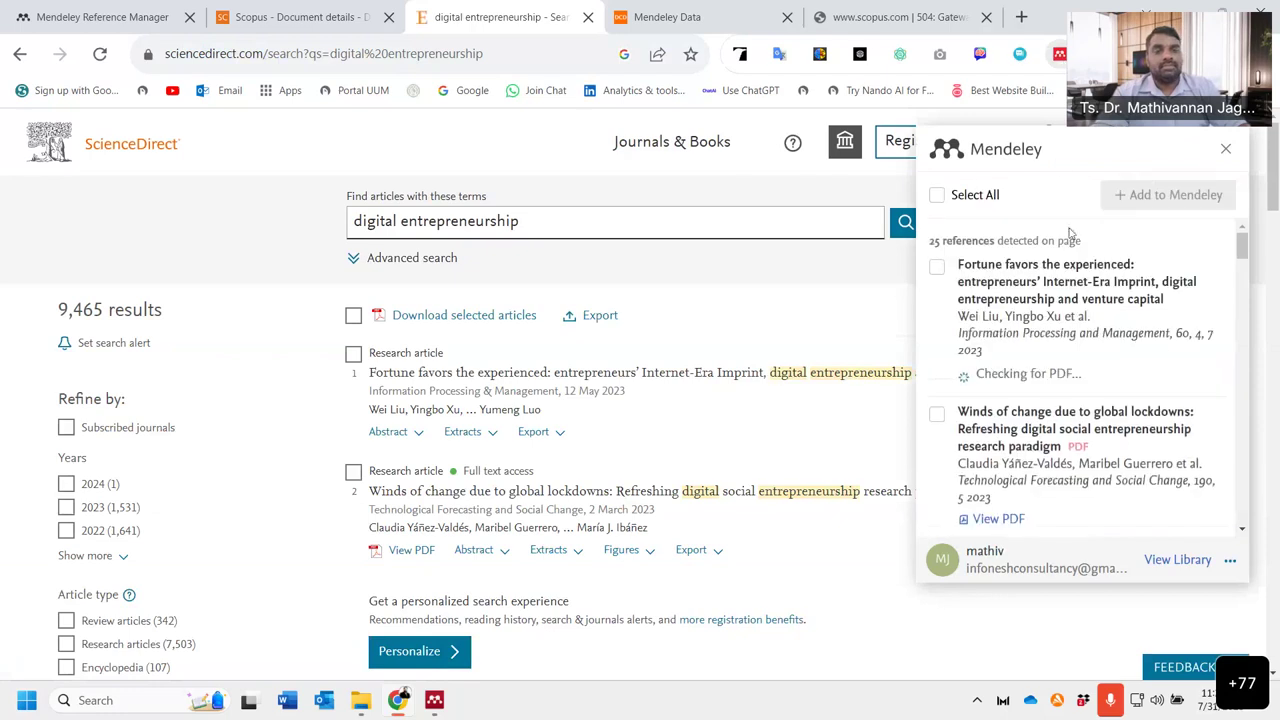
left_click(937, 269)
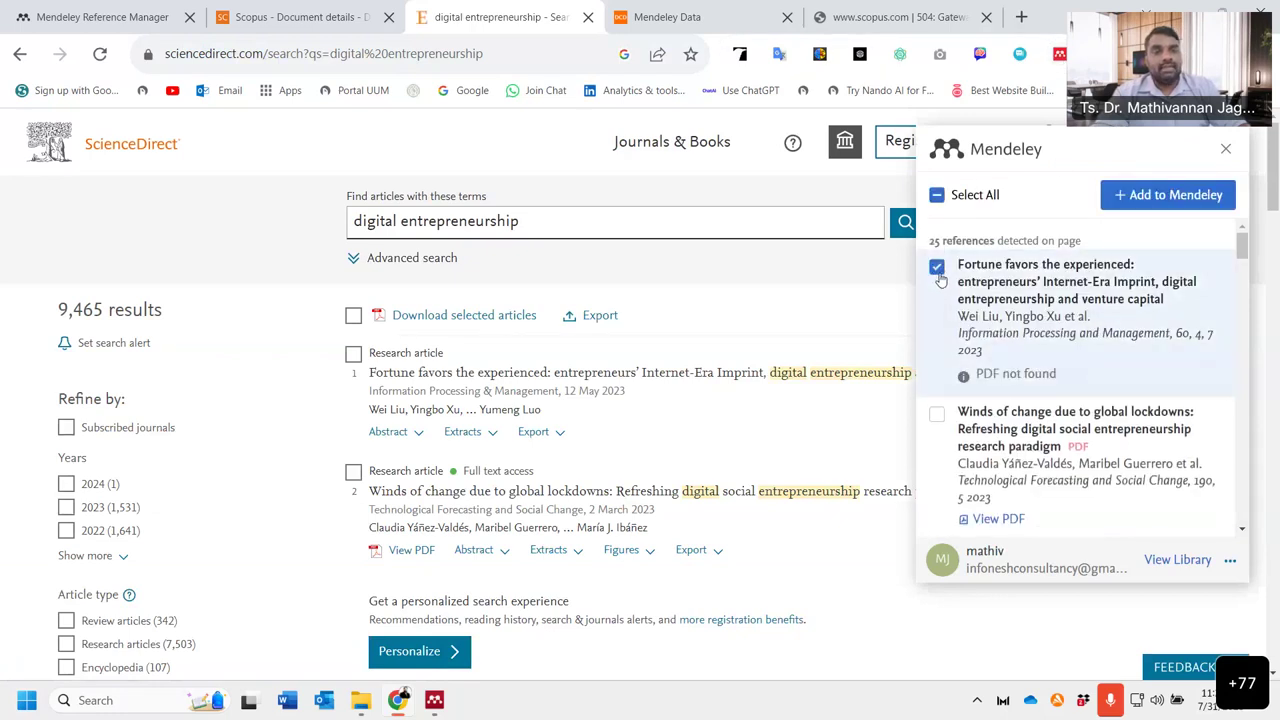
scroll(943, 300, "down", 1)
left_click(938, 332)
scroll(945, 320, "down", 2)
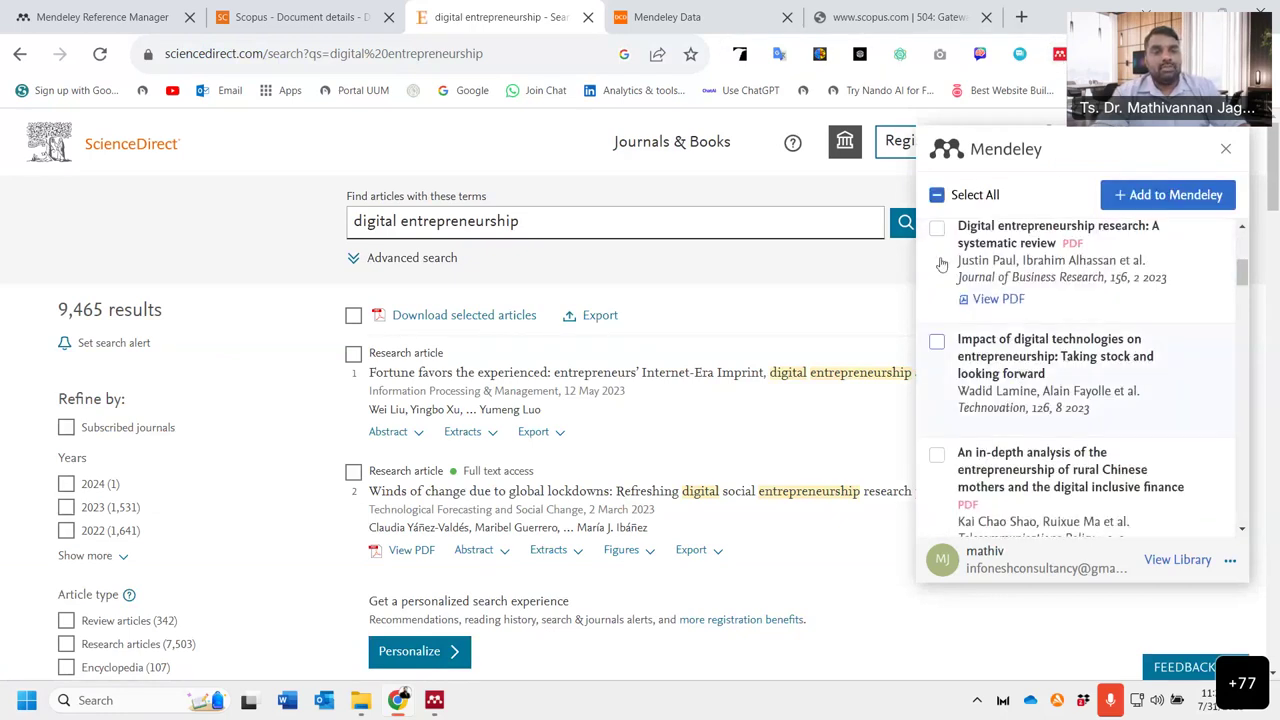
left_click(937, 230)
left_click(1138, 196)
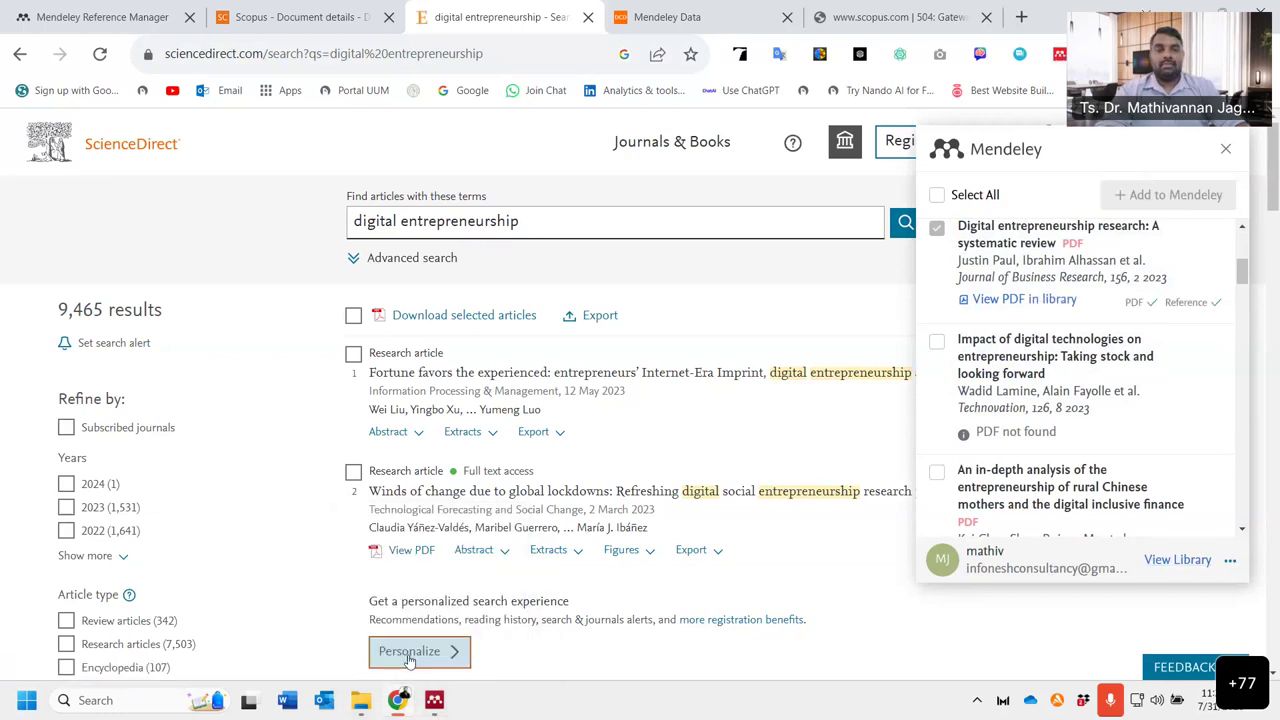
mouse_move(444, 706)
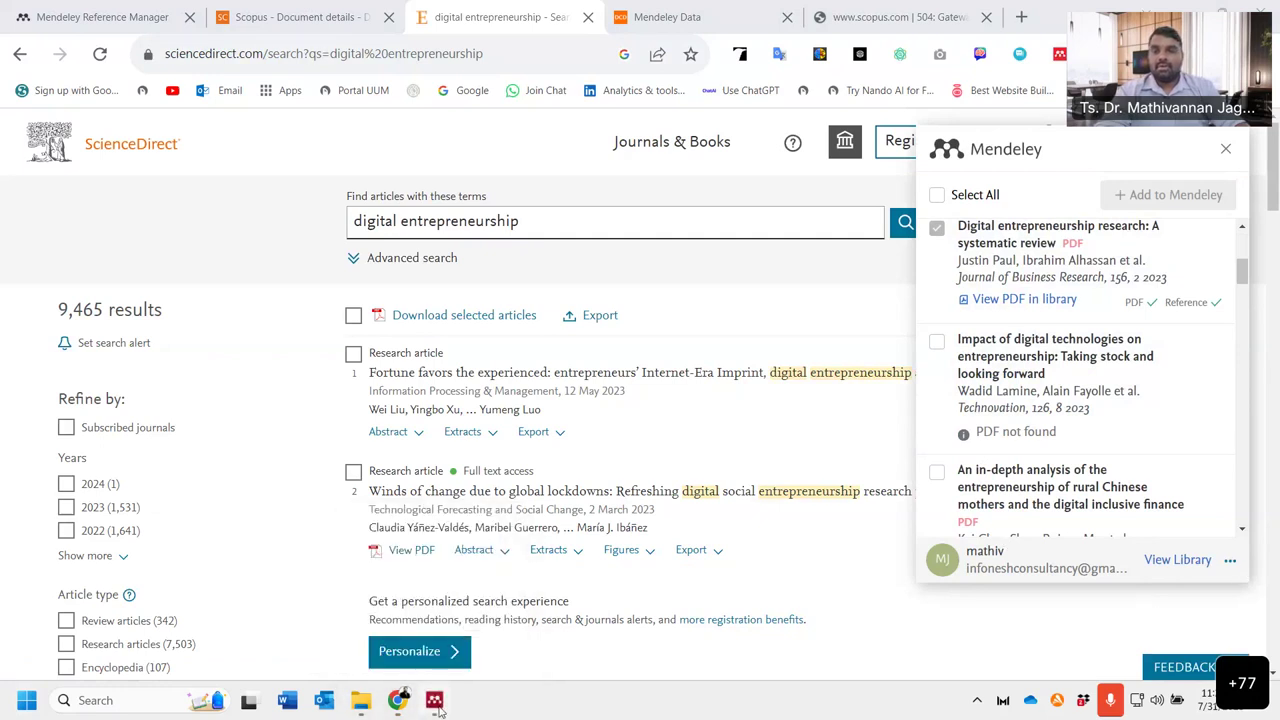
left_click(1229, 560)
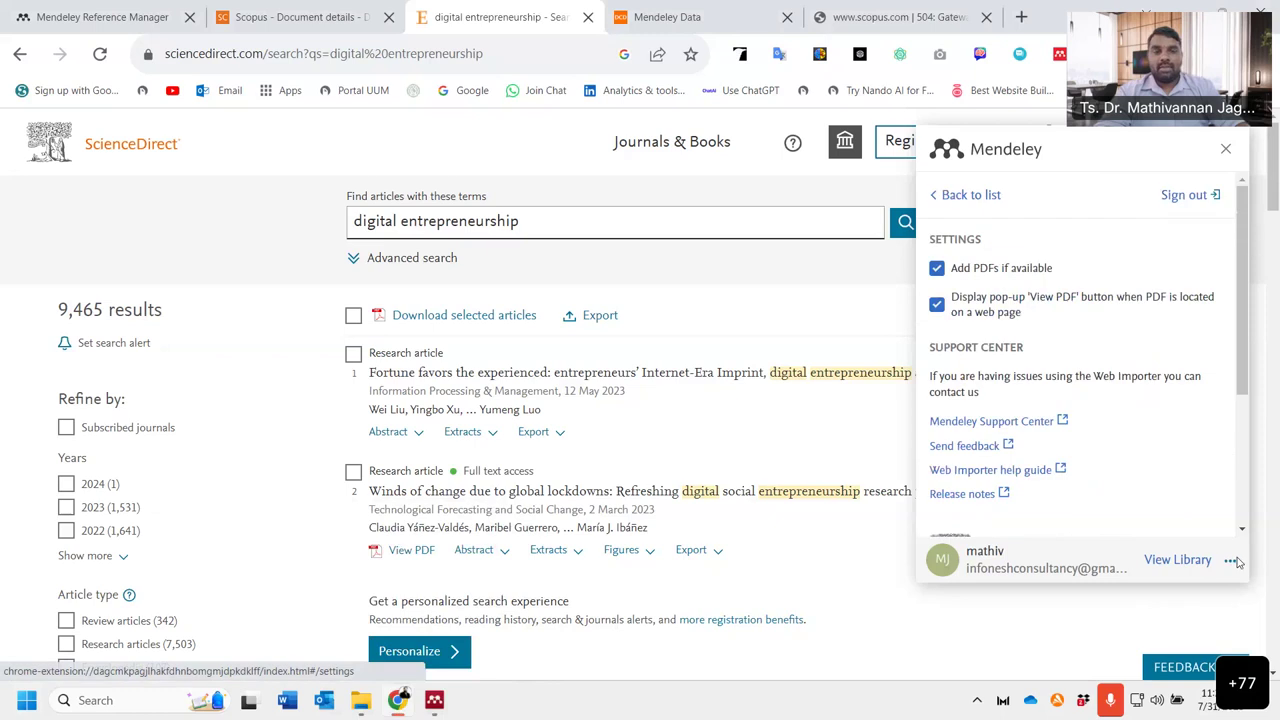
Sign the importer into the university Elsevier account instead and close the panel.
left_click(1182, 195)
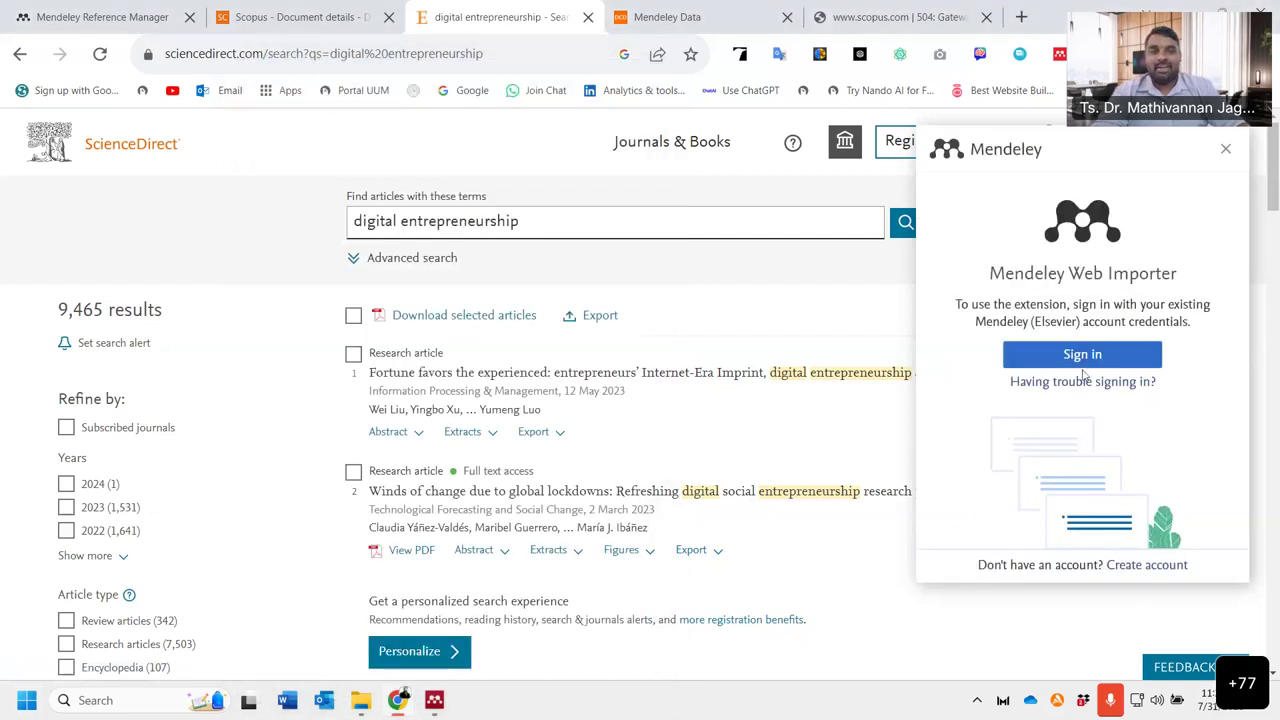
left_click(1080, 358)
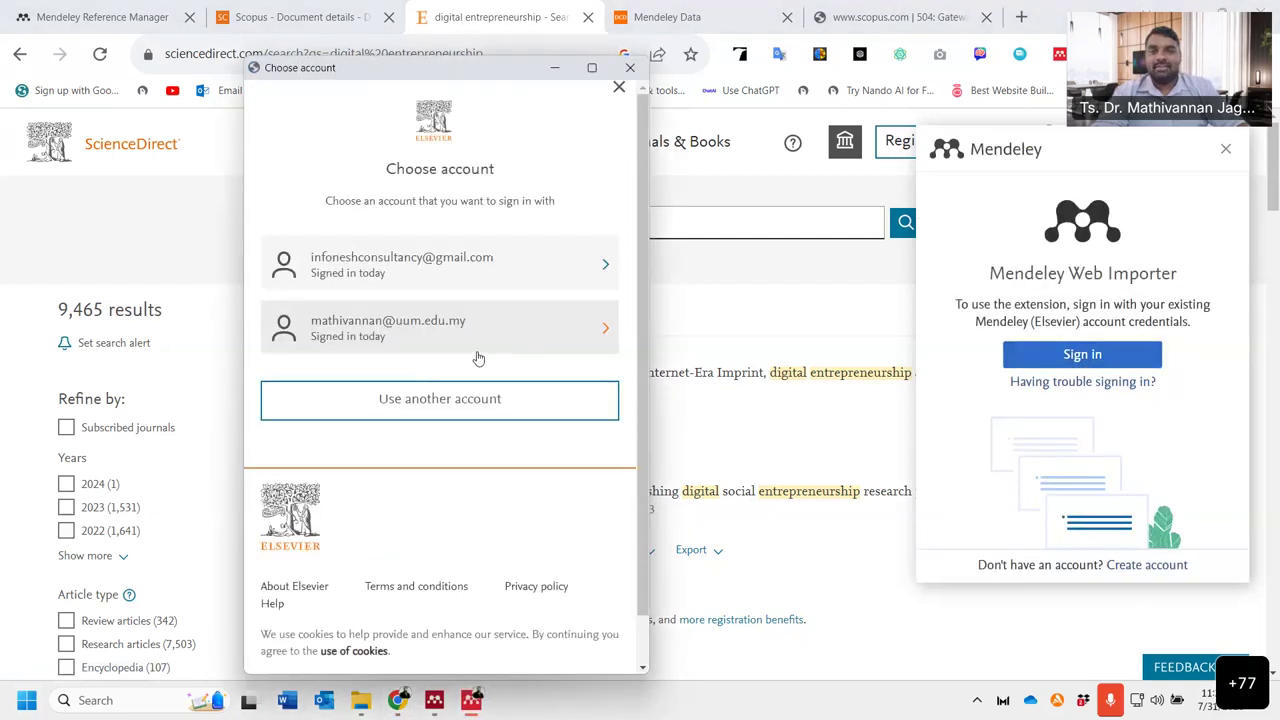
left_click(370, 327)
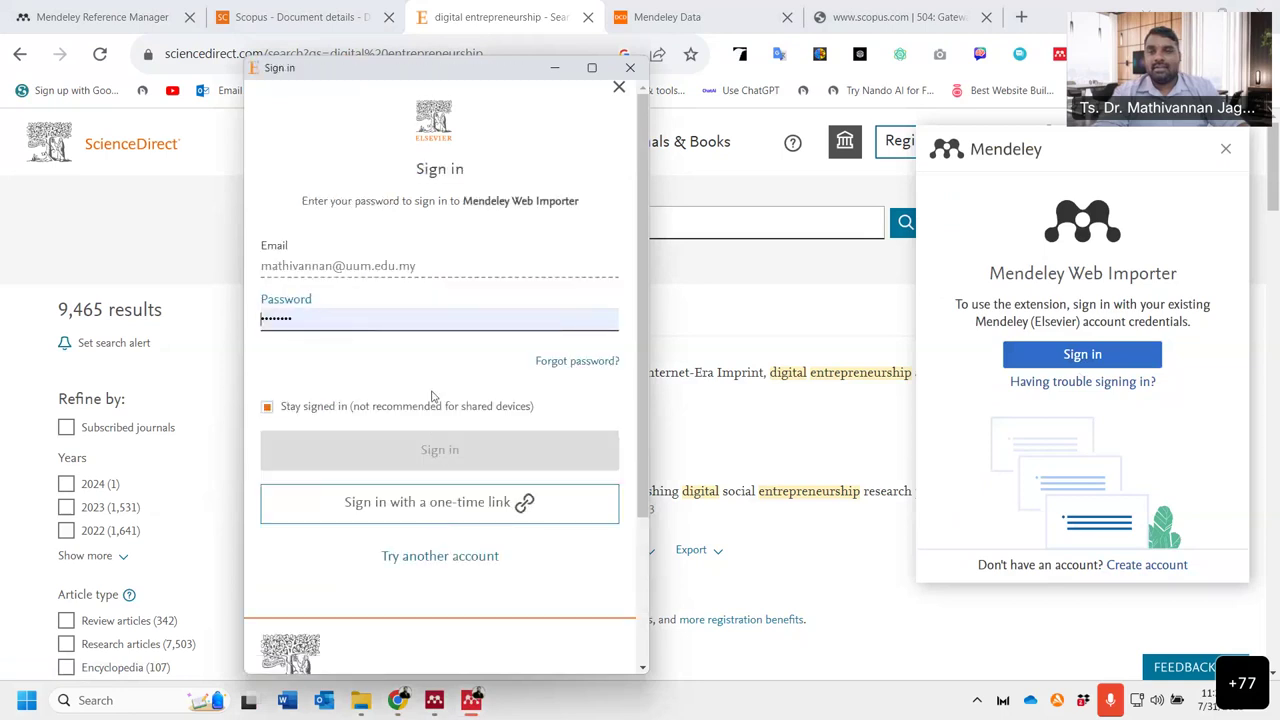
left_click(429, 449)
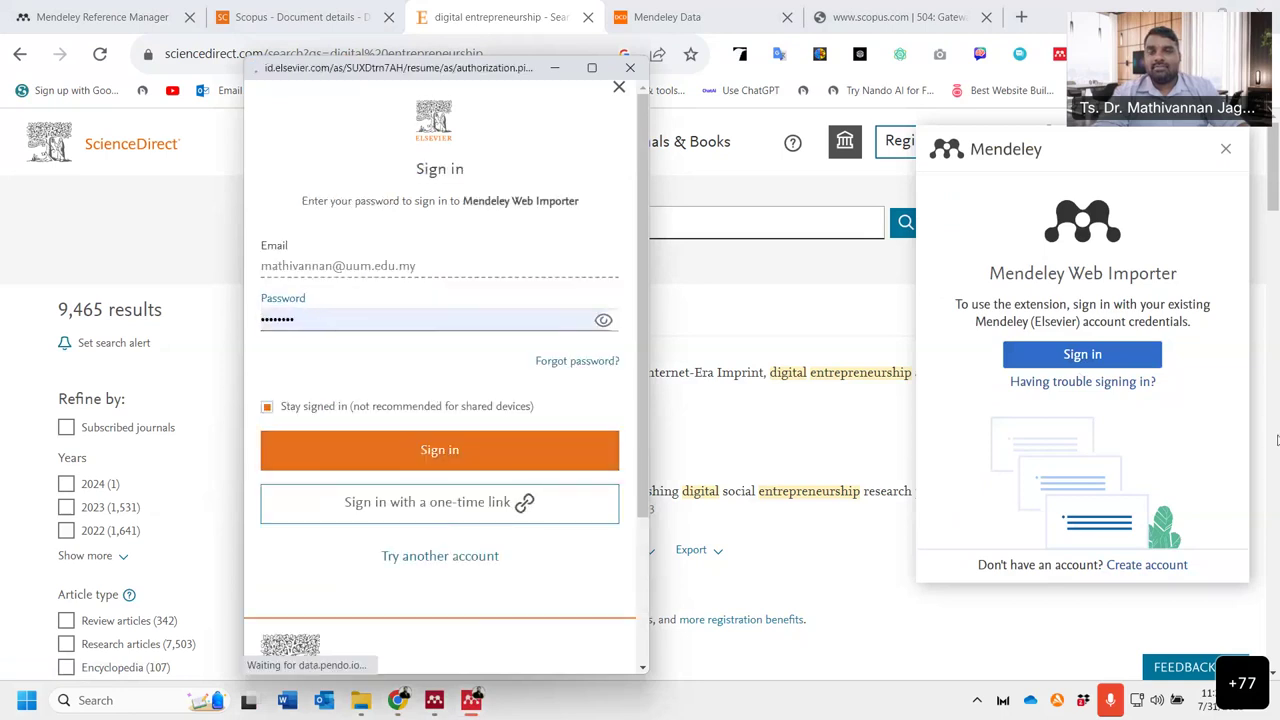
left_click(592, 306)
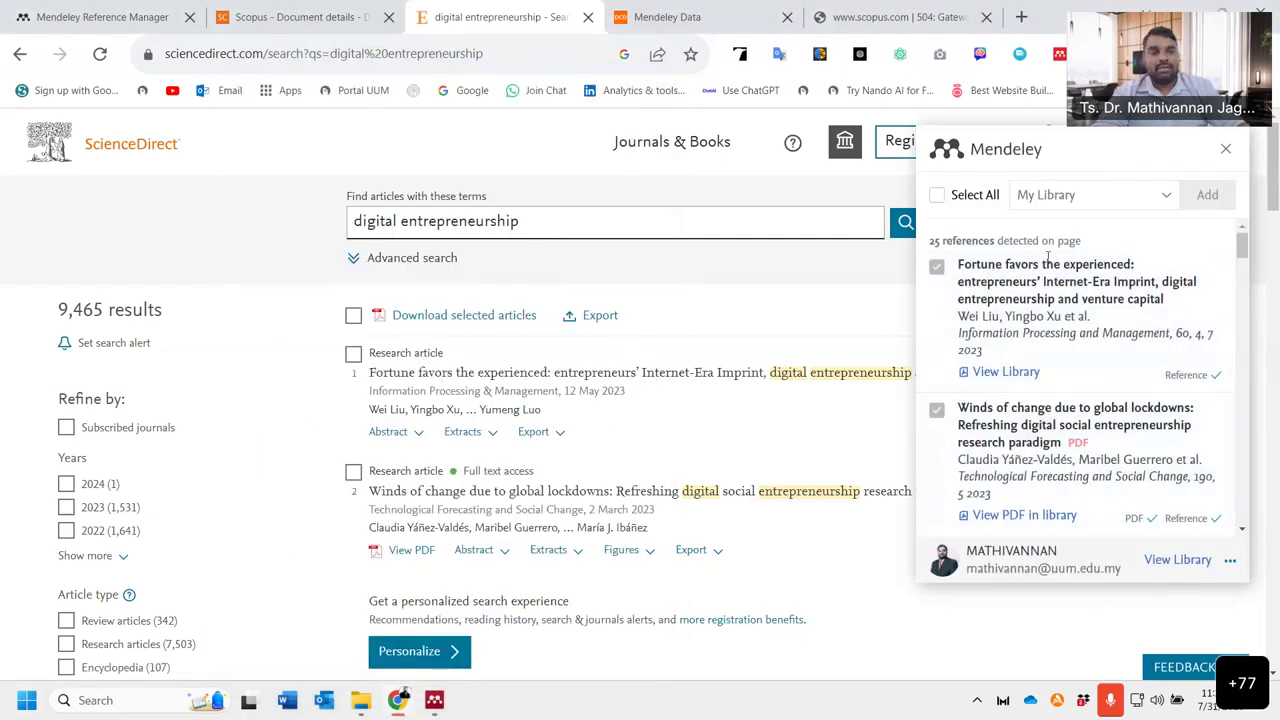
left_click(1225, 149)
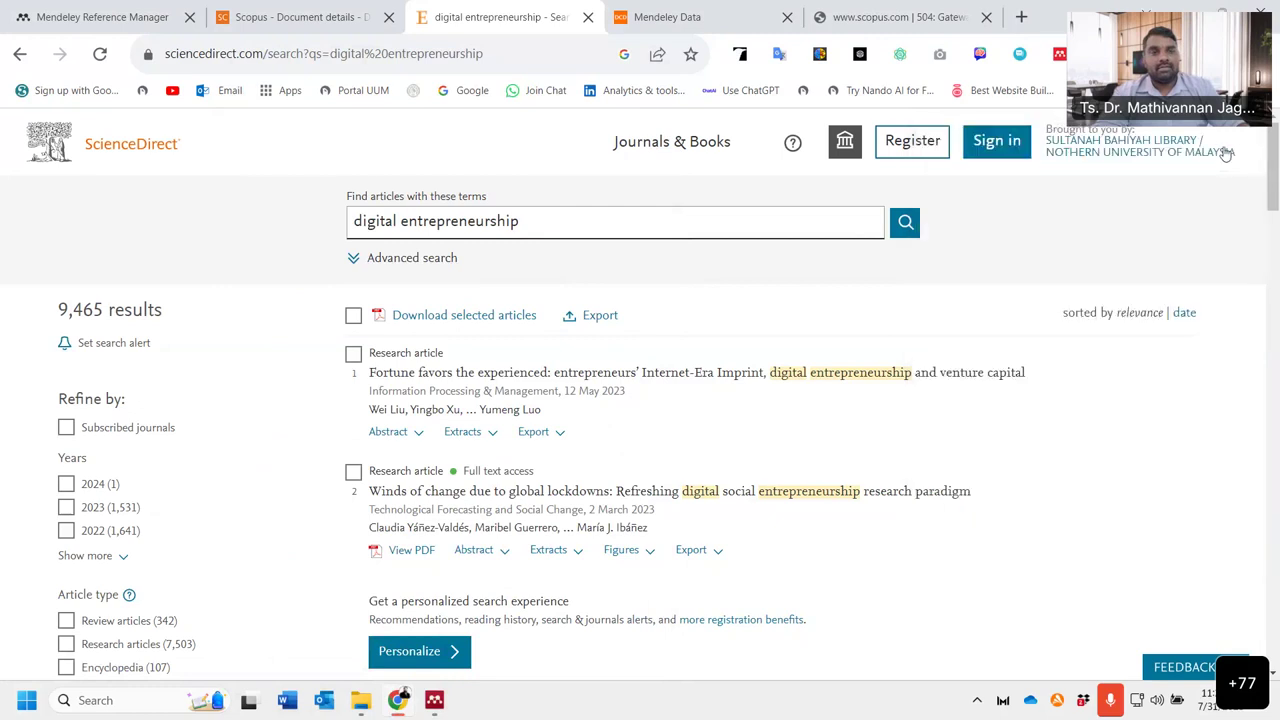
Reload the ScienceDirect search page and return to the importer panel.
left_click(482, 55)
key("Return")
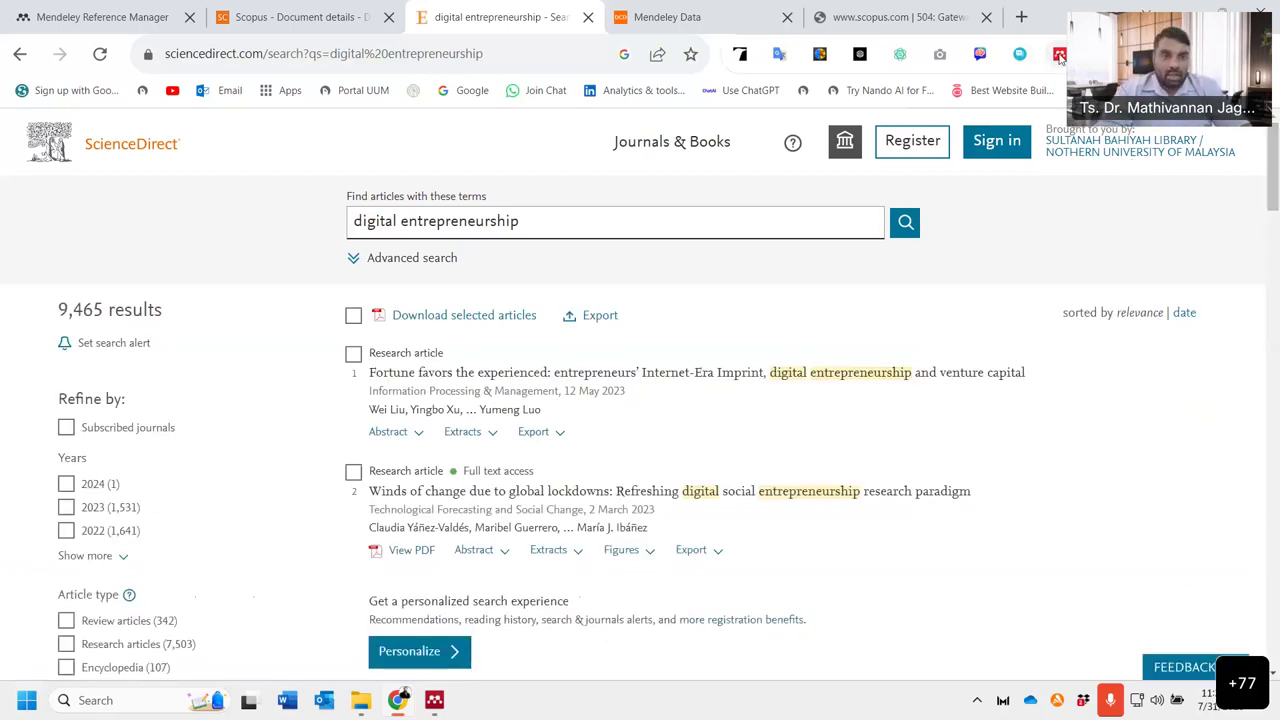
left_click(435, 701)
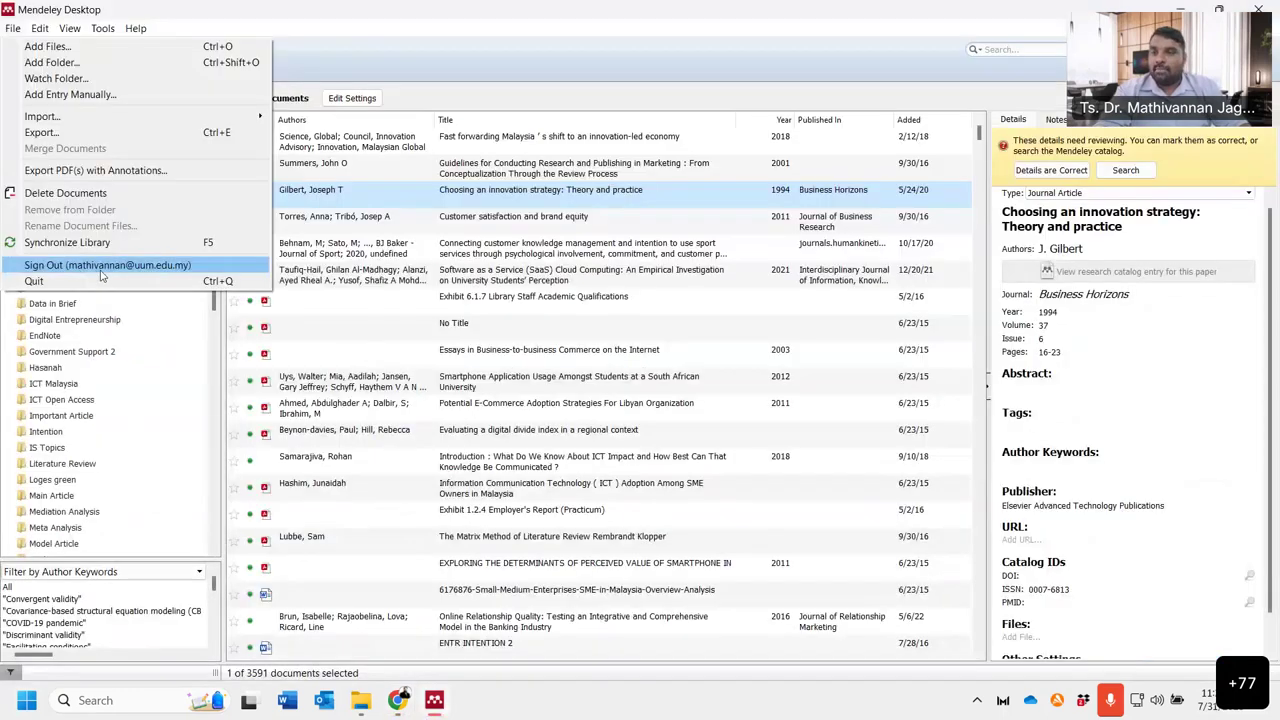
left_click(399, 701)
left_click(399, 701)
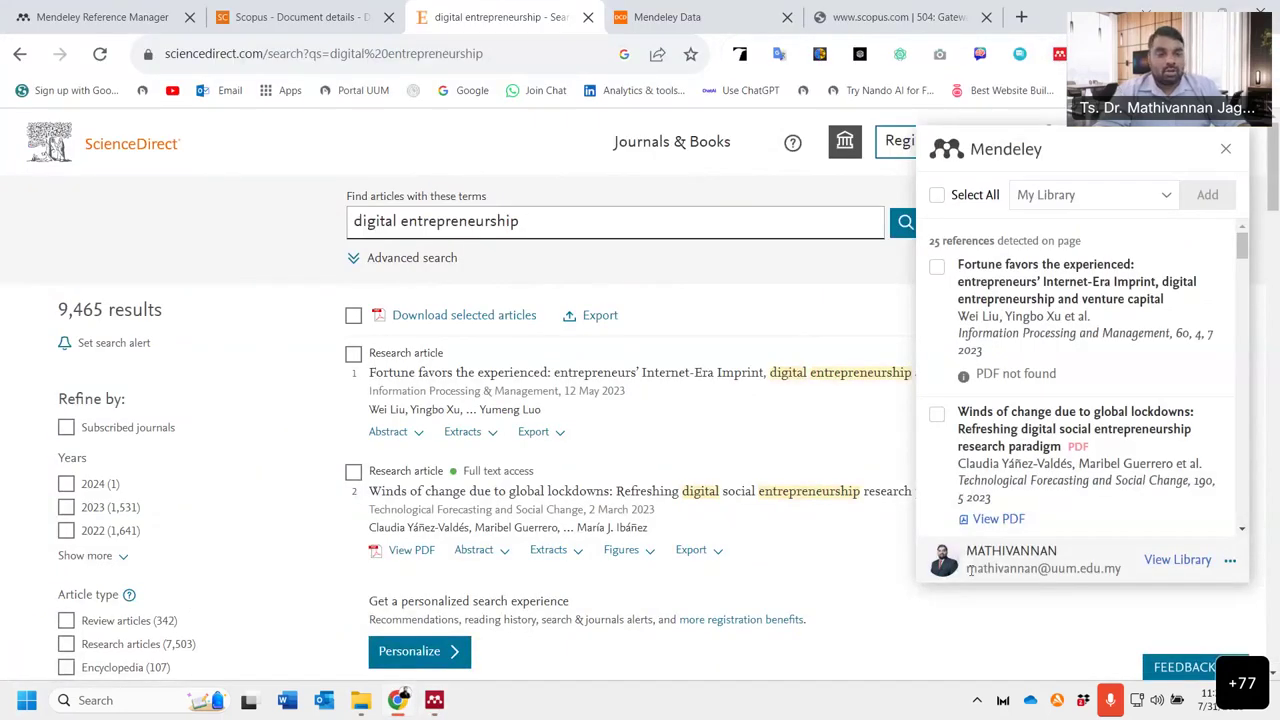
Add Fortune favors the experienced, Winds of change, the systematic review and Impact of digital technologies to My Library.
left_click(936, 266)
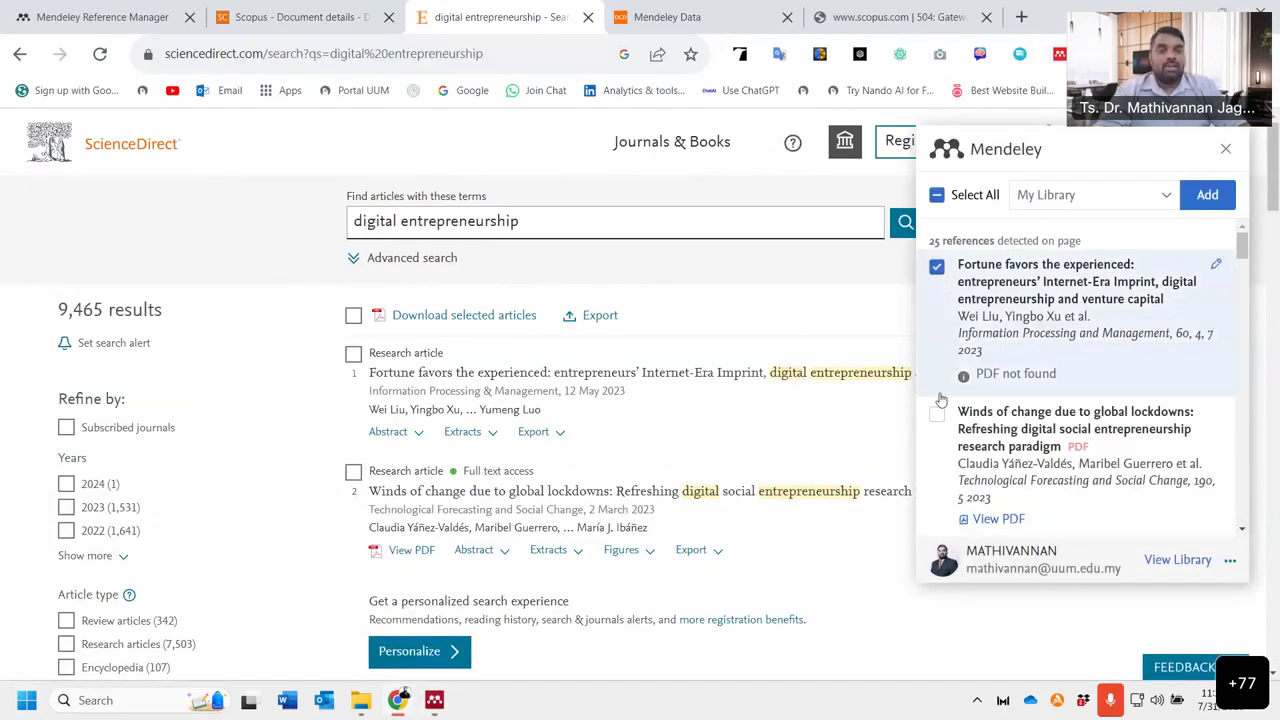
left_click(937, 415)
scroll(944, 420, "down", 1)
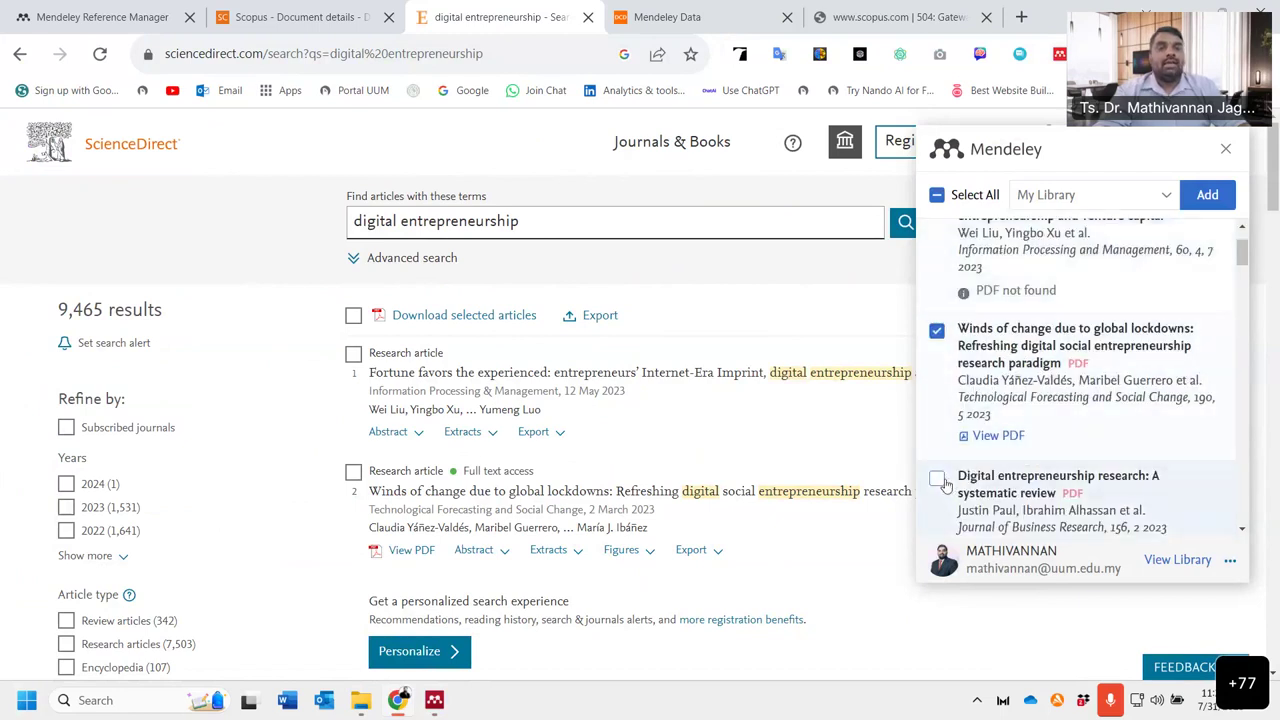
left_click(937, 480)
scroll(1010, 488, "down", 1)
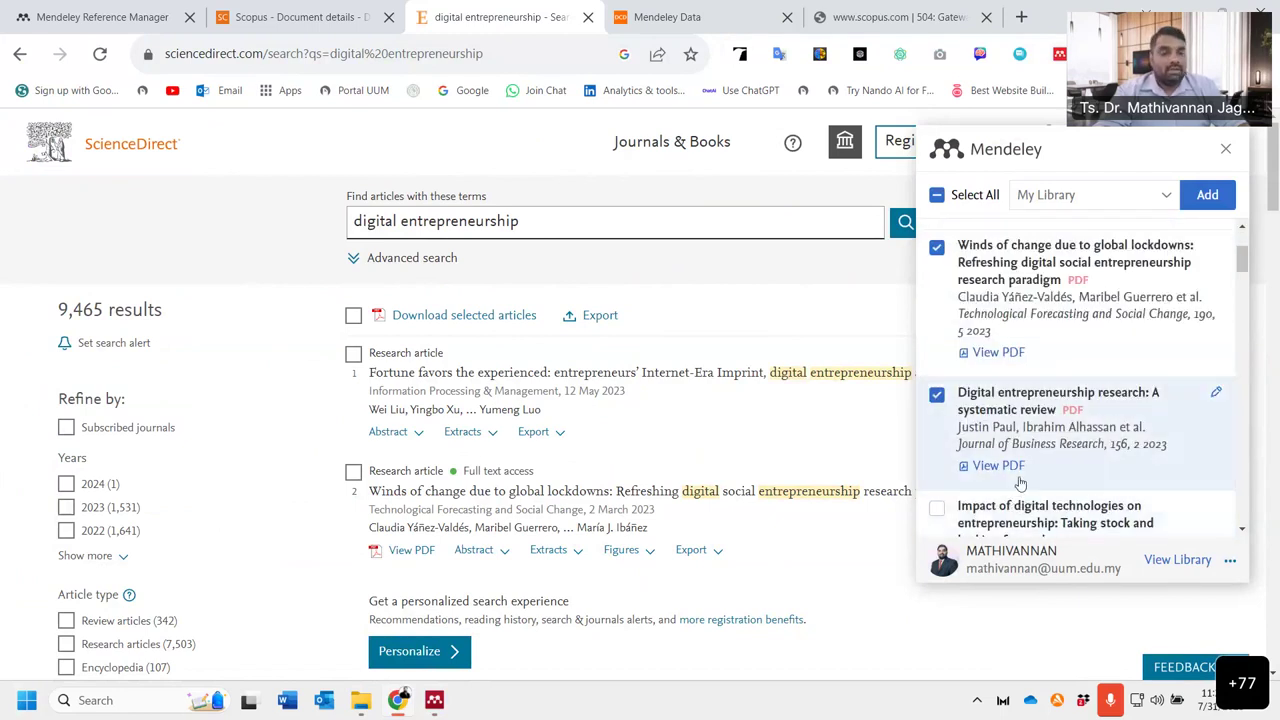
scroll(1035, 440, "down", 1)
scroll(1000, 390, "down", 1)
left_click(936, 341)
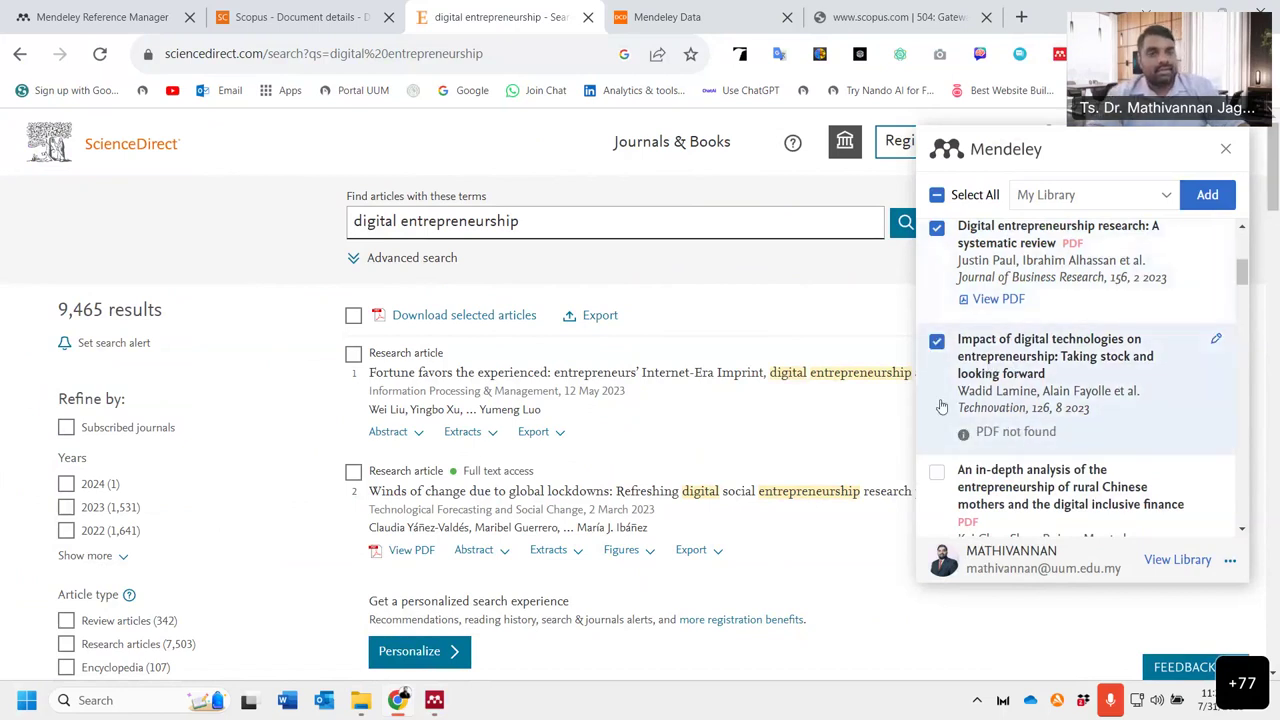
left_click(1205, 195)
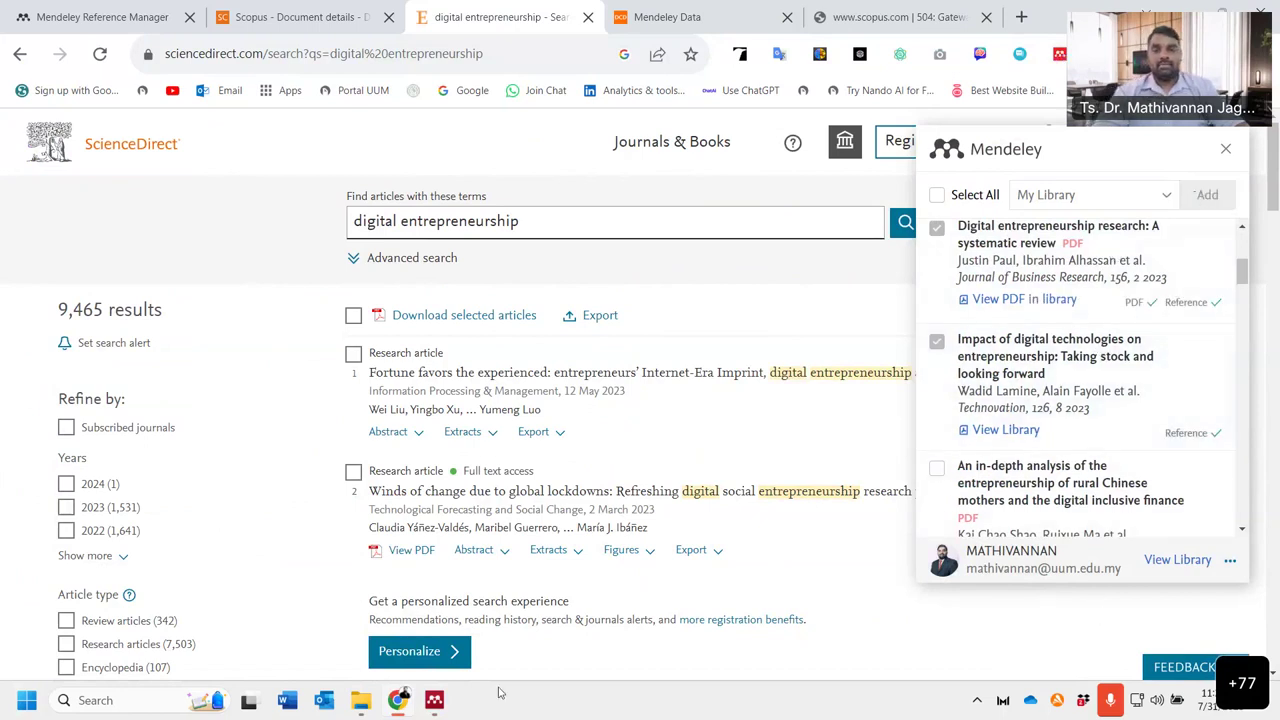
left_click(435, 701)
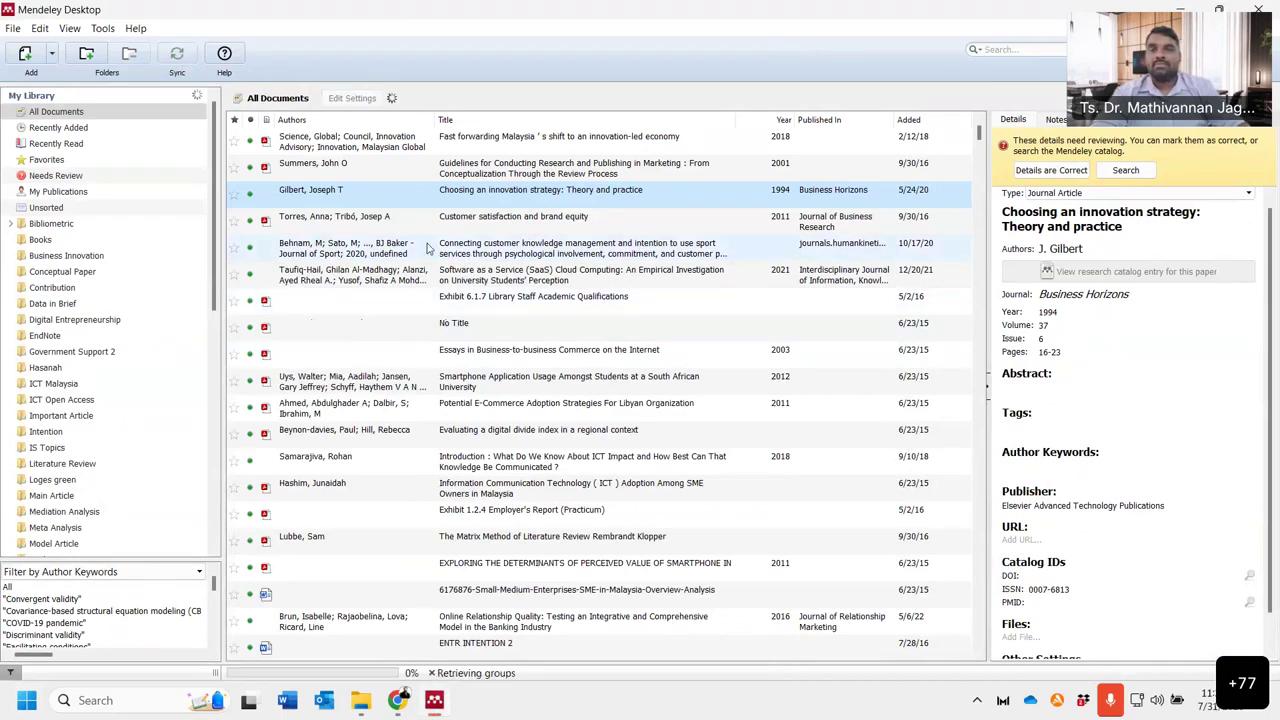
Sort by Added newest first and view the new systematic review and digital technologies papers' details.
left_click(922, 120)
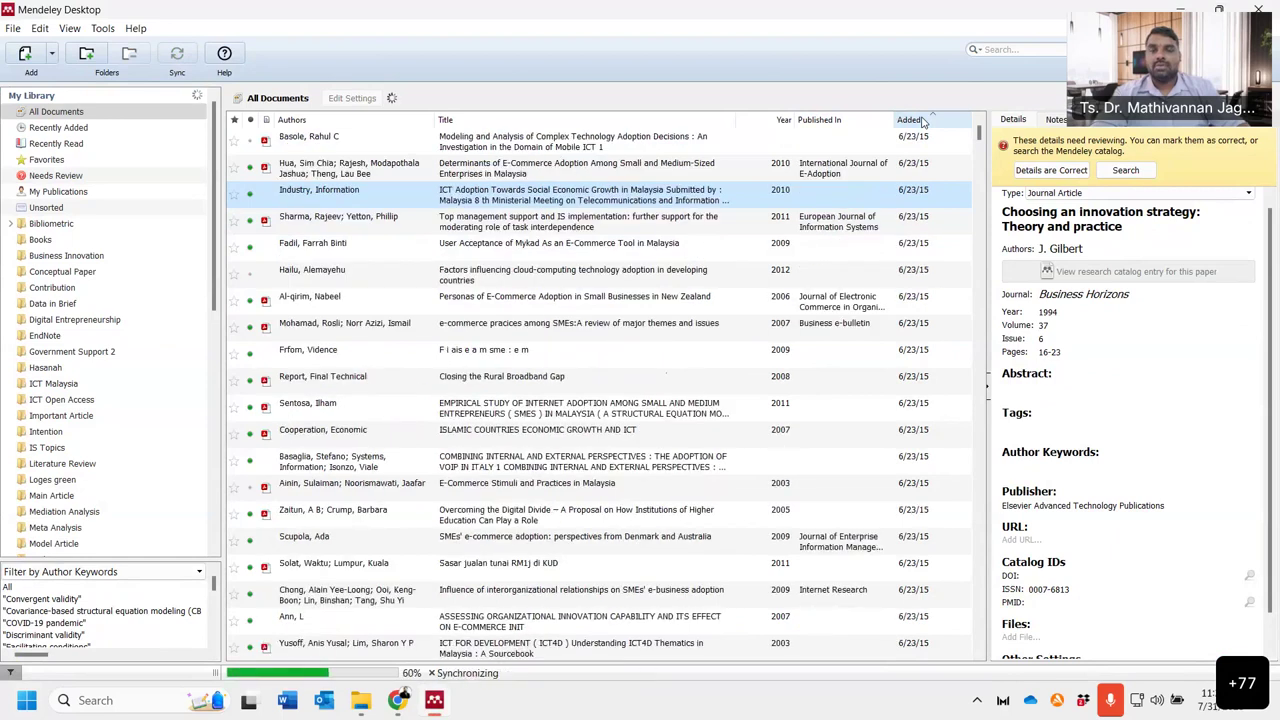
left_click(916, 120)
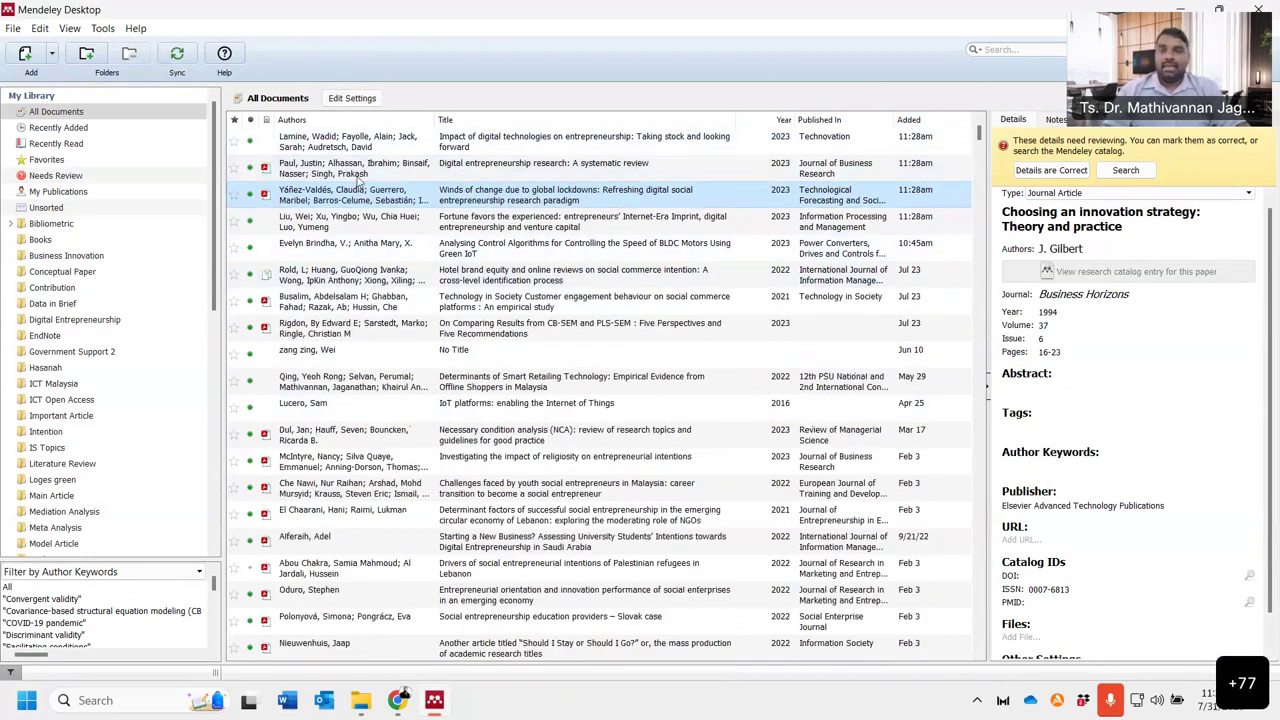
left_click(440, 172)
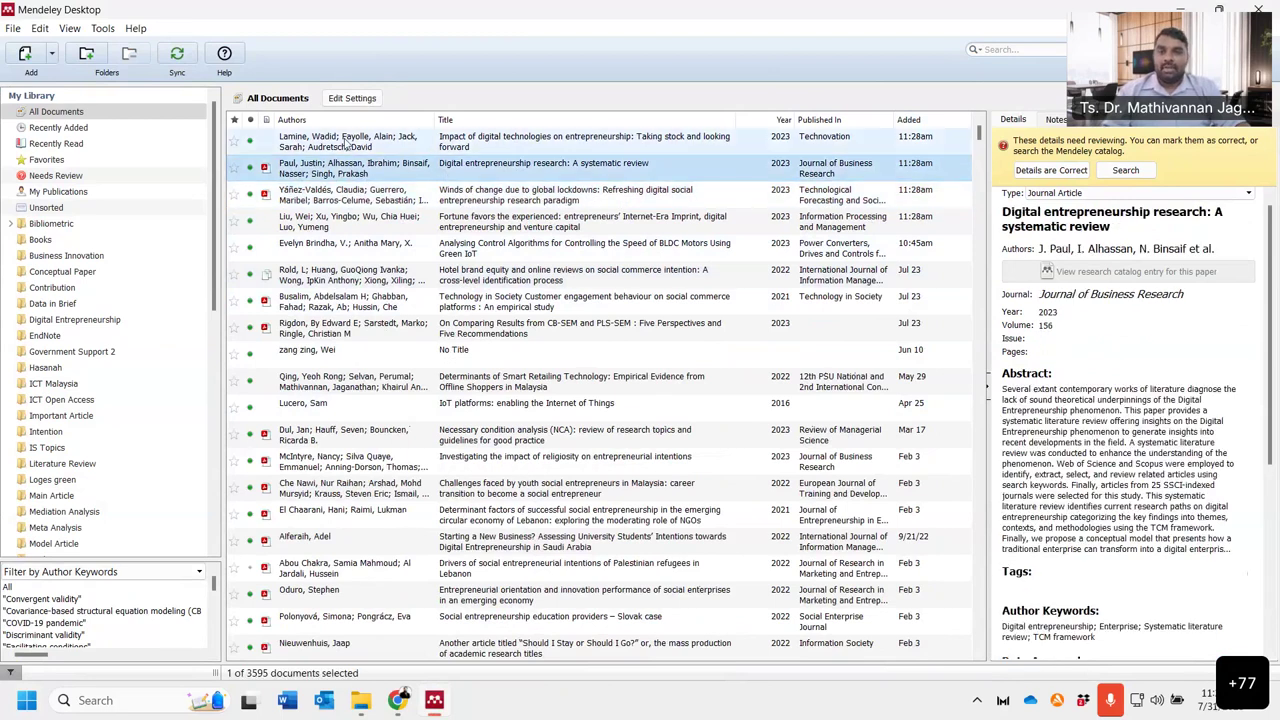
left_click(345, 145)
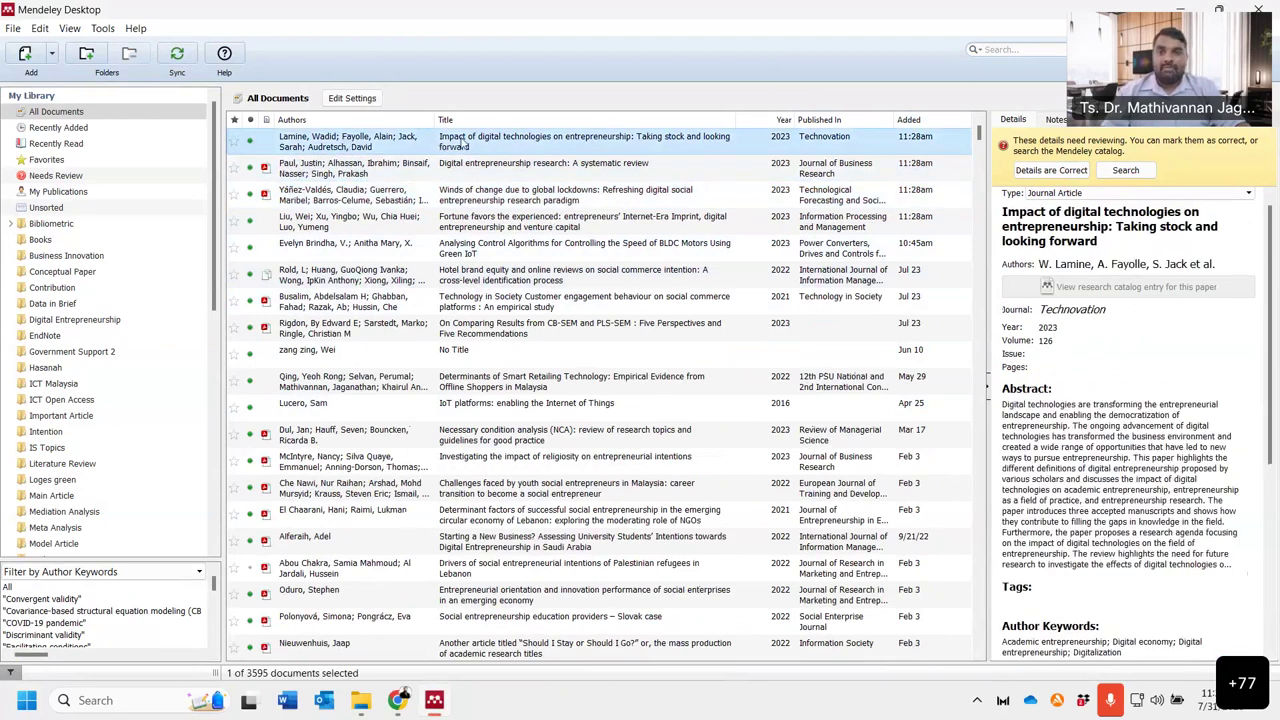
left_click(406, 176)
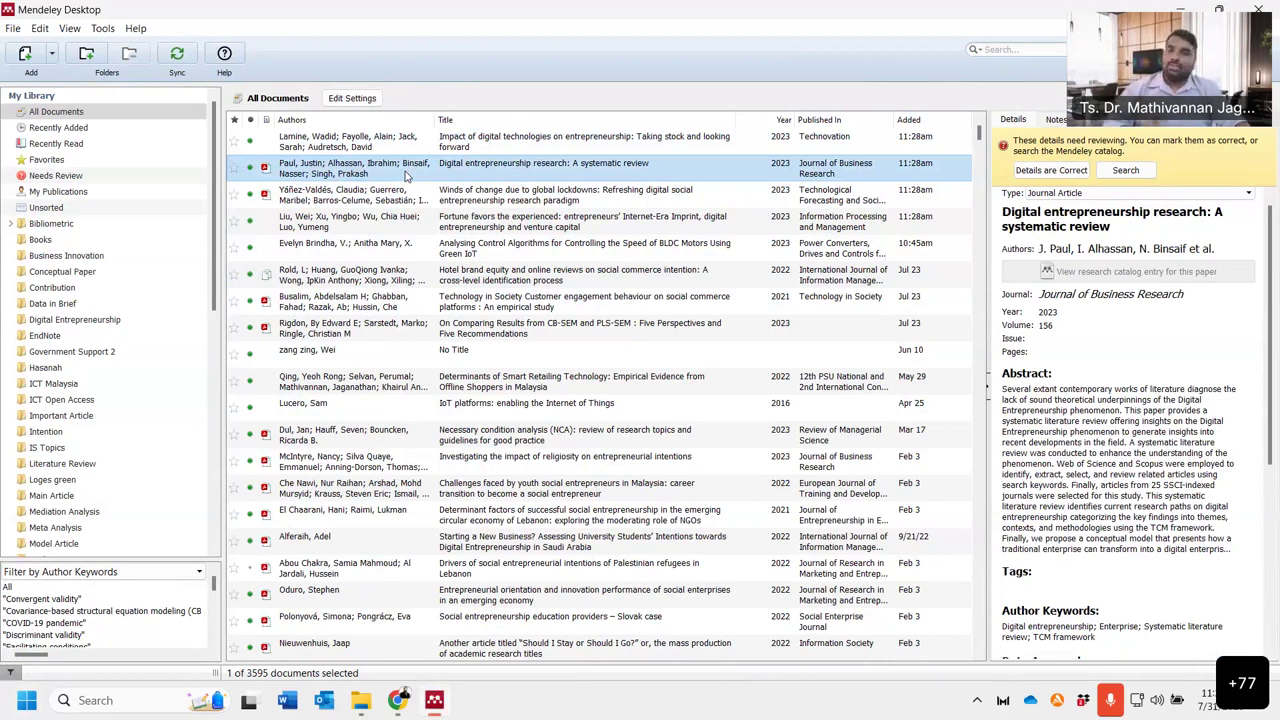
Open the systematic review's PDF, then close it to return to the library.
double_click(406, 176)
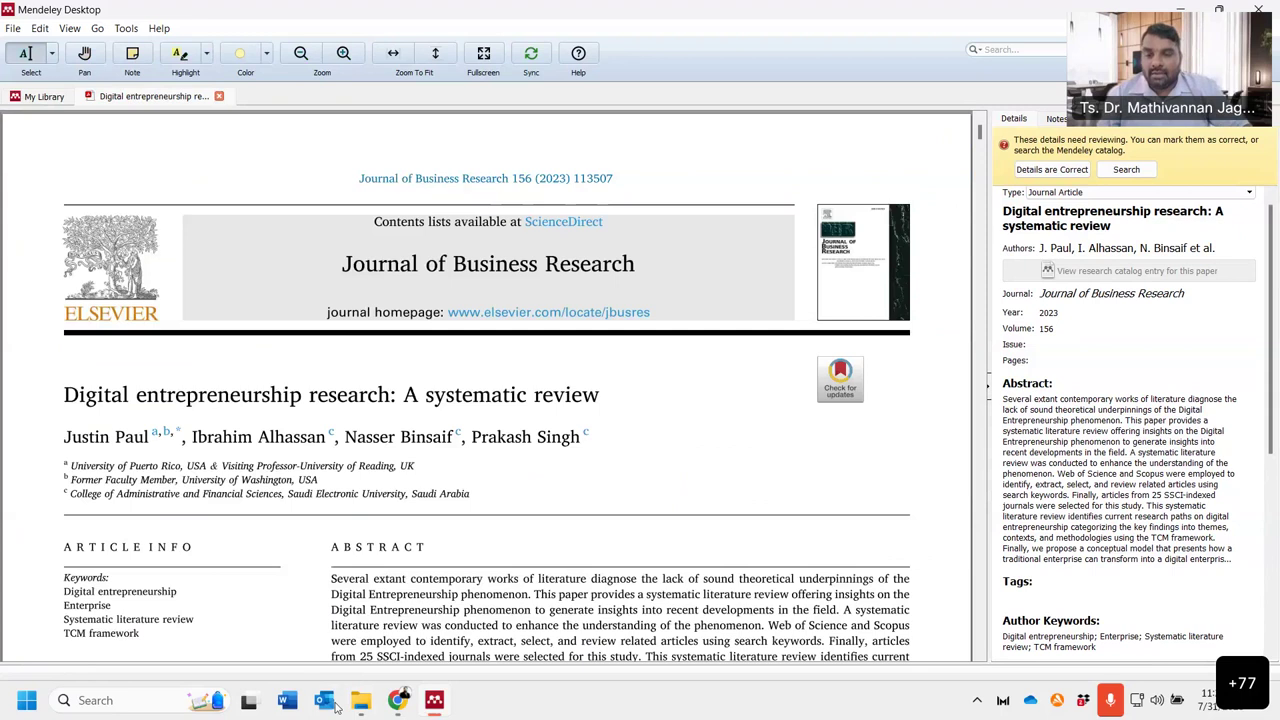
left_click(397, 702)
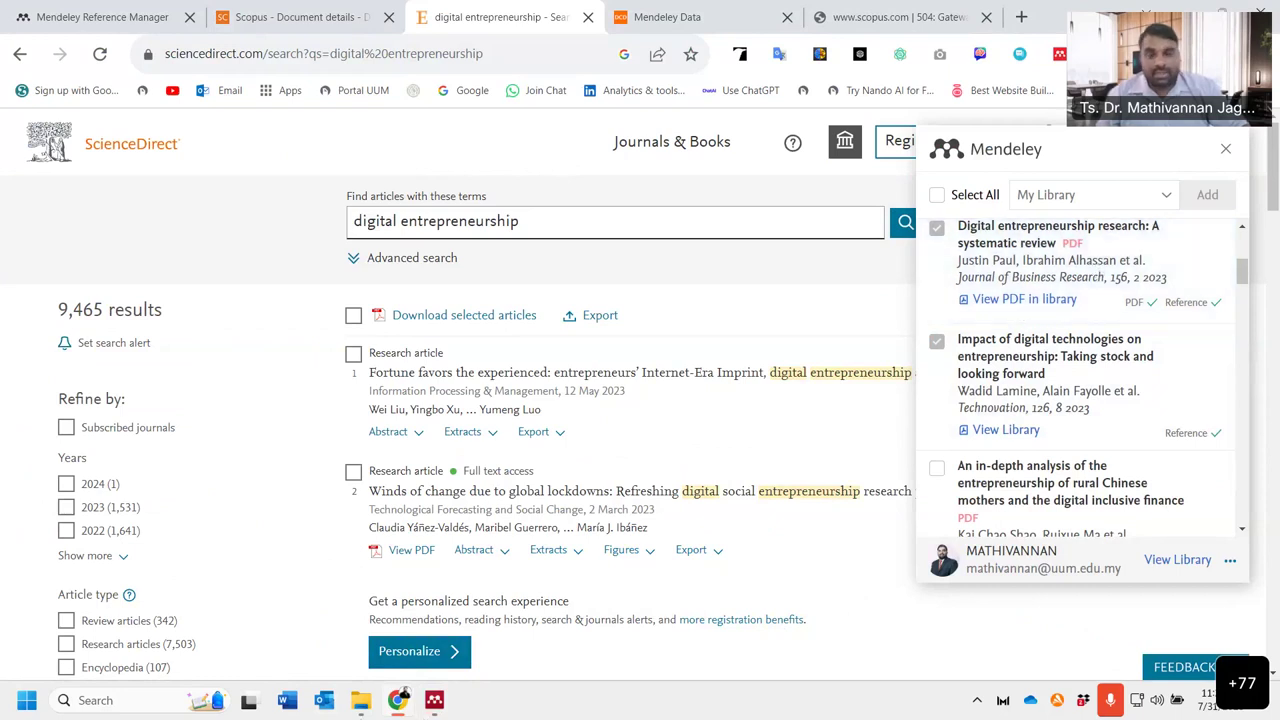
left_click(436, 702)
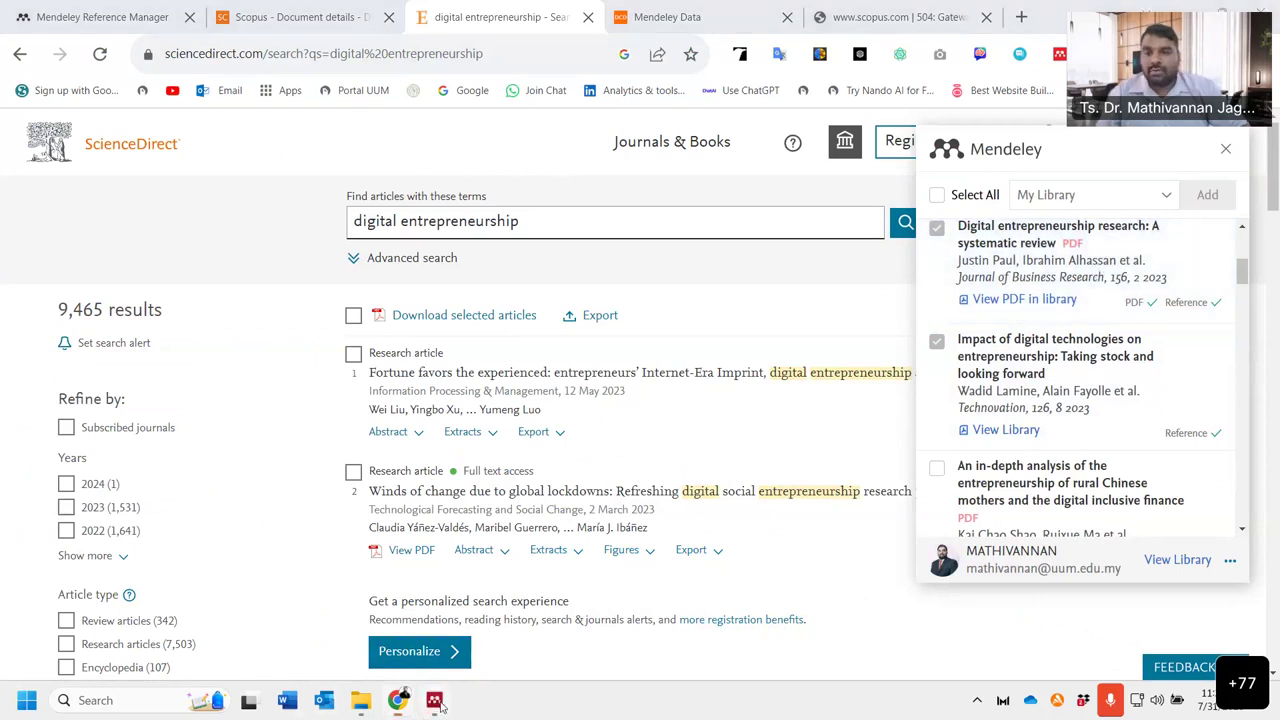
left_click(15, 97)
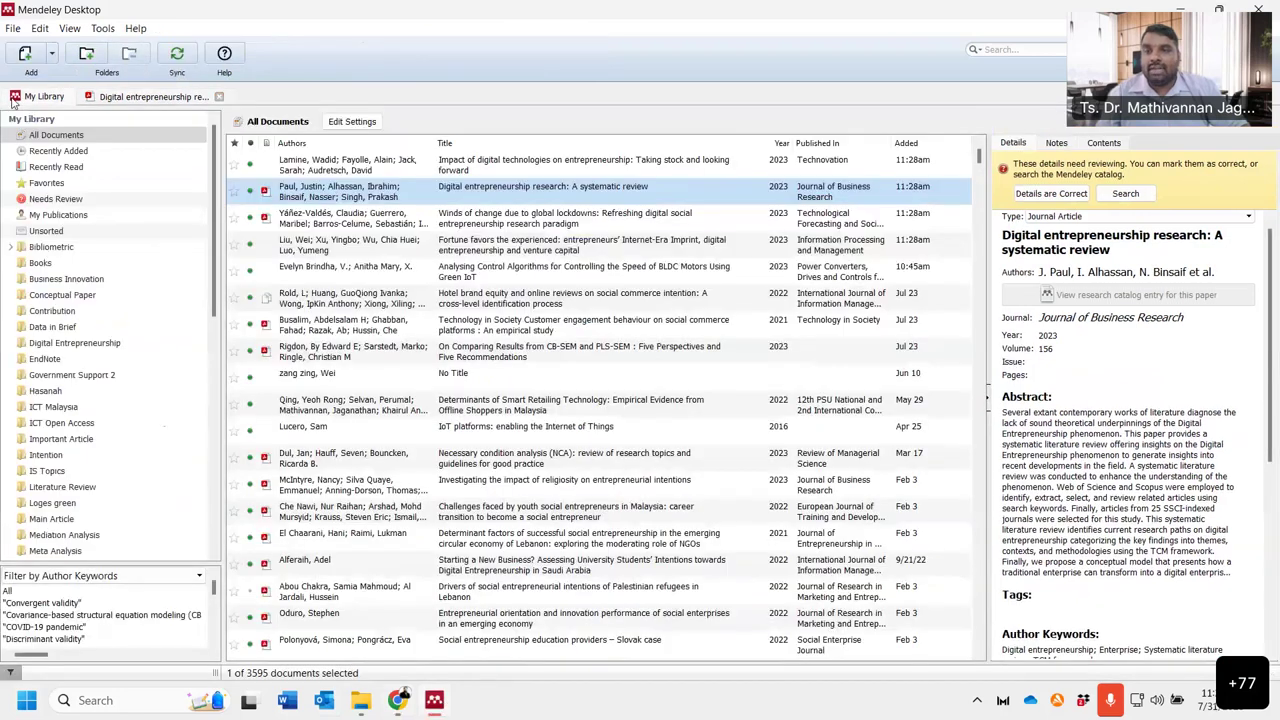
left_click(153, 97)
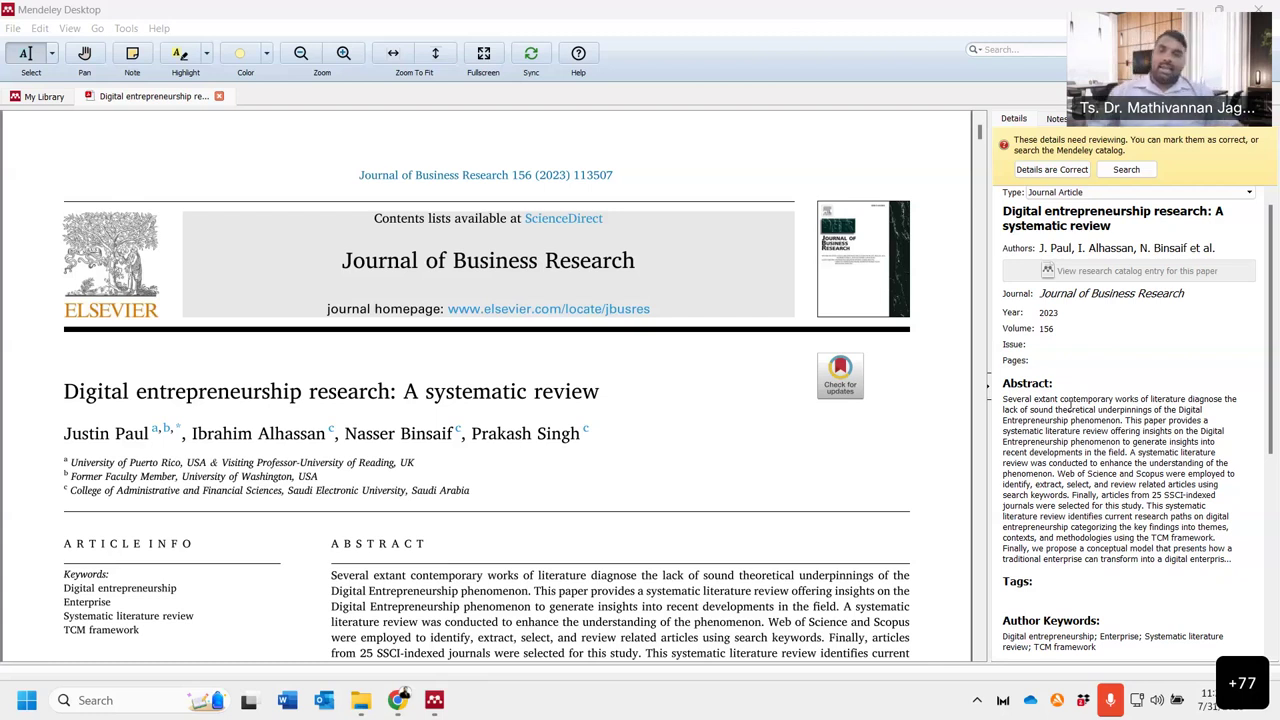
left_click(219, 97)
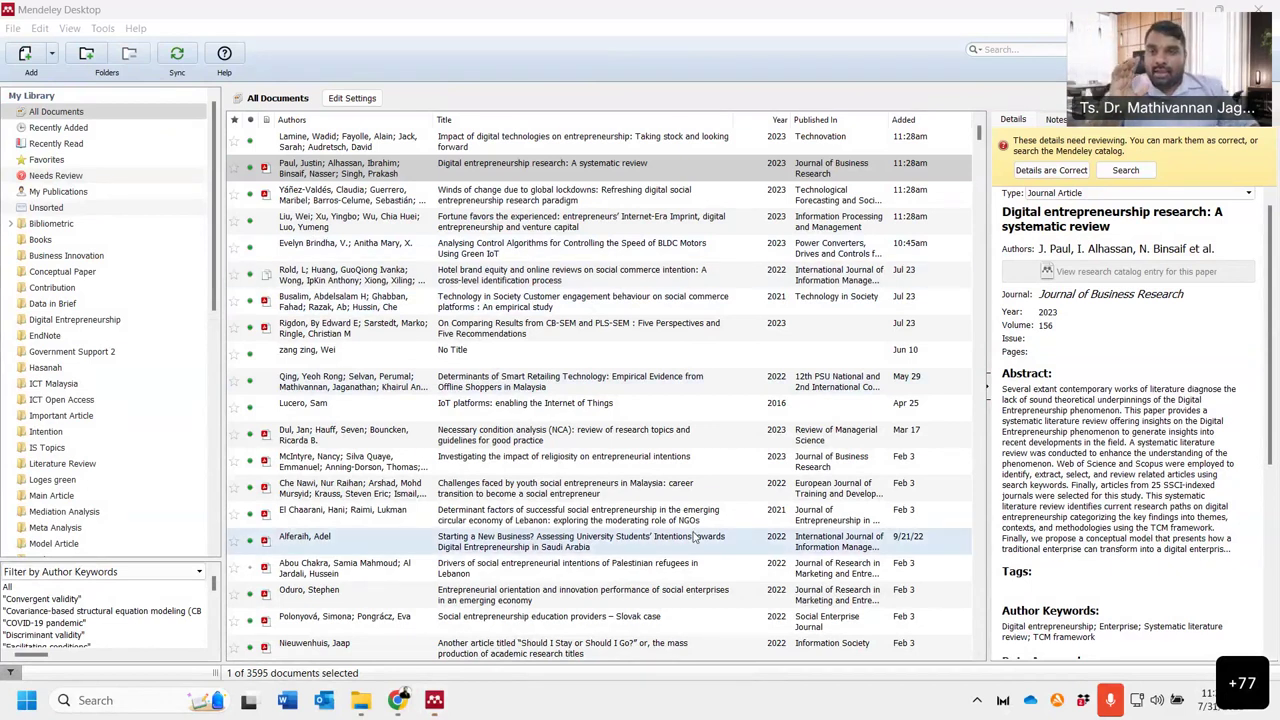
Browse the View menu, select the Necessary condition analysis paper, and search Windows for 'po'.
left_click(102, 28)
mouse_move(72, 30)
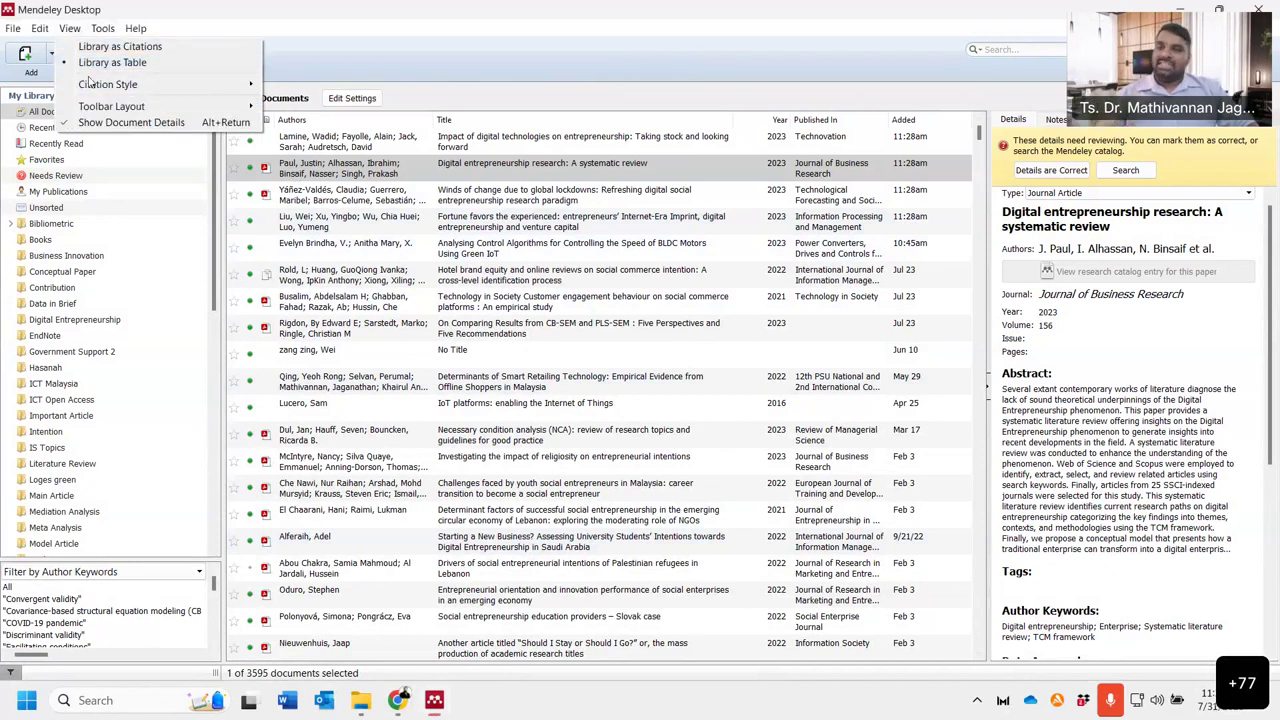
mouse_move(163, 106)
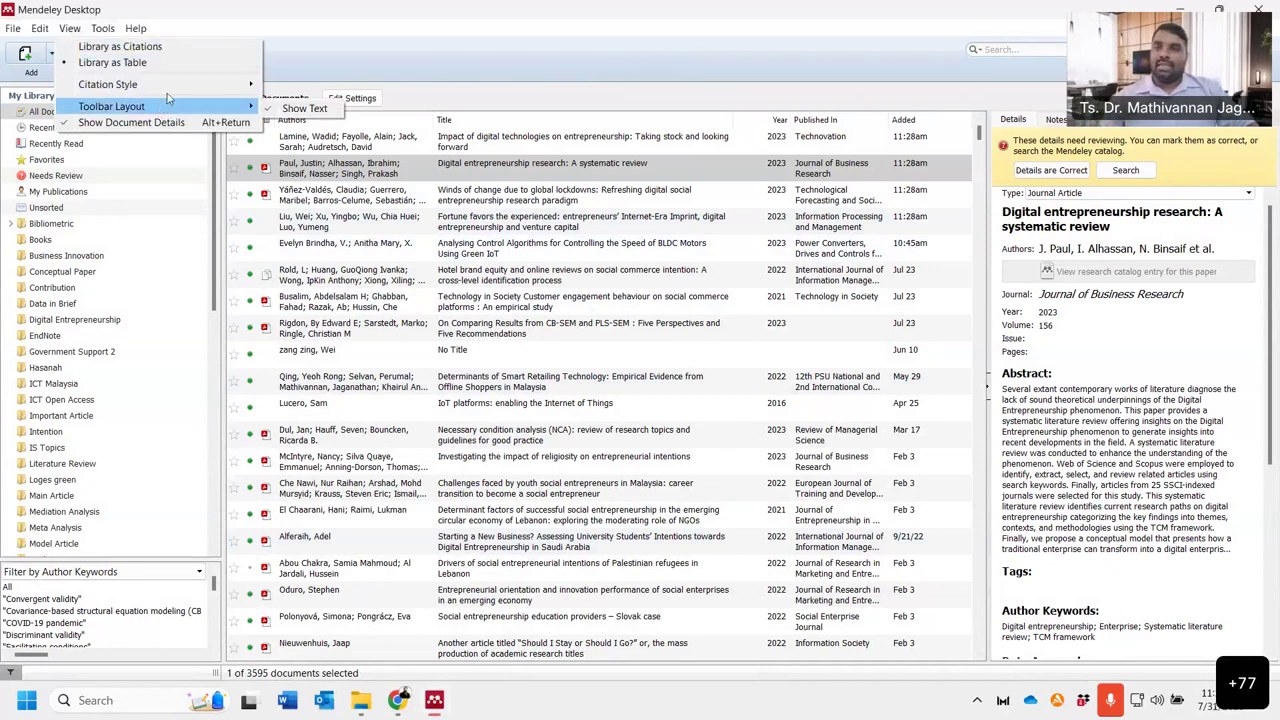
left_click(443, 430)
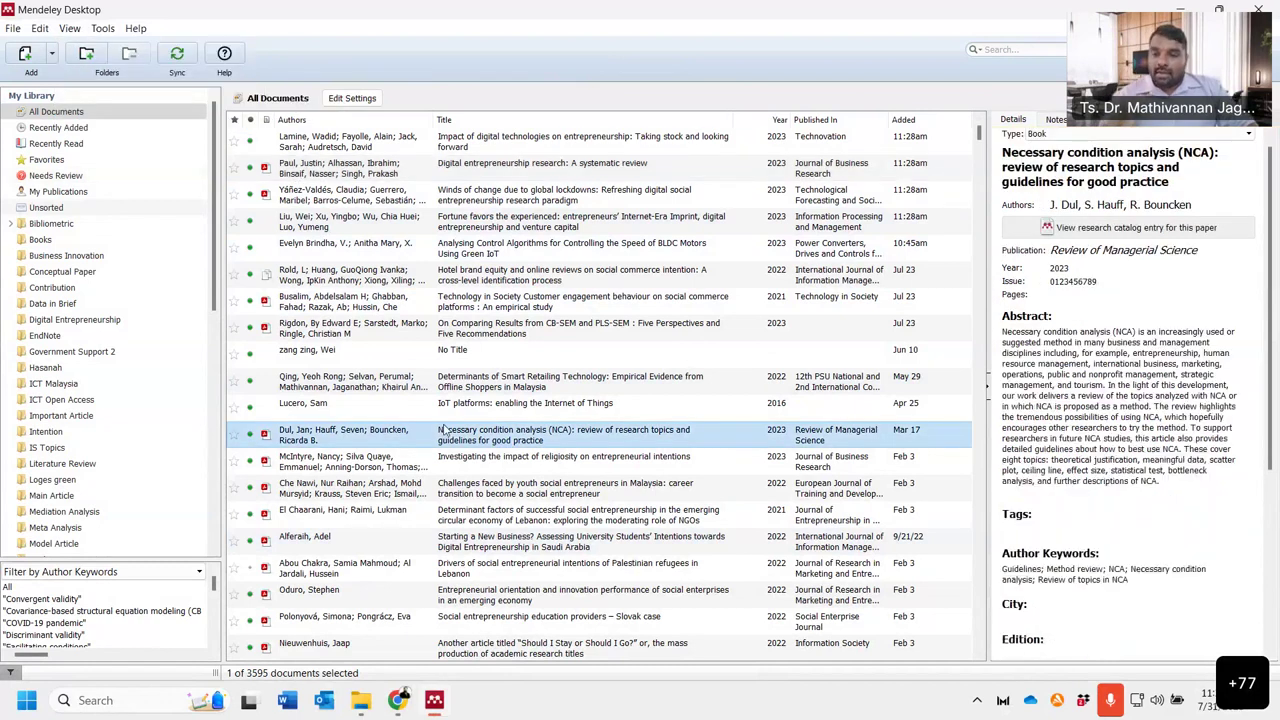
left_click(400, 698)
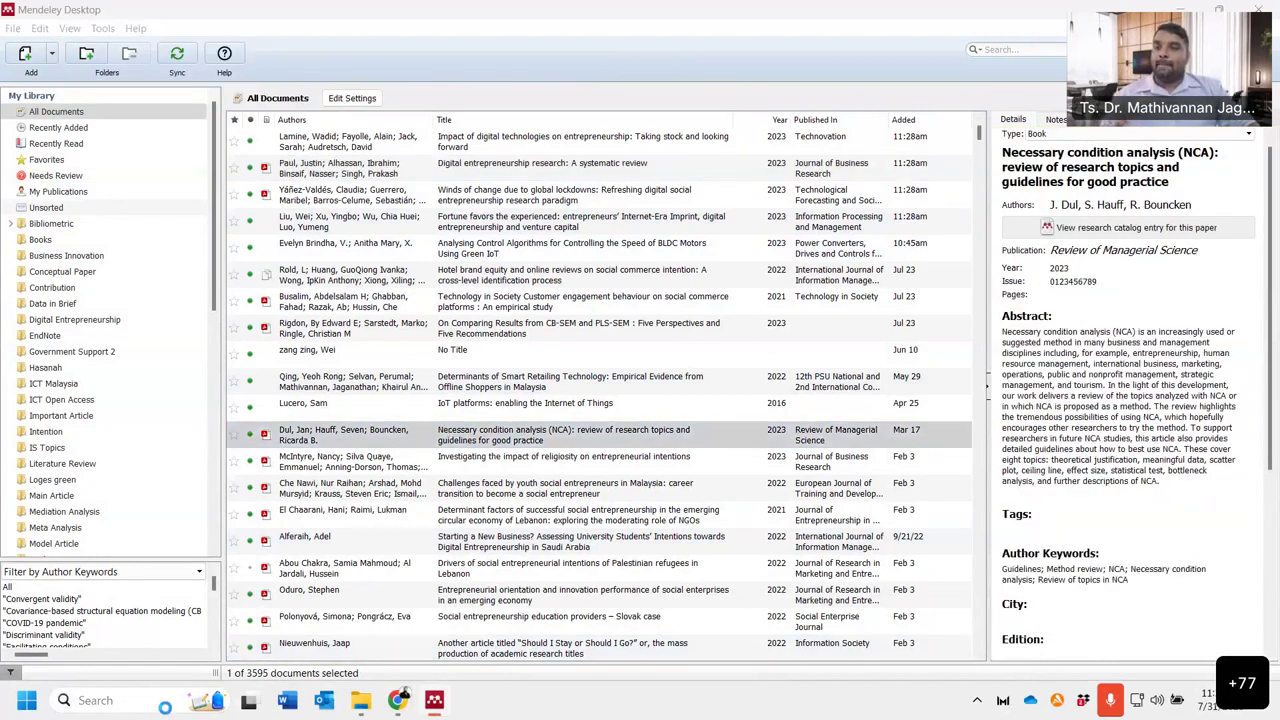
left_click(165, 702)
type("powerPoint")
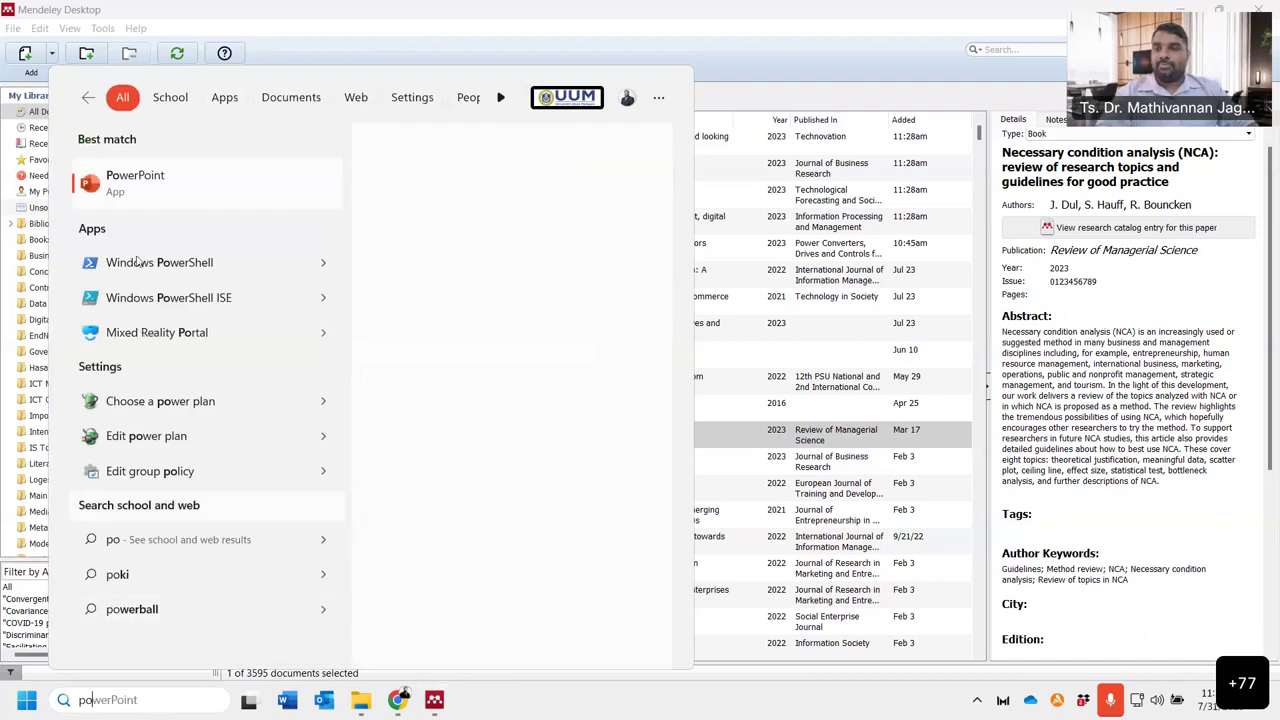
Open ACAD_RES_MRM_PresMendeleyBasicTraining from PowerPoint's recent files and show slide 3, 'What is Mendeley?'.
left_click(141, 194)
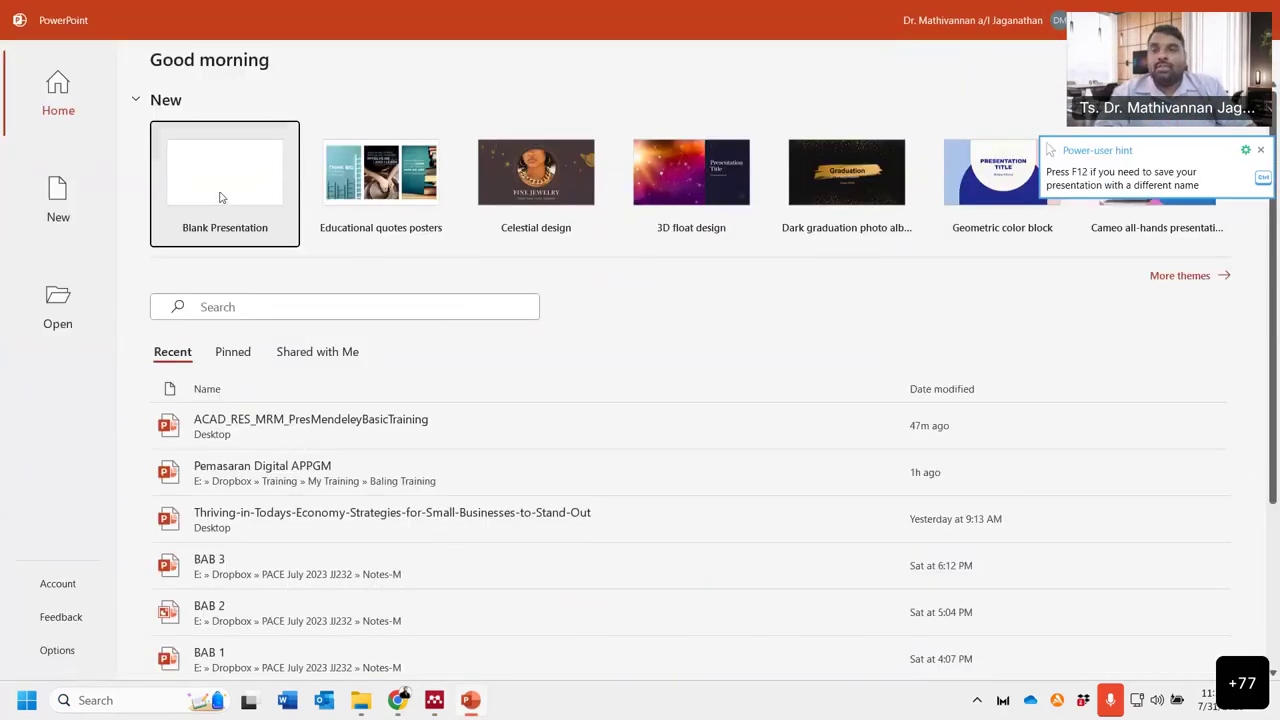
left_click(219, 197)
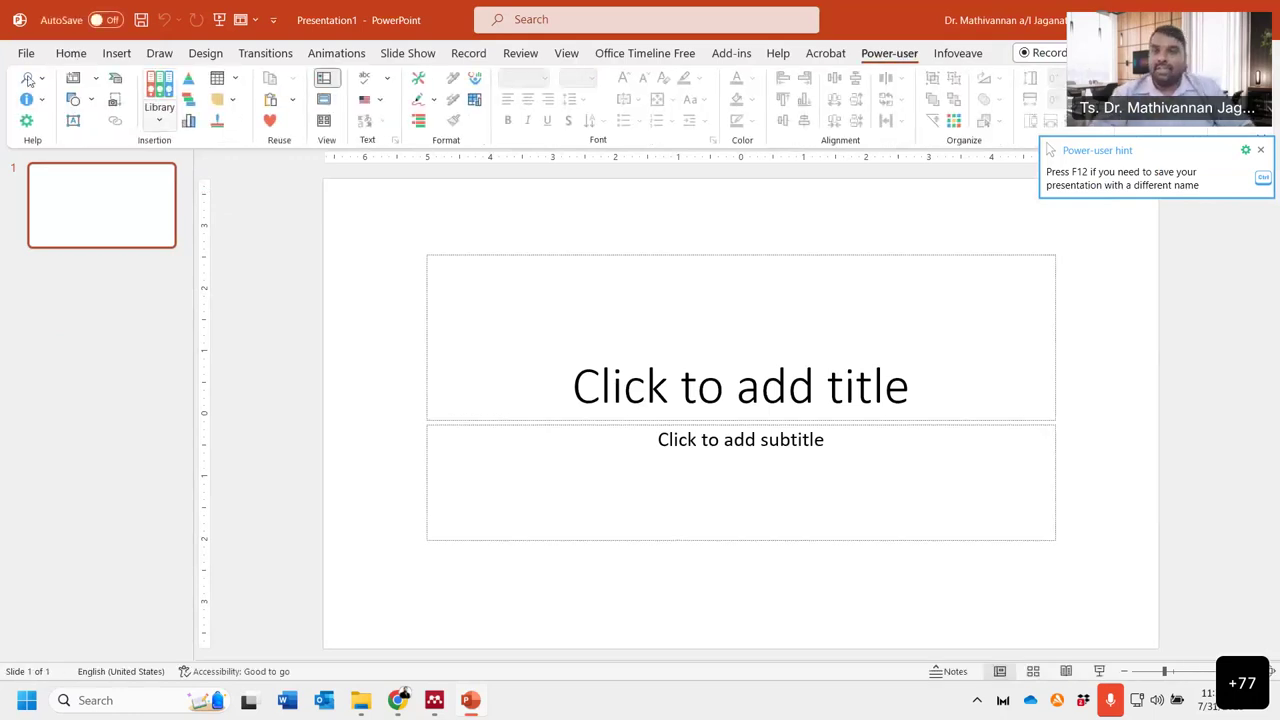
left_click(26, 54)
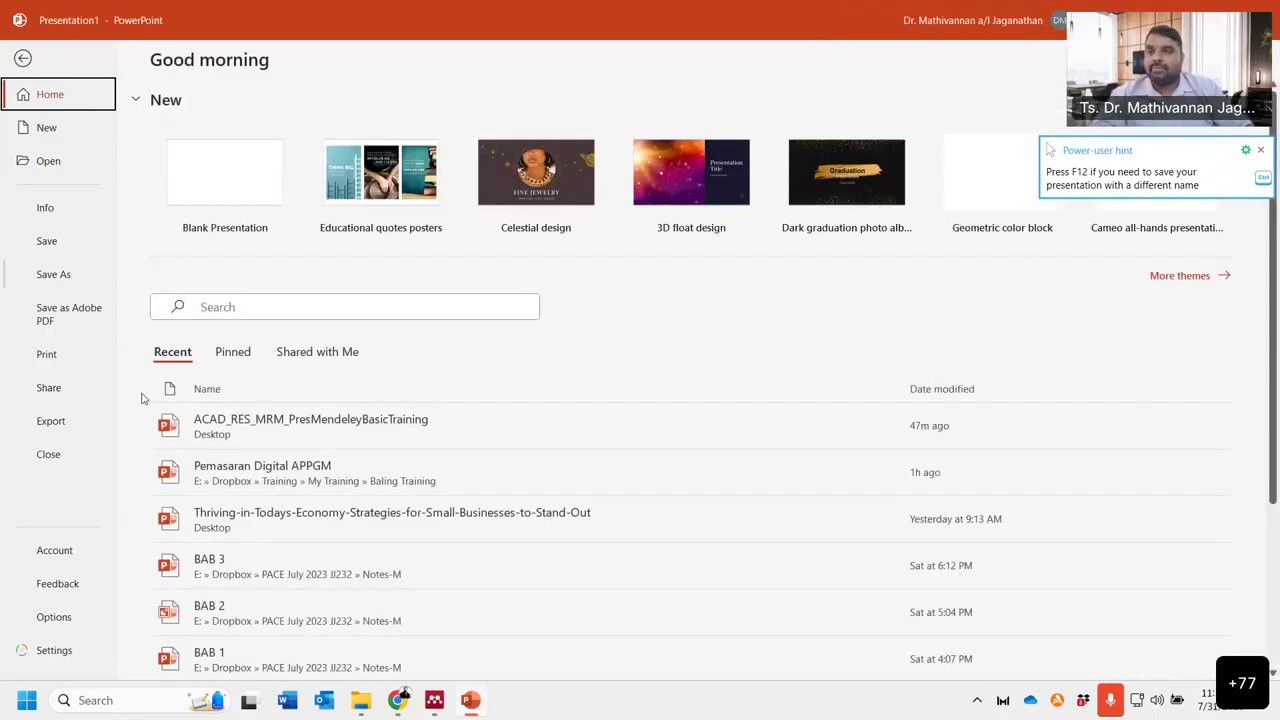
left_click(264, 444)
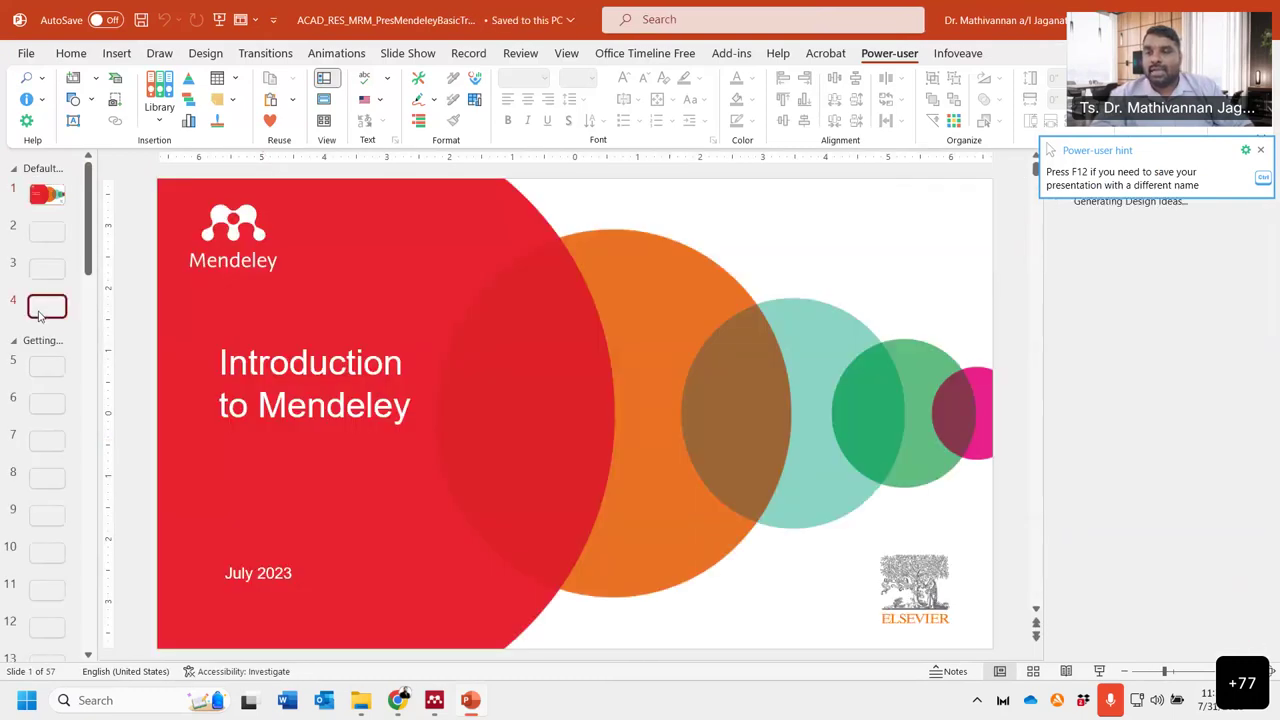
key("Down")
key("Down")
key("Down")
key("Down")
key("Down")
key("Down")
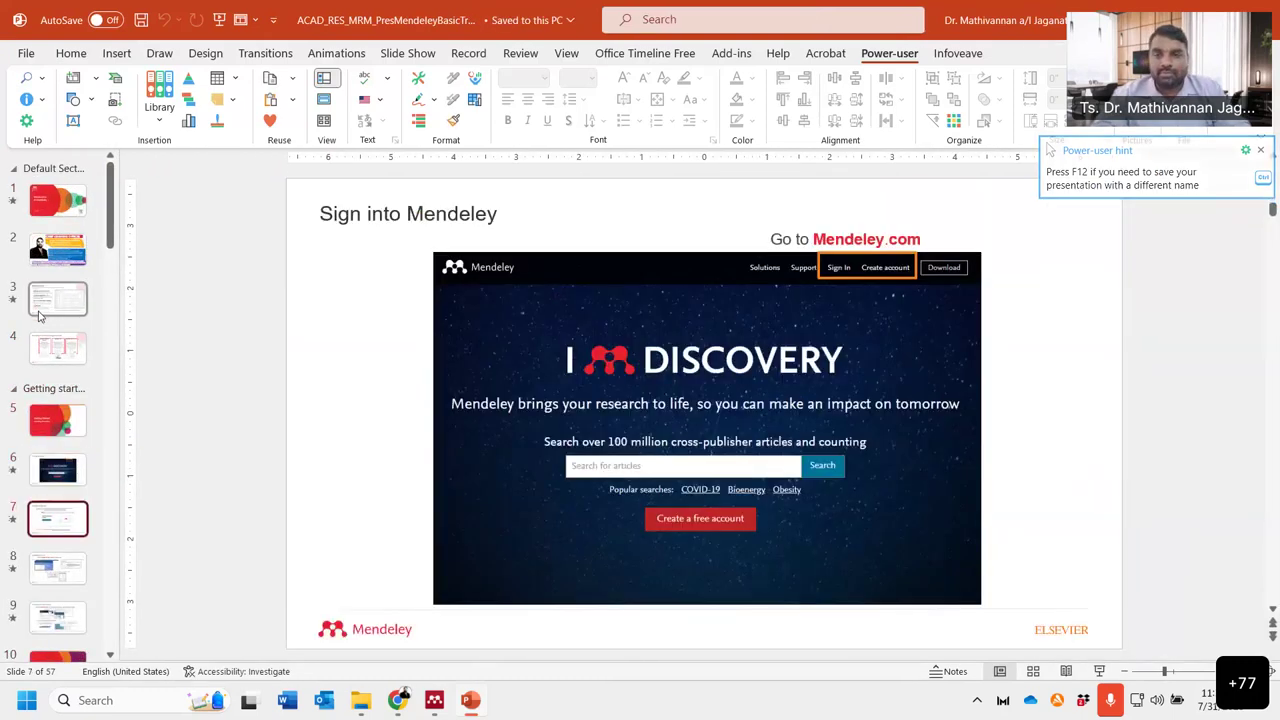
key("Up")
key("Up")
key("Up")
key("Up")
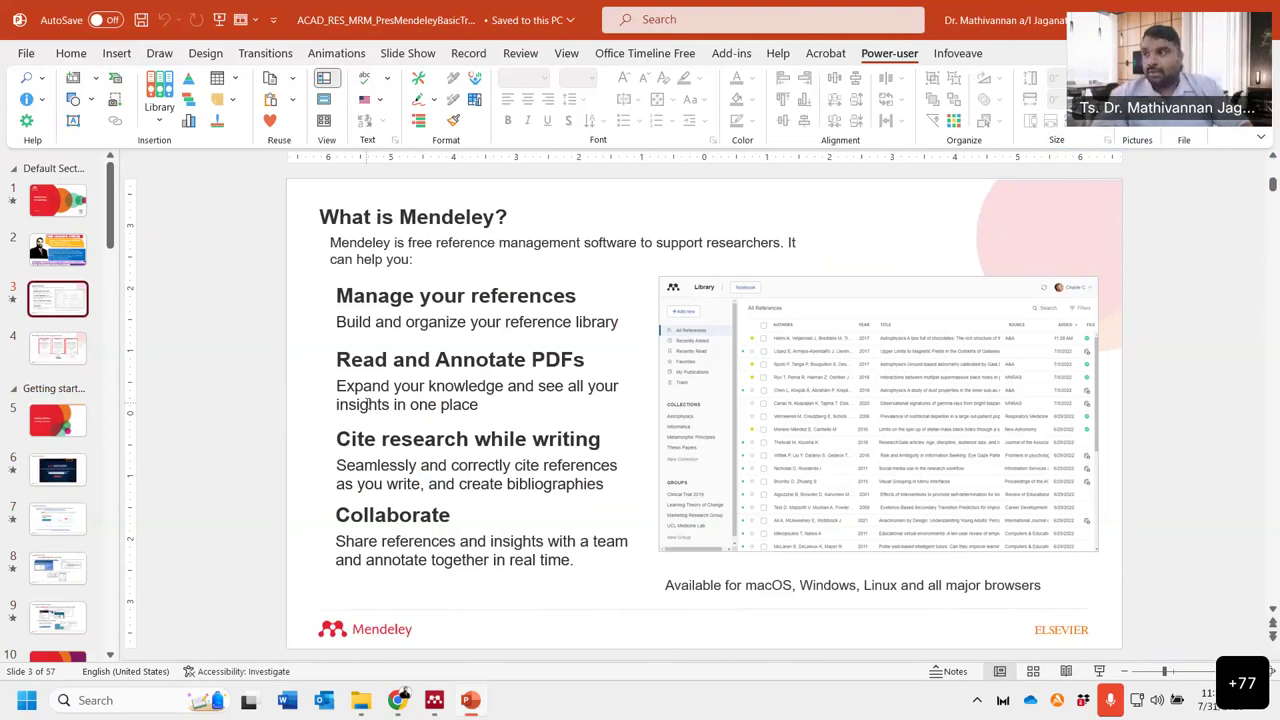
left_click(435, 705)
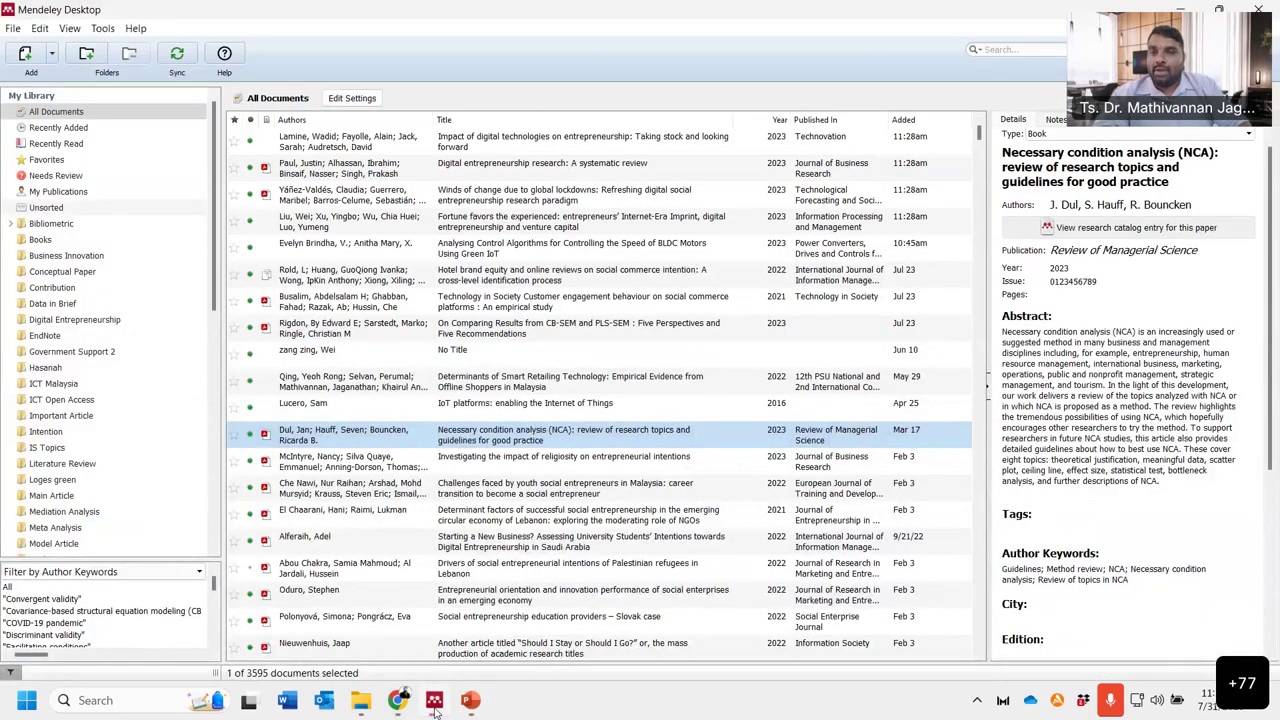
Reopen the systematic review's PDF and scroll to the page-1 DOI footnote and Catalog IDs.
double_click(332, 168)
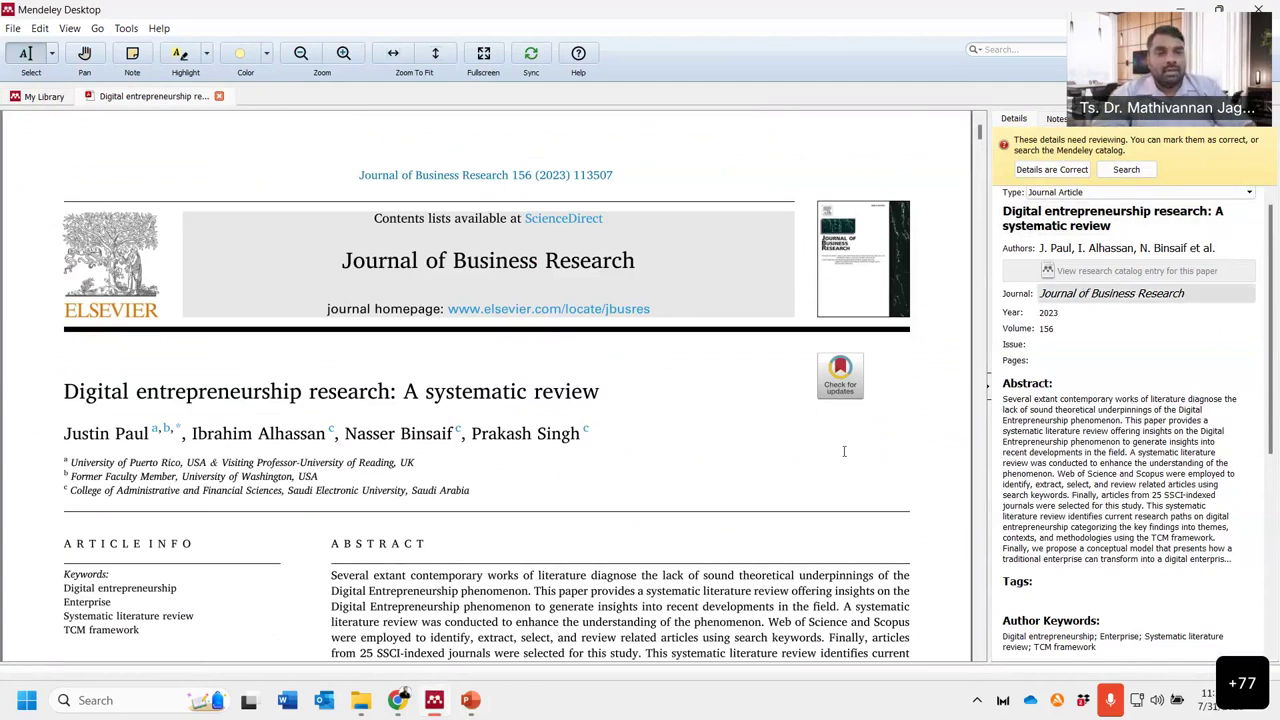
scroll(1091, 434, "down", 3)
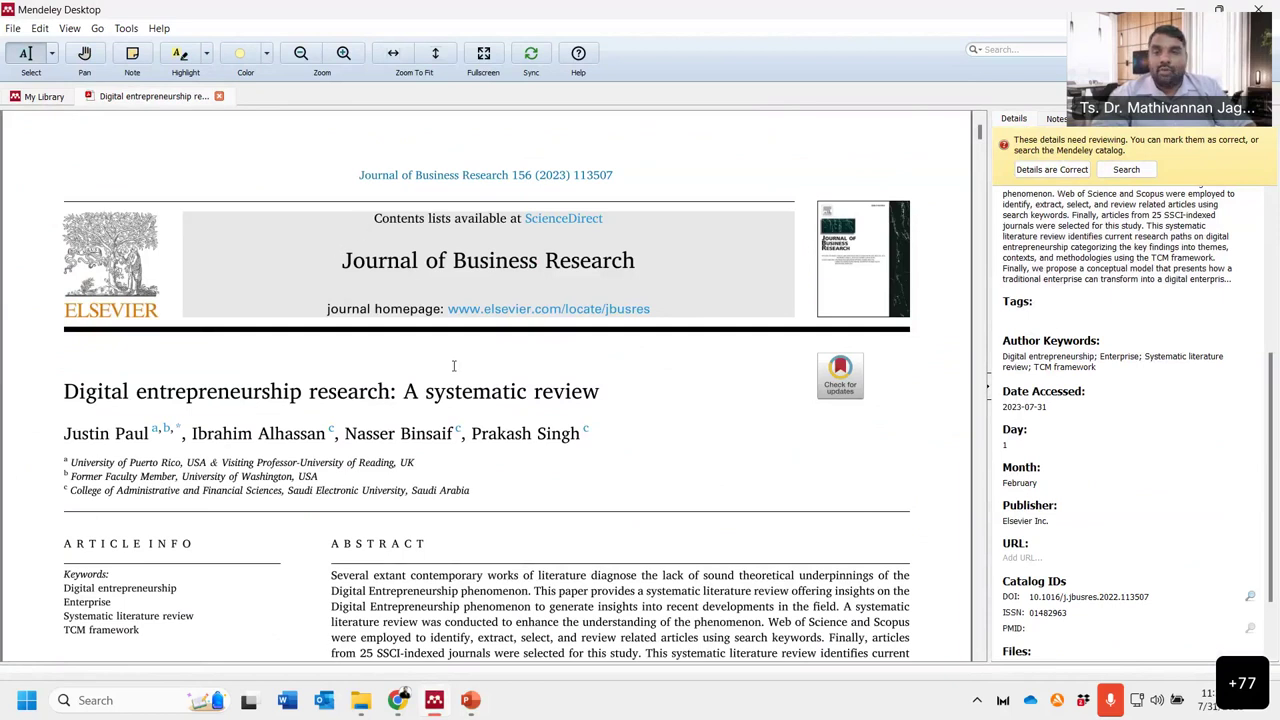
scroll(1090, 216, "up", 5)
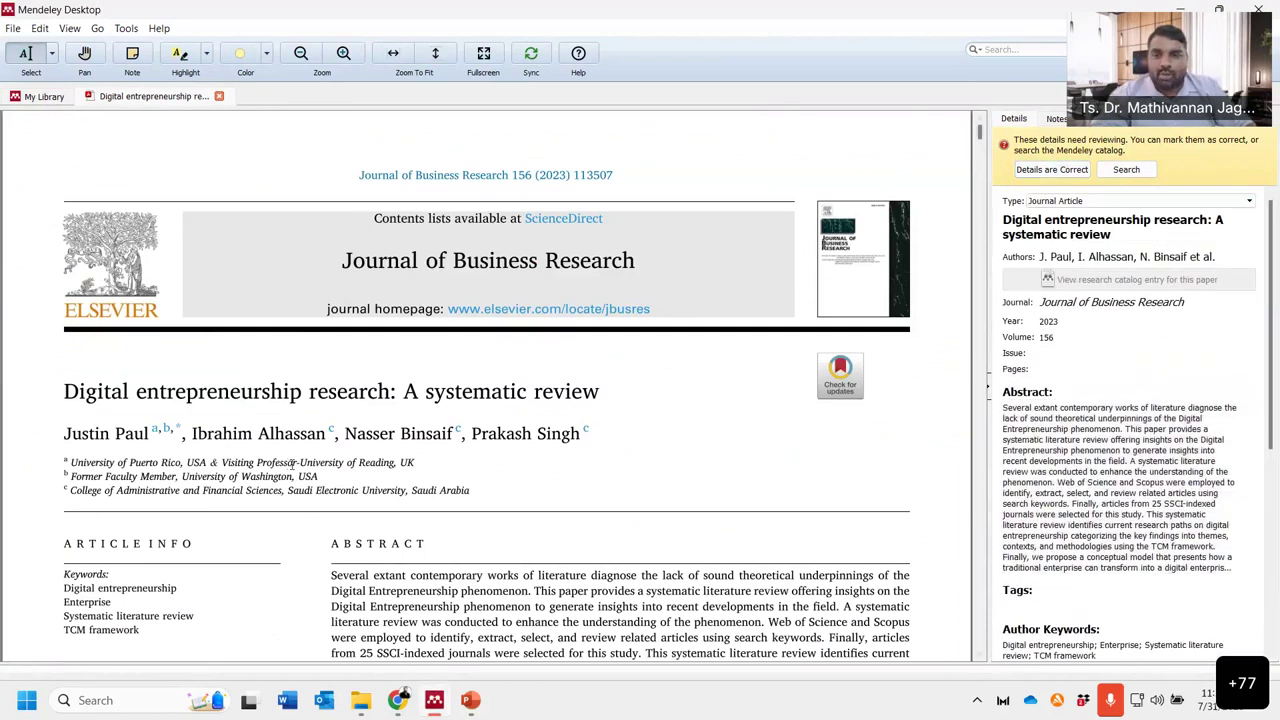
scroll(293, 463, "down", 10)
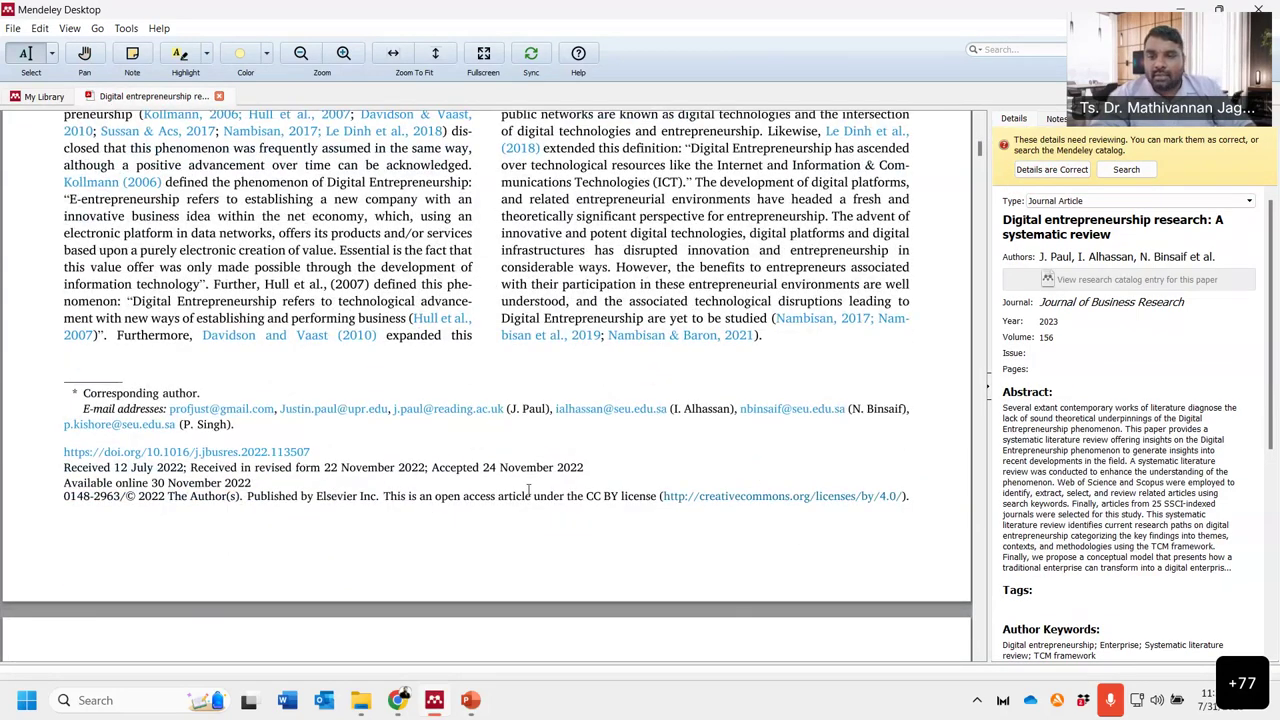
scroll(518, 432, "down", 3)
scroll(258, 406, "up", 8)
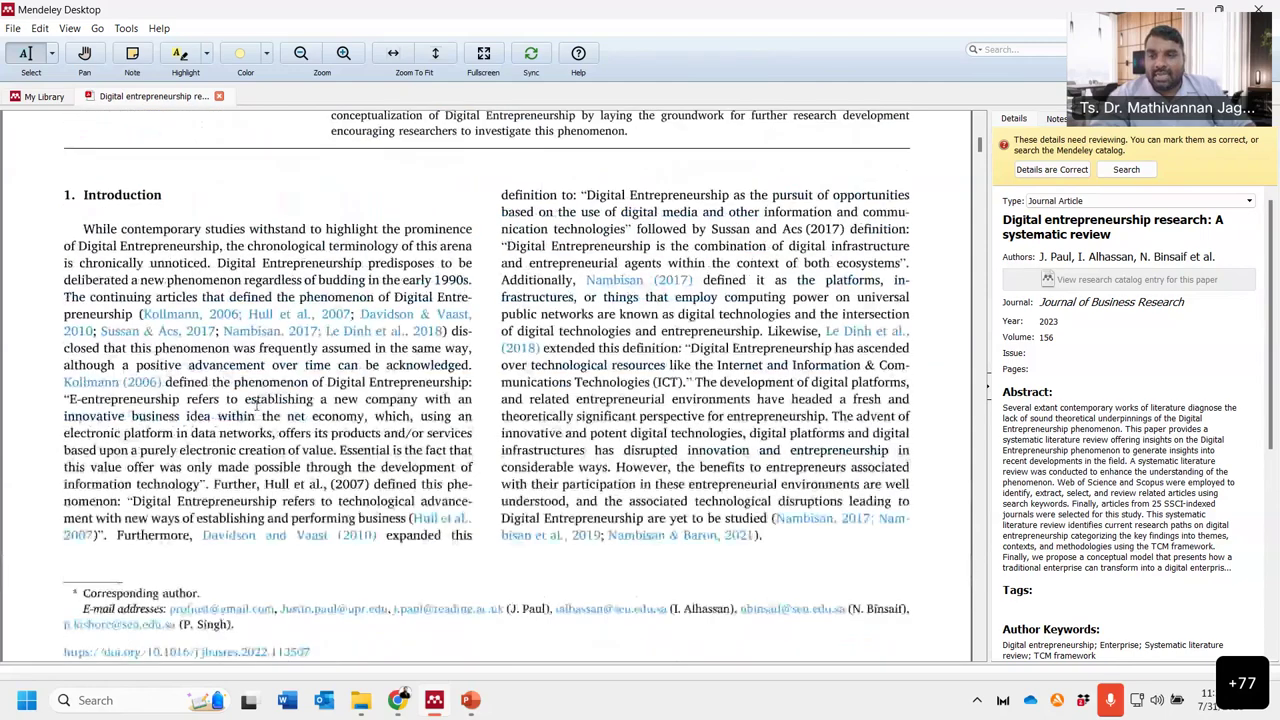
scroll(257, 404, "up", 5)
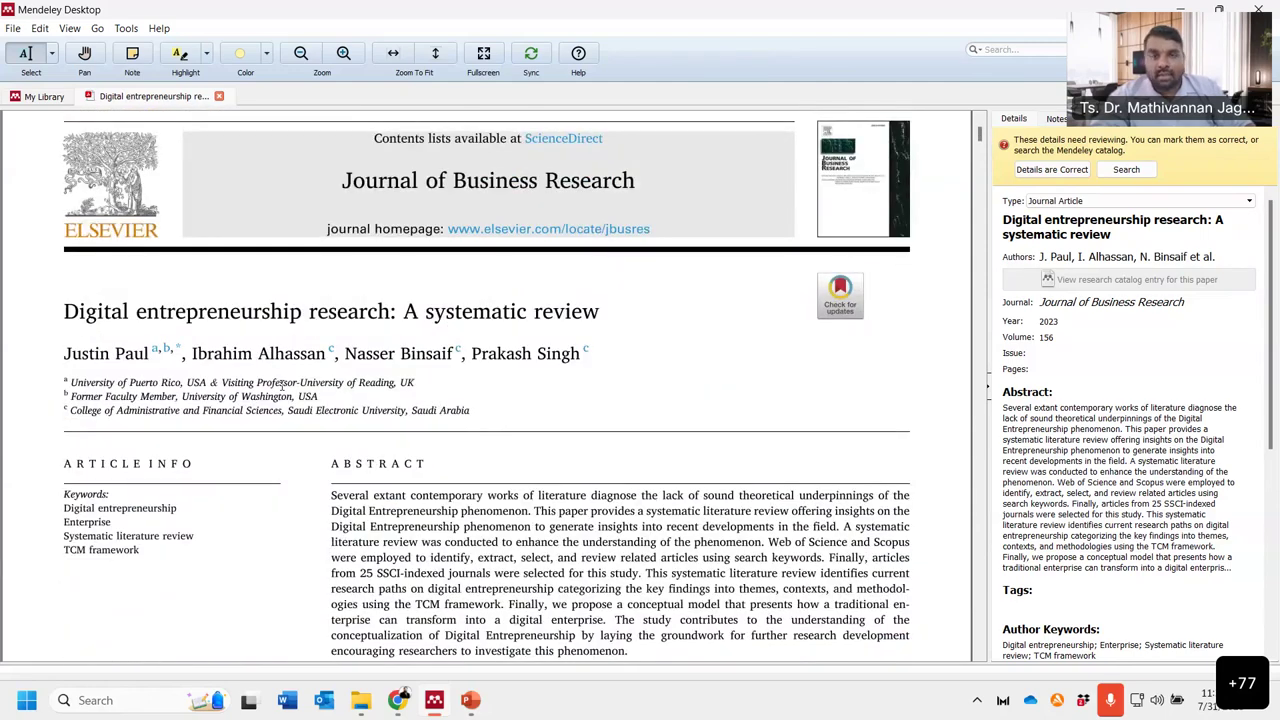
scroll(283, 386, "down", 1)
scroll(1083, 484, "down", 4)
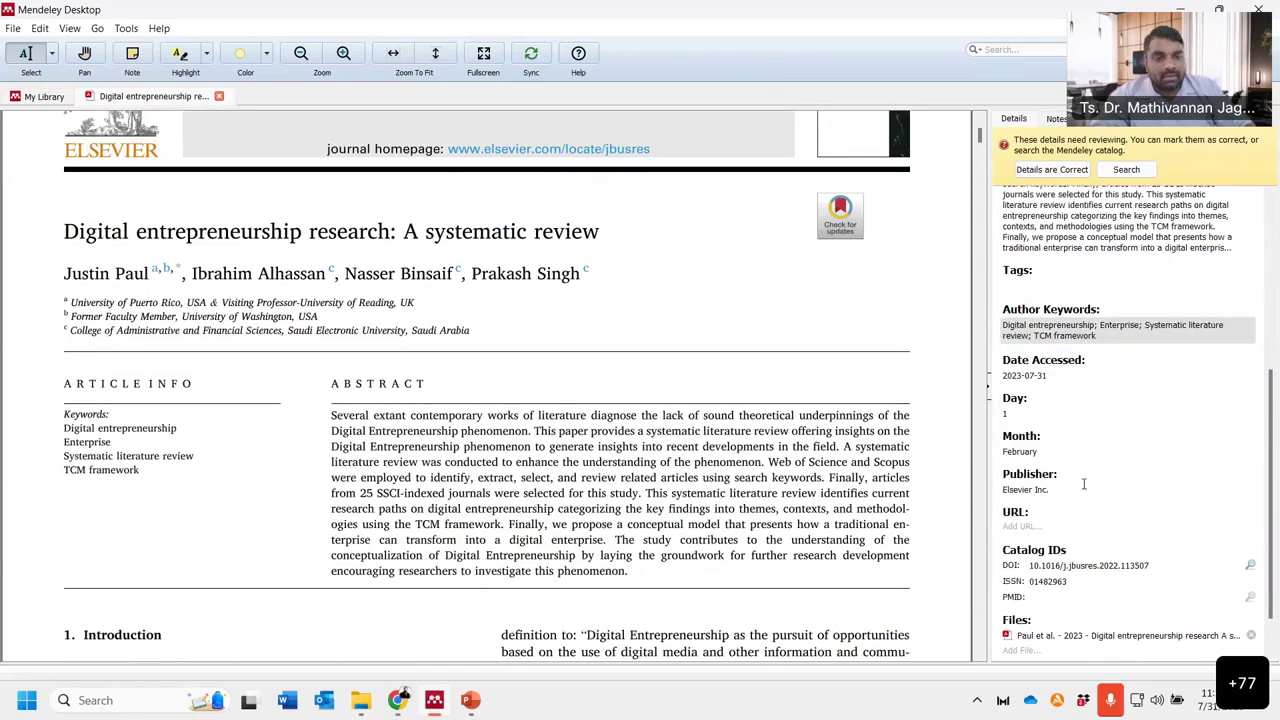
scroll(1083, 484, "down", 1)
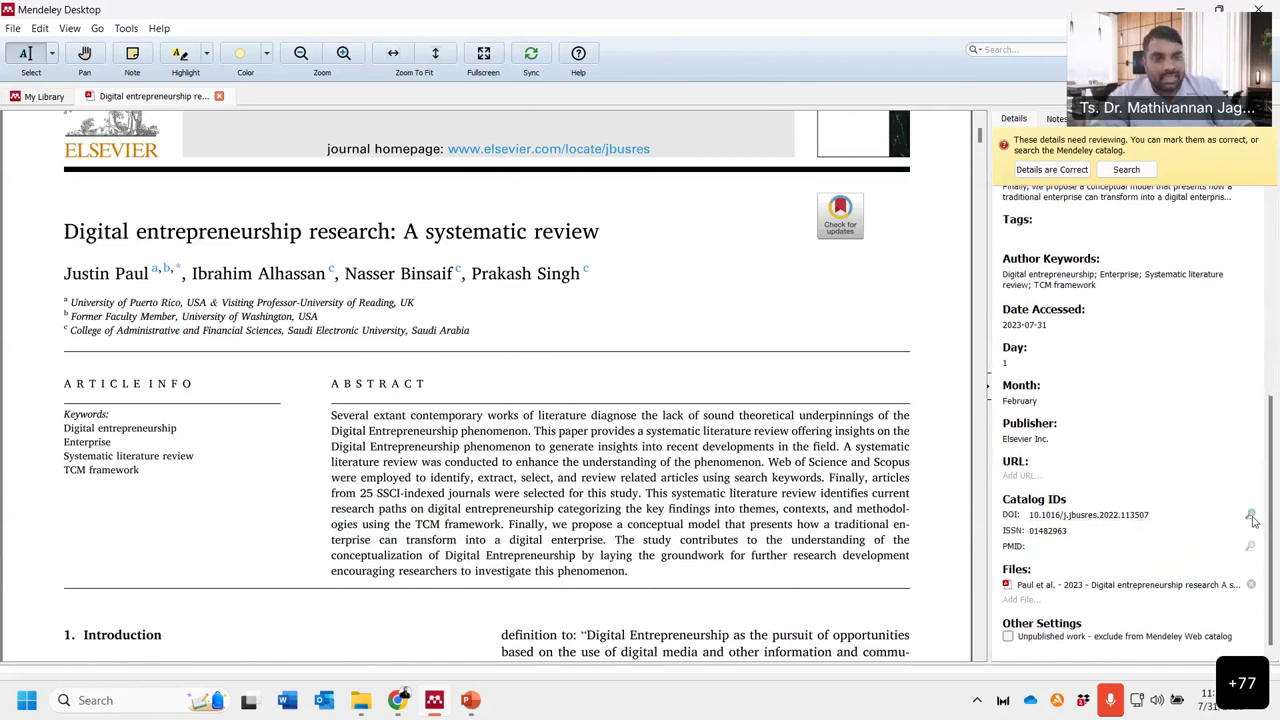
scroll(381, 436, "down", 8)
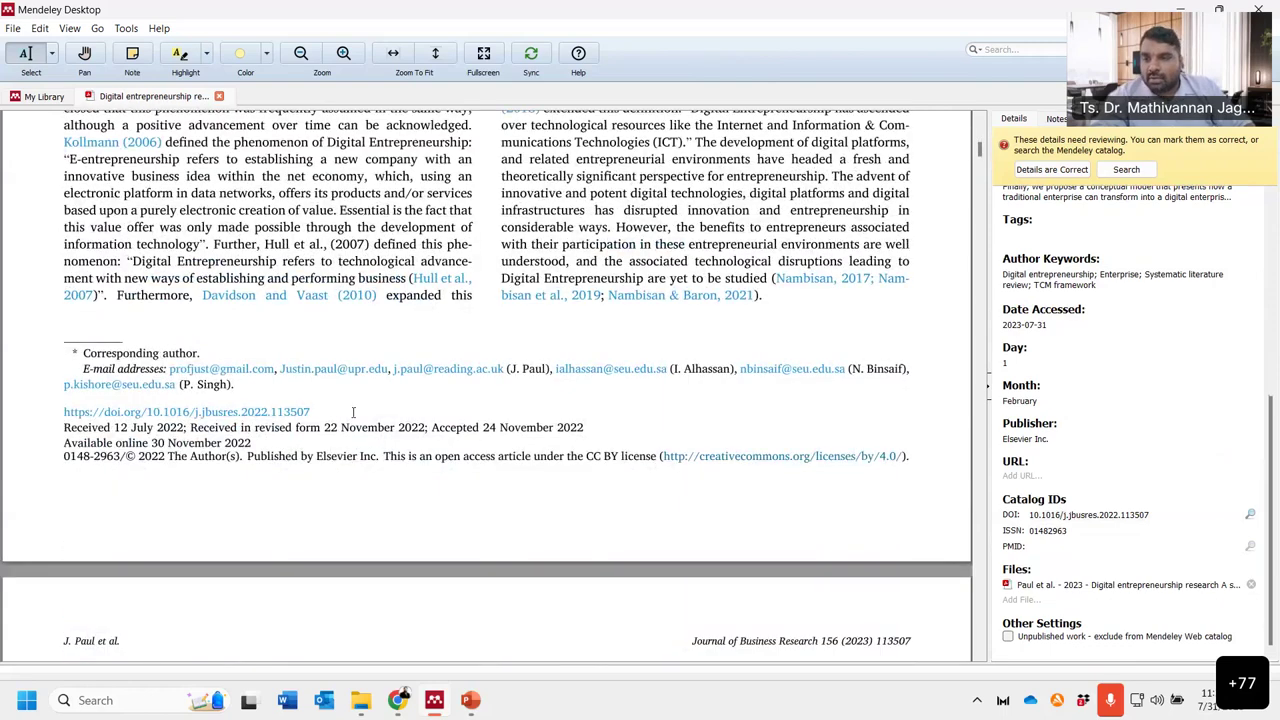
Try selecting and right-clicking the DOI link line in the first-page footnote.
right_click(204, 415)
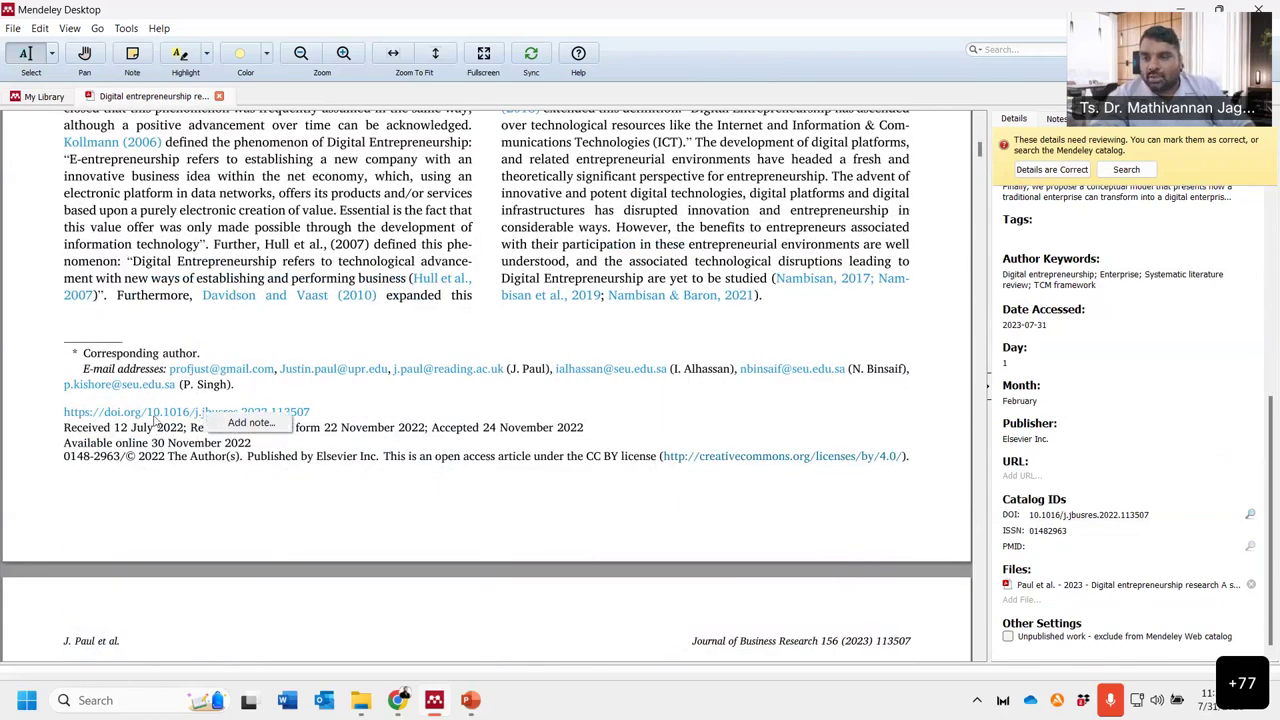
left_click(45, 420)
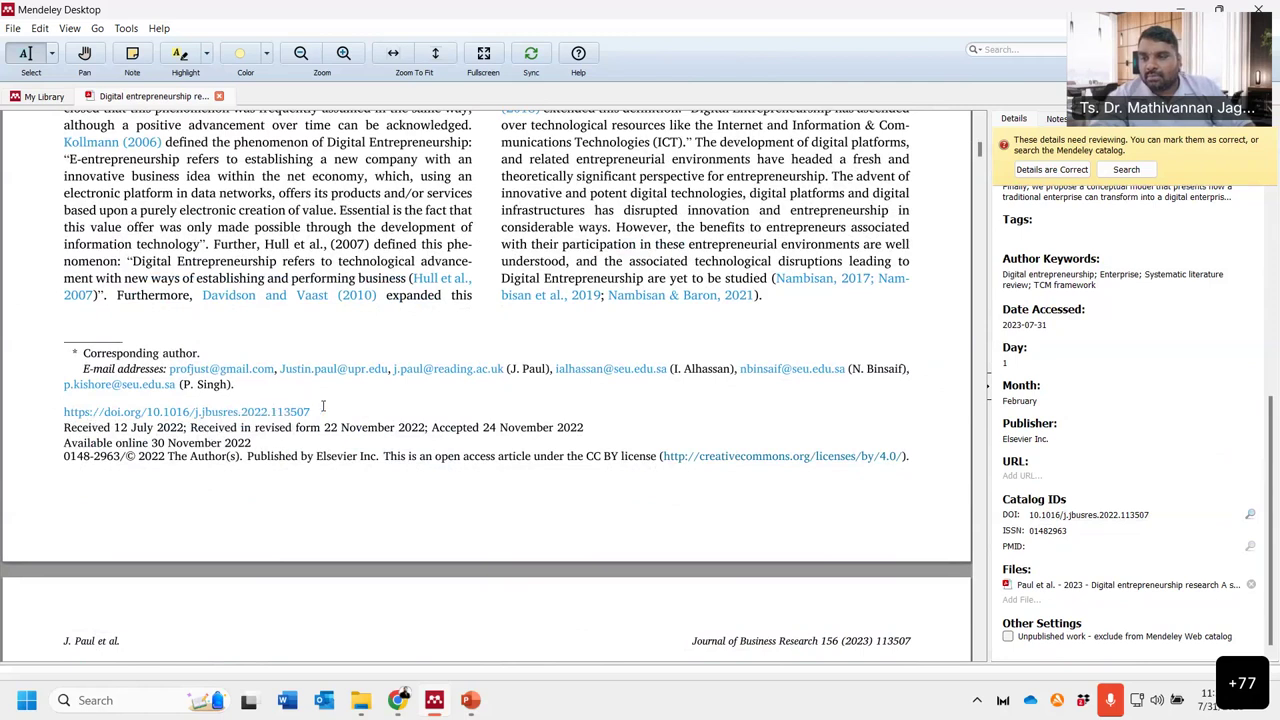
left_click_drag(320, 411, 59, 424)
left_click(48, 421)
right_click(197, 418)
key("Escape")
right_click(281, 420)
key("Escape")
Select the DOI link and Received dates lines and copy them.
left_click_drag(285, 416, 283, 456)
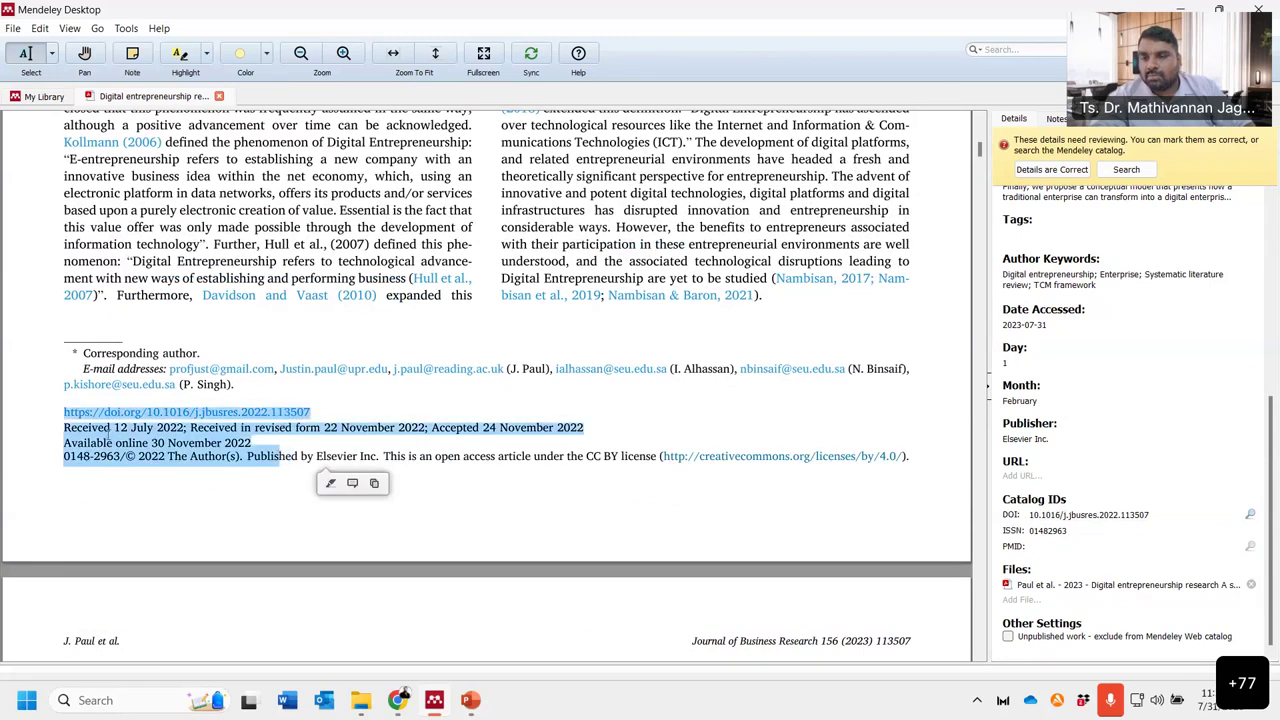
left_click(53, 414)
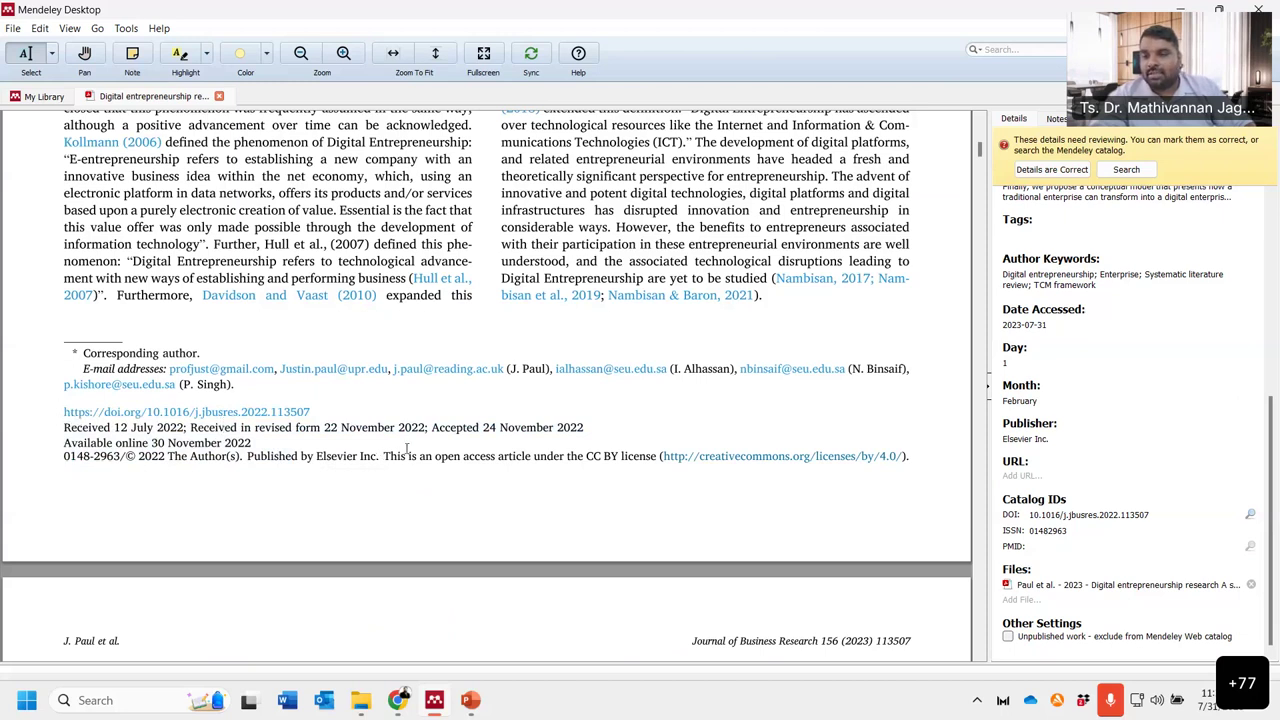
left_click_drag(284, 432, 68, 418)
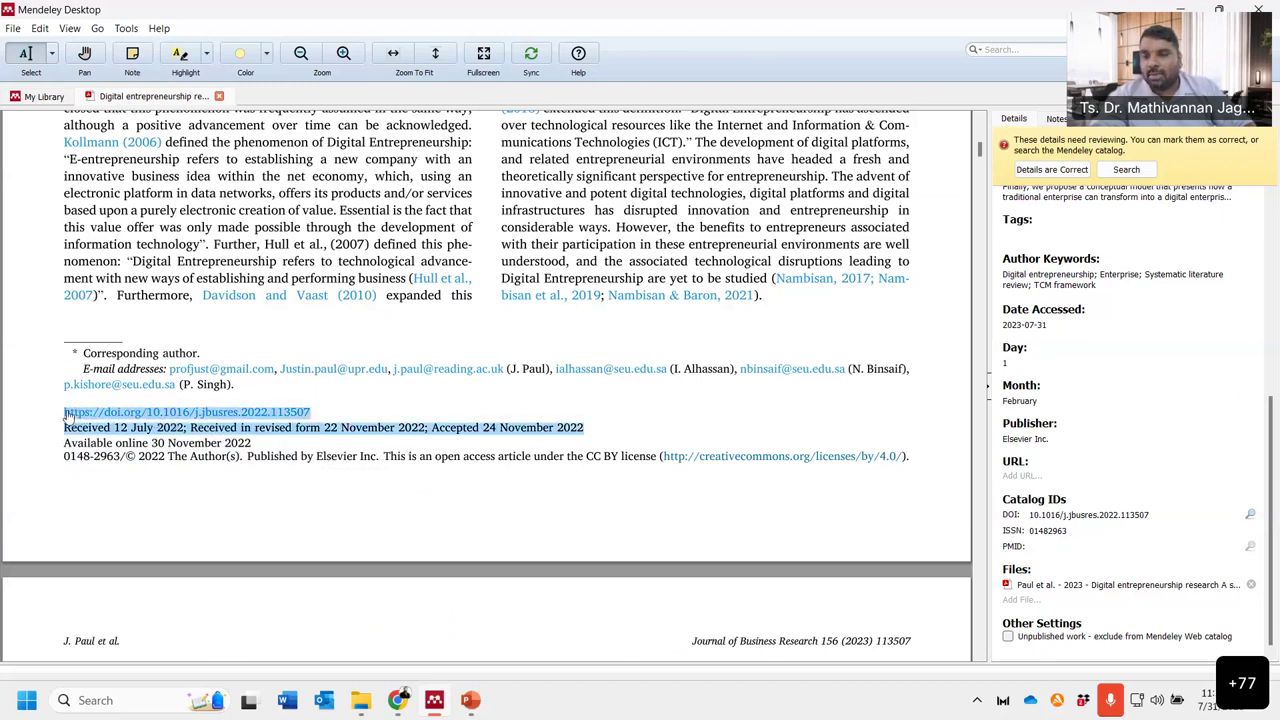
right_click(68, 418)
left_click(100, 457)
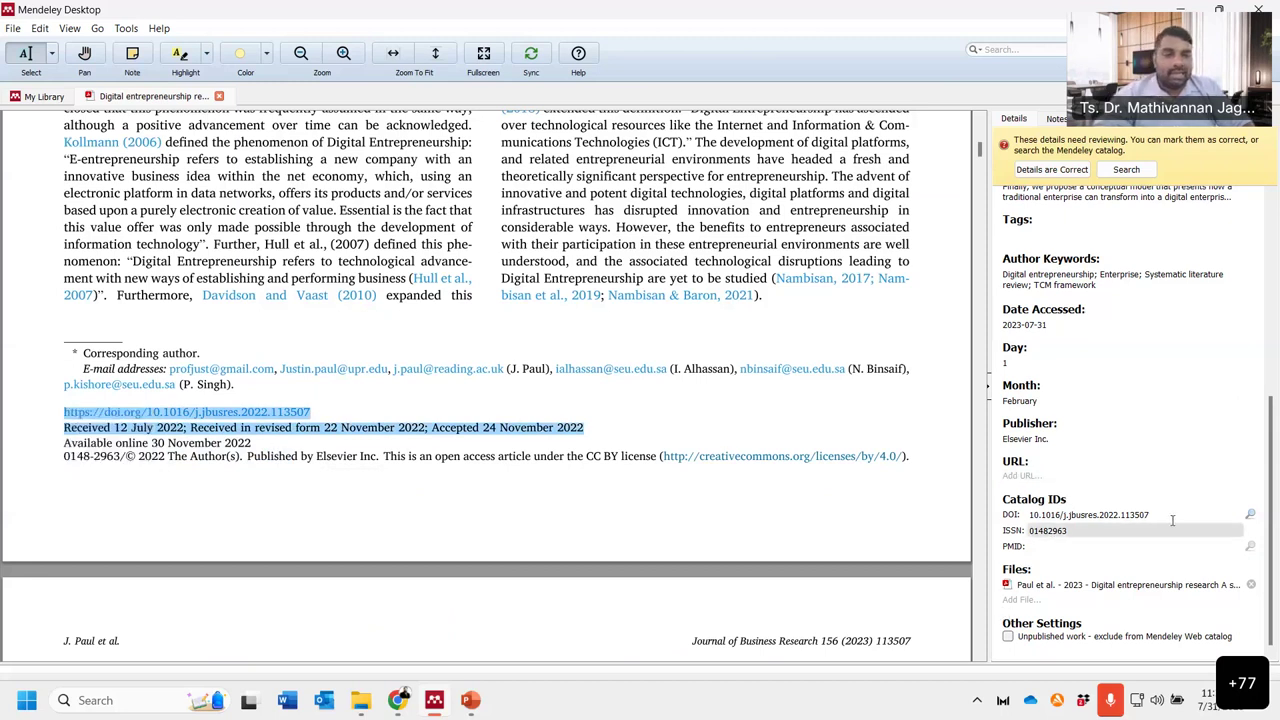
Clear the DOI, Author Keywords and Abstract fields of the systematic review.
left_click(1022, 514)
key("ctrl+a")
key("BackSpace")
scroll(1100, 340, "up", 1)
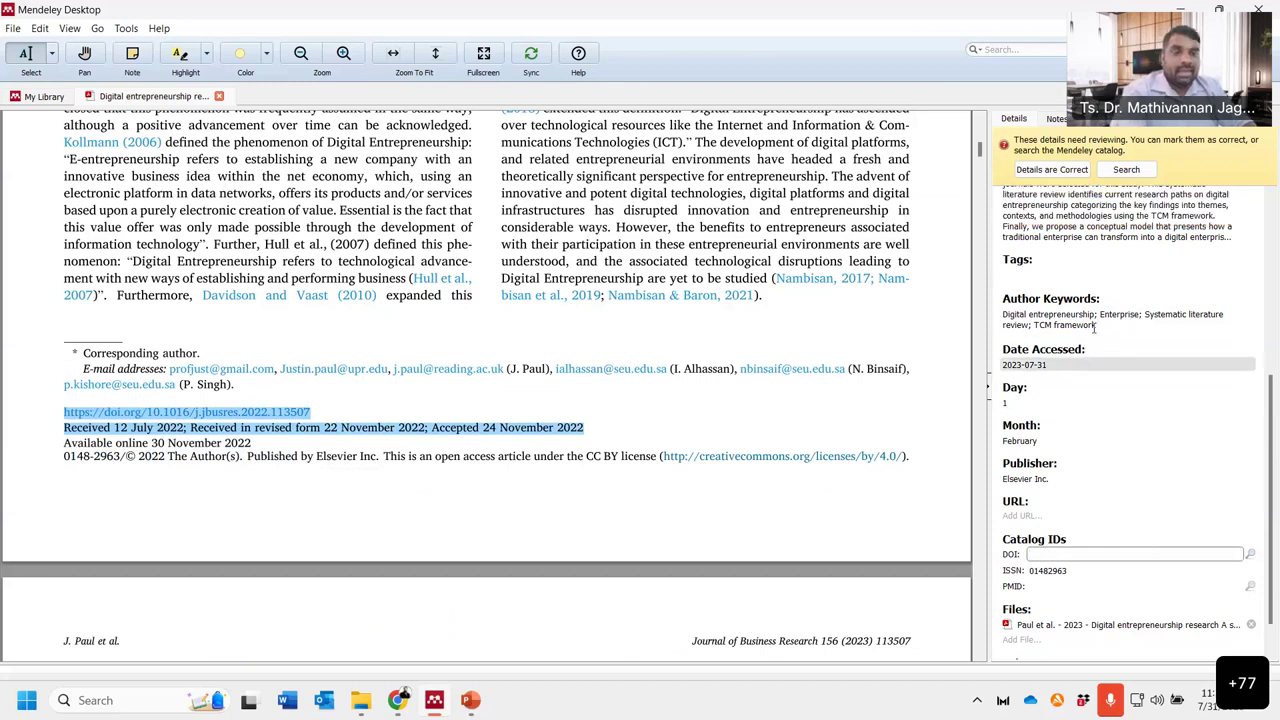
left_click(1124, 333)
key("ctrl+a")
key("BackSpace")
scroll(1178, 372, "up", 3)
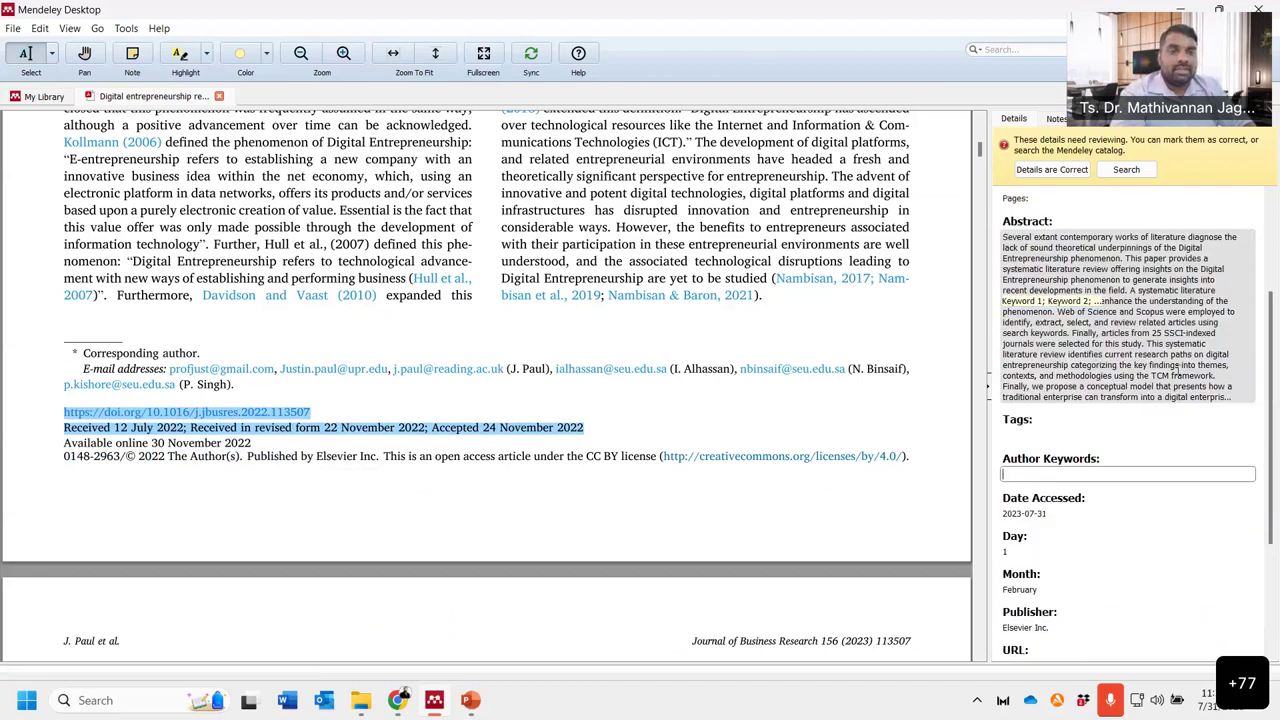
left_click(1185, 358)
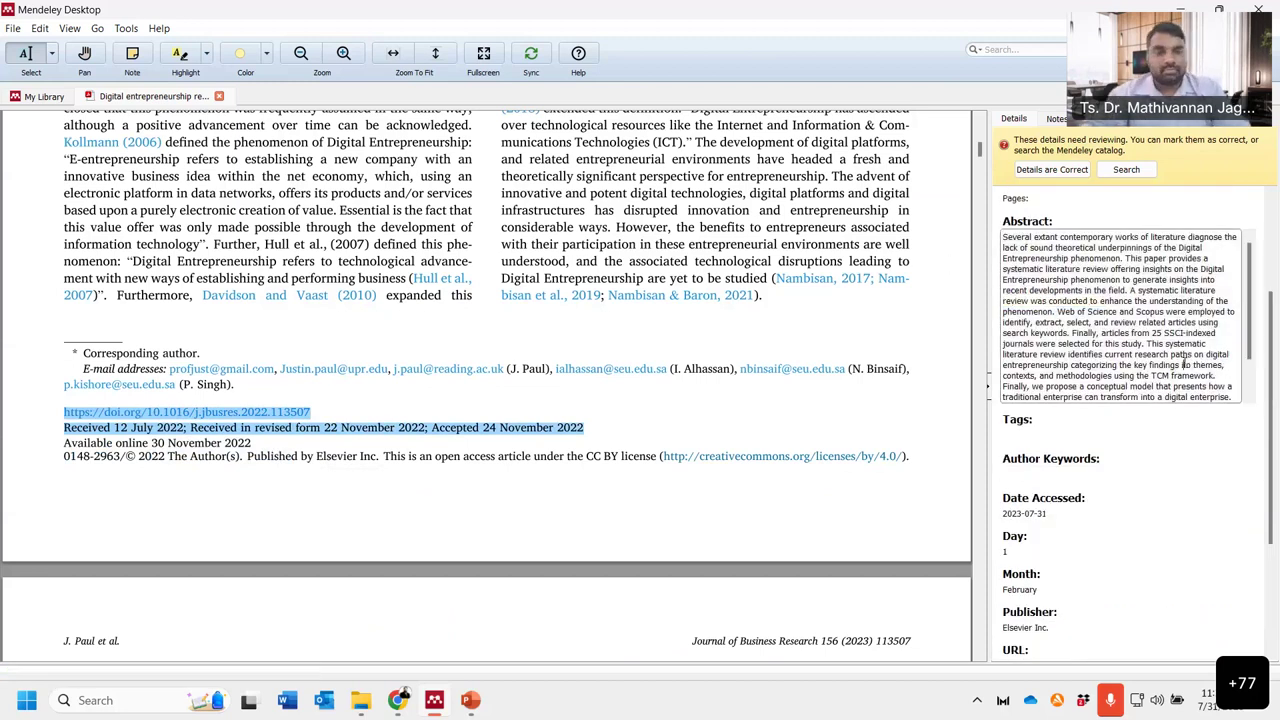
scroll(1184, 362, "up", 3)
scroll(1110, 428, "down", 4)
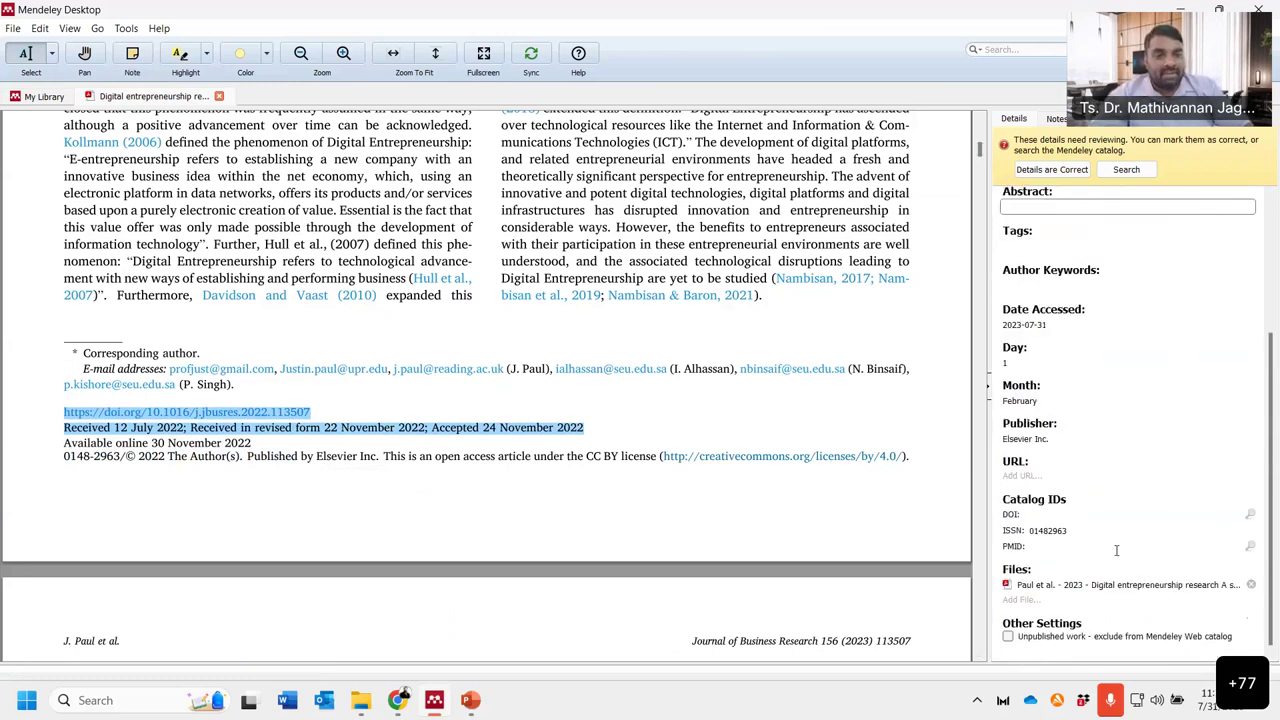
left_click(1071, 513)
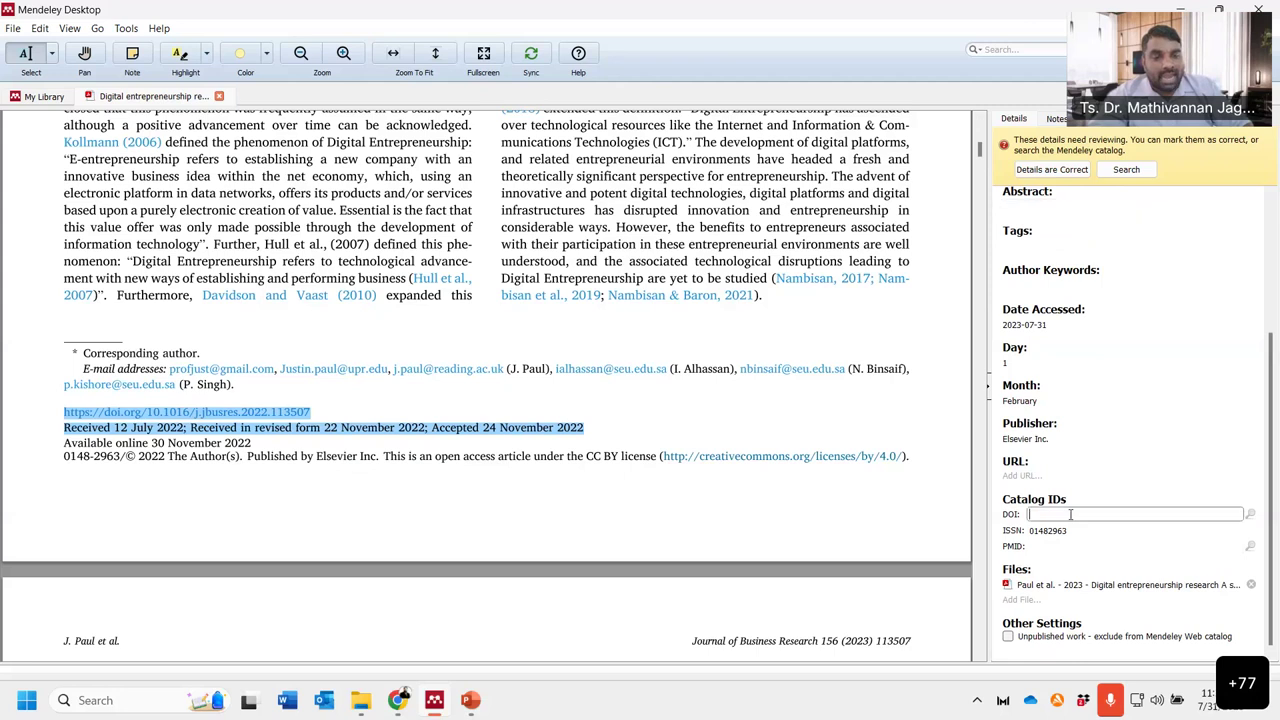
key("ctrl+v")
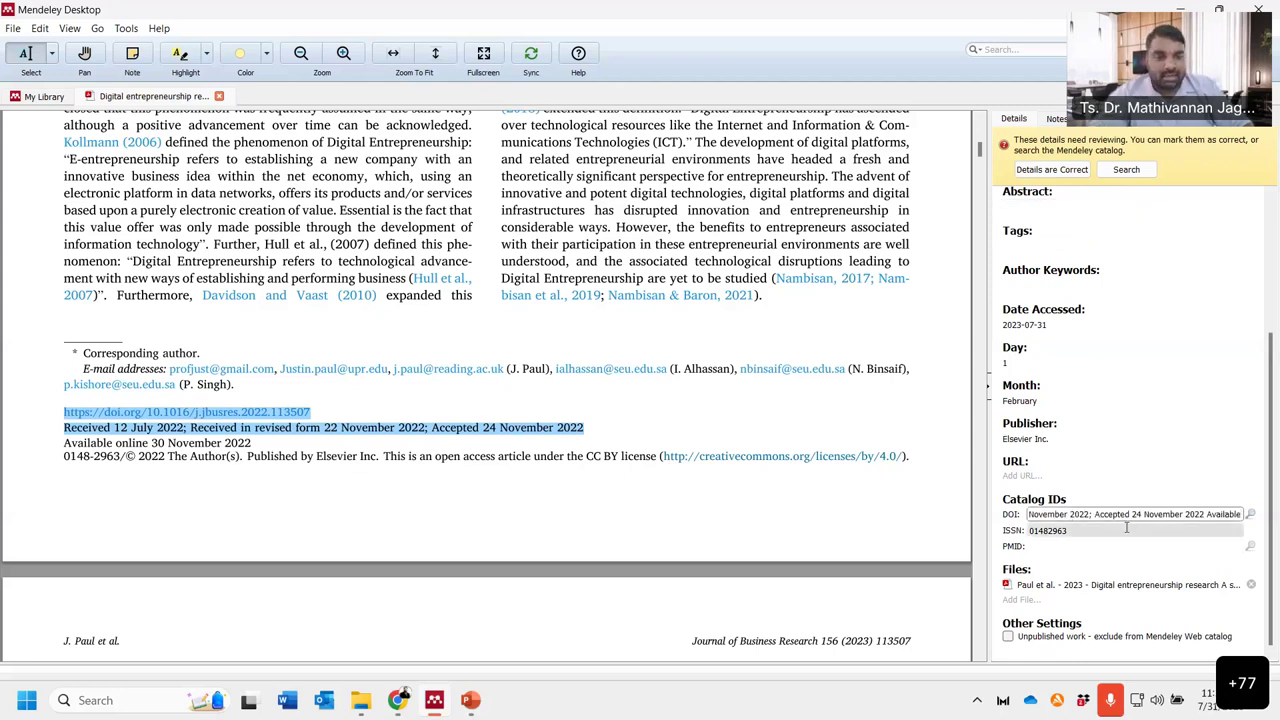
left_click_drag(1060, 513, 1278, 508)
key("BackSpace")
key("BackSpace")
key("BackSpace")
key("BackSpace")
key("BackSpace")
key("BackSpace")
key("BackSpace")
key("BackSpace")
key("BackSpace")
key("BackSpace")
key("BackSpace")
key("BackSpace")
key("BackSpace")
key("BackSpace")
key("BackSpace")
key("BackSpace")
key("BackSpace")
key("BackSpace")
key("BackSpace")
key("BackSpace")
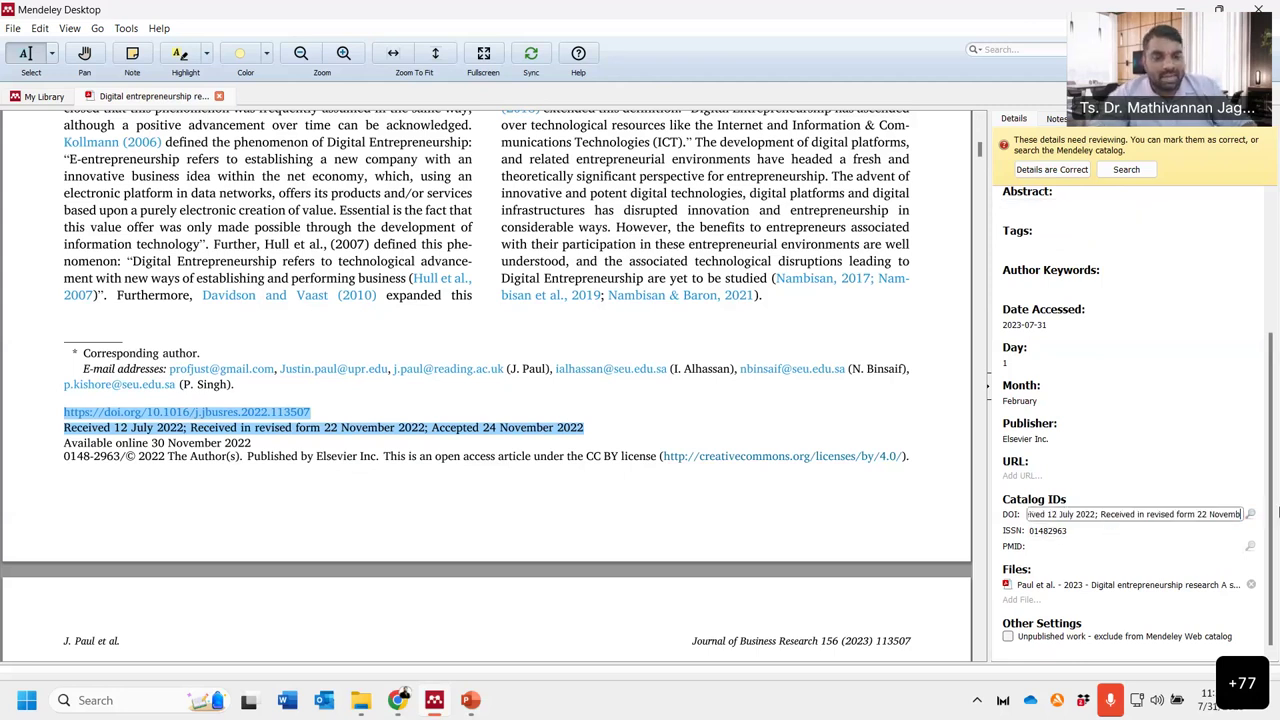
key("BackSpace")
key("BackSpace")
key("BackSpace")
key("BackSpace")
key("BackSpace")
key("BackSpace")
key("BackSpace")
key("BackSpace")
key("BackSpace")
key("BackSpace")
key("BackSpace")
key("BackSpace")
key("BackSpace")
key("BackSpace")
key("BackSpace")
key("BackSpace")
key("BackSpace")
key("BackSpace")
key("BackSpace")
key("BackSpace")
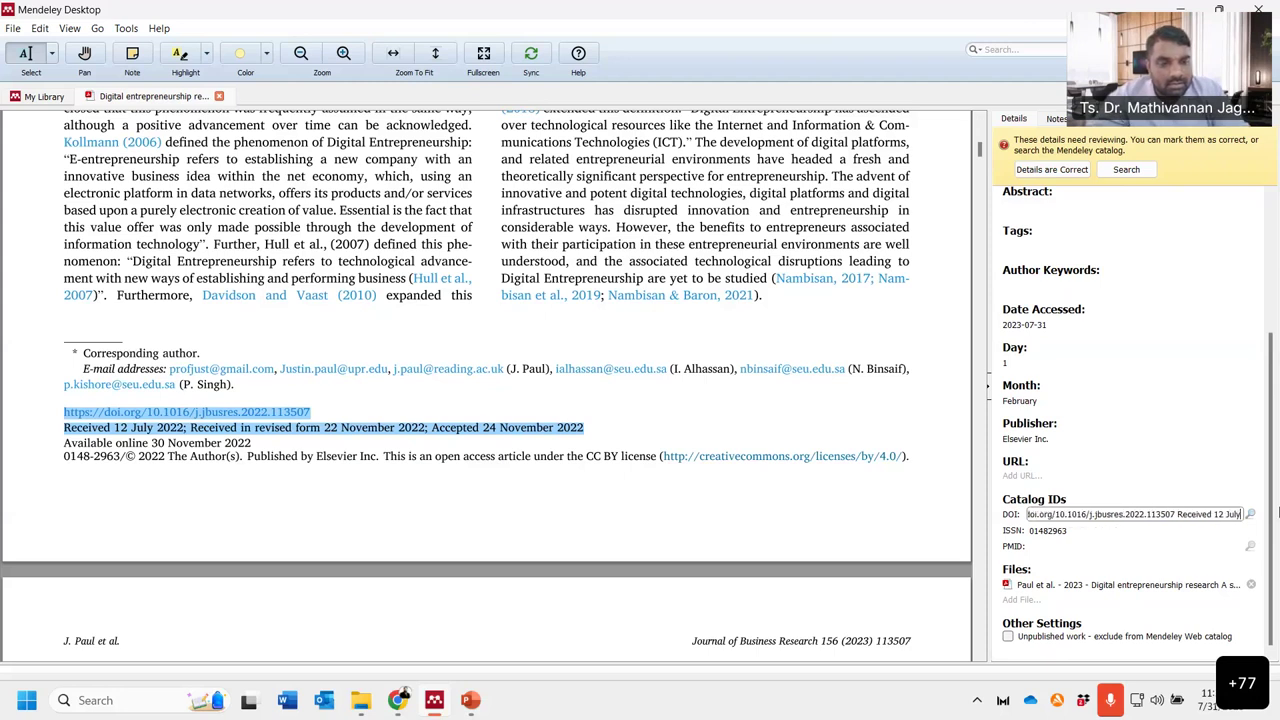
key("ctrl+a")
key("ctrl+v")
key("BackSpace")
key("BackSpace")
key("BackSpace")
key("BackSpace")
key("BackSpace")
key("BackSpace")
key("BackSpace")
key("BackSpace")
key("BackSpace")
key("BackSpace")
key("BackSpace")
key("BackSpace")
key("BackSpace")
key("BackSpace")
key("BackSpace")
key("BackSpace")
key("BackSpace")
key("BackSpace")
key("BackSpace")
key("BackSpace")
key("BackSpace")
key("BackSpace")
key("BackSpace")
key("BackSpace")
key("BackSpace")
key("BackSpace")
key("BackSpace")
key("BackSpace")
key("BackSpace")
key("BackSpace")
key("BackSpace")
key("BackSpace")
key("BackSpace")
key("BackSpace")
key("BackSpace")
key("BackSpace")
key("BackSpace")
key("BackSpace")
key("BackSpace")
key("BackSpace")
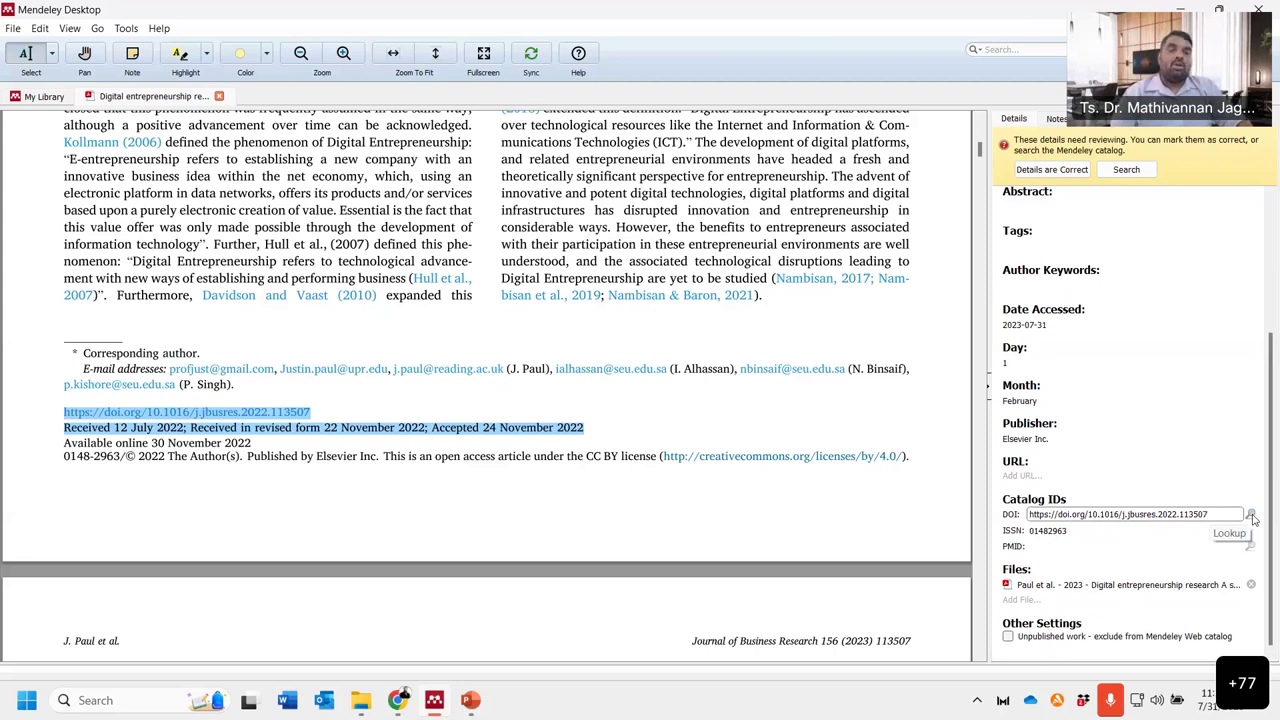
left_click(1252, 516)
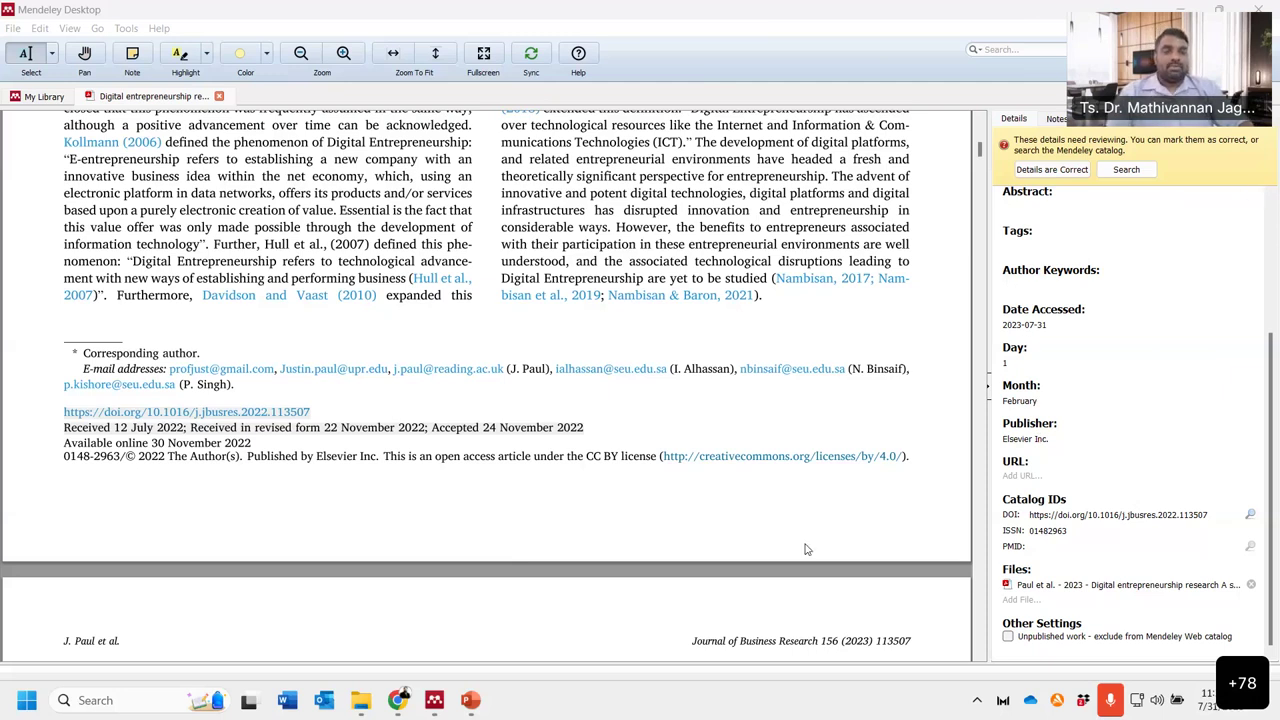
Look up the paper's details from its DOI and mark the details as correct.
left_click(1130, 514)
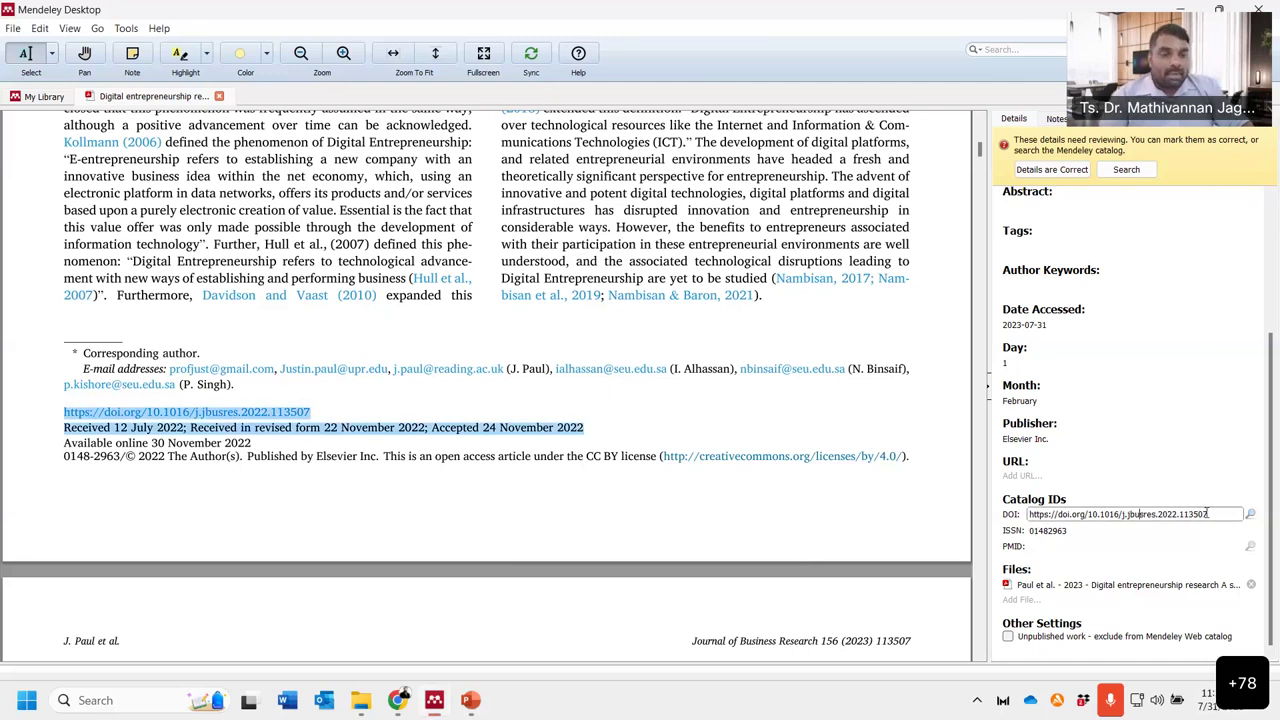
left_click(1249, 516)
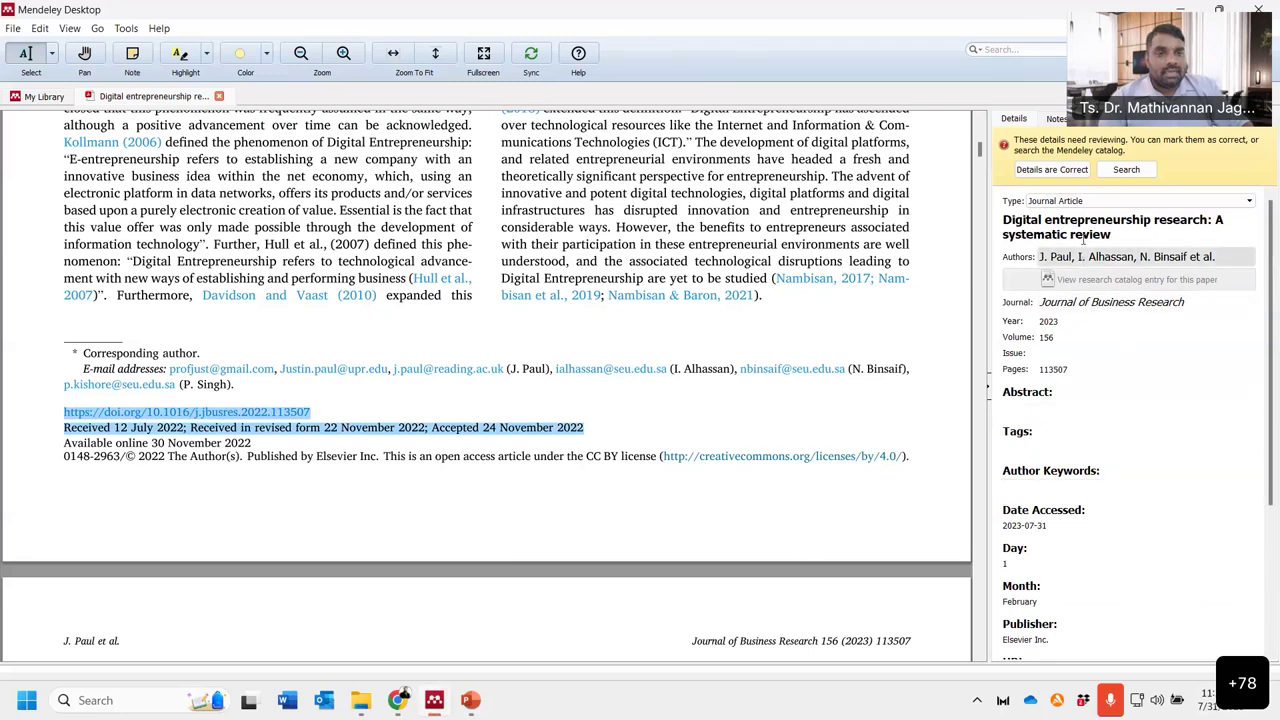
left_click(1055, 171)
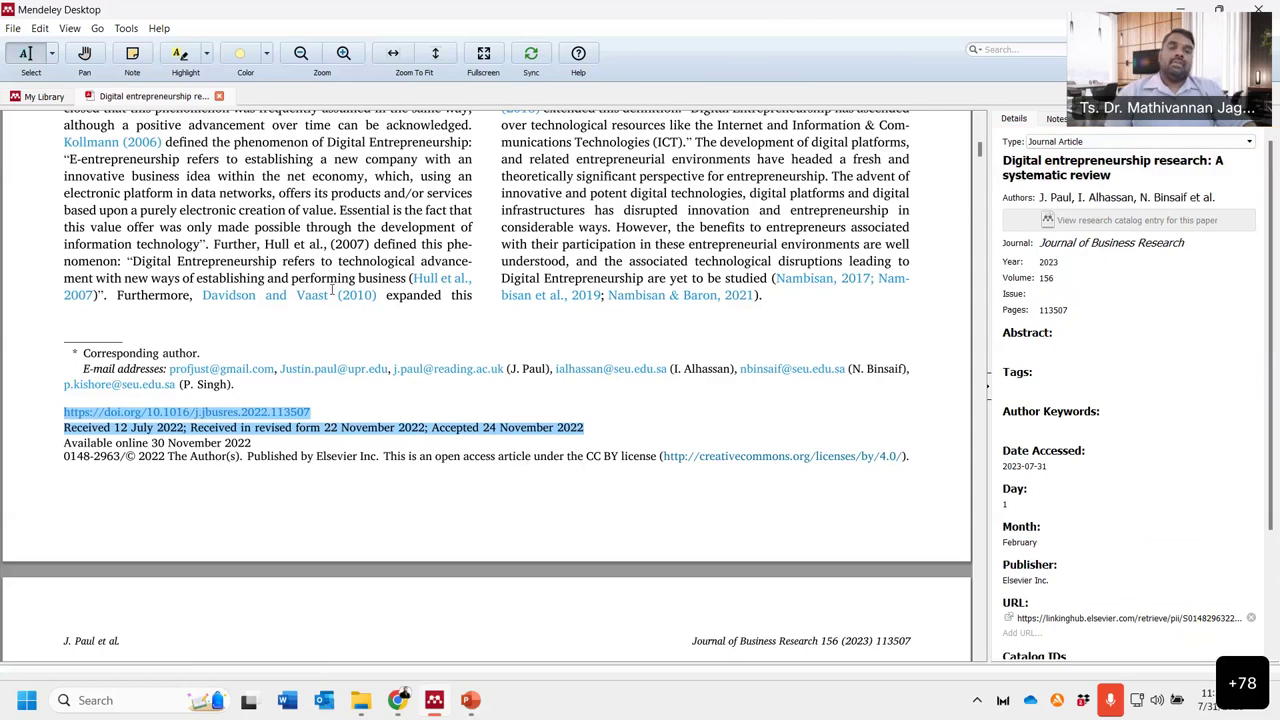
scroll(332, 290, "up", 10)
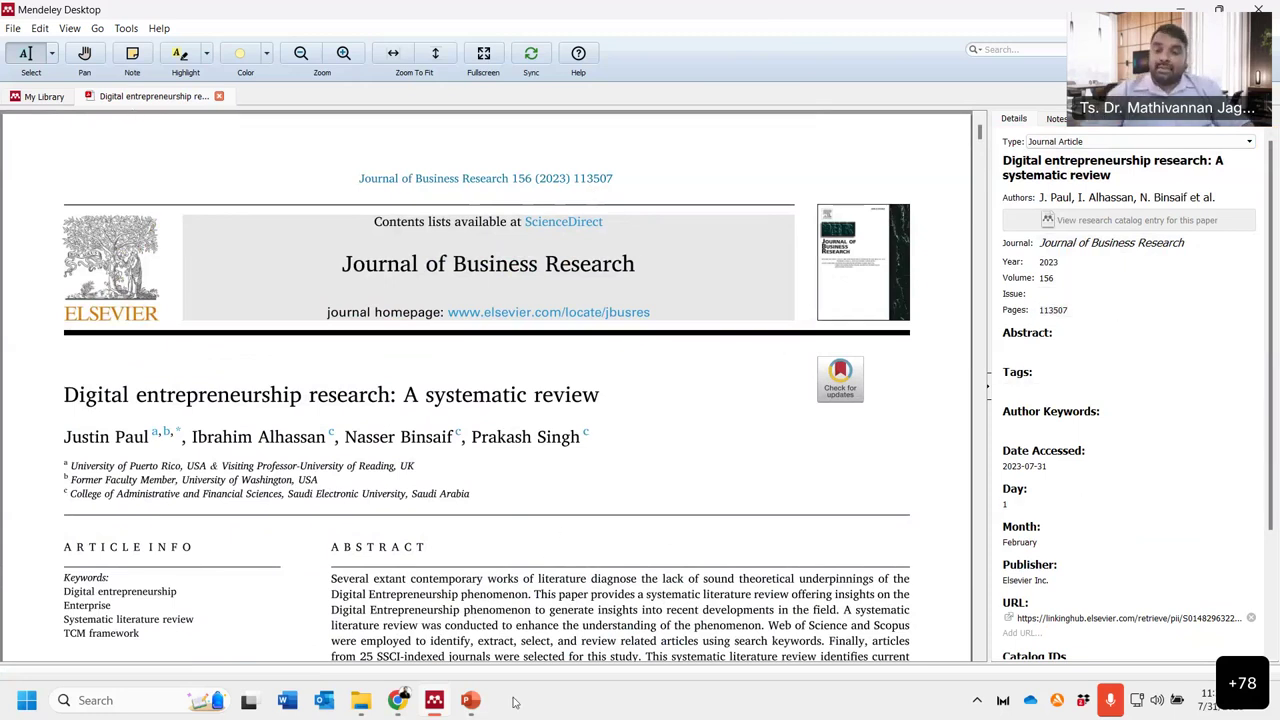
Switch briefly to the PowerPoint presentation and back to Mendeley Desktop.
left_click(480, 704)
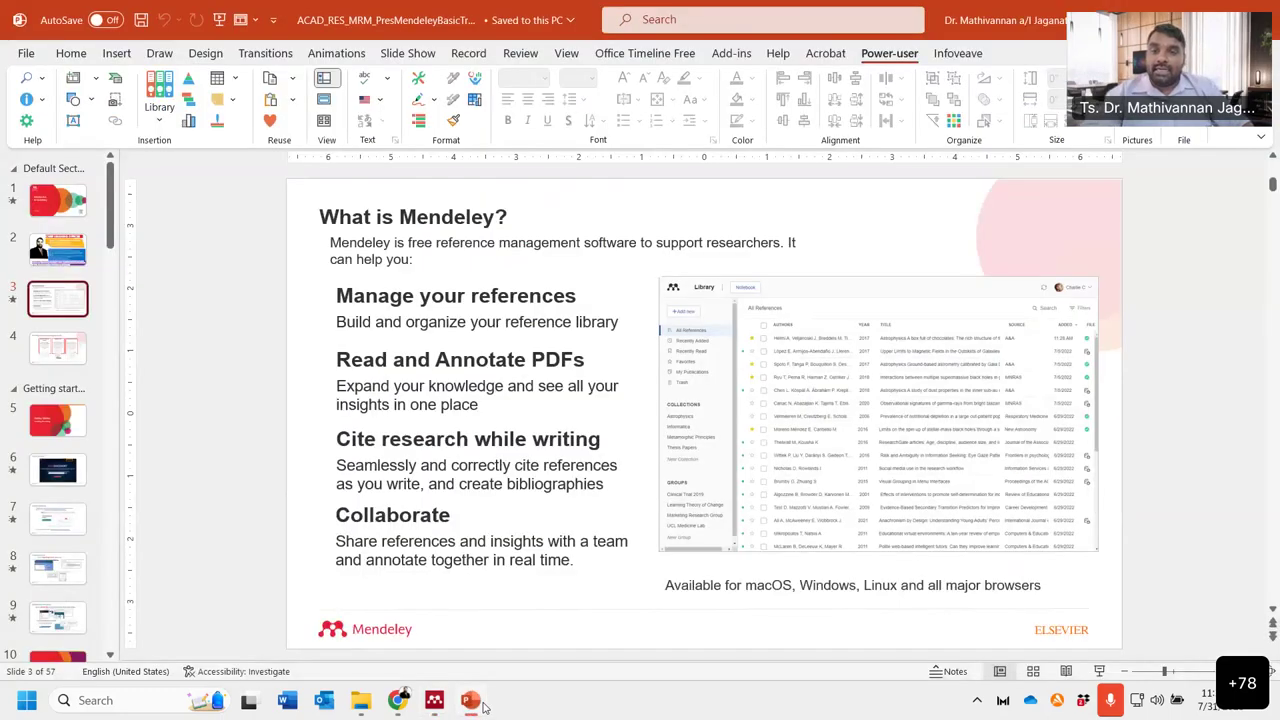
left_click(470, 702)
scroll(398, 385, "down", 10)
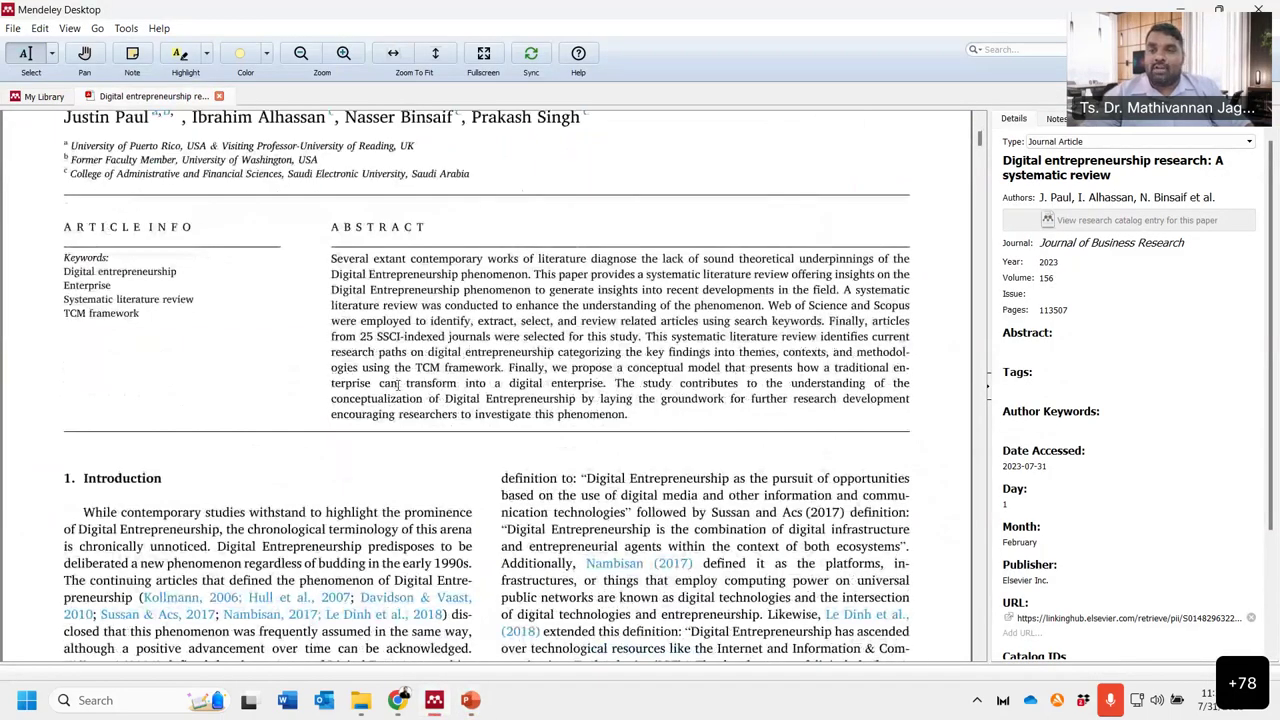
Highlight the Introduction's opening sentences in yellow and box the right column's definitions in yellow.
scroll(398, 385, "up", 4)
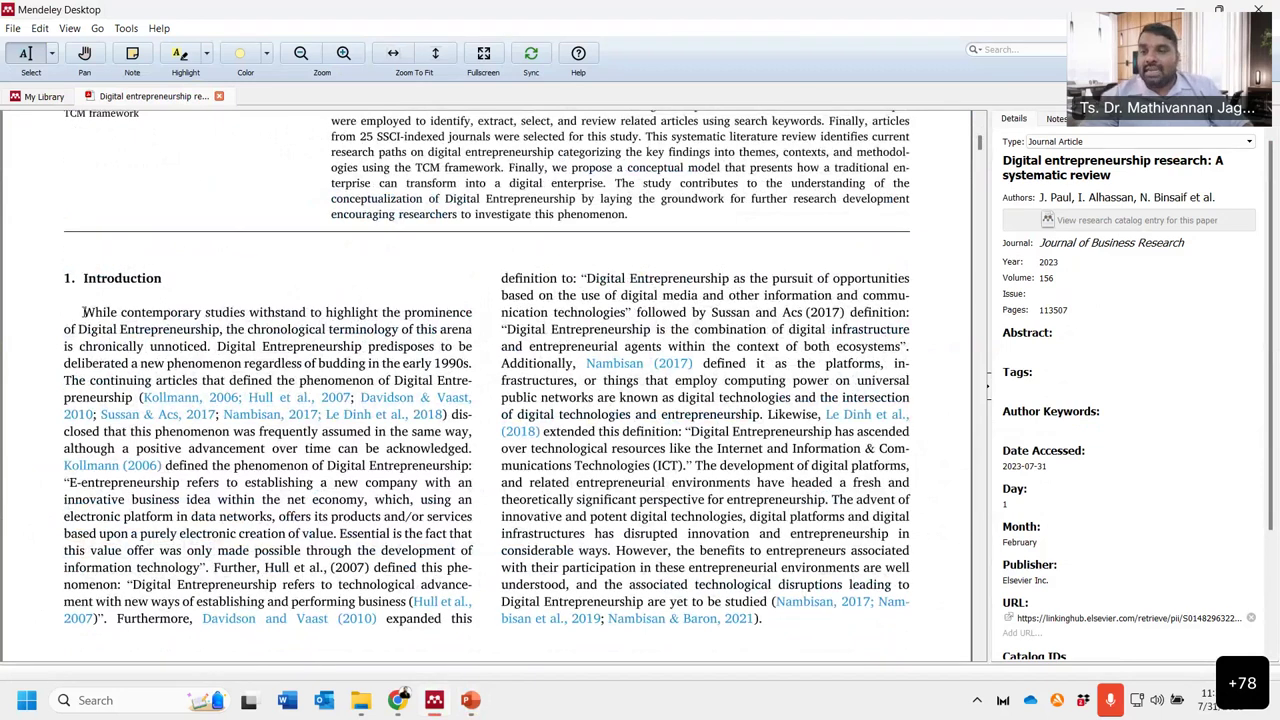
mouse_move(83, 312)
left_mouse_down()
mouse_move(215, 346)
mouse_move(448, 346)
mouse_move(404, 366)
mouse_move(334, 366)
mouse_move(430, 360)
mouse_move(420, 600)
mouse_move(470, 364)
left_mouse_up()
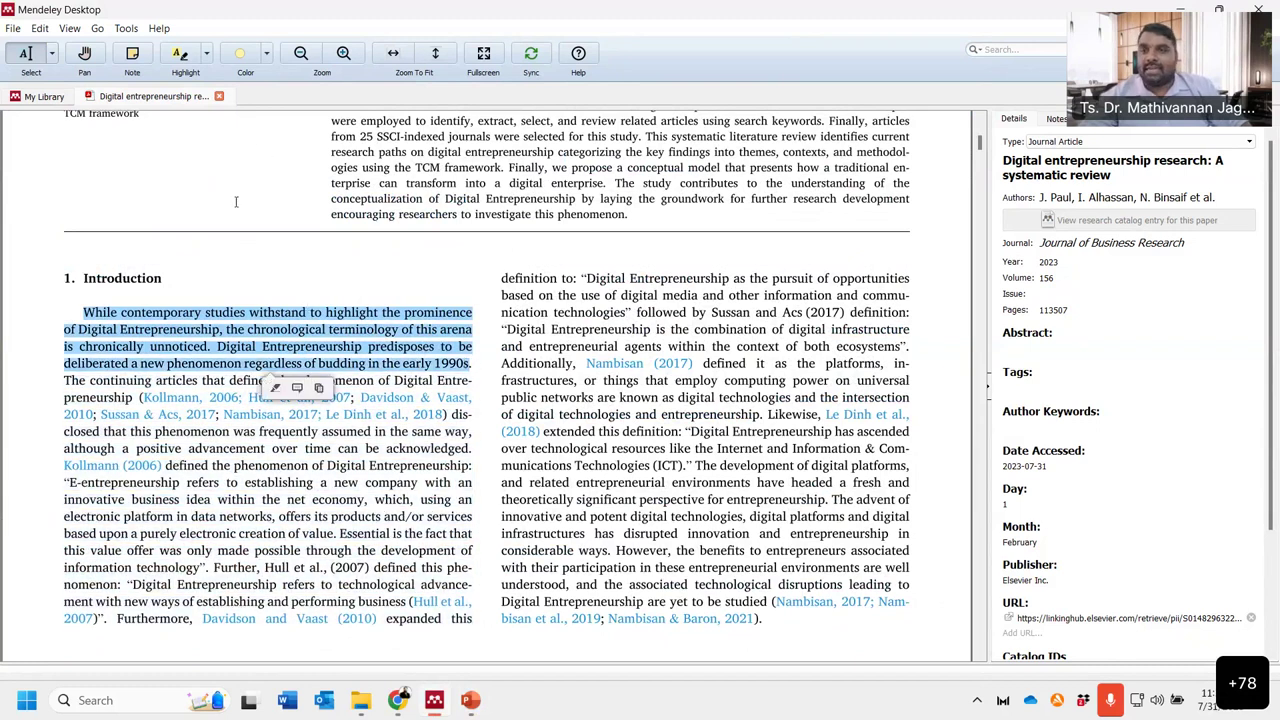
left_click(208, 55)
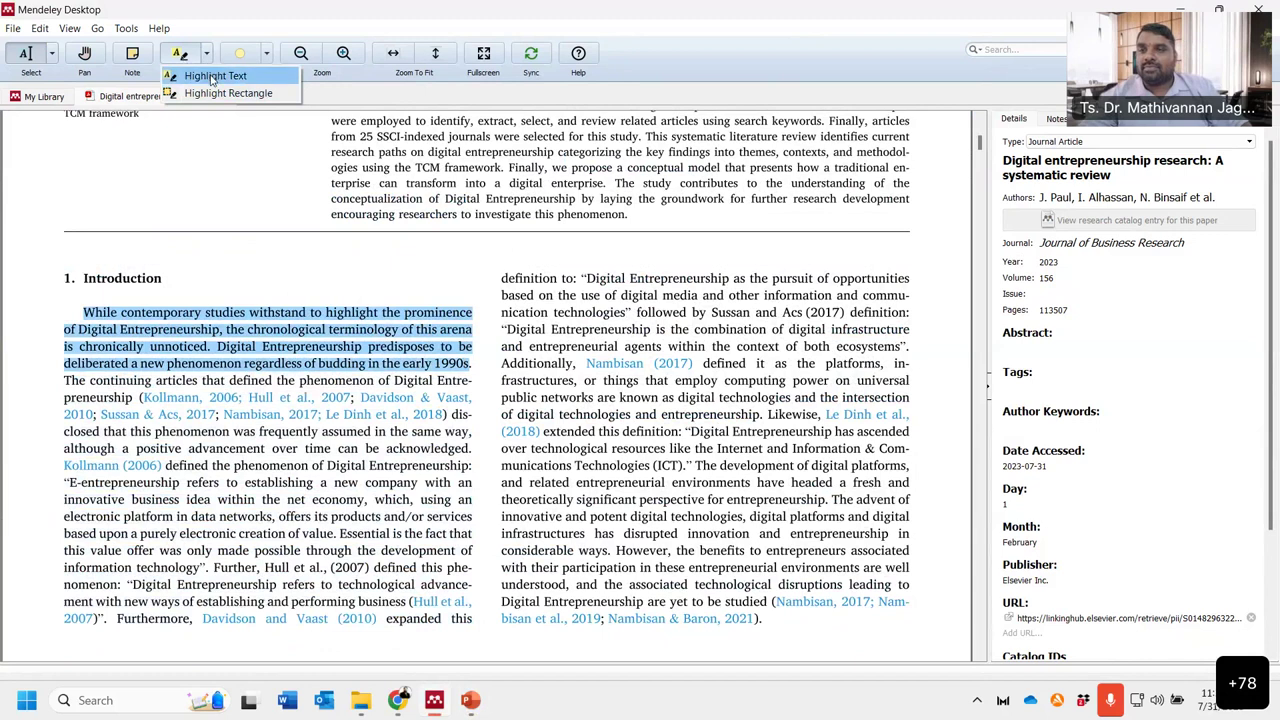
left_click(212, 78)
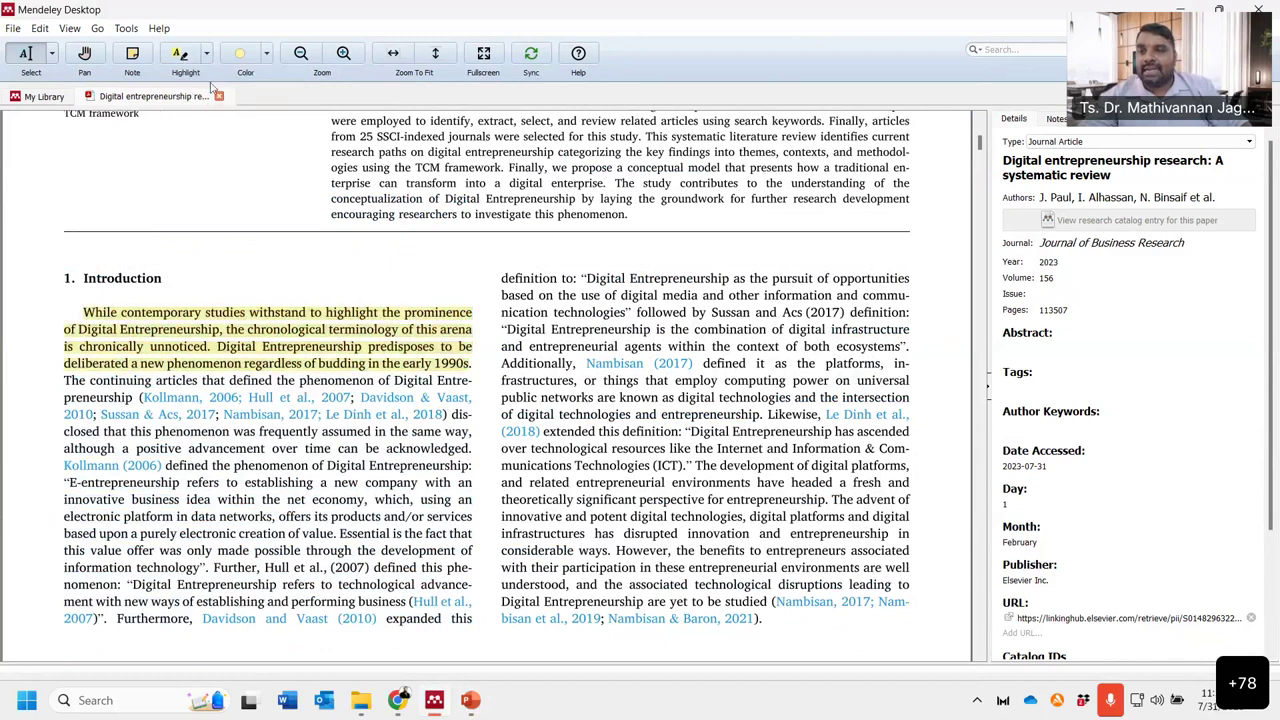
left_click(206, 60)
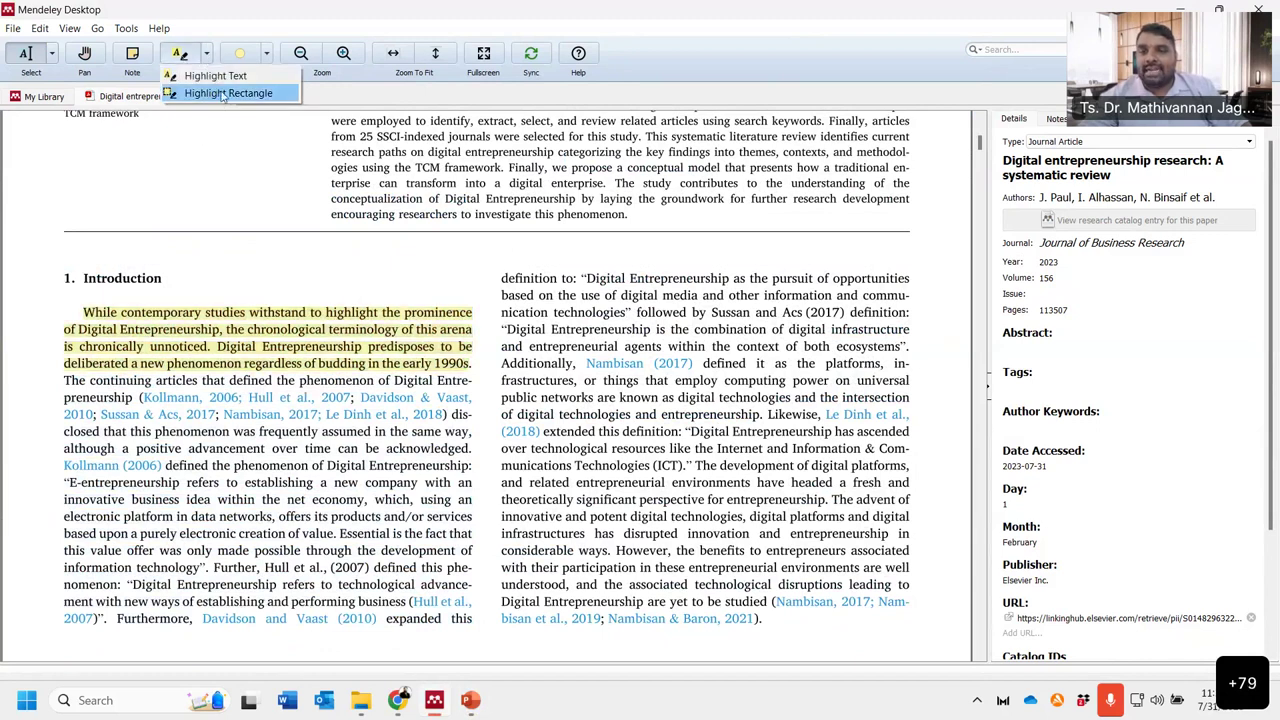
left_click(223, 95)
left_click_drag(497, 270, 940, 470)
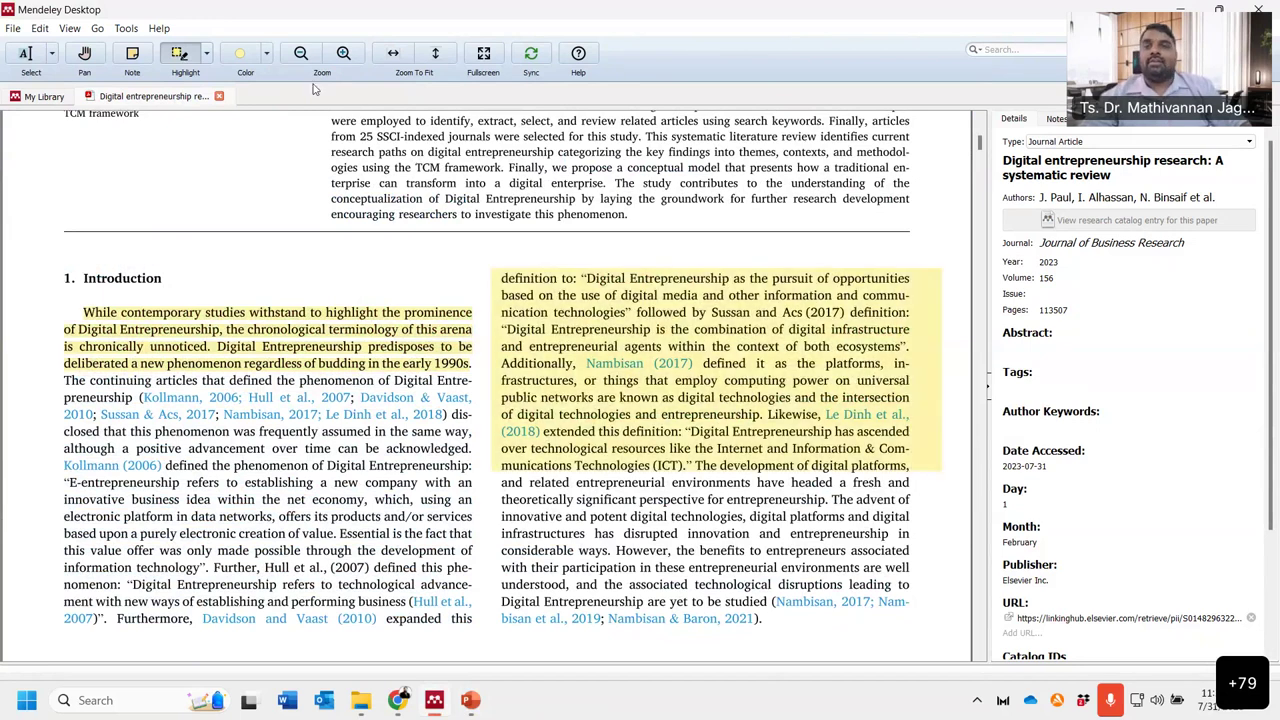
Switch the highlight colour to pink, box the Kollmann definition passage, and show the Contents tab.
left_click(265, 56)
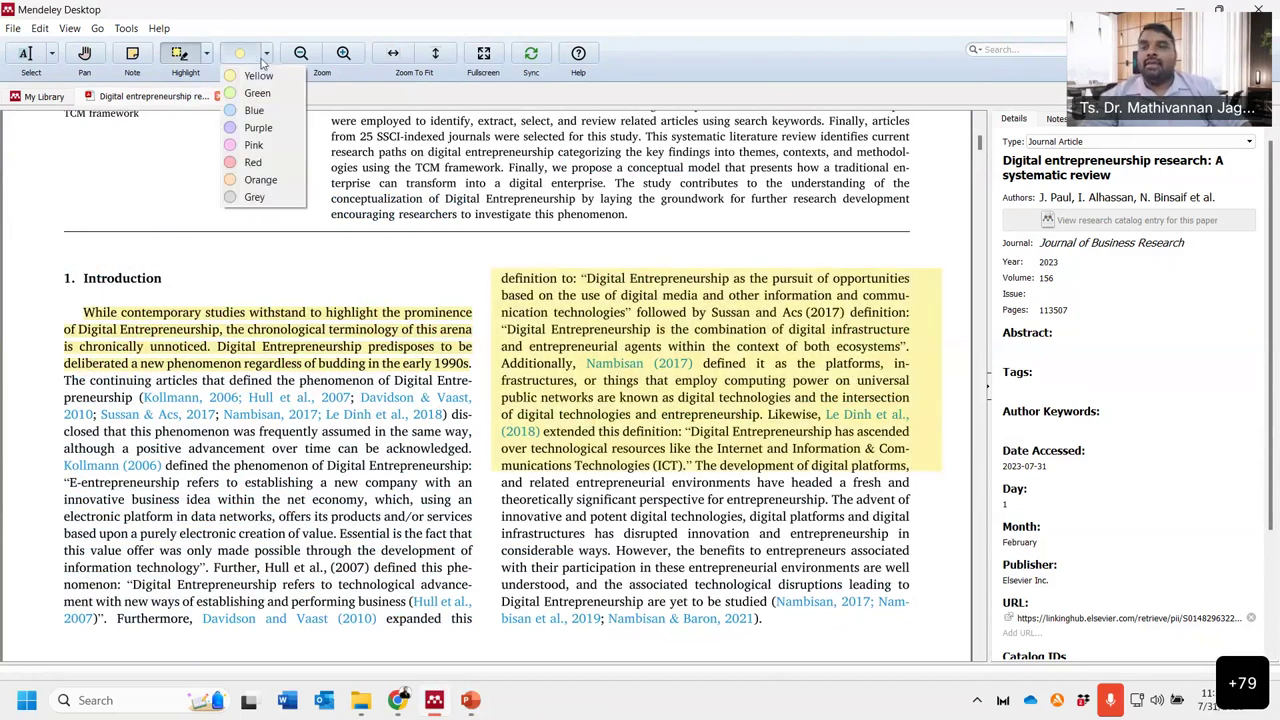
left_click(267, 146)
left_click_drag(232, 460, 488, 552)
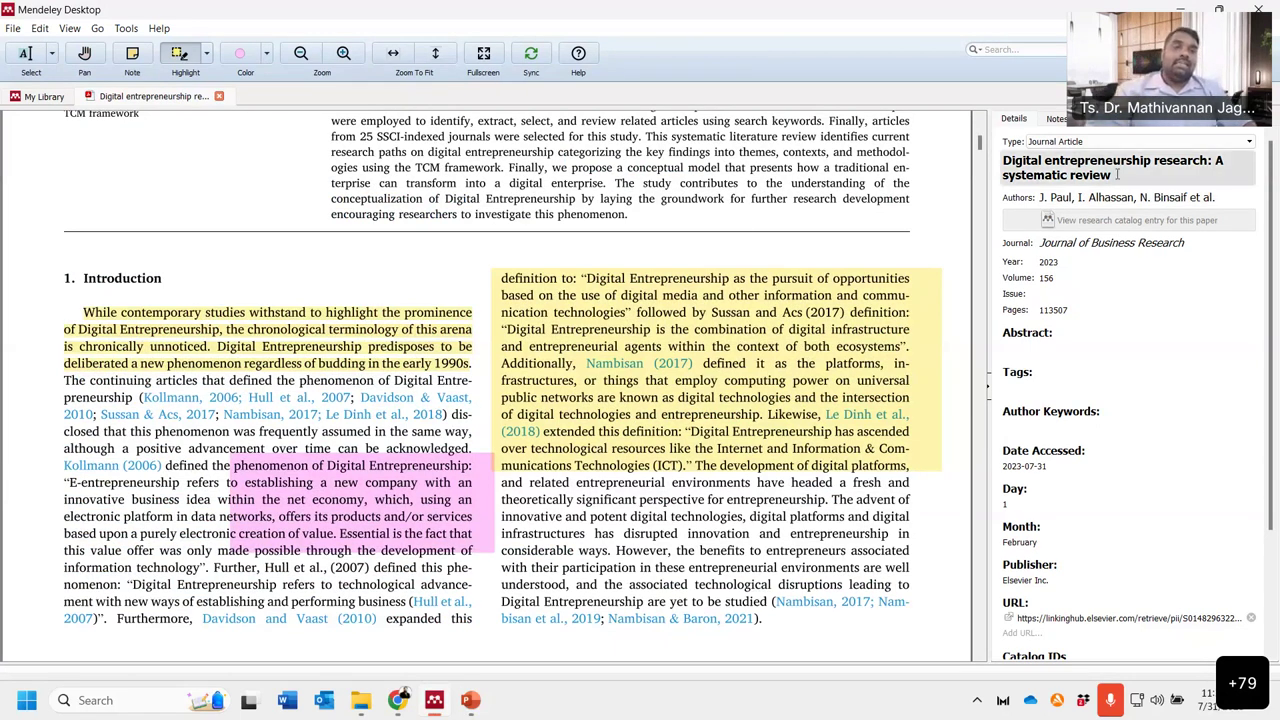
left_click(1108, 119)
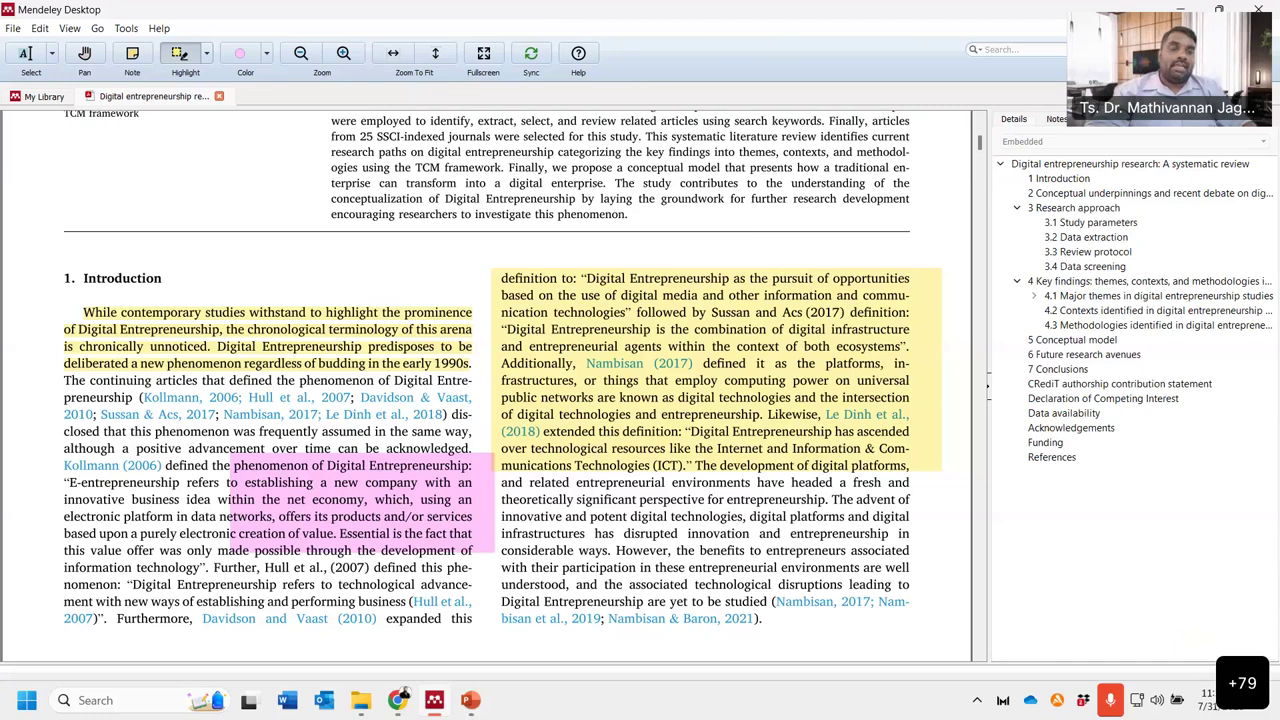
Jump through outline sections 3.1, 3.3, 5, 7 and Funding.
left_click(1090, 226)
left_click(1093, 254)
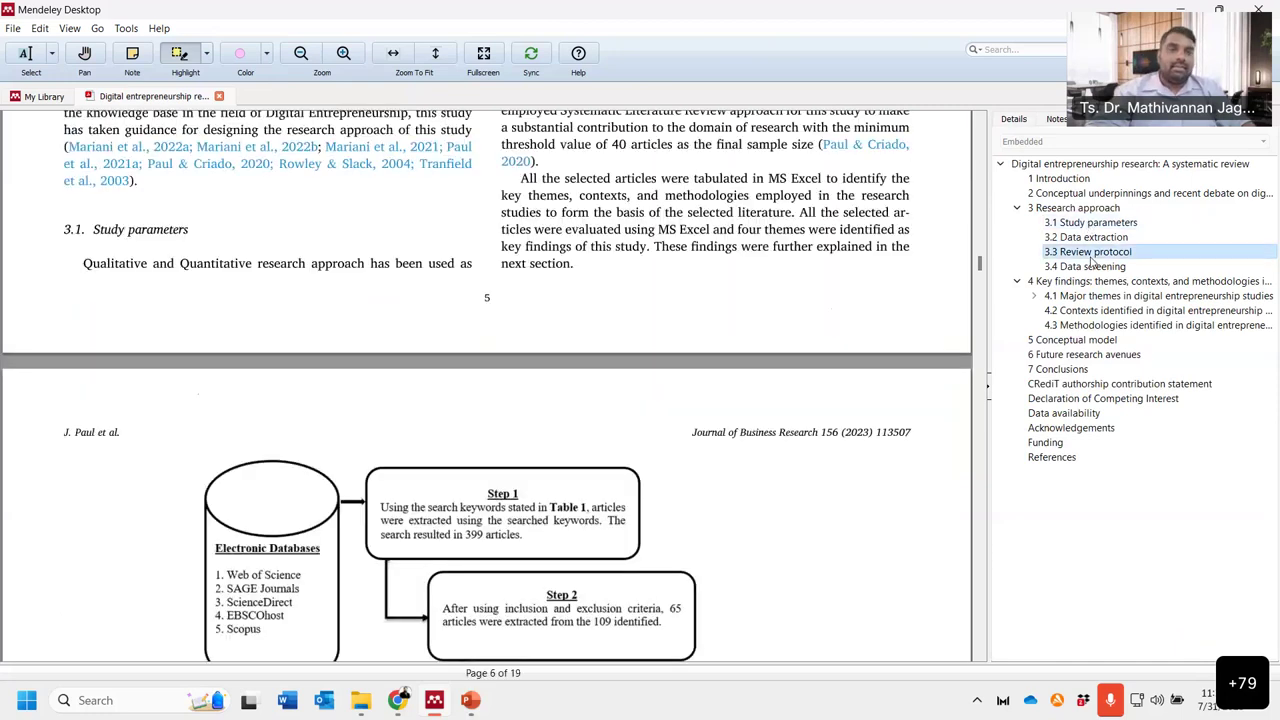
scroll(253, 397, "down", 8)
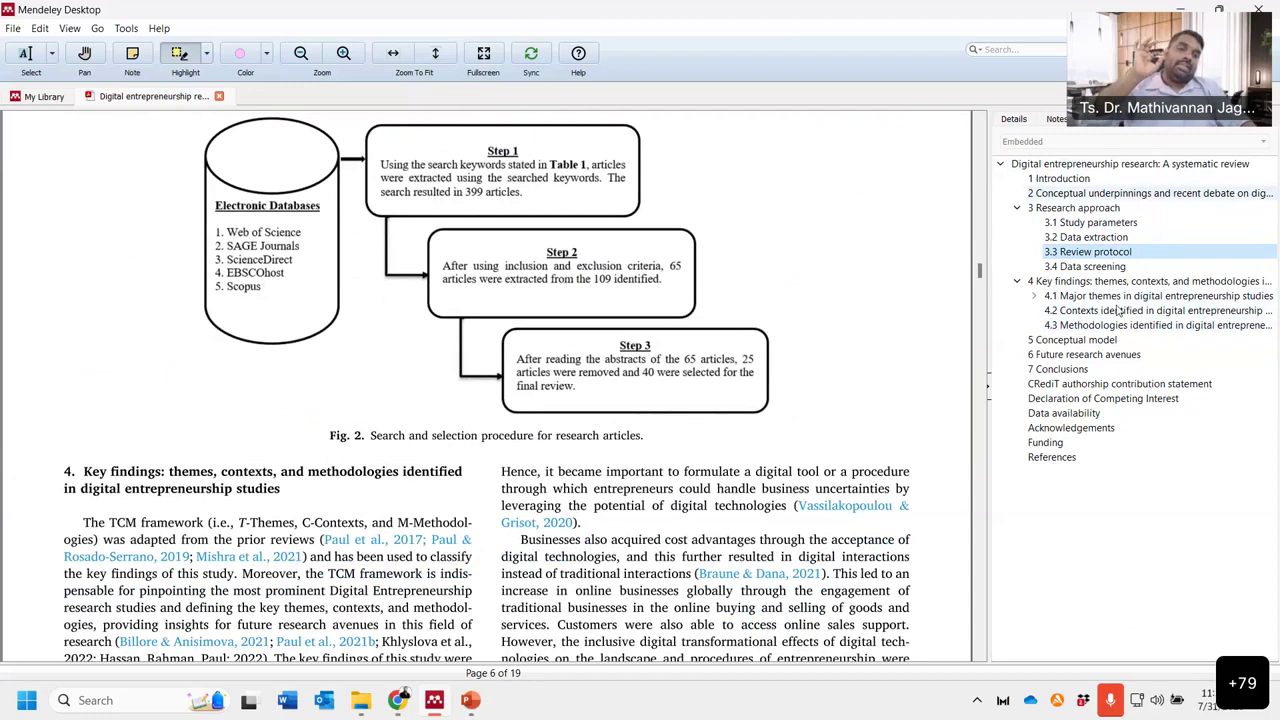
left_click(1072, 339)
left_click(1097, 370)
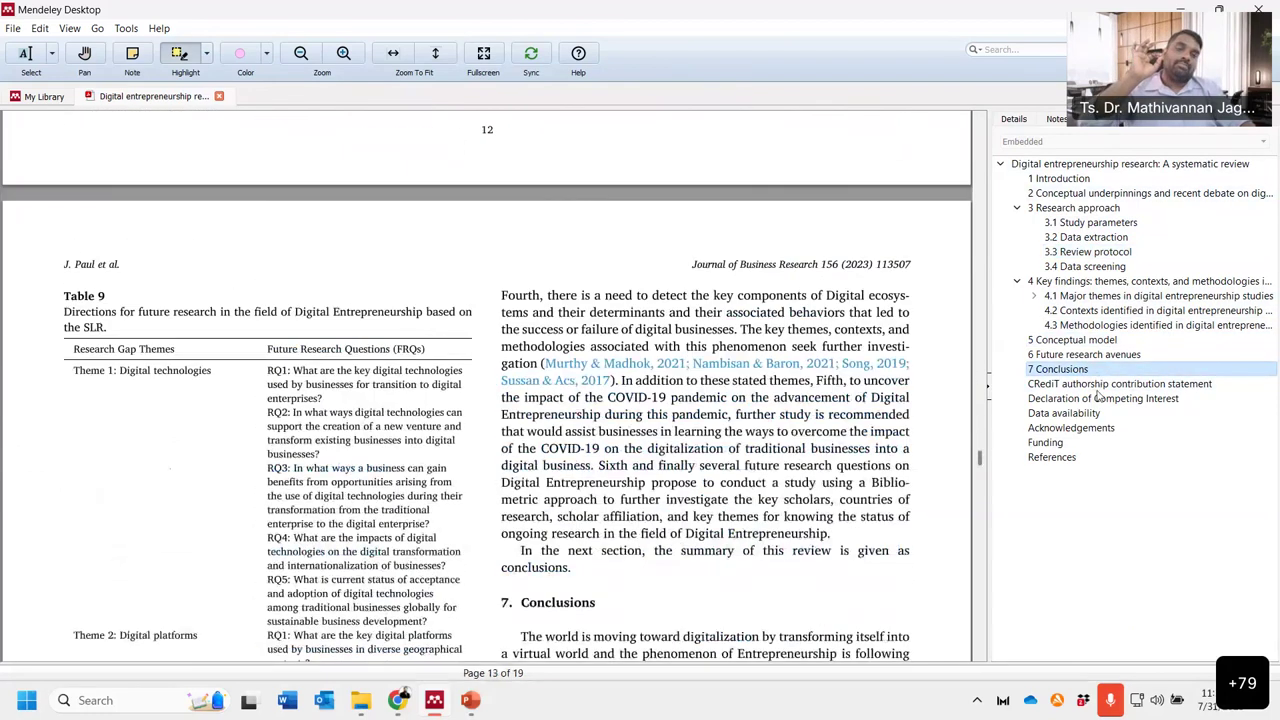
left_click(1087, 441)
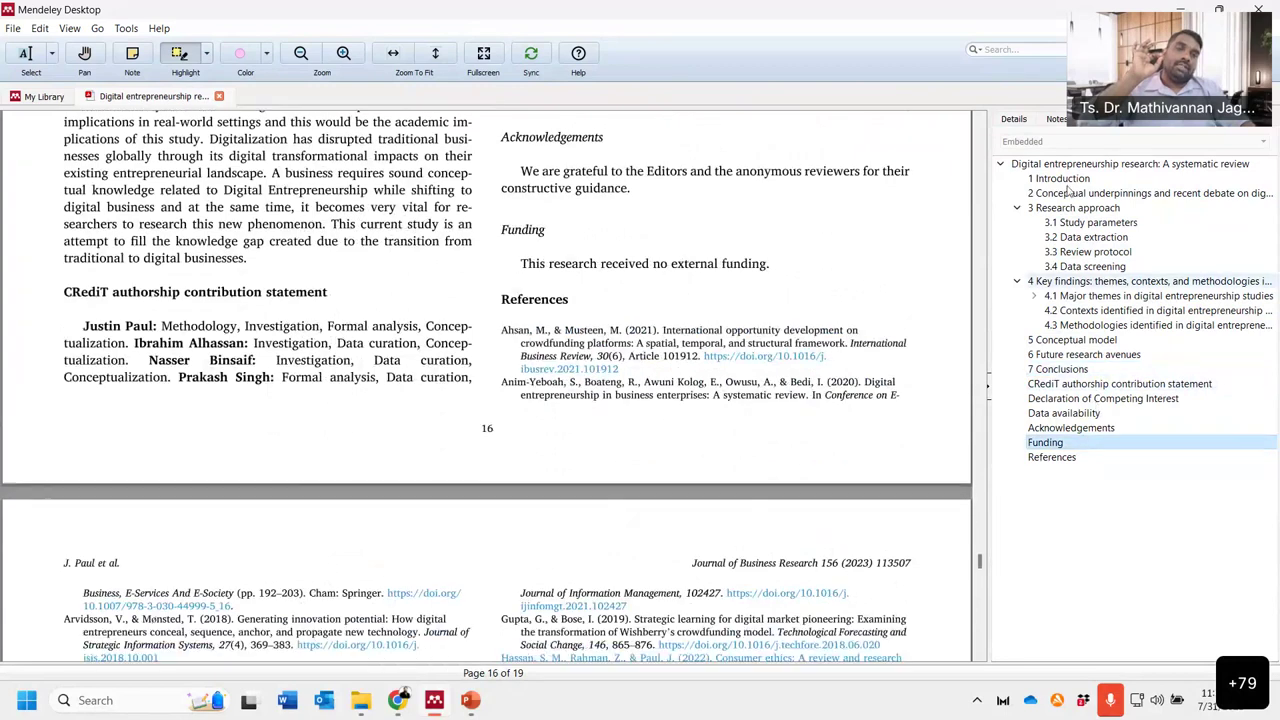
Return to page 1 of the paper and scroll down to page 2.
key("Home")
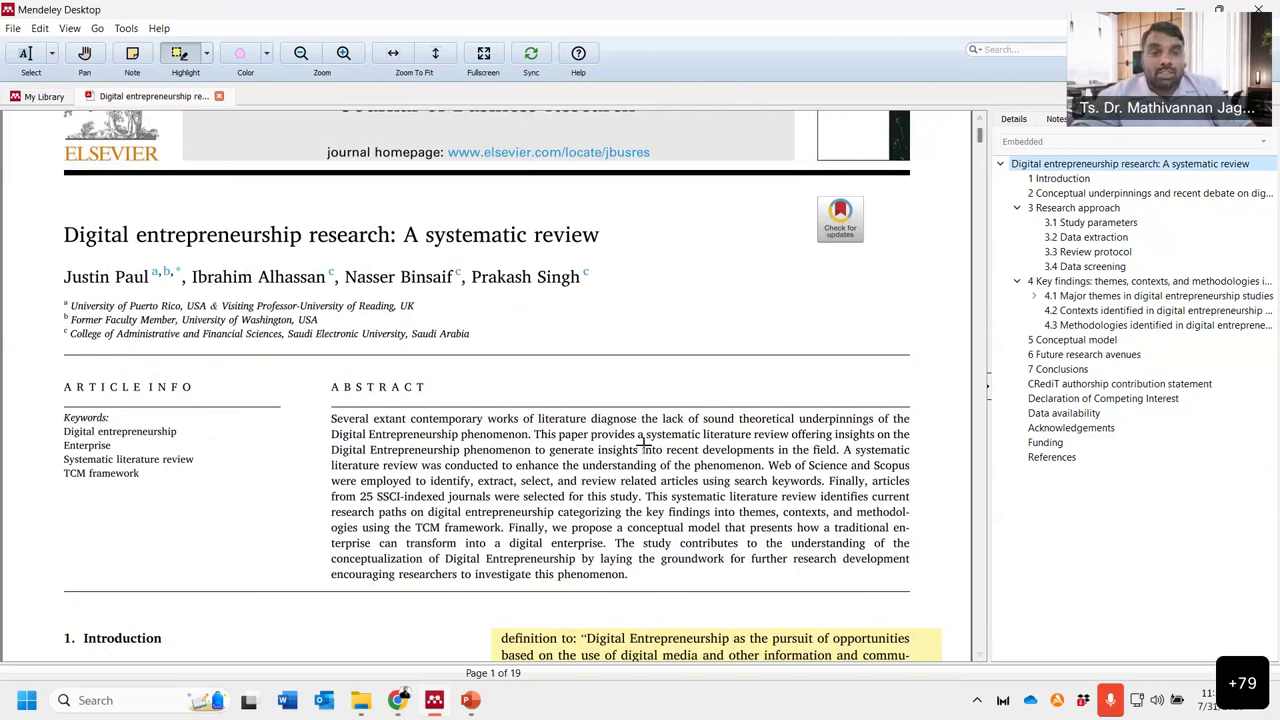
scroll(537, 386, "down", 10)
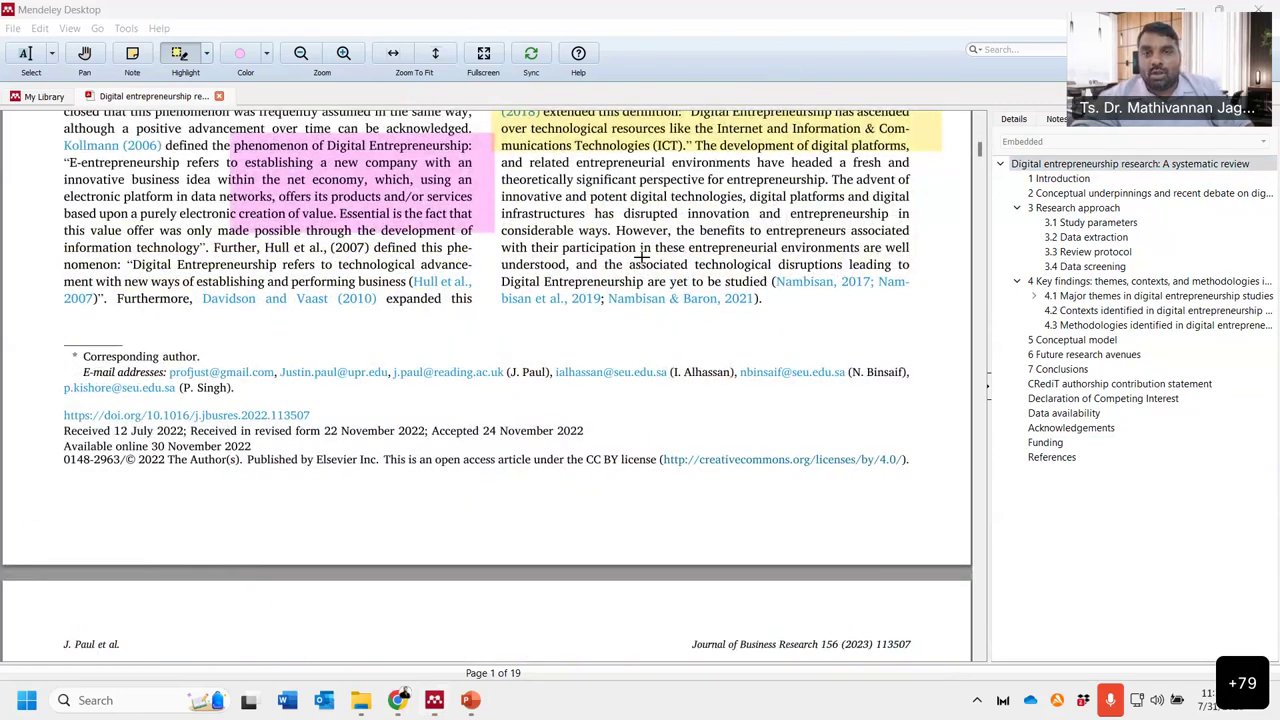
scroll(642, 258, "down", 3)
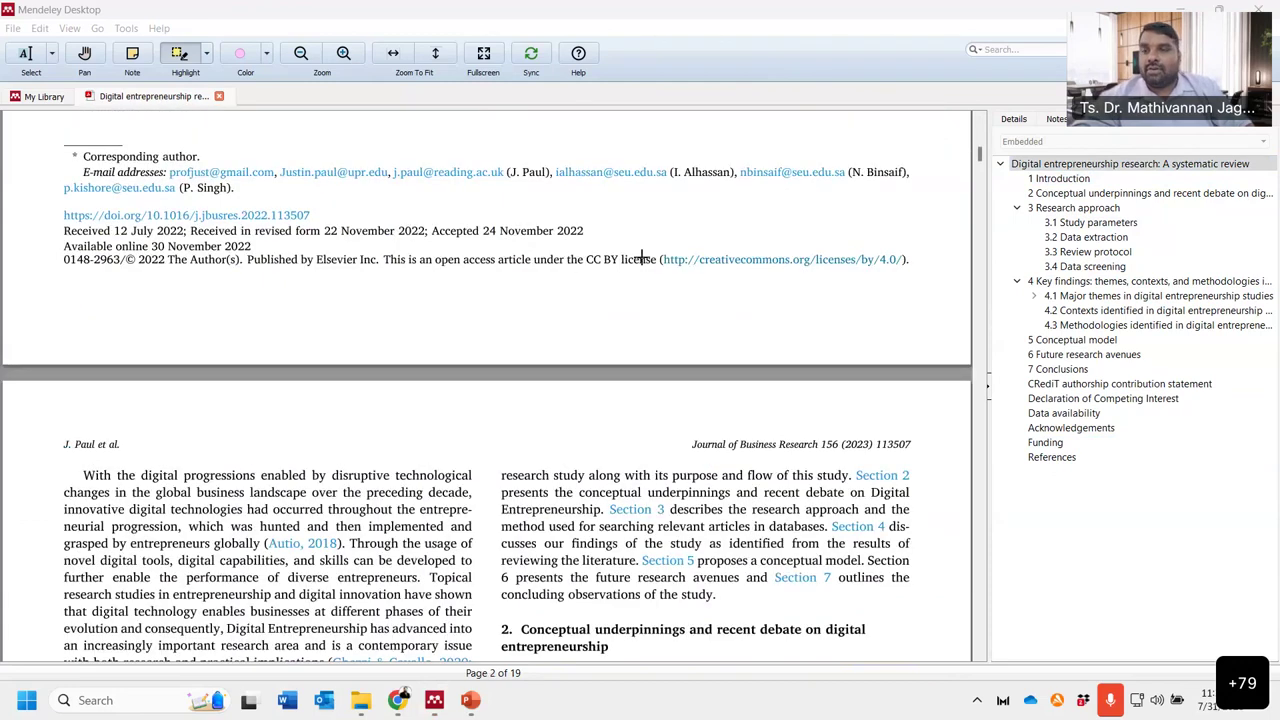
scroll(642, 258, "down", 6)
Highlight the first four lines of page 2 in pink with the text highlighter.
left_click(182, 58)
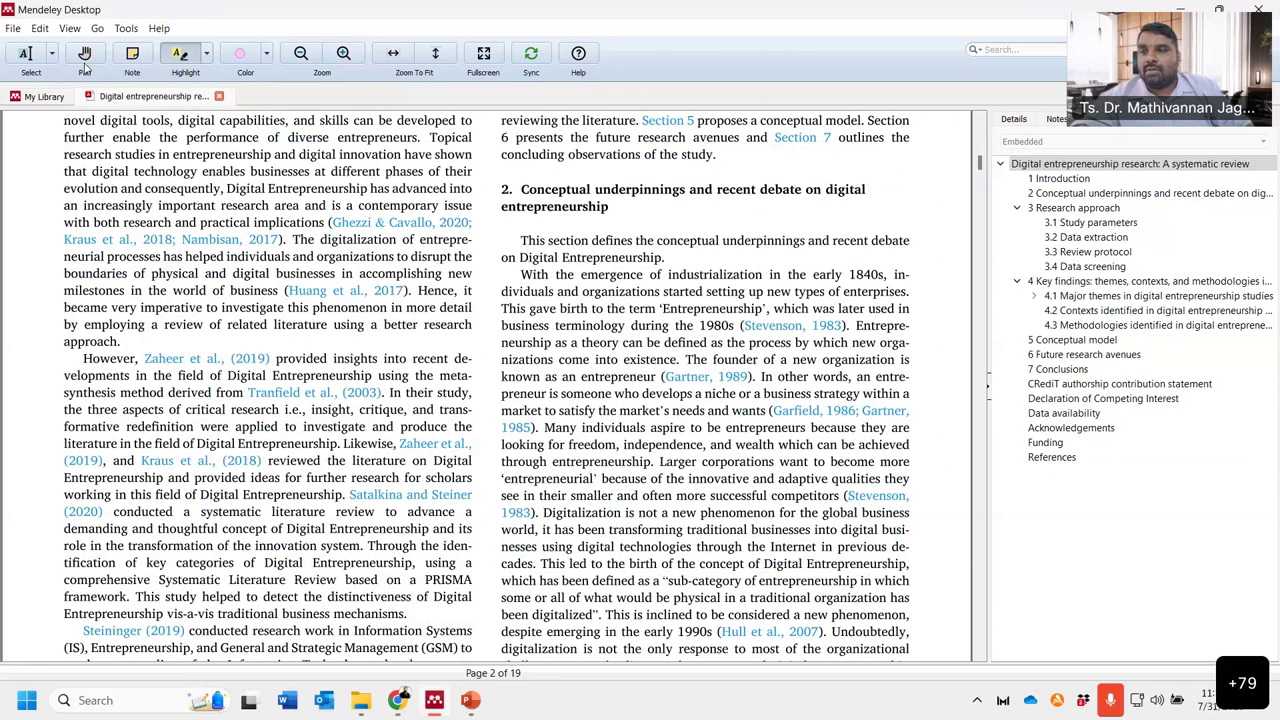
scroll(84, 192, "up", 3)
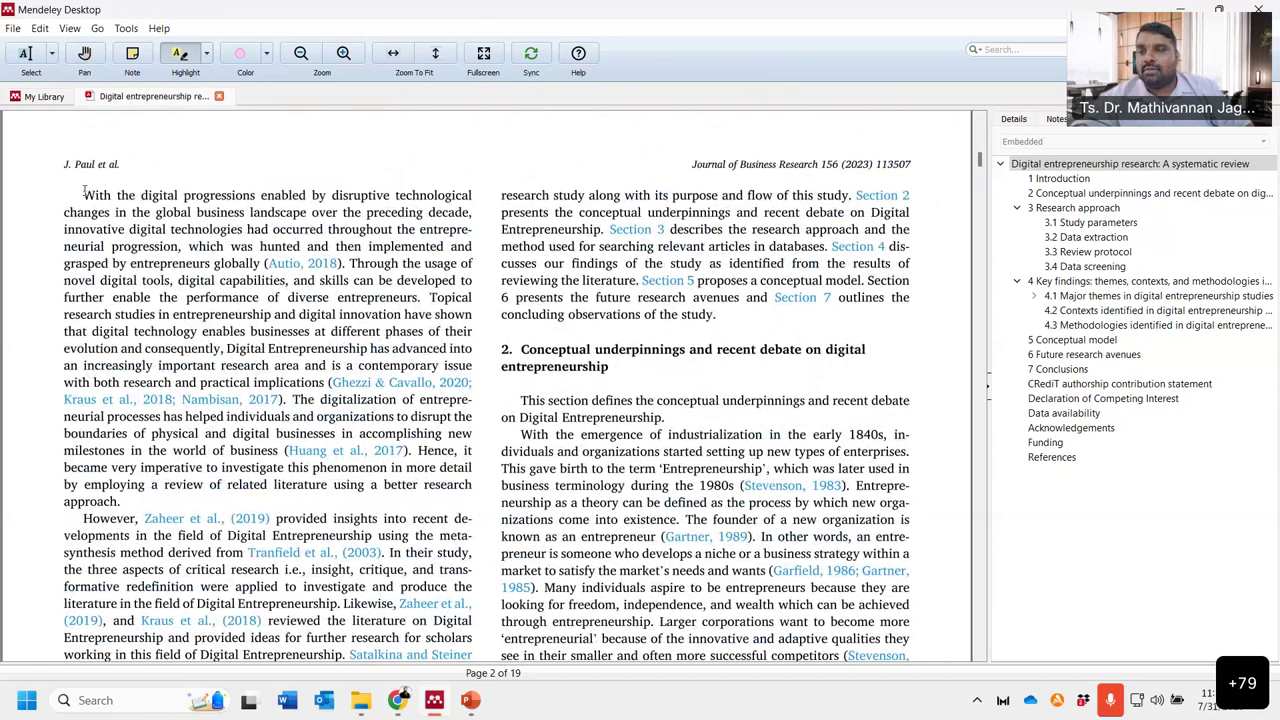
left_click_drag(84, 192, 470, 248)
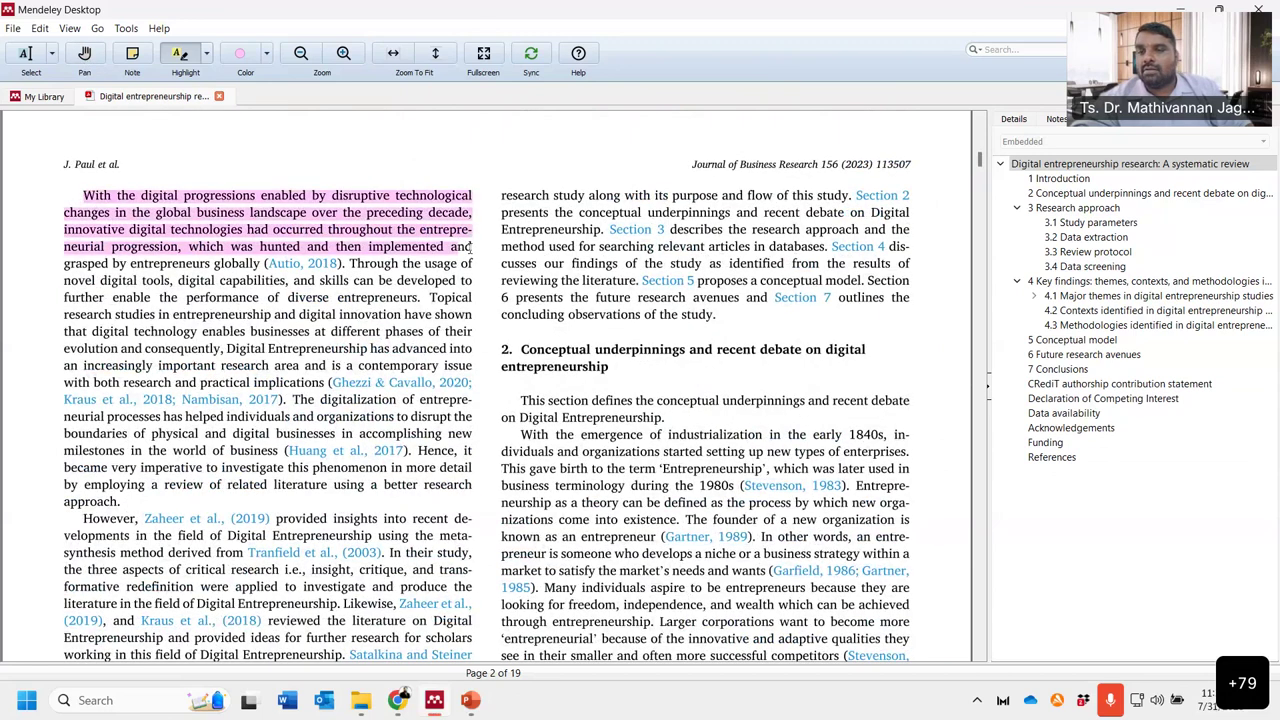
Attach a note reading 'Problem Statement' to the new pink highlight.
right_click(462, 250)
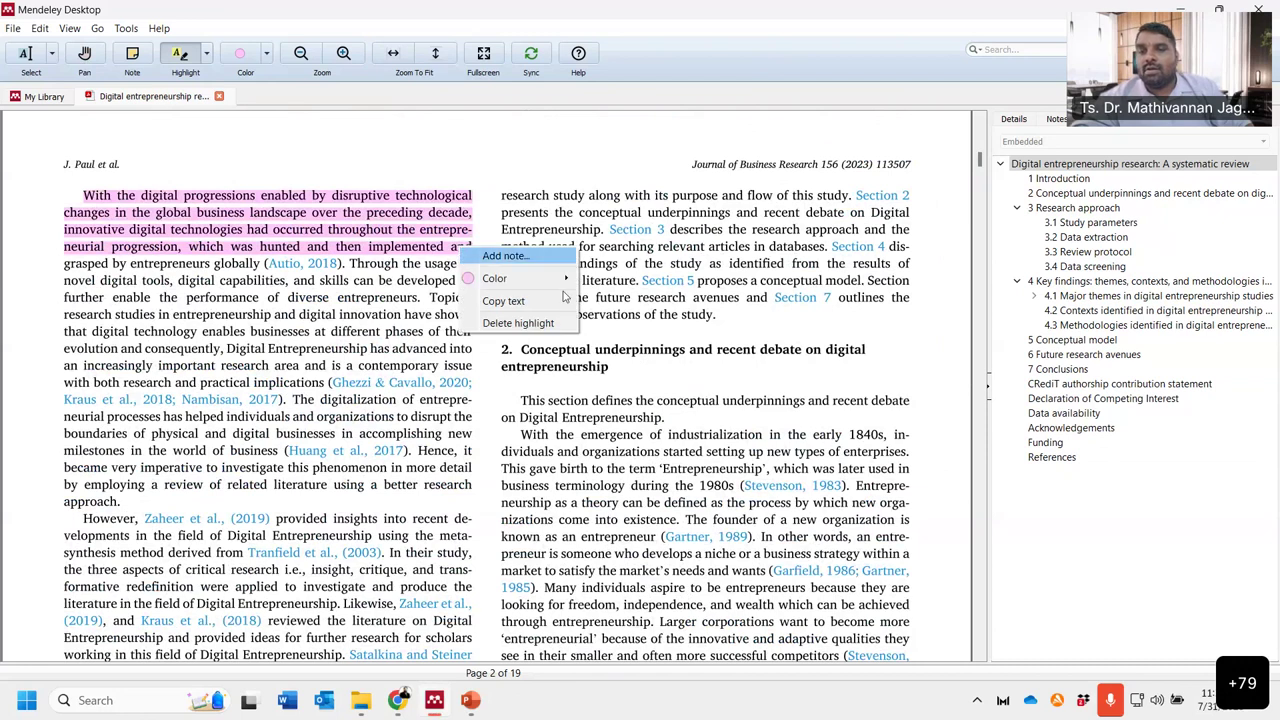
left_click(525, 257)
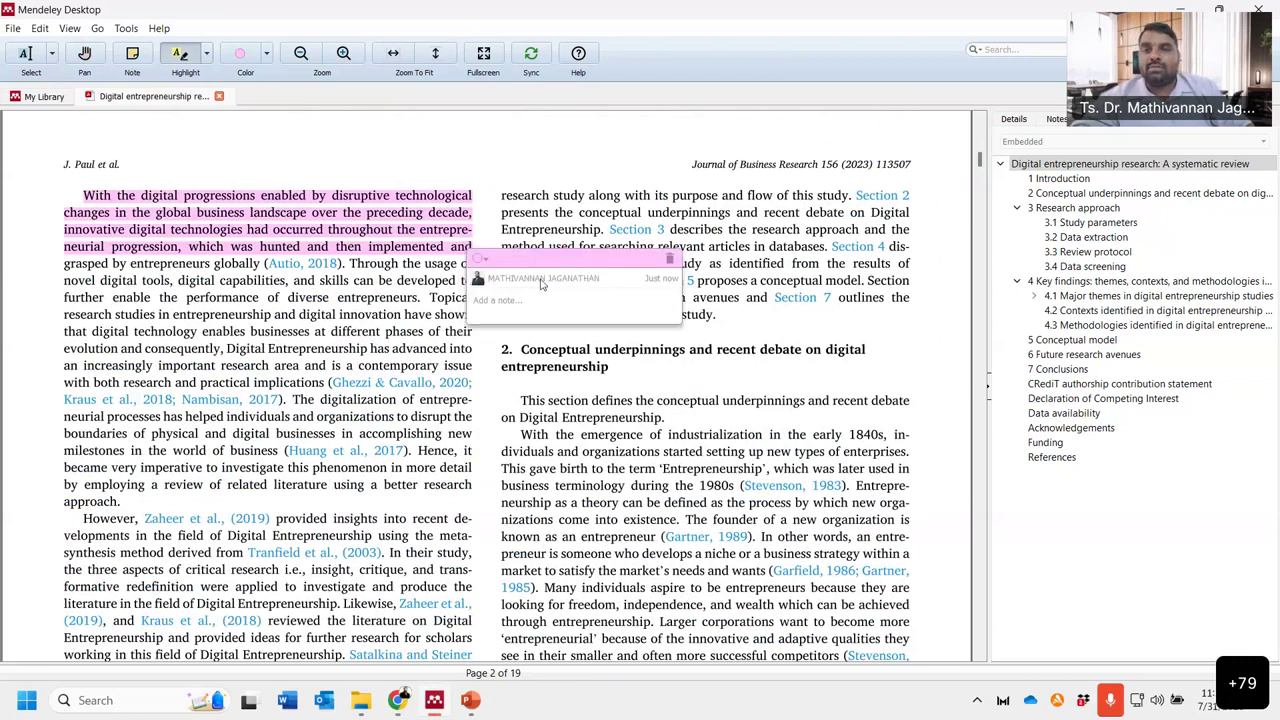
left_click(496, 305)
type("PROBLEM sTATE")
key("ctrl+a")
key("BackSpace")
type("Probl")
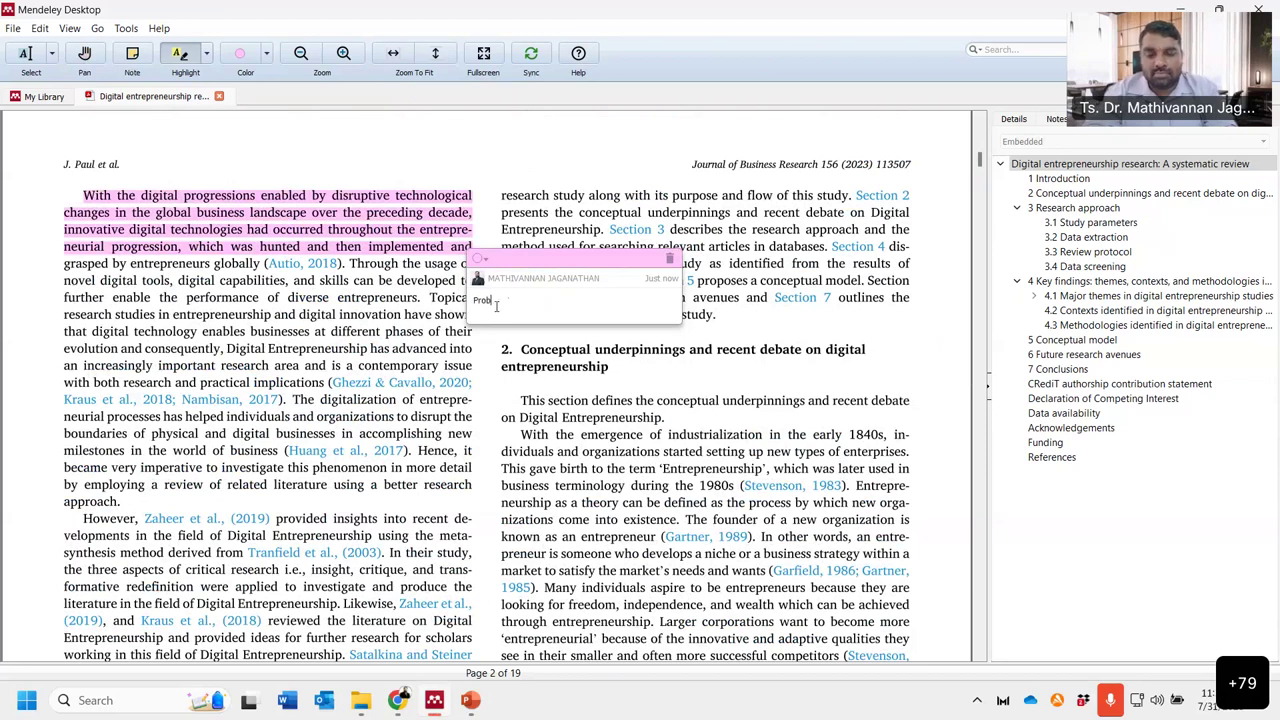
type("em Statement")
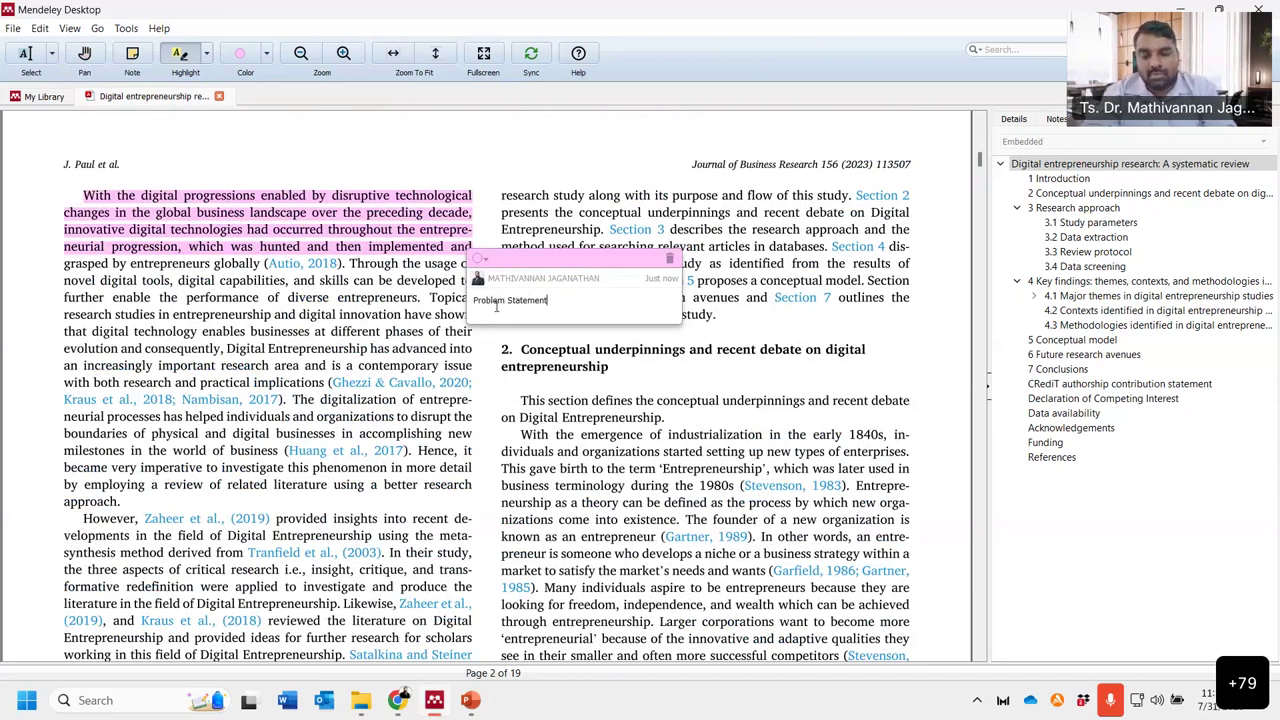
left_click(880, 298)
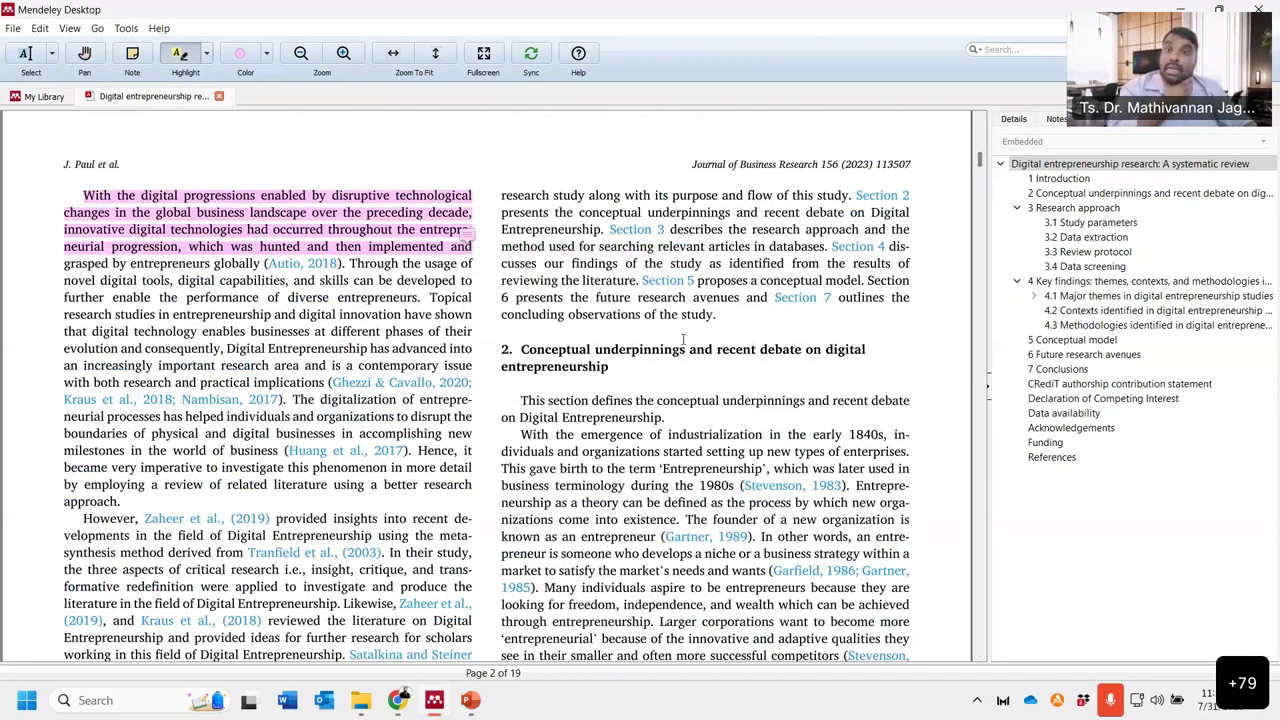
In the Details tab, enter the tags 'problem statement' and 'discussion' for the paper.
left_click(1021, 123)
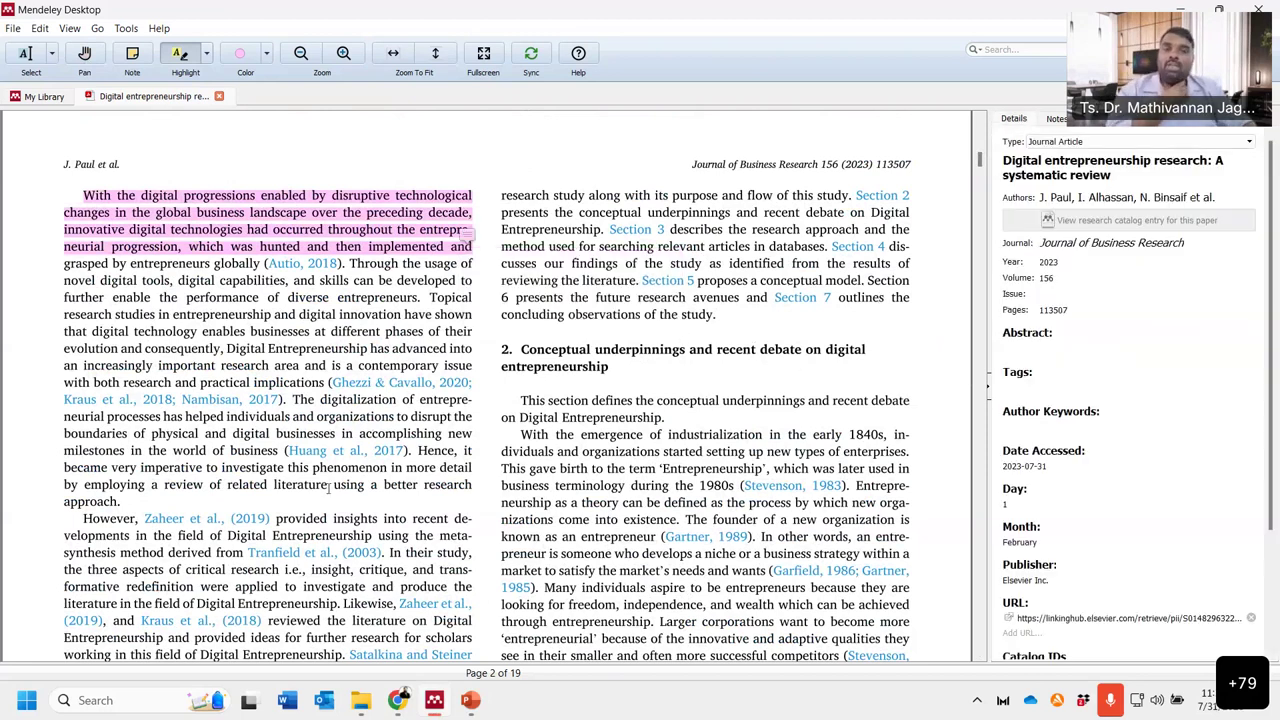
scroll(316, 458, "up", 3)
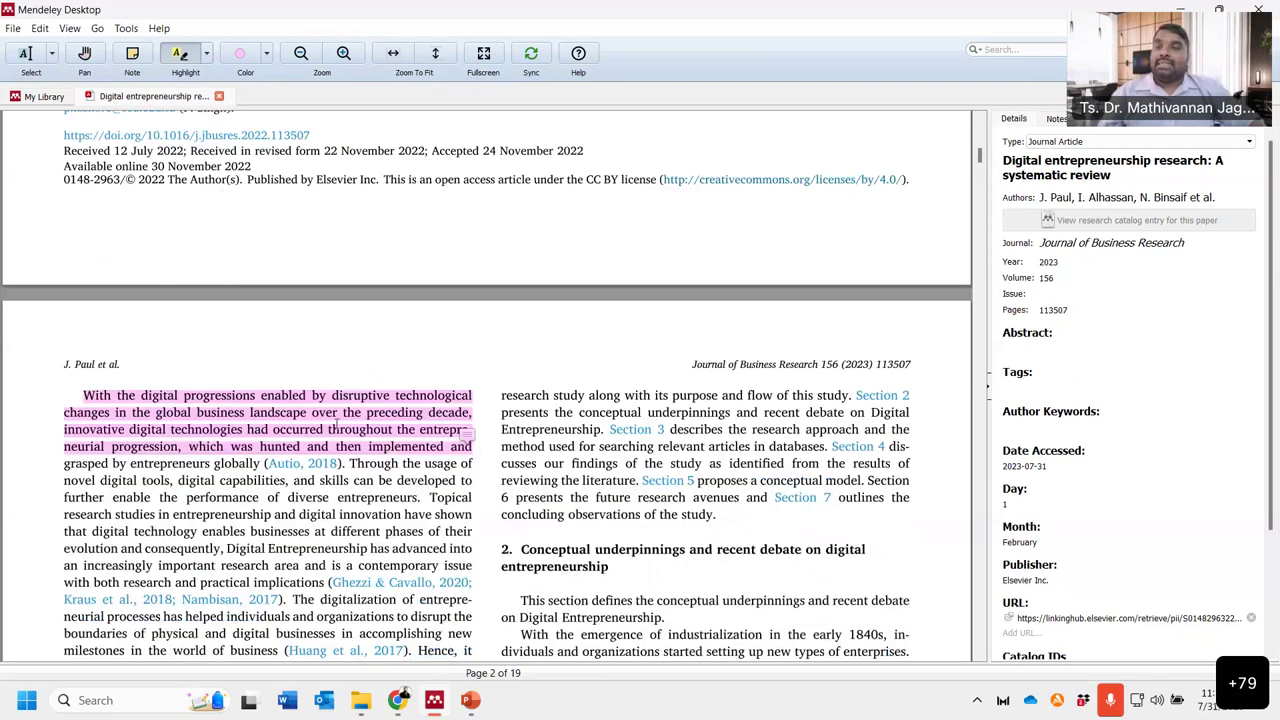
left_click(1051, 387)
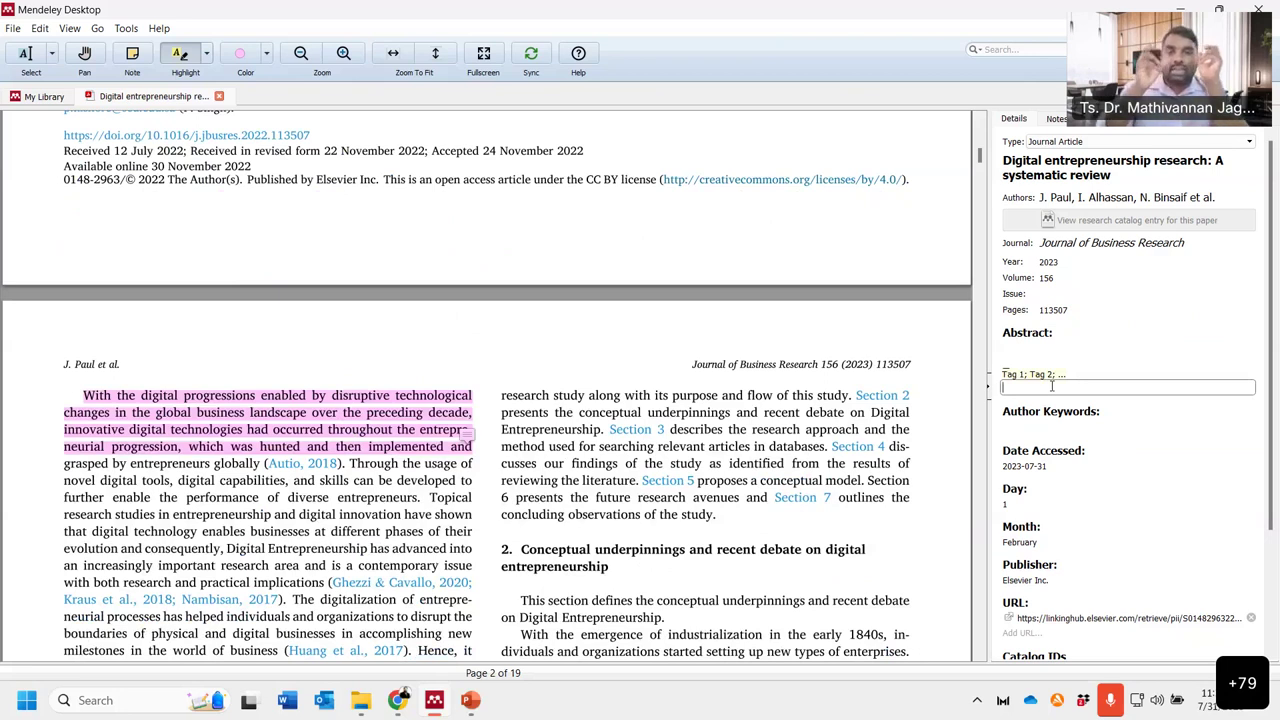
type("problem ")
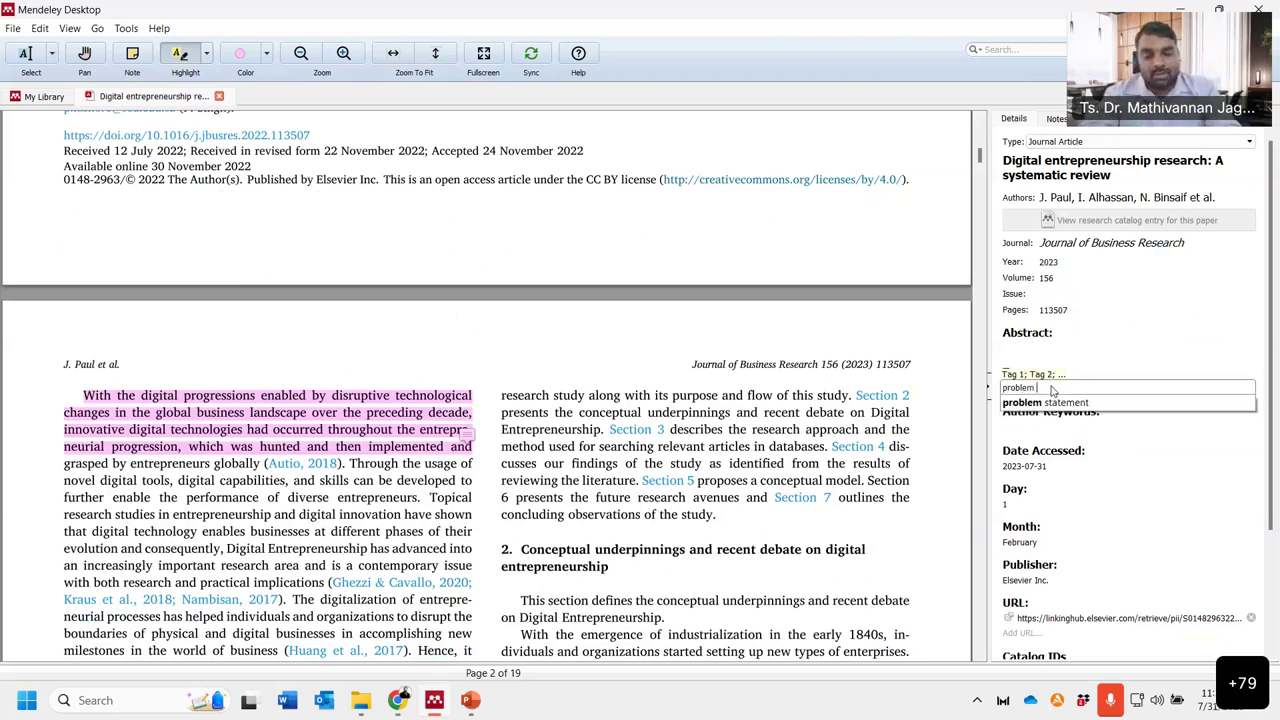
type("sta")
key("Return")
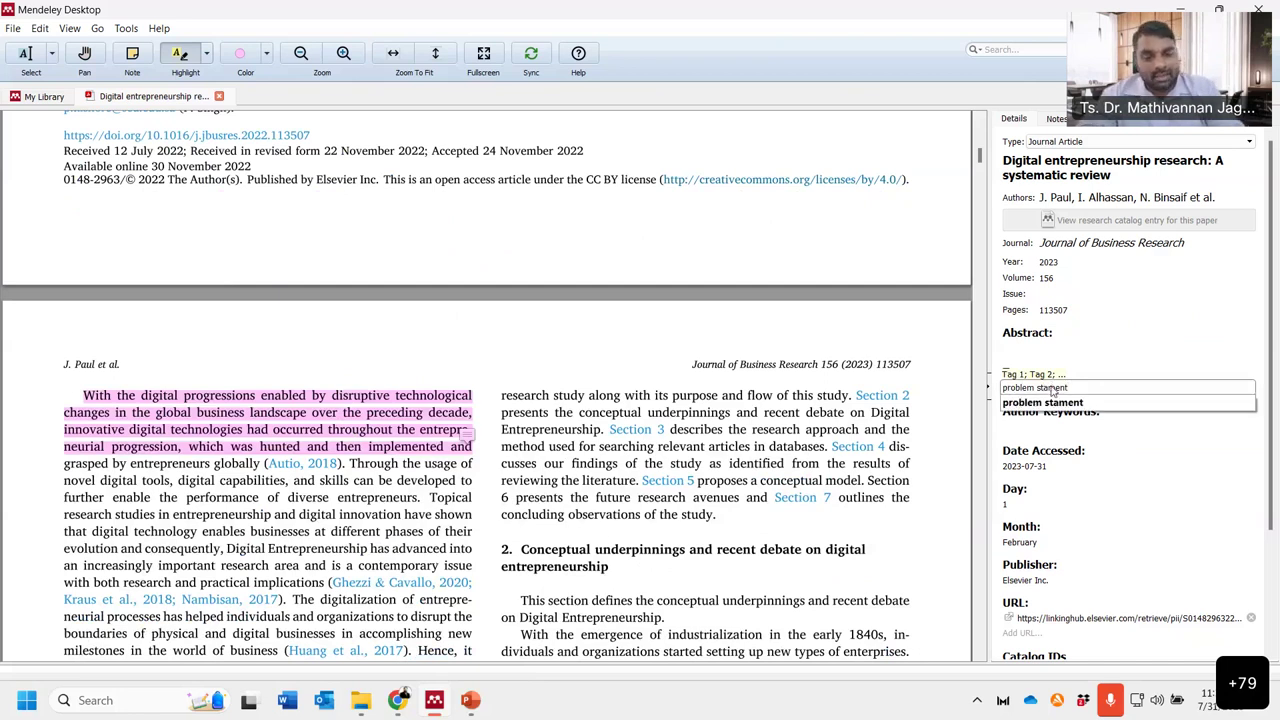
key("Return")
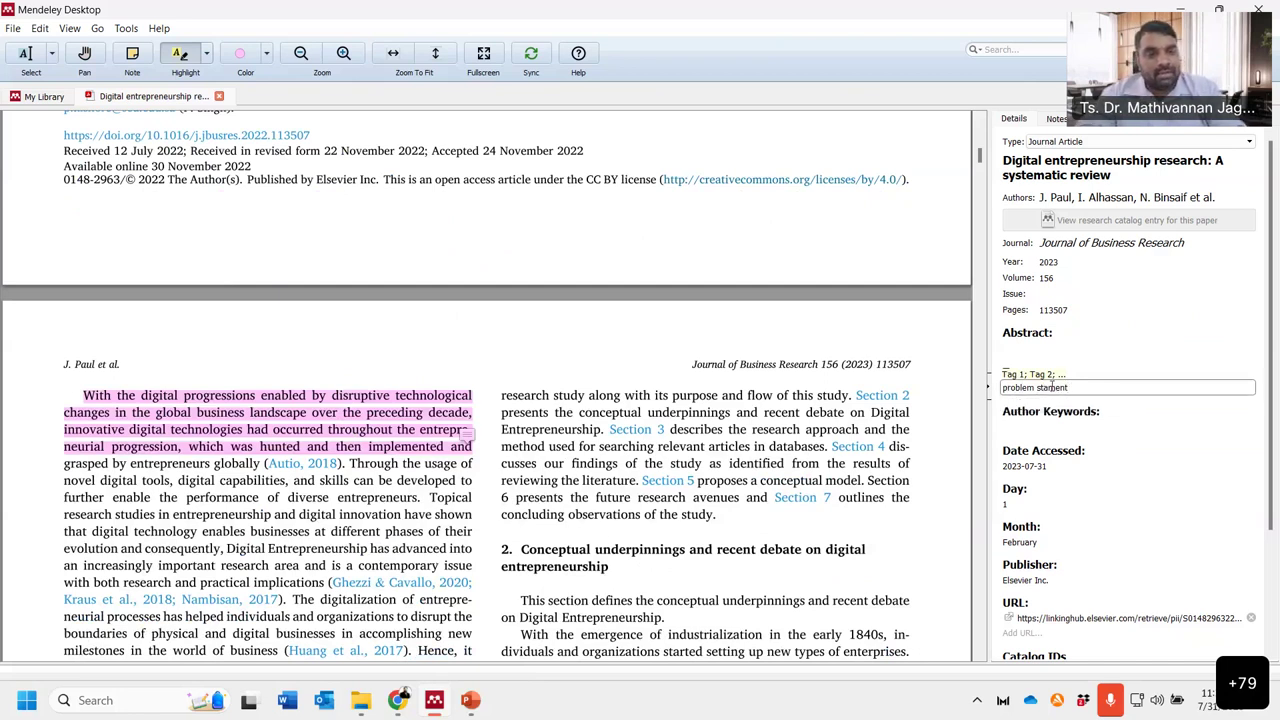
key("Return")
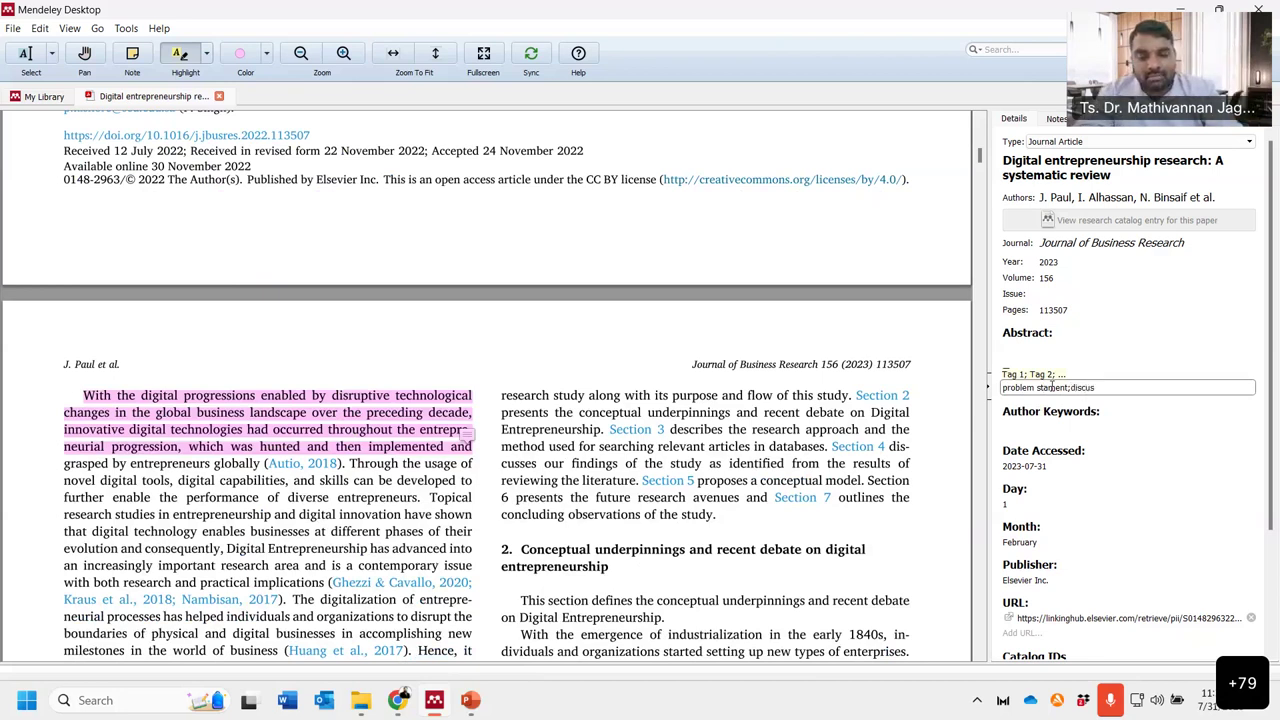
key("Return")
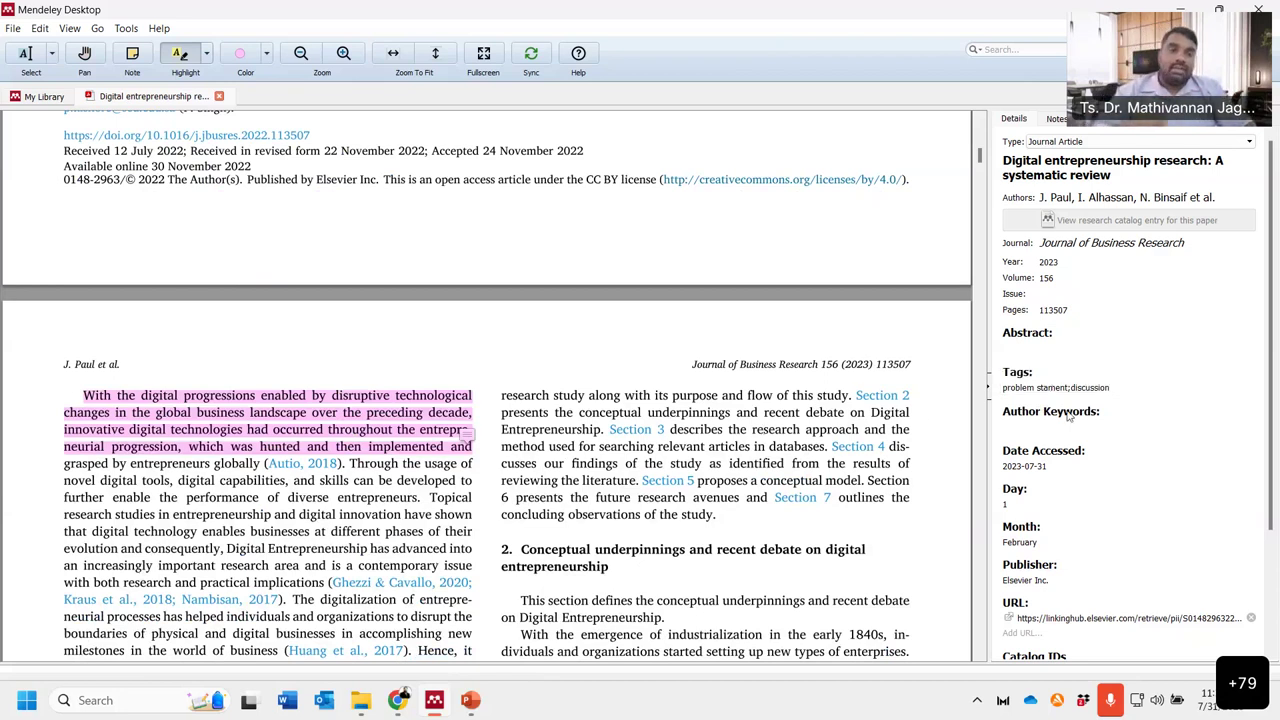
Edit the tags to correct the 'problem statement' tag.
left_click(1055, 388)
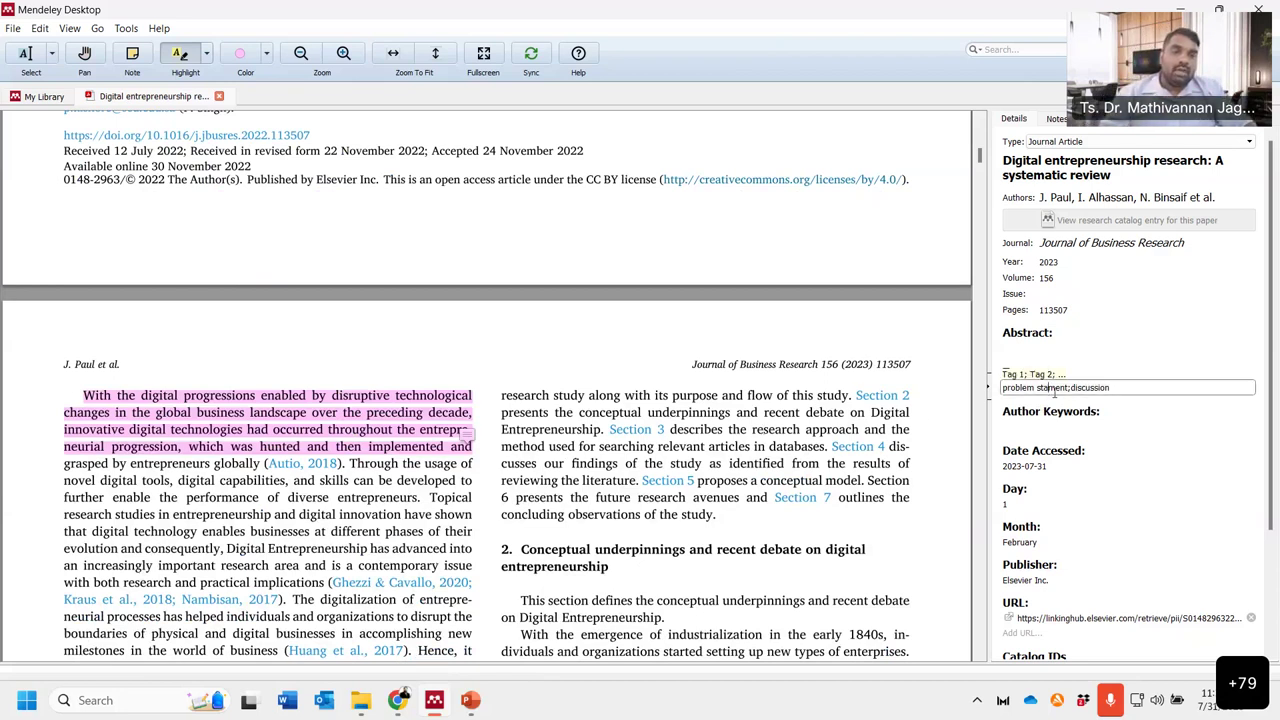
type("te")
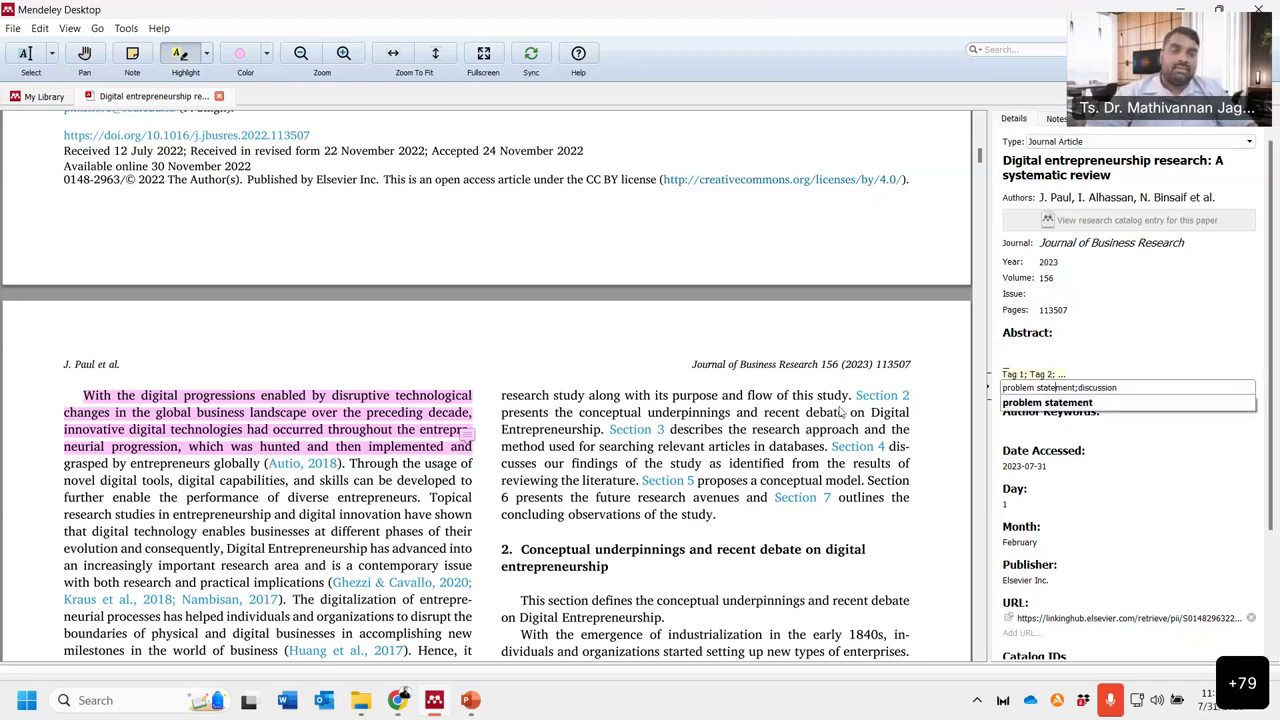
left_click(1066, 403)
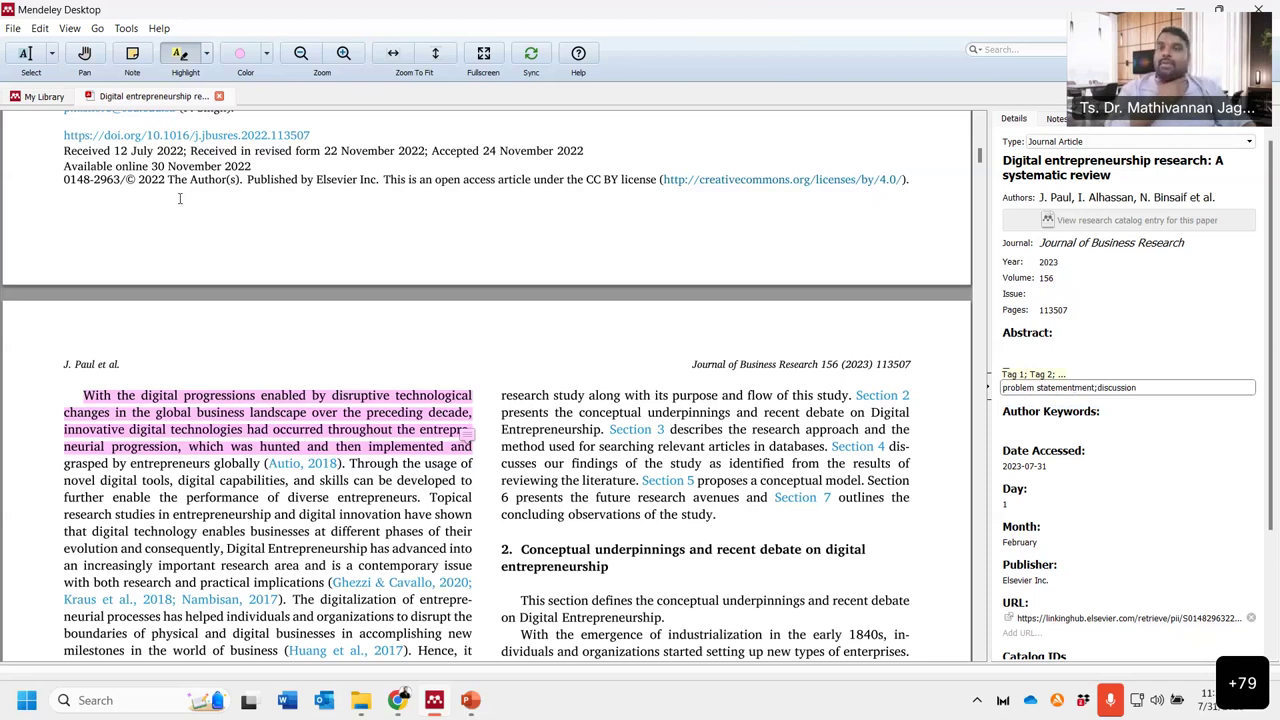
scroll(644, 331, "up", 4)
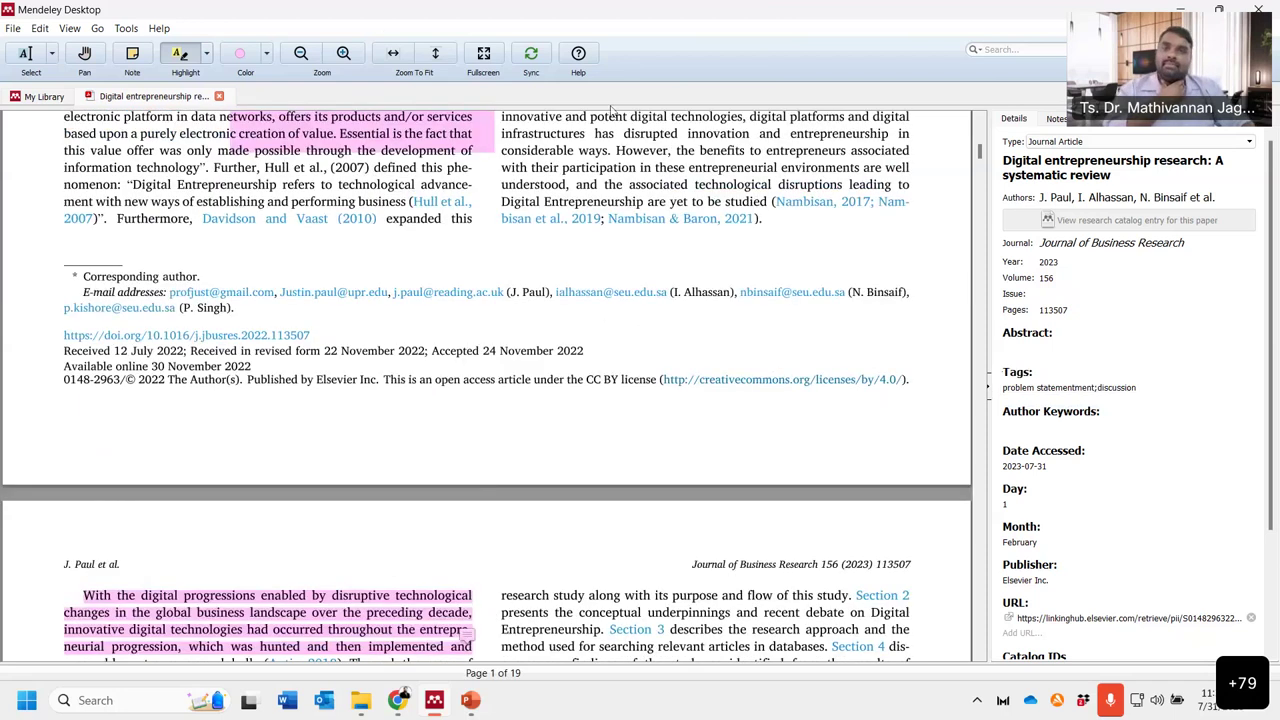
Copy the Introduction passage on digital technologies disrupting entrepreneurship, then launch Word from the taskbar.
left_click(52, 53)
left_click(55, 76)
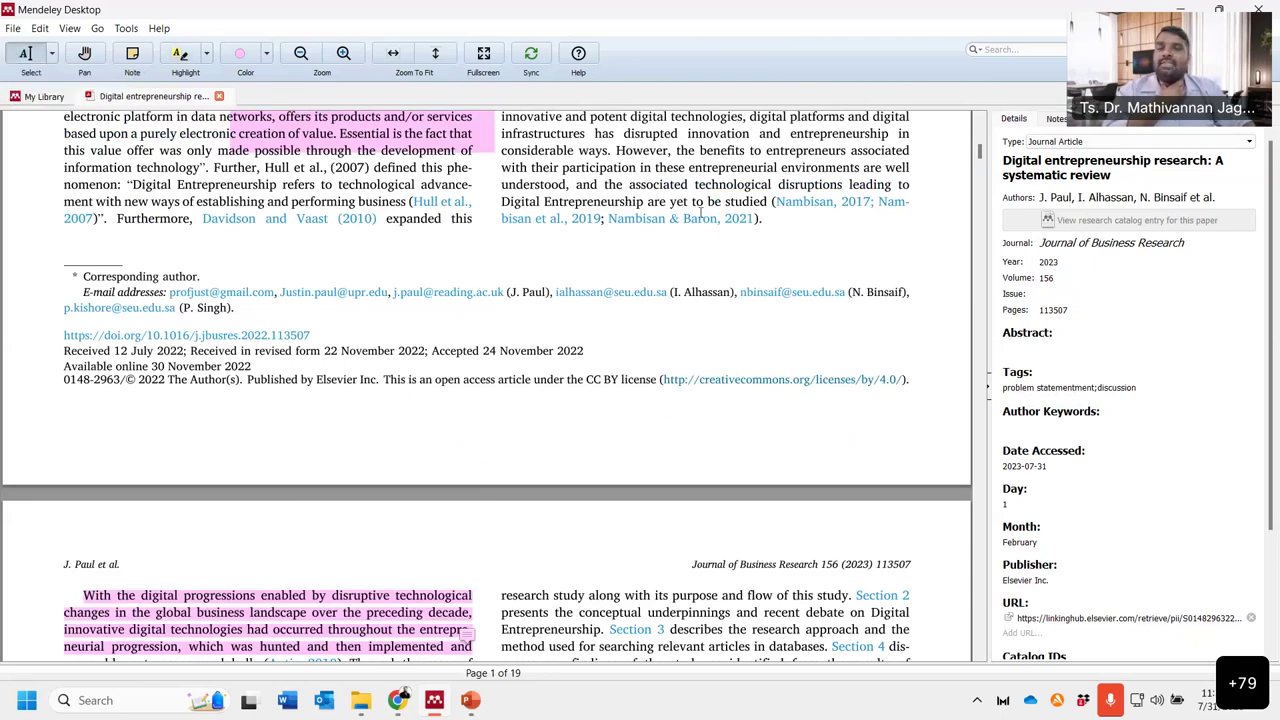
scroll(719, 225, "up", 4)
scroll(719, 225, "up", 1)
left_click_drag(572, 379, 832, 432)
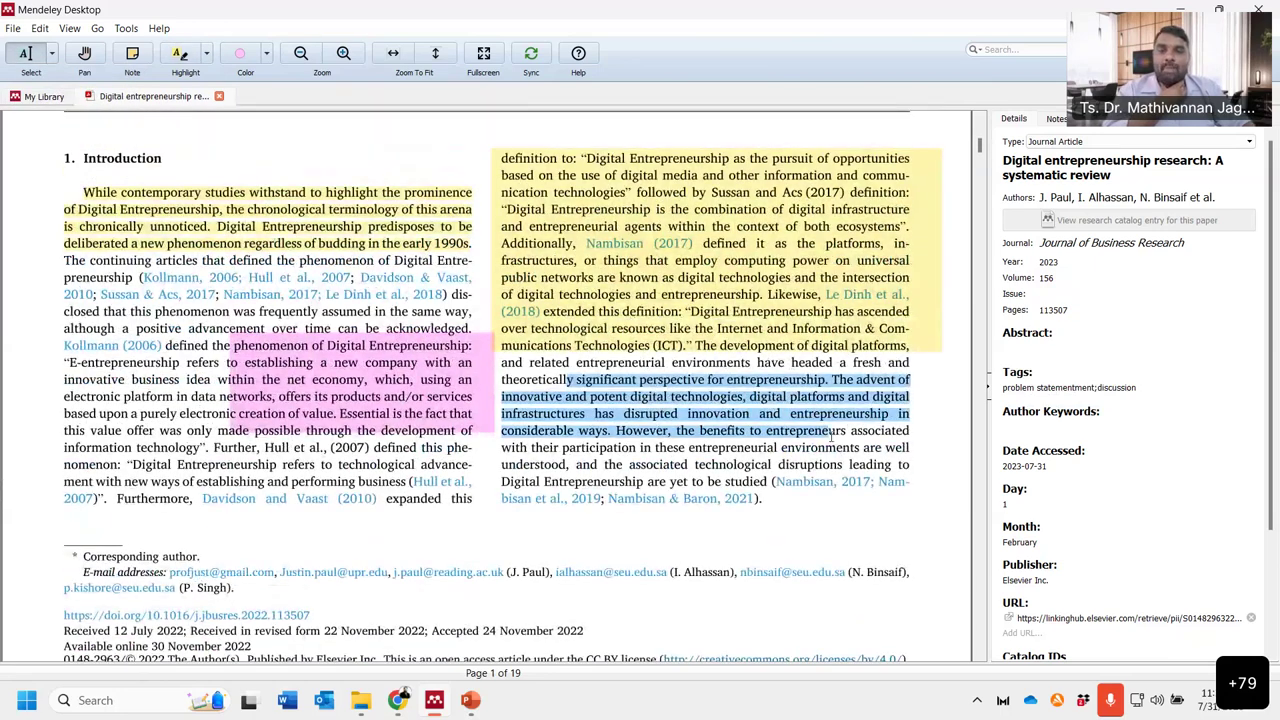
right_click(815, 420)
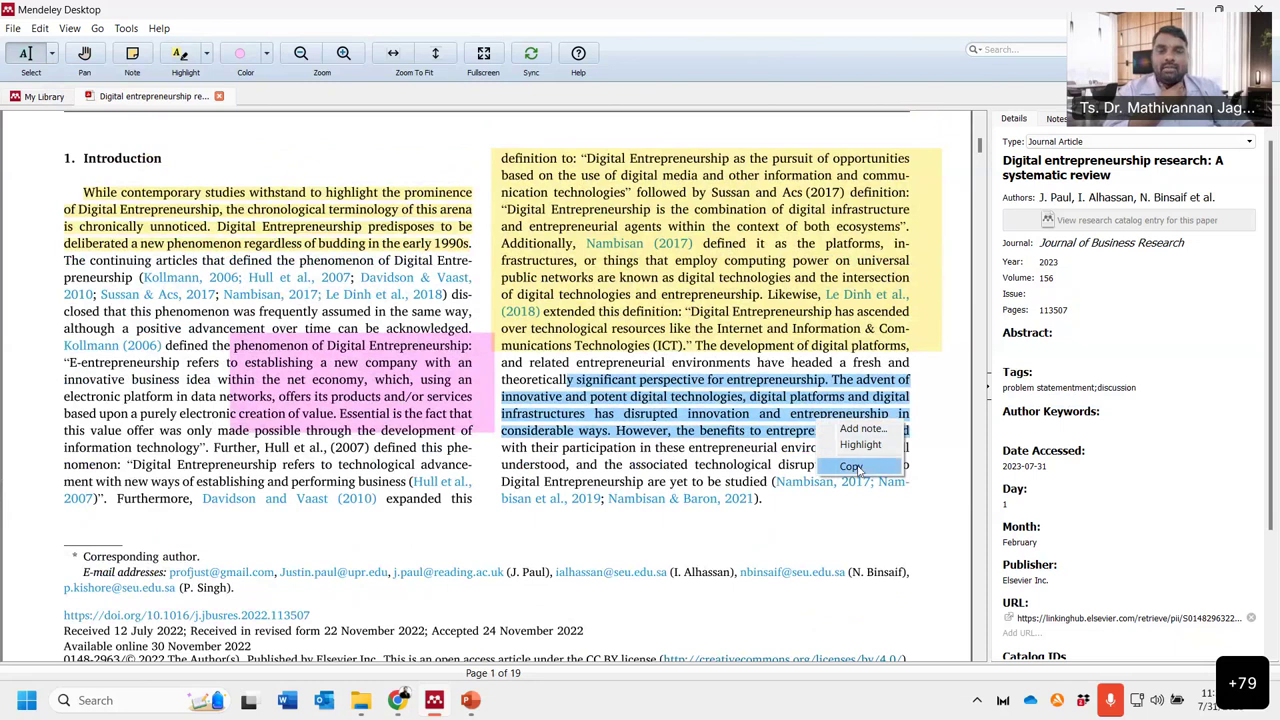
left_click(395, 677)
left_click(298, 708)
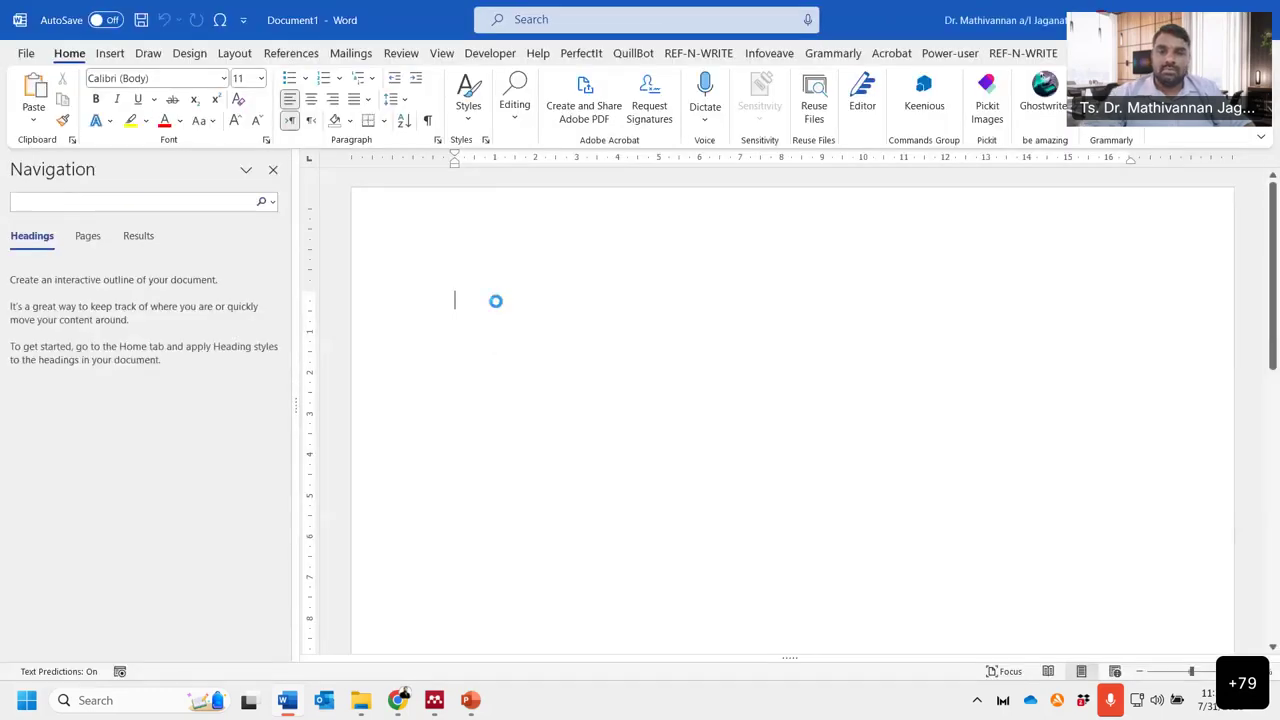
Paste the passage into Document1, switch between windows, and end back in Mendeley Desktop.
type("y significant perspective for entrepreneurship. The advent of innovative and potent digital technologies, digital platforms and digital infrastructures has disrupted innovation and entrepreneurship in considerable ways. However, the benefits to entrepreneurs associated with")
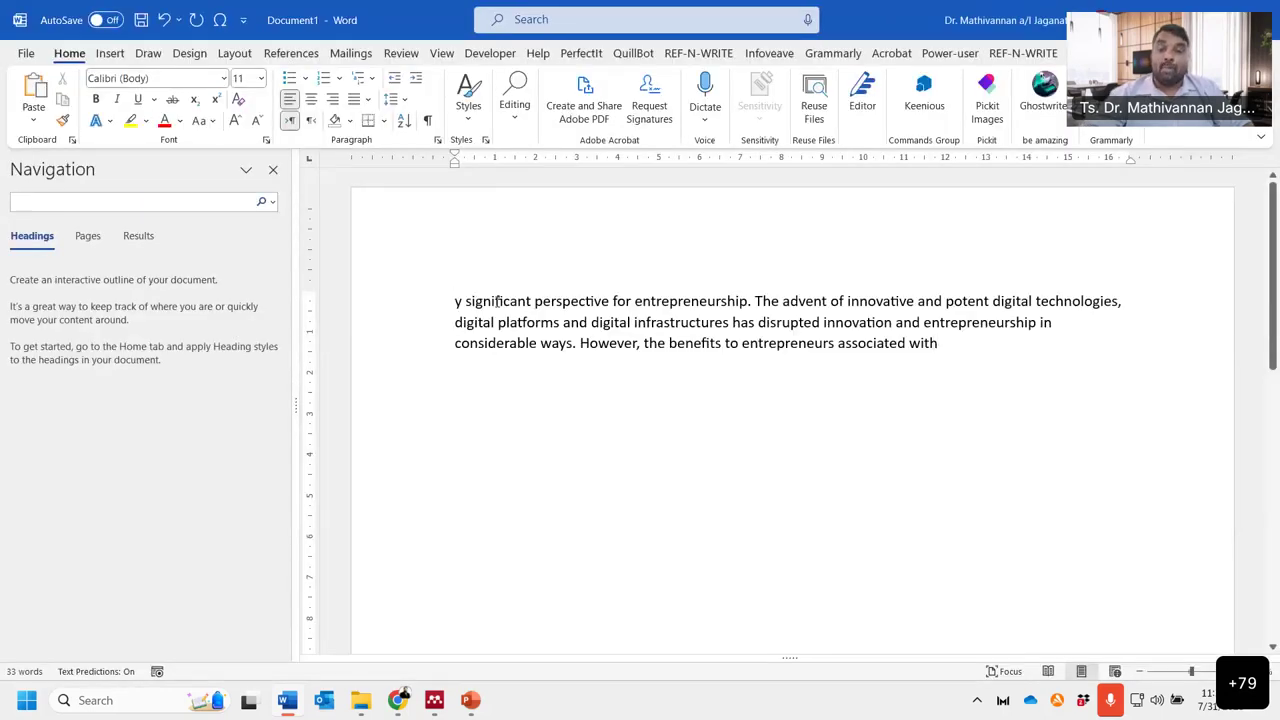
left_click(433, 709)
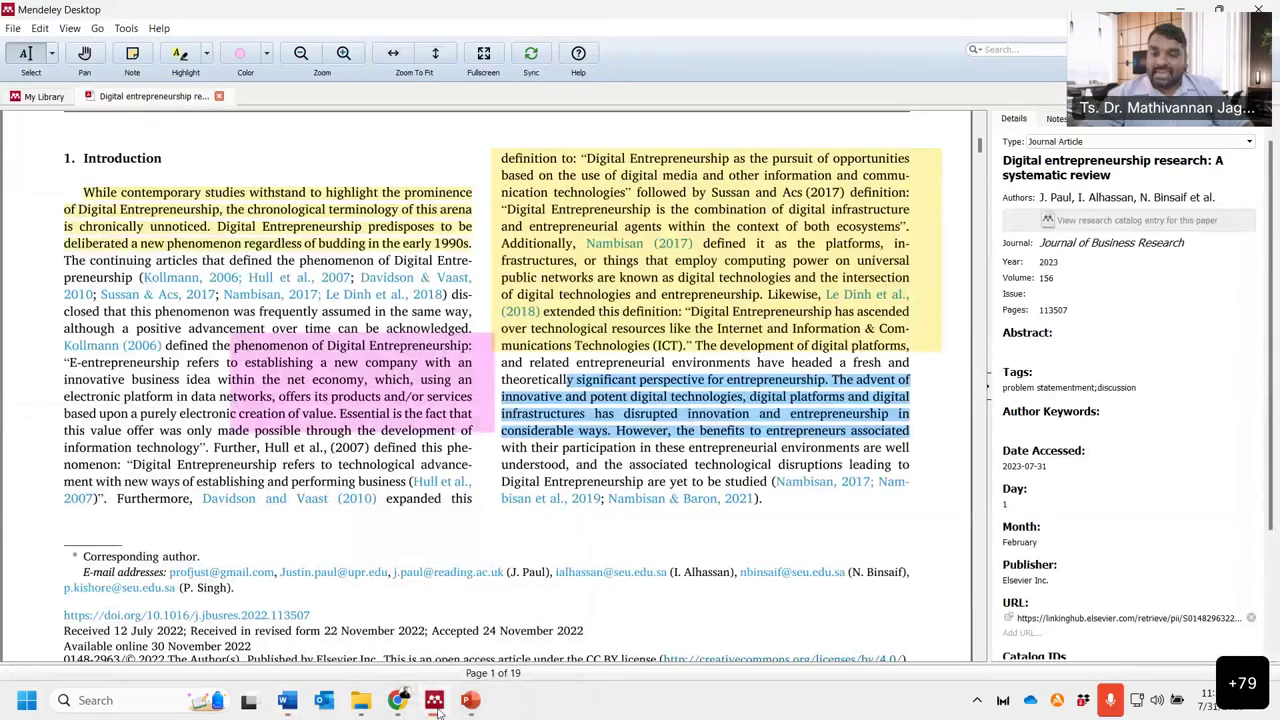
left_click(436, 706)
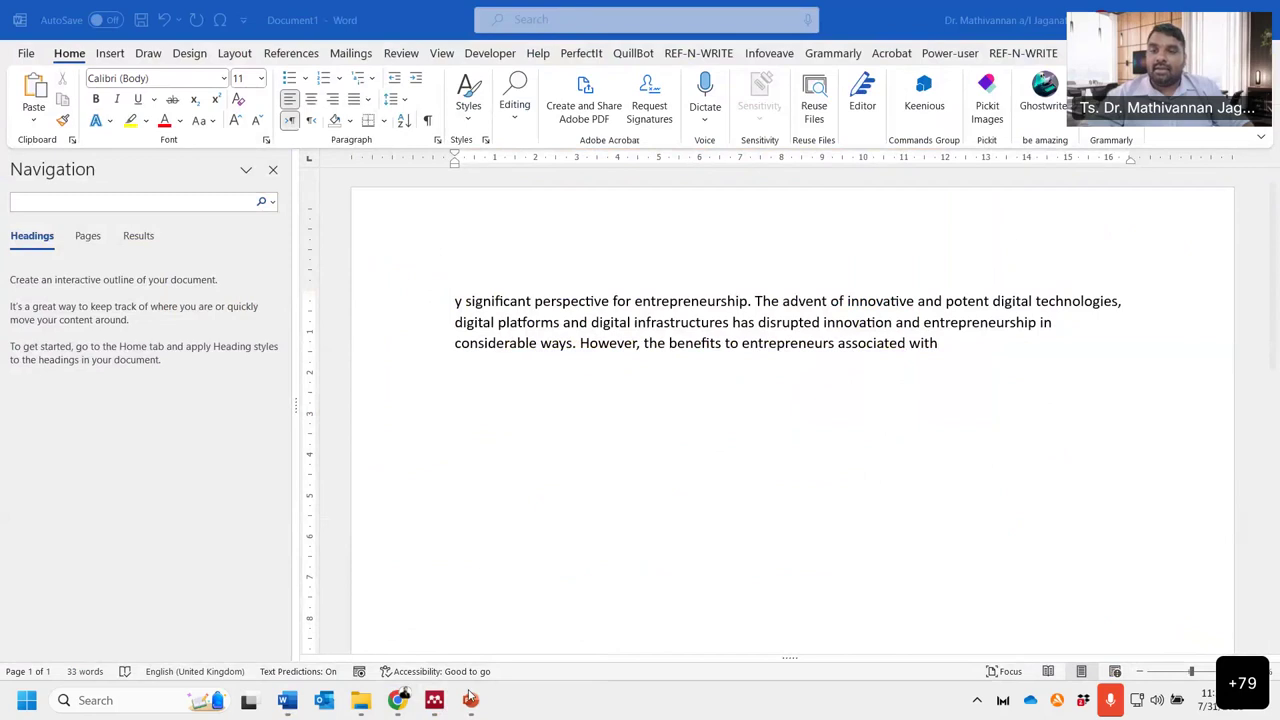
left_click(470, 700)
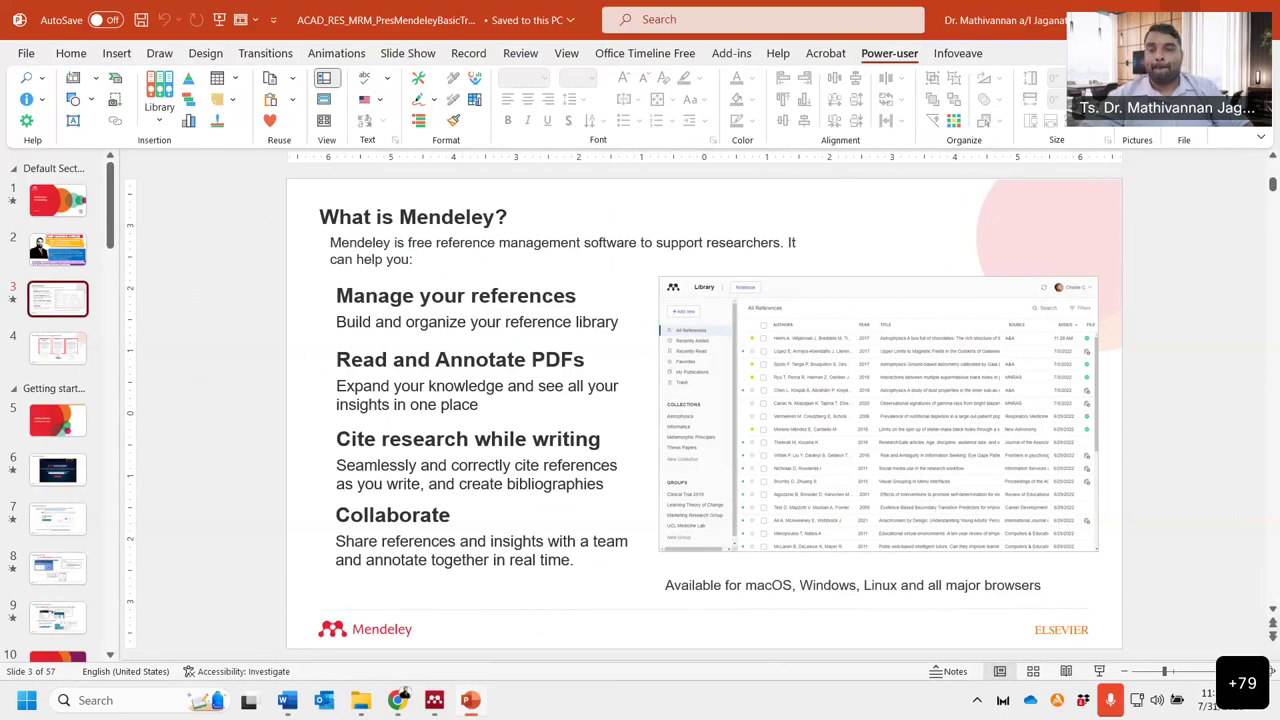
key("alt+Tab")
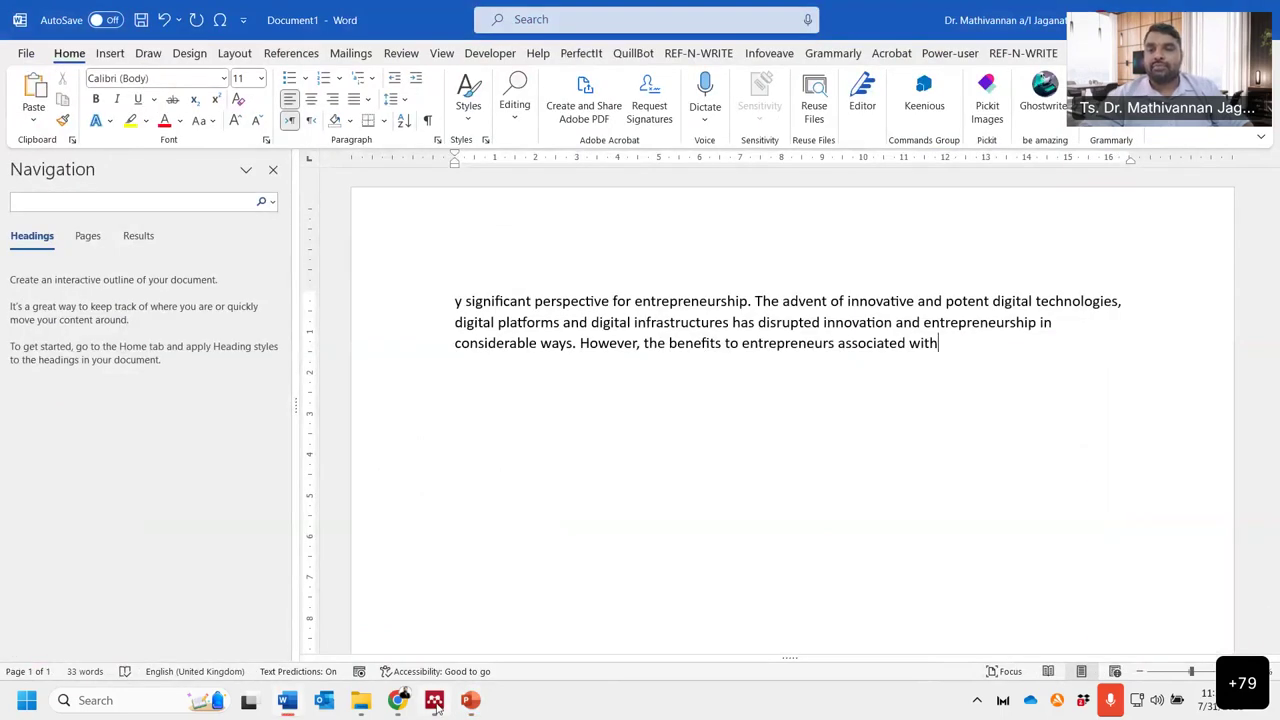
left_click(435, 703)
scroll(330, 437, "down", 3)
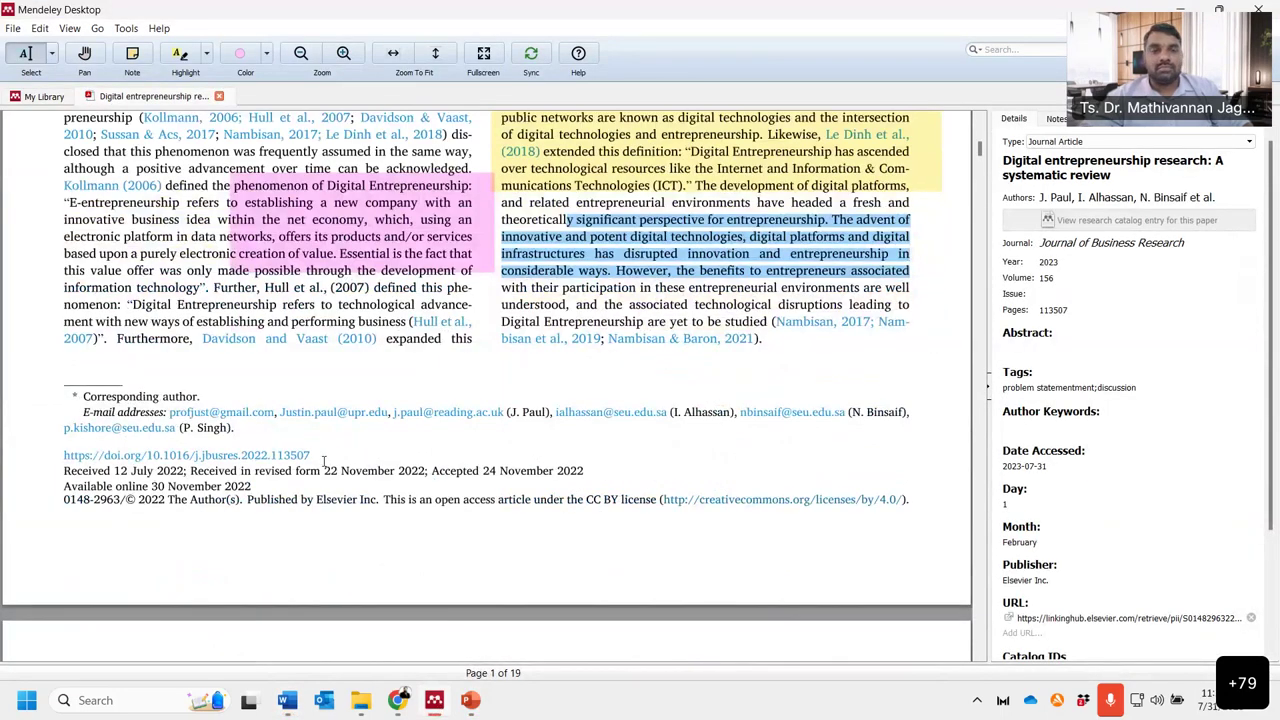
On page 2, select the review-method passage and show the Notes tab with the Problem Statement note.
scroll(330, 437, "down", 5)
scroll(316, 247, "down", 2)
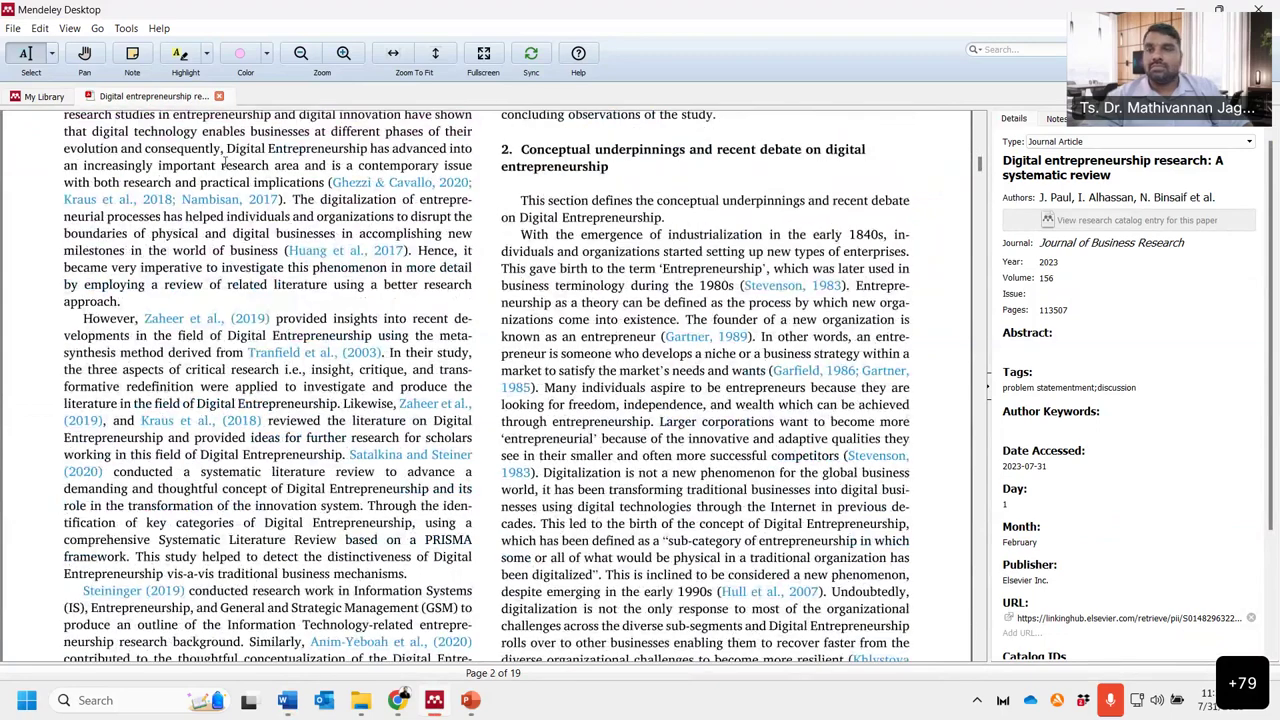
left_click_drag(132, 356, 388, 404)
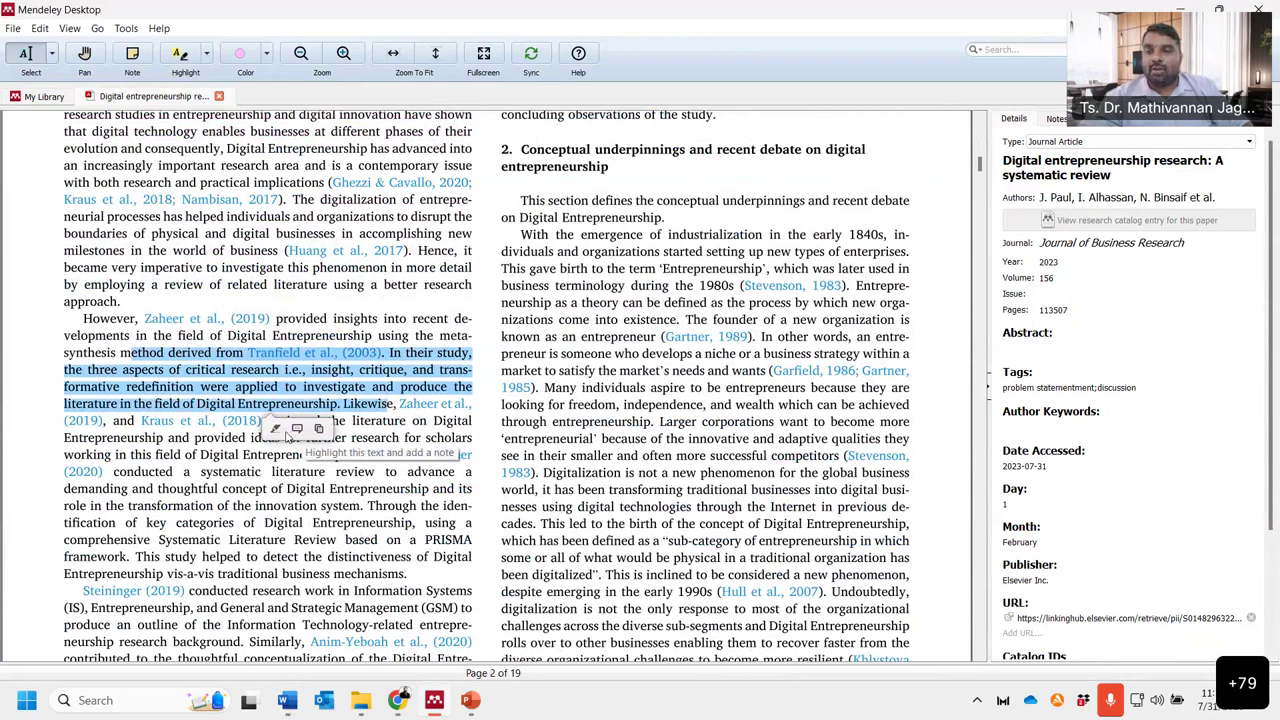
right_click(385, 368)
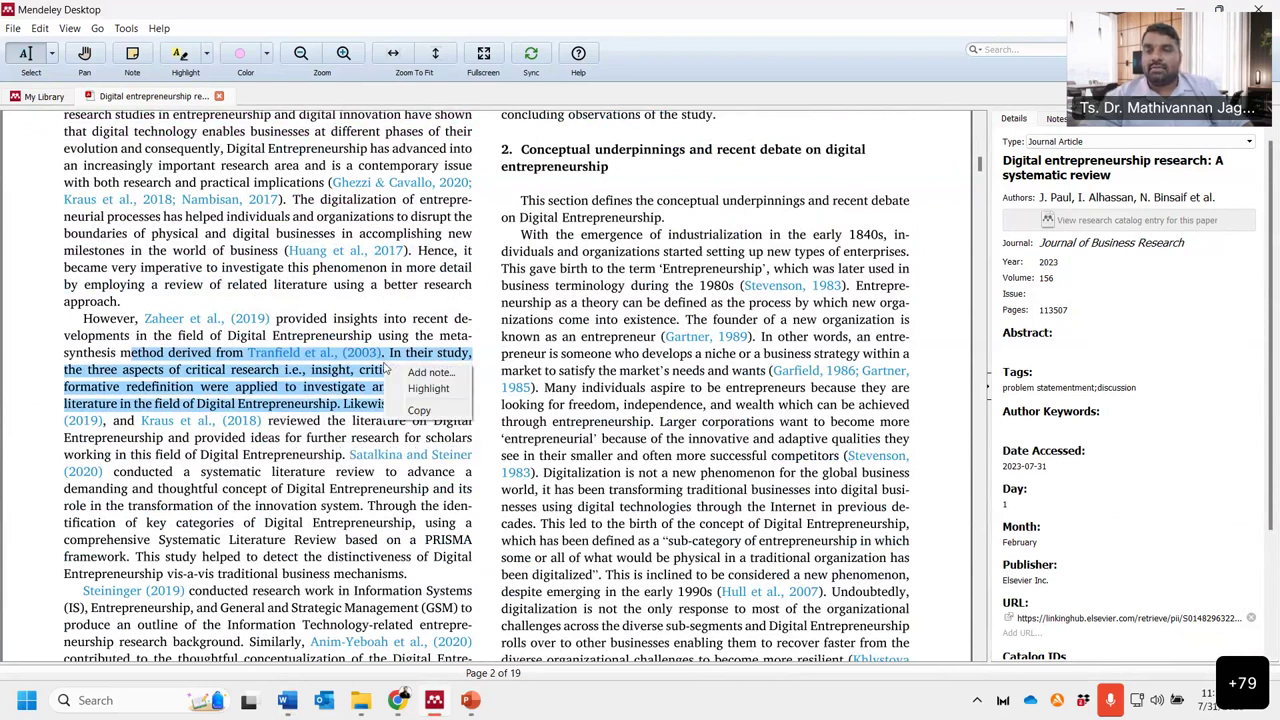
left_click(54, 54)
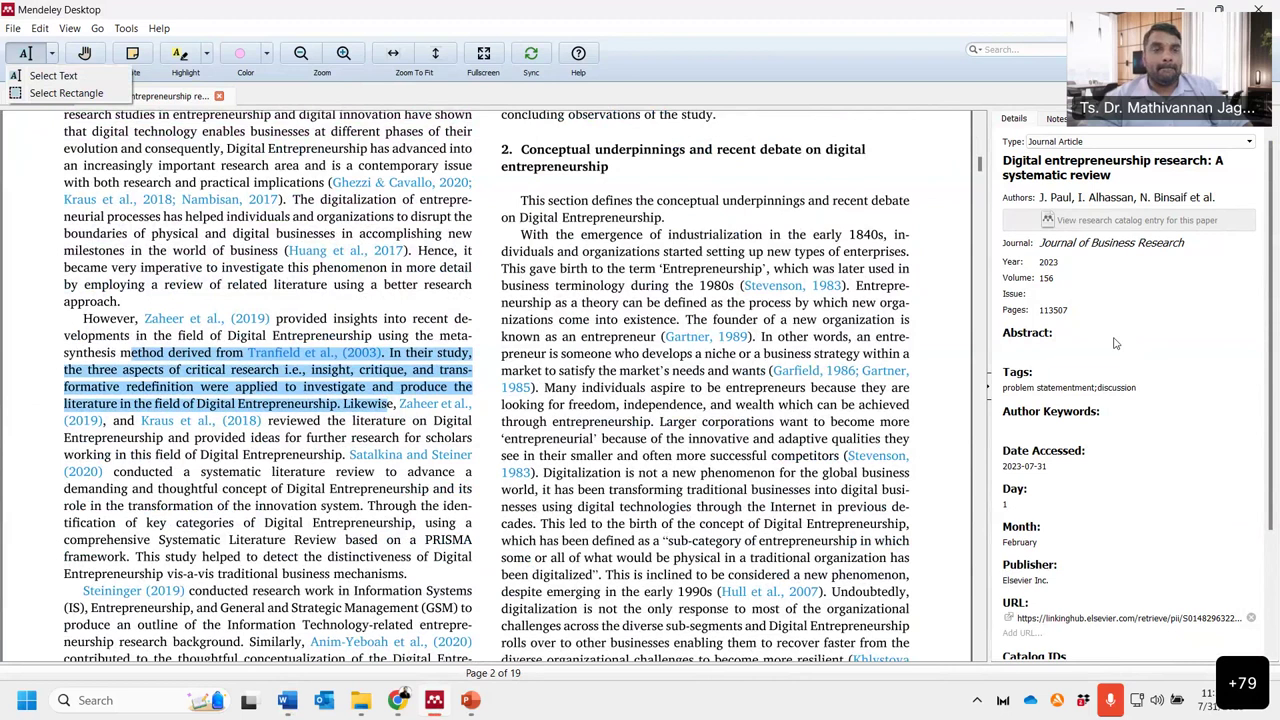
left_click(1060, 119)
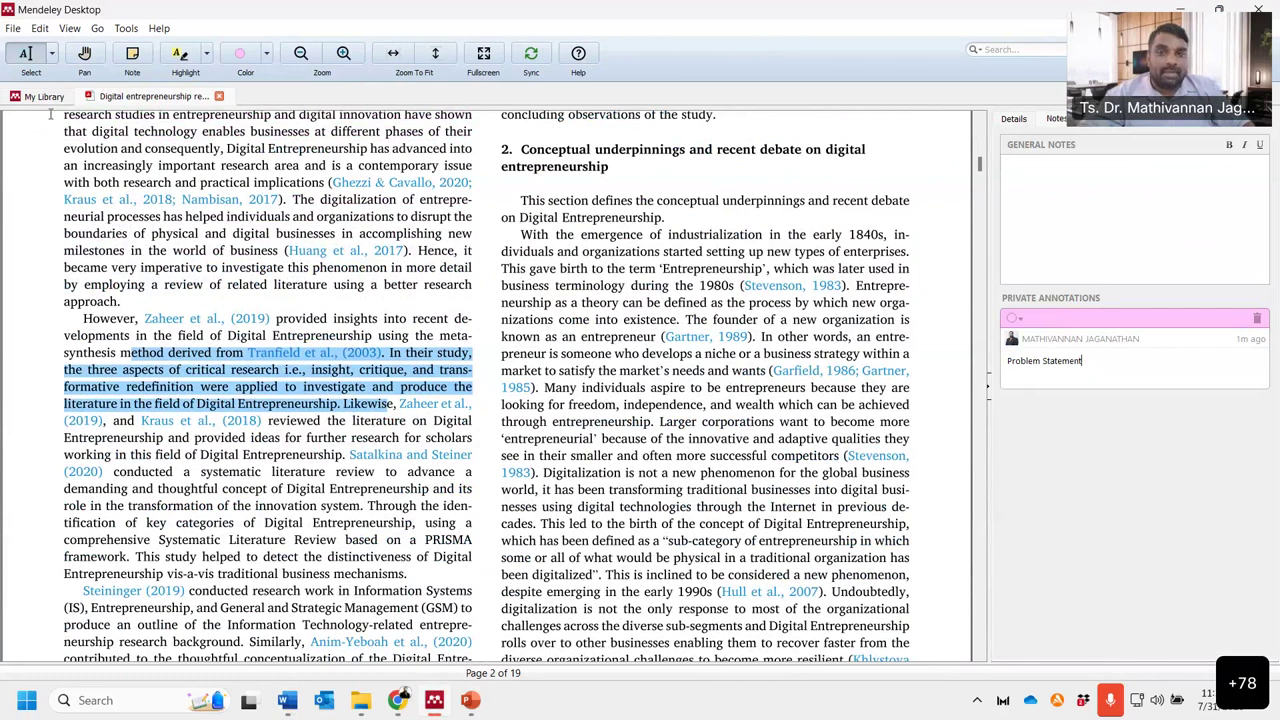
Close the PDF, enlarge the filter pane, and filter the library by My Tags.
left_click(219, 96)
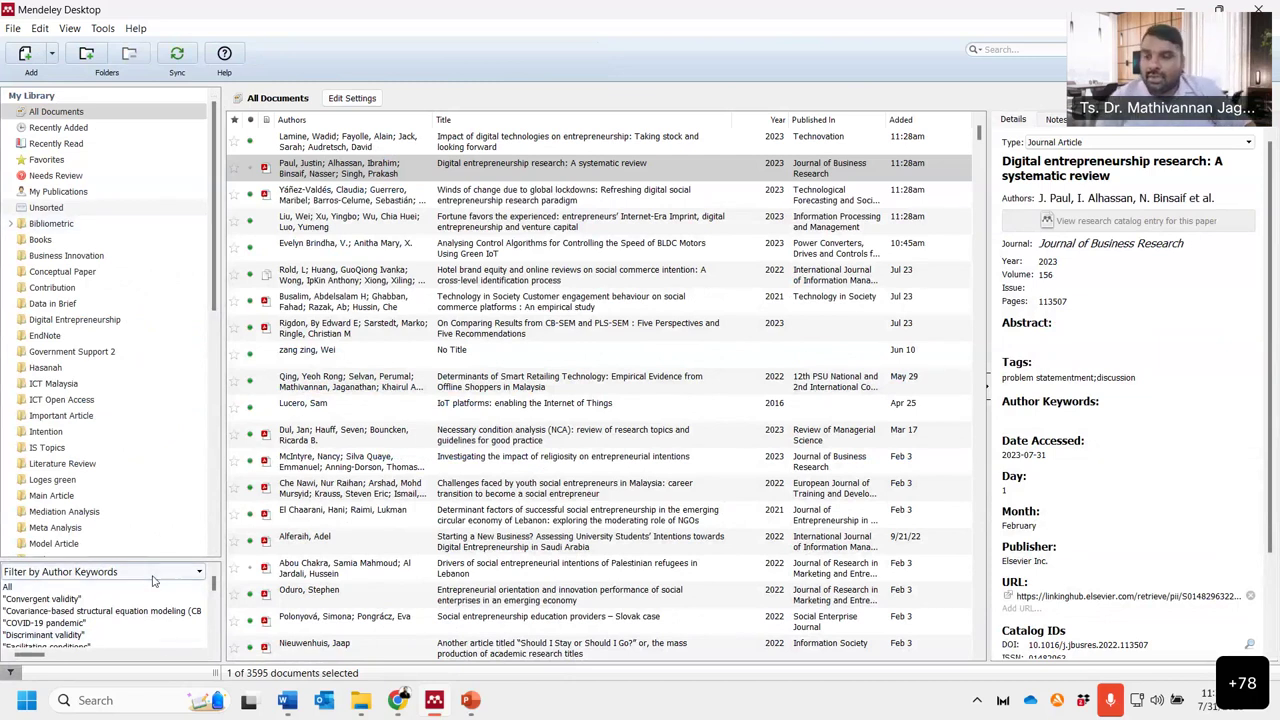
left_click_drag(162, 560, 143, 190)
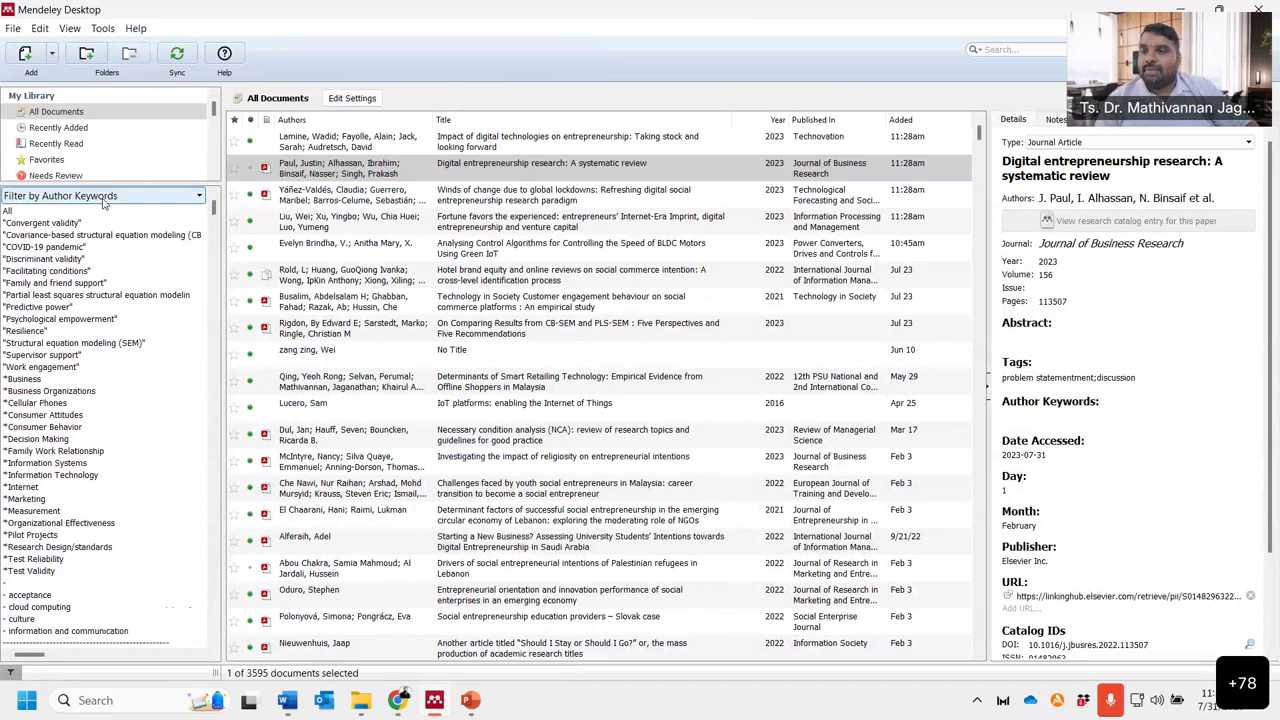
left_click(100, 197)
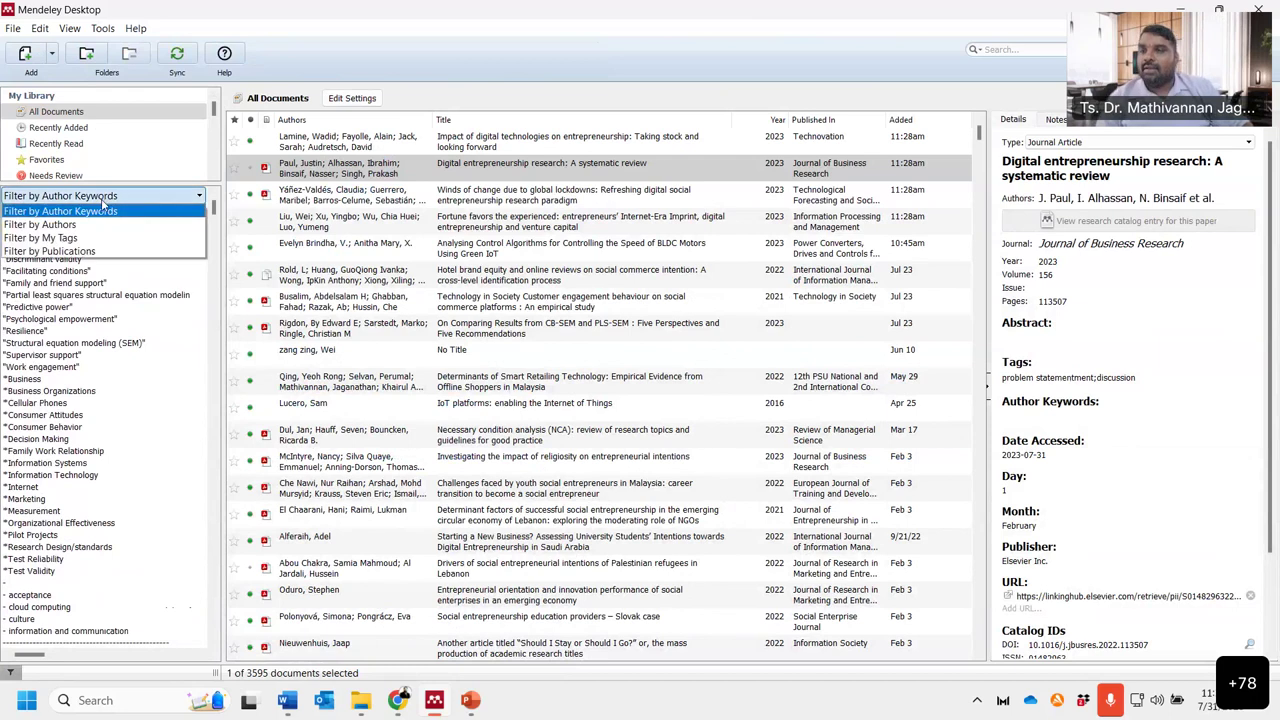
left_click(42, 239)
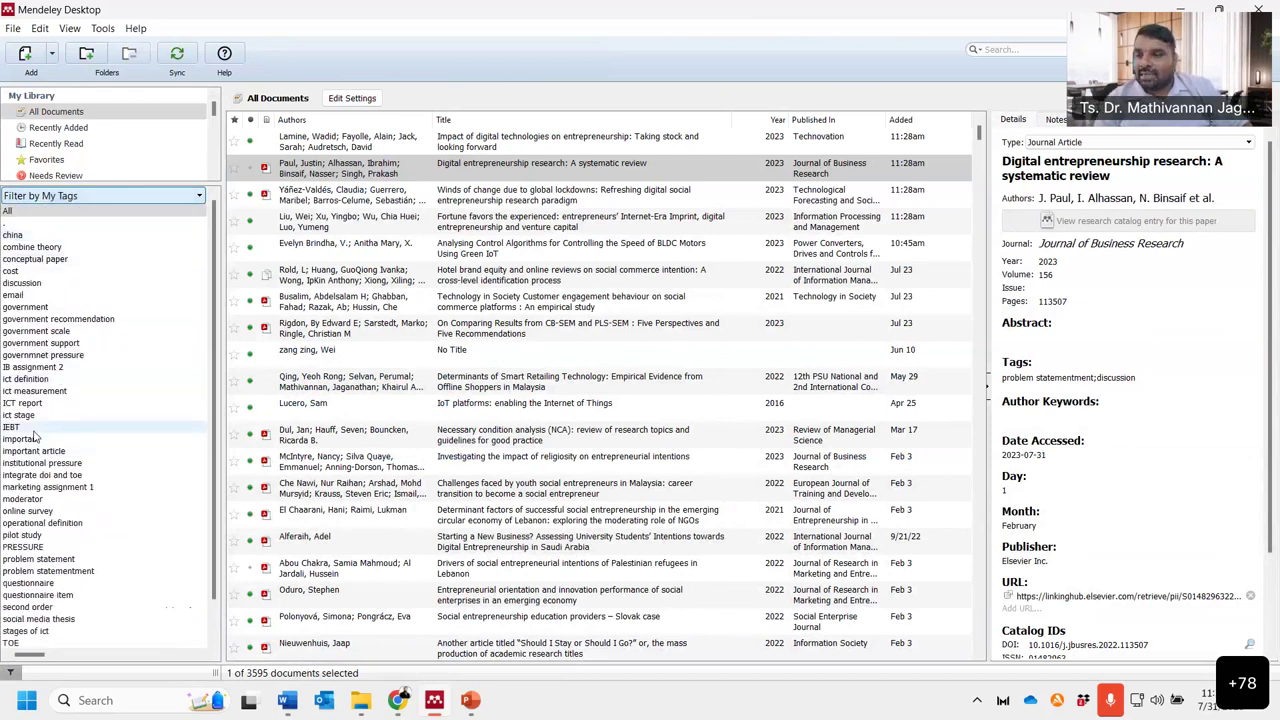
scroll(95, 445, "down", 1)
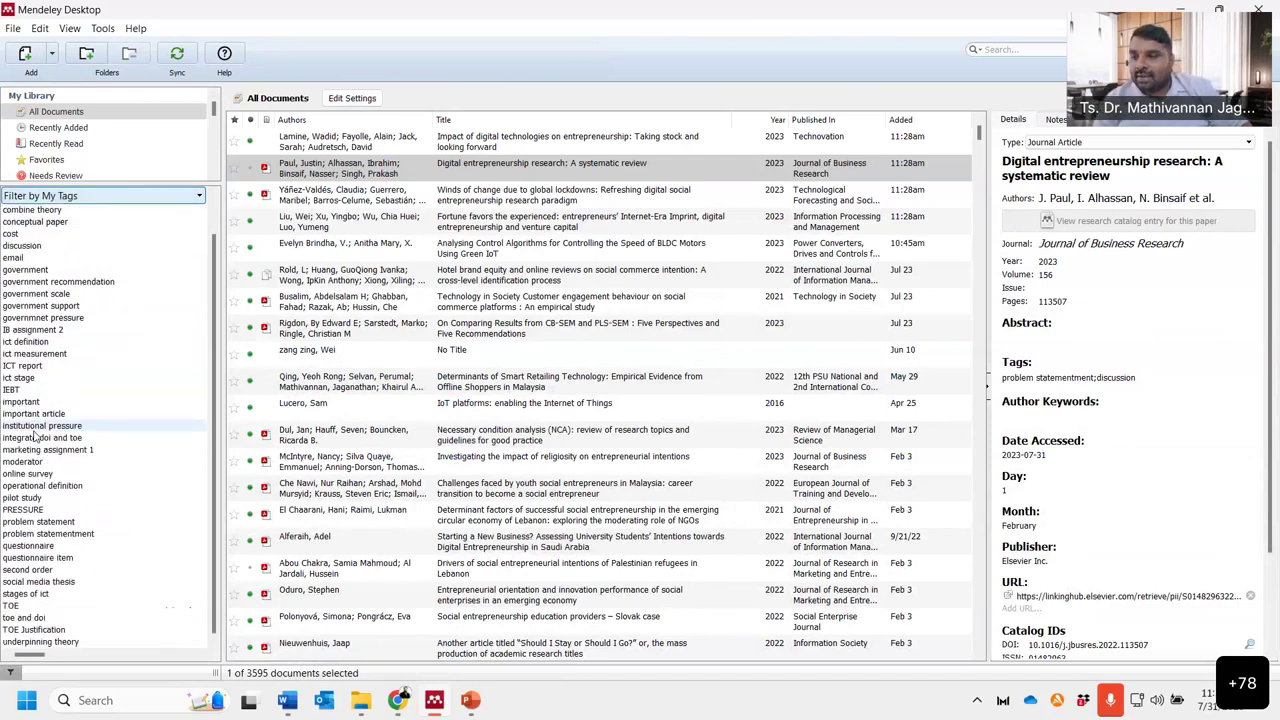
Filter by the tags problem statement, important, important article, institutional pressure, government scale, government recommendation, conceptual paper, combine theory.
left_click(68, 521)
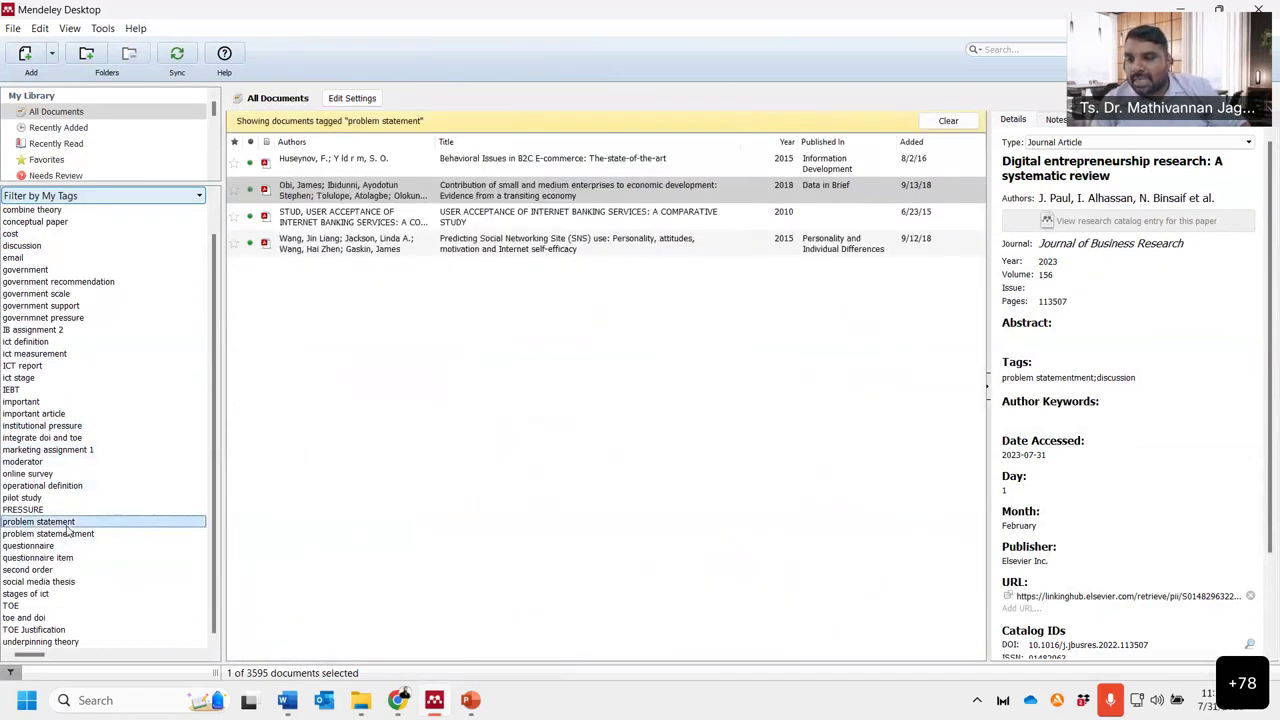
left_click(540, 355)
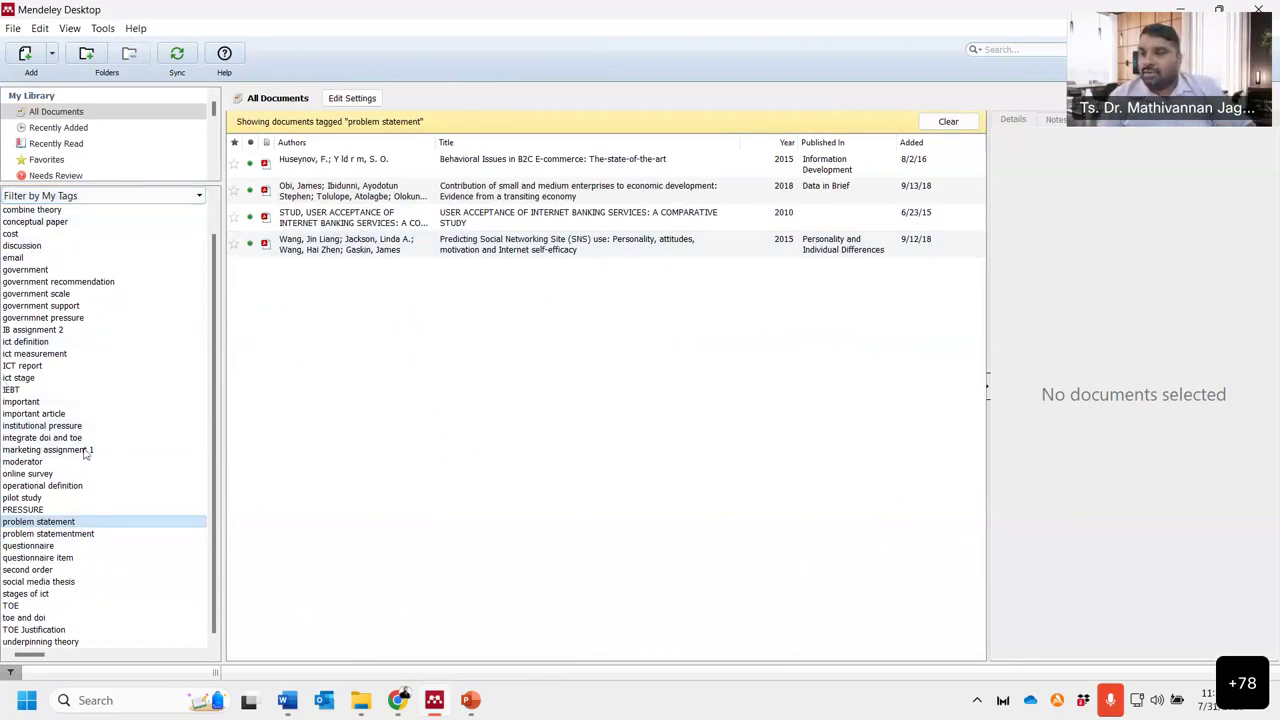
left_click(25, 403)
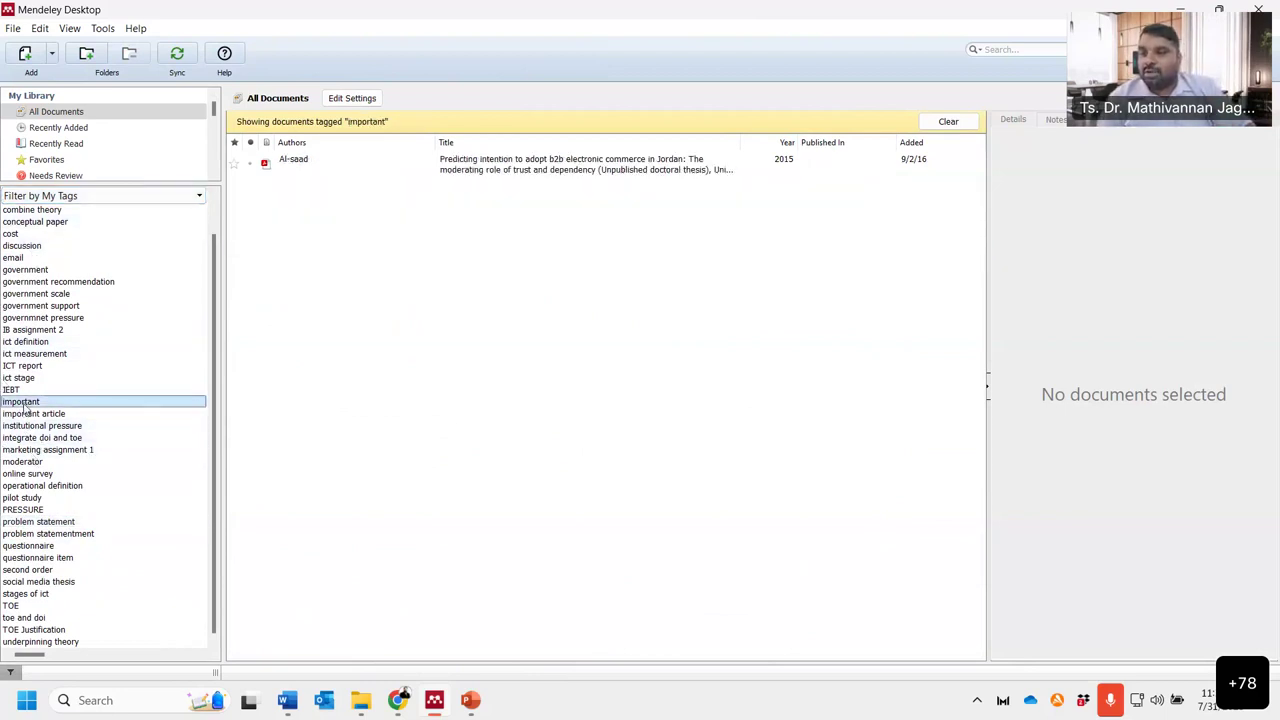
left_click(40, 416)
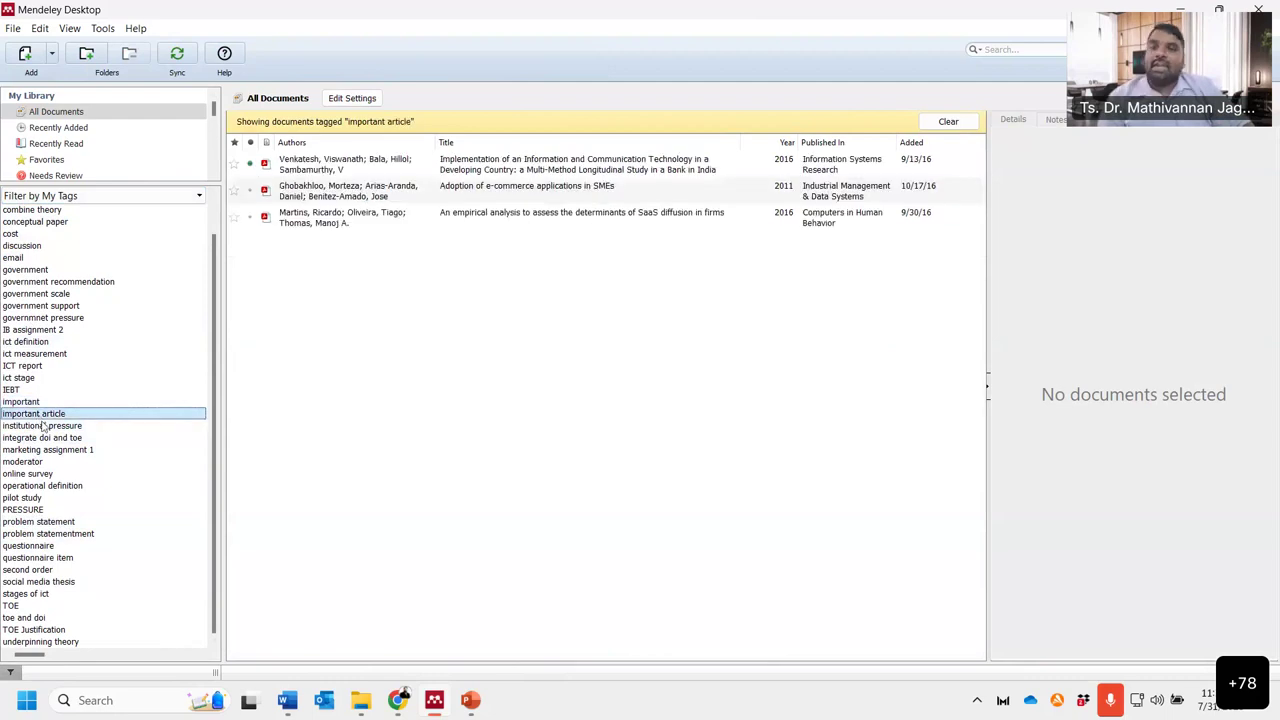
left_click(55, 427)
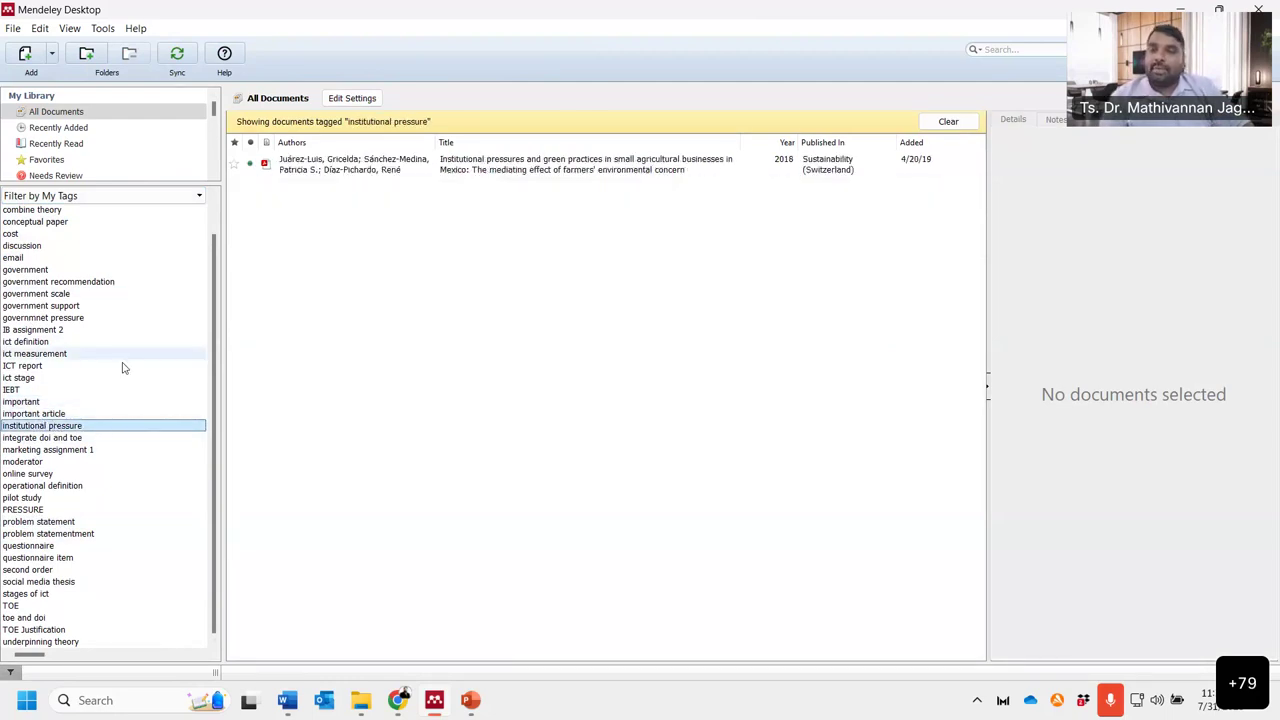
left_click(60, 295)
left_click(62, 283)
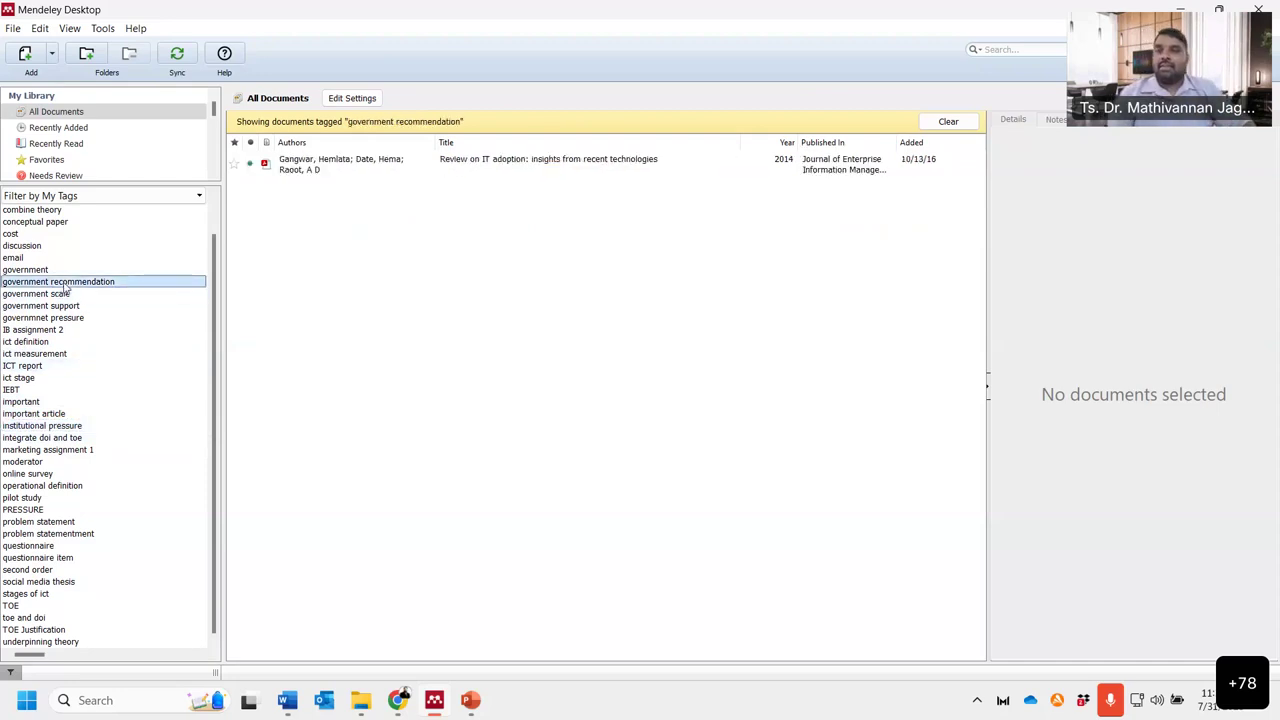
left_click(50, 223)
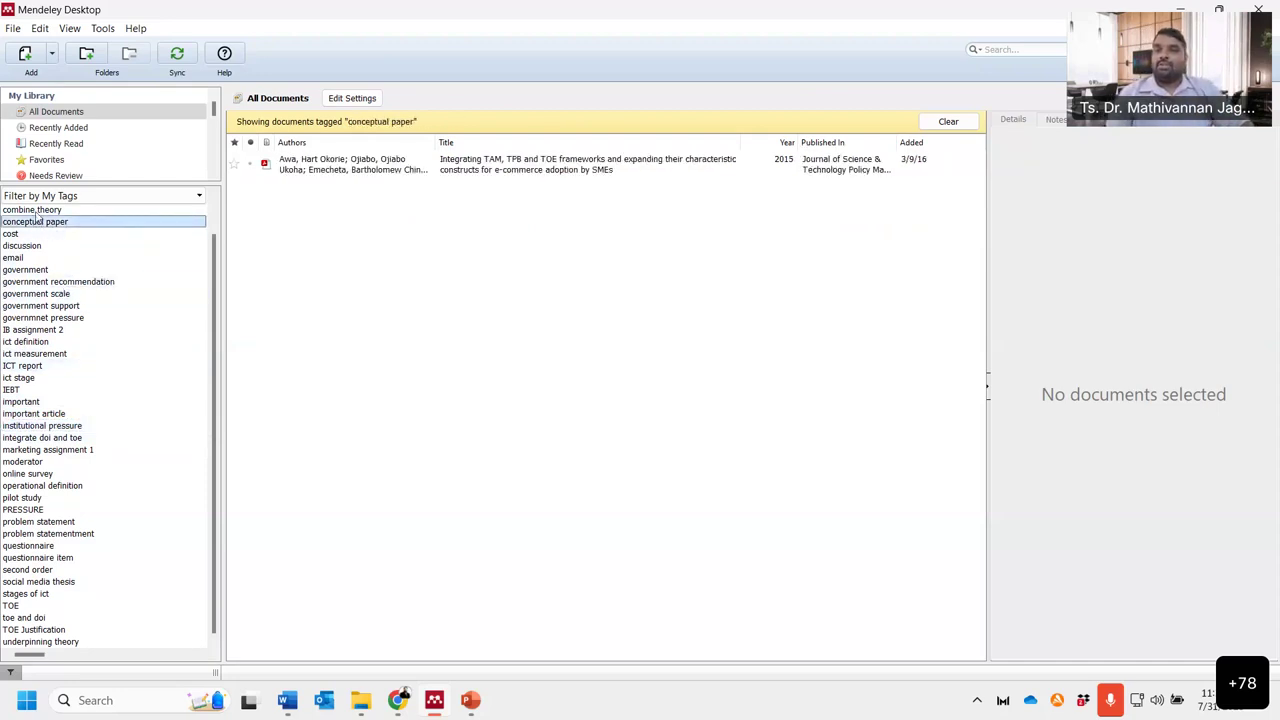
left_click(40, 211)
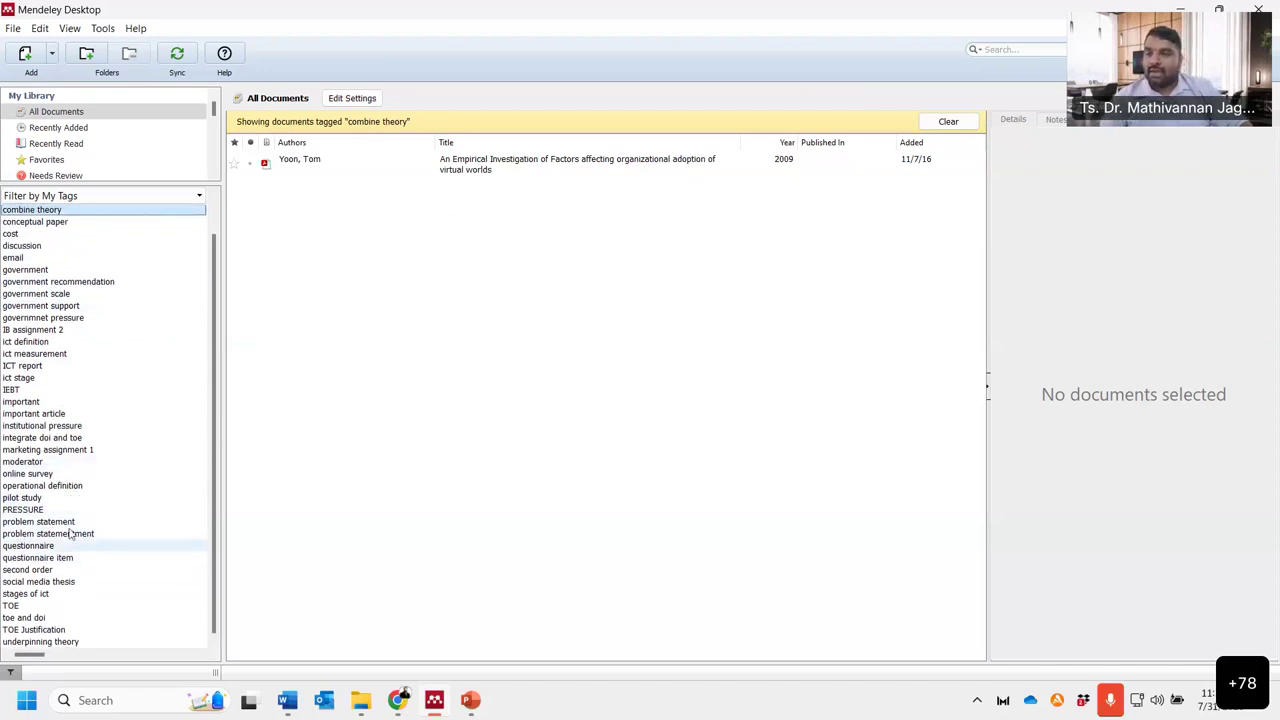
scroll(85, 520, "up", 1)
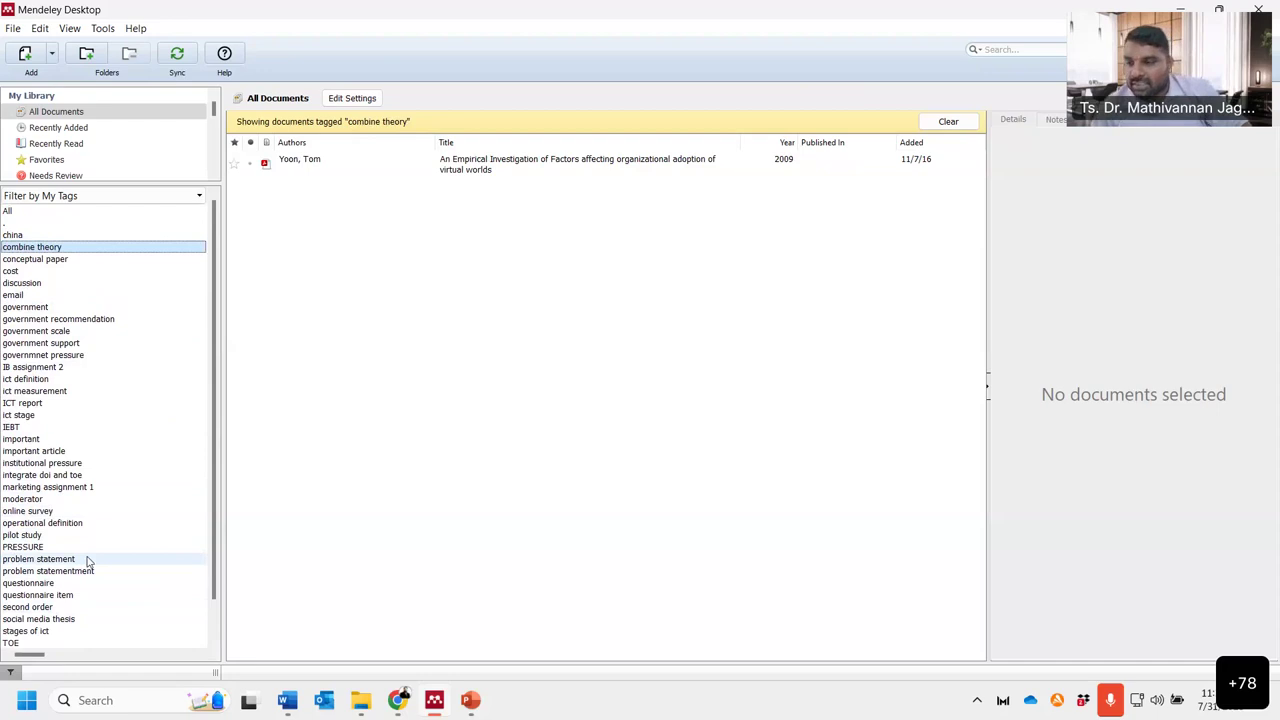
scroll(90, 551, "down", 1)
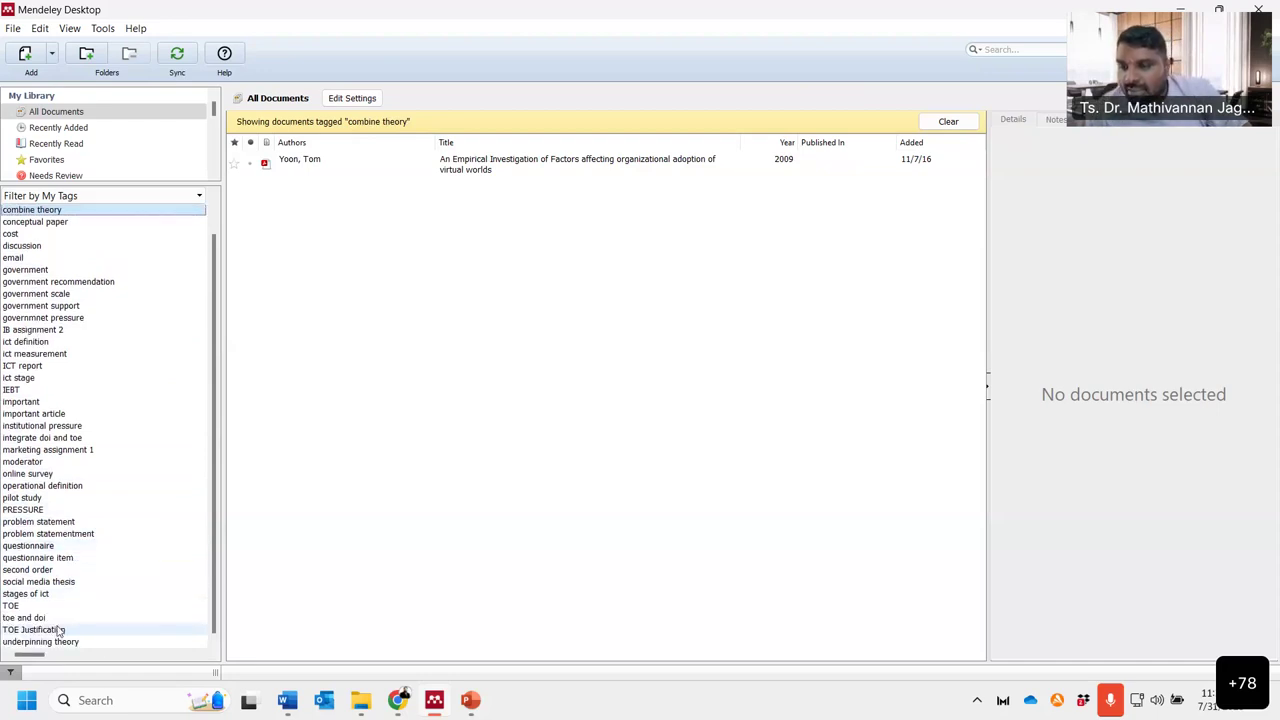
Filter by TOE Justification, then open and close the 2014 IT adoption review paper.
left_click(95, 630)
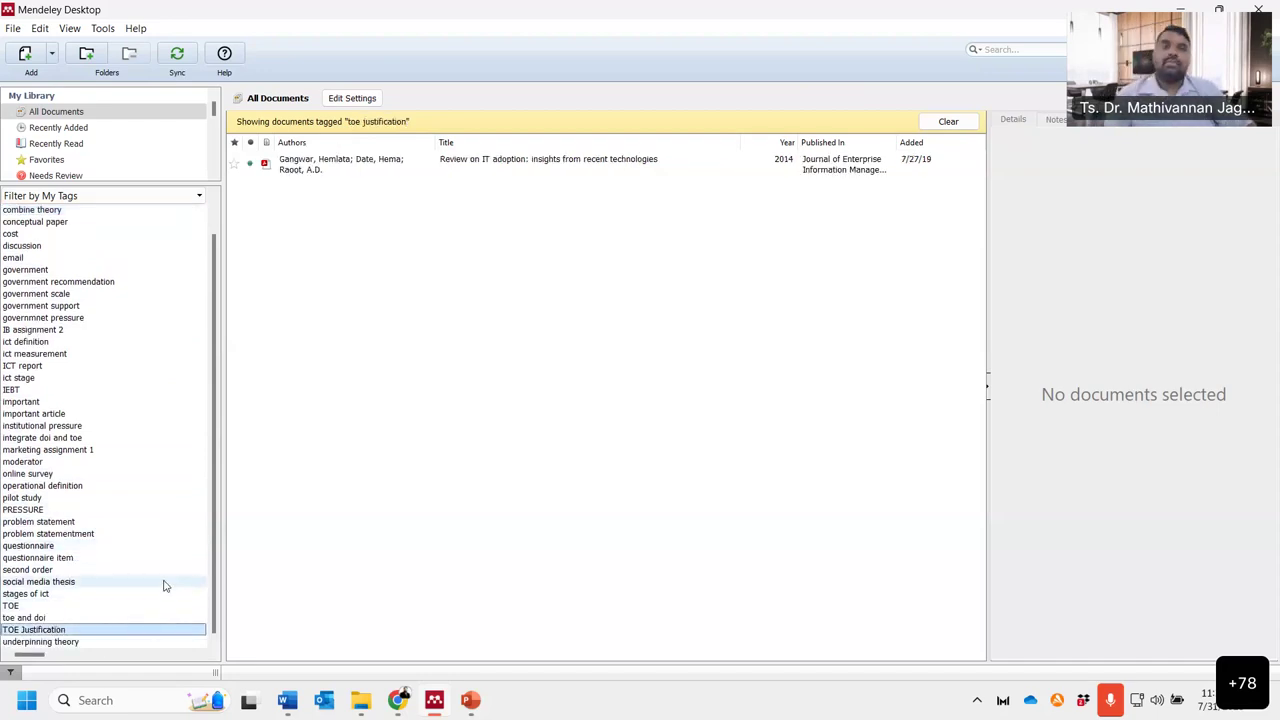
left_click(544, 169)
double_click(544, 169)
scroll(400, 350, "down", 3)
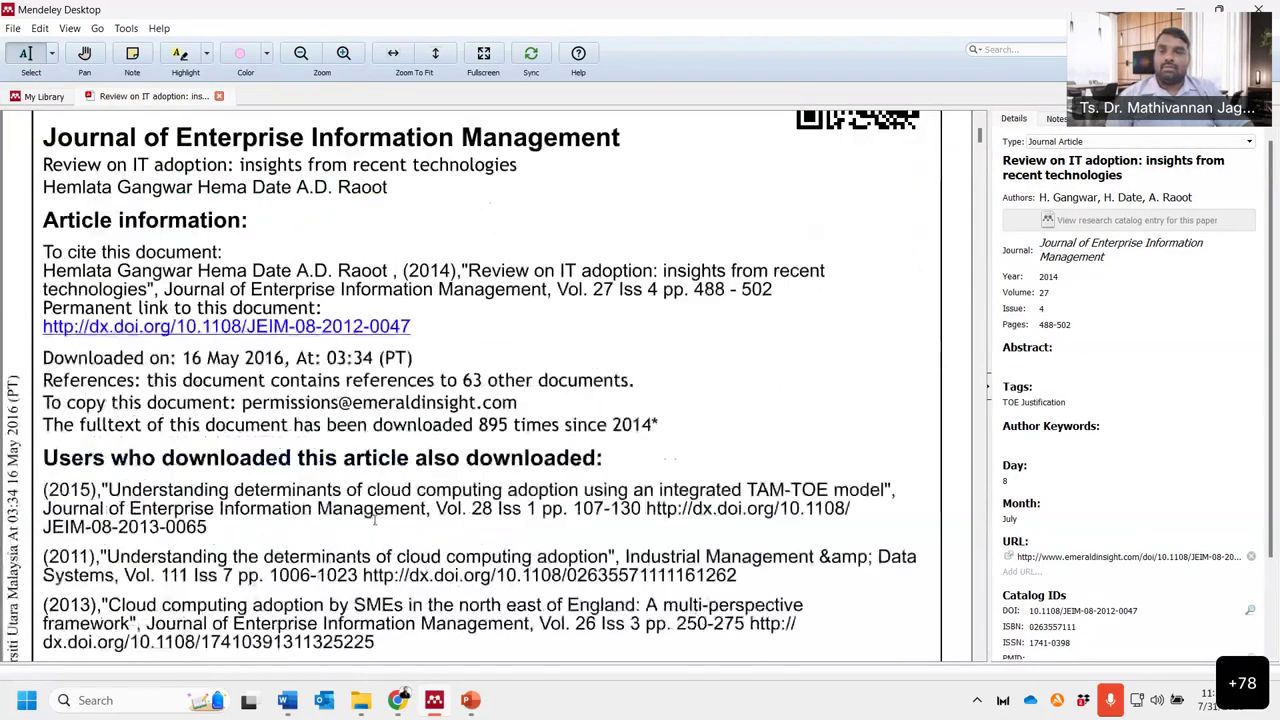
left_click(221, 98)
scroll(55, 510, "up", 1)
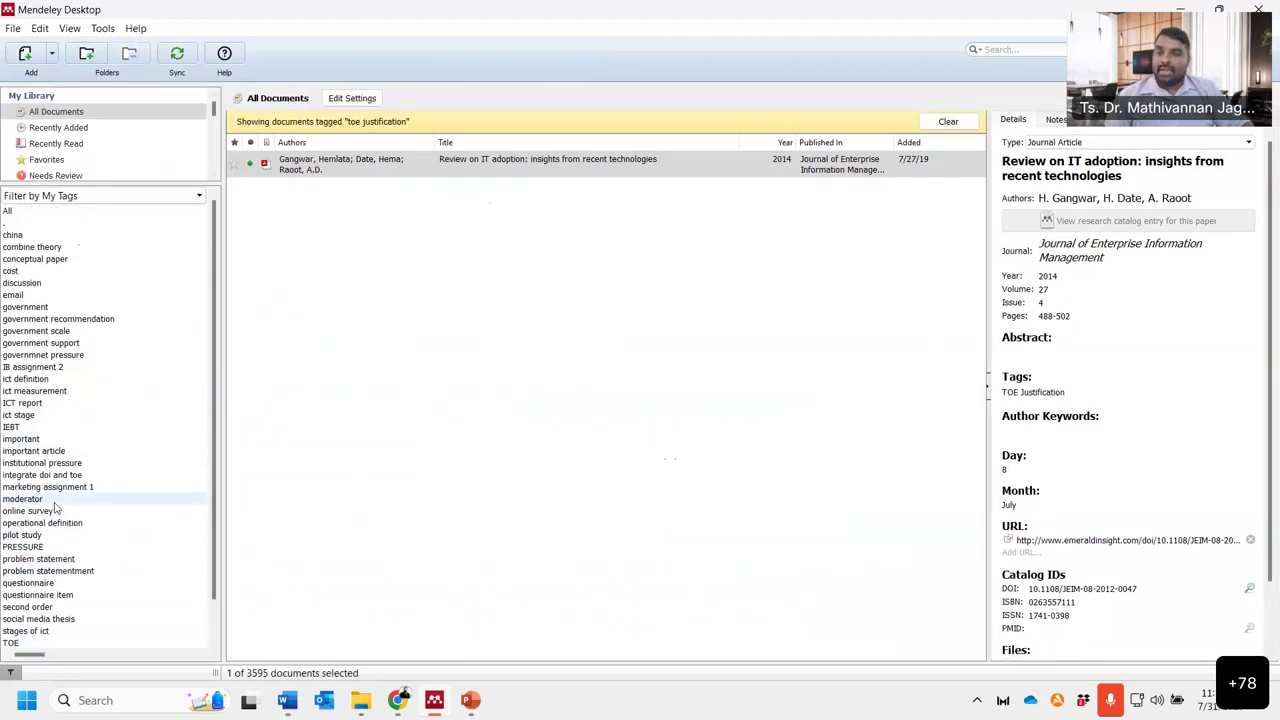
Switch the filter to Author Keywords and select the machine learning marketing paper's author keywords.
left_click(153, 200)
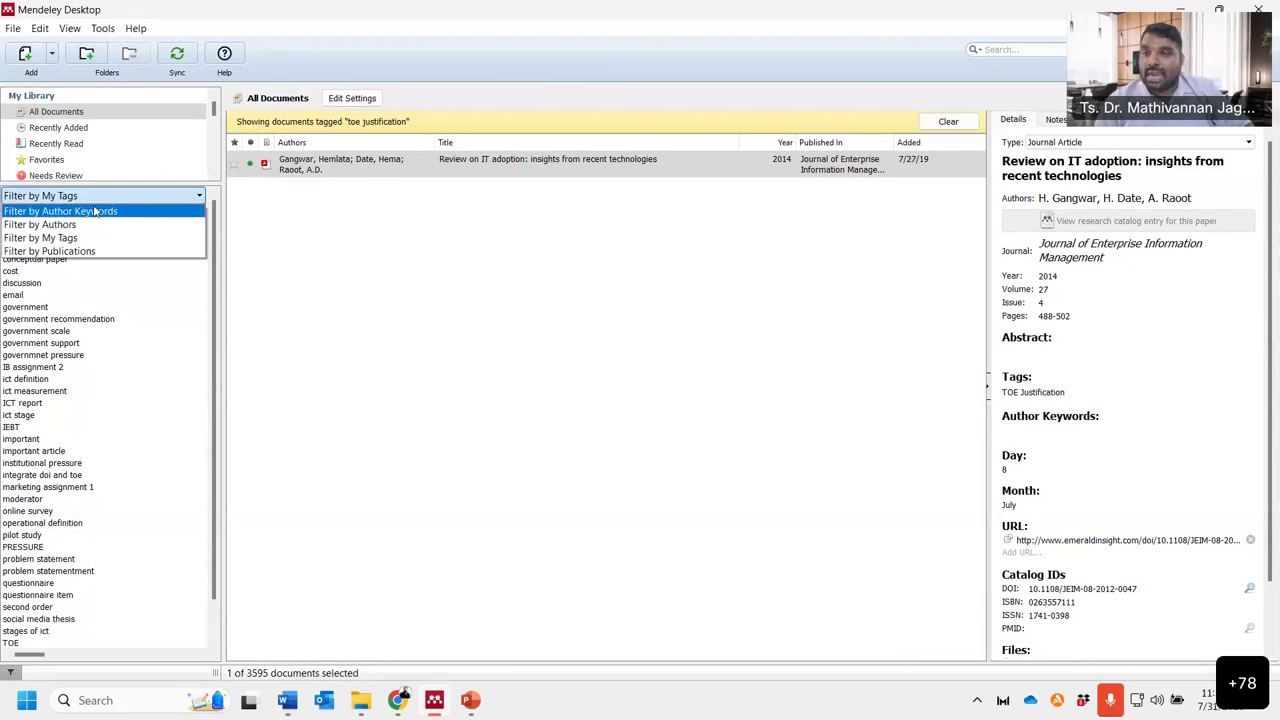
key("Escape")
key("Up")
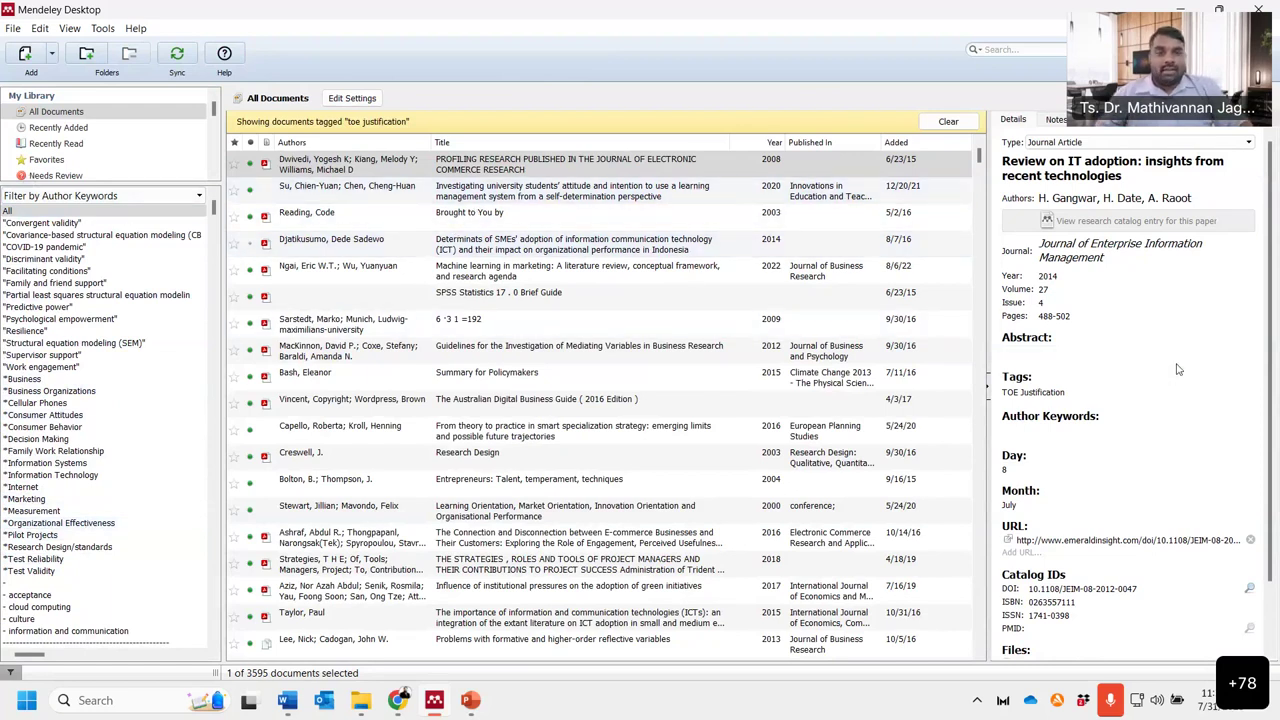
scroll(1178, 368, "down", 1)
left_click(441, 268)
scroll(1113, 141, "down", 3)
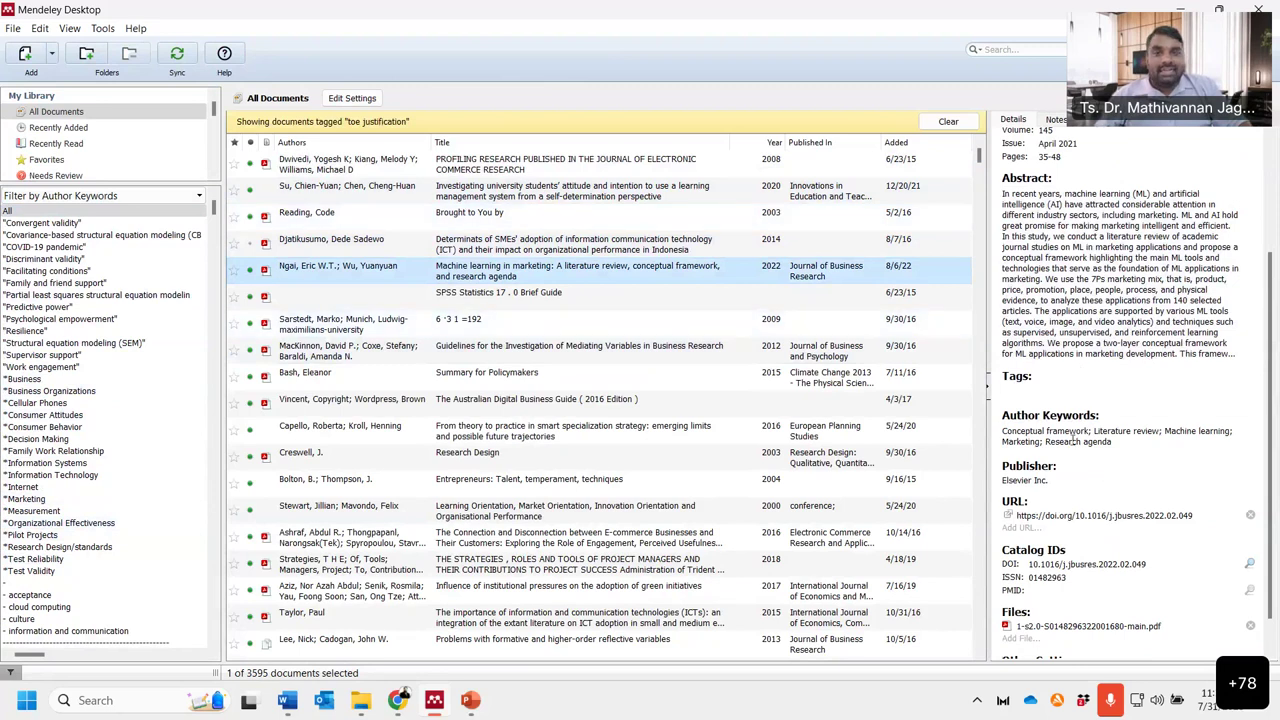
left_click(1135, 442)
triple_click(1097, 442)
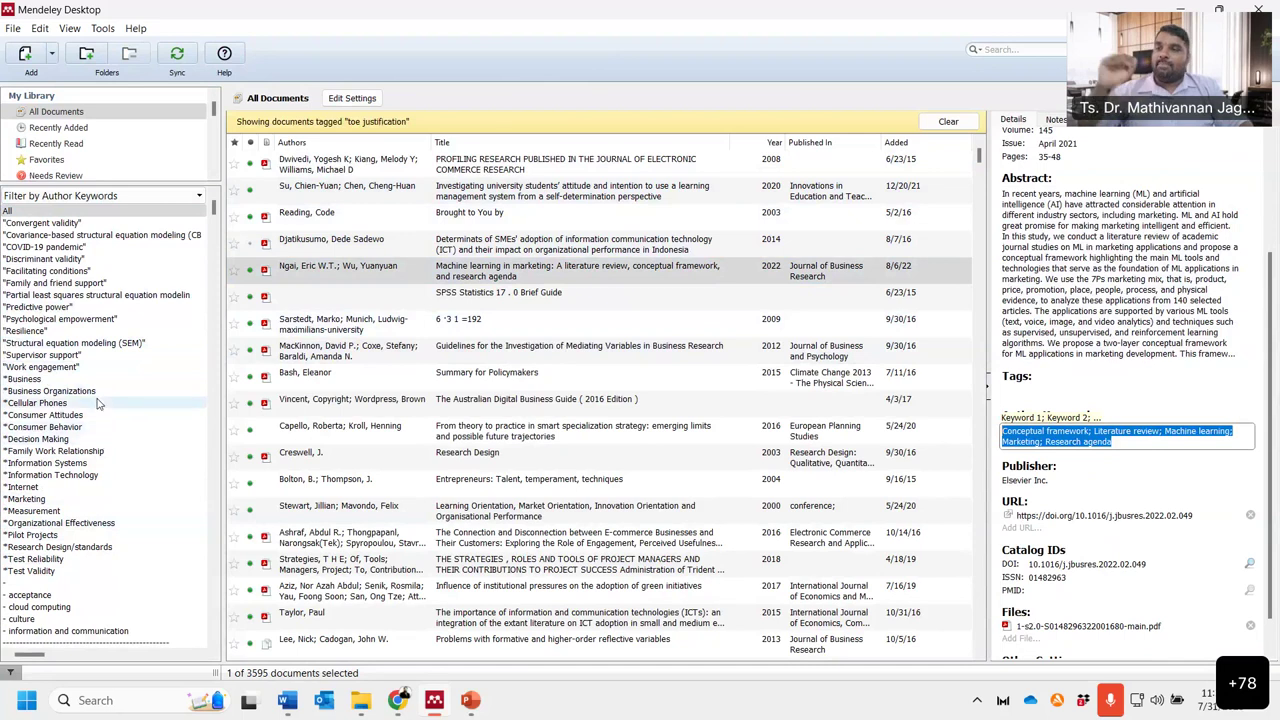
Filter by Facilitating conditions, another quoted keyword and *Business, then clear the filter.
left_click(44, 272)
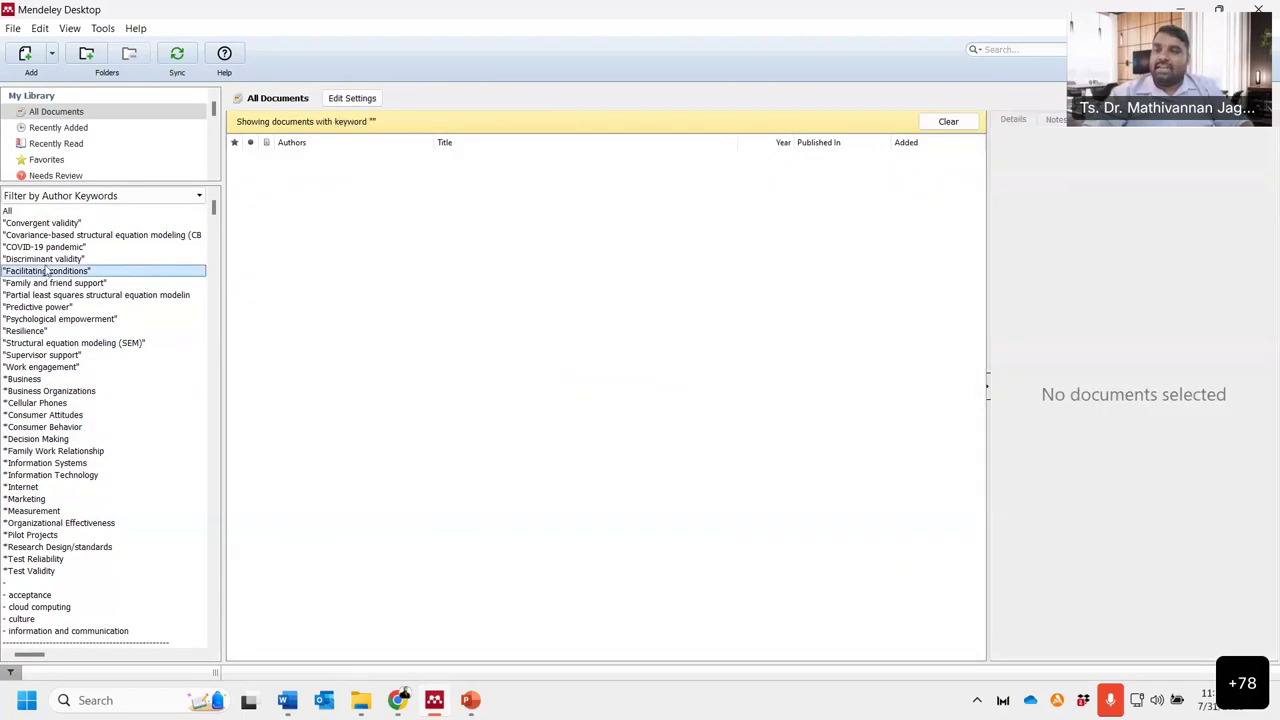
left_click(48, 318)
left_click(50, 378)
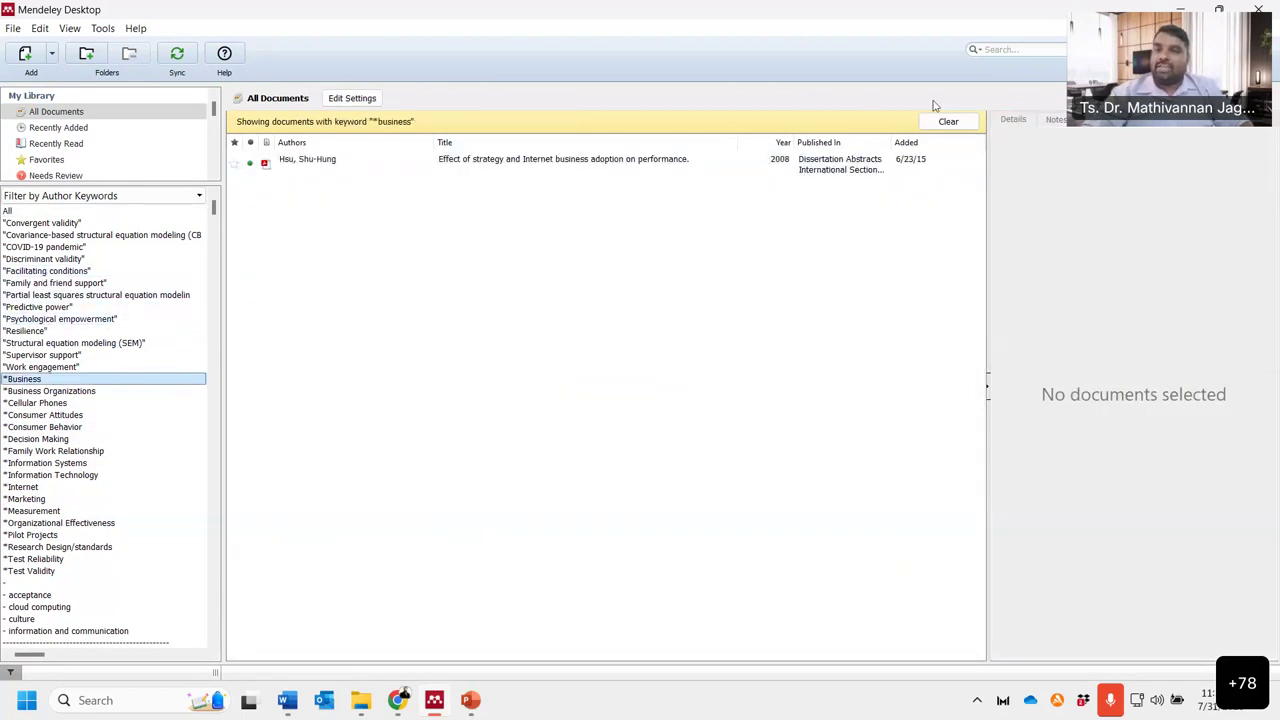
left_click(948, 122)
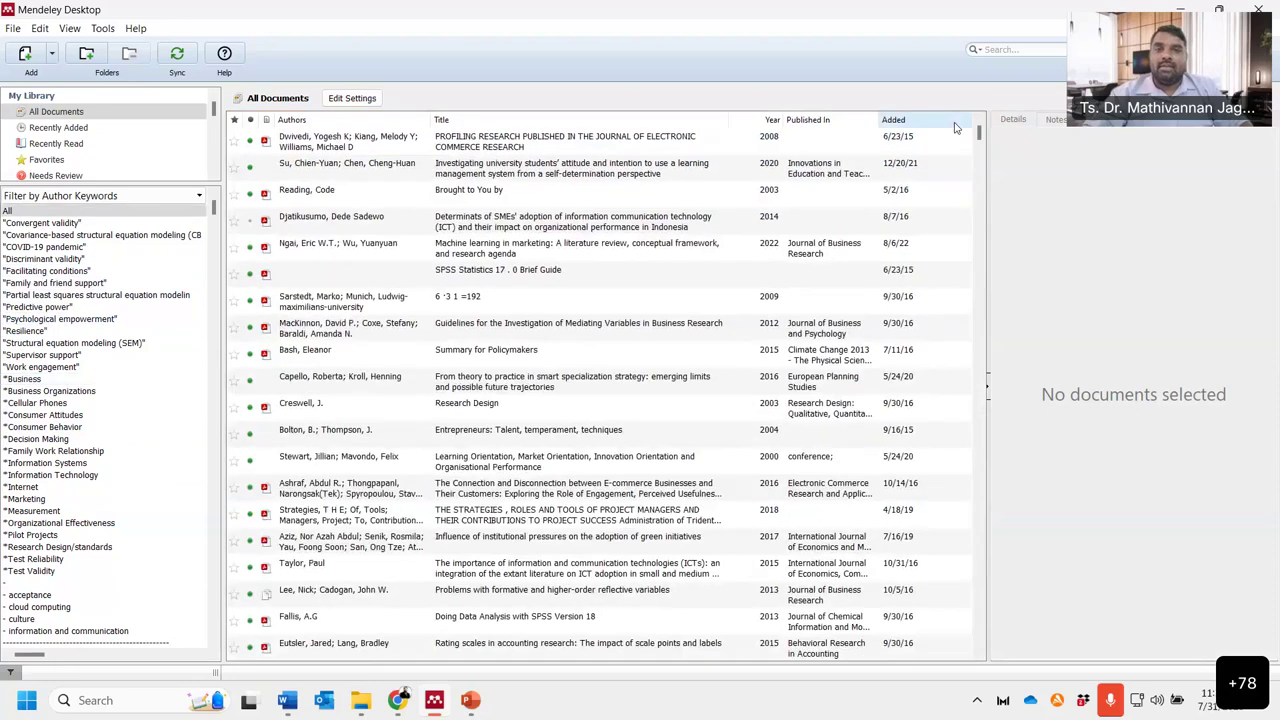
Filter by SEM, Cellular Phones, Family Work Relationship and Convergent validity, then clear the filter.
left_click(65, 344)
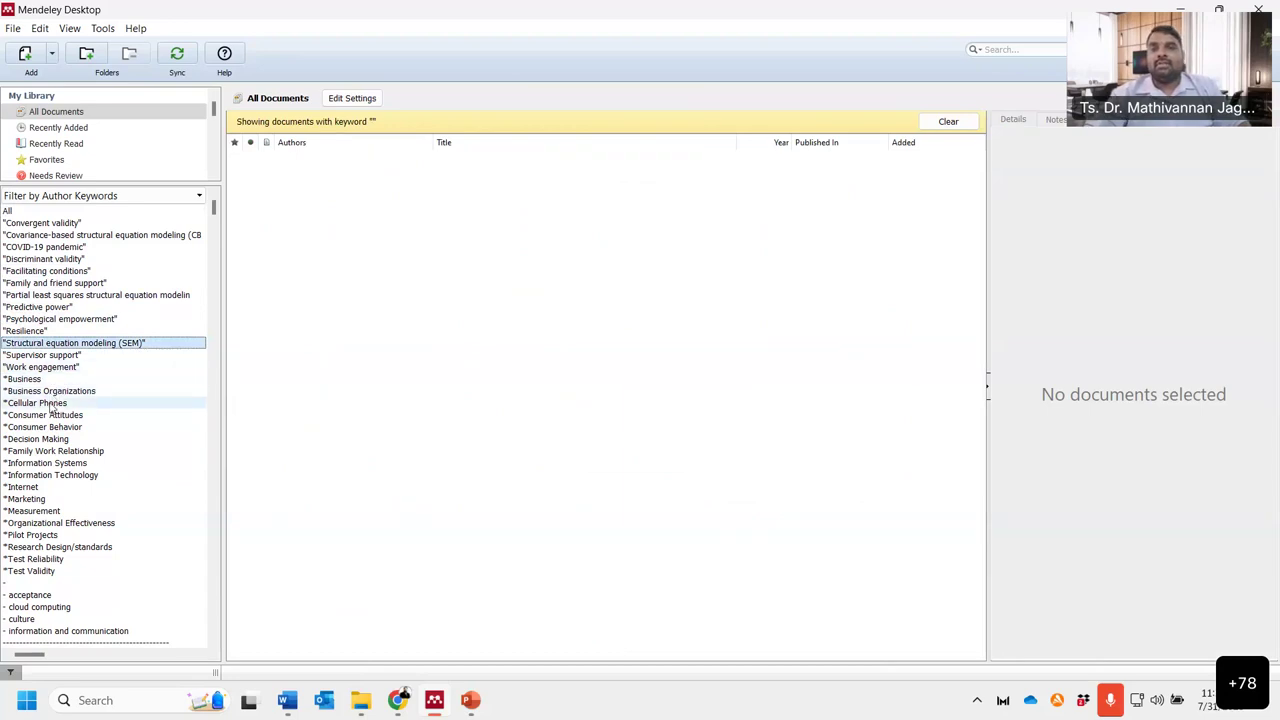
left_click(52, 404)
left_click(60, 452)
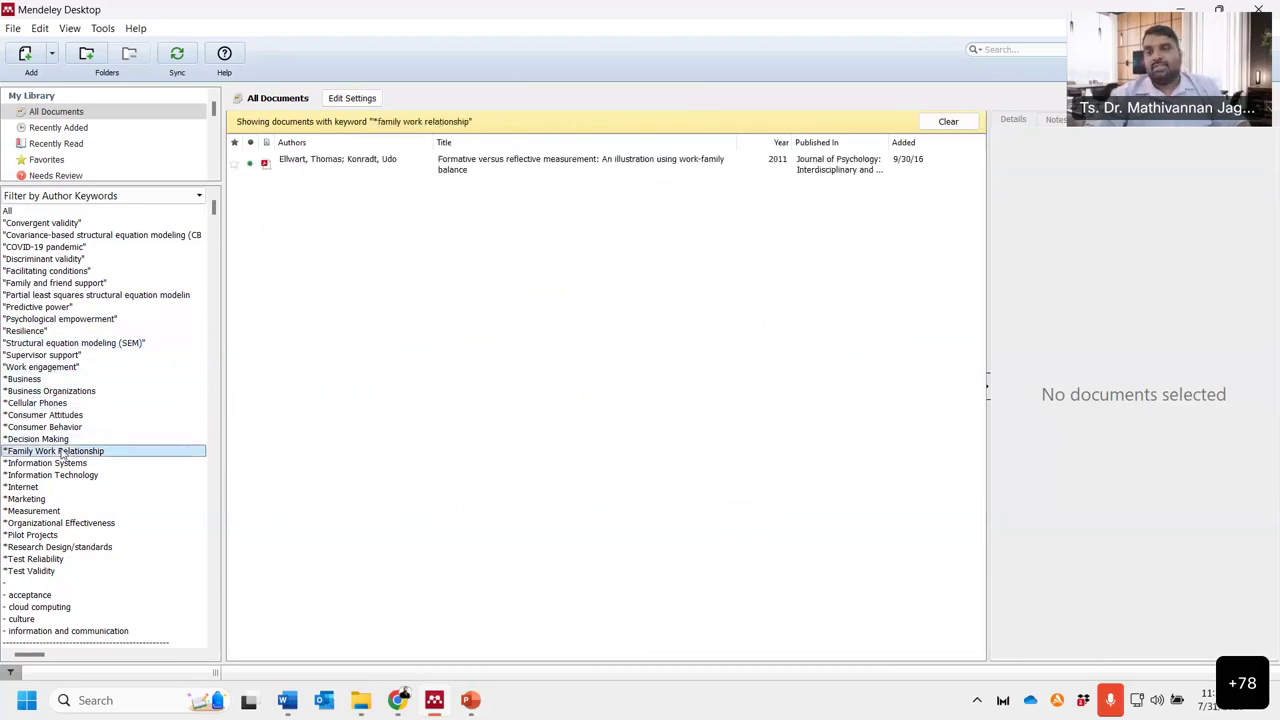
key("Down")
key("Down")
key("Down")
key("Down")
key("Down")
key("Down")
key("Down")
key("Down")
key("Down")
key("Down")
key("Up")
key("Up")
key("Up")
key("Up")
key("Up")
key("Up")
key("Up")
key("Up")
key("Up")
key("Up")
key("Up")
key("Up")
key("Up")
key("Up")
key("Up")
key("Up")
key("Up")
key("Up")
key("Up")
key("Up")
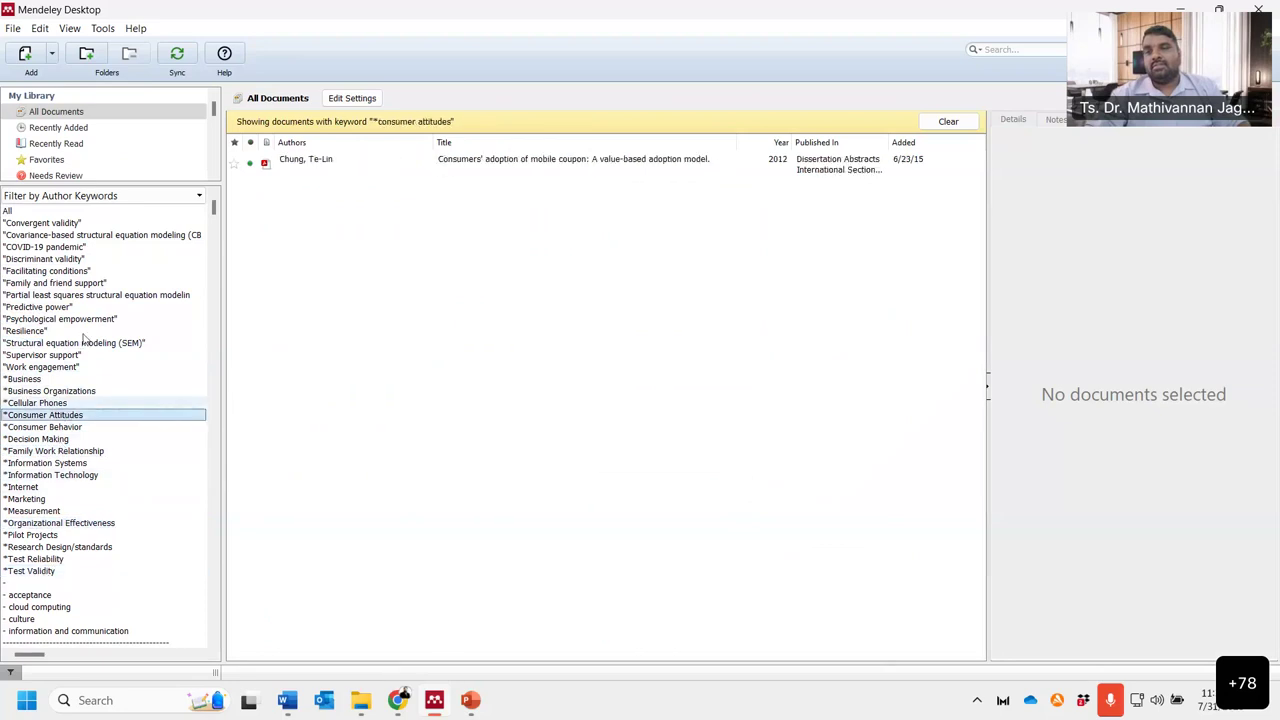
scroll(63, 600, "down", 7)
scroll(63, 580, "down", 4)
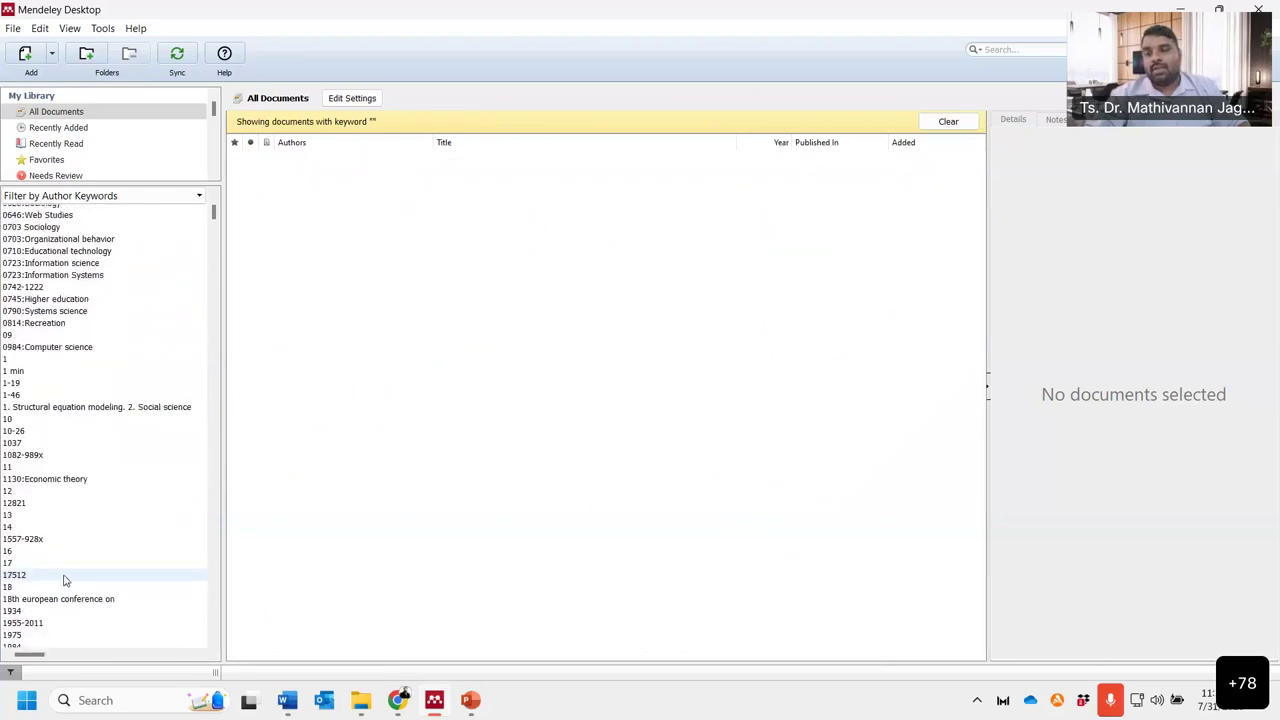
scroll(63, 580, "up", 10)
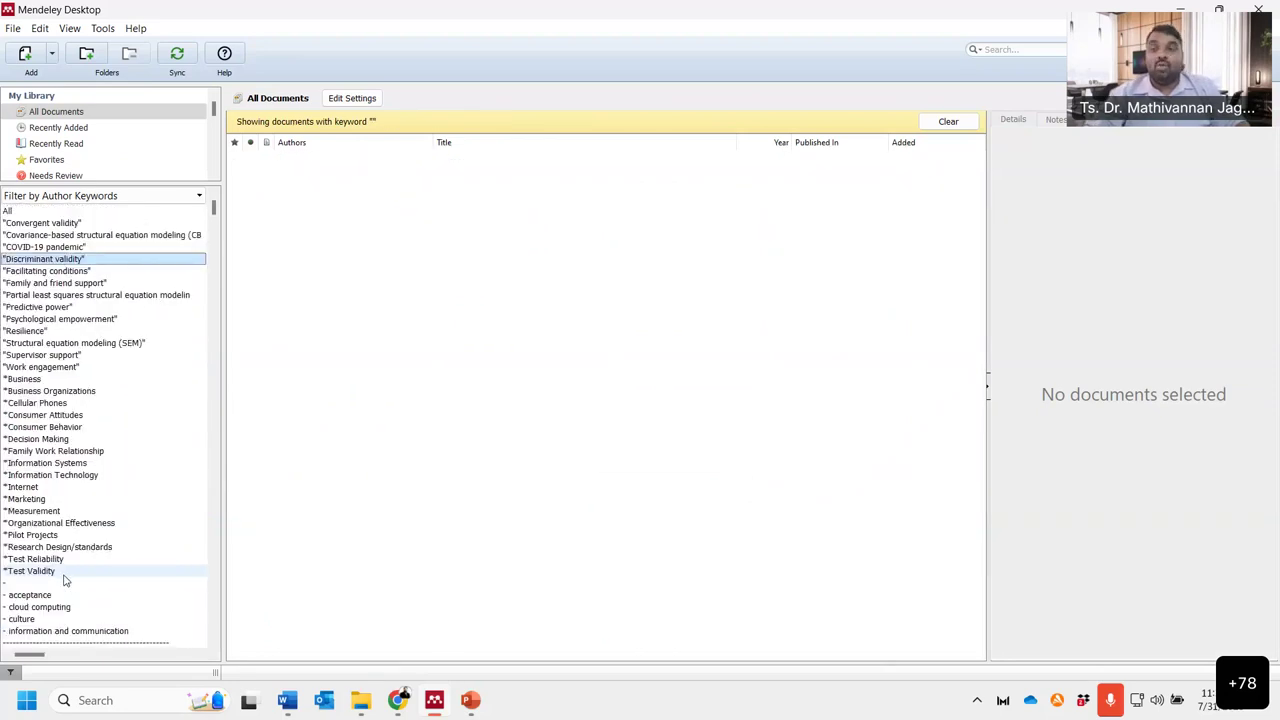
left_click(62, 225)
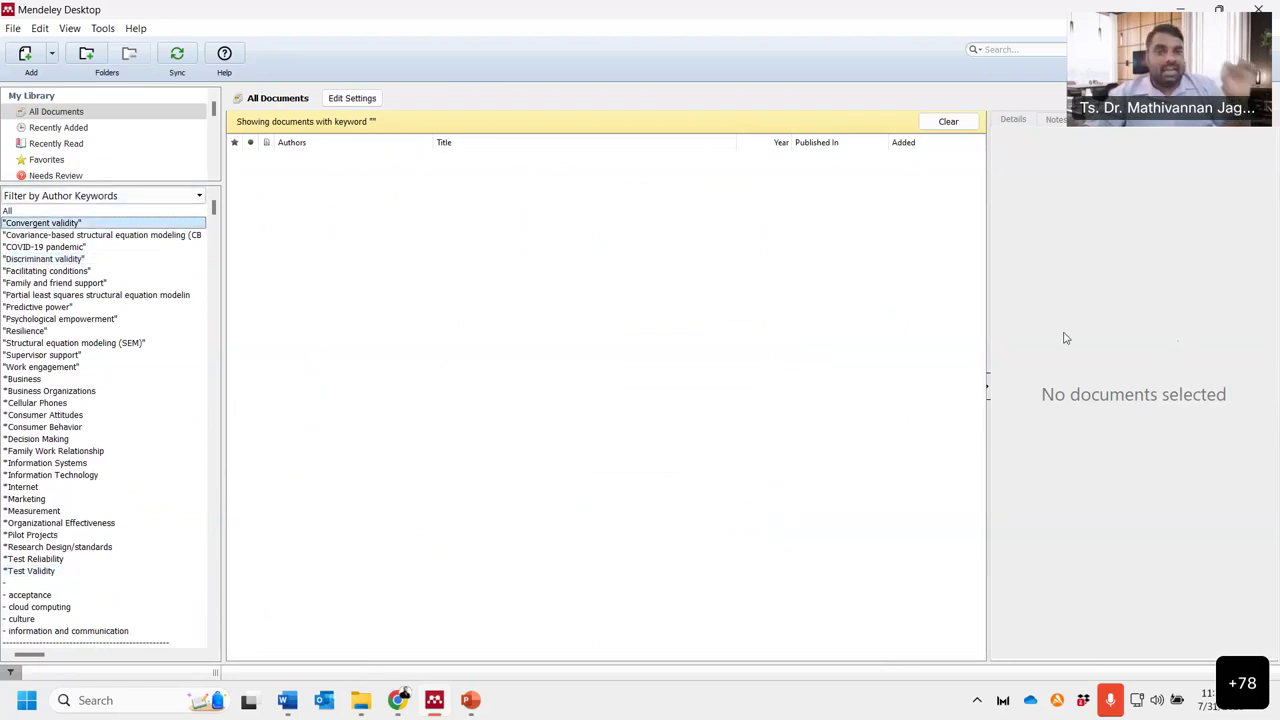
left_click(945, 121)
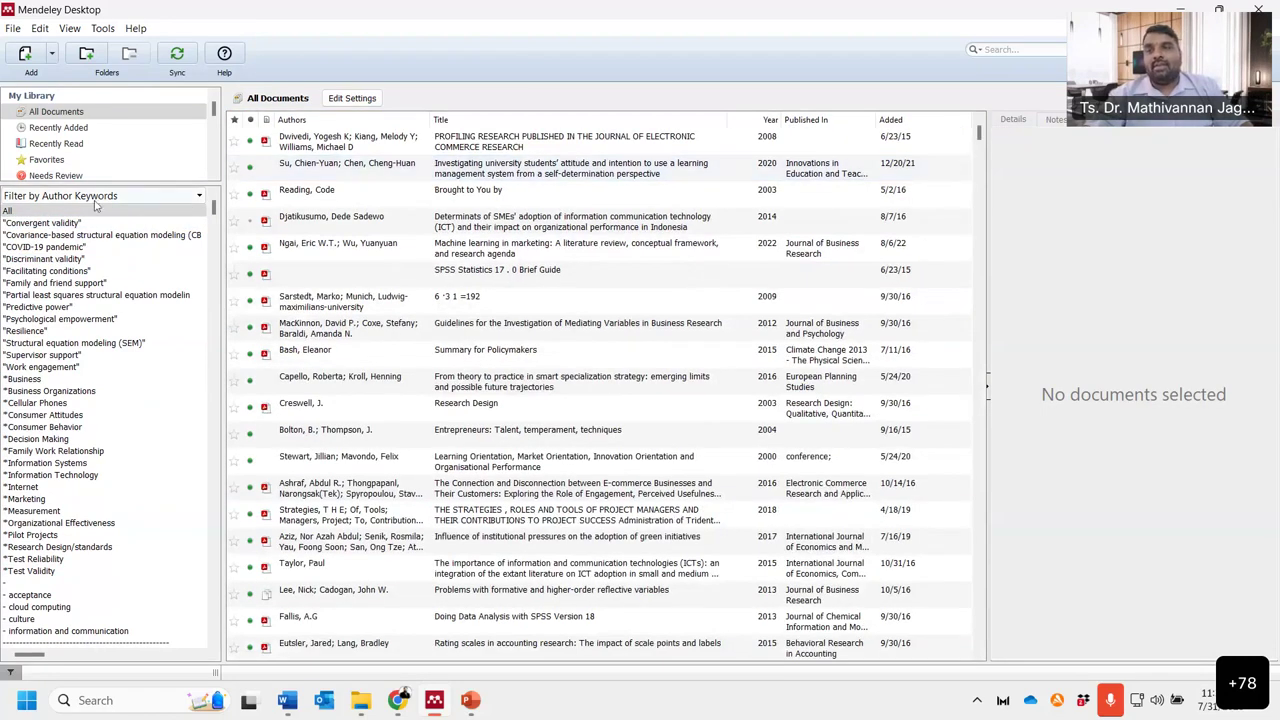
Switch the library filter from keywords to Authors and scroll through the author list.
left_click(140, 197)
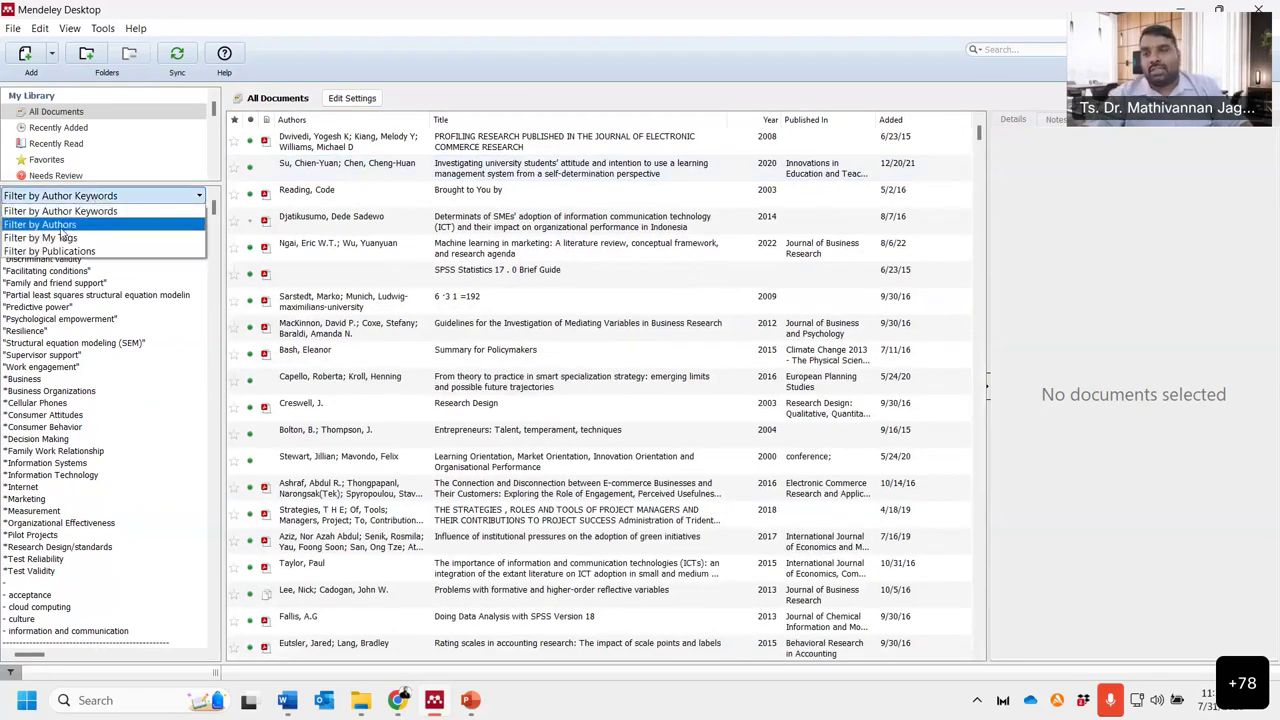
left_click(60, 227)
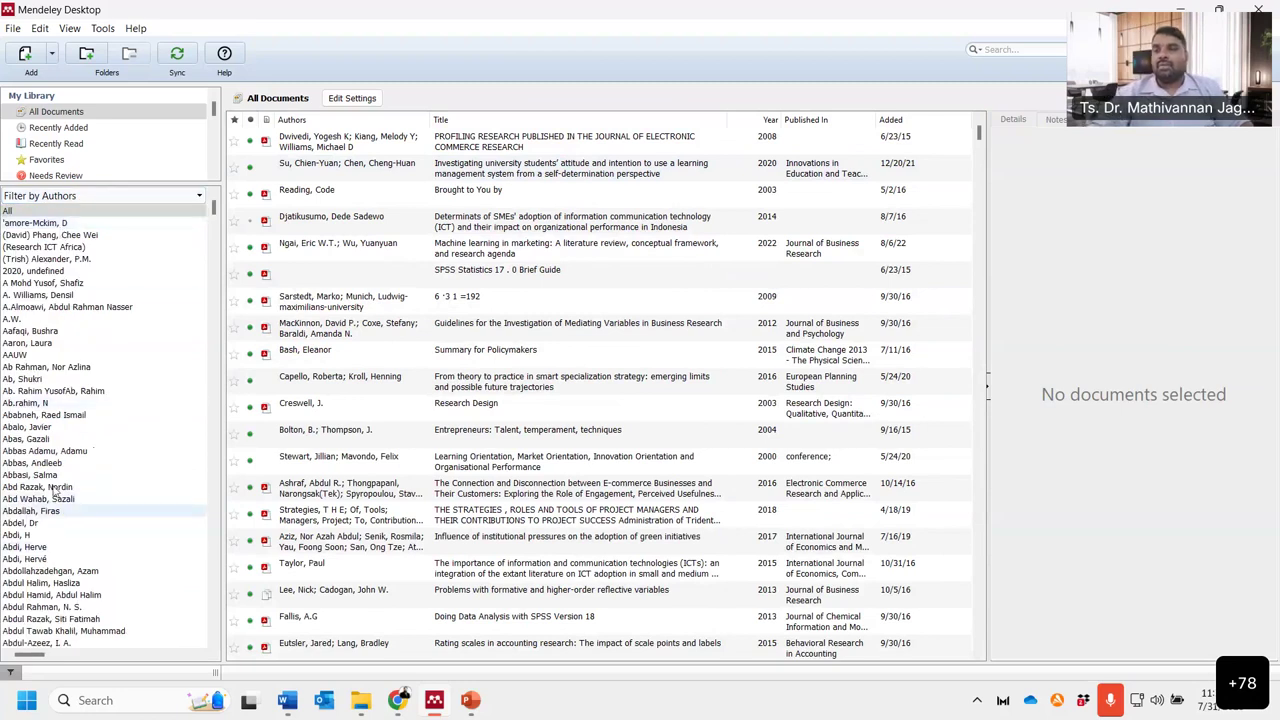
scroll(80, 420, "down", 1)
scroll(83, 300, "up", 1)
scroll(83, 284, "down", 10)
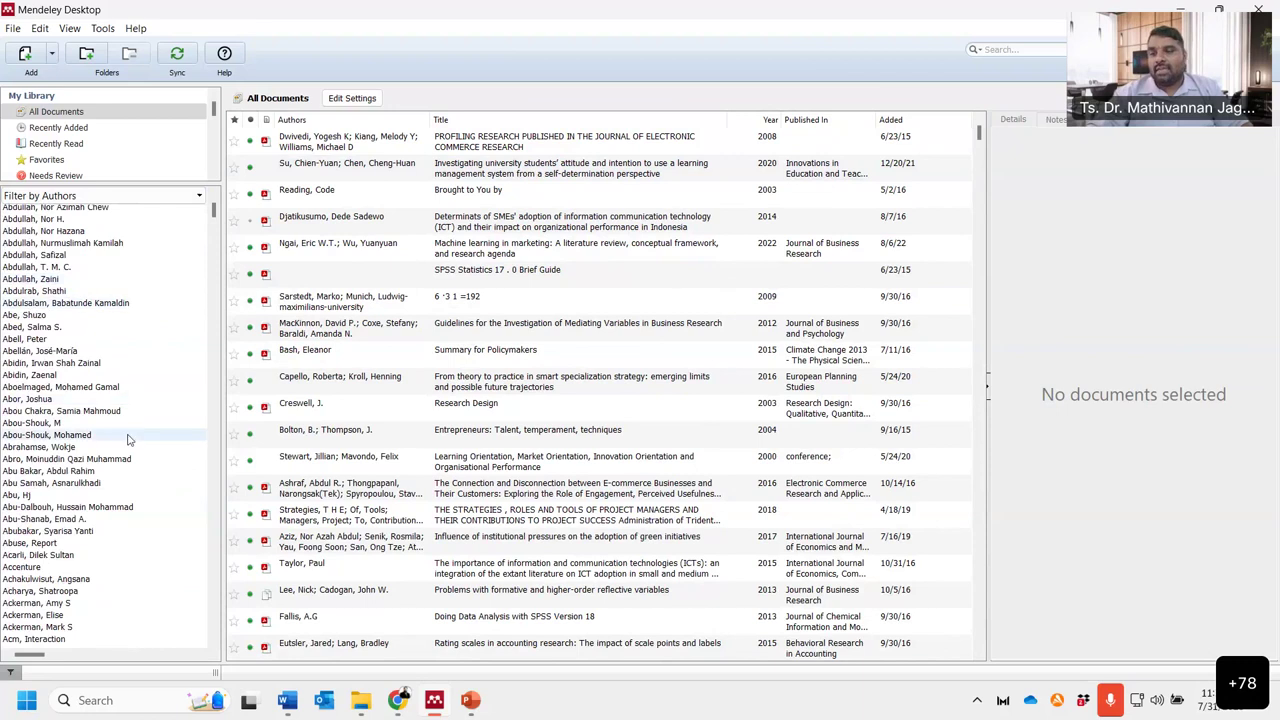
Try several authors in turn, ending on one whose only paper is the 2017 'Case studies Editorial'.
left_click(60, 279)
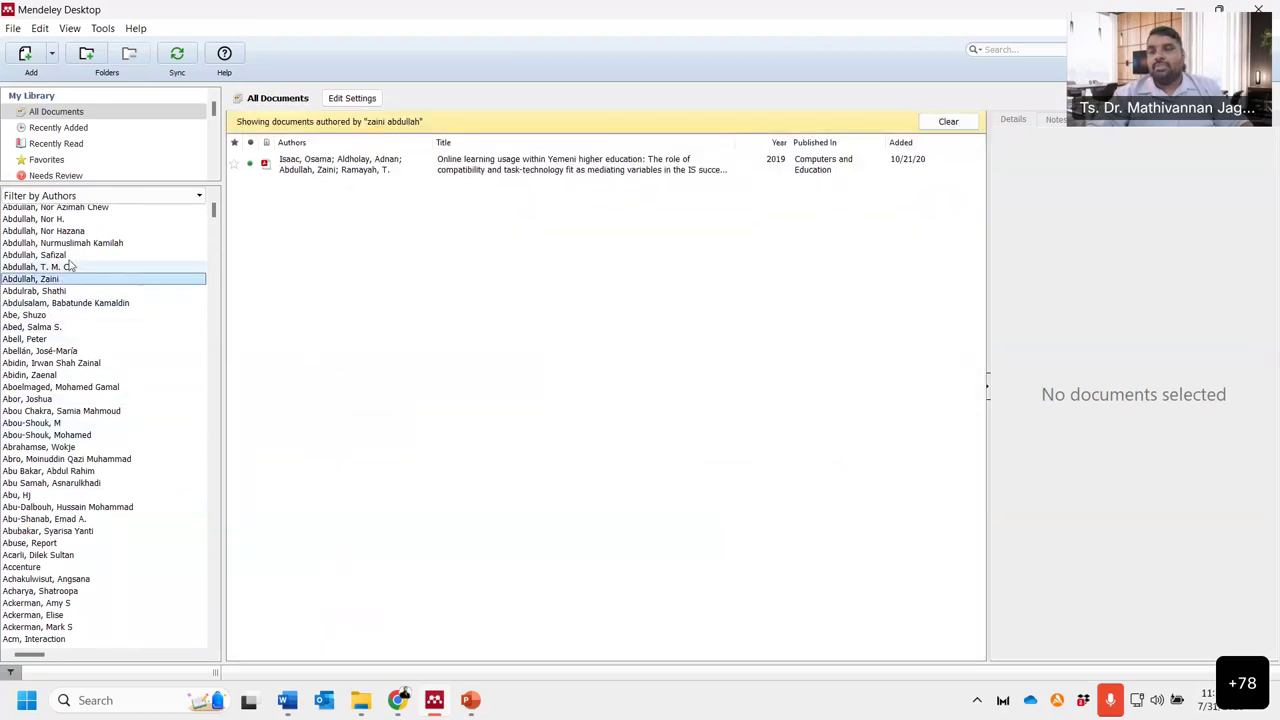
left_click(66, 257)
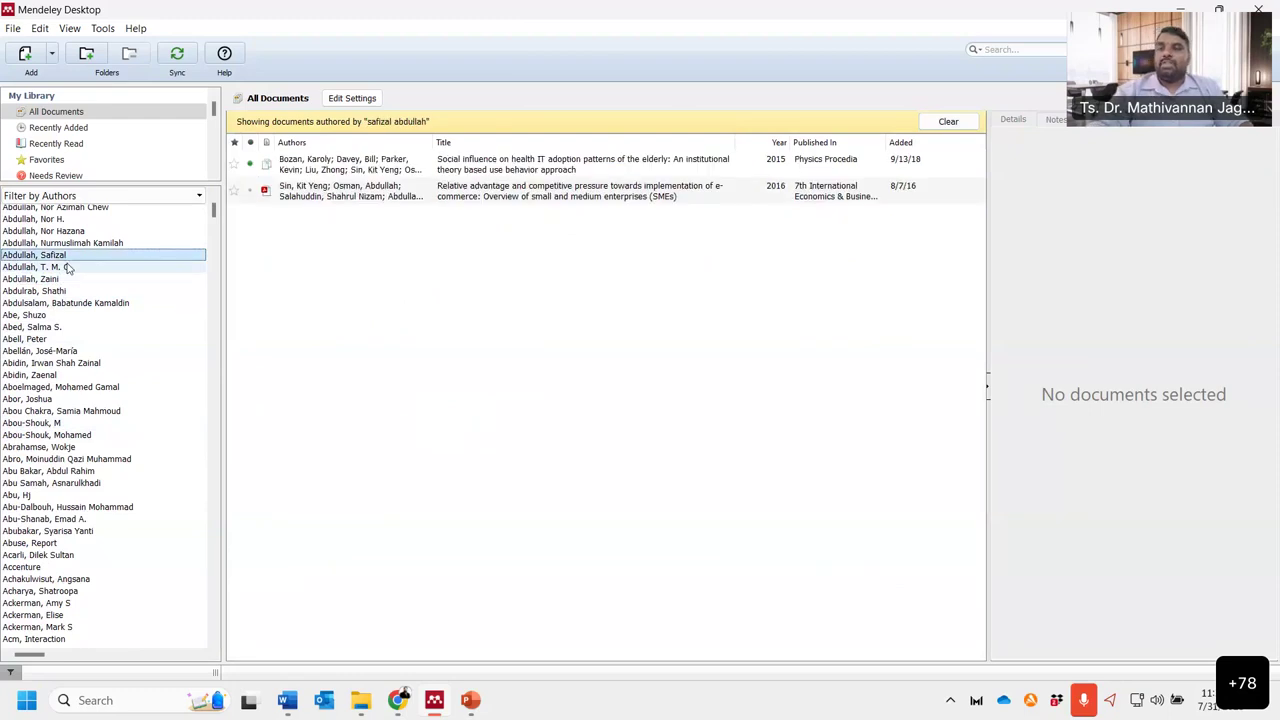
left_click(70, 232)
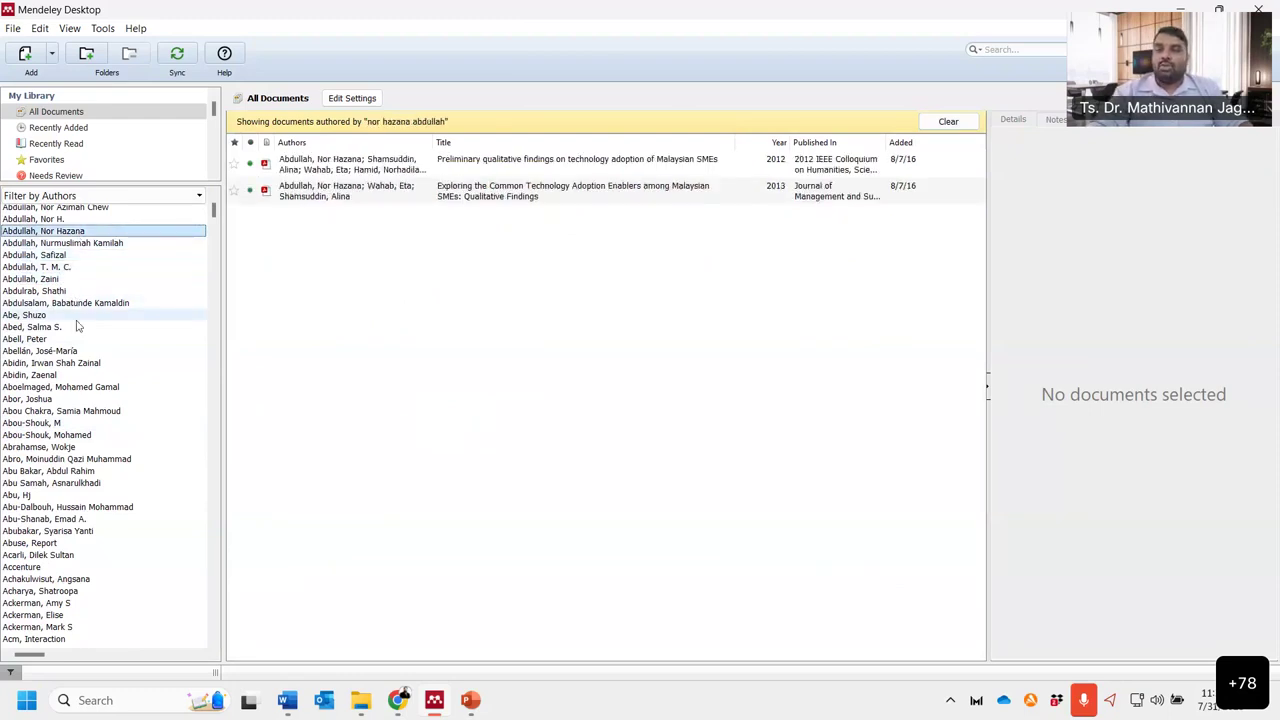
left_click(70, 387)
scroll(80, 420, "down", 10)
left_click(86, 455)
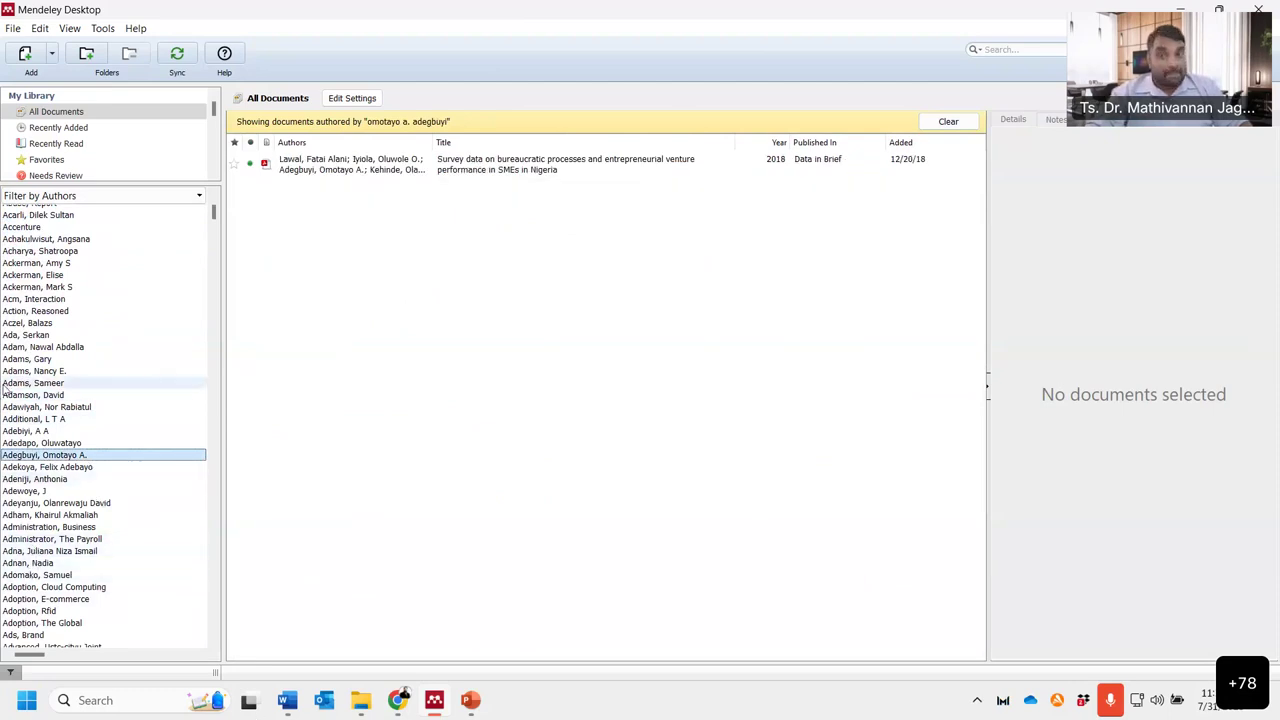
scroll(40, 470, "up", 20)
left_click(30, 414)
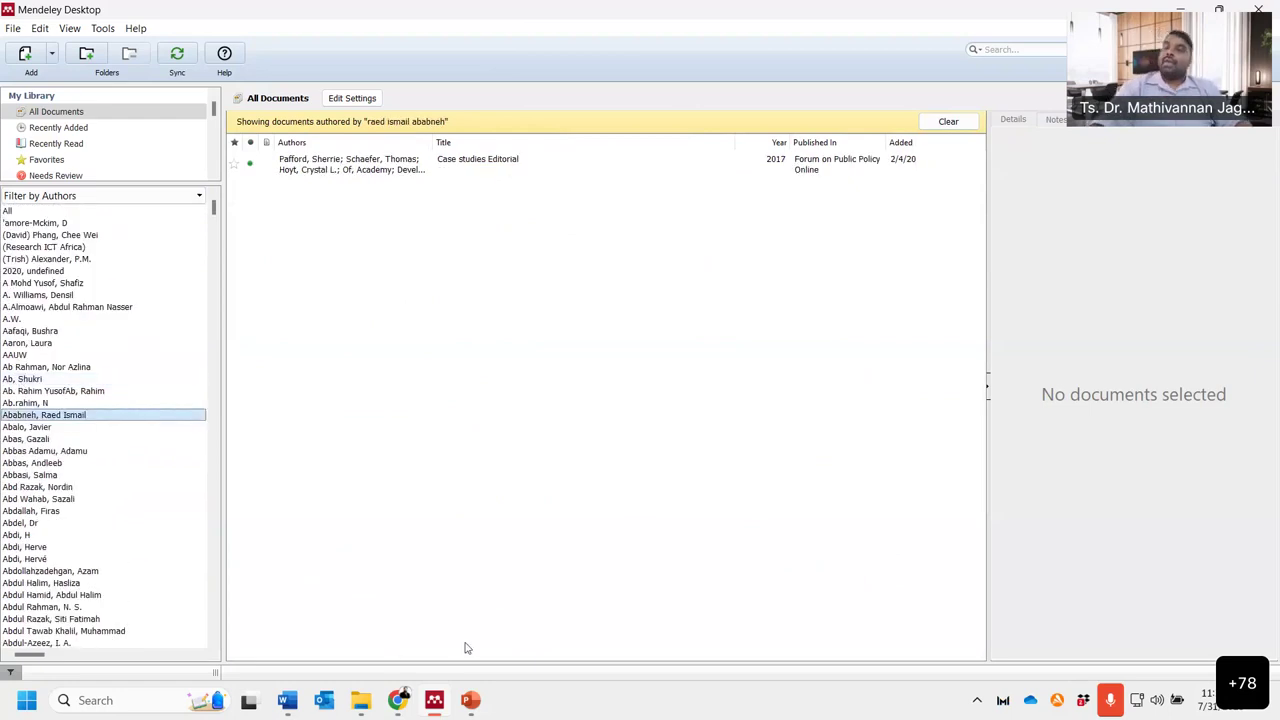
In the PowerPoint slides, select the 'Cite research while writing' heading, then return to Mendeley Desktop.
left_click(472, 703)
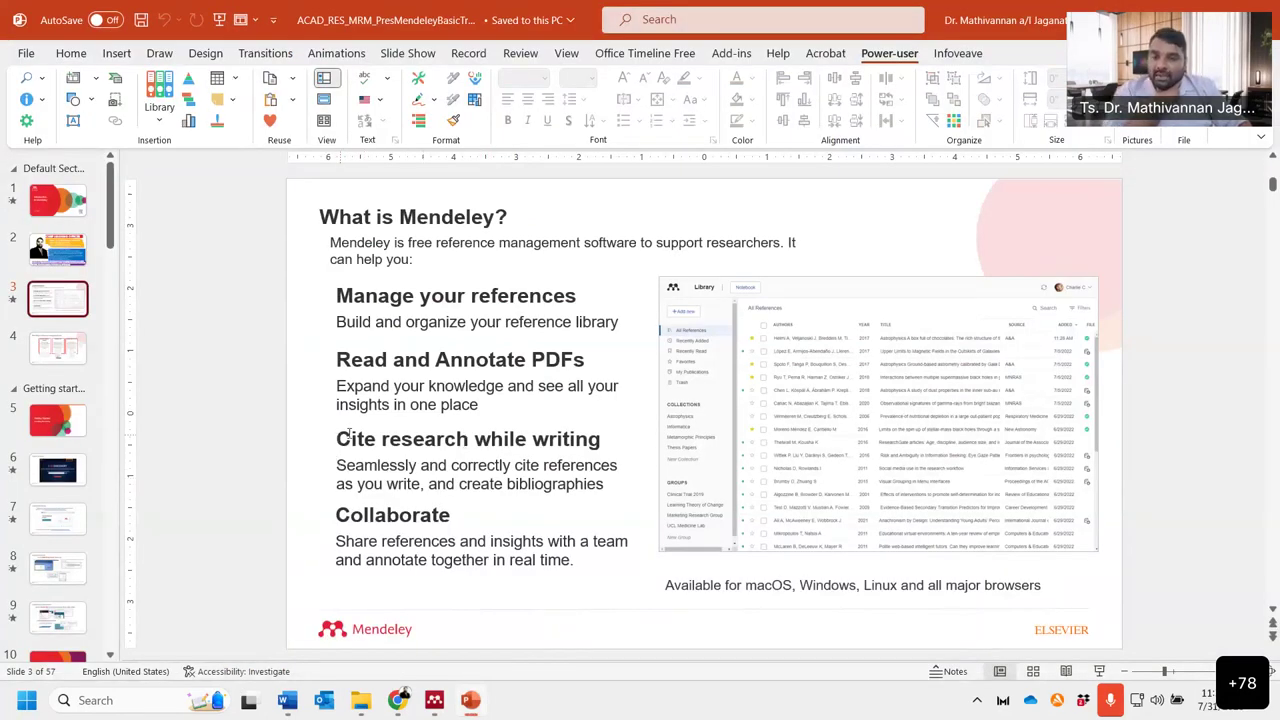
triple_click(343, 437)
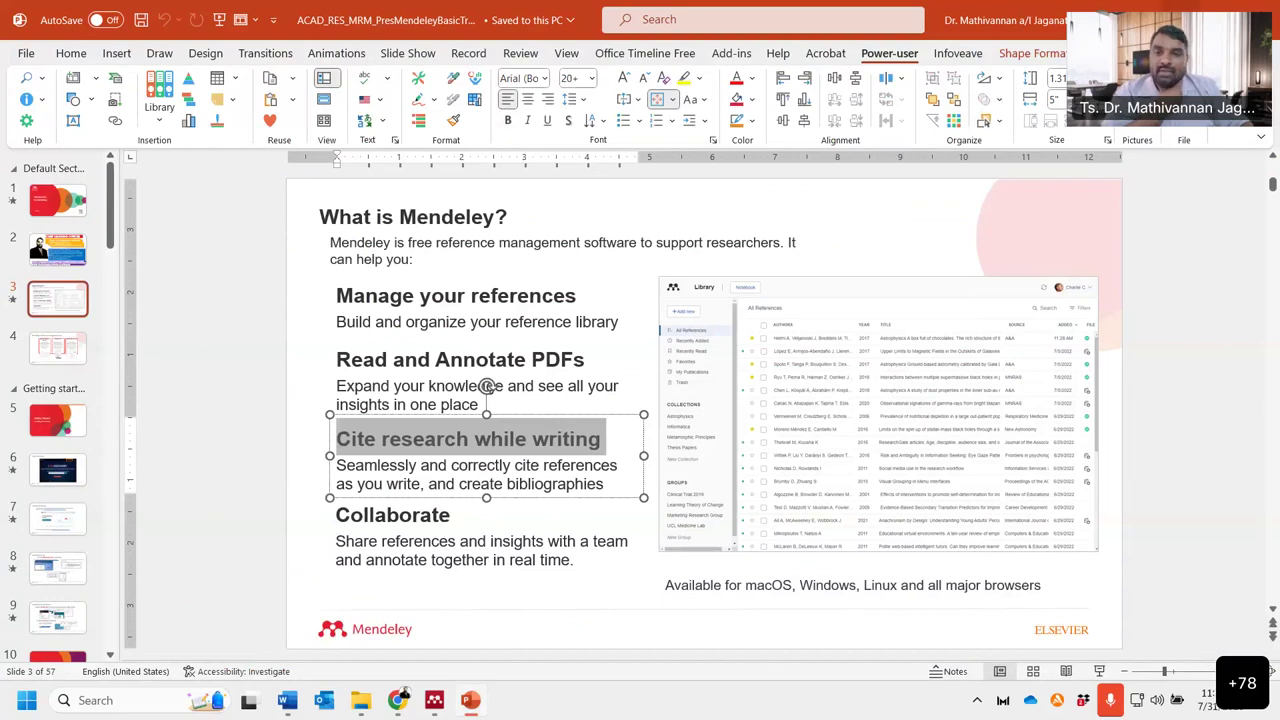
left_click(434, 700)
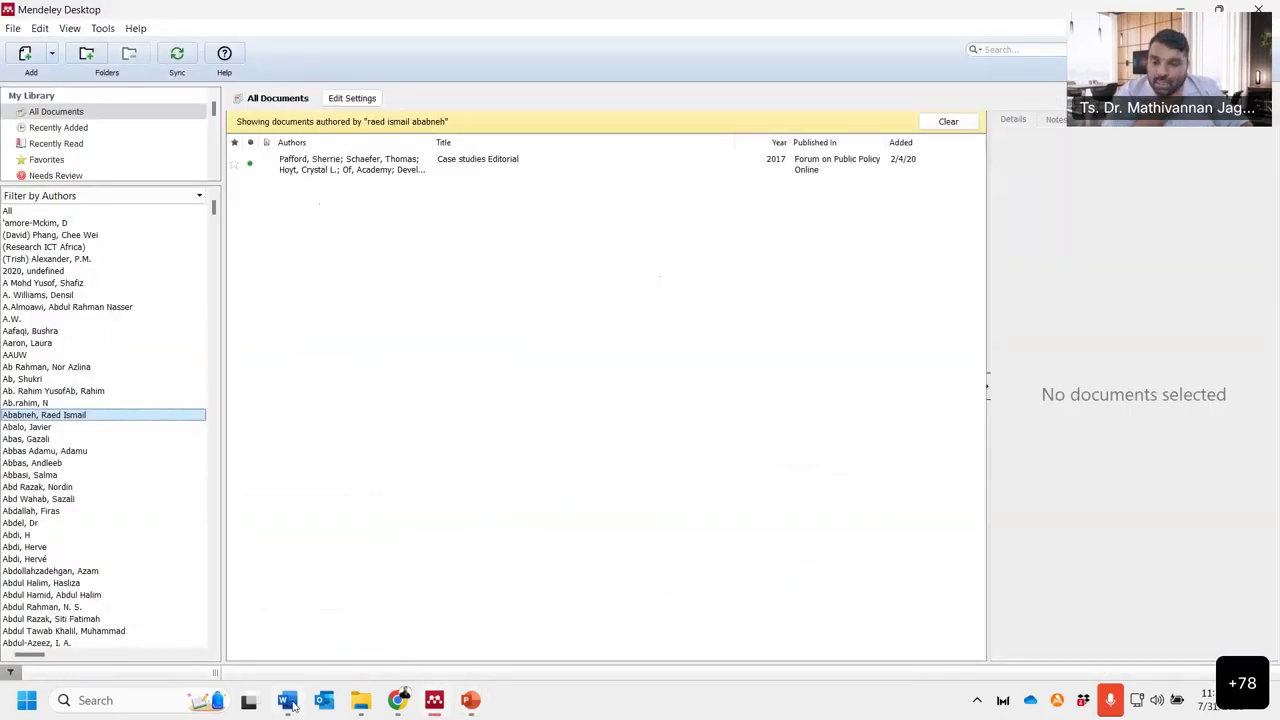
In Chrome, load mendeley.com and choose Settings from the user-name menu at top right.
left_click(405, 706)
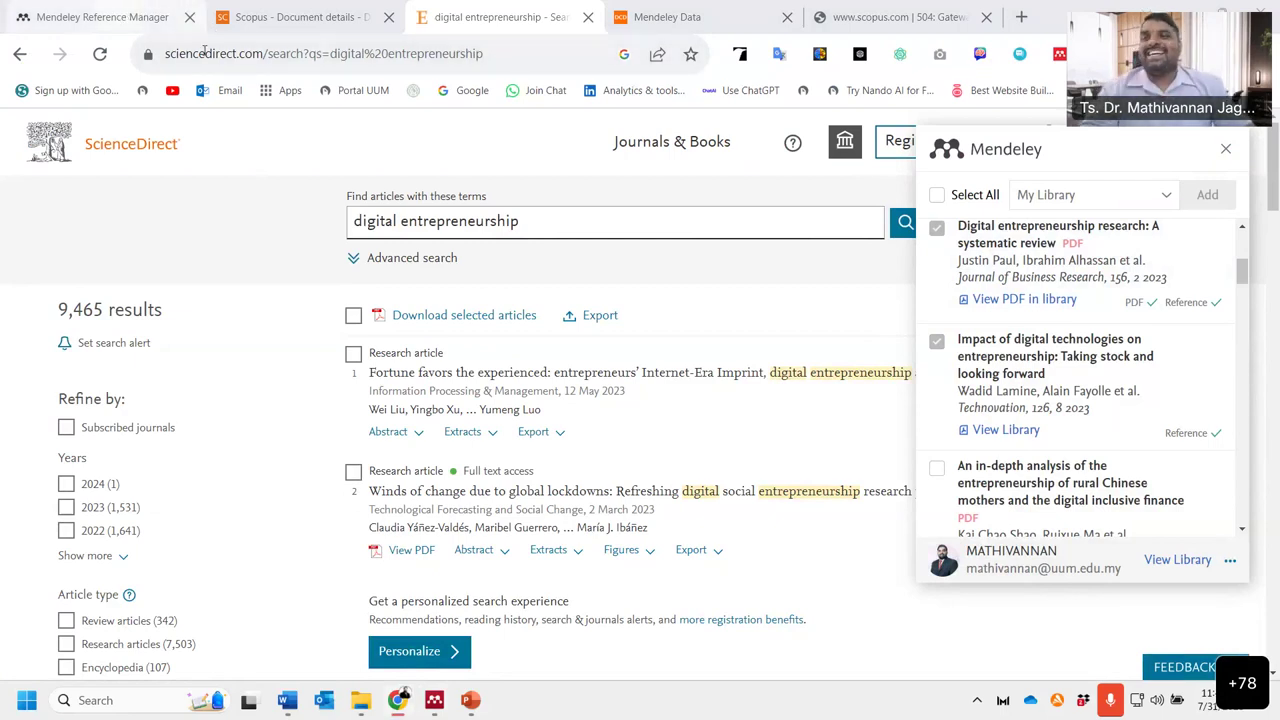
left_click(120, 17)
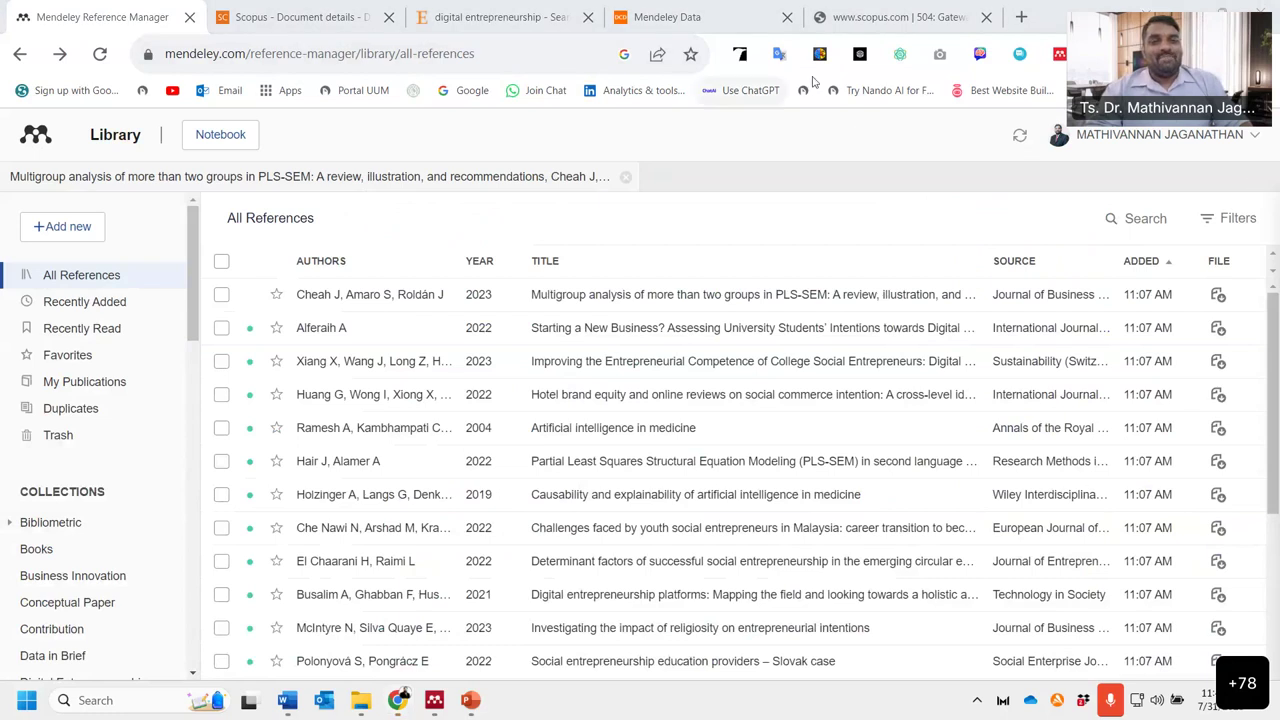
left_click(315, 55)
type("men")
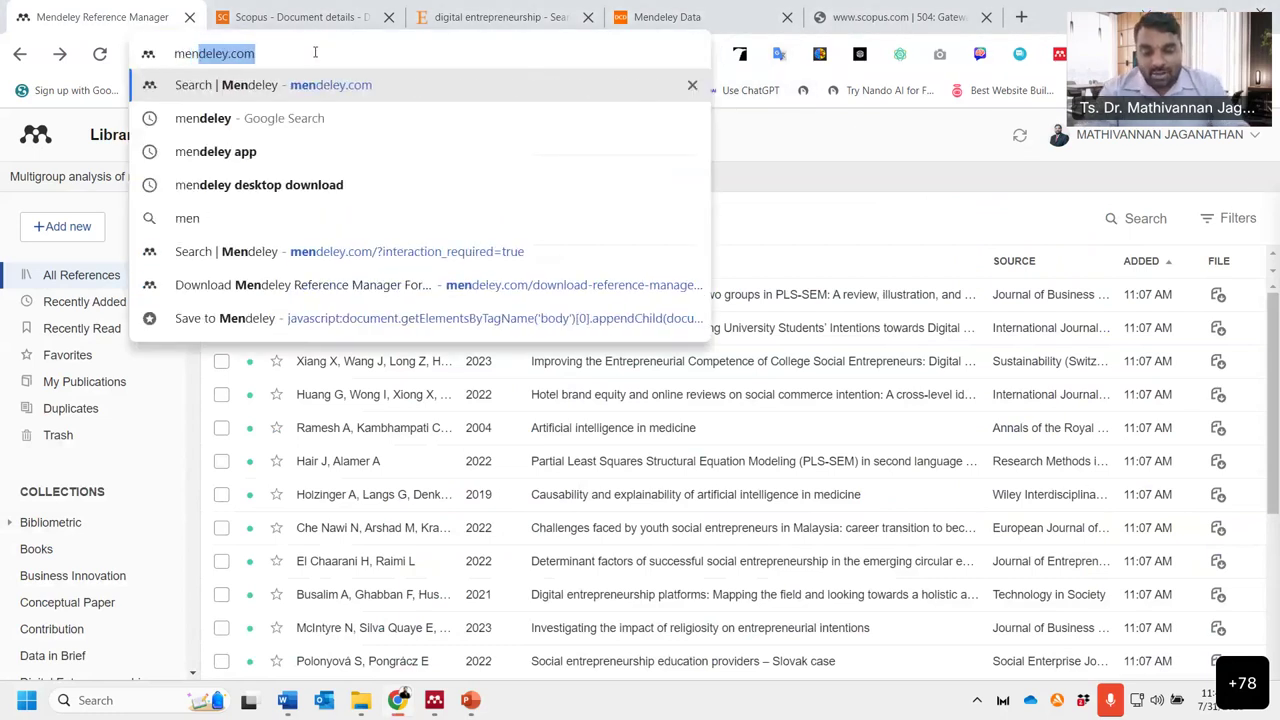
type("deley.")
key("Return")
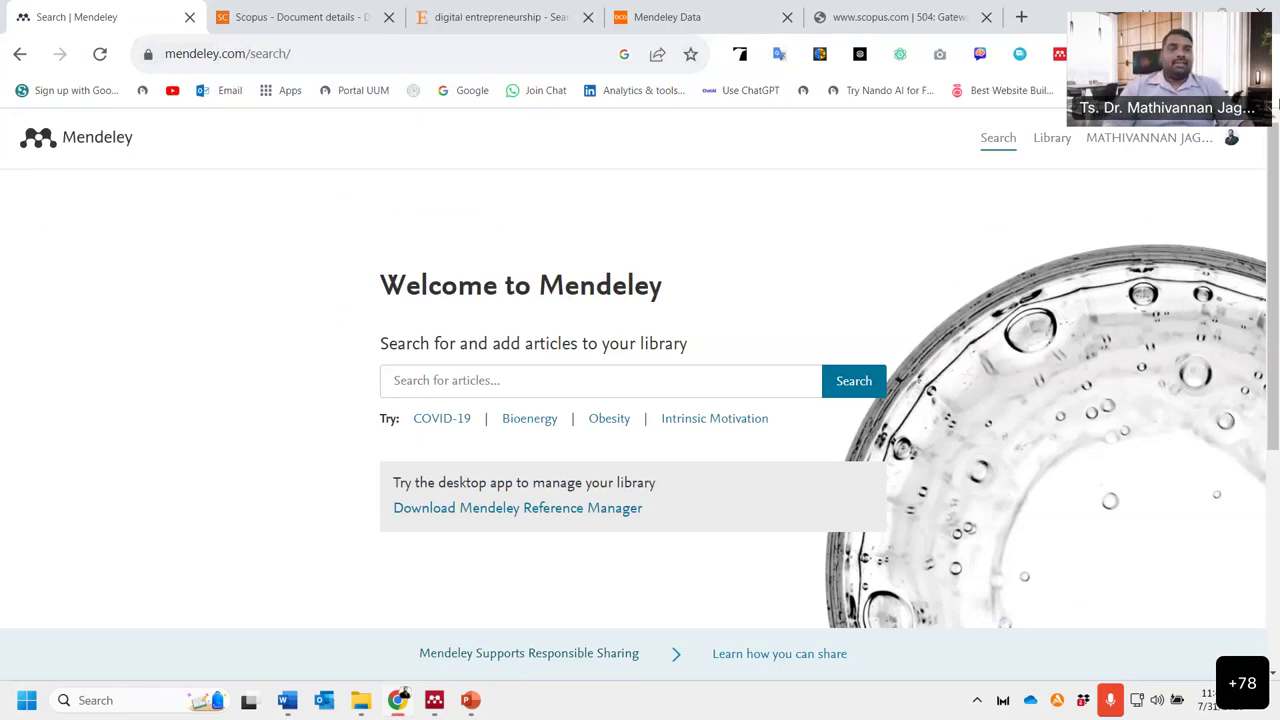
left_click(1200, 148)
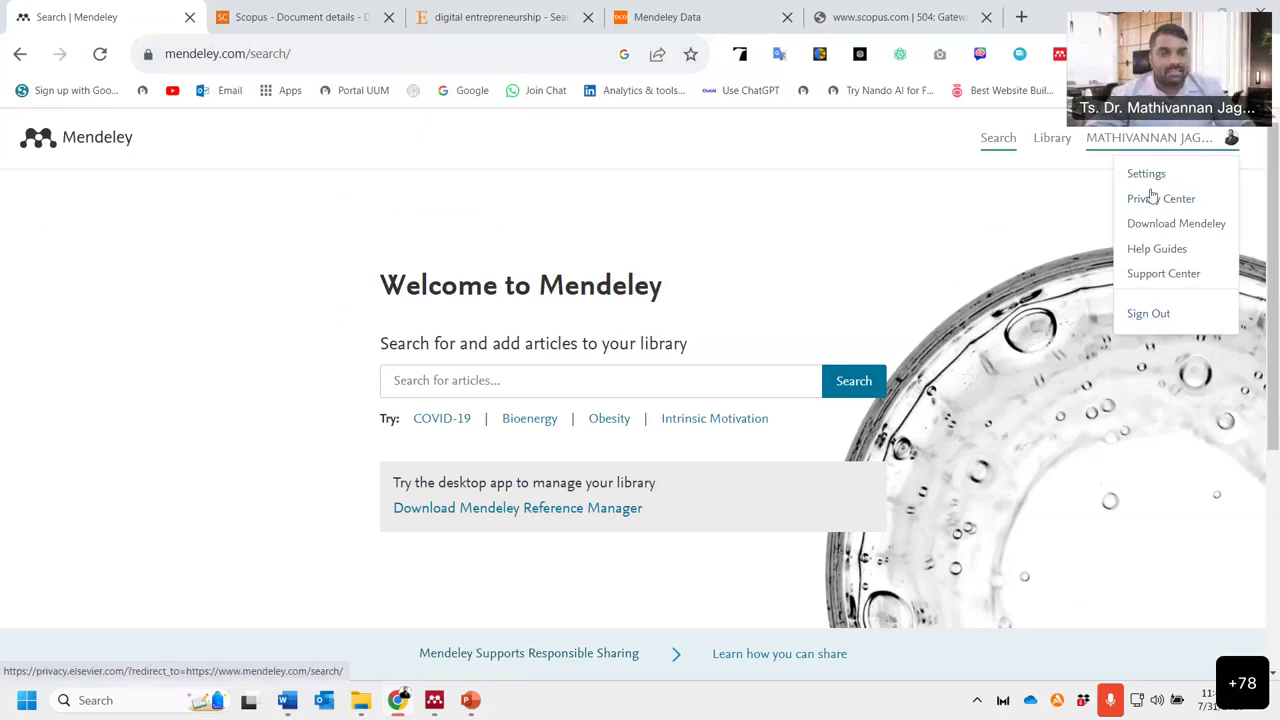
left_click(1148, 175)
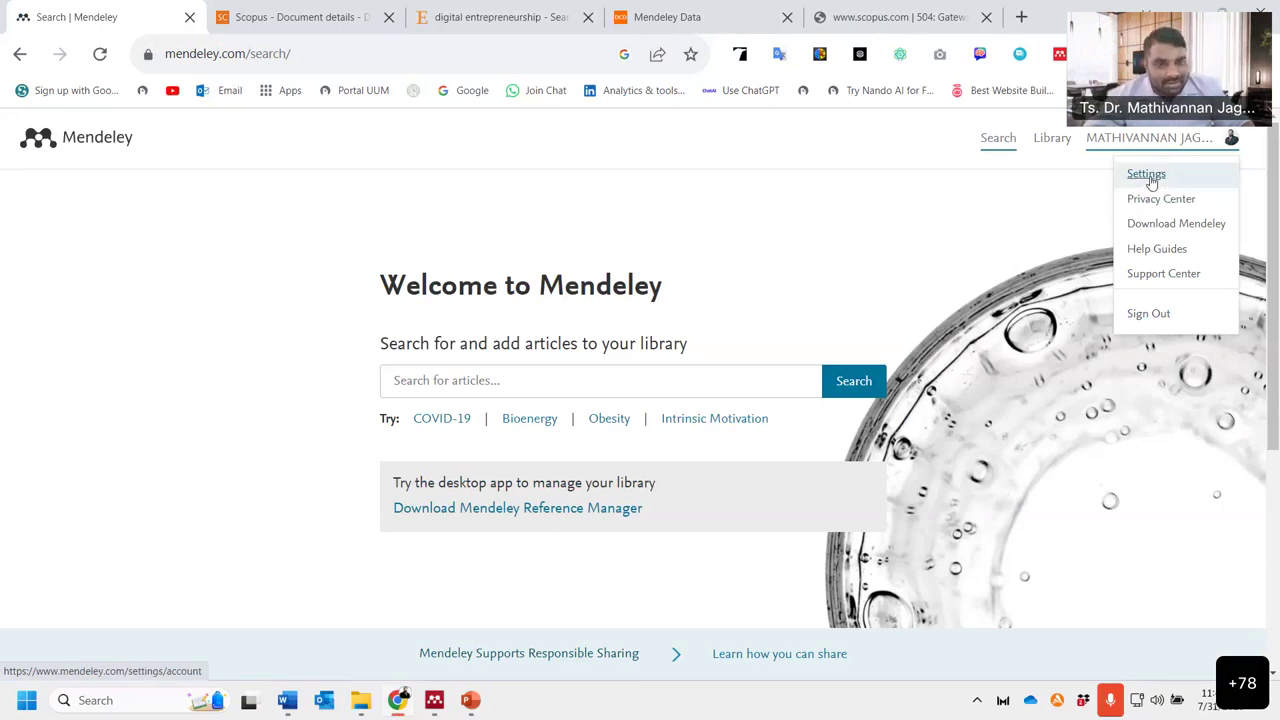
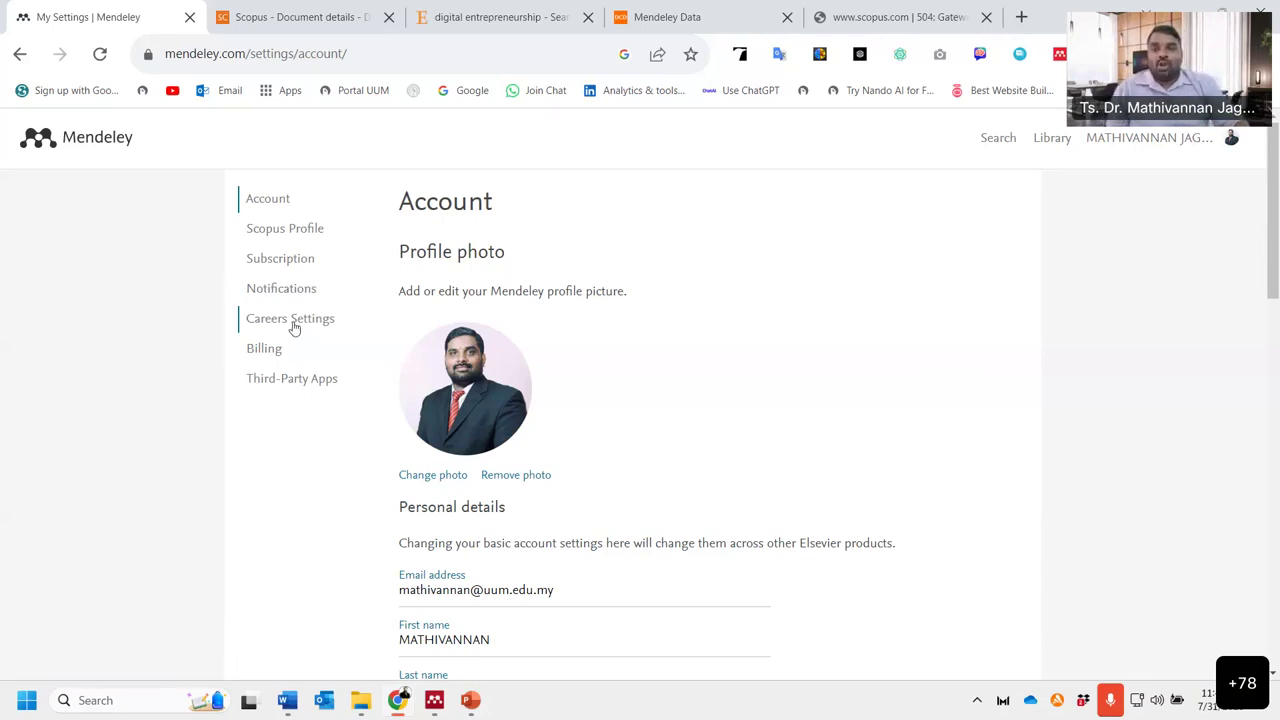
Open Careers Settings and go to your job preferences on Mendeley Careers.
left_click(294, 324)
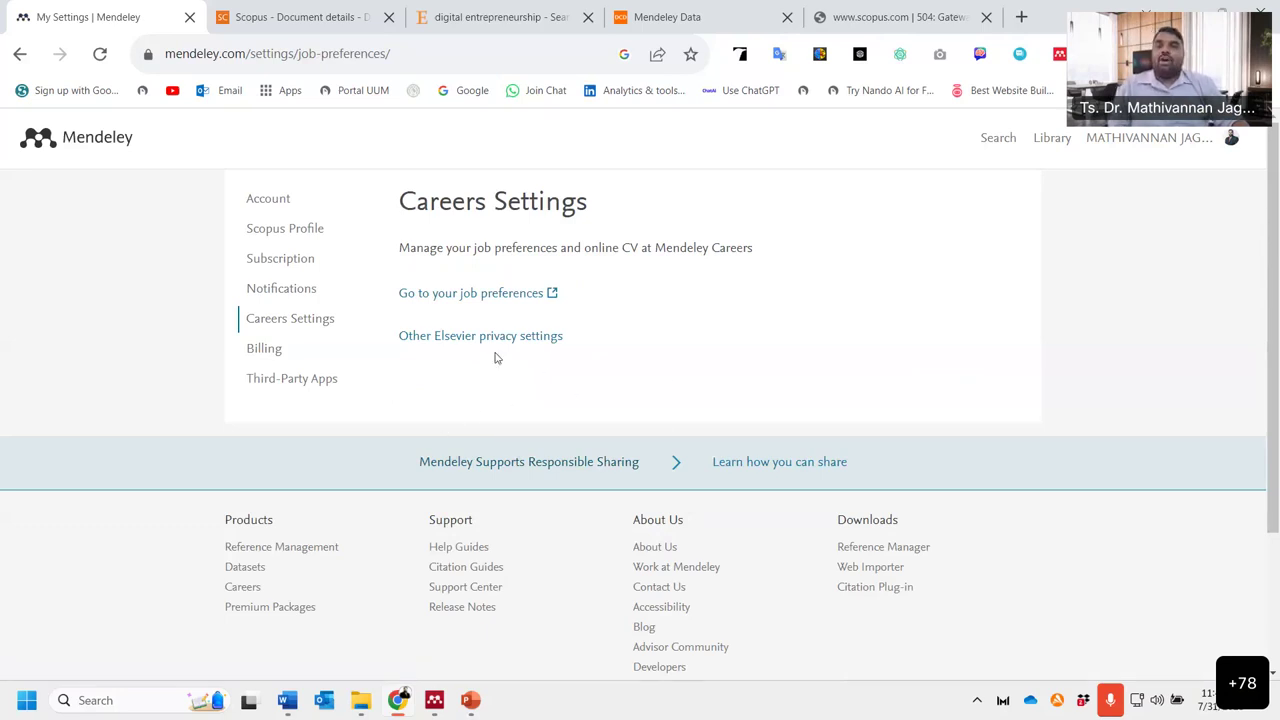
left_click(506, 299)
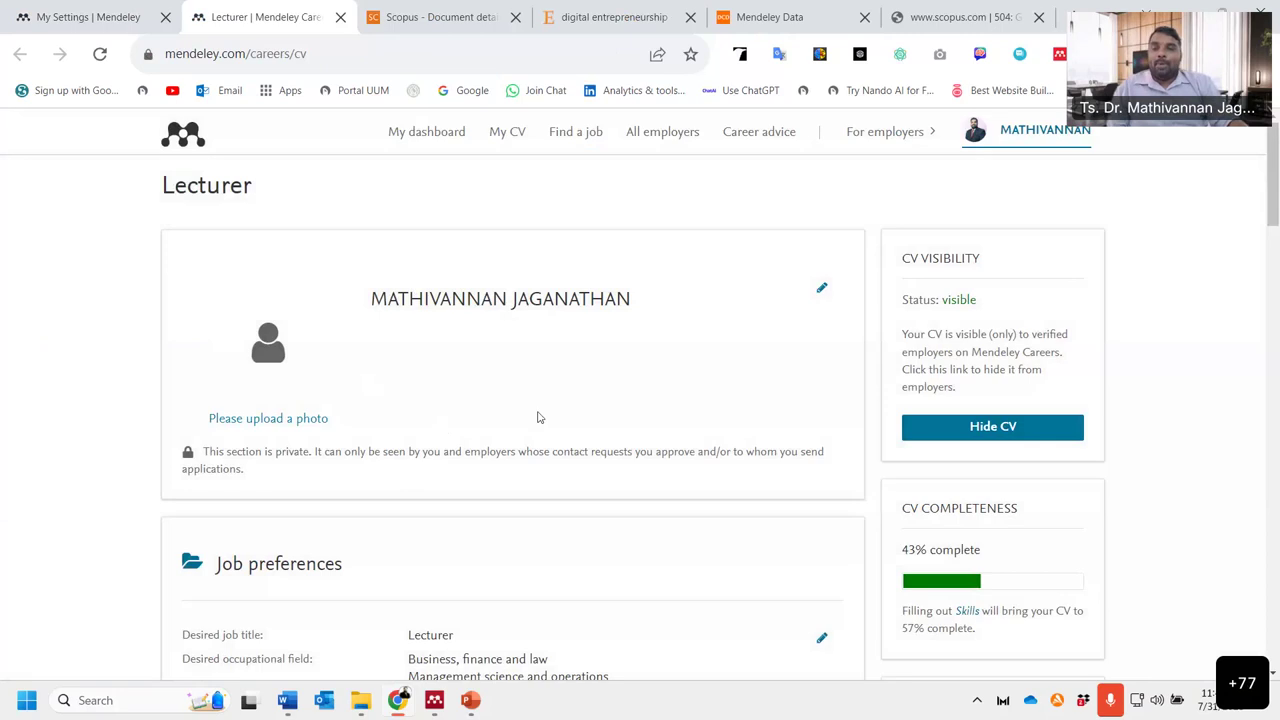
scroll(537, 420, "down", 5)
scroll(485, 448, "up", 5)
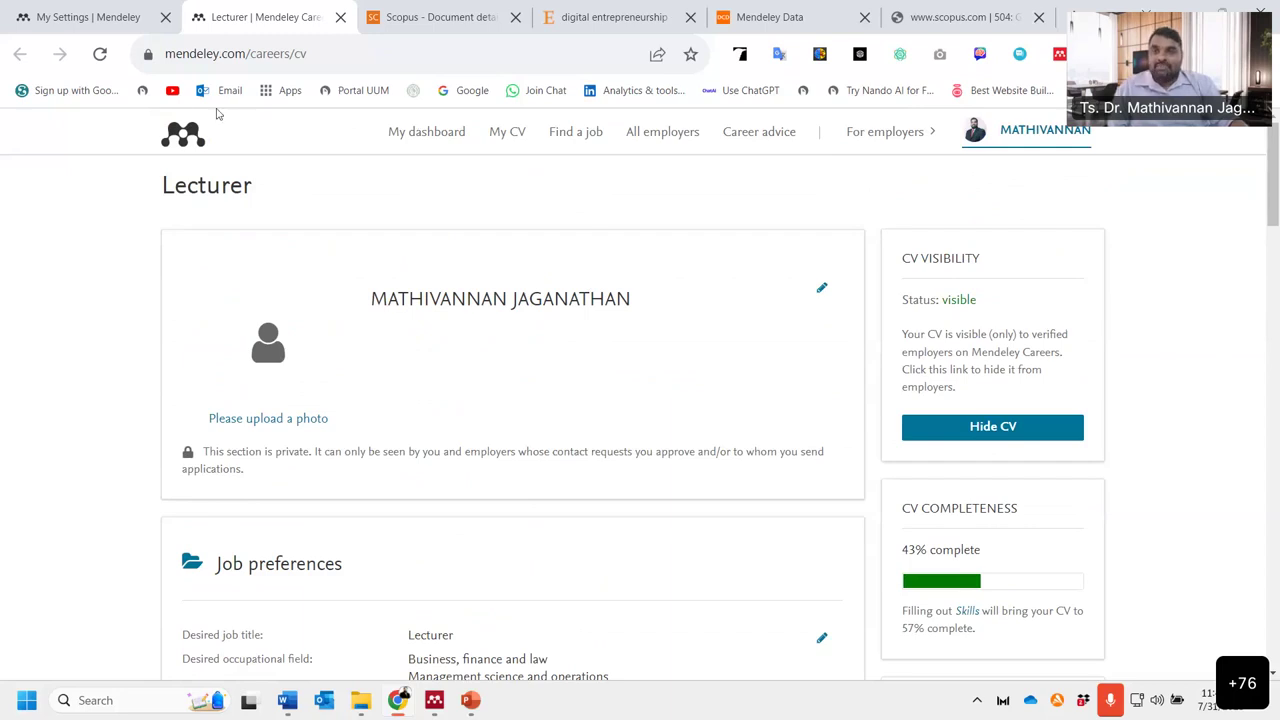
Copy the careers page address and open Find a job, listing 402,574 jobs.
right_click(279, 47)
left_click(354, 166)
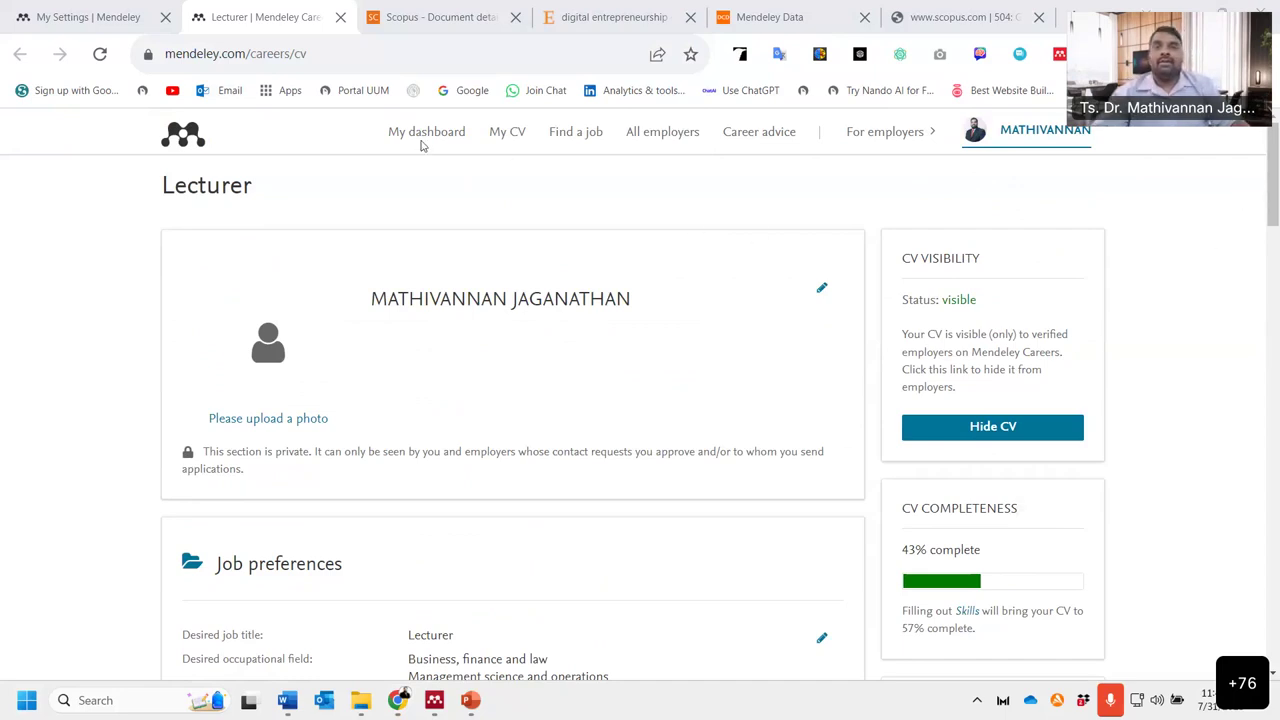
left_click(577, 133)
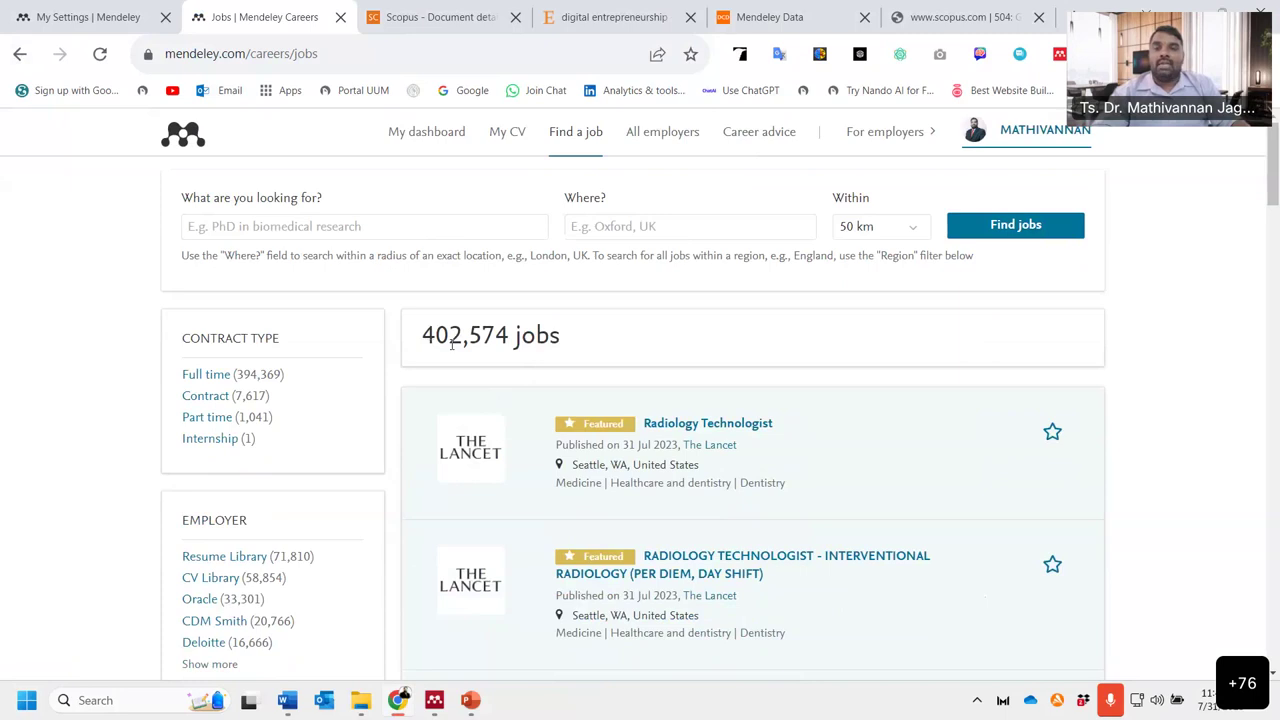
Search Mendeley Careers for lecturer jobs located in the United Kingdom.
left_click(262, 227)
type("lecturer")
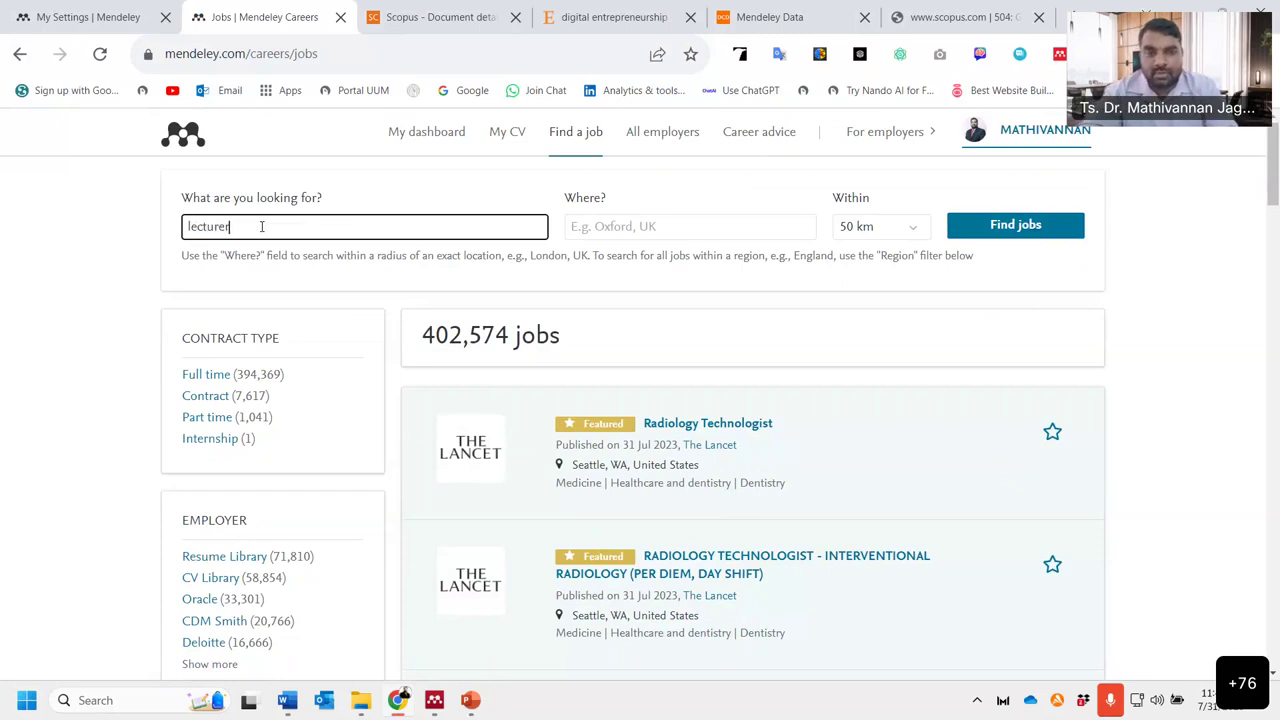
left_click(627, 227)
type("paki")
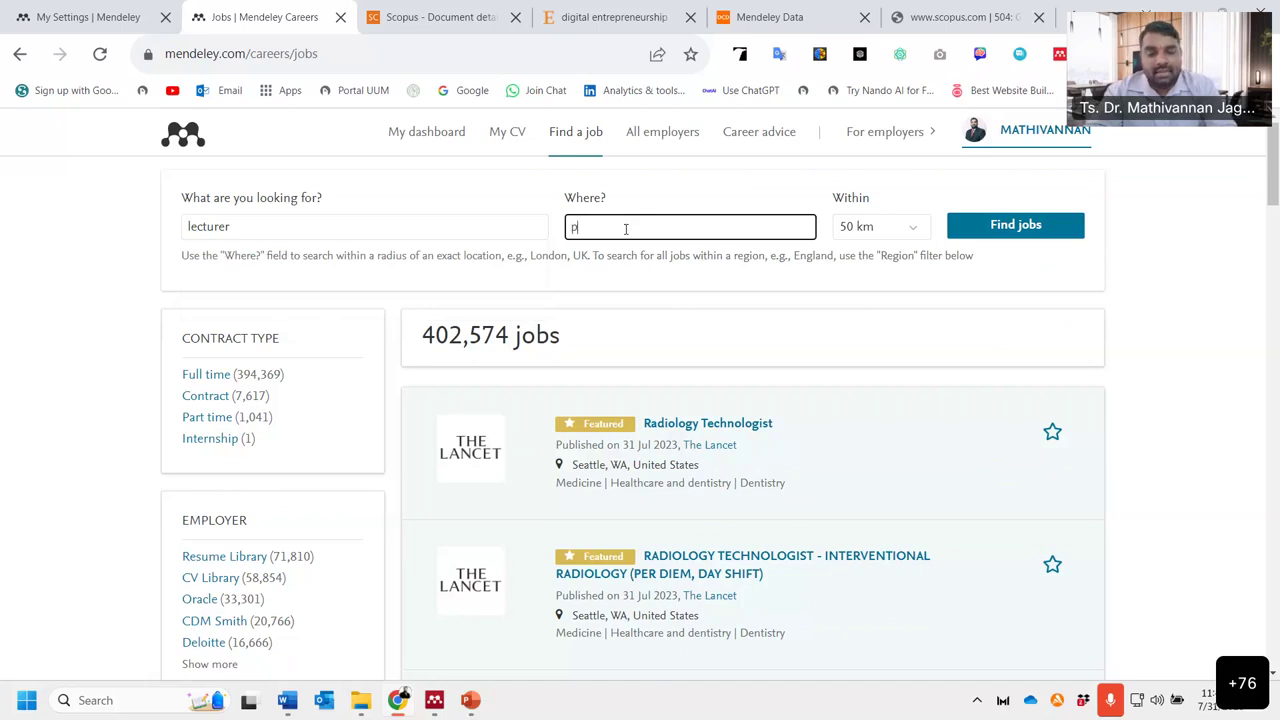
key("BackSpace")
key("BackSpace")
key("BackSpace")
type("unite")
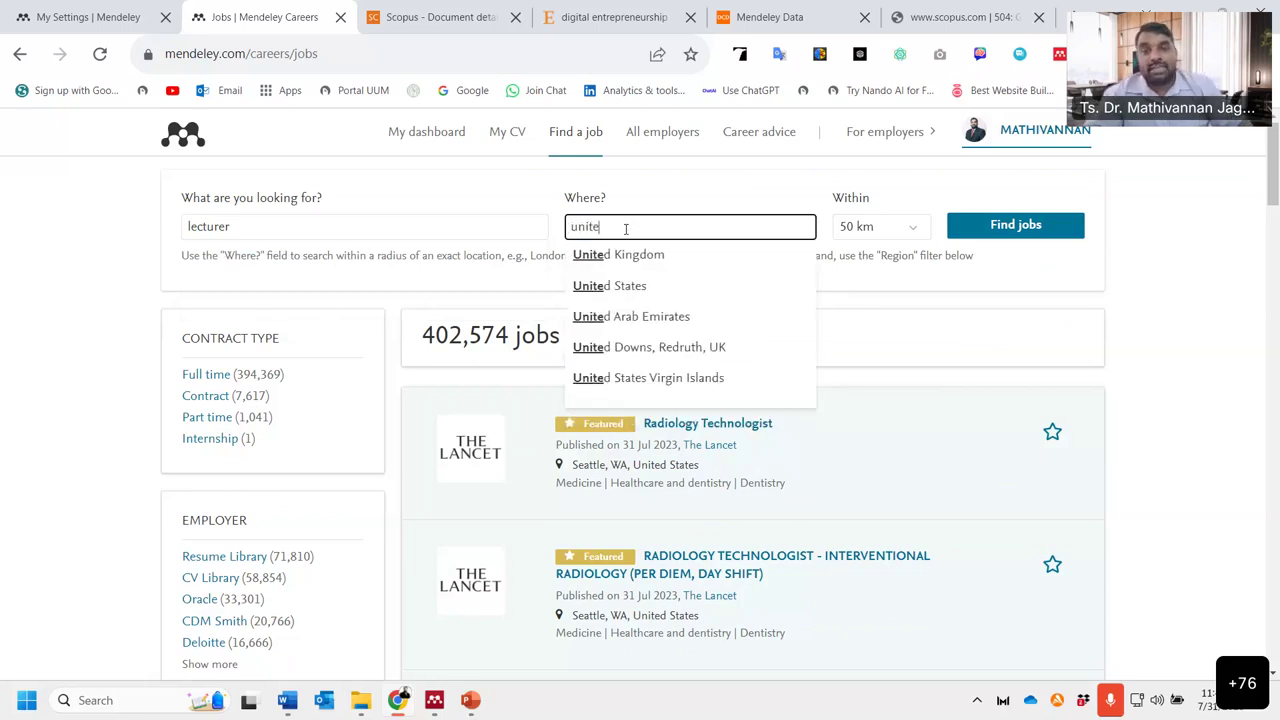
left_click(625, 258)
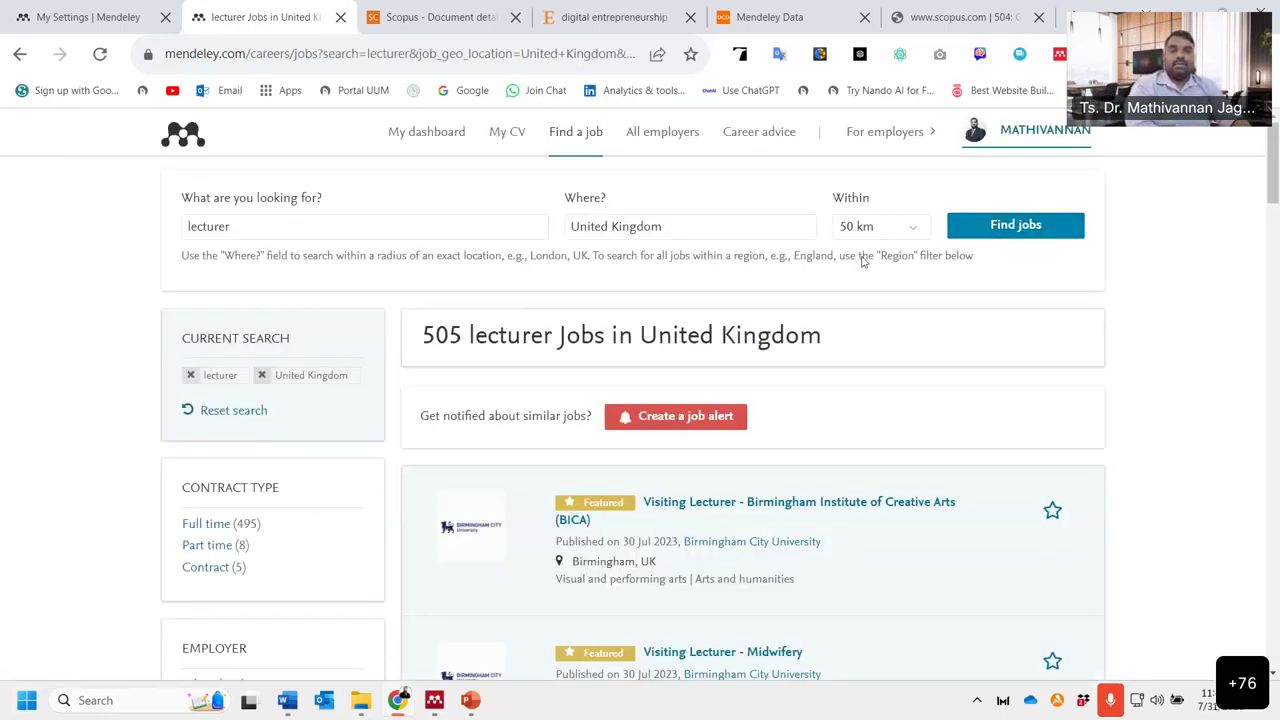
Review the 505 lecturer results and pull the results tab out into a separate window.
scroll(704, 394, "down", 3)
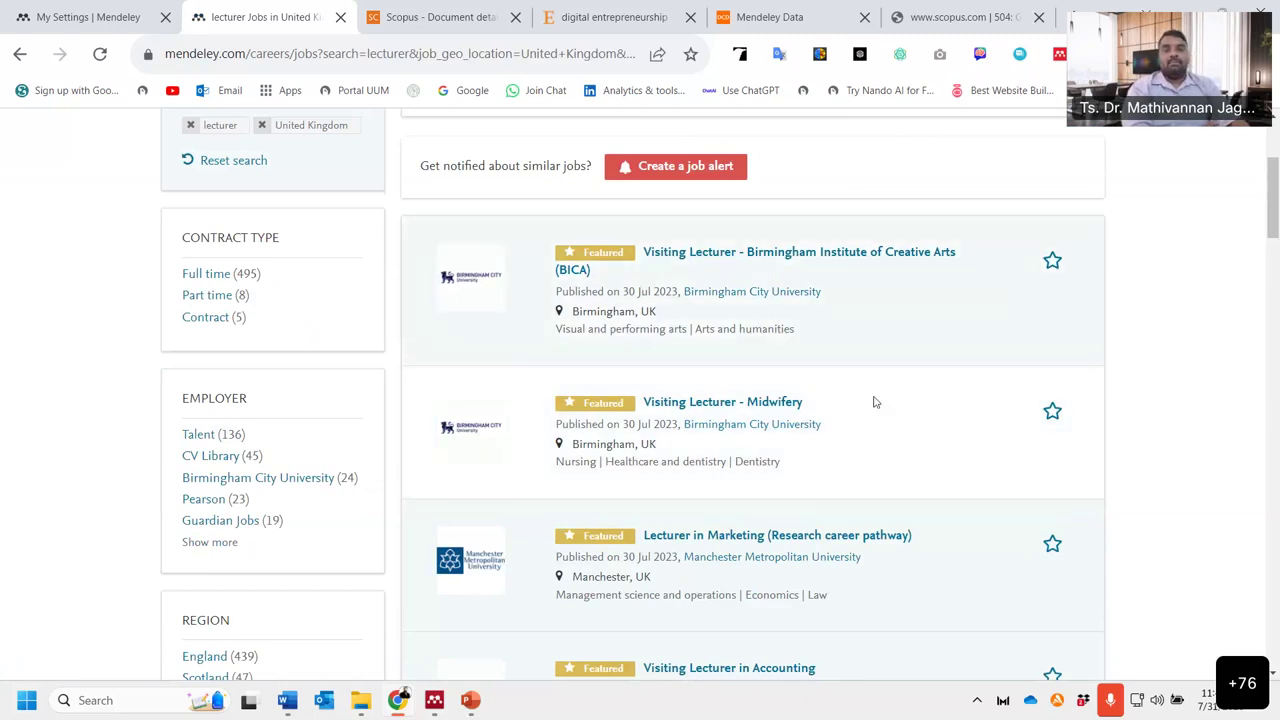
scroll(873, 402, "down", 2)
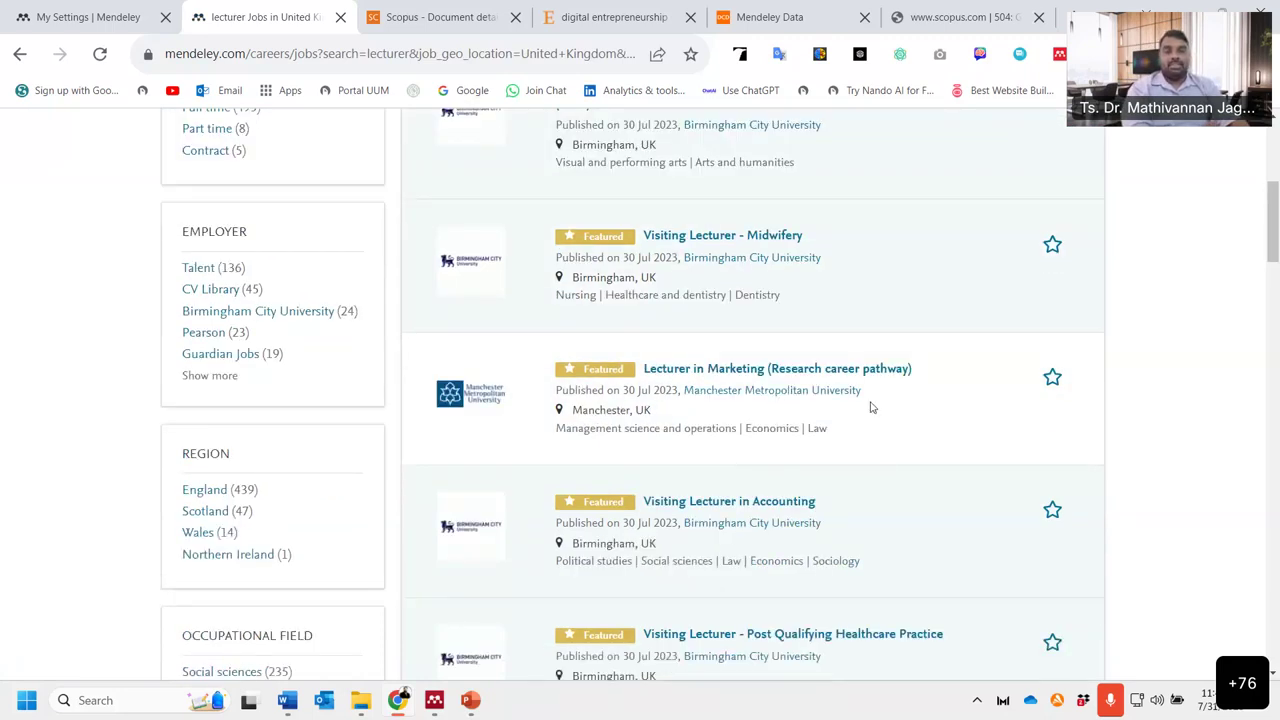
scroll(750, 415, "down", 3)
scroll(740, 388, "up", 3)
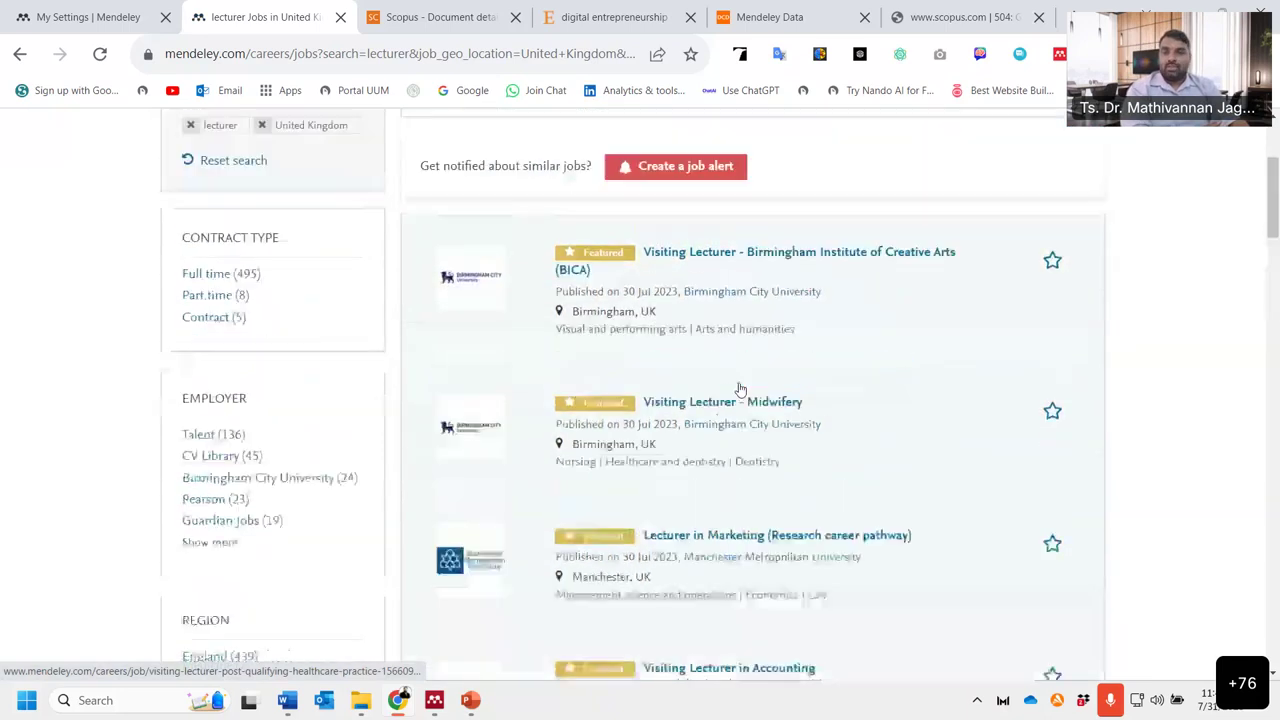
scroll(740, 388, "up", 5)
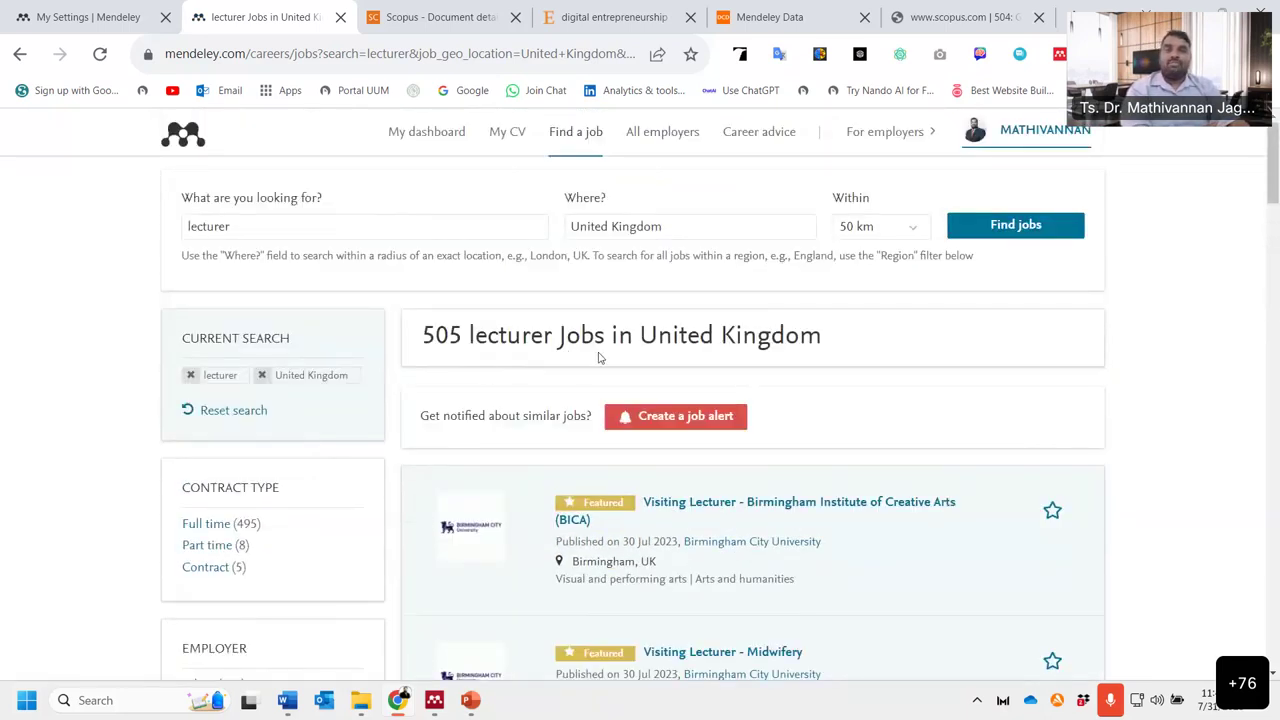
left_click_drag(840, 338, 474, 338)
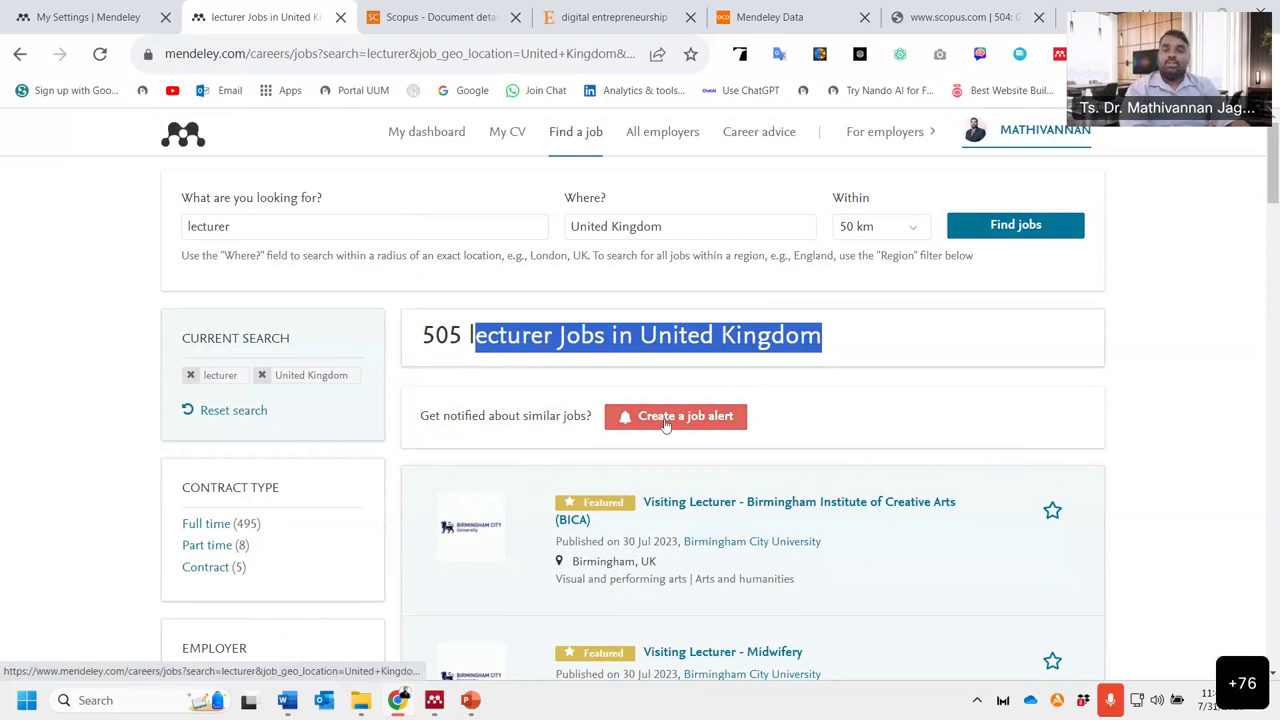
left_click(266, 24)
left_click_drag(258, 86, 110, 292)
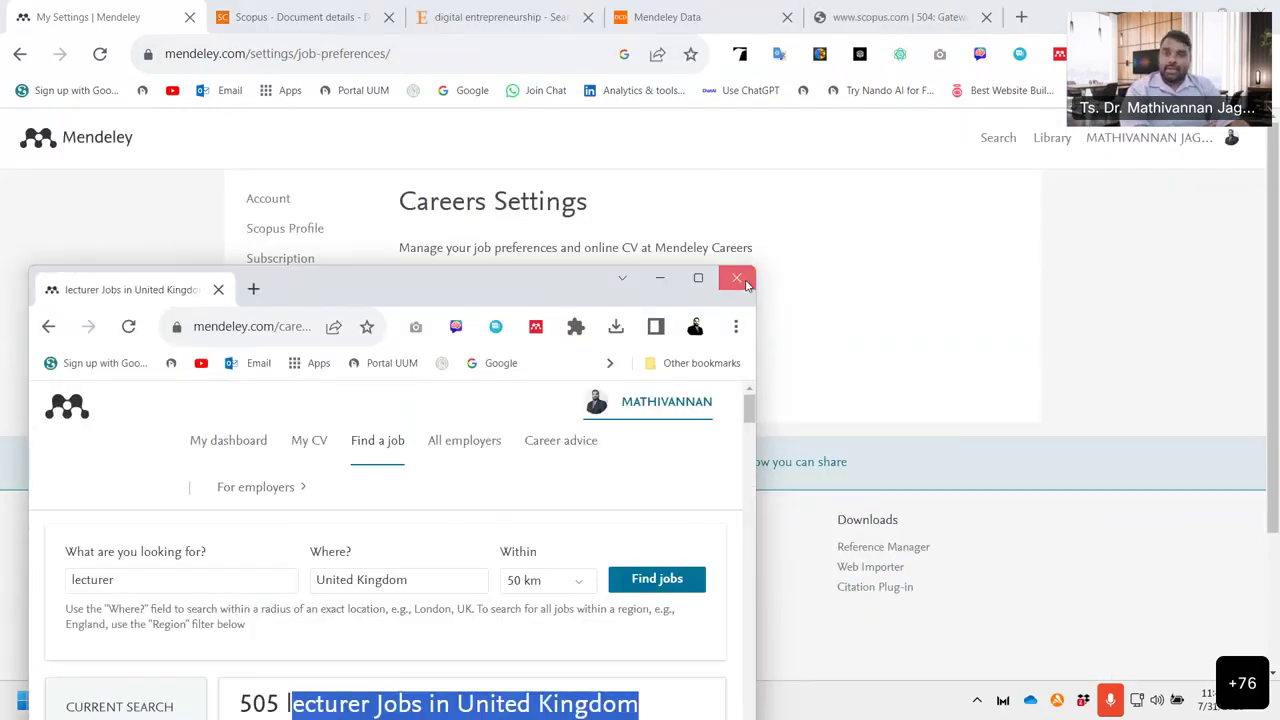
Close the job results window, open Account settings, then go back twice to mendeley.com/search.
left_click(737, 279)
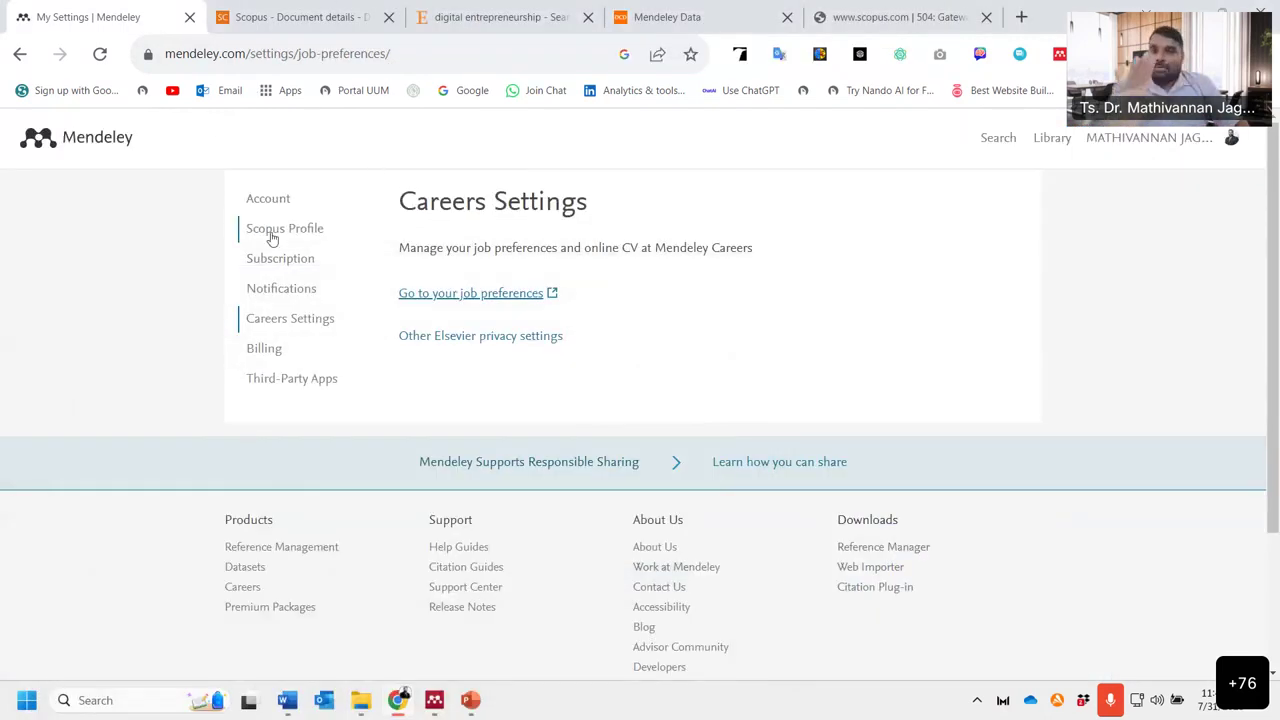
left_click(268, 199)
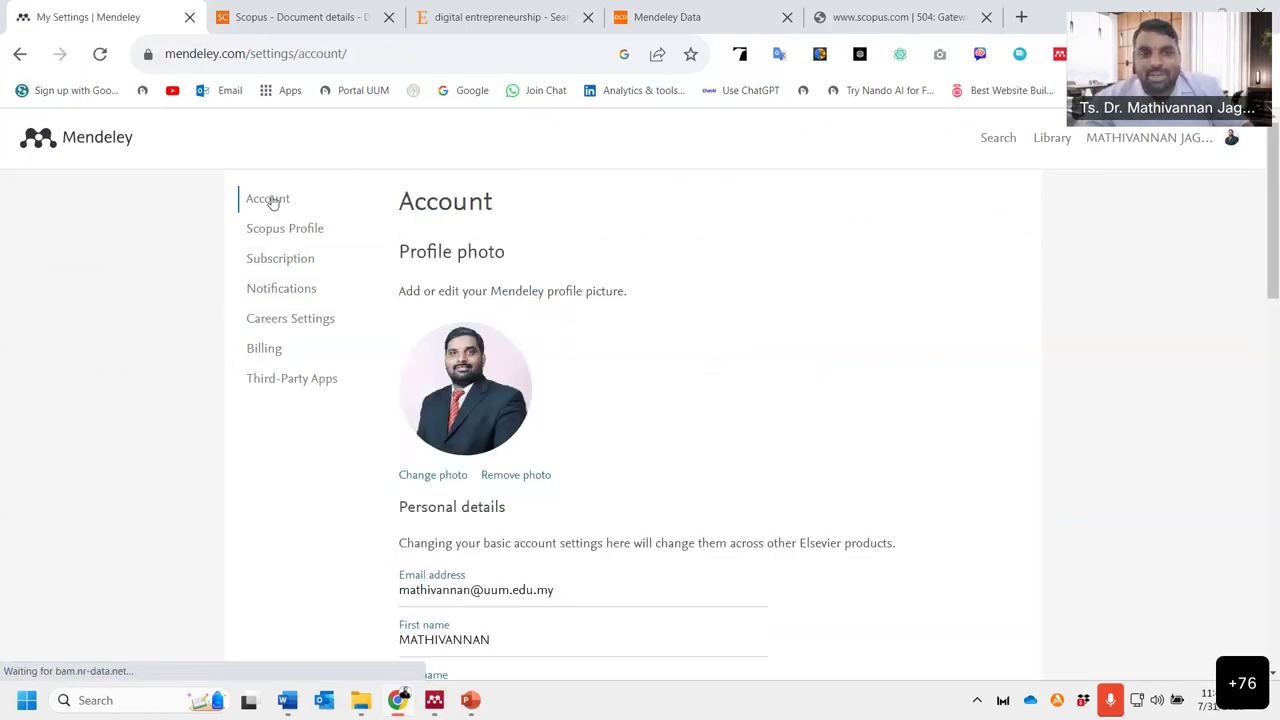
left_click(17, 56)
left_click(18, 56)
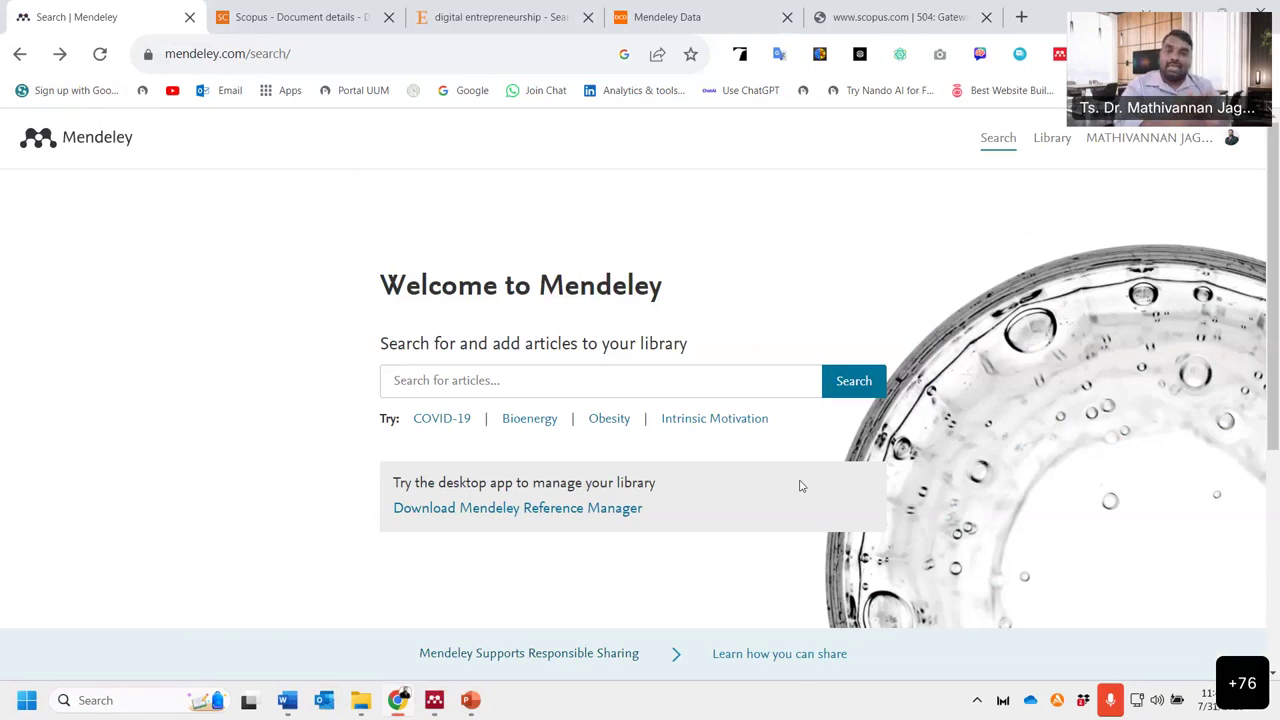
Search articles for the exact phrase "digital entrepreneurship" and scroll the 995 results.
left_click(578, 375)
type("\"")
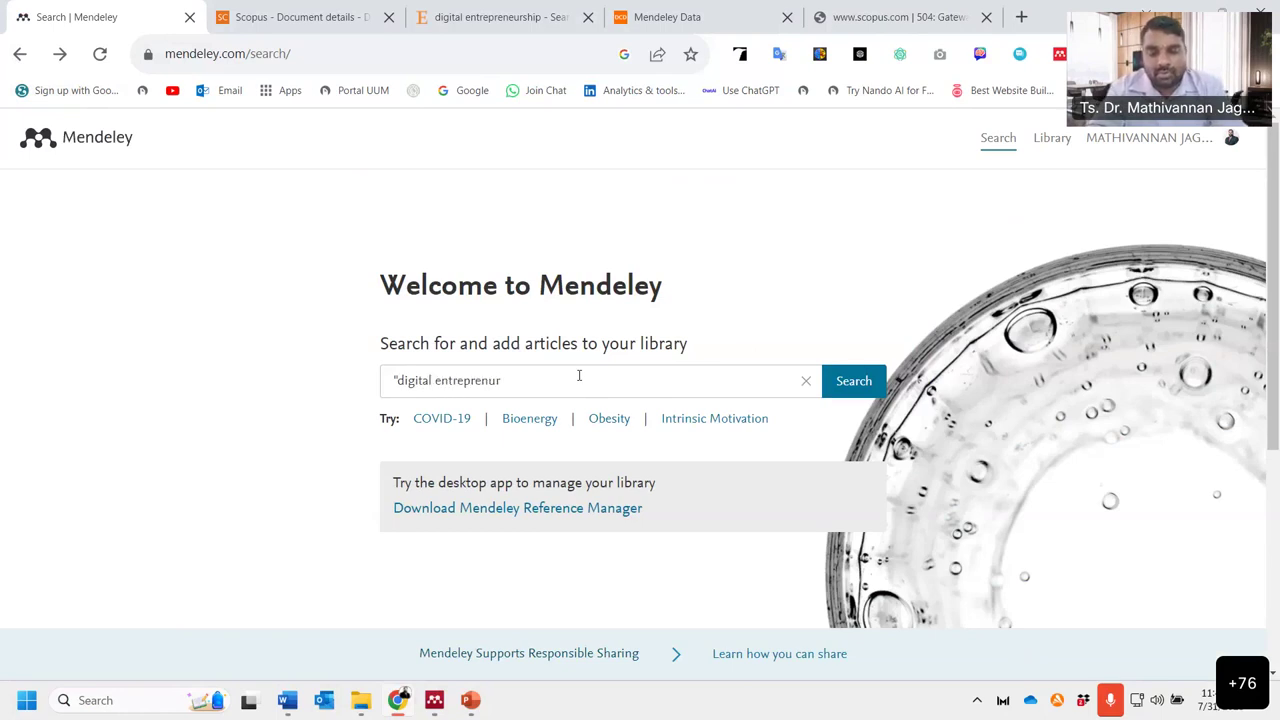
type("digital entrepreneurship\"")
key("Return")
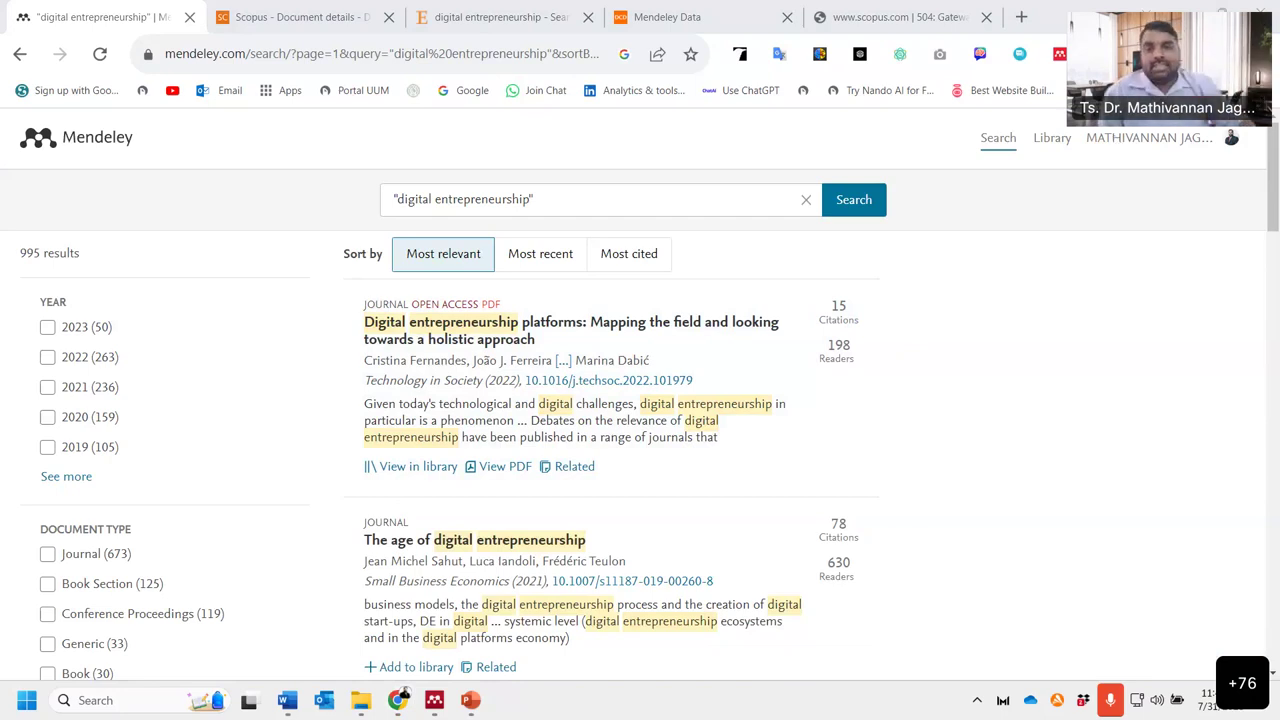
scroll(630, 497, "down", 2)
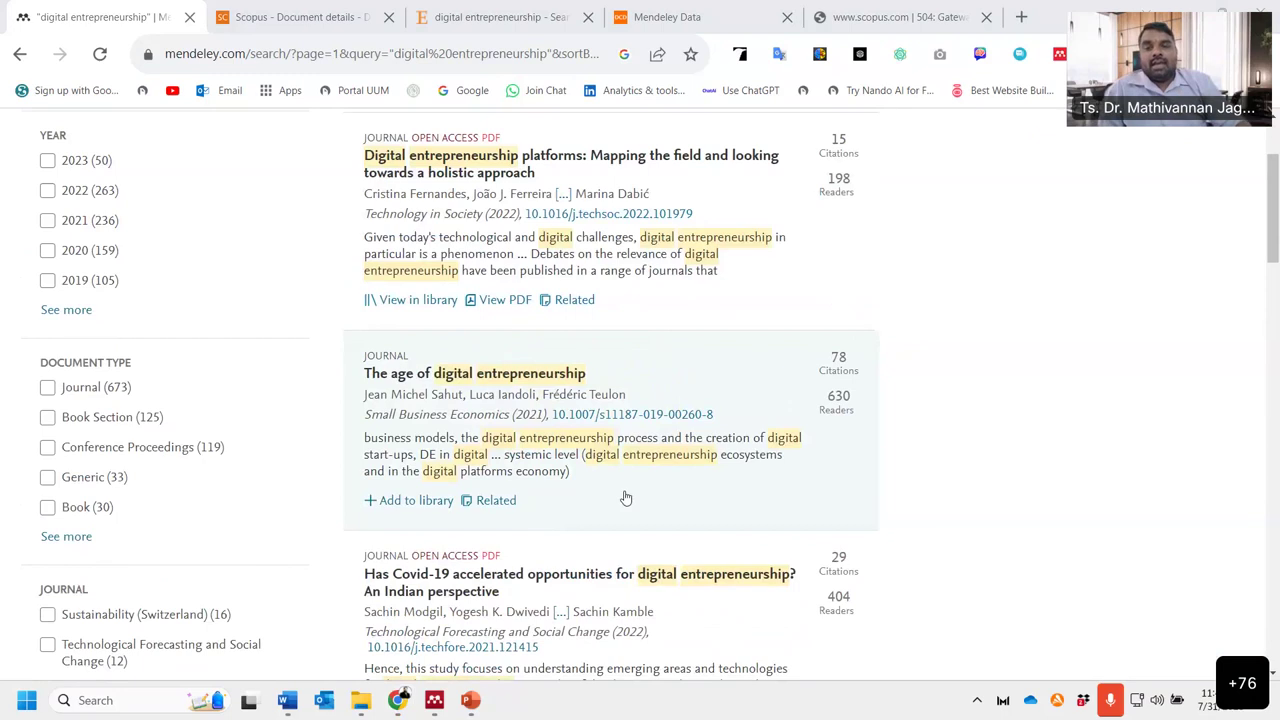
right_click(507, 307)
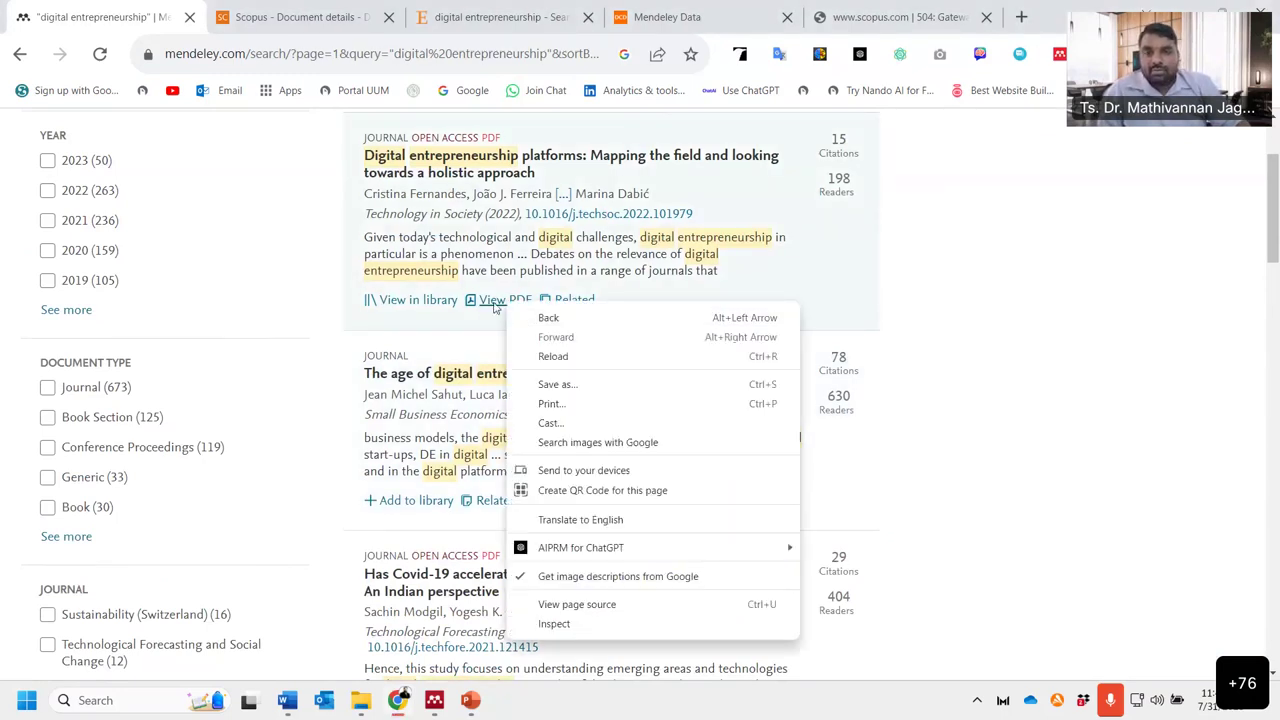
left_click(494, 308)
left_click(500, 303)
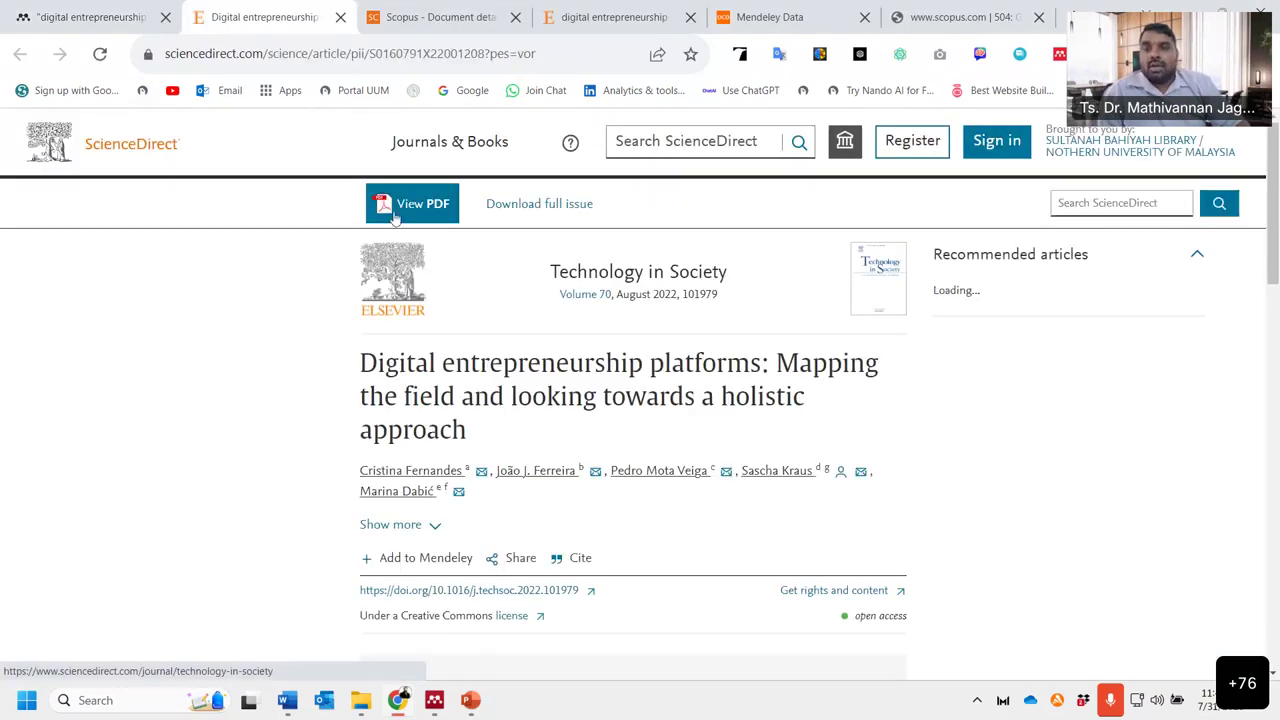
left_click(395, 215)
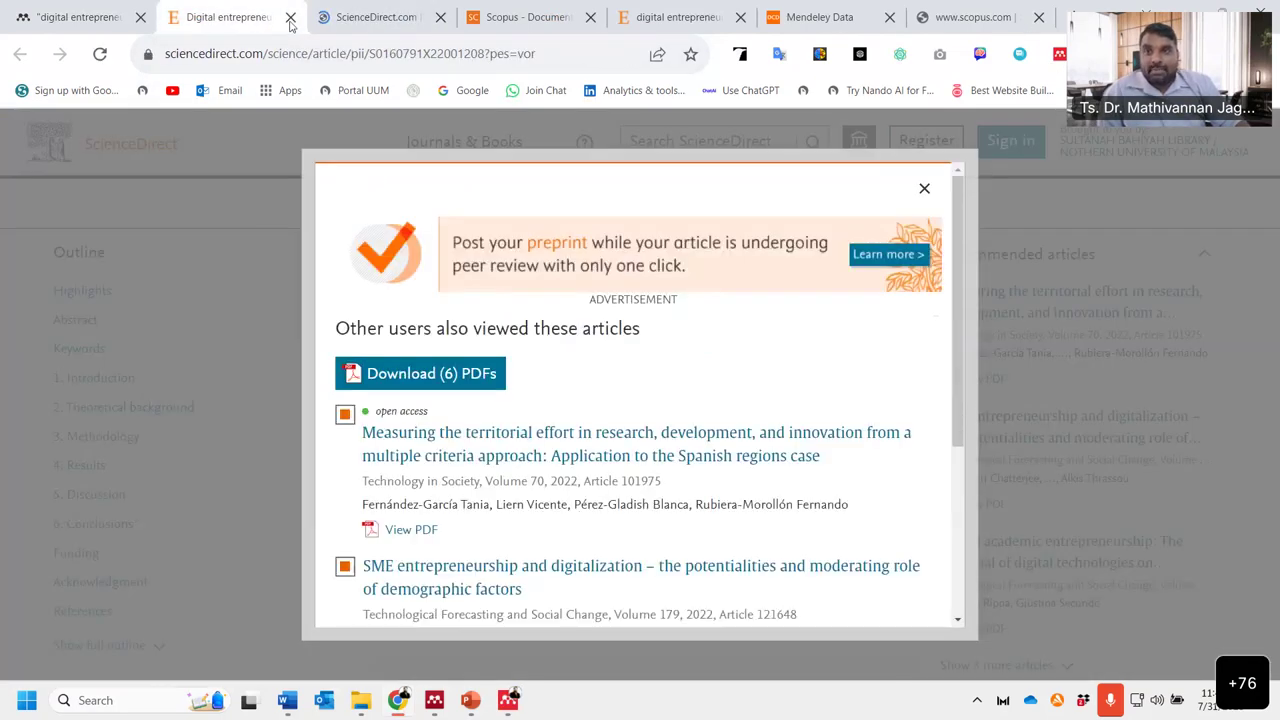
left_click(290, 18)
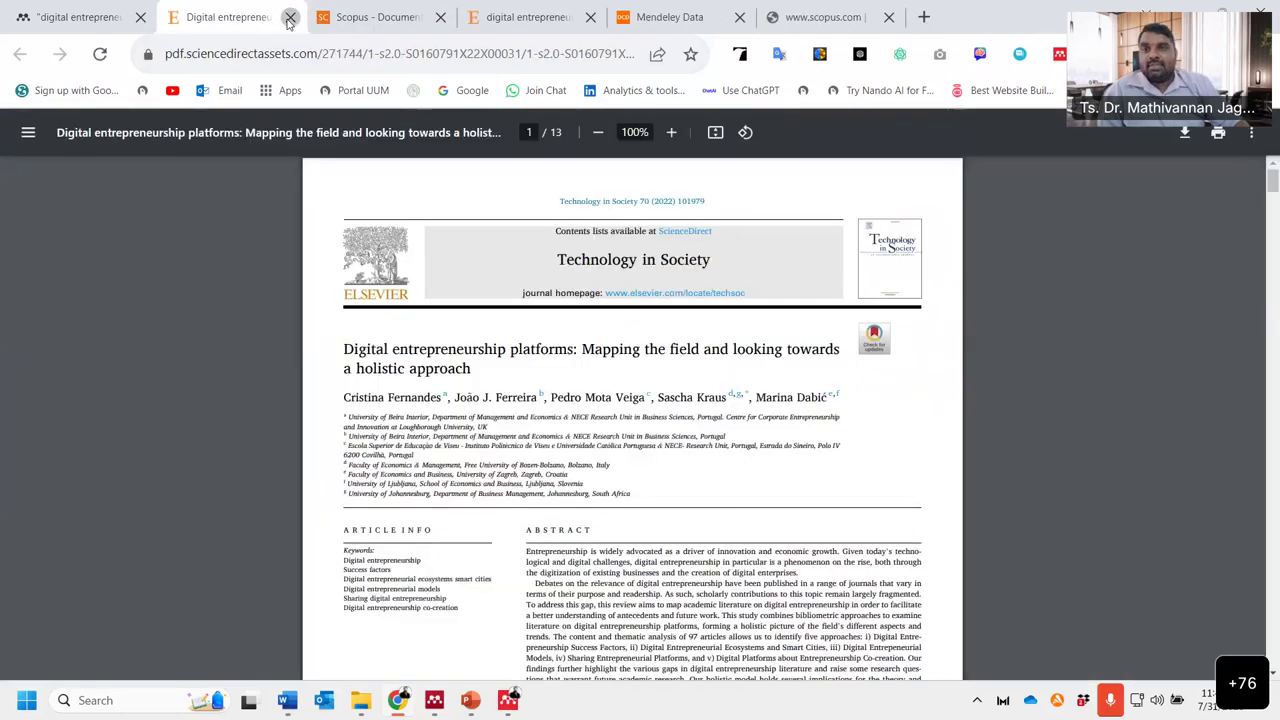
left_click(290, 18)
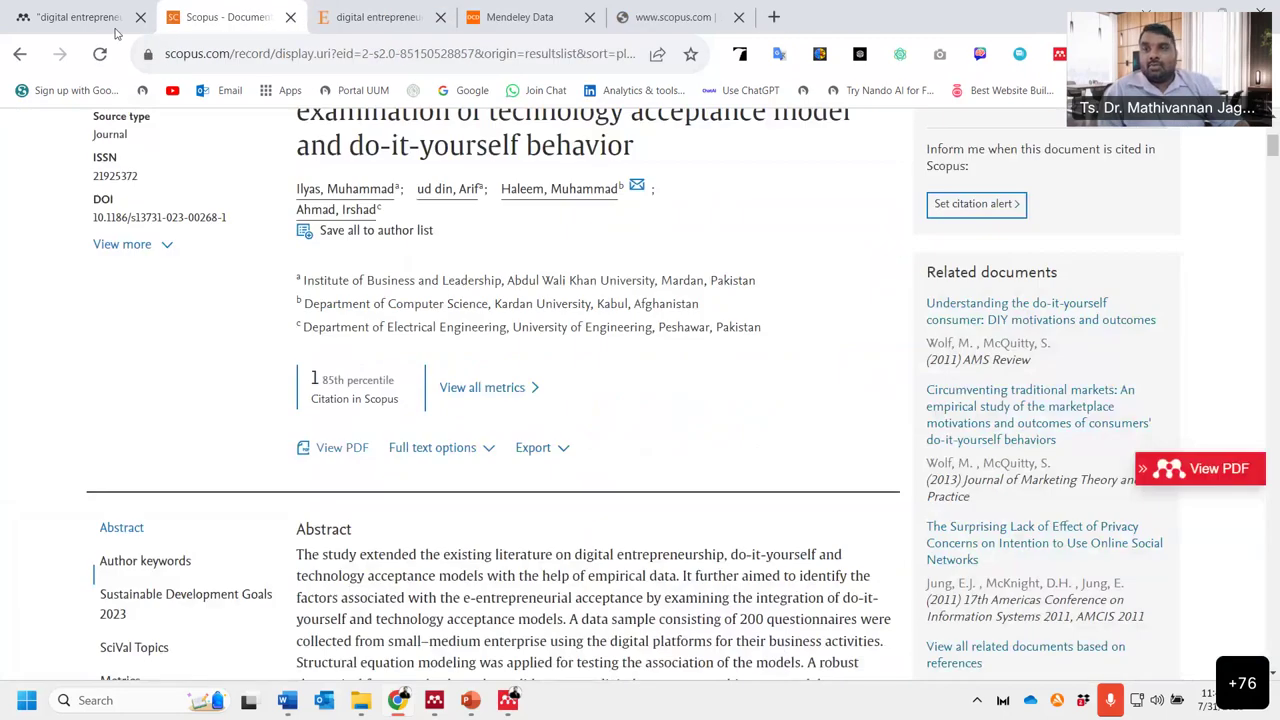
left_click(115, 30)
scroll(478, 334, "up", 2)
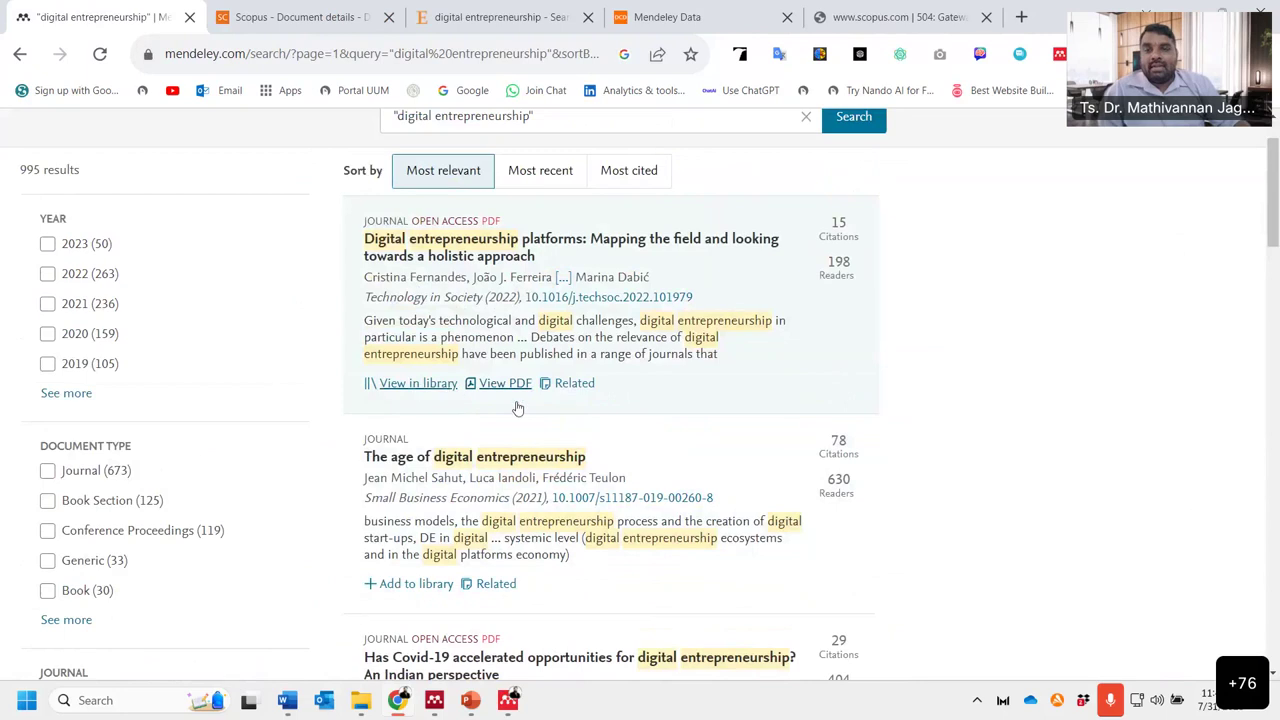
Add 'Has Covid-19 accelerated opportunities for digital entrepreneurship?' to the library, then switch to Mendeley Desktop.
scroll(450, 395, "up", 2)
scroll(485, 462, "down", 3)
scroll(574, 469, "down", 3)
scroll(580, 470, "down", 1)
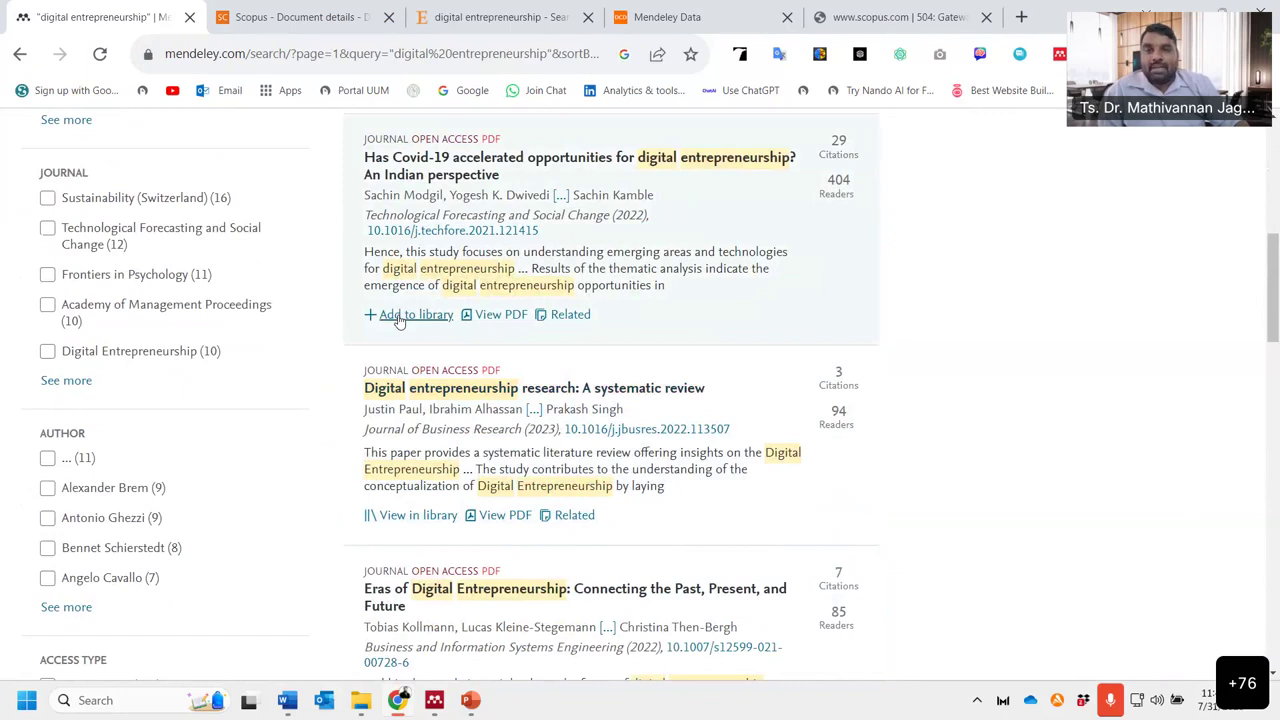
left_click(399, 316)
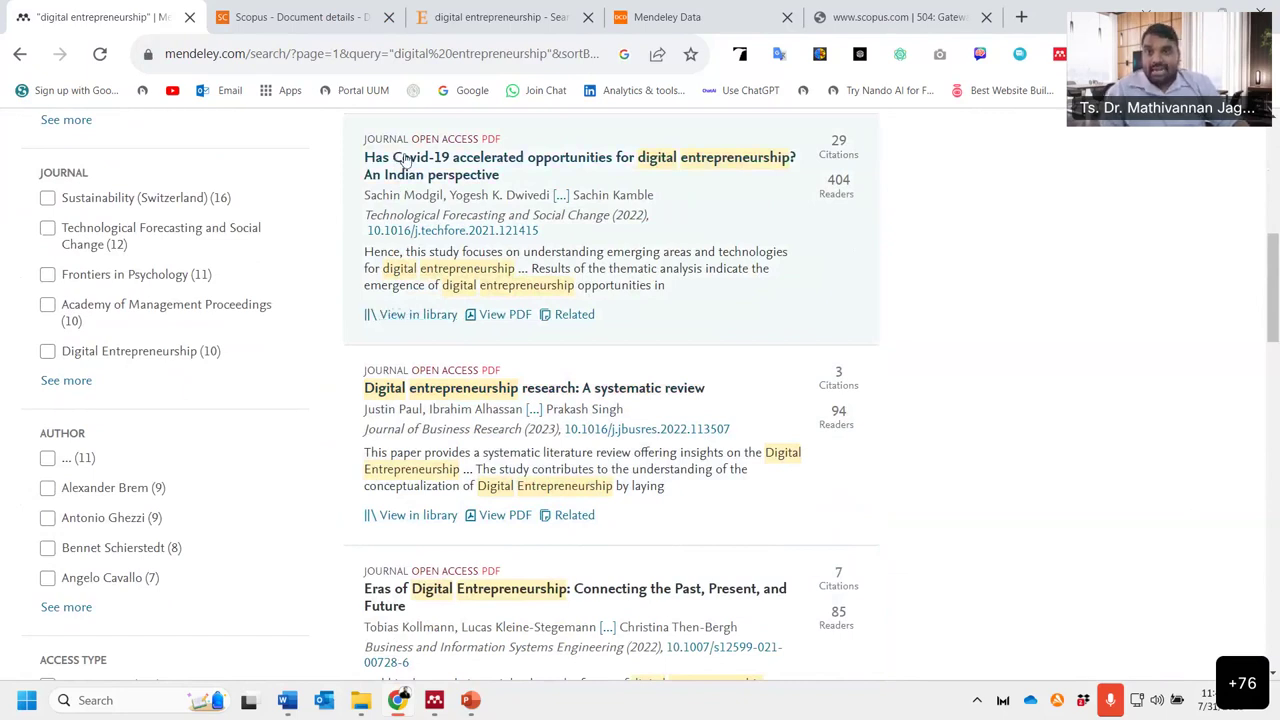
left_click(447, 712)
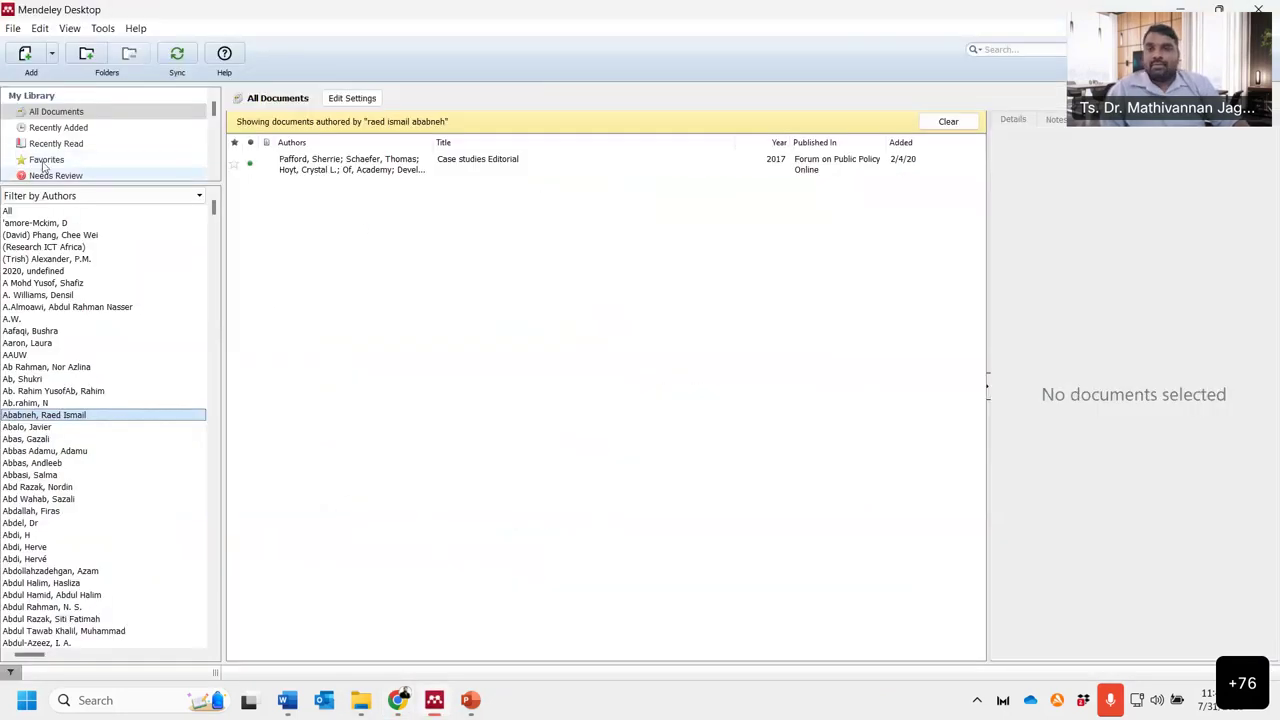
Enlarge the folder list, clear the author filter and sort documents newest-added first.
left_click_drag(163, 186, 154, 602)
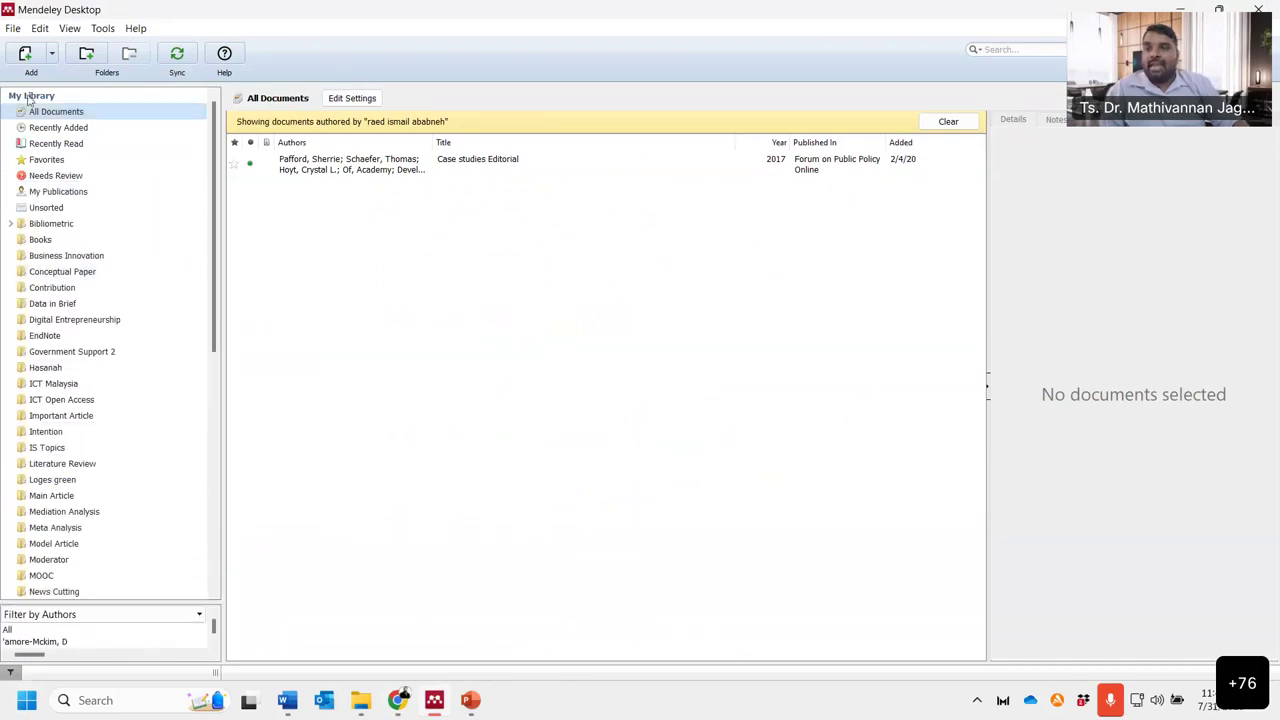
left_click(948, 124)
left_click(889, 120)
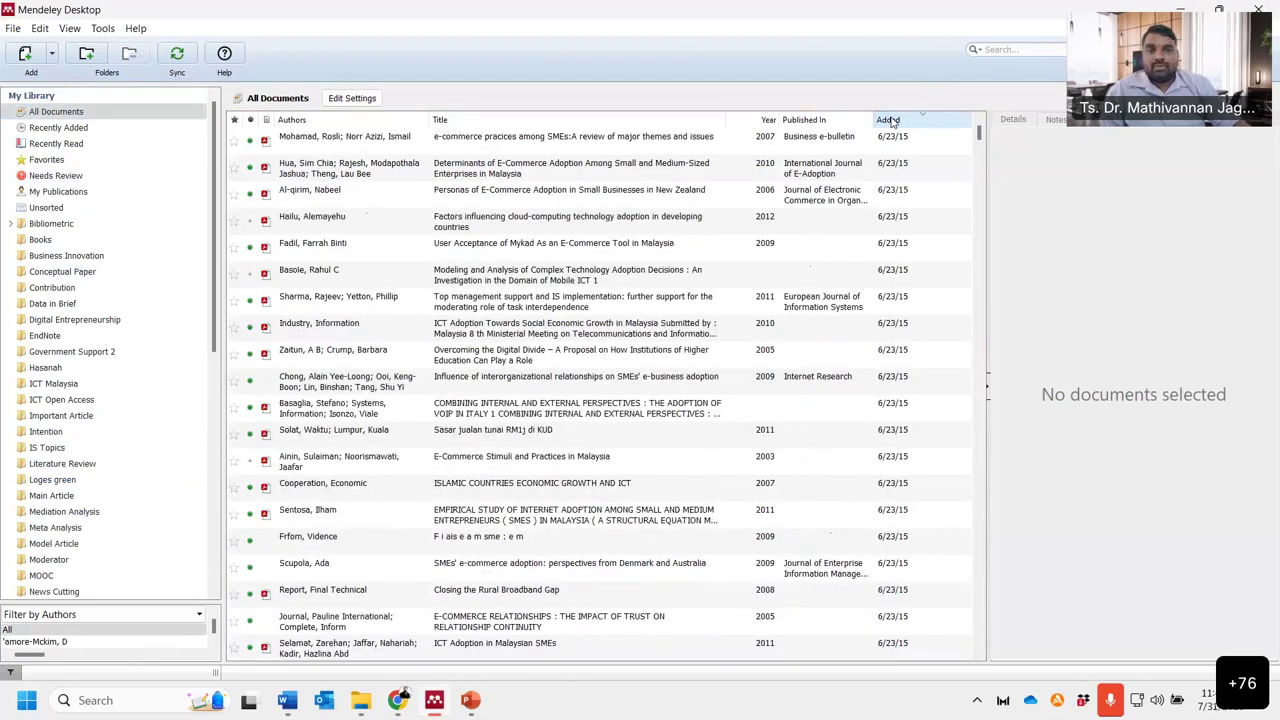
left_click(890, 120)
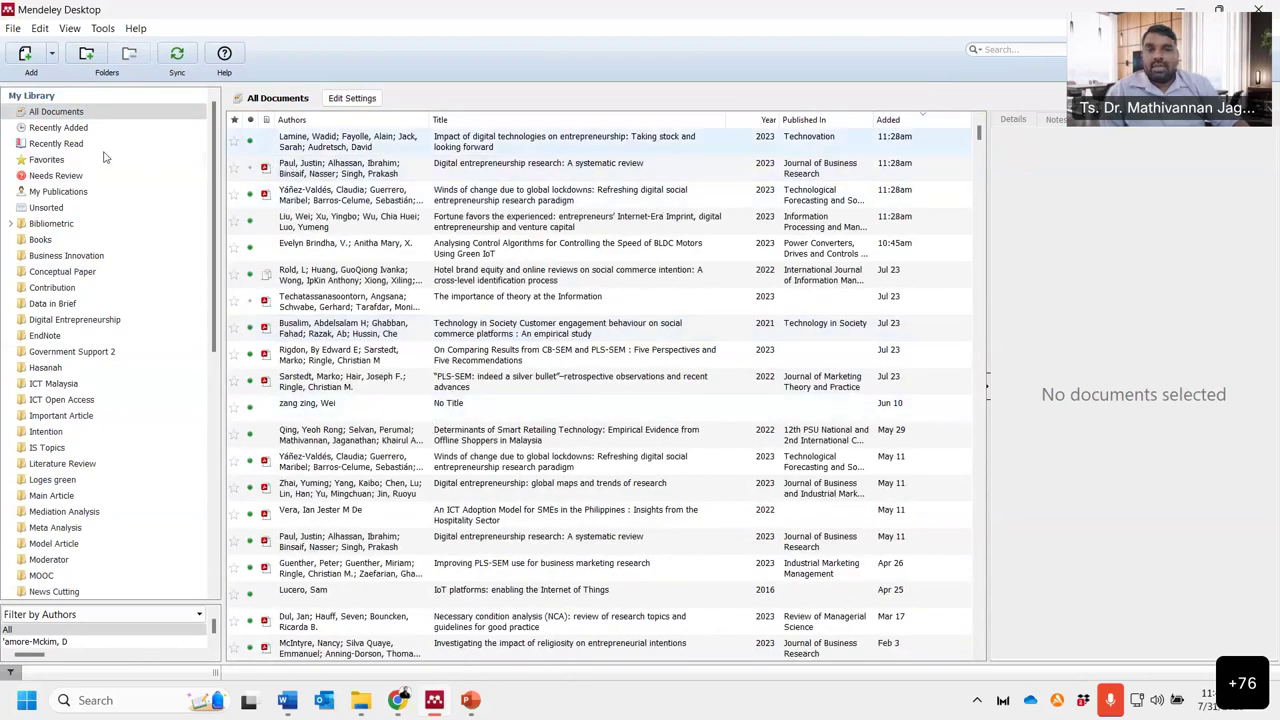
Sync the library, confirm the Covid-19 paper is at the top, and return to the browser.
left_click(177, 54)
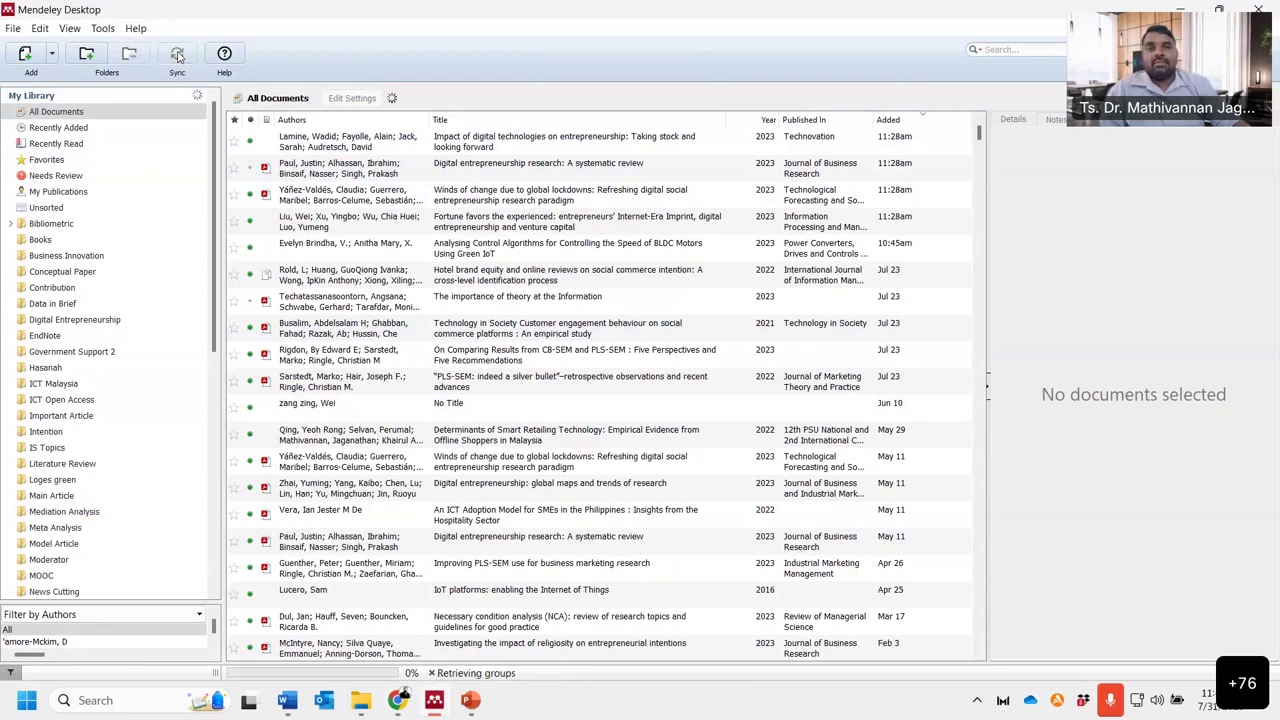
left_click(898, 121)
left_click(893, 121)
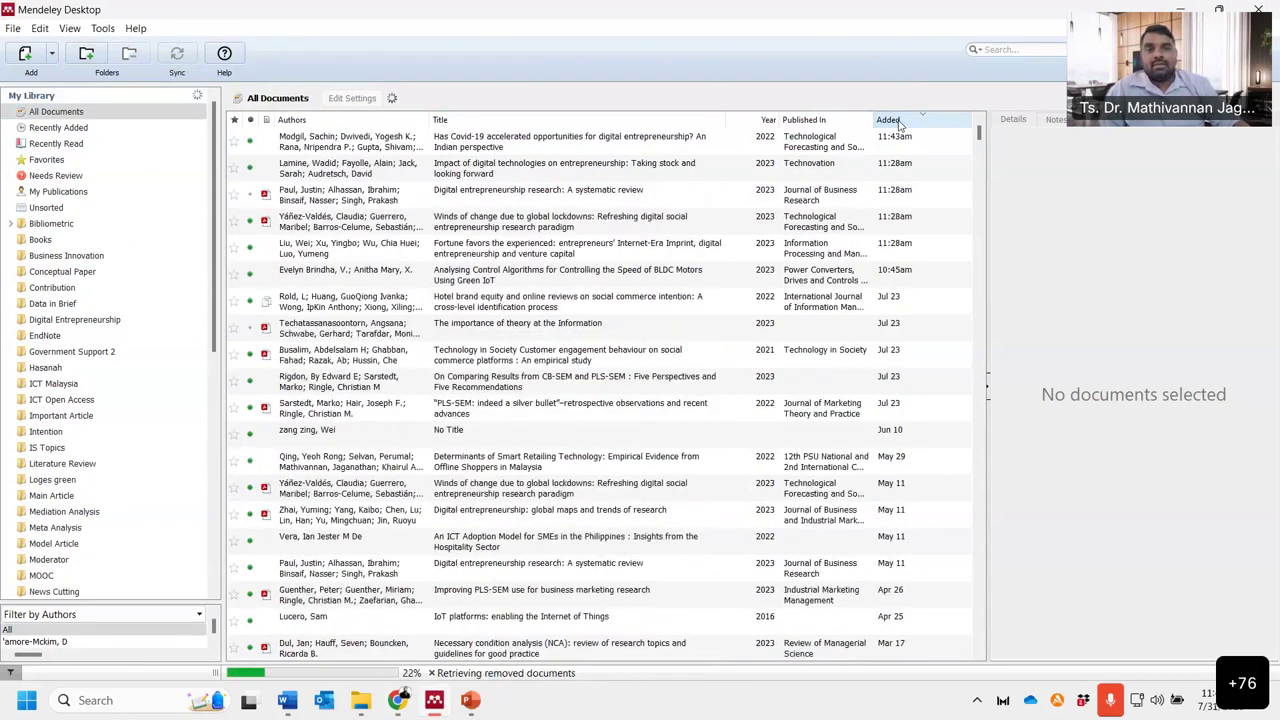
left_click(492, 141)
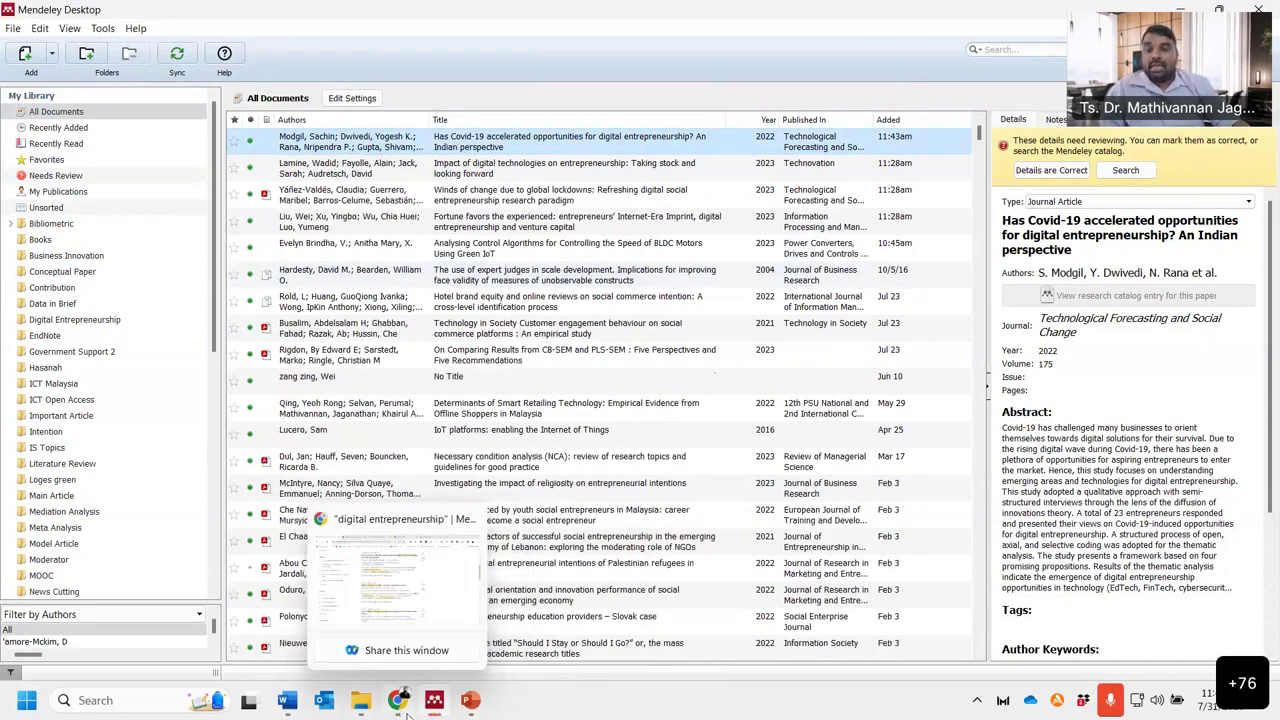
left_click(408, 714)
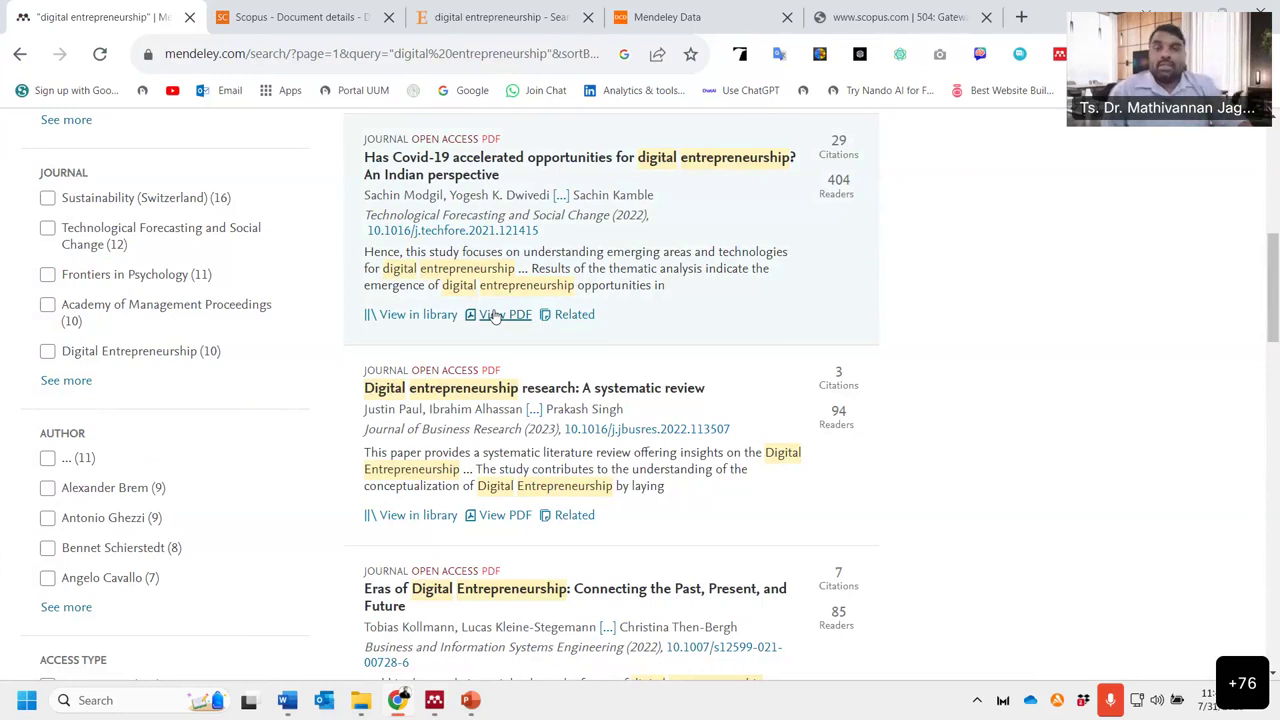
Tick the 2023 year filter and the Journal document-type filter, leaving 39 results.
scroll(667, 265, "up", 6)
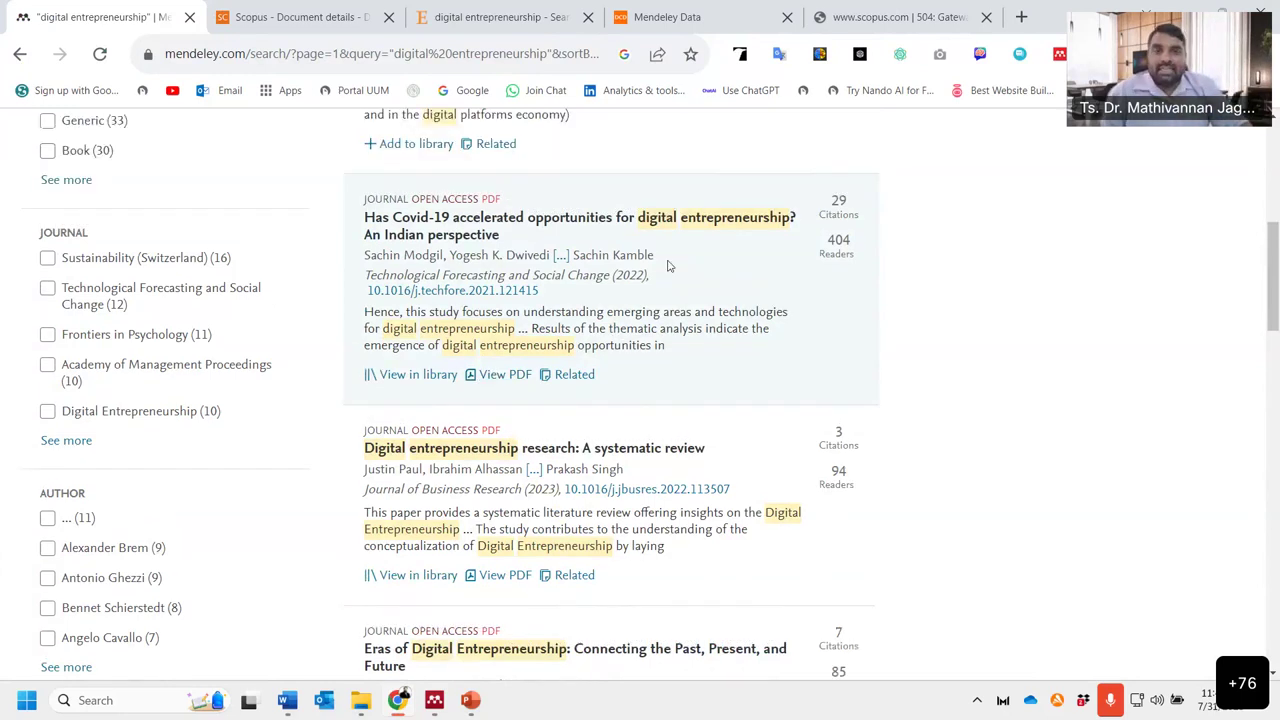
scroll(667, 265, "down", 2)
scroll(667, 265, "up", 2)
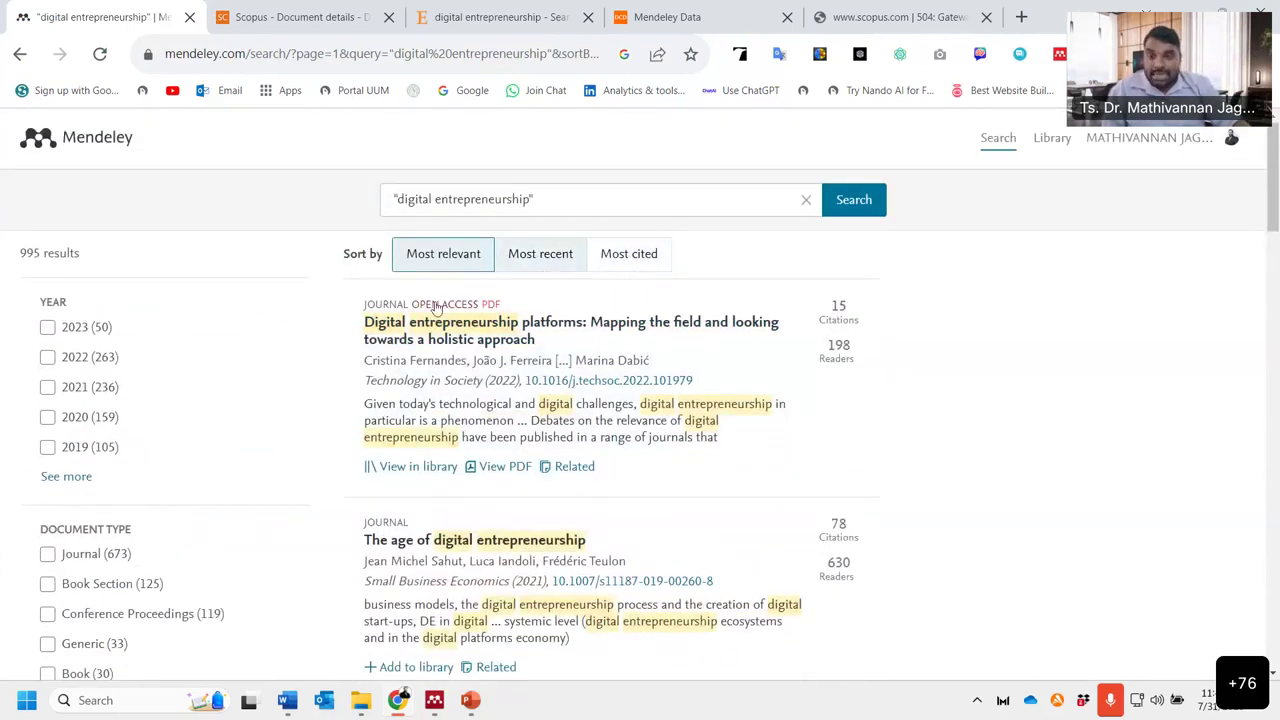
scroll(139, 403, "down", 1)
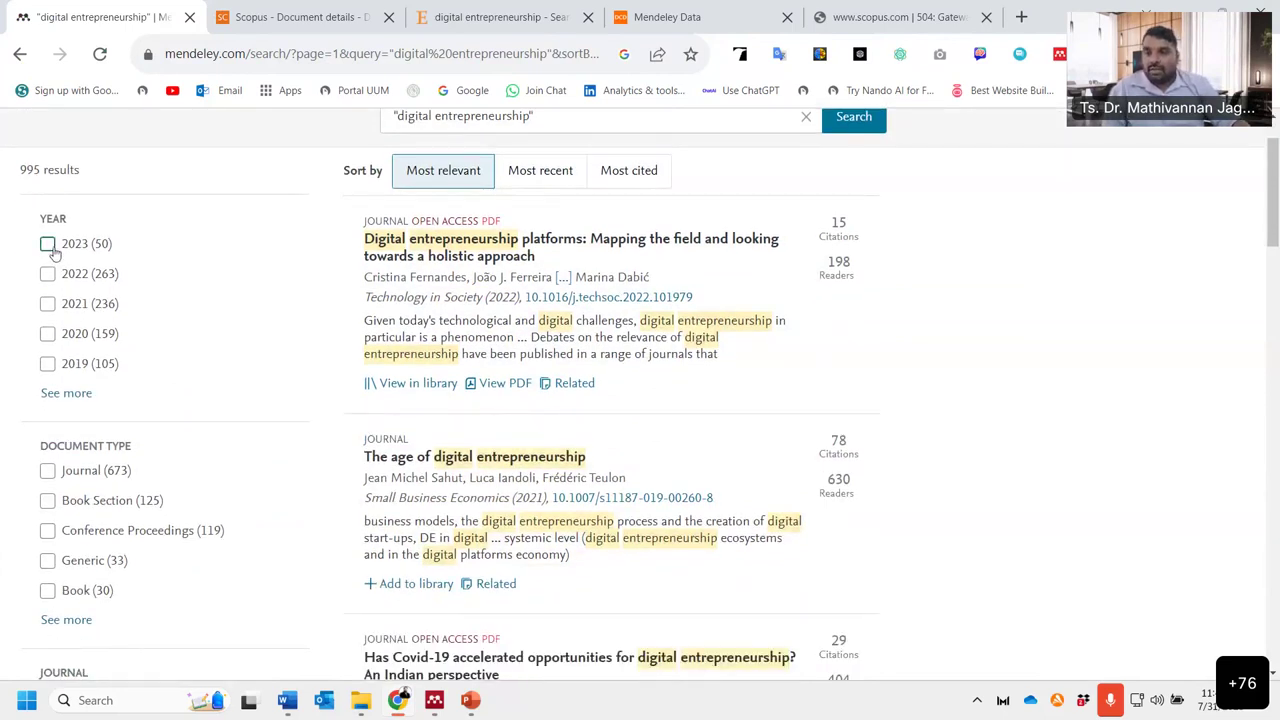
left_click(48, 245)
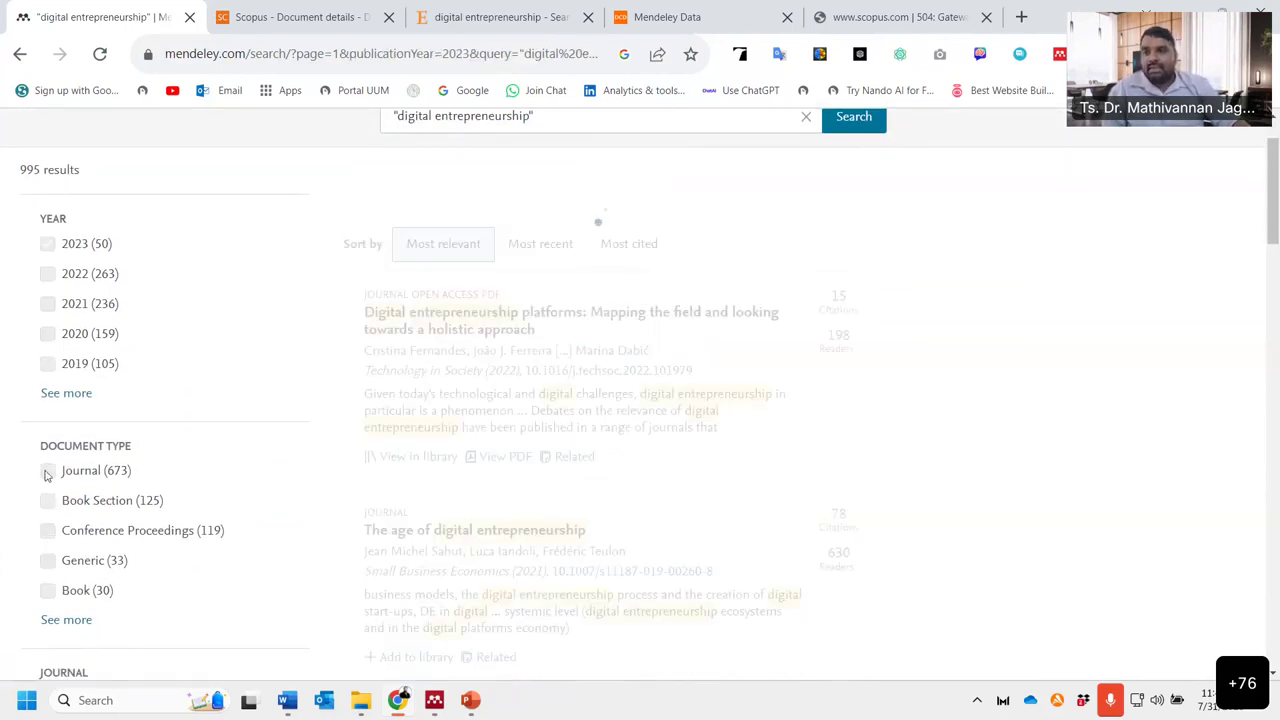
left_click(48, 472)
scroll(60, 470, "down", 6)
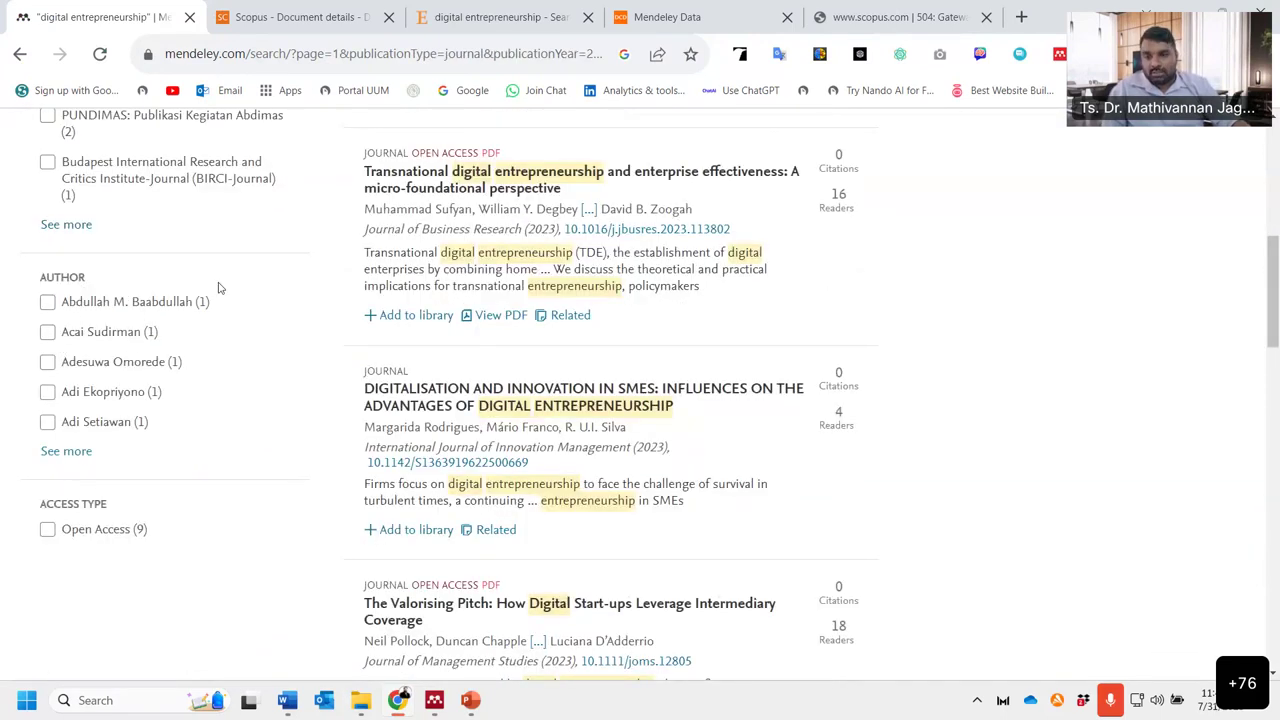
scroll(891, 391, "up", 5)
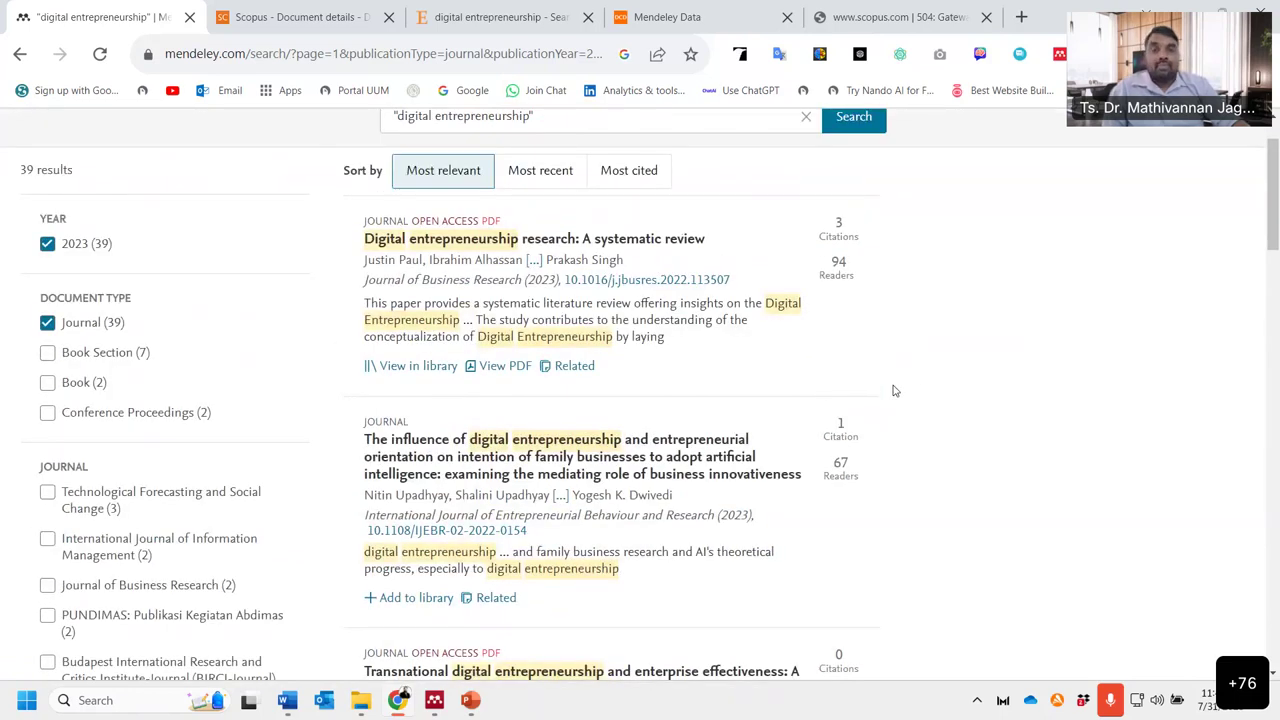
triple_click(805, 412)
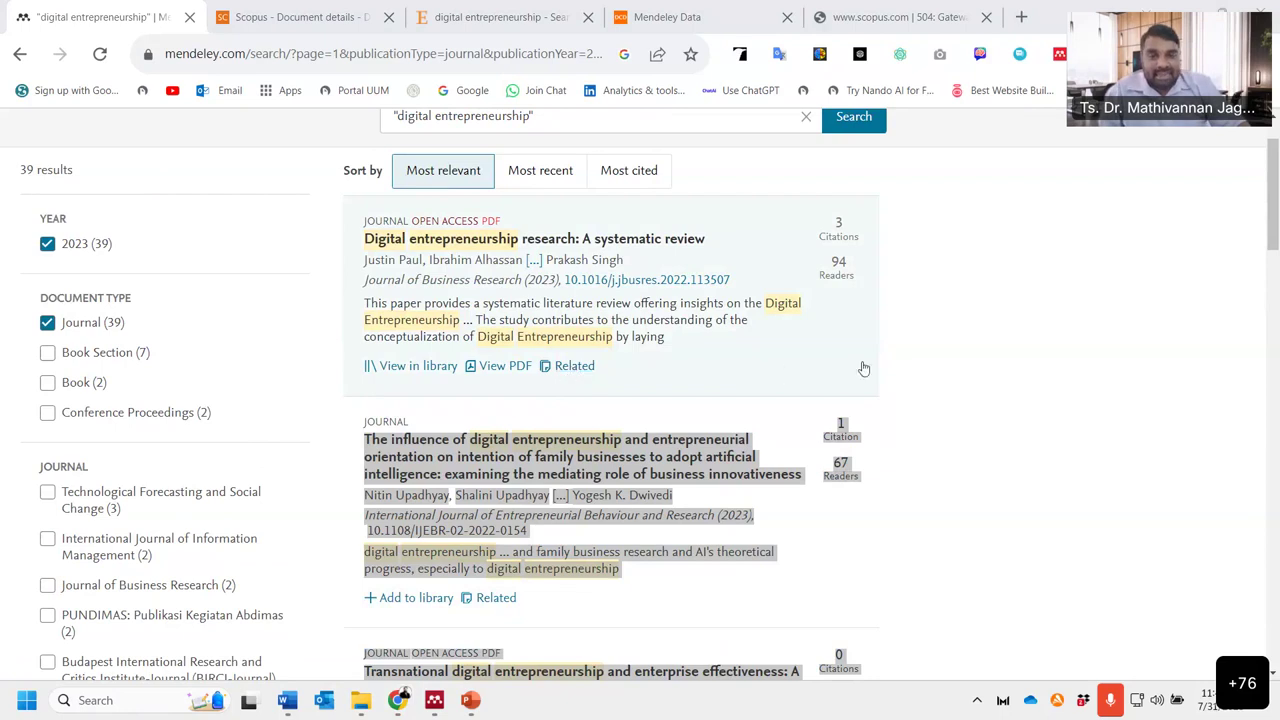
left_click(613, 374)
Open the Related panel for 'Digital entrepreneurship research: A systematic review' and scroll through it.
left_click(572, 366)
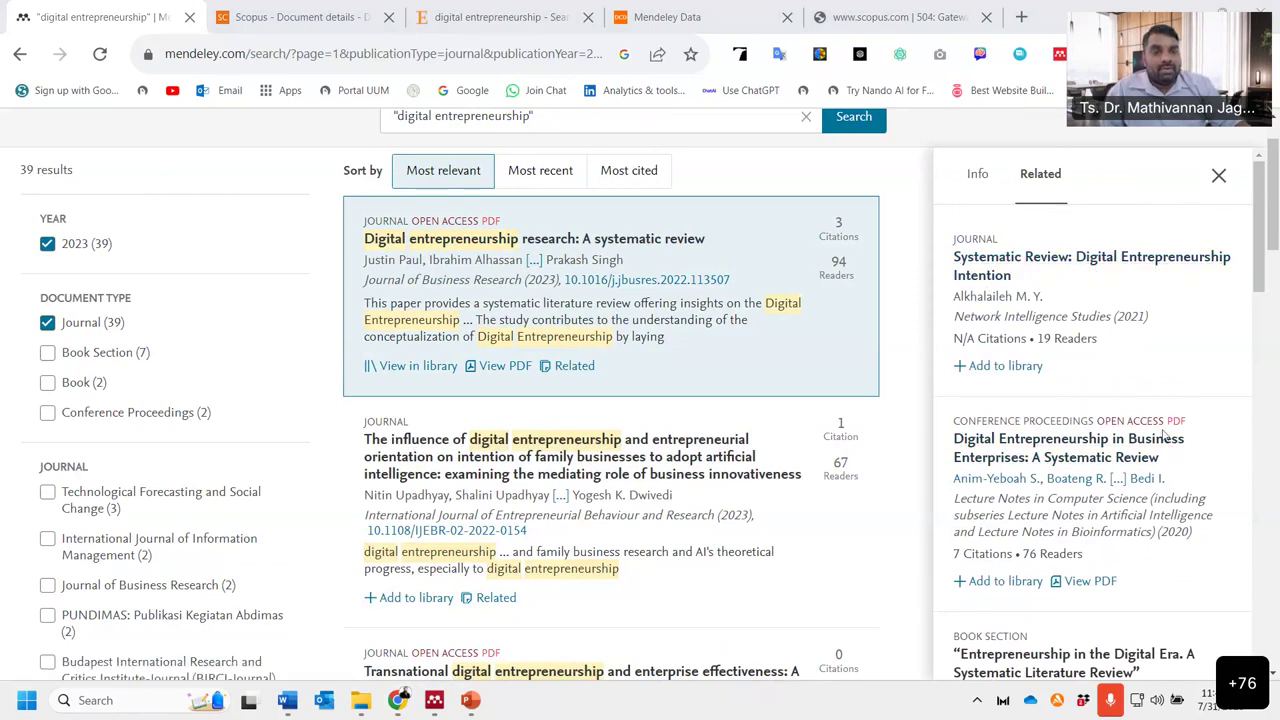
scroll(1155, 462, "down", 1)
scroll(1155, 462, "down", 1)
scroll(1155, 462, "down", 5)
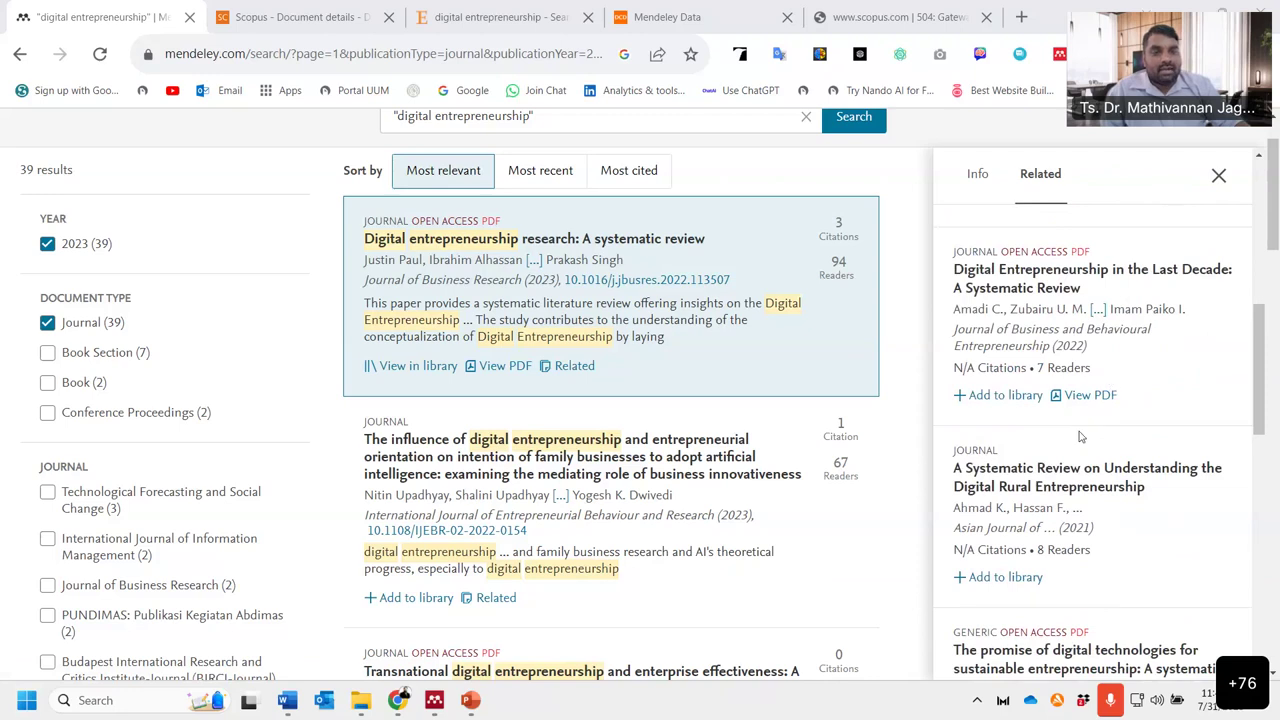
scroll(1080, 437, "down", 2)
scroll(1067, 455, "down", 1)
scroll(1072, 462, "down", 1)
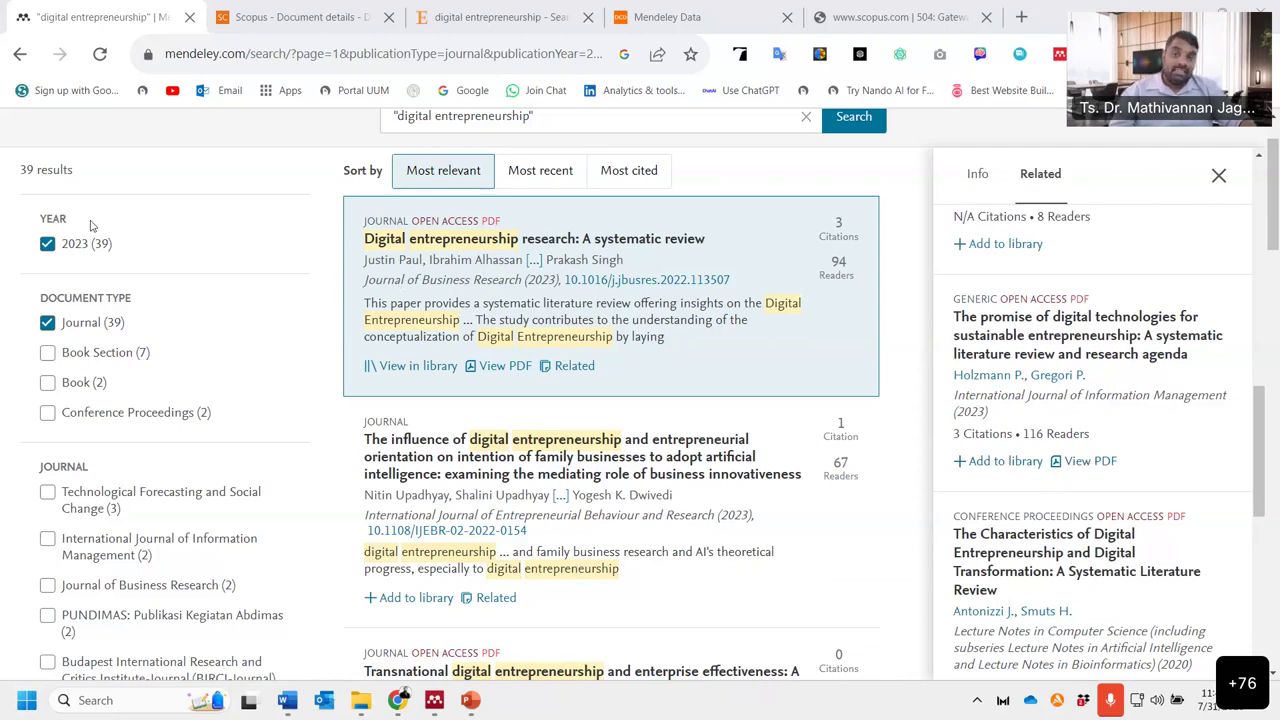
scroll(90, 225, "up", 2)
Append AND malaysia to the search query and browse the 27 results.
left_click(563, 197)
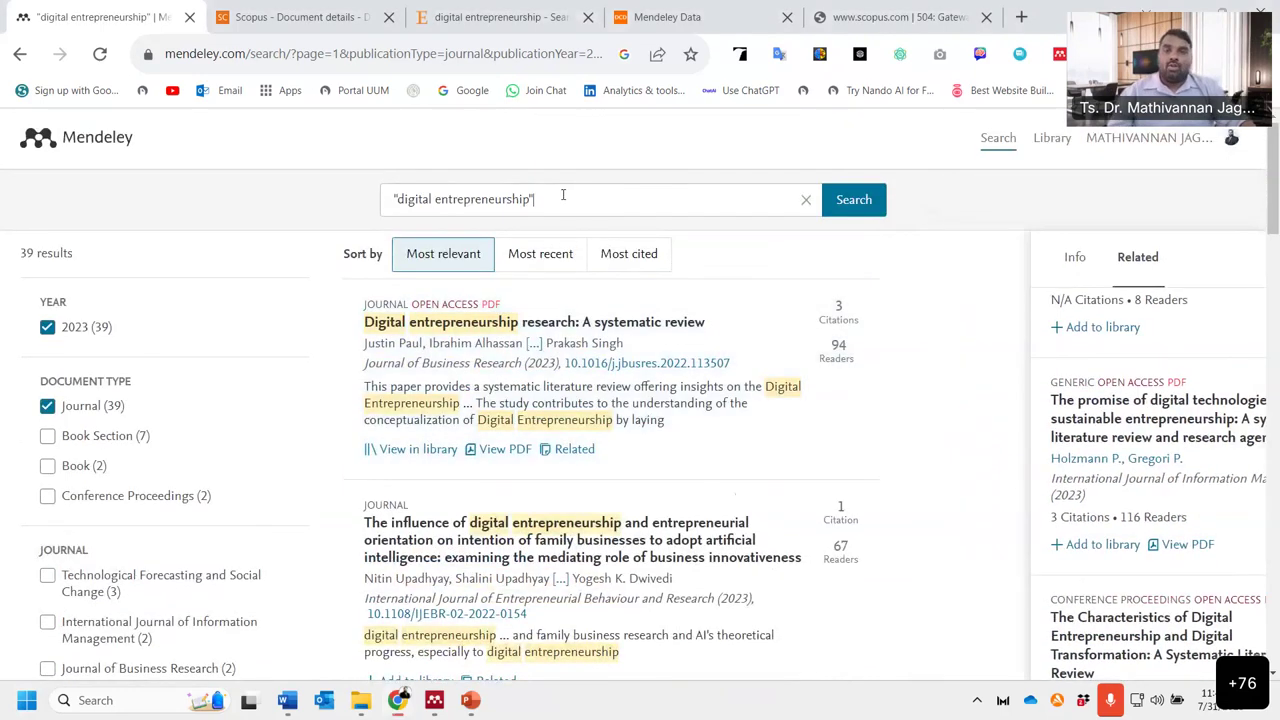
type("A")
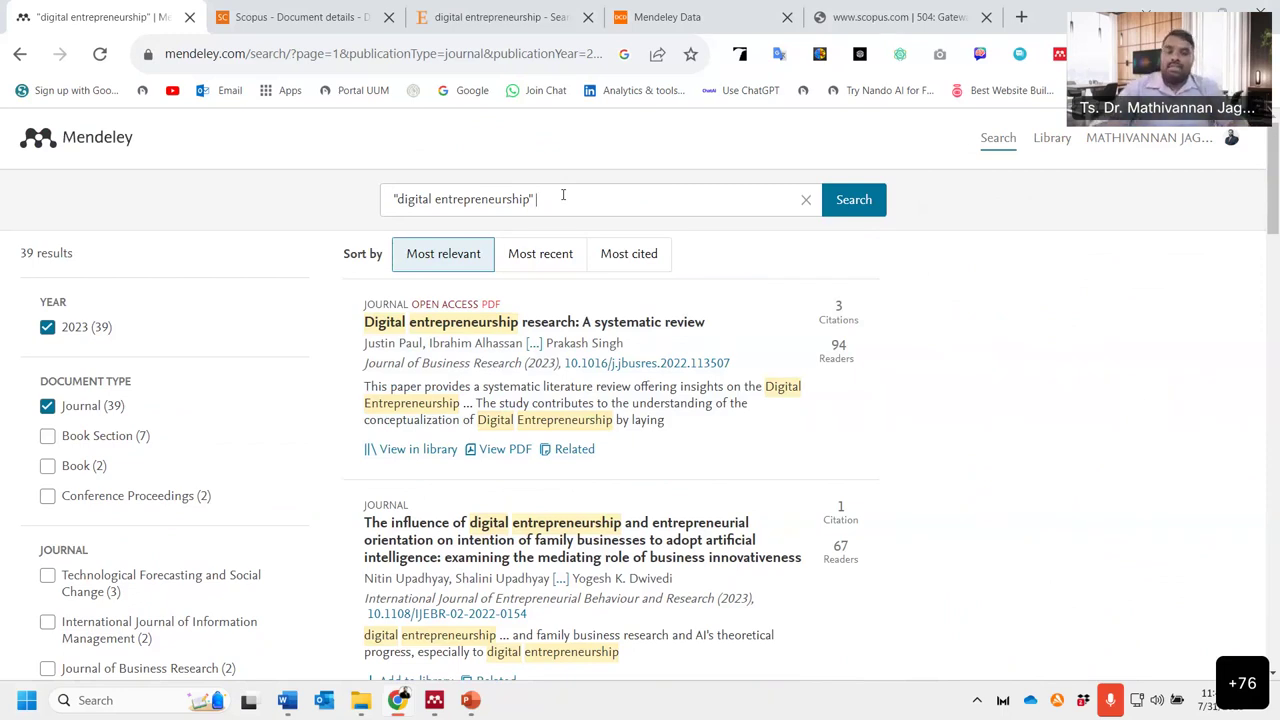
type("ND")
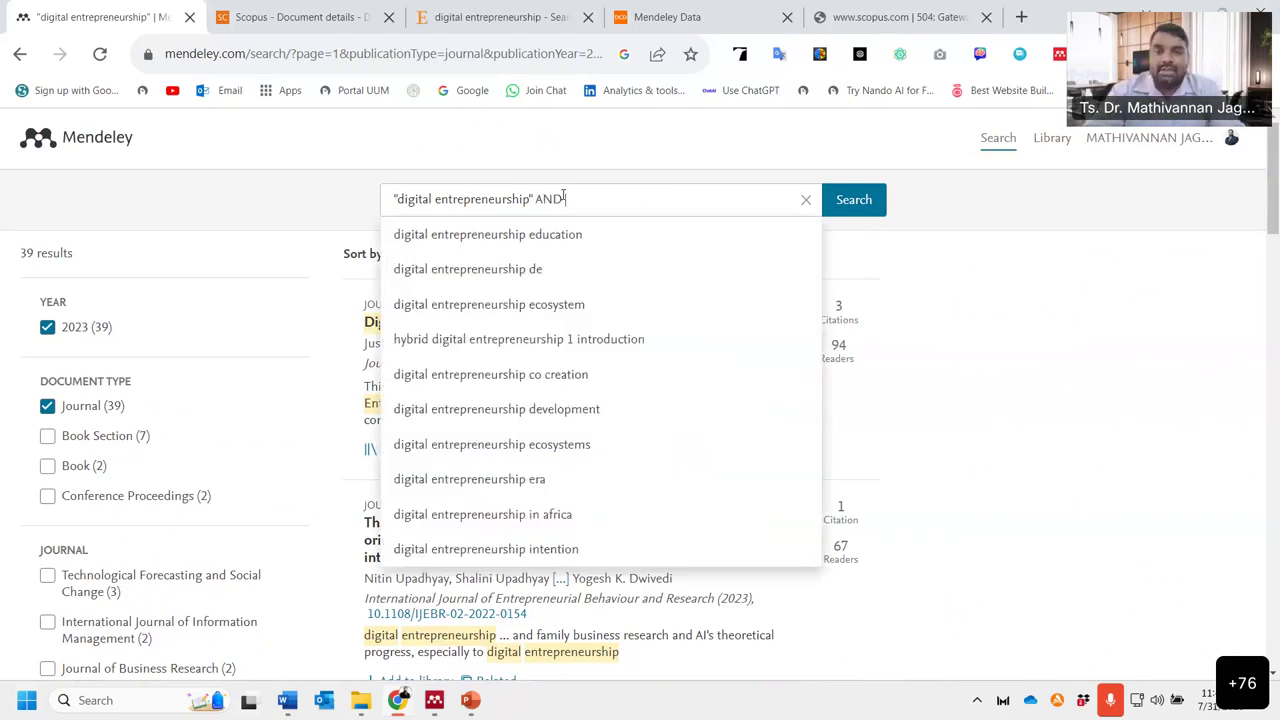
type(" malaysia")
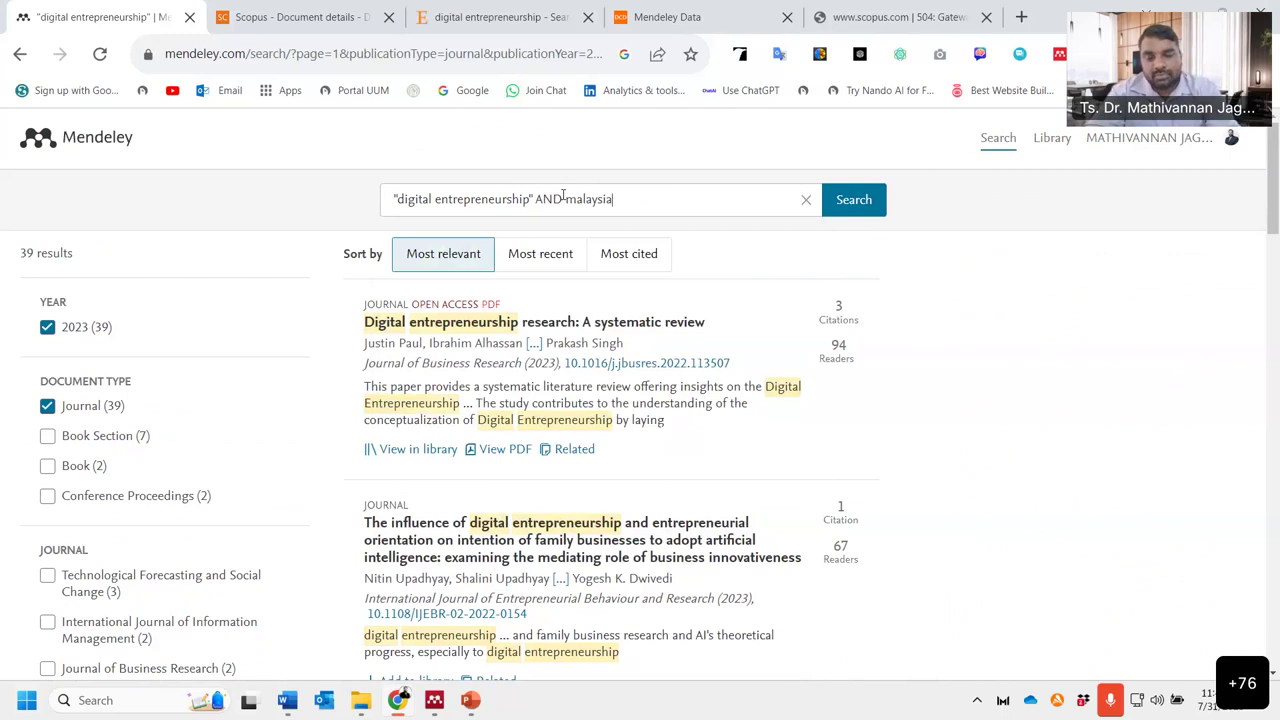
key("Return")
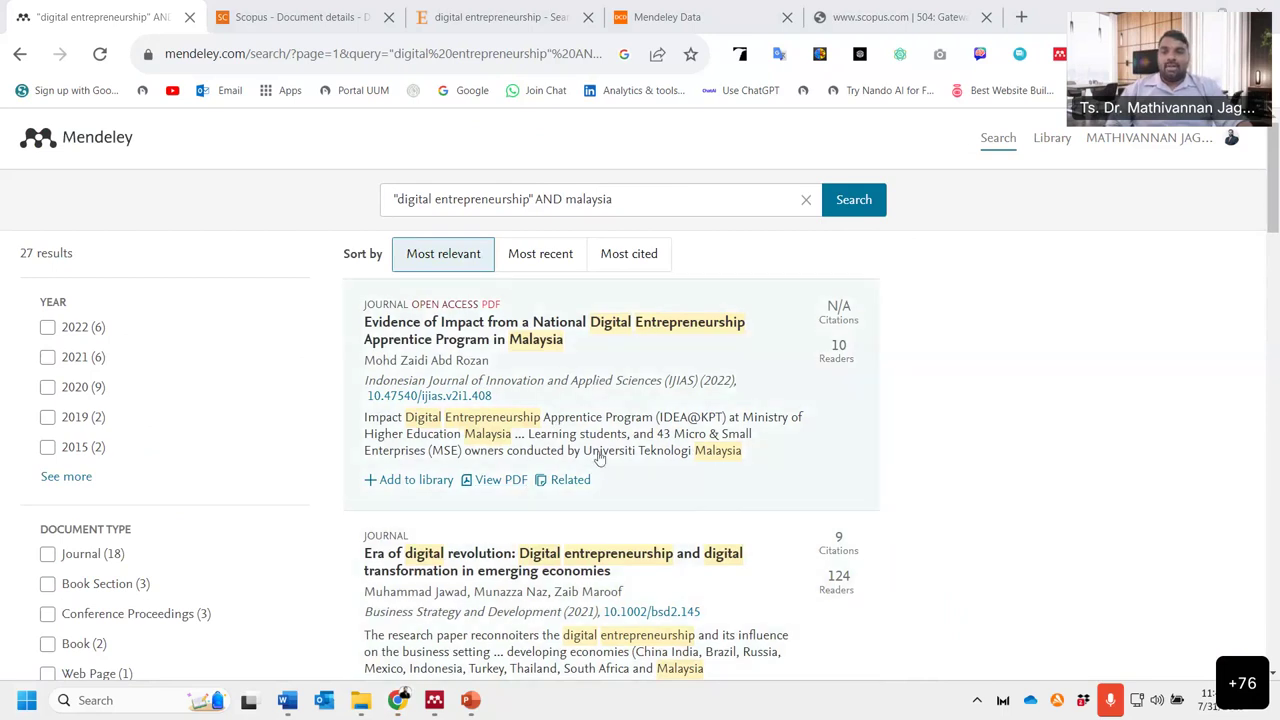
scroll(620, 451, "down", 2)
scroll(620, 451, "up", 2)
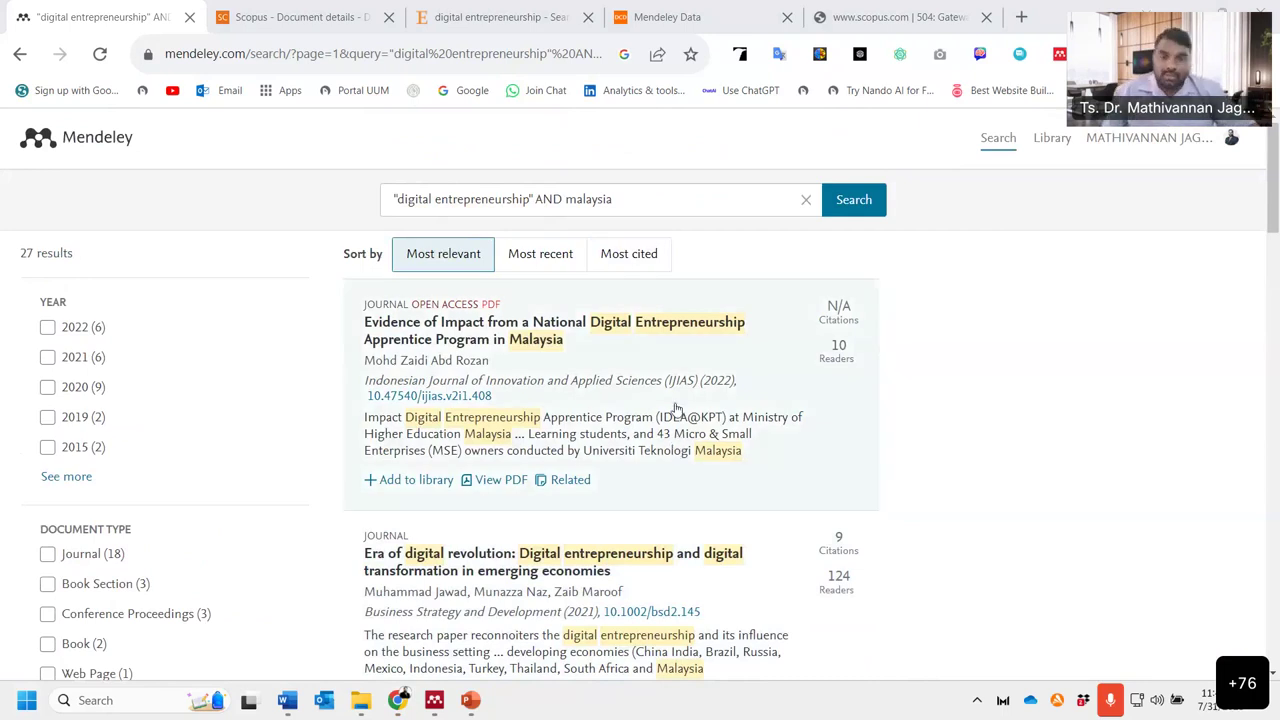
scroll(610, 496, "down", 2)
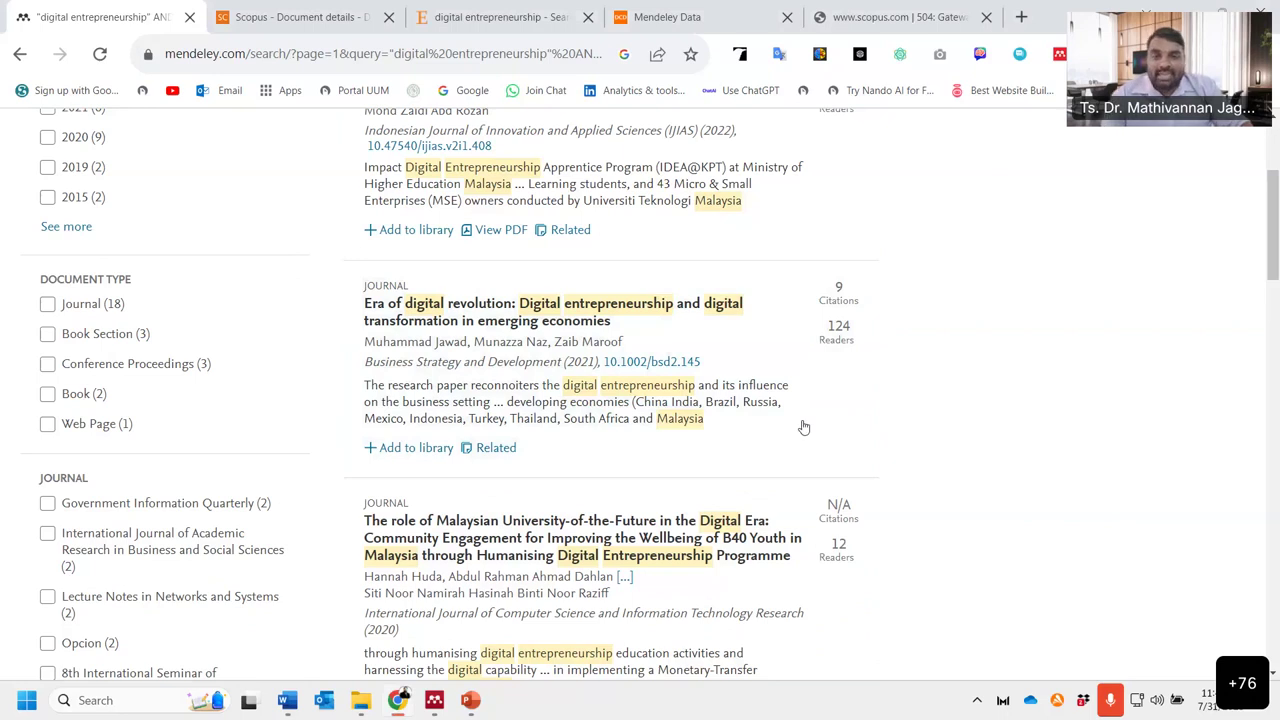
scroll(740, 405, "up", 3)
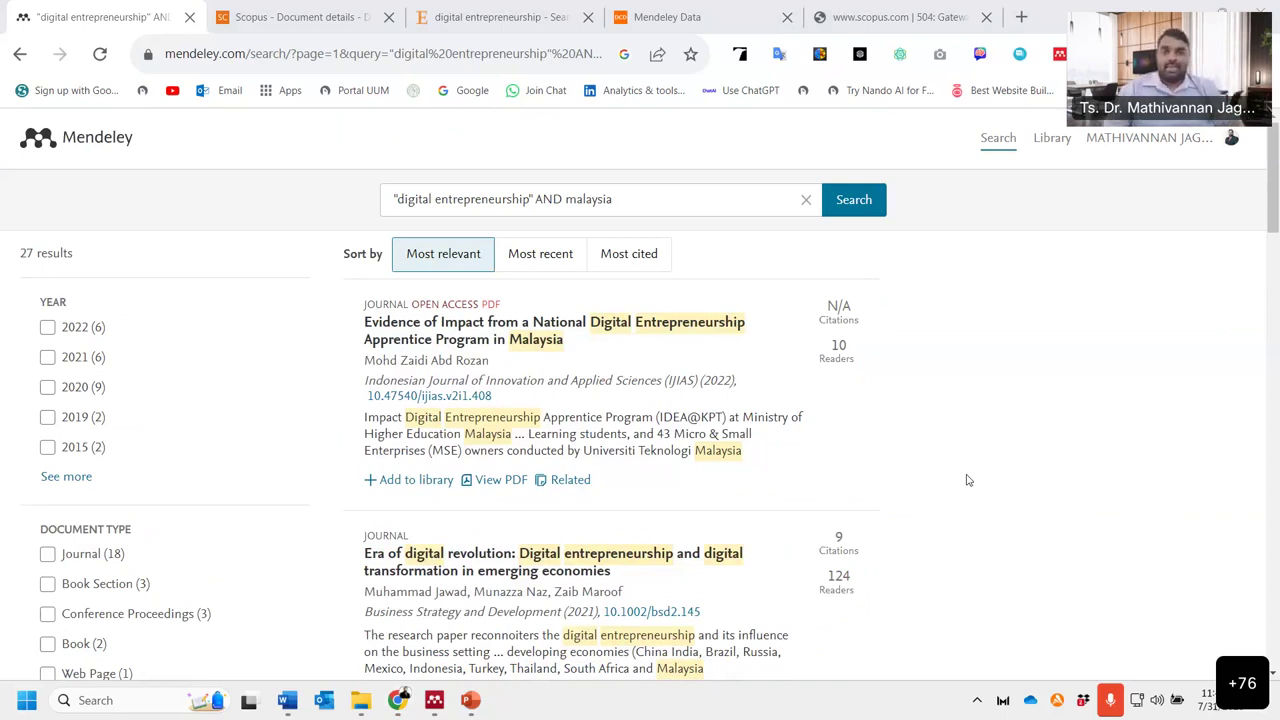
scroll(600, 445, "down", 1)
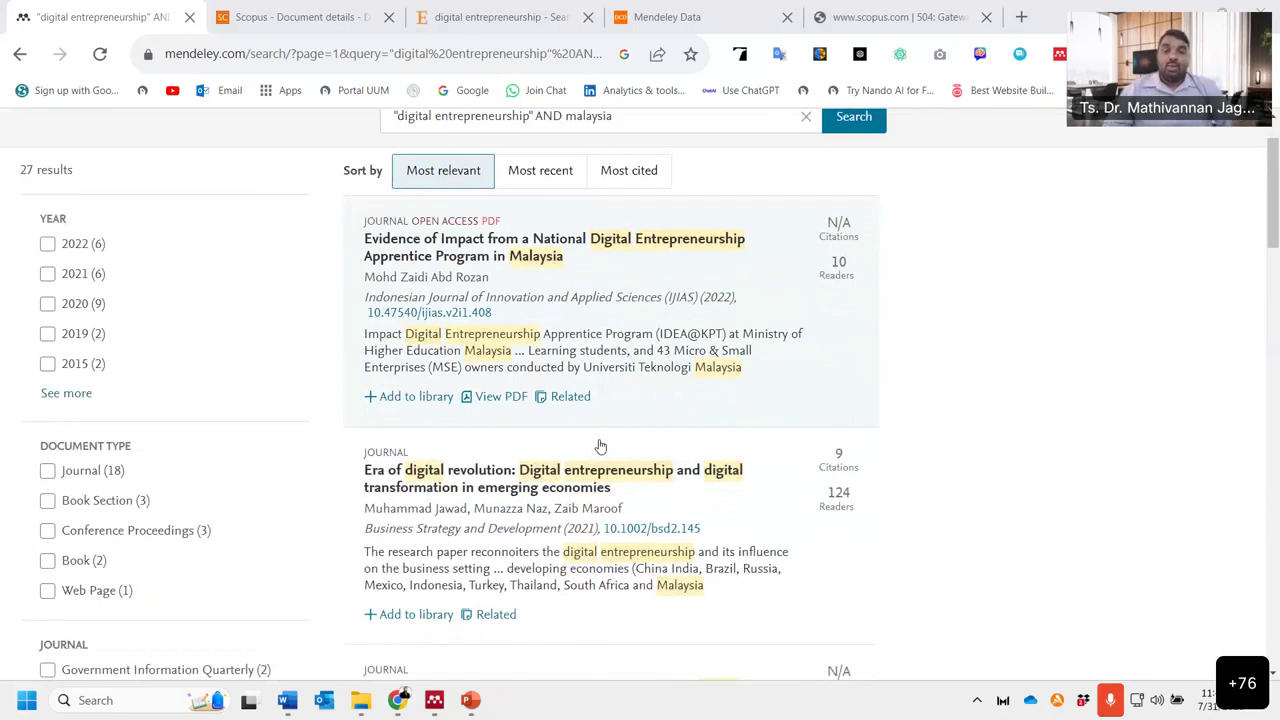
Show papers related to the Malaysia apprentice program article, then select all text in Word.
left_click(568, 398)
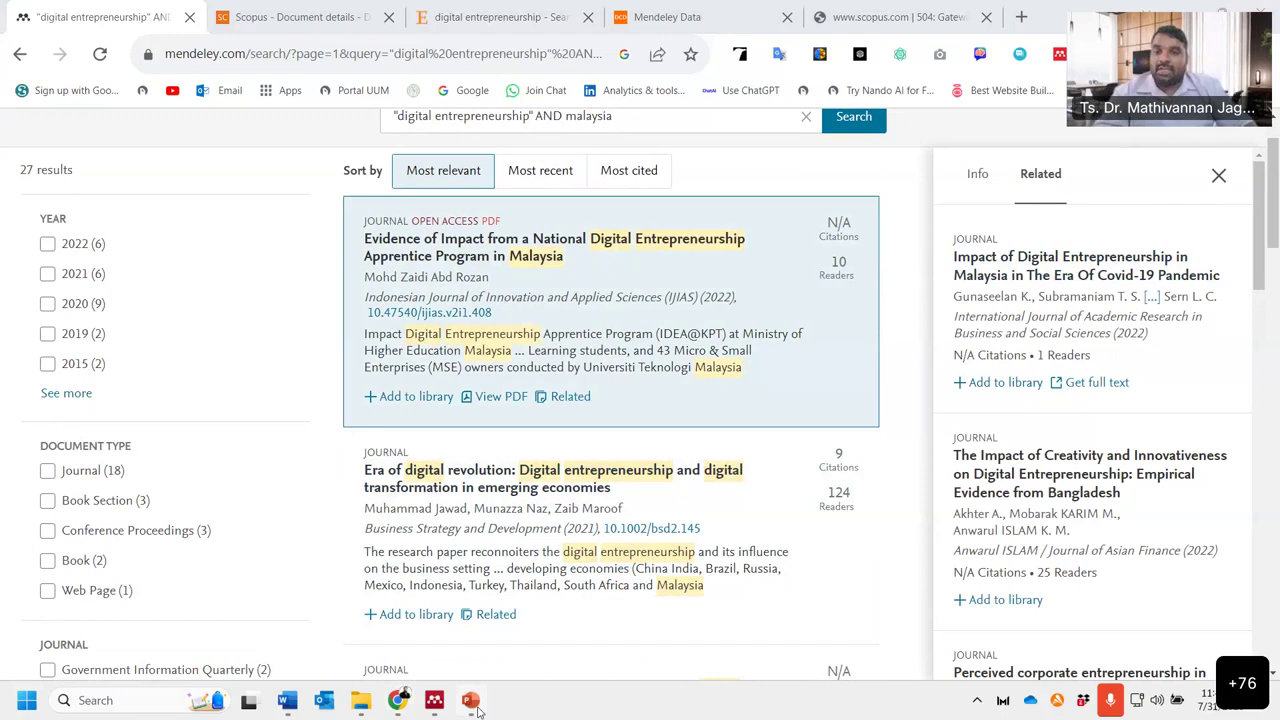
left_click(472, 702)
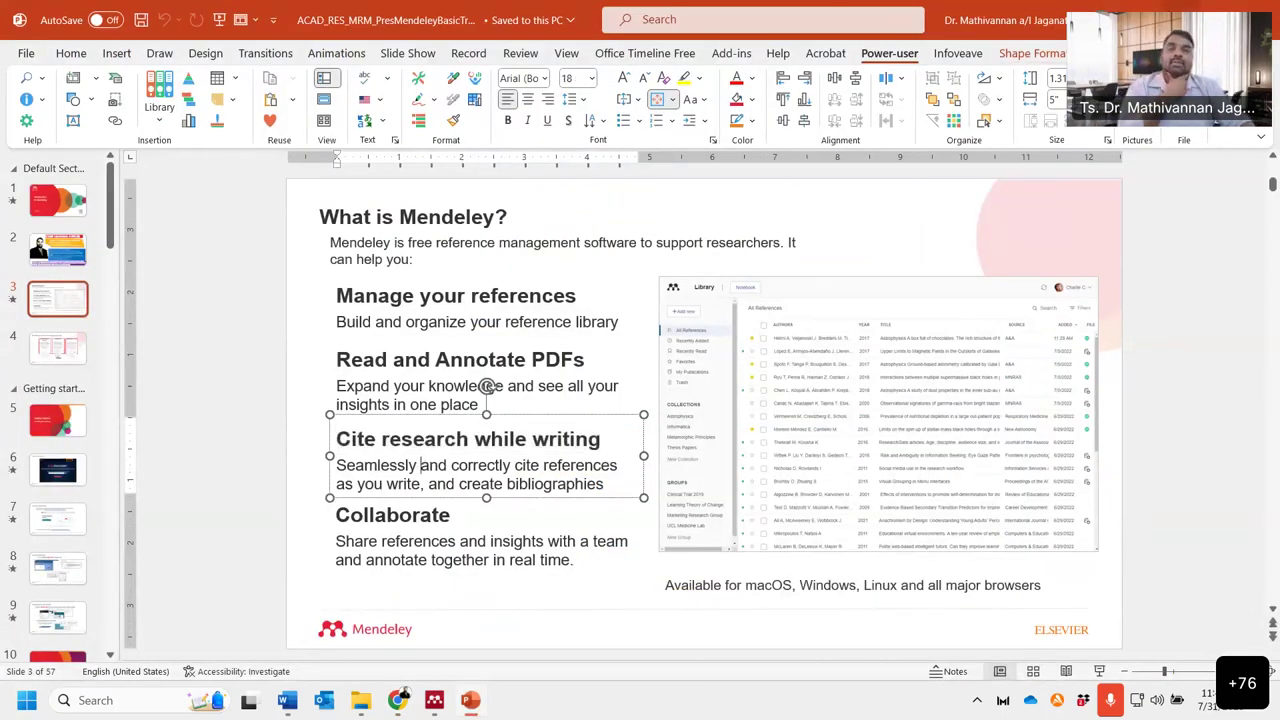
key("alt+Tab")
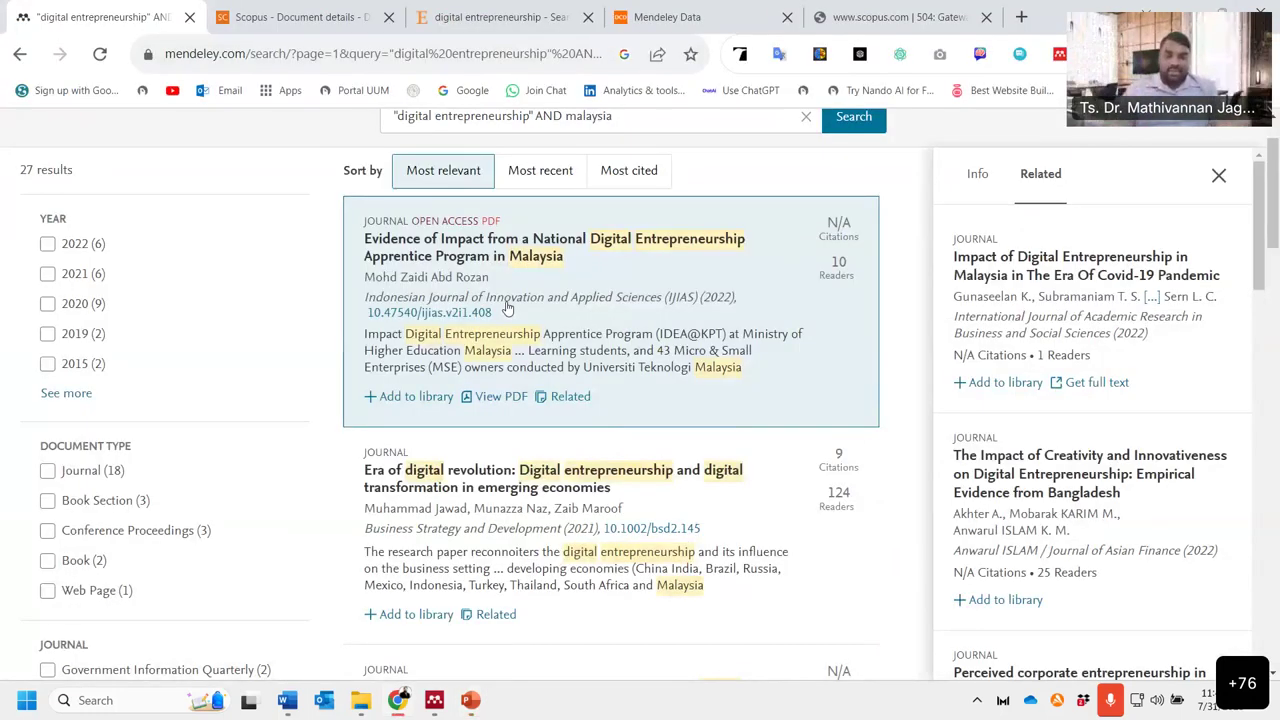
left_click(287, 702)
key("ctrl+a")
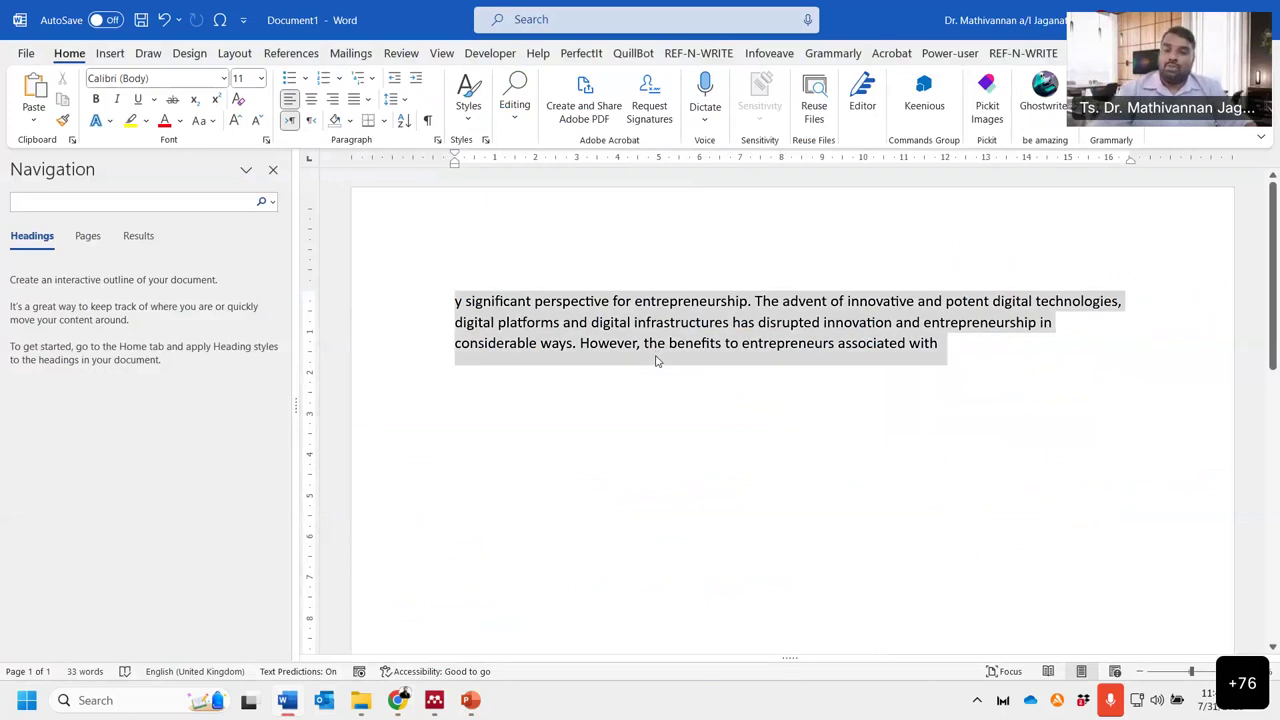
Replace the document text with =rand(7,8) sample paragraphs and close the navigation pane.
key("Delete")
type("=rand")
type("(")
type("7")
type(",8)")
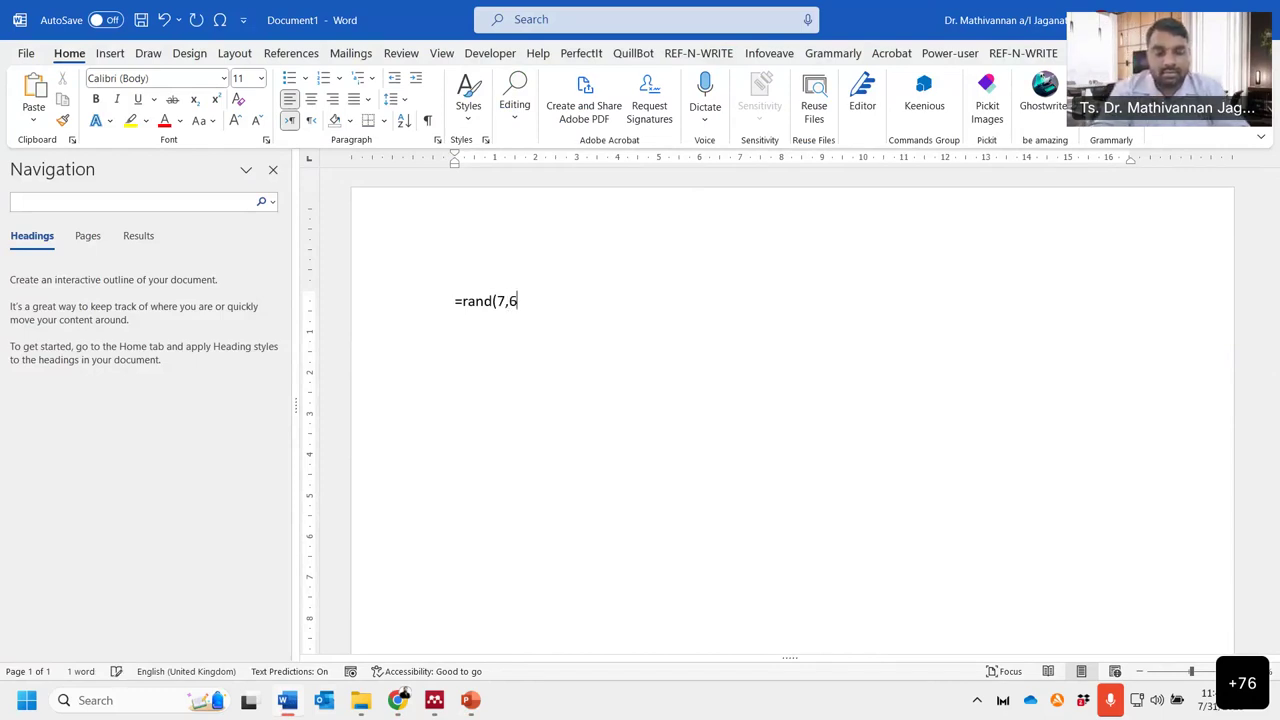
key("Return")
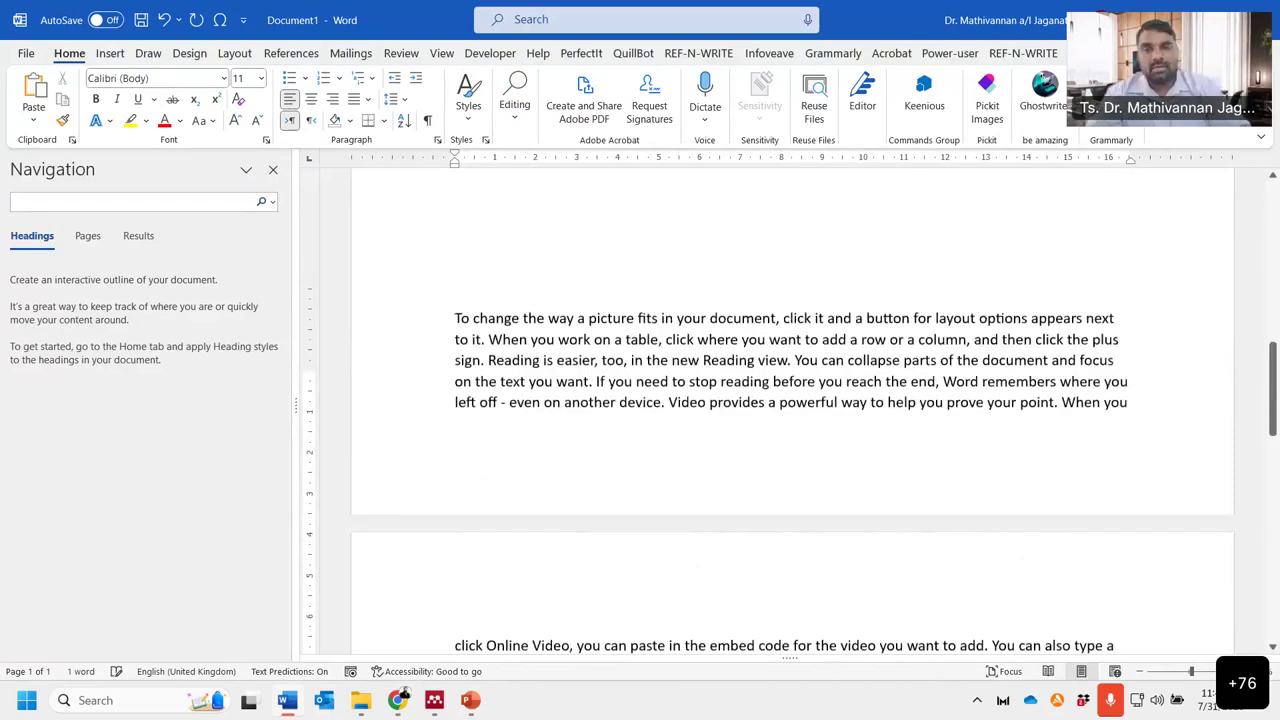
left_click(273, 169)
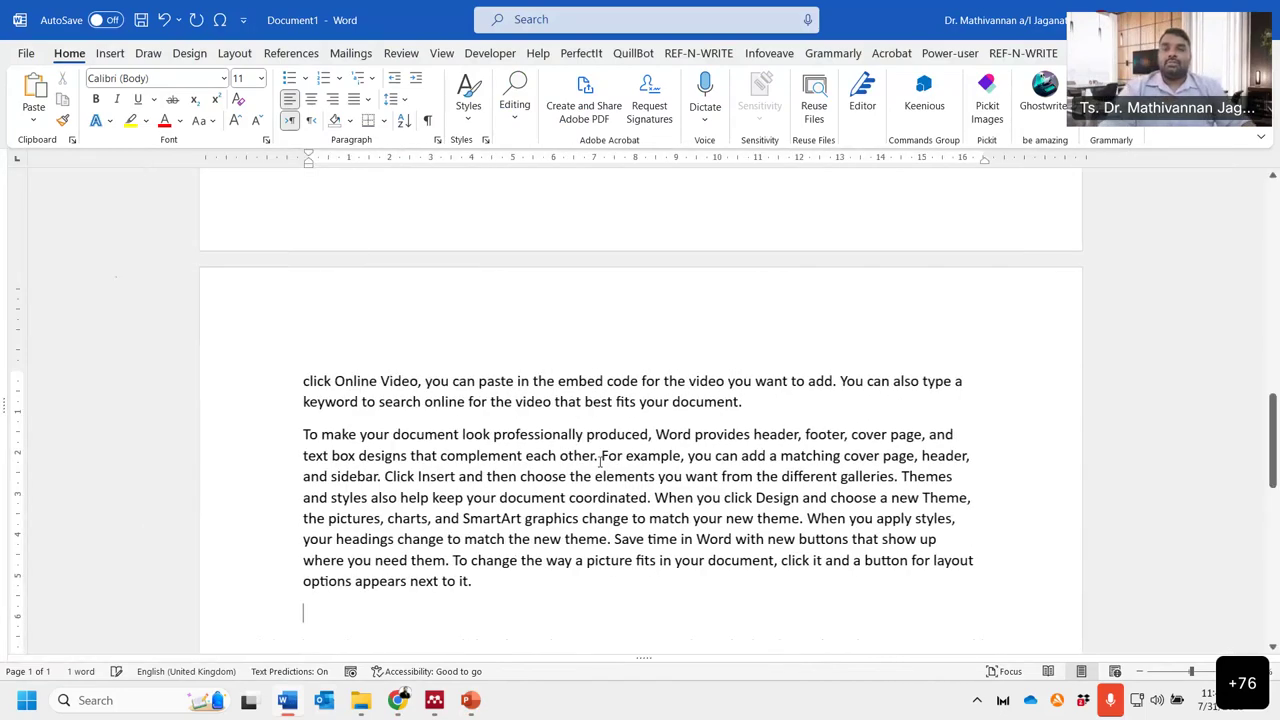
scroll(600, 463, "up", 5)
scroll(600, 463, "up", 8)
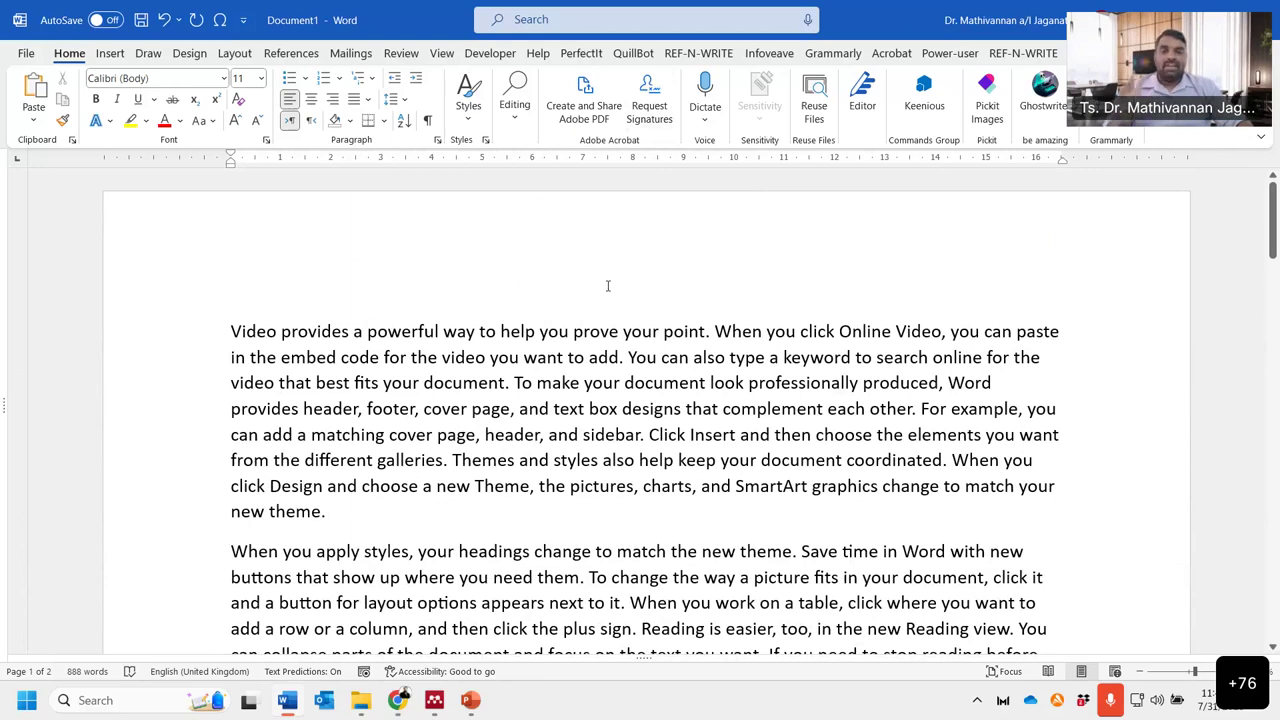
Glance at the Mendeley Desktop library, then return to Word's References tab.
left_click(434, 700)
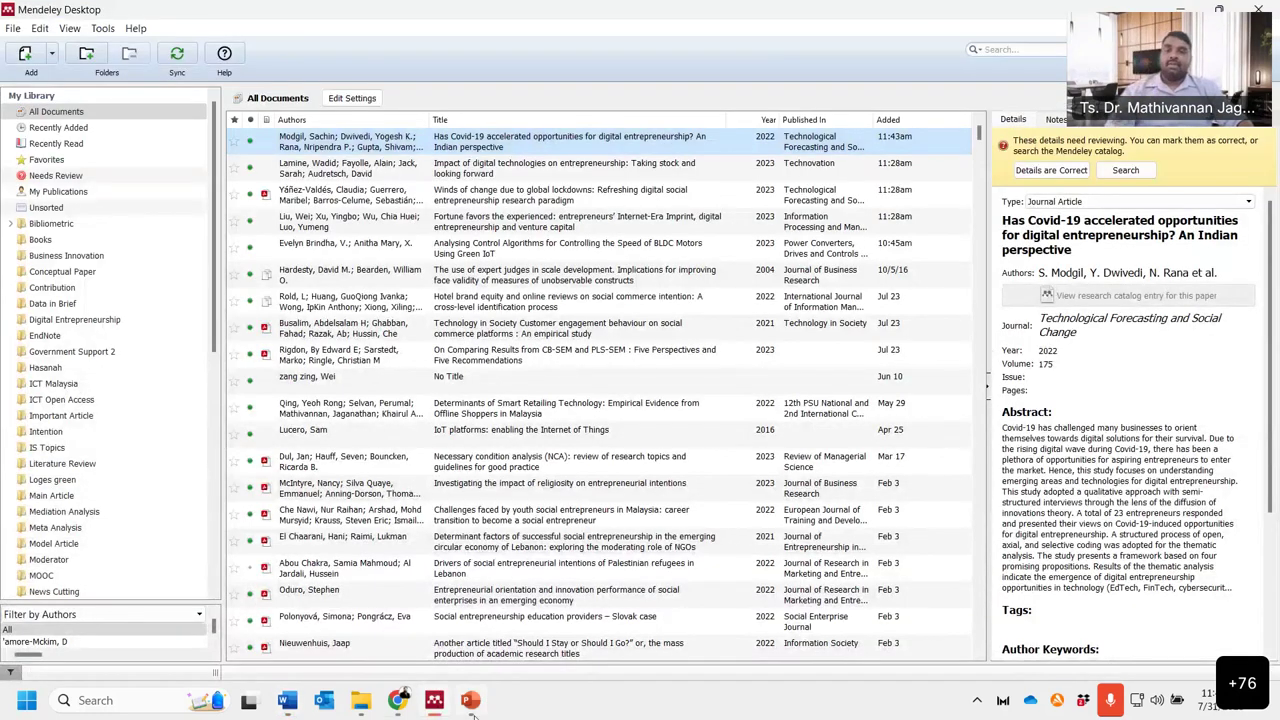
mouse_move(474, 714)
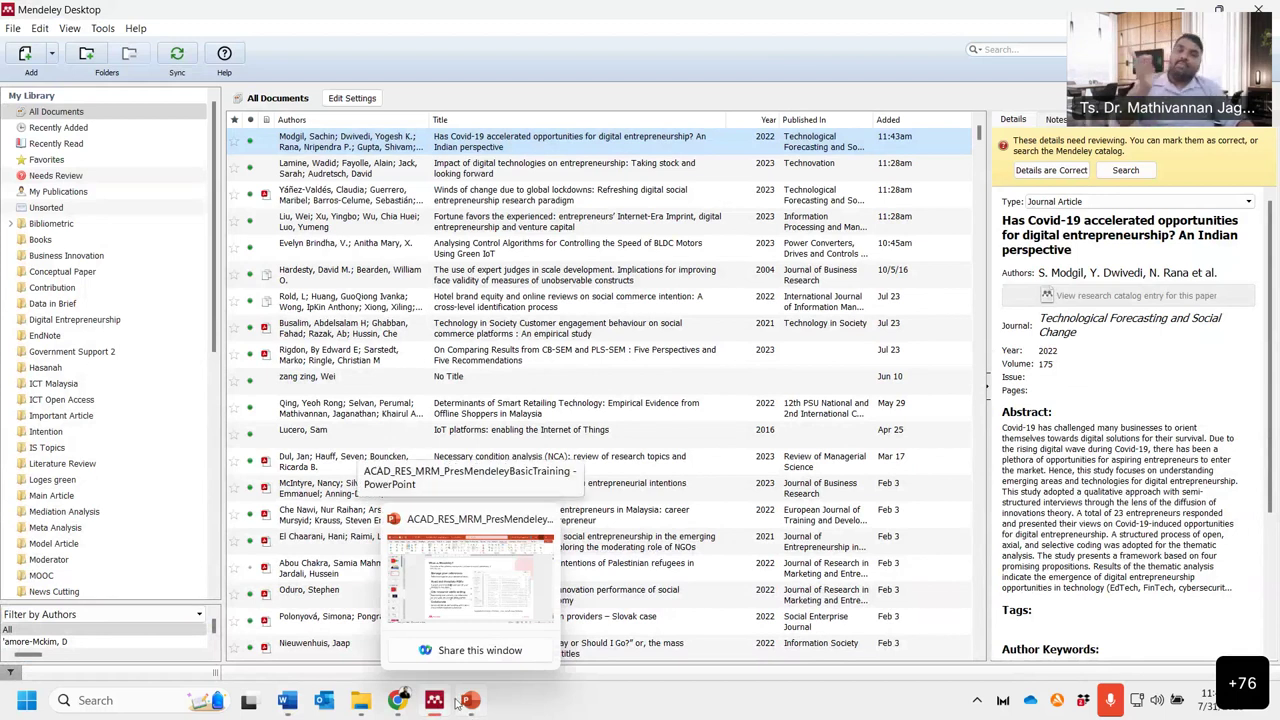
left_click(293, 706)
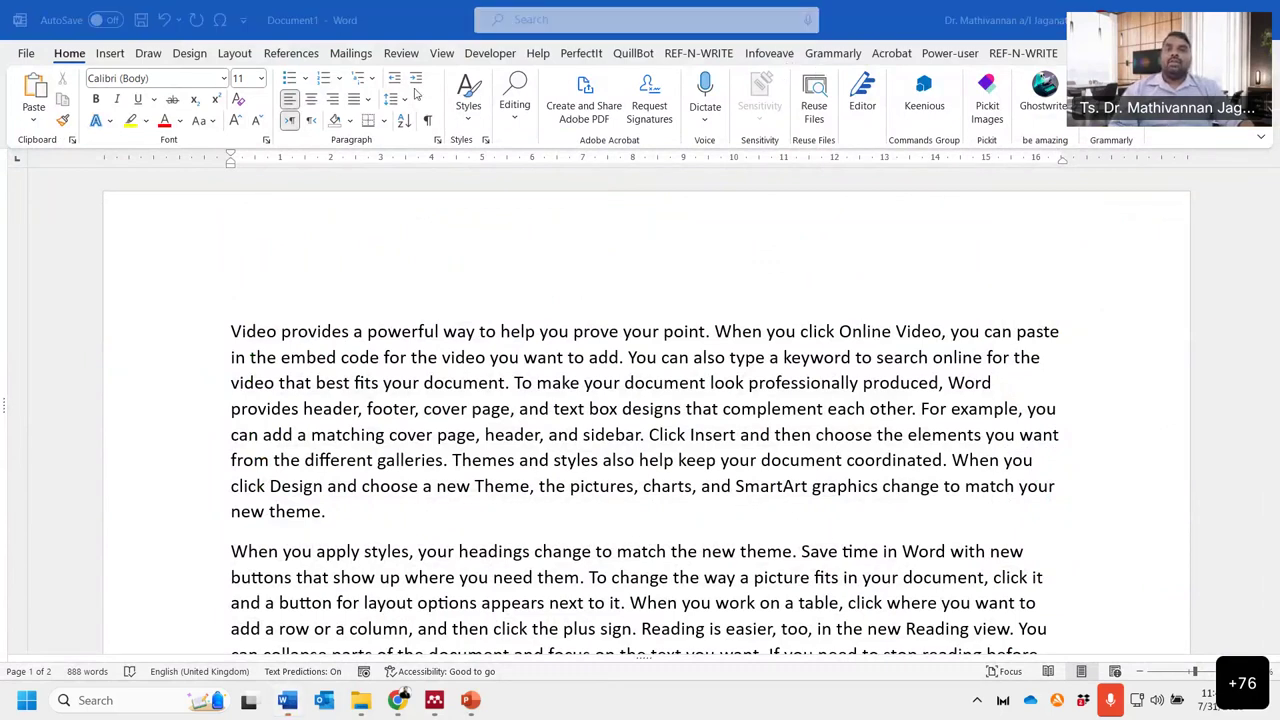
left_click(297, 58)
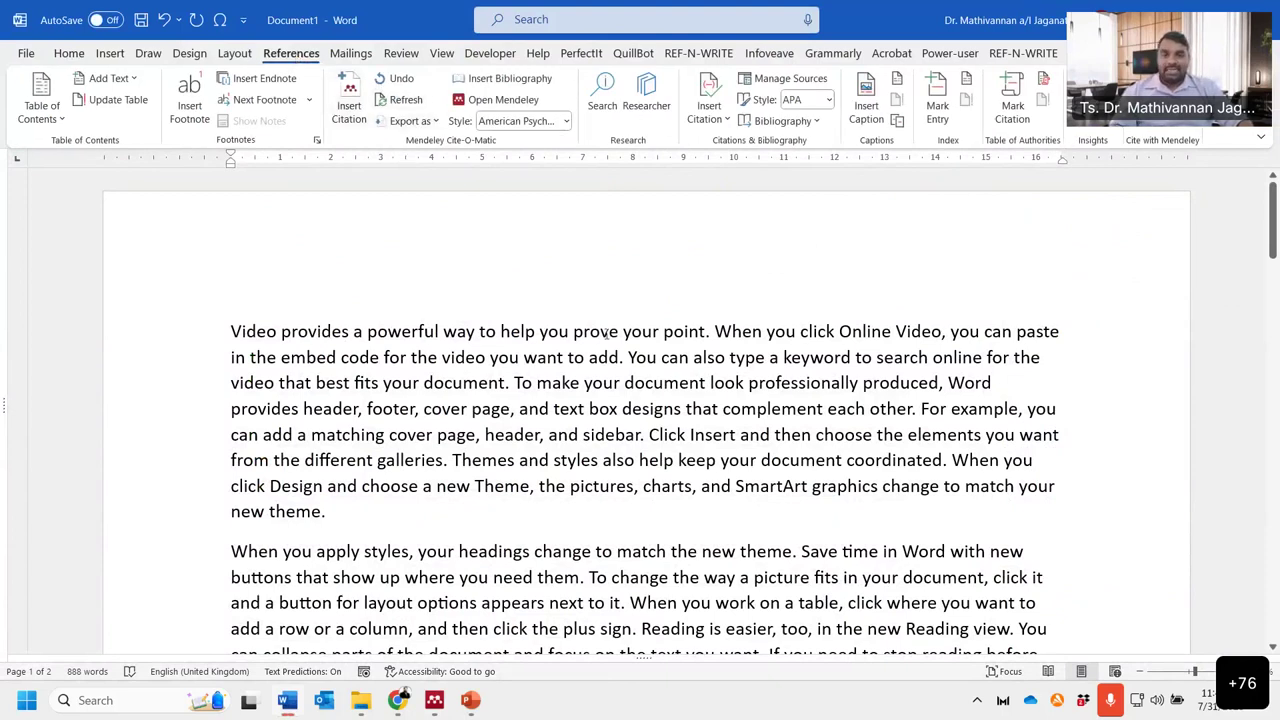
Place the cursor at the word 'document' in the first paragraph, dismissing the grammar suggestion.
left_click(504, 382)
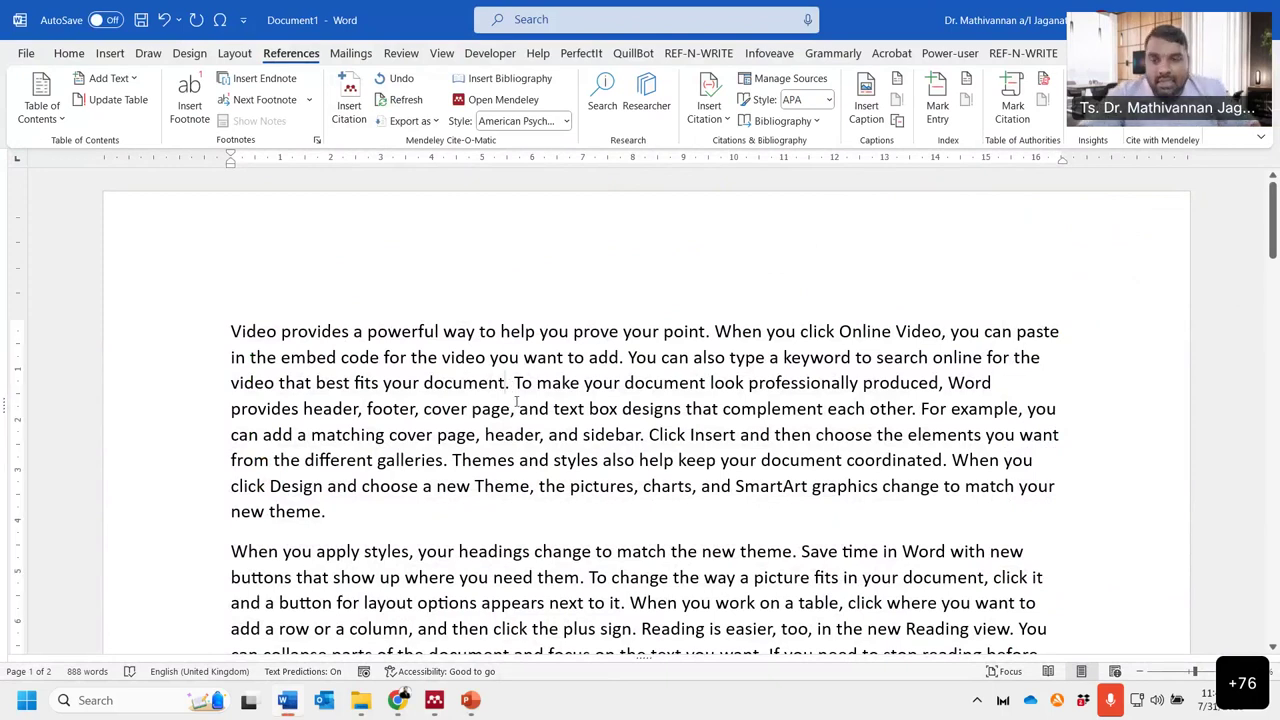
scroll(565, 372, "up", 3)
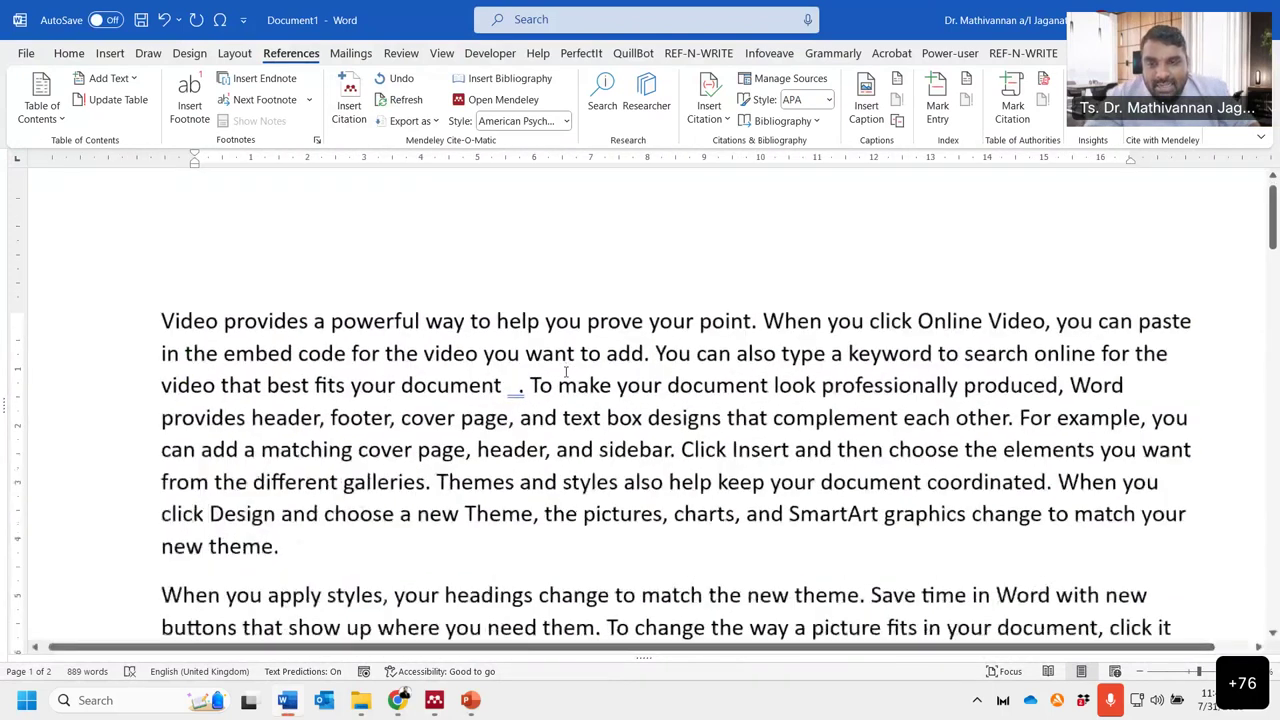
scroll(565, 372, "up", 2)
left_click(513, 392)
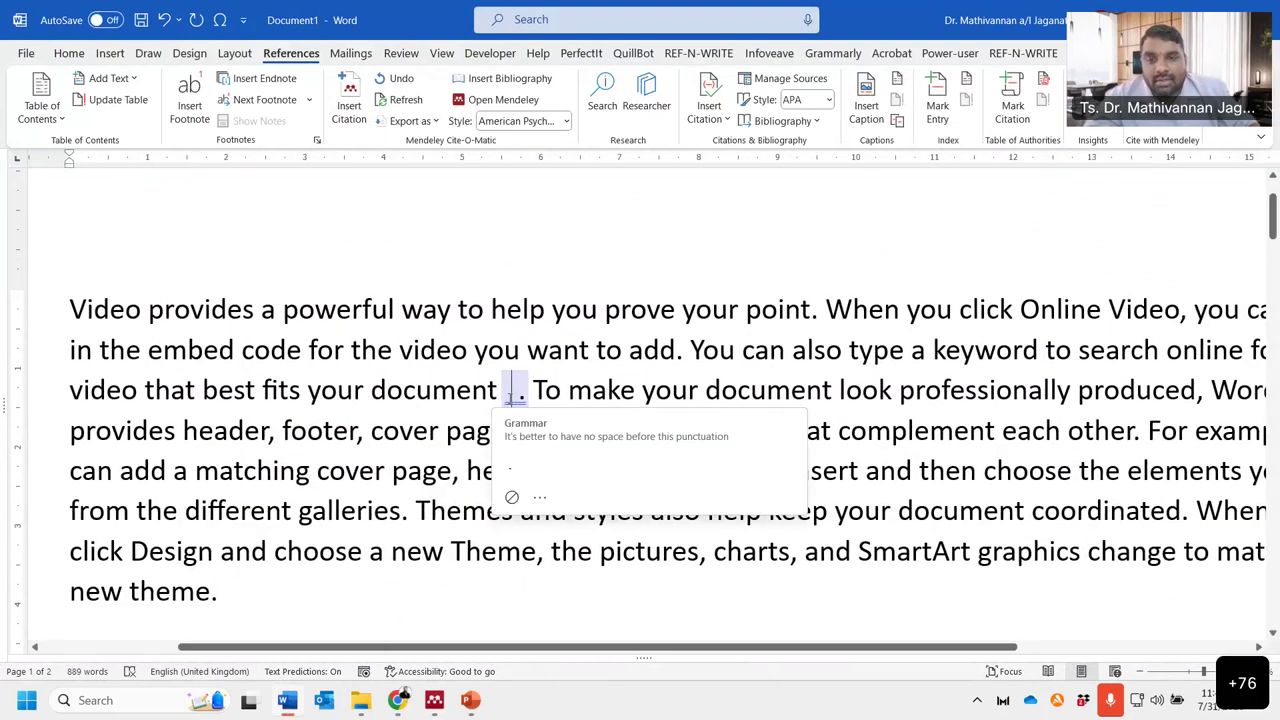
left_click(510, 397)
double_click(510, 397)
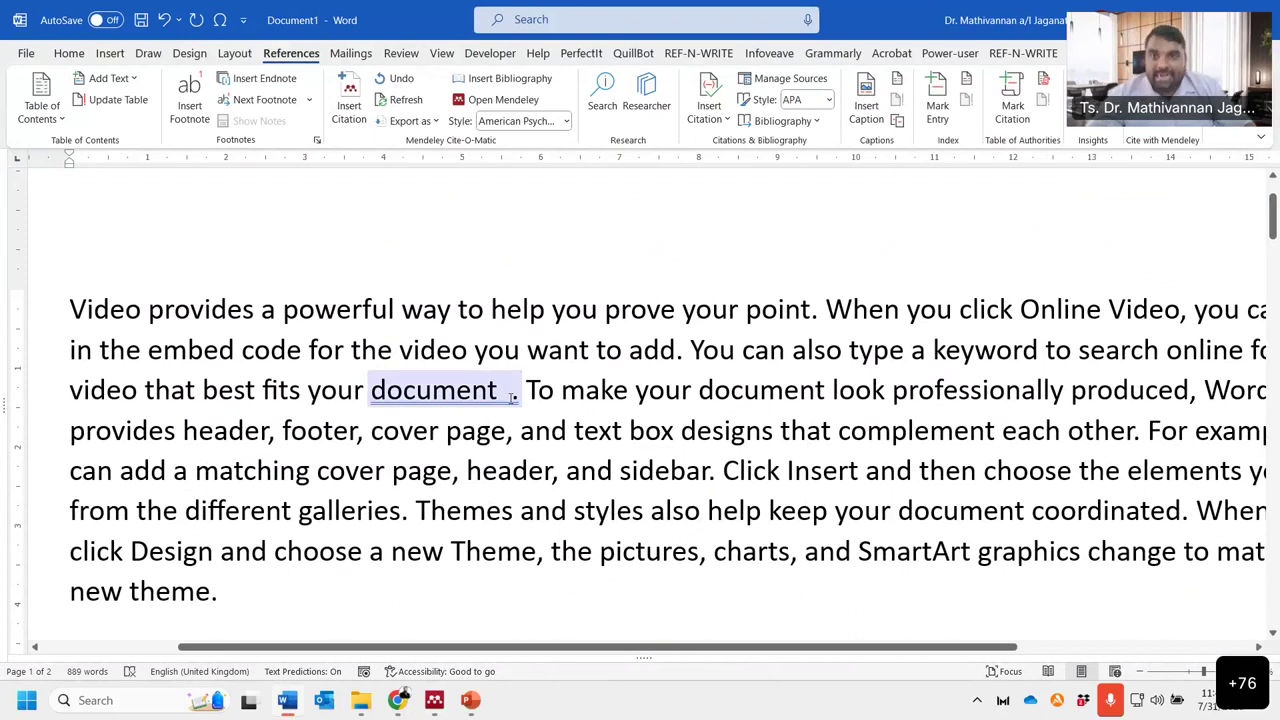
Insert a Mendeley citation (Jaganathan et al., 2018; Peter et al., 2018; Robins, 2012) there.
left_click(350, 108)
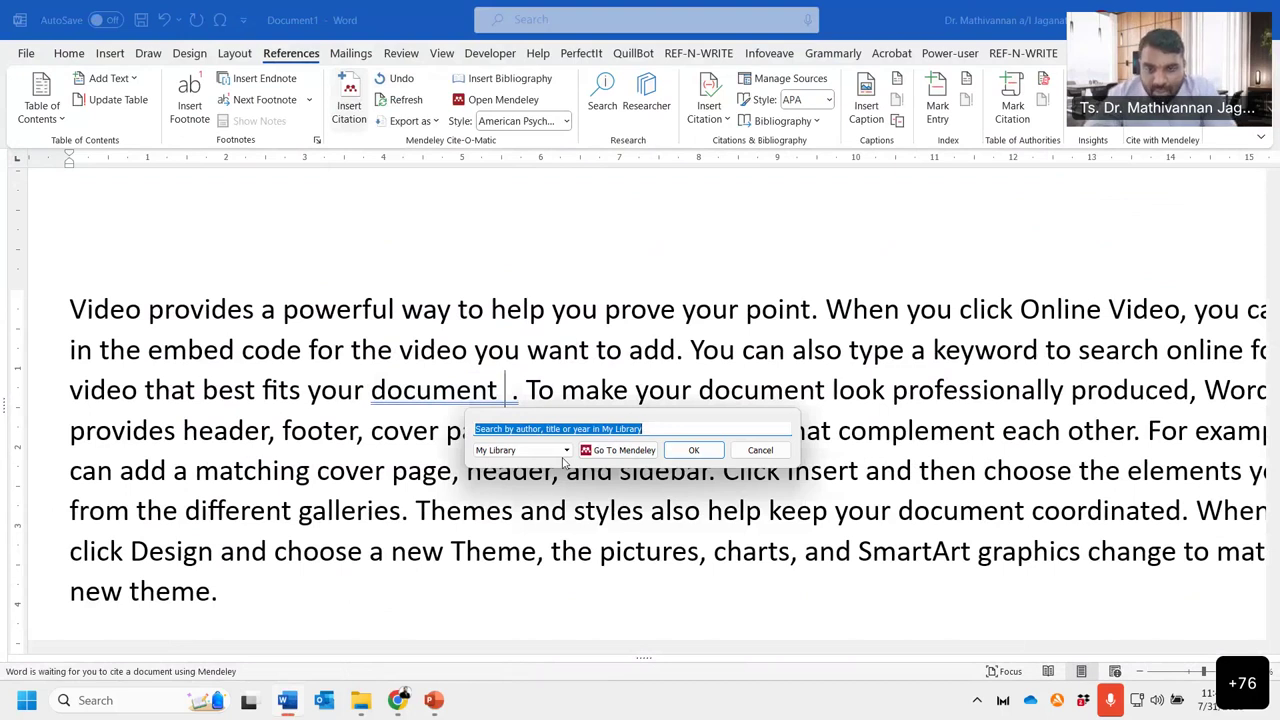
type("ramaya")
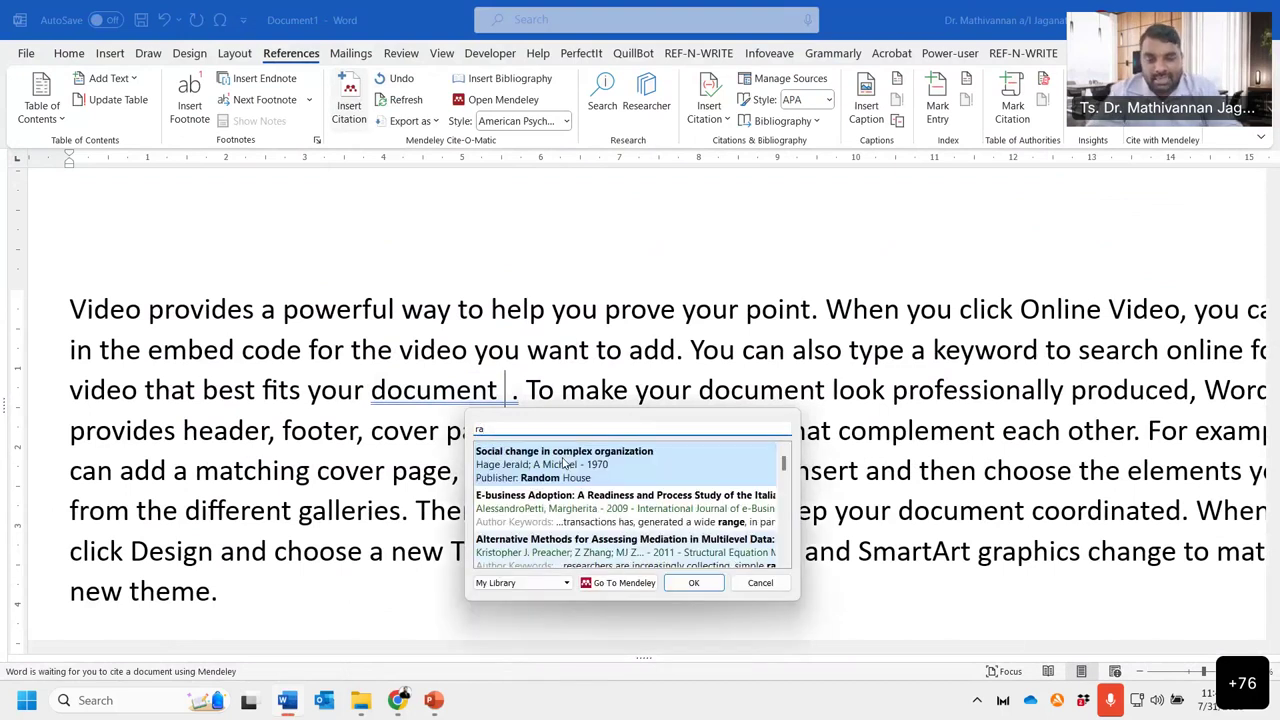
key("BackSpace")
key("BackSpace")
key("BackSpace")
key("BackSpace")
type("mathi")
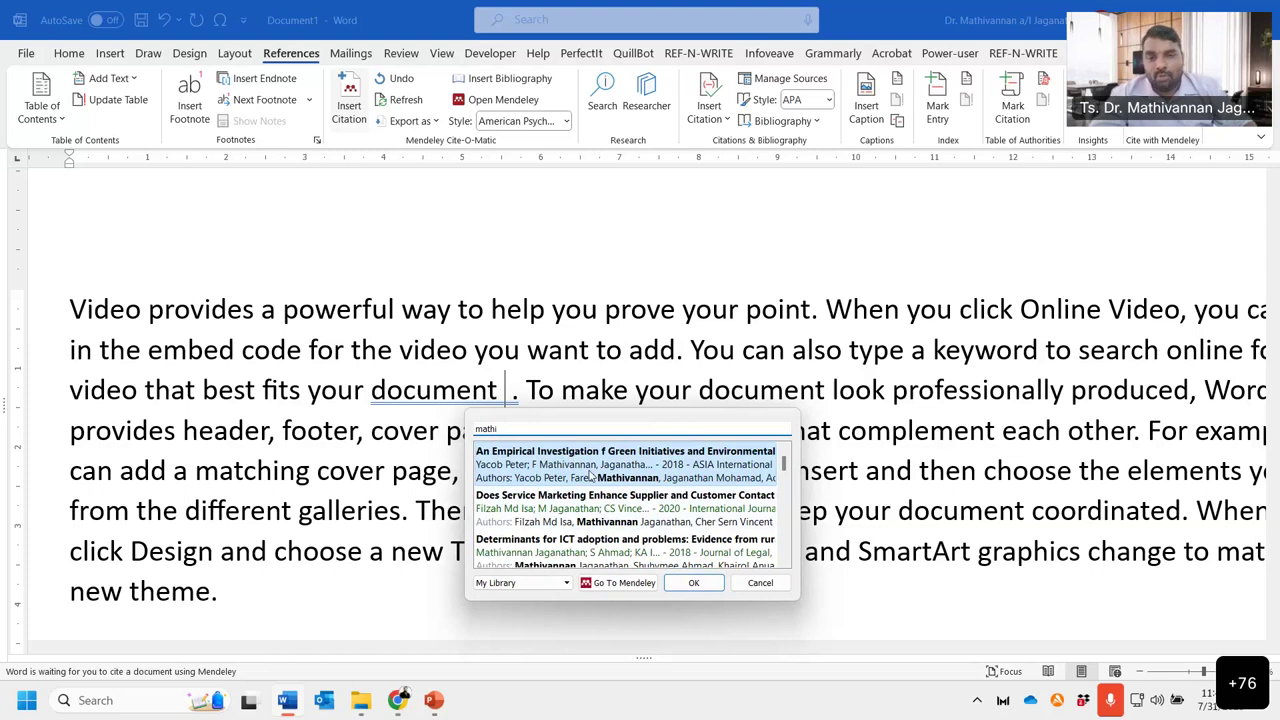
left_click(591, 474)
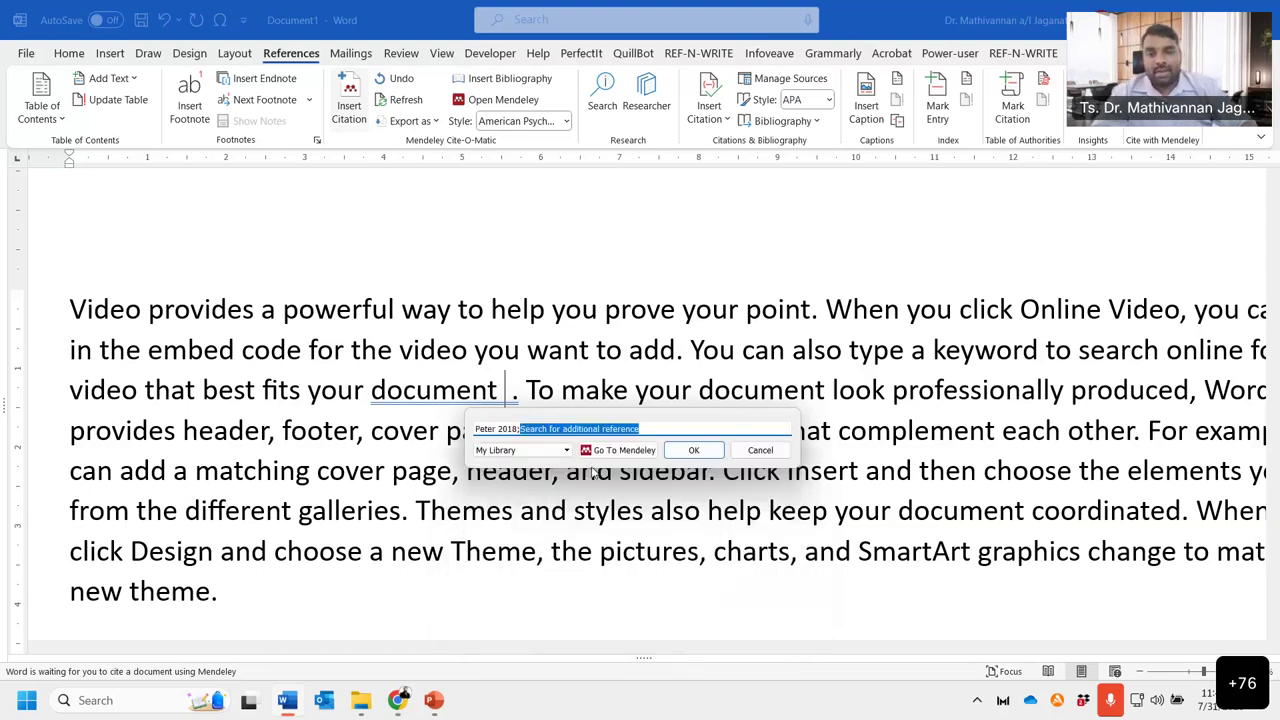
type("mathi")
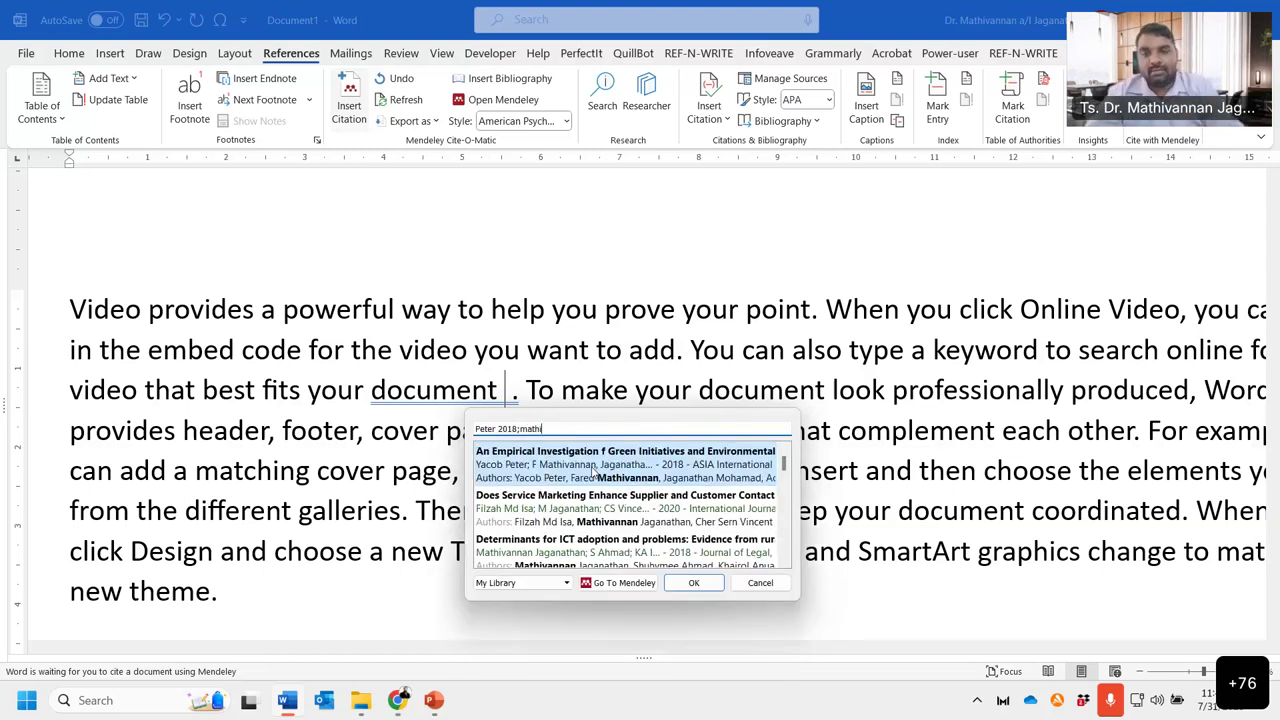
left_click(555, 558)
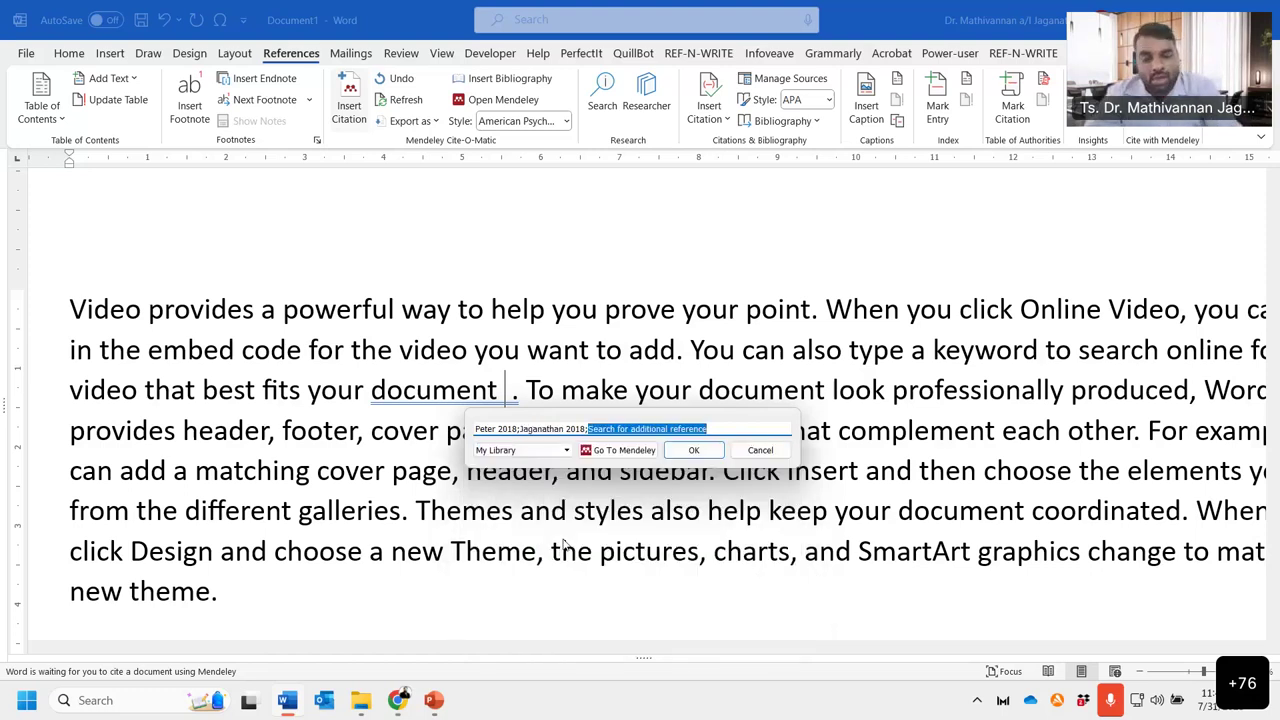
key("BackSpace")
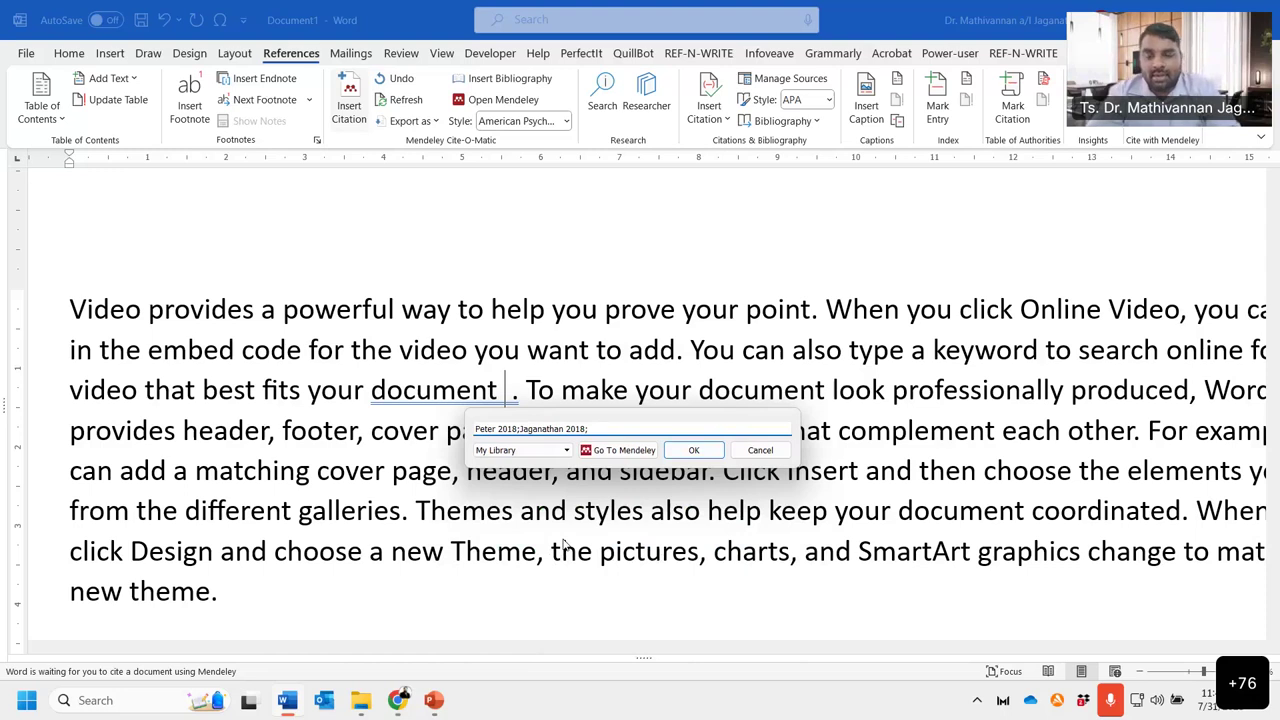
type("hair")
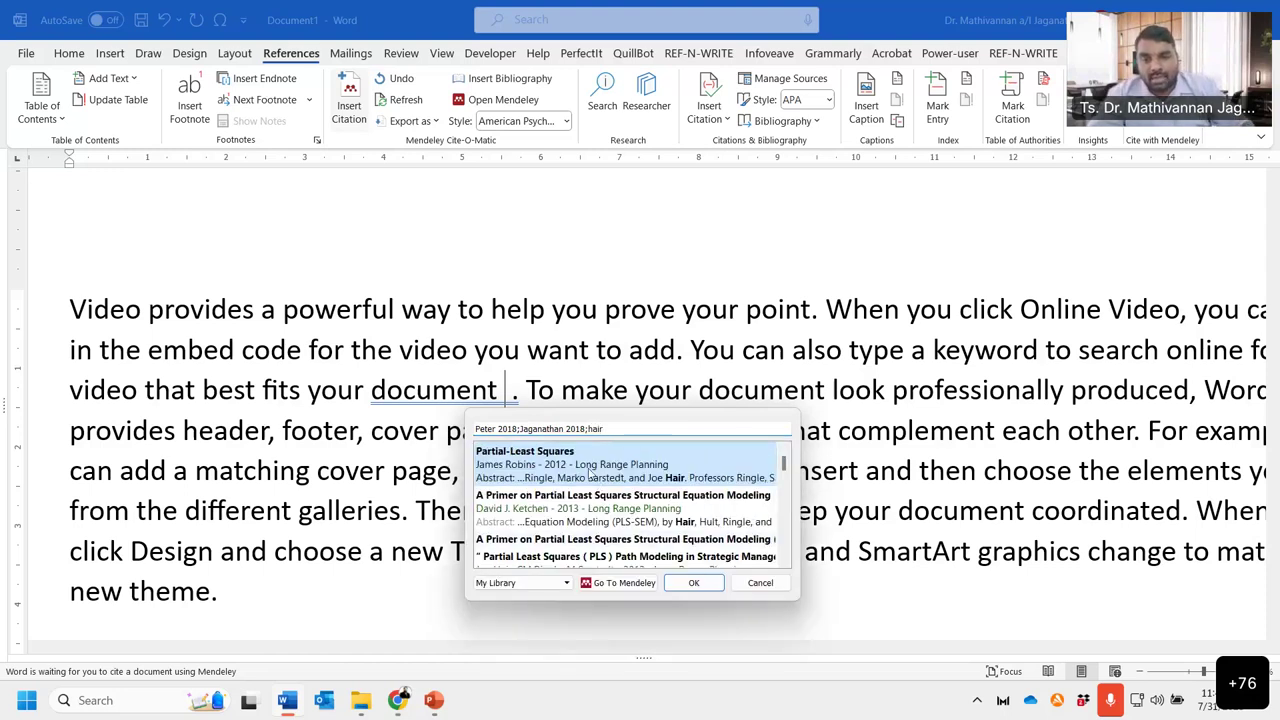
left_click(590, 472)
left_click(695, 451)
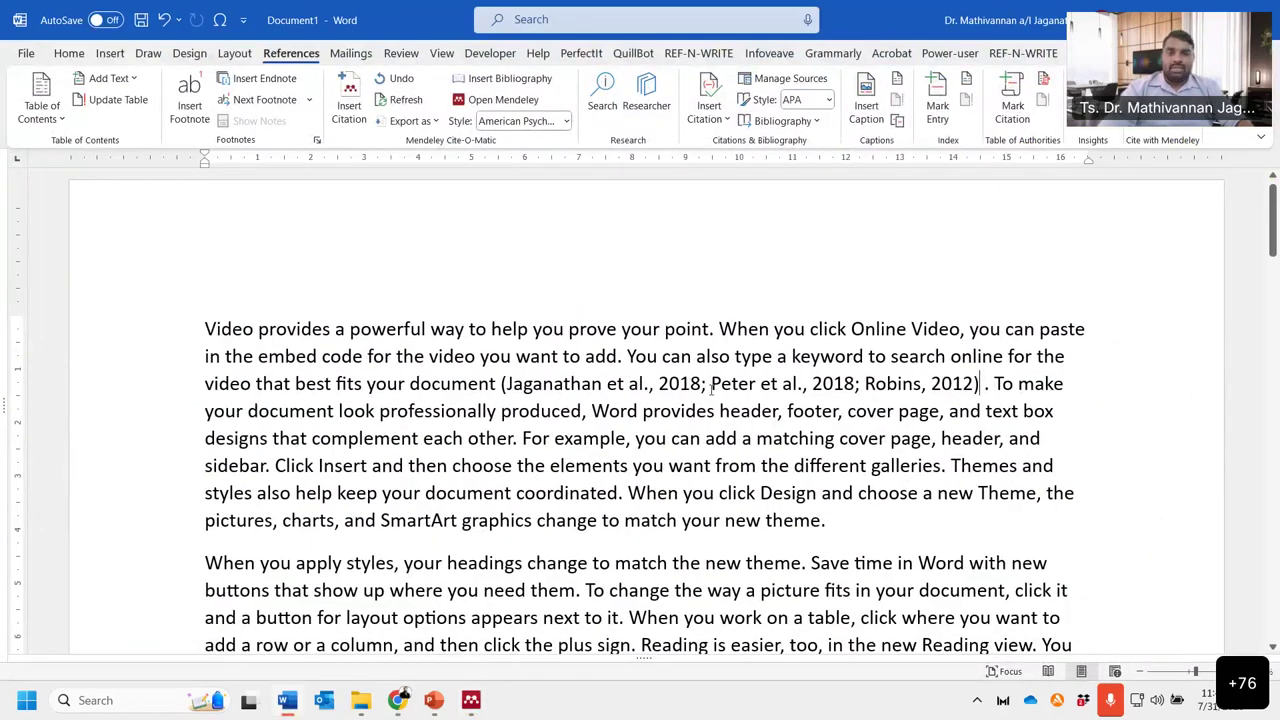
left_click_drag(473, 362, 716, 389)
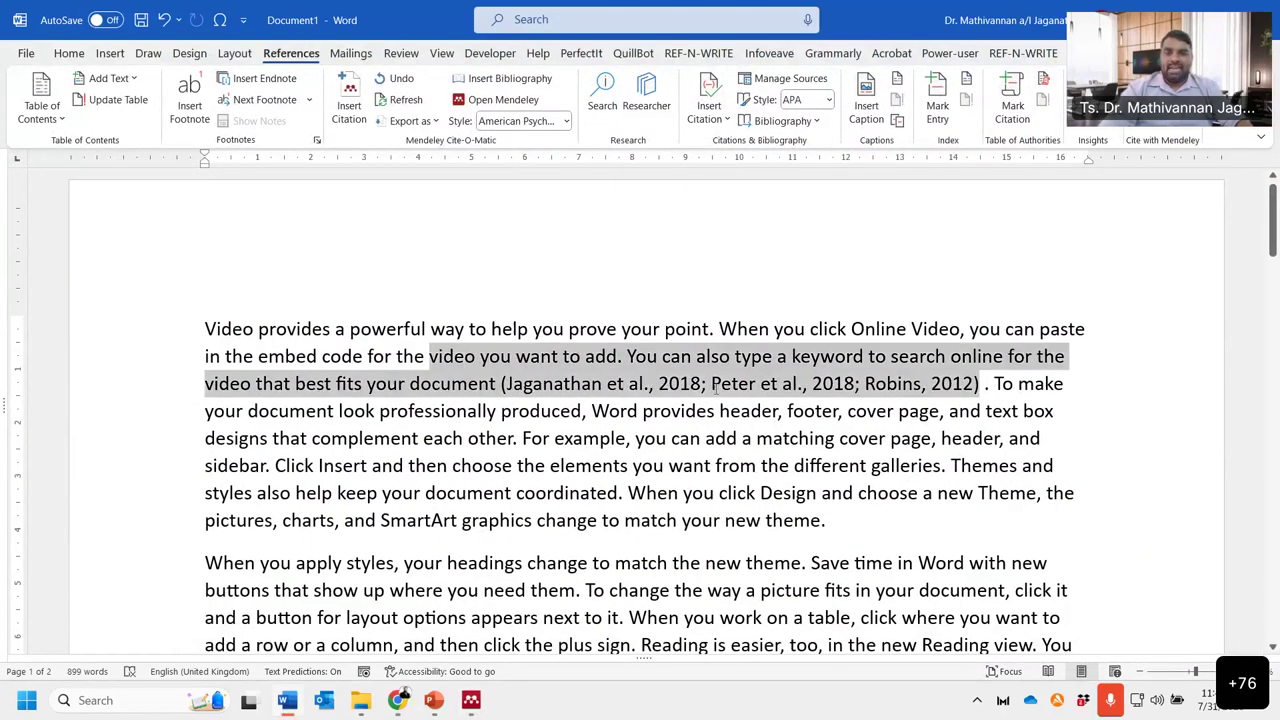
Put the caret right after the first citation, start another citation and go to the Mendeley library.
left_click(877, 410)
left_click_drag(980, 384, 768, 384)
left_click_drag(559, 396, 388, 388)
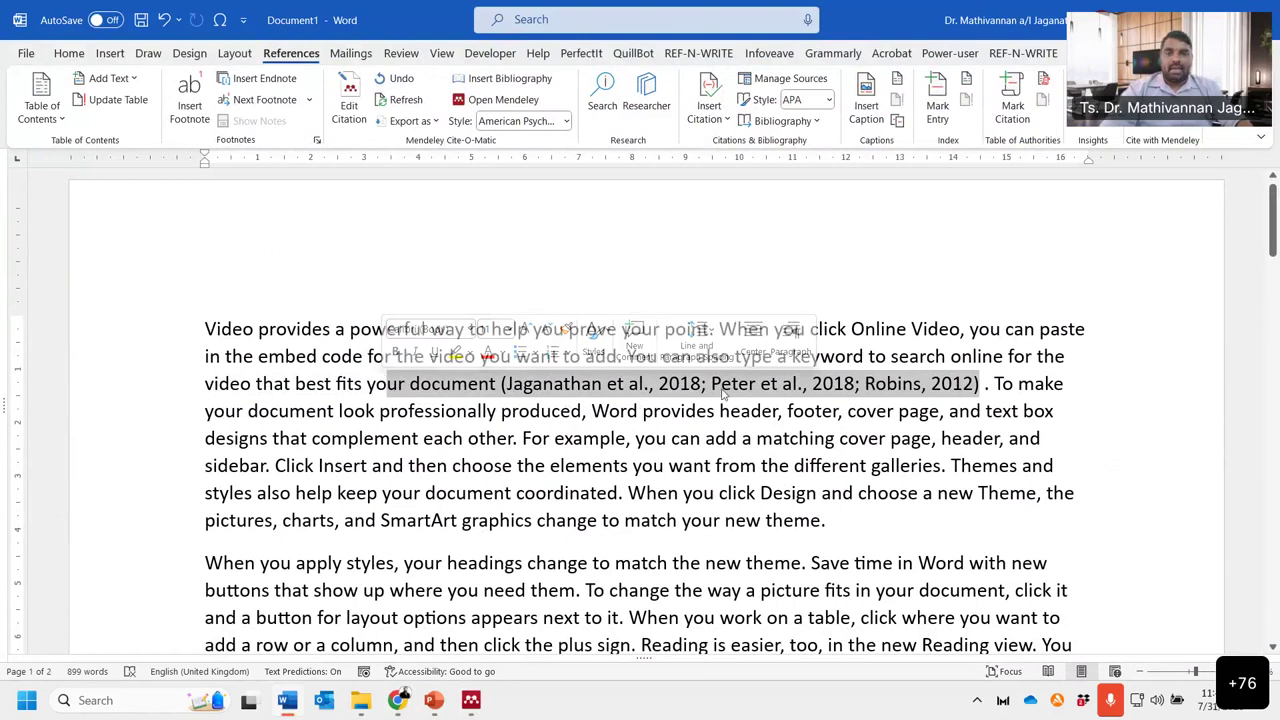
left_click(830, 431)
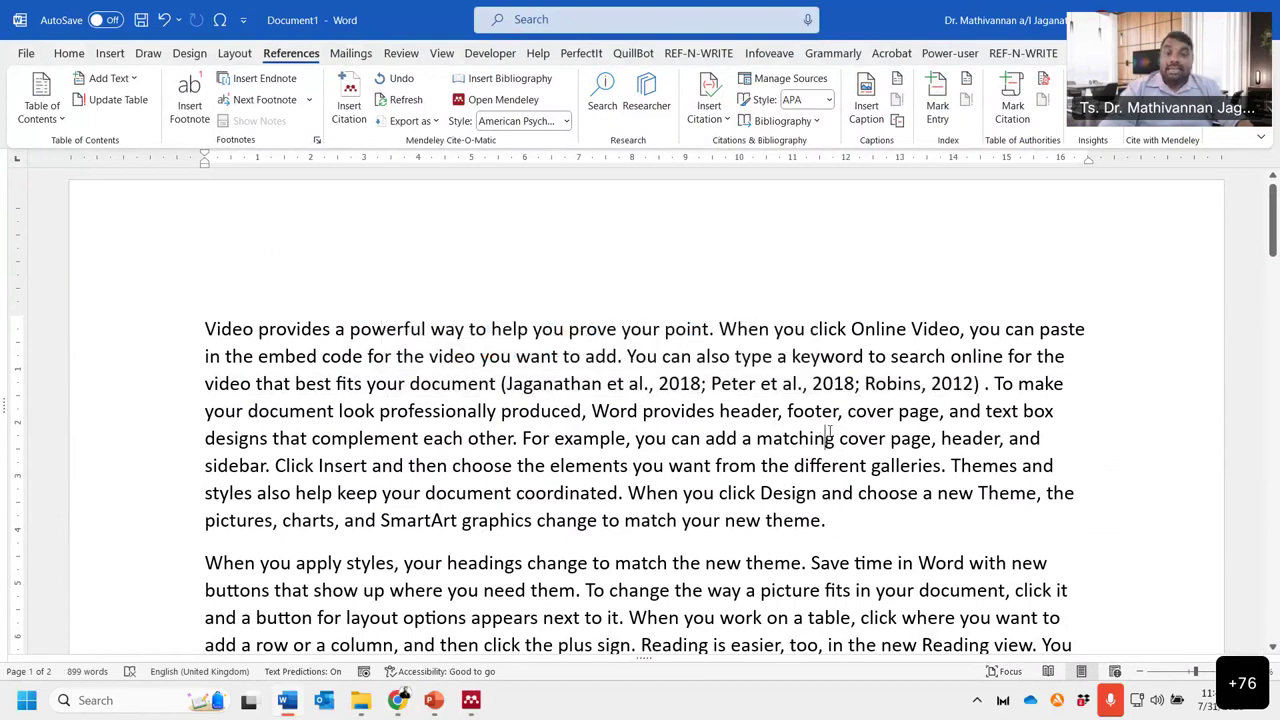
left_click(875, 383)
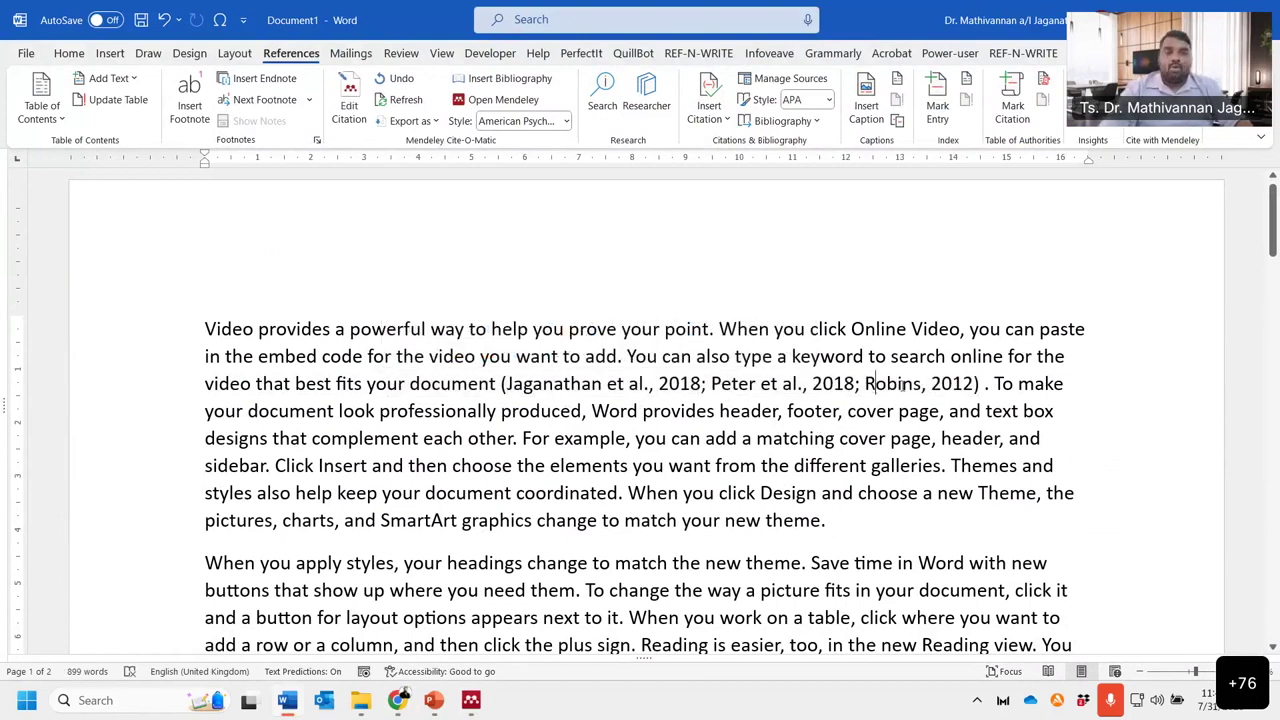
left_click(983, 384)
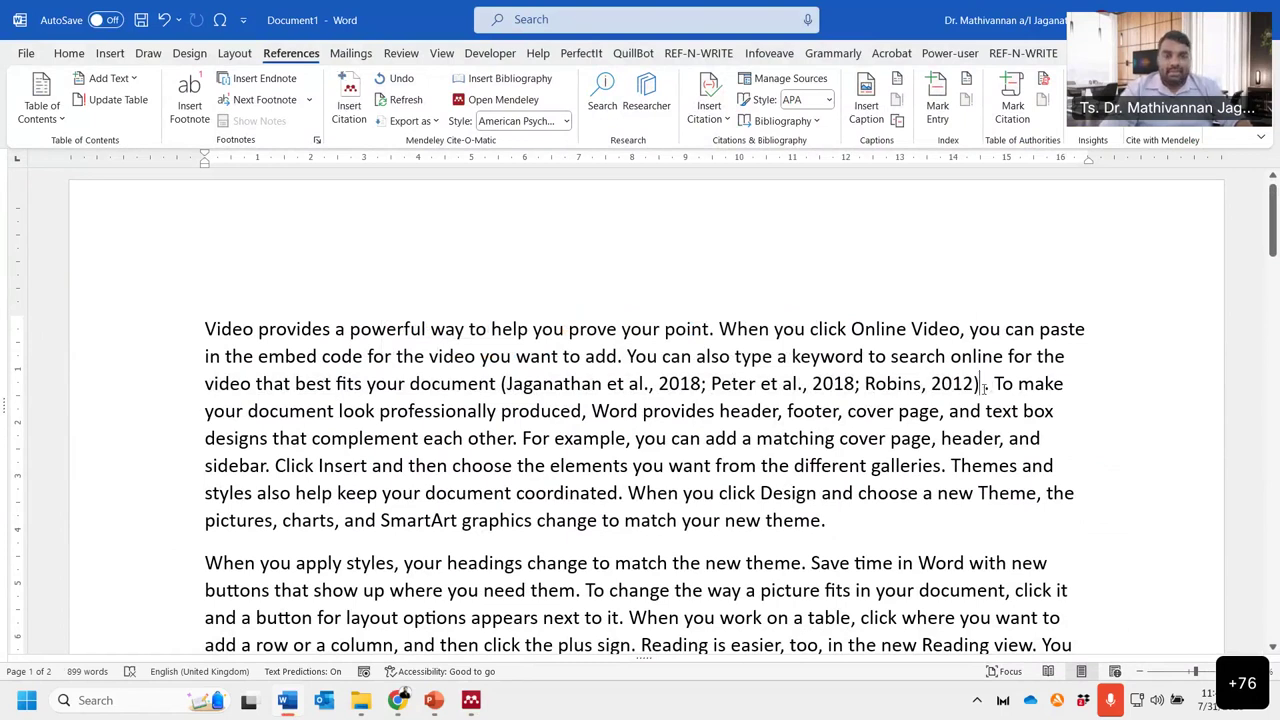
left_click(352, 106)
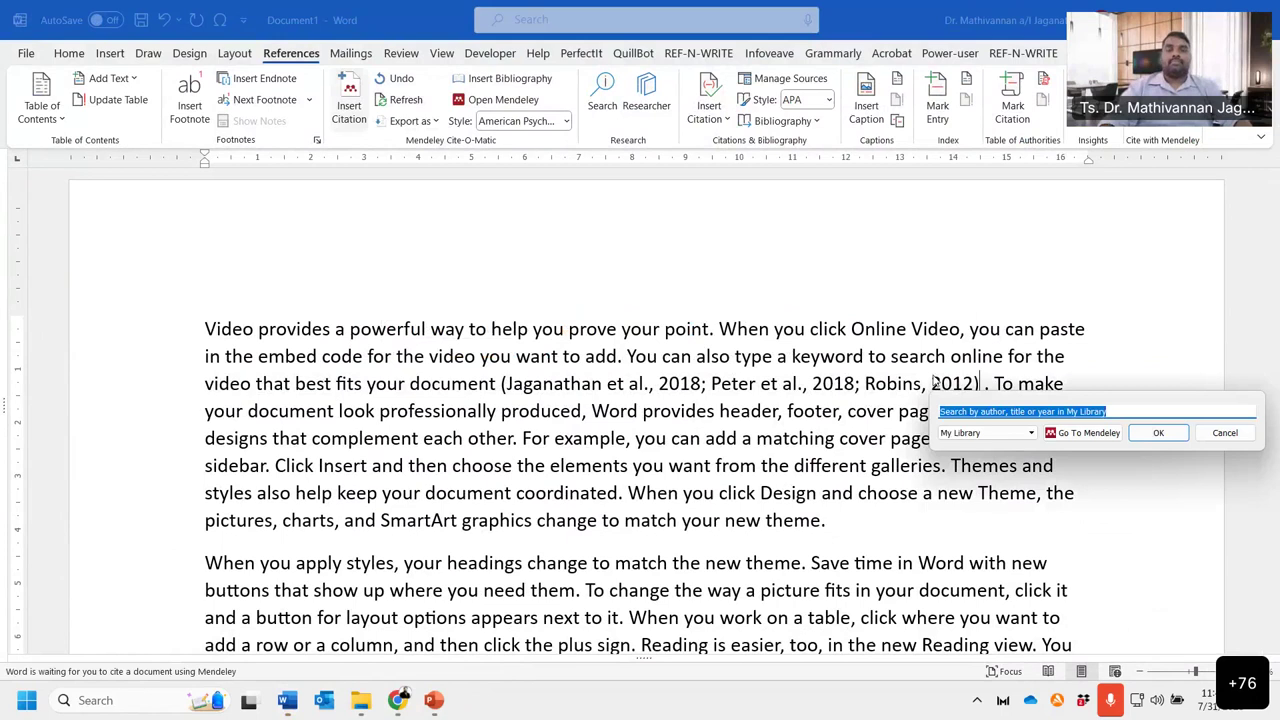
left_click(1086, 434)
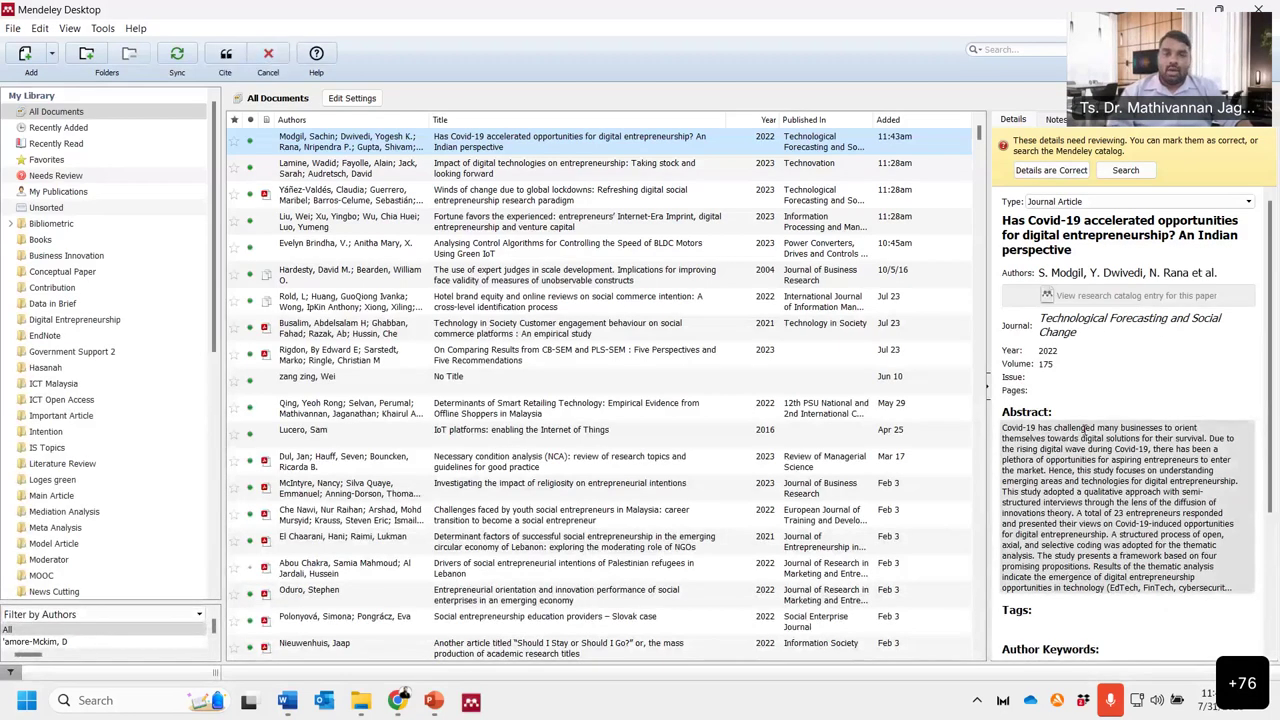
Select the three consecutive papers from Elia through Sarstedt in All Documents.
left_click(574, 541)
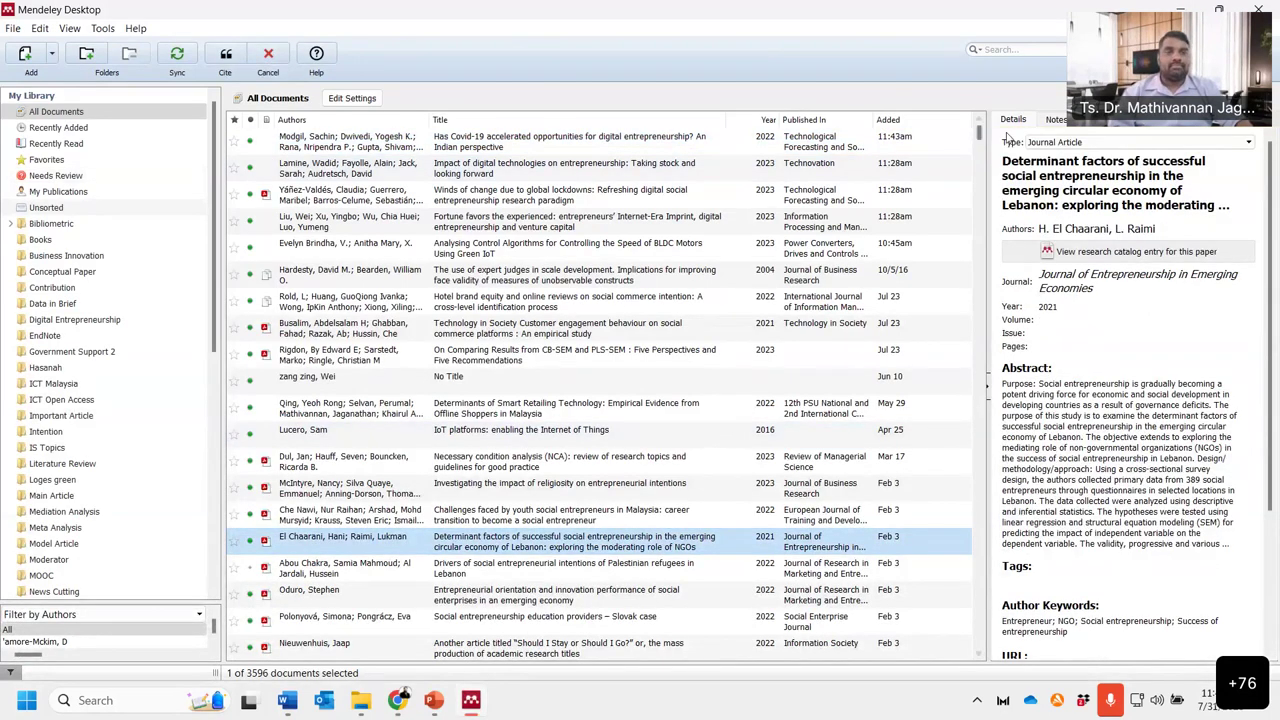
scroll(480, 300, "down", 10)
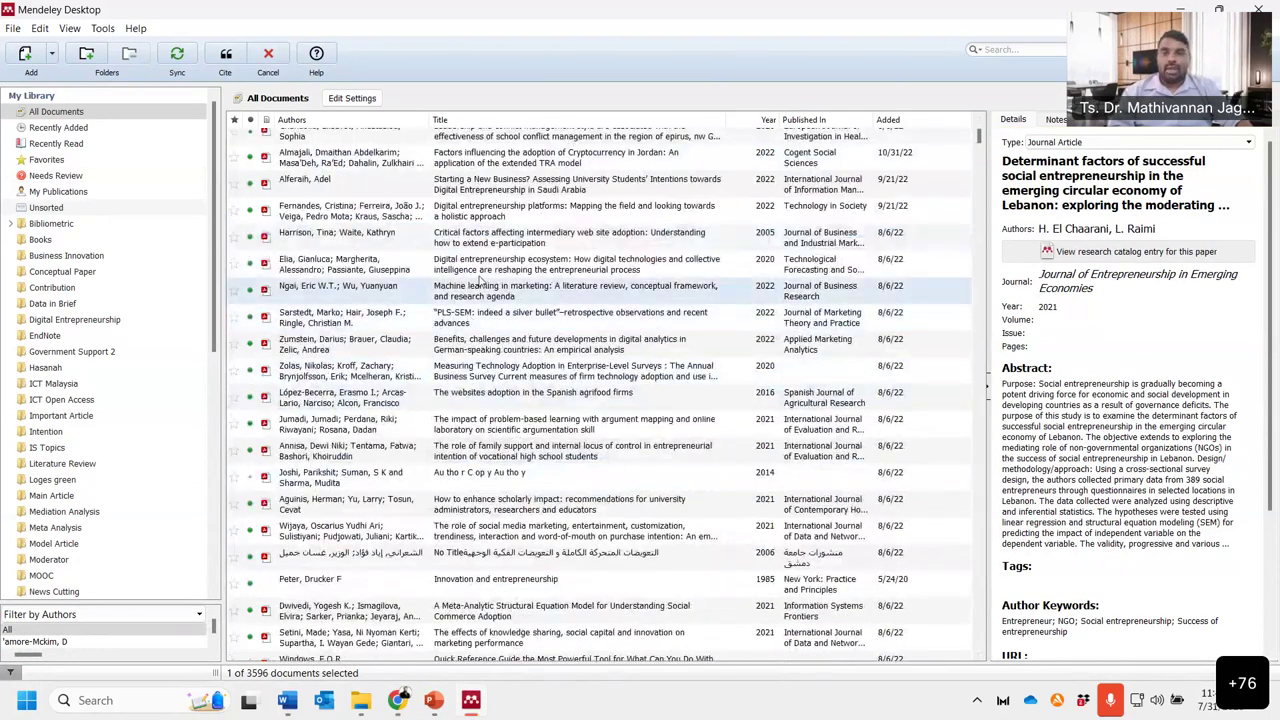
left_click(480, 265)
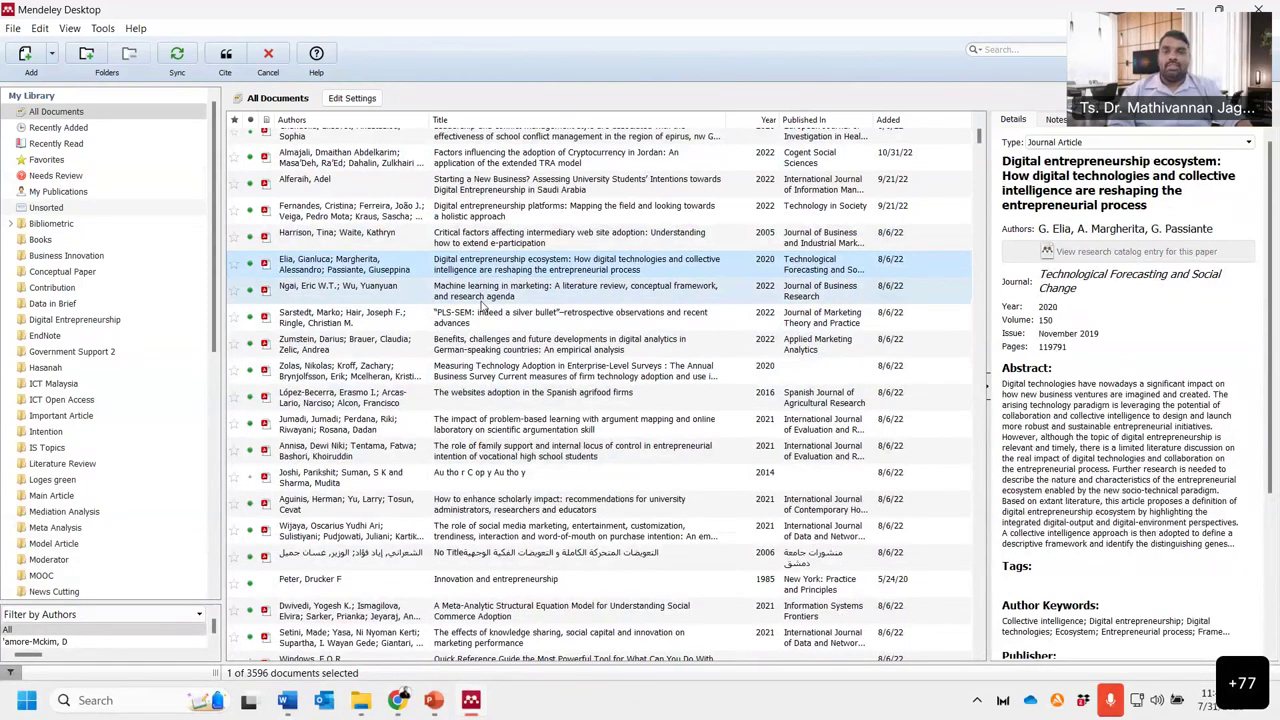
left_click(481, 295)
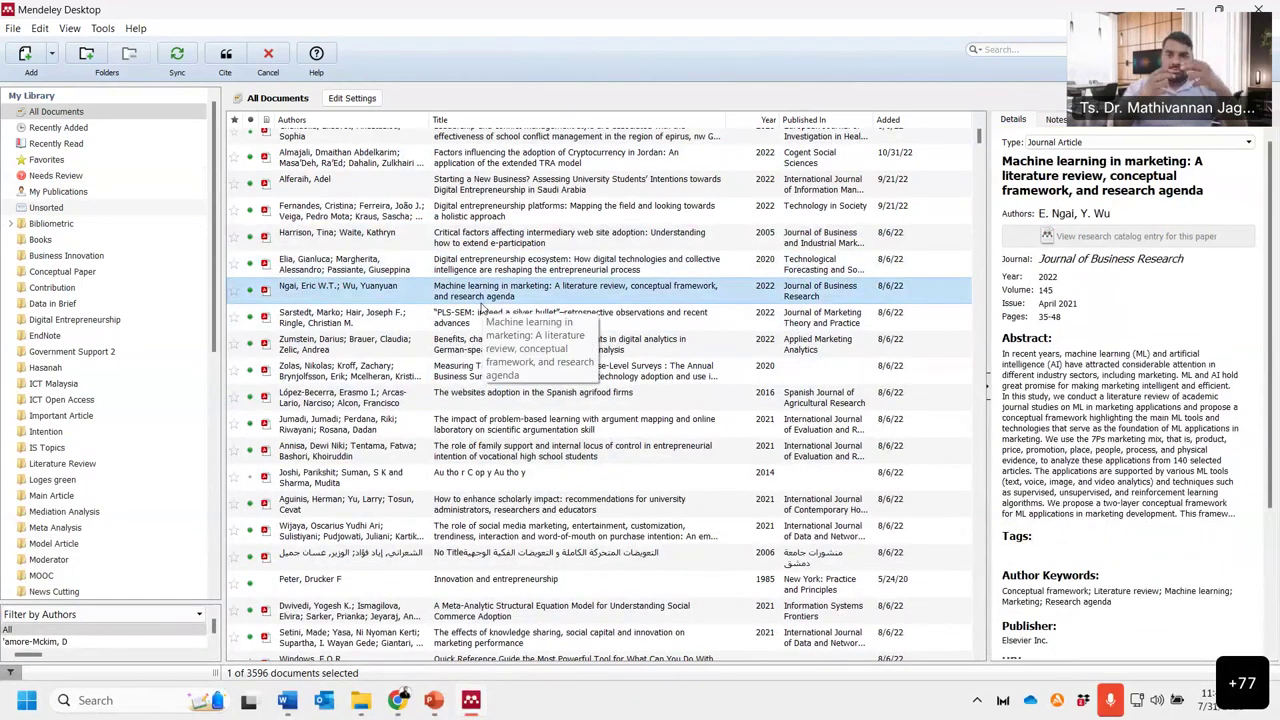
left_click(471, 271)
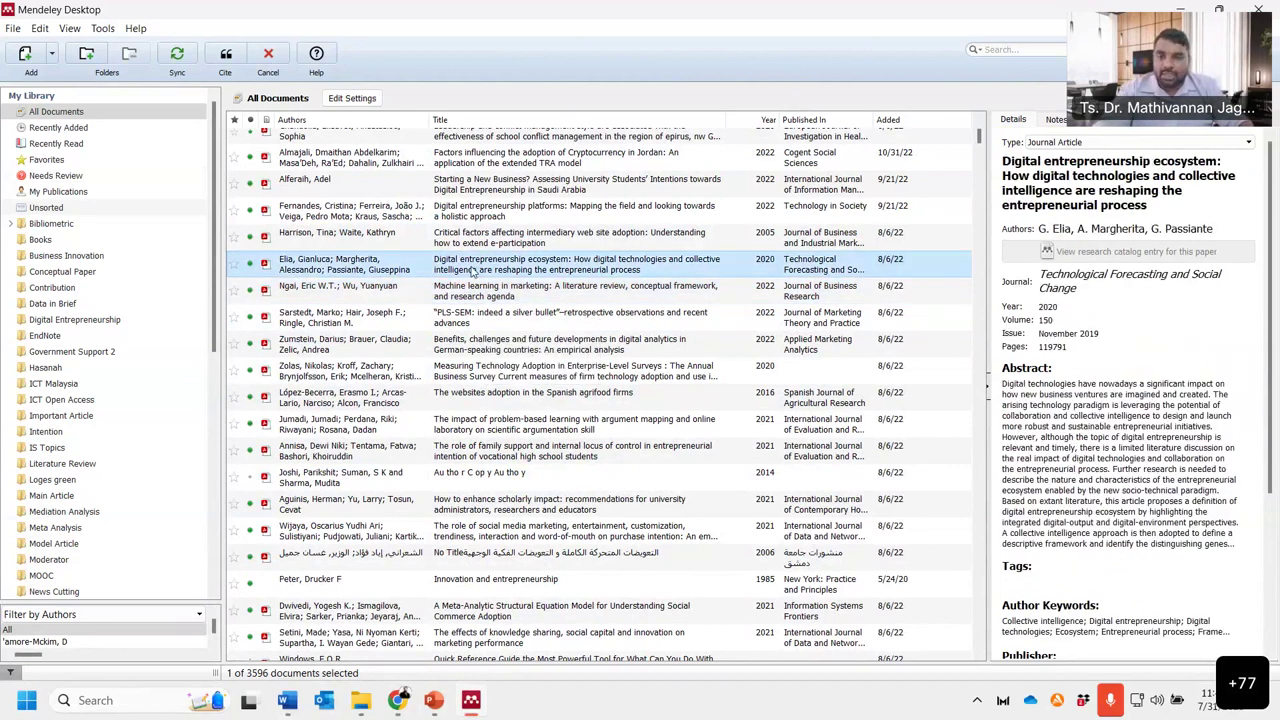
left_click_drag(474, 271, 477, 320)
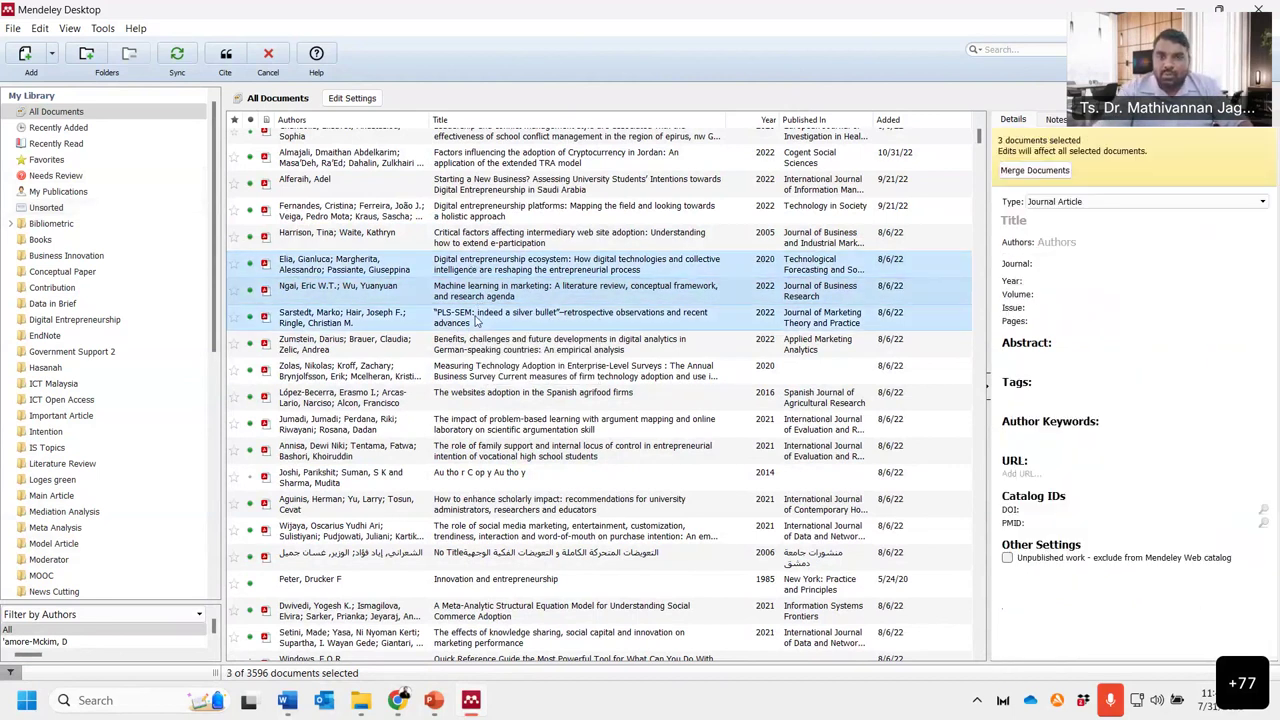
Cite the selected papers in Word as (Elia et al., 2020; Ngai & Wu, 2022; Sarstedt et al., 2022).
left_click(226, 58)
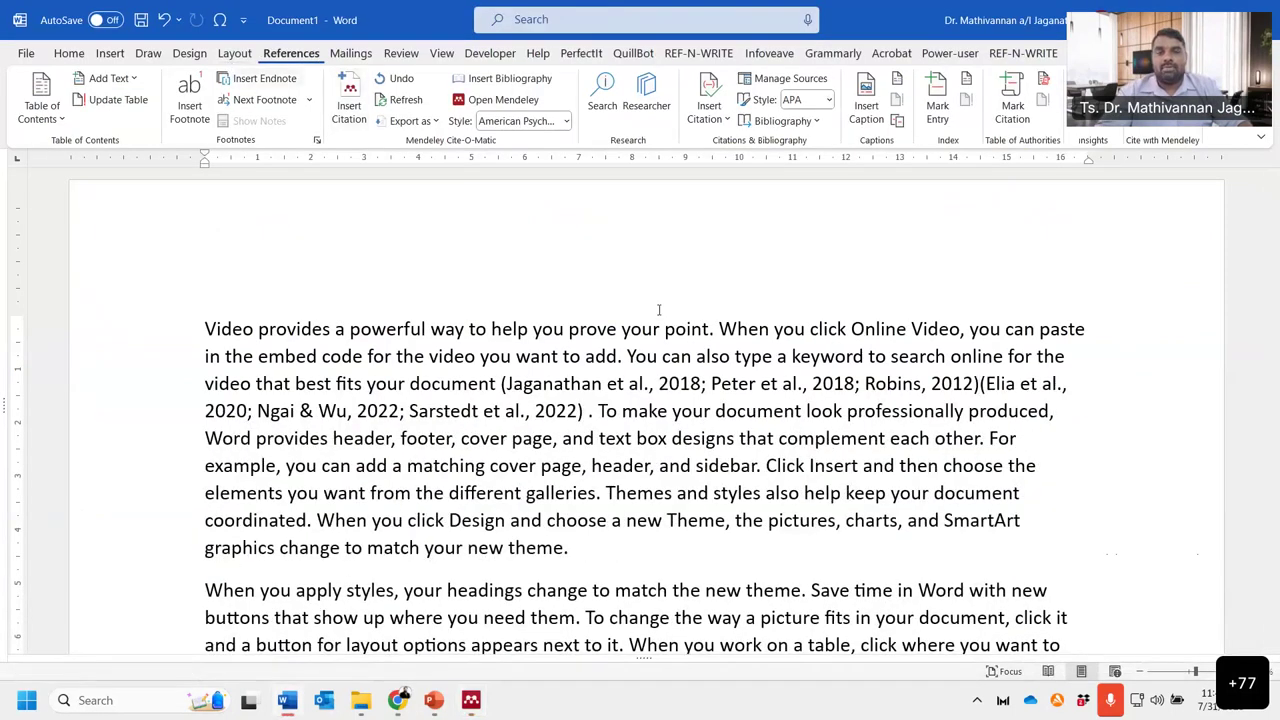
left_click_drag(506, 384, 581, 411)
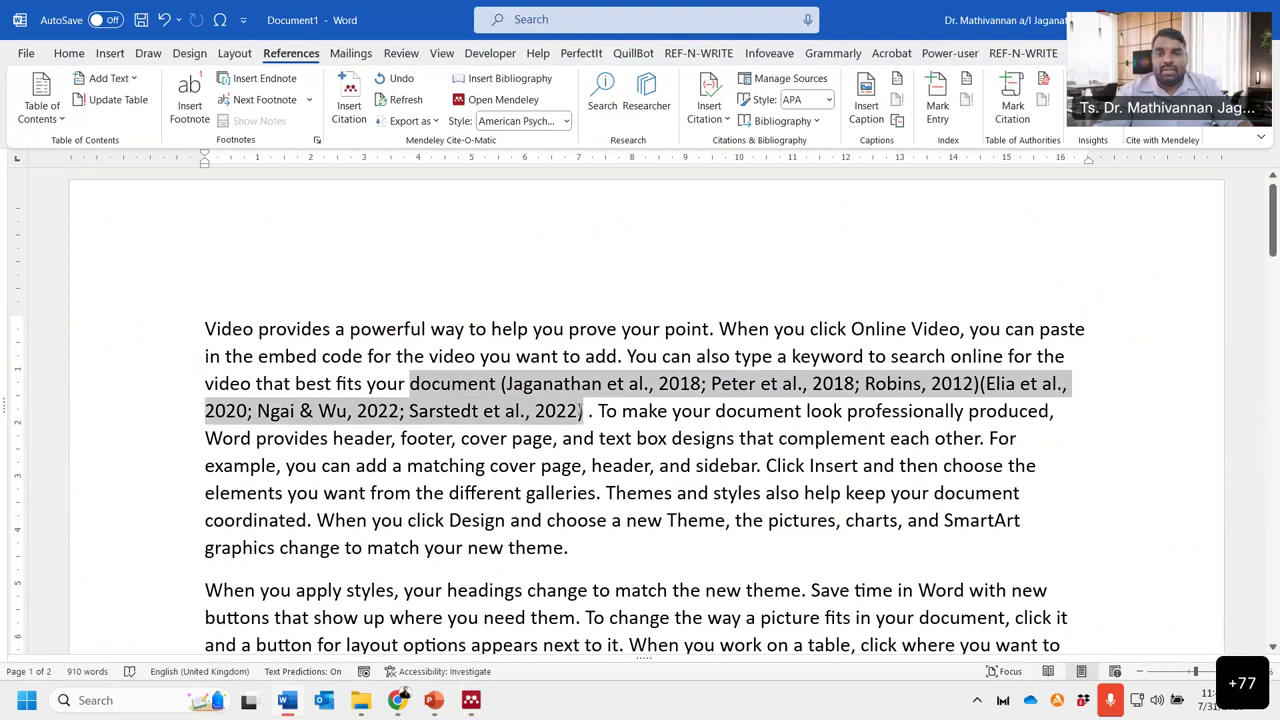
left_click(547, 403)
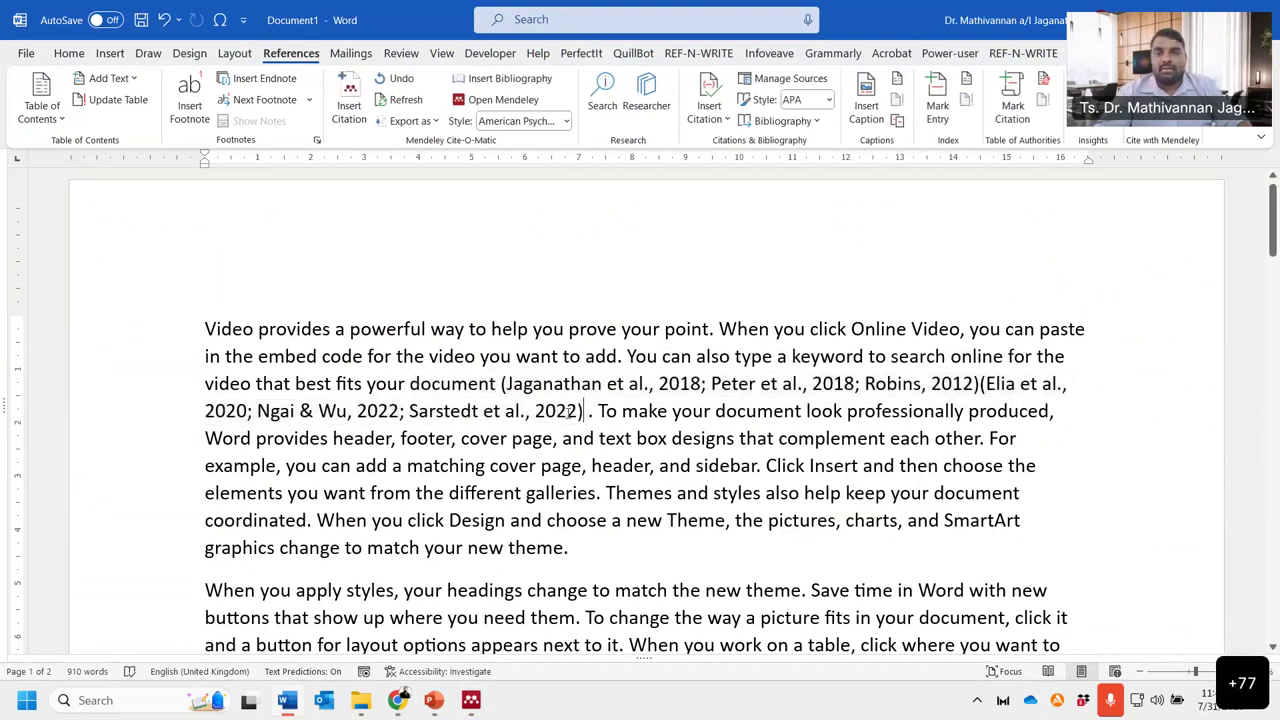
Select both adjacent citations after 'document' together.
left_click_drag(503, 384, 583, 411)
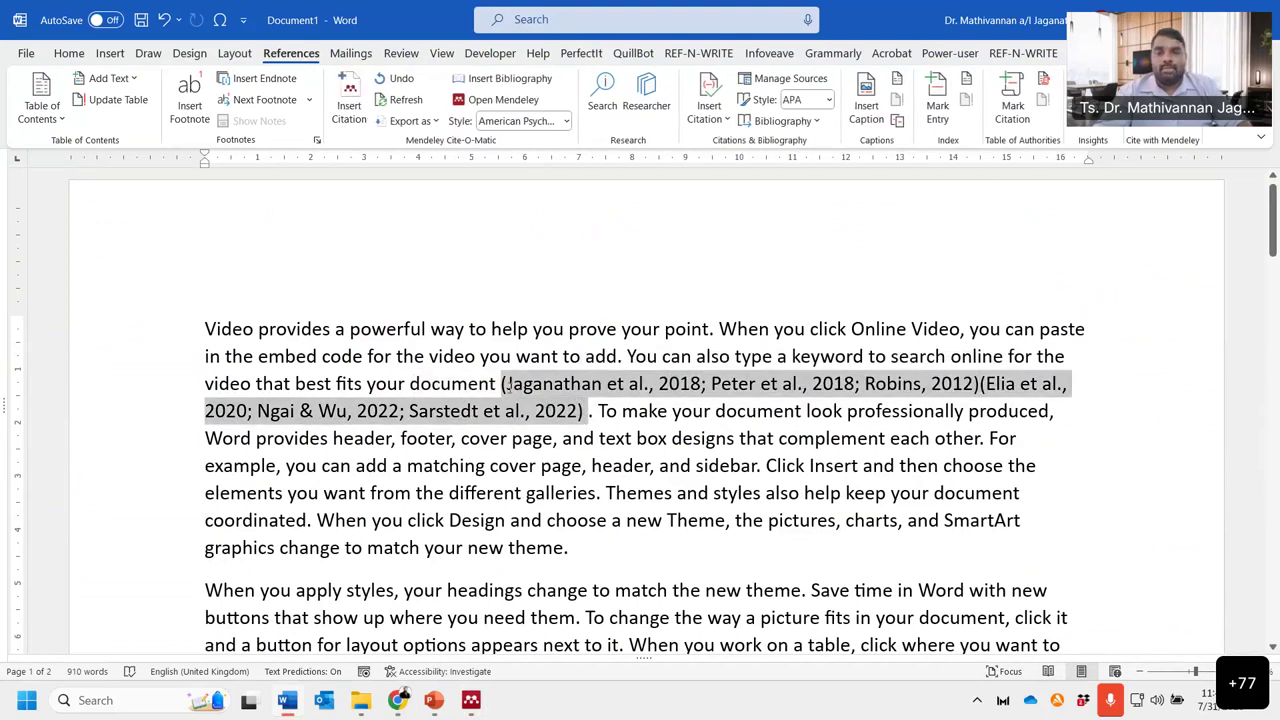
left_click(677, 466)
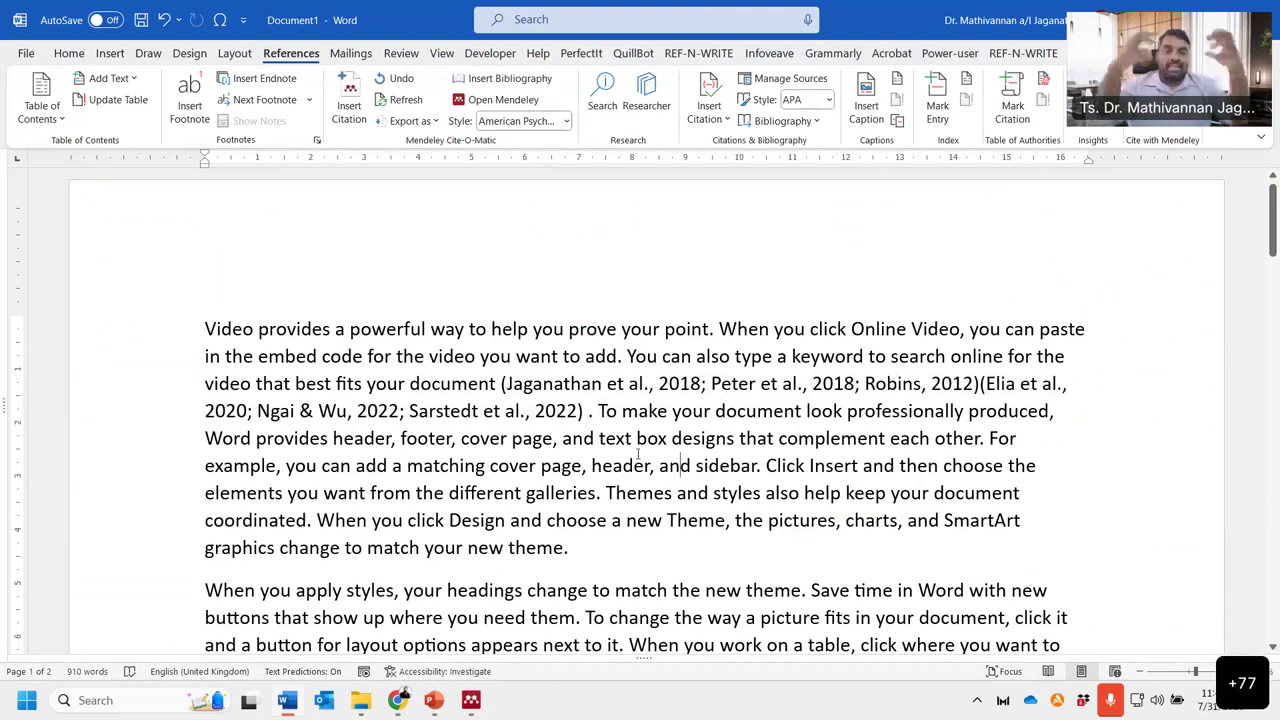
left_click(562, 398)
left_click(536, 390)
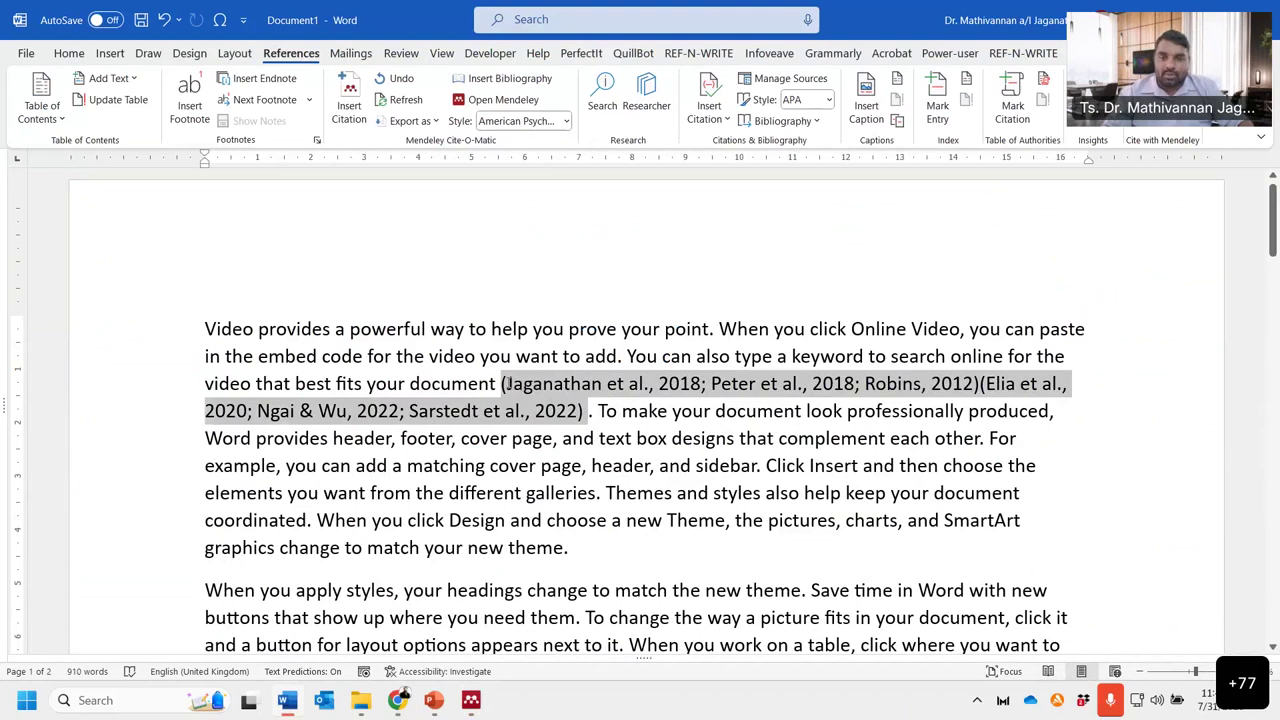
left_click_drag(508, 385, 583, 410)
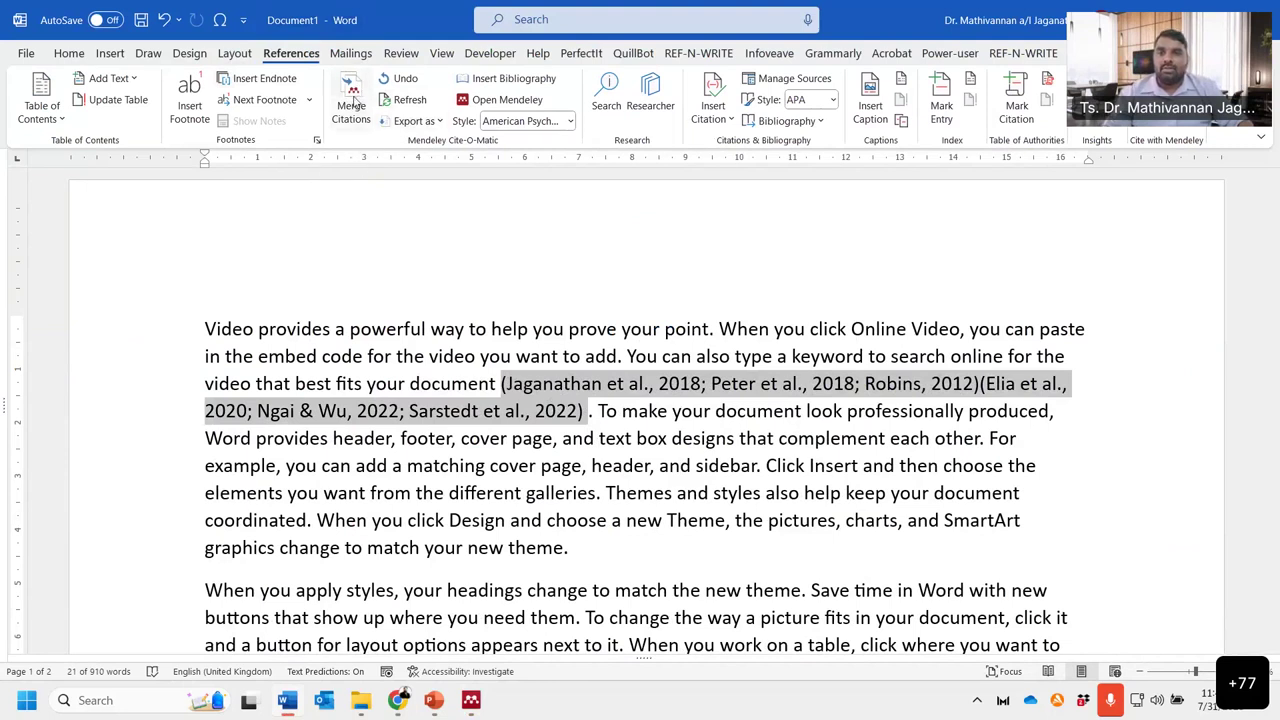
Merge the two citations into one six-reference Mendeley citation.
left_click(352, 112)
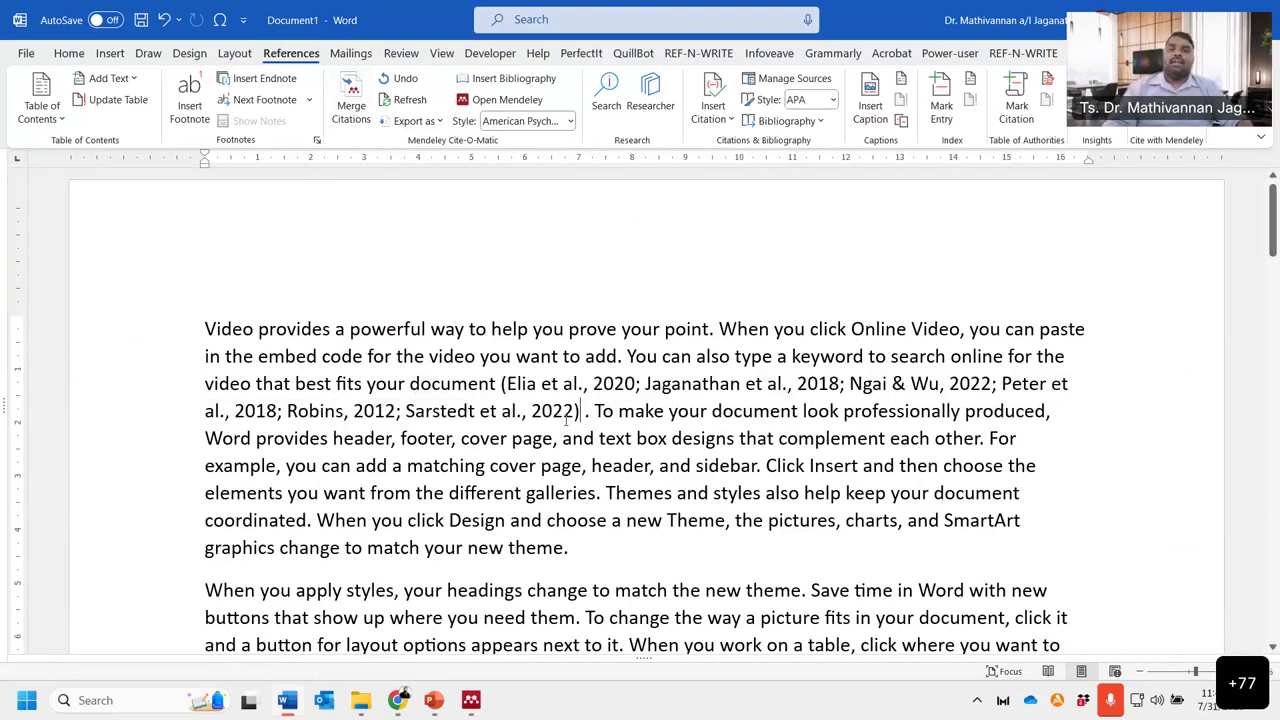
left_click_drag(578, 410, 501, 384)
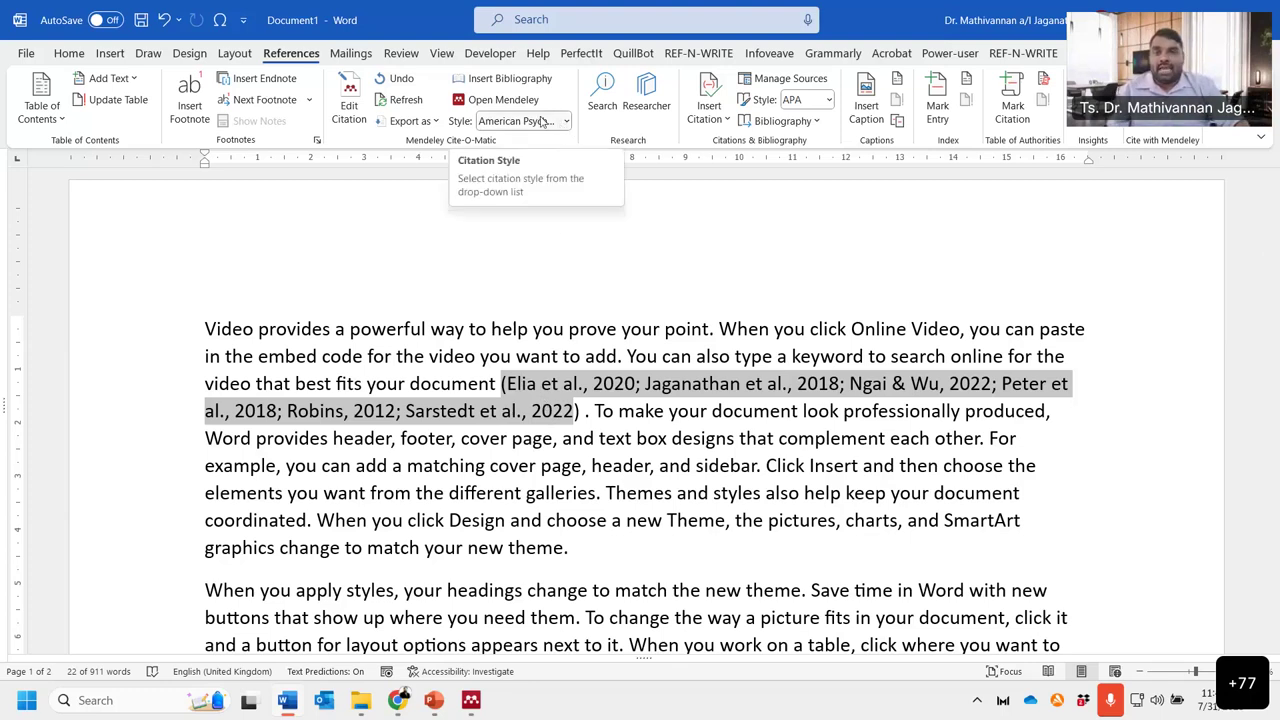
left_click(737, 492)
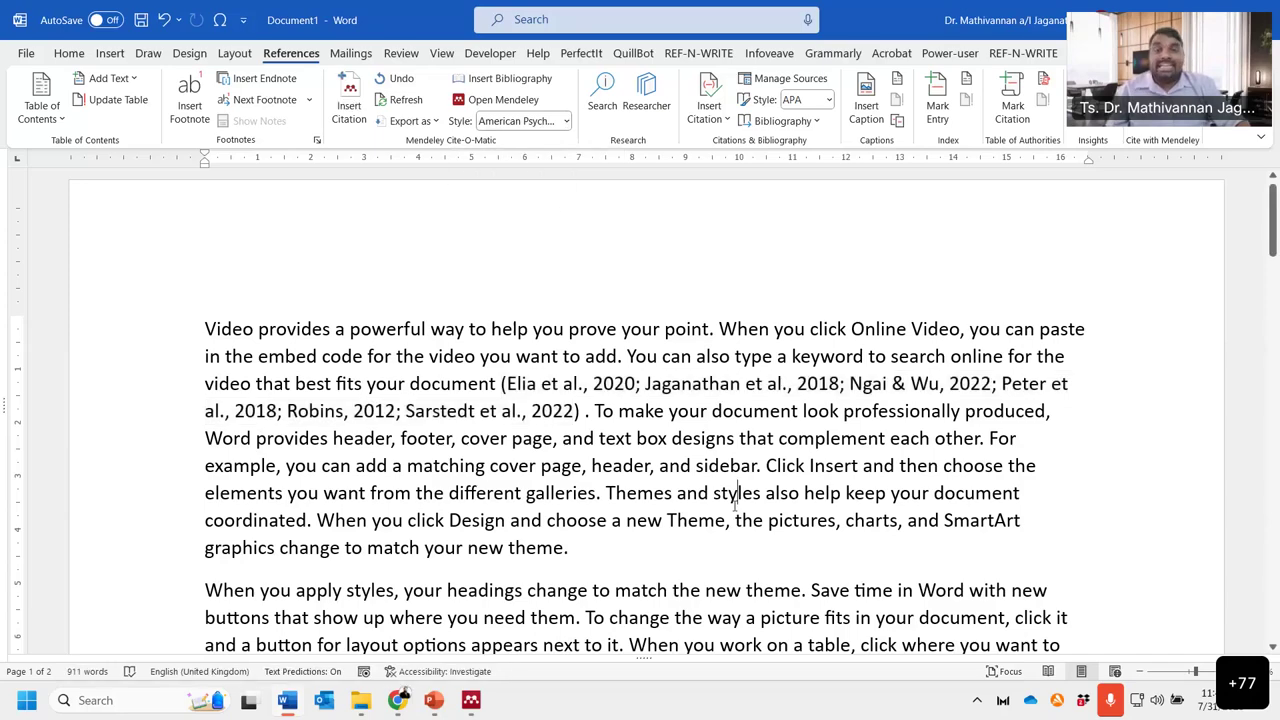
Delete the closing passage at the end of the document, leaving 650 words.
scroll(734, 506, "down", 1)
scroll(734, 506, "down", 5)
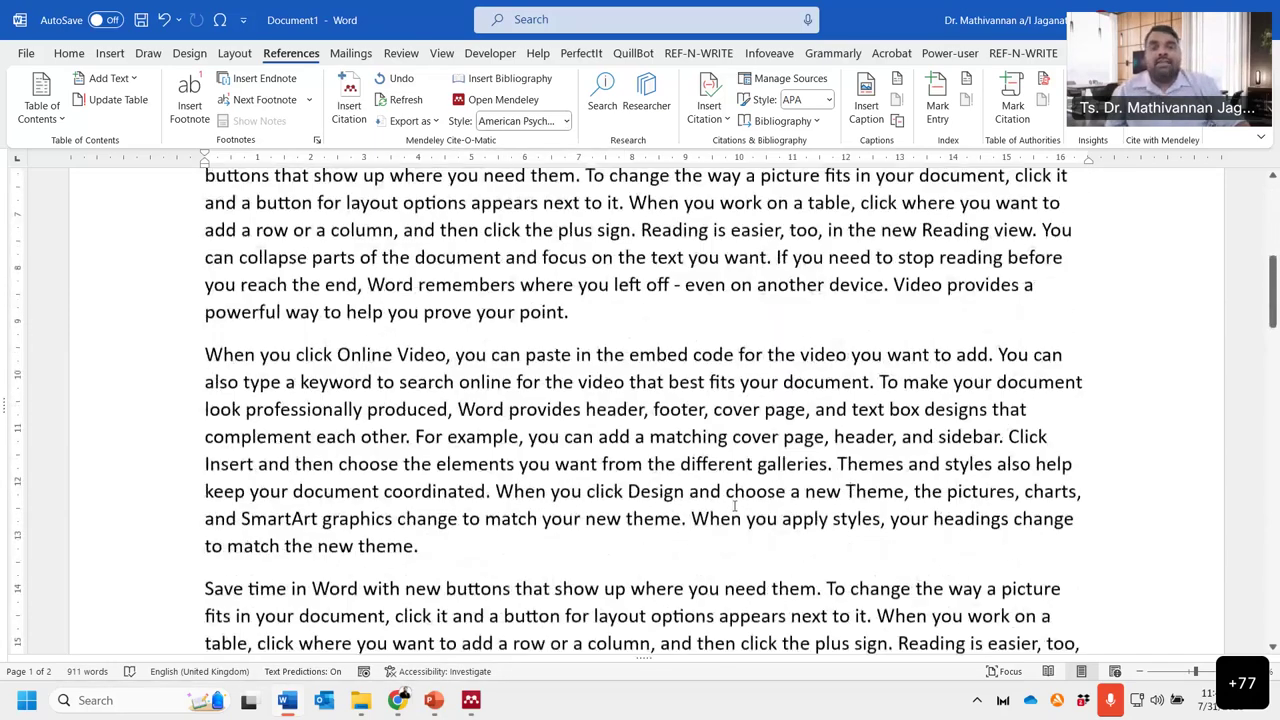
scroll(734, 506, "down", 10)
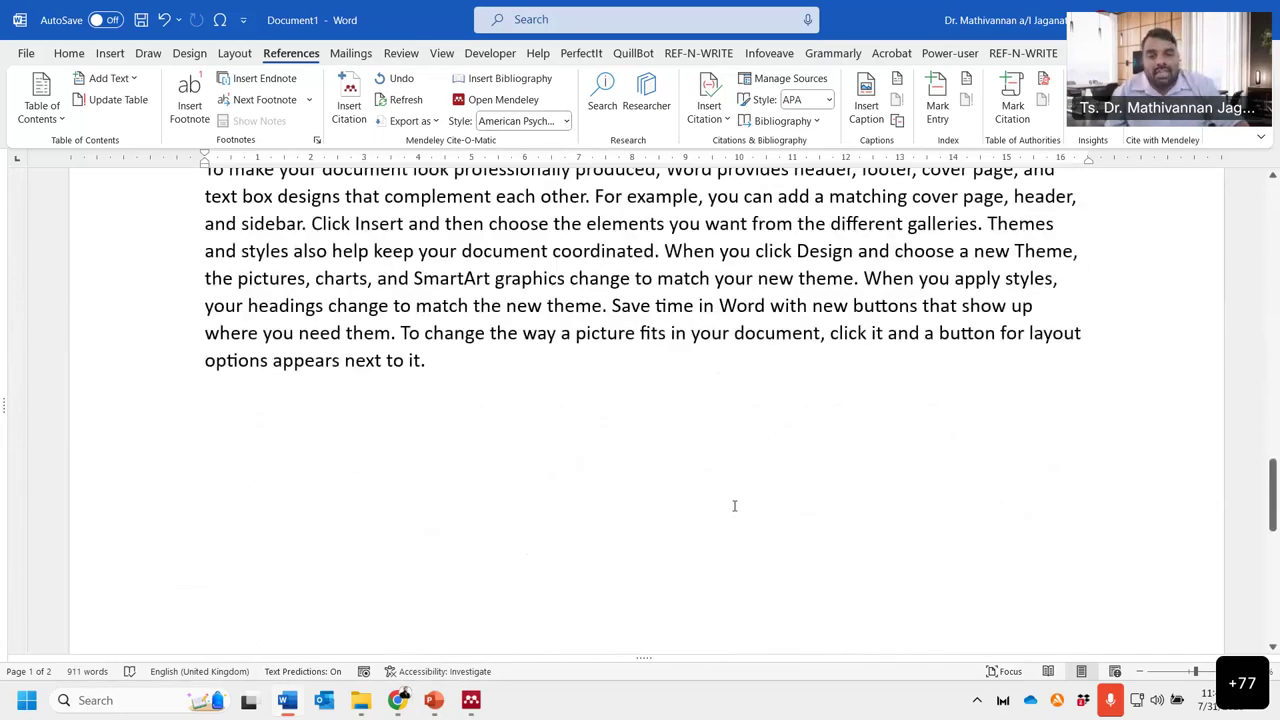
left_click_drag(467, 308, 188, 393)
key("Delete")
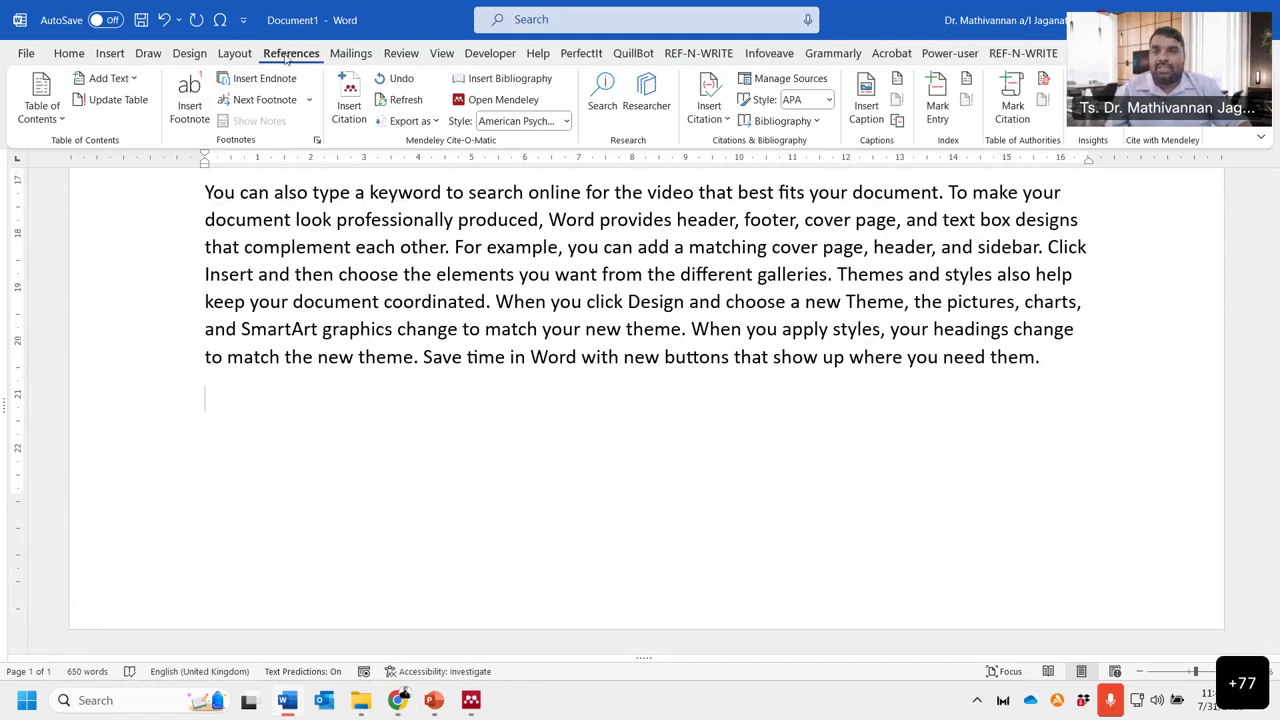
Insert a Next Page section break after the body text.
left_click(235, 54)
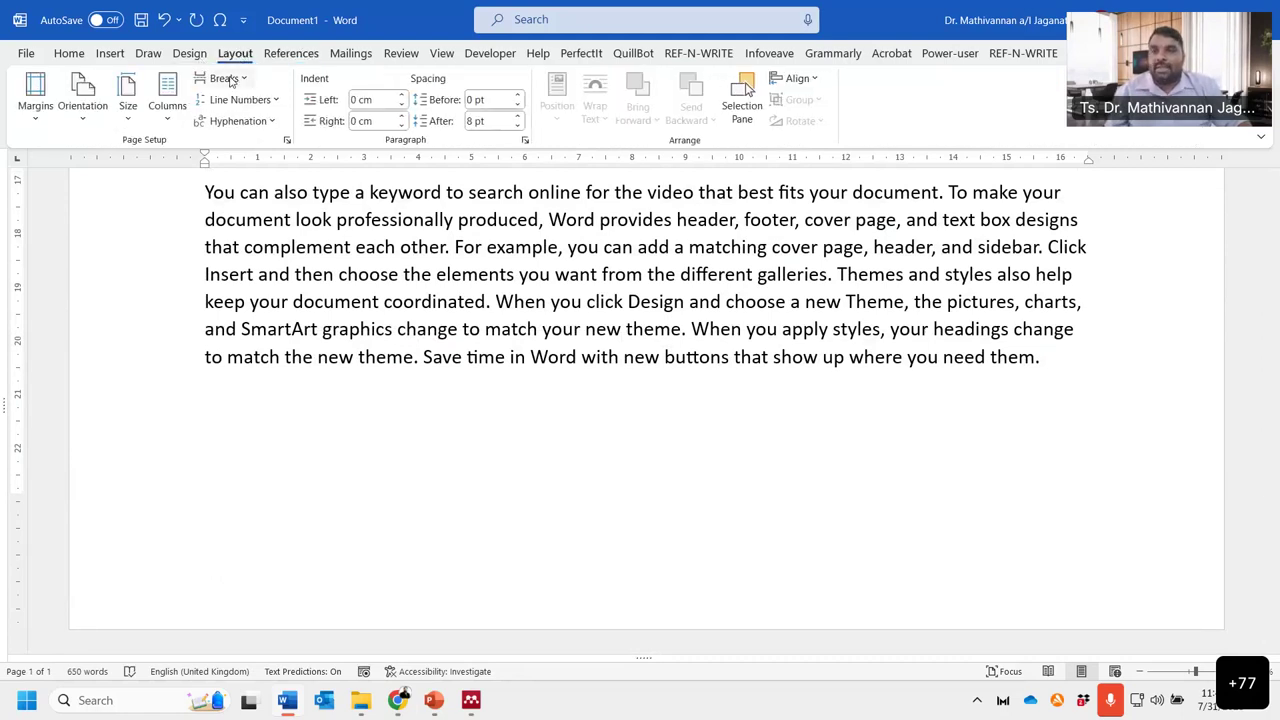
left_click(225, 78)
left_click(322, 346)
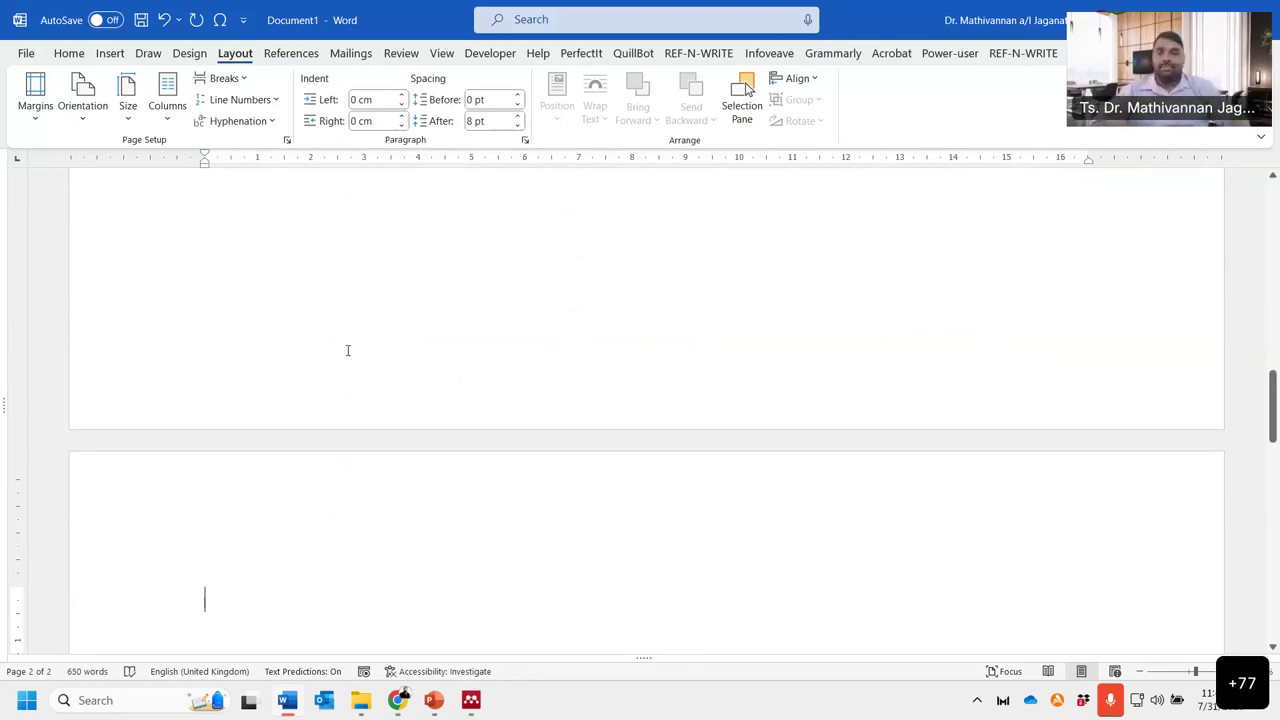
Type the heading 'References' on the new page followed by a blank line.
type("Refer")
key("BackSpace")
key("BackSpace")
key("BackSpace")
key("BackSpace")
key("BackSpace")
type("Ref")
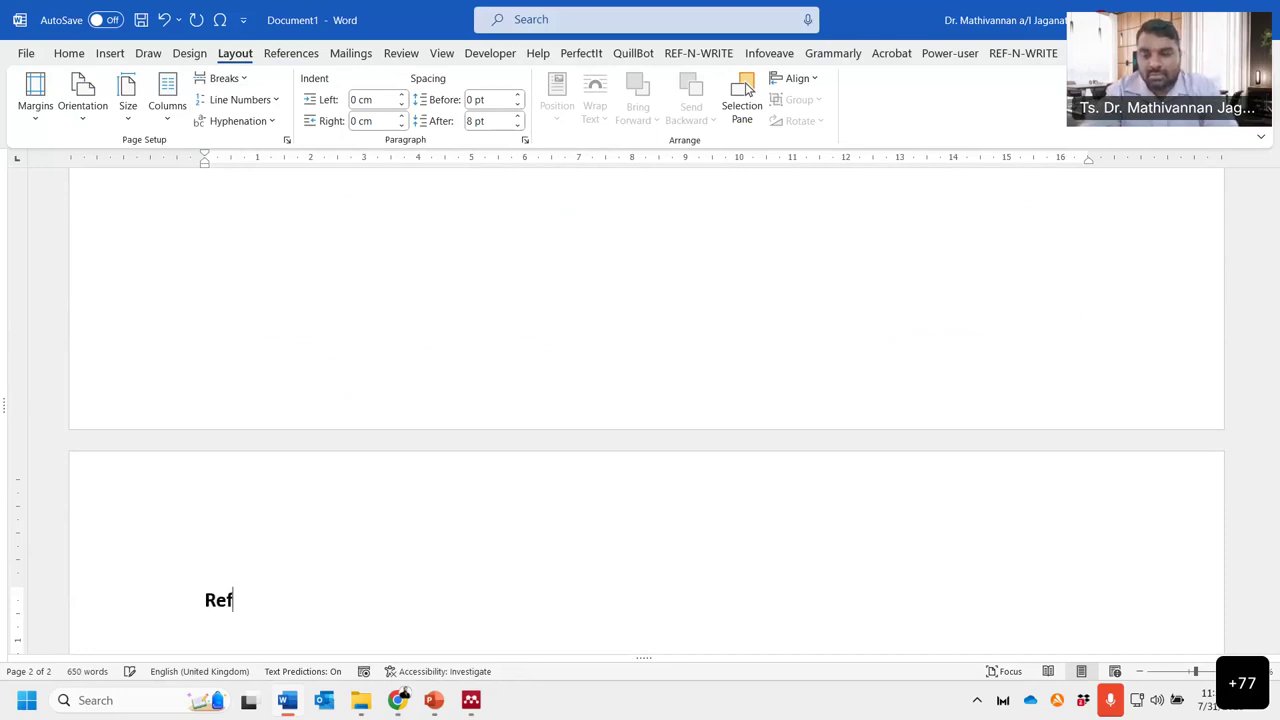
type("erence")
key("Return")
key("BackSpace")
type("s")
key("Return")
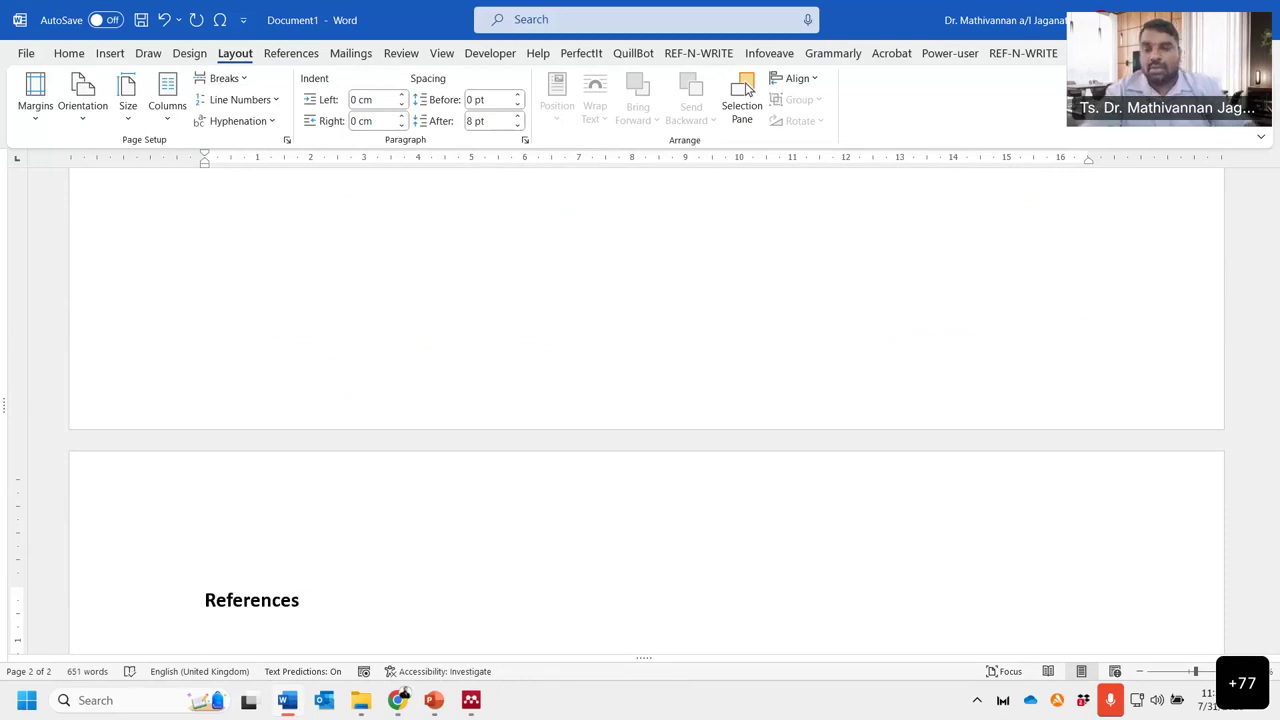
scroll(297, 534, "down", 3)
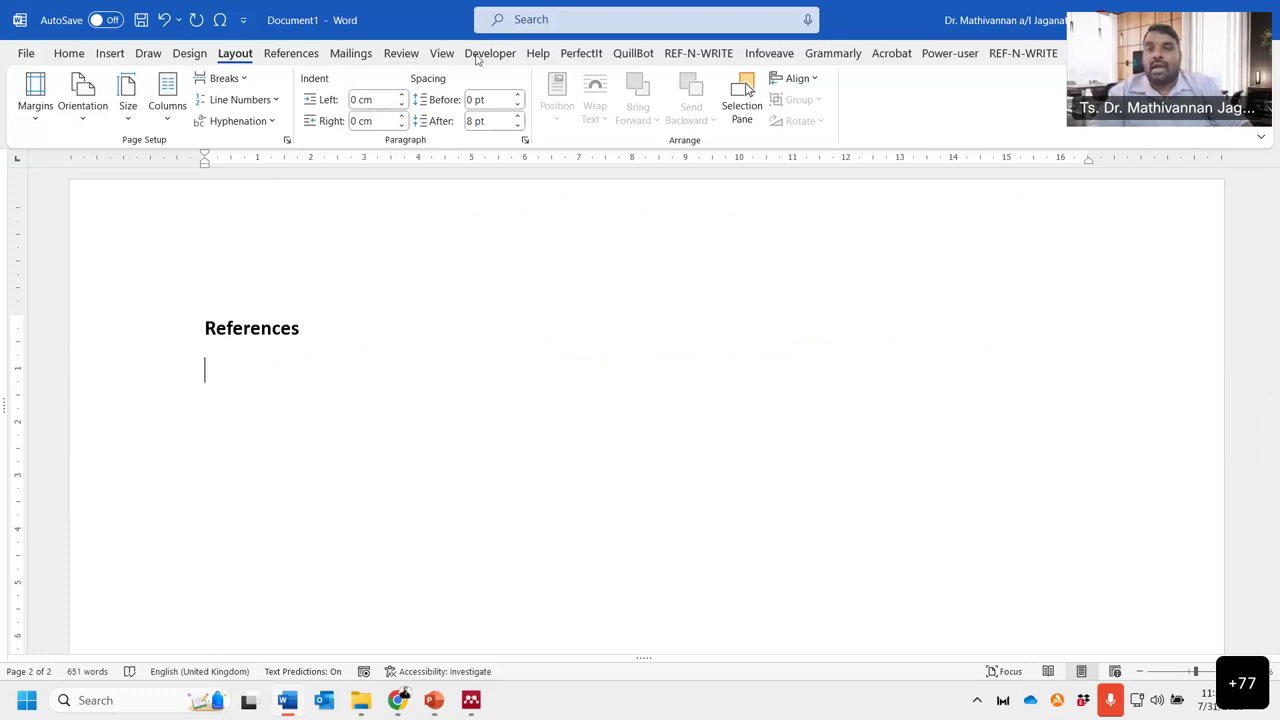
left_click(303, 55)
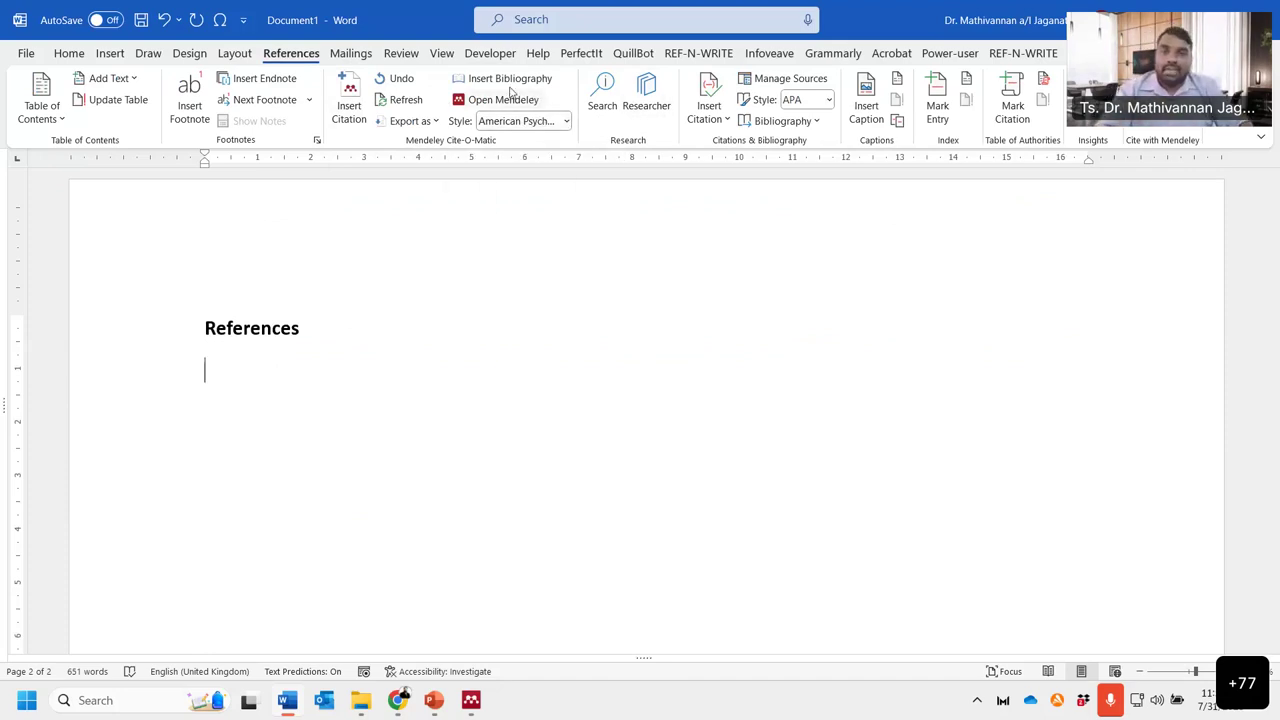
Insert the Mendeley bibliography, six APA entries from Elia (2020) to Sarstedt (2022), and review it.
left_click(513, 88)
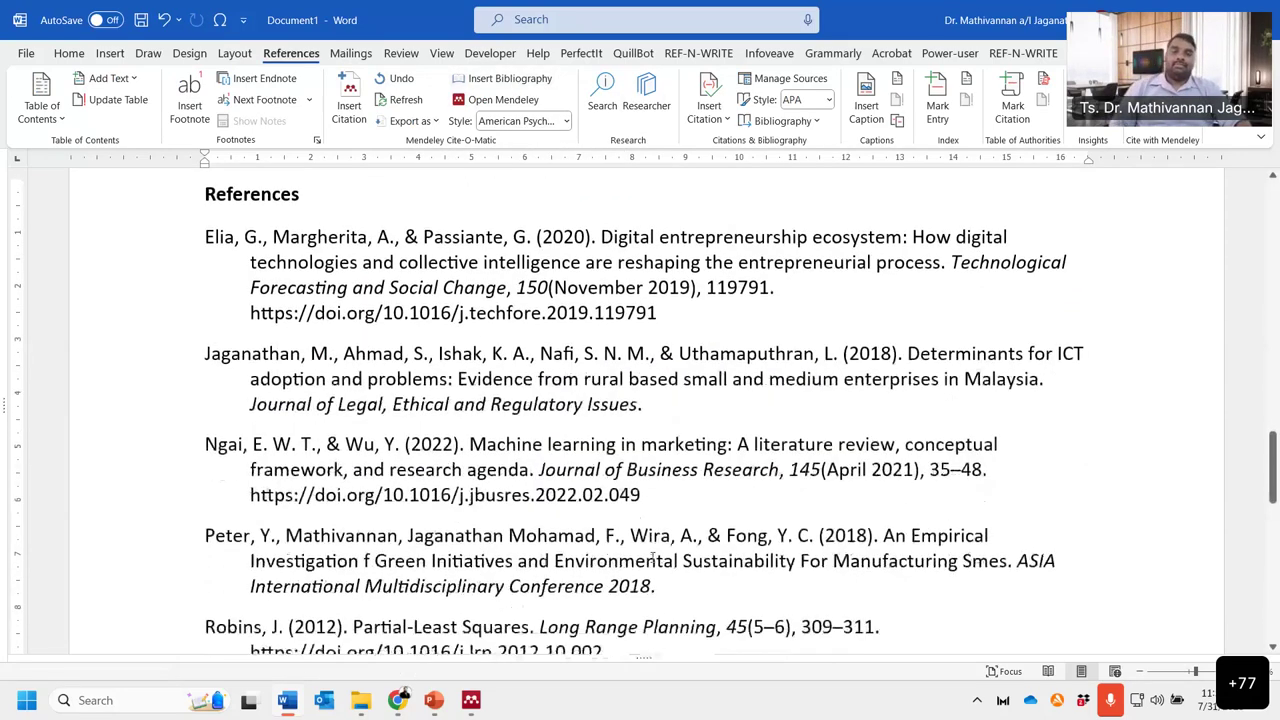
scroll(650, 557, "down", 3)
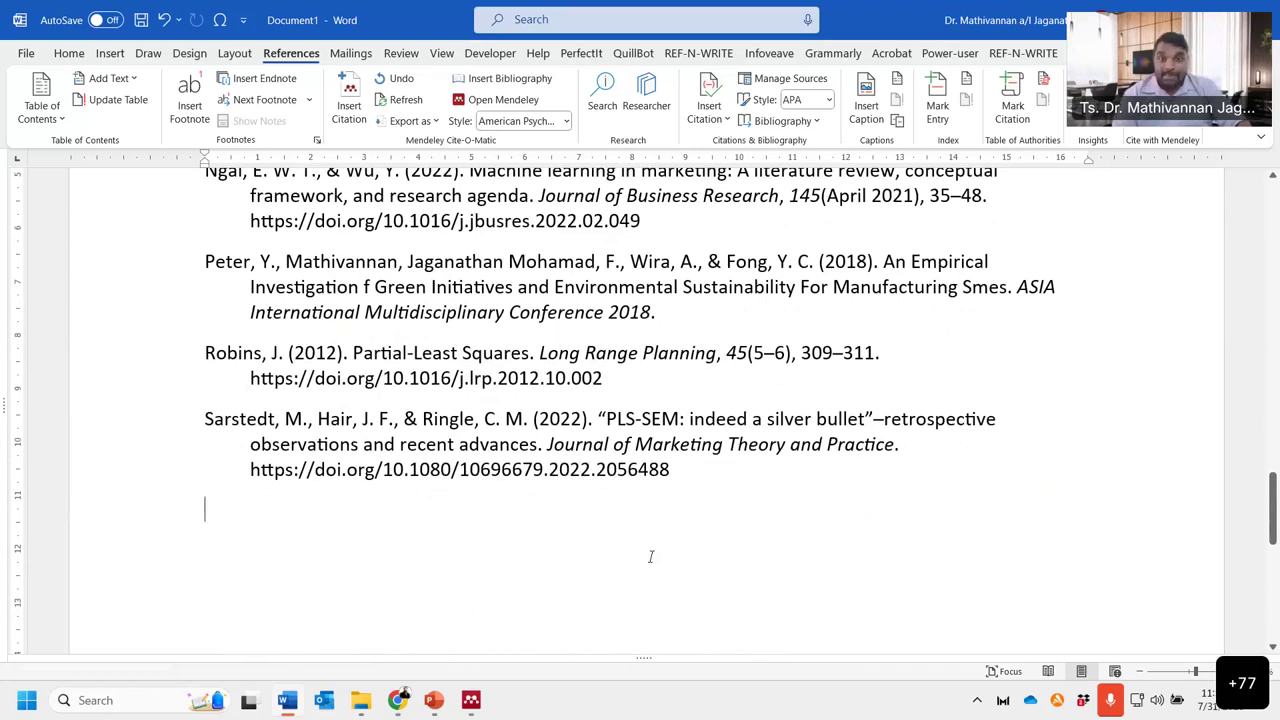
scroll(651, 557, "up", 6)
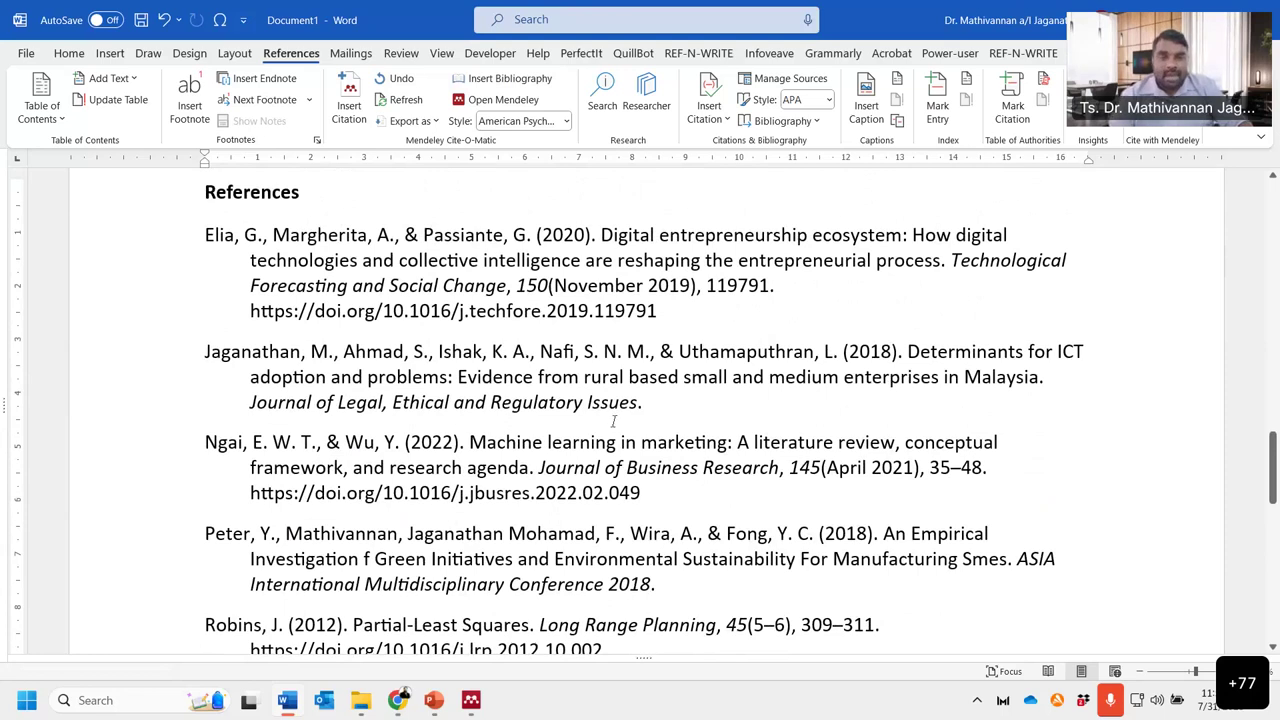
left_click_drag(522, 377, 634, 405)
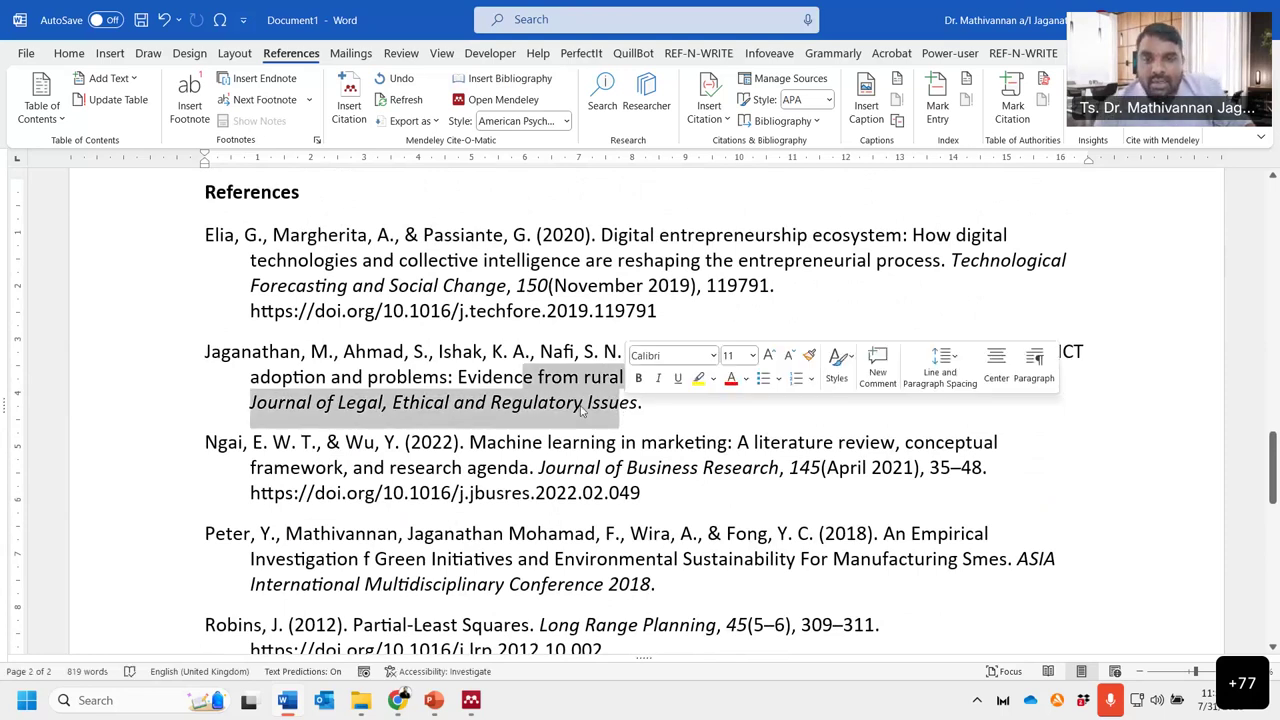
left_click(467, 377)
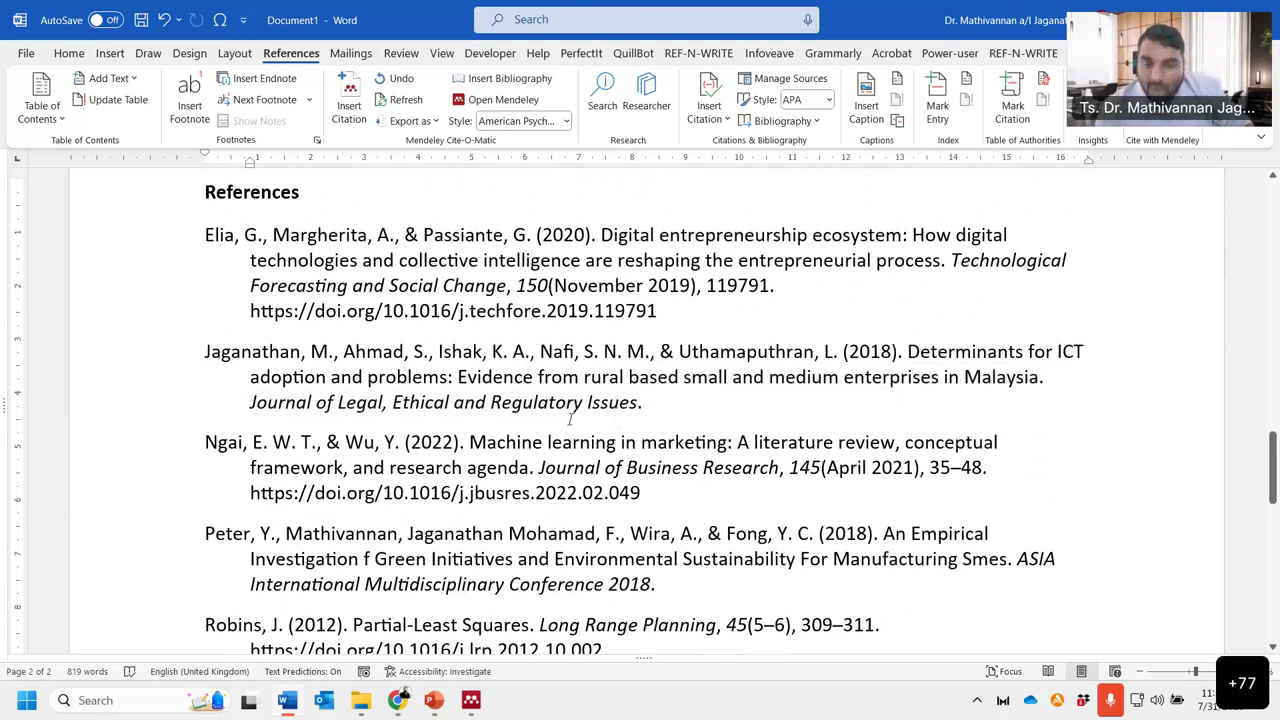
left_click(424, 351)
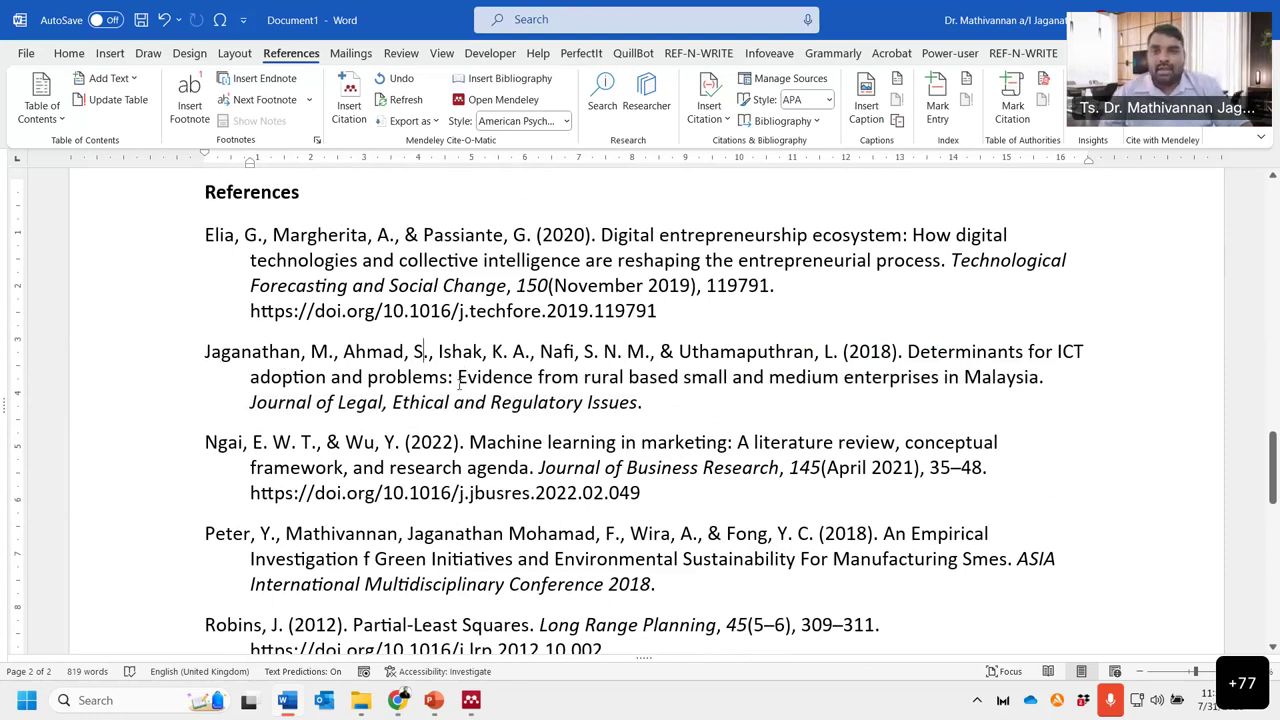
scroll(459, 383, "down", 6)
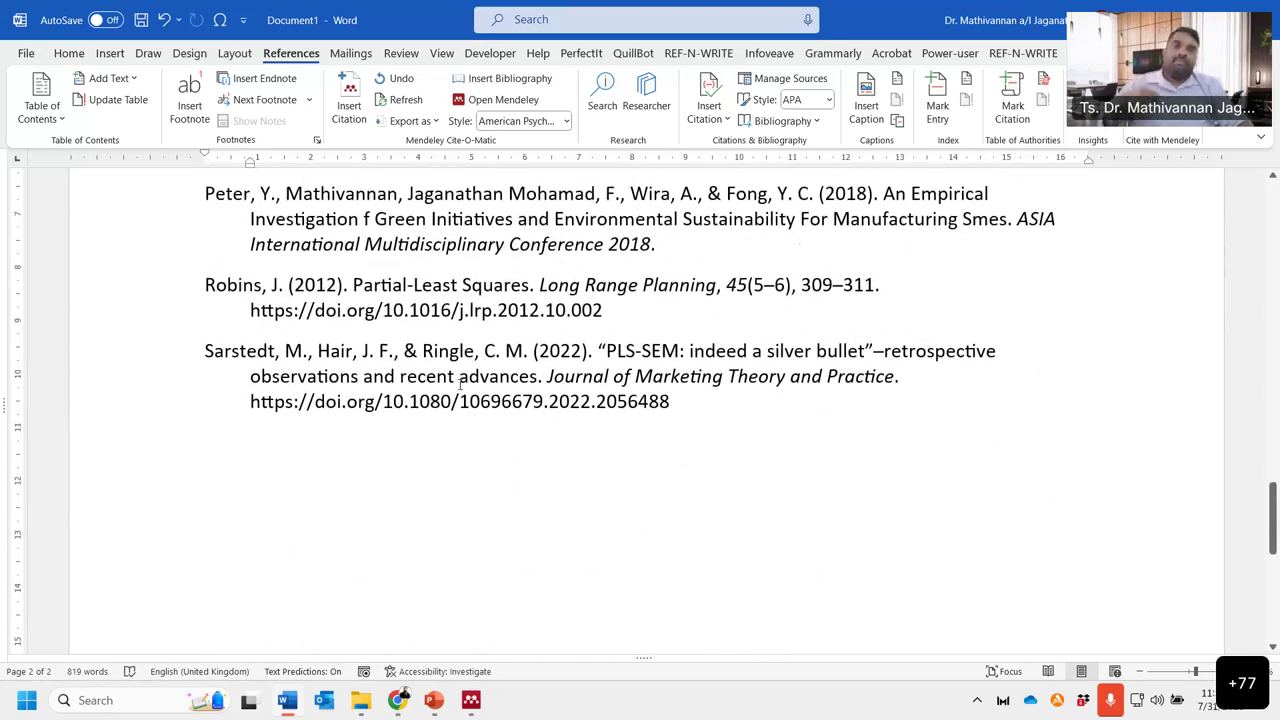
scroll(459, 383, "up", 15)
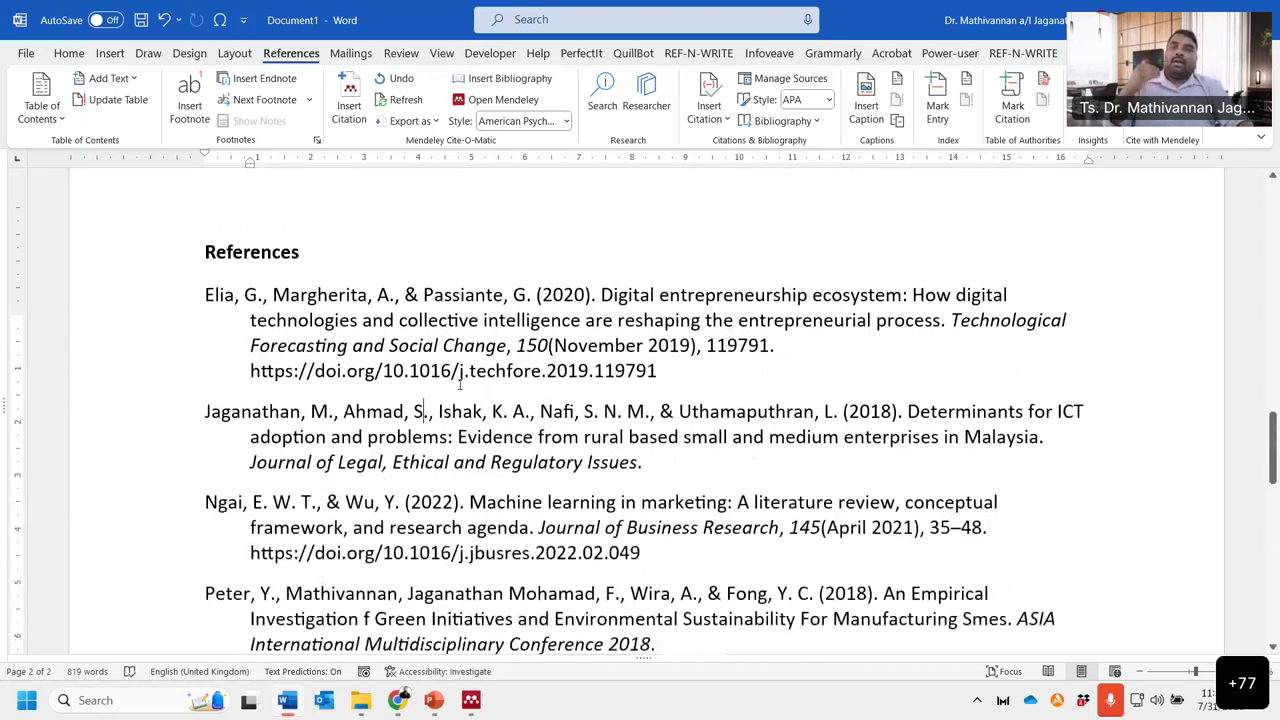
scroll(459, 383, "up", 1)
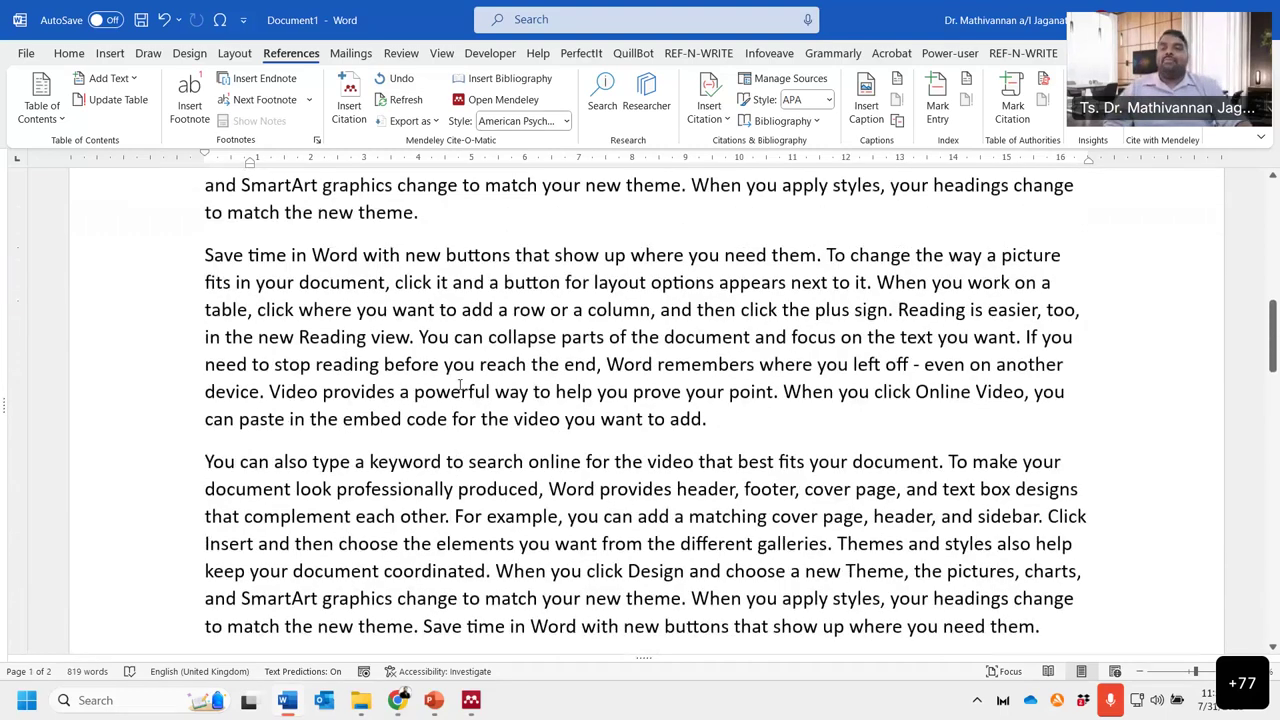
Start a new citation after 'add' and browse entries in the Mendeley library.
left_click(703, 425)
left_click(349, 100)
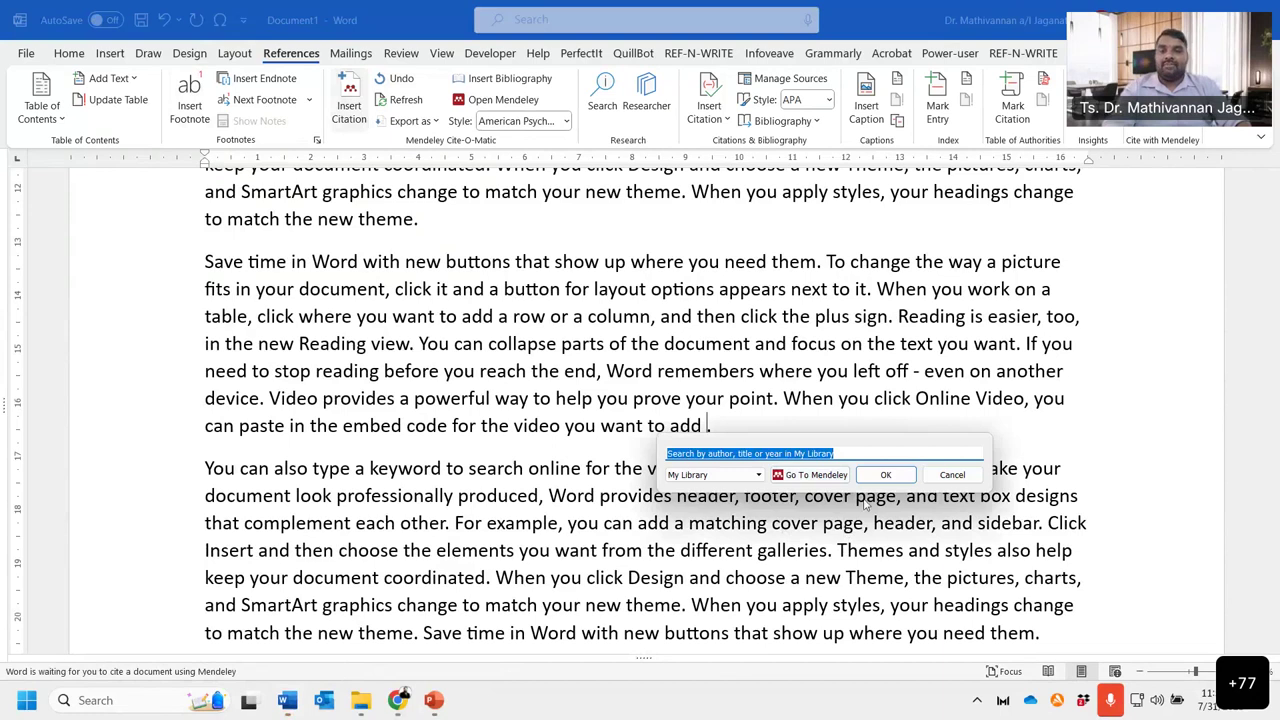
left_click(829, 480)
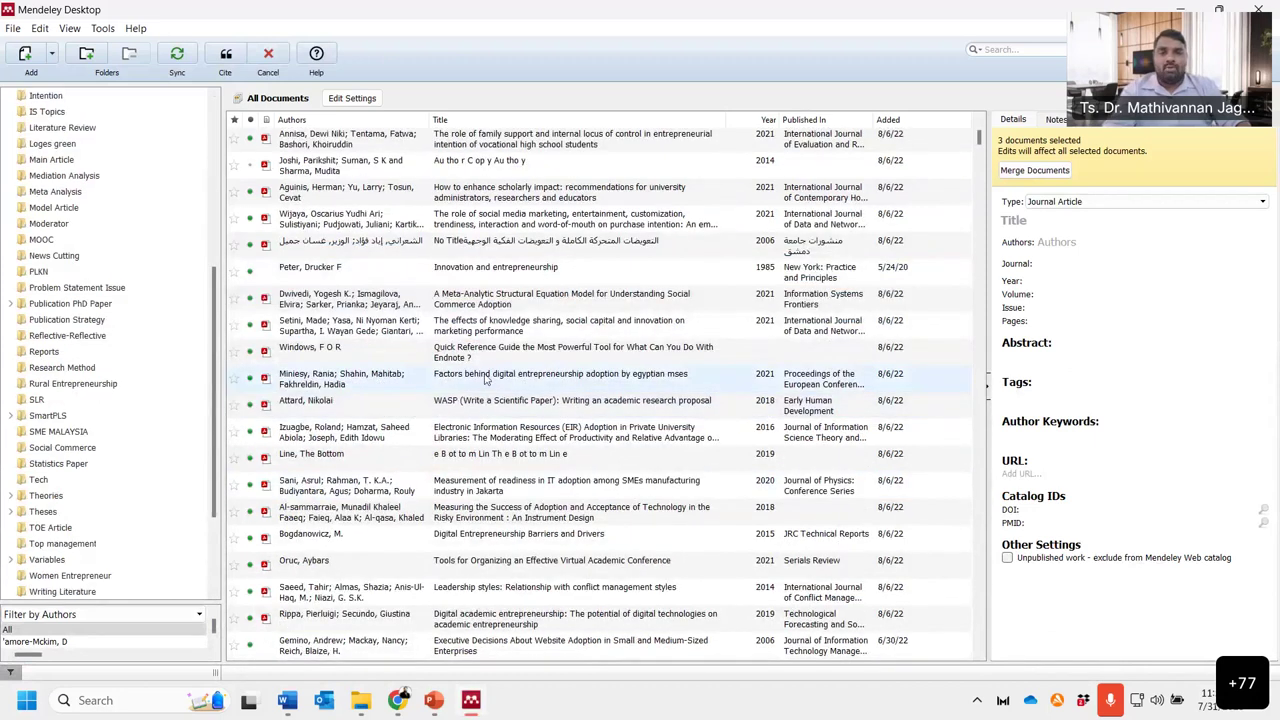
left_click(487, 377)
left_click(450, 537)
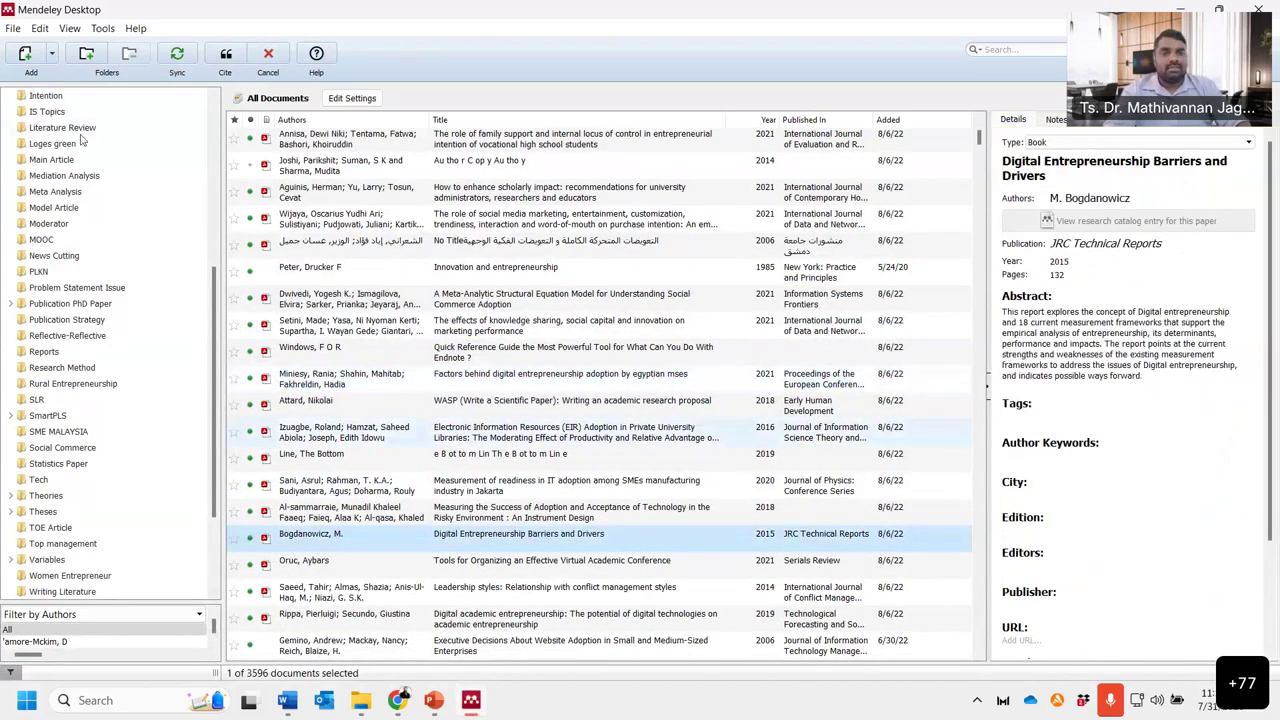
scroll(125, 262, "up", 7)
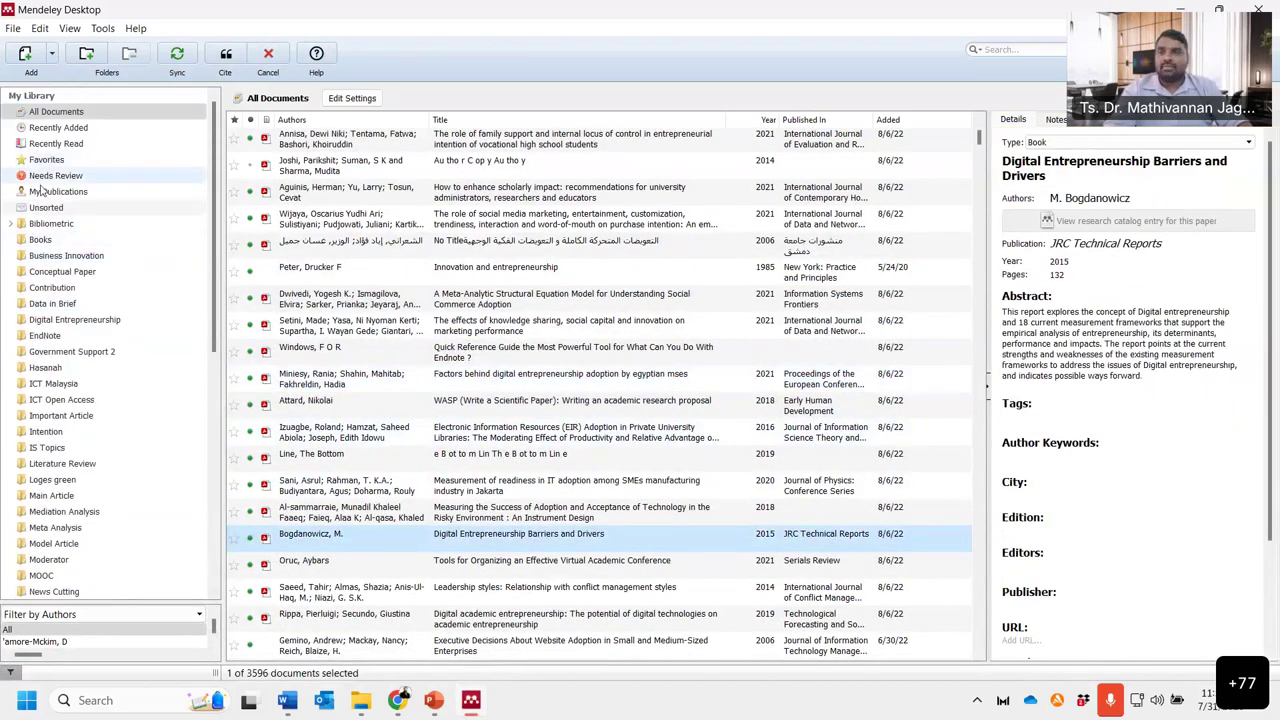
Locate the 'Free add-on services and perceived value' paper in Needs Review.
left_click(56, 175)
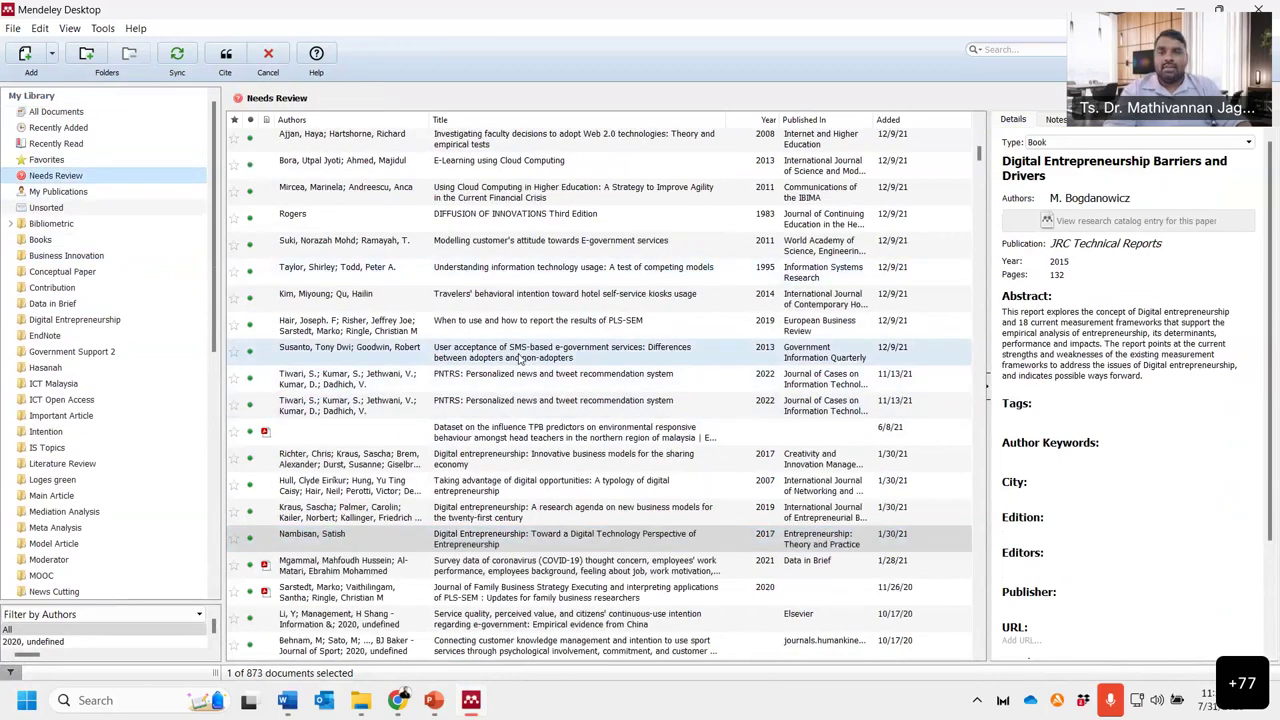
left_click(522, 358)
scroll(563, 482, "down", 1)
scroll(563, 482, "down", 4)
left_click(560, 388)
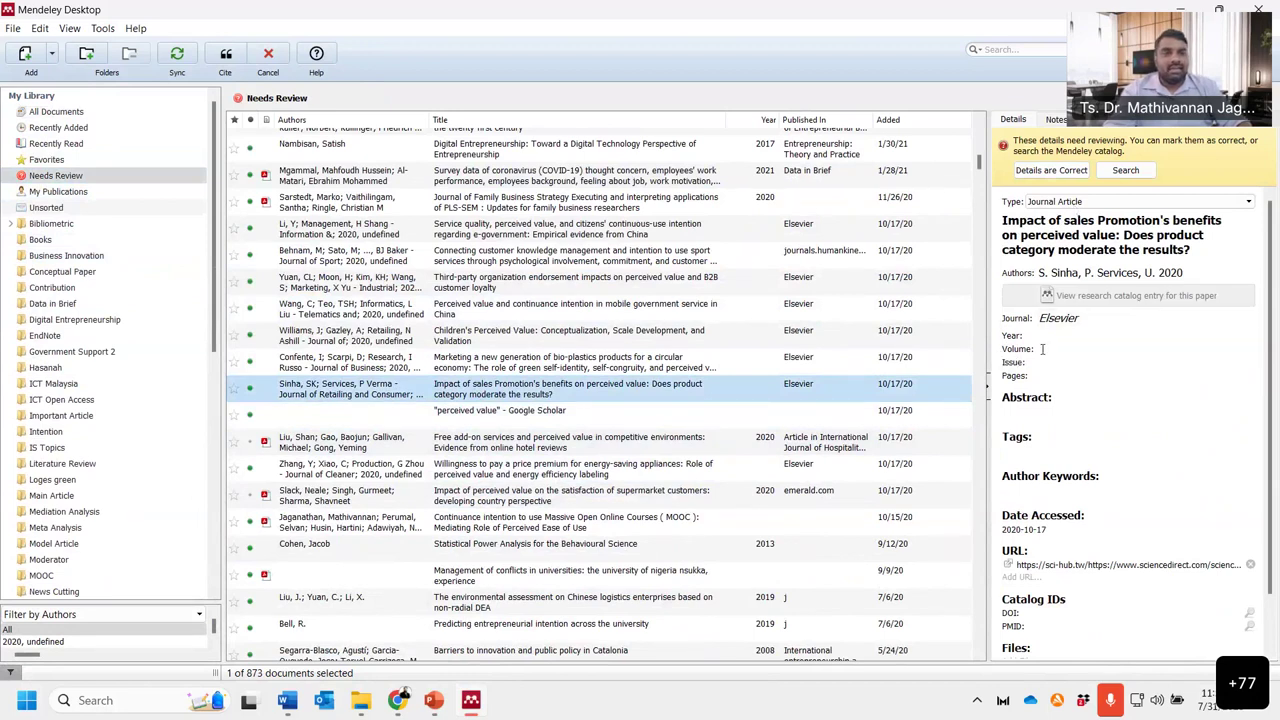
scroll(1108, 450, "down", 1)
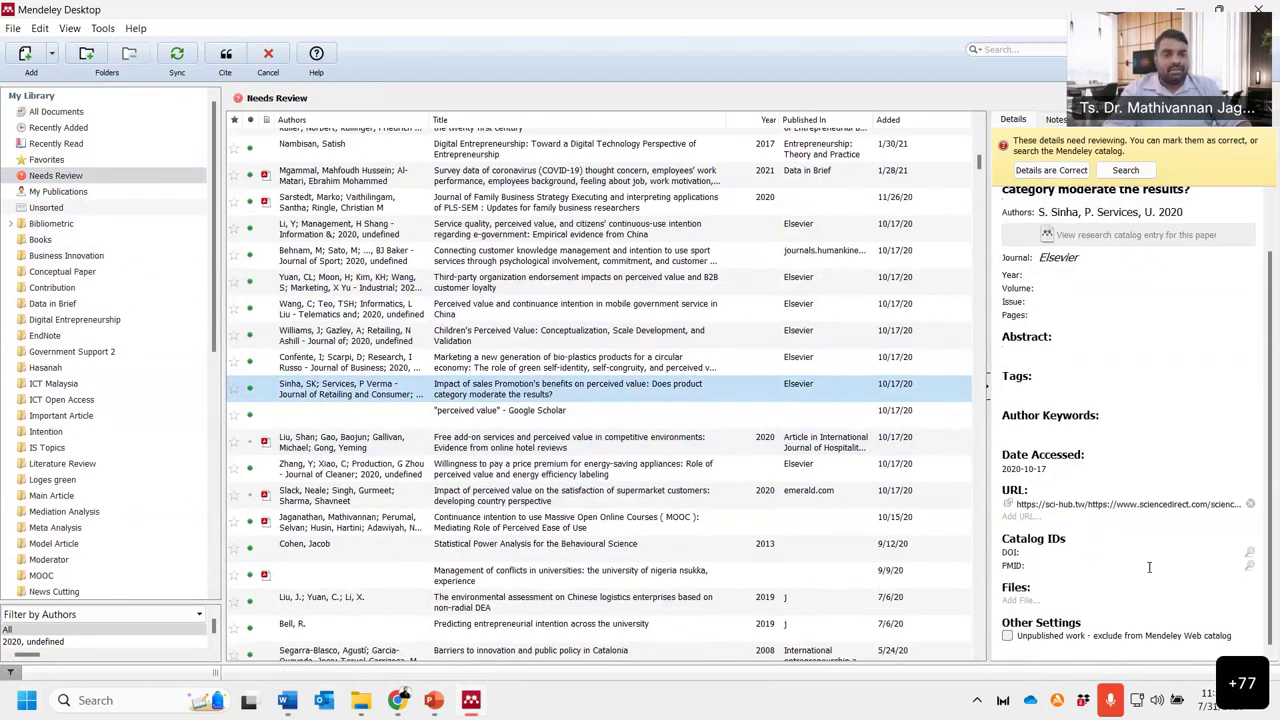
left_click(385, 444)
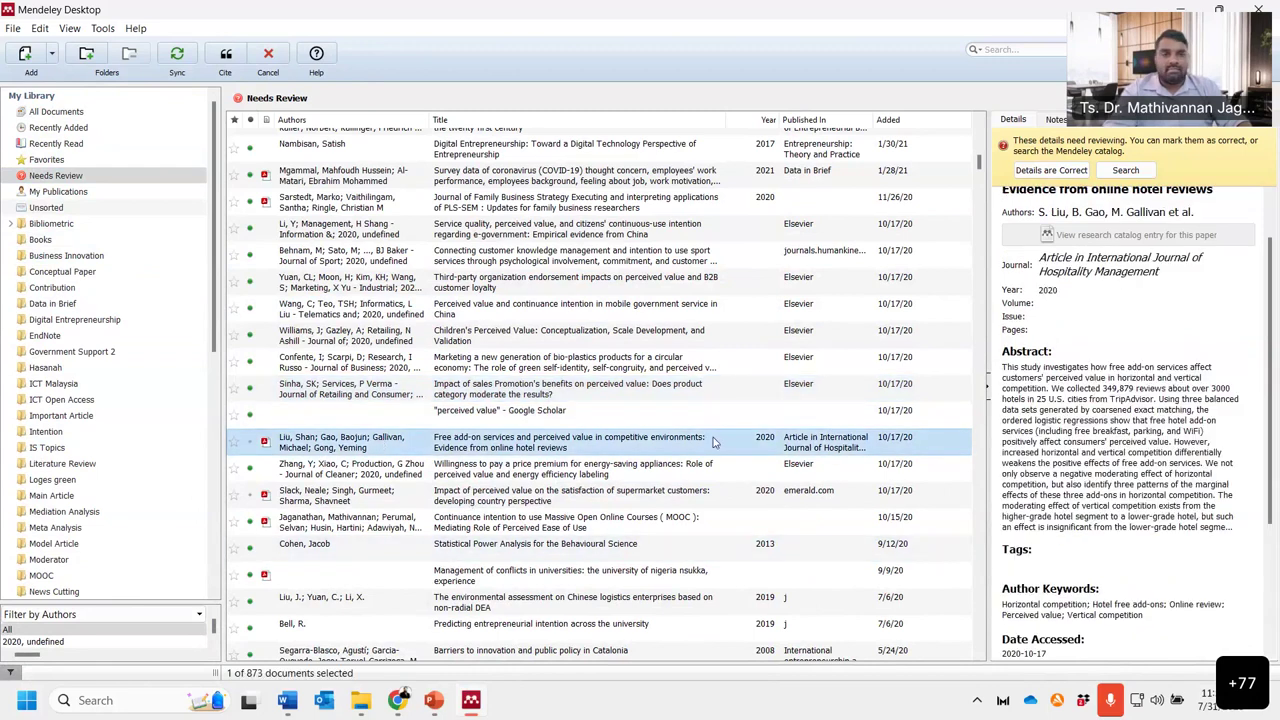
scroll(1098, 471, "down", 2)
scroll(1102, 420, "up", 3)
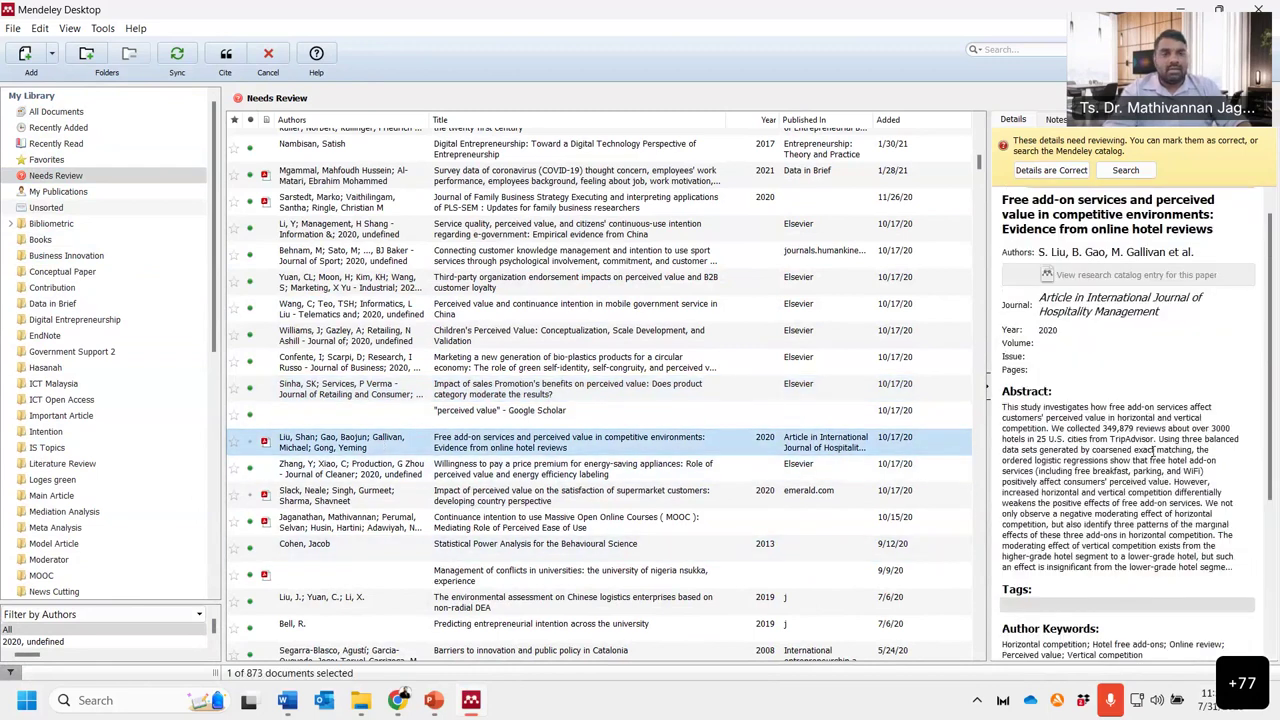
Clear that paper's Journal field and cite it in Word as (Liu et al., 2020).
left_click(1120, 304)
key("Delete")
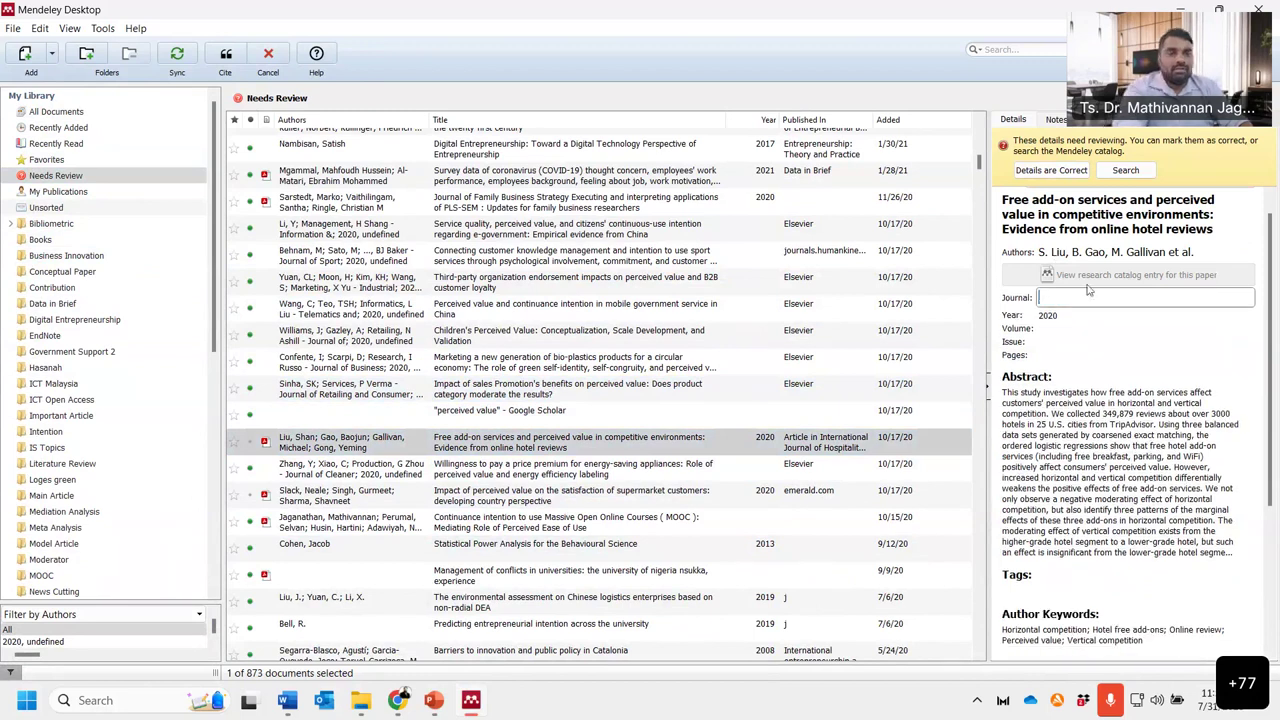
left_click(372, 455)
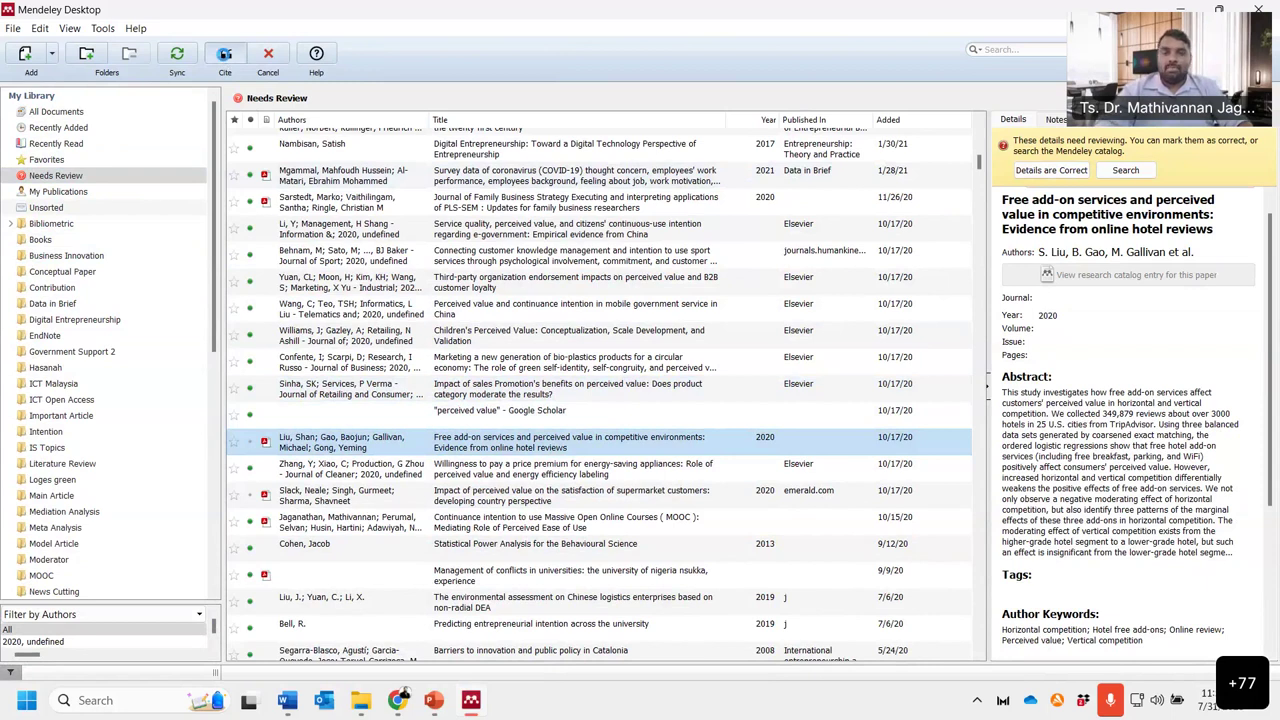
left_click(225, 55)
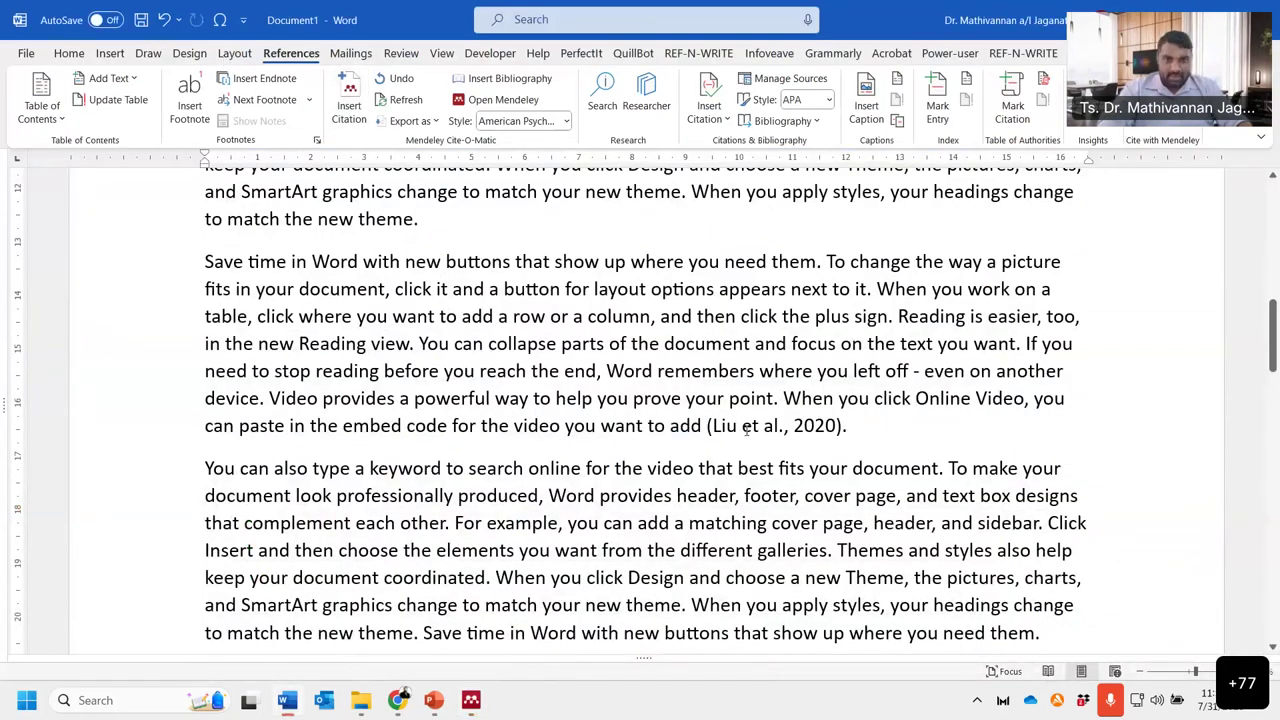
Cite the Winds of change lockdowns paper in Word right after the Liu citation.
left_click(345, 110)
left_click(953, 474)
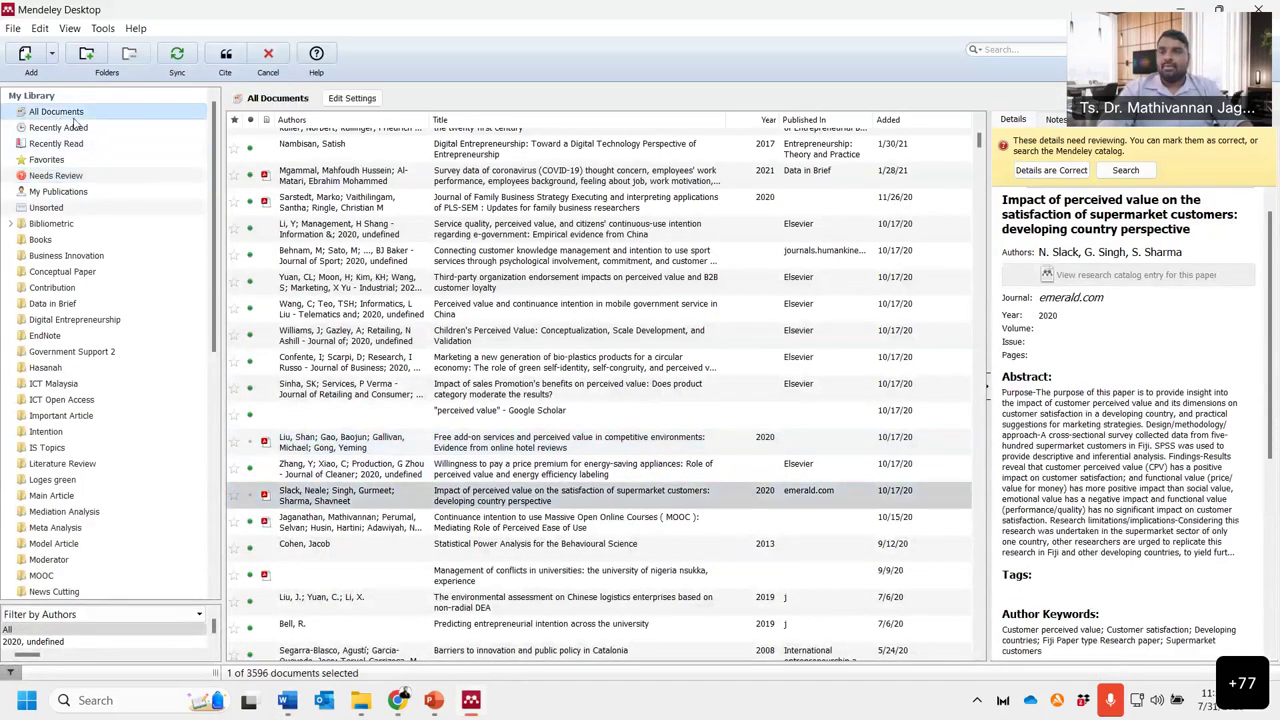
left_click(466, 441)
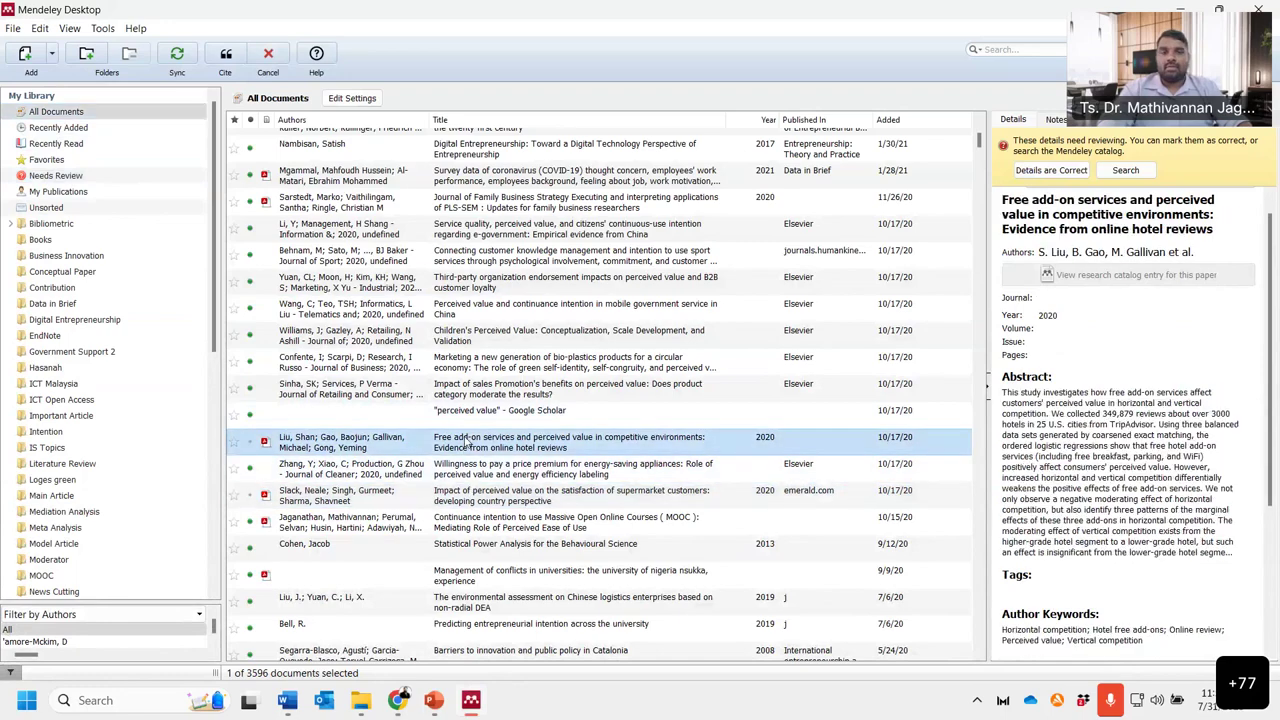
scroll(460, 448, "up", 15)
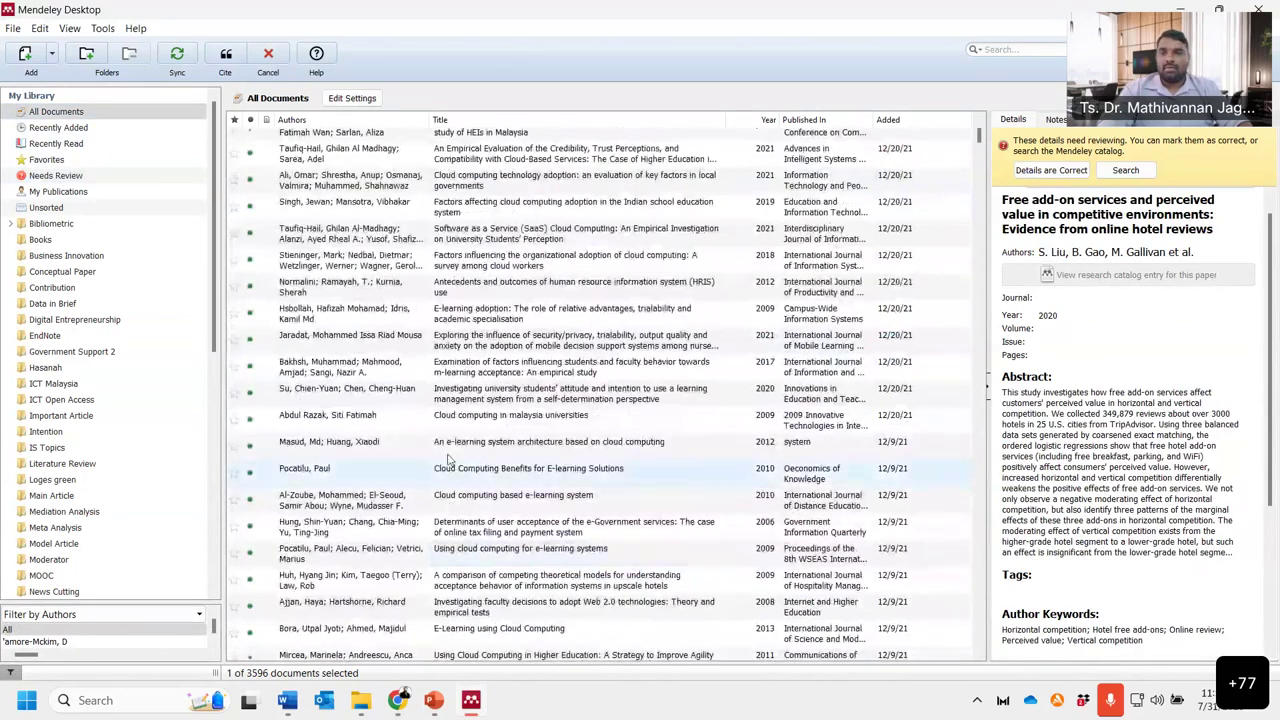
left_click(448, 456)
scroll(448, 456, "up", 5)
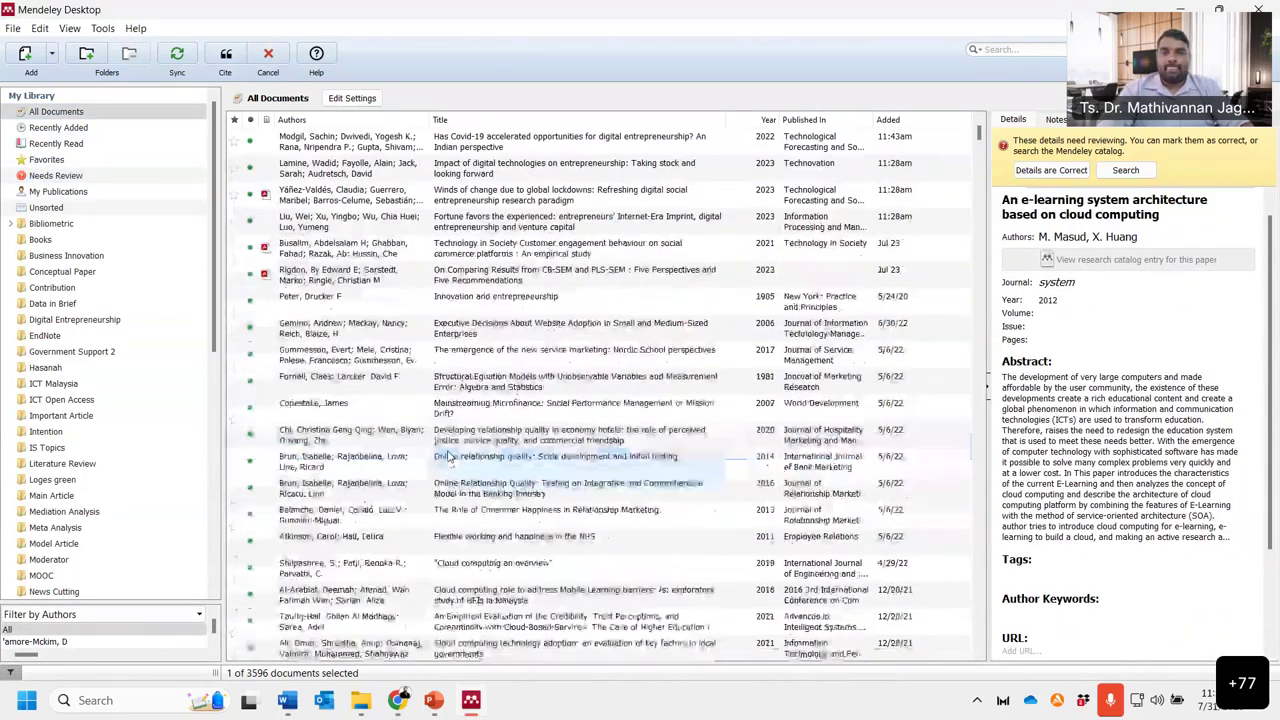
left_click(323, 180)
left_click(324, 207)
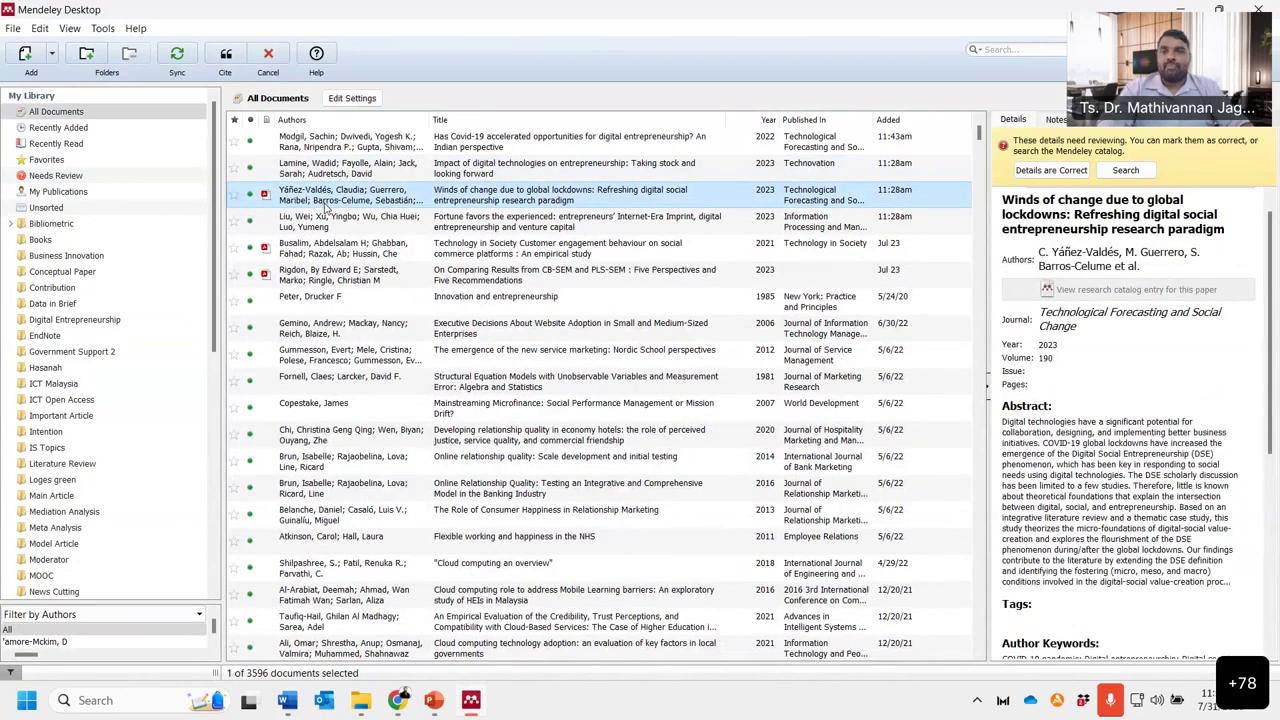
left_click(227, 56)
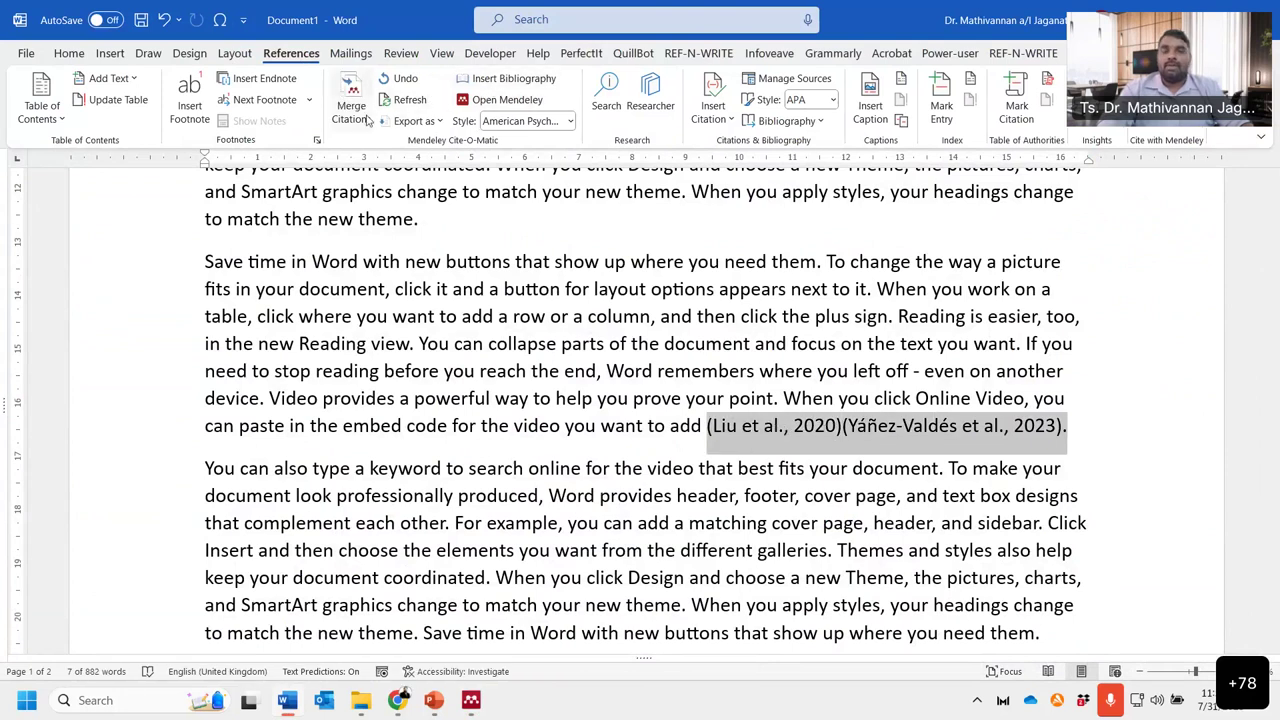
Merge them into (Liu et al., 2020; Yáñez-Valdés et al., 2023).
left_click(366, 119)
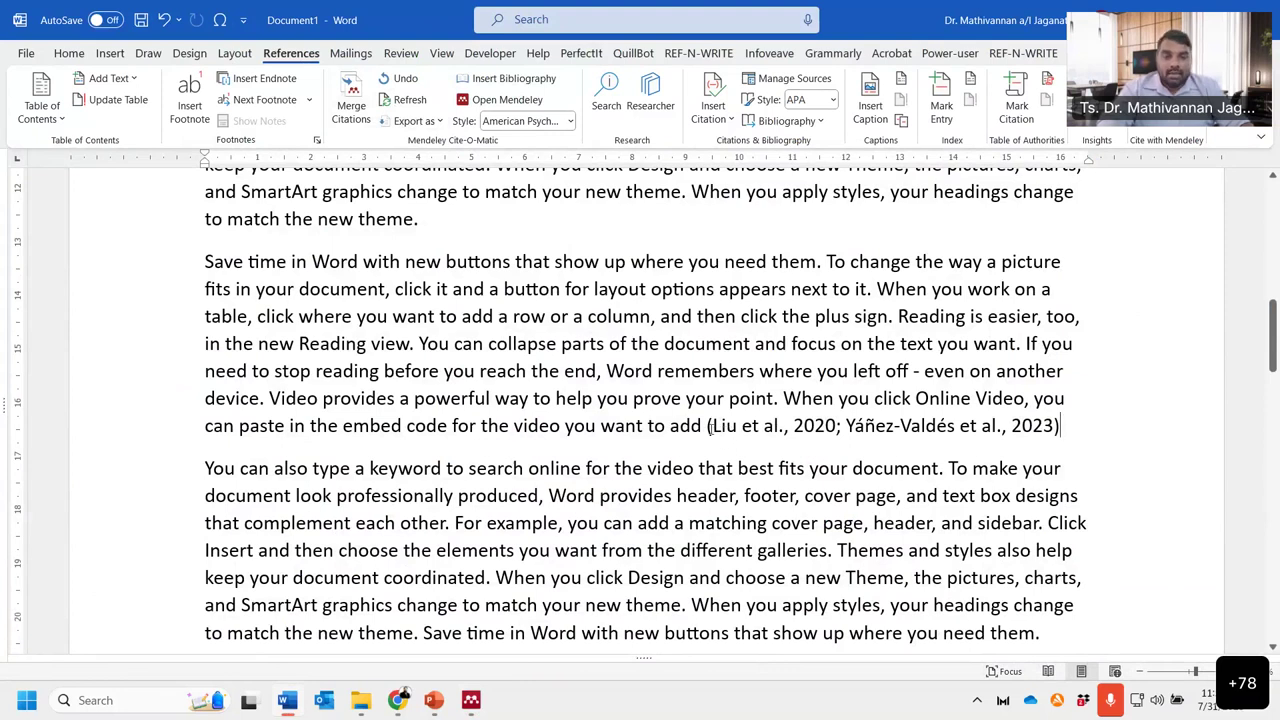
left_click_drag(707, 425, 968, 422)
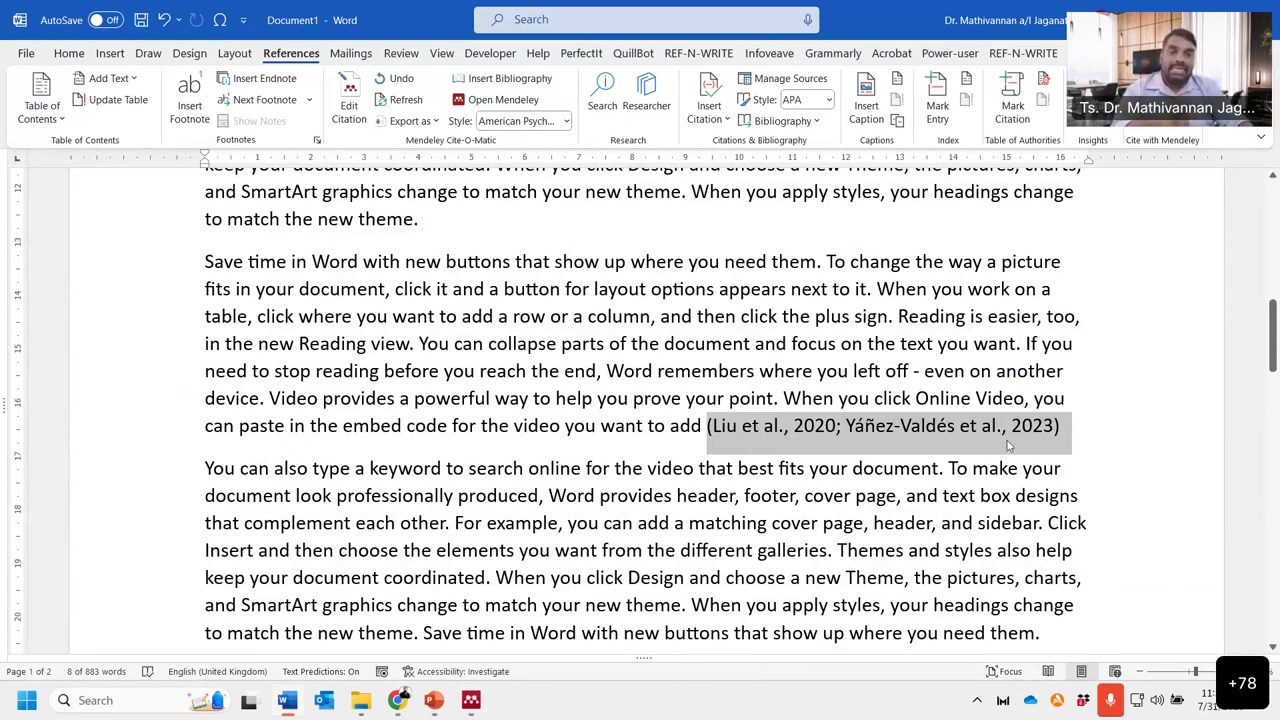
scroll(240, 426, "down", 10)
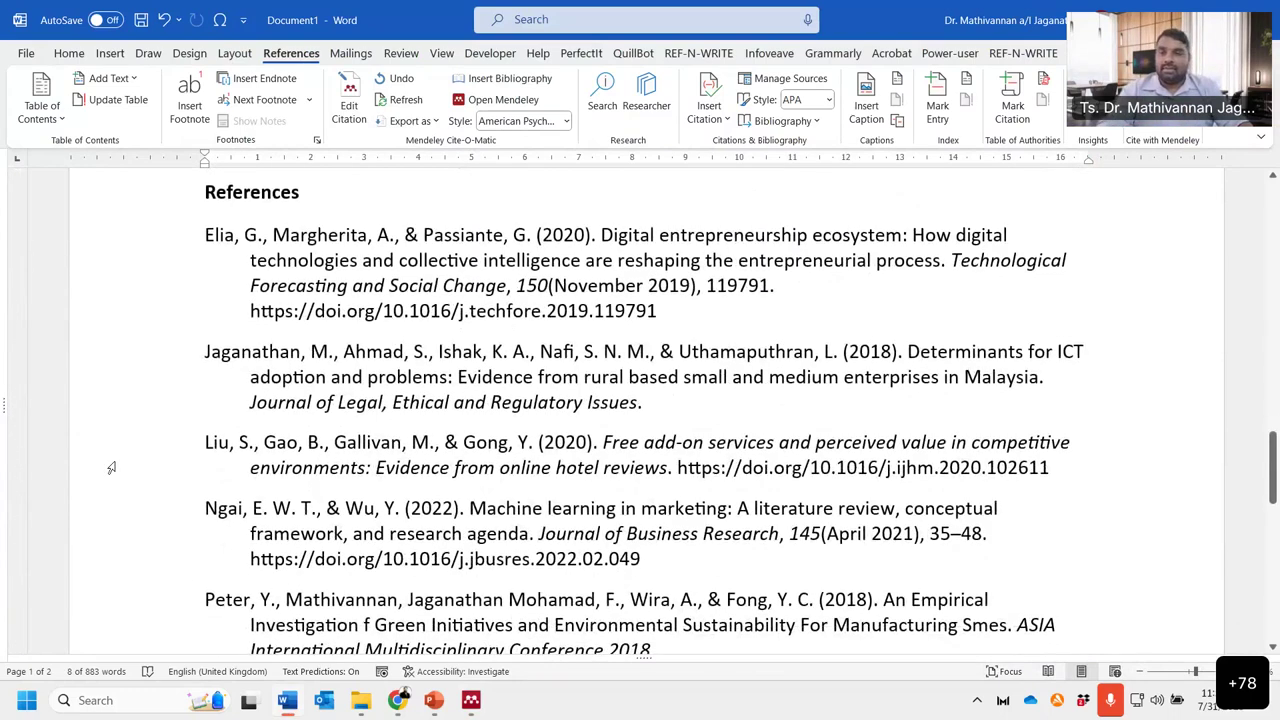
Confirm the Liu, S. and Yáñez-Valdés entries appear in the References list.
left_click_drag(204, 442, 258, 443)
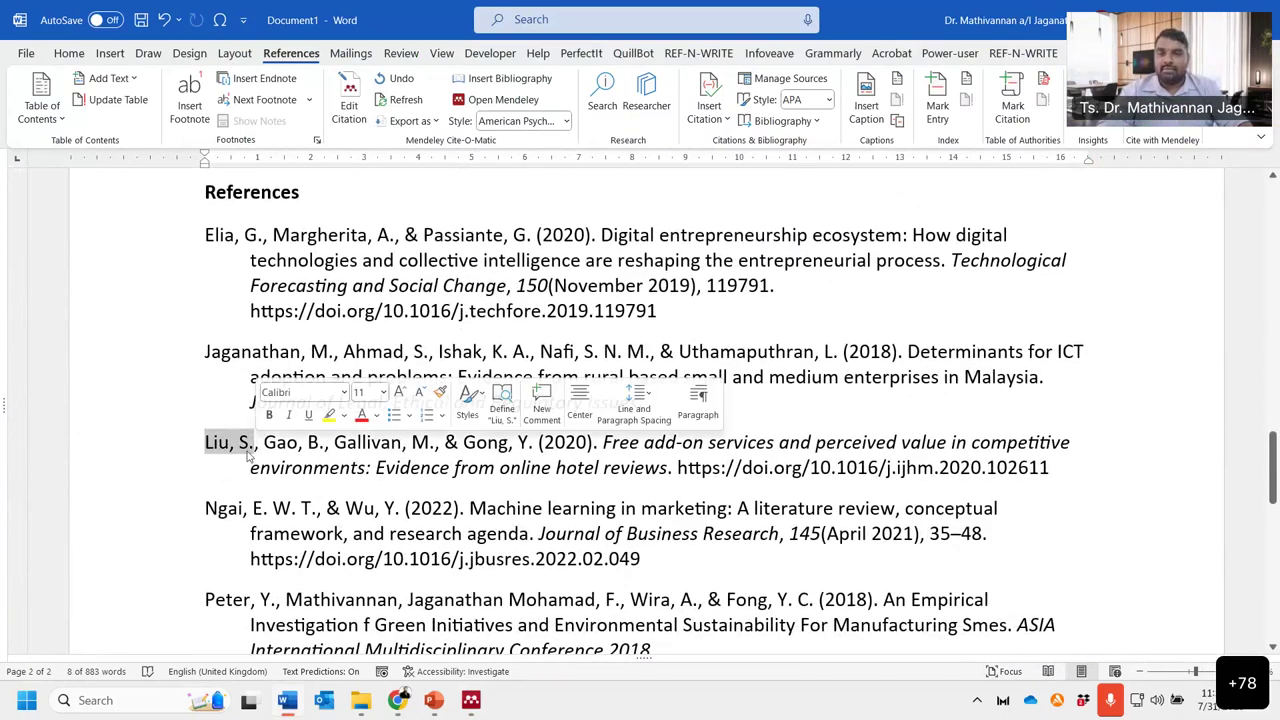
scroll(245, 442, "down", 8)
left_click_drag(204, 371, 318, 372)
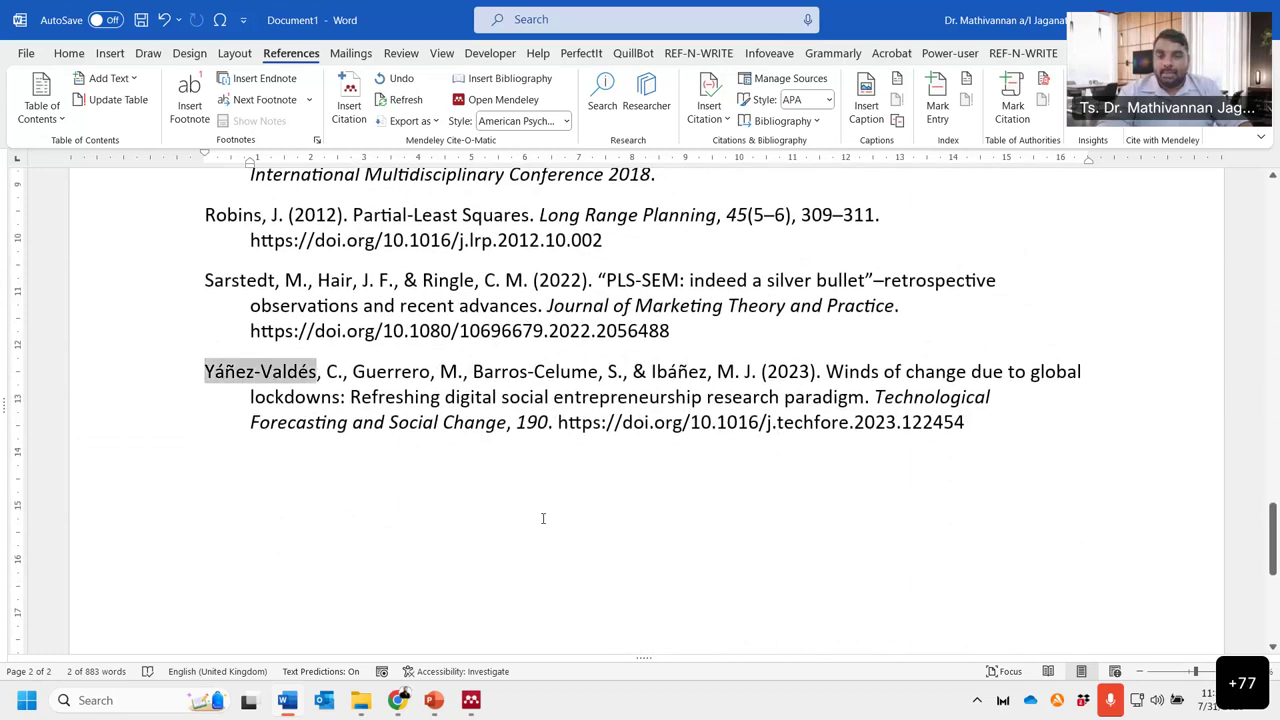
scroll(543, 518, "up", 8)
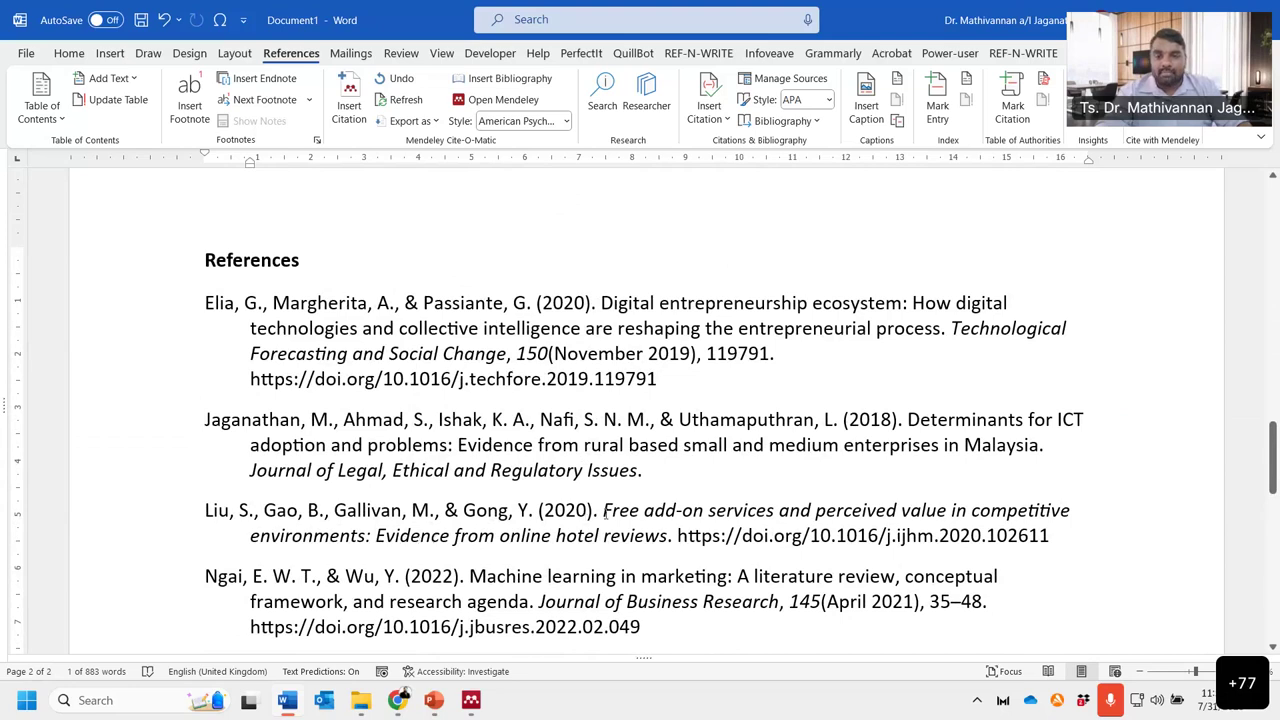
Check the Liu reference's title, then switch back to Mendeley Desktop.
left_click_drag(624, 510, 560, 536)
left_click_drag(385, 541, 386, 541)
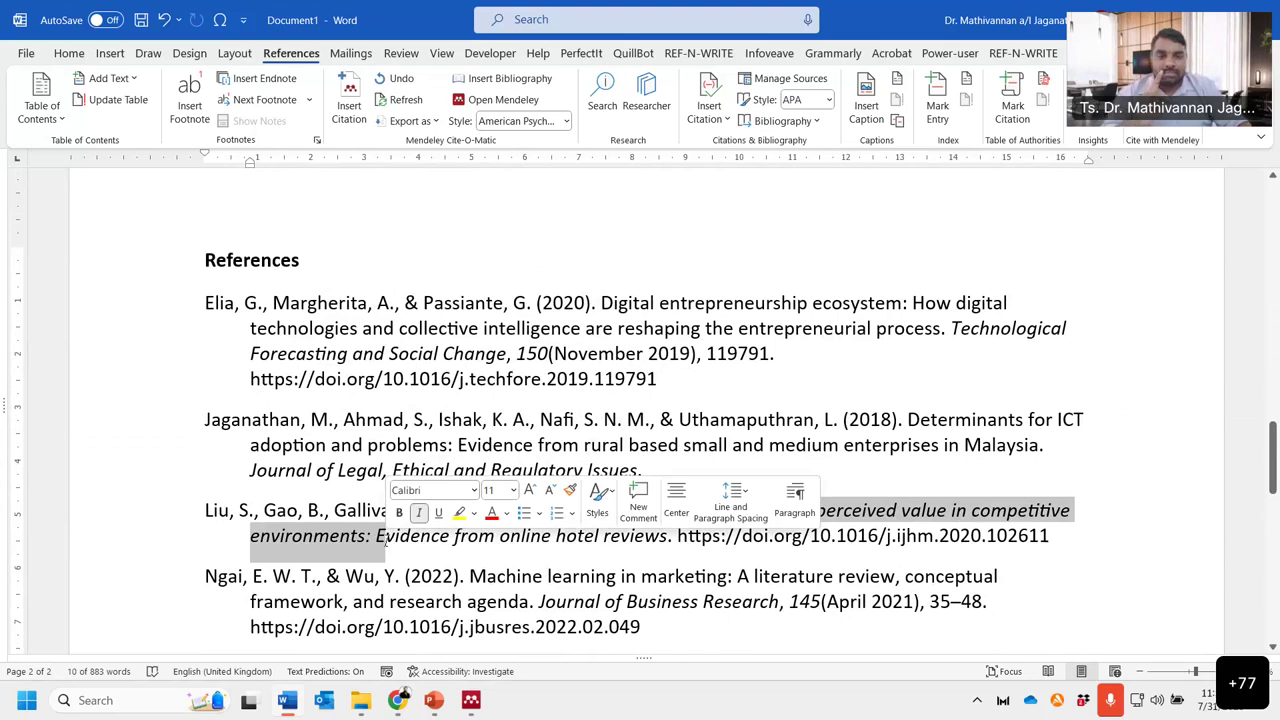
left_click(496, 537)
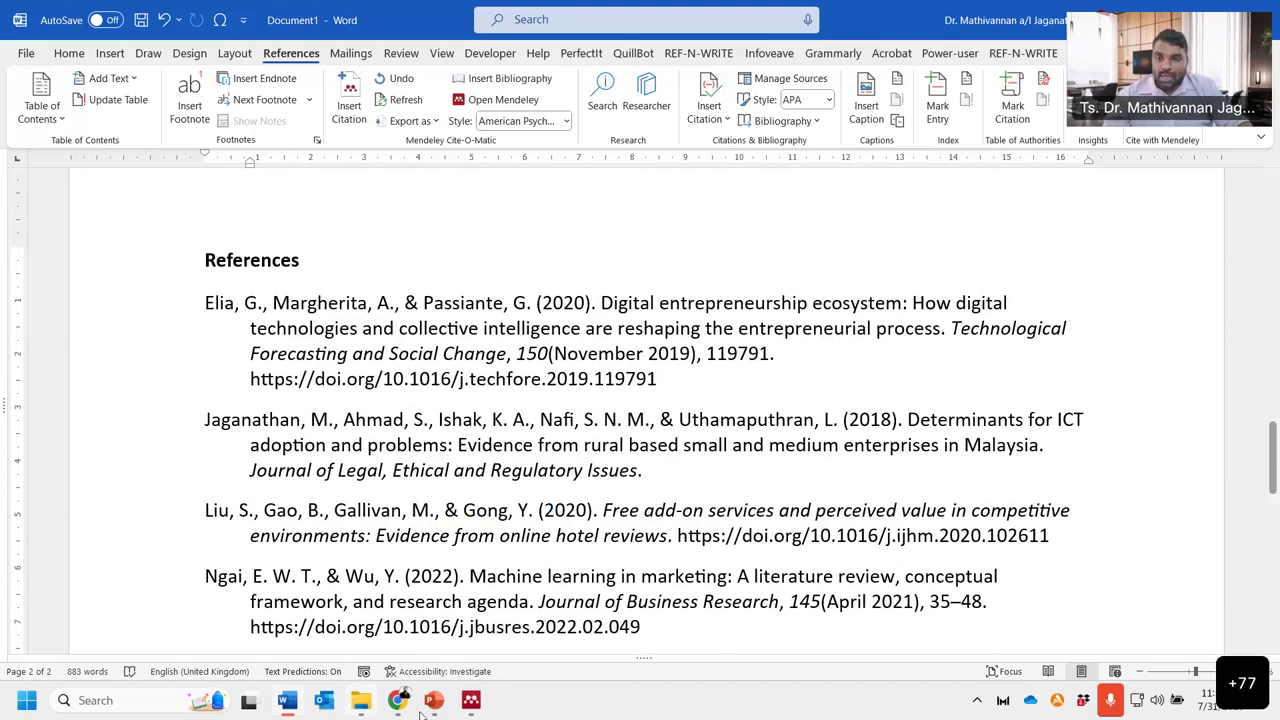
left_click(476, 706)
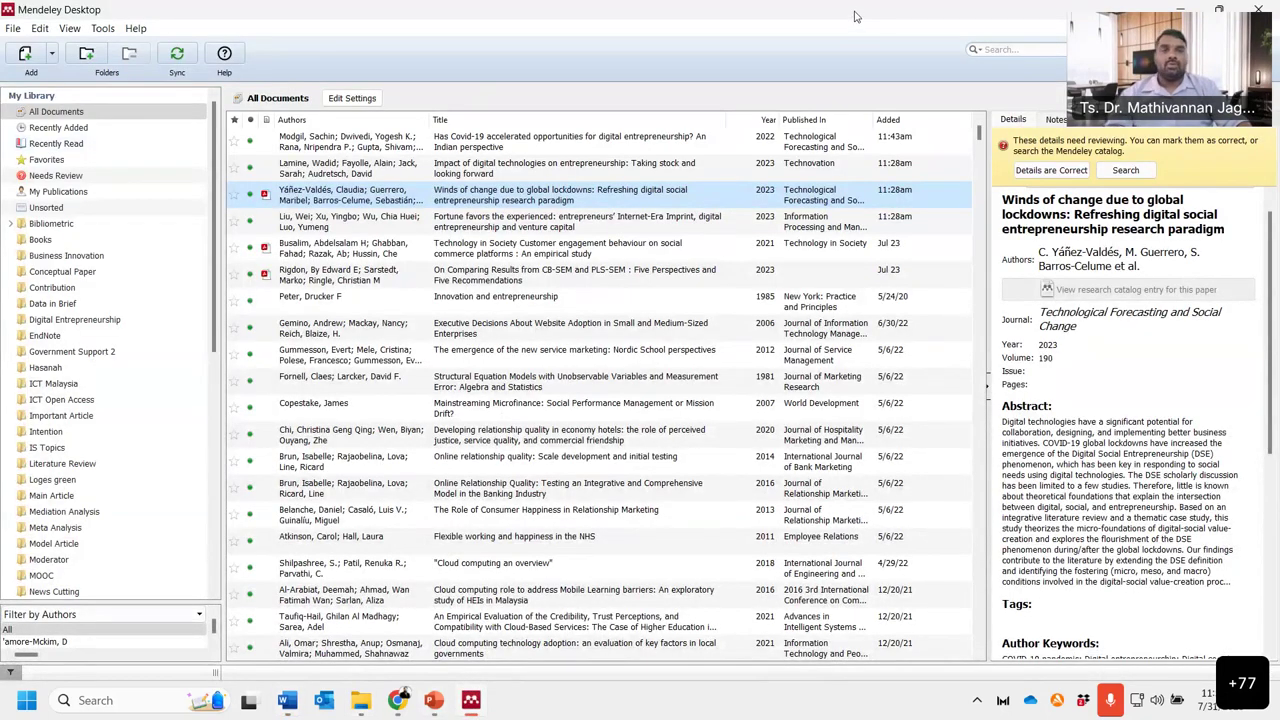
Search the Mendeley library for 'liu', then return to the Word document by way of the browser.
left_click(1008, 48)
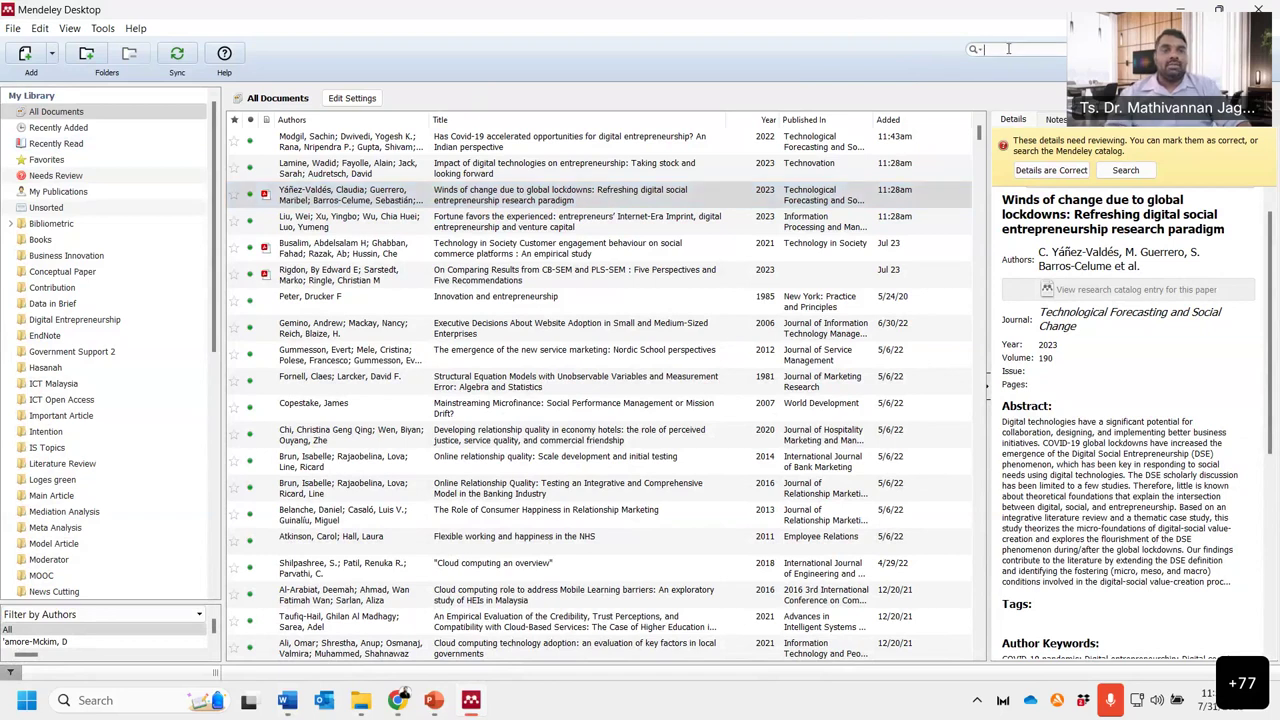
type("liu")
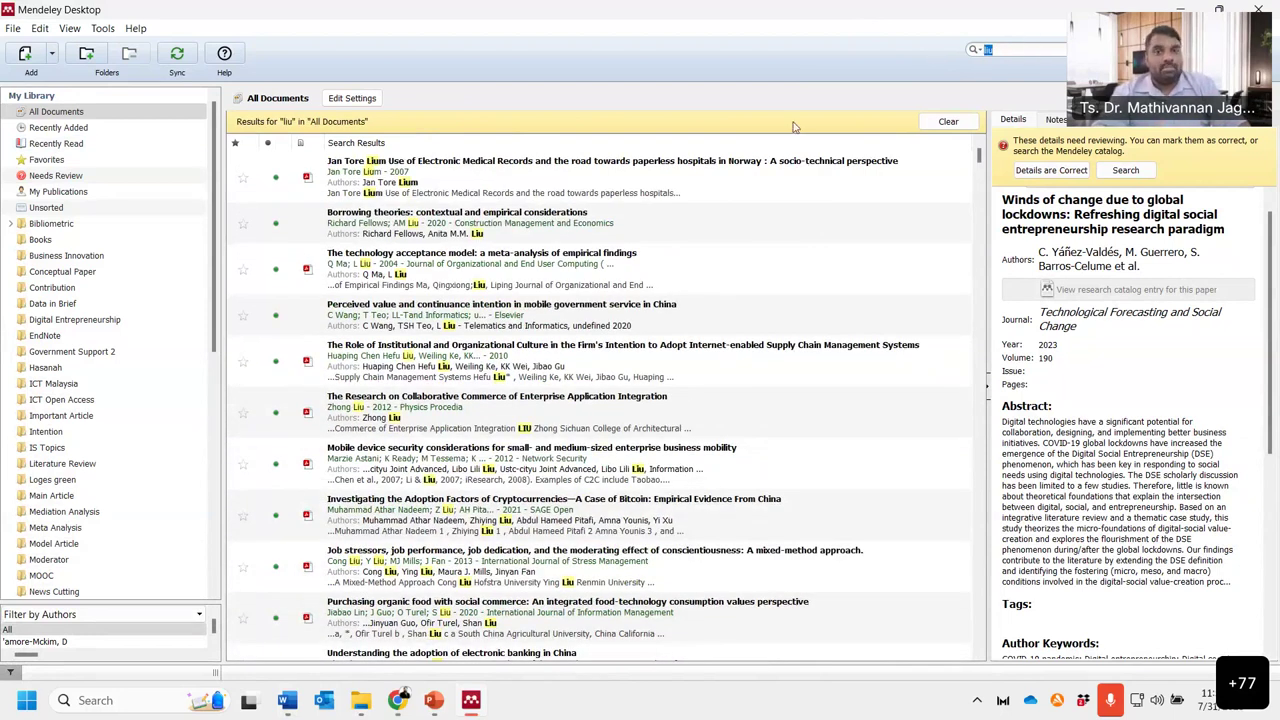
left_click(398, 700)
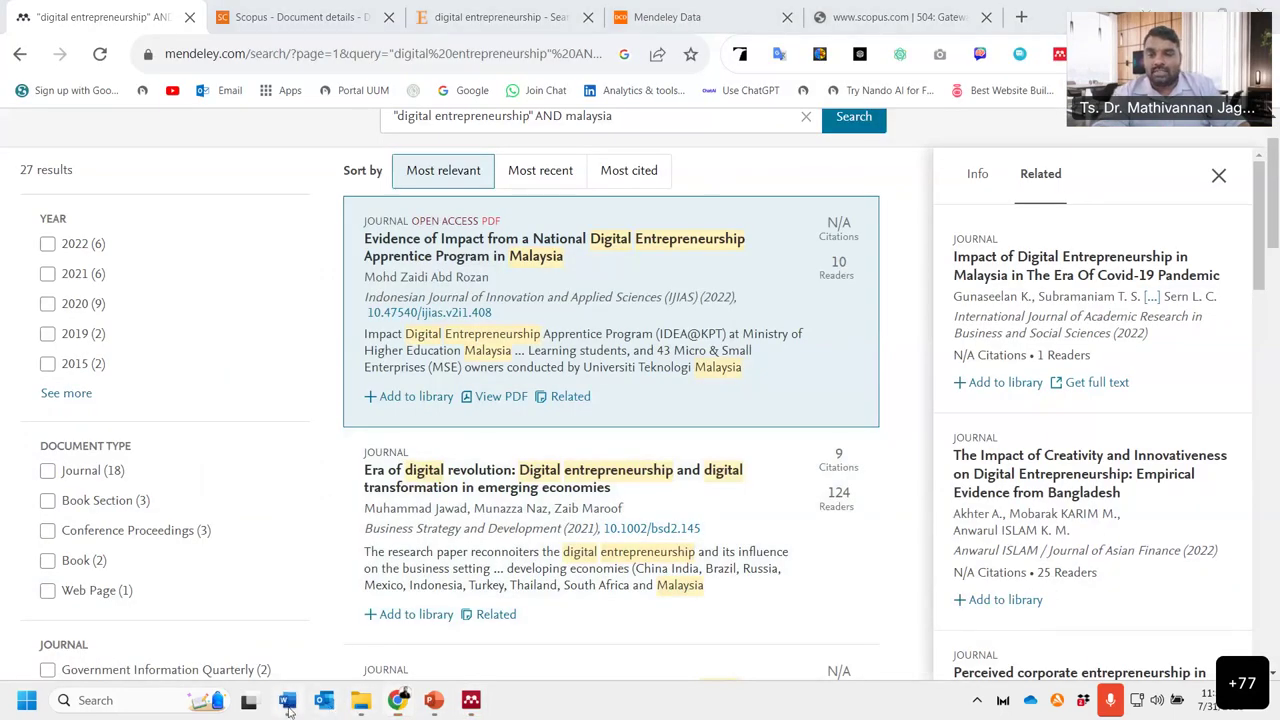
left_click(287, 700)
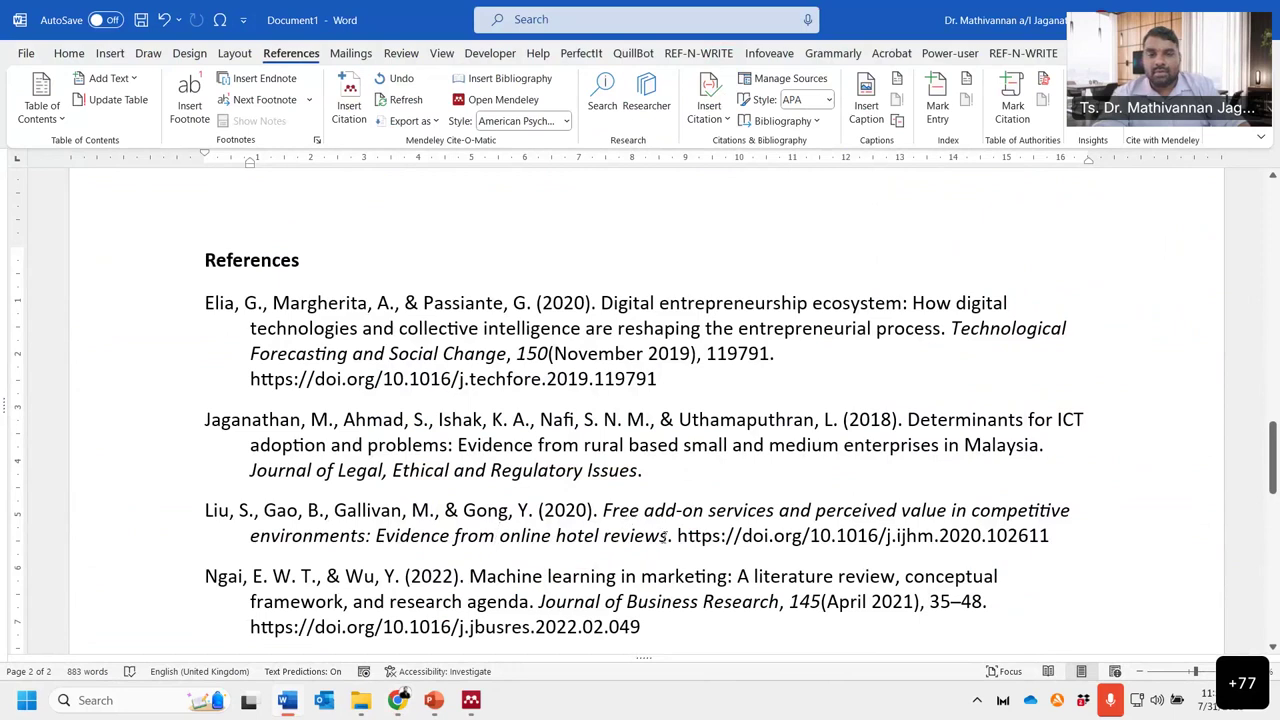
Copy the Liu subtitle 'Evidence from online hotel reviews' from the Word reference list.
key("ctrl+shift+Left")
left_click_drag(484, 545, 379, 546)
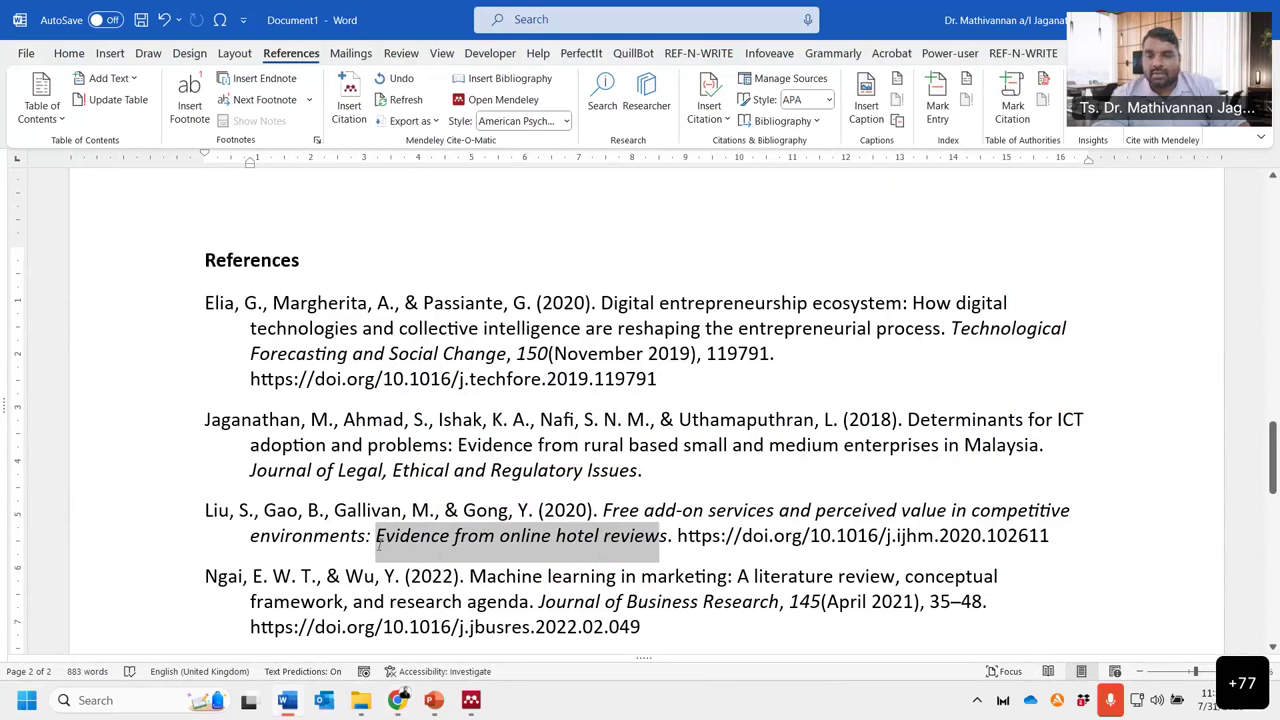
right_click(400, 551)
left_click(440, 355)
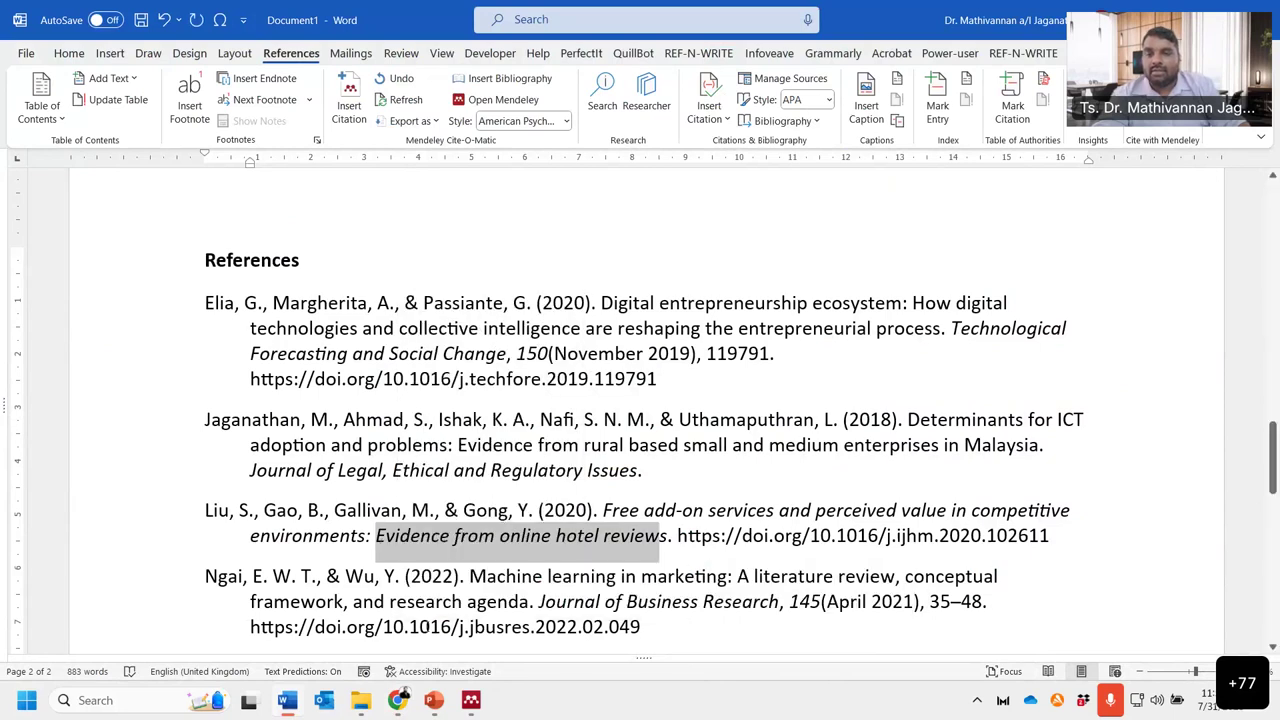
Copy the main title 'Free add-on services through environments' and clear Mendeley's 'liu' search.
left_click(605, 512)
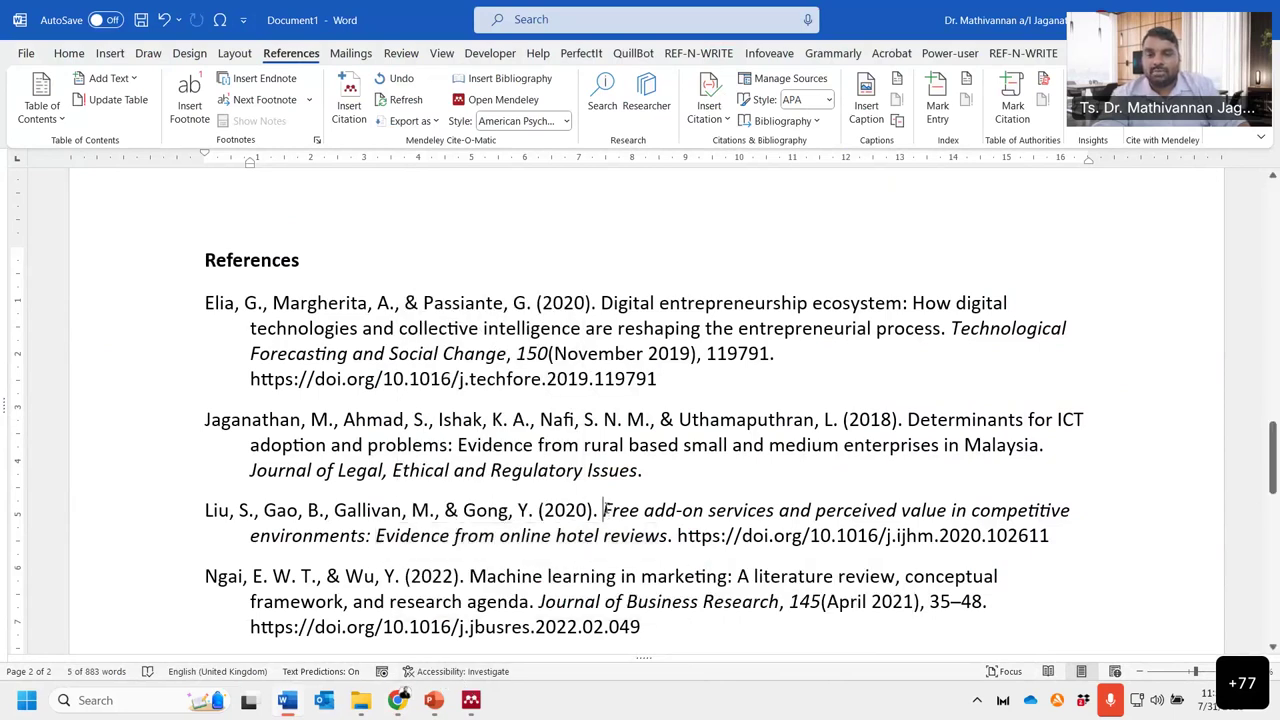
left_click_drag(604, 512, 366, 542)
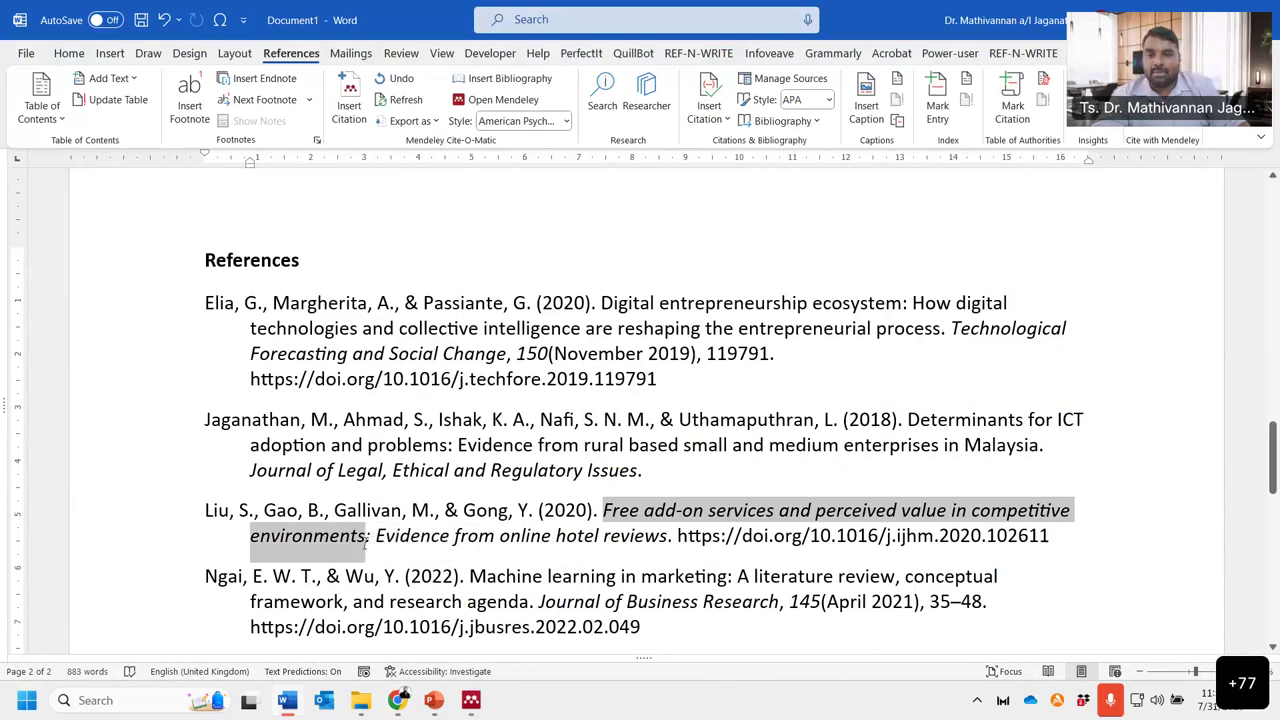
right_click(366, 542)
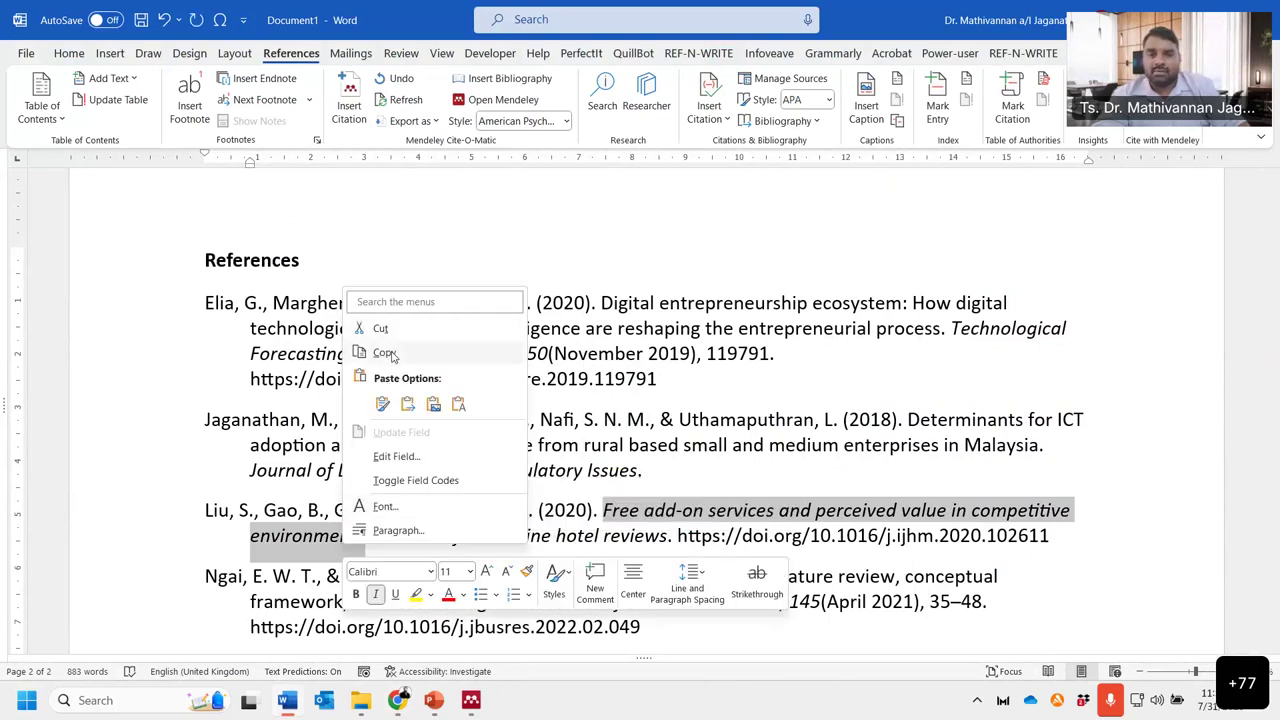
left_click(388, 354)
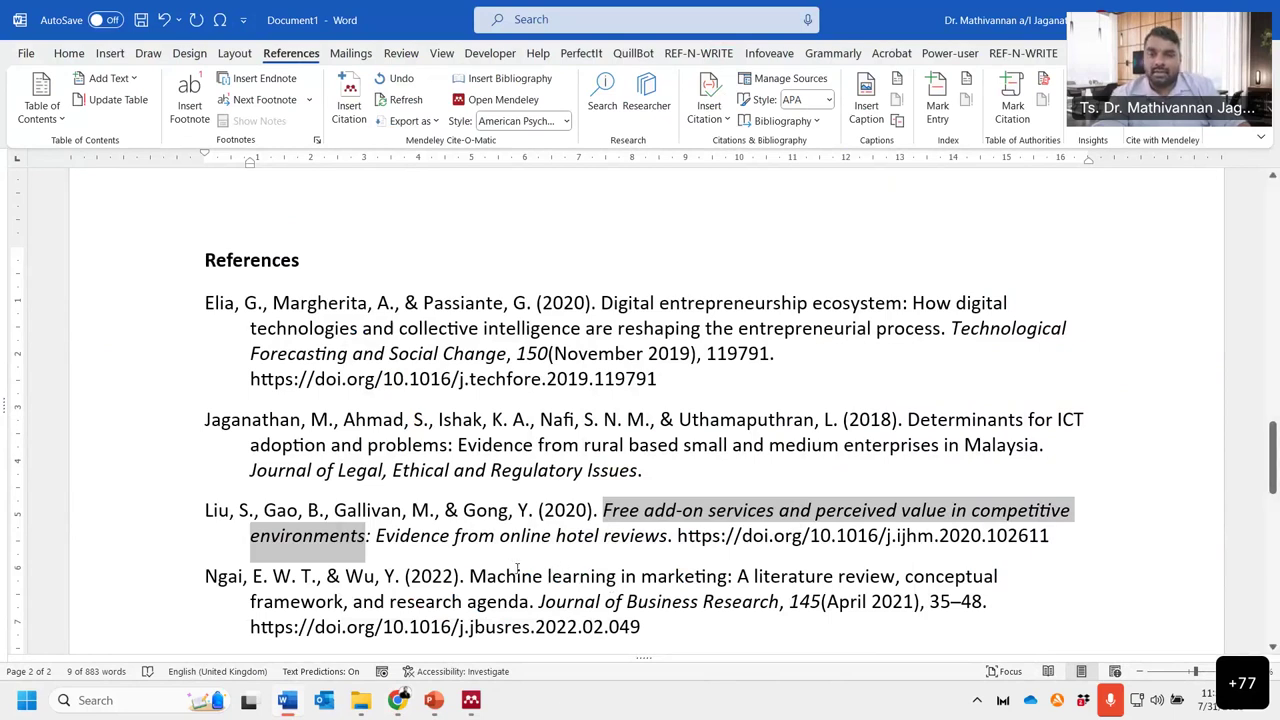
left_click(472, 706)
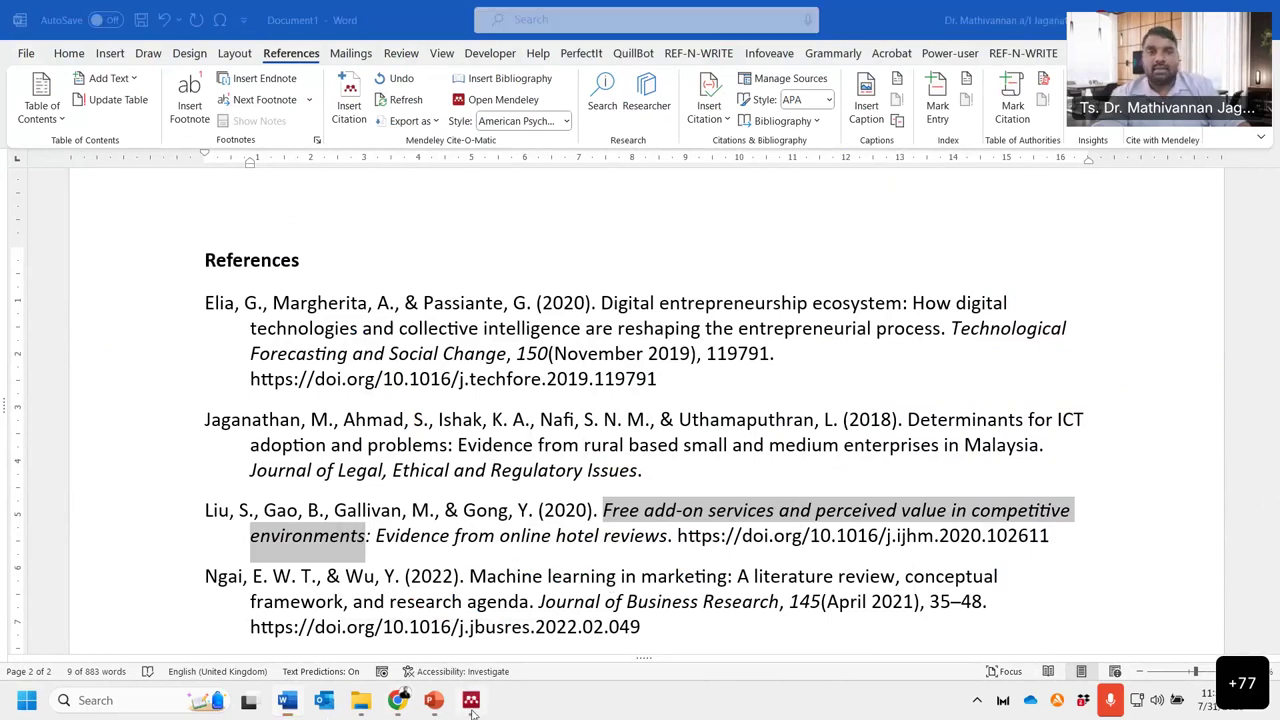
key("BackSpace")
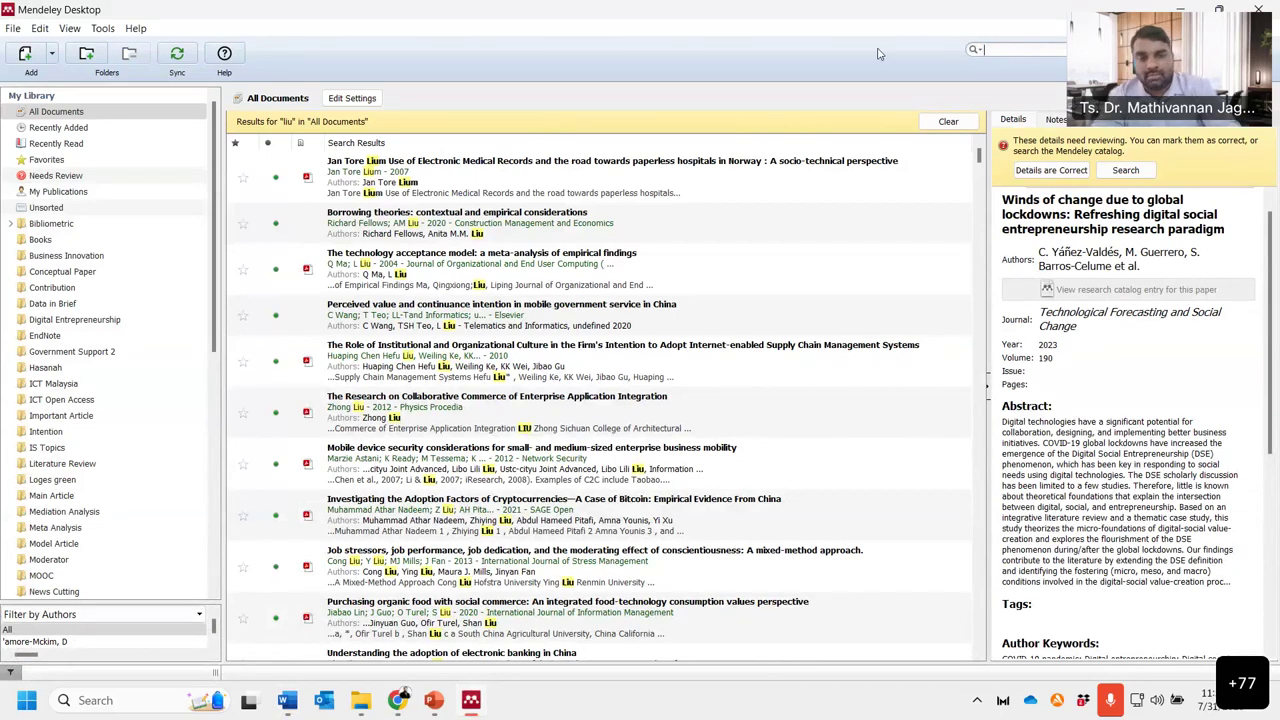
Search the library by the pasted Liu title and open the matching paper's PDF.
key("ctrl+v")
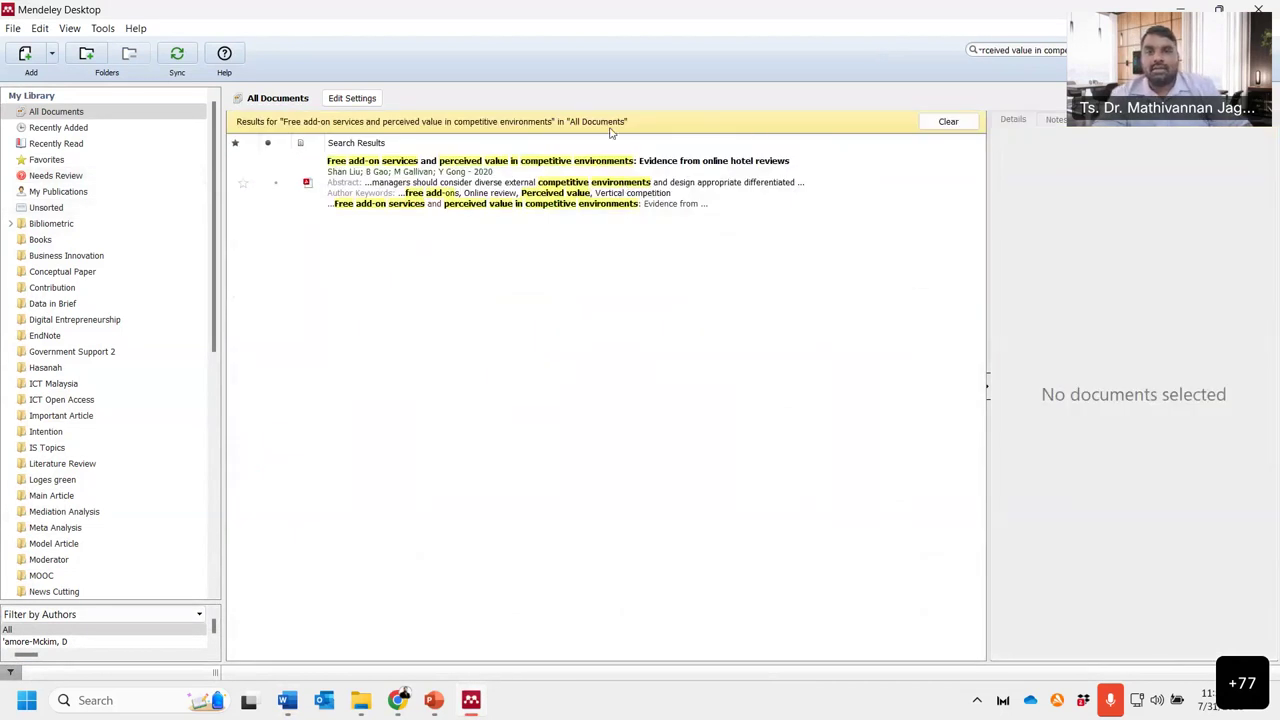
left_click(424, 180)
double_click(424, 180)
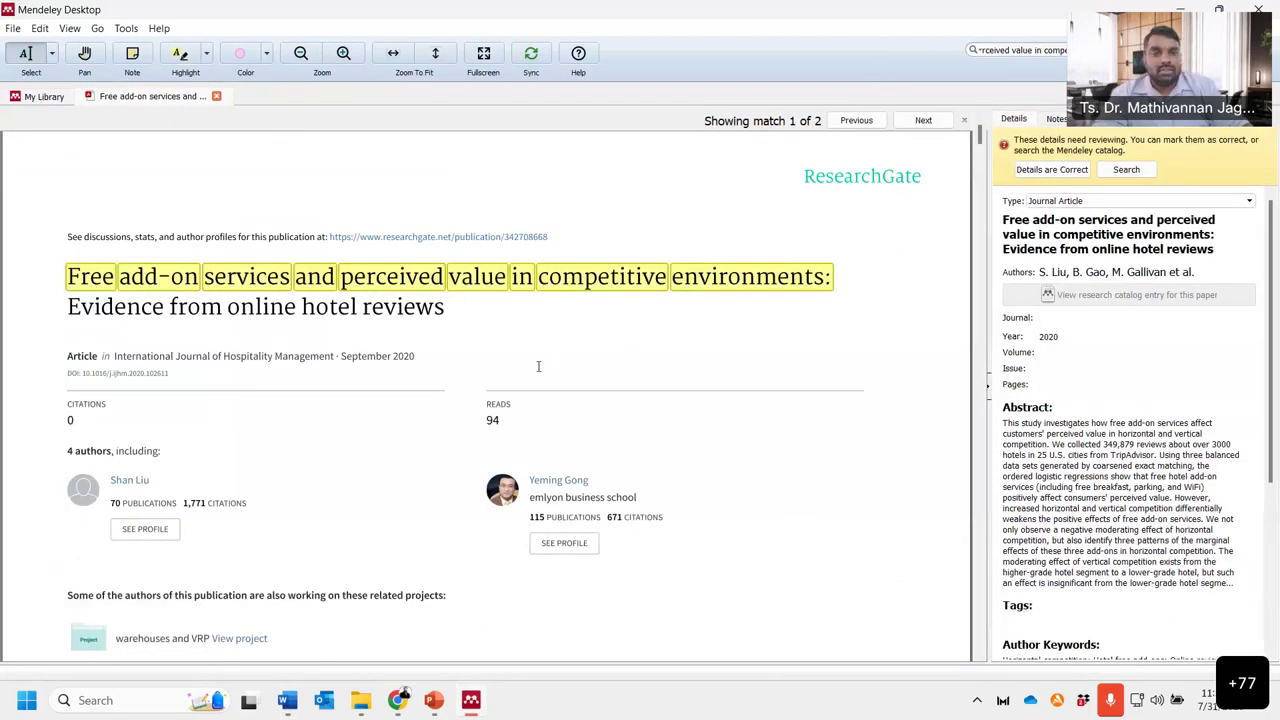
Select the journal name International Journal of Hospitality Management on page 2 of the PDF.
scroll(694, 458, "down", 4)
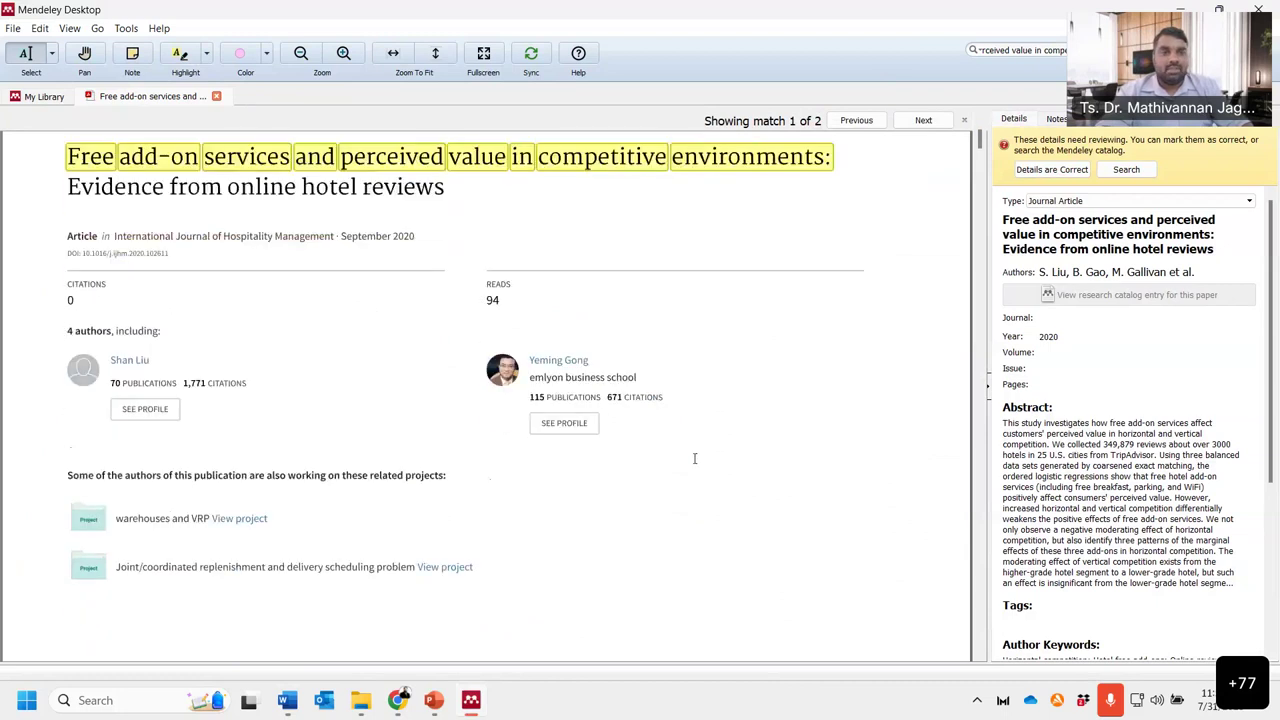
scroll(694, 458, "down", 10)
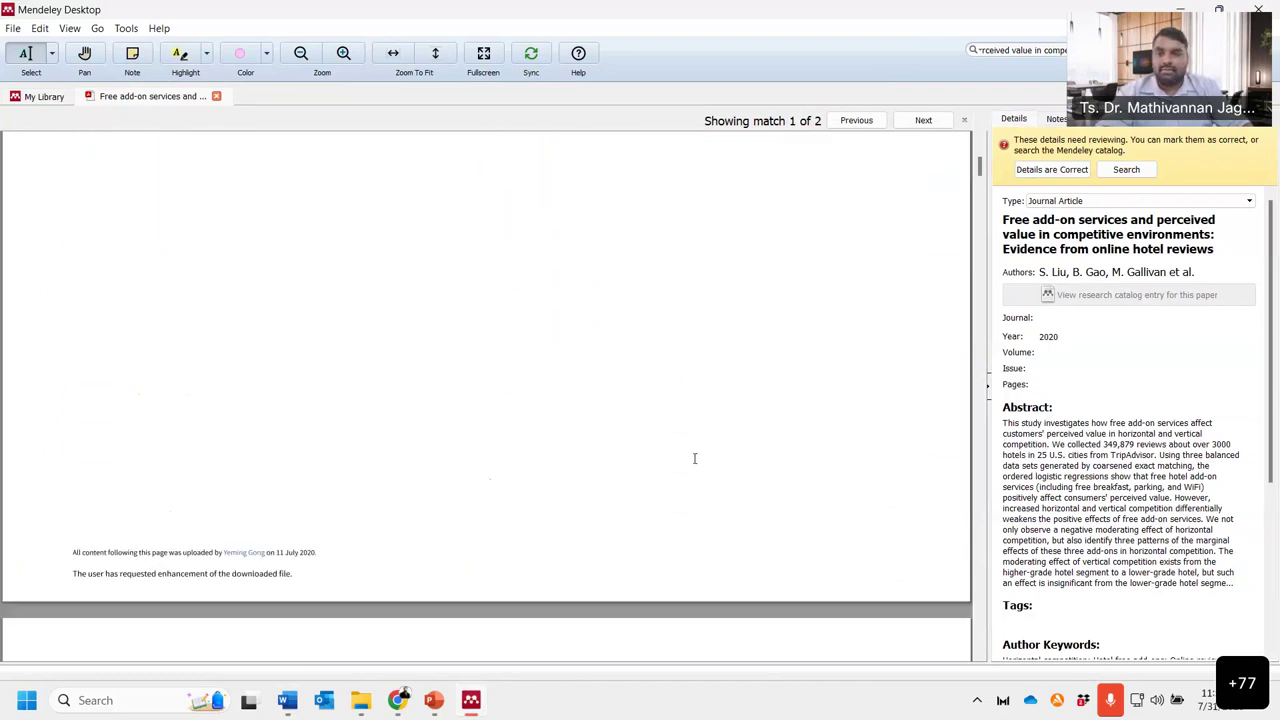
scroll(694, 458, "up", 2)
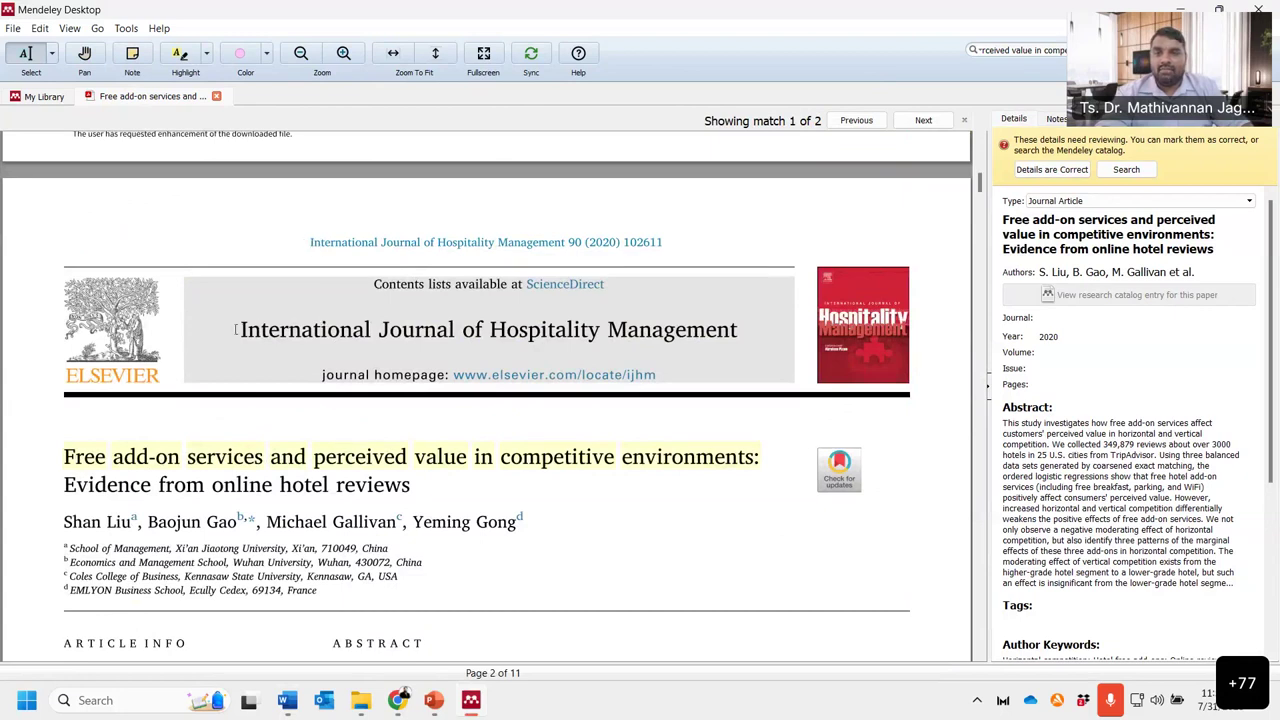
left_click_drag(374, 331, 261, 330)
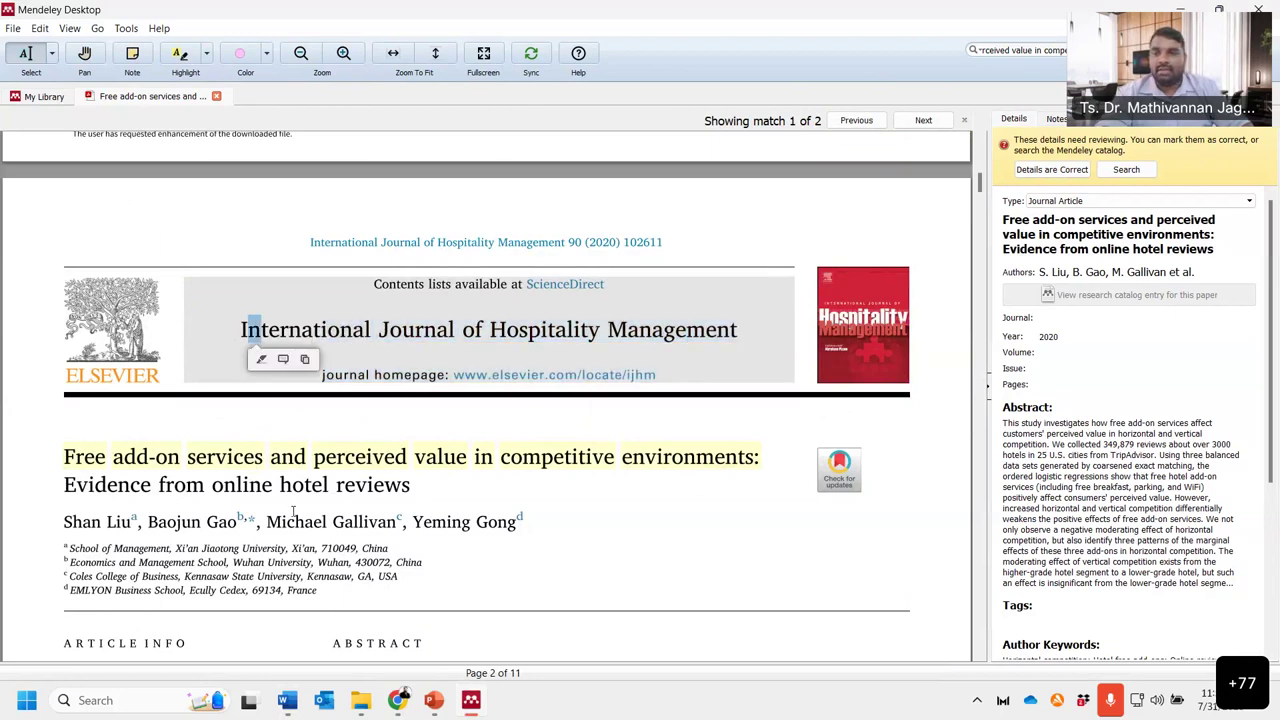
left_click_drag(410, 489, 75, 455)
left_click_drag(241, 338, 812, 313)
left_click(763, 333)
left_click_drag(740, 330, 241, 331)
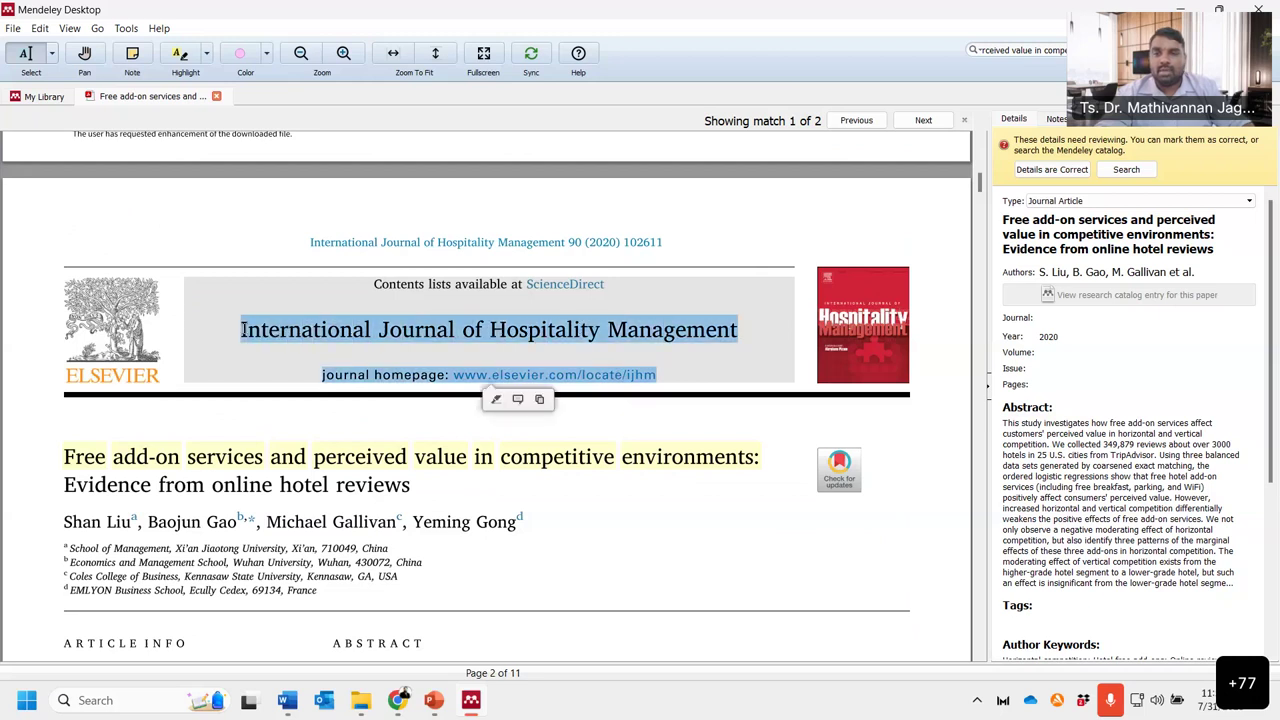
Set the paper's Journal to International Journal of Hospitality Management, trimming the extra pasted text.
right_click(243, 332)
left_click(278, 377)
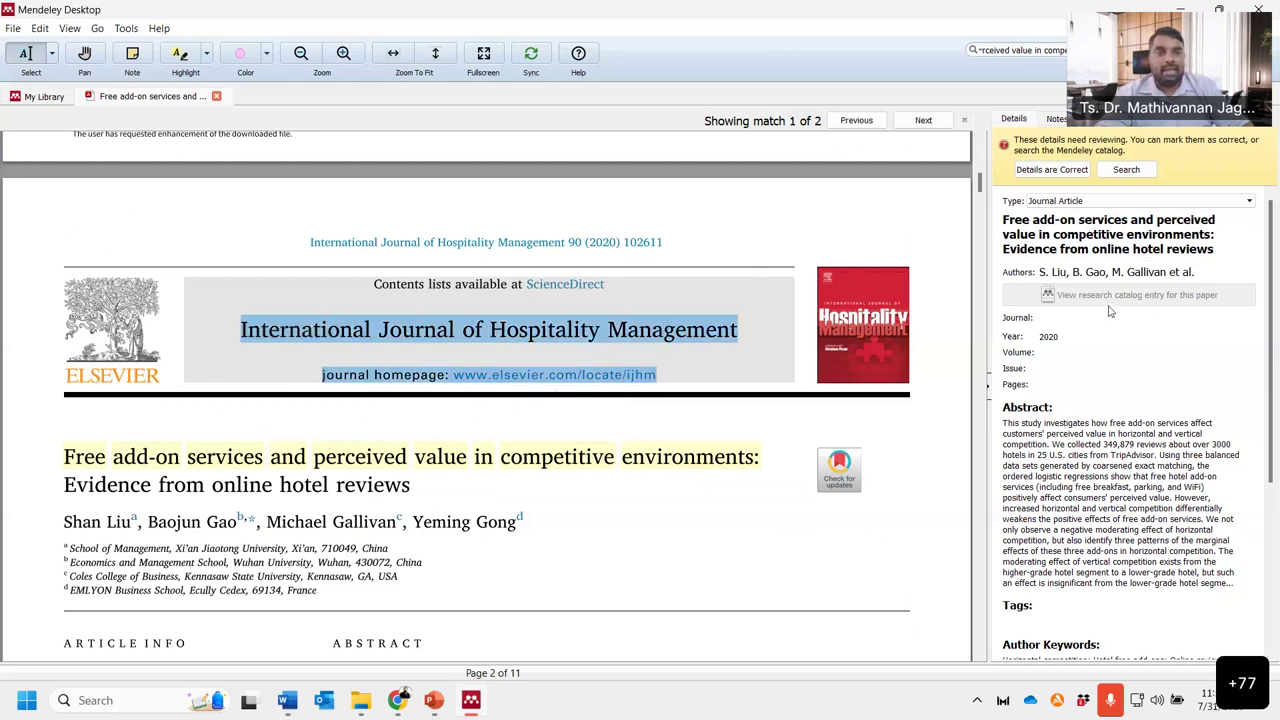
left_click(1094, 318)
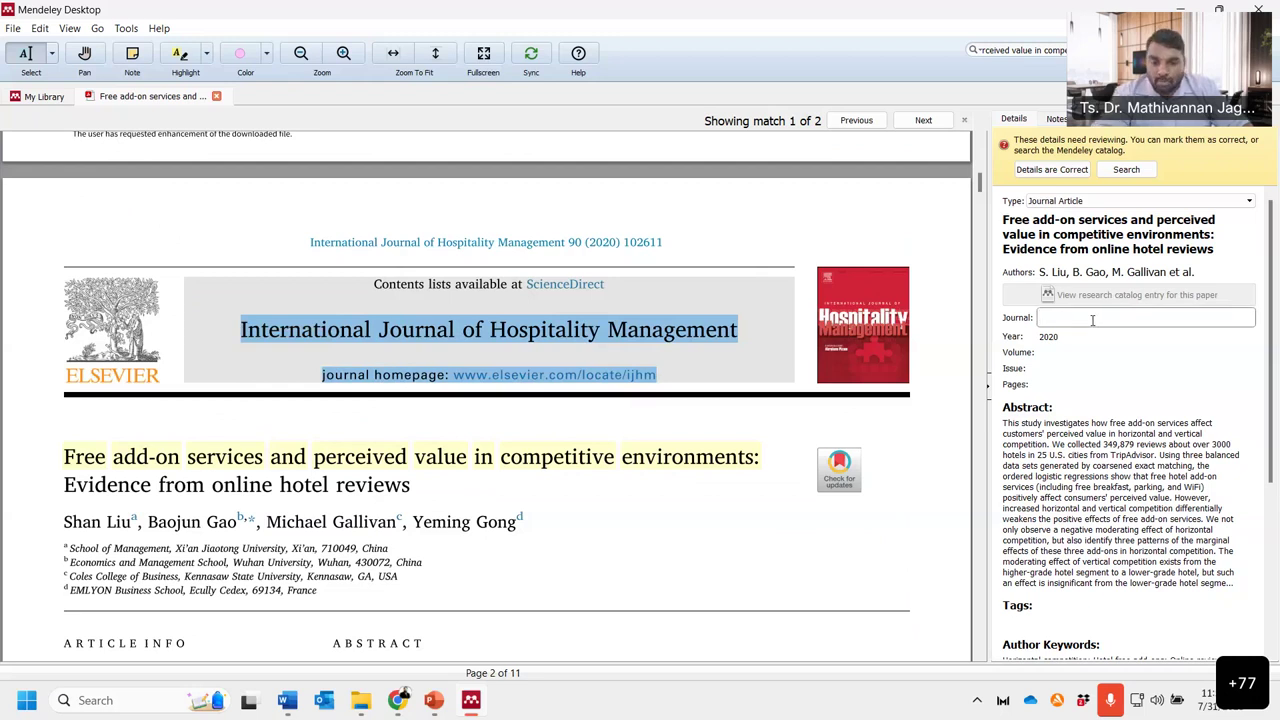
key("ctrl+v")
left_click_drag(1060, 358, 1107, 331)
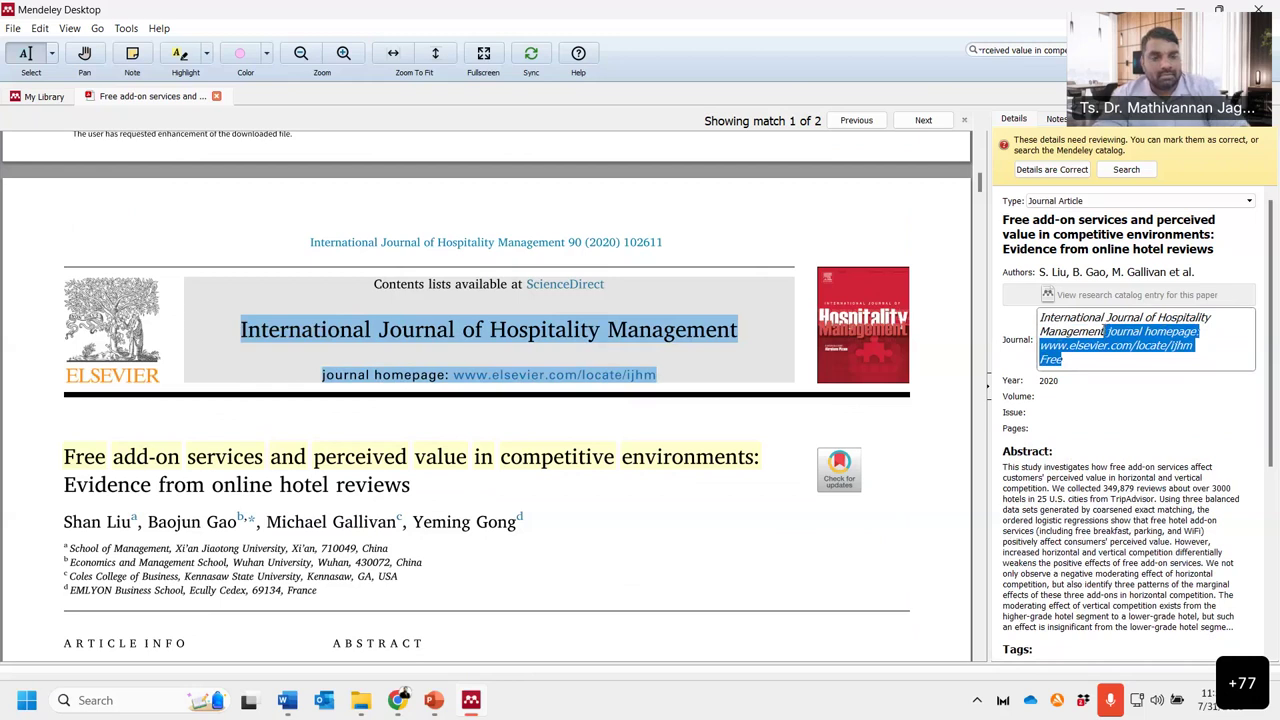
key("BackSpace")
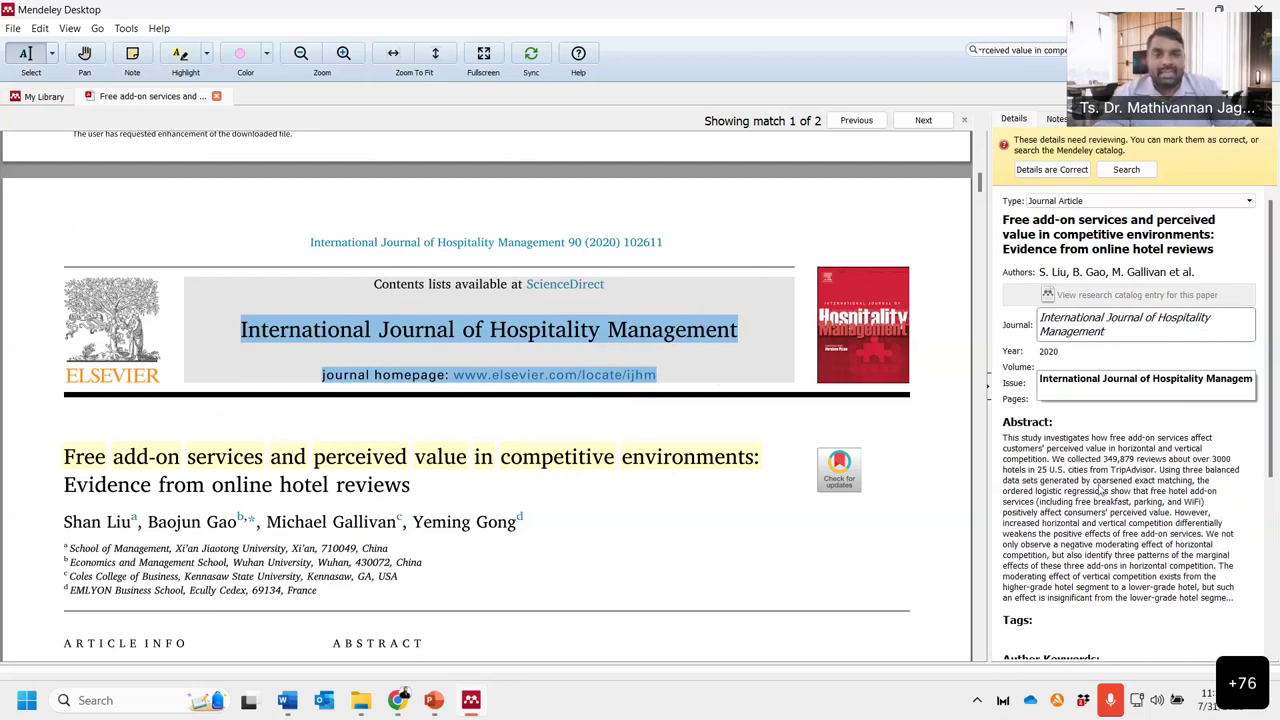
left_click(1099, 481)
Enter Volume 90 and type 102611, which lands in the Issue field.
left_click(1062, 367)
type("90")
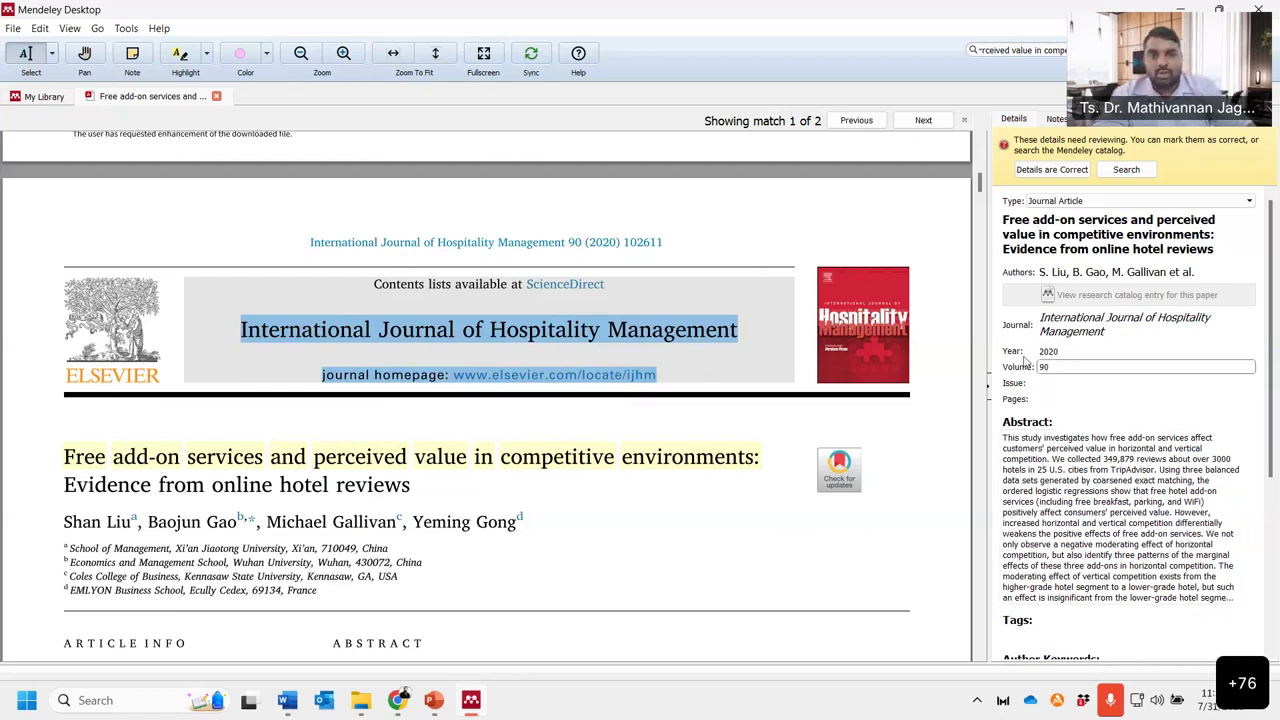
left_click(1069, 382)
type("10")
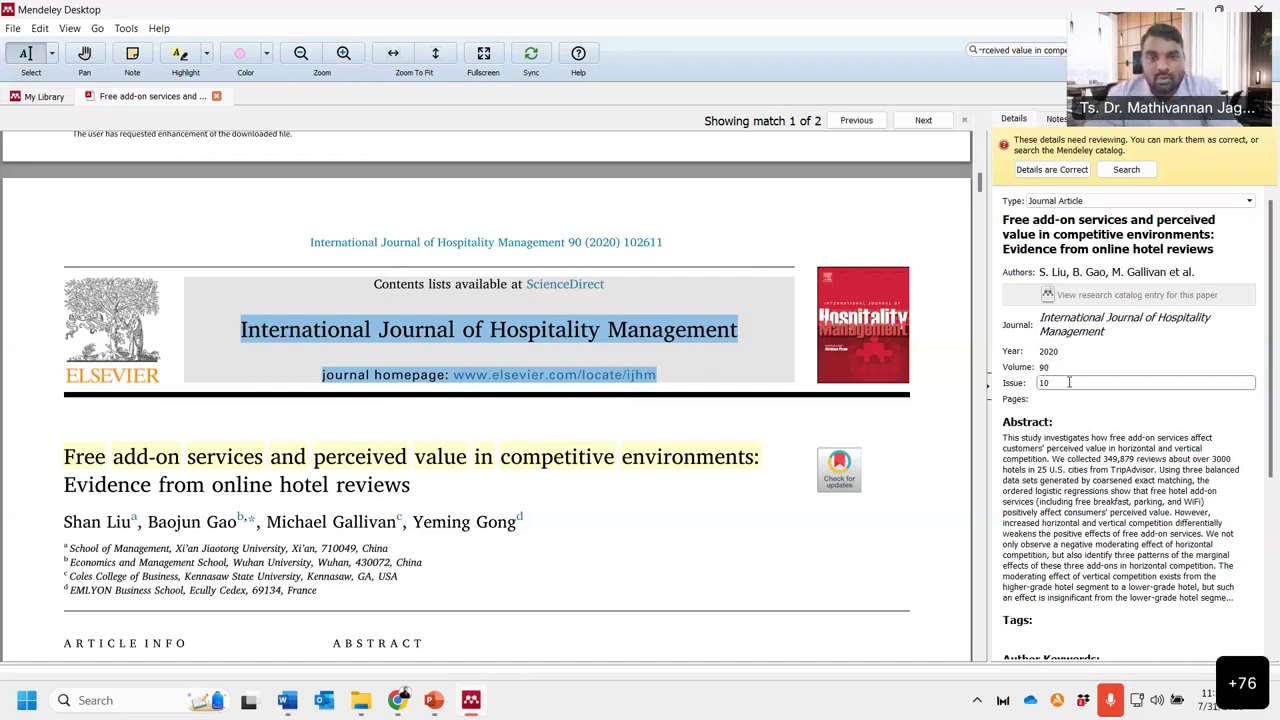
type("2611")
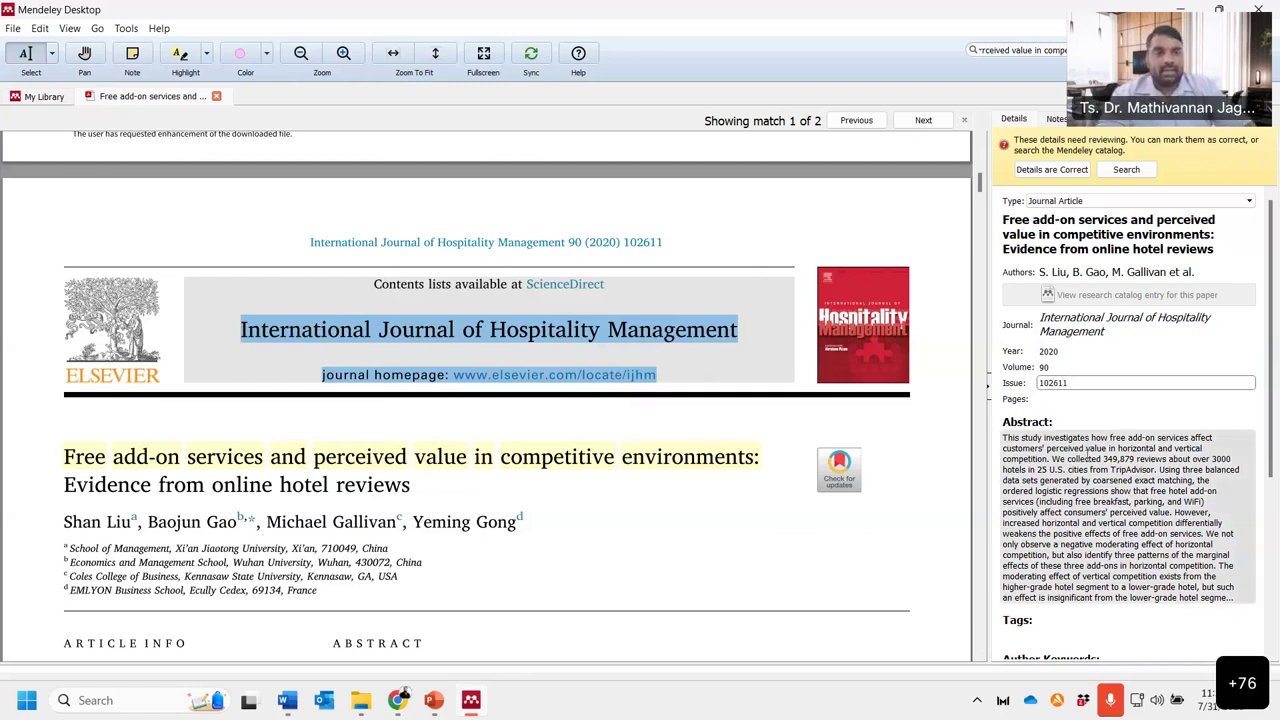
Clear the wrong 102611 from Issue and mark the paper's details as correct.
scroll(1090, 372, "down", 5)
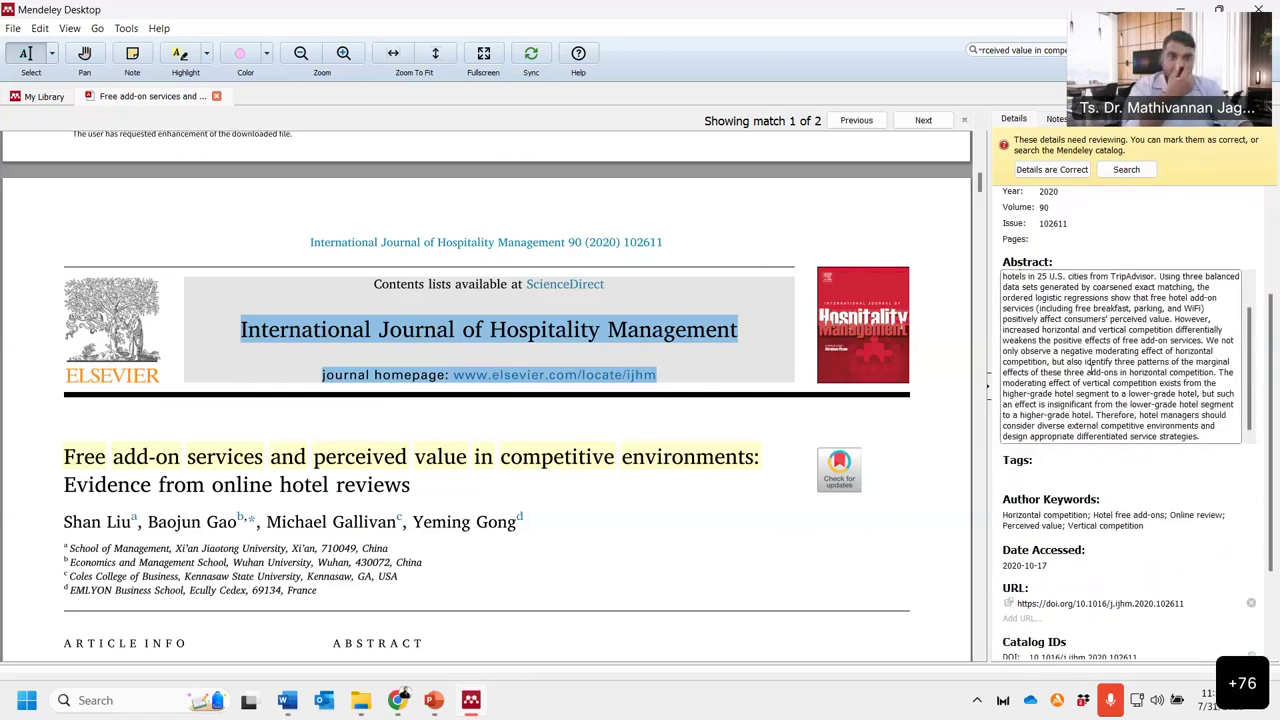
scroll(1090, 372, "down", 3)
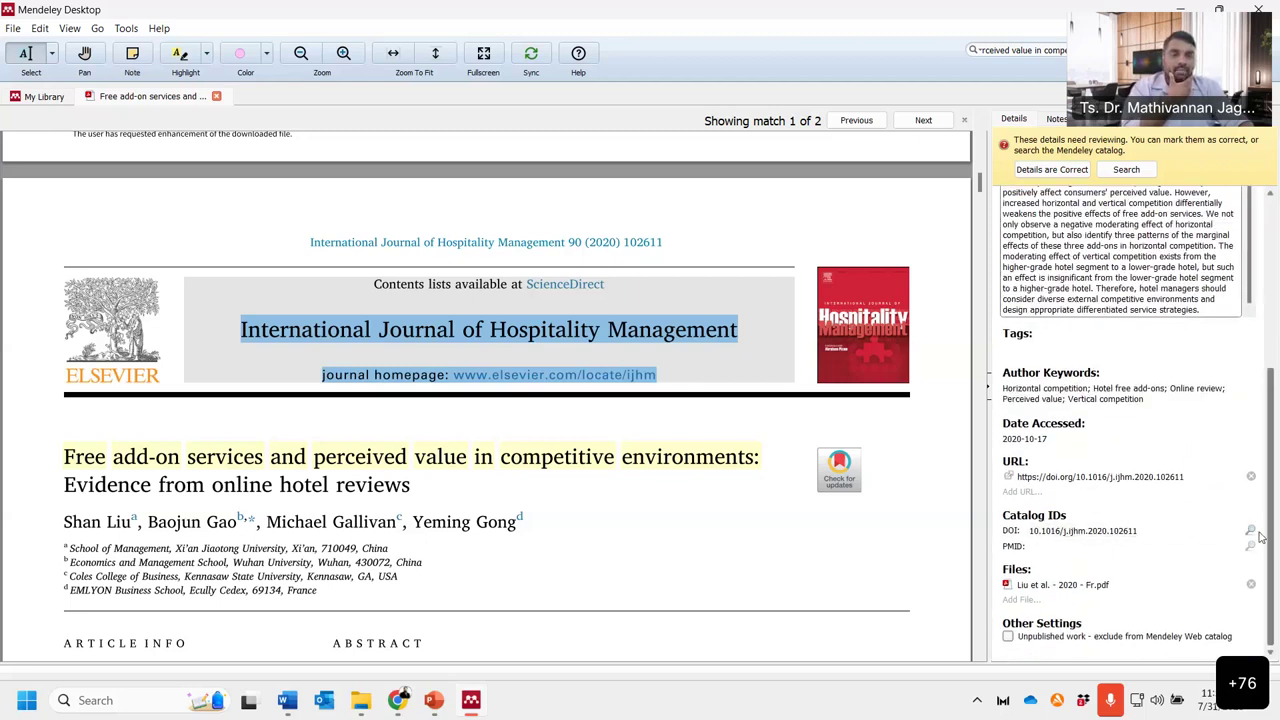
scroll(1157, 345, "up", 10)
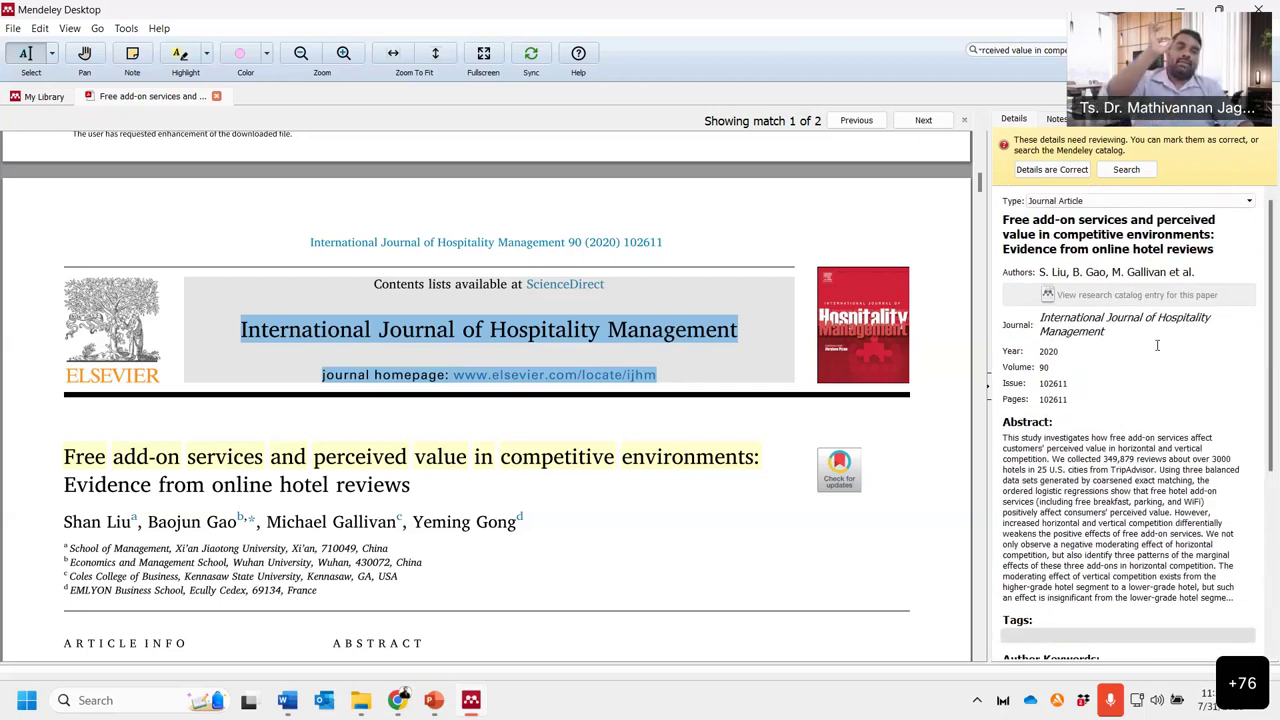
left_click(1078, 387)
double_click(1060, 384)
key("BackSpace")
key("Return")
left_click(951, 452)
left_click(1048, 170)
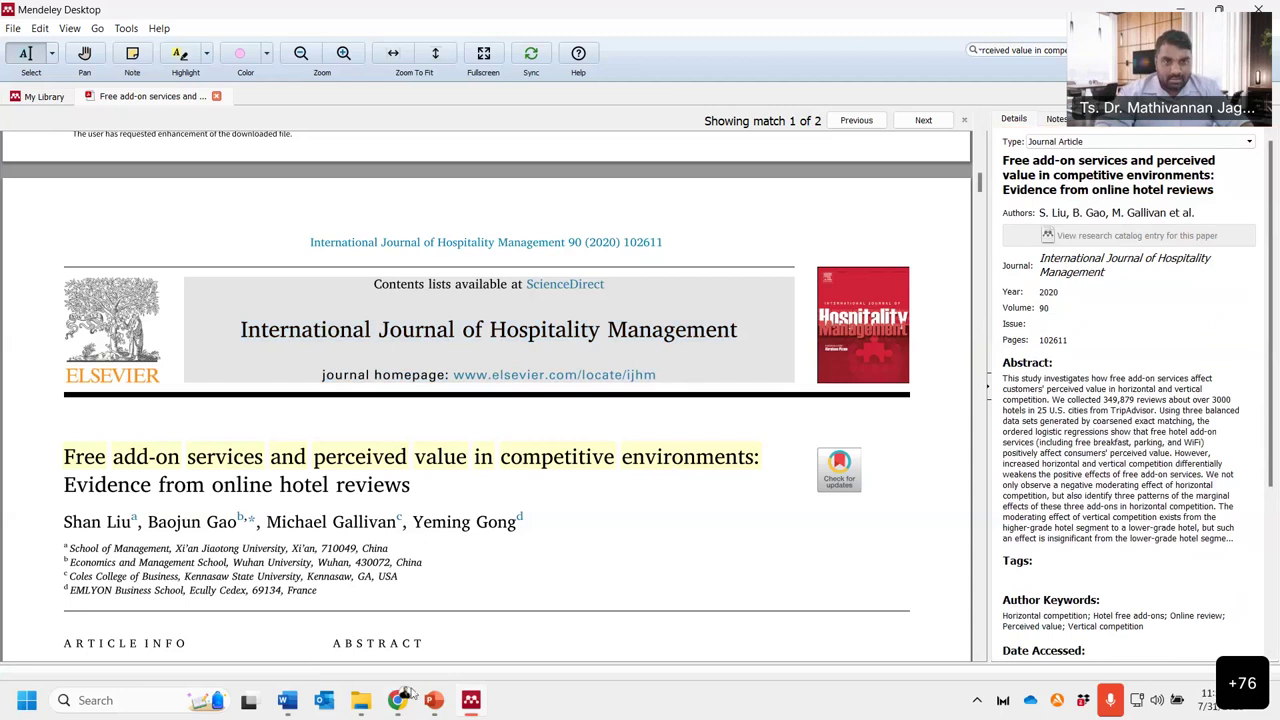
Refresh Word's bibliography so Liu (2020) shows International Journal of Hospitality Management, 90, 102611.
left_click(286, 702)
left_click(440, 517)
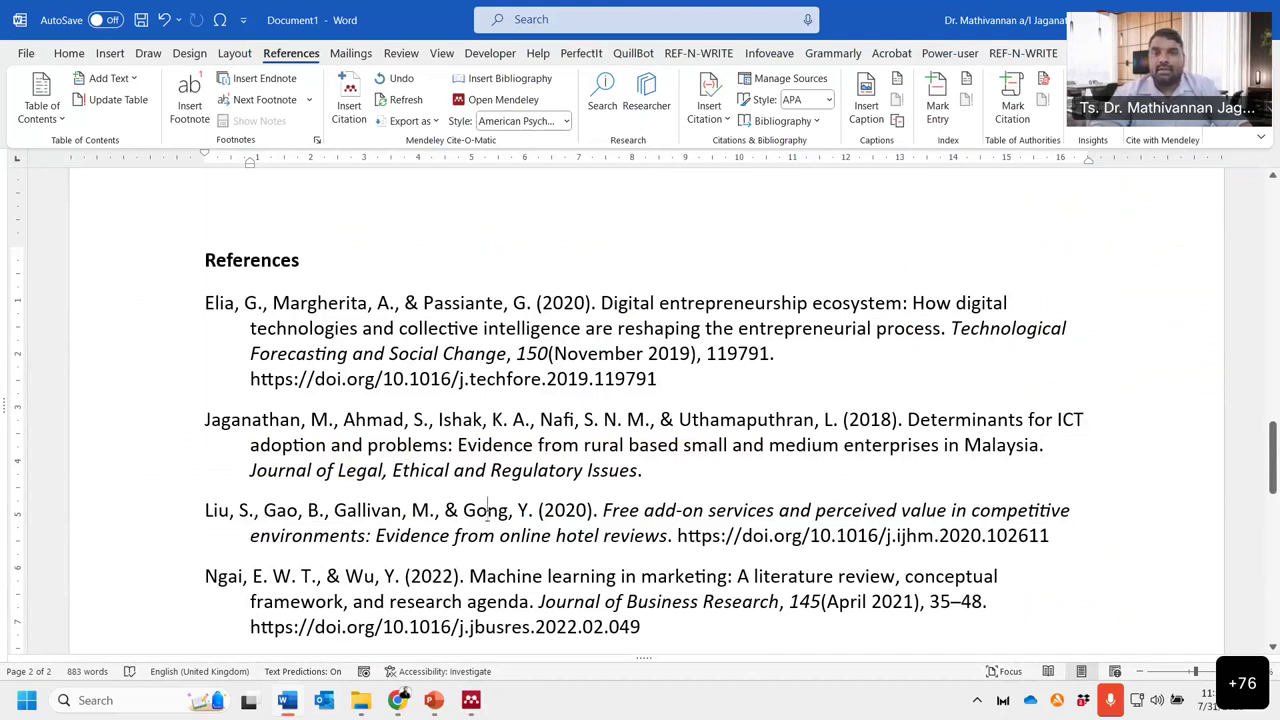
left_click(403, 103)
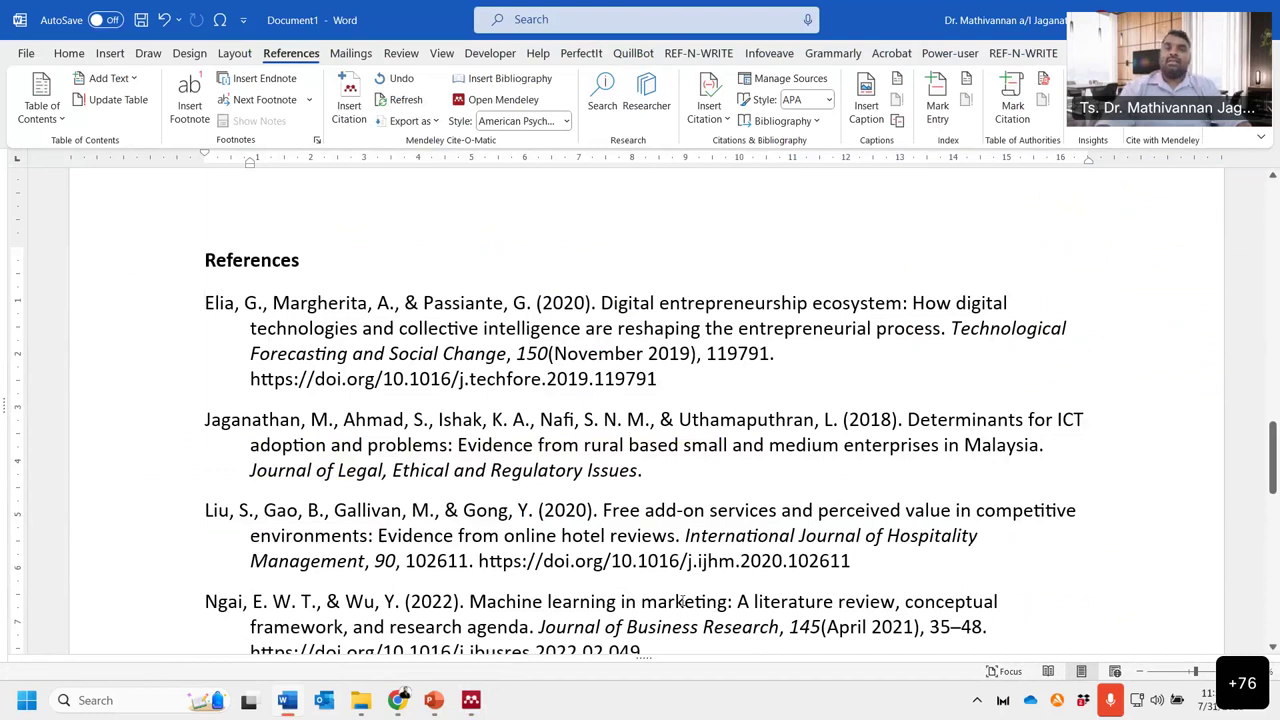
left_click_drag(855, 561, 207, 525)
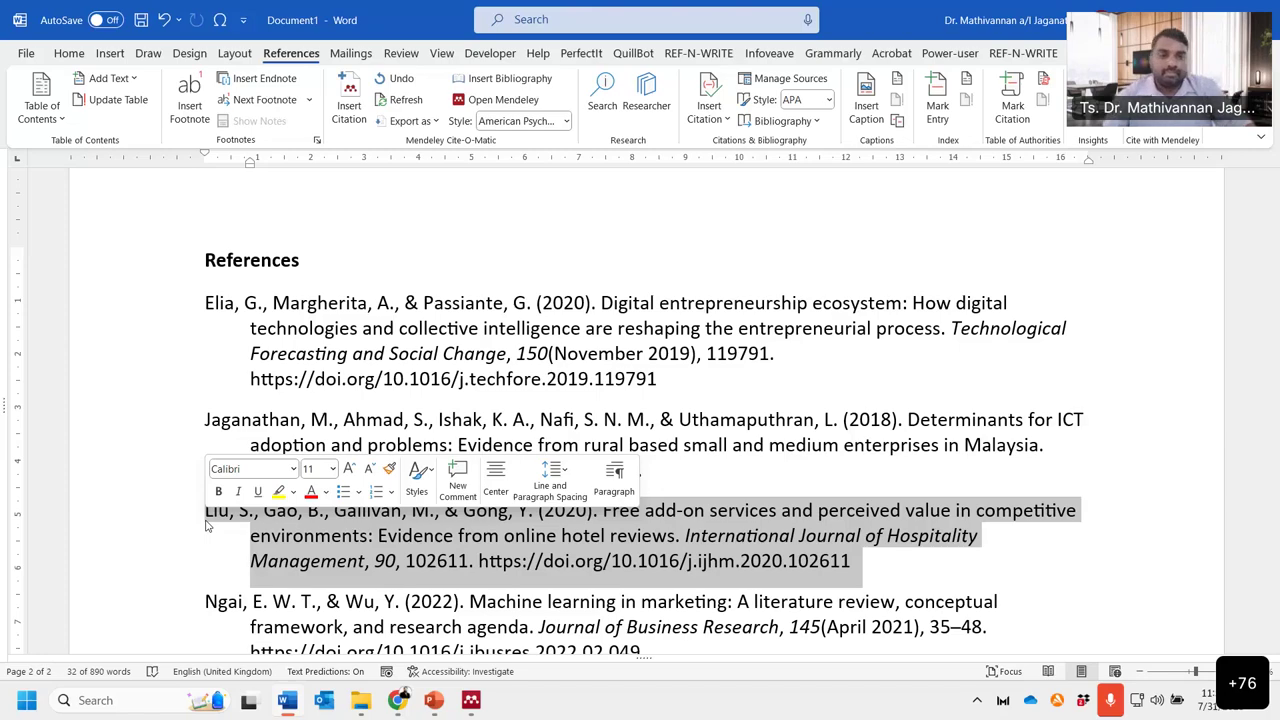
Select the grouped citation from Elia et al., 2020 to Sarstedt et al., 2022 on page 1.
scroll(678, 481, "up", 15)
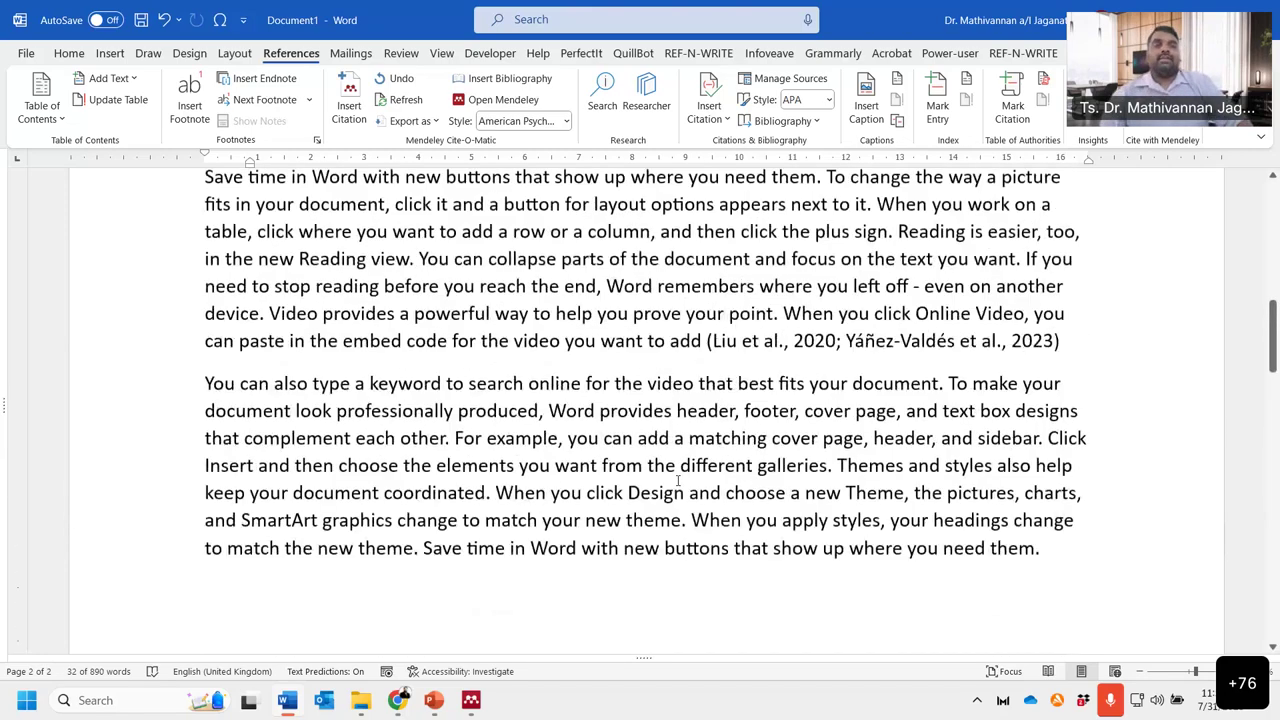
scroll(678, 481, "up", 10)
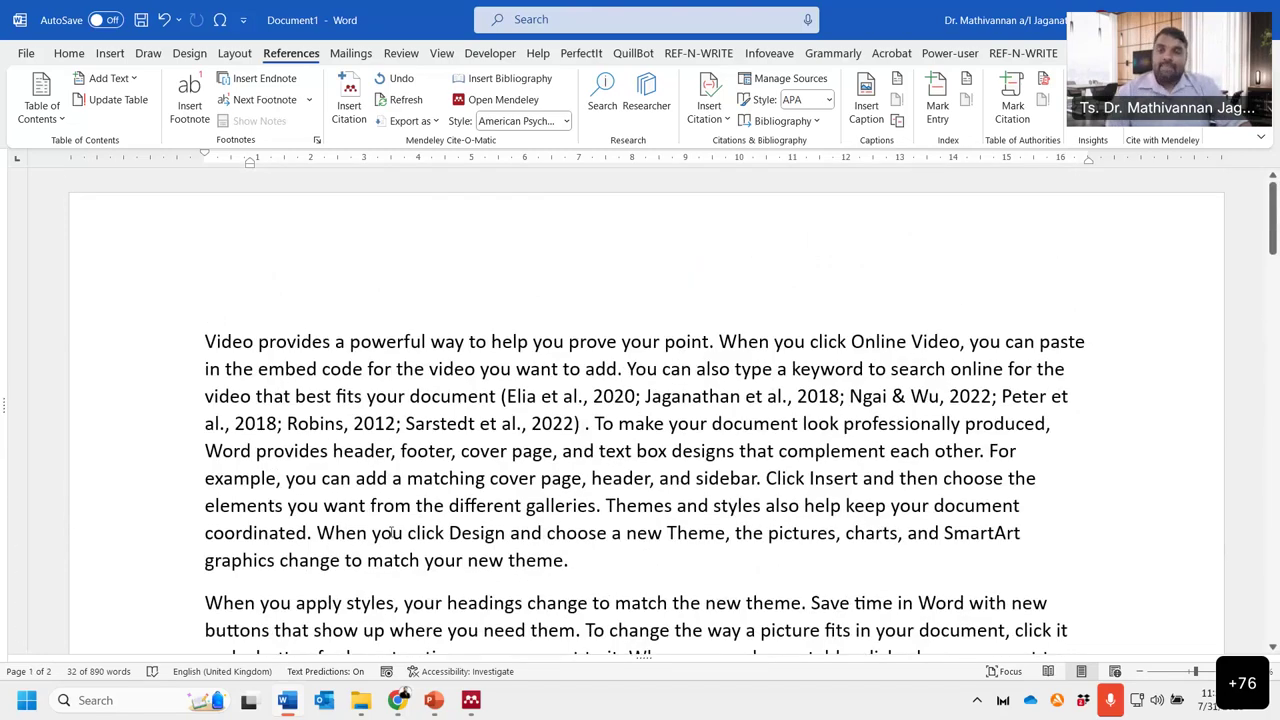
scroll(392, 533, "down", 3)
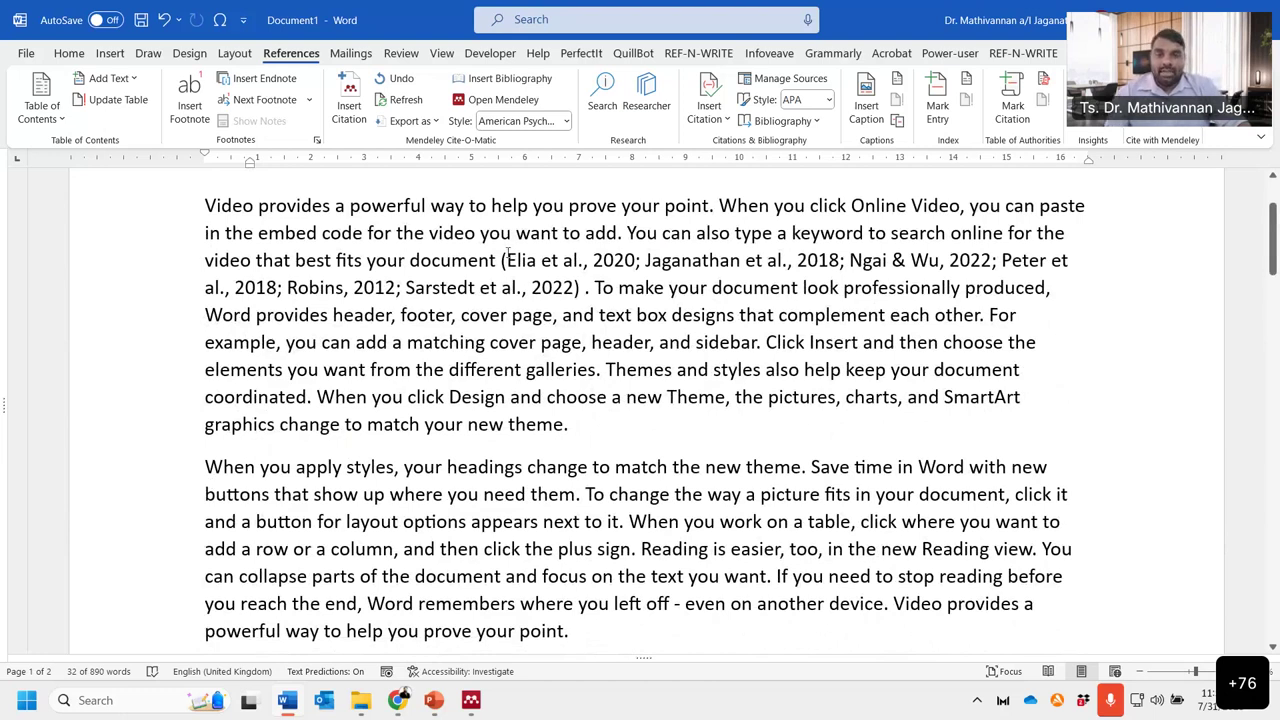
left_click_drag(502, 260, 528, 262)
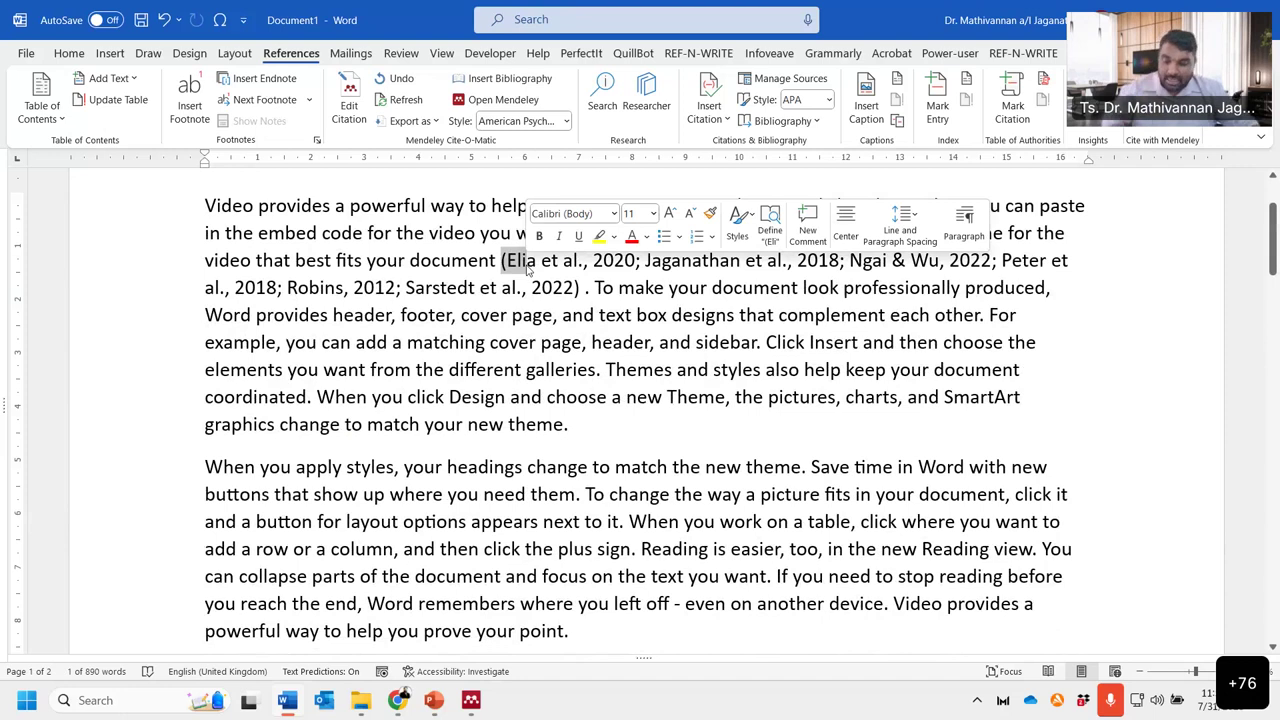
left_click(497, 260)
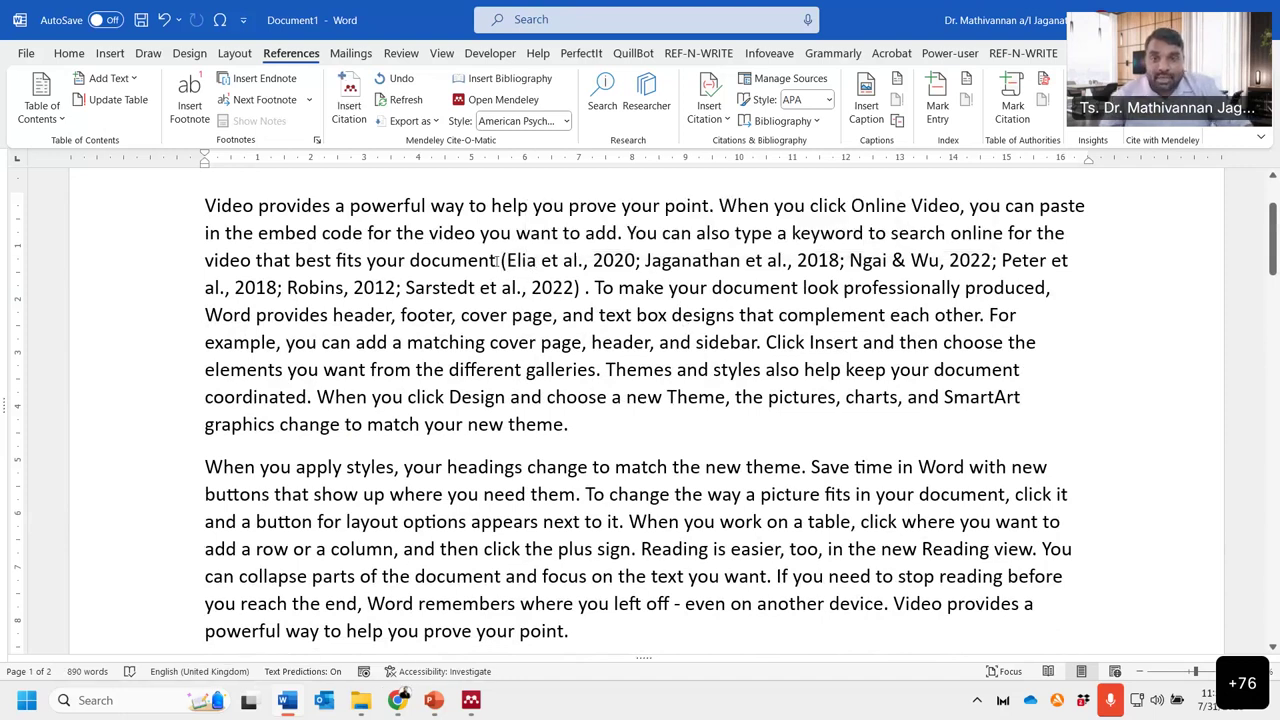
left_click_drag(503, 260, 578, 288)
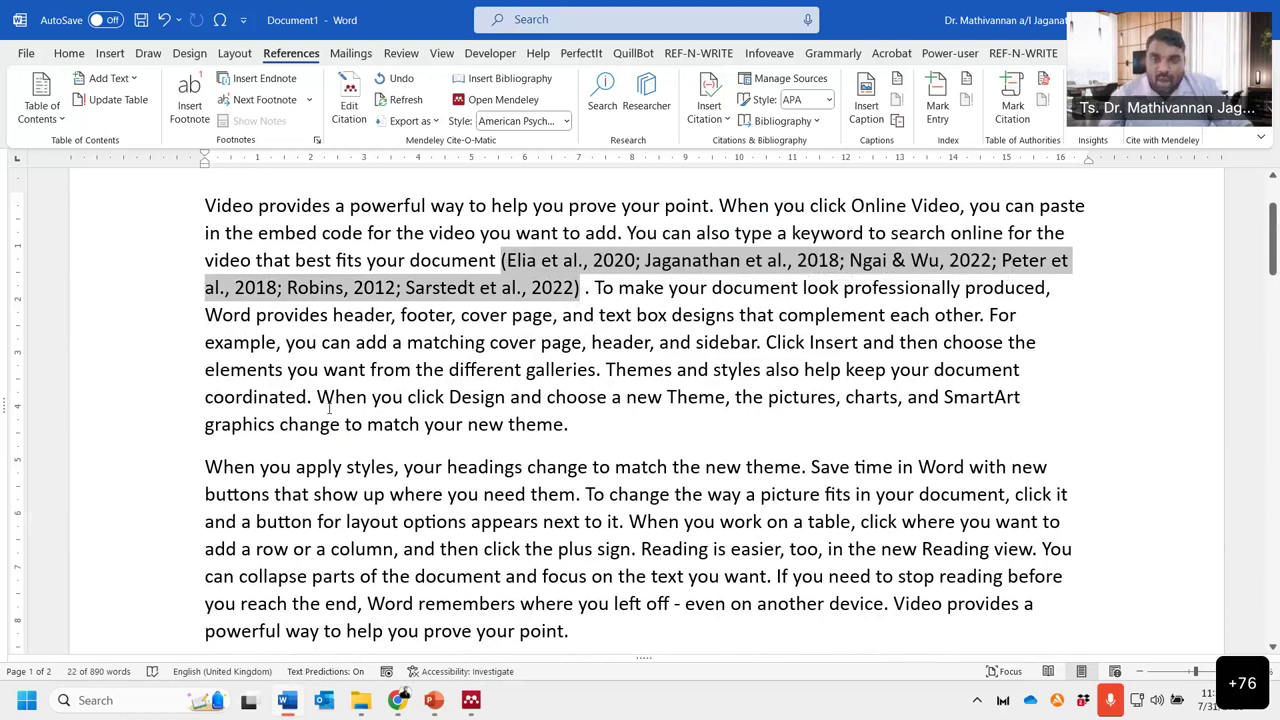
Type 'Smith (2020)' at the start of the second paragraph, then backspace it away.
left_click(205, 466)
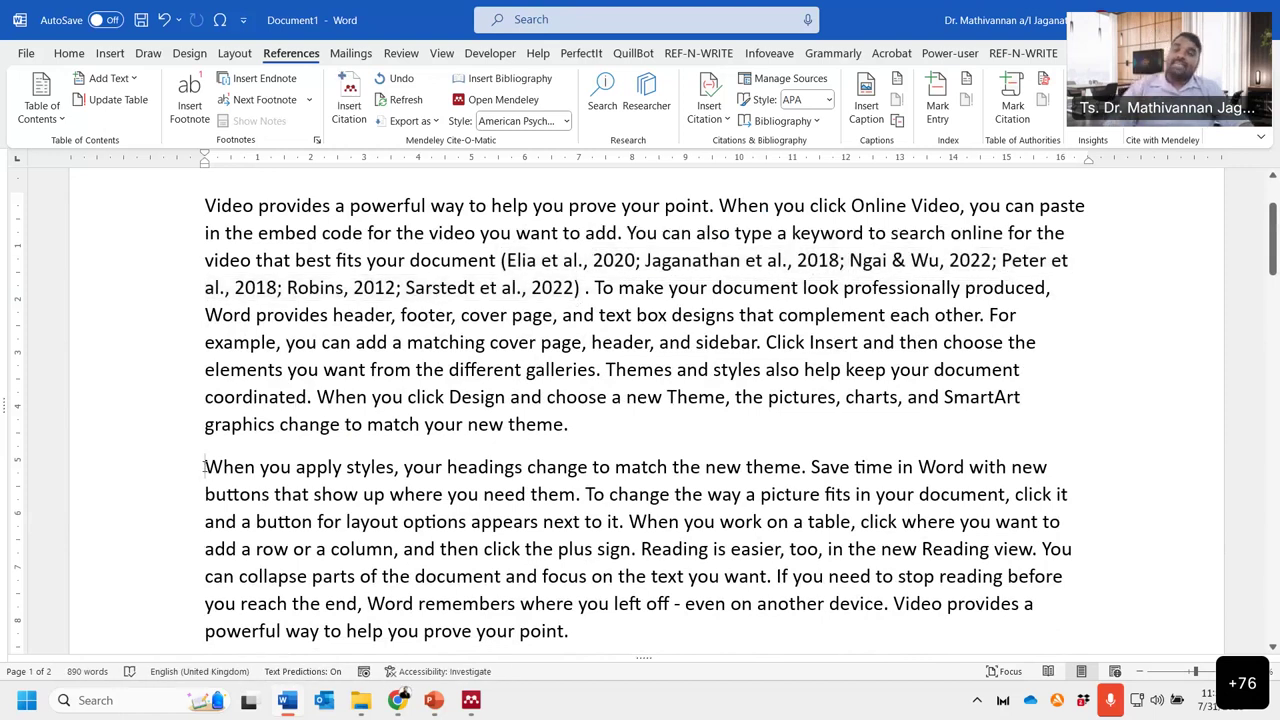
type("Smith ")
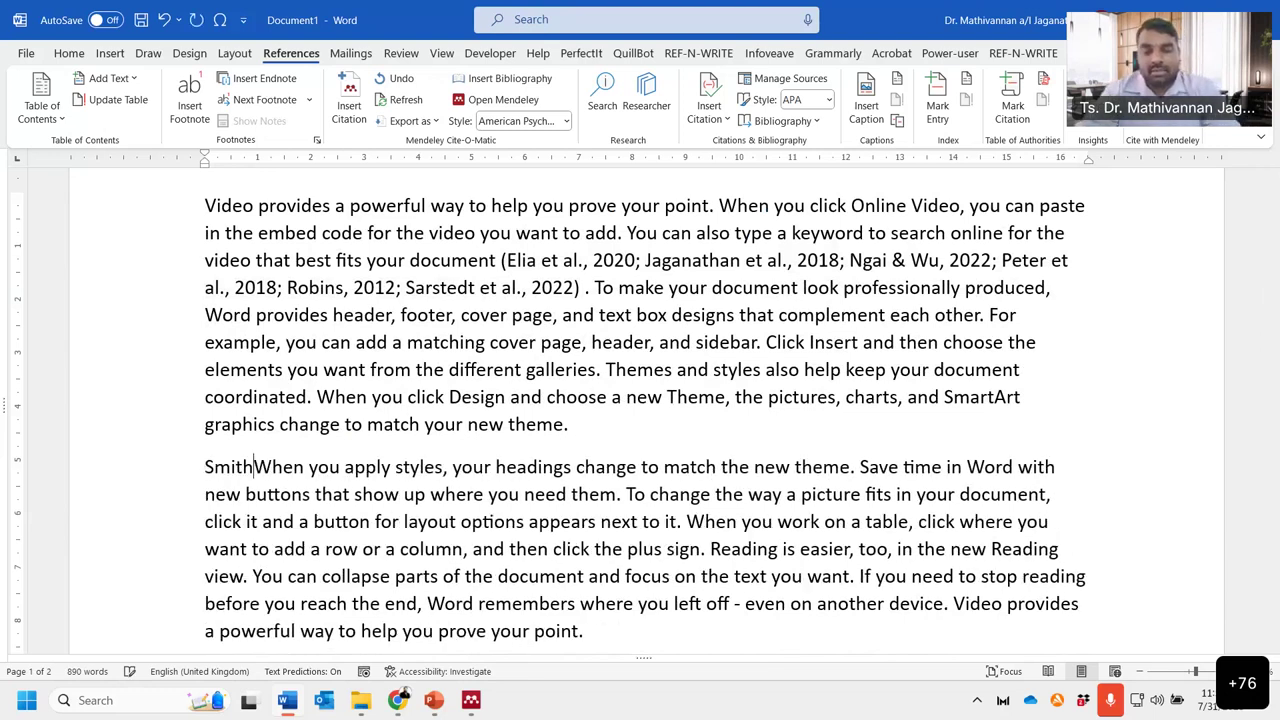
type("(2020)")
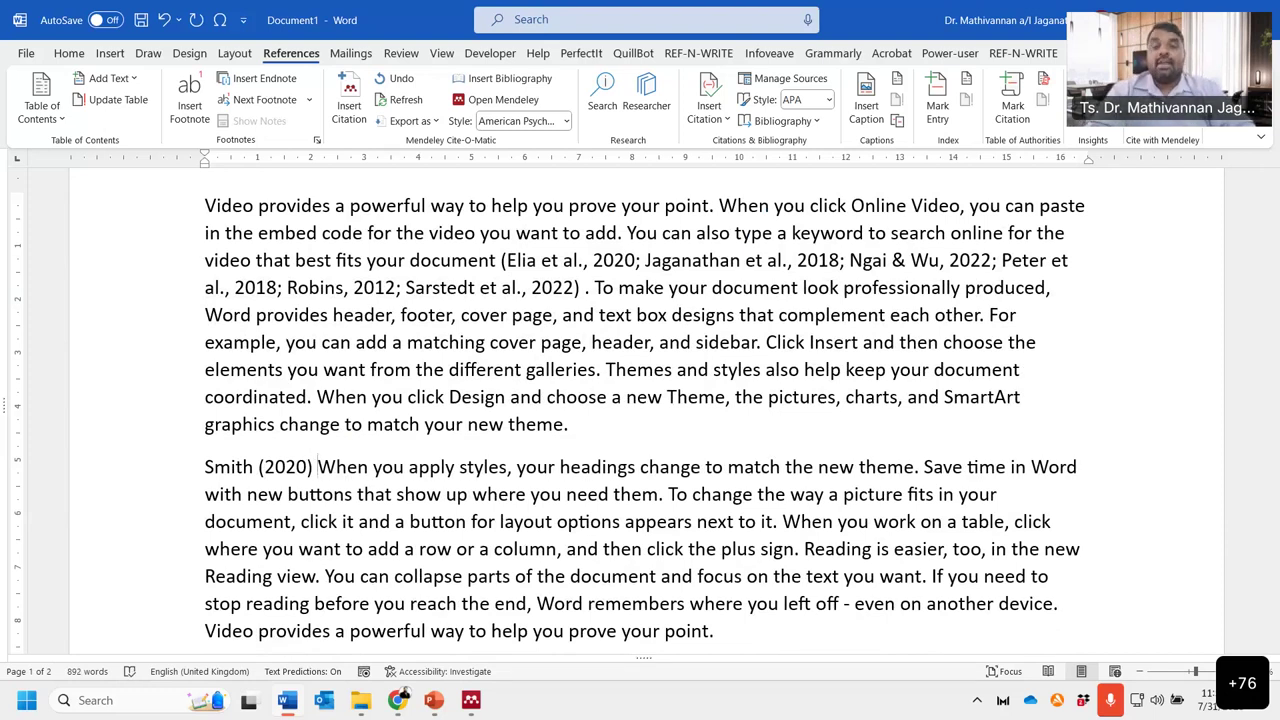
key("BackSpace")
key("BackSpace")
key("BackSpace")
key("BackSpace")
key("BackSpace")
key("BackSpace")
key("BackSpace")
key("BackSpace")
key("BackSpace")
key("BackSpace")
key("BackSpace")
key("BackSpace")
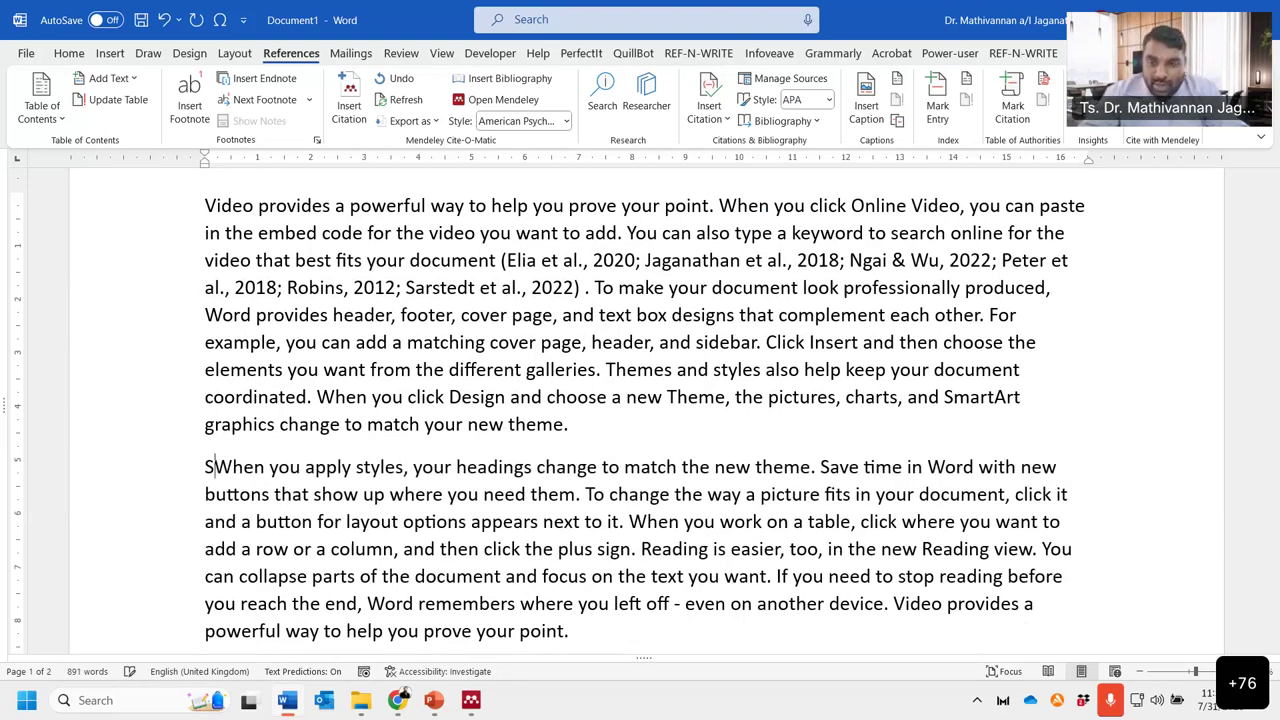
key("BackSpace")
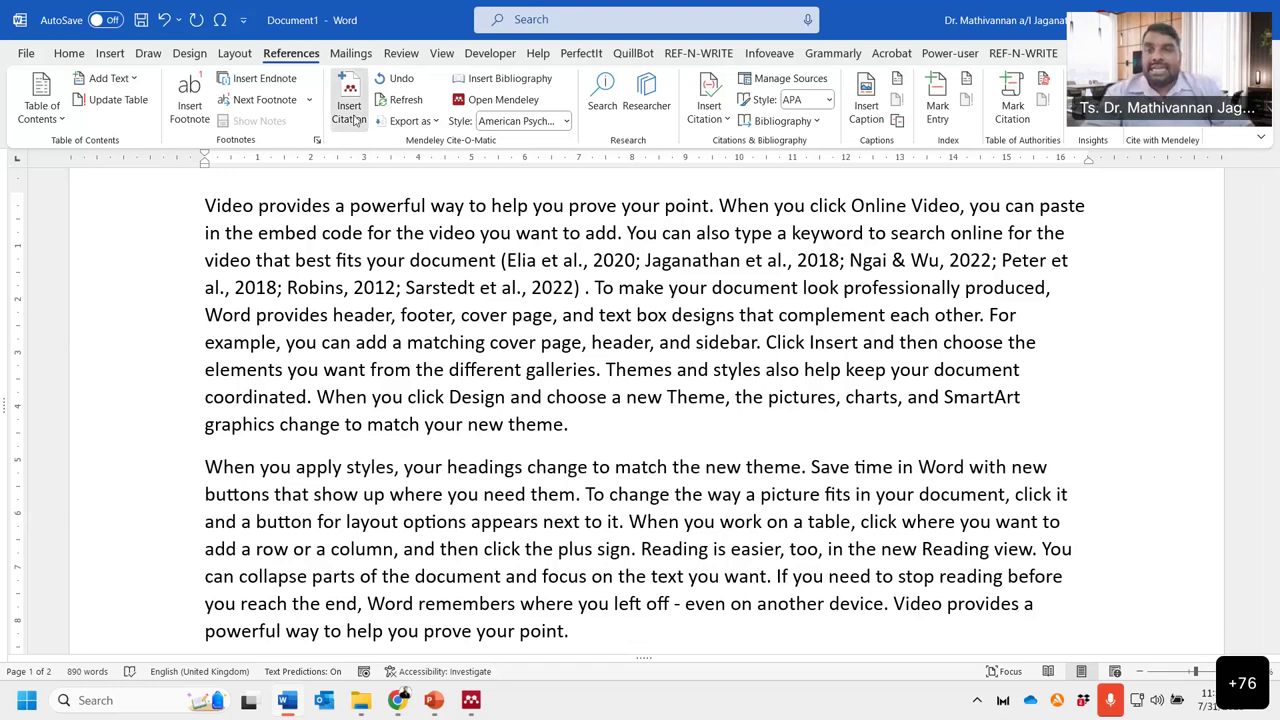
Cite the 2010 SME e-commerce adoption paper, chosen from All Documents sorted by date added.
left_click(352, 112)
left_click(313, 516)
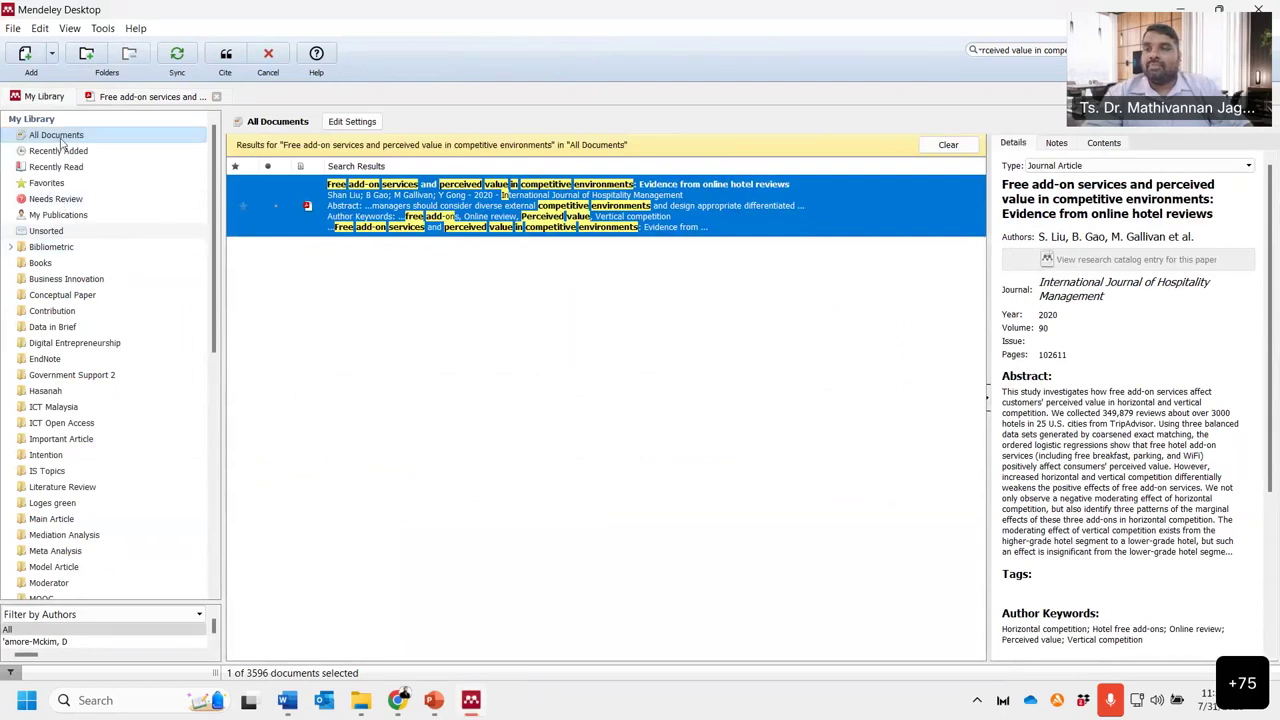
left_click(62, 138)
left_click(56, 167)
left_click(56, 135)
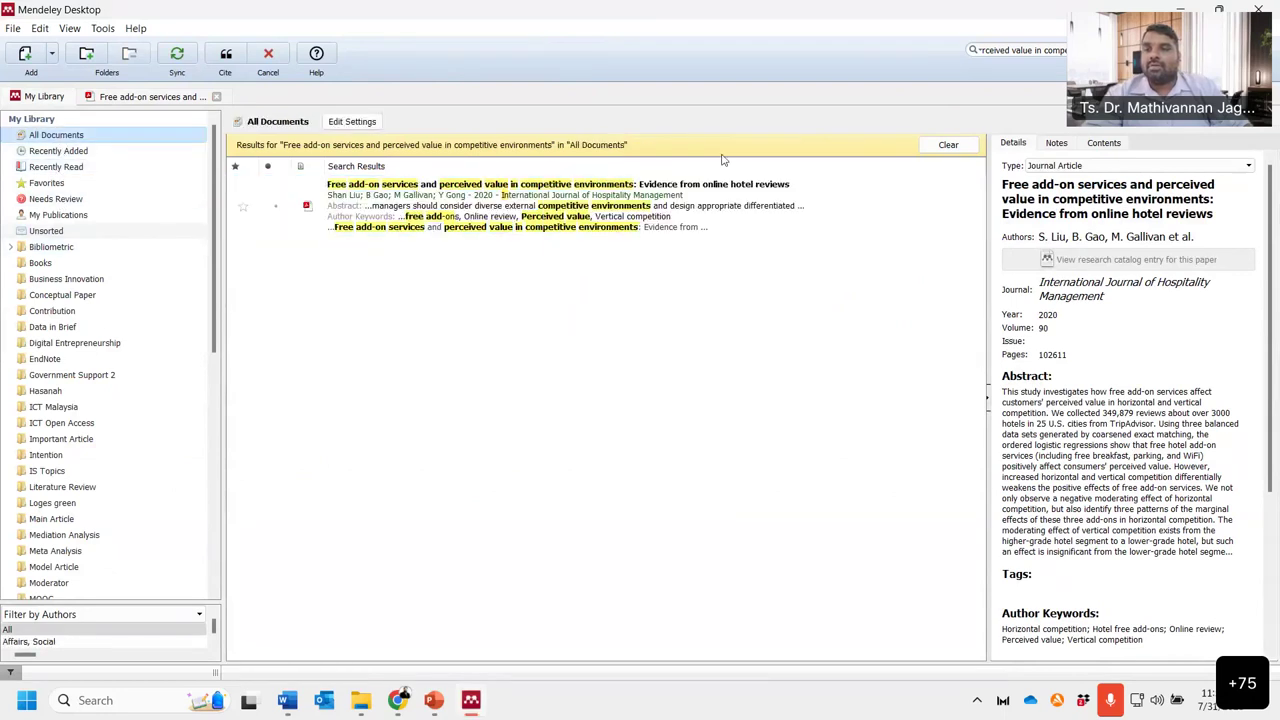
left_click(948, 145)
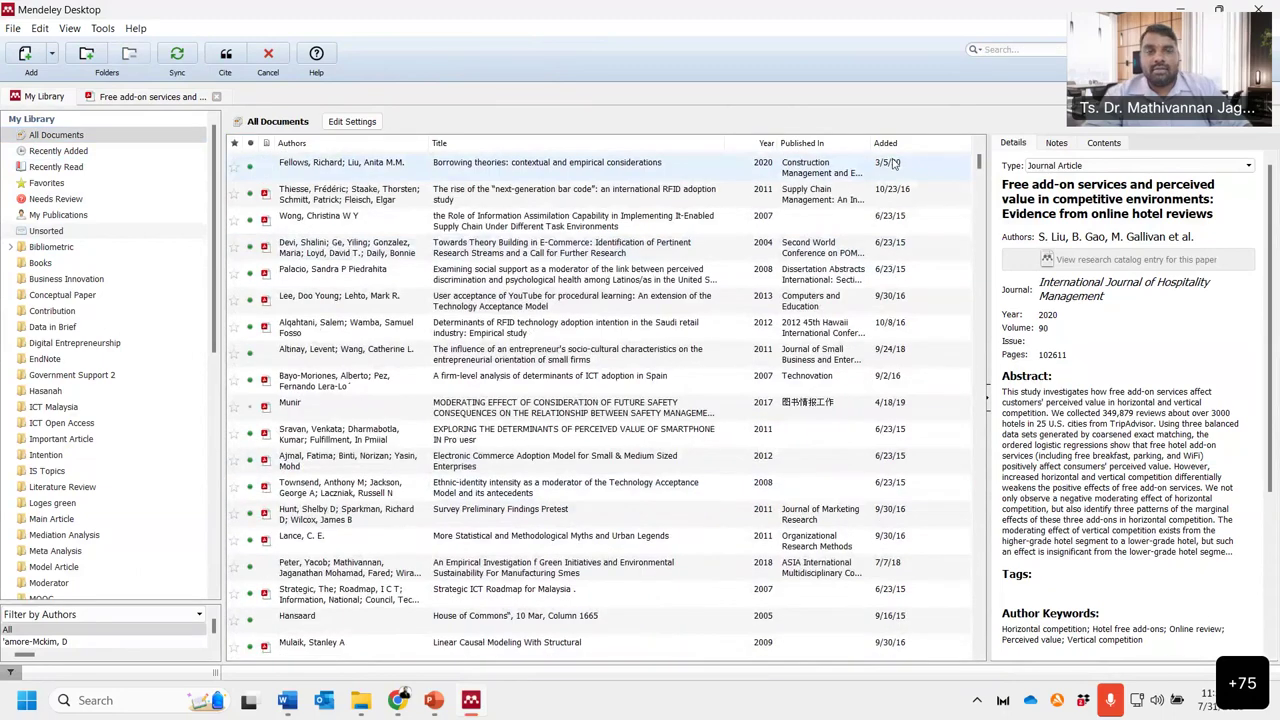
left_click(890, 143)
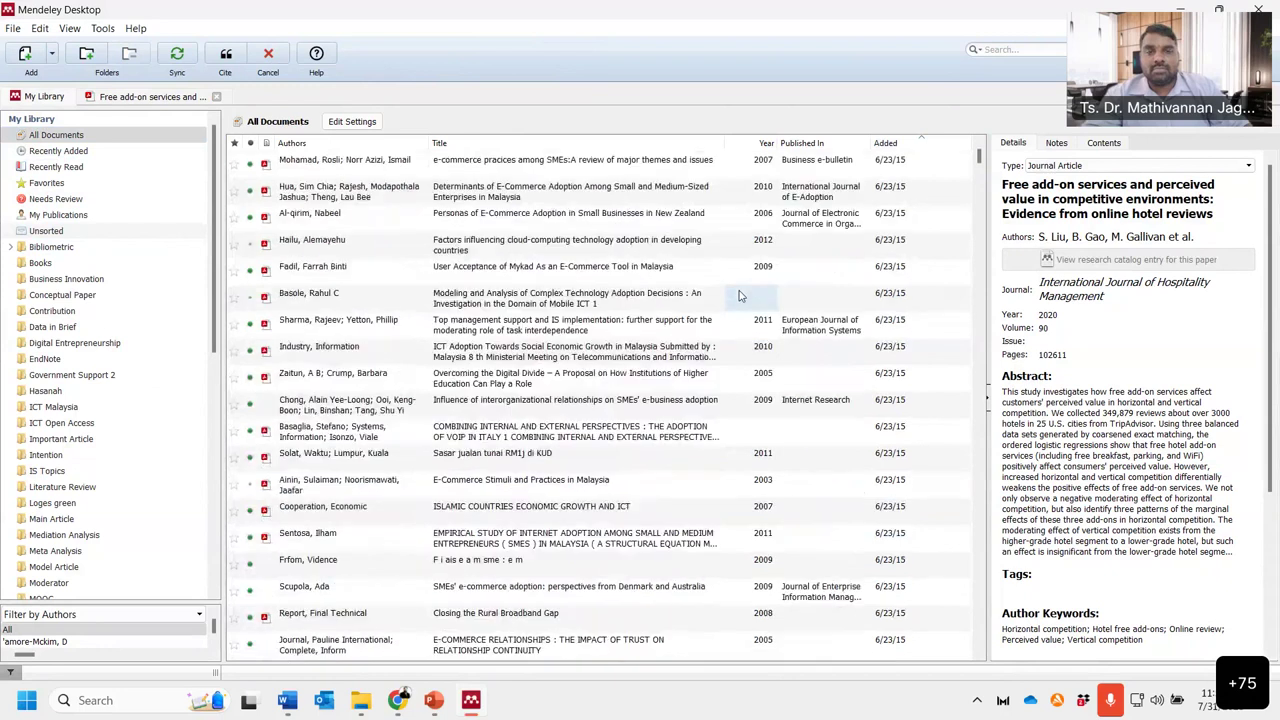
left_click(507, 163)
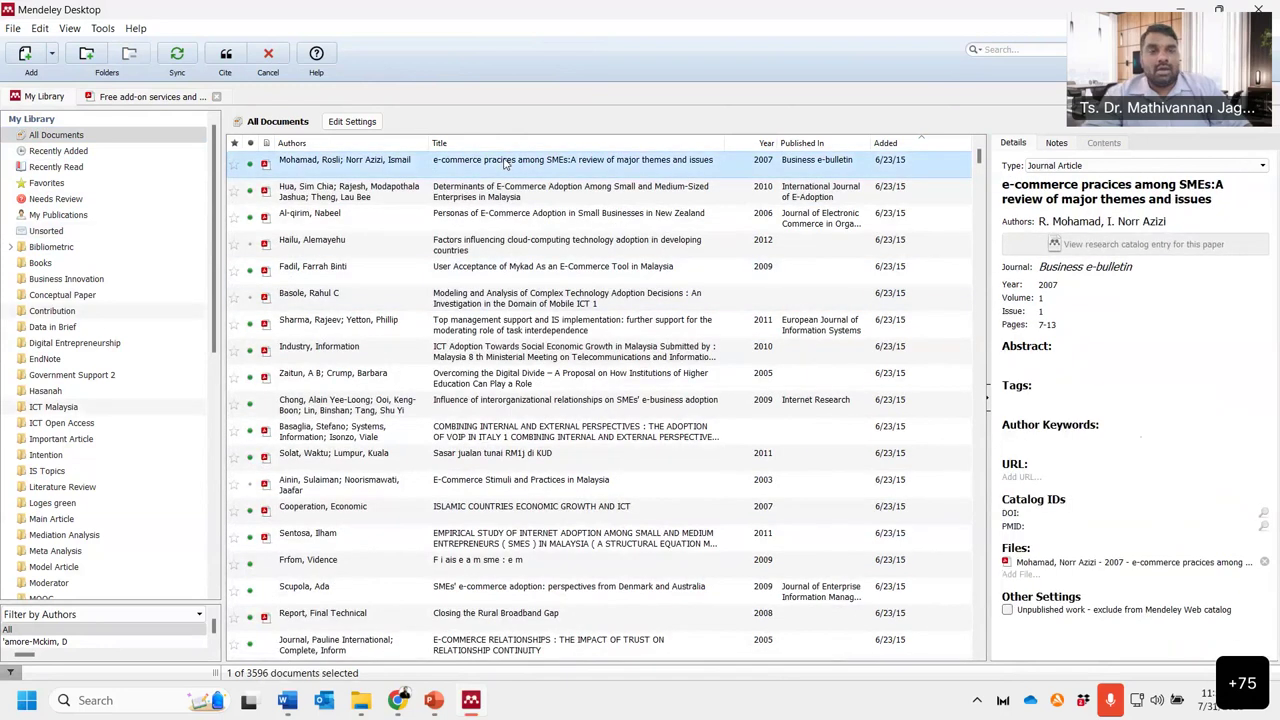
key("Down")
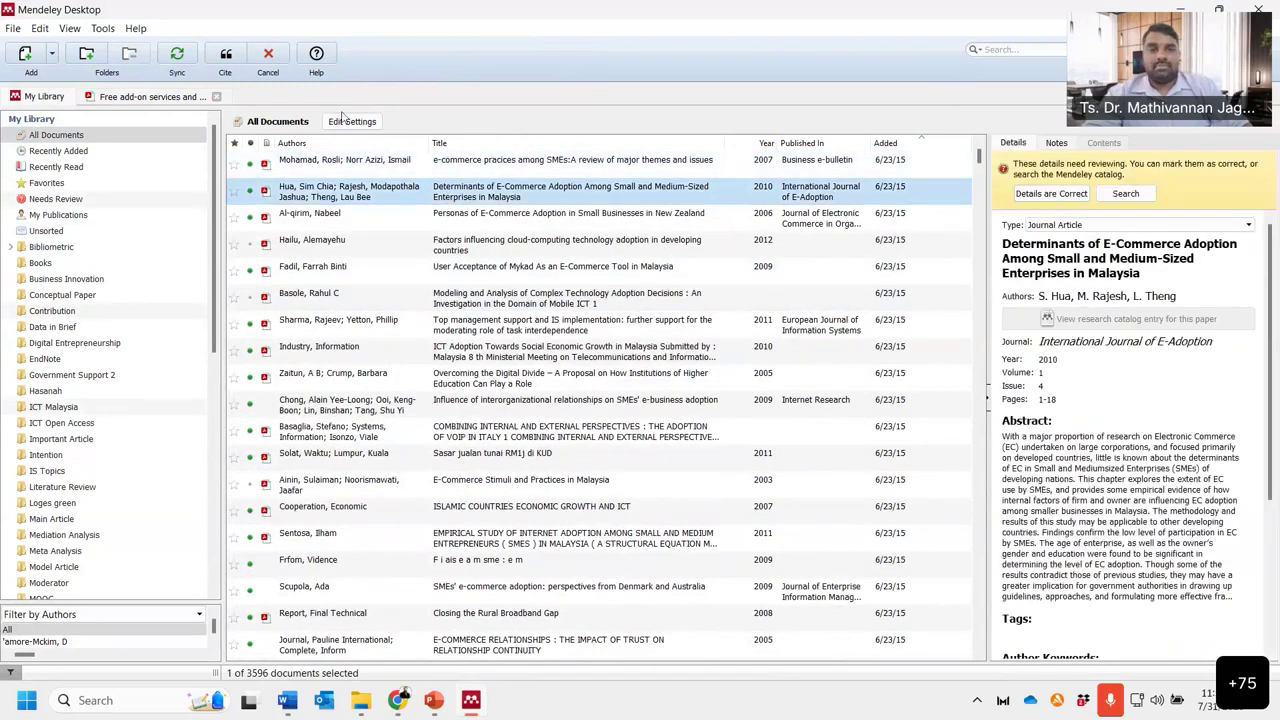
left_click(226, 56)
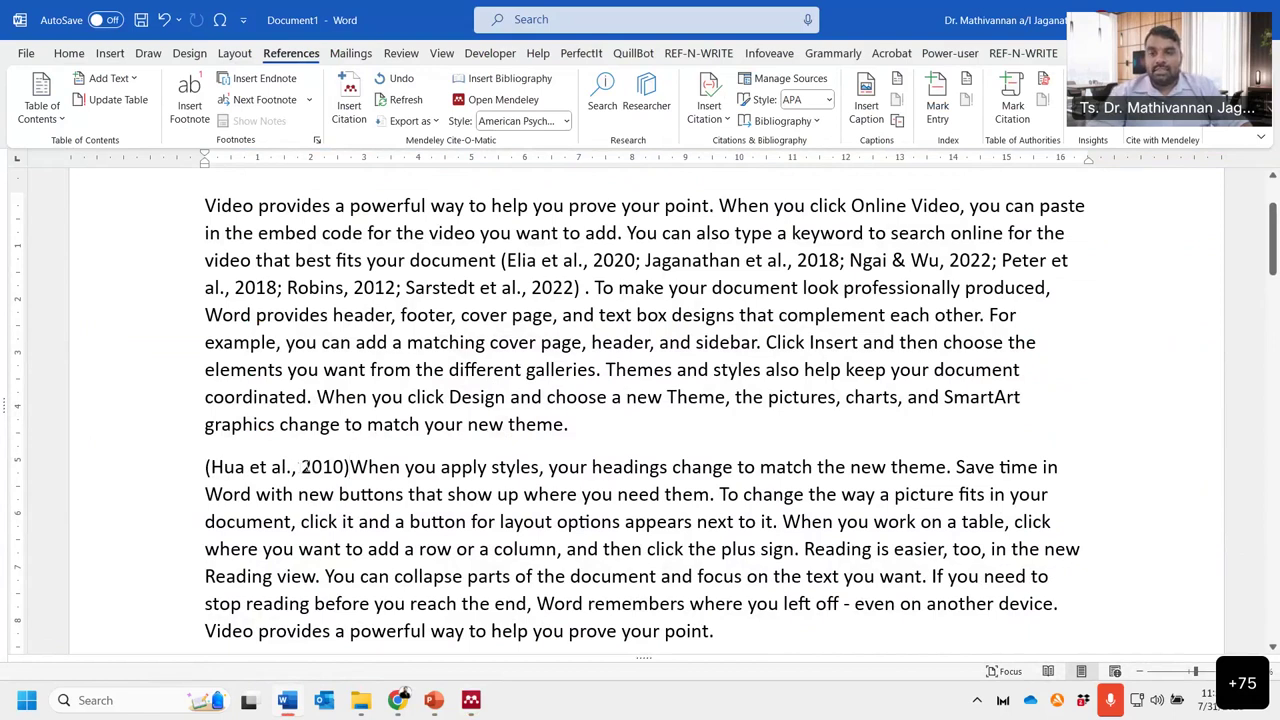
Reword the citation to the narrative 'Hua et al. (2010)' and keep it as a manual edit.
left_click(302, 466)
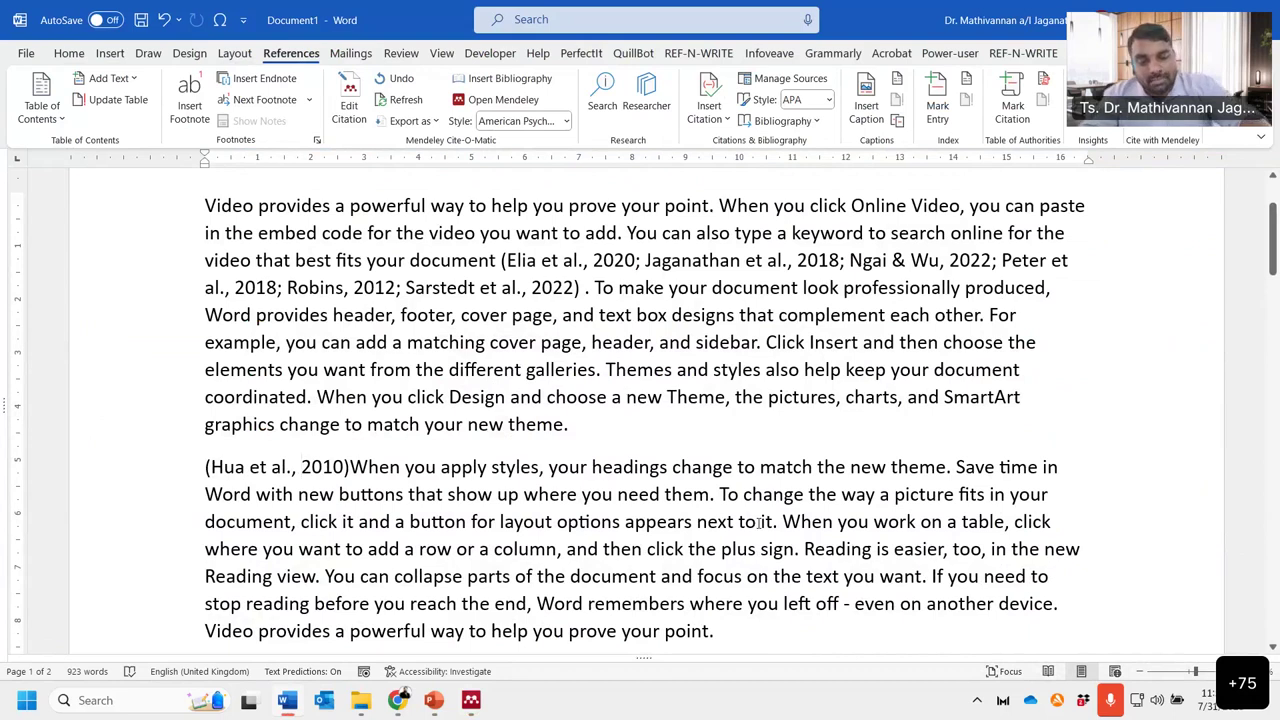
type("(")
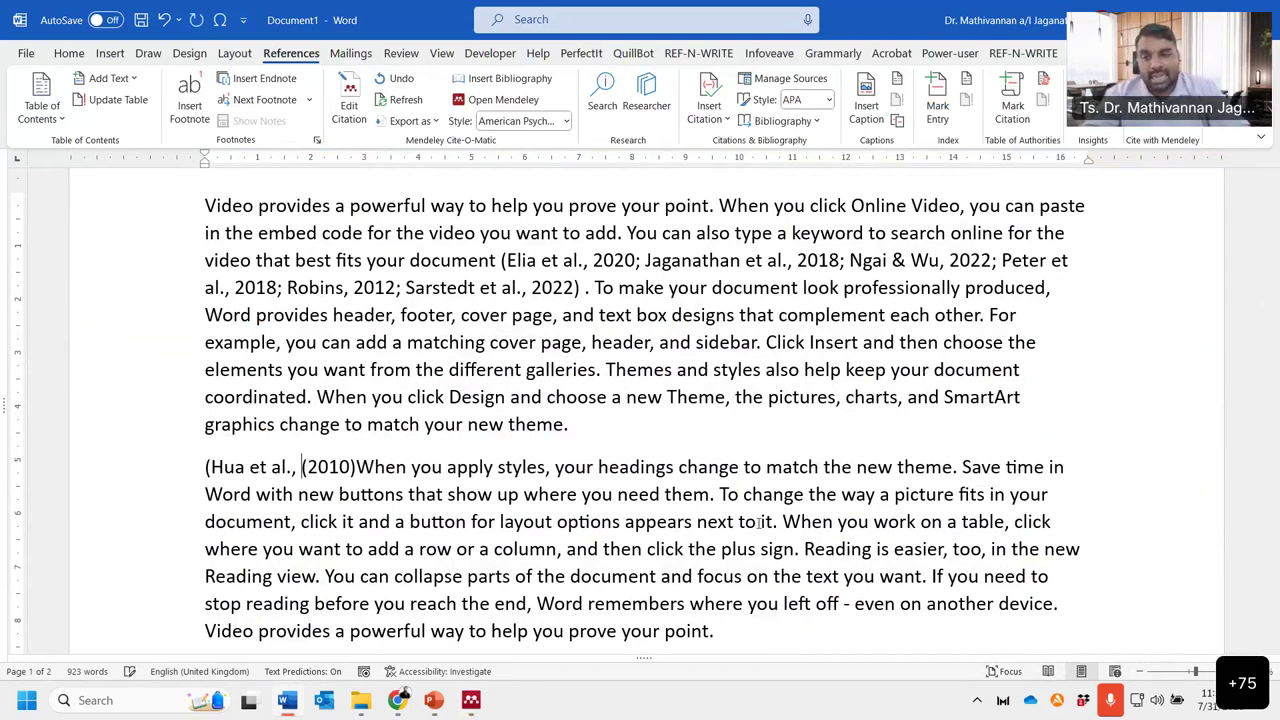
key("Left")
key("BackSpace")
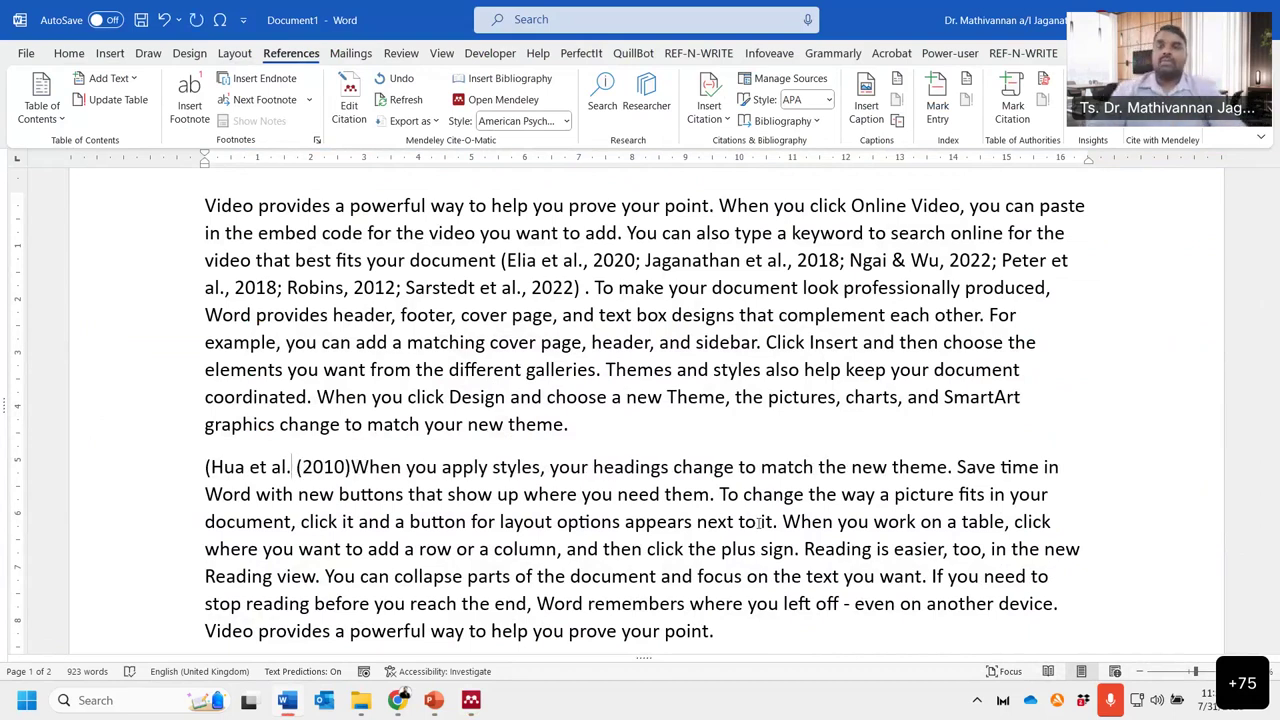
key("Left")
key("Left")
key("Left")
key("Left")
key("Left")
key("Home")
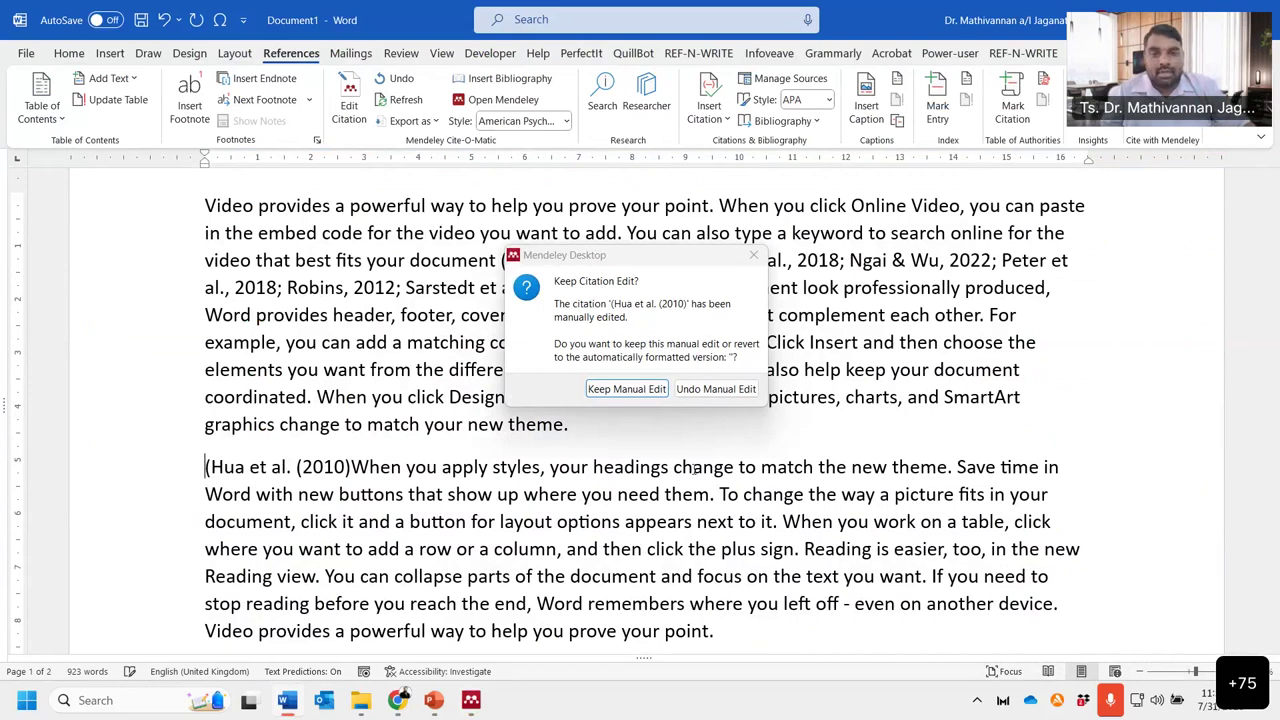
left_click(604, 388)
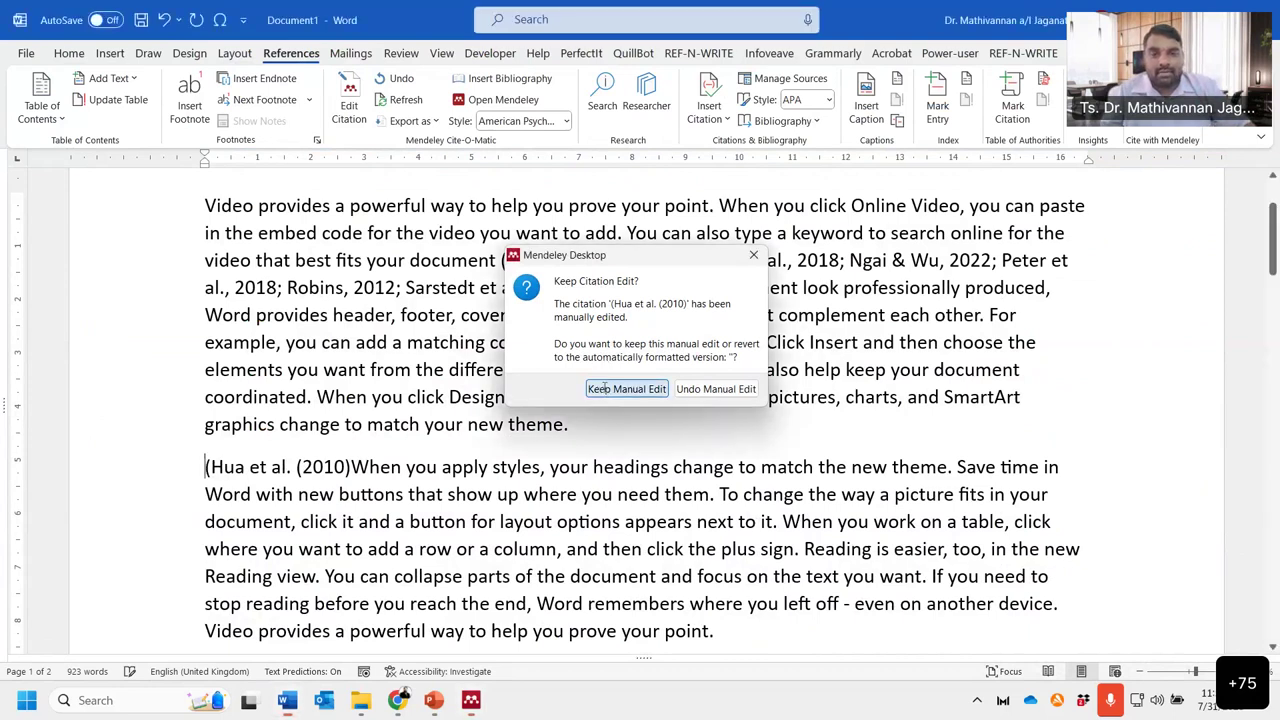
left_click(604, 388)
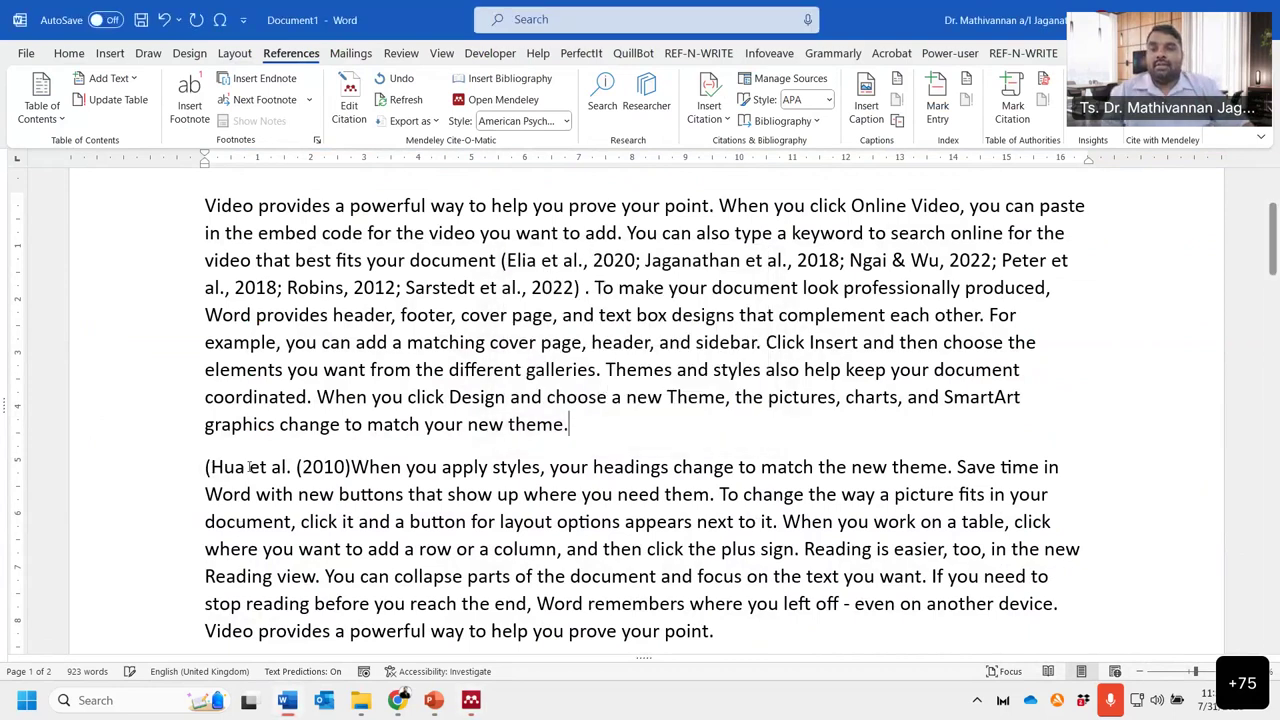
key("Right")
key("Delete")
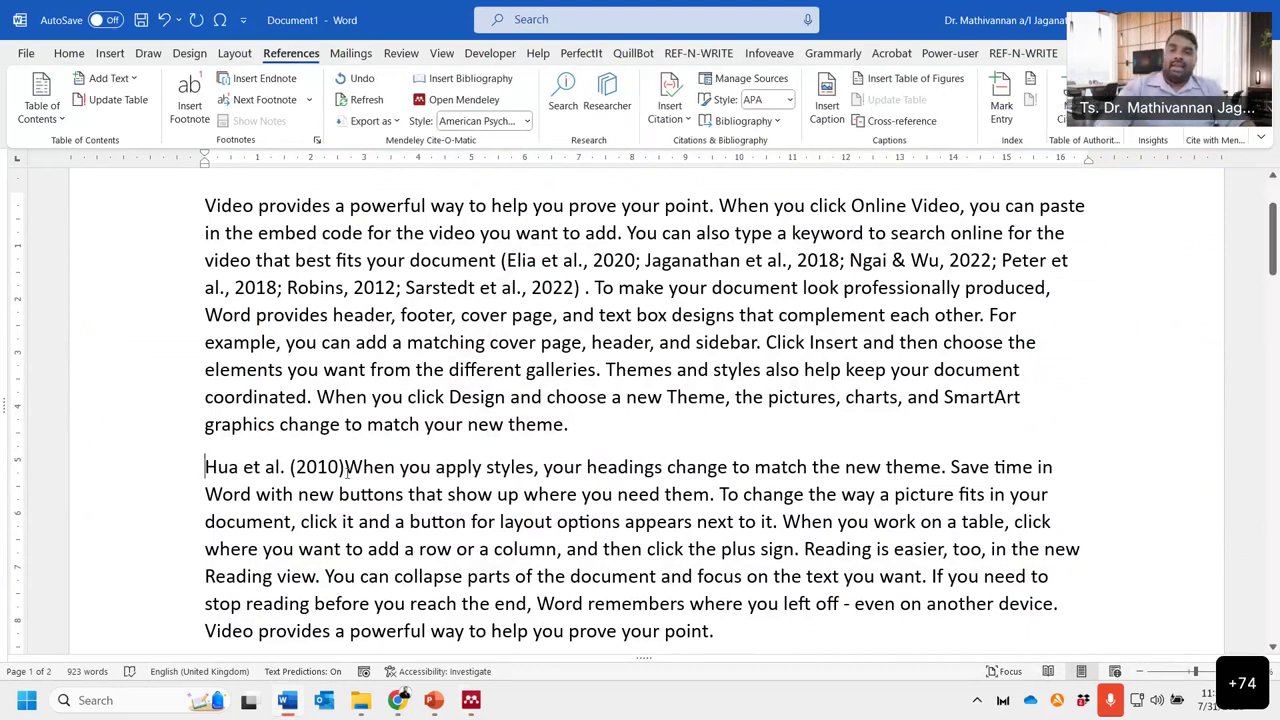
Add 'stated that' after the citation and lowercase 'When' to 'when'.
left_click(347, 467)
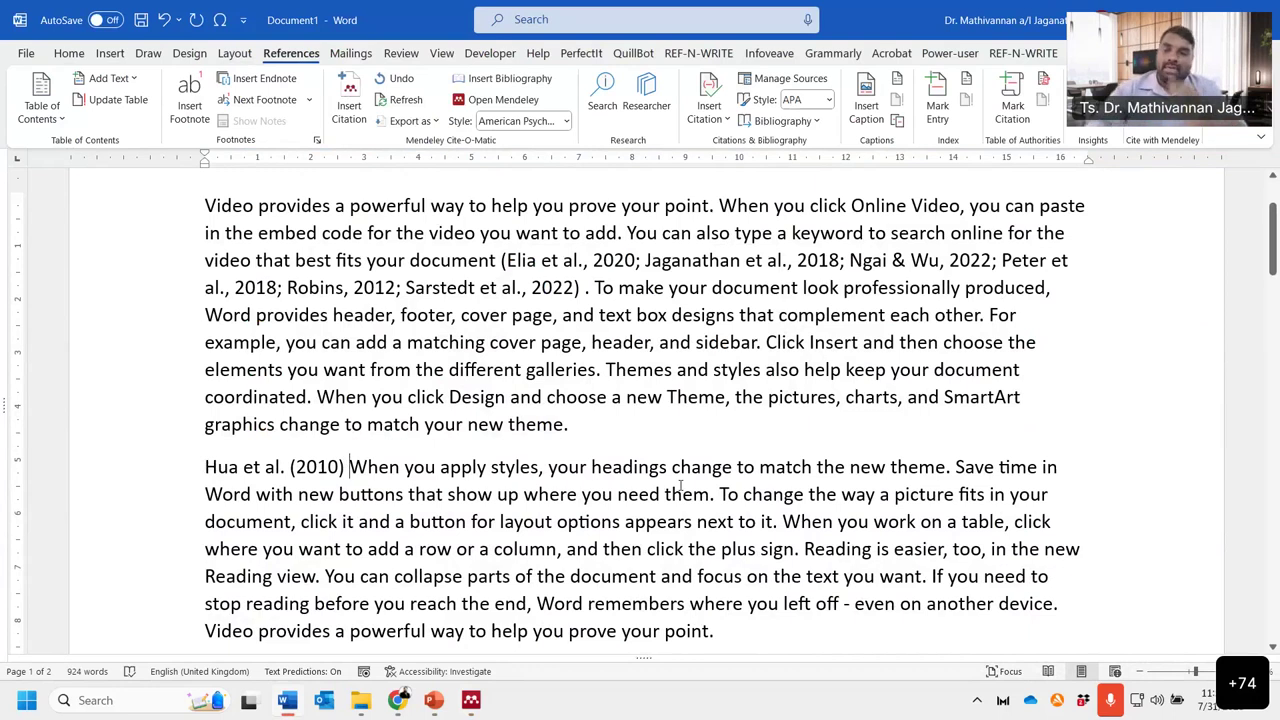
type("stated that")
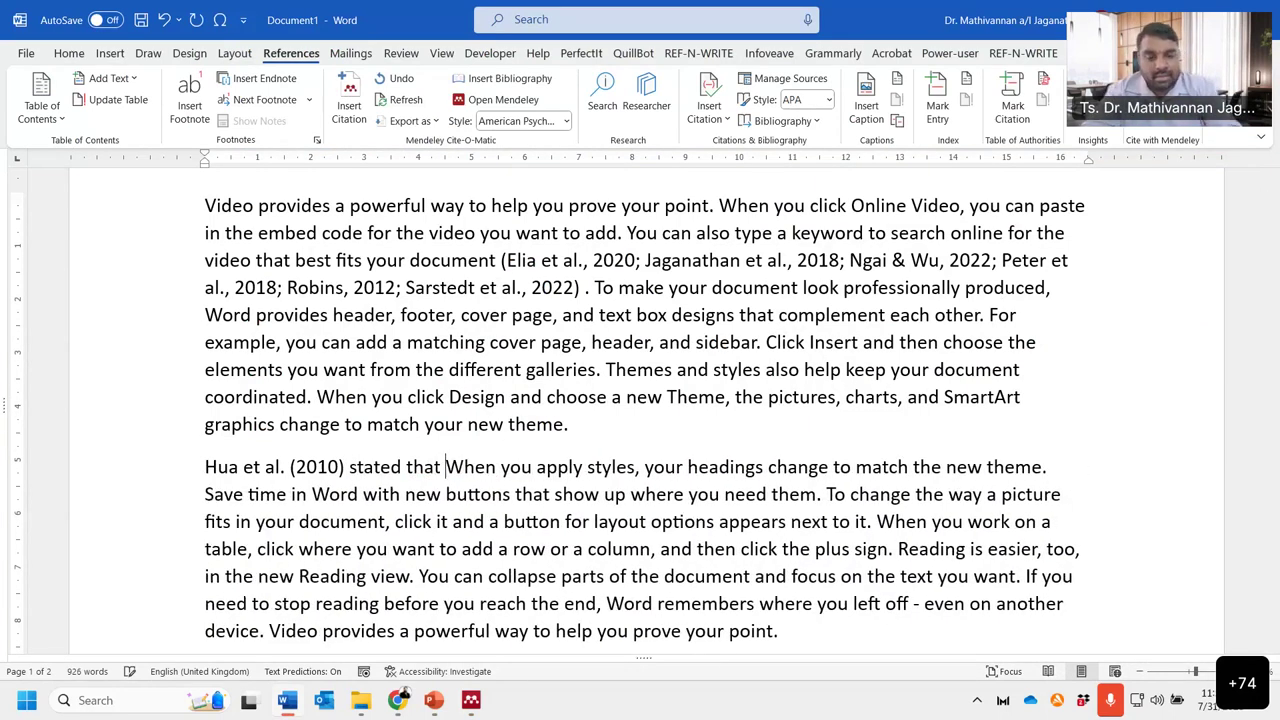
key("Delete")
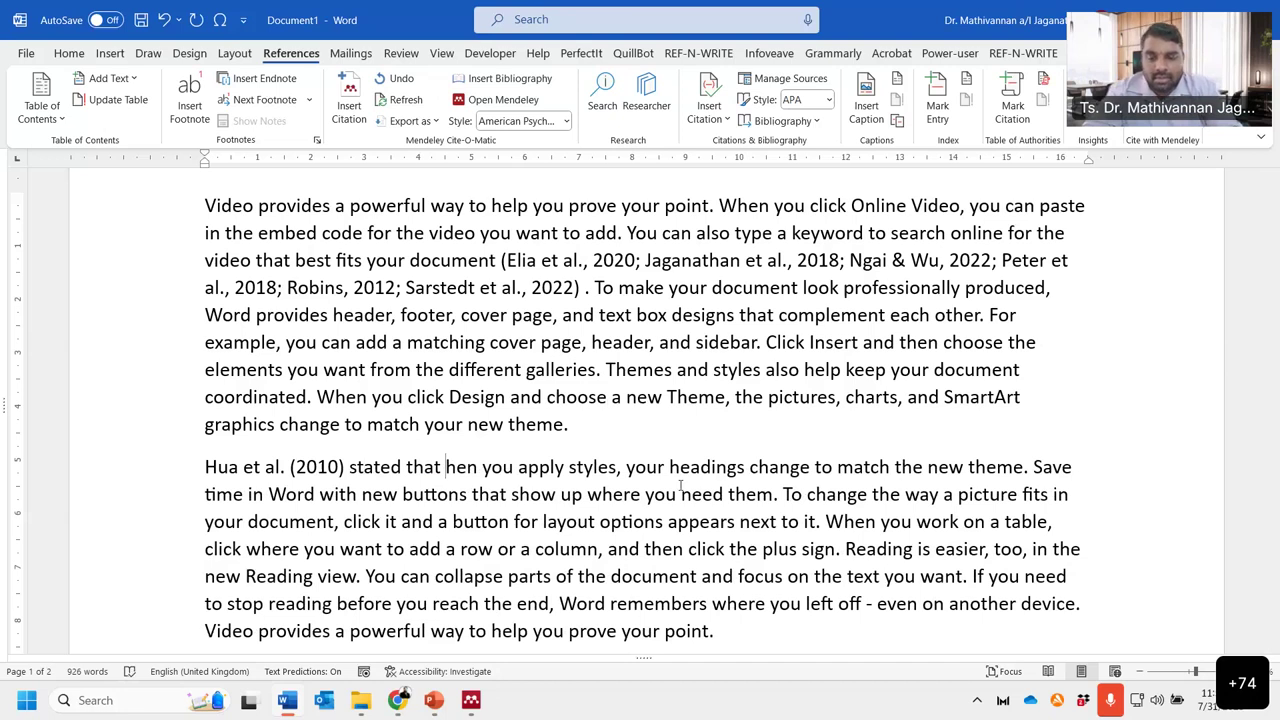
type("w")
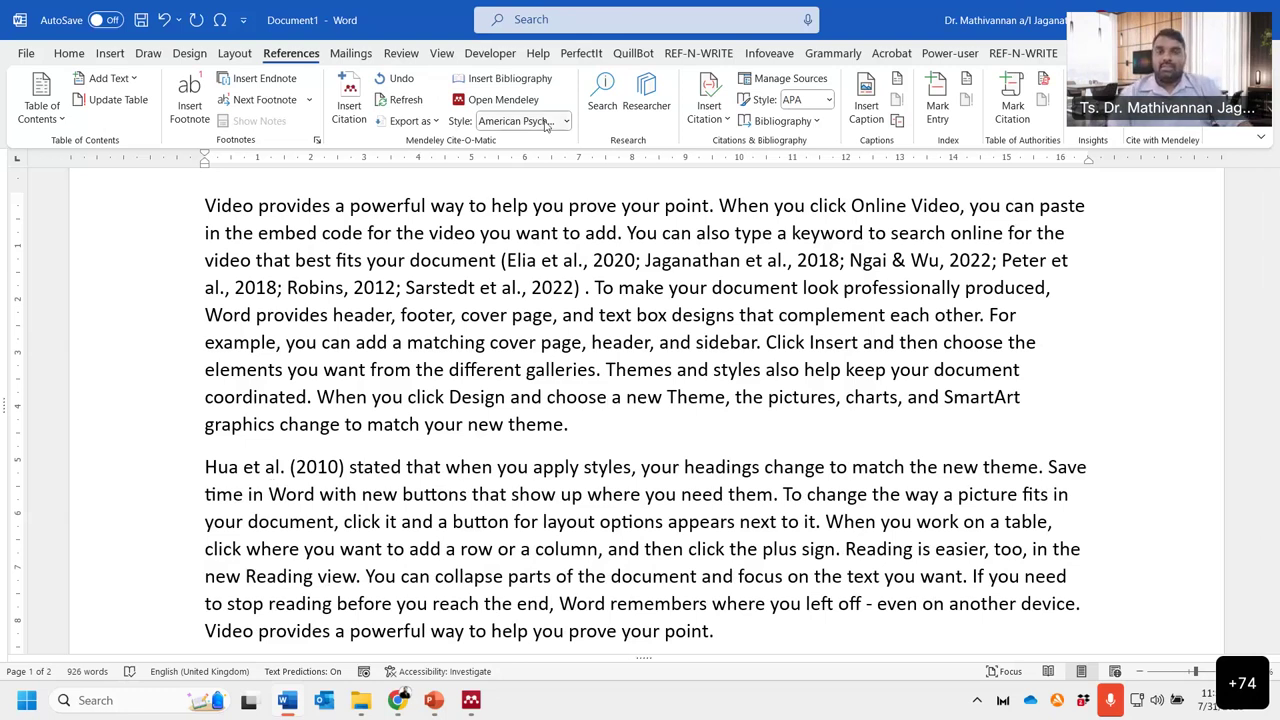
Undo the edits and redo once to restore the parenthetical (Hua et al., 2010) citation.
left_click(478, 494)
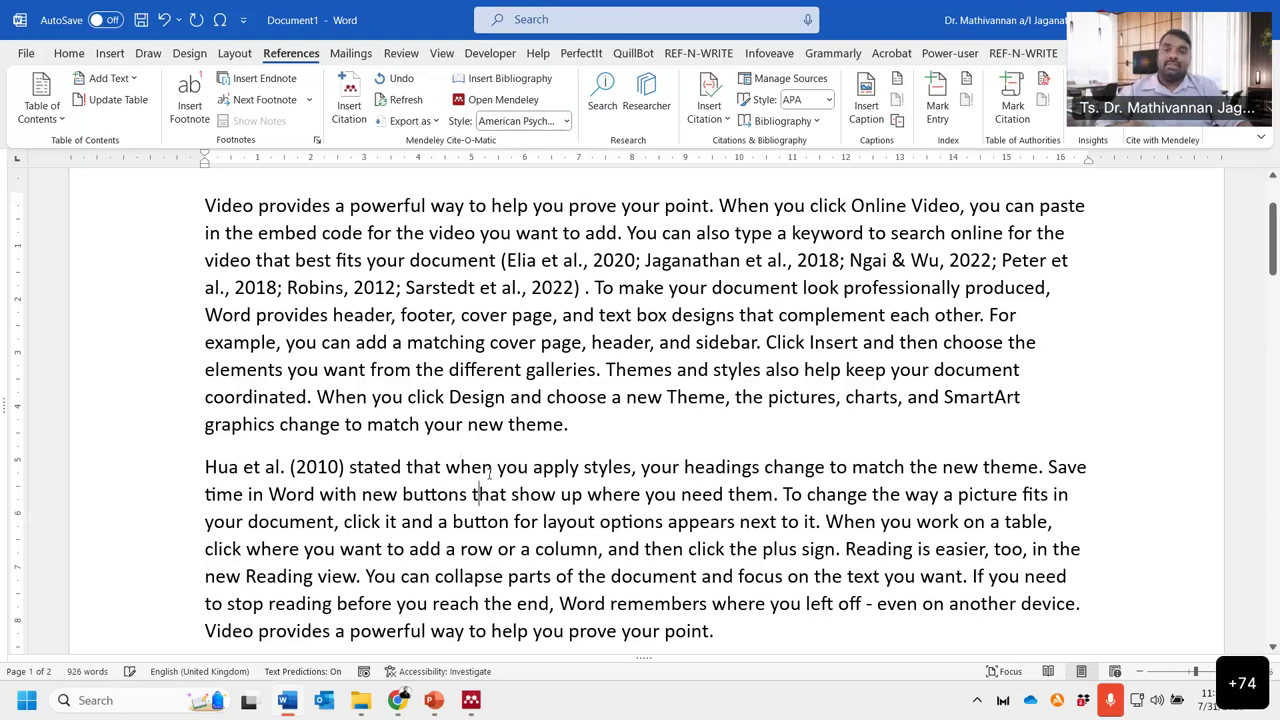
key("ctrl+z")
key("ctrl+z")
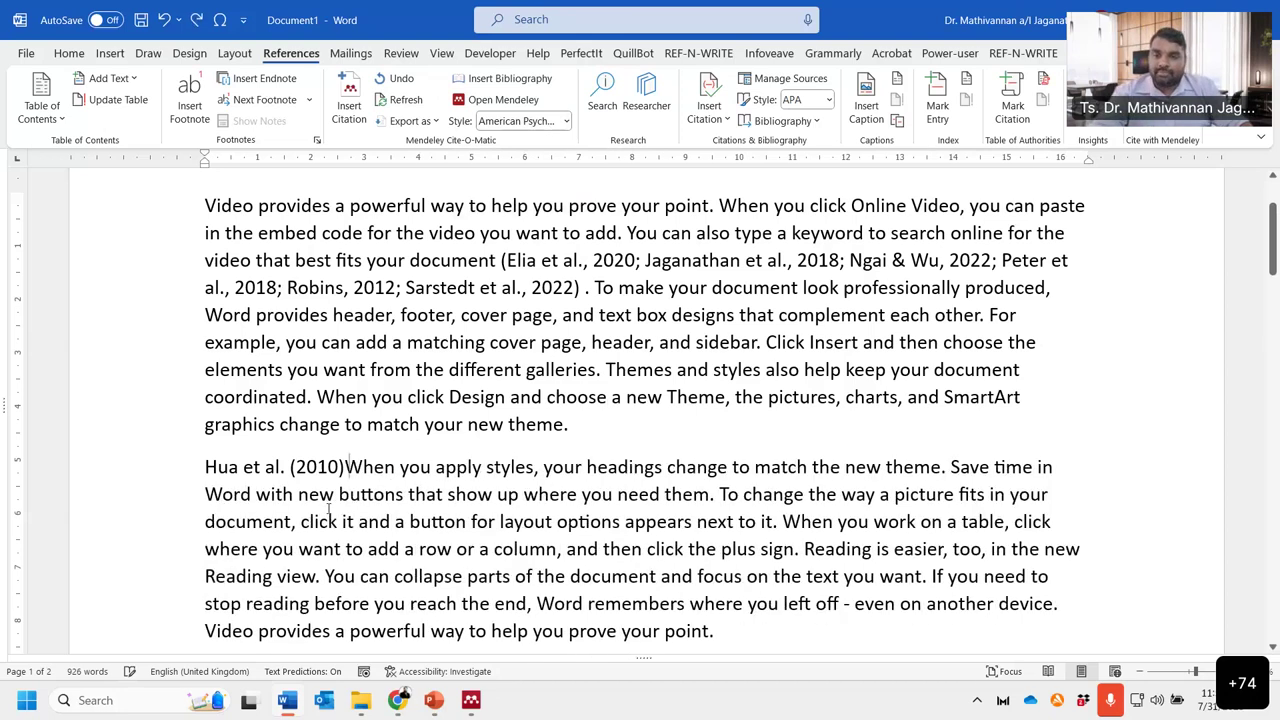
key("ctrl+z")
key("ctrl+z")
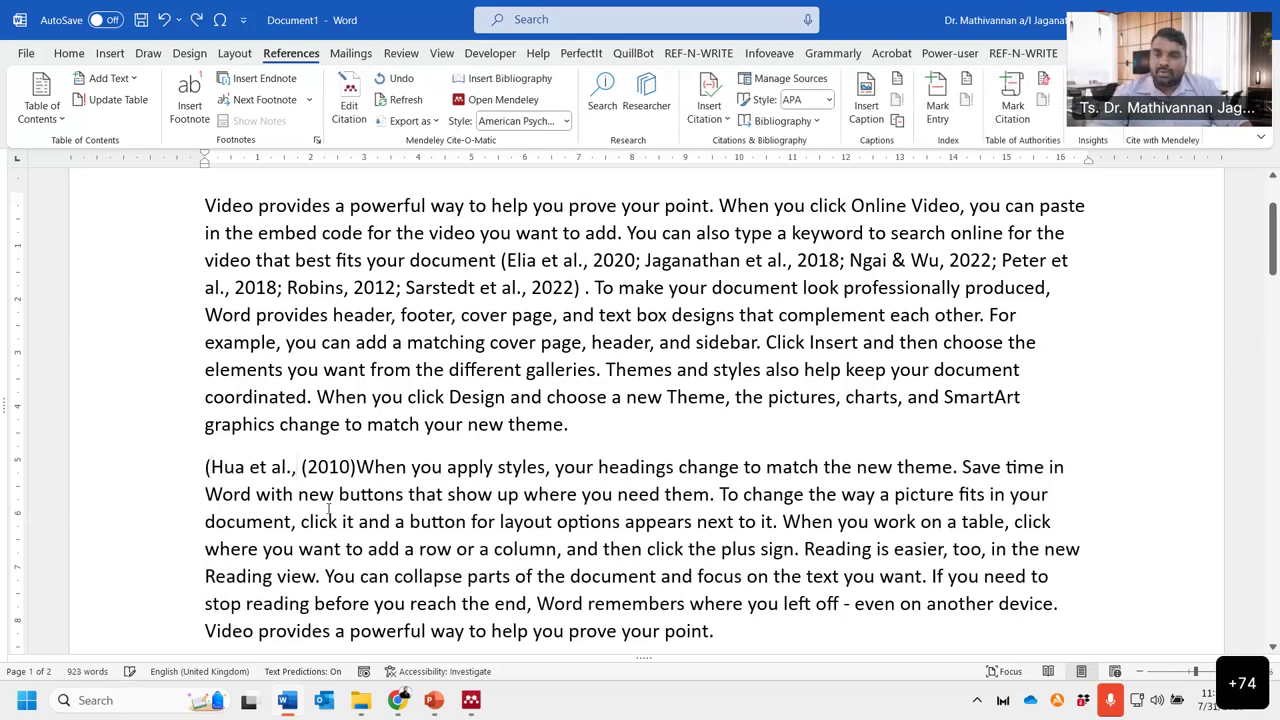
key("ctrl+z")
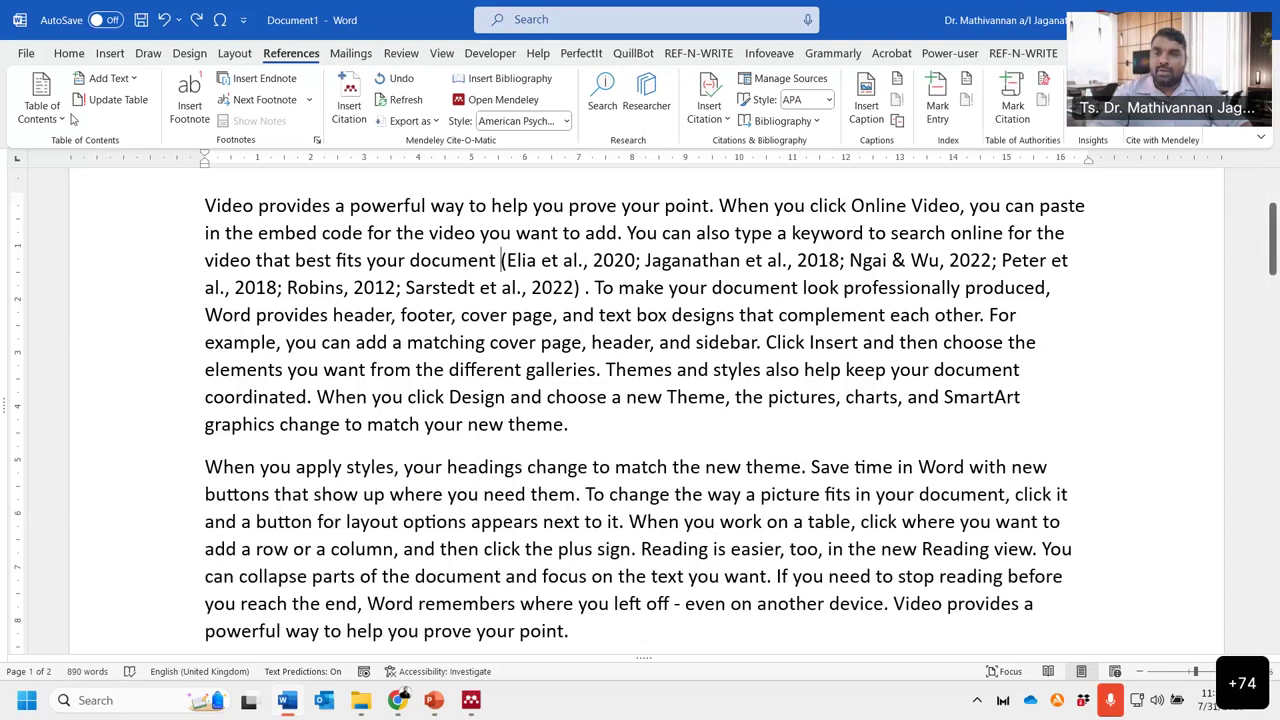
left_click(197, 21)
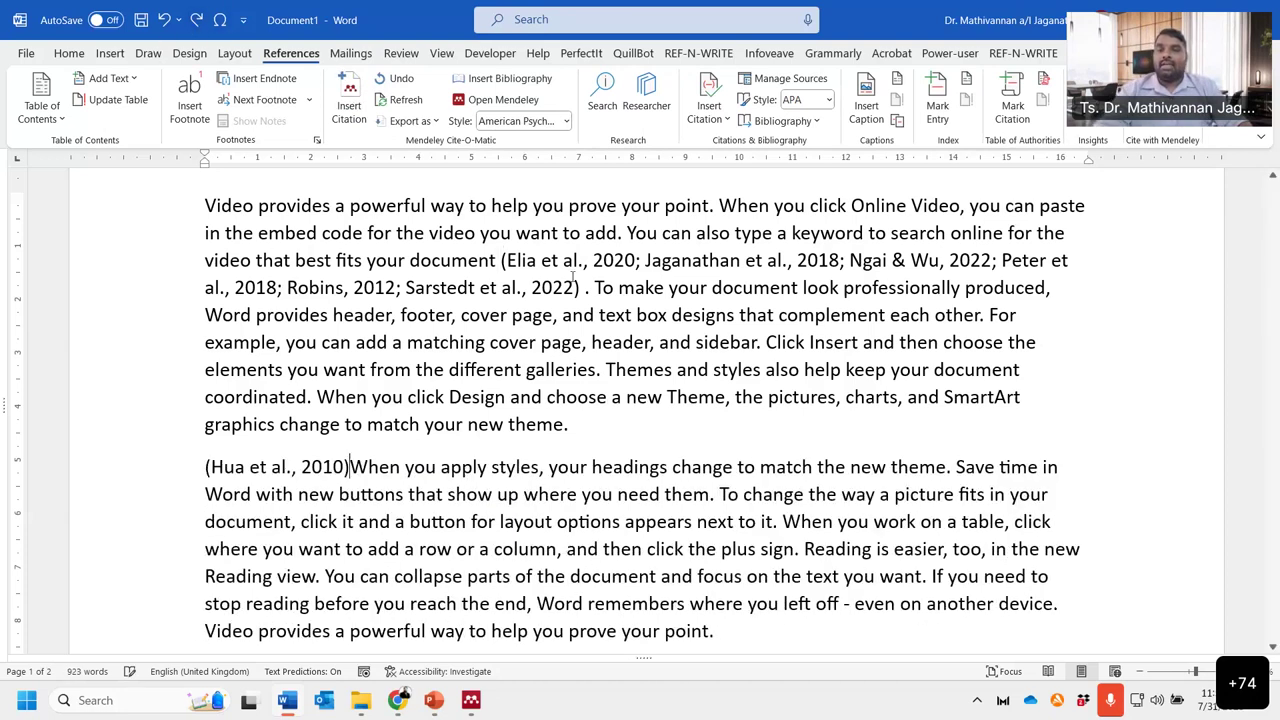
Switch the Mendeley citation style to IEEE and check the numbered reference list.
left_click(556, 124)
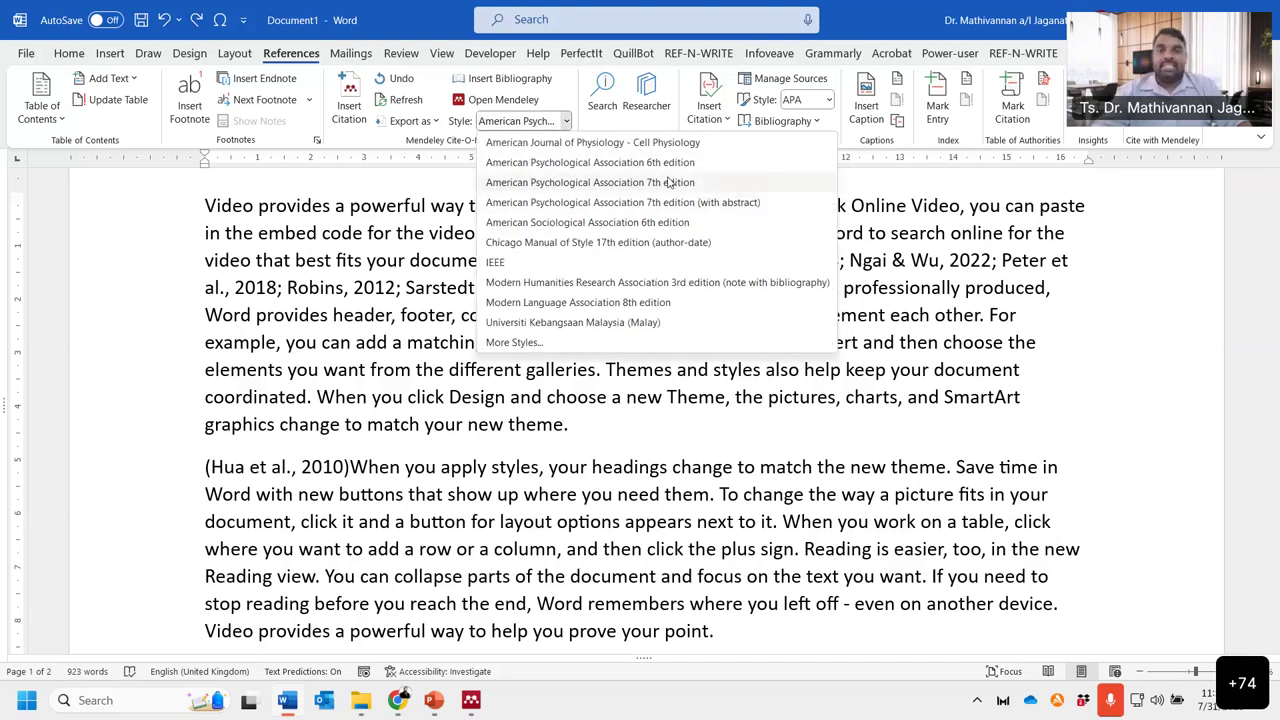
left_click(494, 262)
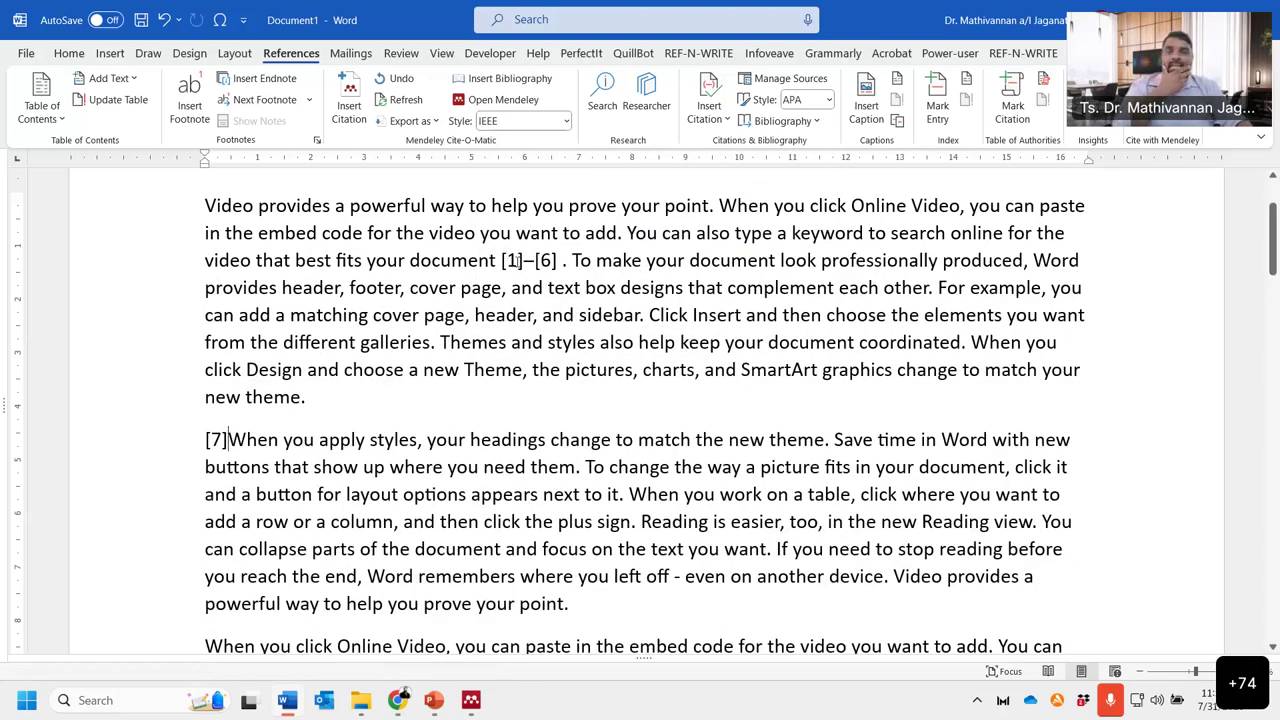
scroll(529, 262, "down", 20)
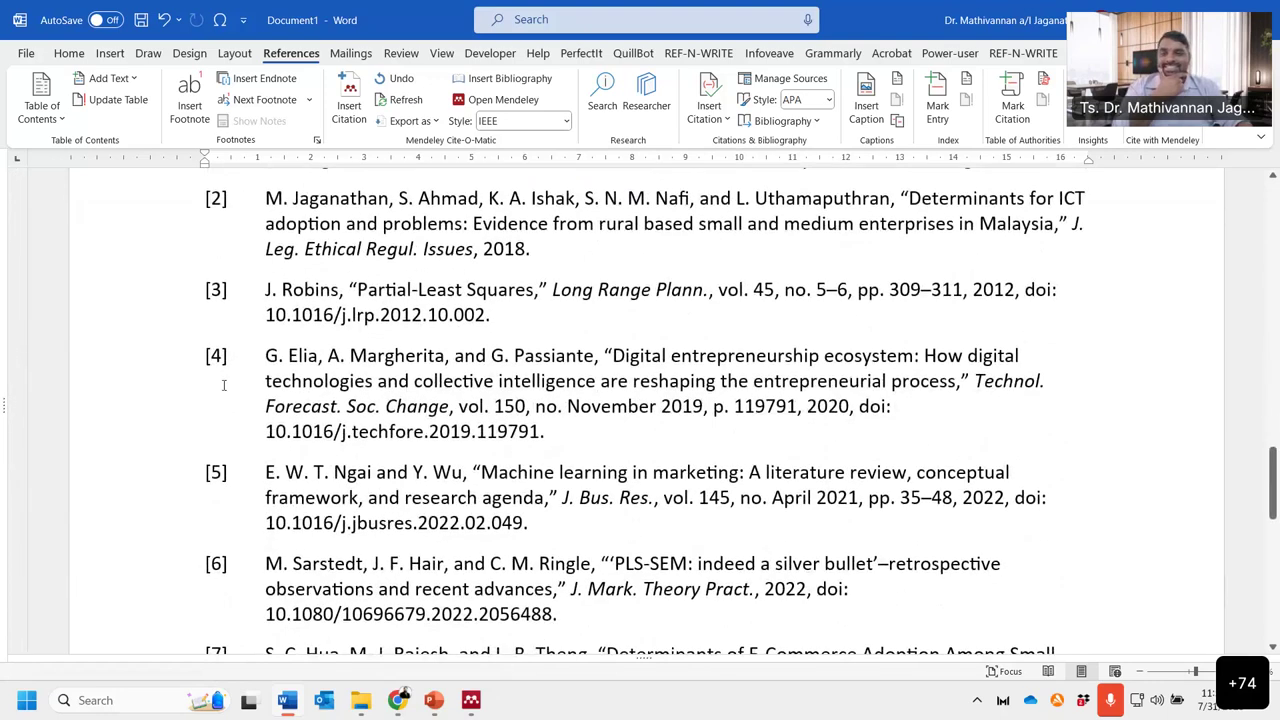
Change the citation style to American Psychological Association 7th edition.
left_click(520, 124)
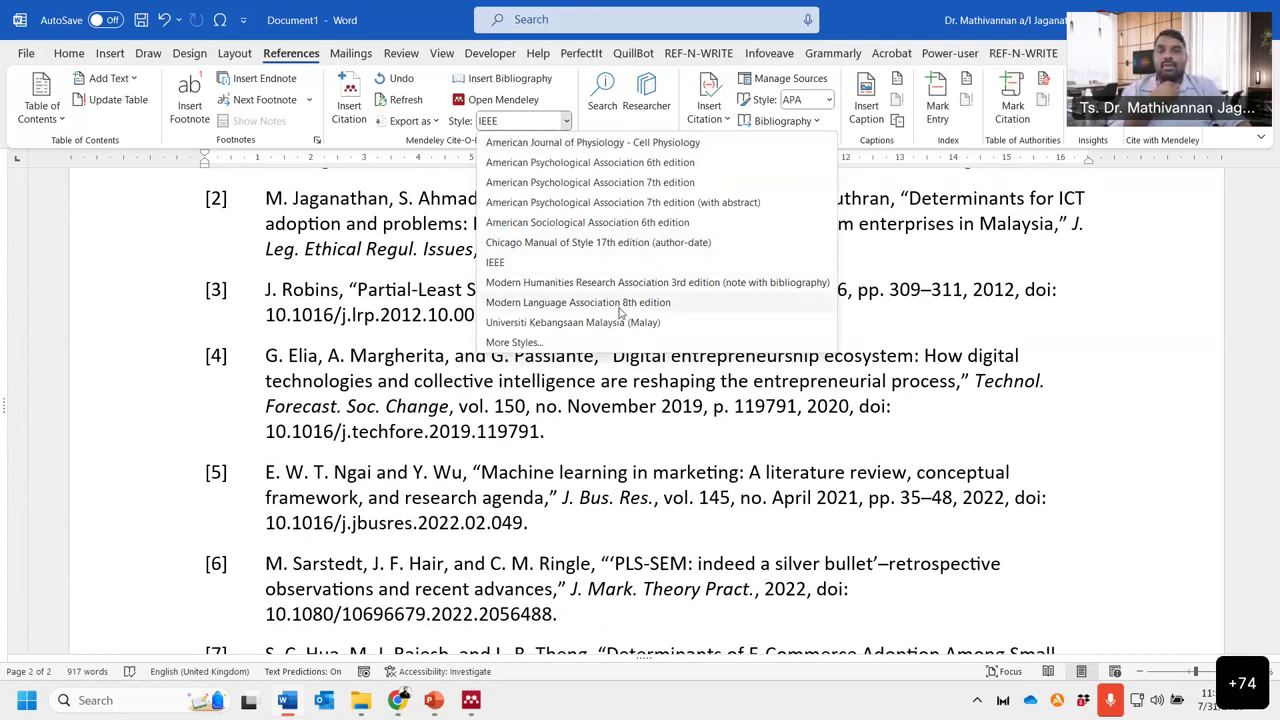
left_click(662, 183)
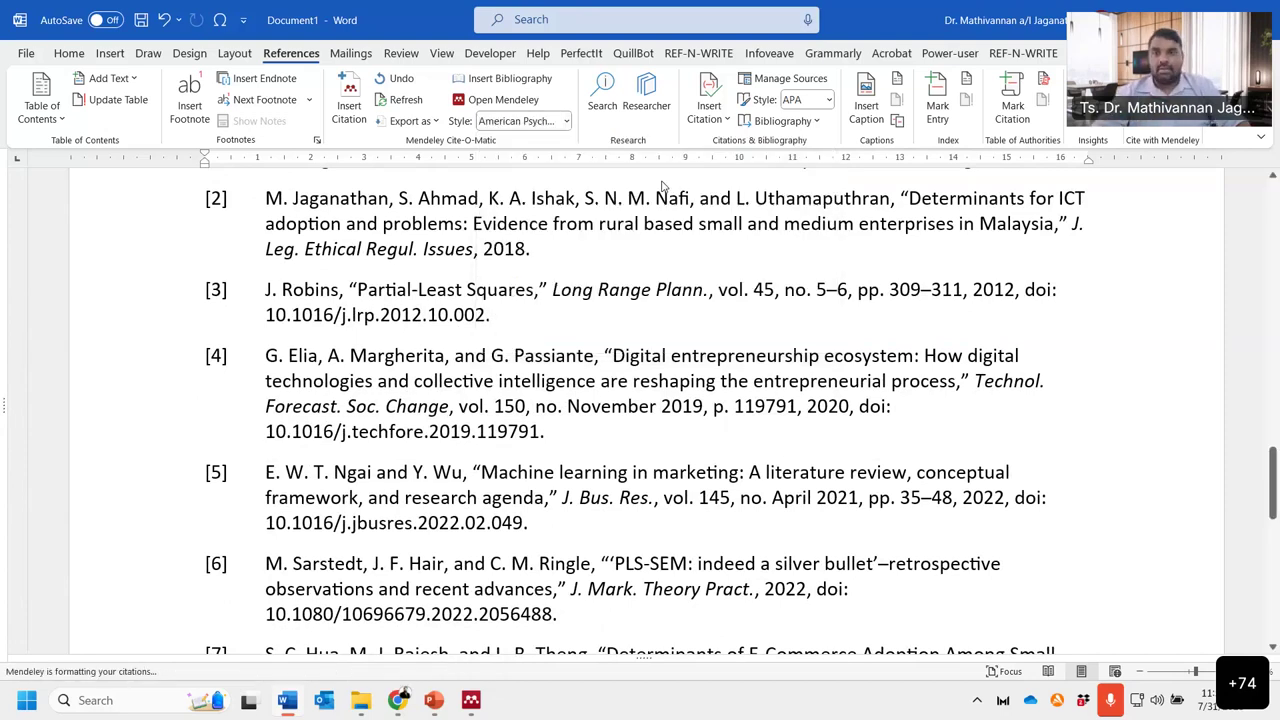
scroll(463, 405, "up", 15)
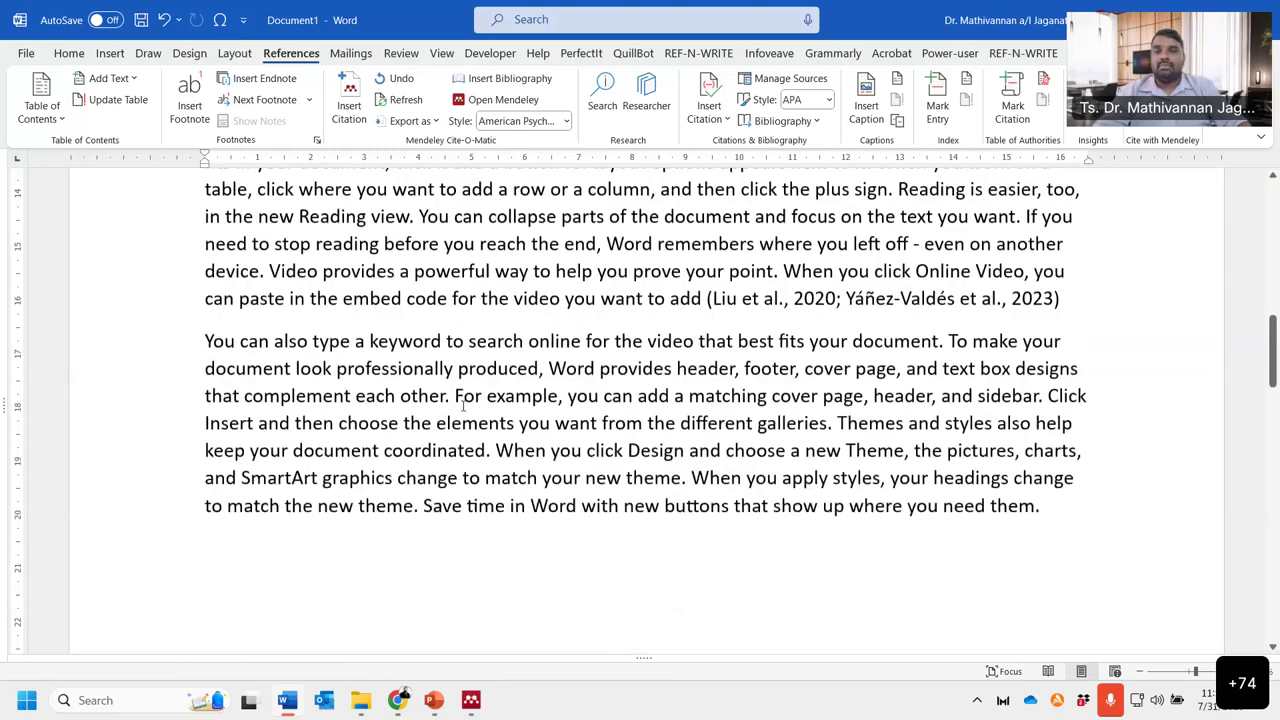
Switch the Mendeley citation style to APA 6th edition.
scroll(463, 405, "up", 5)
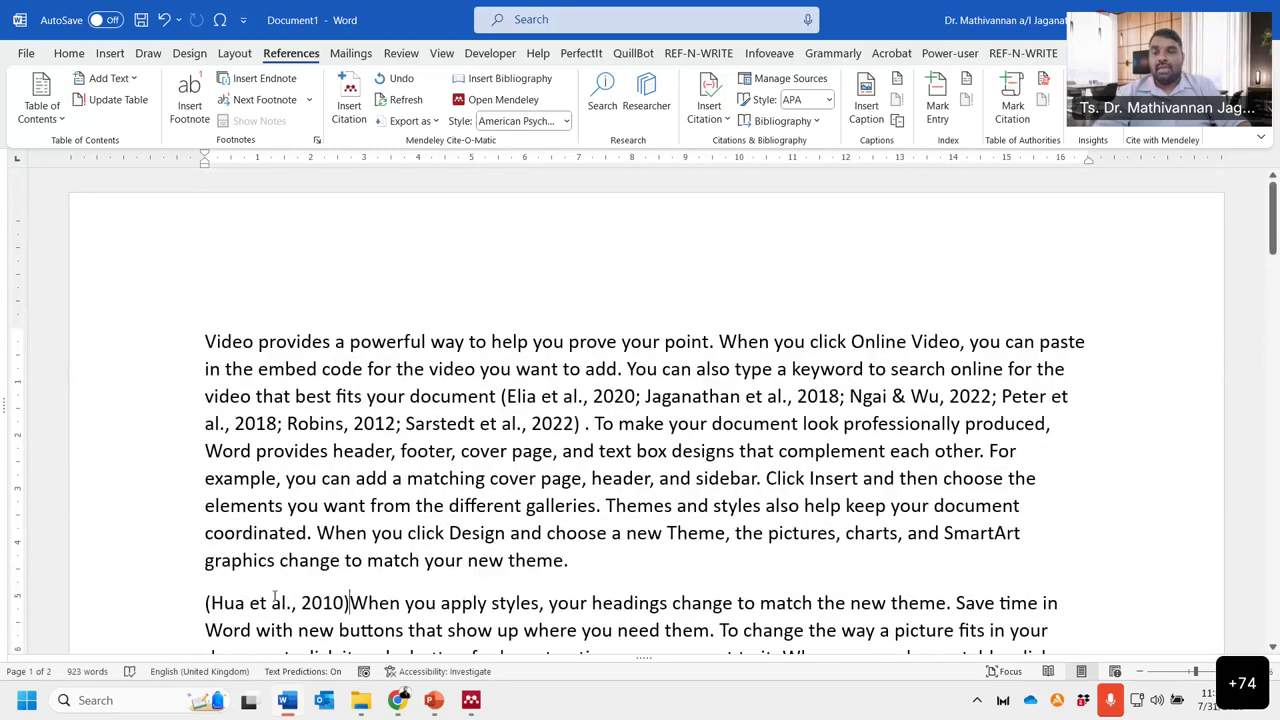
left_click(541, 121)
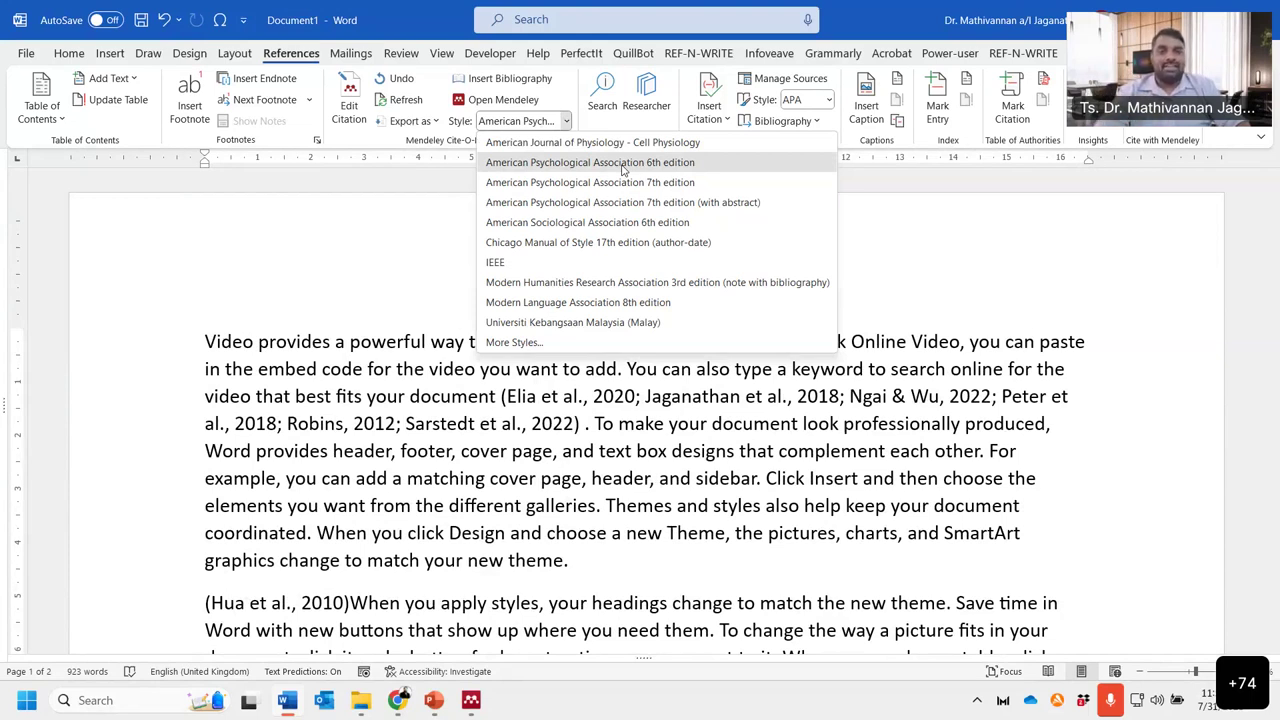
left_click(622, 163)
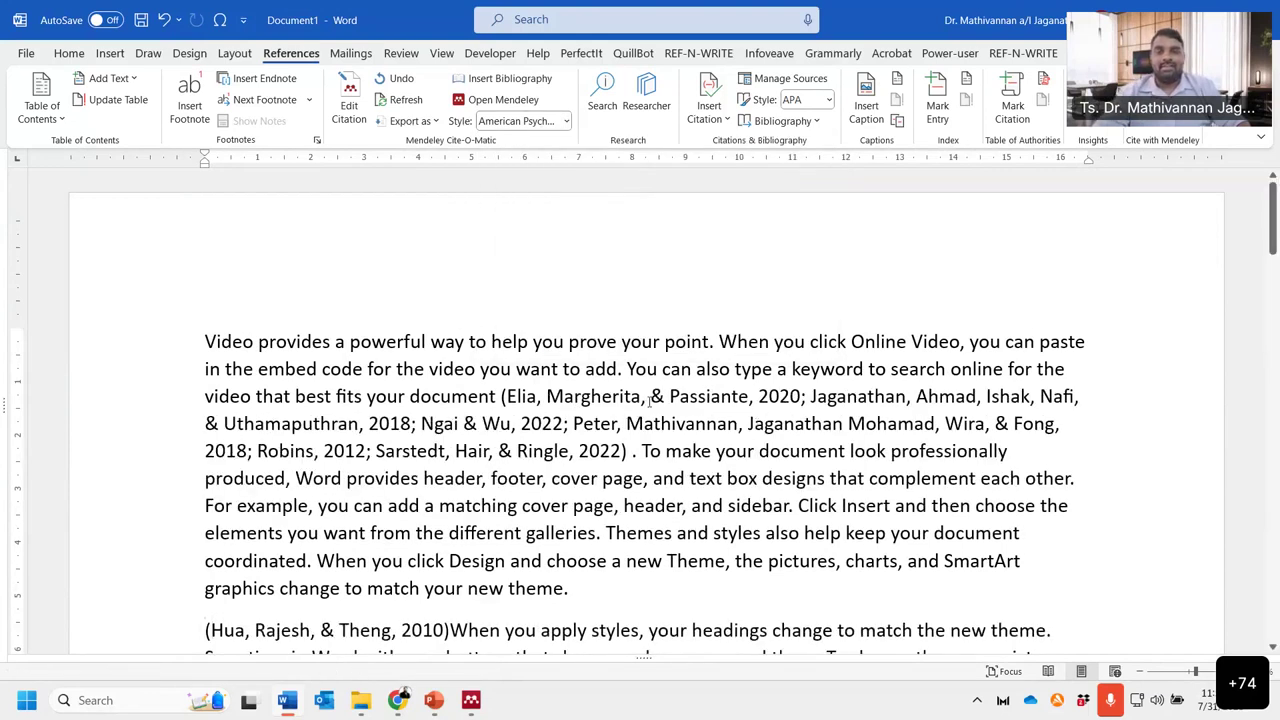
Select the in-text citation and apply the APA 7th edition style.
left_click_drag(504, 397, 629, 458)
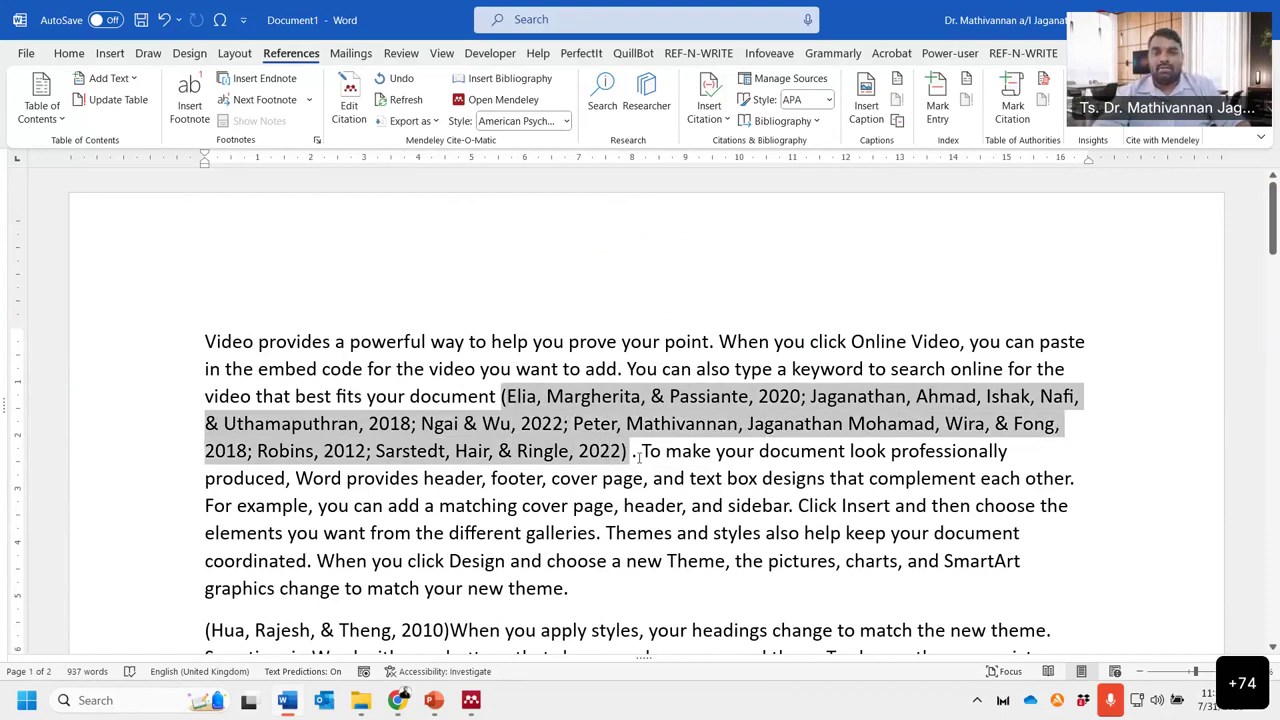
left_click(536, 121)
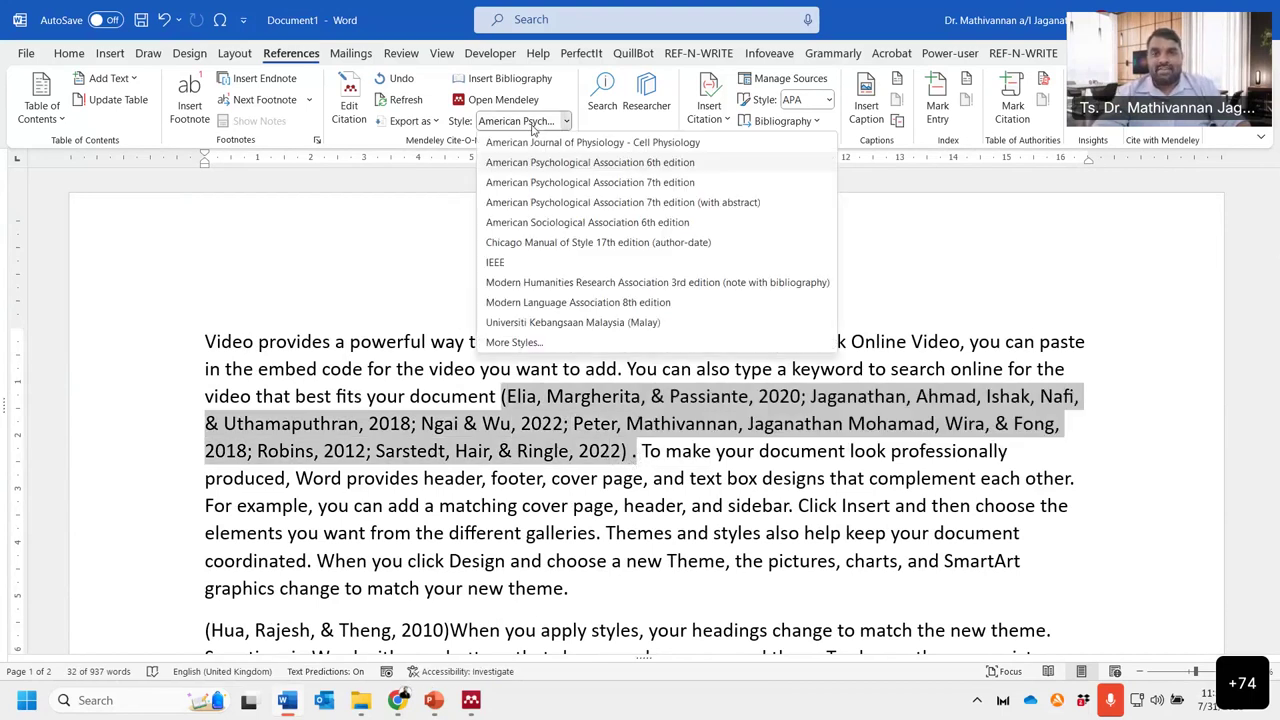
left_click(547, 182)
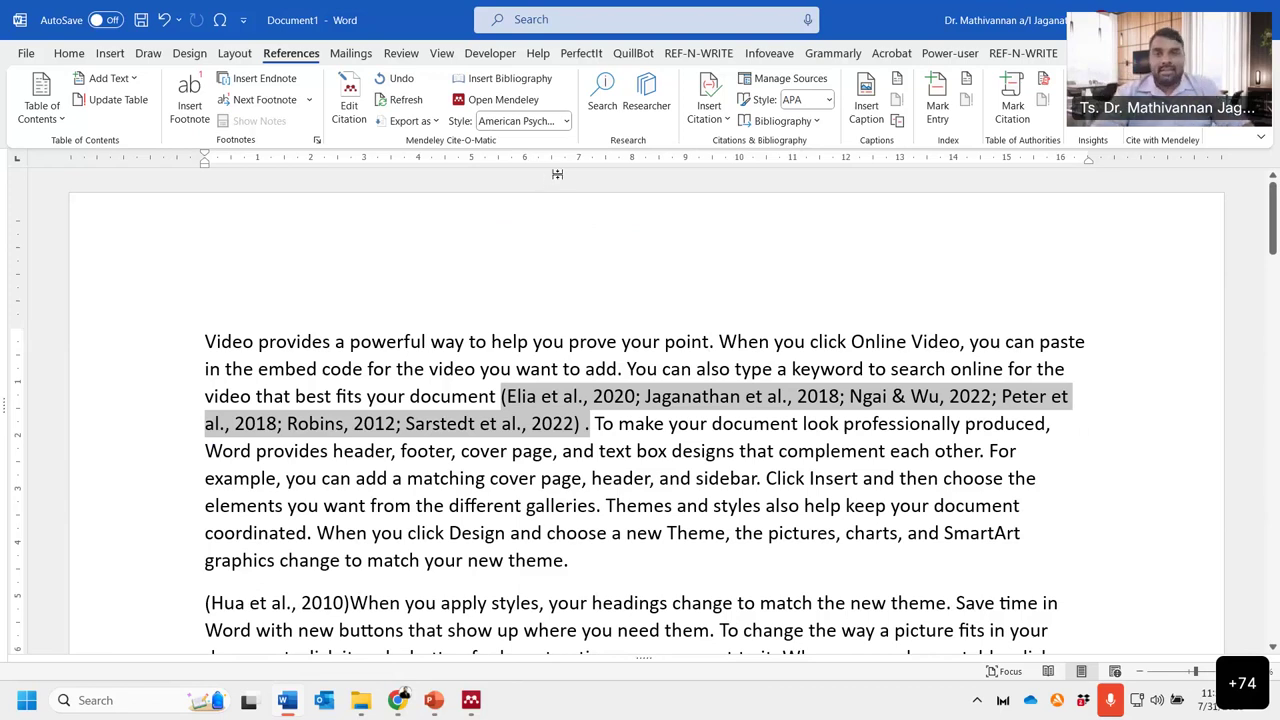
left_click(563, 121)
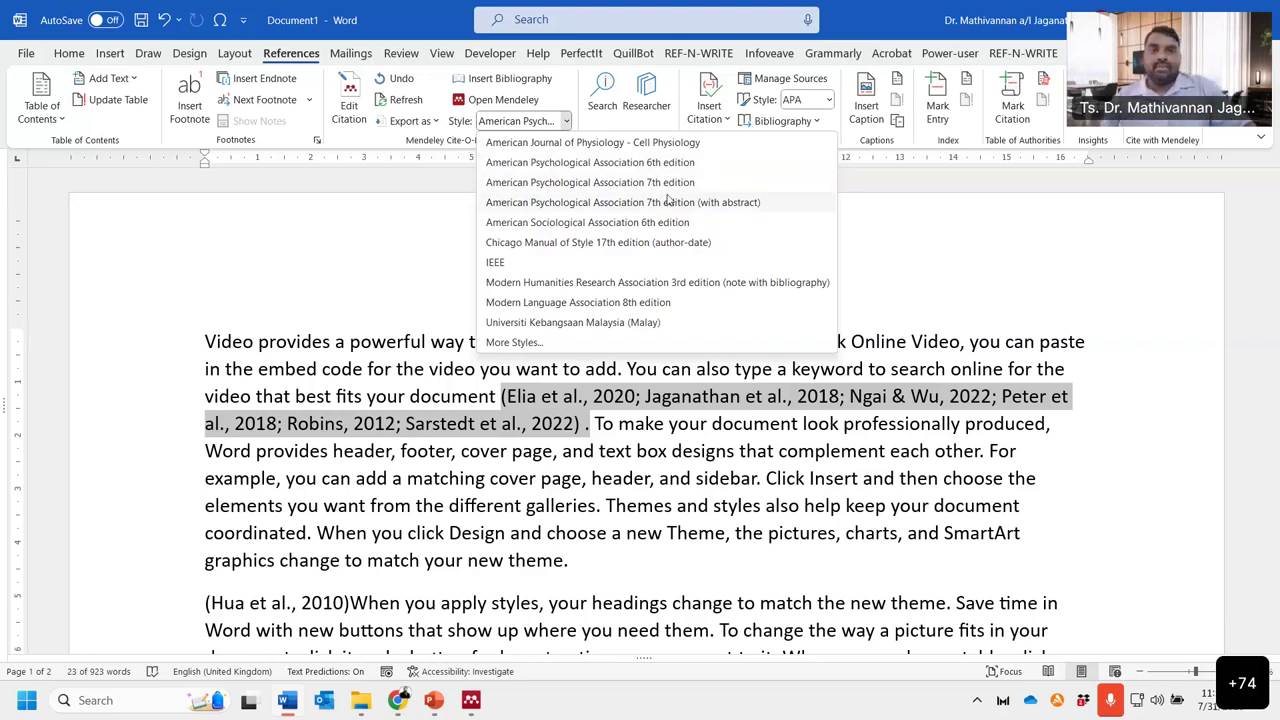
left_click(668, 184)
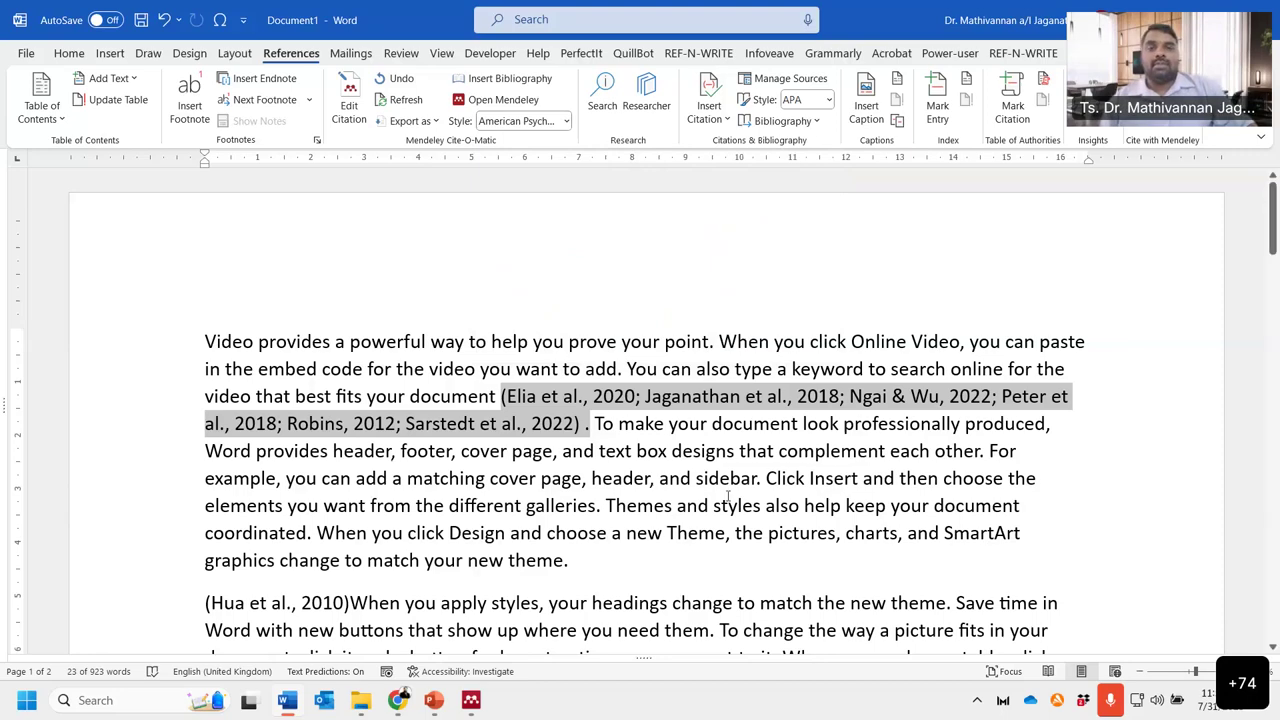
left_click(632, 443)
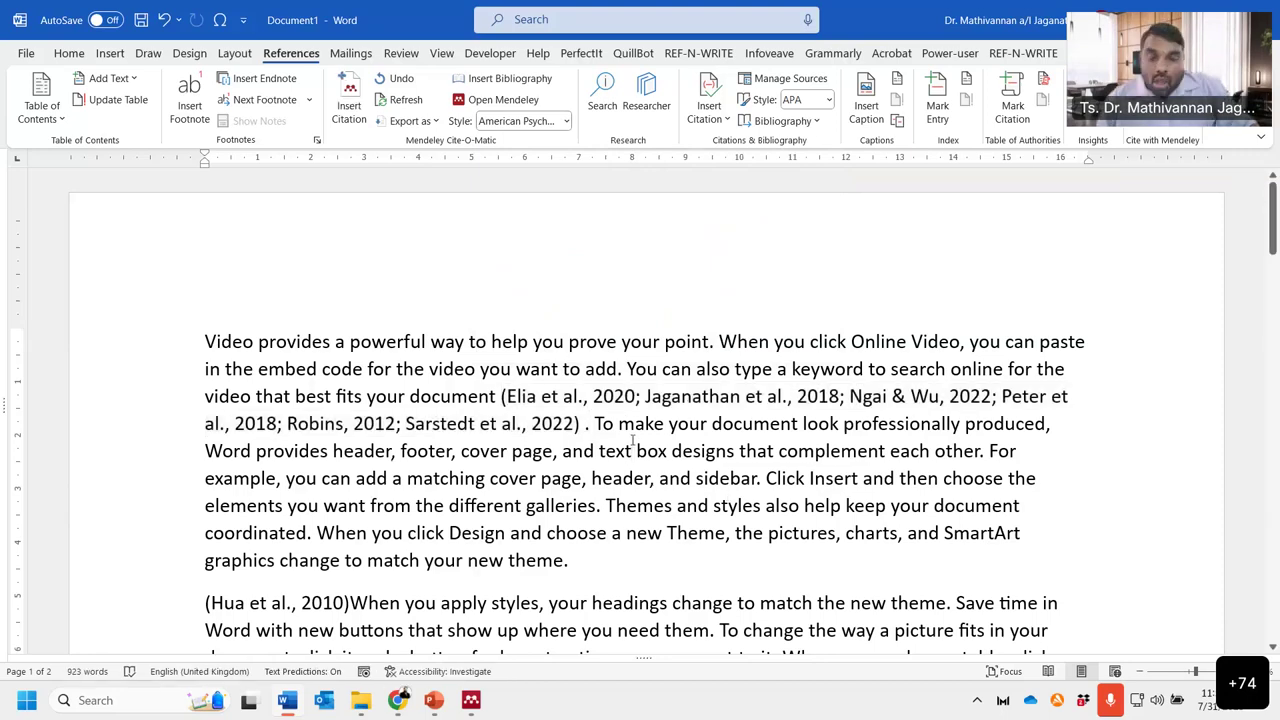
scroll(637, 427, "down", 10)
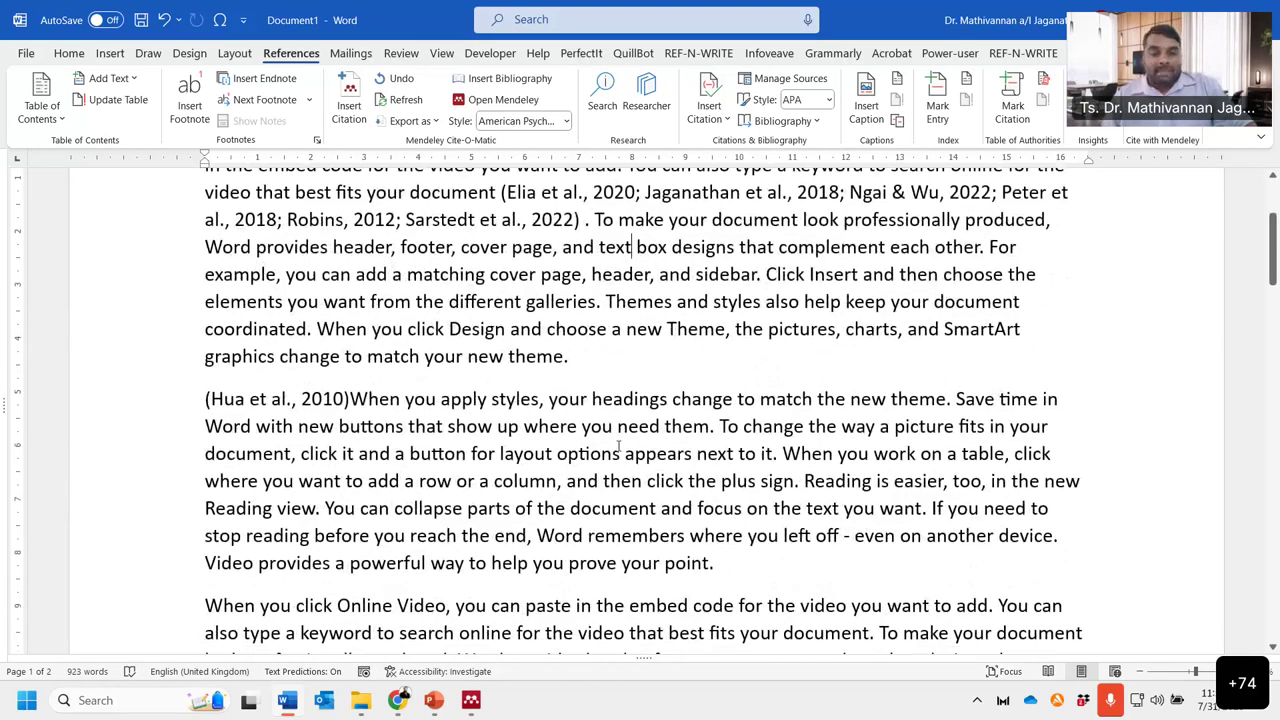
Review the APA-formatted References section, then return to Mendeley Desktop.
scroll(619, 446, "down", 15)
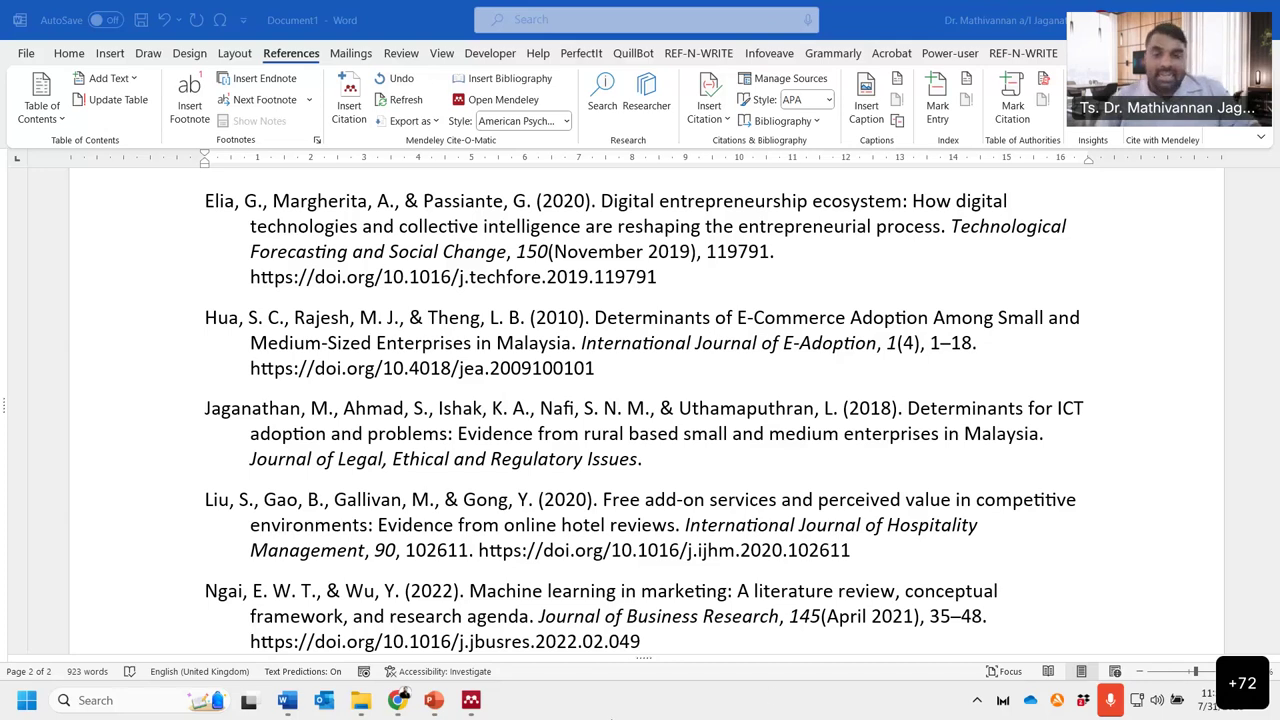
left_click(471, 700)
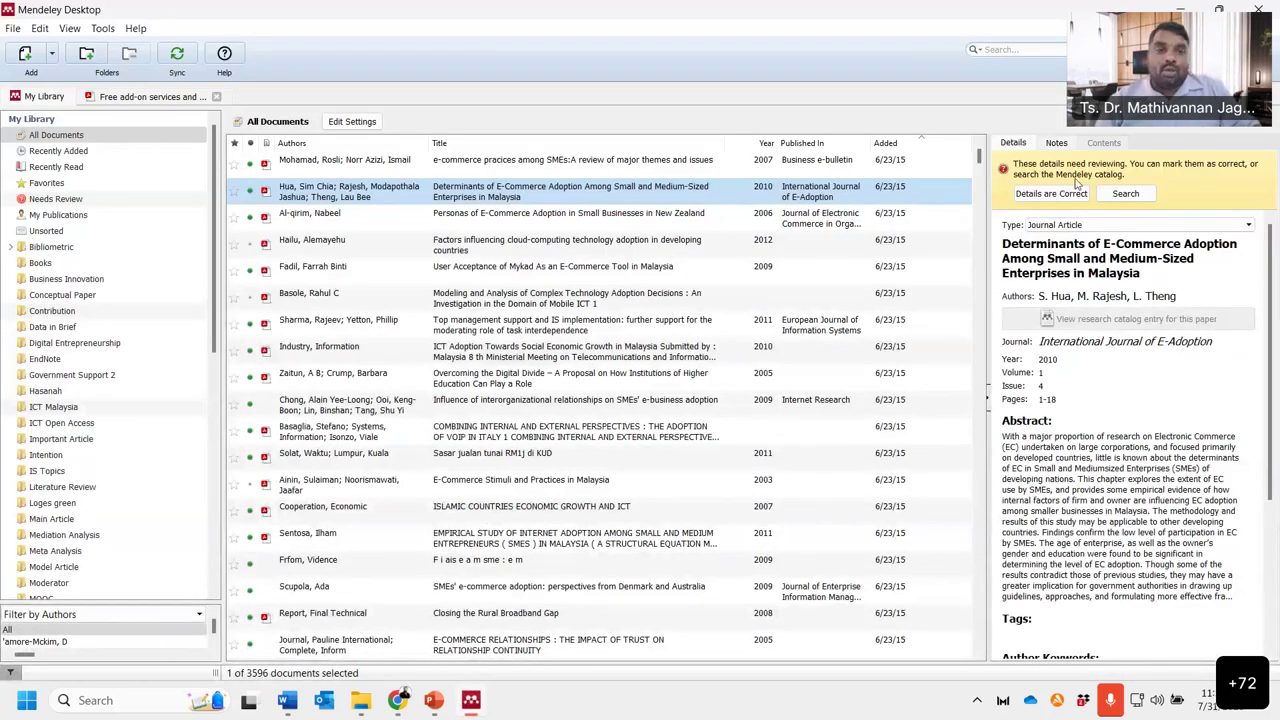
Show the 872 Needs Review documents, then move on to the presentation slides.
left_click(380, 243)
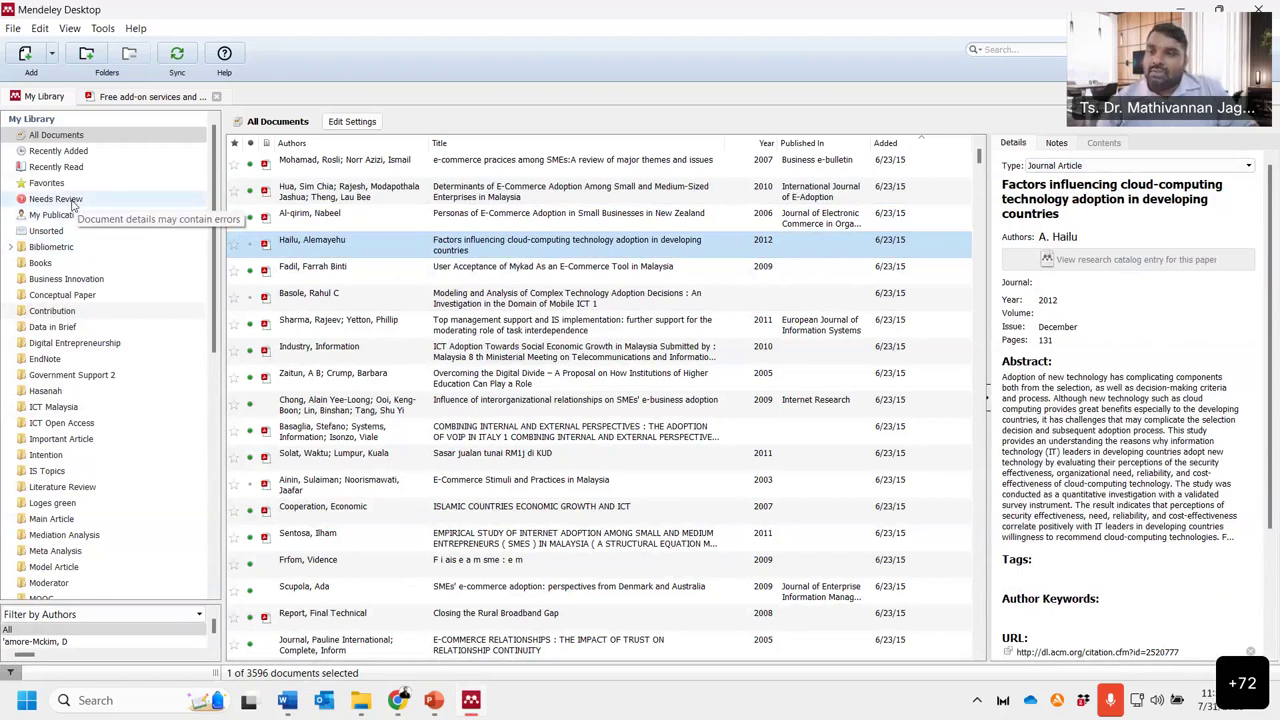
left_click(70, 205)
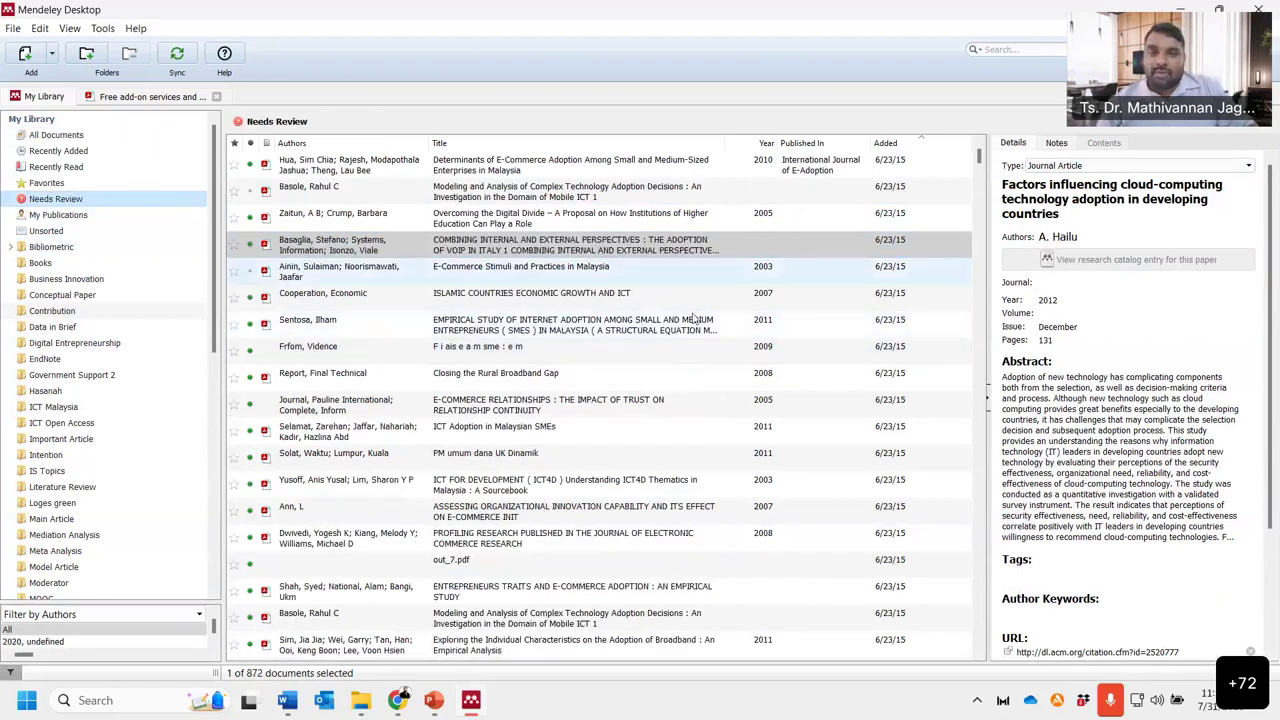
left_click(560, 245)
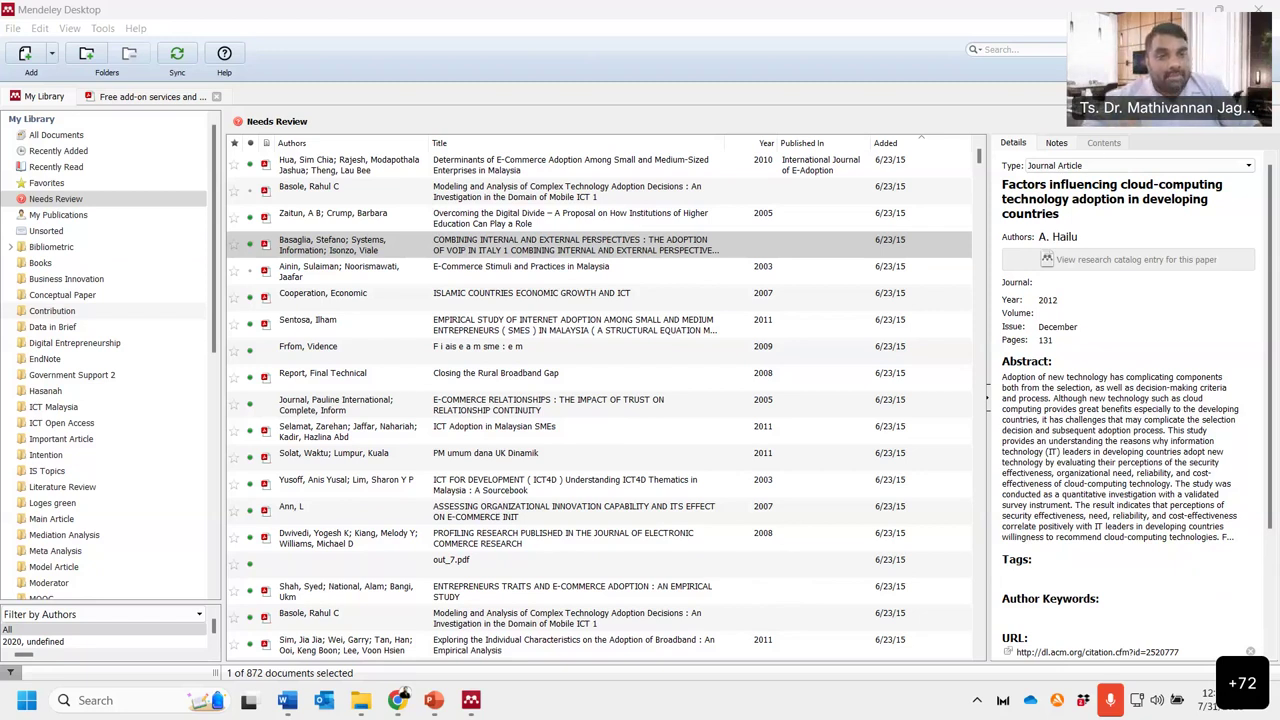
left_click(468, 704)
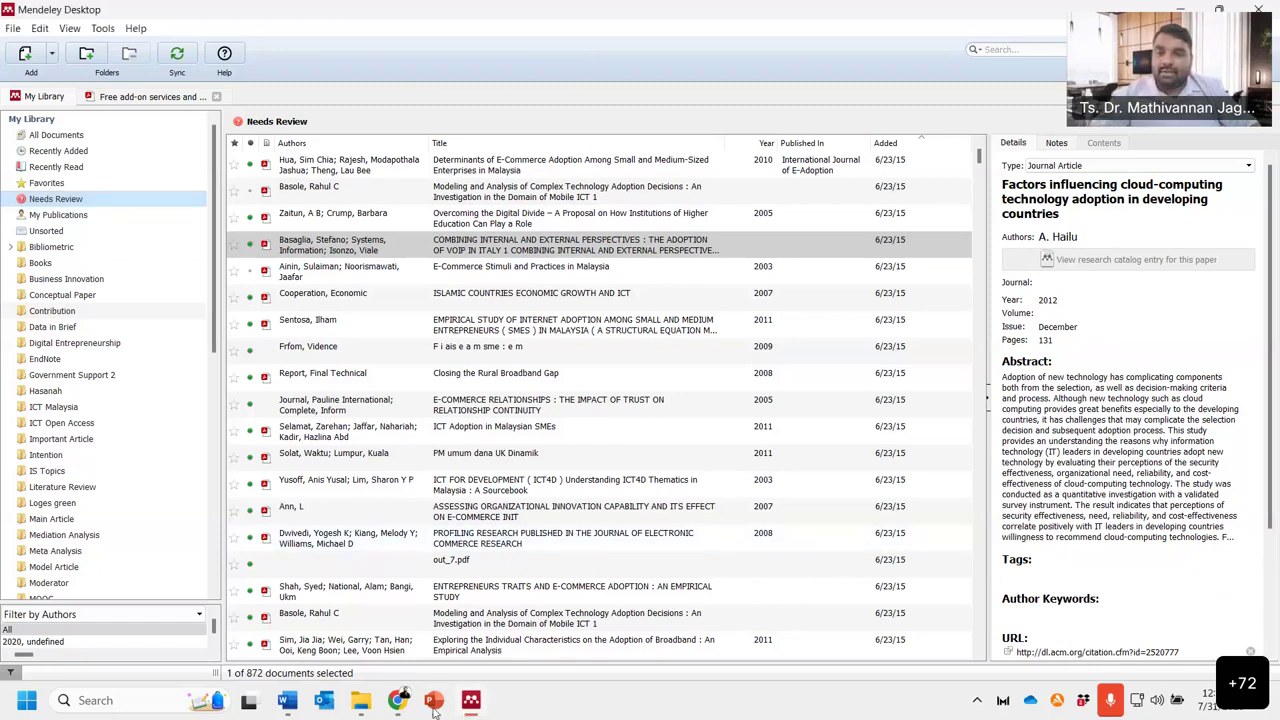
left_click(434, 704)
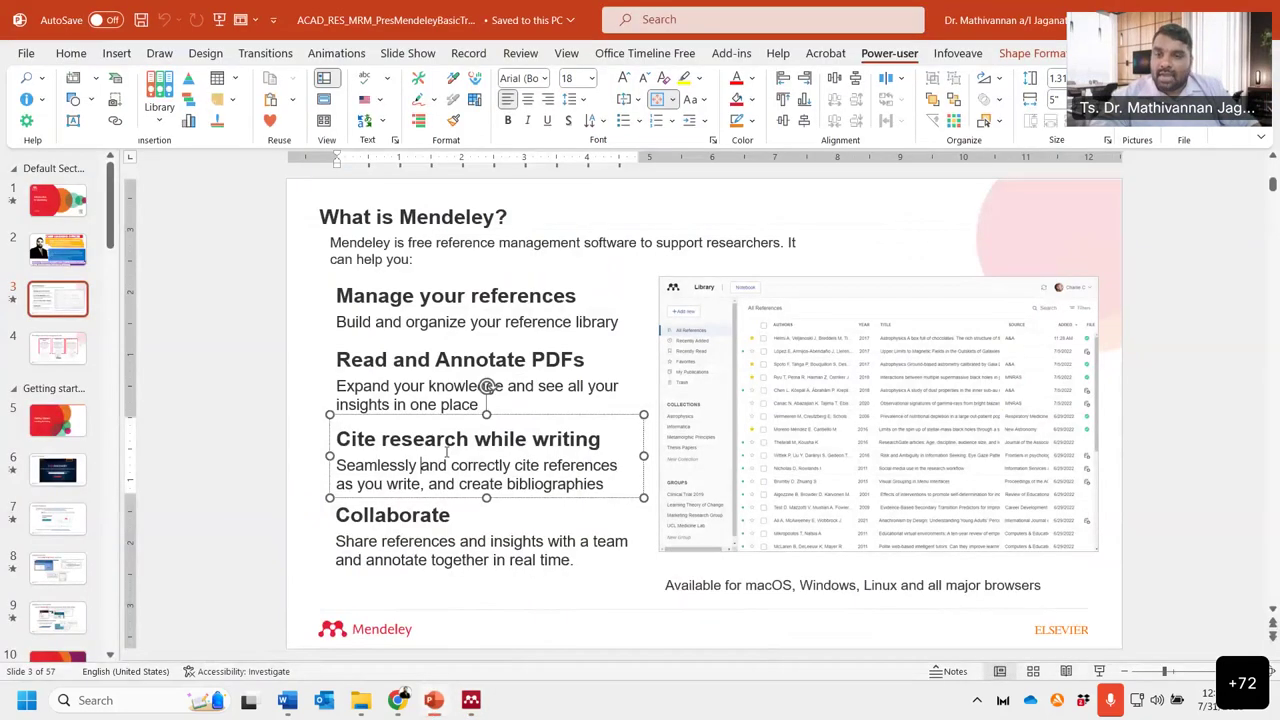
left_click(414, 296)
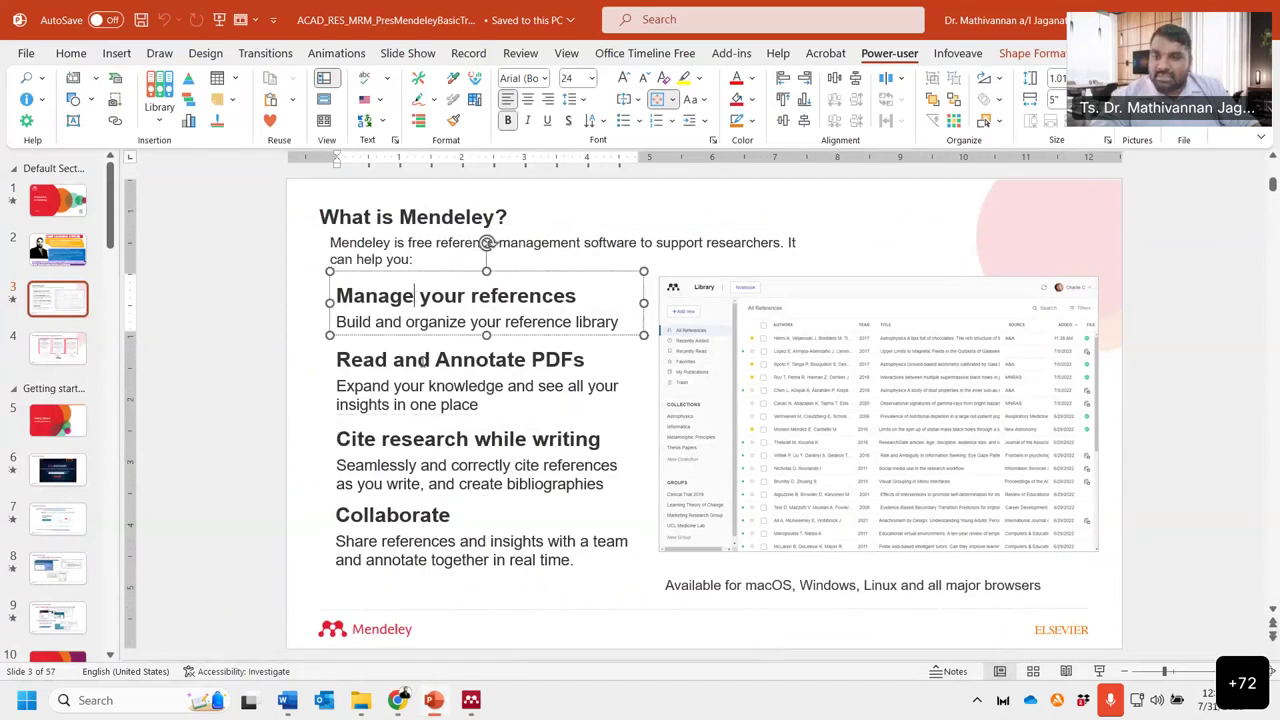
left_click(422, 361)
left_click(395, 441)
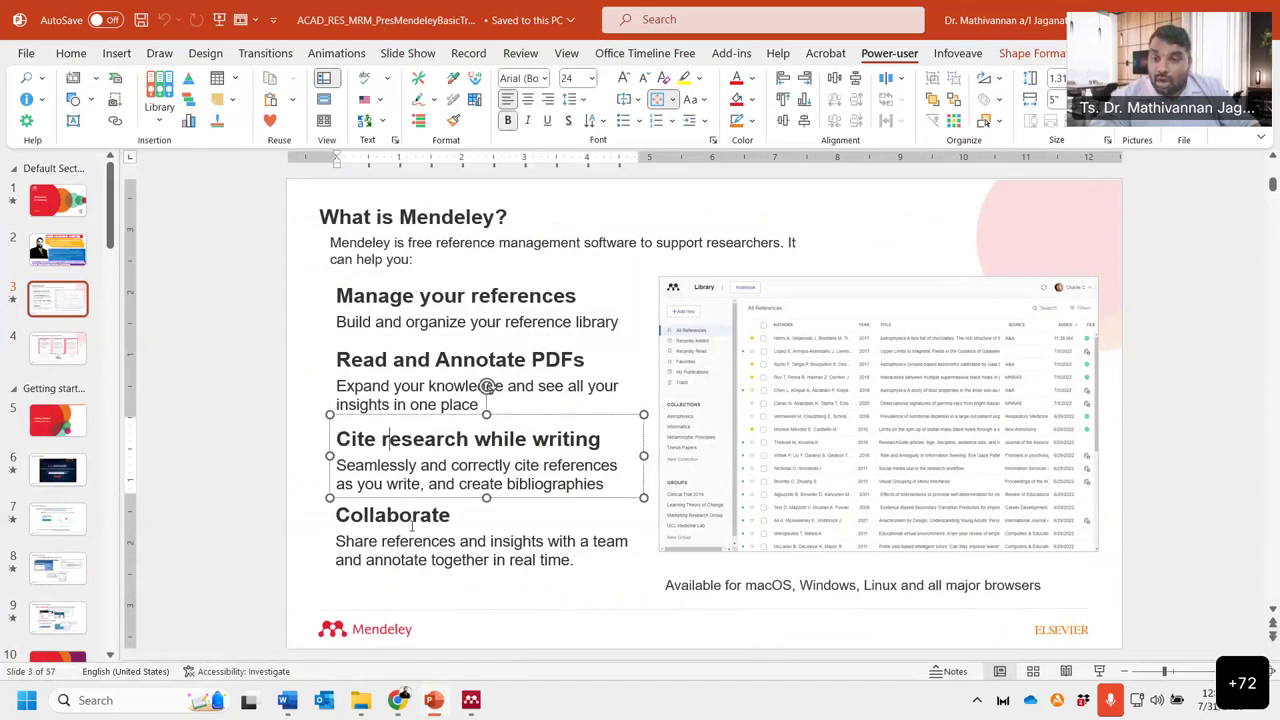
left_click(413, 515)
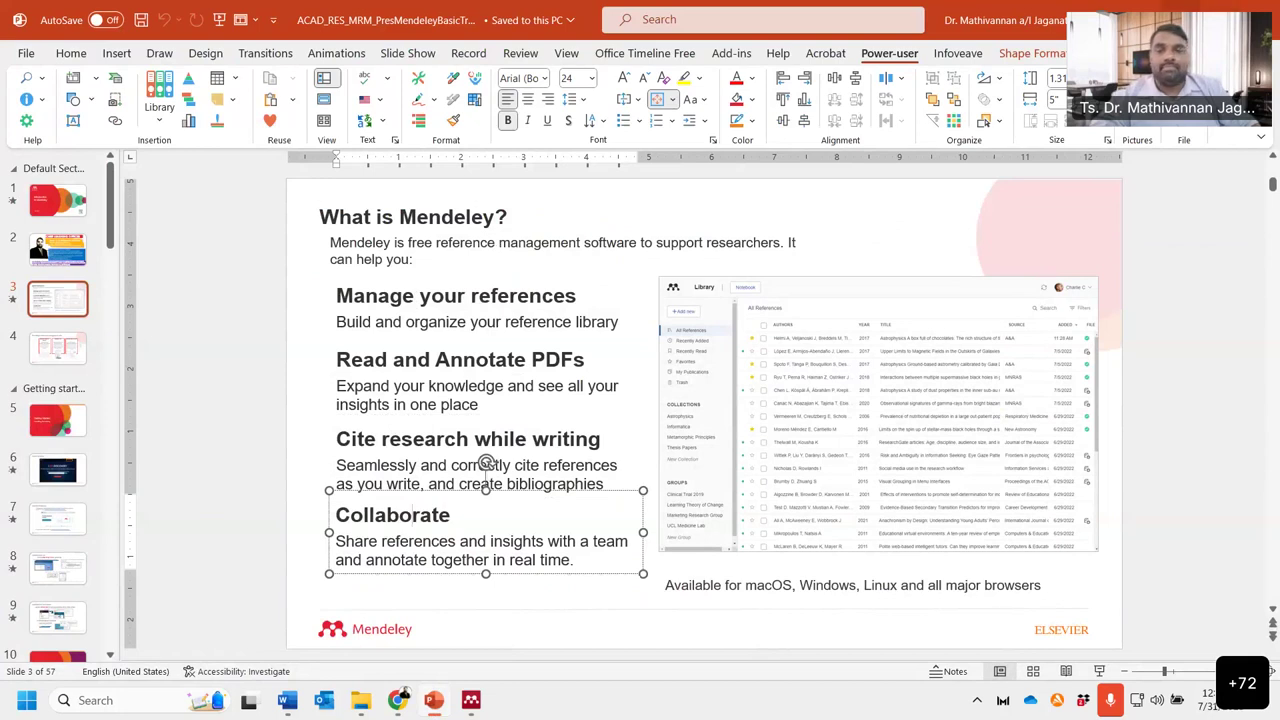
Create a new private group named 'Digital Entrepreneurship Grant'.
key("alt+Tab")
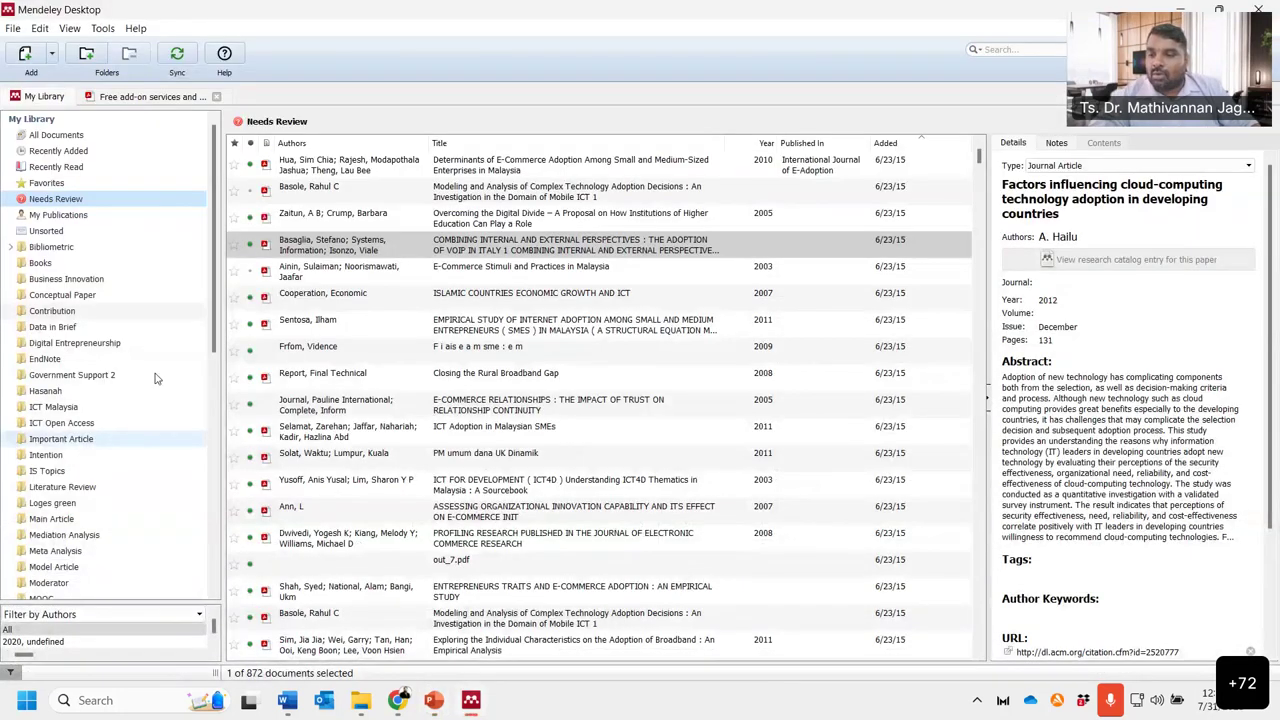
scroll(110, 450, "down", 10)
left_click_drag(128, 598, 140, 565)
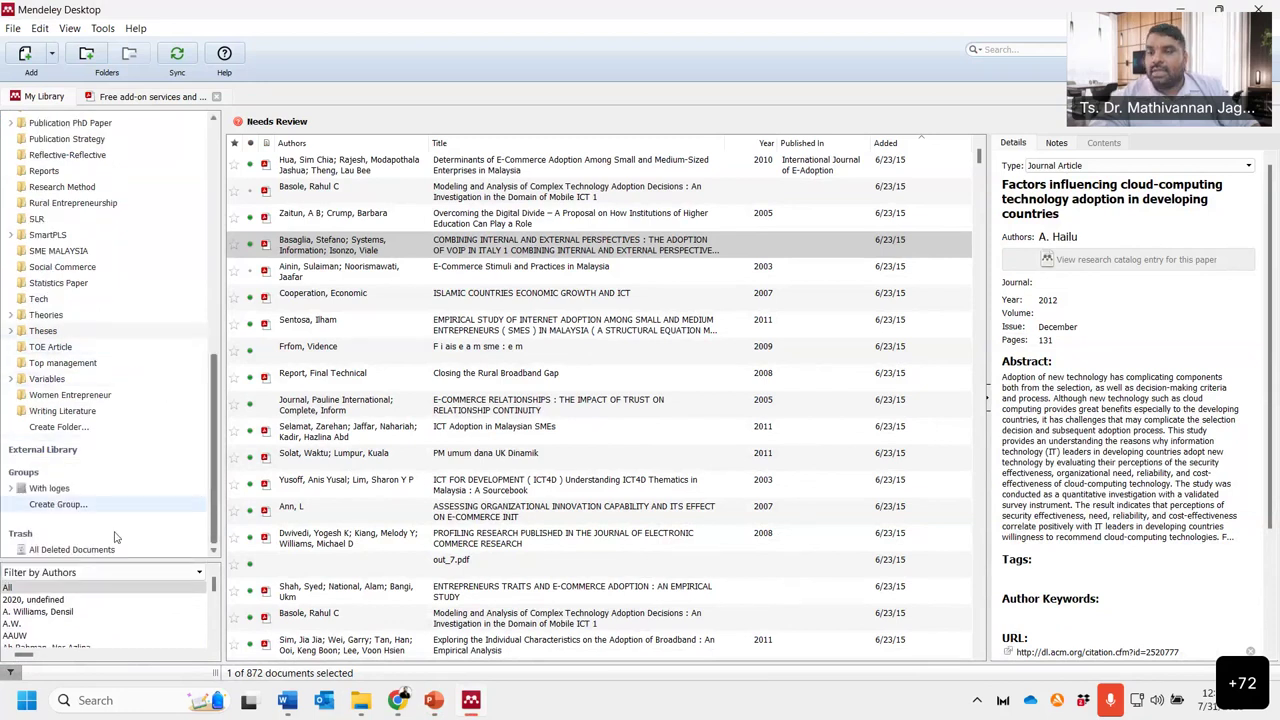
left_click(55, 506)
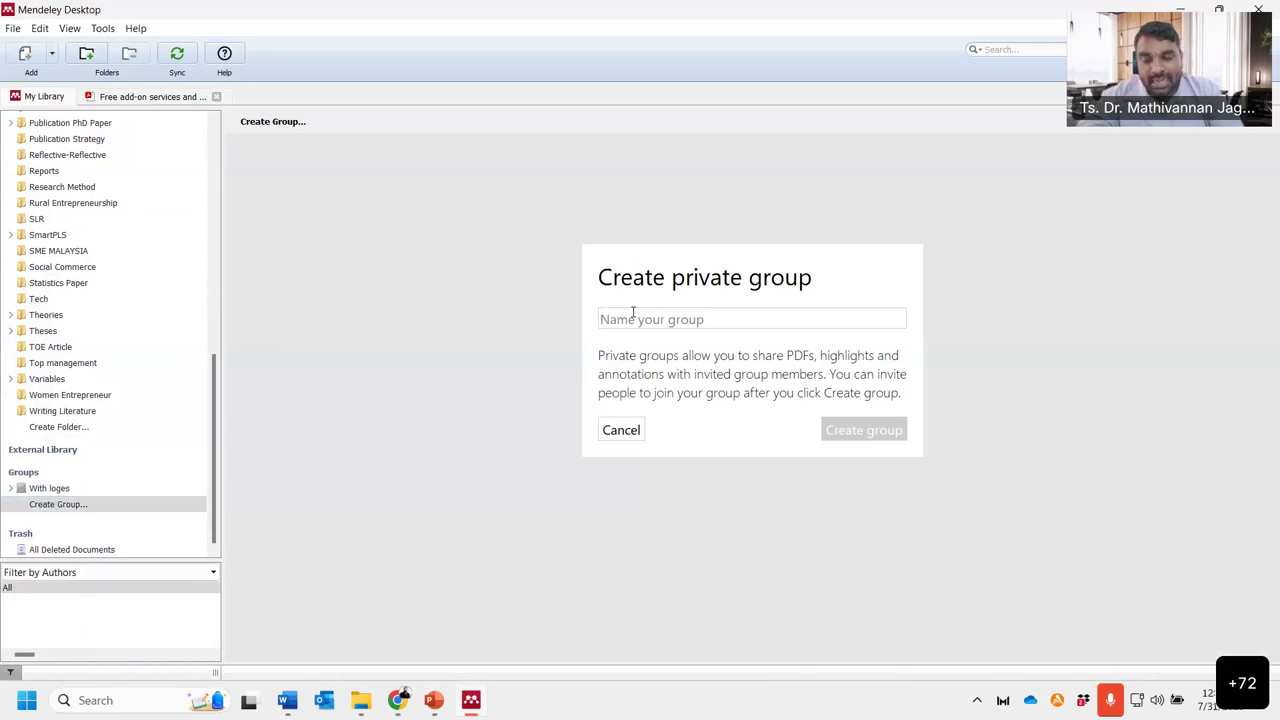
type("Digital Entrepr")
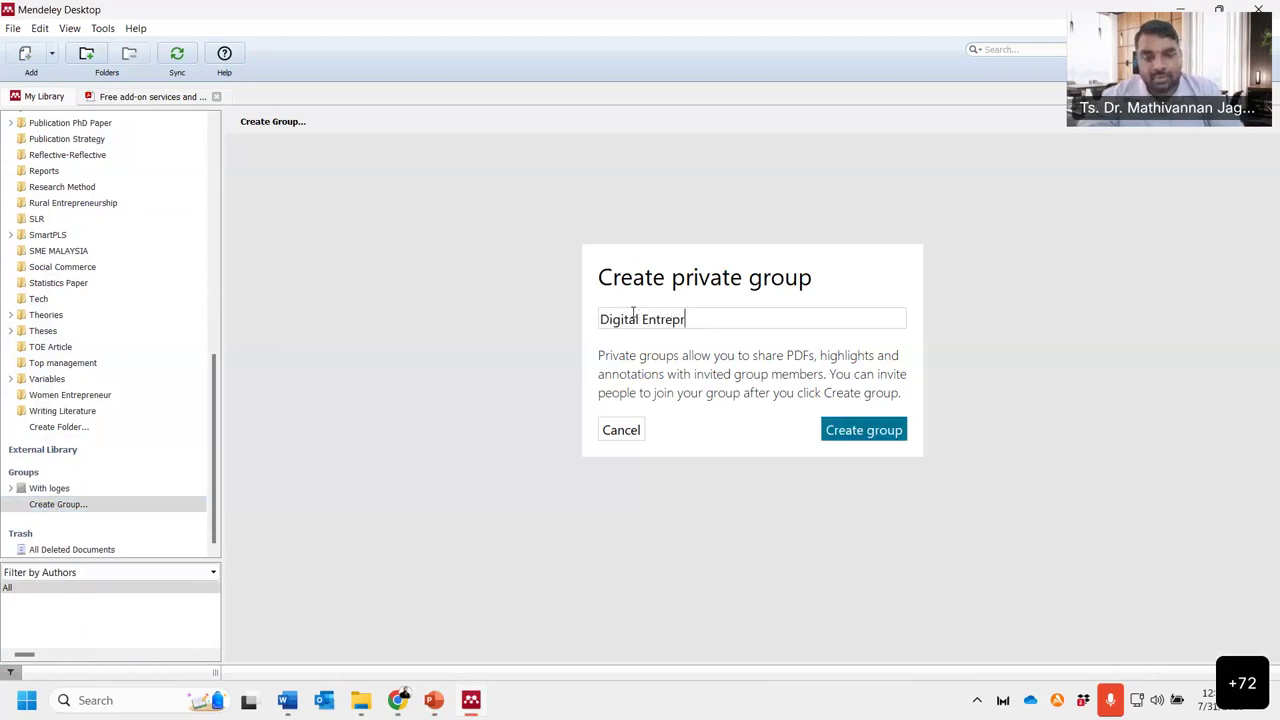
type("eneurship Grant")
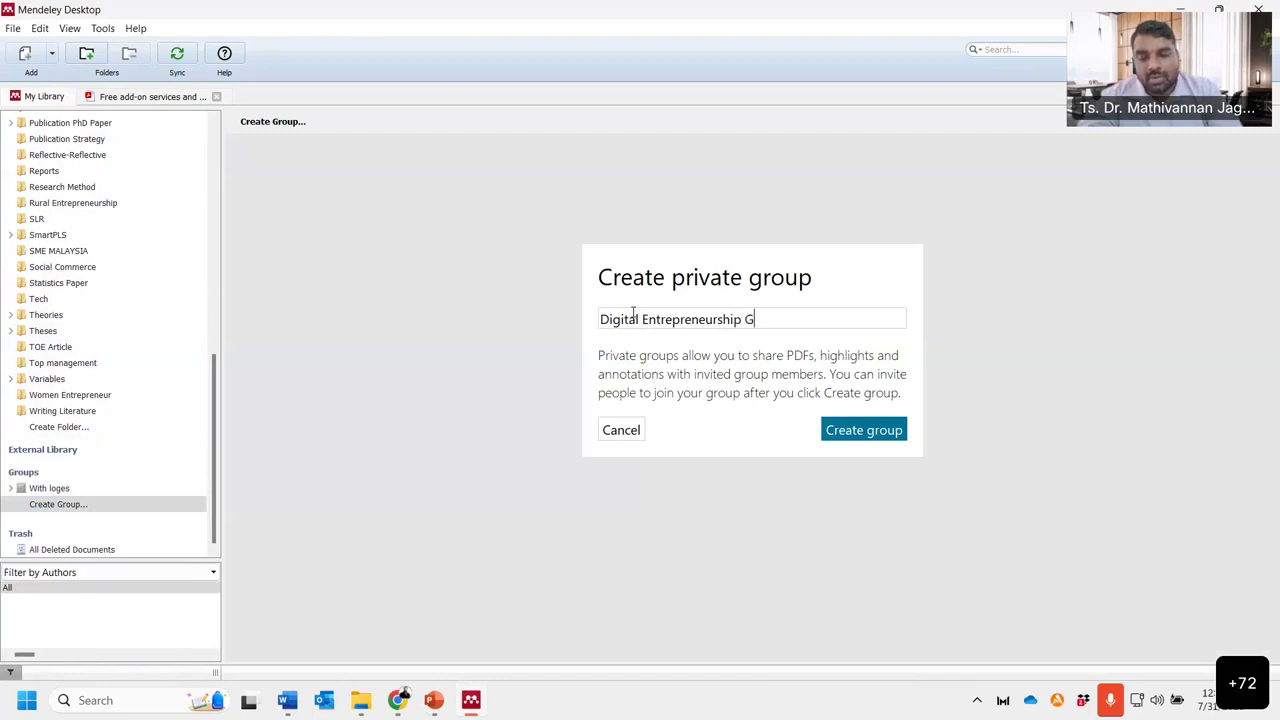
left_click(840, 428)
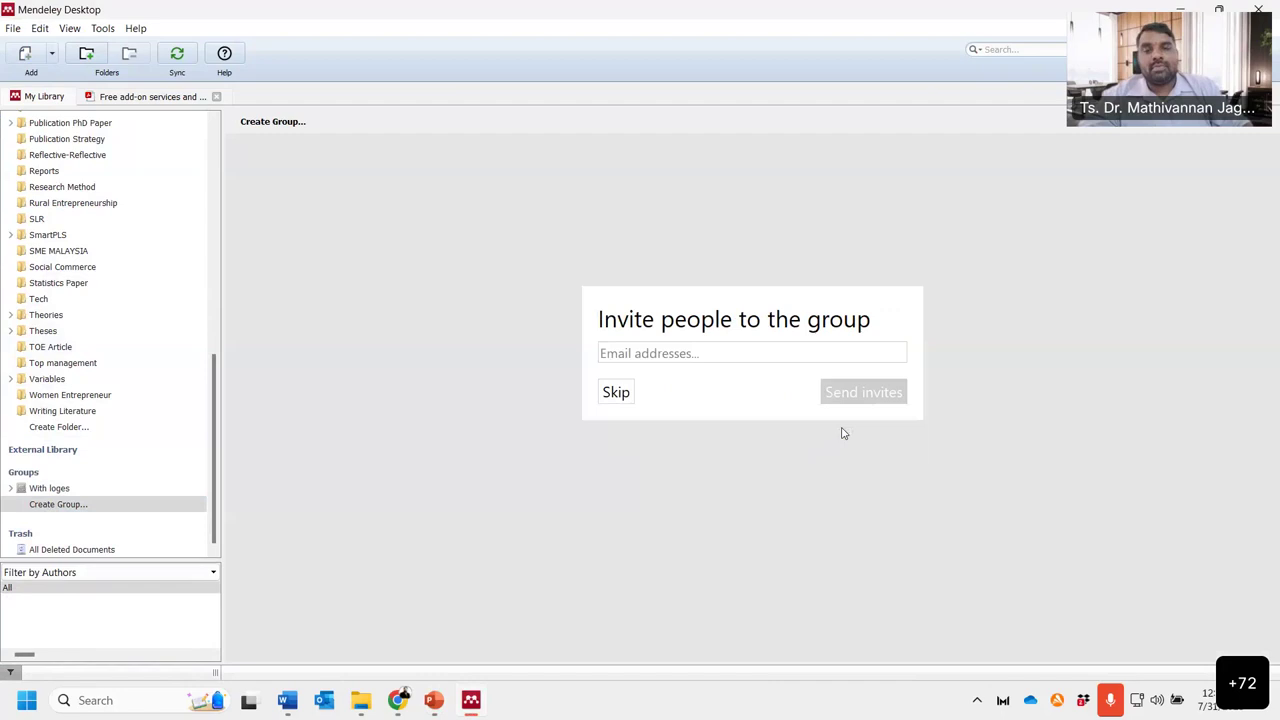
Send a group invitation to the second account's e-mail address and open the new group.
left_click(682, 354)
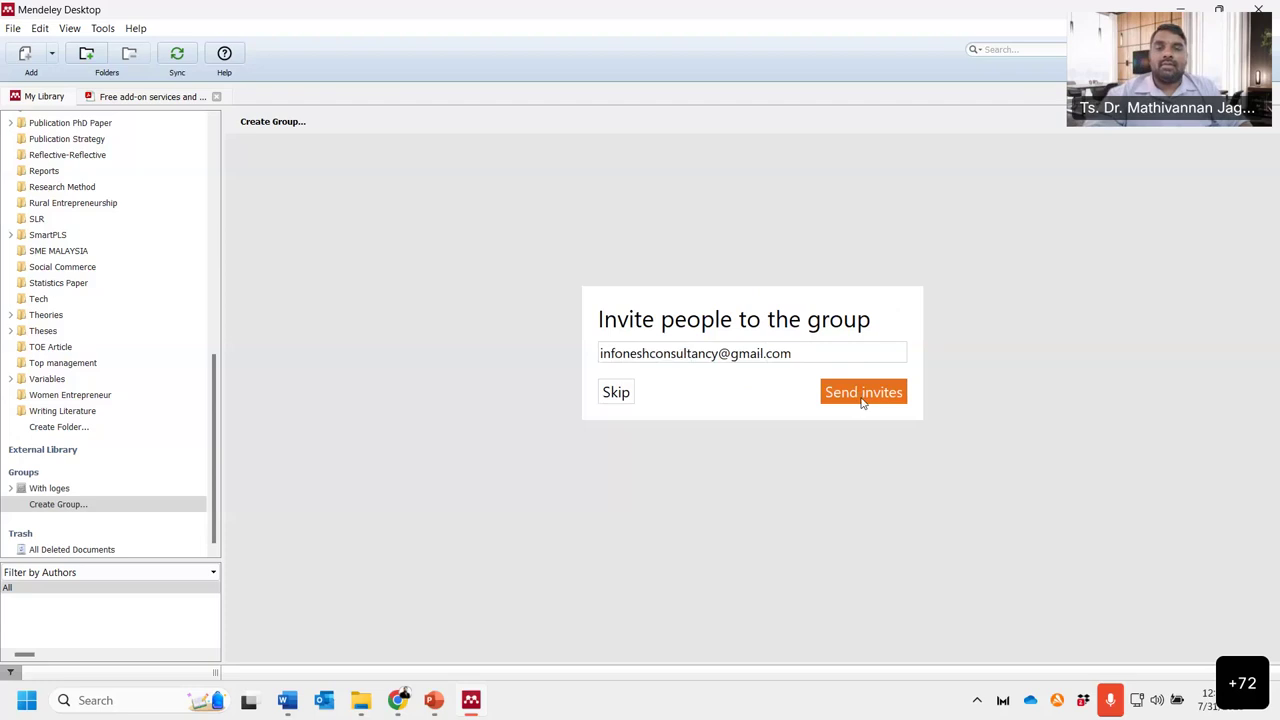
left_click(862, 395)
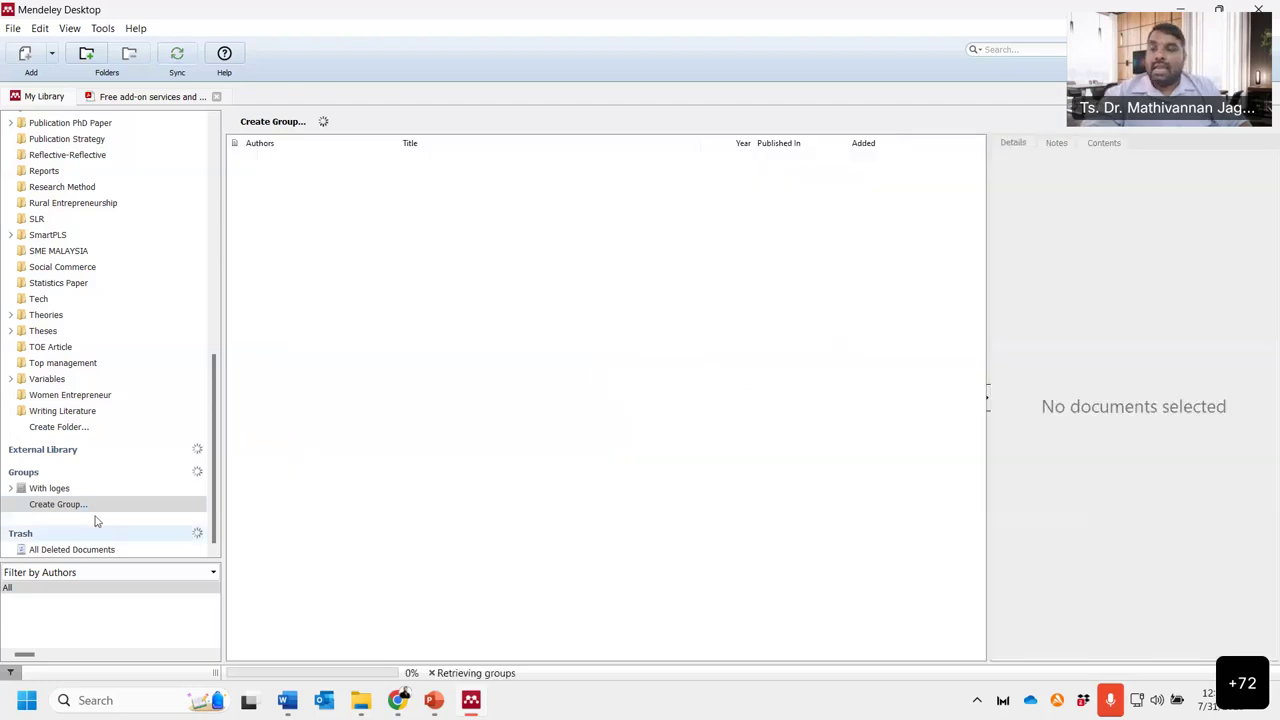
left_click(90, 476)
left_click(90, 477)
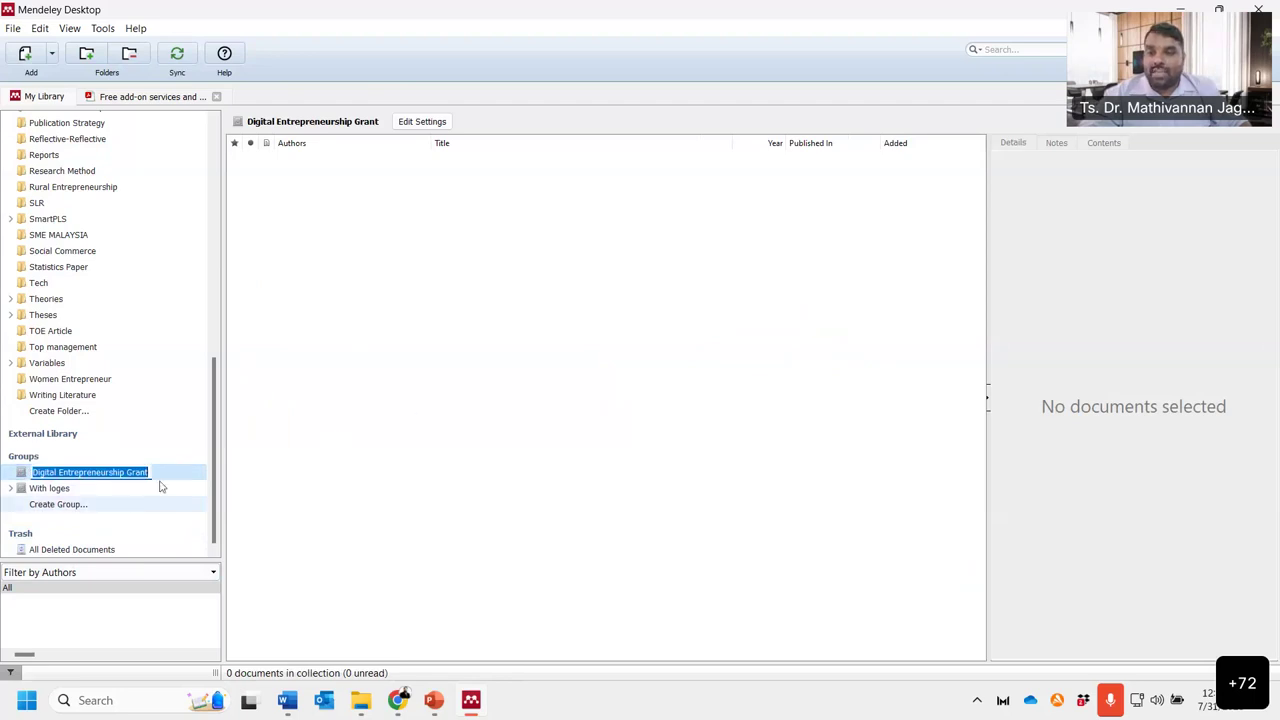
left_click(401, 705)
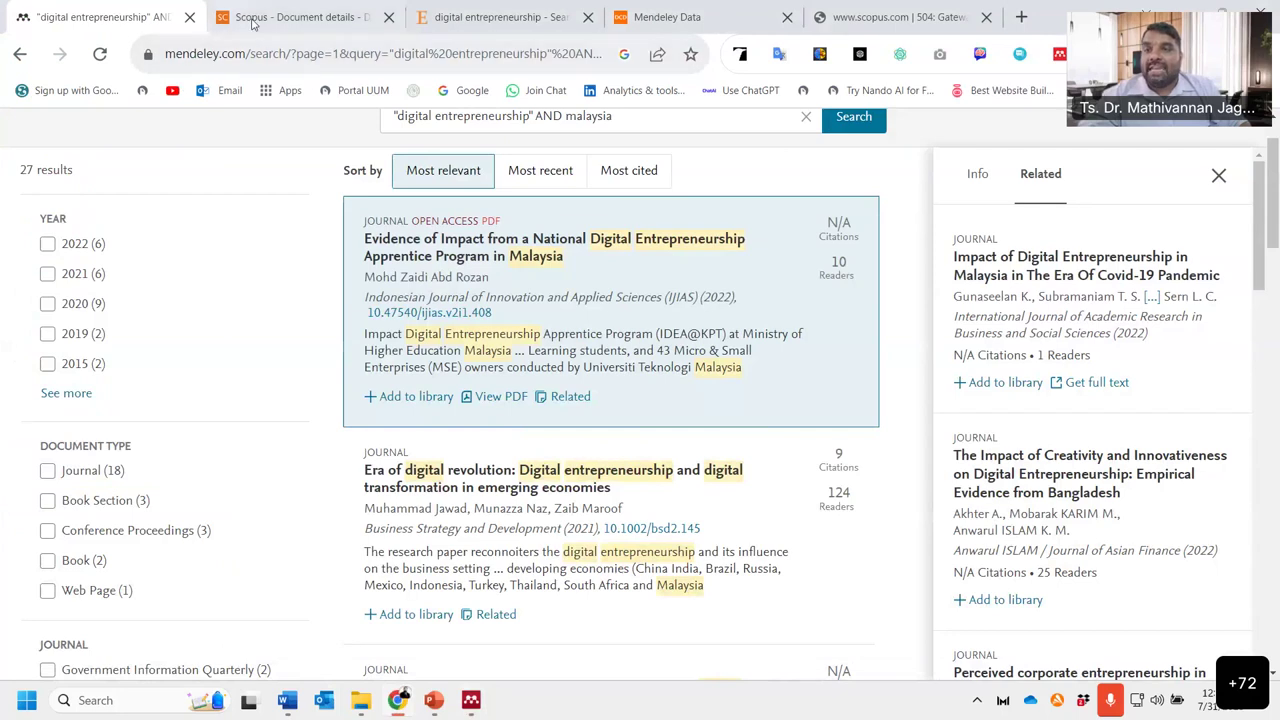
Load Gmail and switch to the second account's inbox.
left_click(246, 22)
left_click(267, 57)
type("gmail")
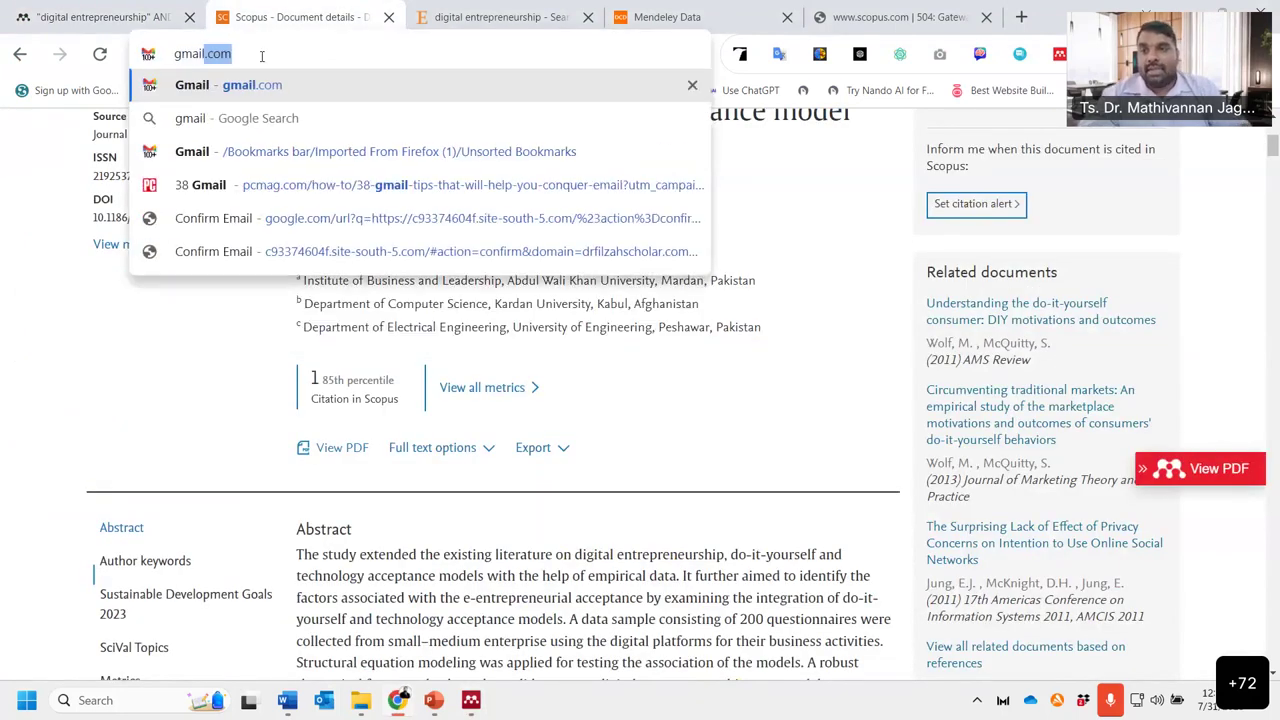
key("Return")
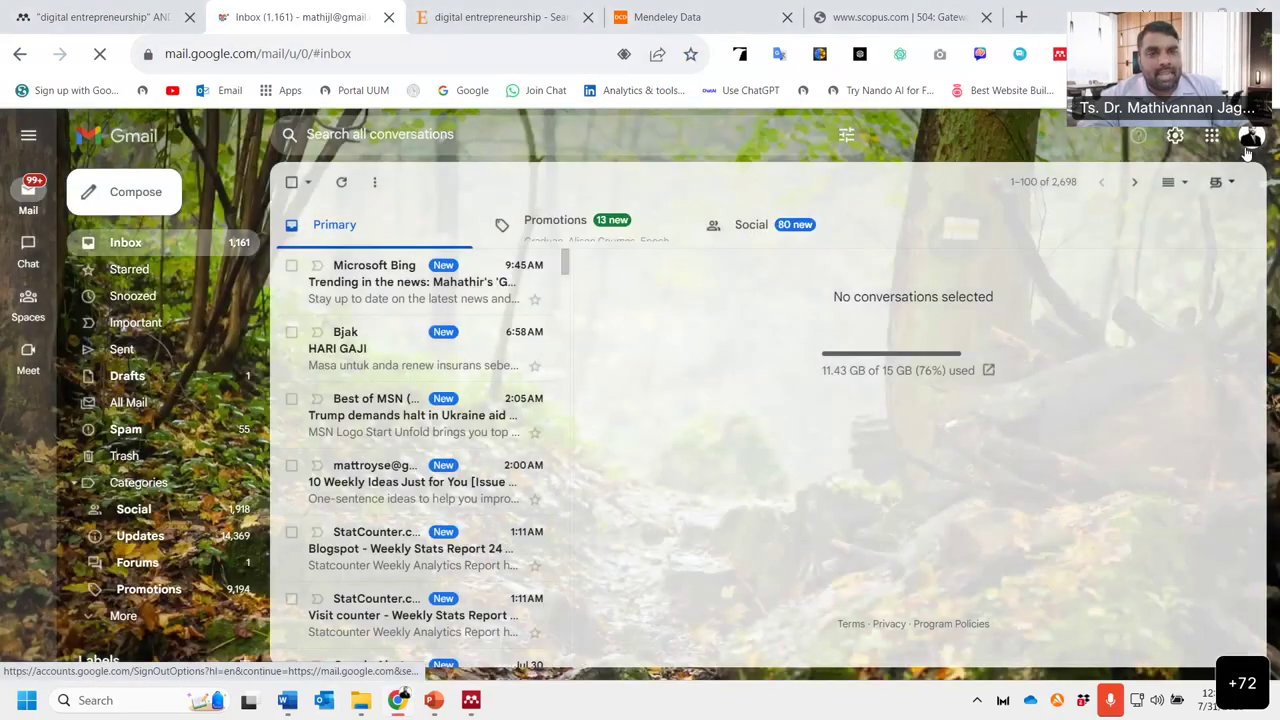
left_click(1247, 147)
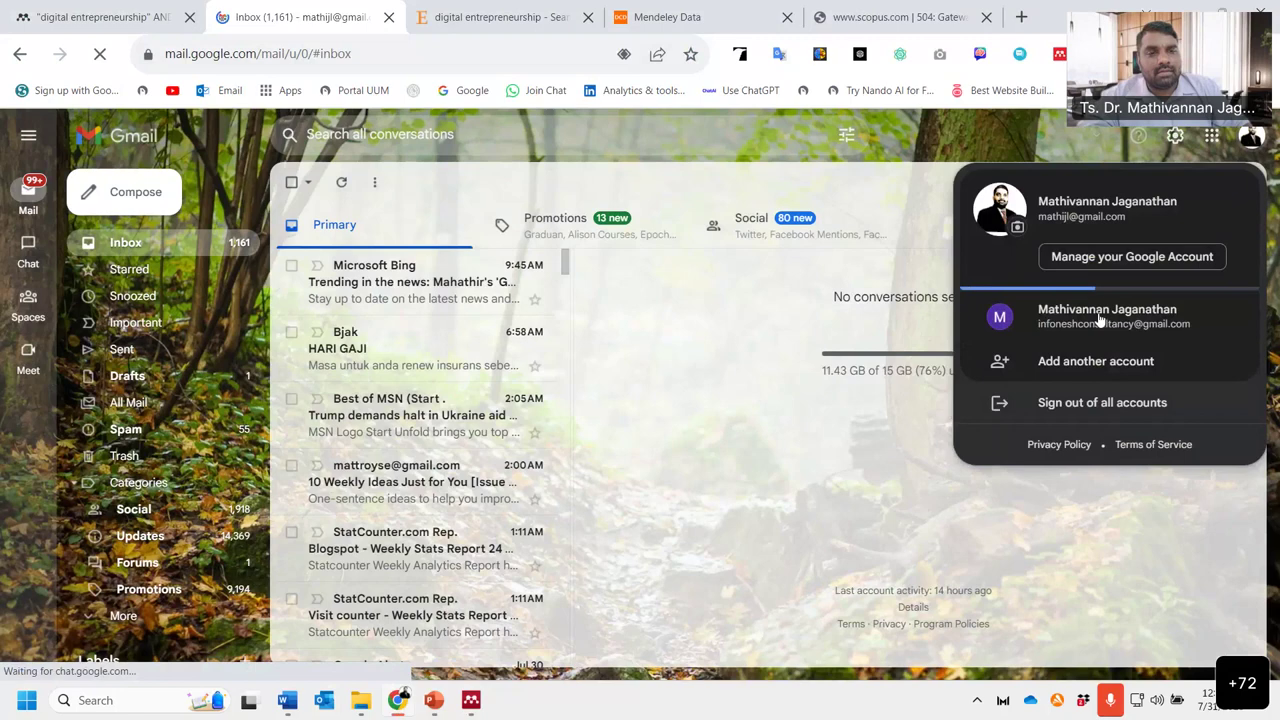
left_click(1100, 318)
Close the first account's inbox window and follow the group invitation's join link.
left_click(257, 16)
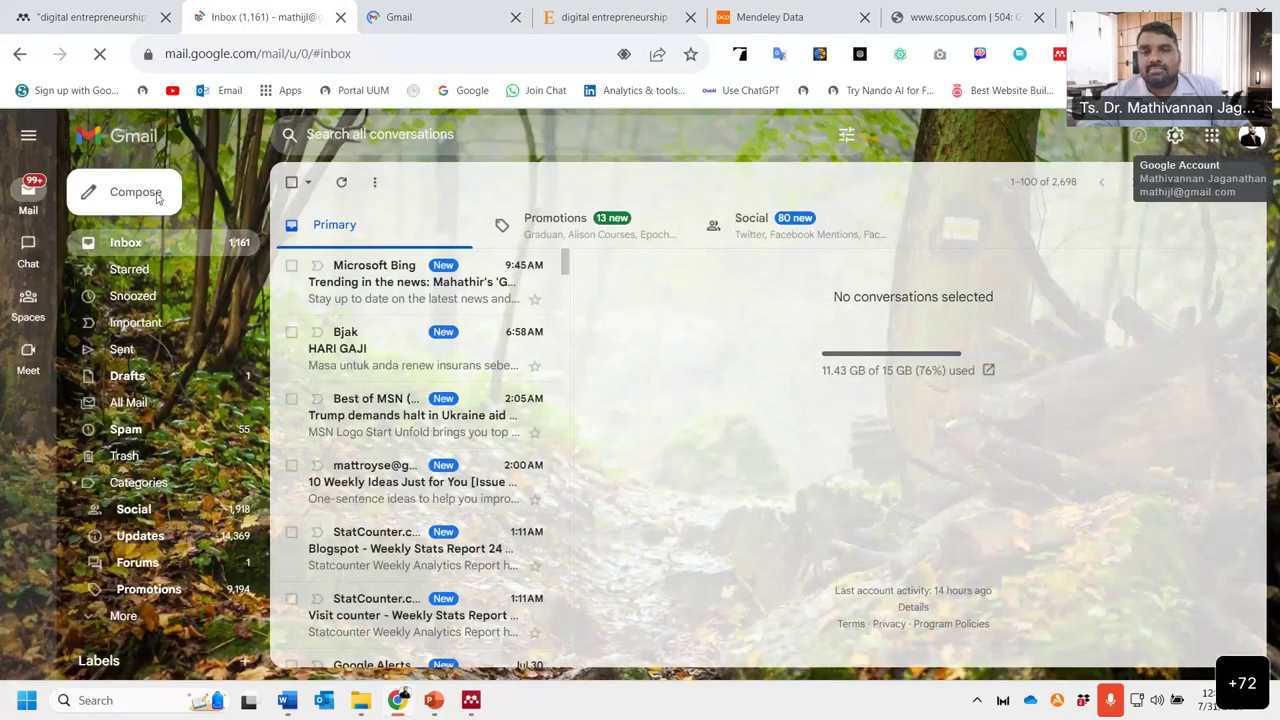
left_click_drag(257, 16, 170, 188)
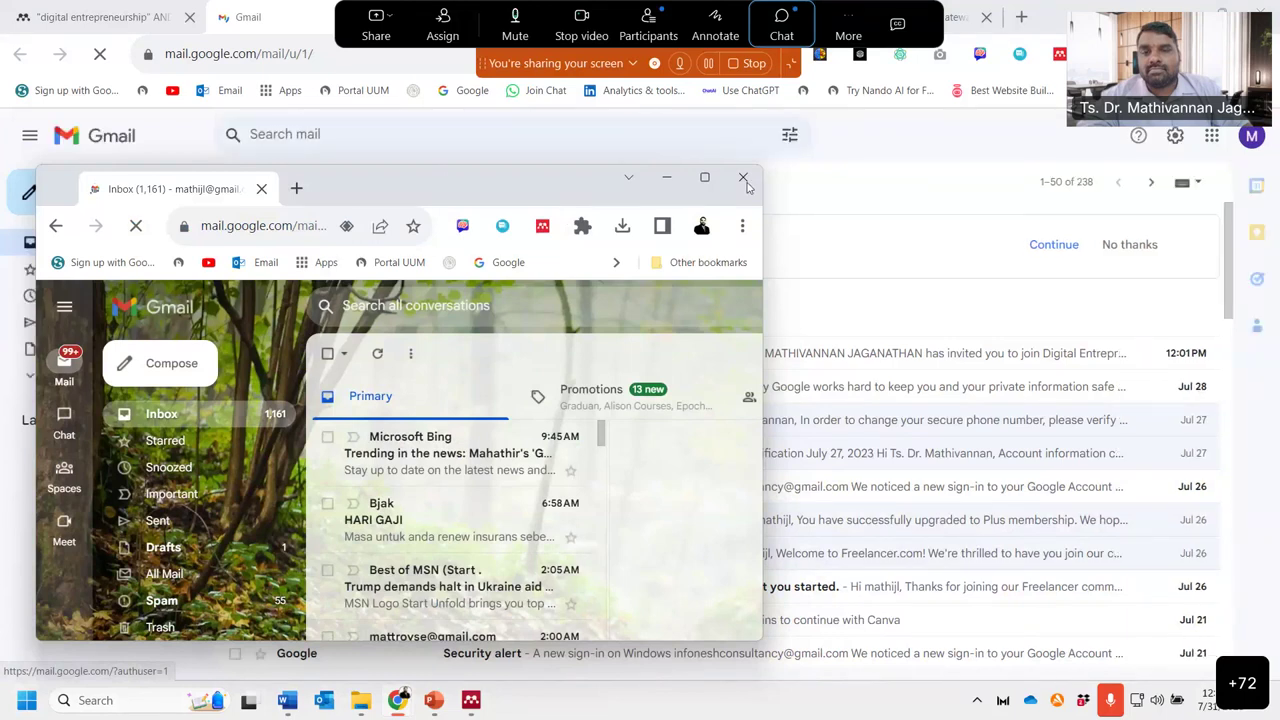
left_click(666, 177)
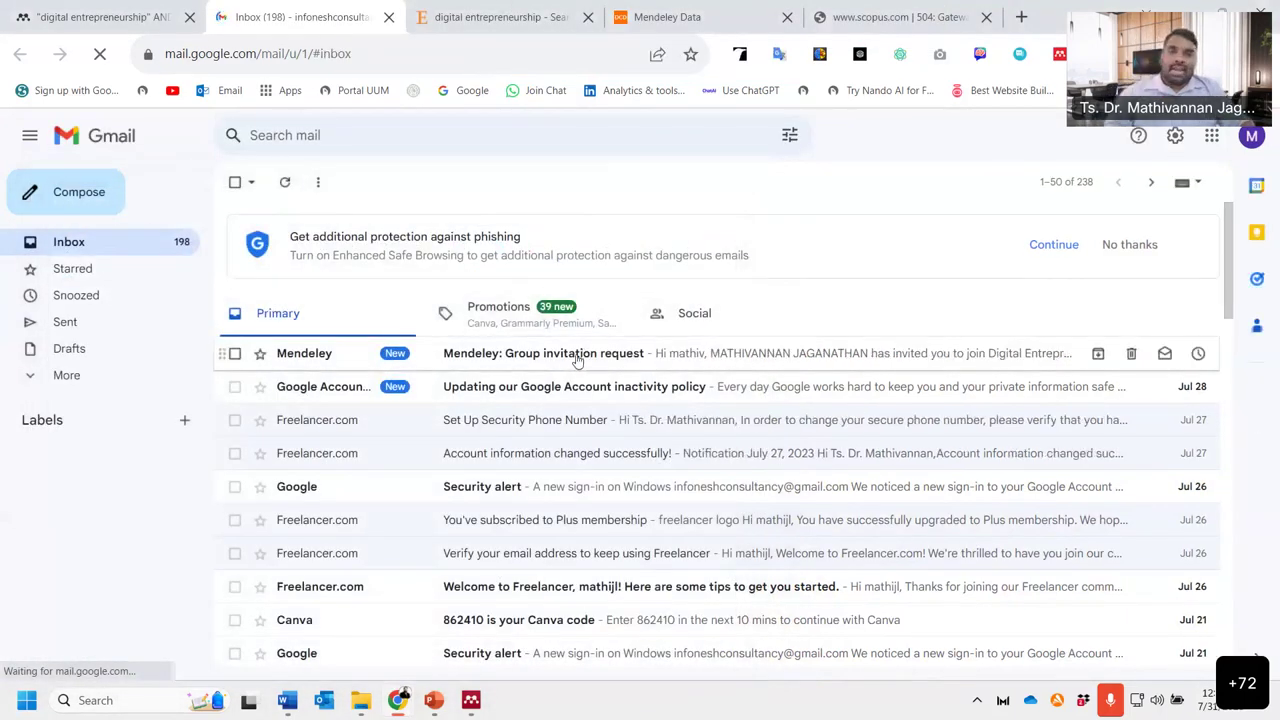
left_click(530, 362)
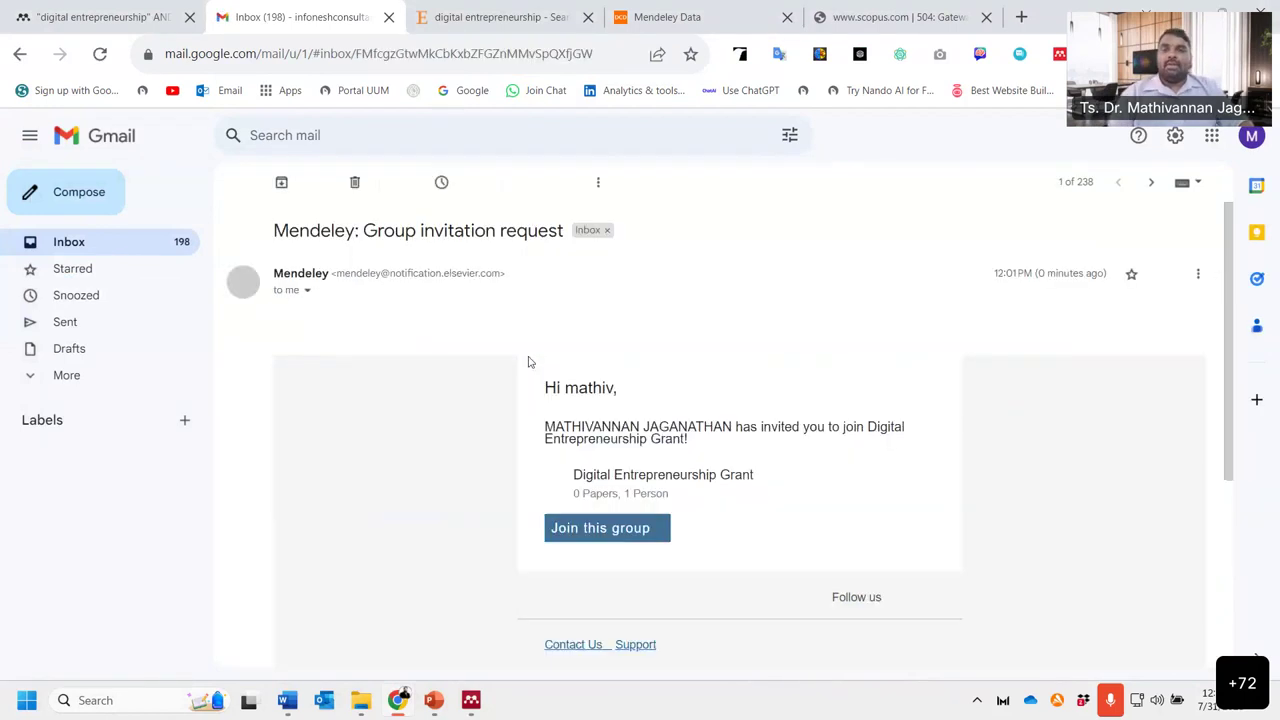
left_click(600, 520)
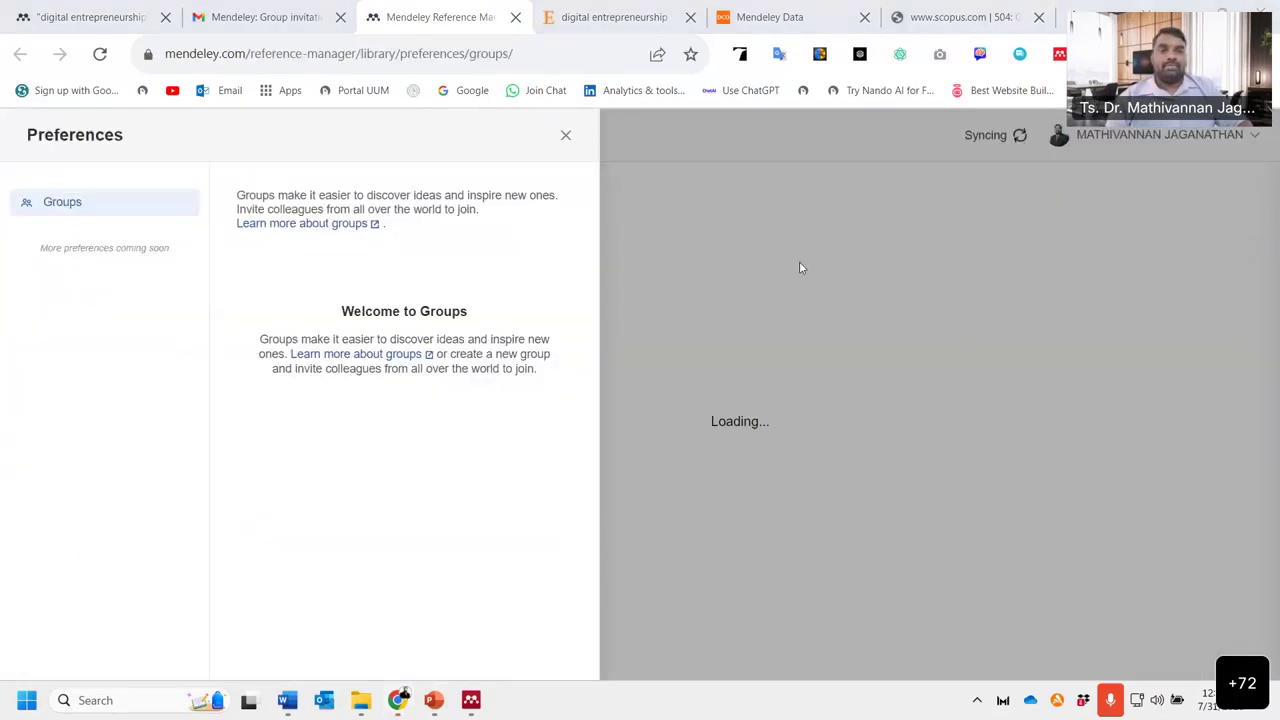
Sign out of the owner's Mendeley account and sign in as the second account.
left_click(566, 136)
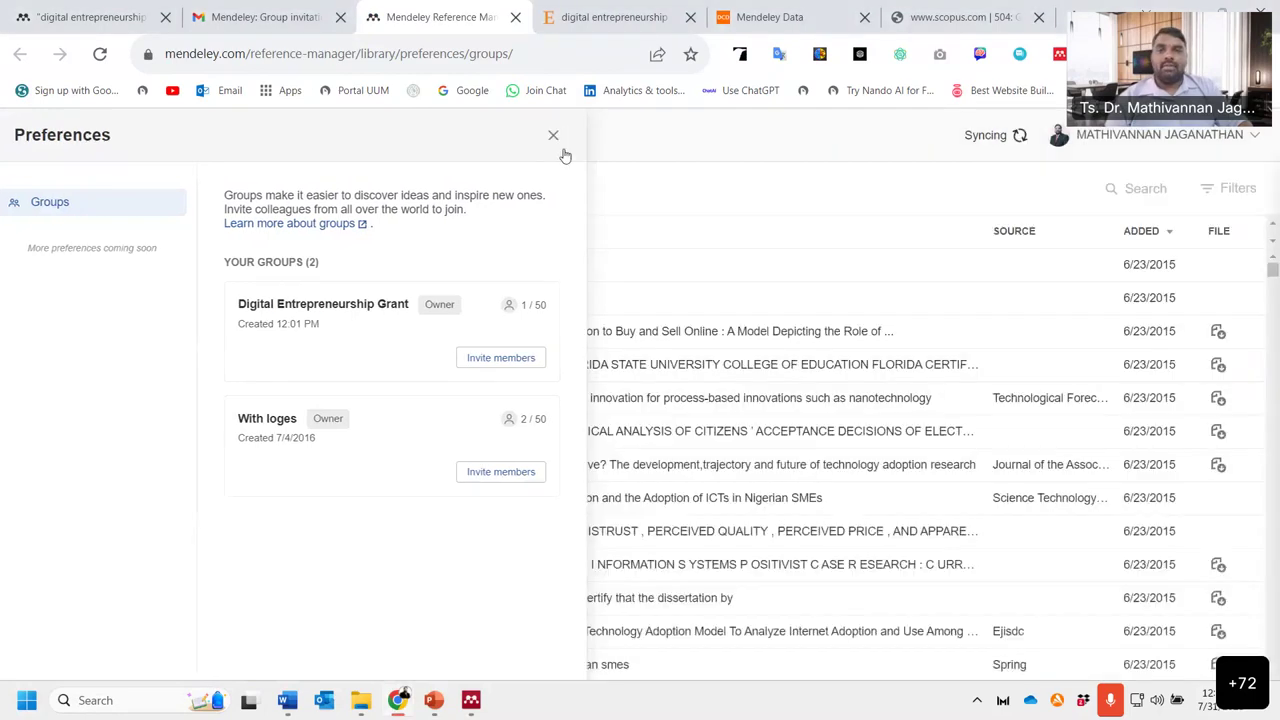
left_click(1241, 137)
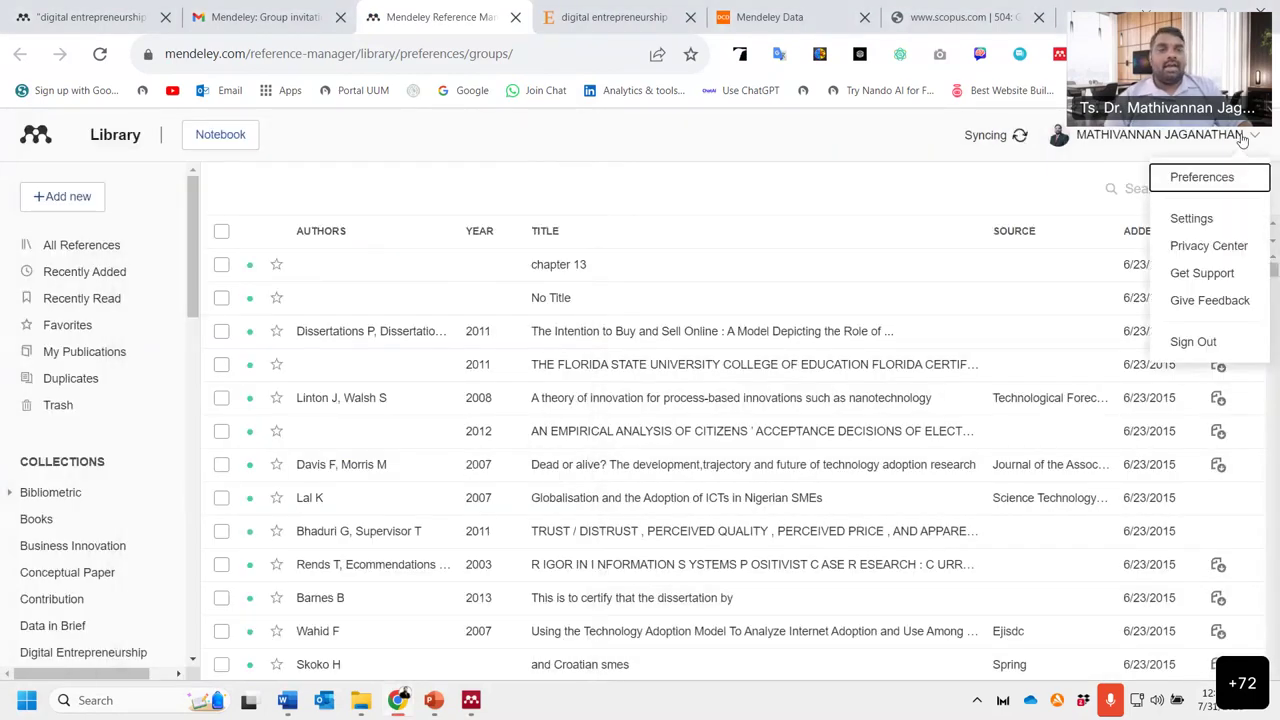
left_click(1192, 343)
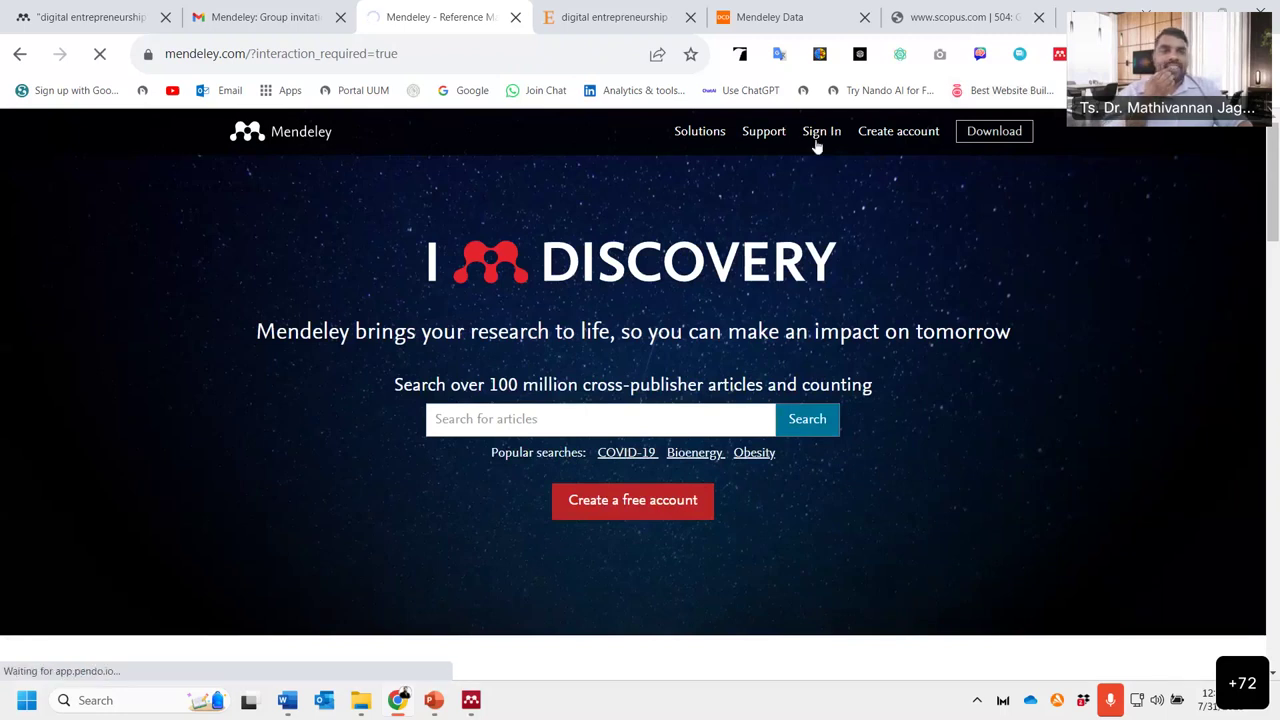
left_click(816, 132)
left_click(657, 571)
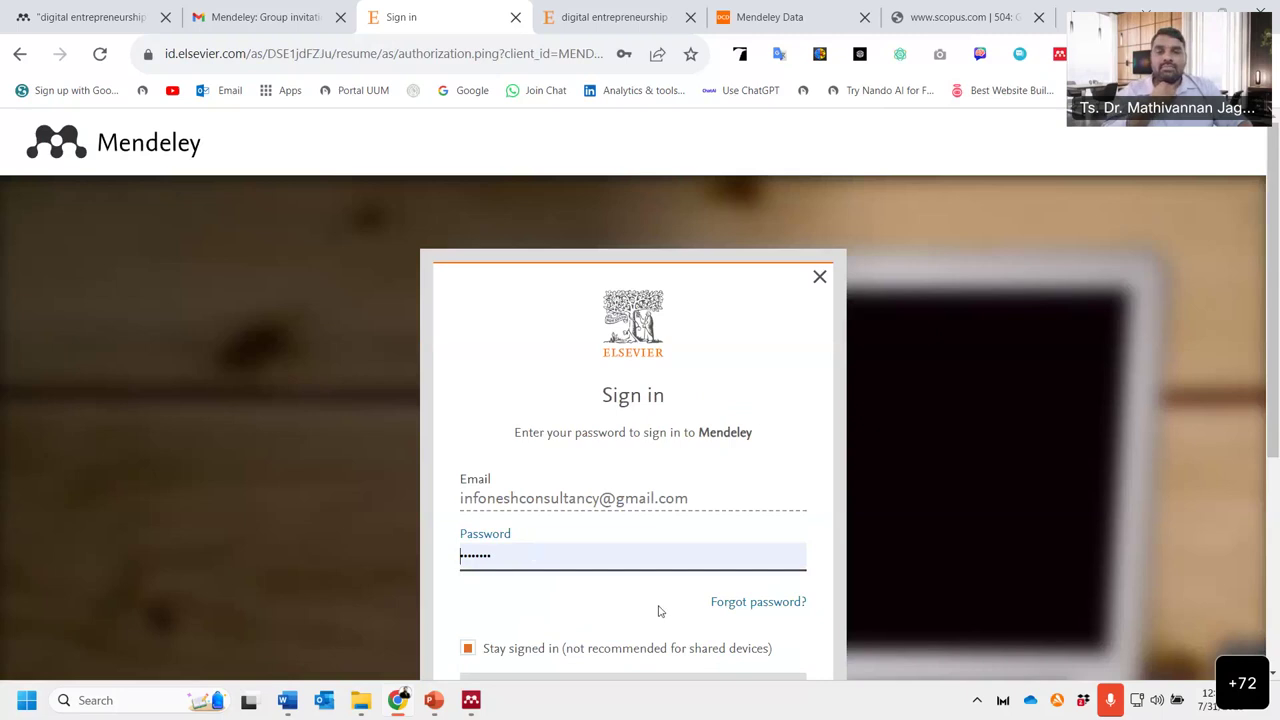
scroll(645, 580, "down", 2)
left_click(634, 530)
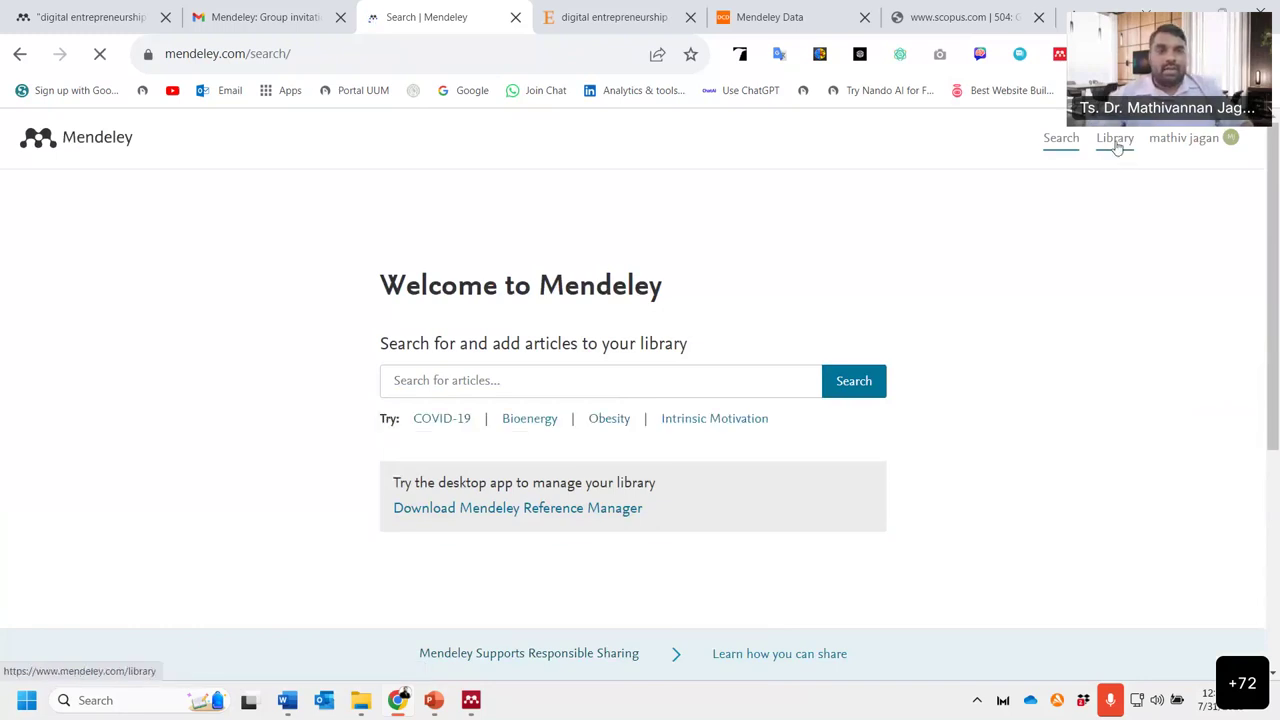
Open and sync the second account's library, then return to the invitation email.
left_click(1113, 139)
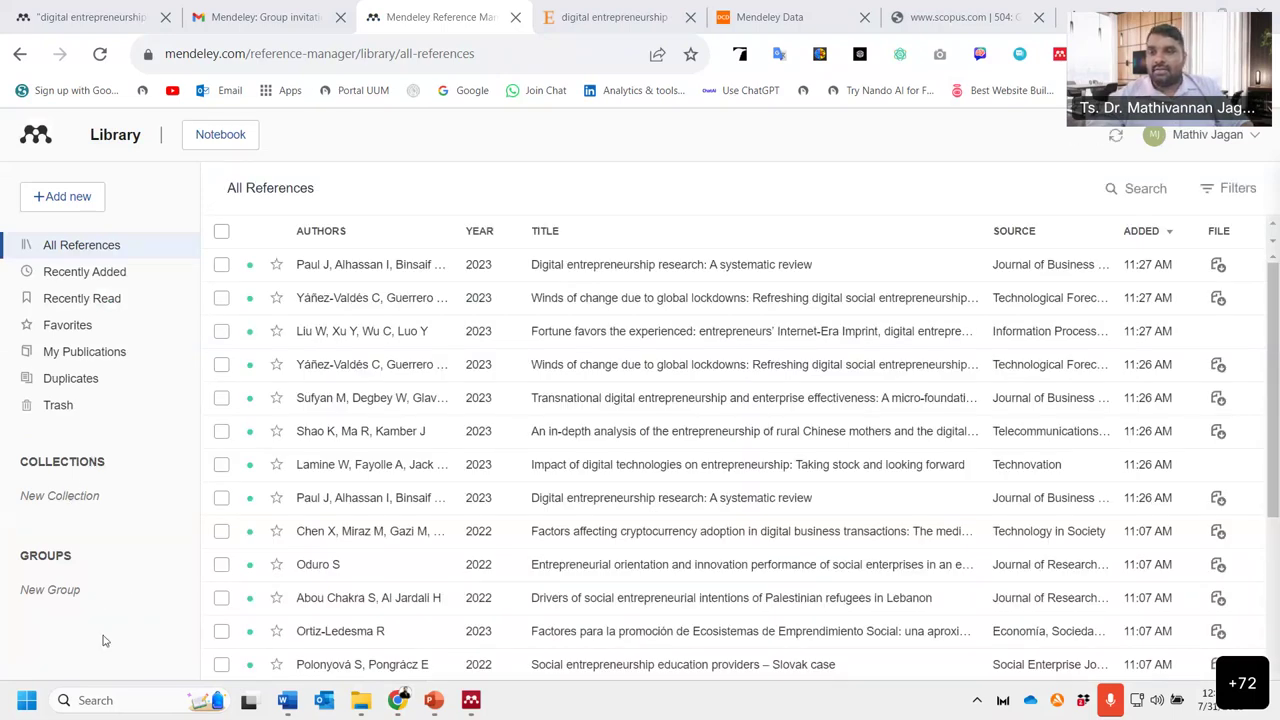
left_click(1210, 145)
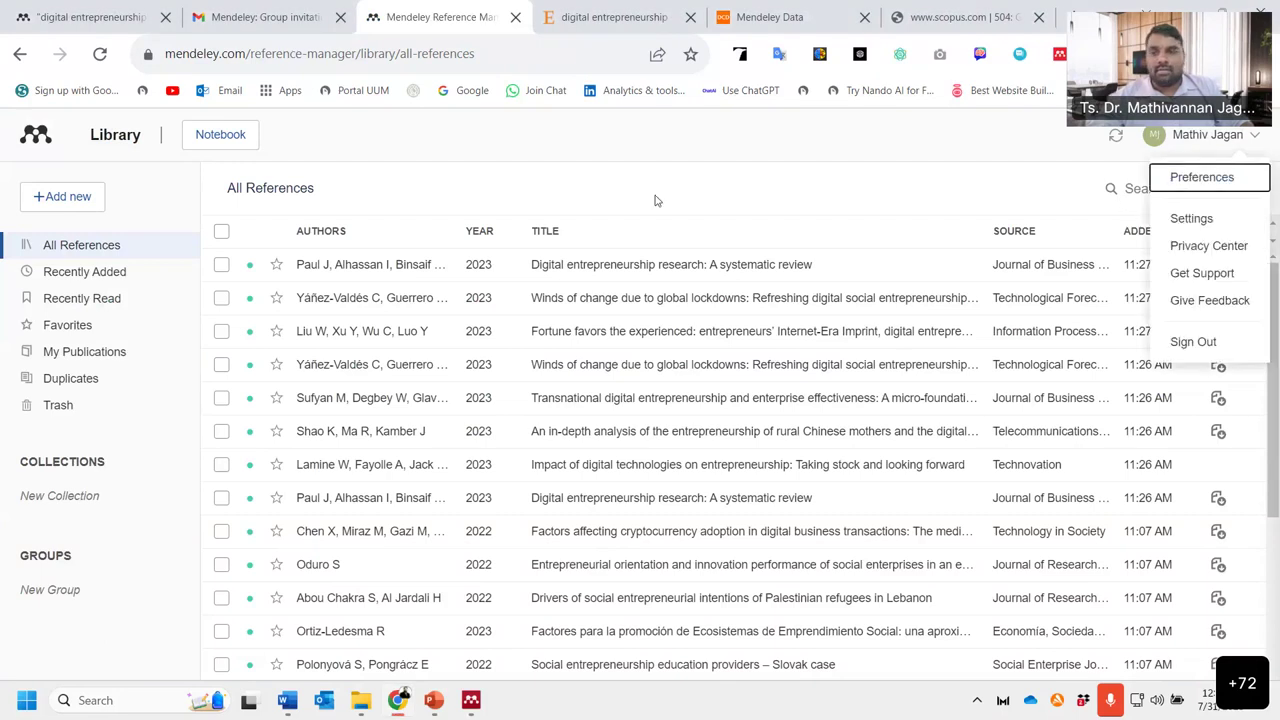
left_click(1115, 136)
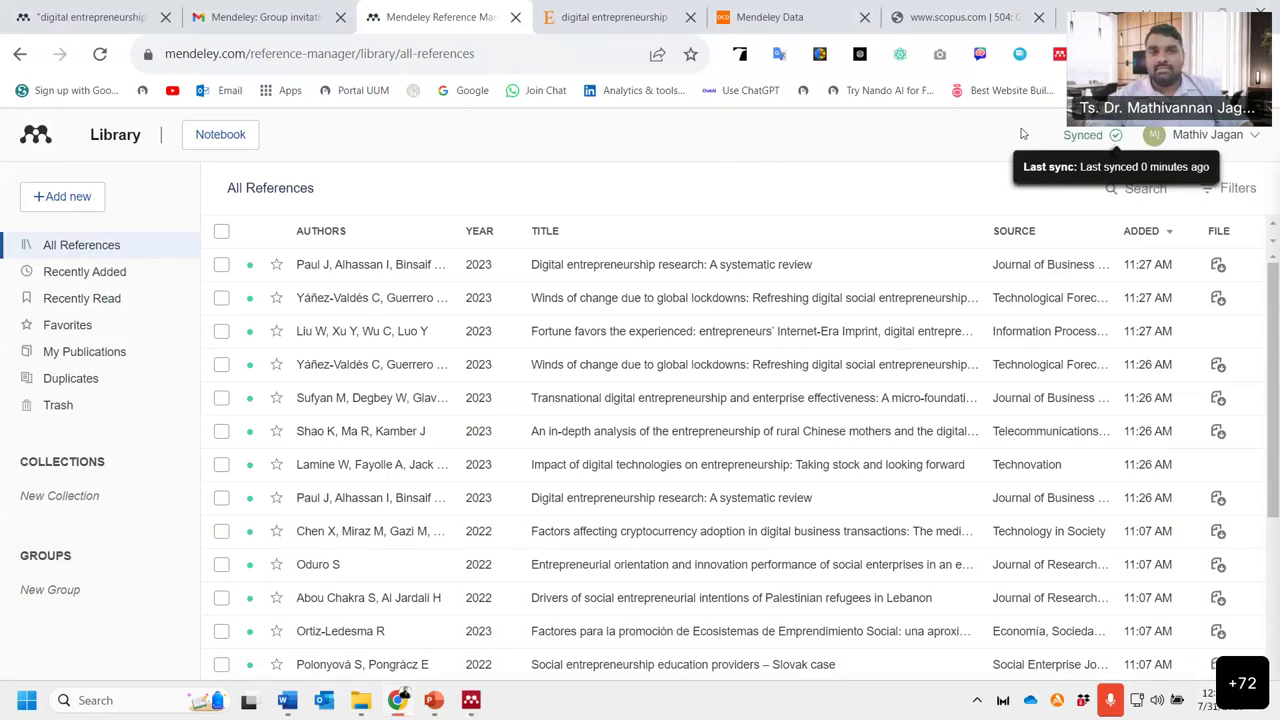
left_click(215, 58)
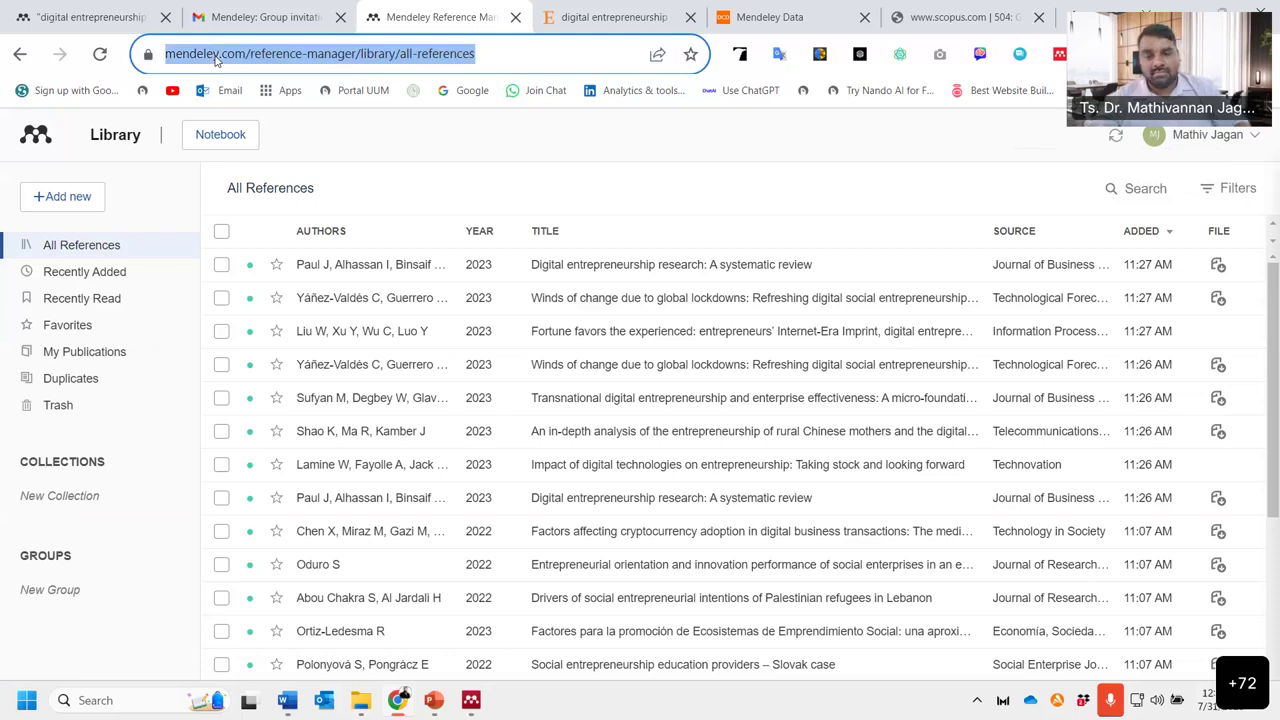
key("Return")
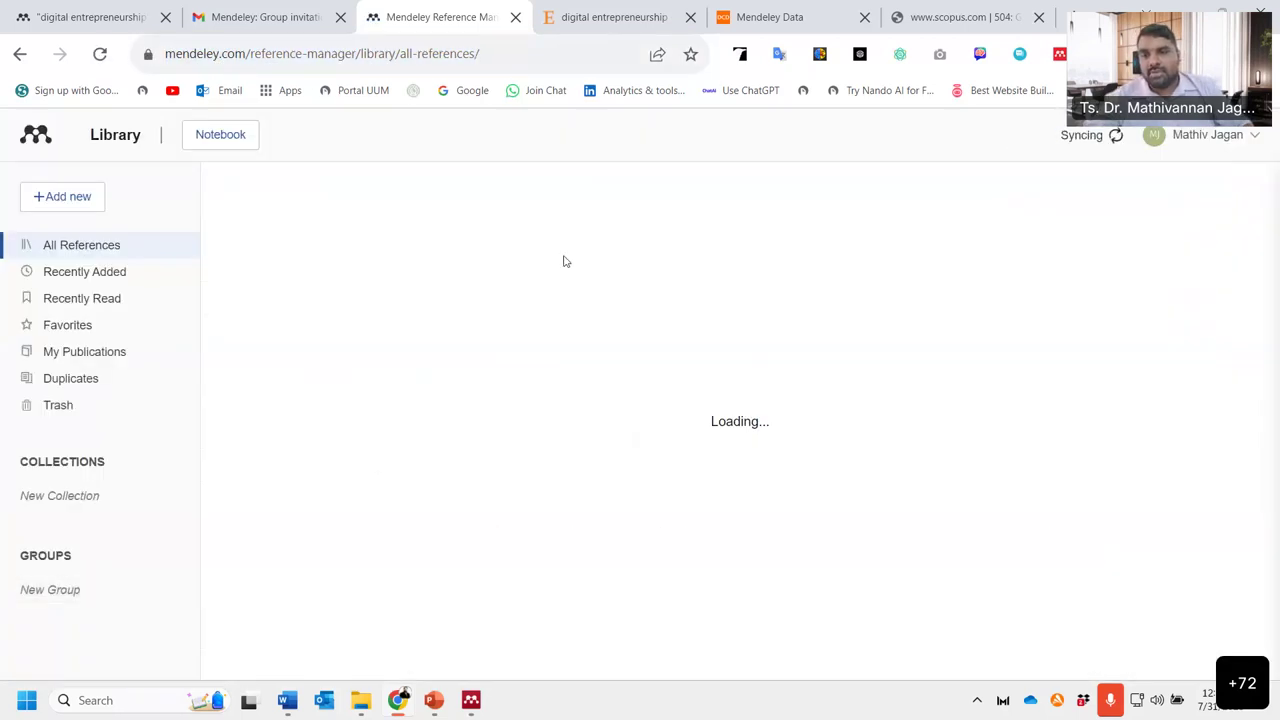
left_click(242, 21)
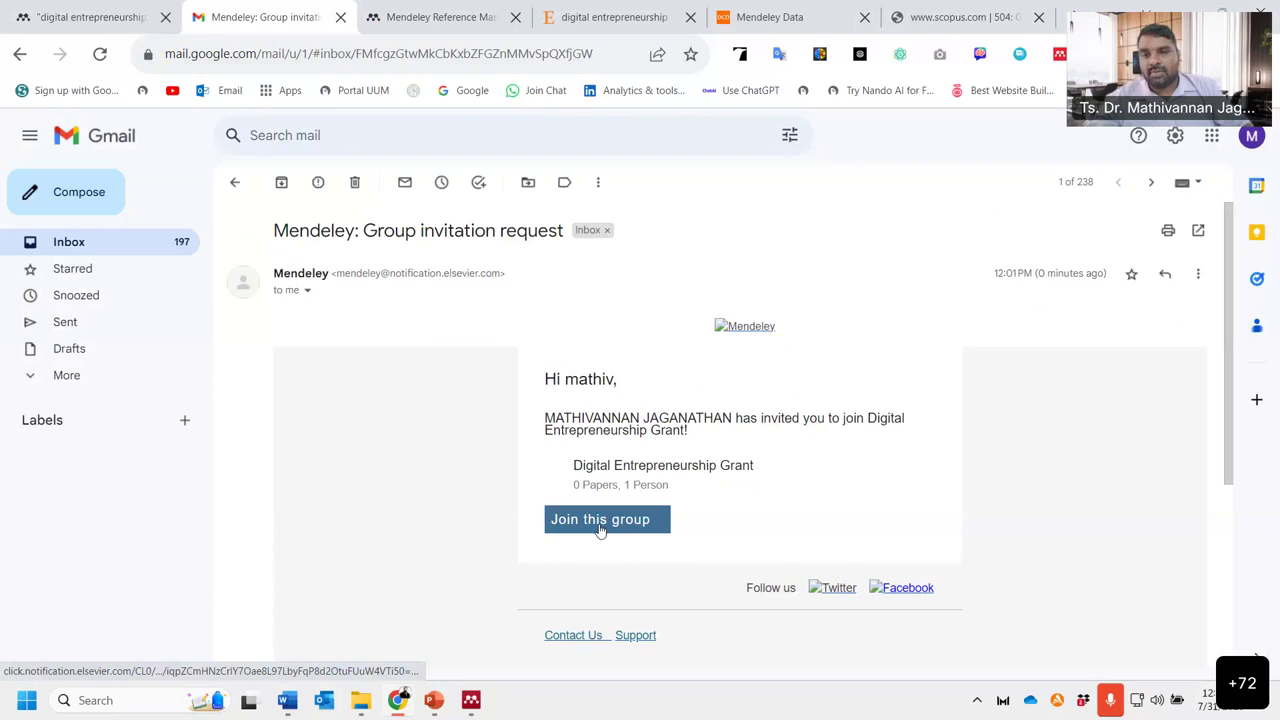
Accept the Digital Entrepreneurship Grant invite as the second account and open the group's empty library.
left_click(600, 521)
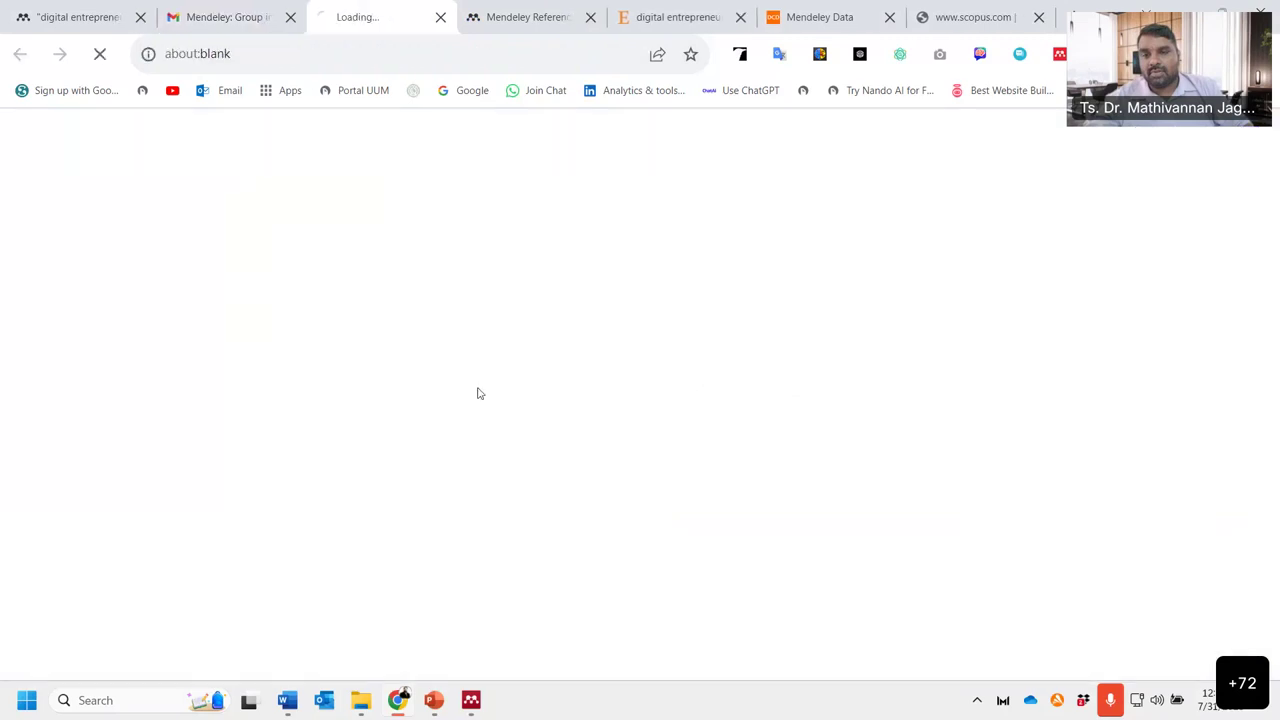
left_click(290, 17)
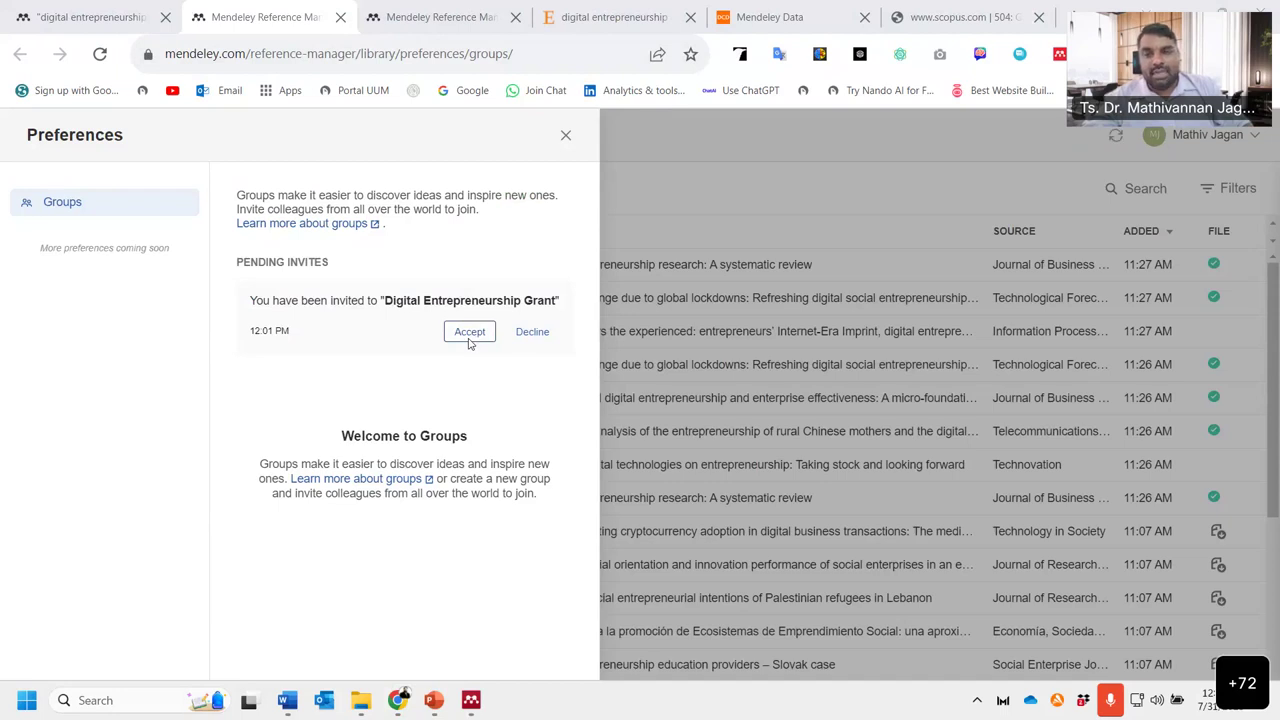
left_click(469, 338)
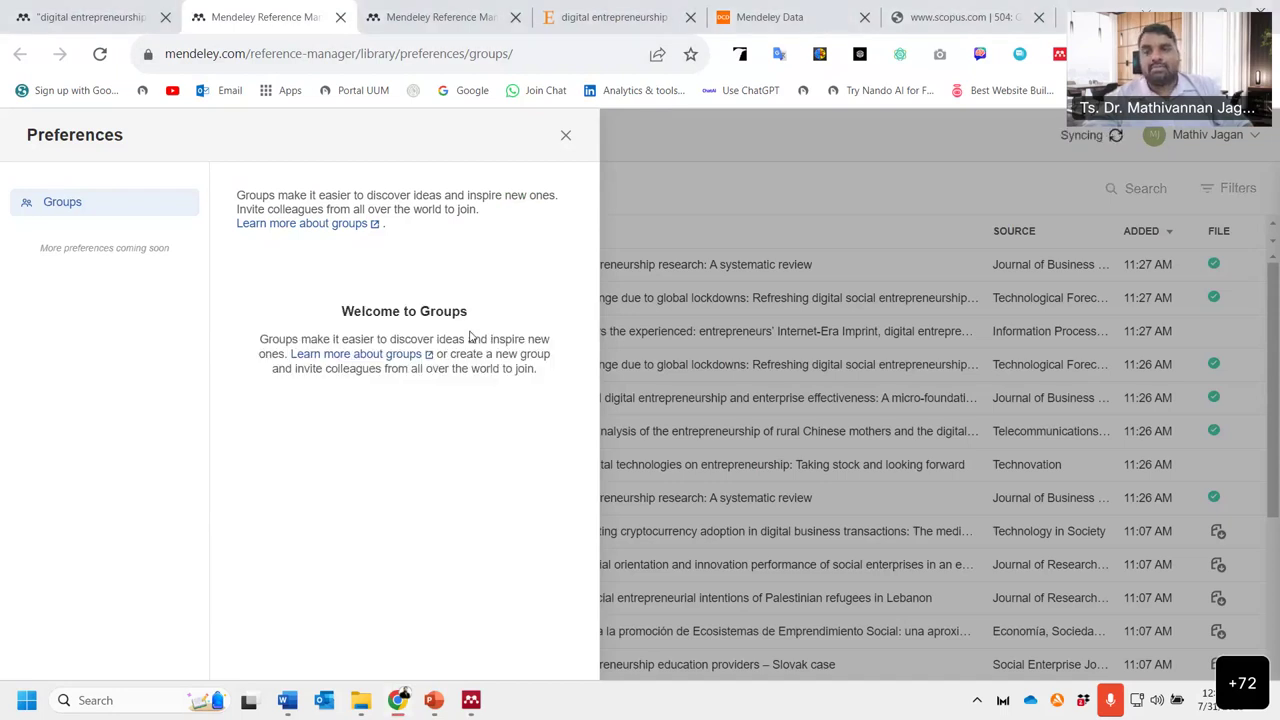
left_click(564, 137)
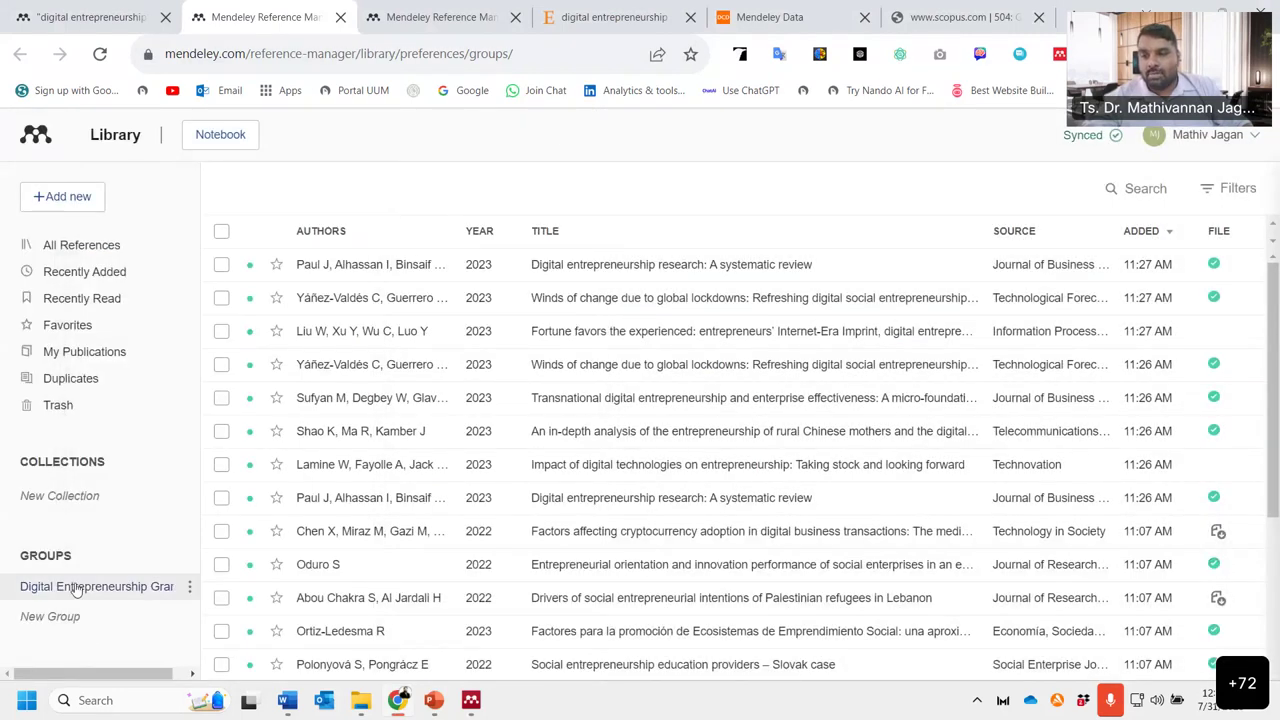
left_click(80, 586)
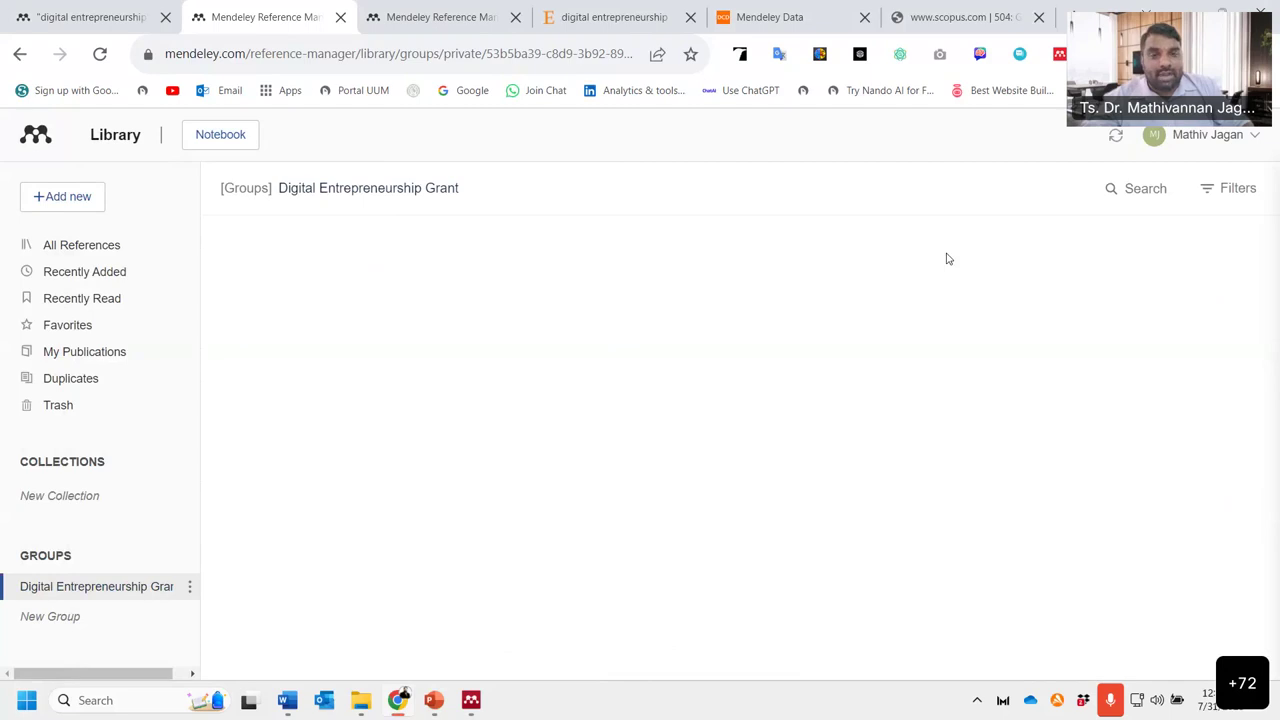
left_click(471, 700)
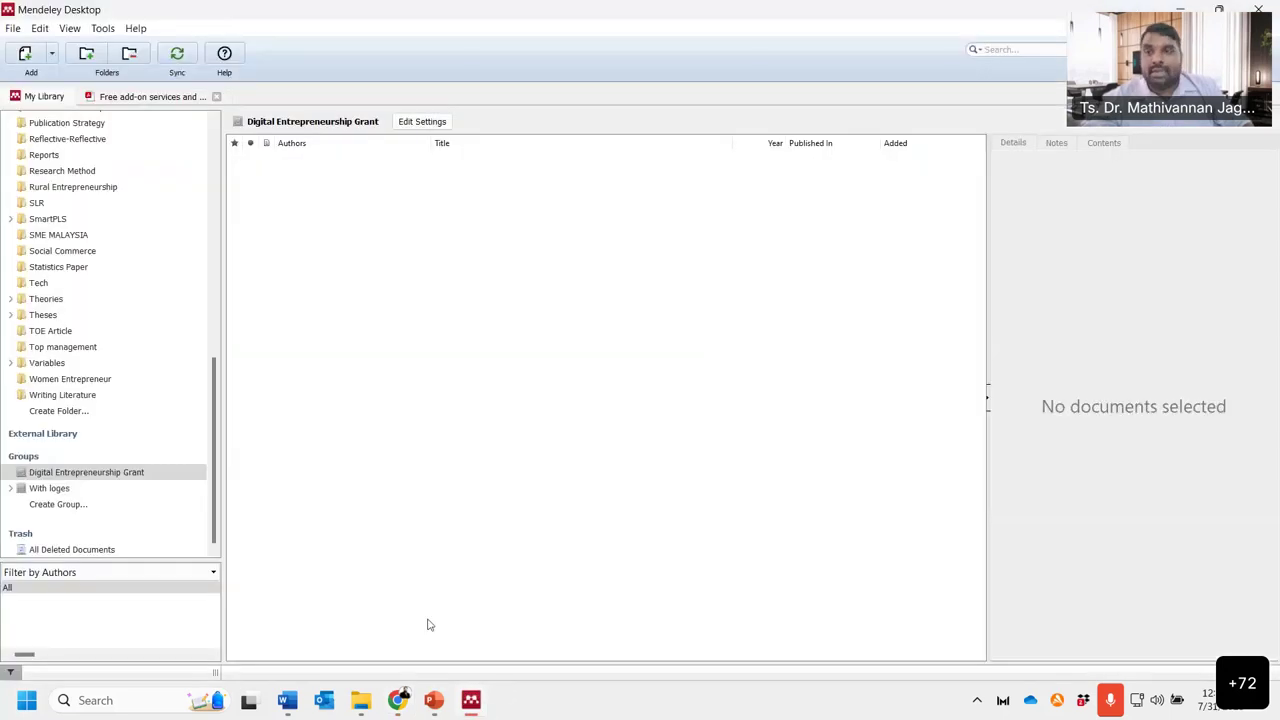
Open the Reflective-Reflective folder and select the Wibisono and Perez-Vega papers.
left_click(12, 30)
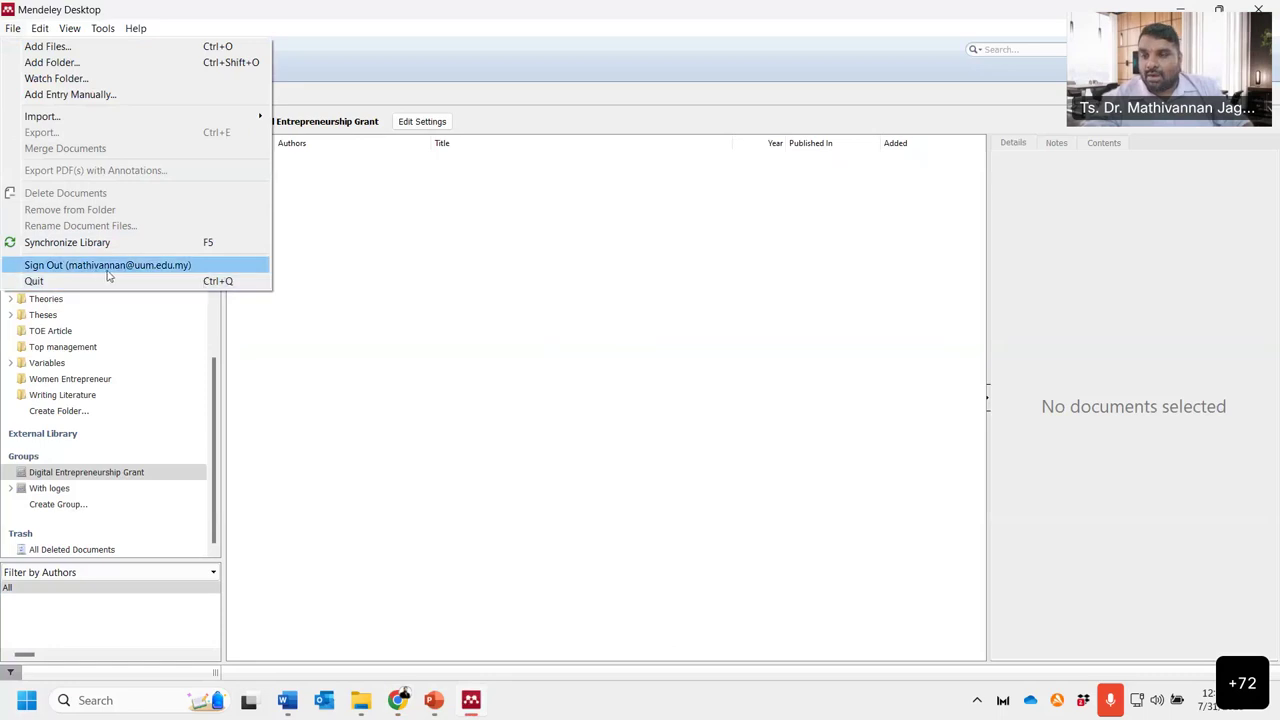
left_click(62, 476)
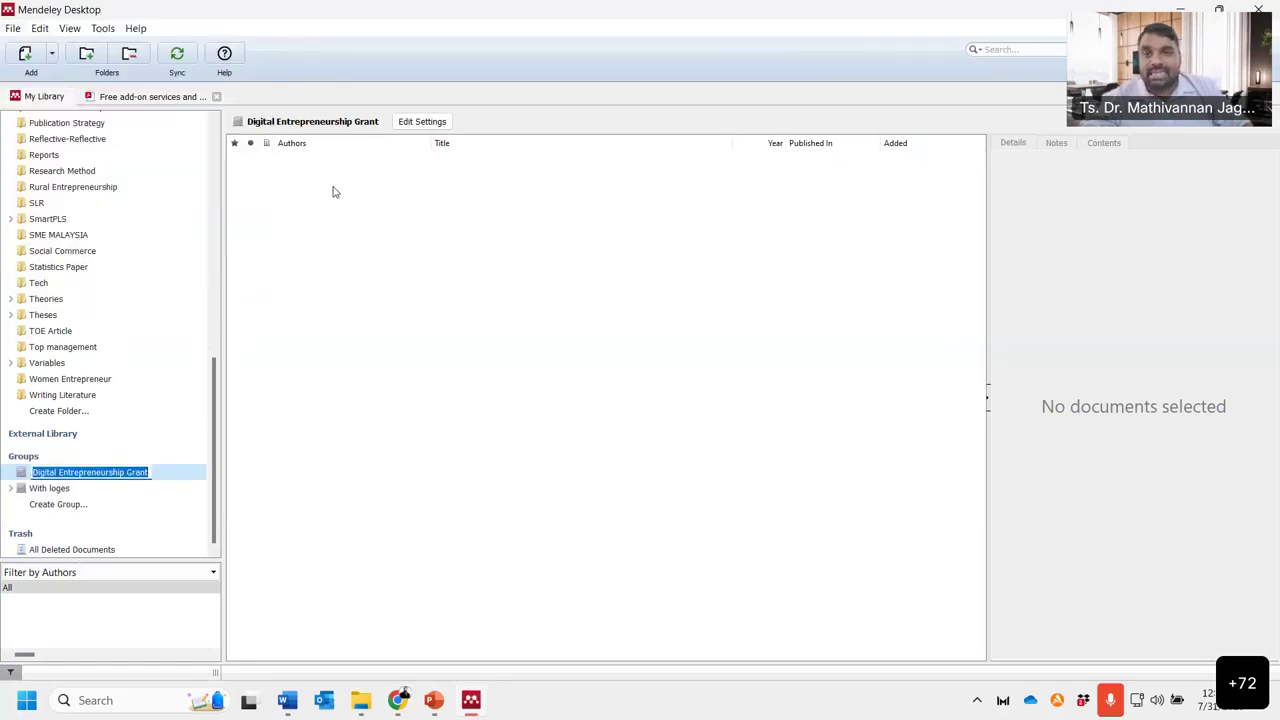
left_click(77, 140)
left_click(382, 245)
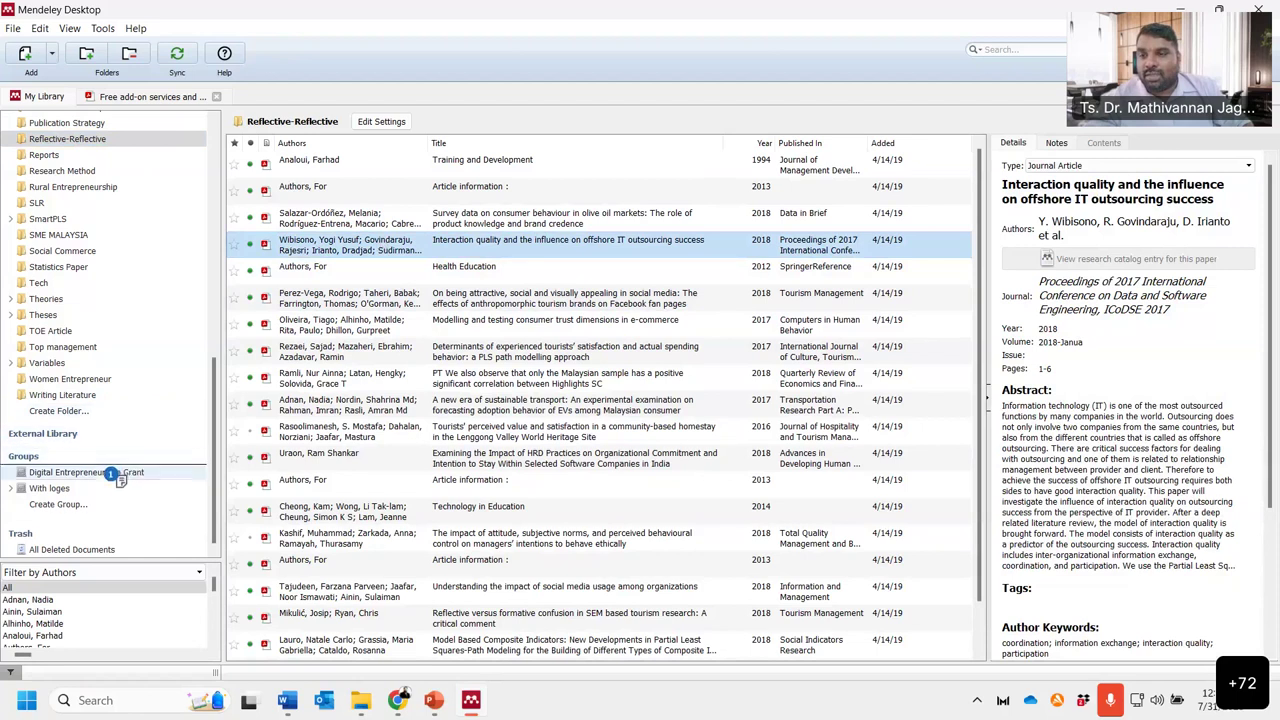
left_click(560, 298)
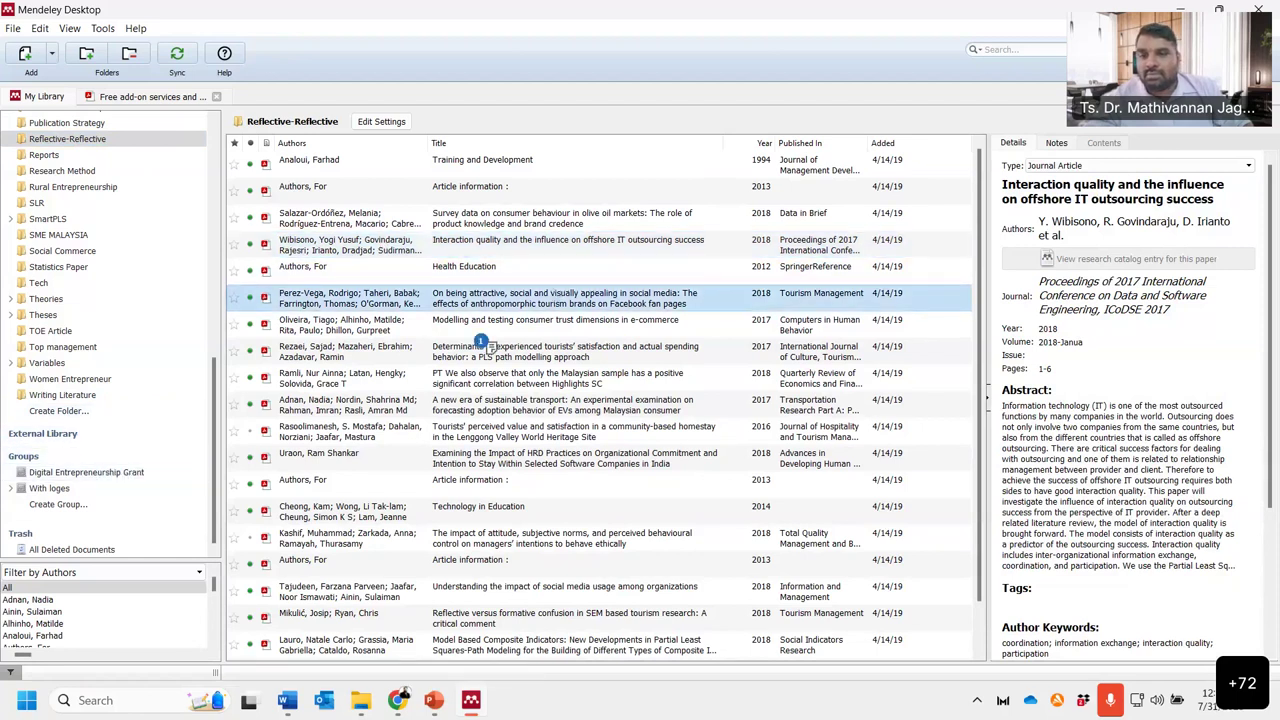